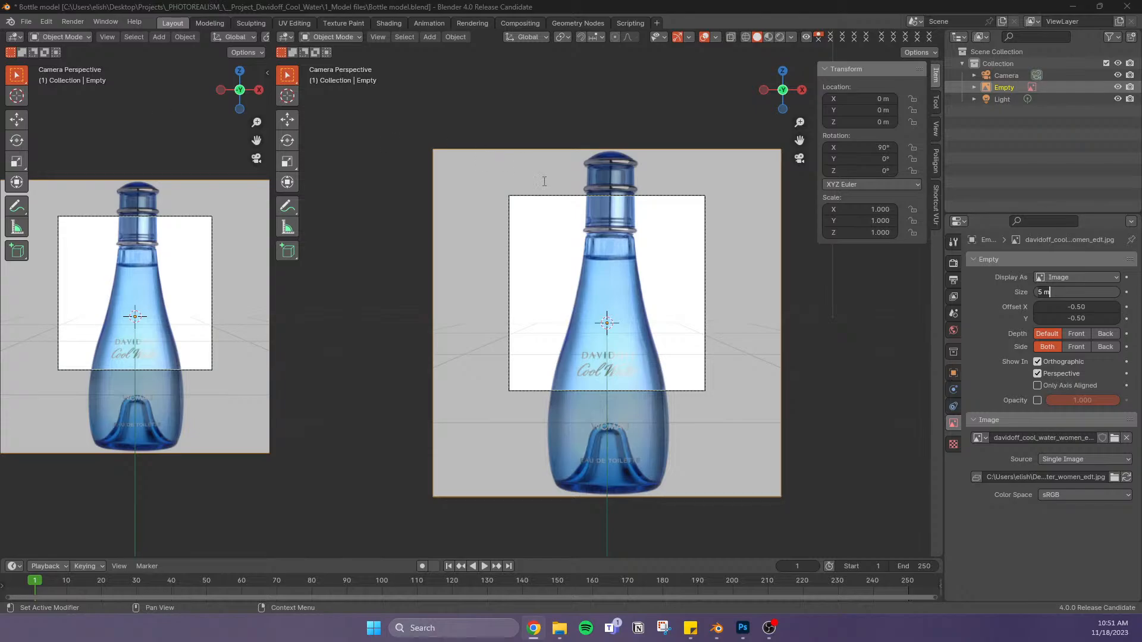
{"action": "left_click", "coordinate": [722, 370]}
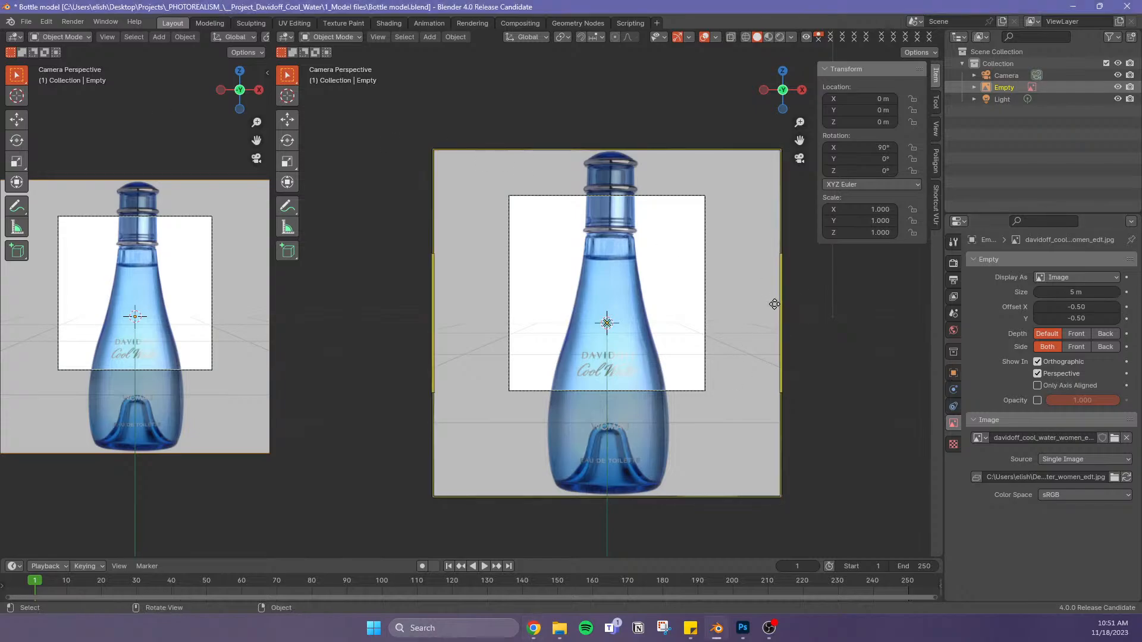
{"action": "double_click", "coordinate": [1078, 291]}
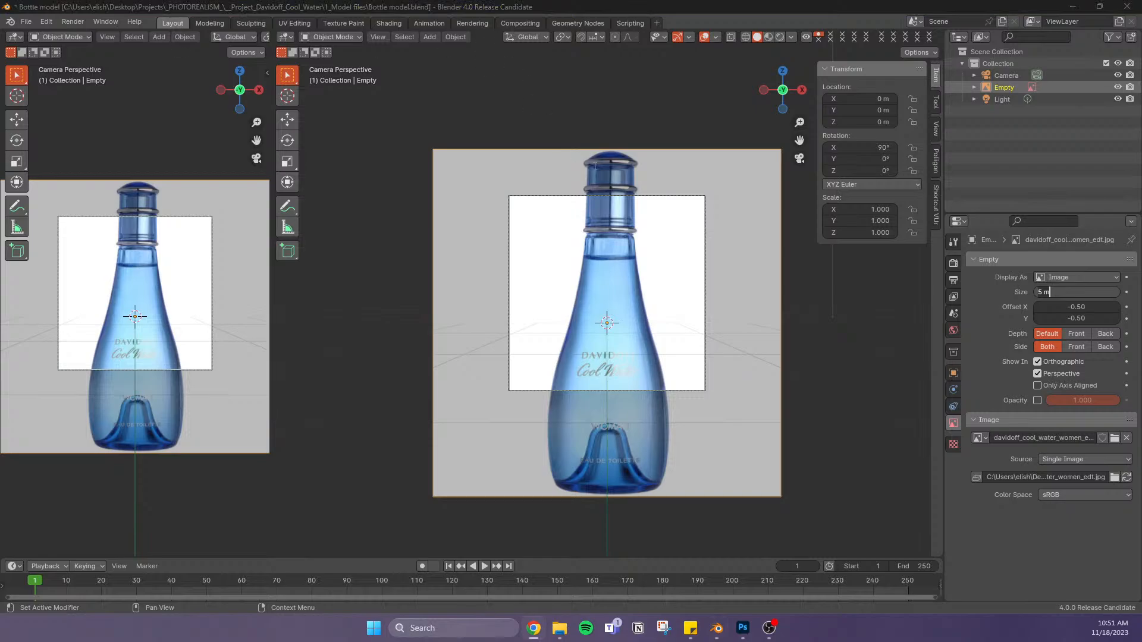
{"action": "left_click", "coordinate": [762, 301]}
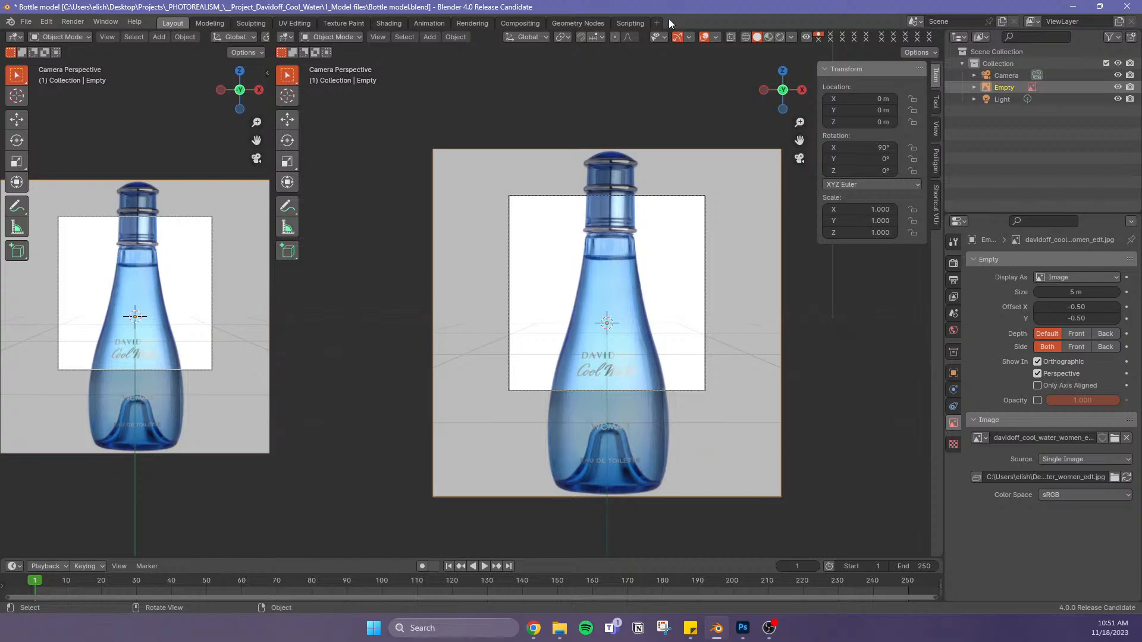
{"action": "left_click", "coordinate": [1092, 292]}
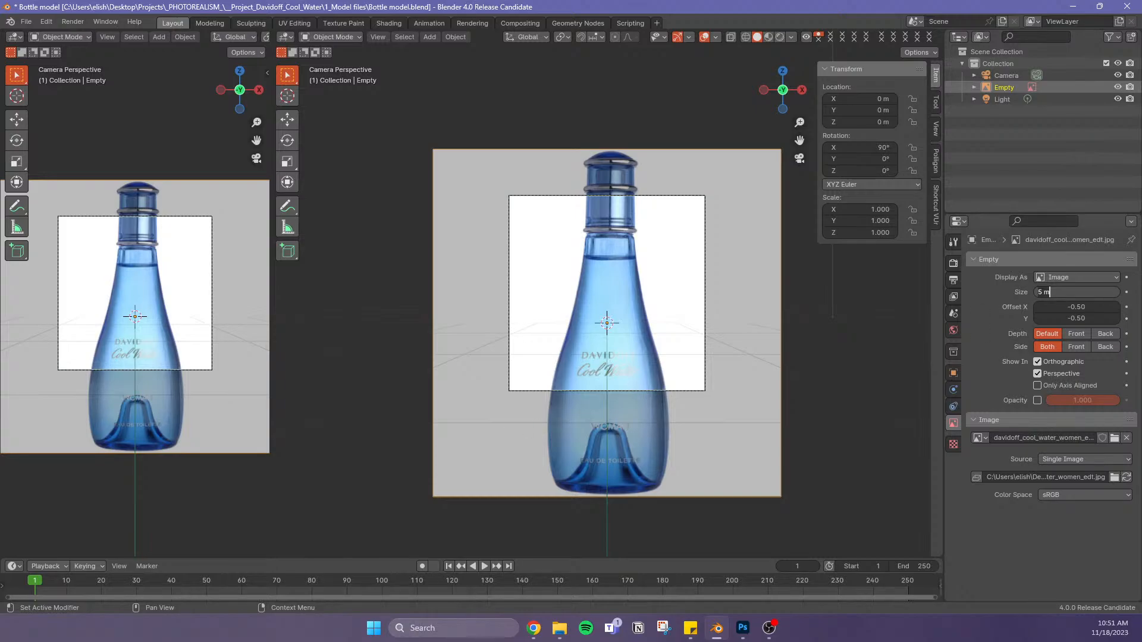
{"action": "key", "text": "alt+Tab"}
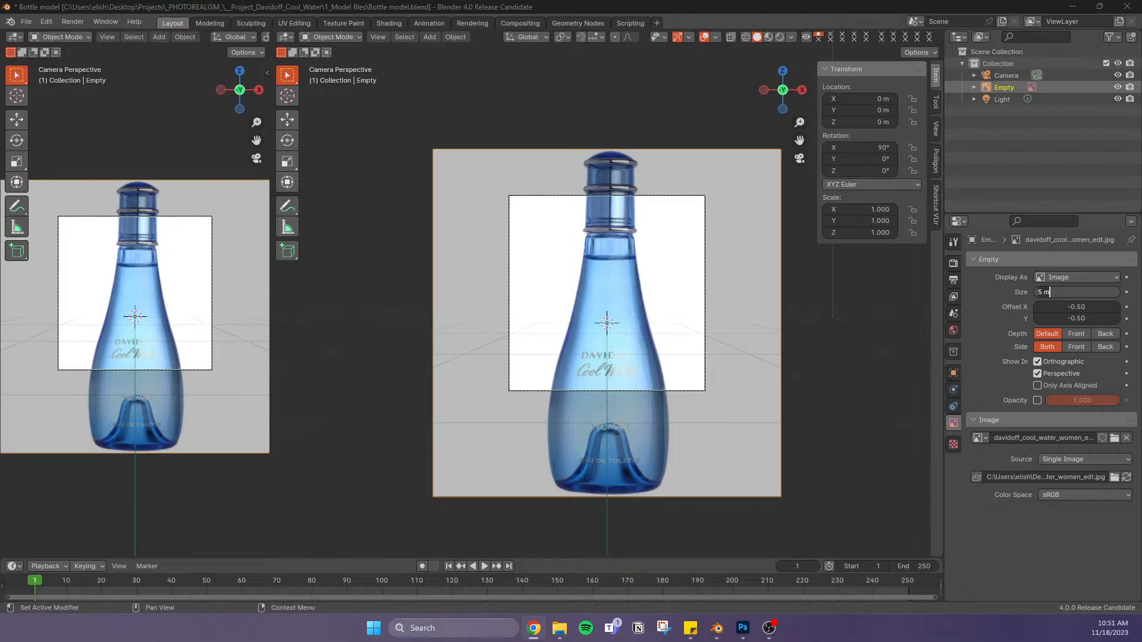
{"action": "left_click", "coordinate": [719, 420]}
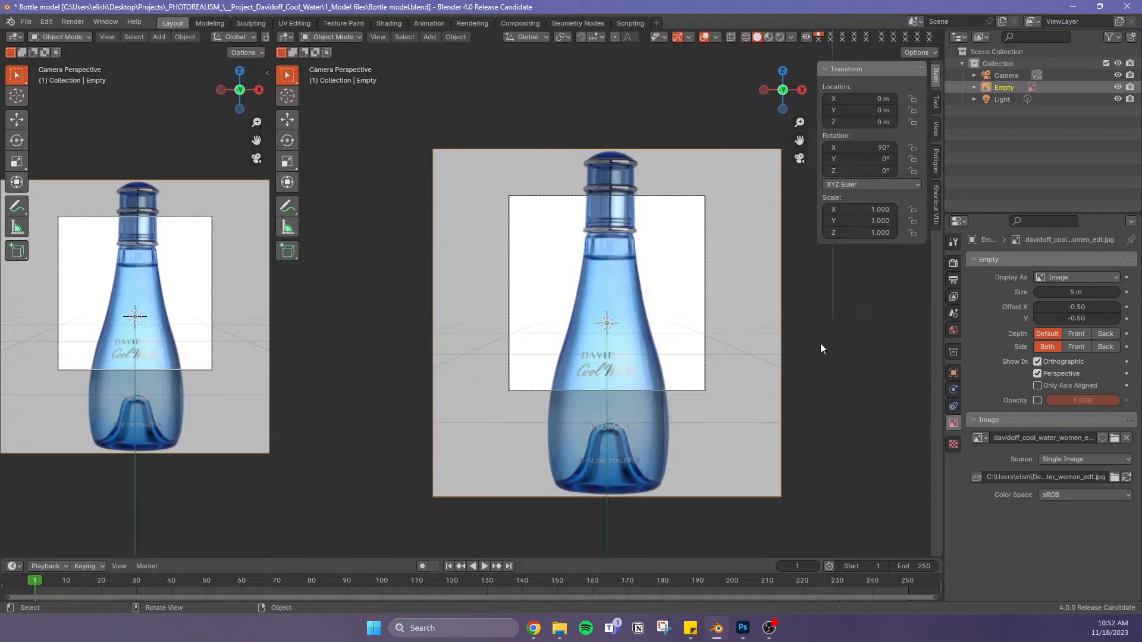
Set the bottle reference image's size to 0.5 m
{"action": "left_click", "coordinate": [1080, 291]}
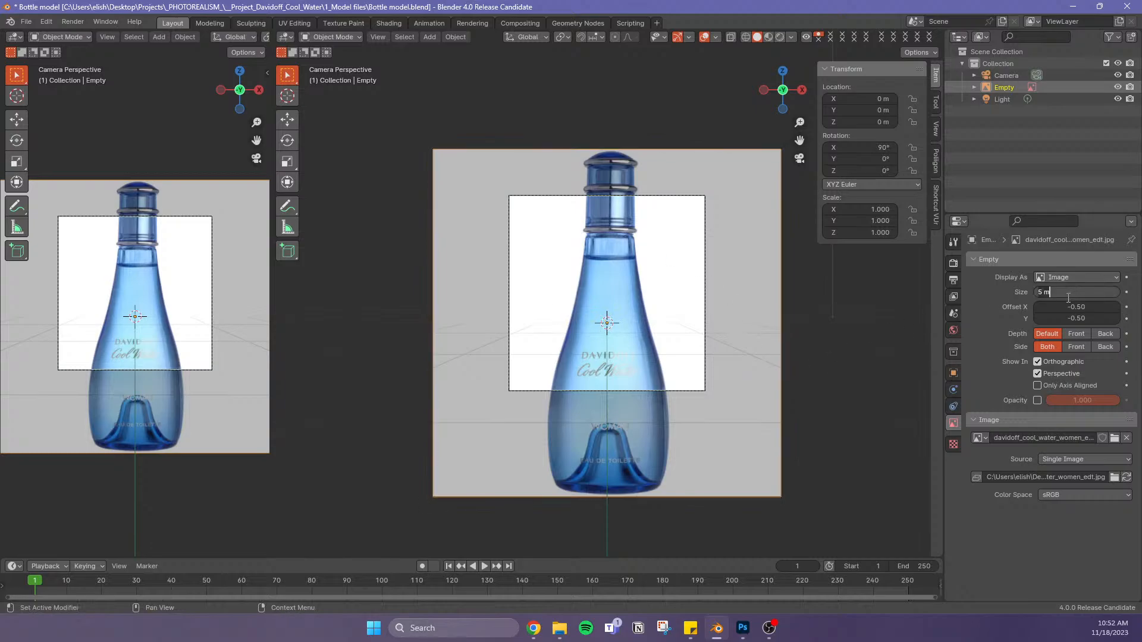
{"action": "key", "text": "BackSpace"}
{"action": "key", "text": "BackSpace"}
{"action": "key", "text": "BackSpace"}
{"action": "type", "text": ".5"}
{"action": "key", "text": "Return"}
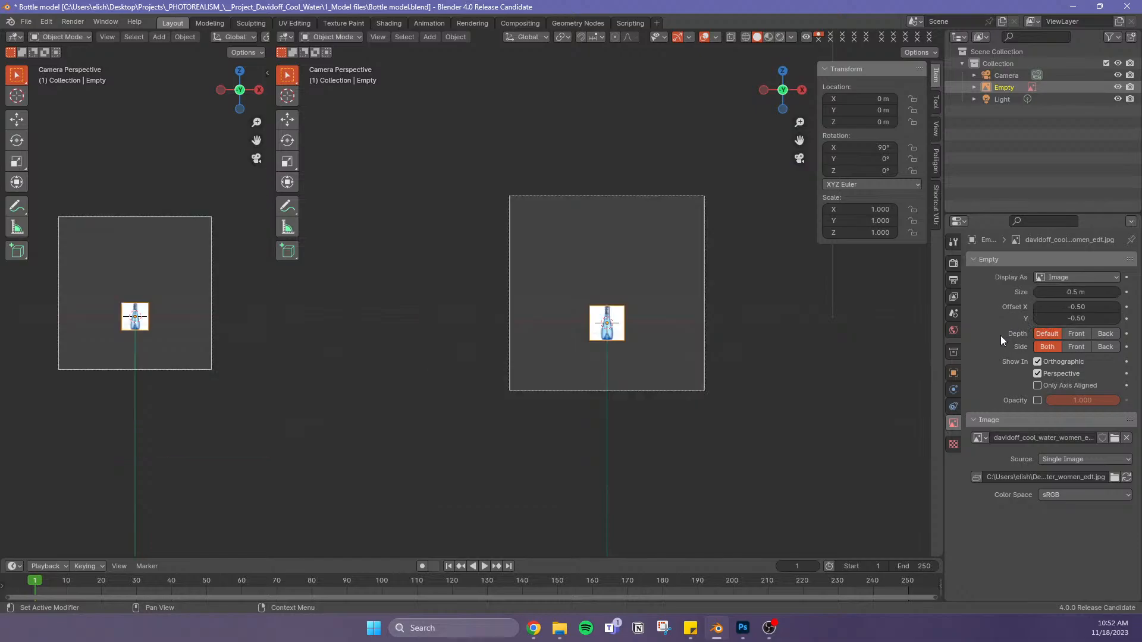
{"action": "left_click", "coordinate": [819, 316]}
{"action": "scroll", "coordinate": [684, 375], "scroll_direction": "up", "scroll_amount": 4}
{"action": "scroll", "coordinate": [678, 397], "scroll_direction": "up", "scroll_amount": 2}
{"action": "scroll", "coordinate": [718, 395], "scroll_direction": "down", "scroll_amount": 4}
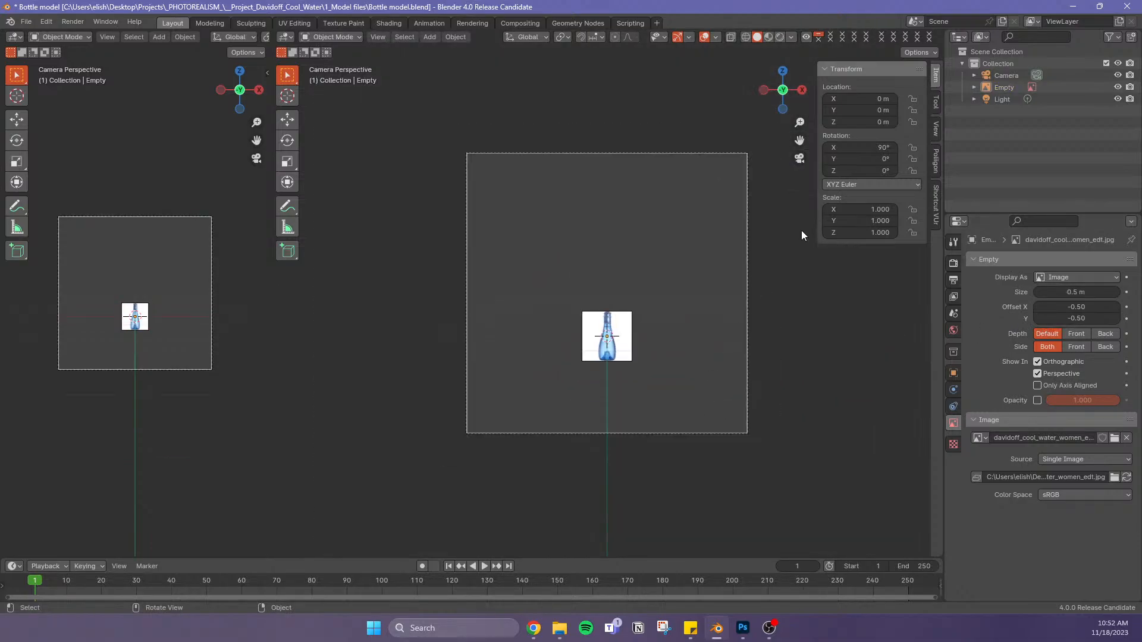
Move the camera to Y -0.98 m and Z -0.02 m to frame the bottle reference image
{"action": "left_click", "coordinate": [1007, 73]}
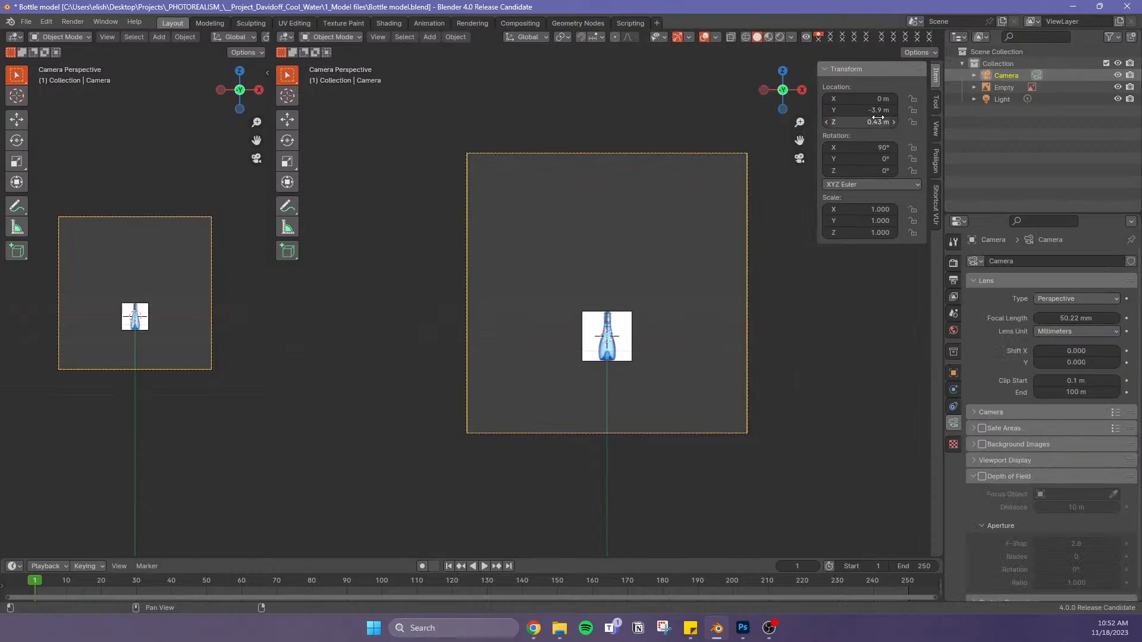
{"action": "left_click_drag", "start_coordinate": [878, 110], "coordinate": [854, 121]}
{"action": "left_click", "coordinate": [815, 418]}
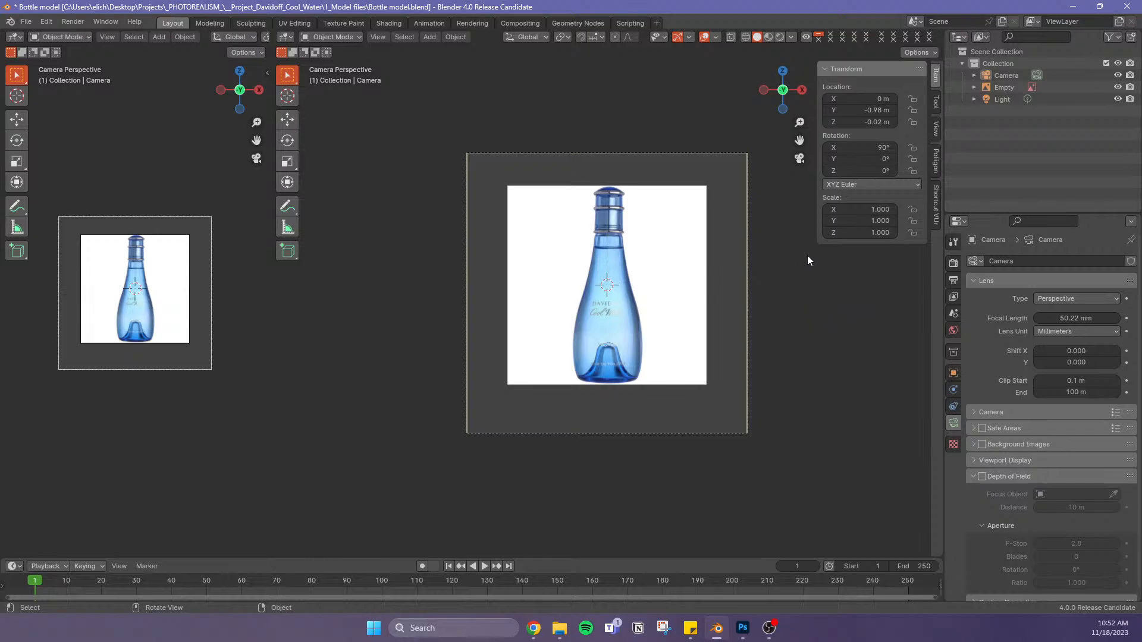
{"action": "left_click", "coordinate": [684, 329]}
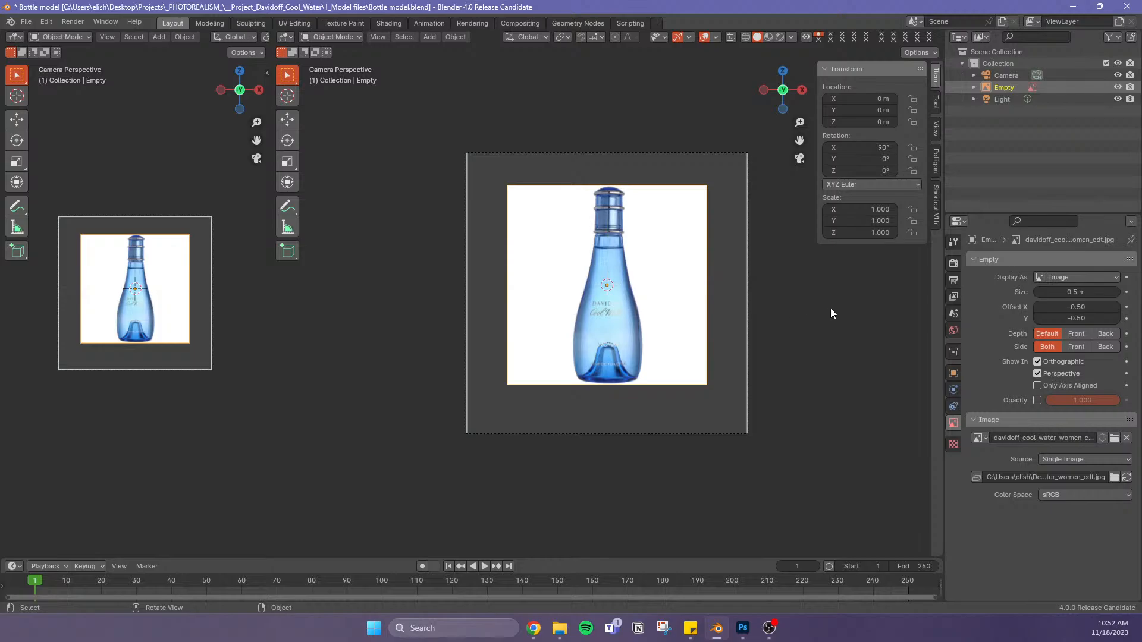
{"action": "left_click", "coordinate": [841, 324]}
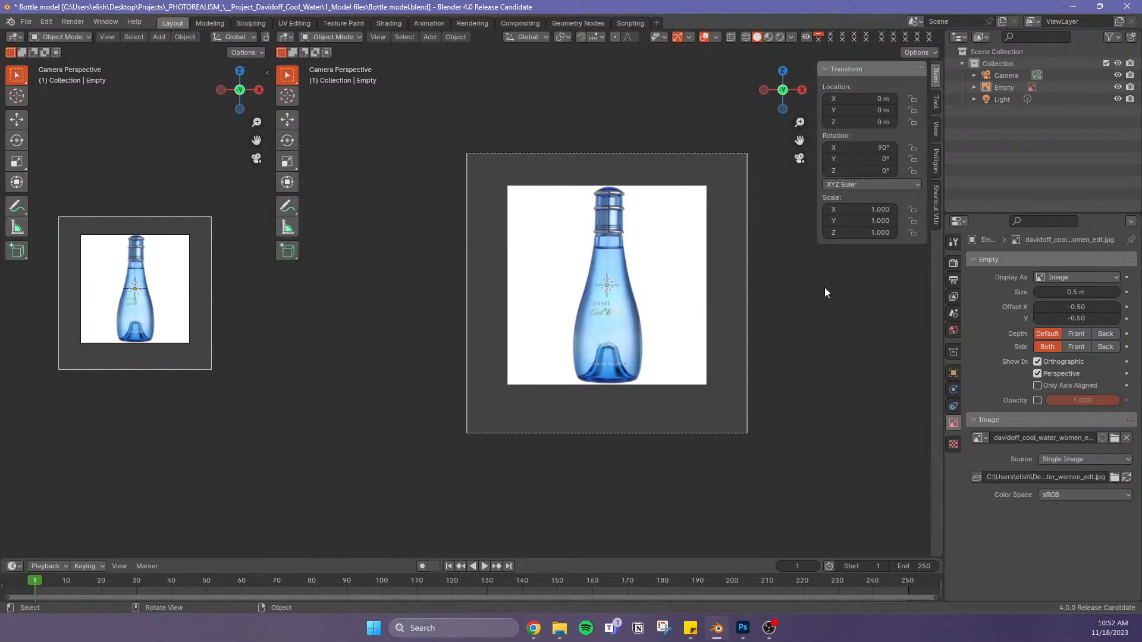
Set the bottle reference image's size to 0.3 m
{"action": "left_click", "coordinate": [1077, 289]}
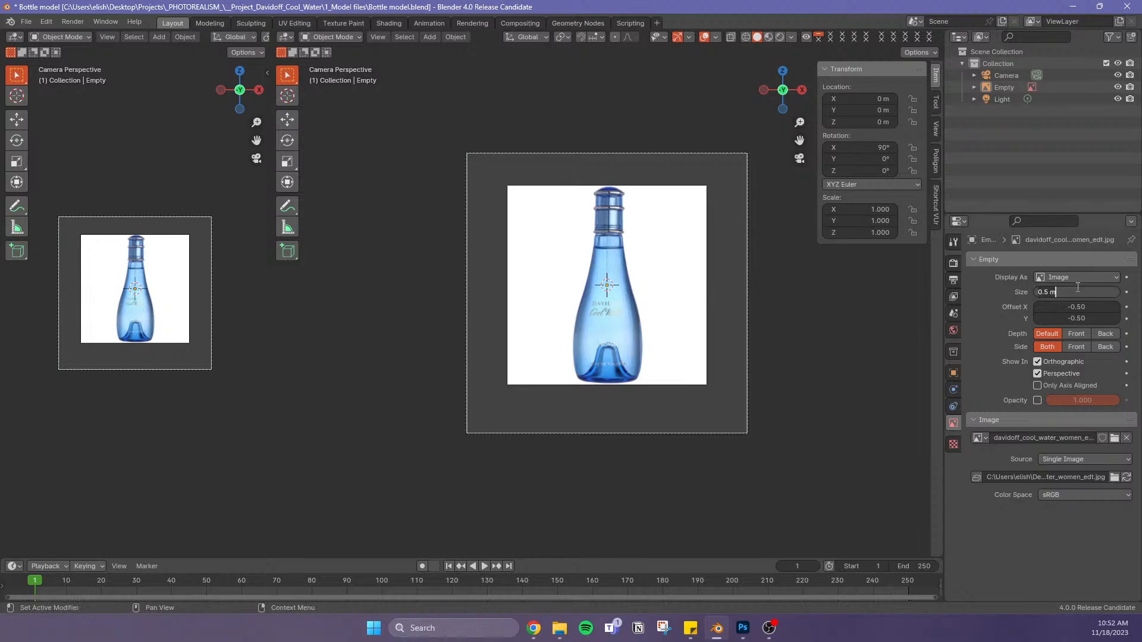
{"action": "key", "text": "BackSpace"}
{"action": "key", "text": "BackSpace"}
{"action": "key", "text": "BackSpace"}
{"action": "key", "text": "BackSpace"}
{"action": "key", "text": "BackSpace"}
{"action": "type", "text": "0.3"}
{"action": "key", "text": "Return"}
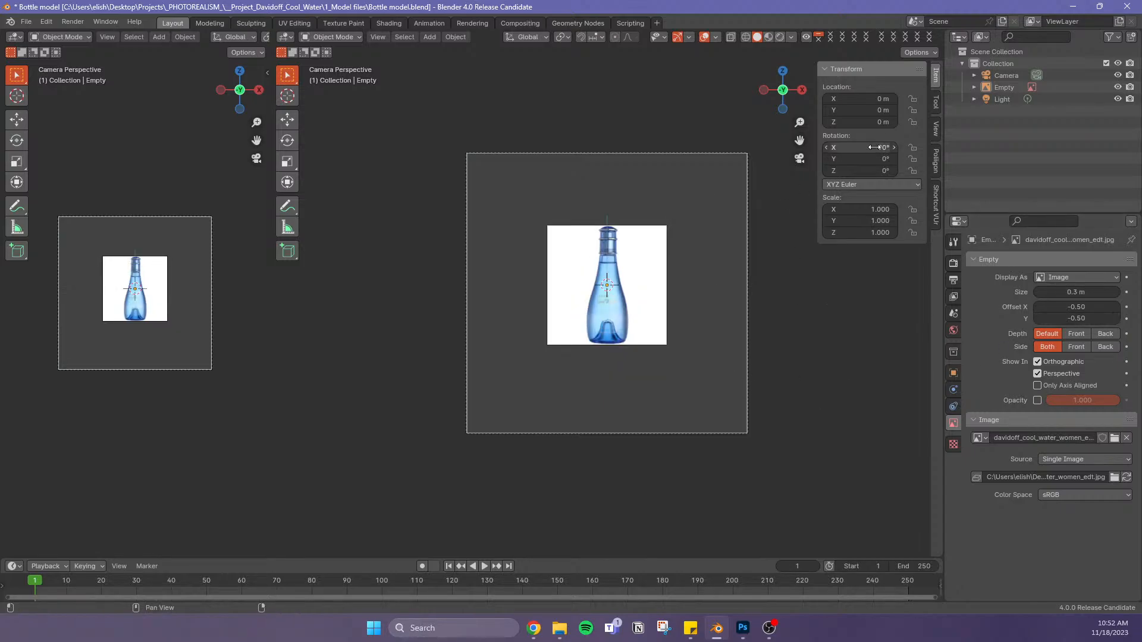
Move the camera closer to the reference image, to Y -0.49 m, so the bottle nearly fills the frame
{"action": "left_click", "coordinate": [748, 341]}
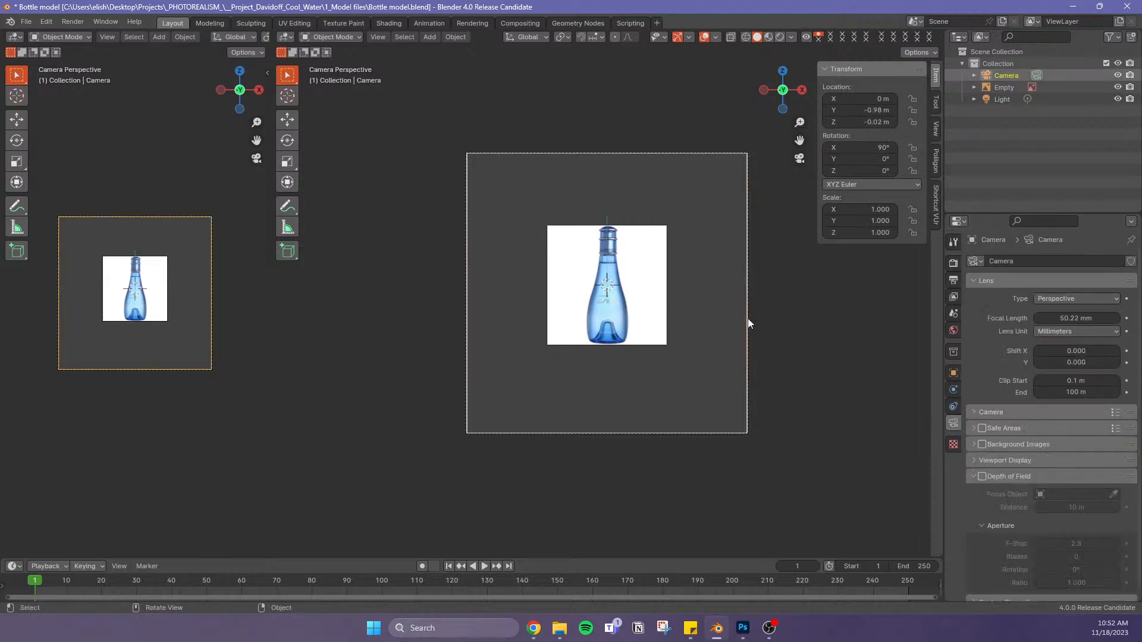
{"action": "left_click_drag", "start_coordinate": [881, 110], "coordinate": [909, 111]}
{"action": "left_click", "coordinate": [648, 276]}
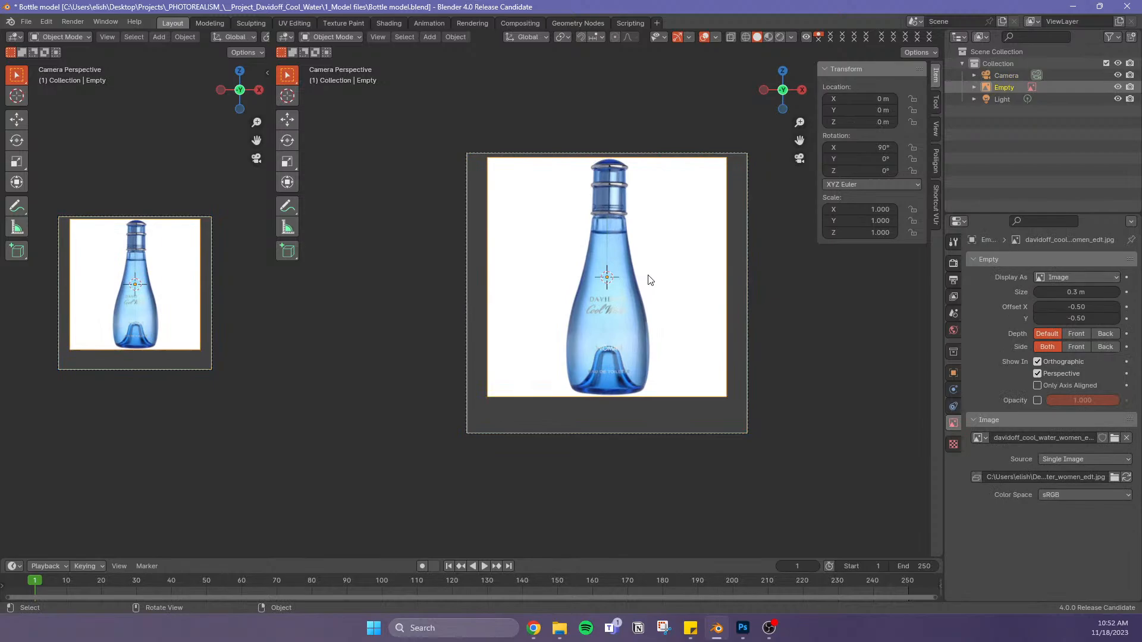
{"action": "left_click", "coordinate": [810, 416]}
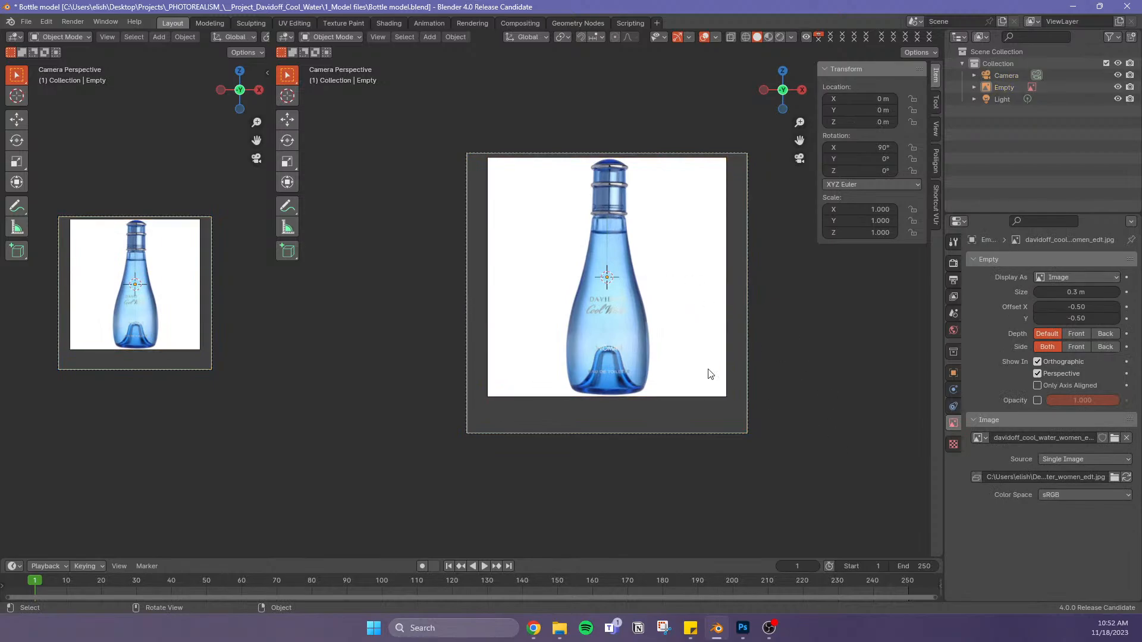
{"action": "left_click", "coordinate": [642, 323]}
{"action": "left_click", "coordinate": [844, 363]}
{"action": "left_click", "coordinate": [736, 430]}
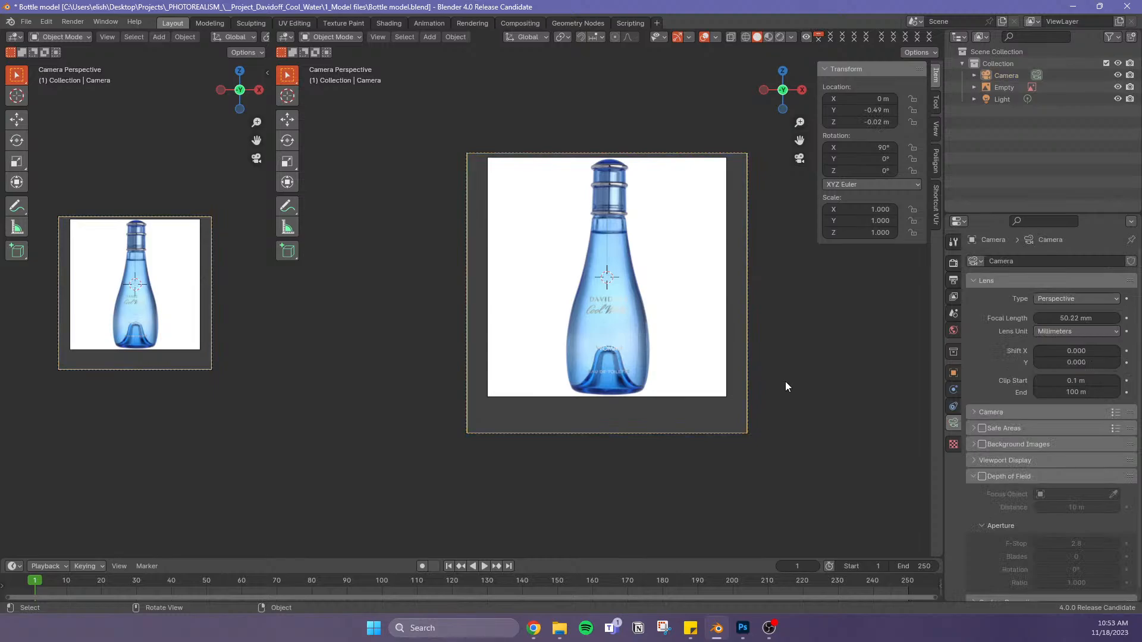
Try to start the Shortcut VUr key display
{"action": "left_click", "coordinate": [935, 217]}
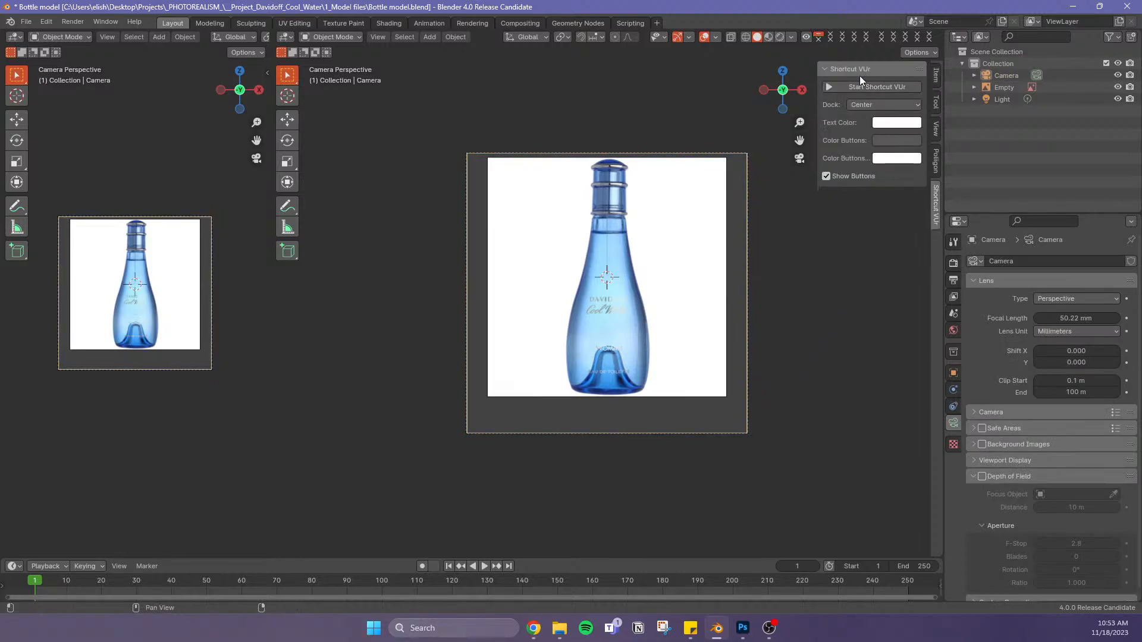
{"action": "left_click", "coordinate": [848, 86]}
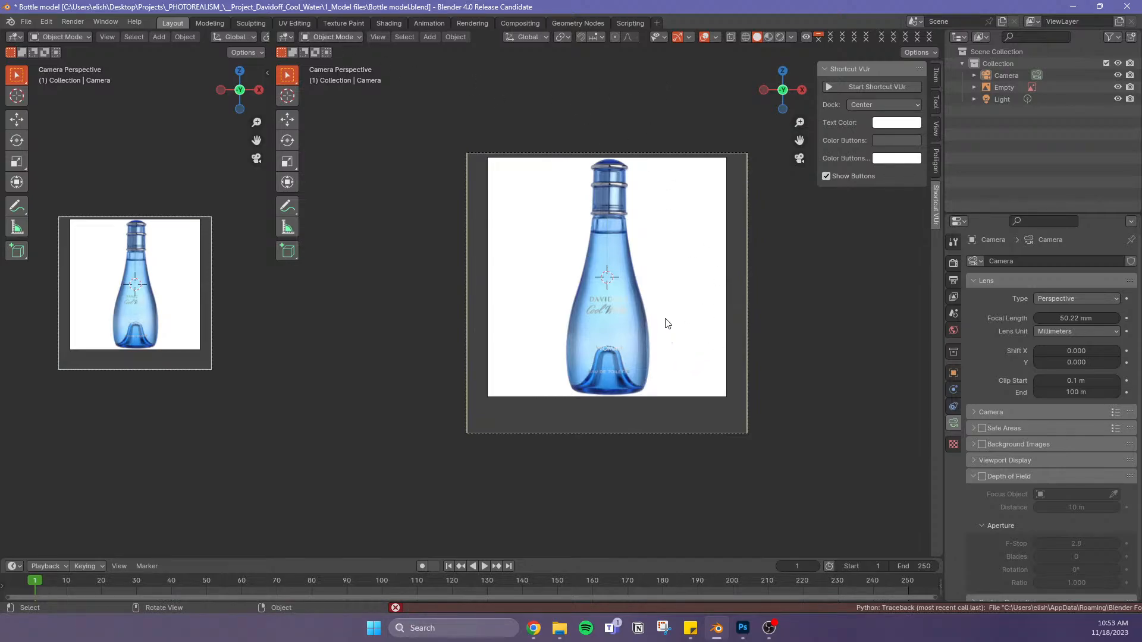
{"action": "key", "text": "shift+a"}
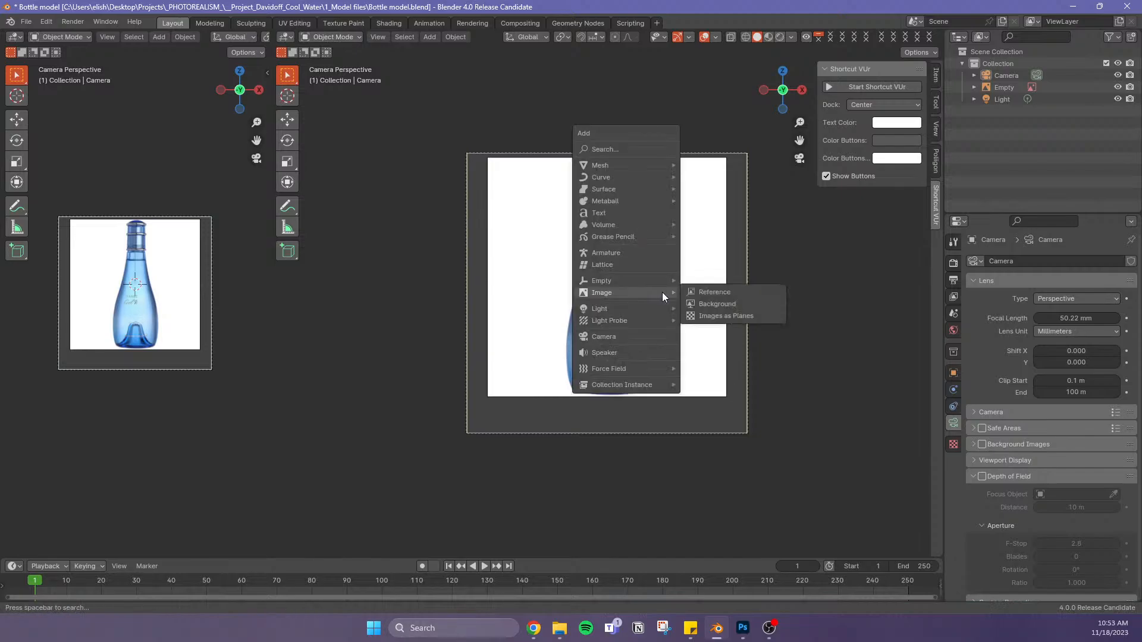
{"action": "mouse_move", "coordinate": [617, 167]}
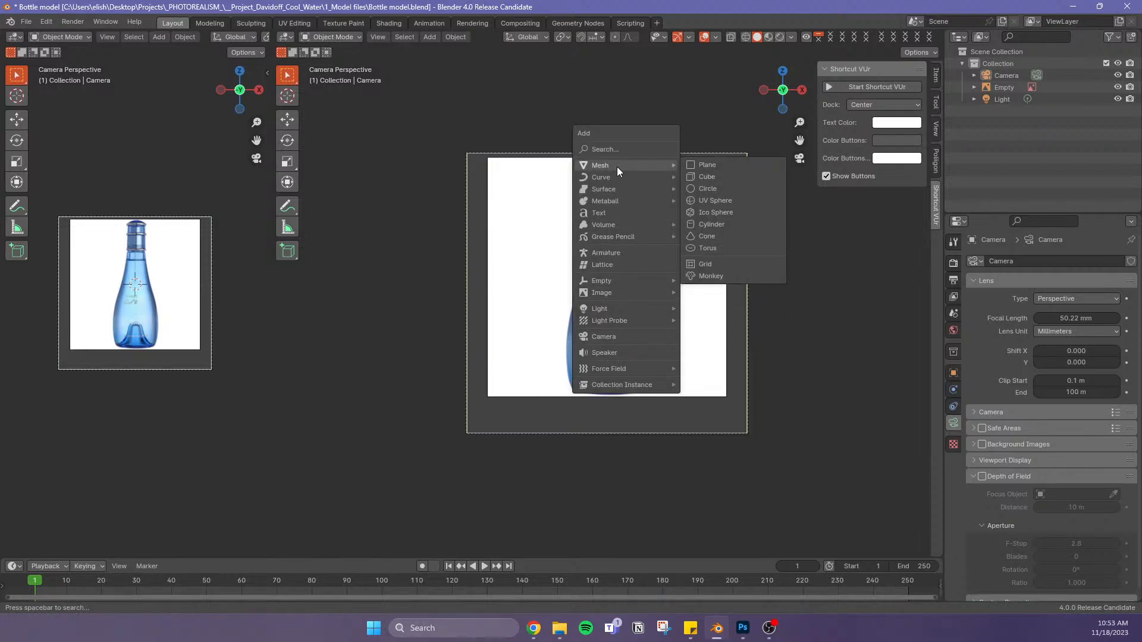
{"action": "key", "text": "Escape"}
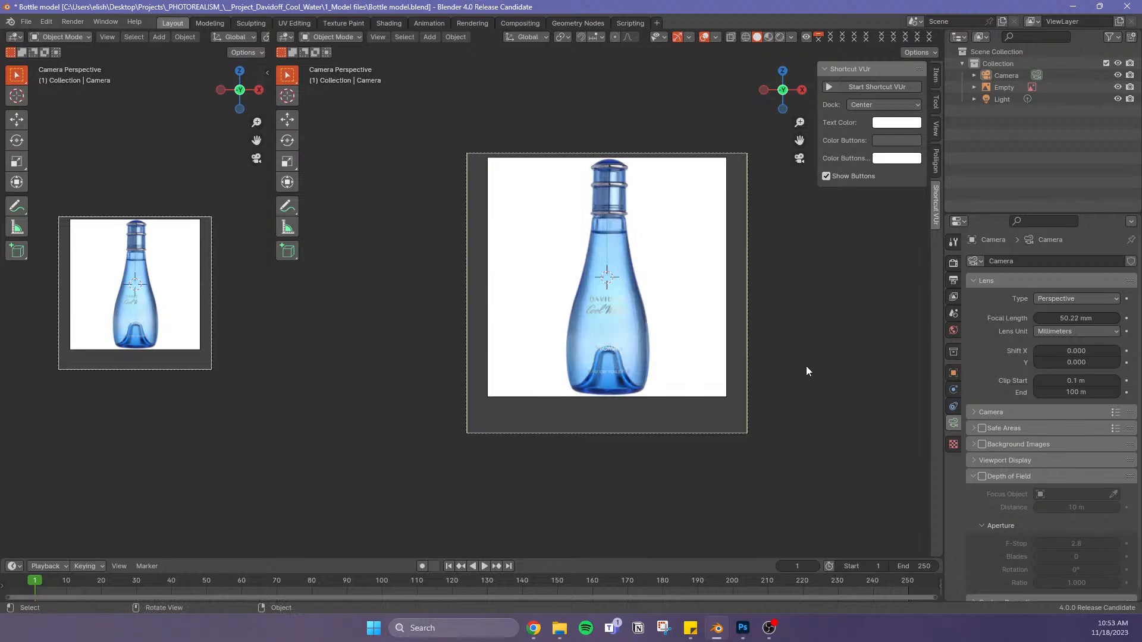
Switch the main viewport to the front orthographic view and add a Bezier curve at the world origin
{"action": "key", "text": "KP_1"}
{"action": "scroll", "coordinate": [619, 309], "scroll_direction": "down", "scroll_amount": 2}
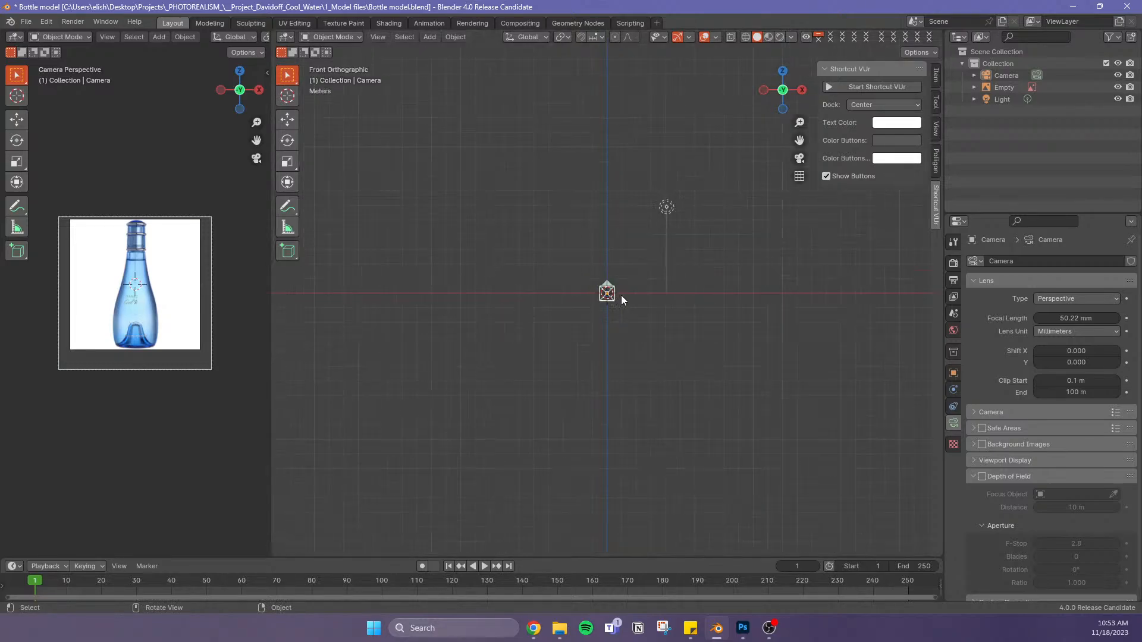
{"action": "scroll", "coordinate": [612, 303], "scroll_direction": "up", "scroll_amount": 12}
{"action": "scroll", "coordinate": [638, 323], "scroll_direction": "up", "scroll_amount": 3}
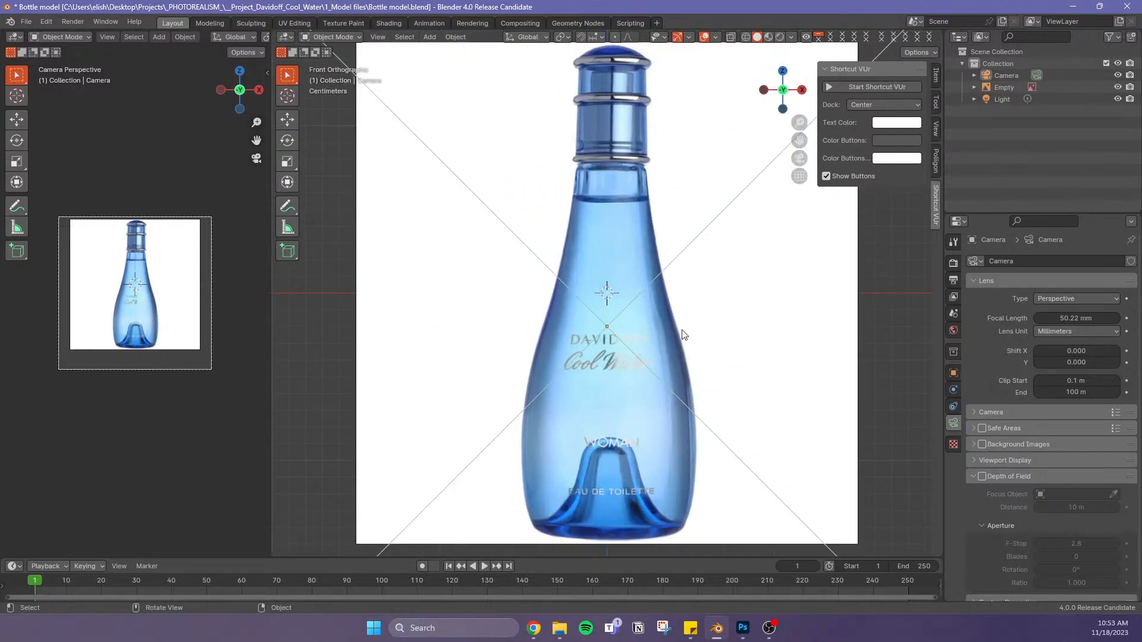
{"action": "scroll", "coordinate": [710, 345], "scroll_direction": "down", "scroll_amount": 1}
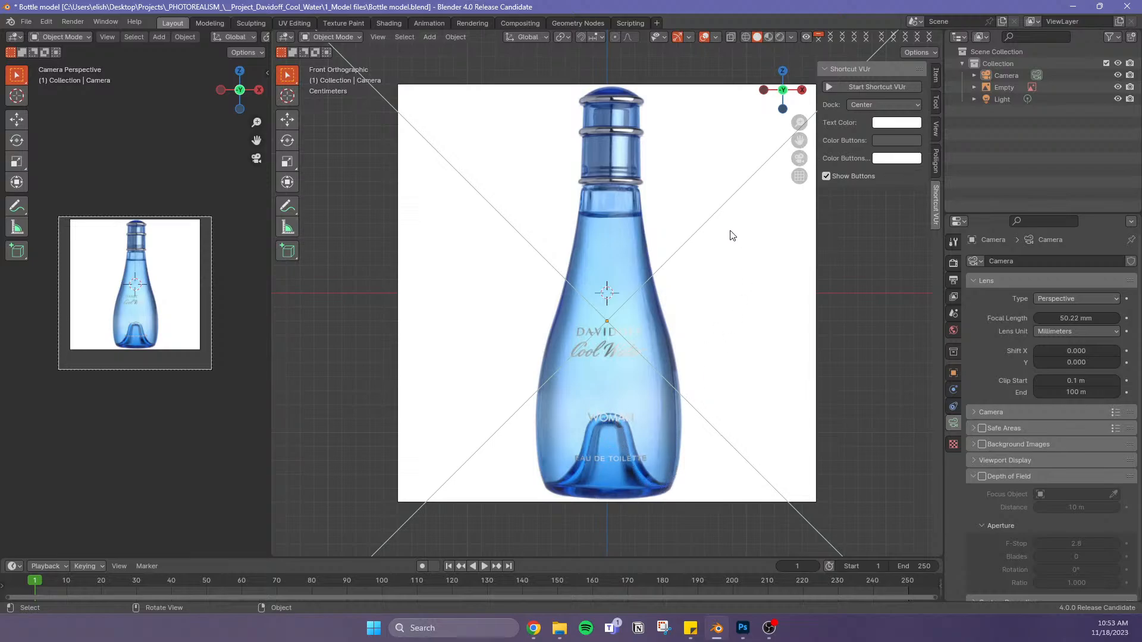
{"action": "right_click", "coordinate": [721, 282]}
{"action": "key", "text": "shift+a"}
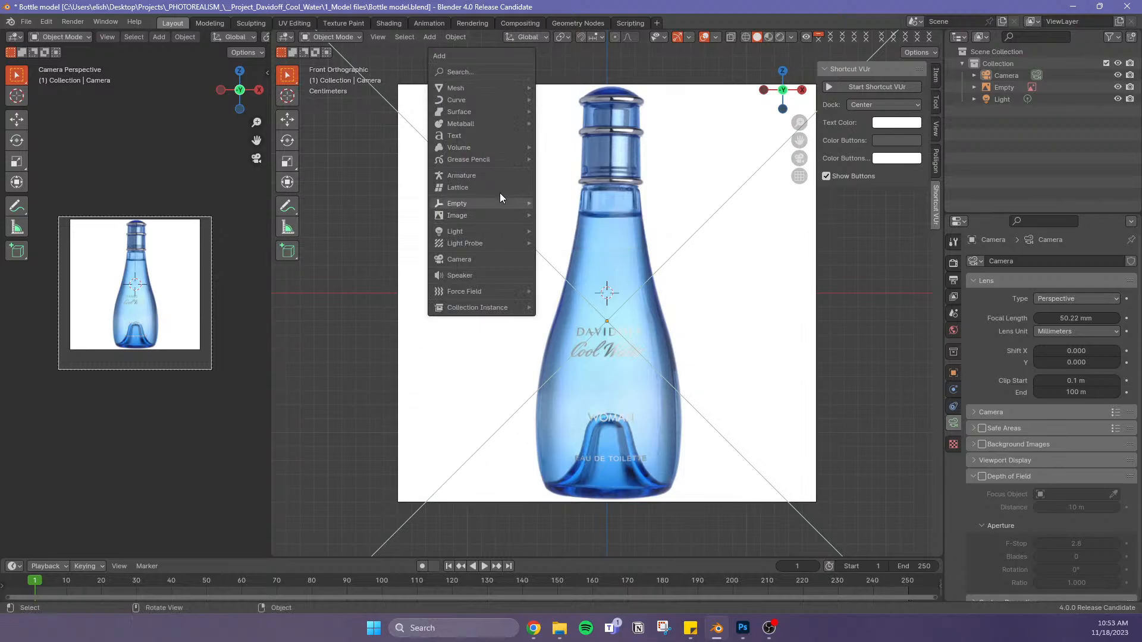
{"action": "mouse_move", "coordinate": [487, 87]}
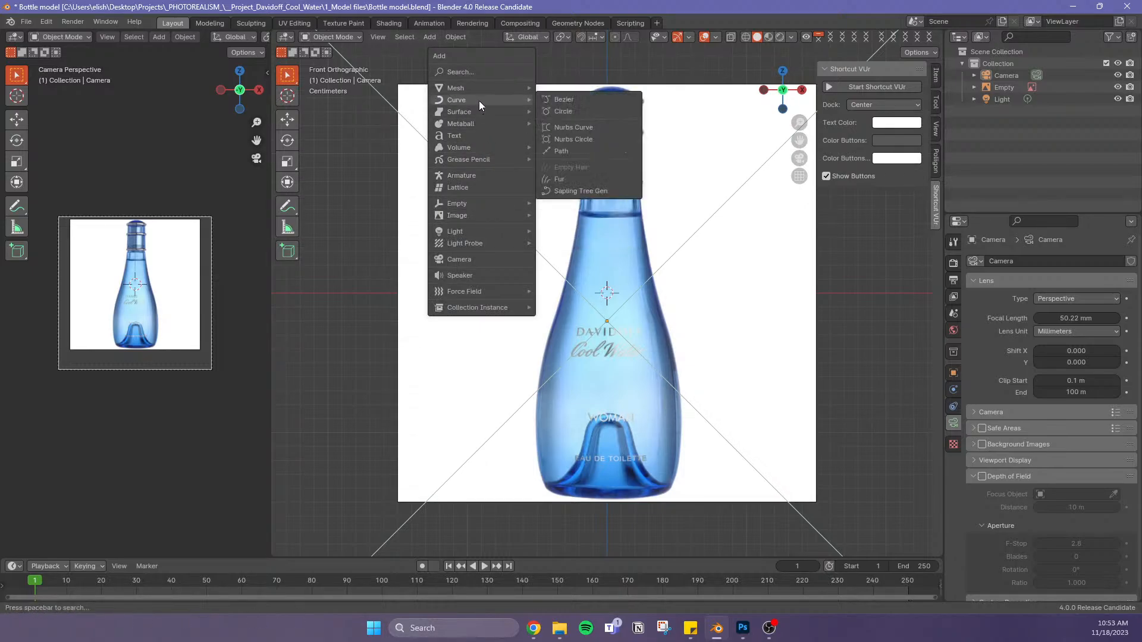
{"action": "left_click", "coordinate": [560, 100]}
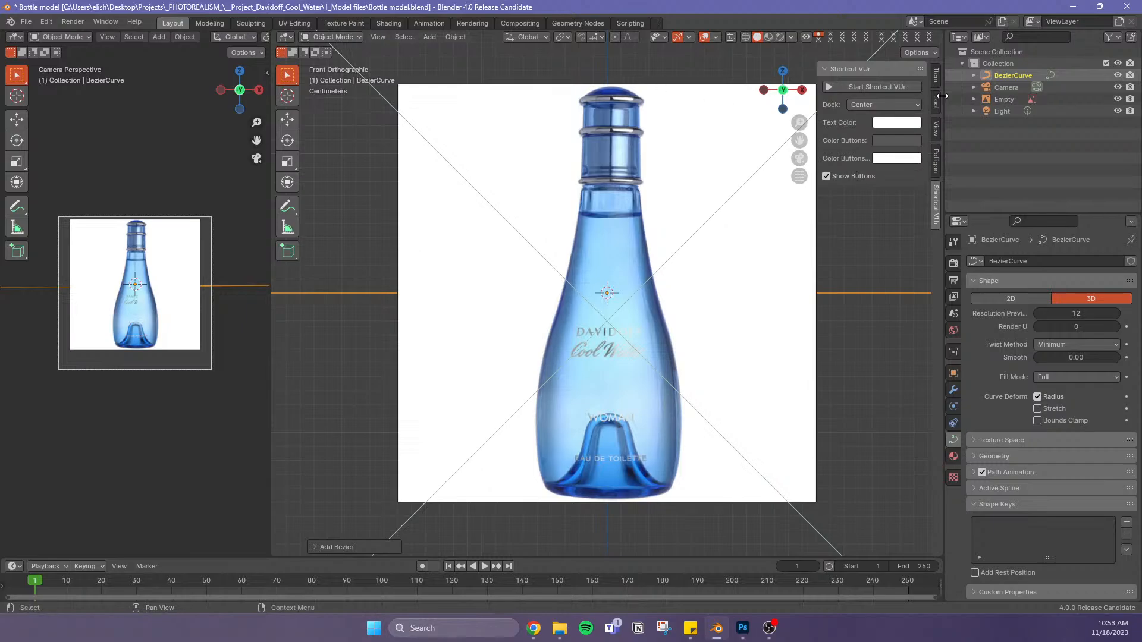
Hide the sidebar and put the Bezier curve into Edit Mode
{"action": "left_click", "coordinate": [936, 76]}
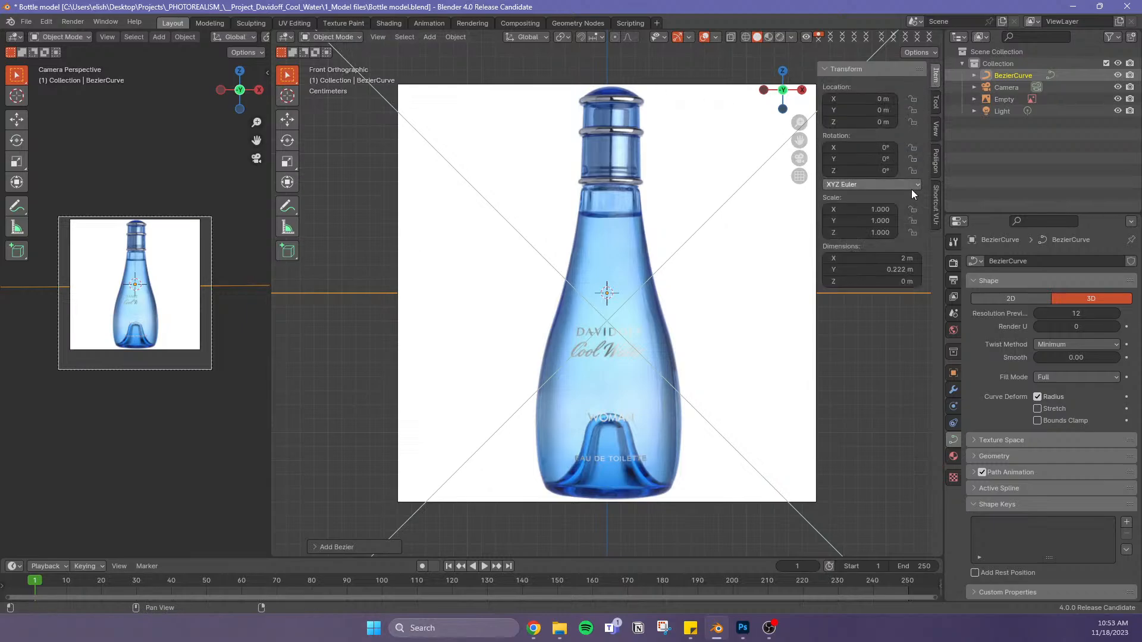
{"action": "key", "text": "n"}
{"action": "left_click", "coordinate": [330, 36]}
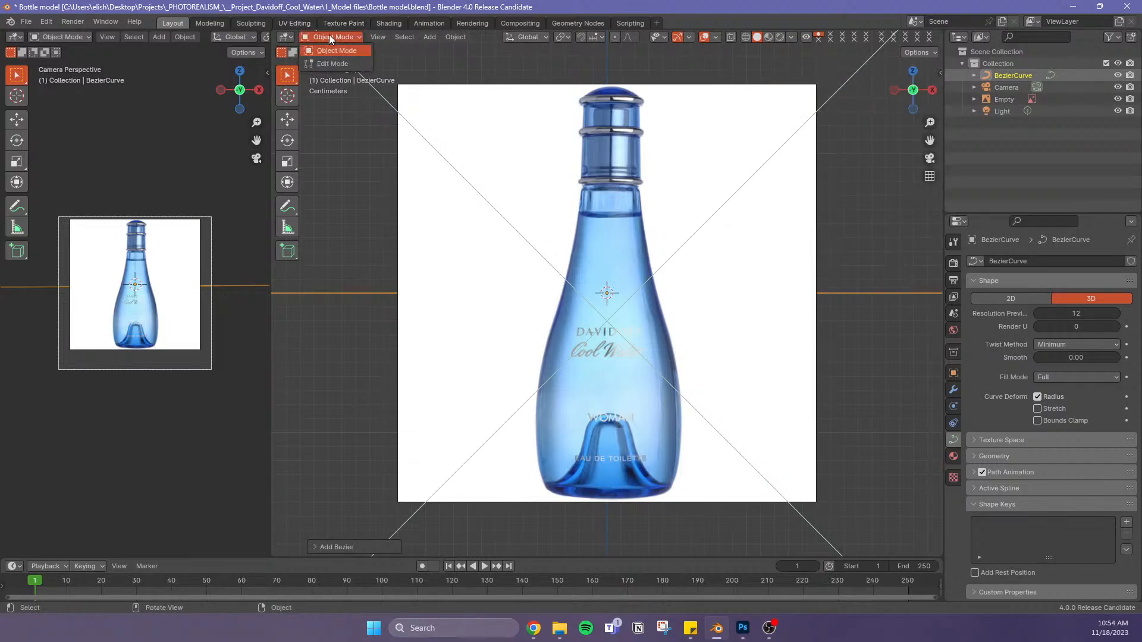
{"action": "left_click", "coordinate": [342, 64]}
Select the left end of the Bezier curve and switch the main viewport to the top orthographic view
{"action": "scroll", "coordinate": [658, 362], "scroll_direction": "up", "scroll_amount": 2}
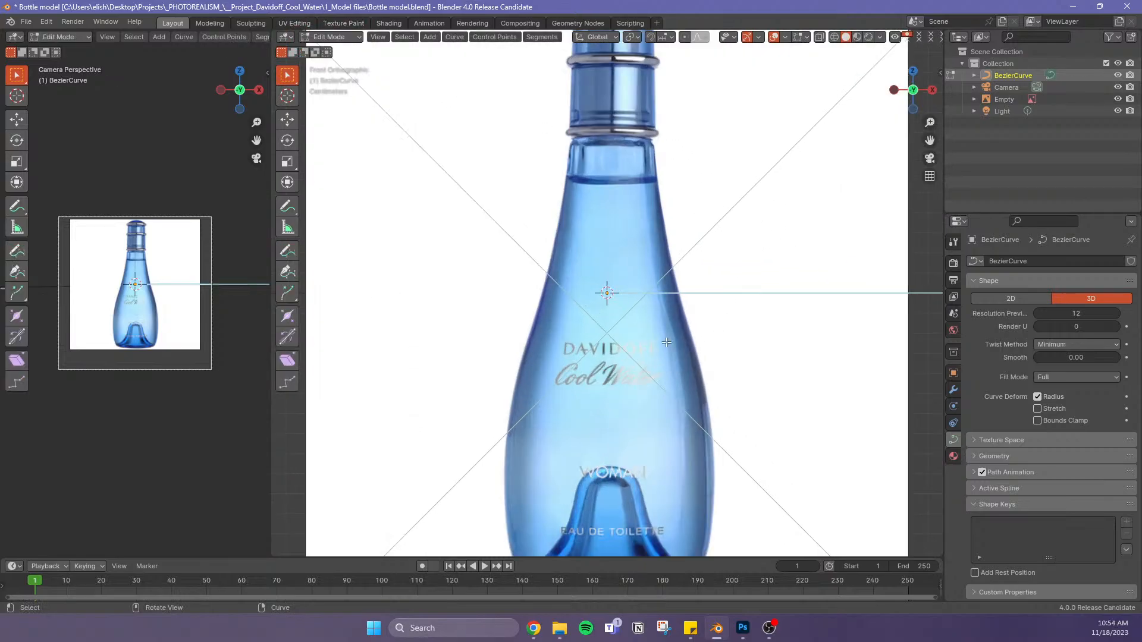
{"action": "scroll", "coordinate": [660, 333], "scroll_direction": "down", "scroll_amount": 10}
{"action": "scroll", "coordinate": [383, 293], "scroll_direction": "down", "scroll_amount": 3}
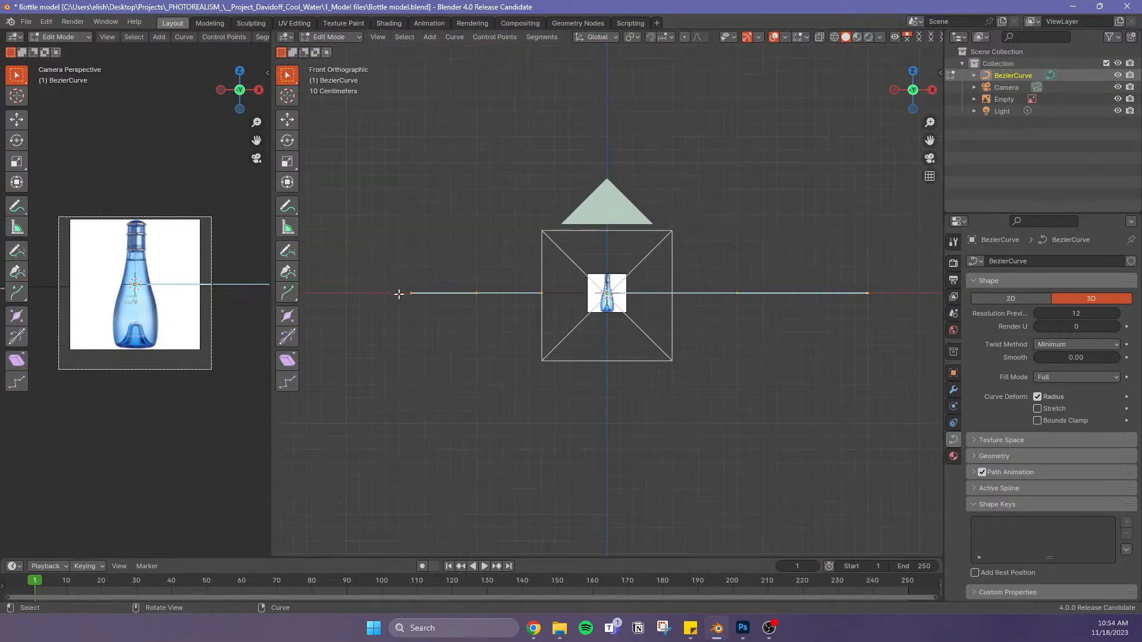
{"action": "left_click", "coordinate": [412, 293]}
{"action": "key", "text": "KP_7"}
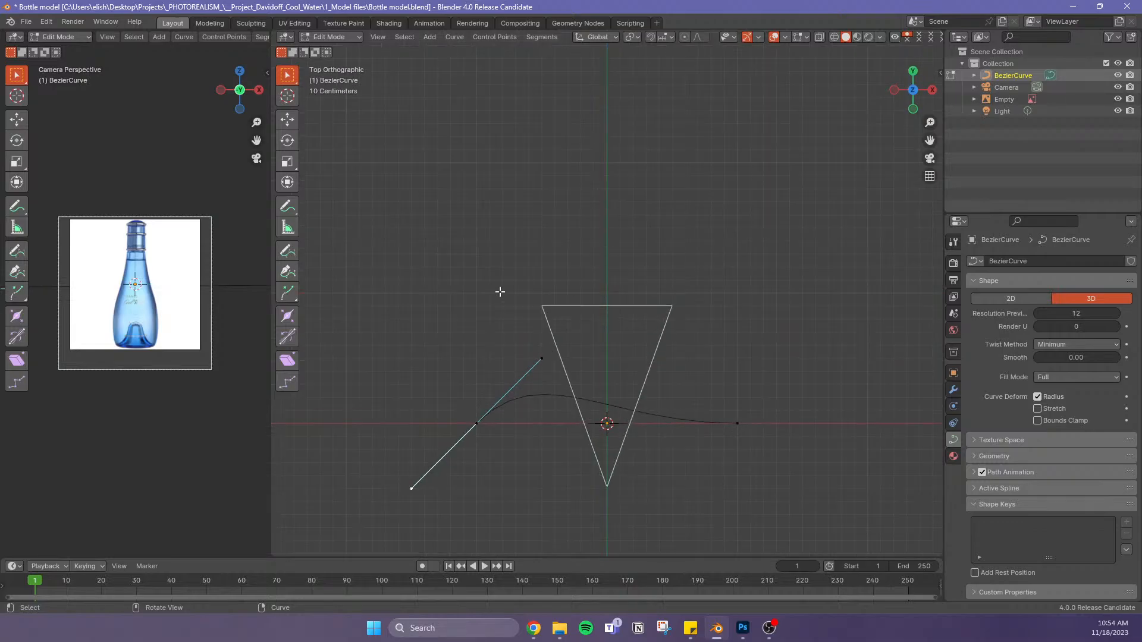
Scale down the handles of the curve's left control point and rotate them flat along the X axis
{"action": "left_click", "coordinate": [478, 423]}
{"action": "key", "text": "x"}
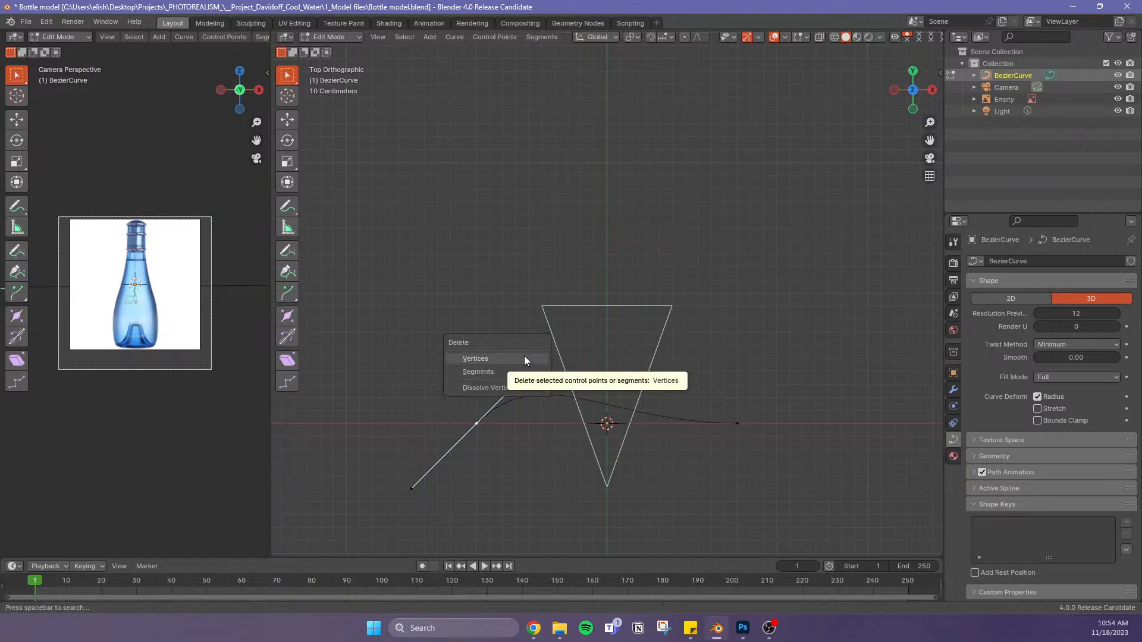
{"action": "key", "text": "Escape"}
{"action": "left_click_drag", "start_coordinate": [542, 359], "coordinate": [518, 383]}
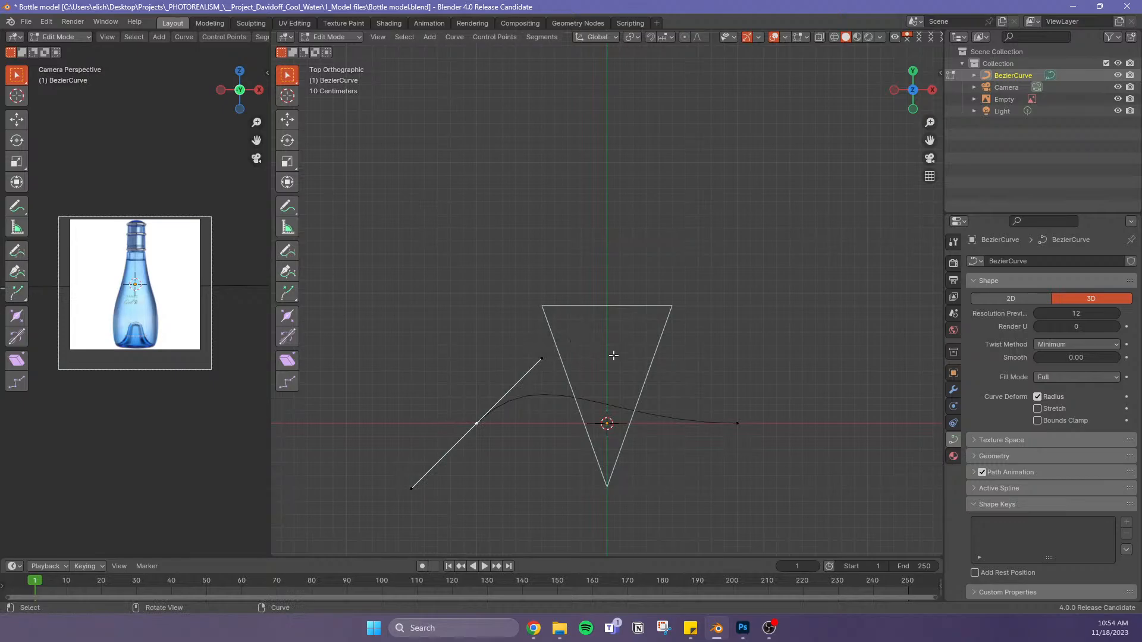
{"action": "key", "text": "s"}
{"action": "left_click", "coordinate": [504, 443]}
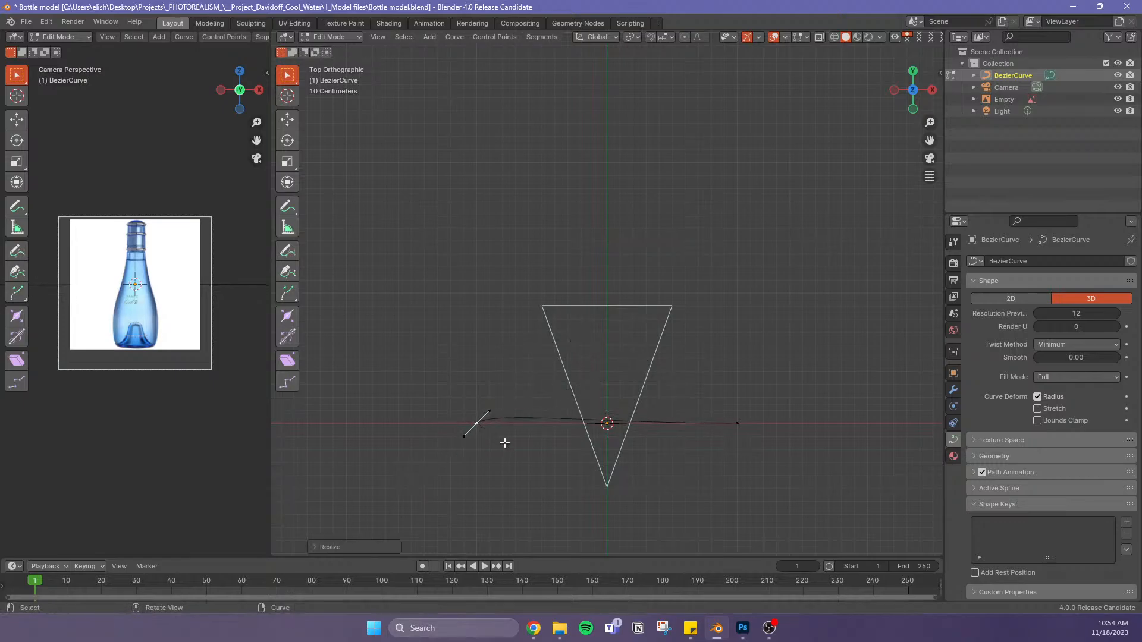
{"action": "key", "text": "r"}
{"action": "left_click", "coordinate": [490, 481]}
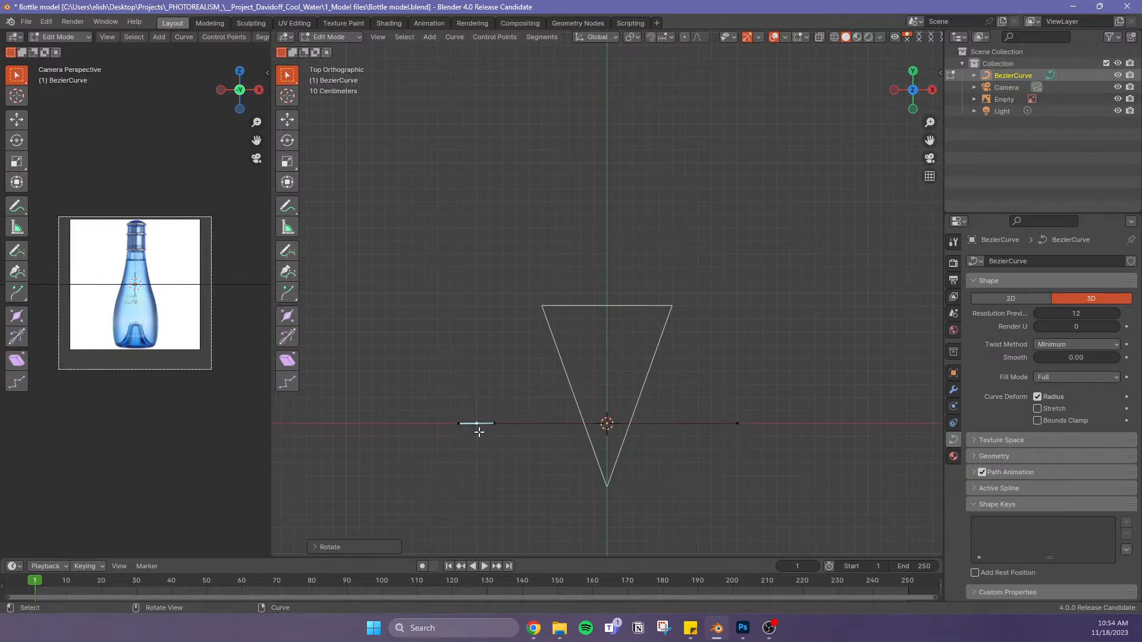
Move the curve's left control point to the world origin
{"action": "scroll", "coordinate": [154, 383], "scroll_direction": "up", "scroll_amount": 4}
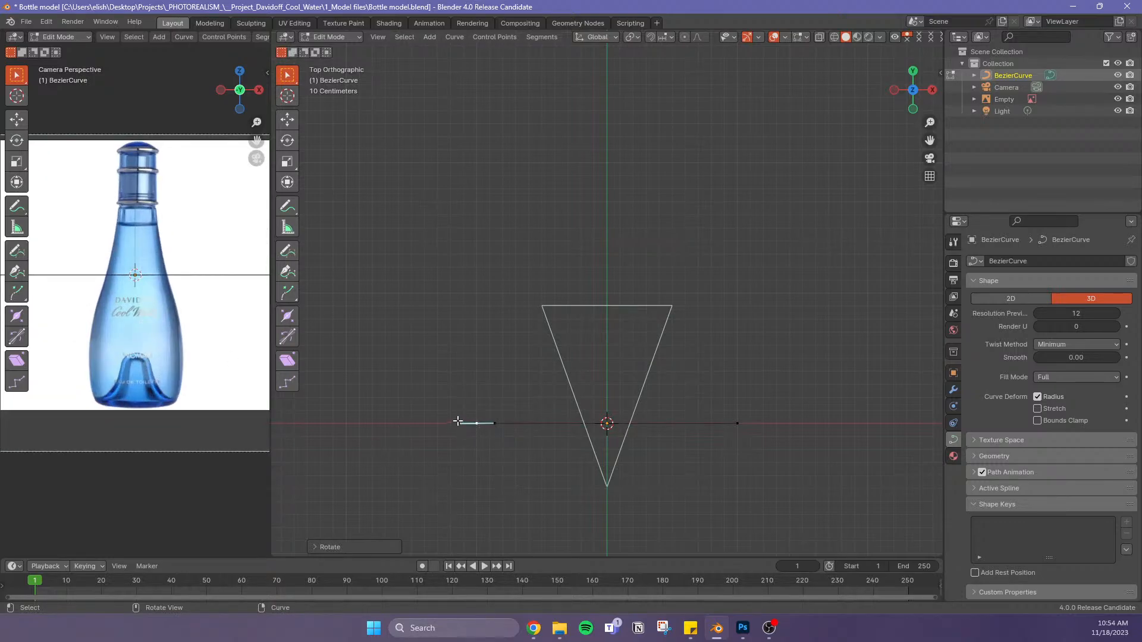
{"action": "key", "text": "g"}
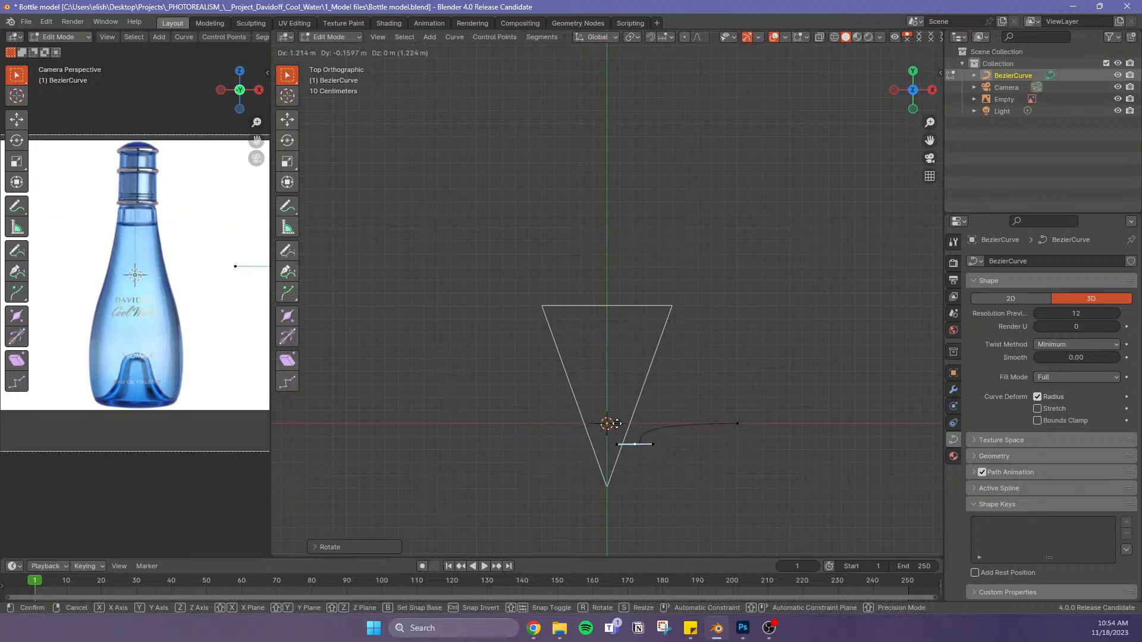
{"action": "left_click", "coordinate": [591, 411]}
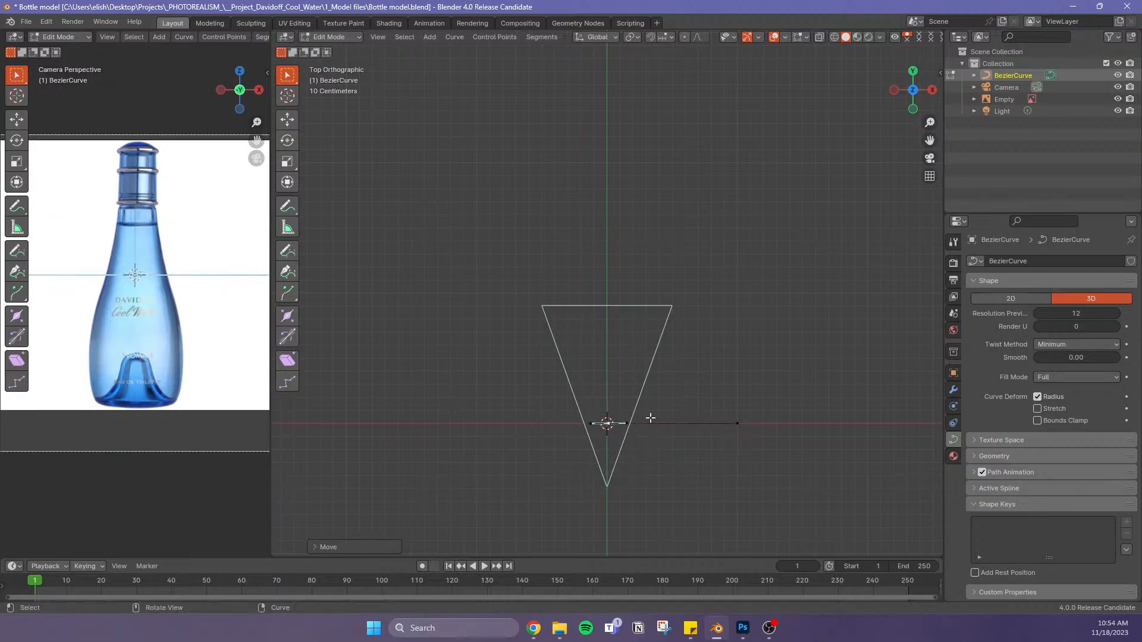
Bring the curve's right control point closer to the origin and scale its handles down to a short length
{"action": "left_click", "coordinate": [737, 425]}
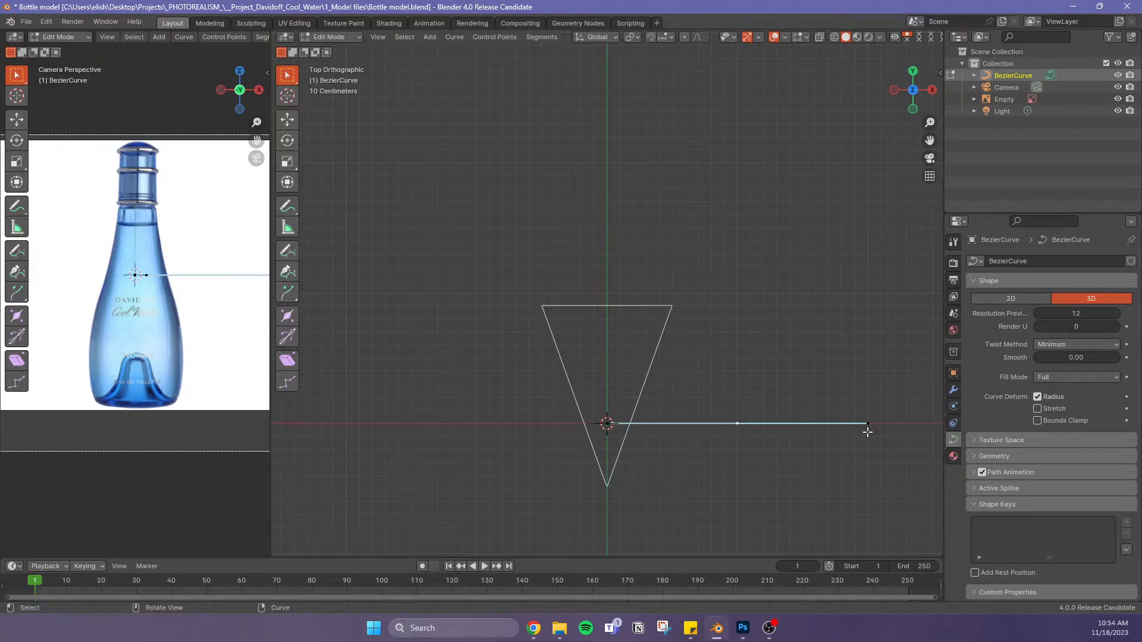
{"action": "left_click", "coordinate": [876, 415]}
{"action": "left_click", "coordinate": [737, 423]}
{"action": "key", "text": "g"}
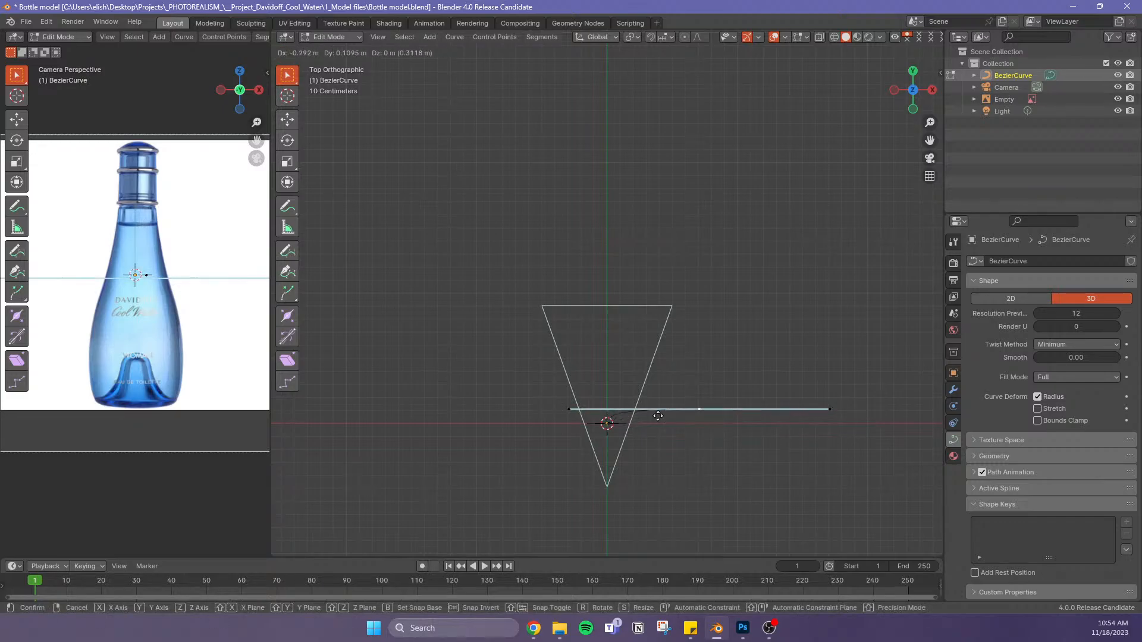
{"action": "left_click", "coordinate": [687, 392]}
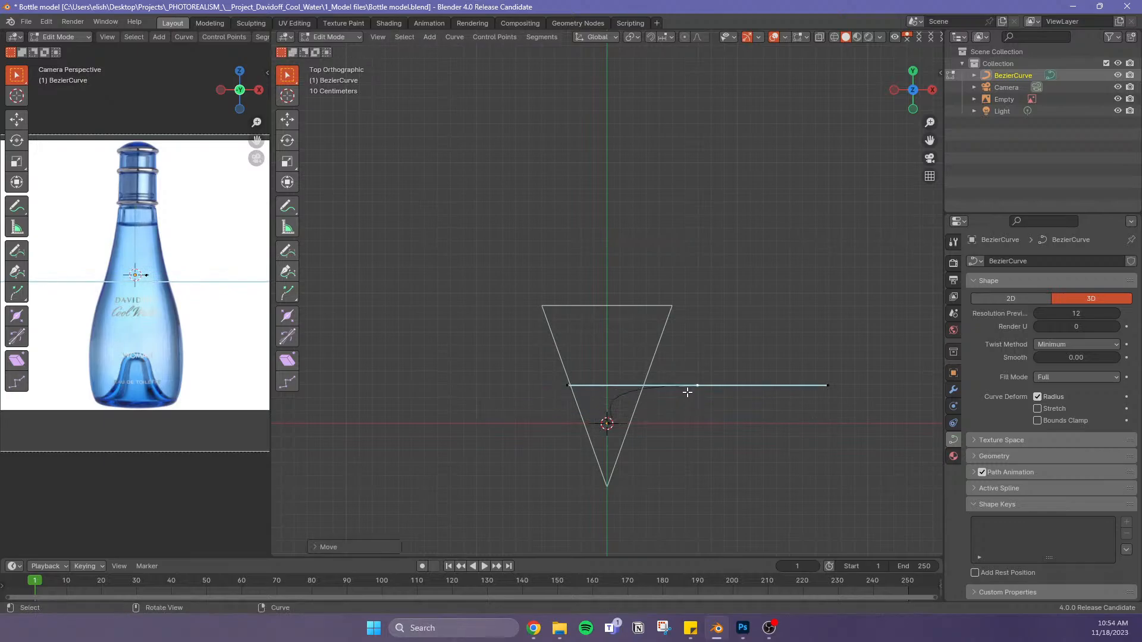
{"action": "key", "text": "s"}
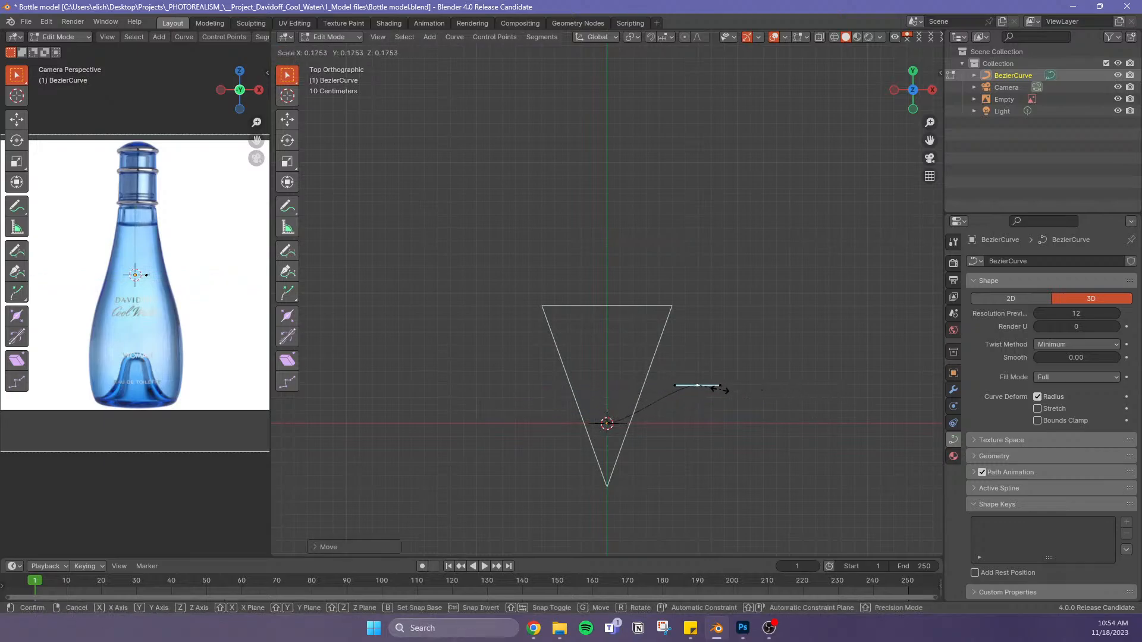
{"action": "left_click", "coordinate": [696, 387]}
Move the right control point onto the X axis, just beside the control point at the origin
{"action": "key", "text": "g"}
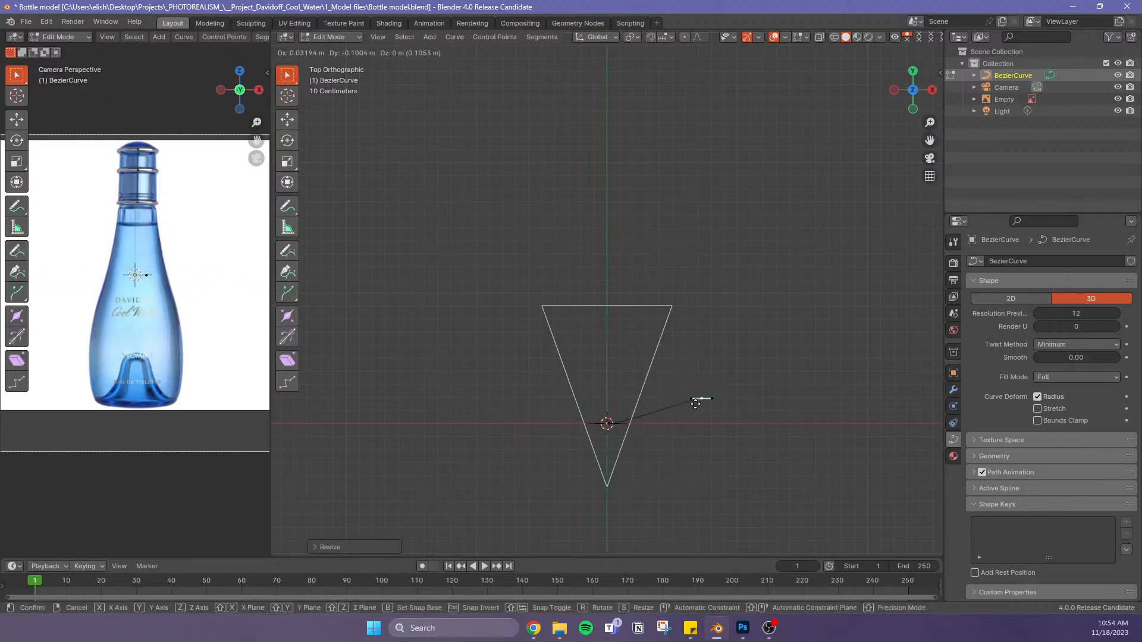
{"action": "left_click", "coordinate": [612, 424]}
{"action": "scroll", "coordinate": [666, 427], "scroll_direction": "up", "scroll_amount": 1}
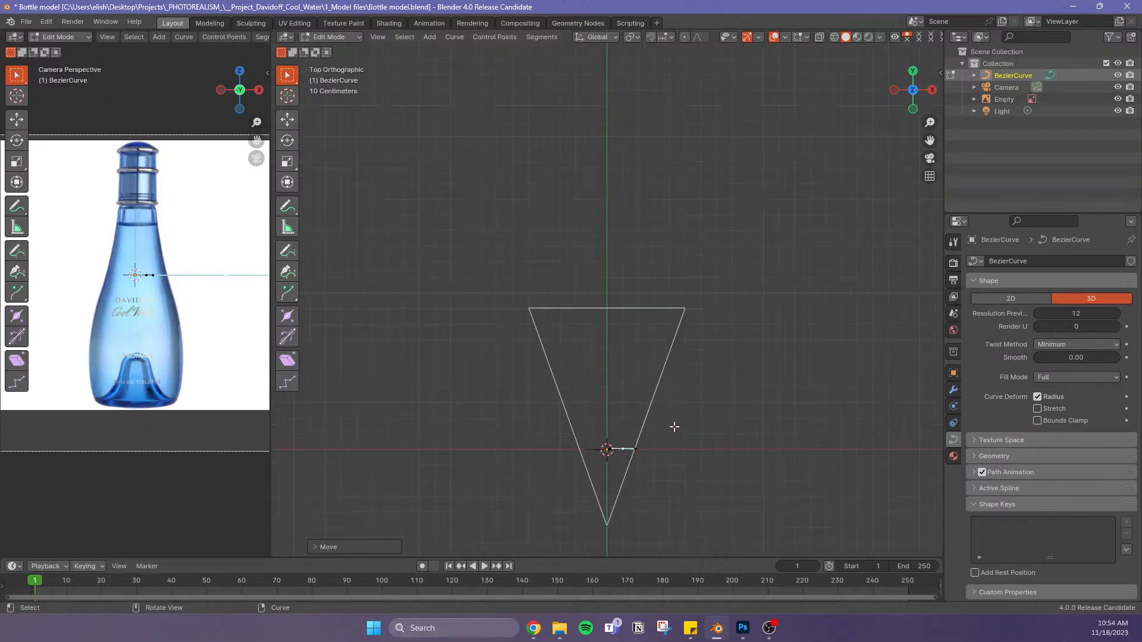
Select all the curve's control points and flatten them along the Y axis by scaling
{"action": "left_click_drag", "start_coordinate": [690, 415], "coordinate": [539, 505]}
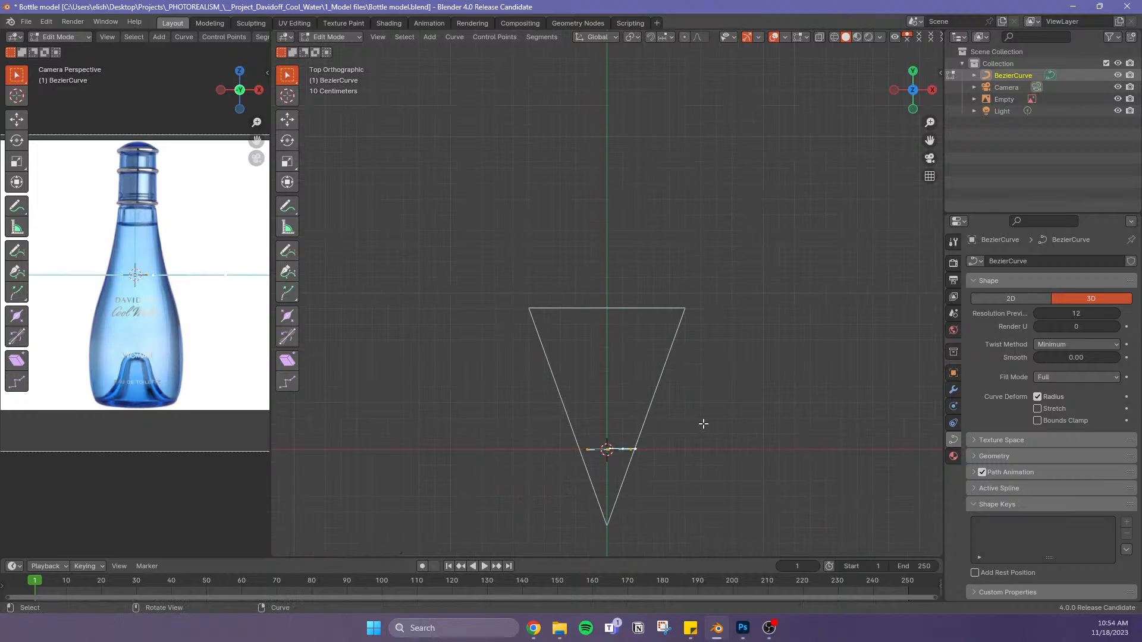
{"action": "key", "text": "s"}
{"action": "key", "text": "x"}
{"action": "key", "text": "y"}
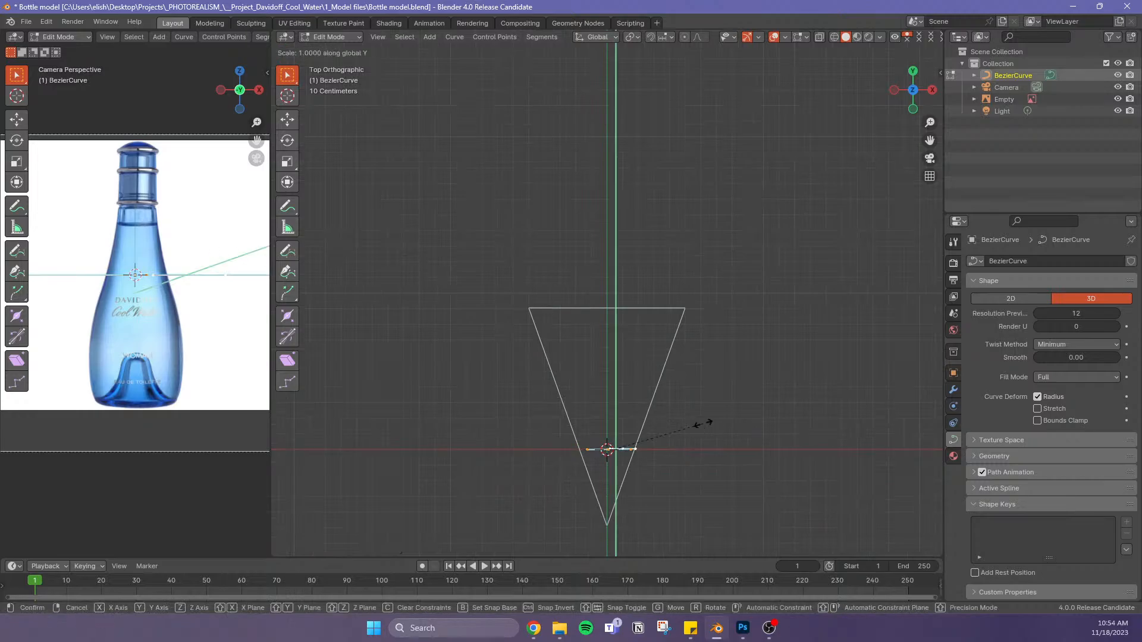
{"action": "left_click", "coordinate": [702, 423]}
{"action": "scroll", "coordinate": [670, 509], "scroll_direction": "up", "scroll_amount": 1}
{"action": "scroll", "coordinate": [668, 497], "scroll_direction": "down", "scroll_amount": 4}
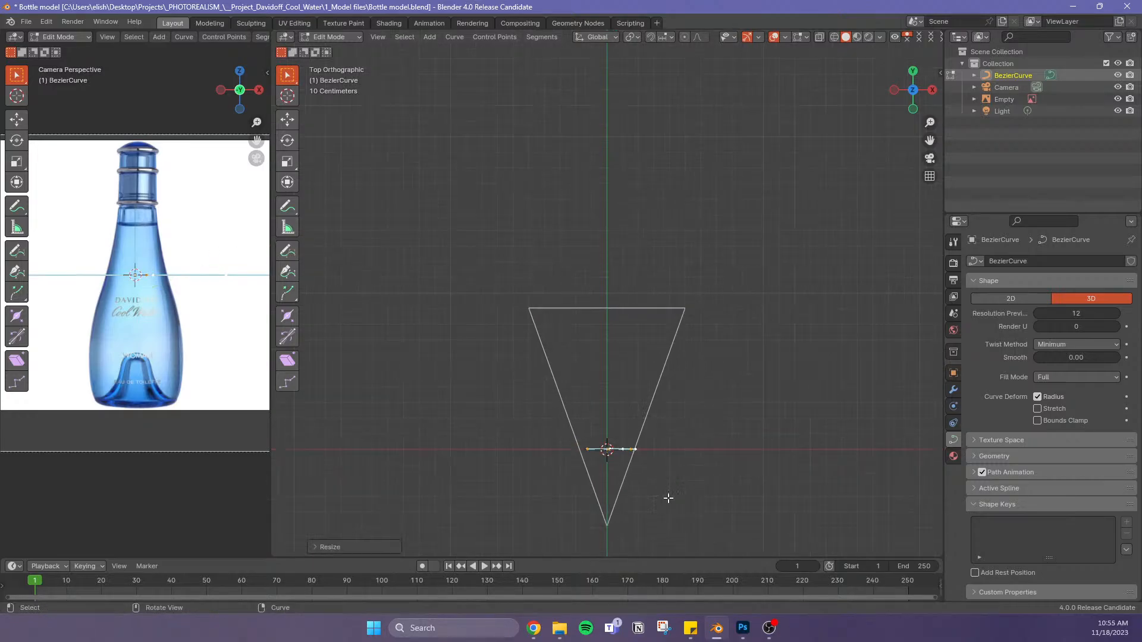
Orbit the main viewport to an angled view of the reference image and deselect all control points
{"action": "middle_click_drag", "start_coordinate": [698, 439], "coordinate": [635, 293]}
{"action": "scroll", "coordinate": [636, 293], "scroll_direction": "up", "scroll_amount": 10}
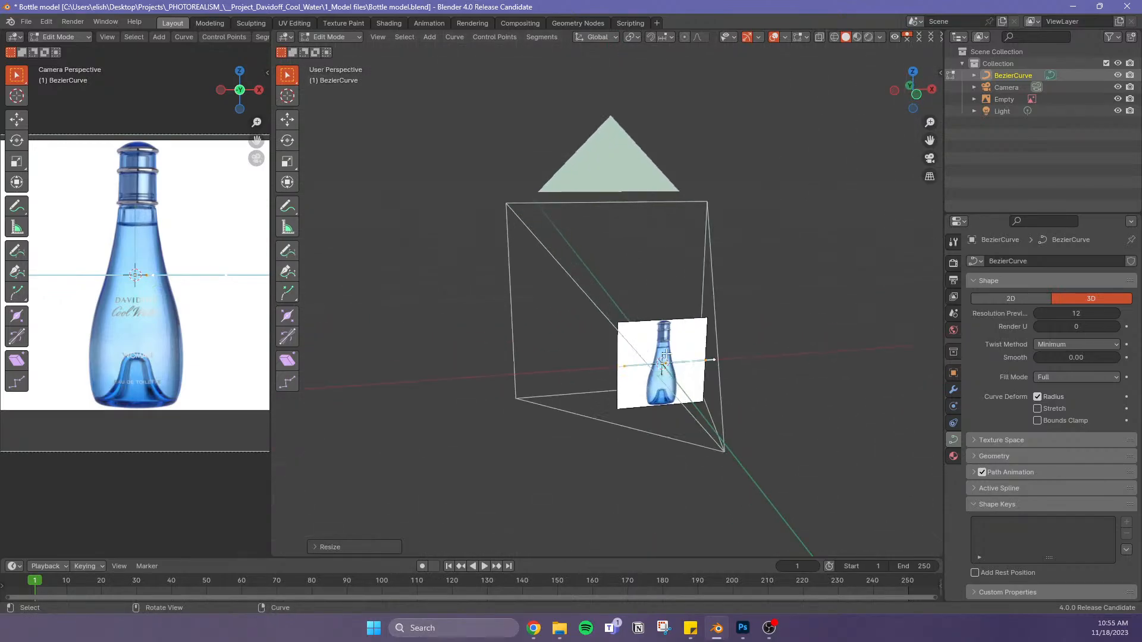
{"action": "key", "text": "alt+a"}
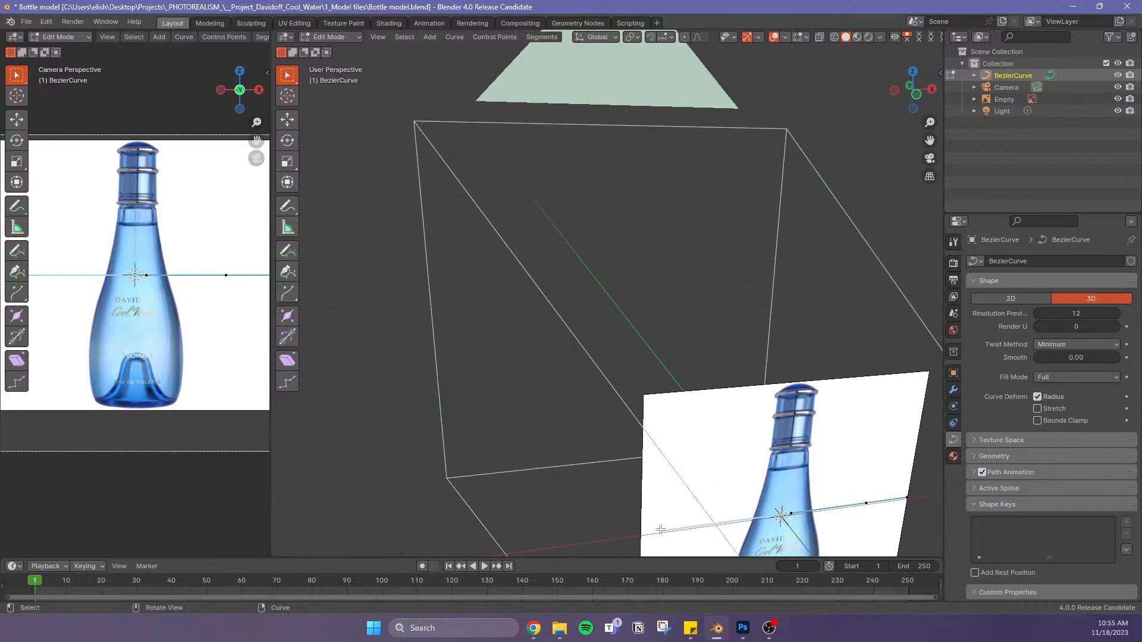
{"action": "scroll", "coordinate": [700, 503], "scroll_direction": "down", "scroll_amount": 5}
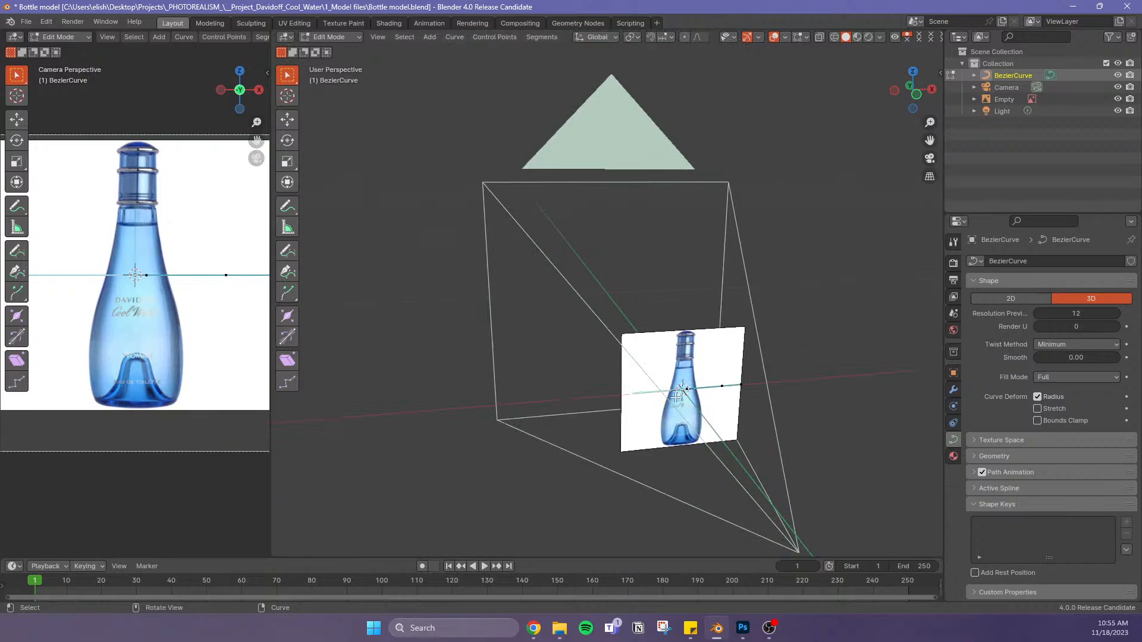
Move the curve's left control point down to just above the arch in the bottle's base and scale its handles down
{"action": "key", "text": "g"}
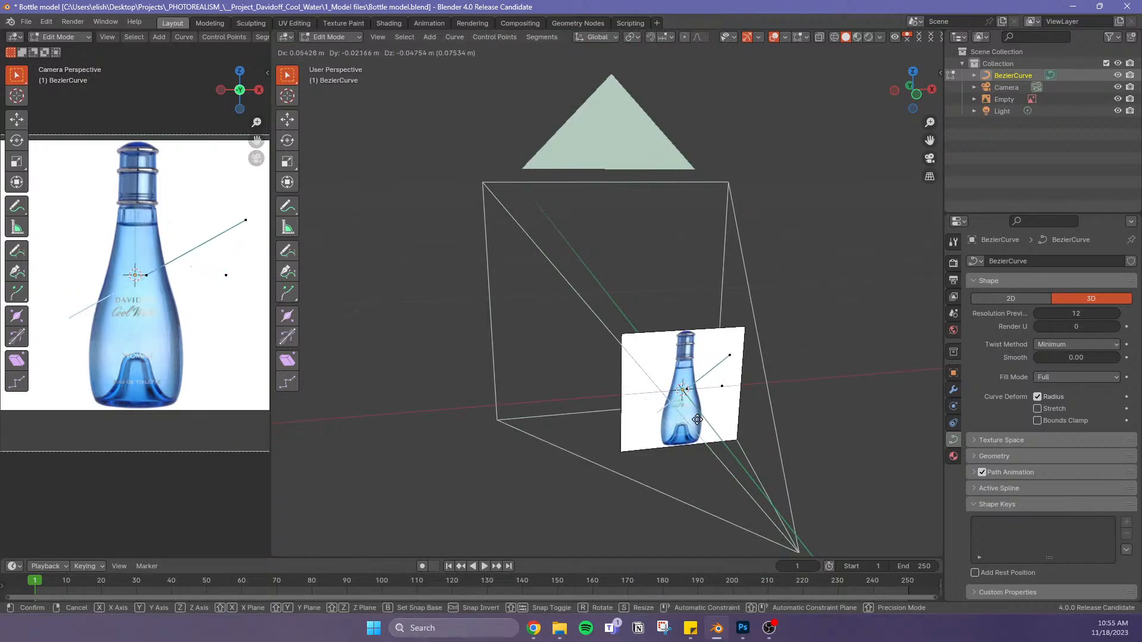
{"action": "right_click", "coordinate": [681, 389]}
{"action": "left_click", "coordinate": [686, 391]}
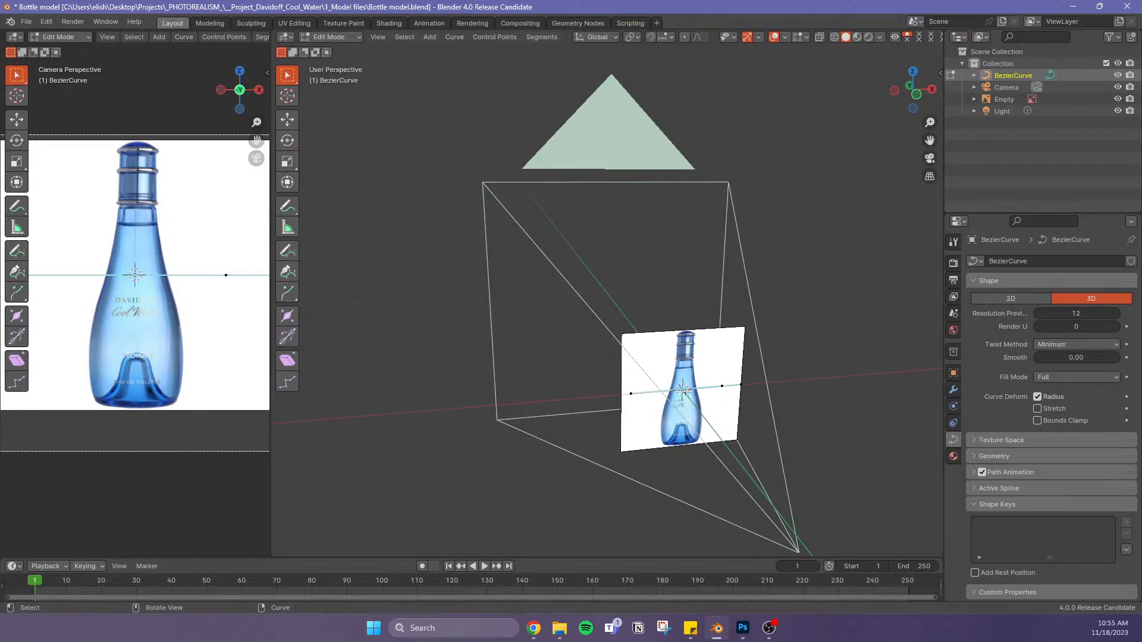
{"action": "key", "text": "g"}
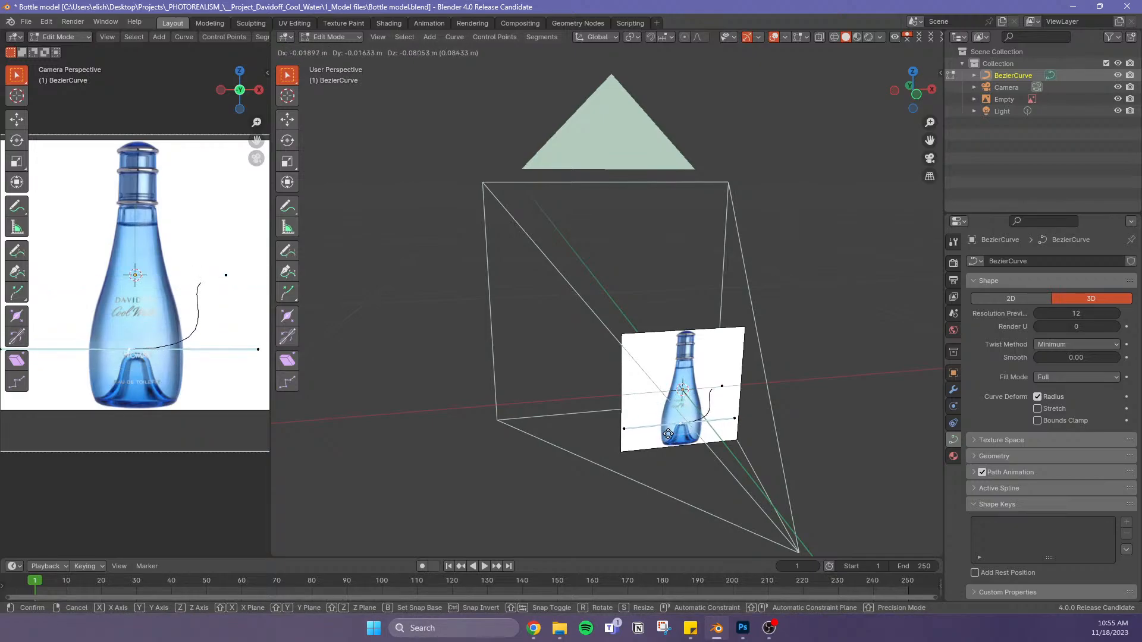
{"action": "left_click", "coordinate": [667, 436]}
{"action": "key", "text": "s"}
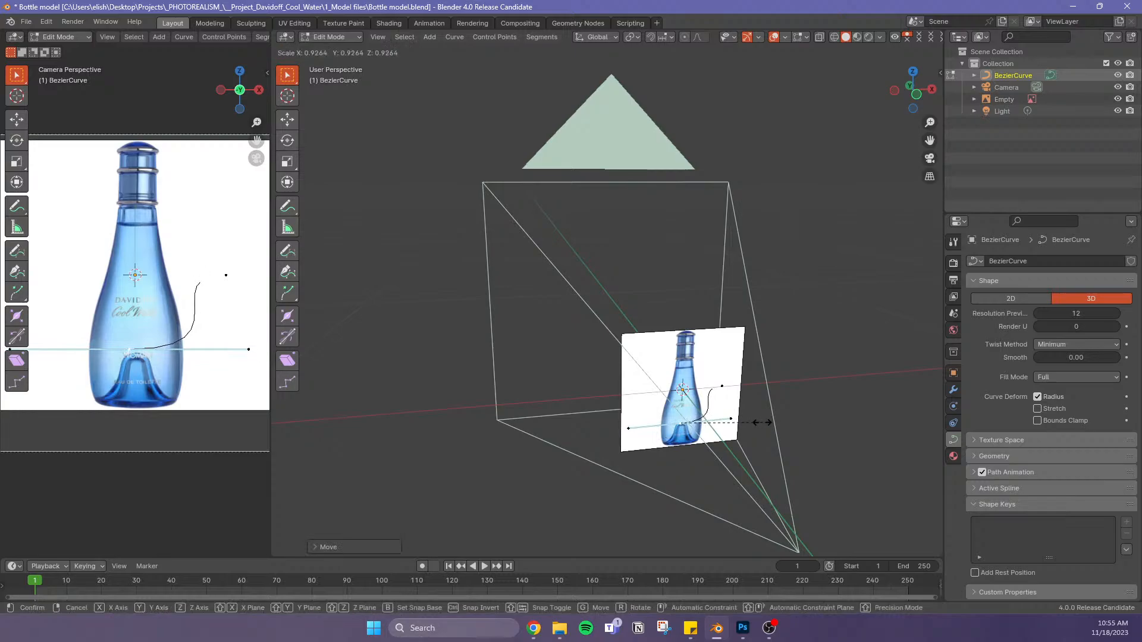
{"action": "left_click", "coordinate": [703, 426]}
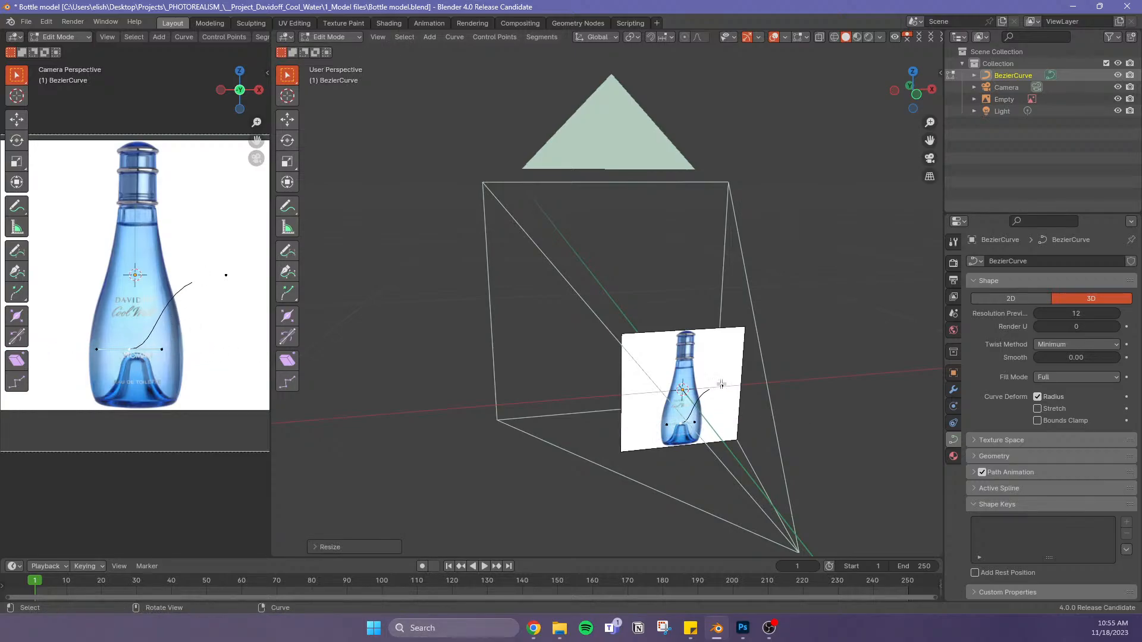
Move the curve's right control point down to the bottle's lower right corner on the reference image
{"action": "left_click", "coordinate": [722, 384]}
{"action": "key", "text": "g"}
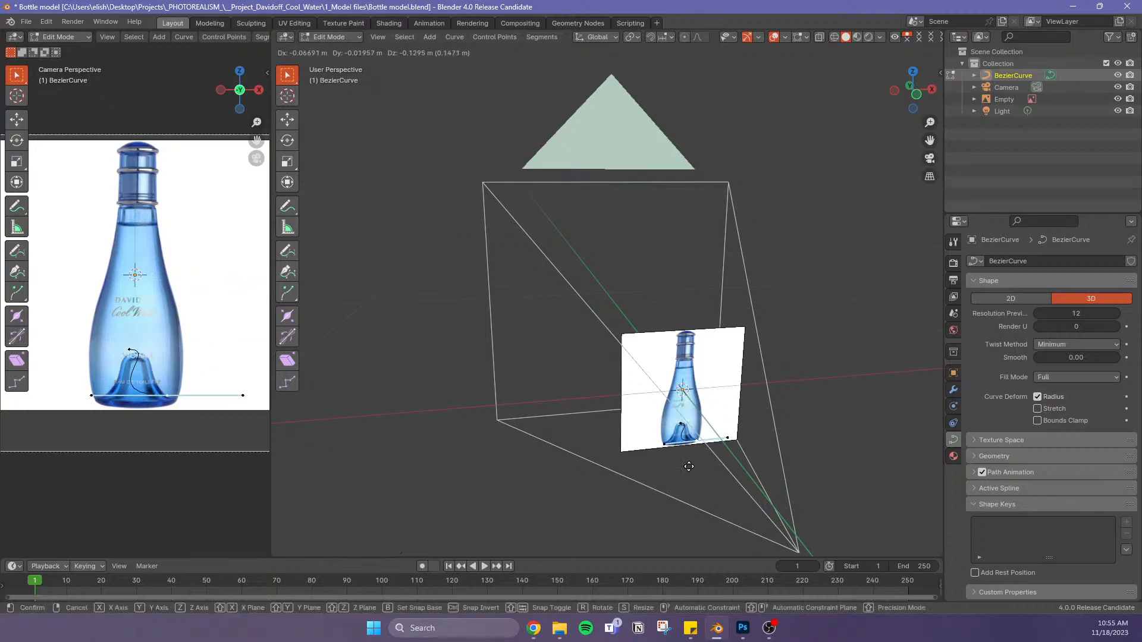
{"action": "left_click", "coordinate": [692, 464]}
{"action": "scroll", "coordinate": [722, 447], "scroll_direction": "up", "scroll_amount": 4}
{"action": "scroll", "coordinate": [635, 465], "scroll_direction": "down", "scroll_amount": 7}
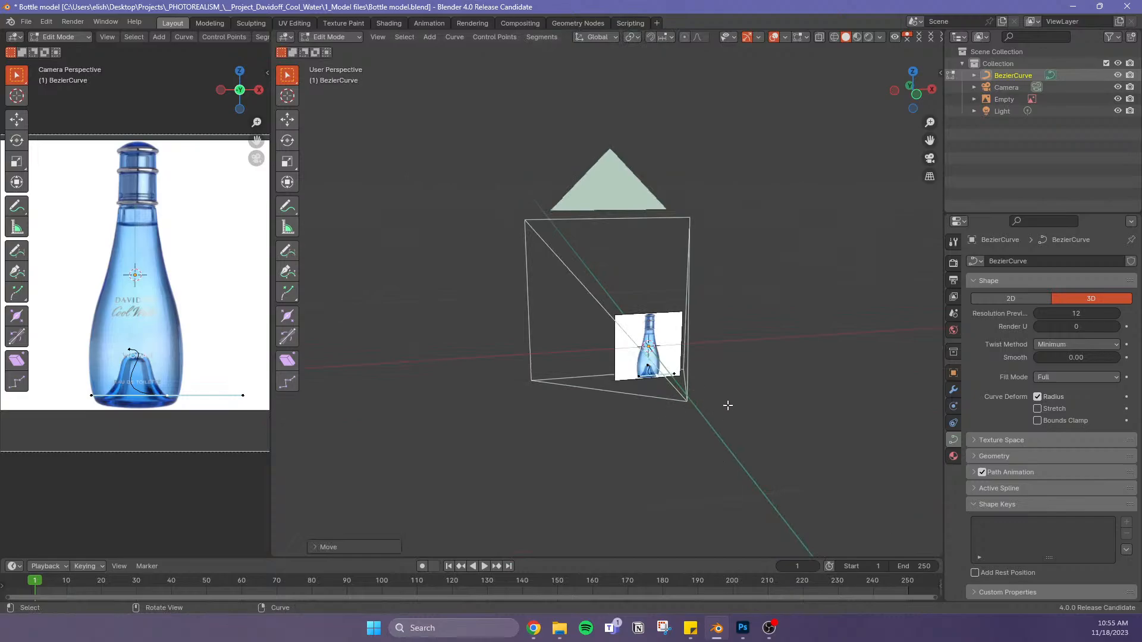
In the front orthographic view, adjust the lower control point to sit on the right corner of the bottle's base
{"action": "key", "text": "KP_7"}
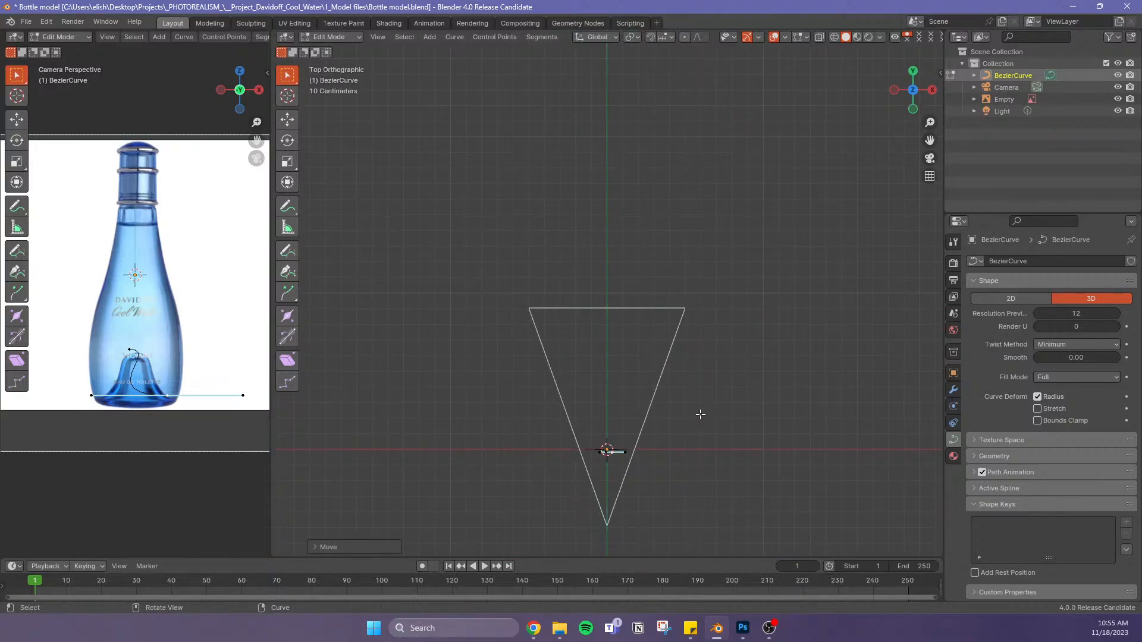
{"action": "key", "text": "KP_1"}
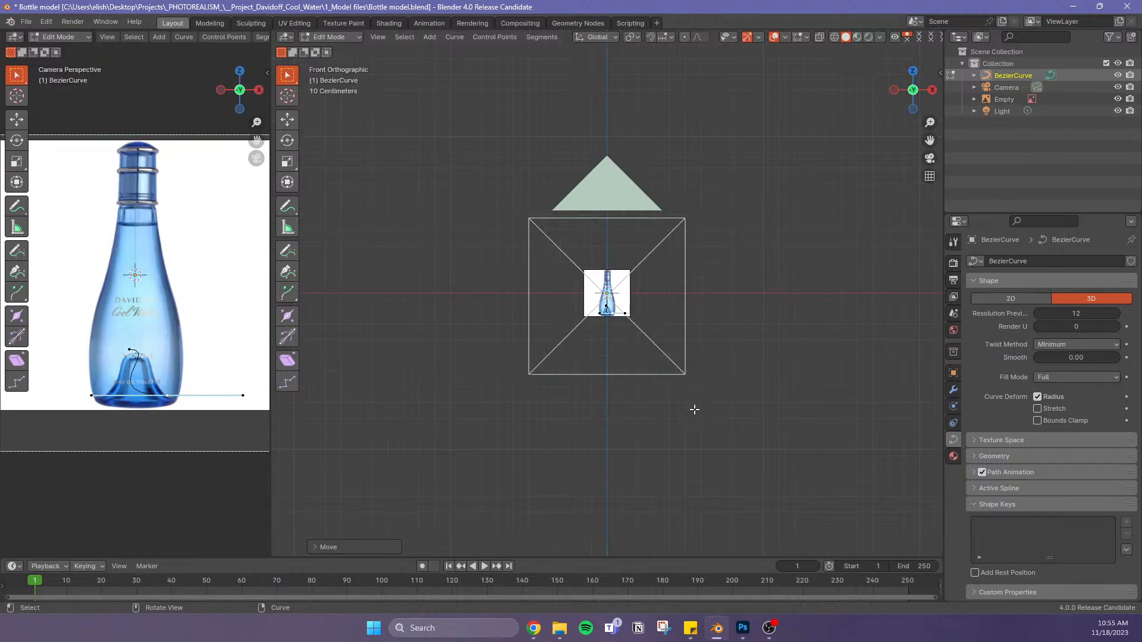
{"action": "scroll", "coordinate": [694, 410], "scroll_direction": "up", "scroll_amount": 10}
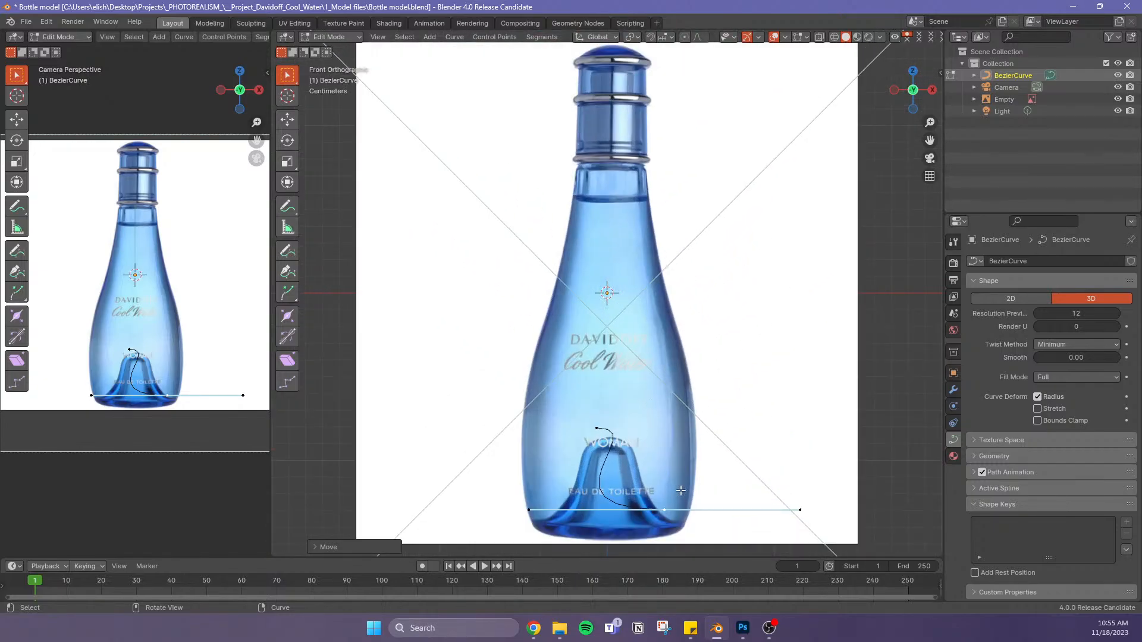
{"action": "middle_click_drag", "start_coordinate": [767, 466], "coordinate": [684, 326], "text": "shift"}
{"action": "key", "text": "g"}
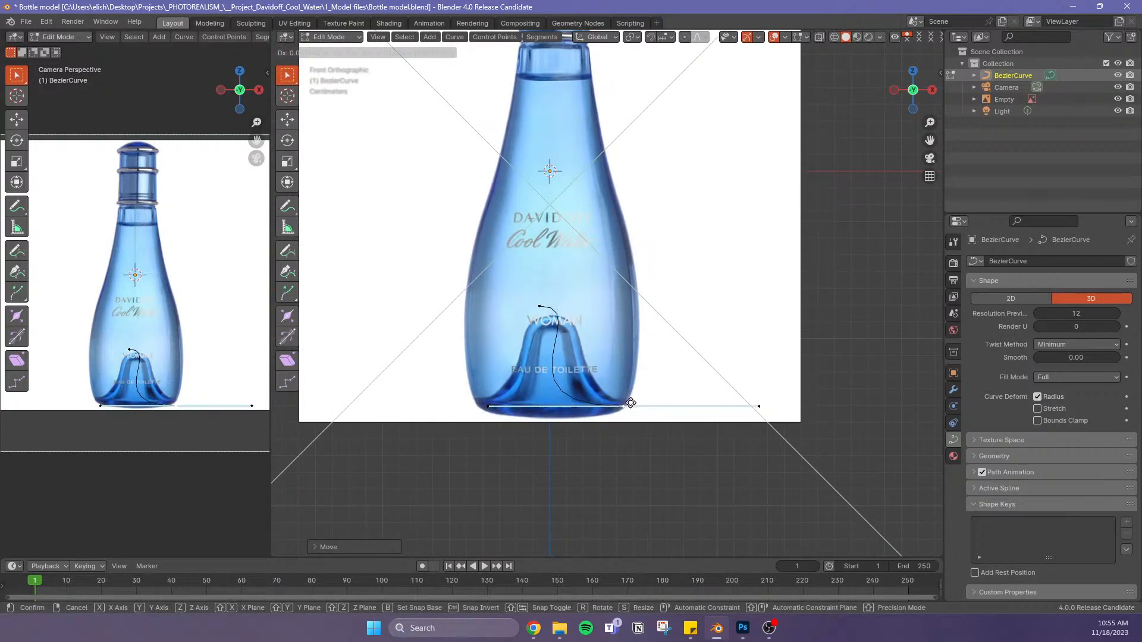
{"action": "left_click", "coordinate": [631, 404]}
Scale down the handles of the upper control point above the arch in the bottle's base
{"action": "left_click", "coordinate": [538, 307]}
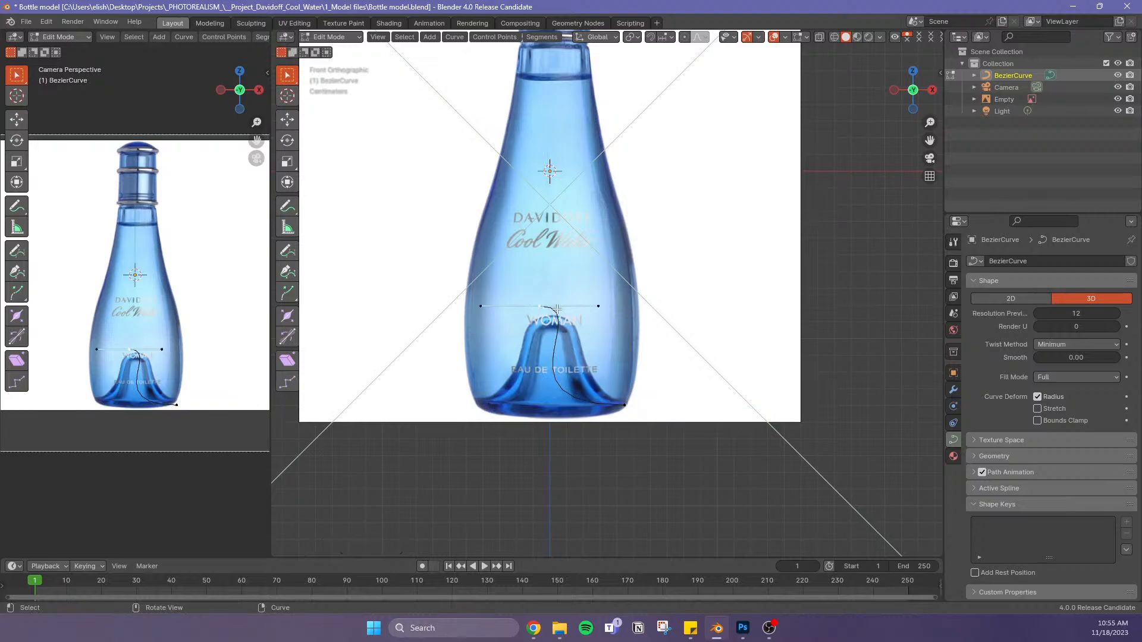
{"action": "key", "text": "s"}
{"action": "left_click", "coordinate": [601, 334]}
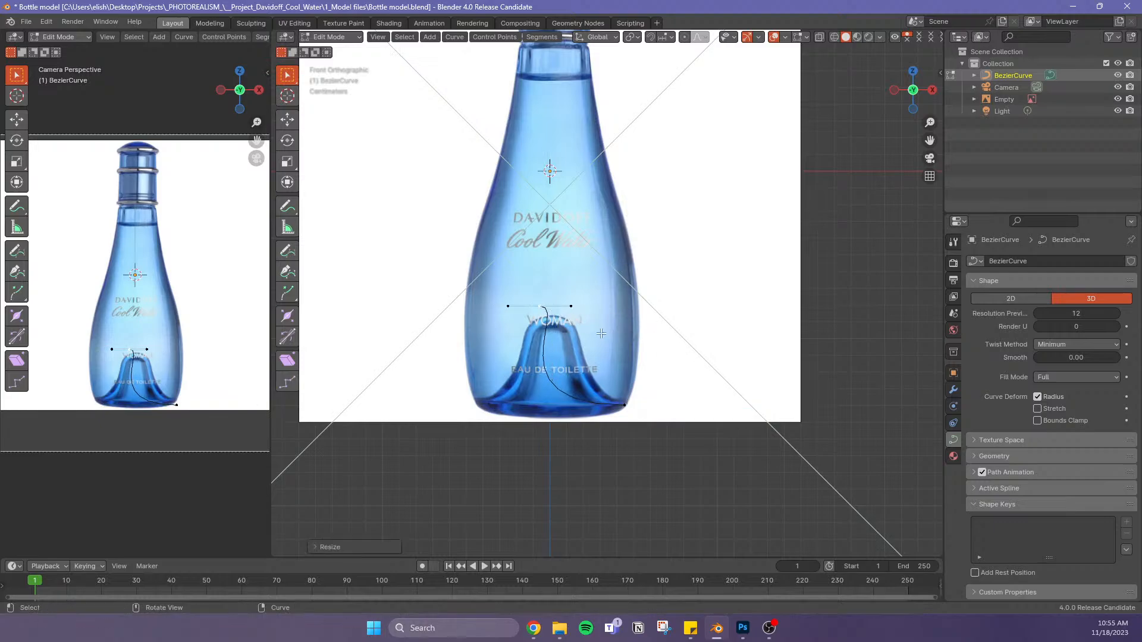
Move the upper control point onto the top of the base arch and scale down the handles of the lower right corner point
{"action": "key", "text": "g"}
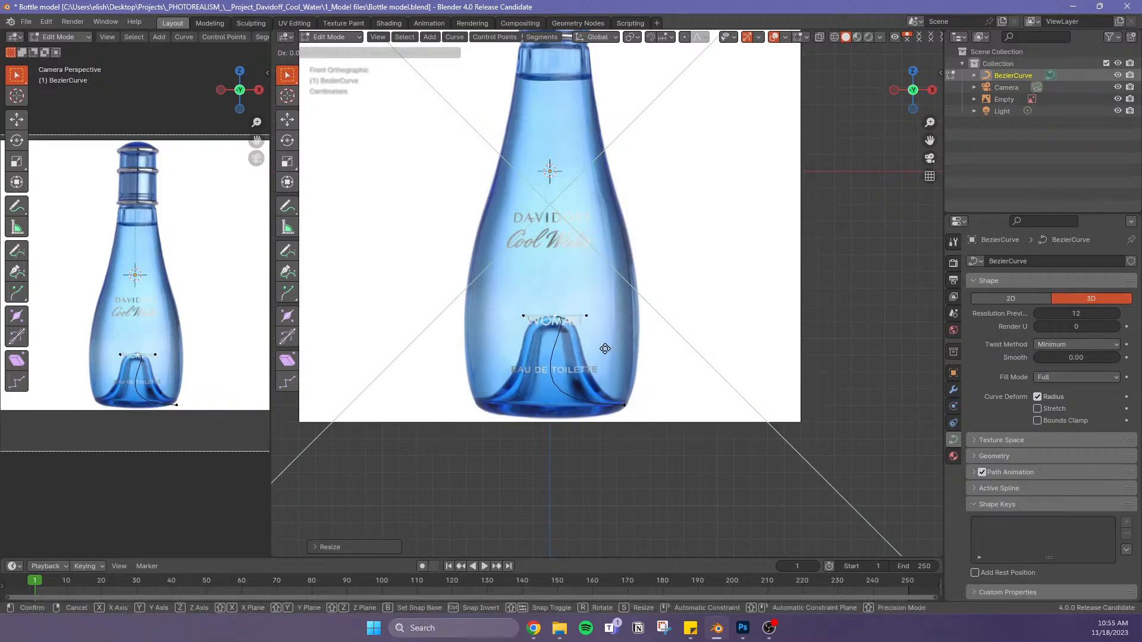
{"action": "left_click", "coordinate": [604, 349]}
{"action": "left_click", "coordinate": [623, 406]}
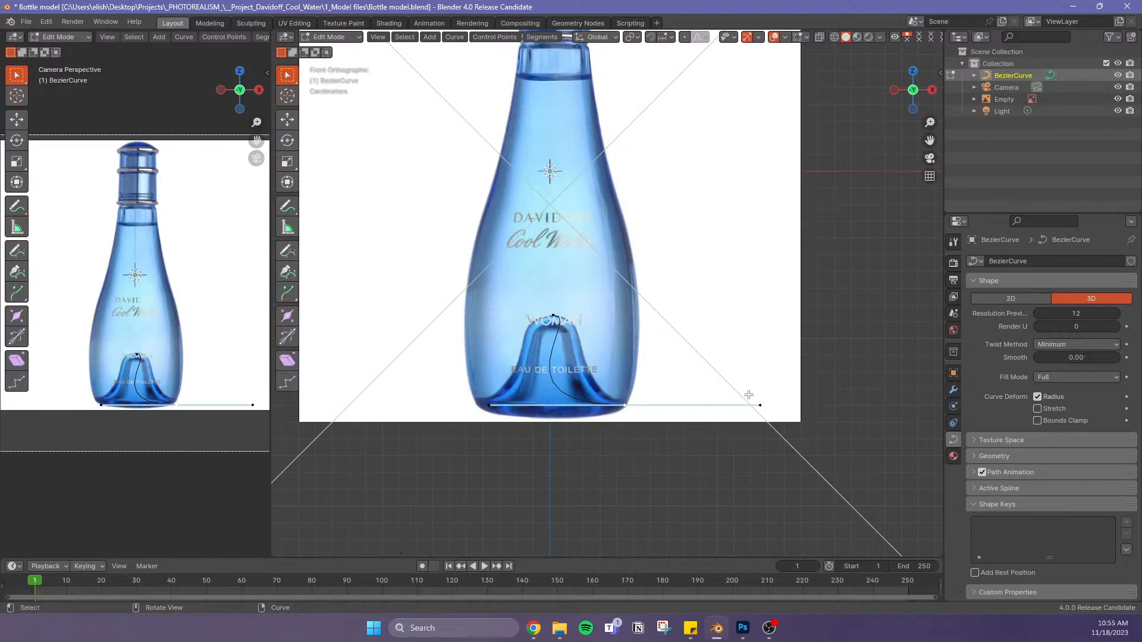
{"action": "key", "text": "s"}
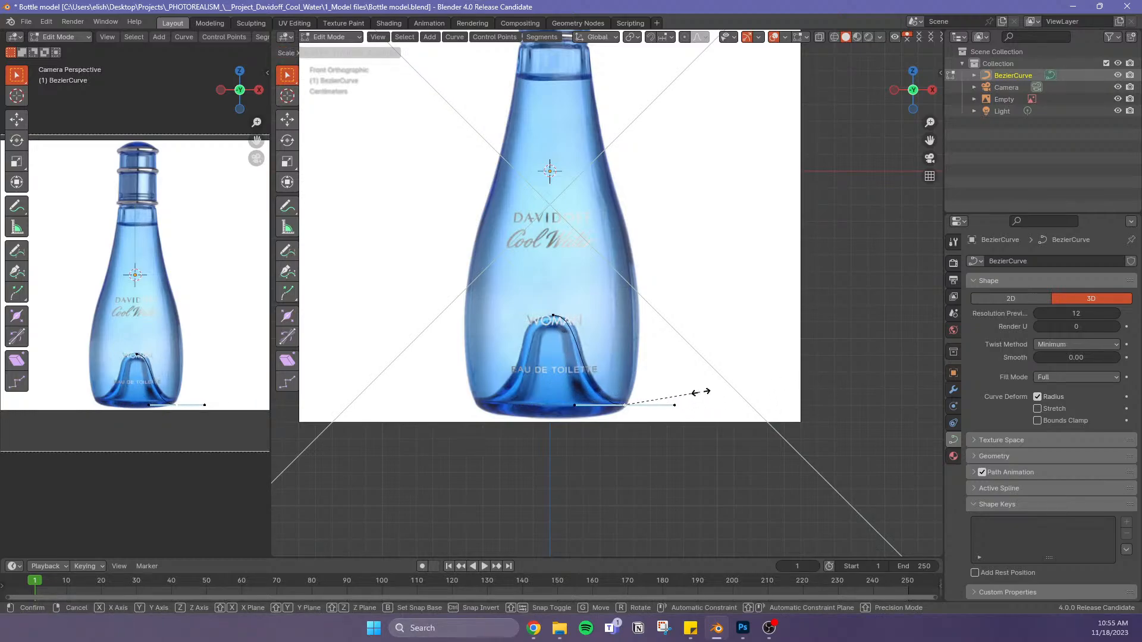
{"action": "left_click", "coordinate": [718, 393]}
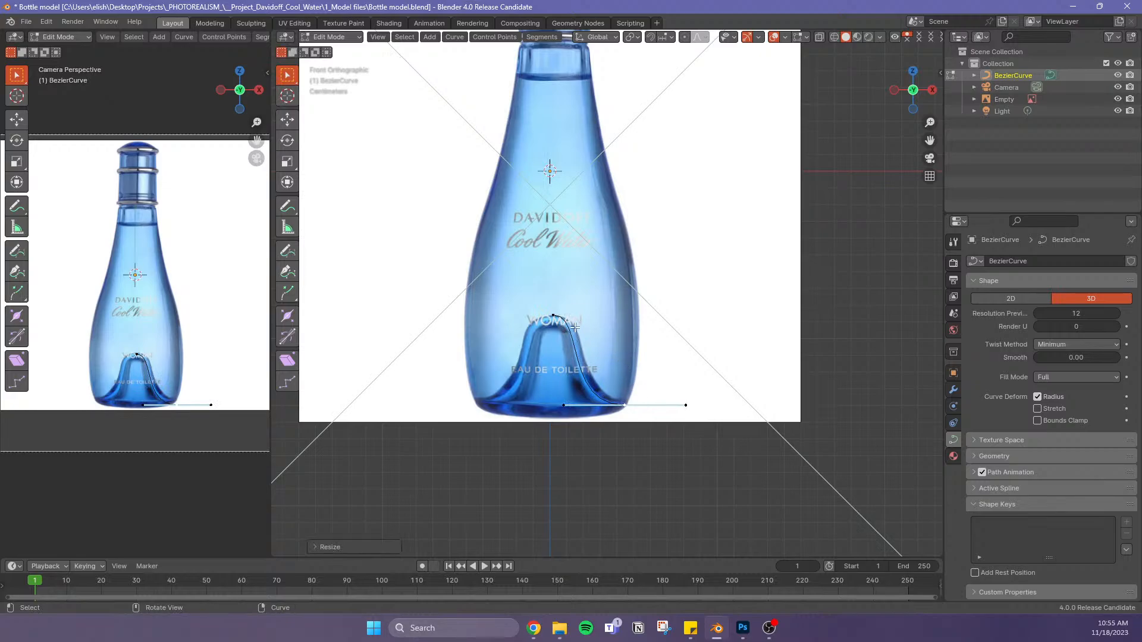
Fine-tune the scale of the upper point's handles so the curve follows the right side of the arch
{"action": "left_click", "coordinate": [554, 316]}
{"action": "key", "text": "s"}
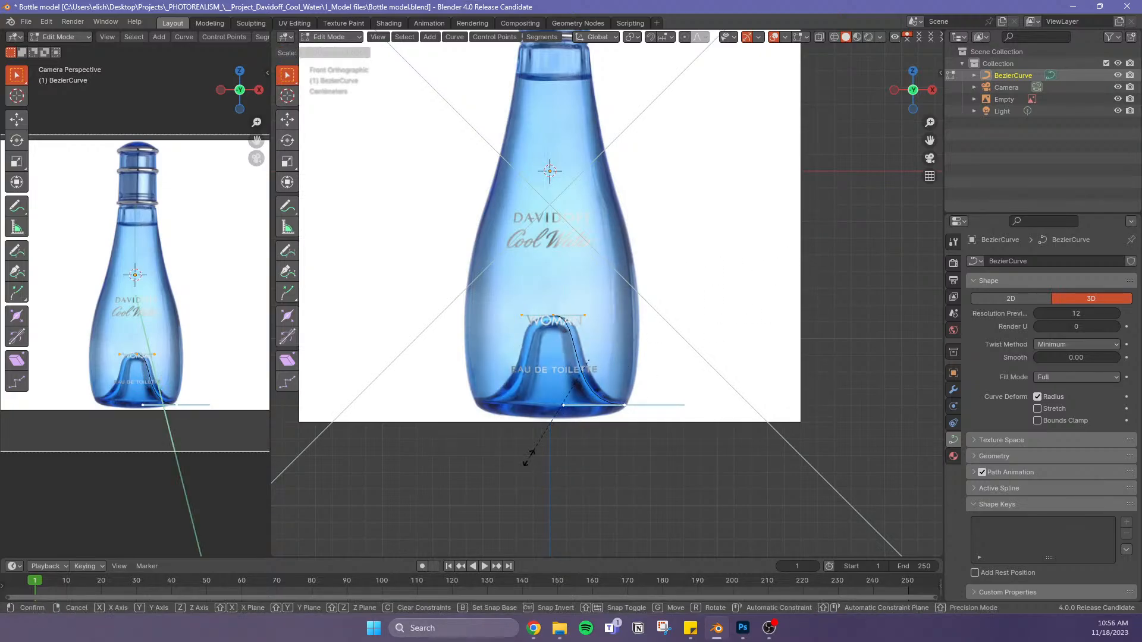
{"action": "left_click", "coordinate": [529, 458]}
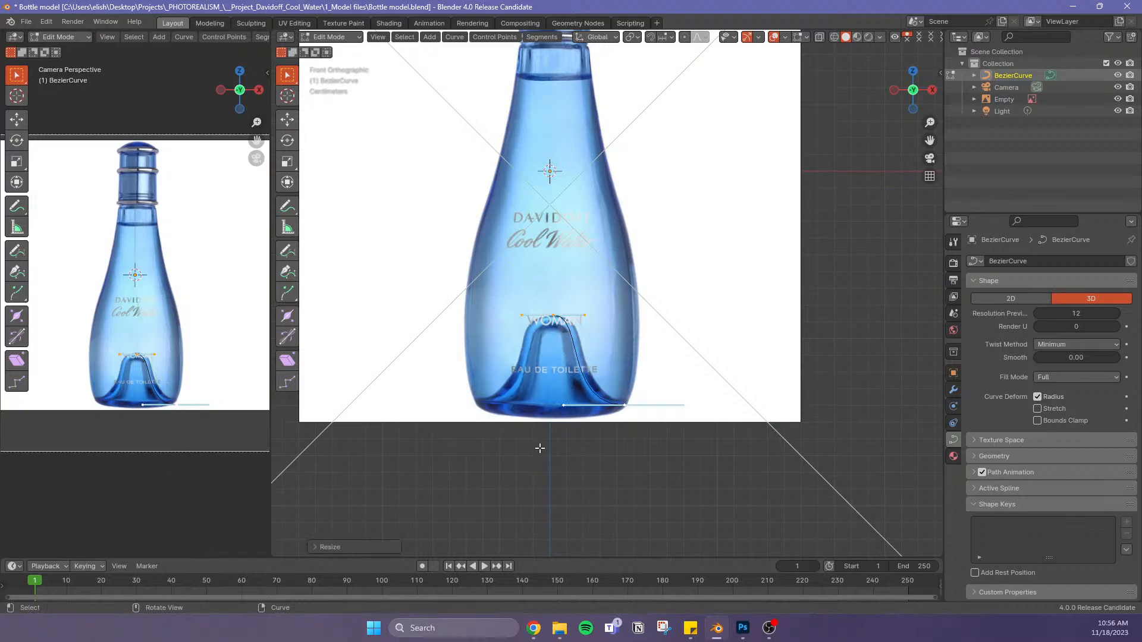
Extrude a new control point from the lower right corner up to the bottle's right side and rotate its handles along the outline
{"action": "left_click", "coordinate": [626, 405]}
{"action": "key", "text": "g"}
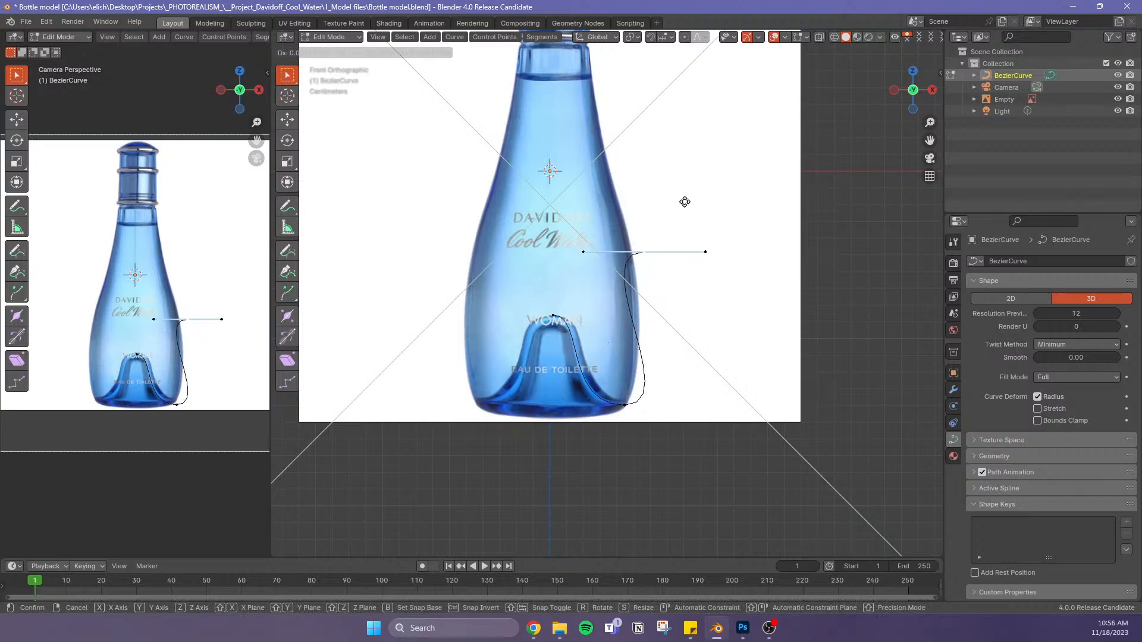
{"action": "left_click", "coordinate": [678, 204]}
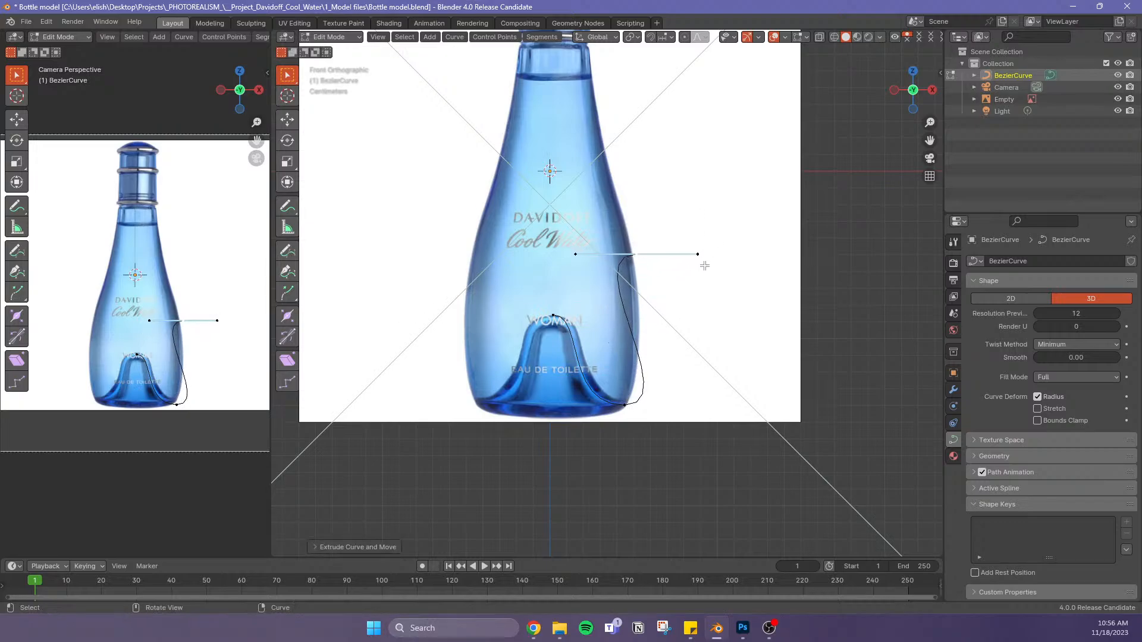
{"action": "key", "text": "r"}
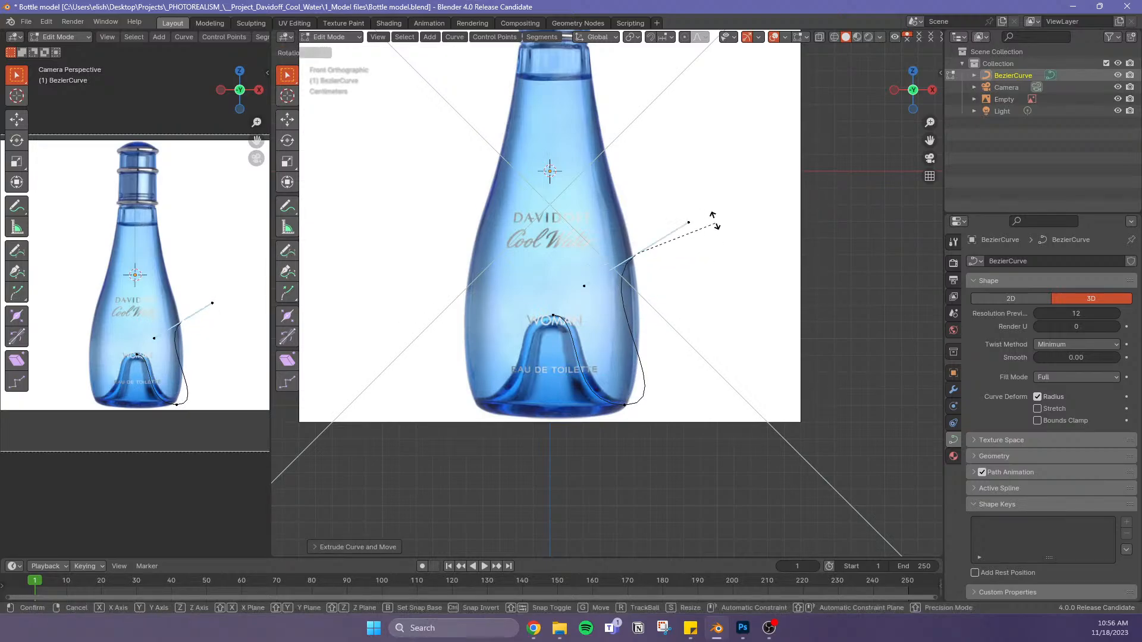
{"action": "left_click", "coordinate": [640, 159]}
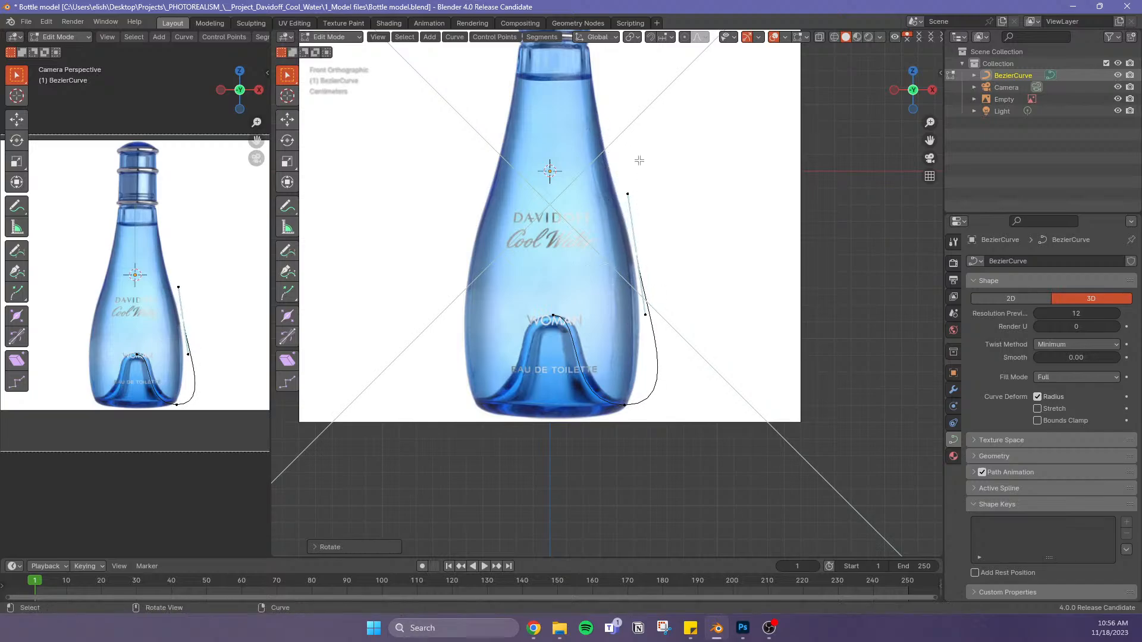
Move the outer handle of the lower corner point inward along the X axis so the curve follows the bottle's lower right side
{"action": "left_click", "coordinate": [623, 404]}
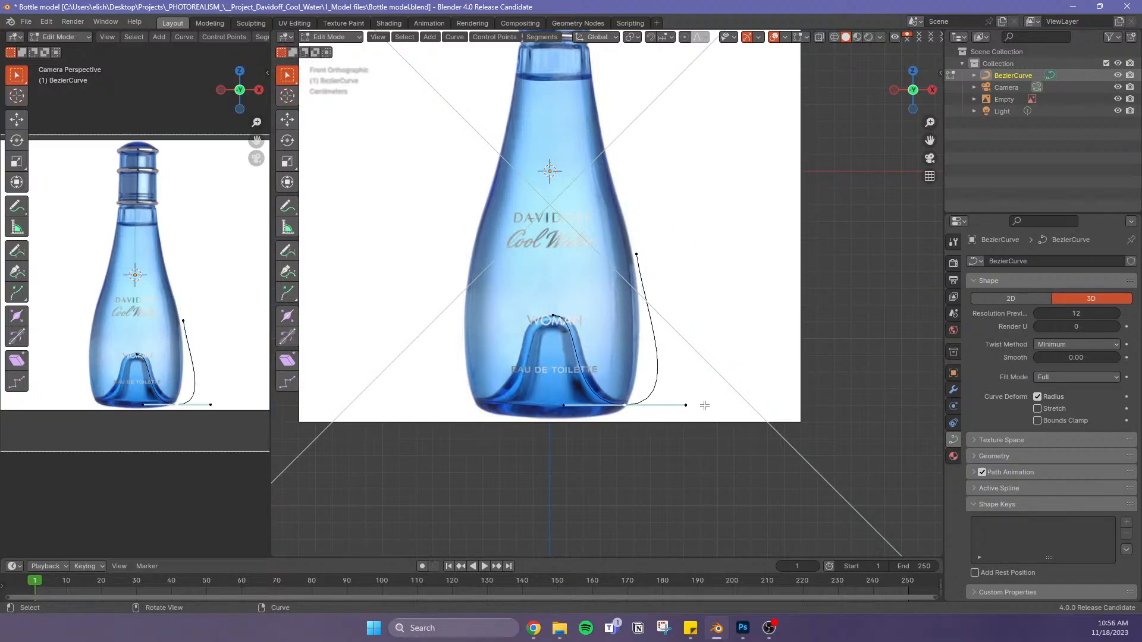
{"action": "left_click", "coordinate": [685, 406]}
{"action": "key", "text": "g"}
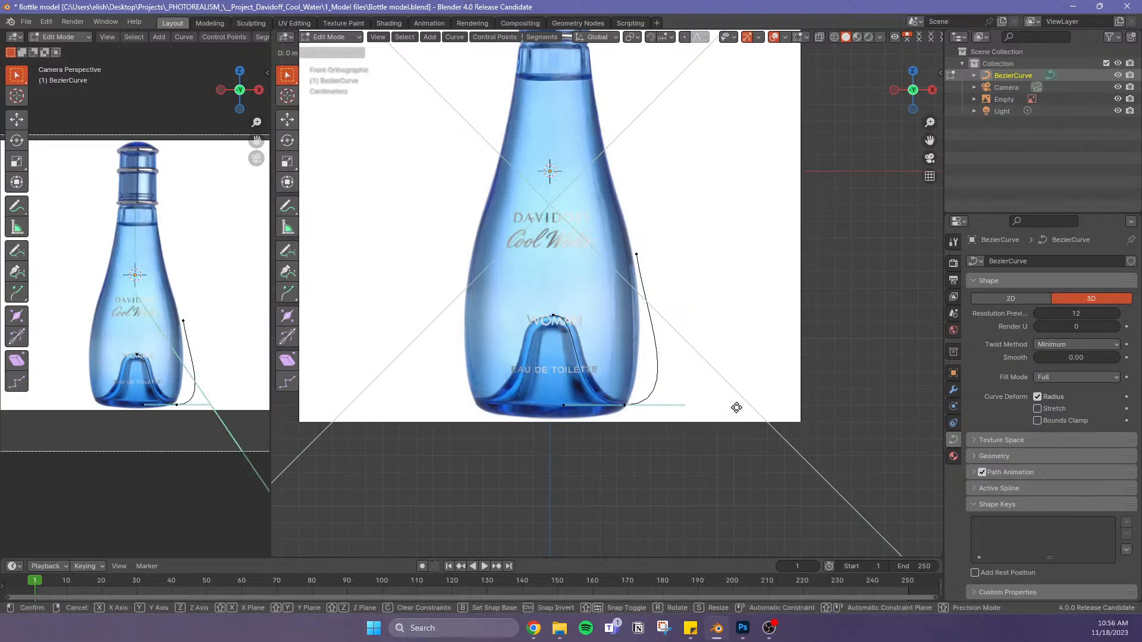
{"action": "key", "text": "x"}
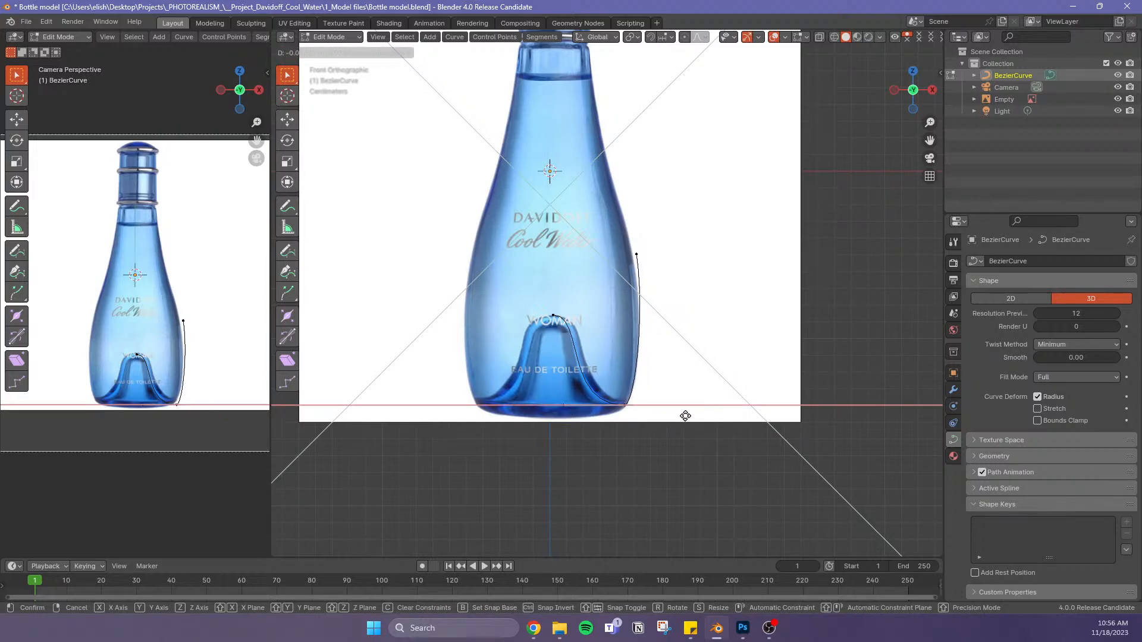
{"action": "left_click", "coordinate": [685, 416]}
Move the control point on the bottle's right side along the X axis onto the outline and lengthen its handles
{"action": "left_click", "coordinate": [636, 255]}
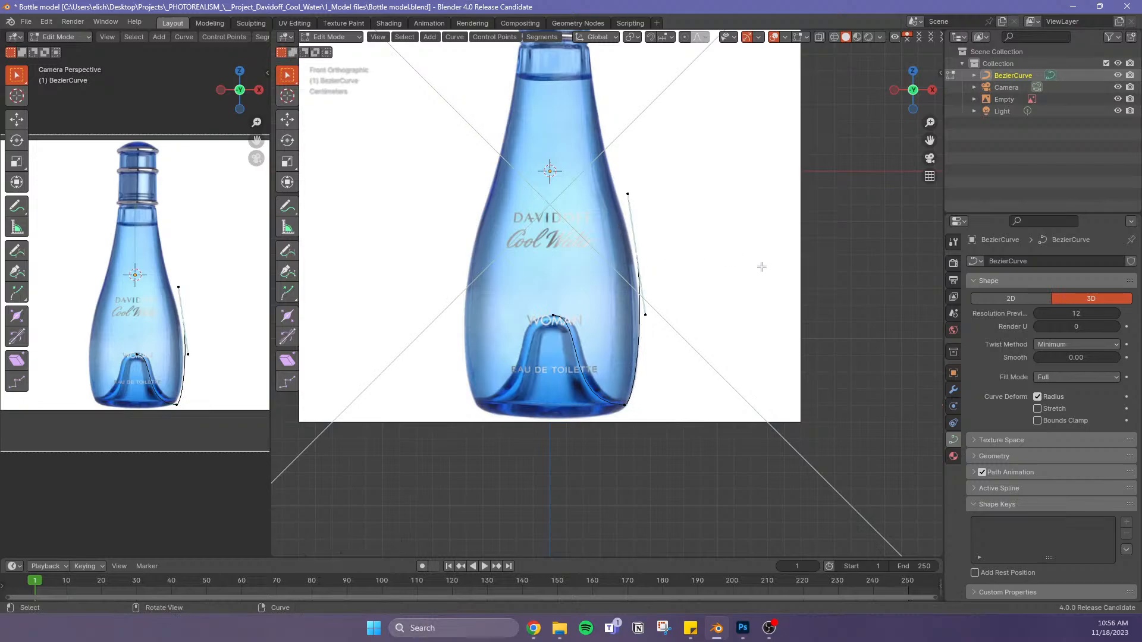
{"action": "key", "text": "g"}
{"action": "key", "text": "x"}
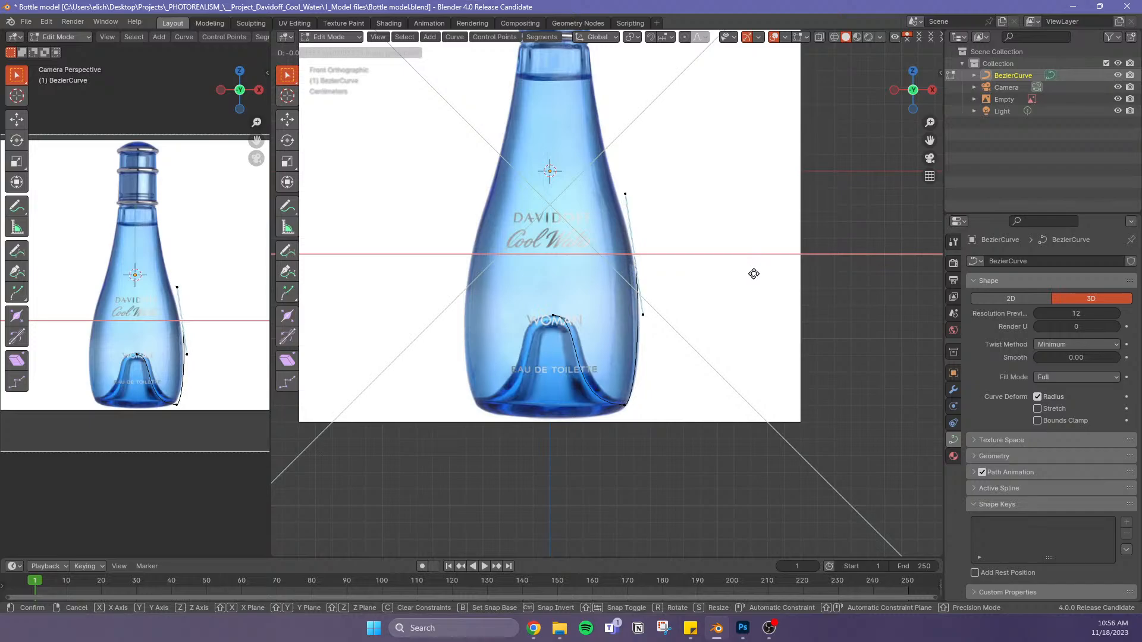
{"action": "left_click", "coordinate": [751, 274]}
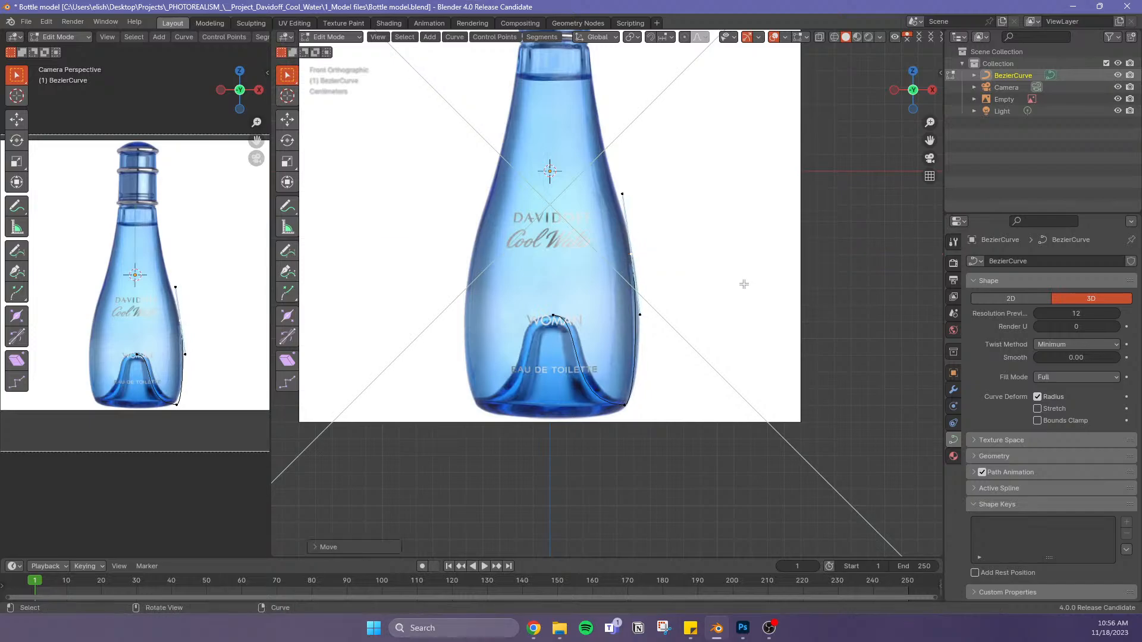
{"action": "key", "text": "s"}
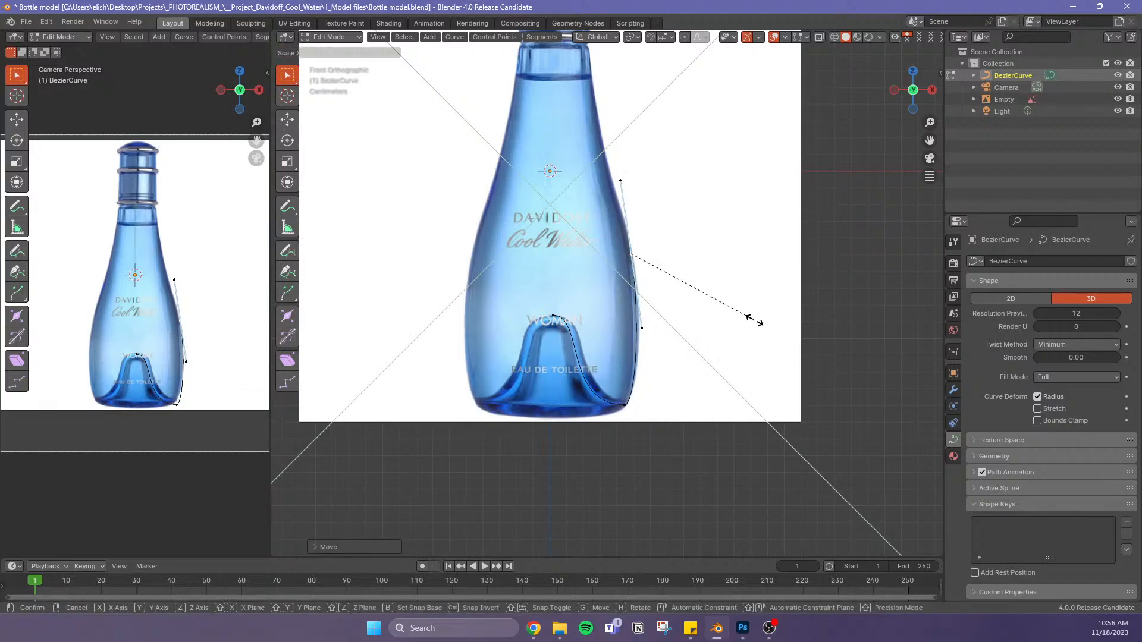
{"action": "left_click", "coordinate": [756, 320]}
Rotate the side control point's handles to match the bottle's taper and nudge the point along the X axis
{"action": "key", "text": "r"}
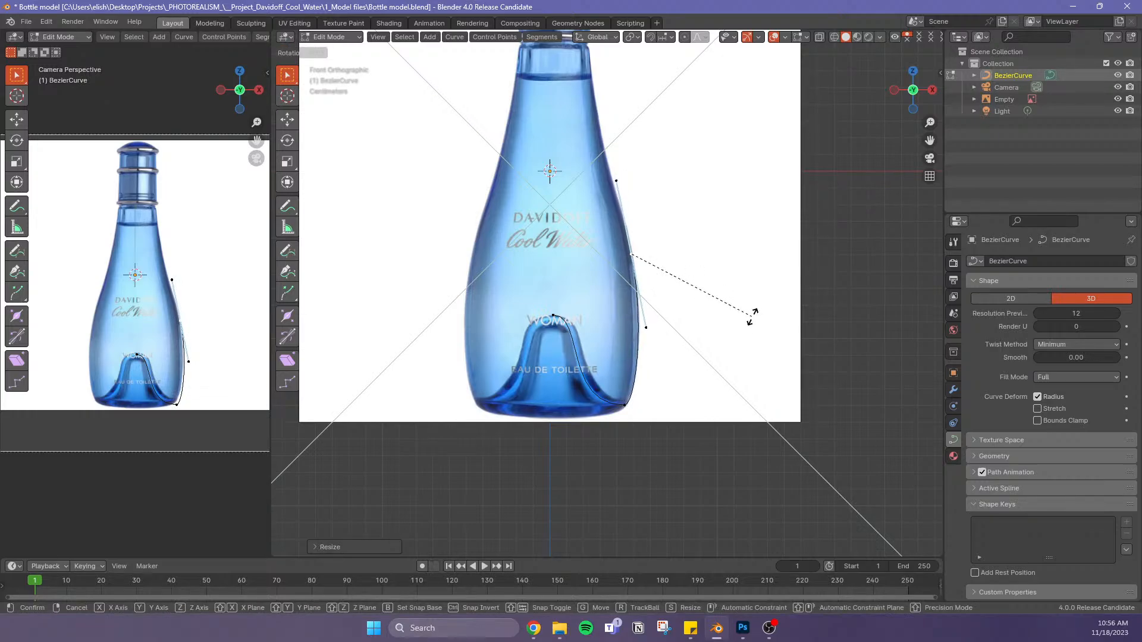
{"action": "left_click", "coordinate": [752, 318]}
{"action": "key", "text": "g"}
{"action": "key", "text": "x"}
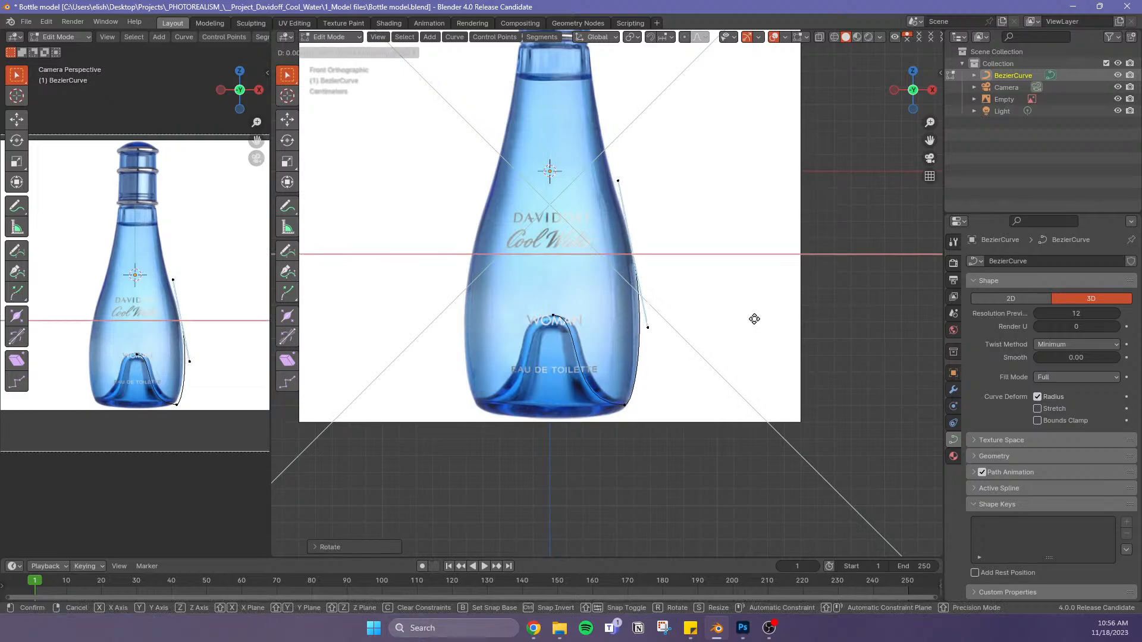
{"action": "left_click", "coordinate": [753, 319]}
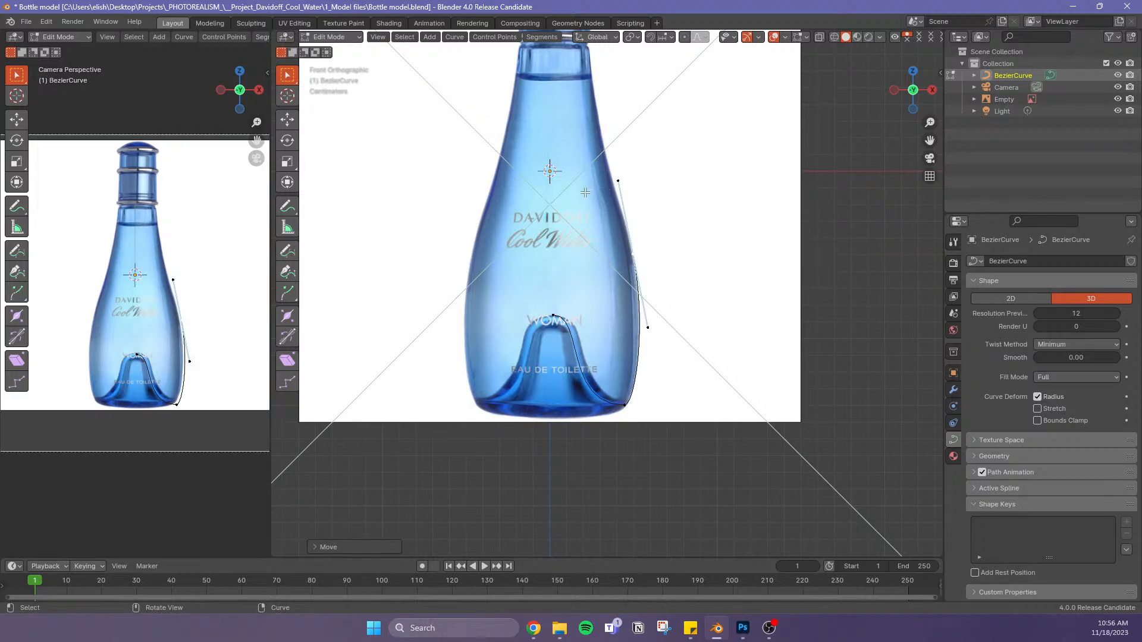
Extrude a new control point from the side point up to the right edge of the bottle's neck
{"action": "key", "text": "g"}
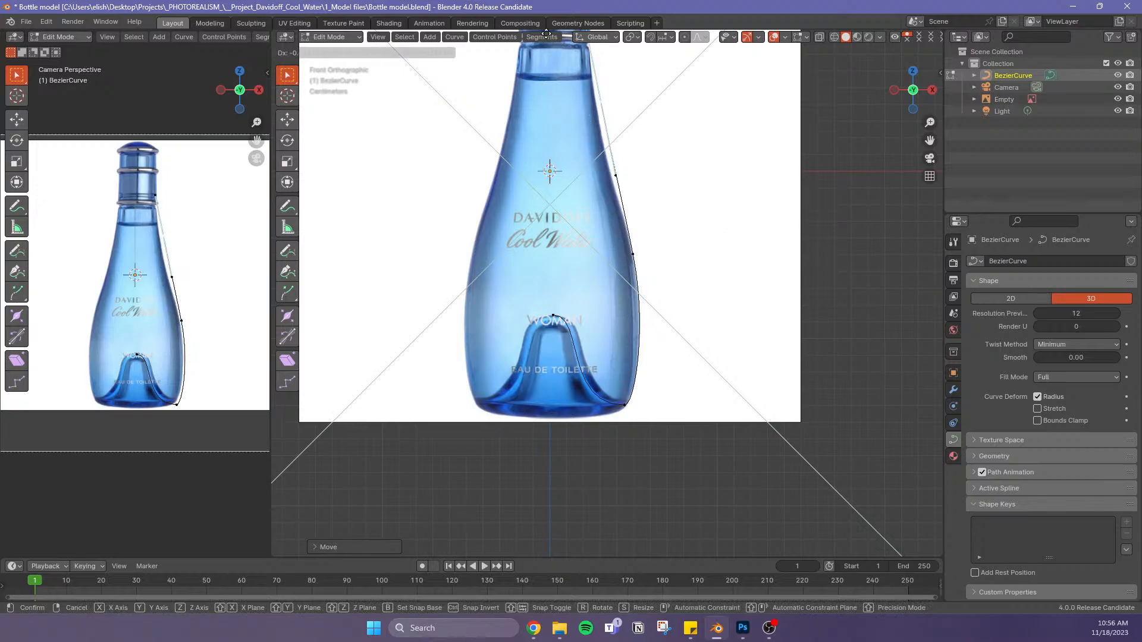
{"action": "left_click", "coordinate": [572, 54]}
{"action": "scroll", "coordinate": [765, 296], "scroll_direction": "up", "scroll_amount": 1}
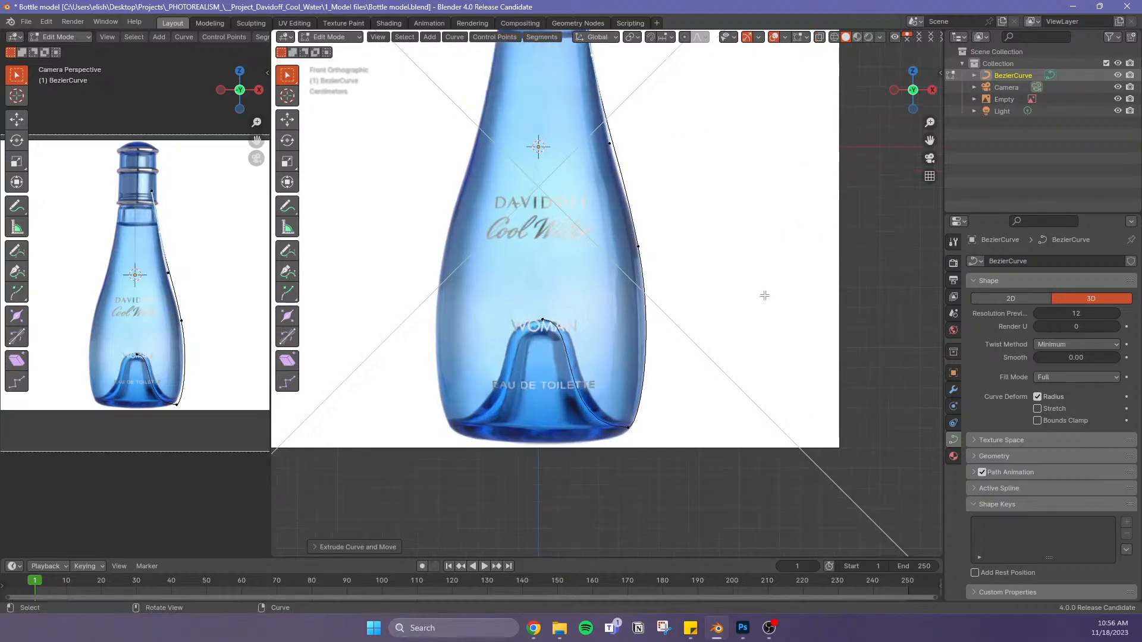
{"action": "scroll", "coordinate": [764, 296], "scroll_direction": "down", "scroll_amount": 1}
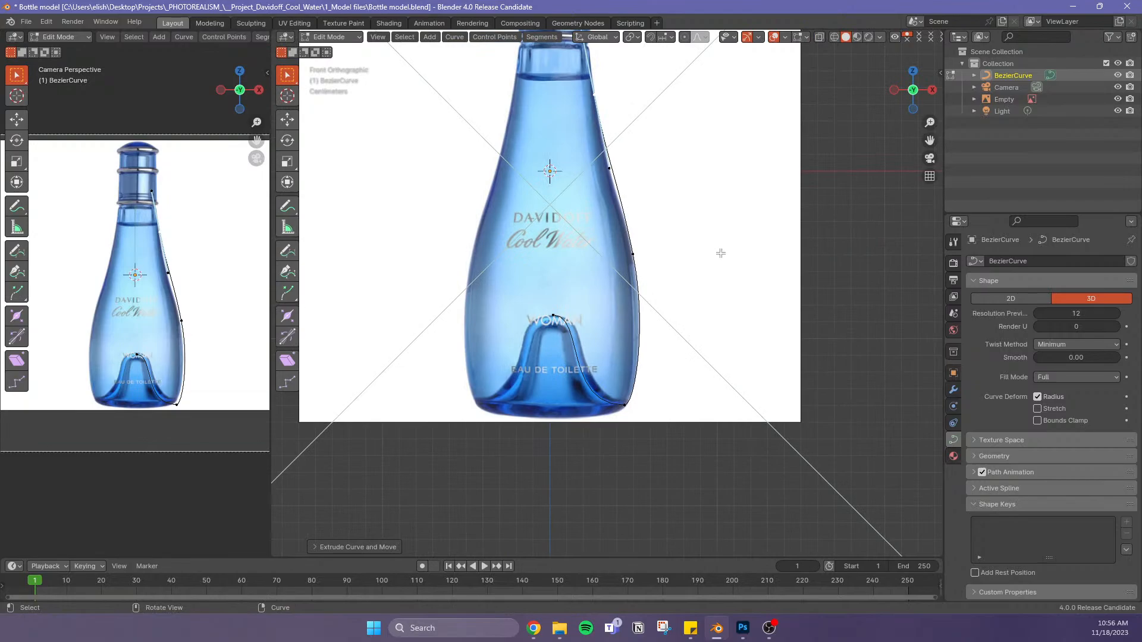
{"action": "middle_click_drag", "start_coordinate": [708, 226], "coordinate": [695, 399], "text": "shift"}
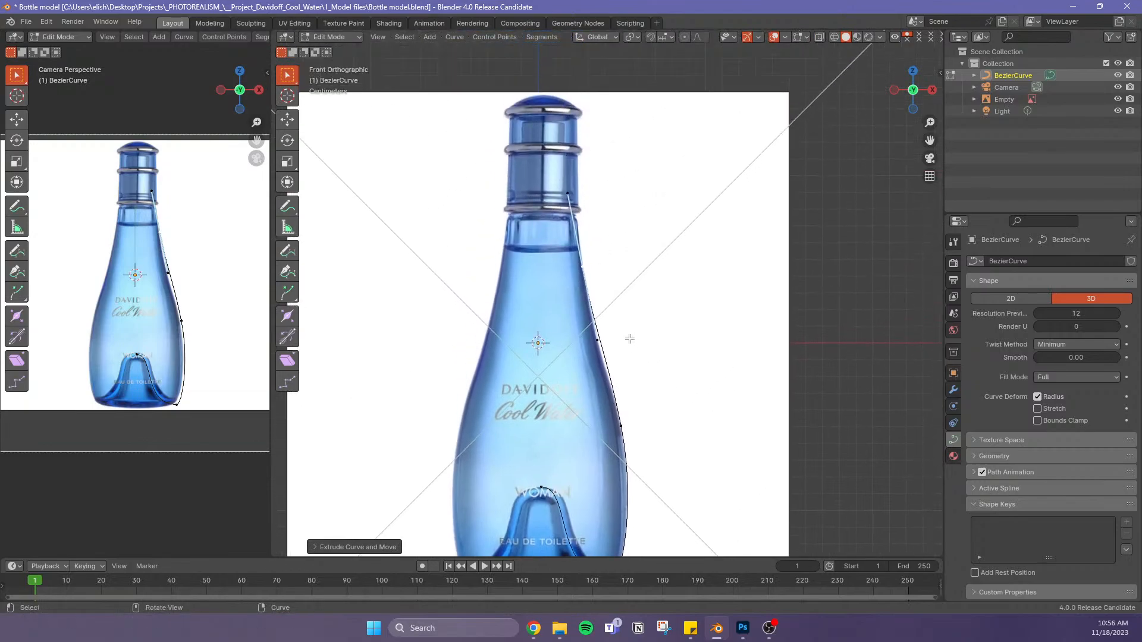
Rotate the neck control point's handles along the neck's slope and nudge the point onto the bottle's outline
{"action": "key", "text": "r"}
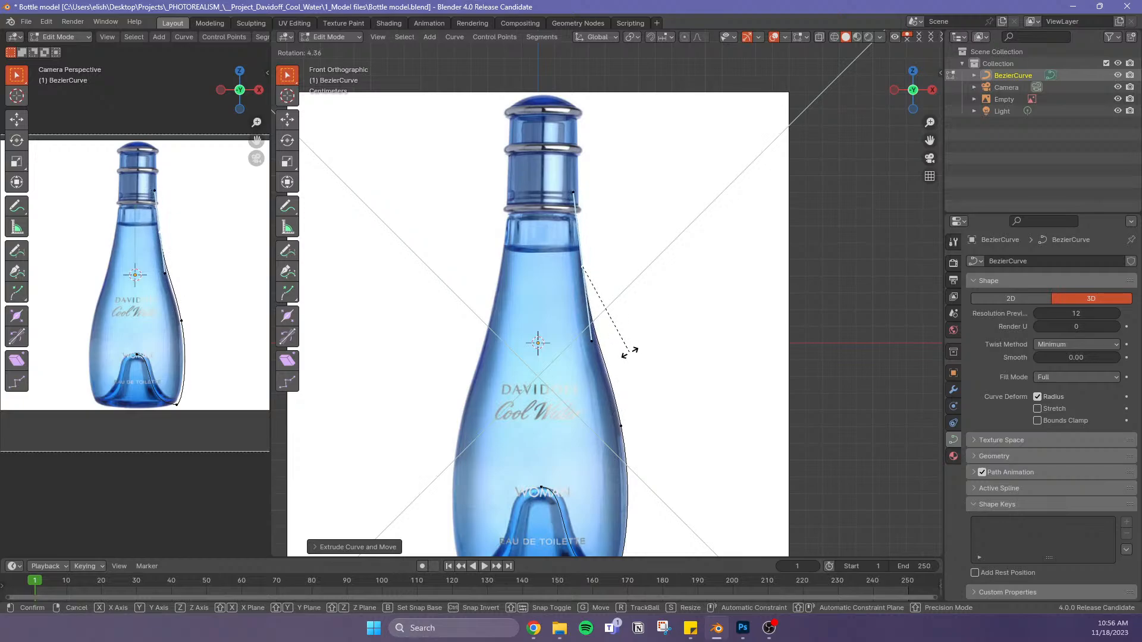
{"action": "left_click", "coordinate": [630, 352]}
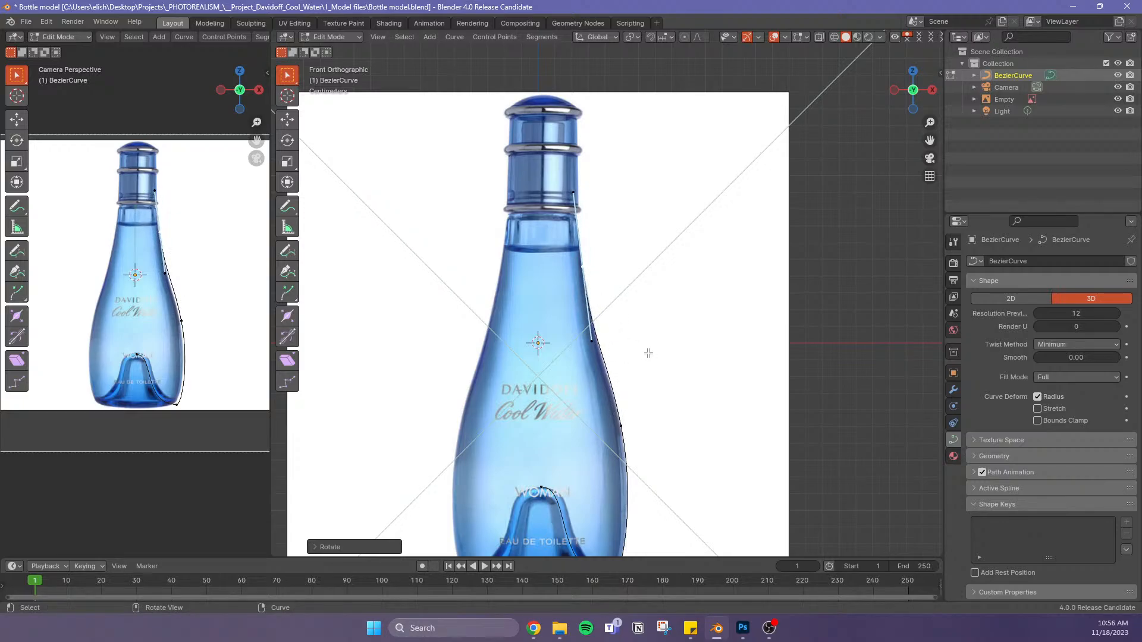
{"action": "key", "text": "g"}
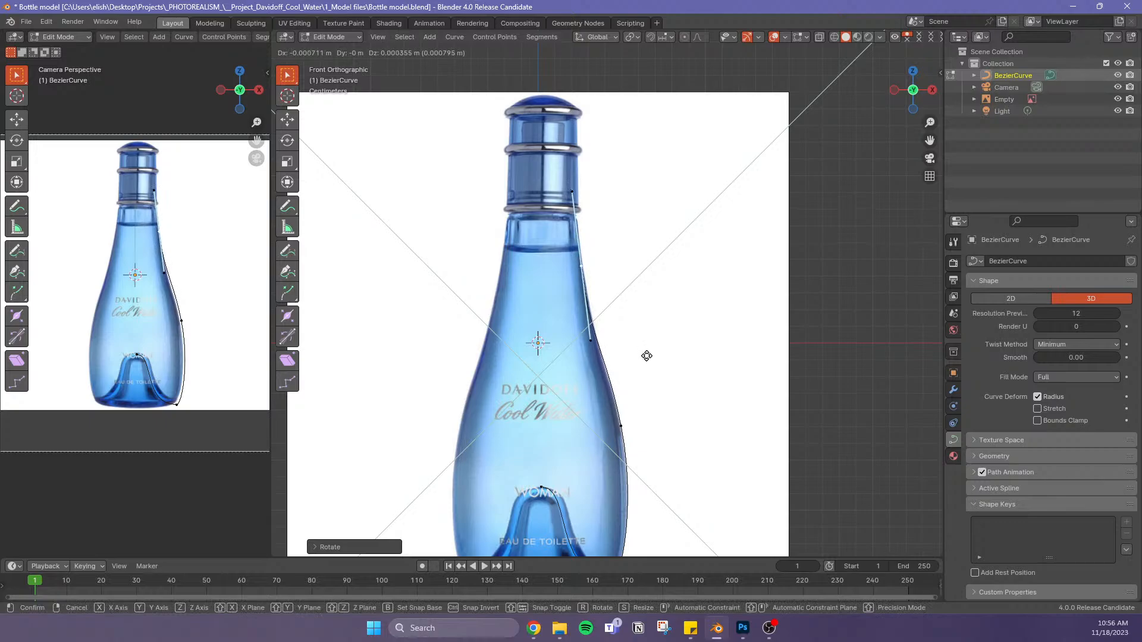
{"action": "left_click", "coordinate": [652, 347]}
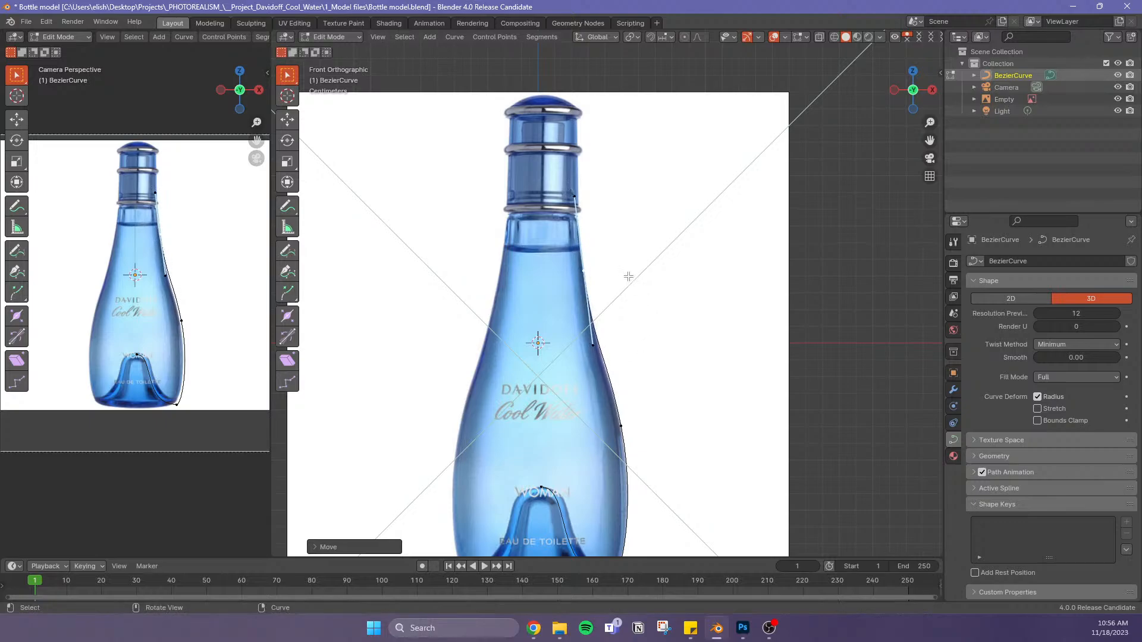
Scale up the handles of the control point at the top of the base arch
{"action": "scroll", "coordinate": [572, 226], "scroll_direction": "down", "scroll_amount": 2}
{"action": "scroll", "coordinate": [572, 229], "scroll_direction": "up", "scroll_amount": 5}
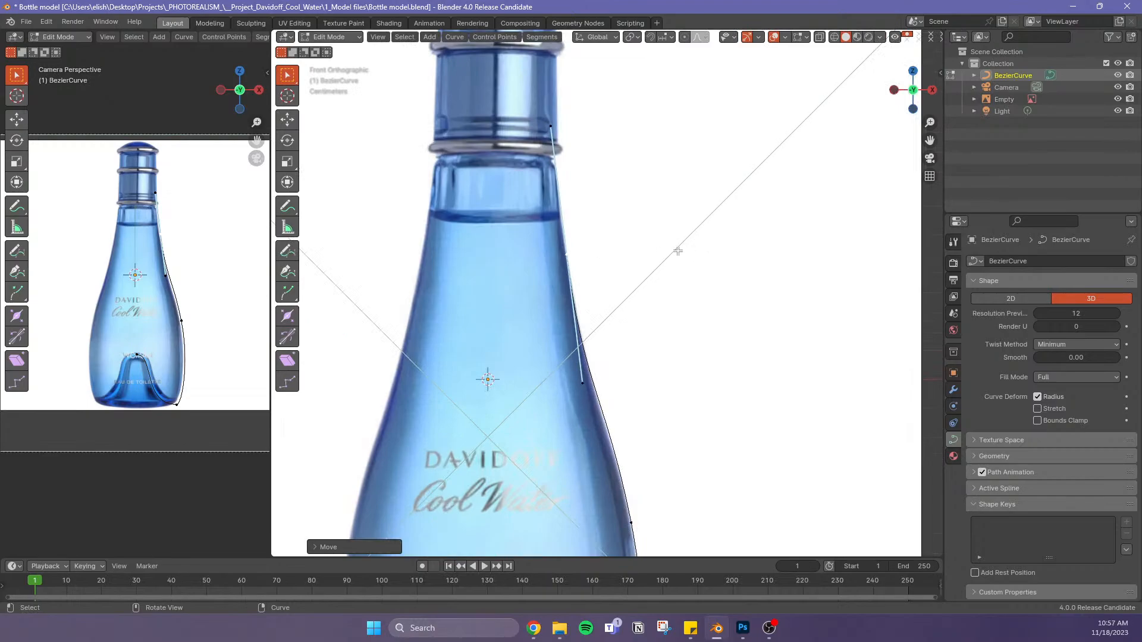
{"action": "scroll", "coordinate": [678, 251], "scroll_direction": "down", "scroll_amount": 4}
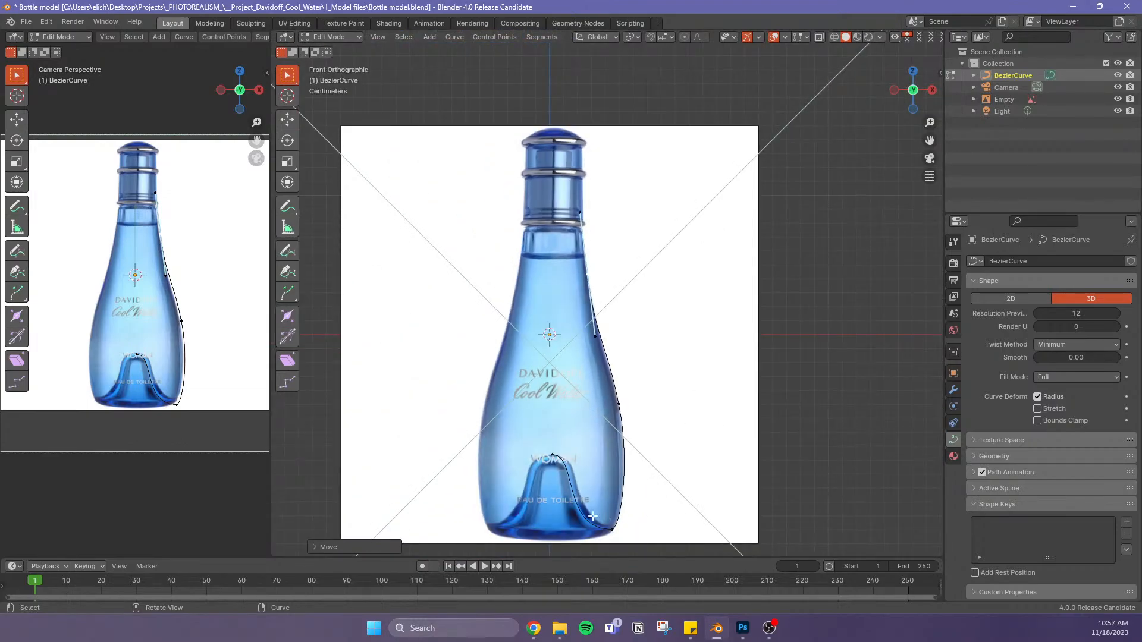
{"action": "left_click", "coordinate": [553, 455]}
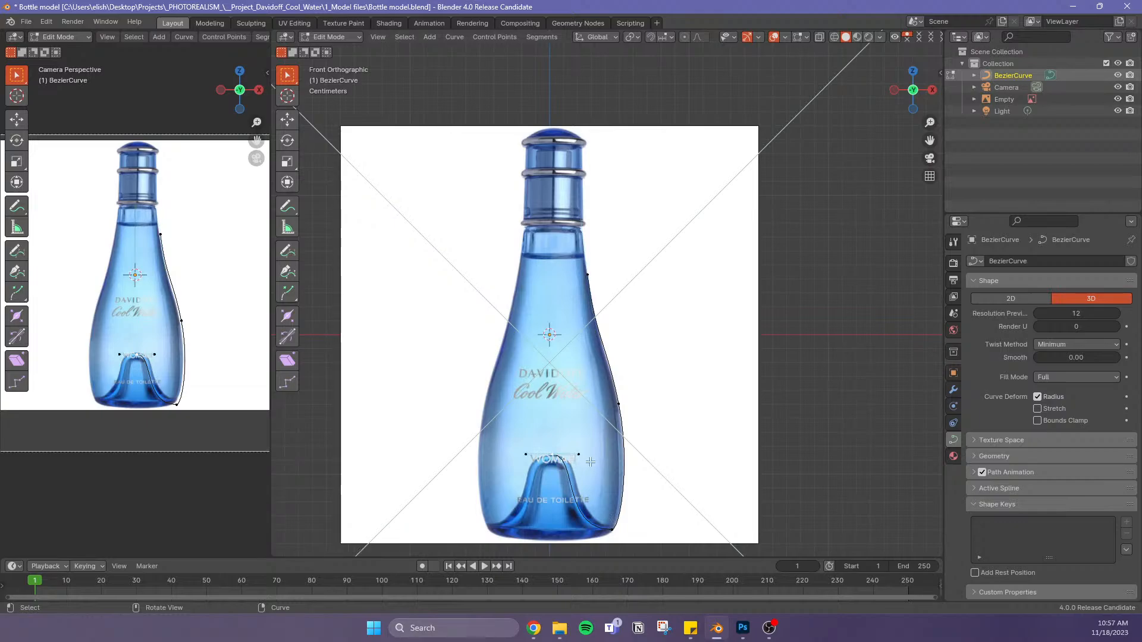
{"action": "key", "text": "s"}
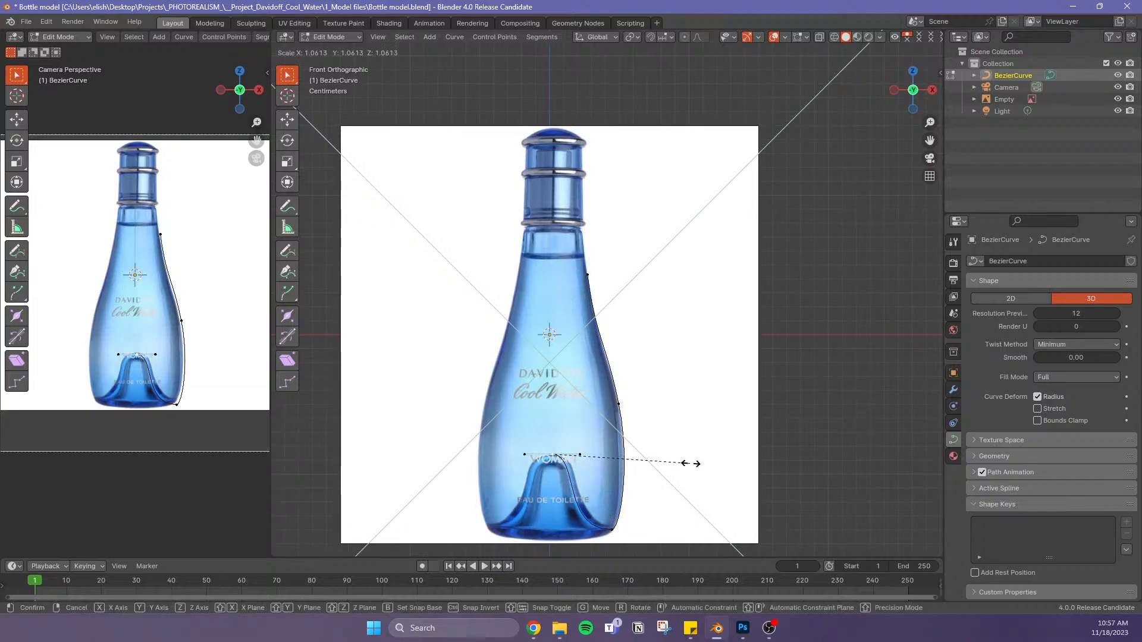
{"action": "left_click", "coordinate": [720, 452]}
Move the inner handle of the lower right corner point slightly toward the corner along the X axis
{"action": "left_click", "coordinate": [610, 533]}
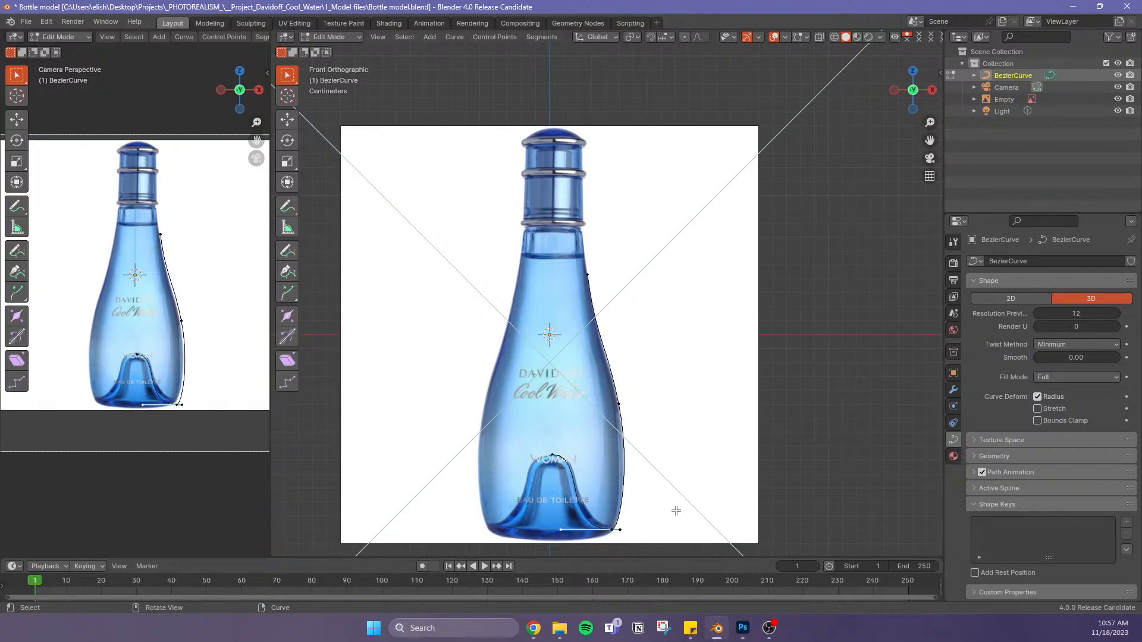
{"action": "key", "text": "g"}
{"action": "key", "text": "x"}
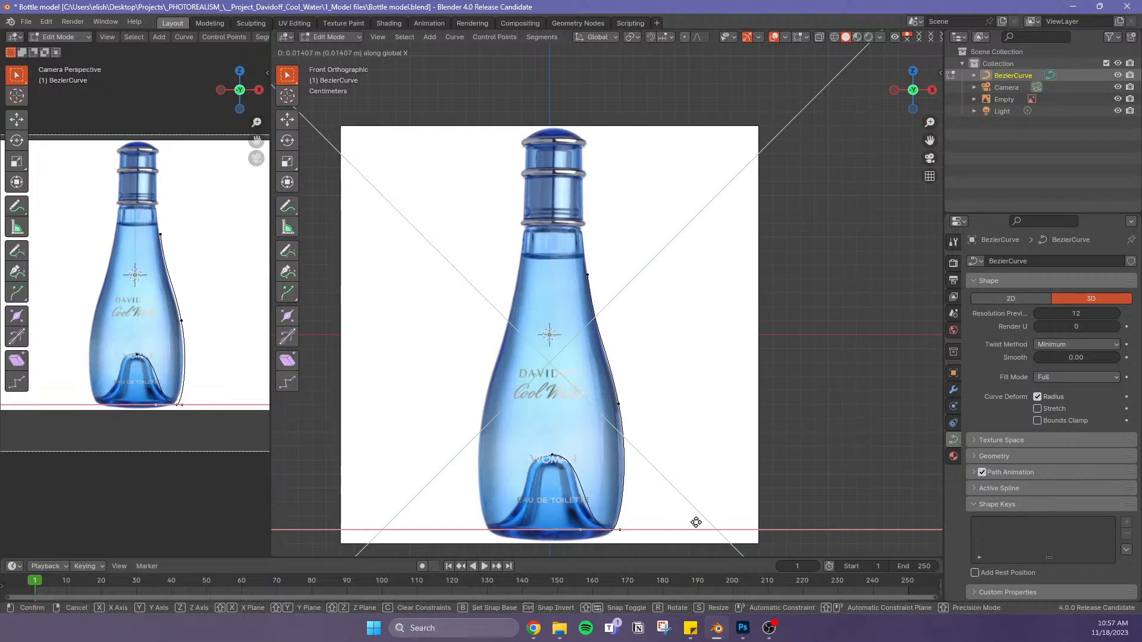
{"action": "left_click", "coordinate": [684, 518]}
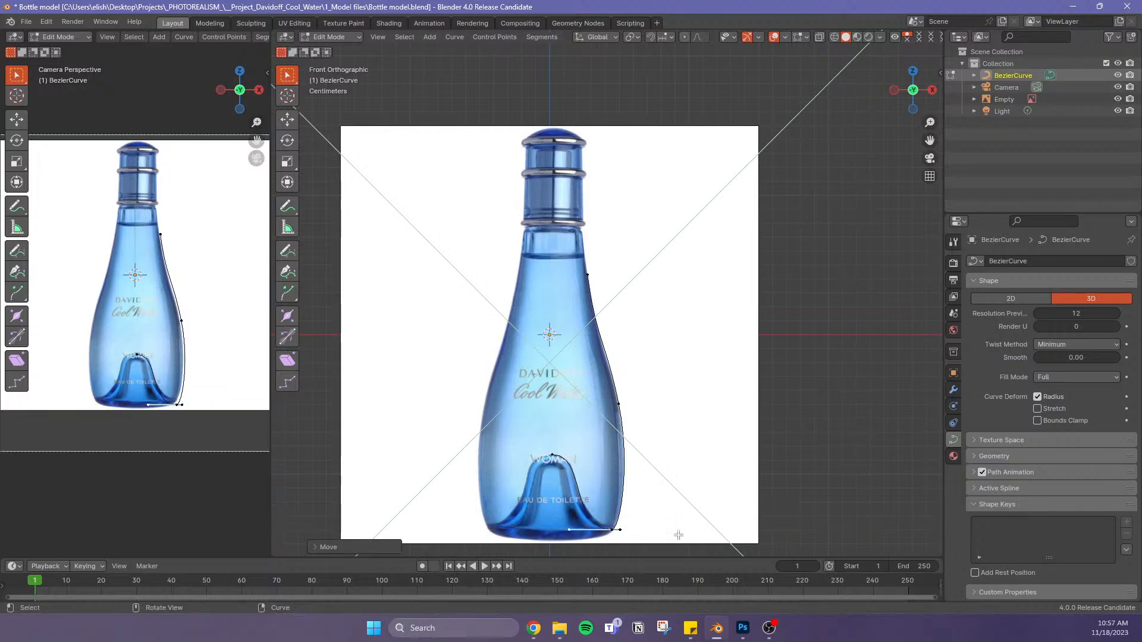
Lower the control point at the top of the base arch slightly along the Z axis to match the arch
{"action": "left_click", "coordinate": [553, 456]}
{"action": "key", "text": "g"}
{"action": "key", "text": "z"}
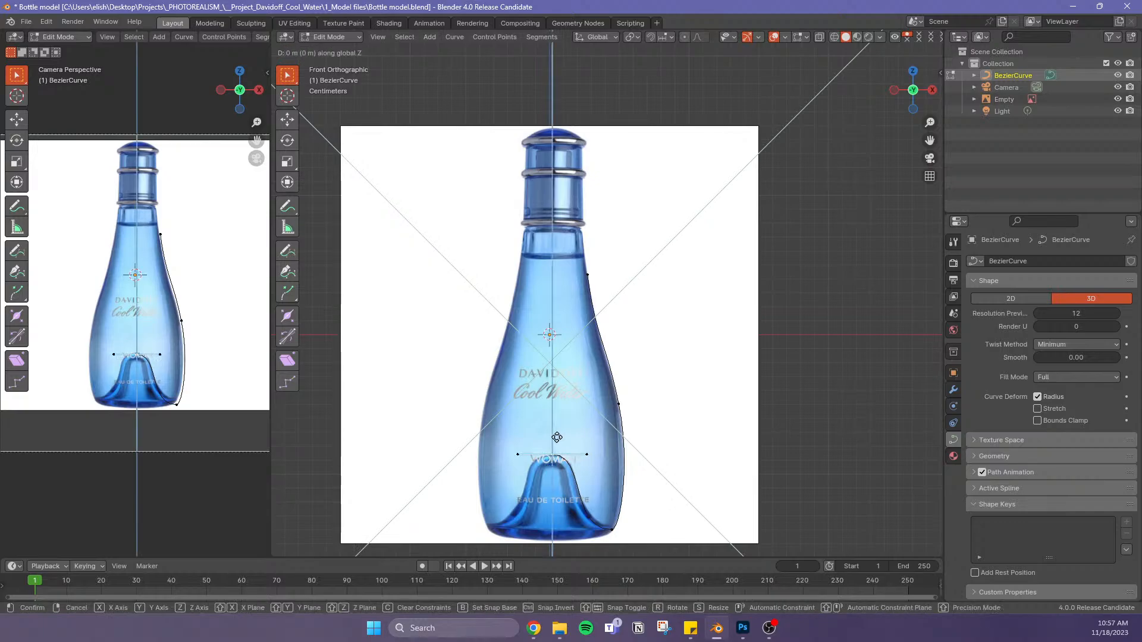
{"action": "left_click", "coordinate": [562, 444]}
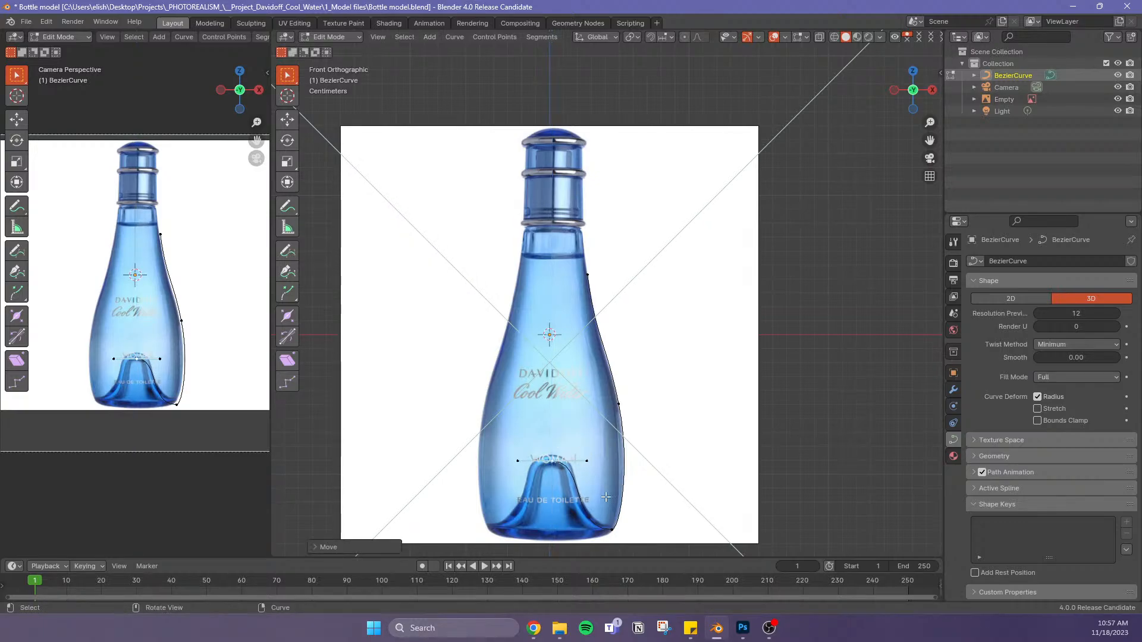
Move the inner handle of the lower right corner point along the X axis to the bottle's centre line
{"action": "left_click", "coordinate": [610, 531]}
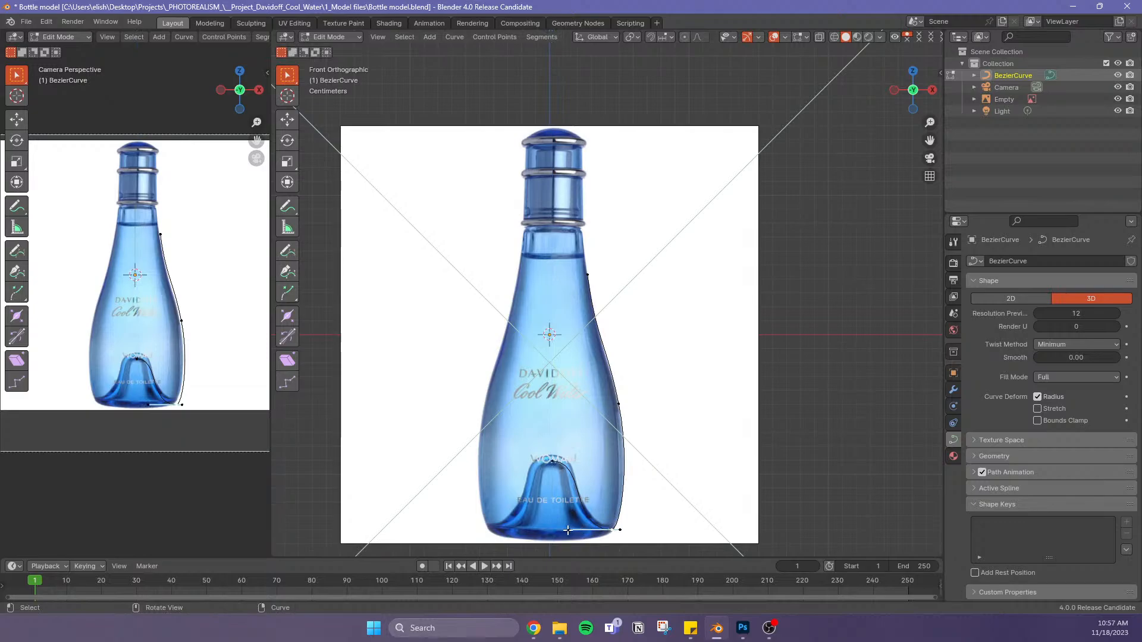
{"action": "key", "text": "g"}
{"action": "key", "text": "x"}
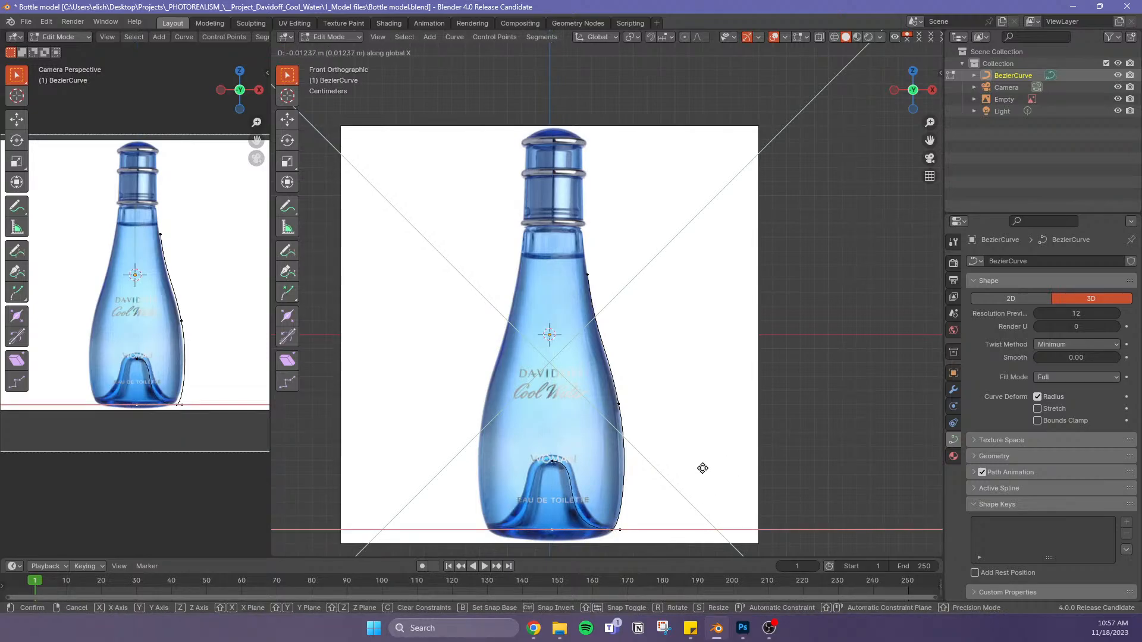
{"action": "left_click", "coordinate": [703, 468]}
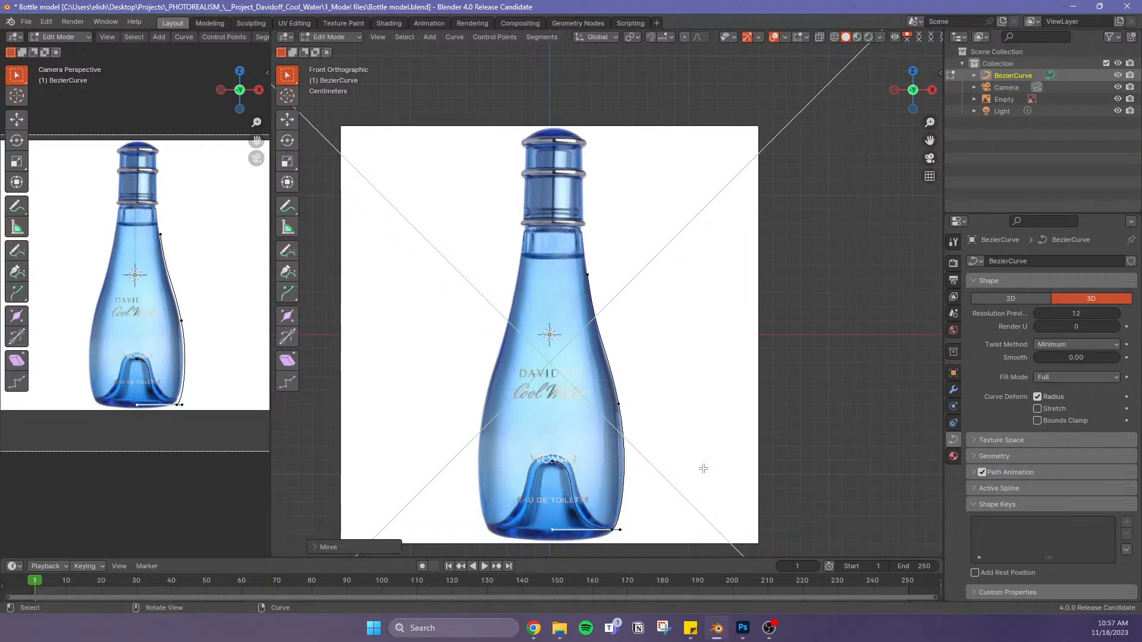
Scale down the handles of the arch's top control point slightly
{"action": "left_click", "coordinate": [552, 466]}
{"action": "key", "text": "s"}
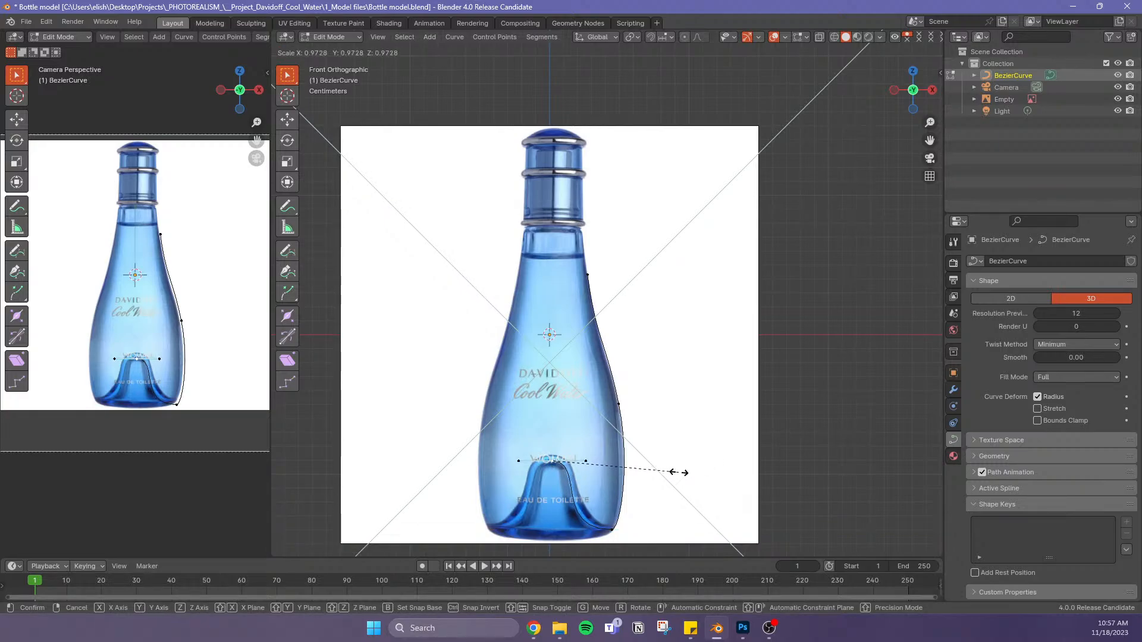
{"action": "left_click", "coordinate": [673, 471]}
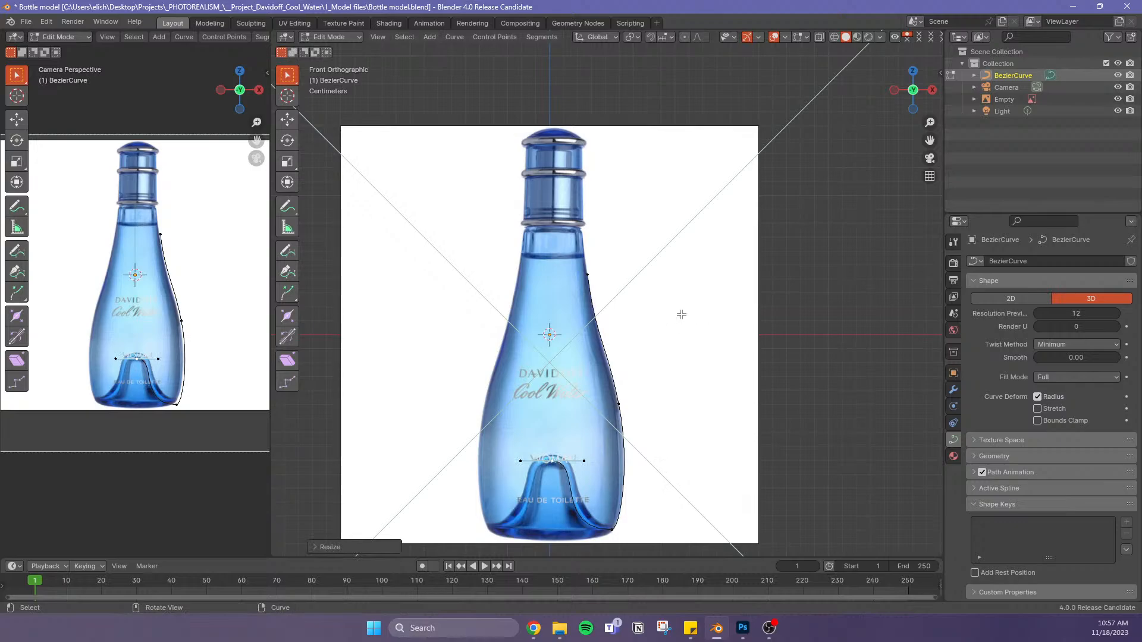
Extrude a new control point from the neck point up to the bottle's centre at the lowest metal ring of the cap
{"action": "scroll", "coordinate": [591, 158], "scroll_direction": "up", "scroll_amount": 4}
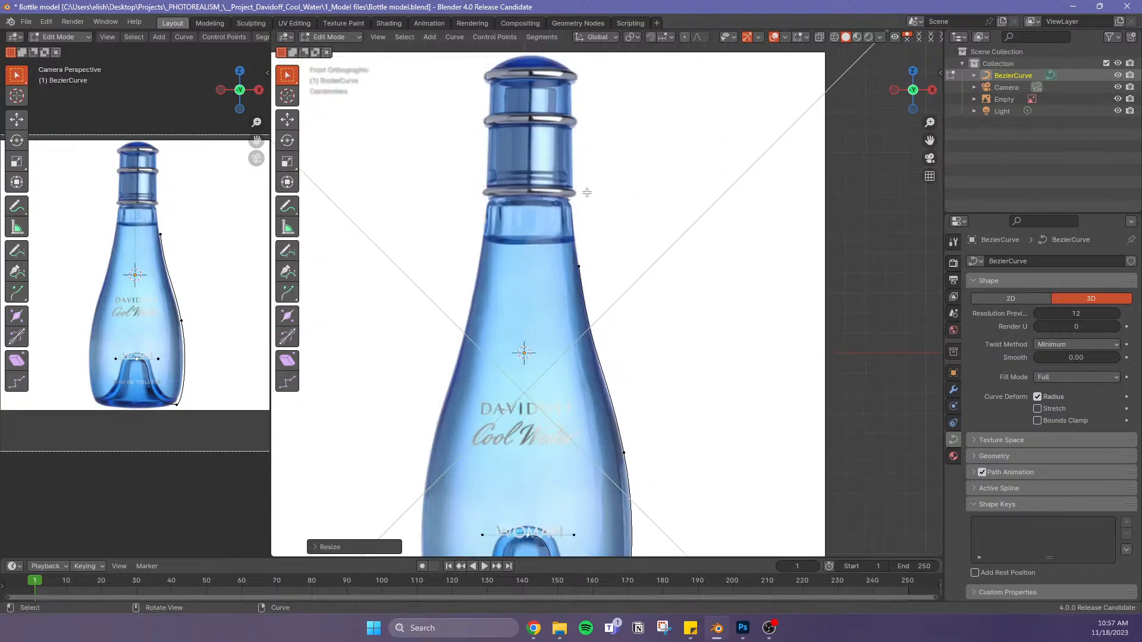
{"action": "left_click", "coordinate": [567, 252]}
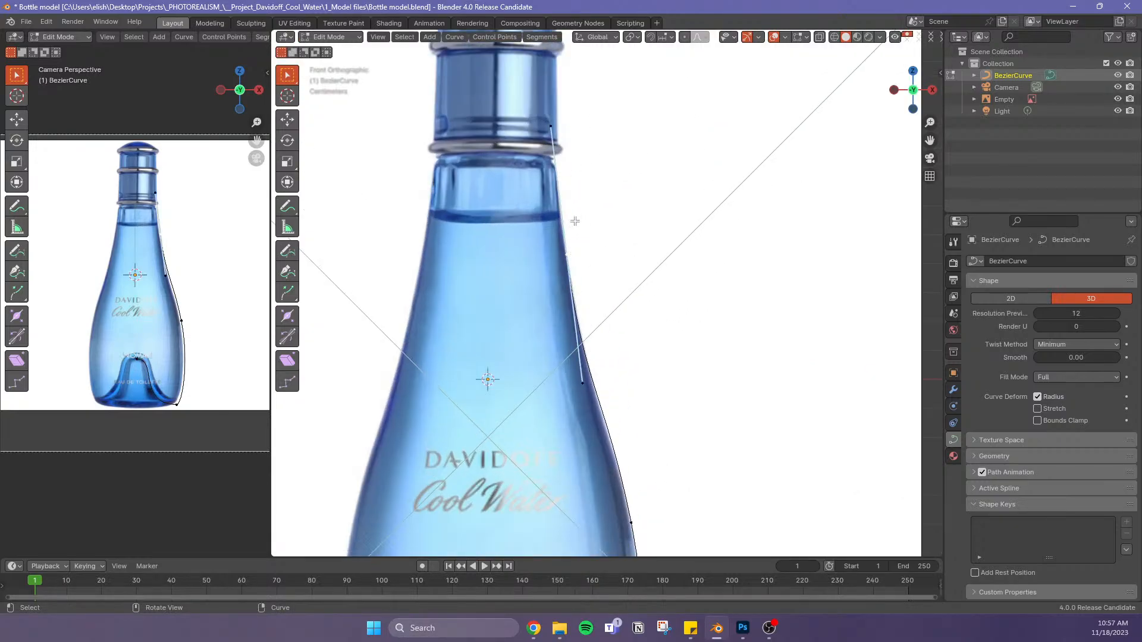
{"action": "key", "text": "g"}
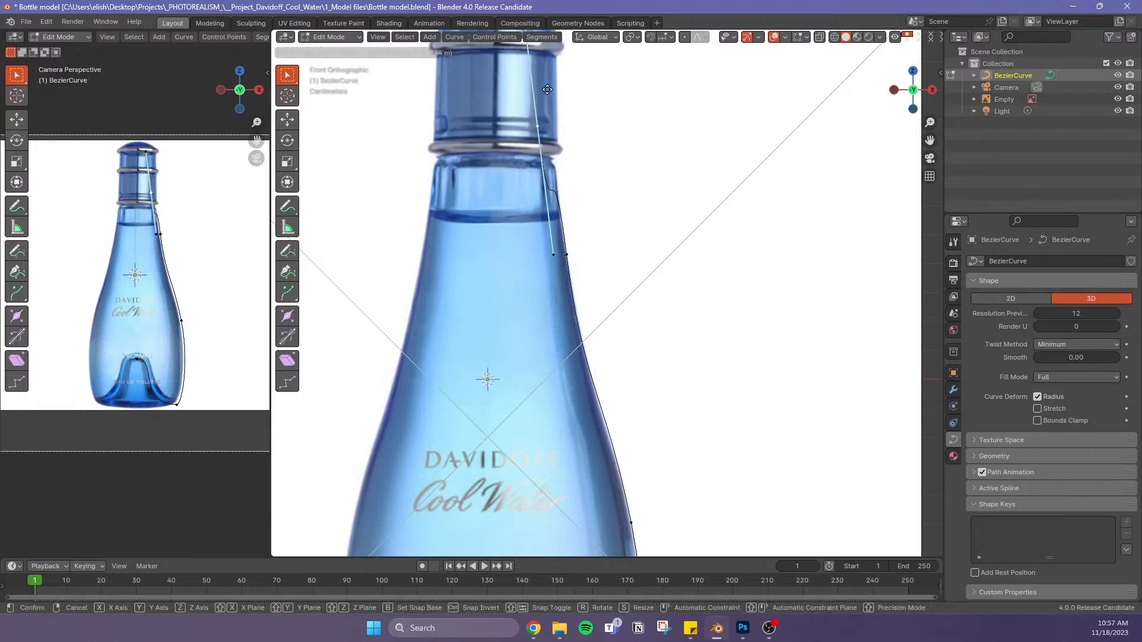
{"action": "left_click", "coordinate": [504, 114]}
Rotate the new centre point's handles to horizontal and scale them down to about the metal ring's width
{"action": "key", "text": "r"}
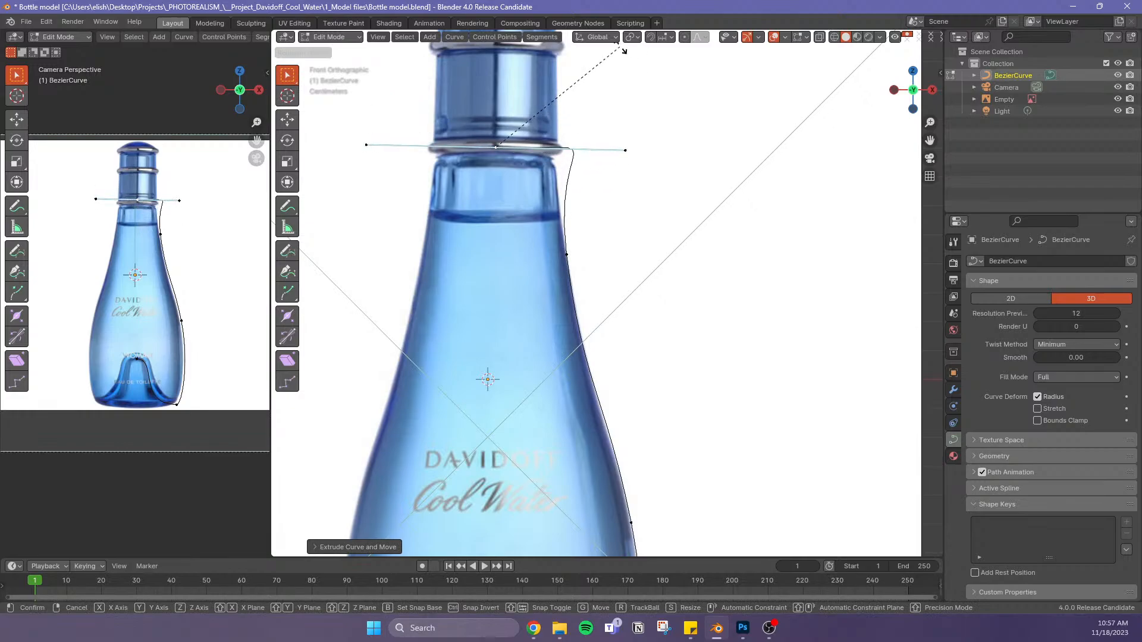
{"action": "left_click", "coordinate": [624, 52]}
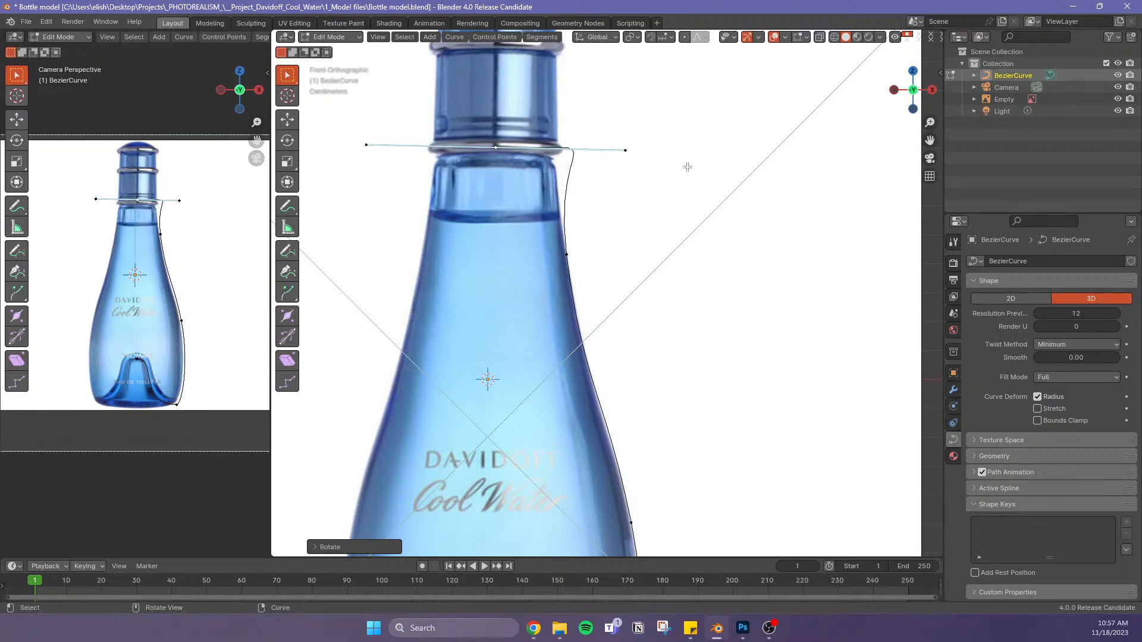
{"action": "key", "text": "s"}
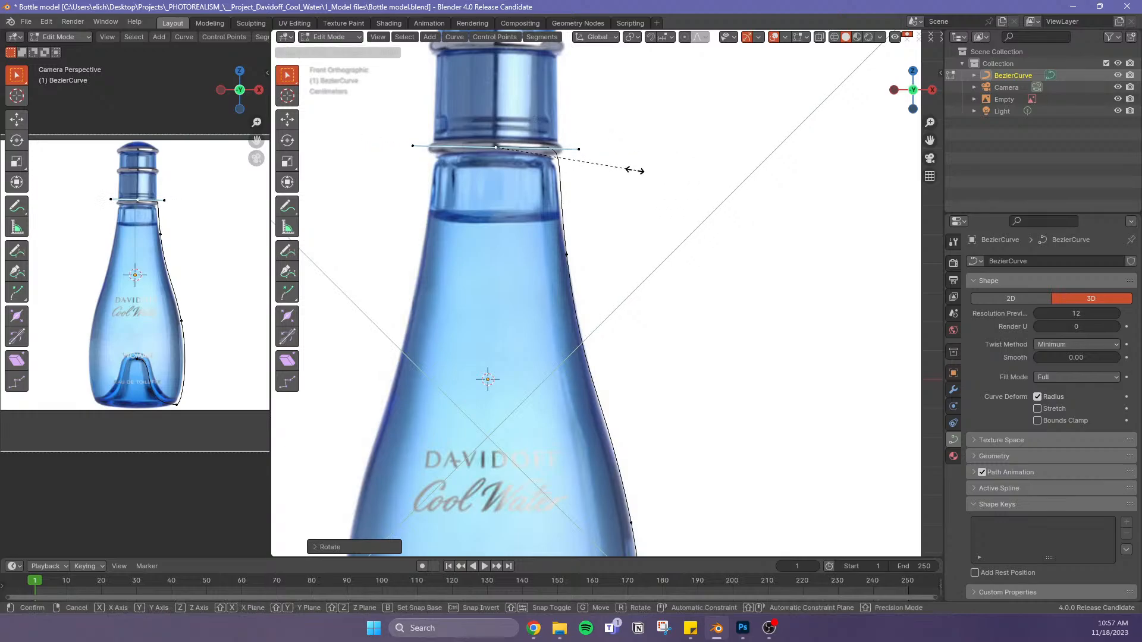
{"action": "left_click", "coordinate": [610, 169]}
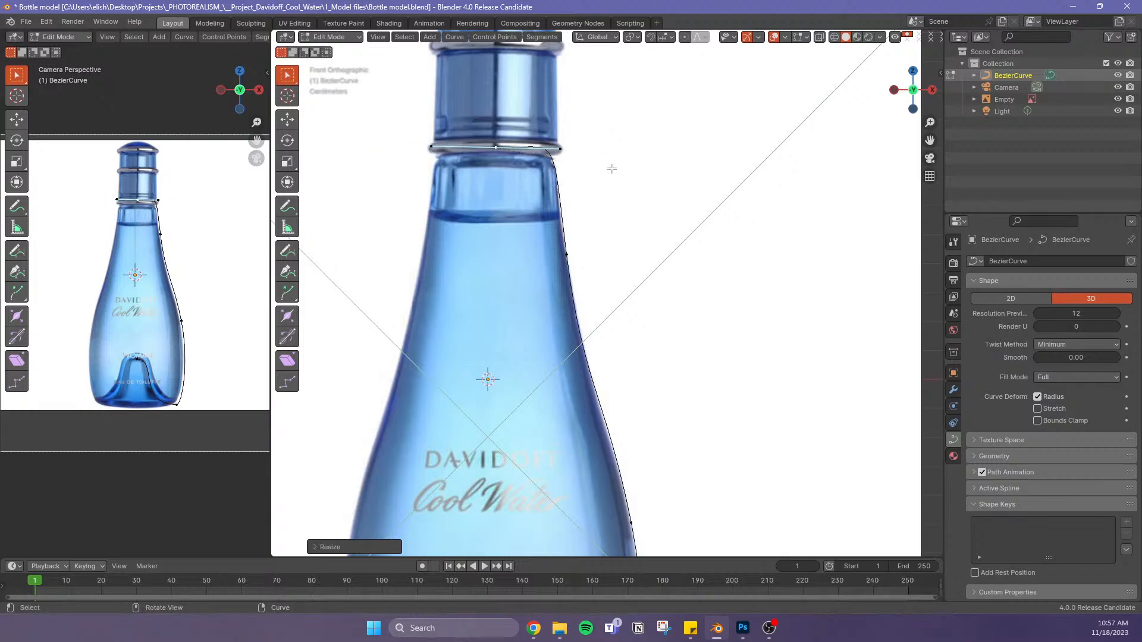
Lower the new centre point slightly along the Z axis to the underside of the metal ring
{"action": "key", "text": "g"}
{"action": "key", "text": "z"}
{"action": "left_click", "coordinate": [644, 181]}
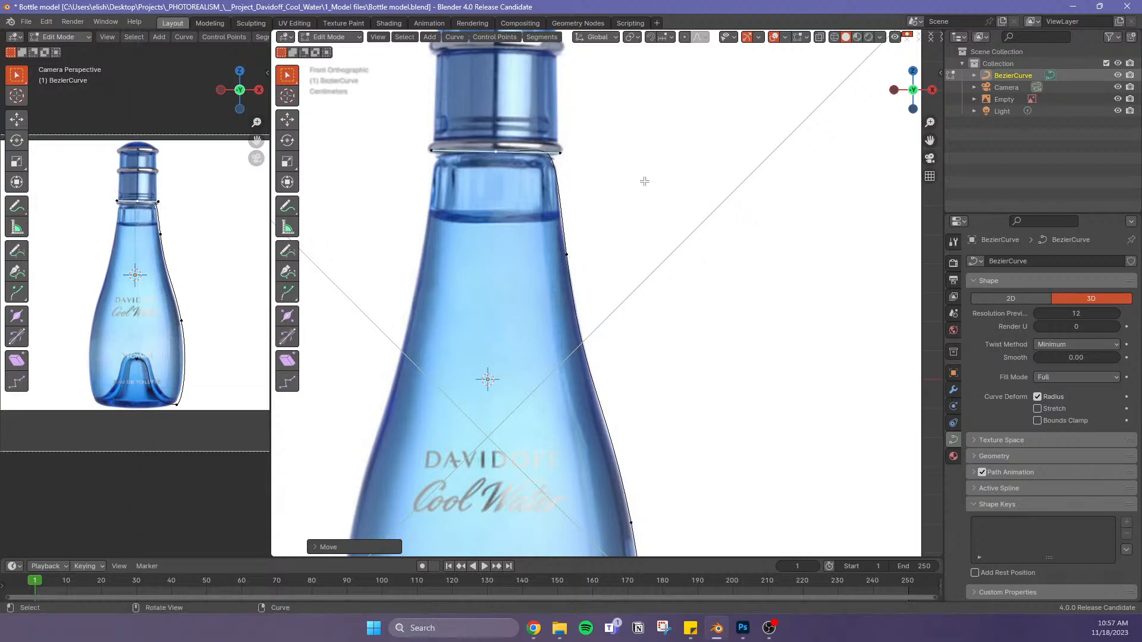
Scale the centre point's handles down further and rotate them level
{"action": "key", "text": "g"}
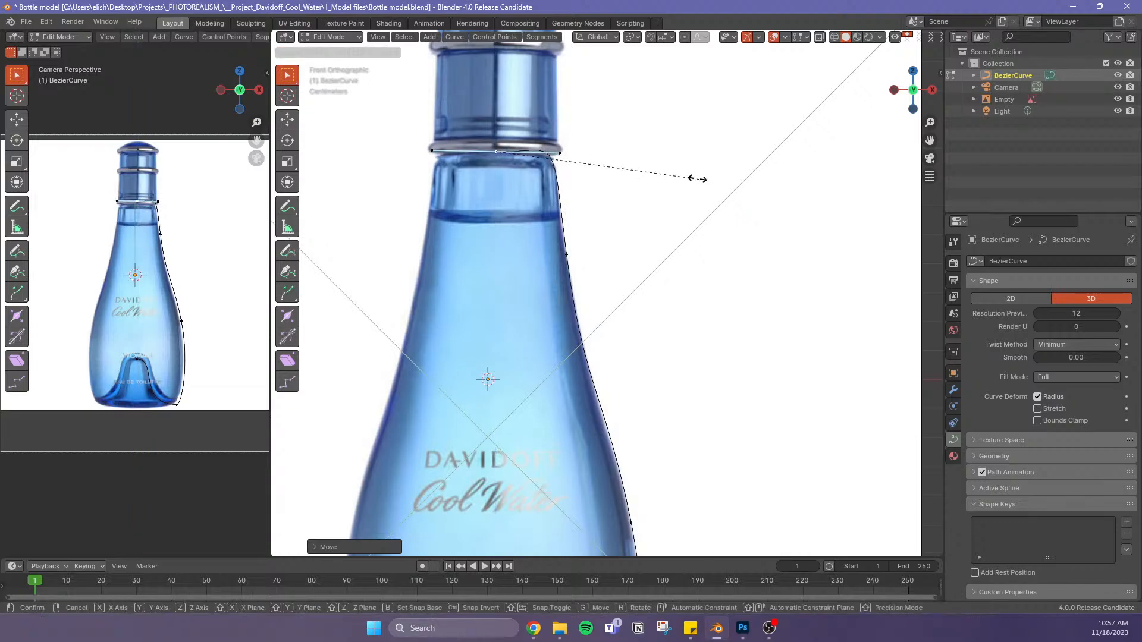
{"action": "left_click", "coordinate": [613, 156]}
{"action": "key", "text": "r"}
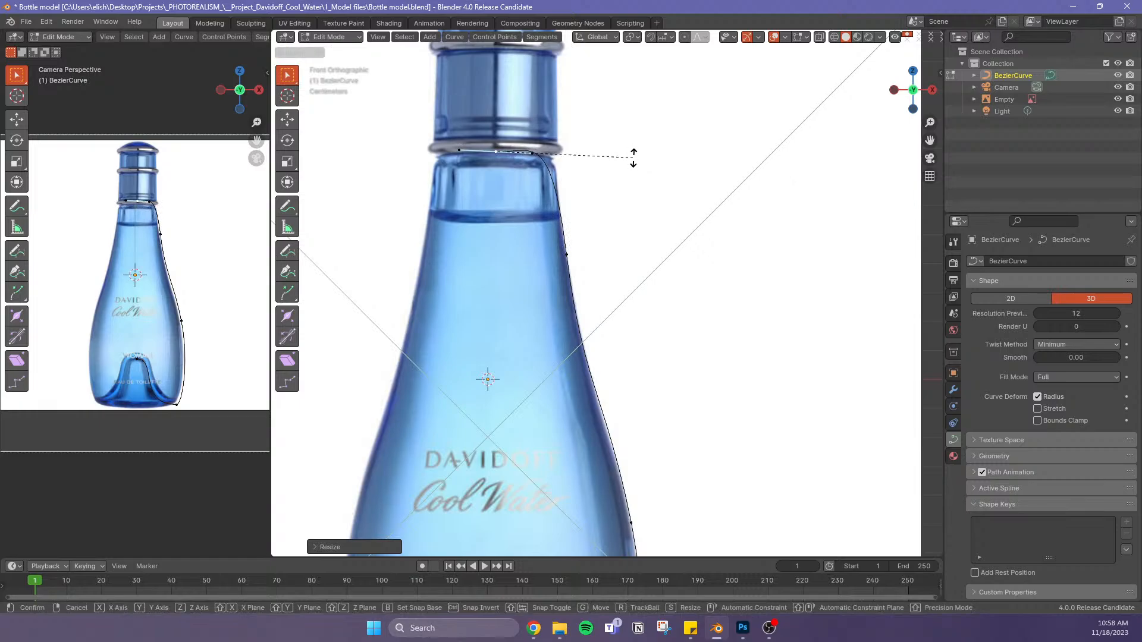
{"action": "left_click", "coordinate": [634, 153]}
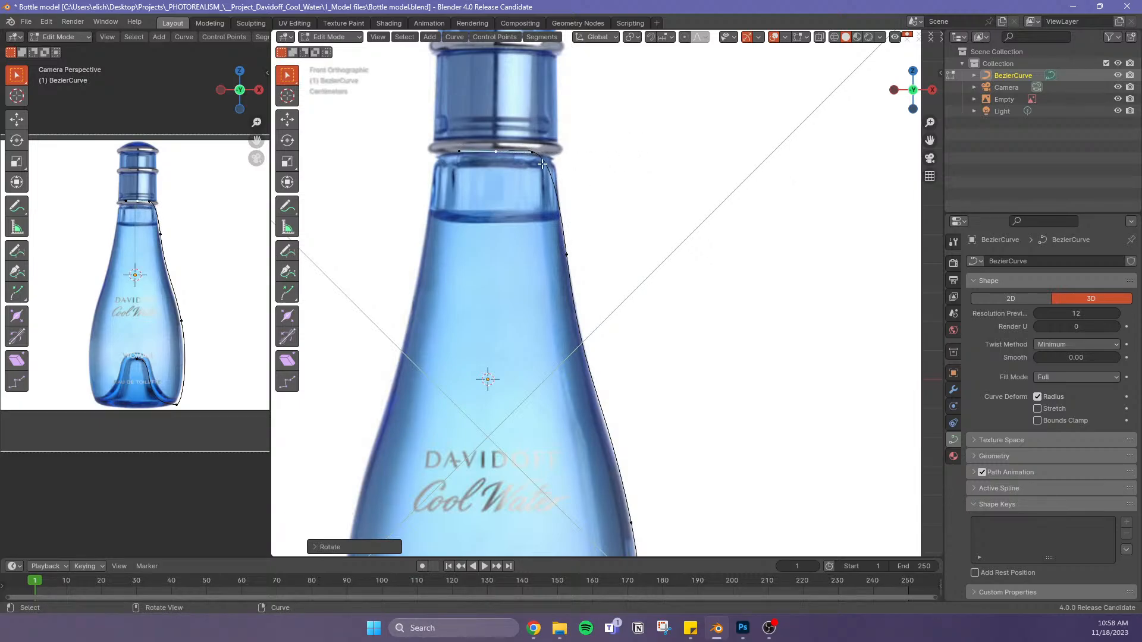
Pull the neck control point's upper handle down along the Z axis to the level of the metal ring
{"action": "left_click", "coordinate": [568, 253]}
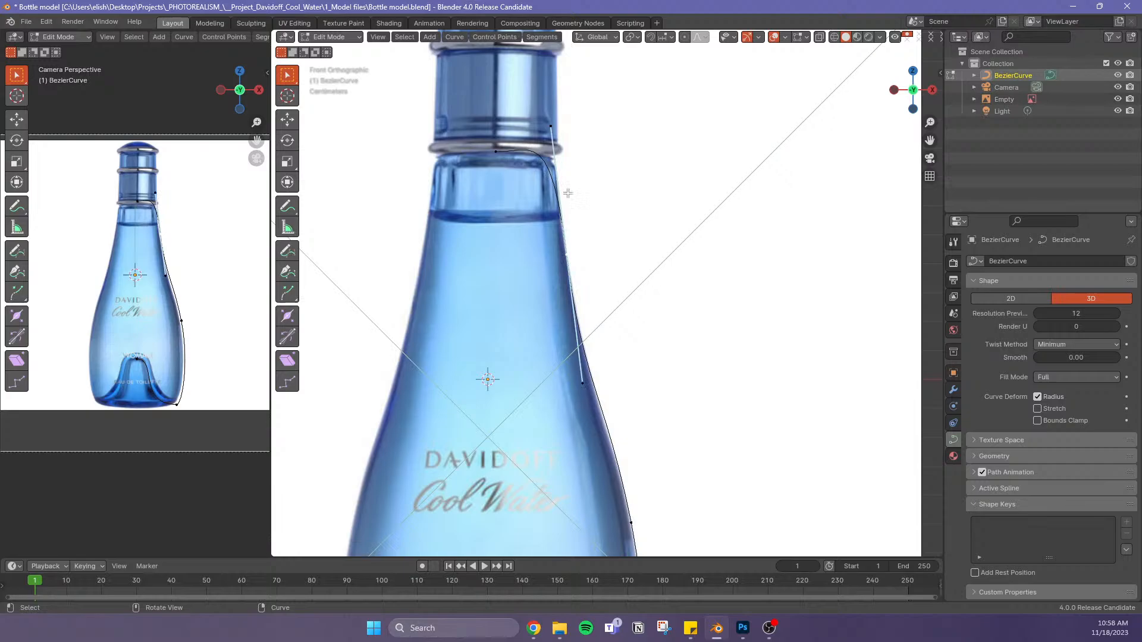
{"action": "left_click", "coordinate": [550, 126]}
{"action": "key", "text": "g"}
{"action": "key", "text": "z"}
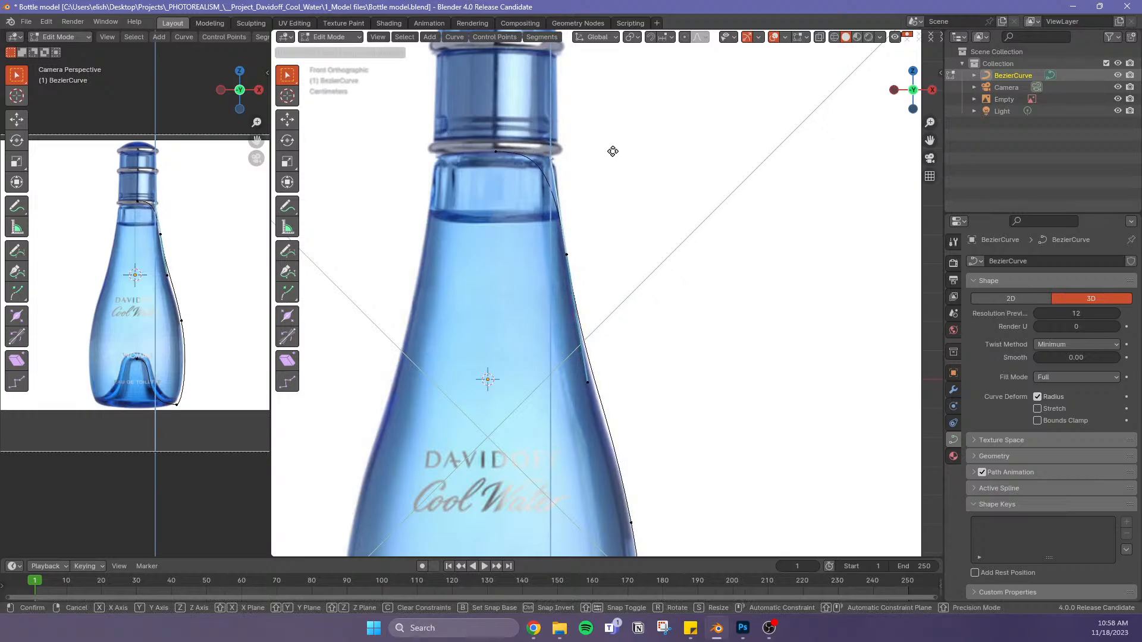
{"action": "left_click", "coordinate": [625, 147]}
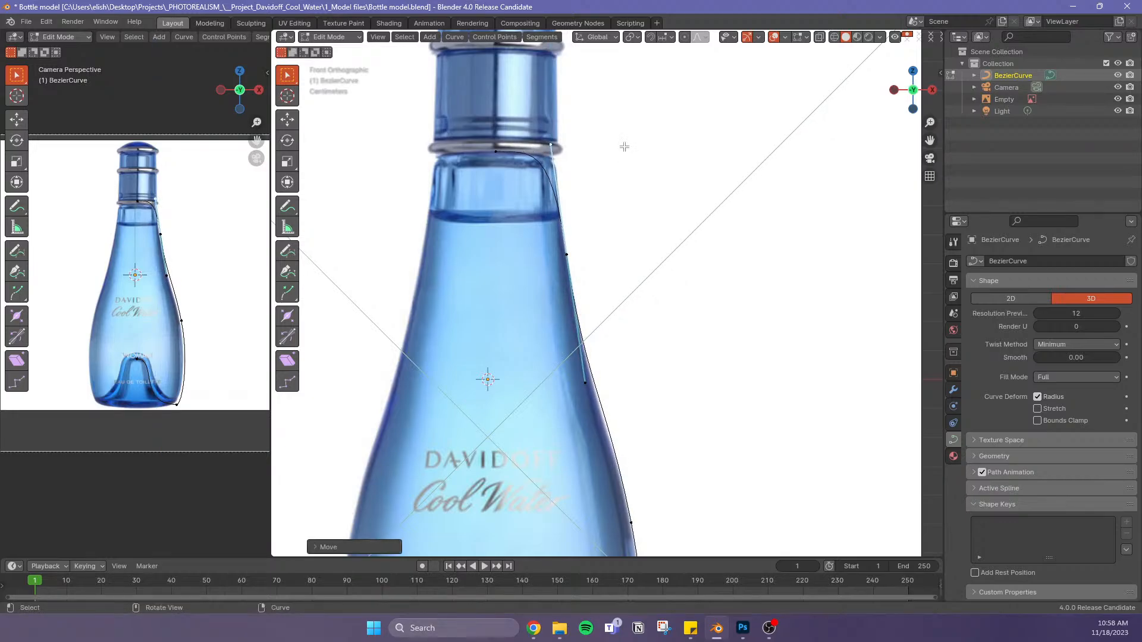
Move the top control point along X toward the neck's right shoulder and lower it along Z to the glass edge below the ring
{"action": "left_click", "coordinate": [536, 154]}
{"action": "left_click", "coordinate": [495, 152]}
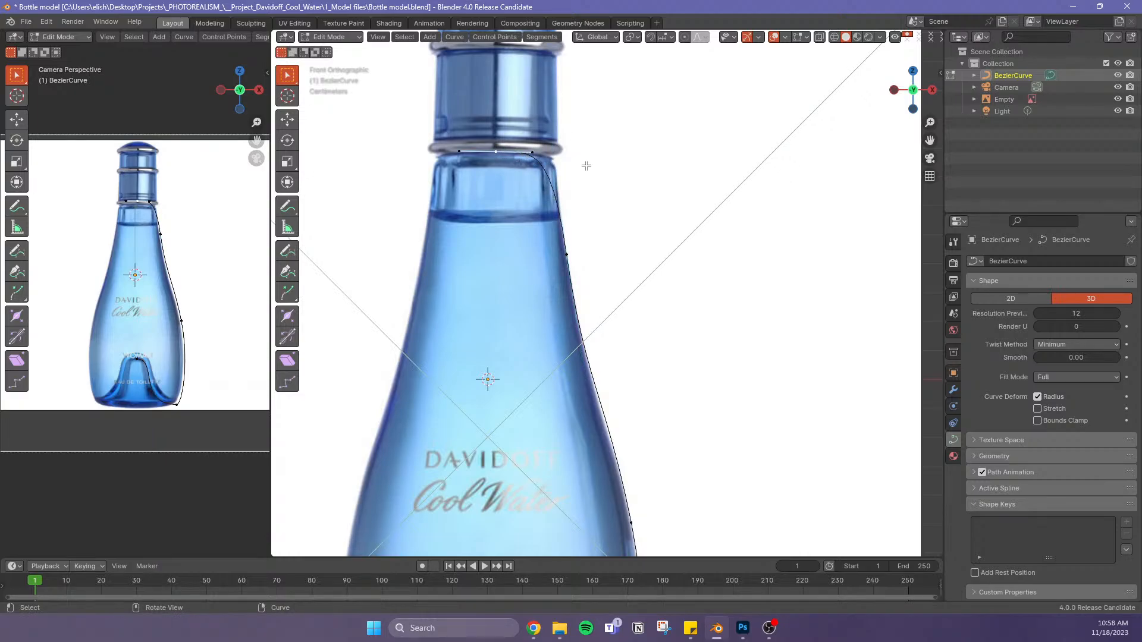
{"action": "key", "text": "g"}
{"action": "key", "text": "x"}
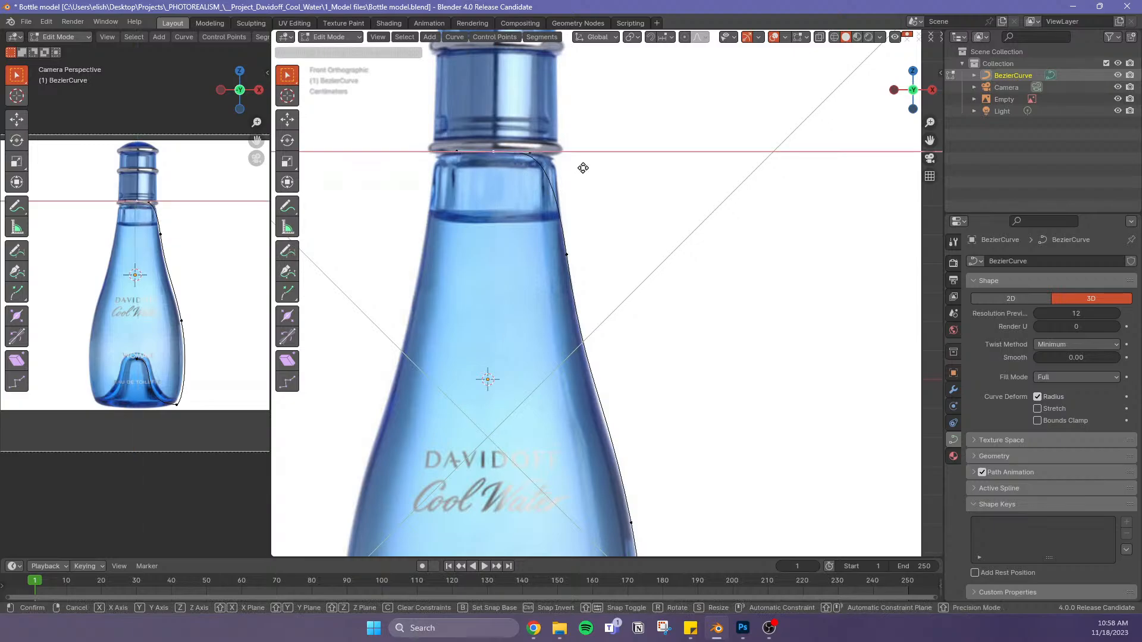
{"action": "key", "text": "Escape"}
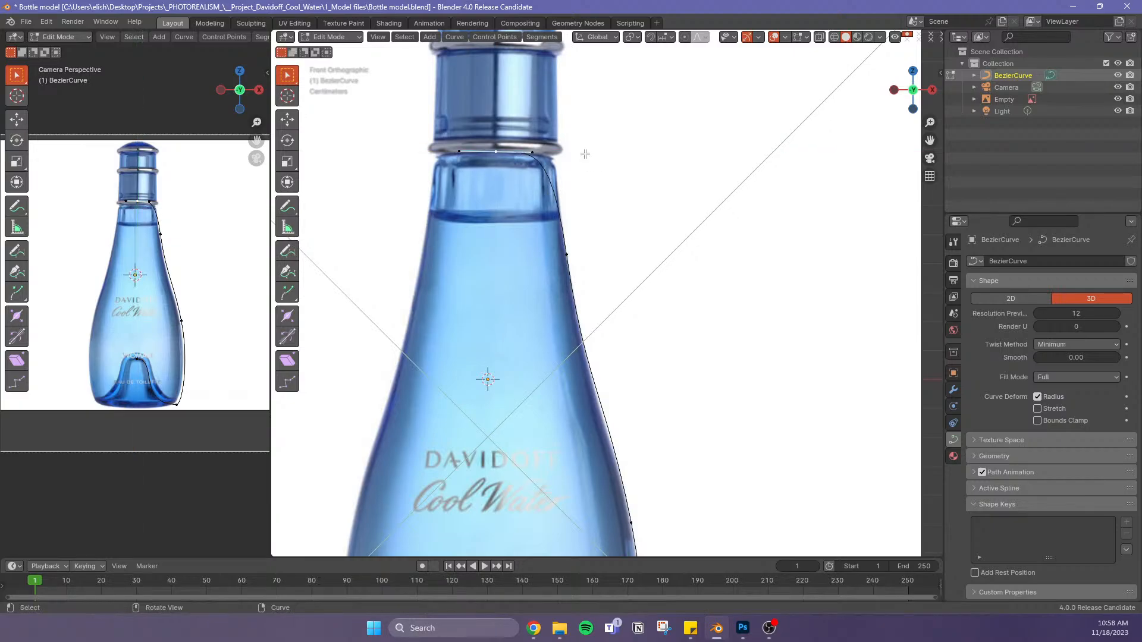
{"action": "key", "text": "g"}
{"action": "key", "text": "x"}
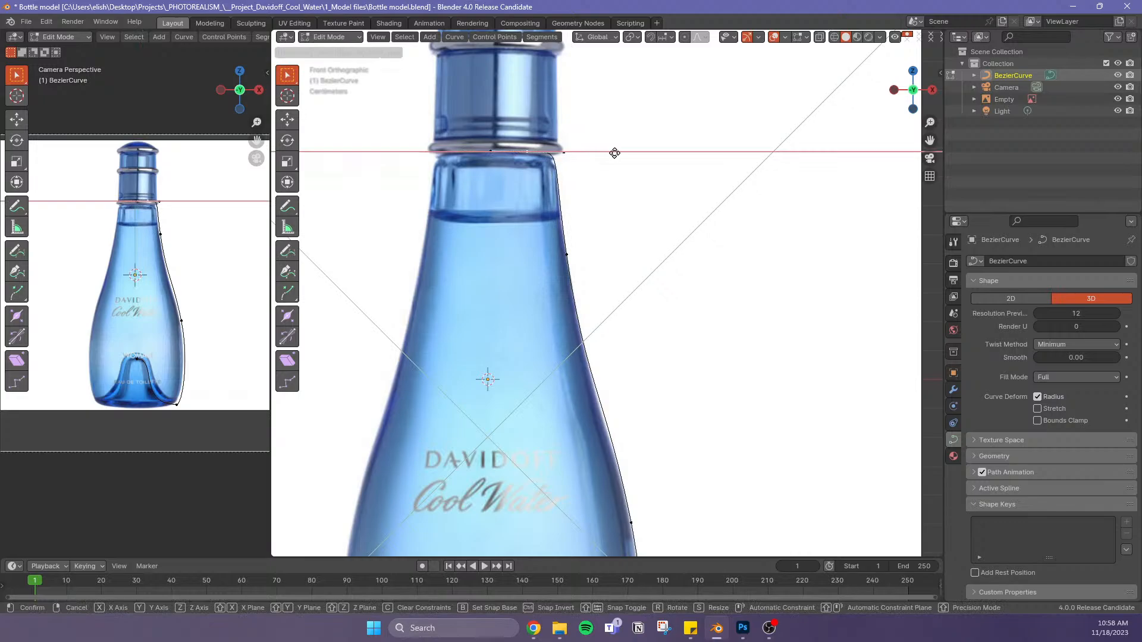
{"action": "left_click", "coordinate": [615, 154]}
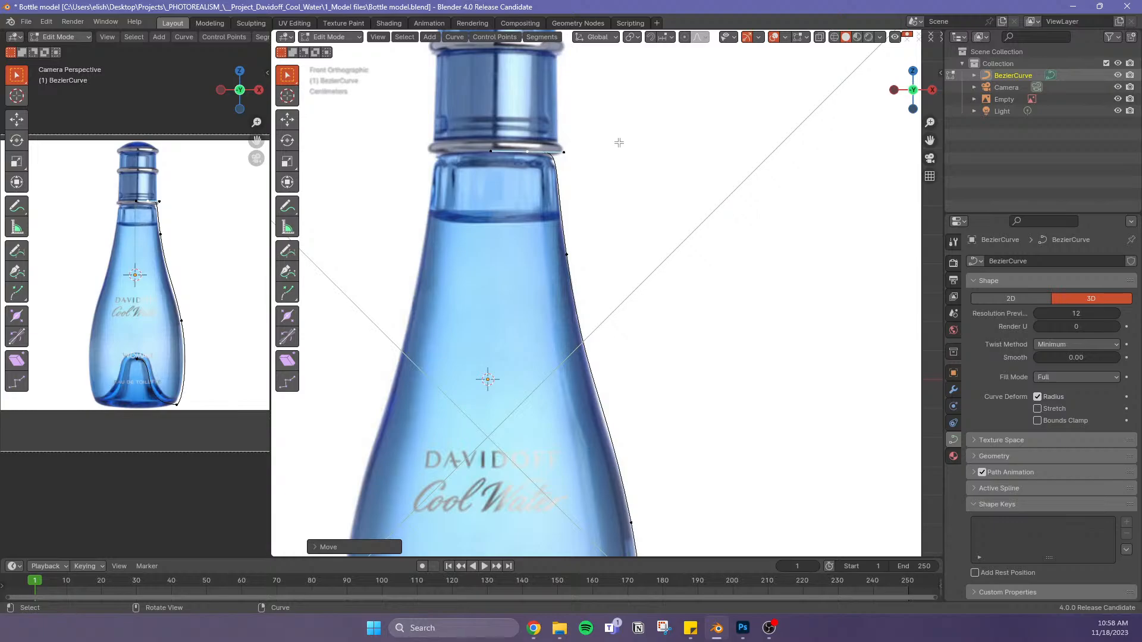
{"action": "key", "text": "g"}
{"action": "key", "text": "z"}
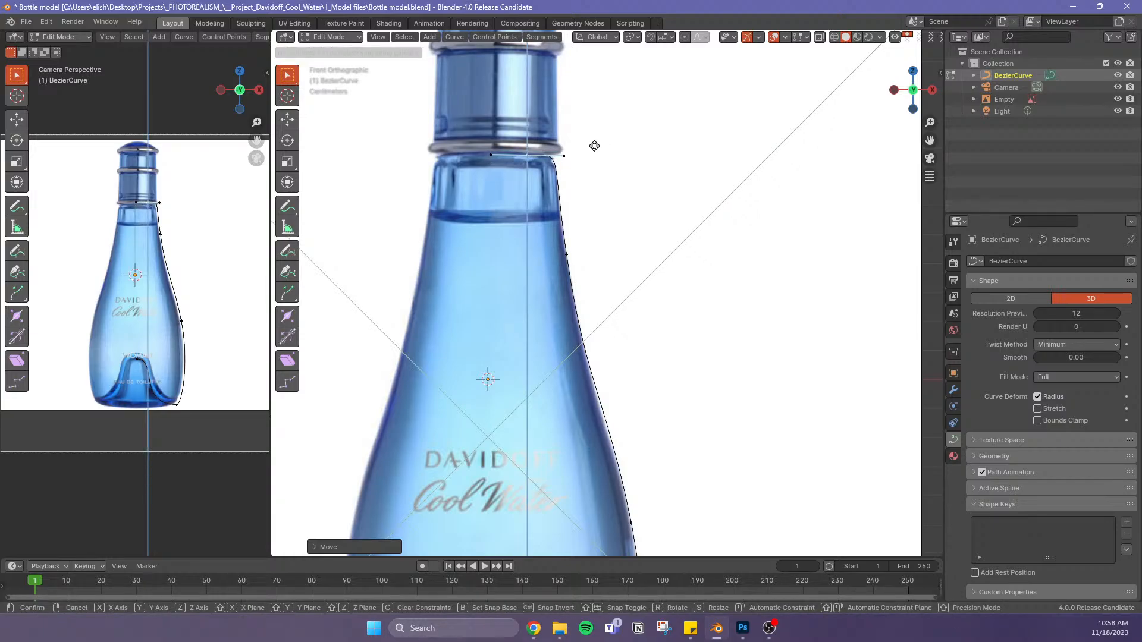
{"action": "left_click", "coordinate": [594, 146]}
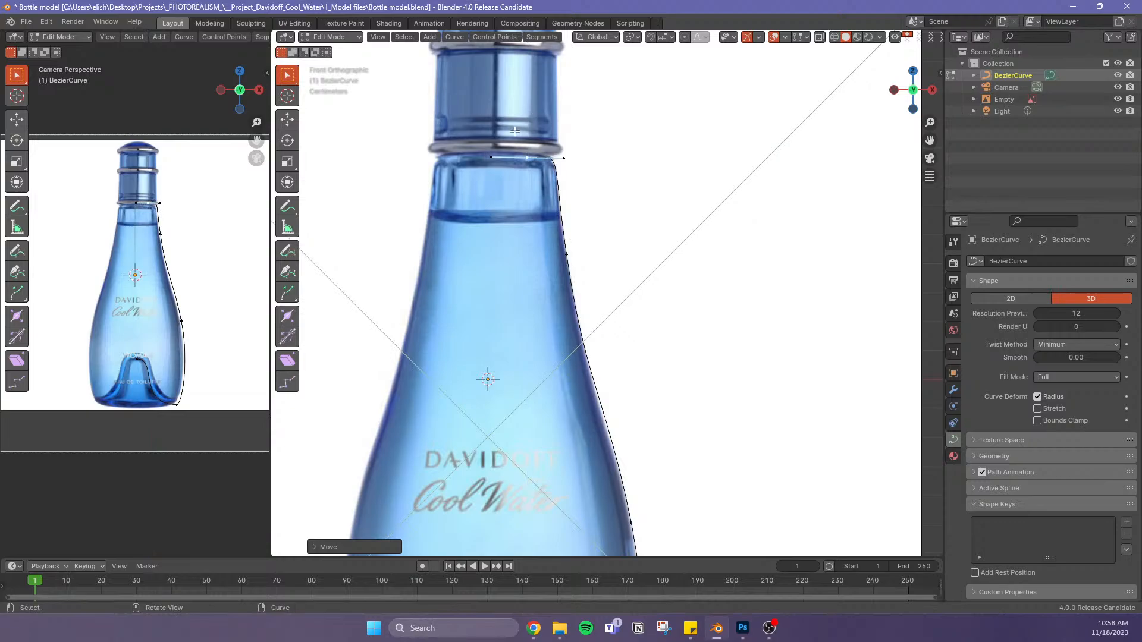
Extrude another control point from the shoulder point to the bottle's centre line at the top of the glass
{"action": "scroll", "coordinate": [515, 130], "scroll_direction": "up", "scroll_amount": 1}
{"action": "scroll", "coordinate": [482, 121], "scroll_direction": "down", "scroll_amount": 1}
{"action": "key", "text": "g"}
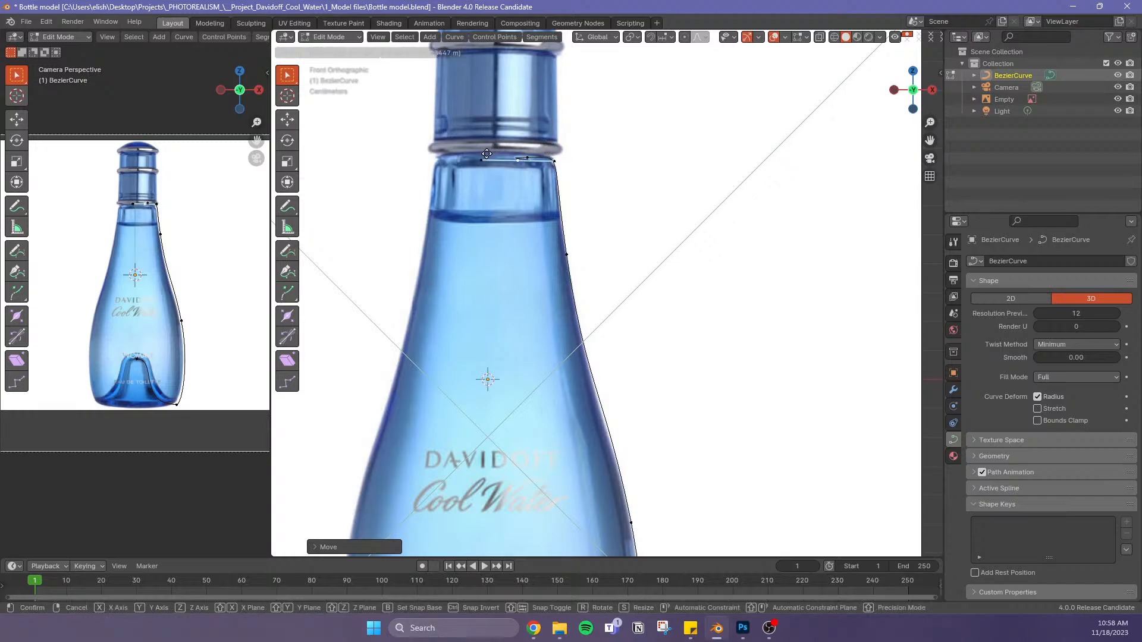
{"action": "left_click", "coordinate": [464, 149]}
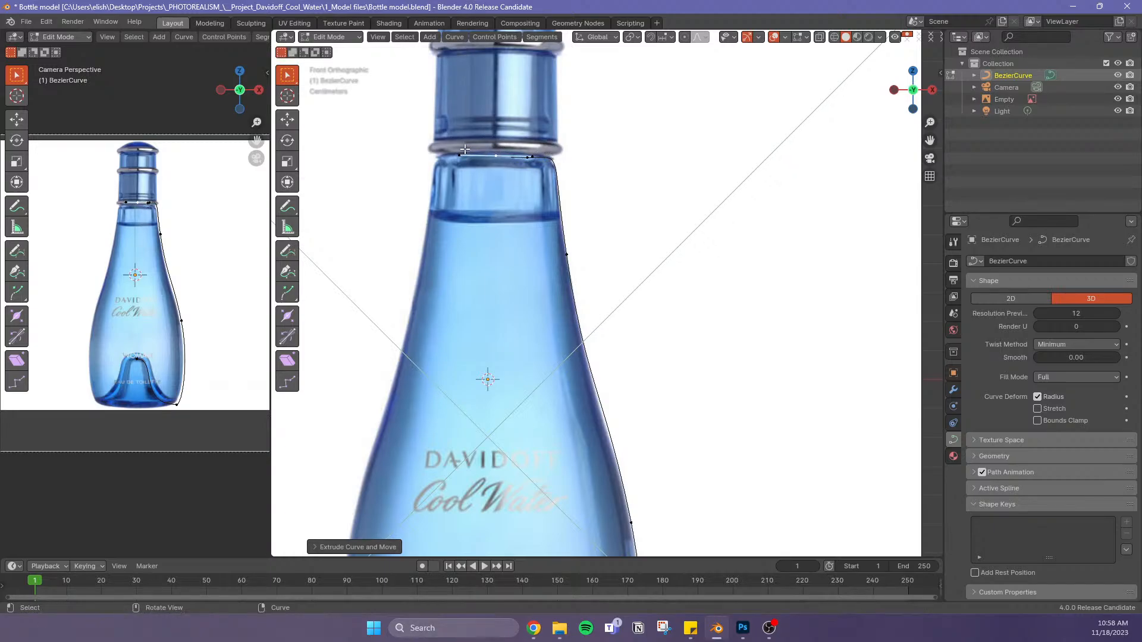
Scale down the handles of the new centre point and lower it slightly along the Z axis to the glass's top edge
{"action": "key", "text": "s"}
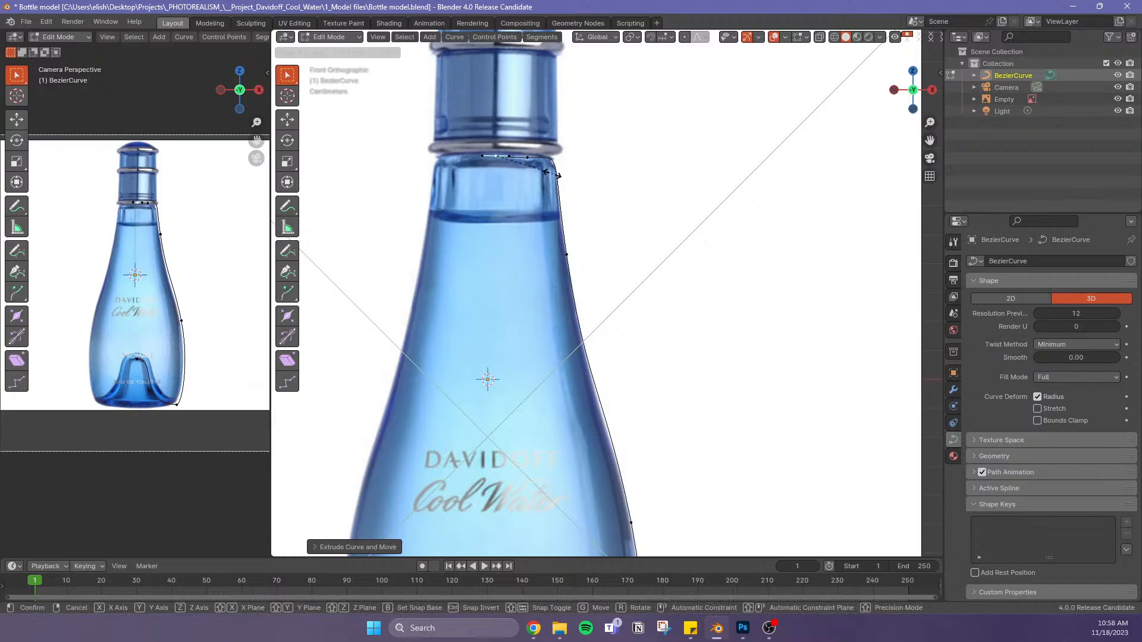
{"action": "left_click", "coordinate": [516, 173]}
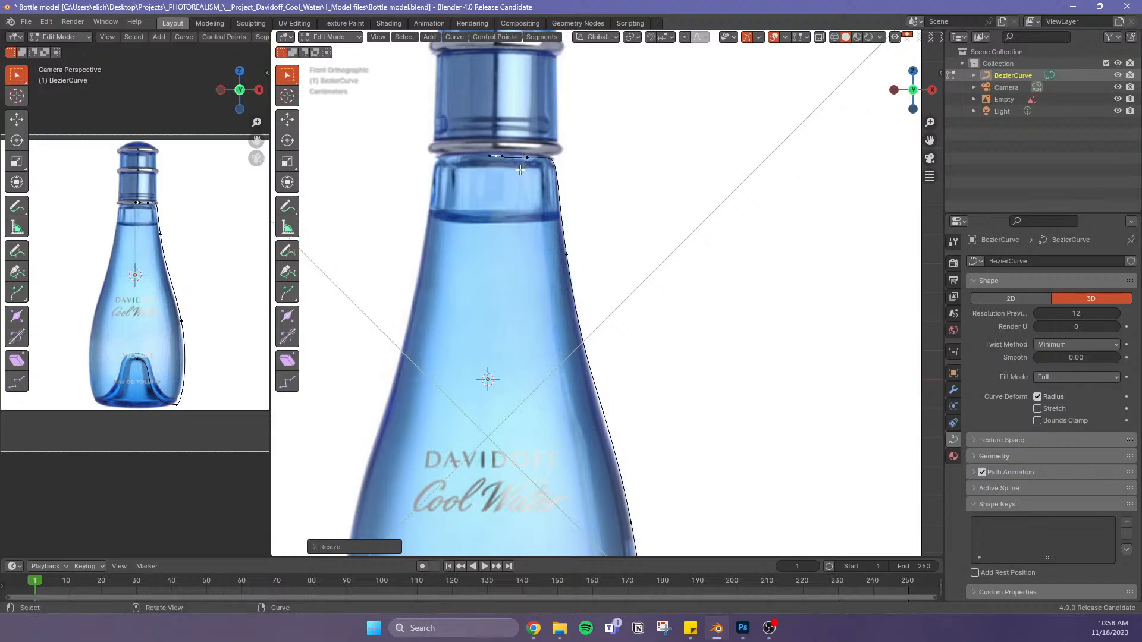
{"action": "key", "text": "g"}
{"action": "key", "text": "z"}
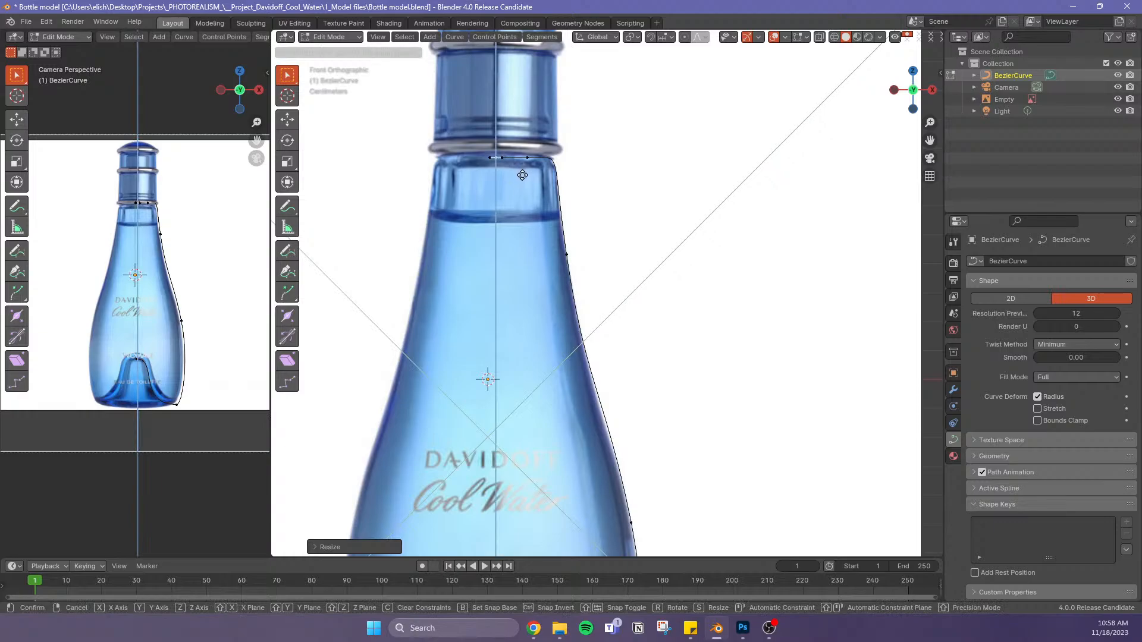
{"action": "left_click", "coordinate": [522, 175]}
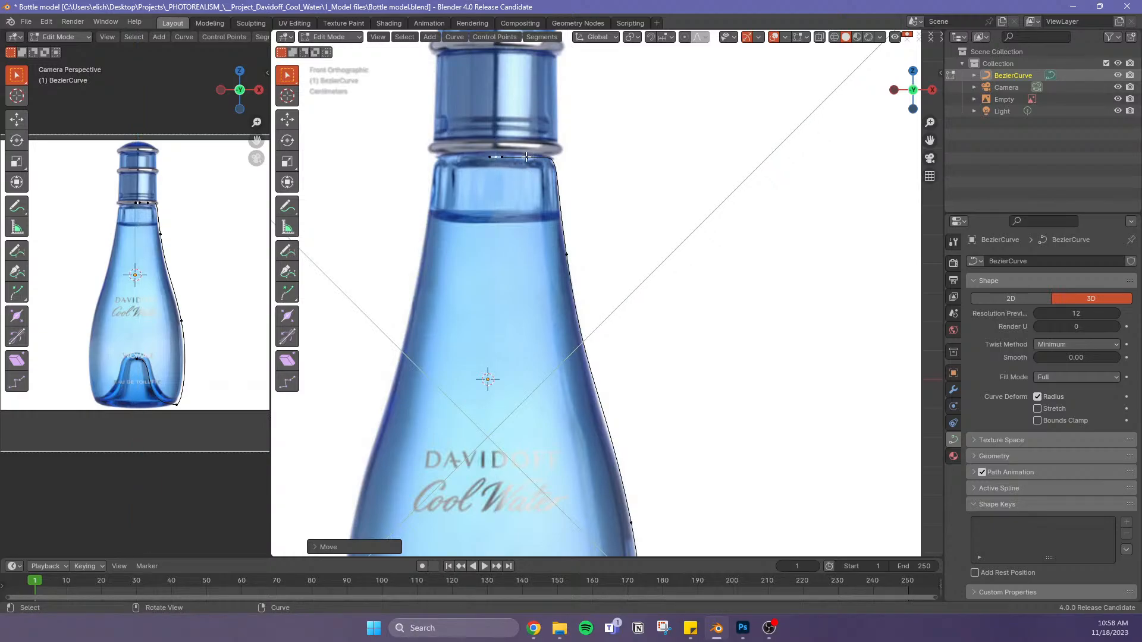
Resize the shoulder control point's handles and move the point outward along the X axis toward the neck's right edge
{"action": "right_click", "coordinate": [564, 158], "text": "ctrl"}
{"action": "key", "text": "g"}
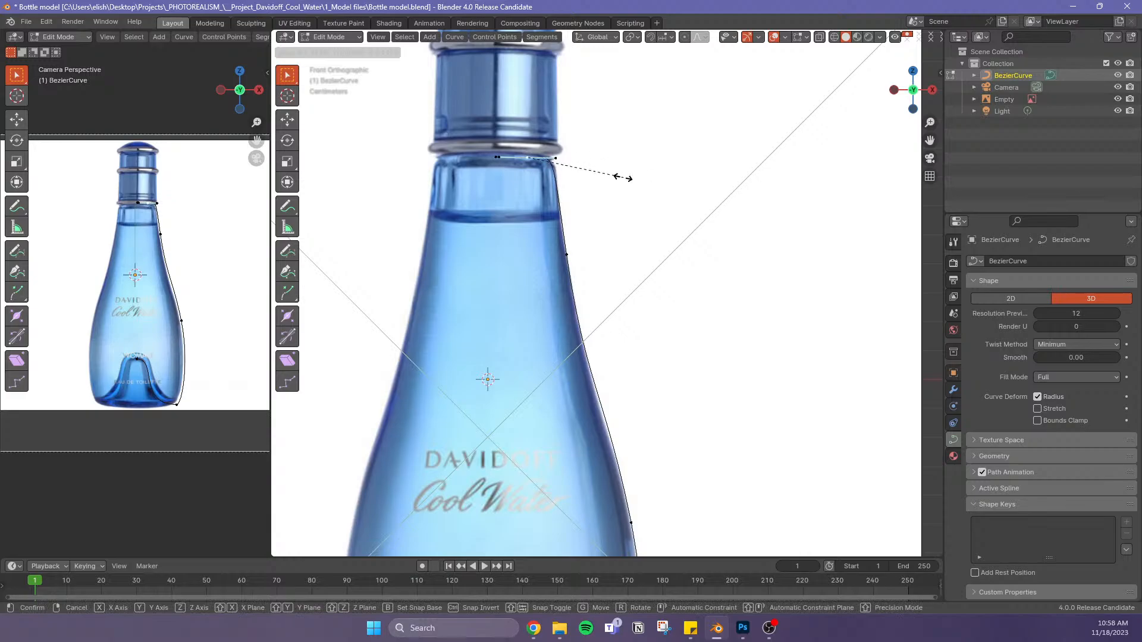
{"action": "left_click", "coordinate": [589, 176]}
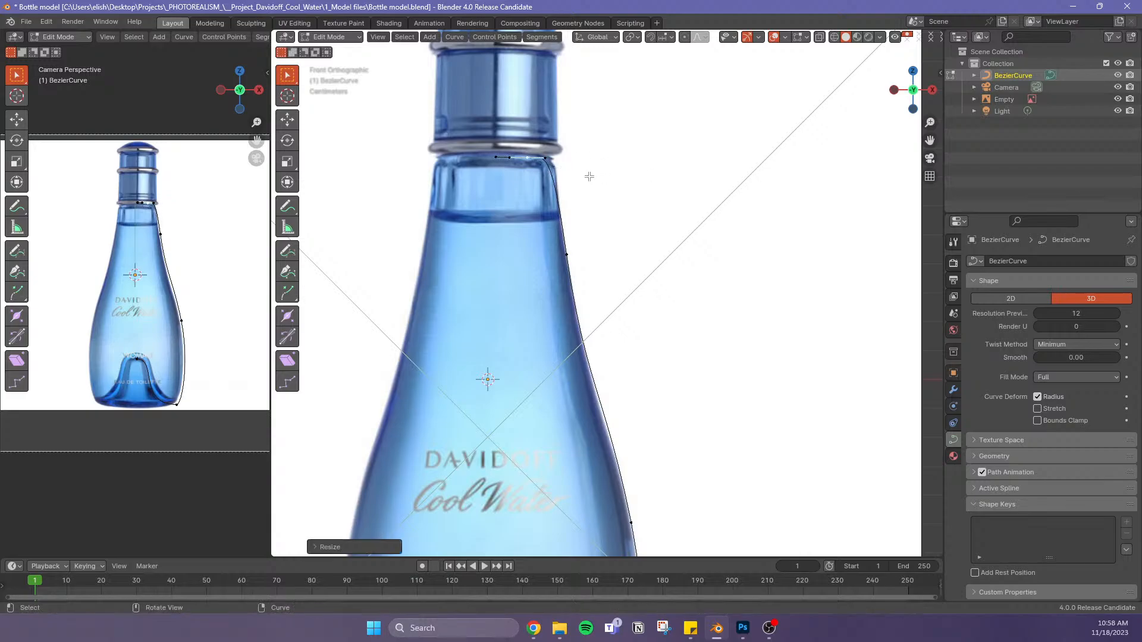
{"action": "key", "text": "g"}
{"action": "key", "text": "x"}
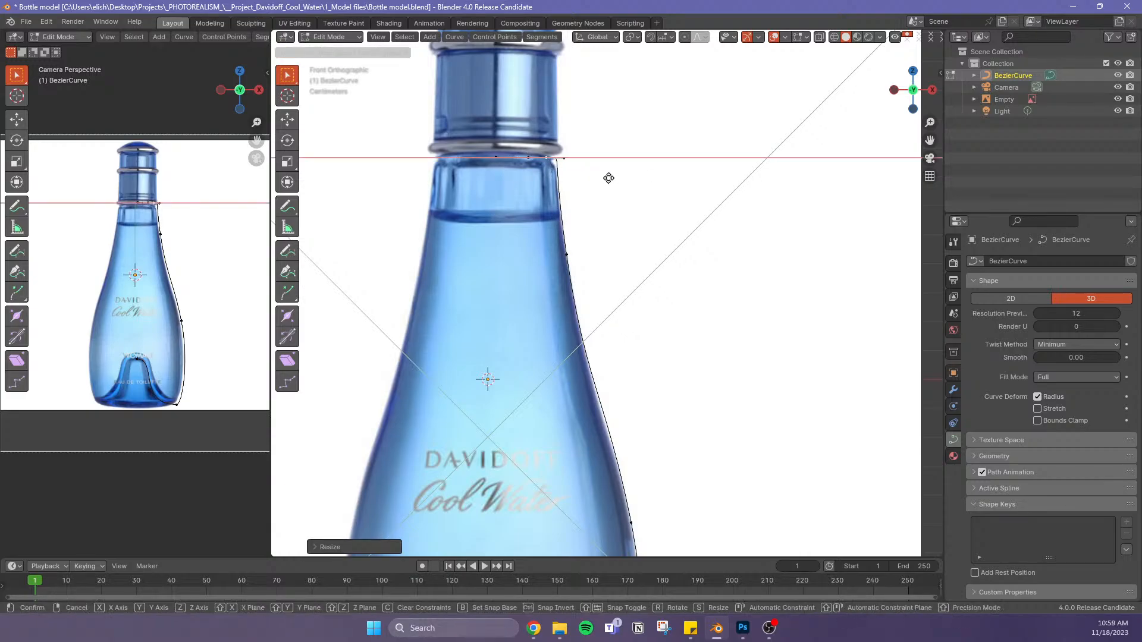
{"action": "left_click", "coordinate": [603, 176]}
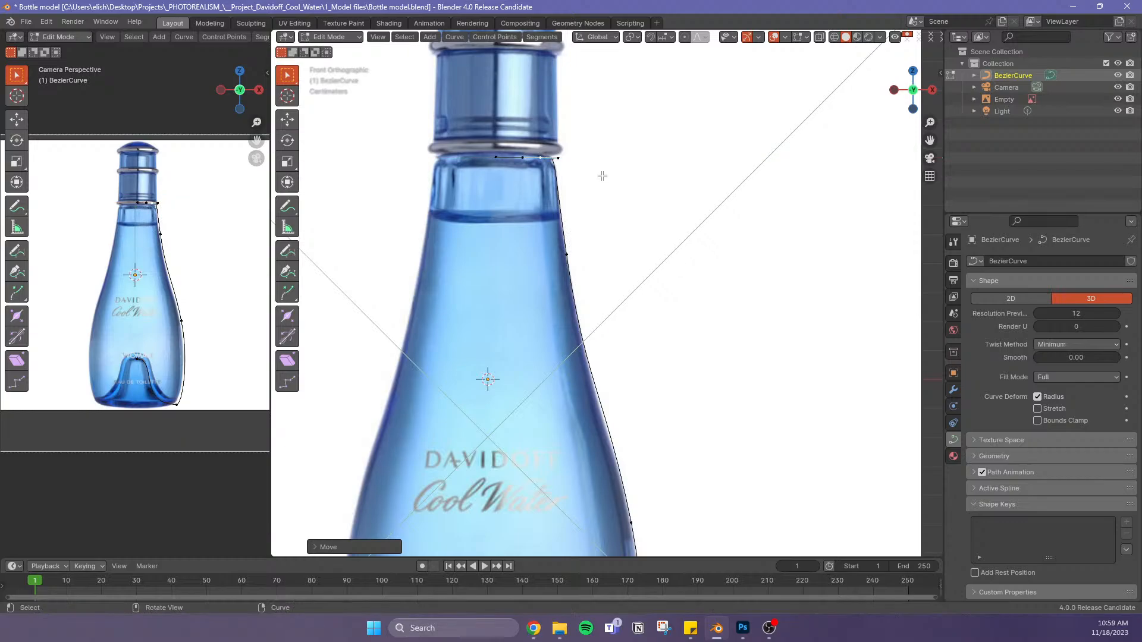
Tilt the shoulder point's handles slightly downward on the outer side and lower the point slightly along the Z axis
{"action": "key", "text": "r"}
{"action": "left_click", "coordinate": [613, 195]}
{"action": "key", "text": "g"}
{"action": "key", "text": "z"}
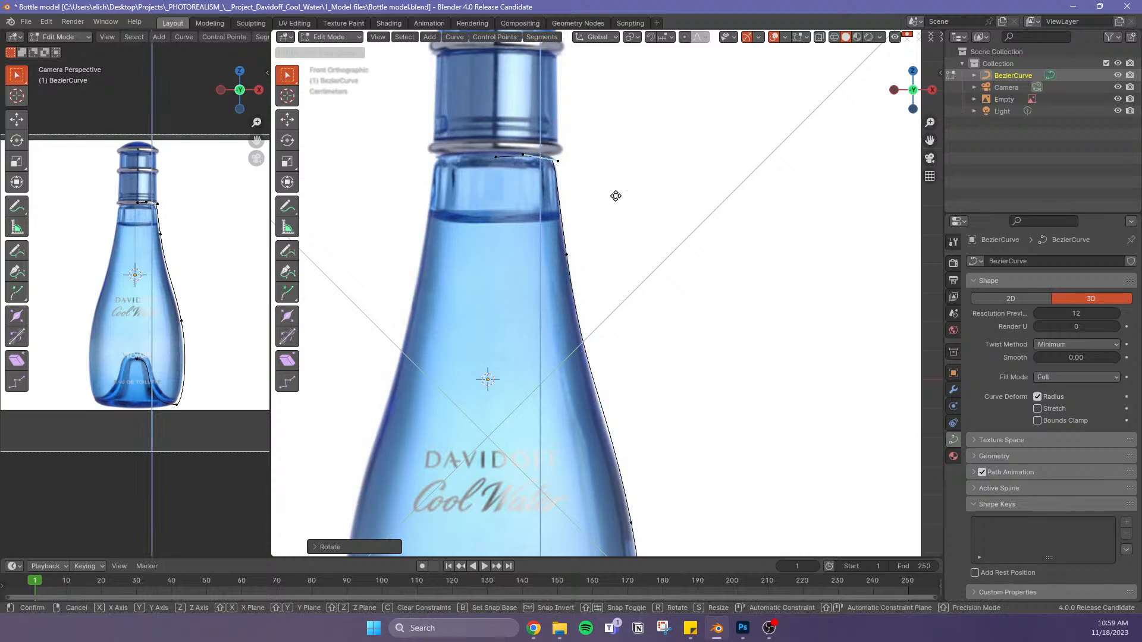
{"action": "left_click", "coordinate": [614, 196]}
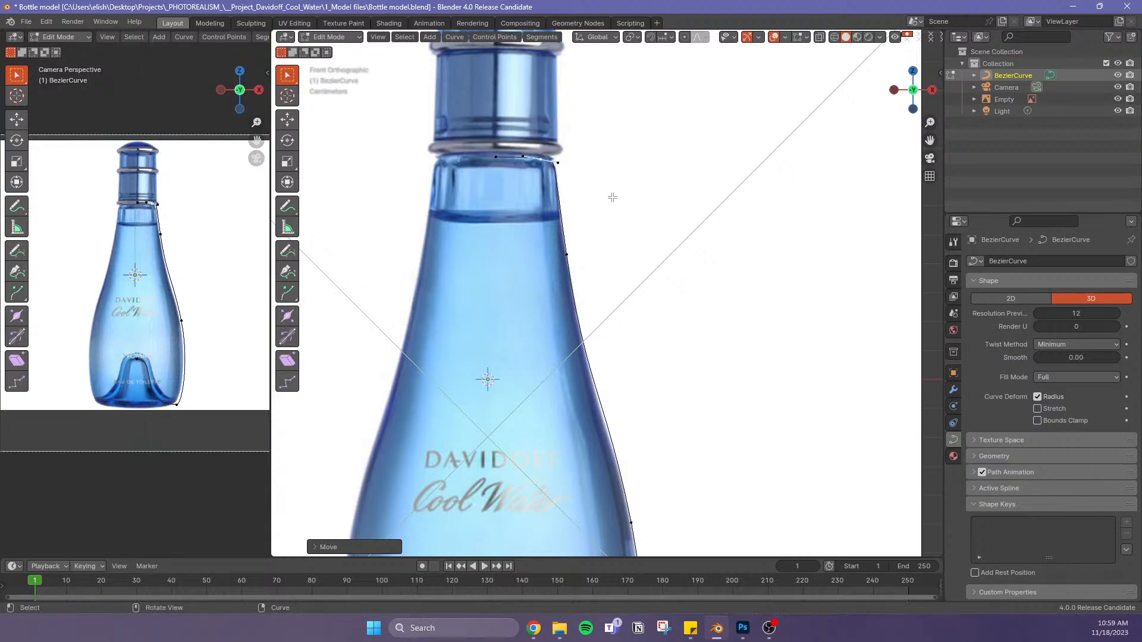
{"action": "scroll", "coordinate": [500, 138], "scroll_direction": "up", "scroll_amount": 2}
{"action": "scroll", "coordinate": [499, 138], "scroll_direction": "down", "scroll_amount": 2}
Fine-tune the centre-line control point's height along the Z axis at the glass's top edge and enlarge its handles
{"action": "left_click", "coordinate": [497, 156]}
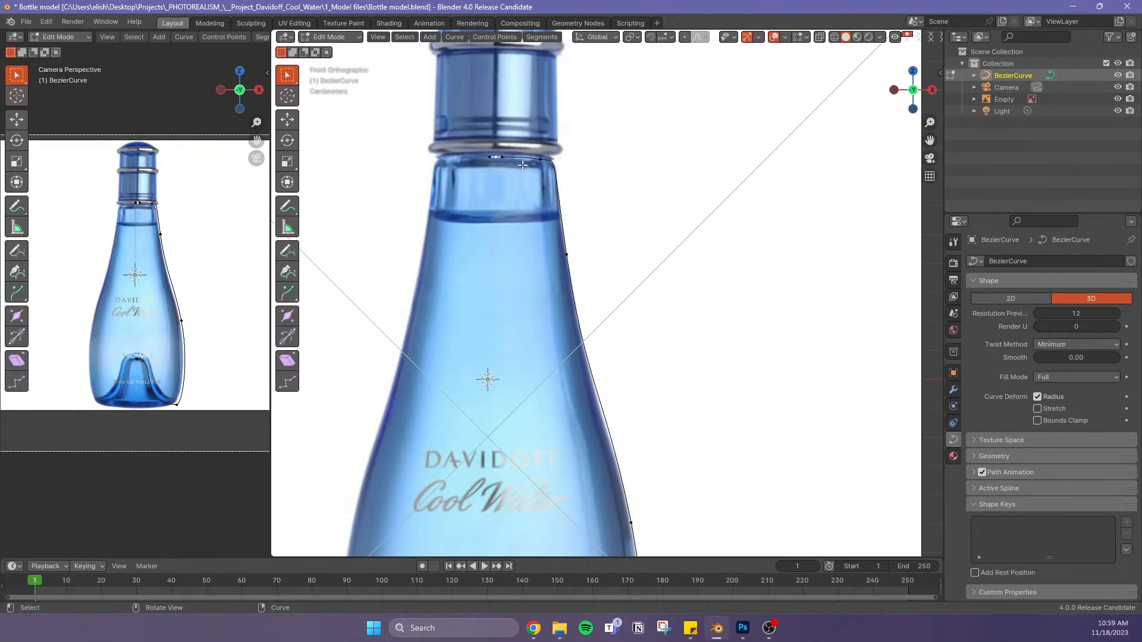
{"action": "key", "text": "g"}
{"action": "key", "text": "z"}
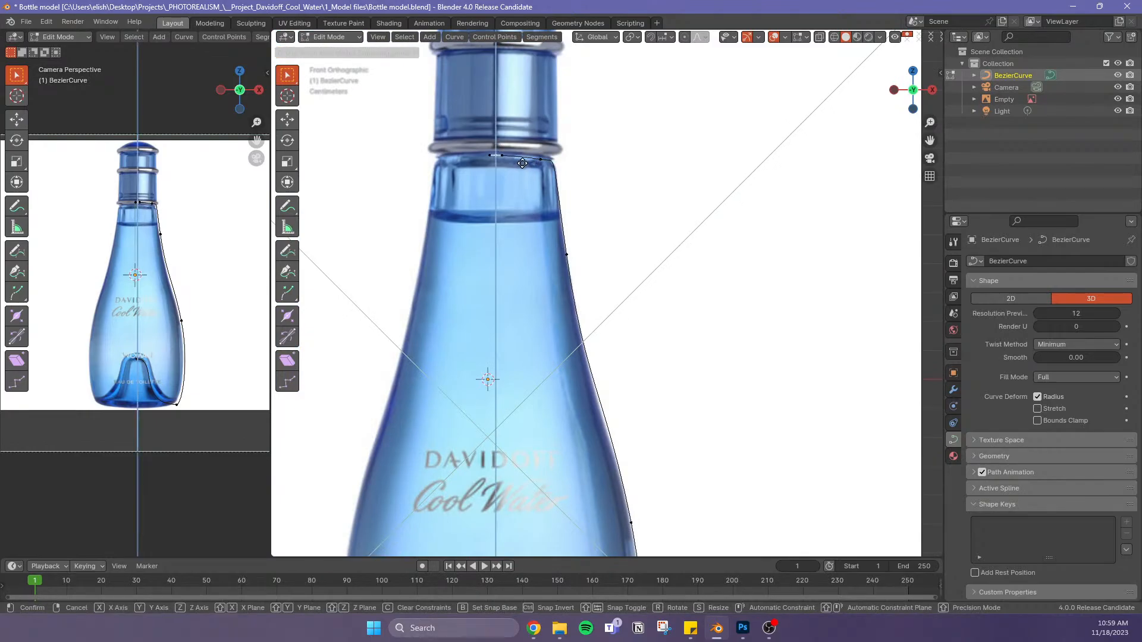
{"action": "left_click", "coordinate": [531, 163]}
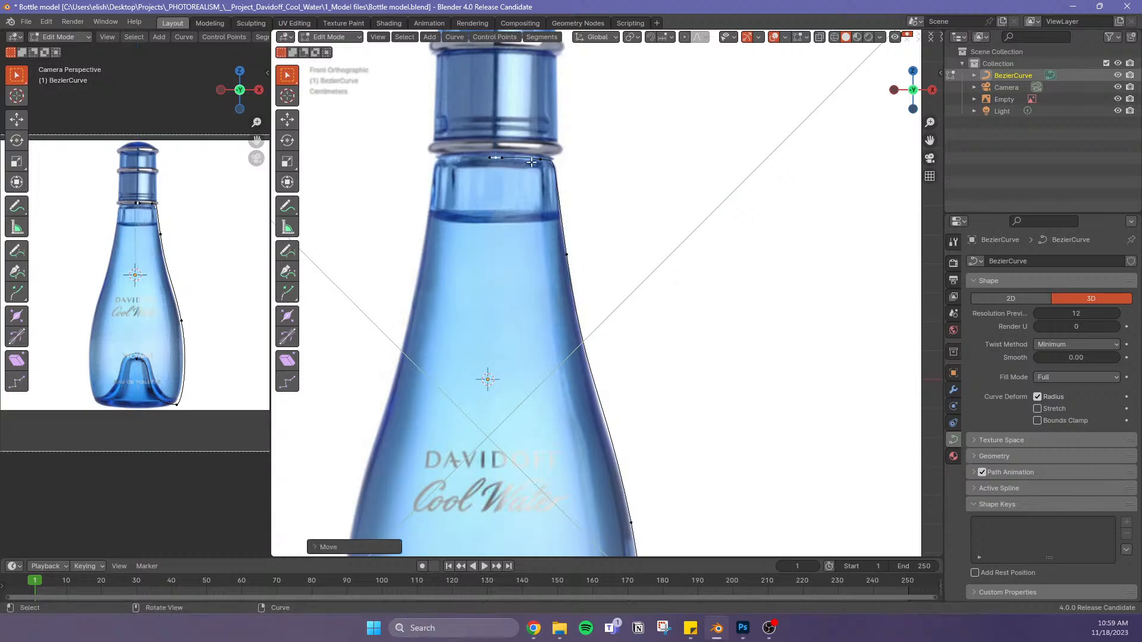
{"action": "key", "text": "s"}
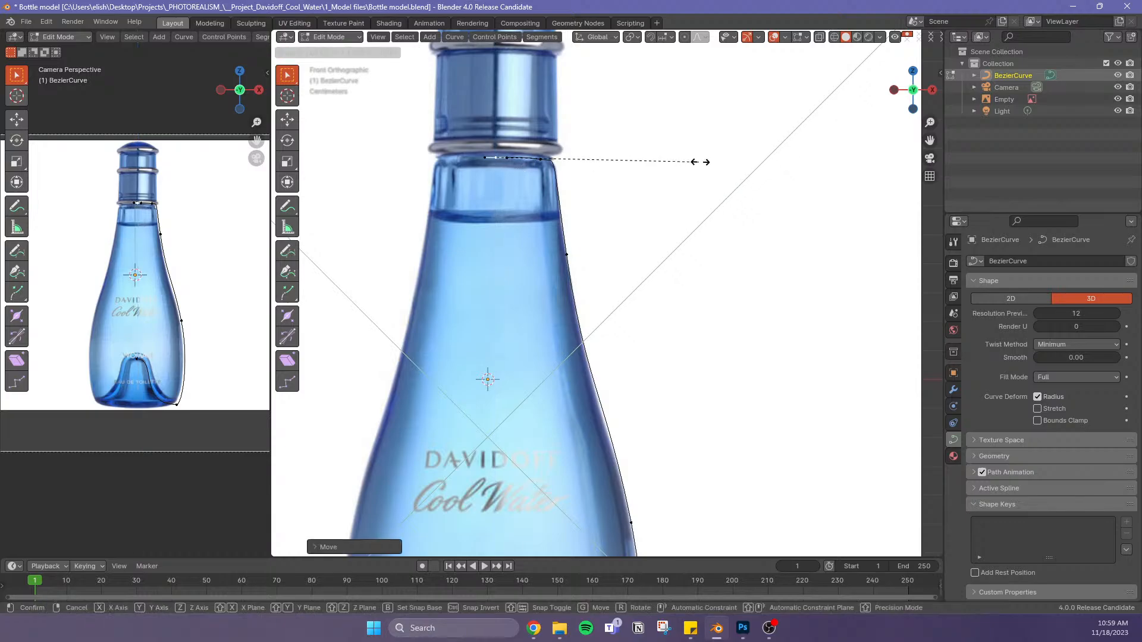
{"action": "left_click", "coordinate": [720, 162]}
Level the shoulder point's handles by rotating them and scaling to 0 along Z, and raise the point slightly along the Z axis
{"action": "scroll", "coordinate": [599, 168], "scroll_direction": "up", "scroll_amount": 3}
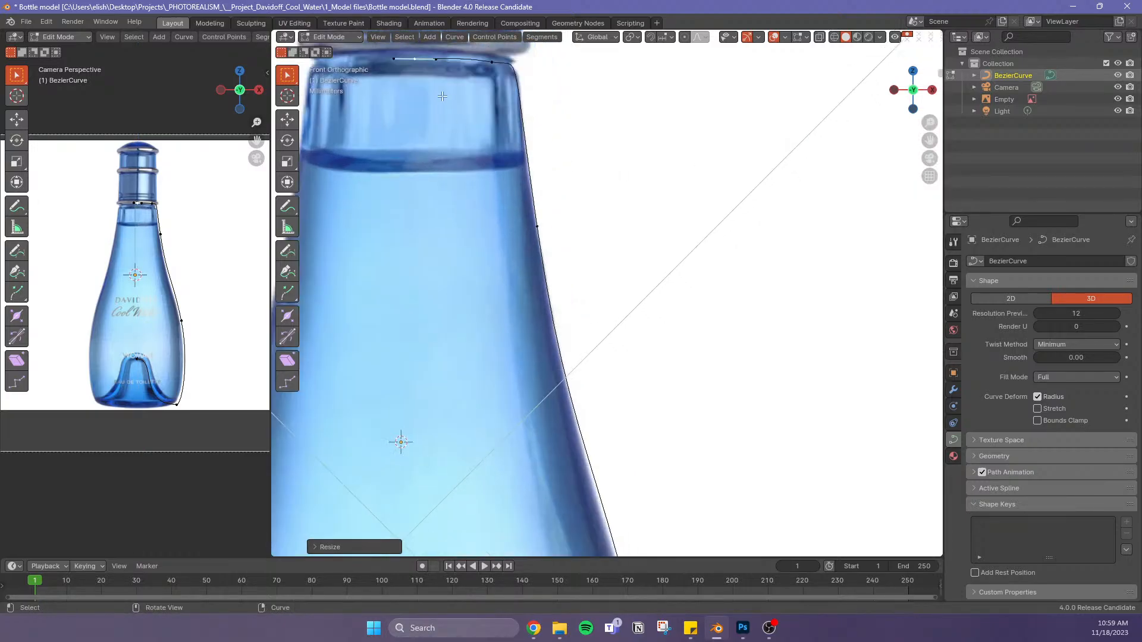
{"action": "middle_click_drag", "start_coordinate": [485, 119], "coordinate": [559, 275], "text": "shift"}
{"action": "scroll", "coordinate": [559, 276], "scroll_direction": "up", "scroll_amount": 3}
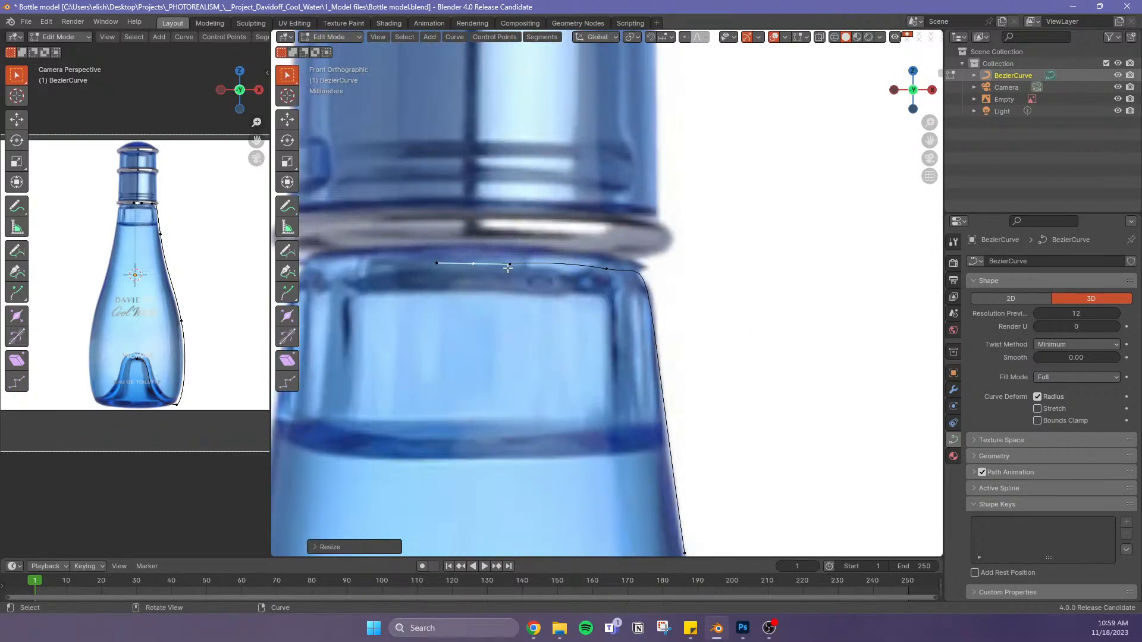
{"action": "left_click", "coordinate": [464, 253]}
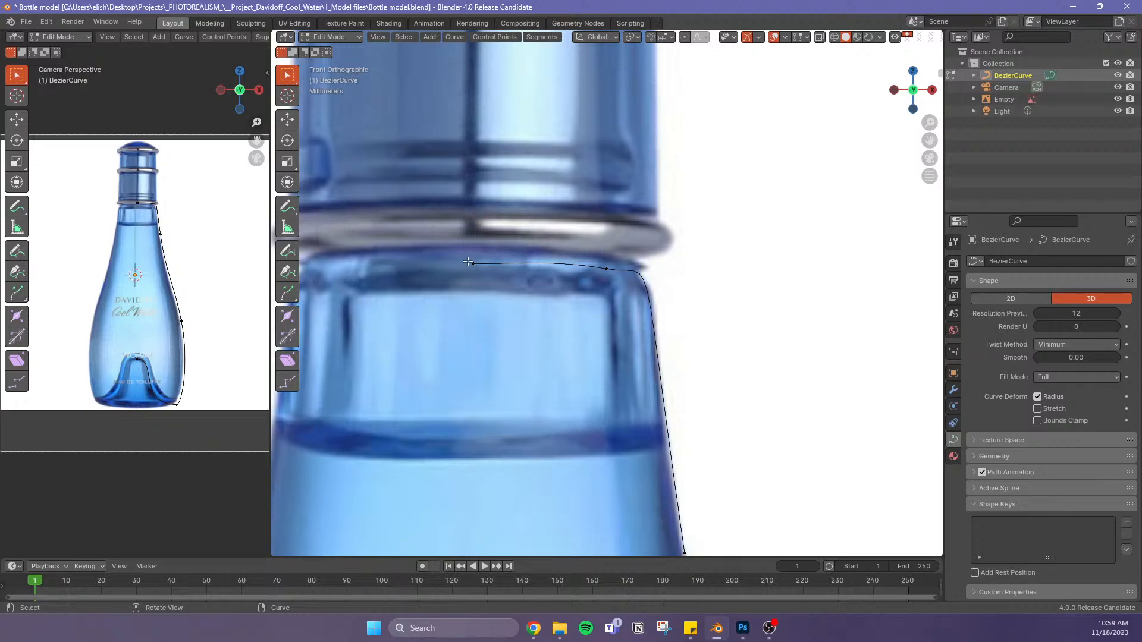
{"action": "left_click", "coordinate": [470, 263]}
{"action": "left_click", "coordinate": [607, 270]}
{"action": "key", "text": "r"}
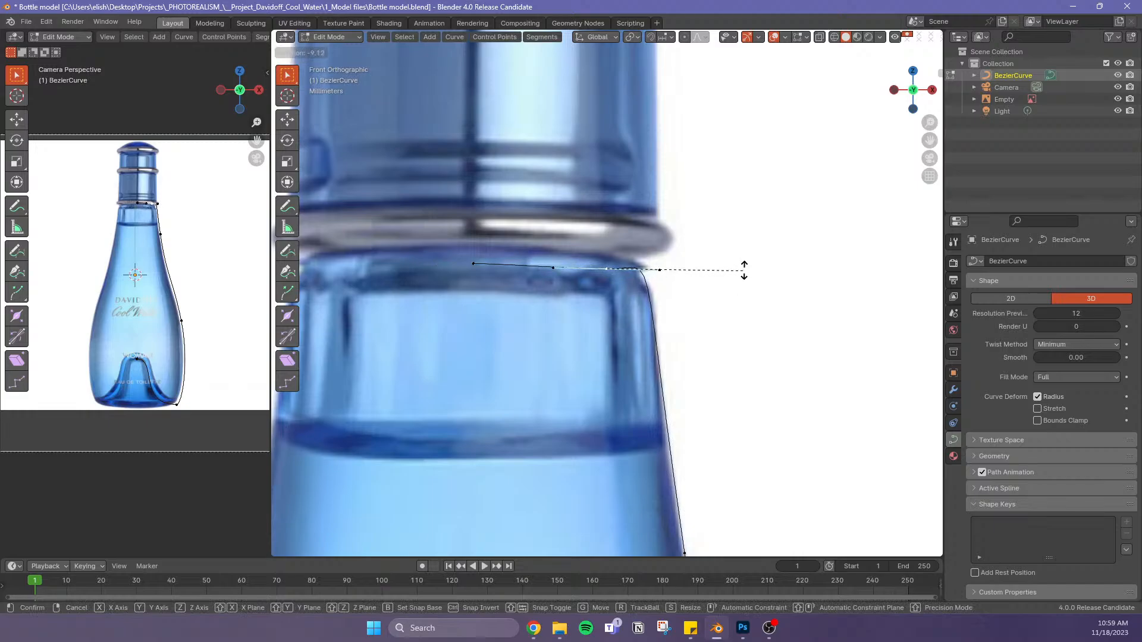
{"action": "left_click", "coordinate": [746, 270]}
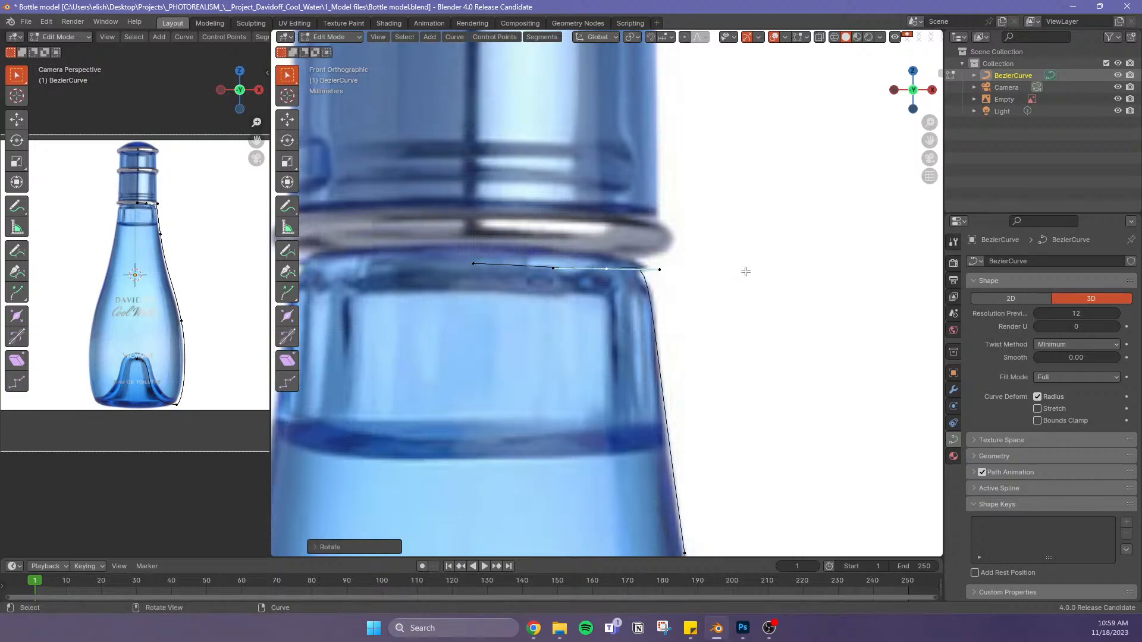
{"action": "key", "text": "s"}
{"action": "key", "text": "z"}
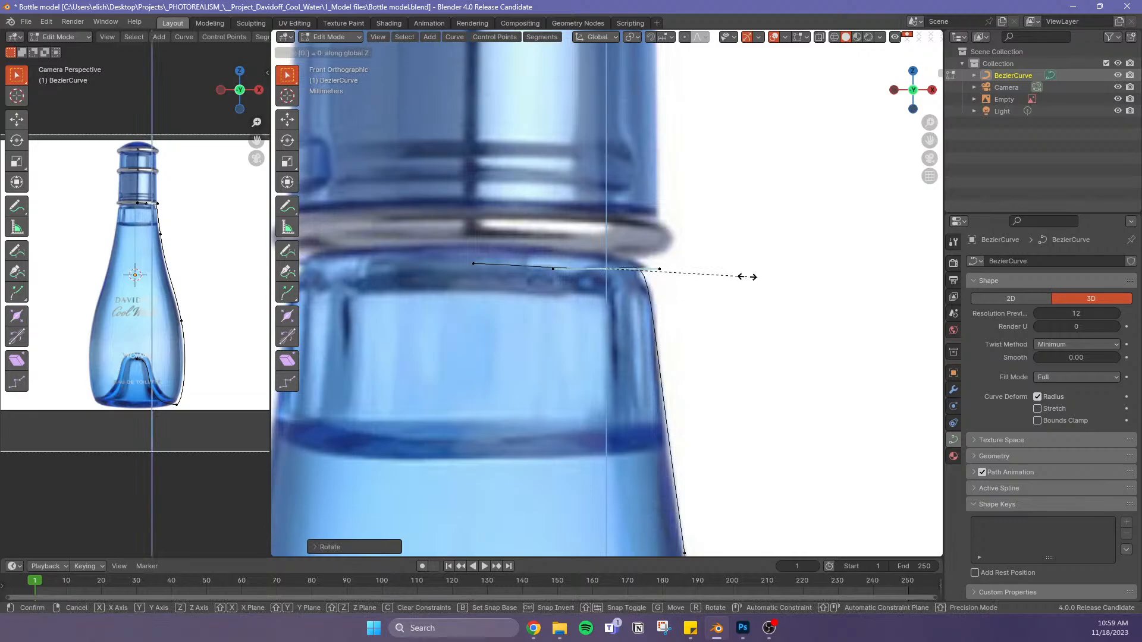
{"action": "left_click", "coordinate": [746, 276]}
{"action": "key", "text": "g"}
{"action": "key", "text": "z"}
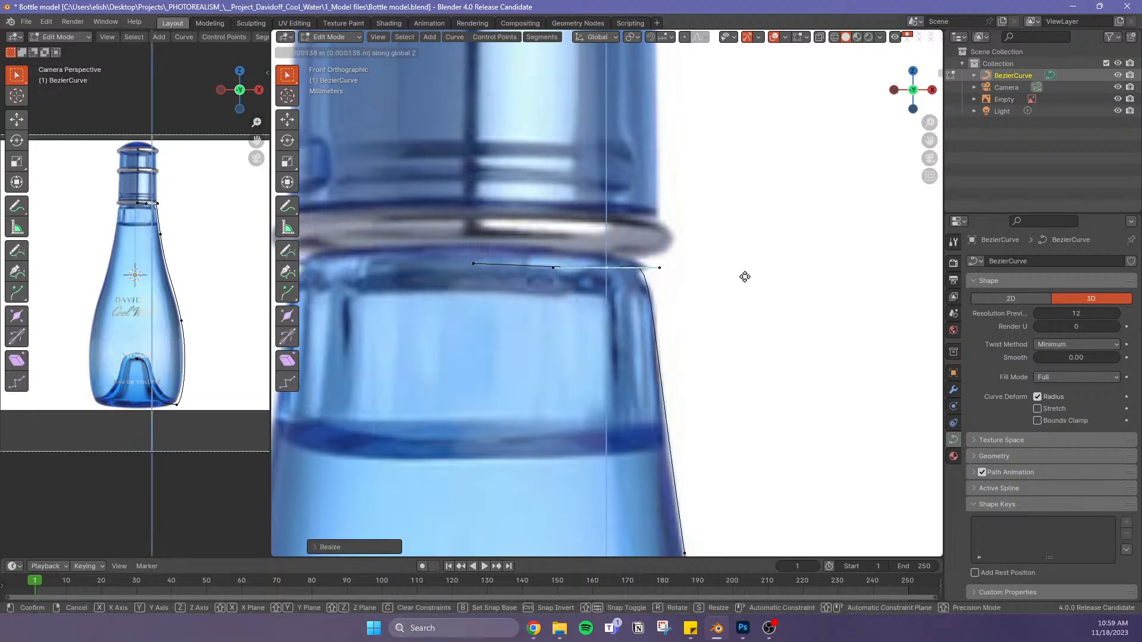
{"action": "left_click", "coordinate": [748, 278]}
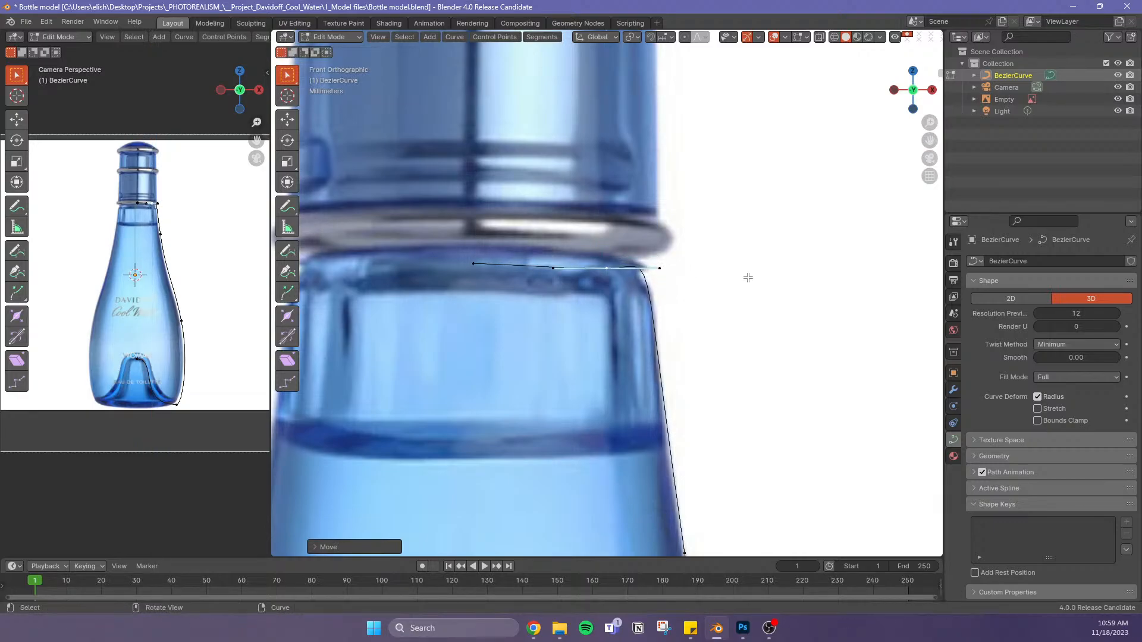
Lower the centre-line point along Z to the shoulder point's level and flatten both points together with a Z scale of 0
{"action": "left_click", "coordinate": [474, 264]}
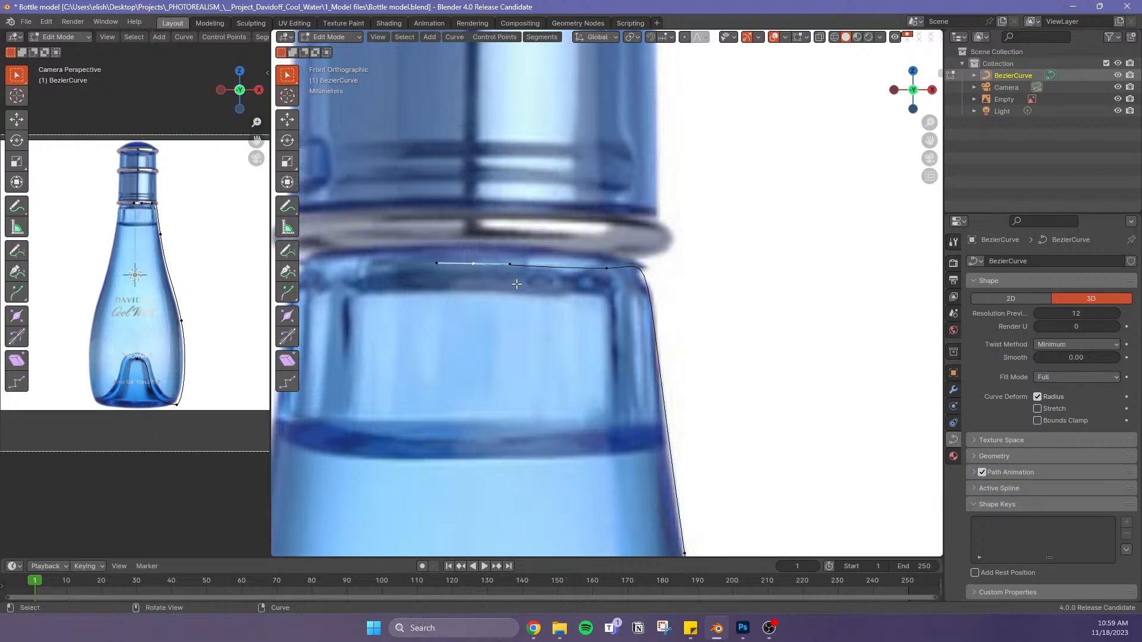
{"action": "key", "text": "g"}
{"action": "key", "text": "z"}
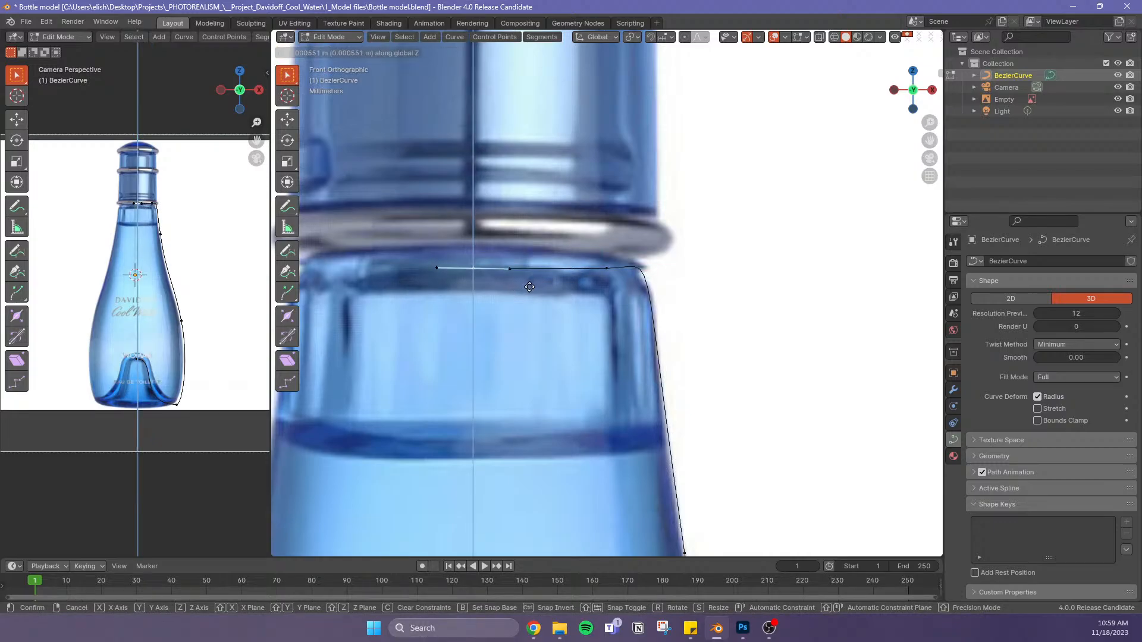
{"action": "left_click", "coordinate": [530, 287]}
{"action": "left_click_drag", "start_coordinate": [688, 243], "coordinate": [380, 328]}
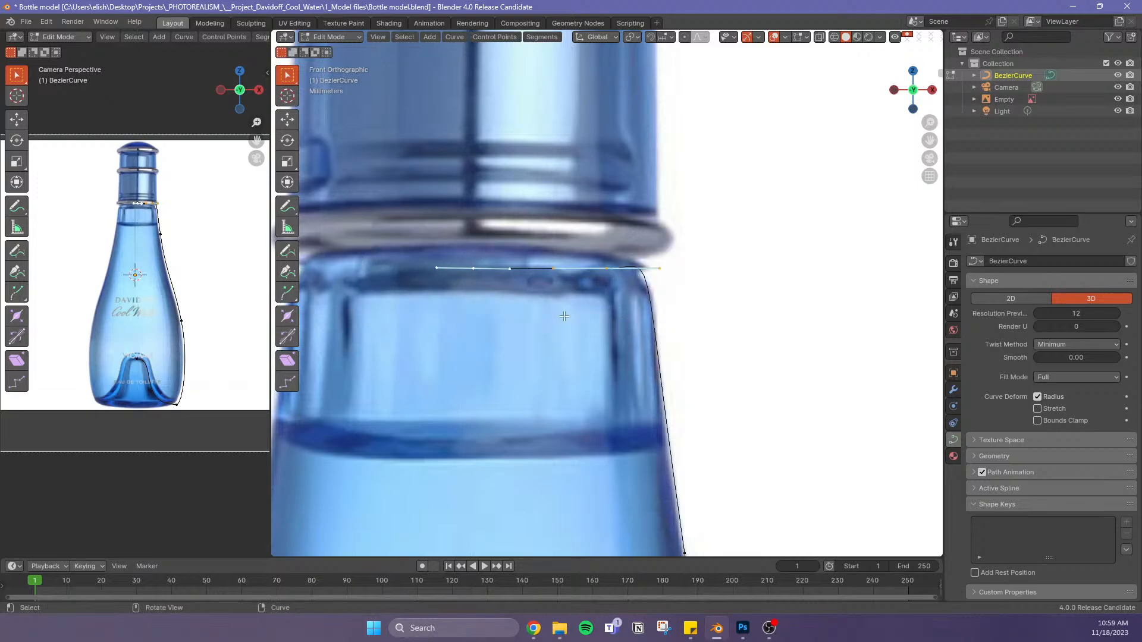
{"action": "key", "text": "s"}
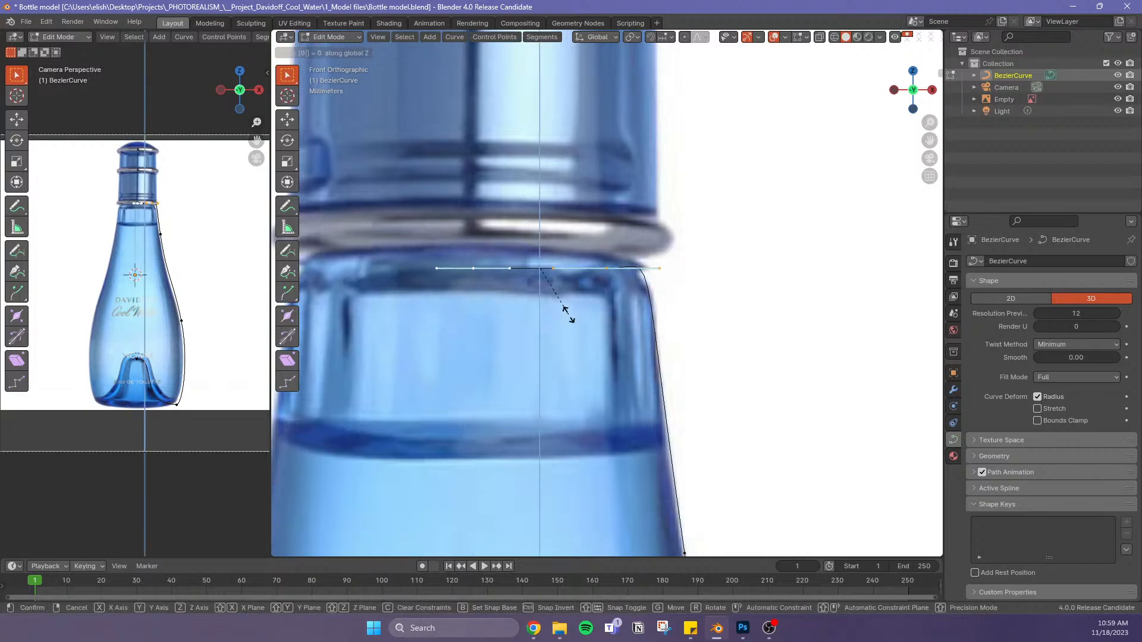
{"action": "left_click", "coordinate": [566, 314]}
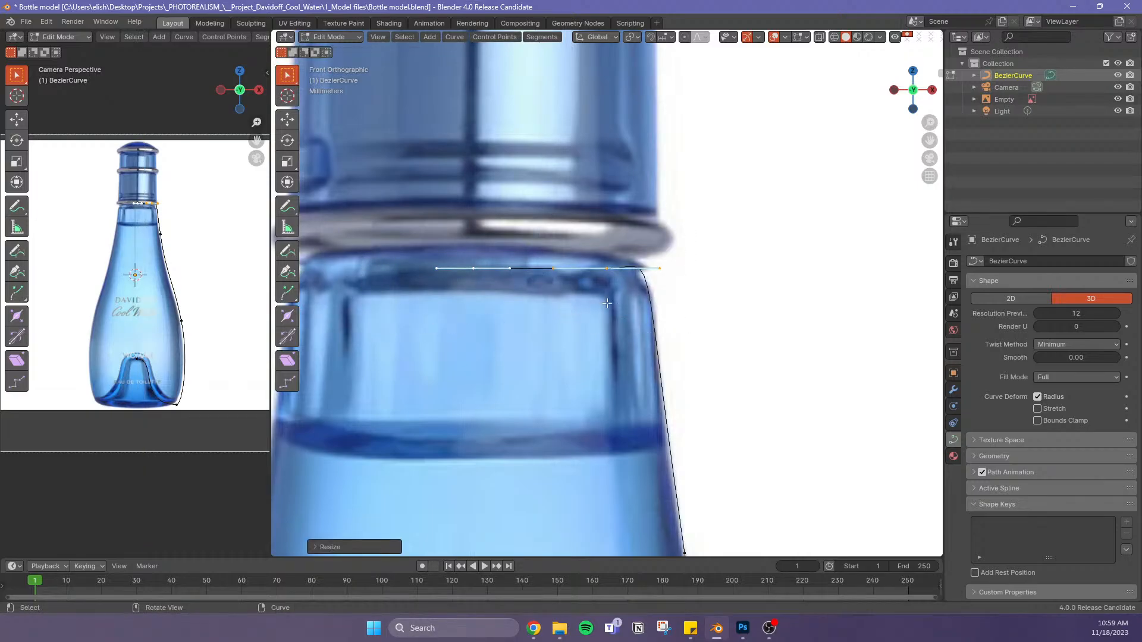
Move the shoulder point's outer handle along the X axis so the rounded corner reaches farther out to the glass edge
{"action": "left_click", "coordinate": [658, 271]}
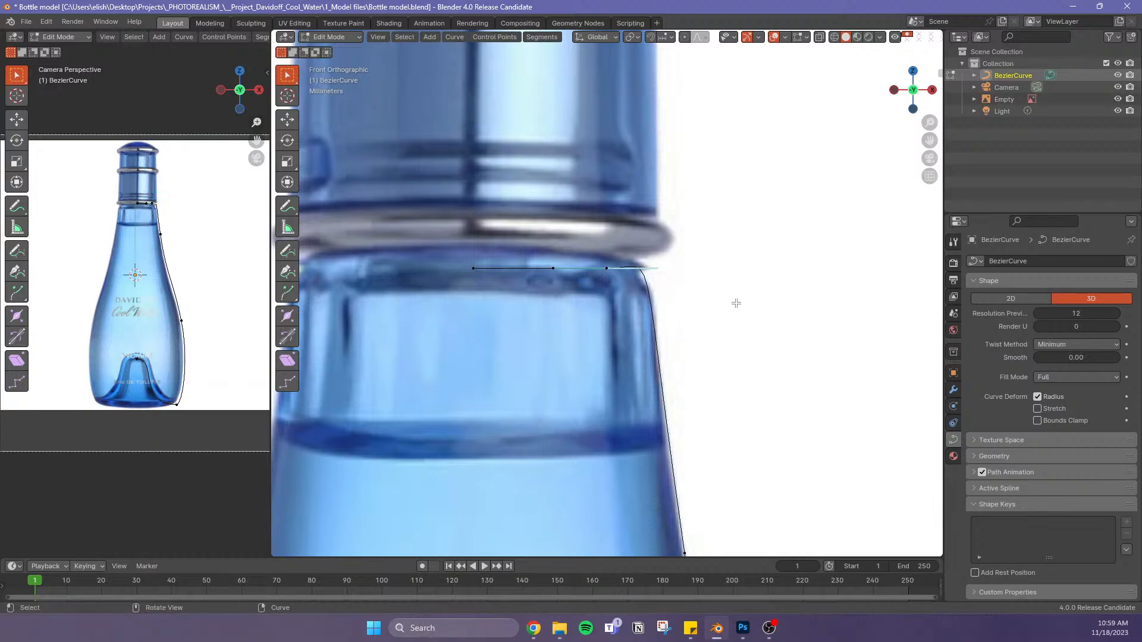
{"action": "key", "text": "g"}
{"action": "key", "text": "x"}
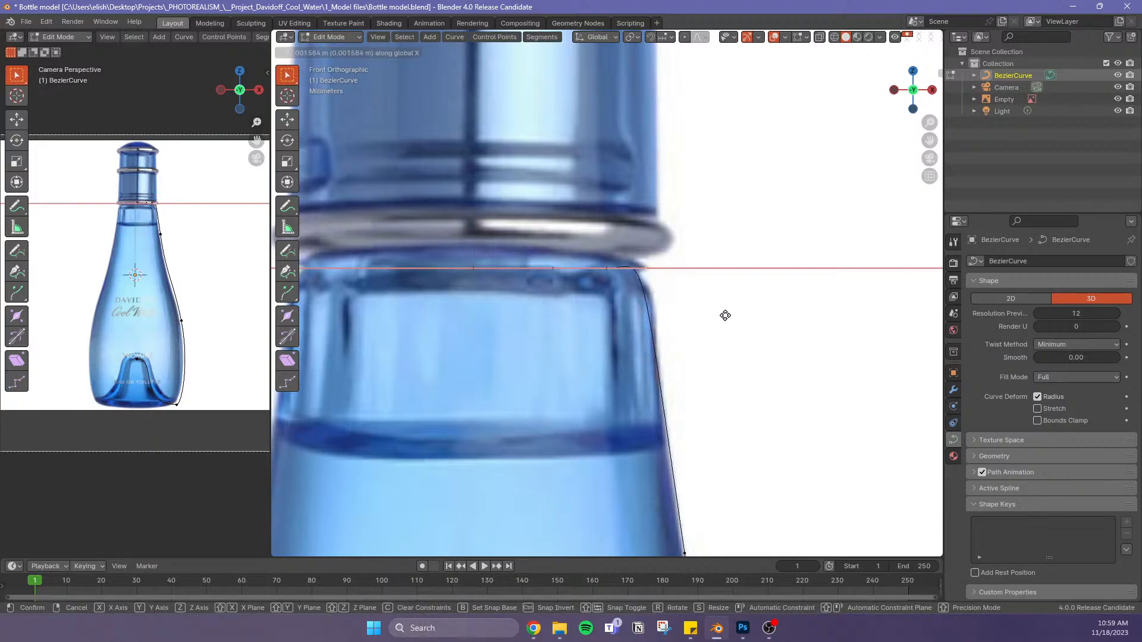
{"action": "left_click", "coordinate": [752, 324]}
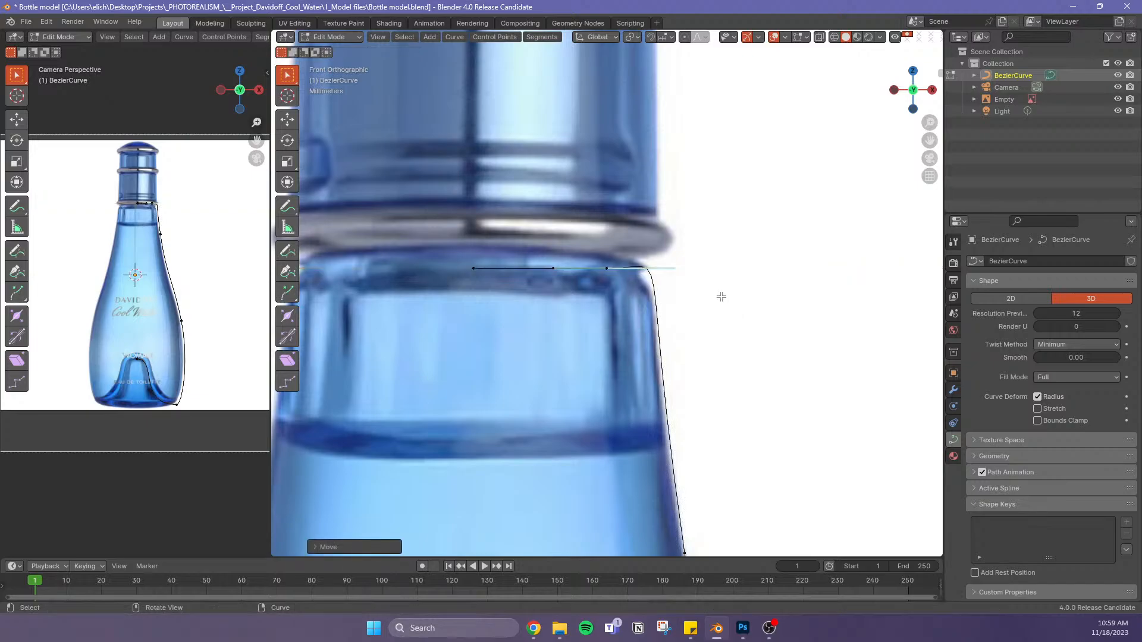
{"action": "key", "text": "g"}
{"action": "key", "text": "z"}
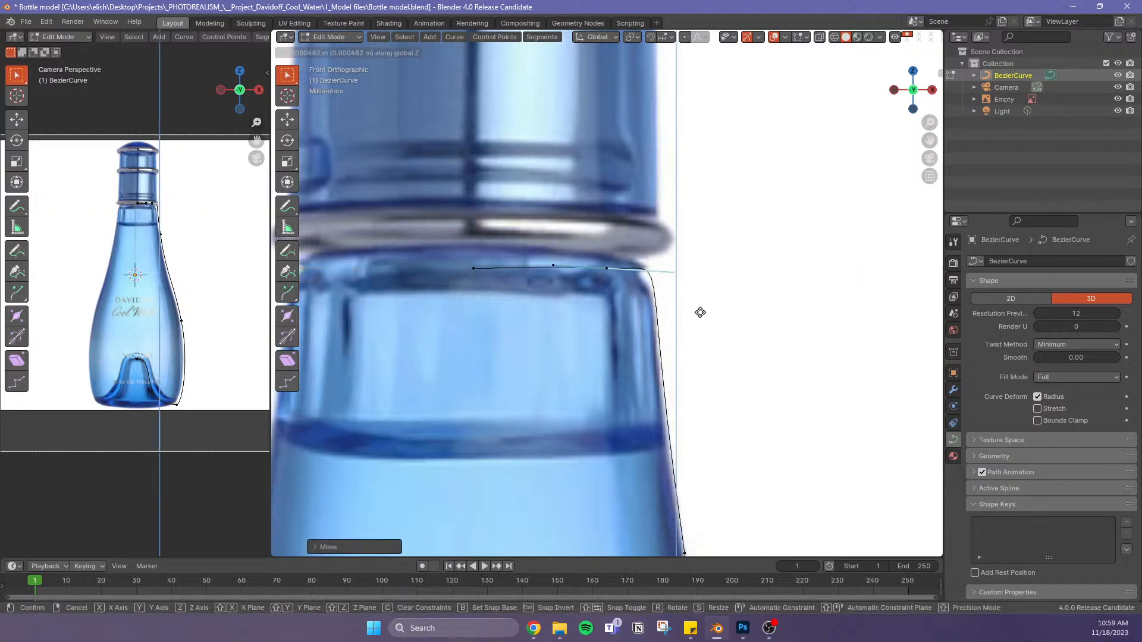
{"action": "left_click", "coordinate": [705, 311]}
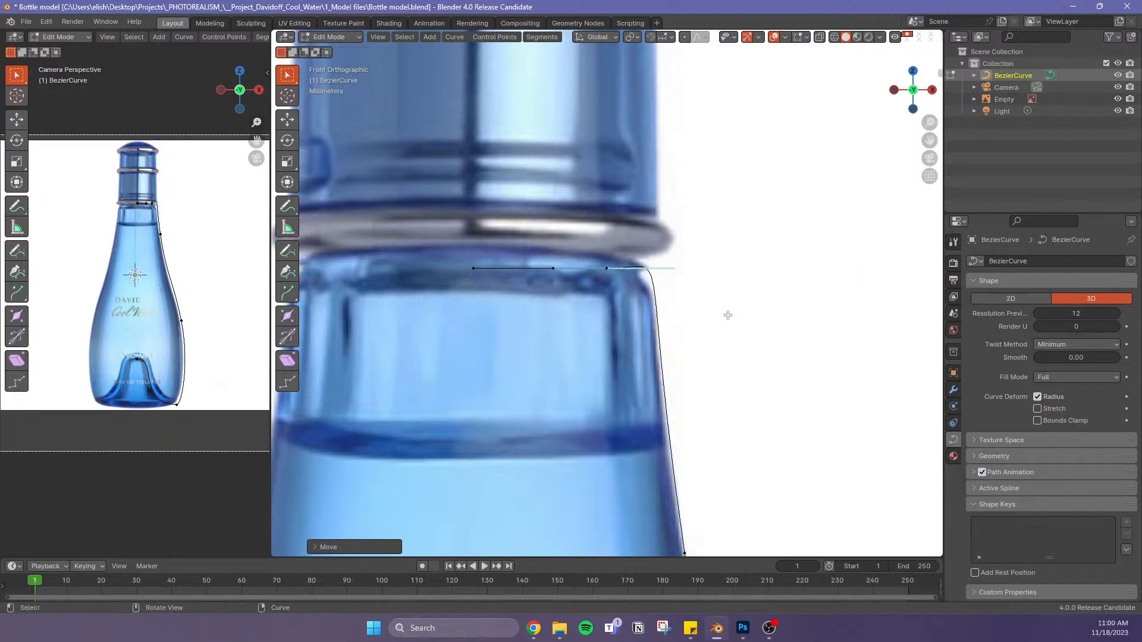
Lower the neck control point's upper handle along the Z axis to just below the glass's shoulder corner
{"action": "scroll", "coordinate": [722, 324], "scroll_direction": "up", "scroll_amount": 2}
{"action": "scroll", "coordinate": [712, 334], "scroll_direction": "down", "scroll_amount": 4}
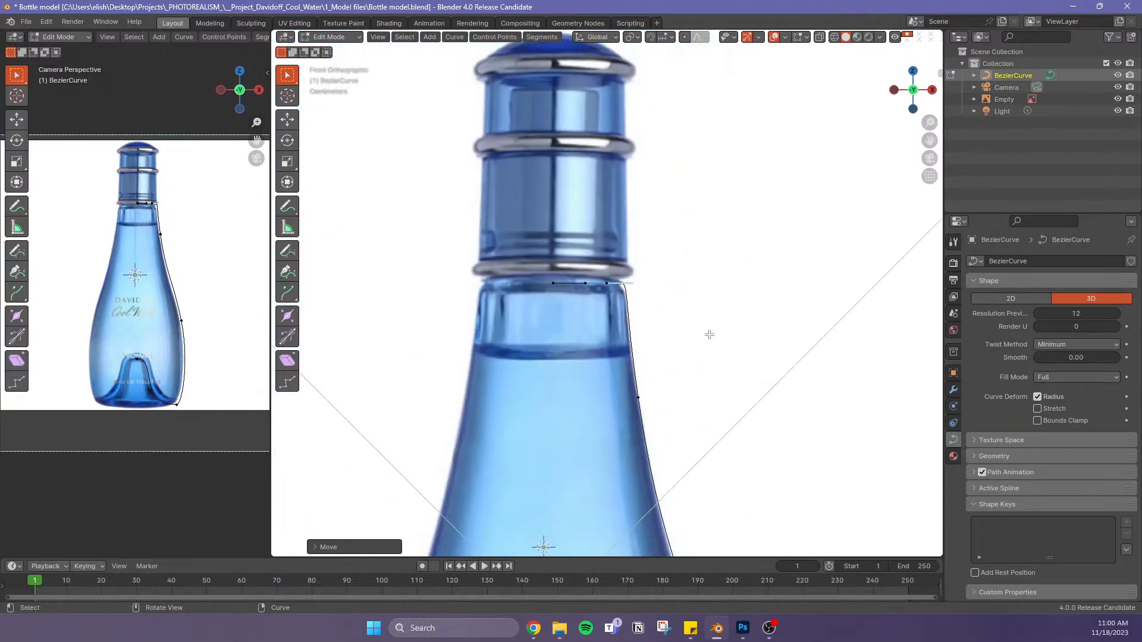
{"action": "right_click", "coordinate": [632, 385], "text": "ctrl"}
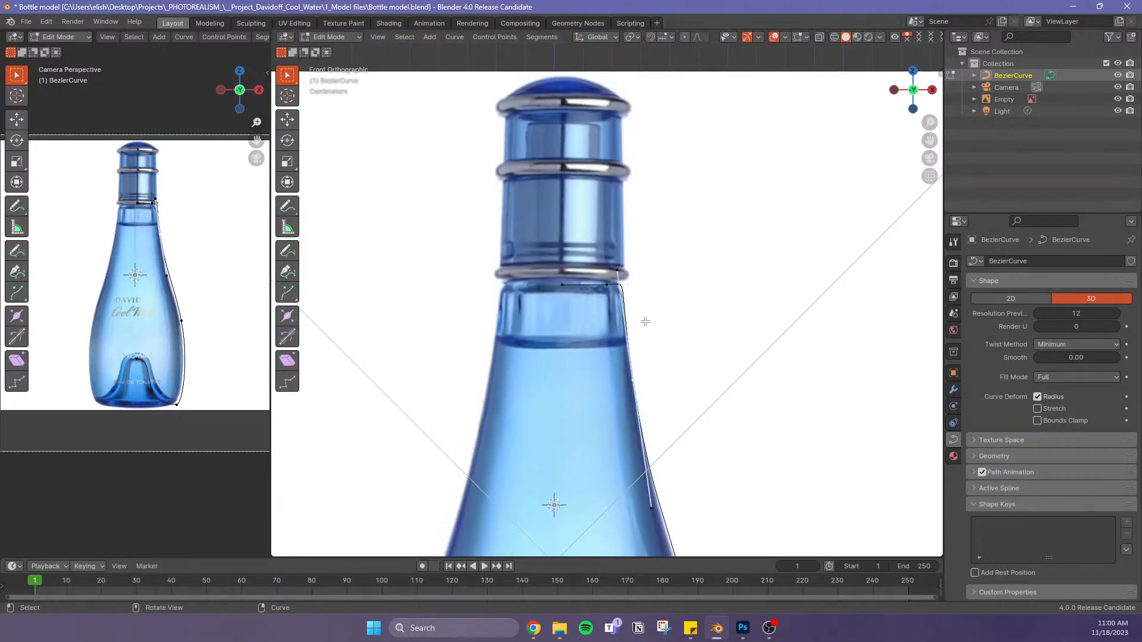
{"action": "left_click", "coordinate": [654, 259]}
{"action": "key", "text": "g"}
{"action": "key", "text": "z"}
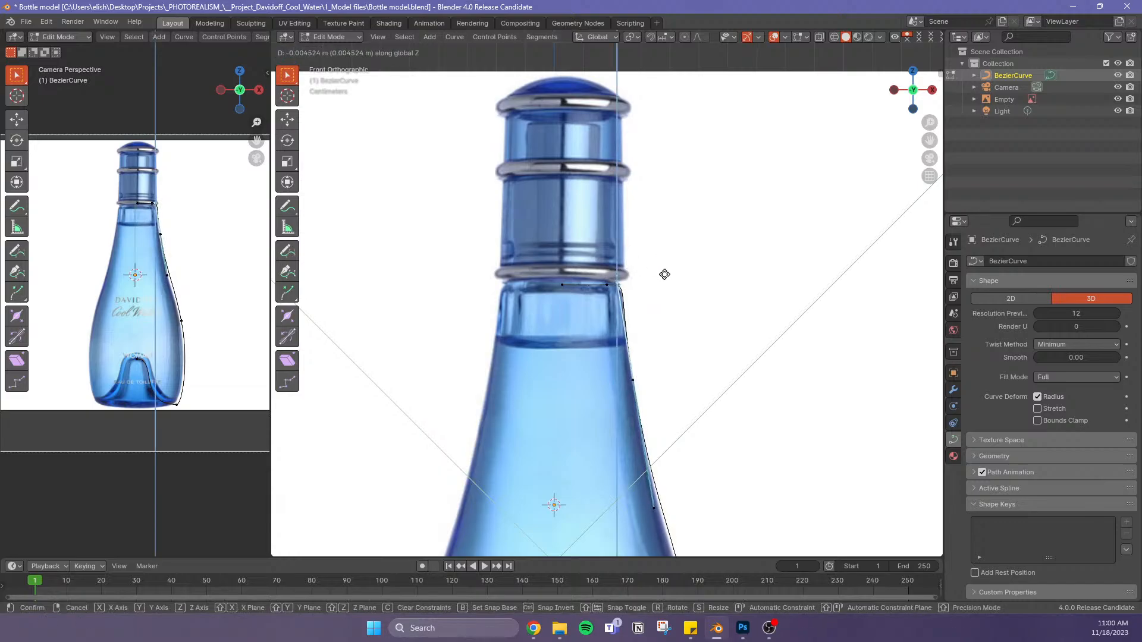
{"action": "left_click", "coordinate": [671, 283]}
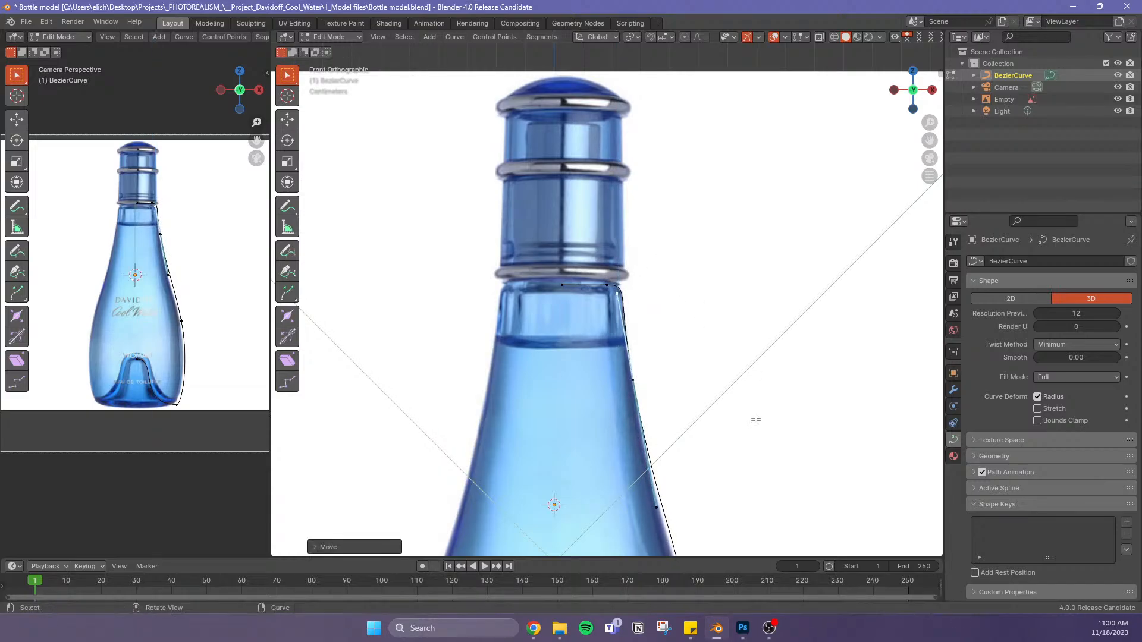
{"action": "scroll", "coordinate": [729, 427], "scroll_direction": "down", "scroll_amount": 4}
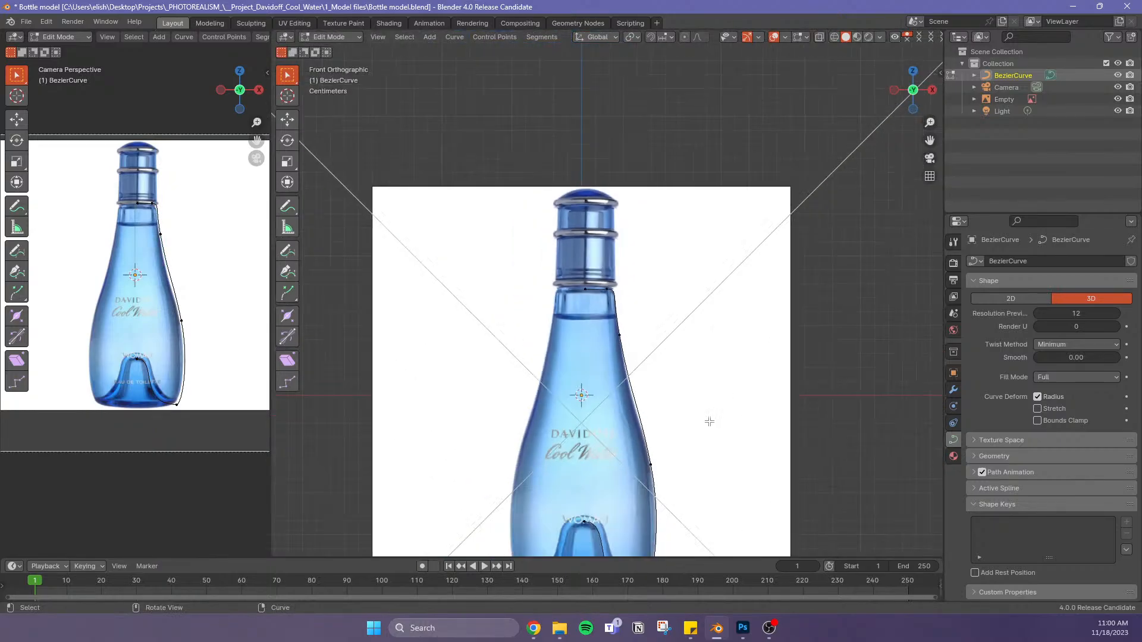
{"action": "scroll", "coordinate": [661, 449], "scroll_direction": "up", "scroll_amount": 3}
{"action": "scroll", "coordinate": [737, 423], "scroll_direction": "down", "scroll_amount": 6}
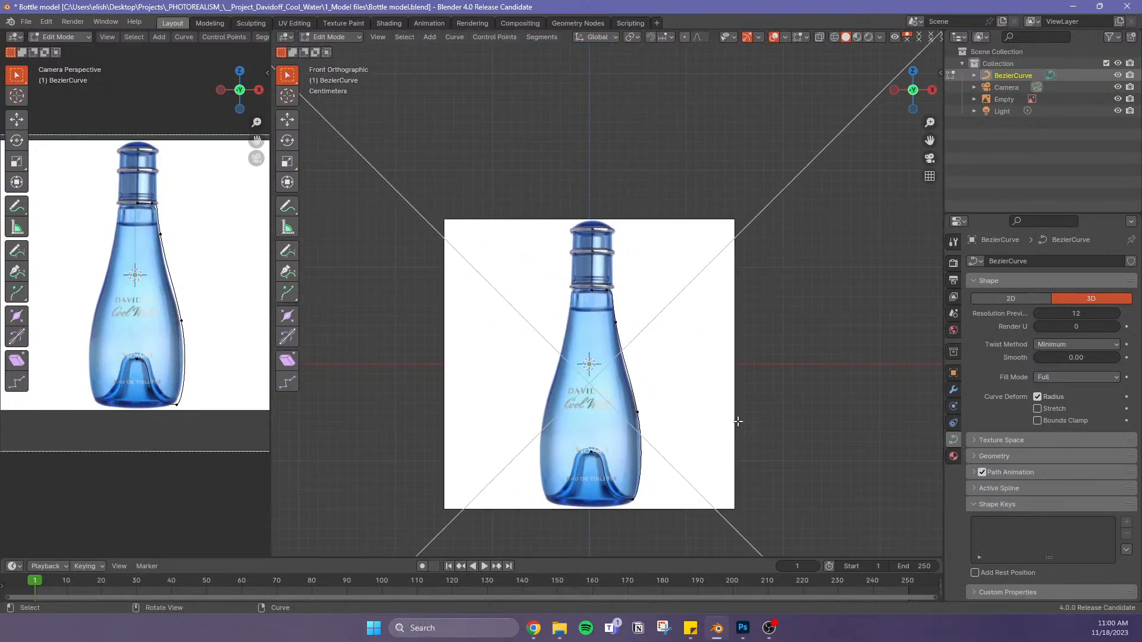
{"action": "scroll", "coordinate": [642, 500], "scroll_direction": "down", "scroll_amount": 3}
{"action": "scroll", "coordinate": [616, 424], "scroll_direction": "up", "scroll_amount": 6}
{"action": "middle_click_drag", "start_coordinate": [691, 456], "coordinate": [696, 453]}
{"action": "key", "text": "KP_1"}
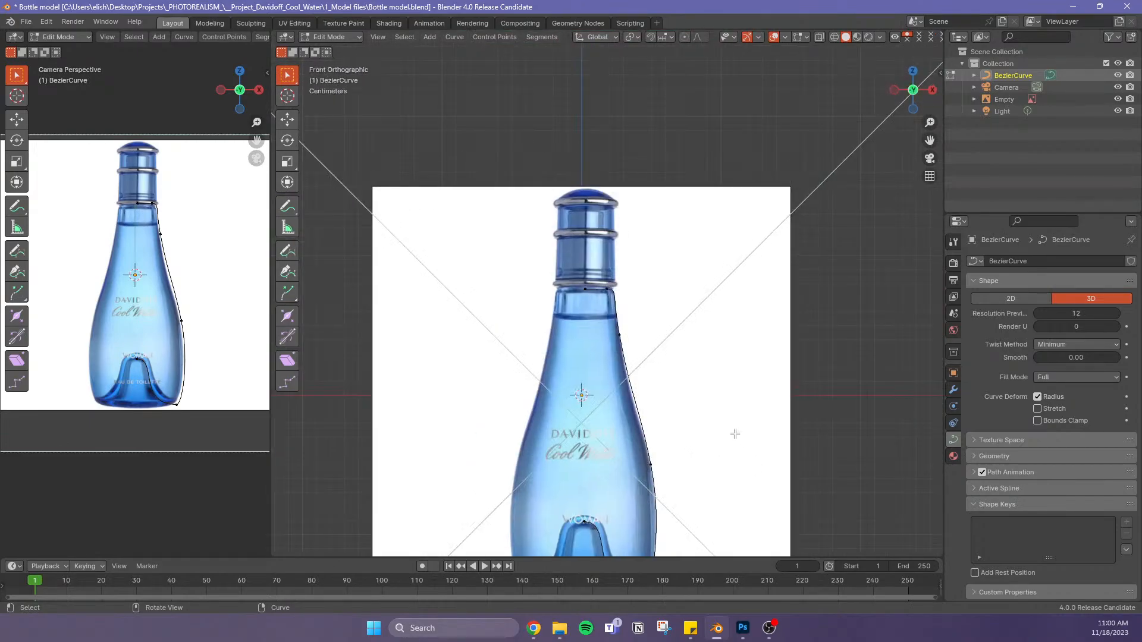
Examine the finished half profile against the bottle in the reference image, from neck top to base
{"action": "scroll", "coordinate": [719, 427], "scroll_direction": "up", "scroll_amount": 1}
{"action": "scroll", "coordinate": [718, 427], "scroll_direction": "down", "scroll_amount": 3}
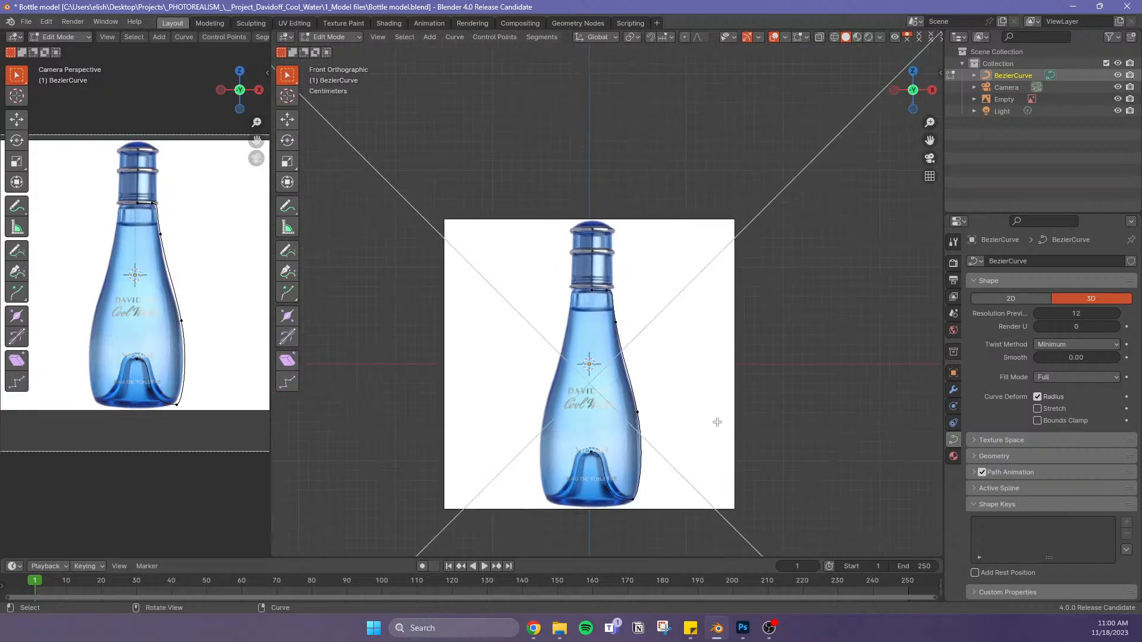
{"action": "middle_click_drag", "start_coordinate": [731, 417], "coordinate": [730, 307], "text": "shift"}
{"action": "scroll", "coordinate": [731, 307], "scroll_direction": "down", "scroll_amount": 2}
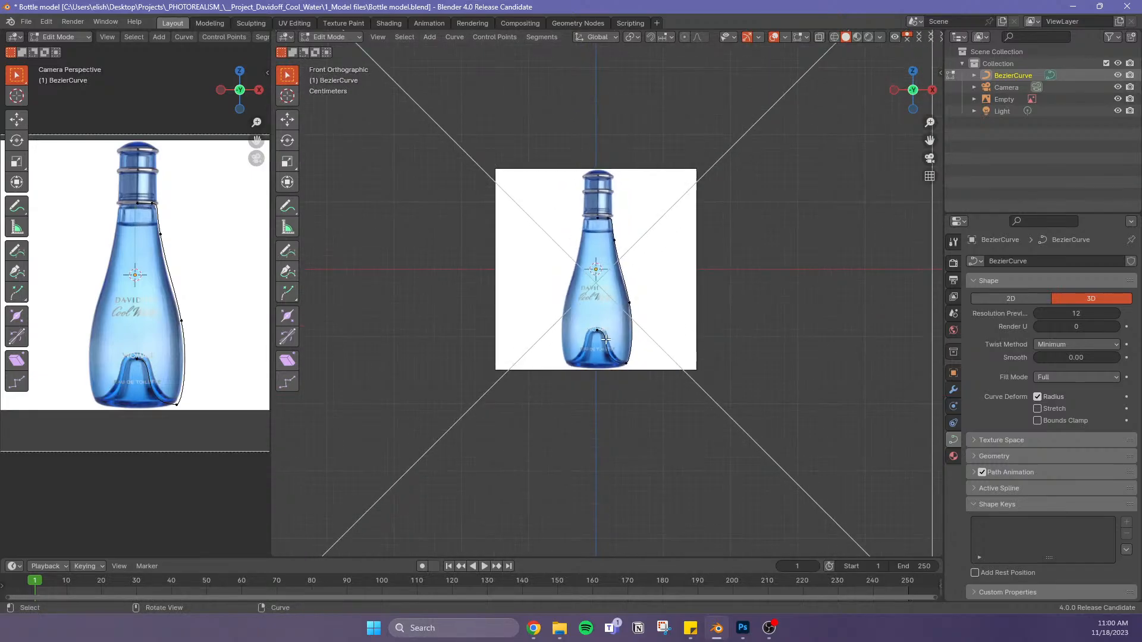
{"action": "scroll", "coordinate": [609, 280], "scroll_direction": "up", "scroll_amount": 3}
{"action": "scroll", "coordinate": [609, 280], "scroll_direction": "up", "scroll_amount": 3}
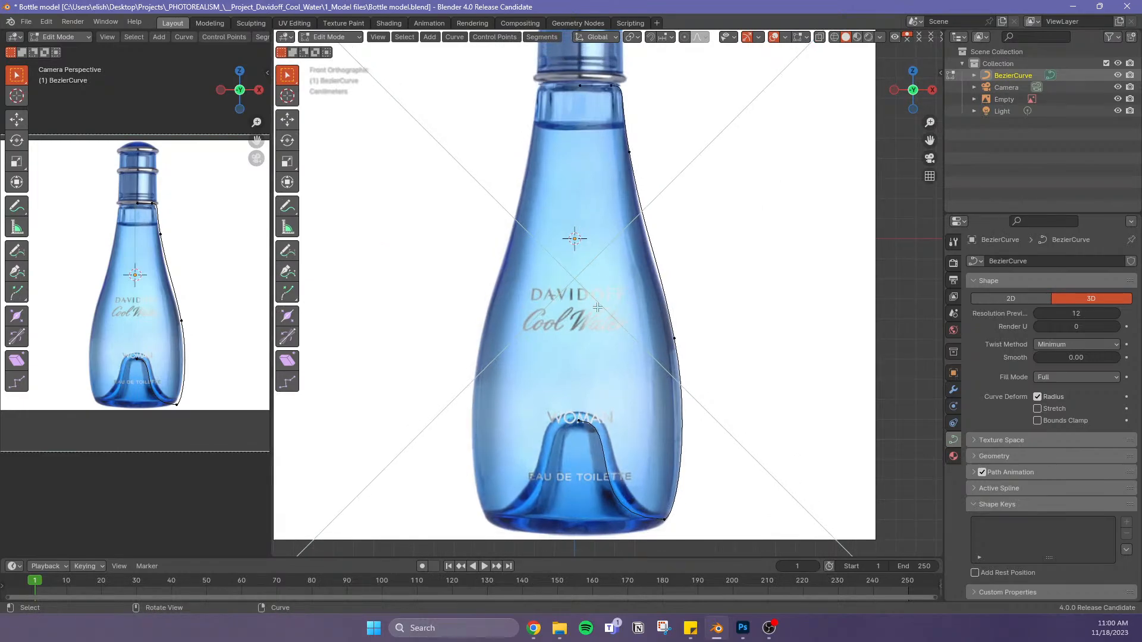
{"action": "scroll", "coordinate": [634, 275], "scroll_direction": "down", "scroll_amount": 3}
{"action": "scroll", "coordinate": [602, 273], "scroll_direction": "up", "scroll_amount": 3}
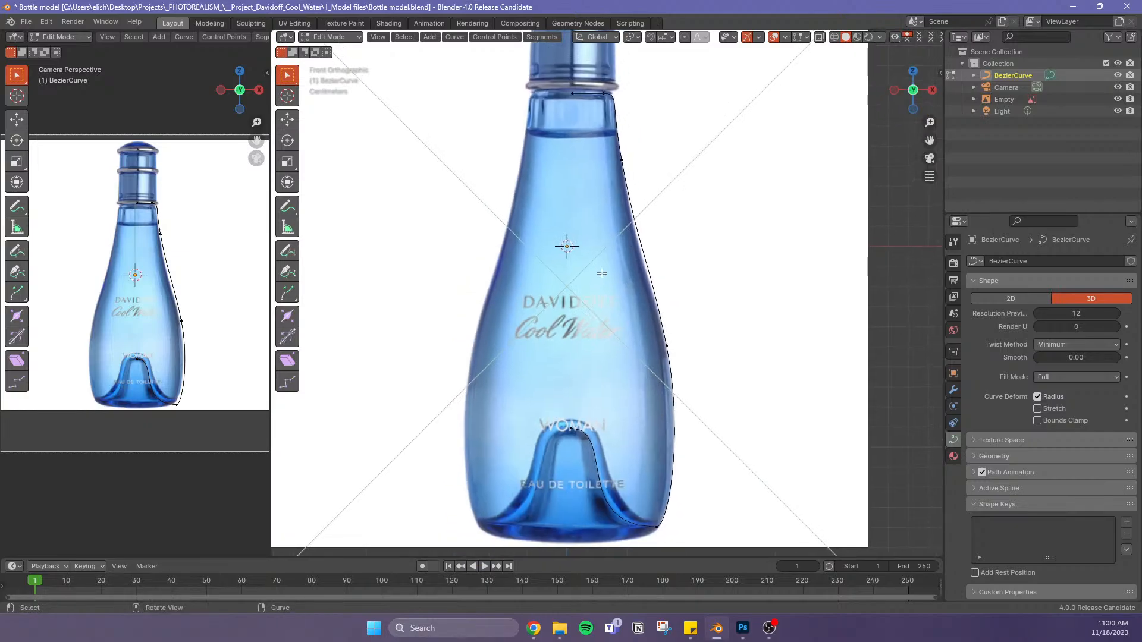
Try to join the curve's two centre-line end points, at the neck top and the base arch, with a segment
{"action": "left_click", "coordinate": [571, 94]}
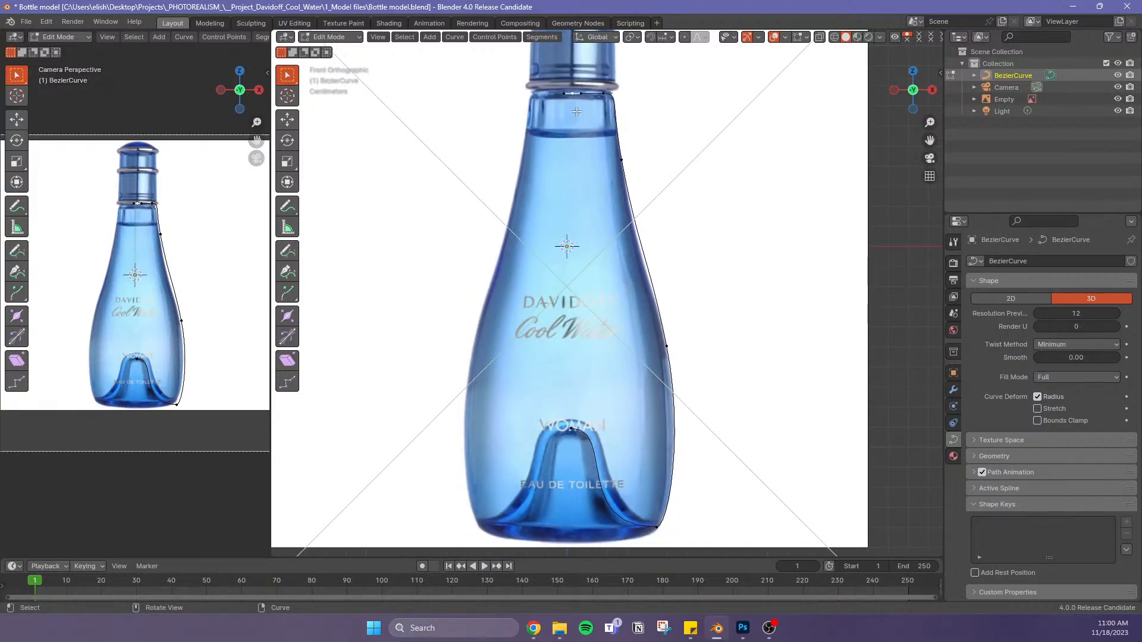
{"action": "left_click", "coordinate": [569, 428]}
{"action": "key", "text": "f"}
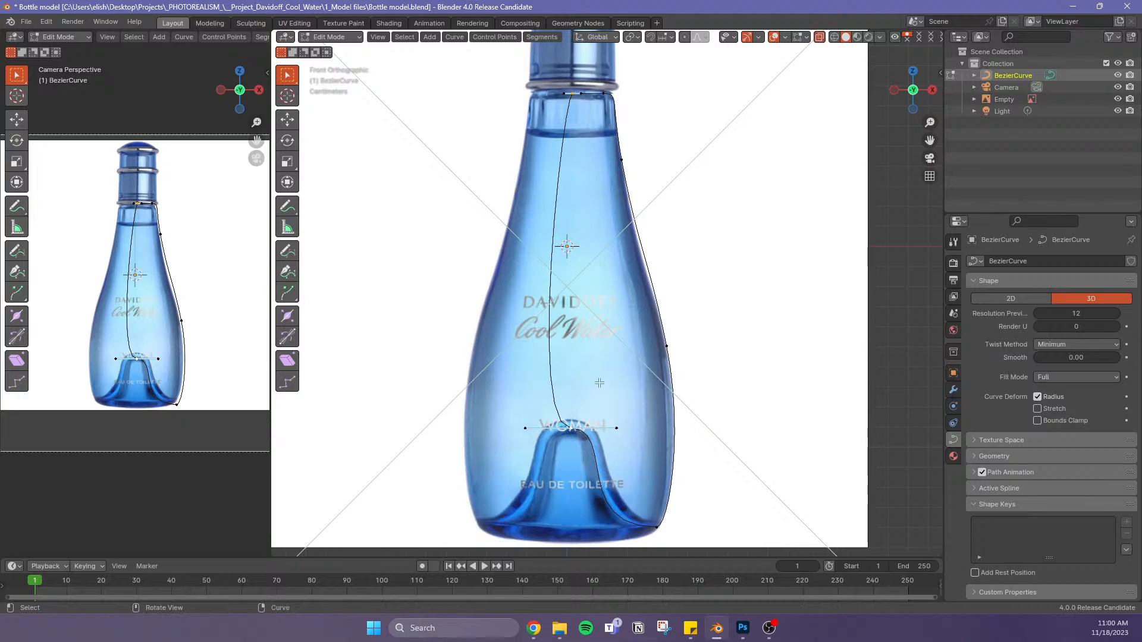
{"action": "key", "text": "ctrl+z"}
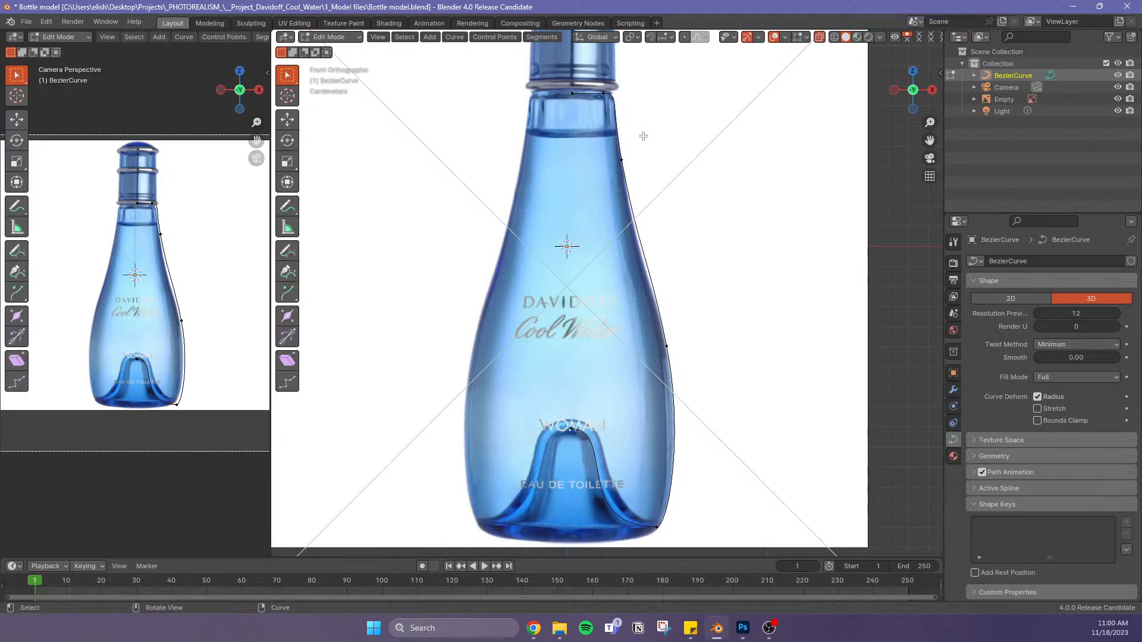
Leave curve editing and examine from the orthographic top view where the profile sits relative to the world origin
{"action": "key", "text": "Tab"}
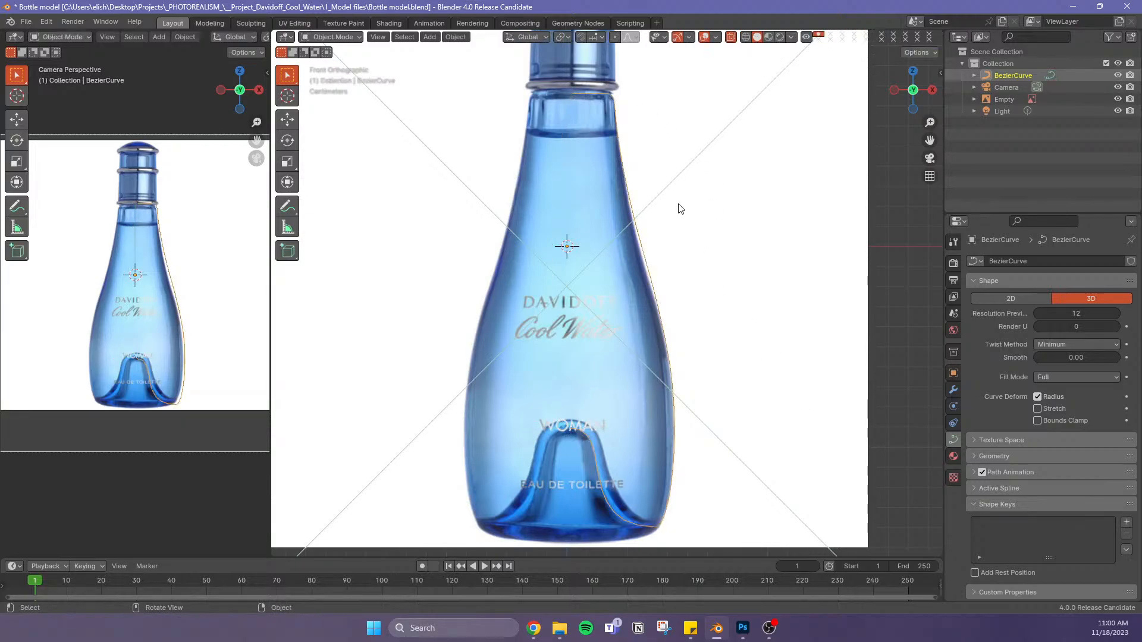
{"action": "scroll", "coordinate": [720, 232], "scroll_direction": "up", "scroll_amount": 3}
{"action": "scroll", "coordinate": [731, 231], "scroll_direction": "down", "scroll_amount": 4}
{"action": "middle_click_drag", "start_coordinate": [730, 231], "coordinate": [722, 255]}
{"action": "scroll", "coordinate": [722, 259], "scroll_direction": "down", "scroll_amount": 5}
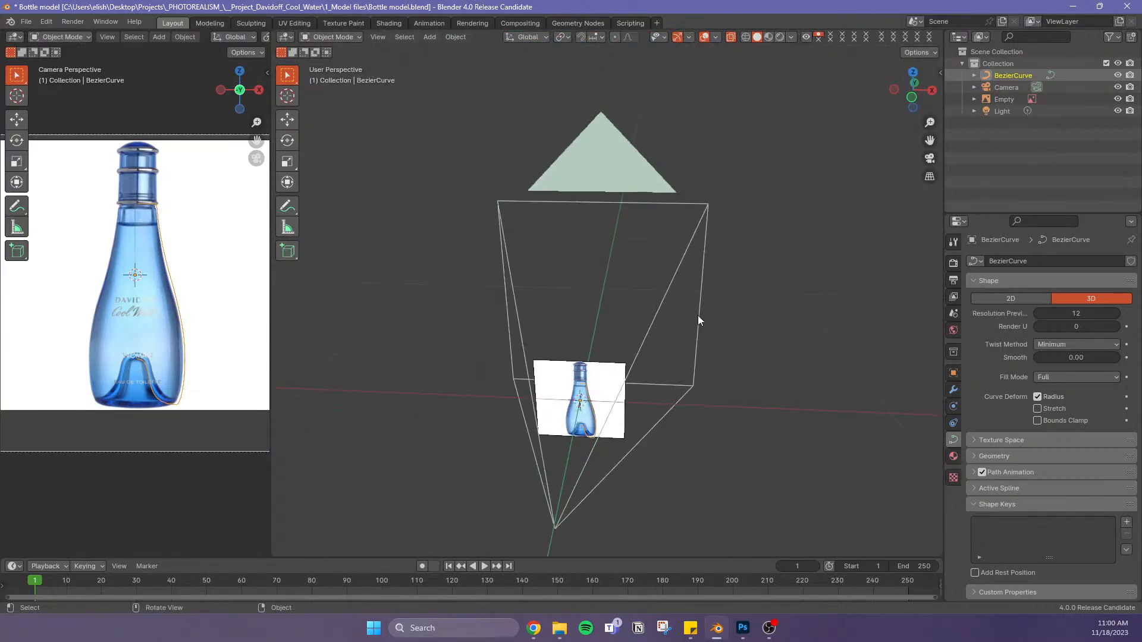
{"action": "scroll", "coordinate": [604, 466], "scroll_direction": "down", "scroll_amount": 4}
{"action": "scroll", "coordinate": [652, 445], "scroll_direction": "down", "scroll_amount": 3}
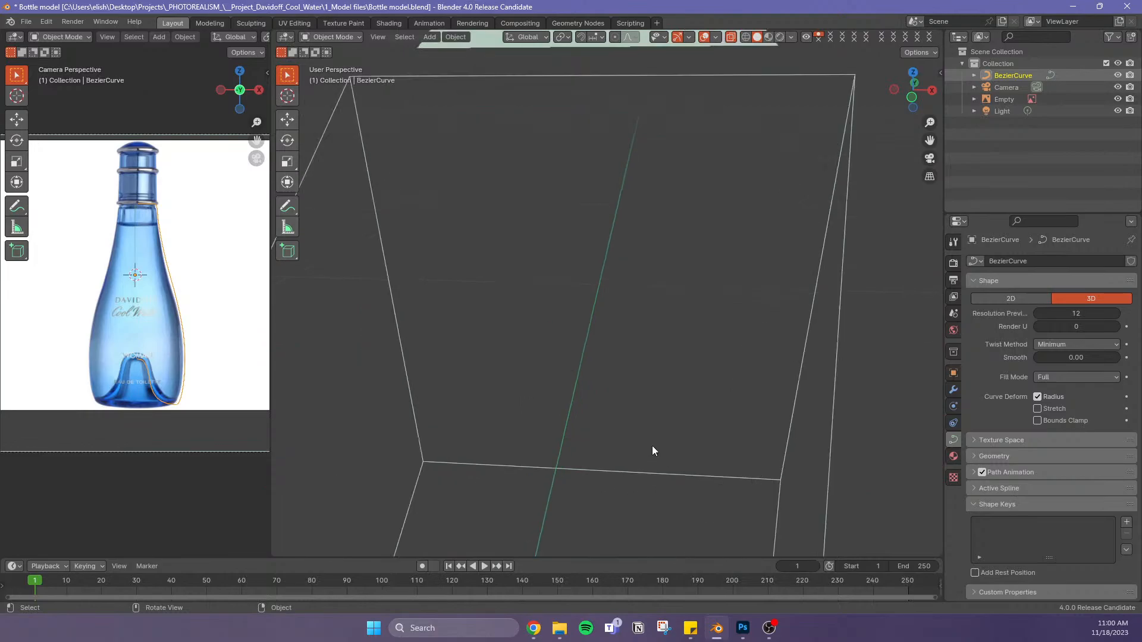
{"action": "key", "text": "KP_5"}
{"action": "key", "text": "KP_7"}
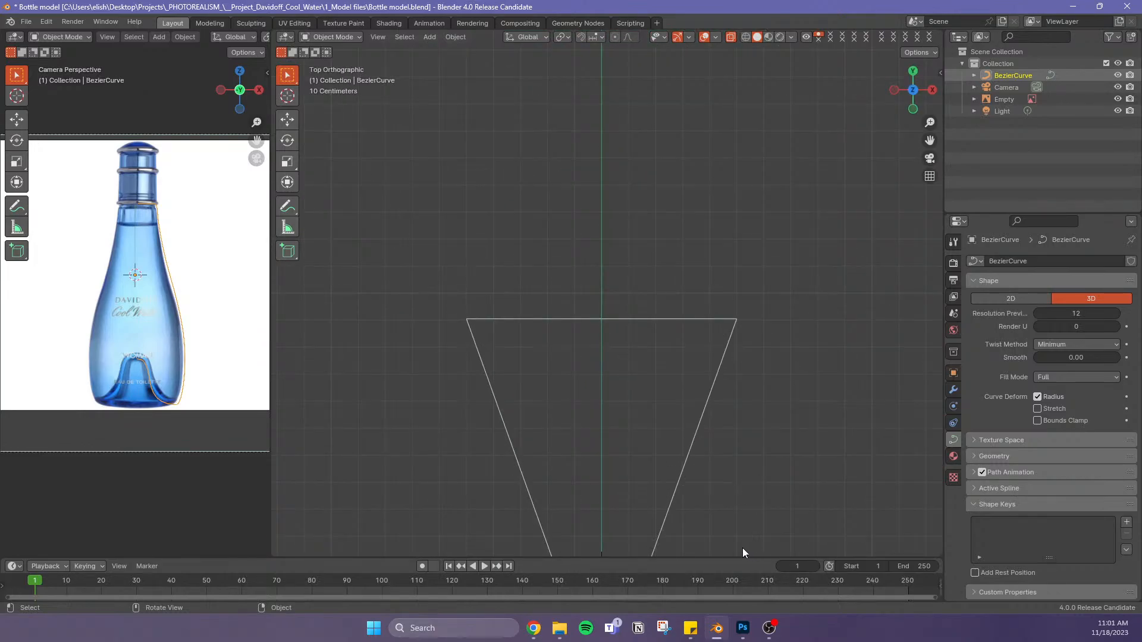
{"action": "middle_click_drag", "start_coordinate": [790, 397], "coordinate": [790, 94], "text": "shift"}
{"action": "scroll", "coordinate": [602, 263], "scroll_direction": "down", "scroll_amount": 5}
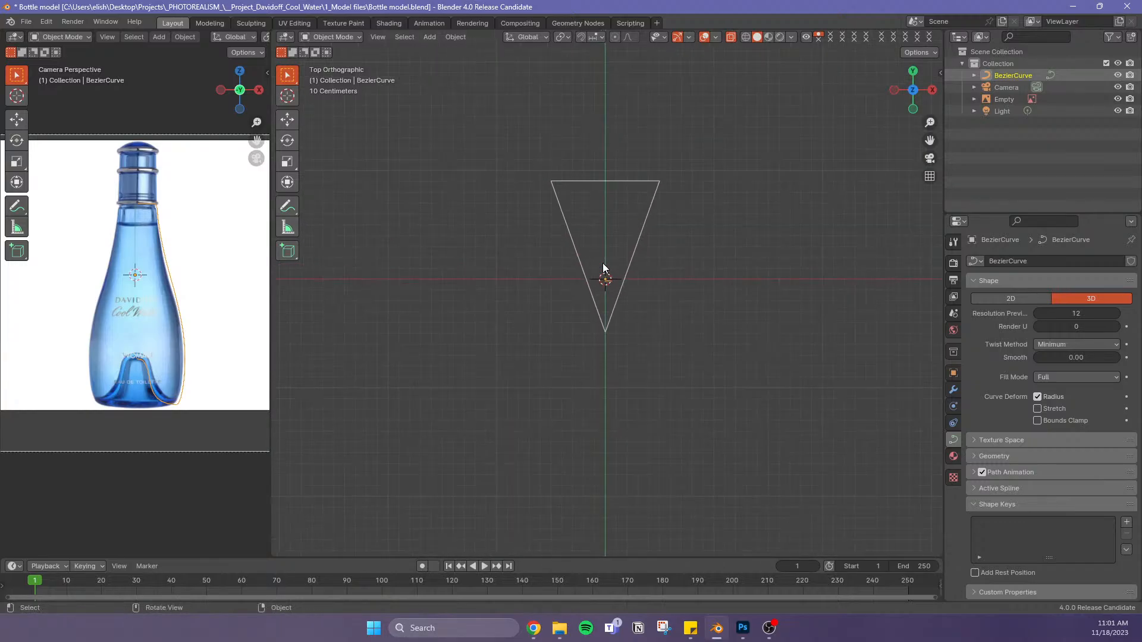
{"action": "scroll", "coordinate": [605, 265], "scroll_direction": "up", "scroll_amount": 8}
{"action": "scroll", "coordinate": [615, 272], "scroll_direction": "up", "scroll_amount": 8}
{"action": "middle_click_drag", "start_coordinate": [662, 154], "coordinate": [608, 413], "text": "shift"}
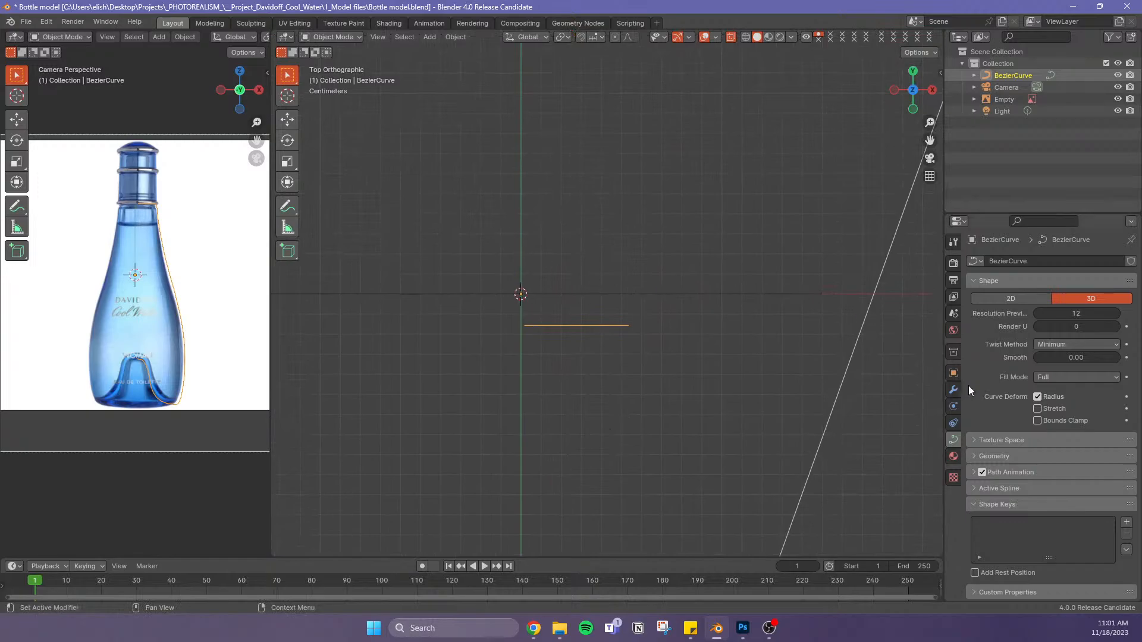
{"action": "left_click", "coordinate": [953, 390]}
{"action": "left_click", "coordinate": [1040, 261]}
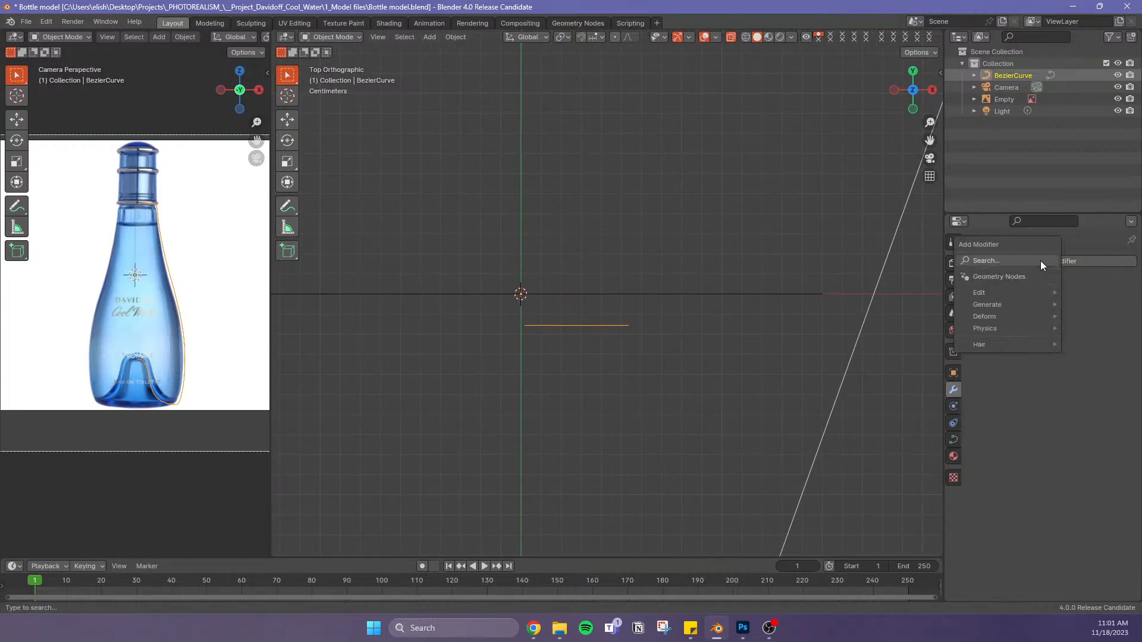
{"action": "left_click", "coordinate": [1074, 262]}
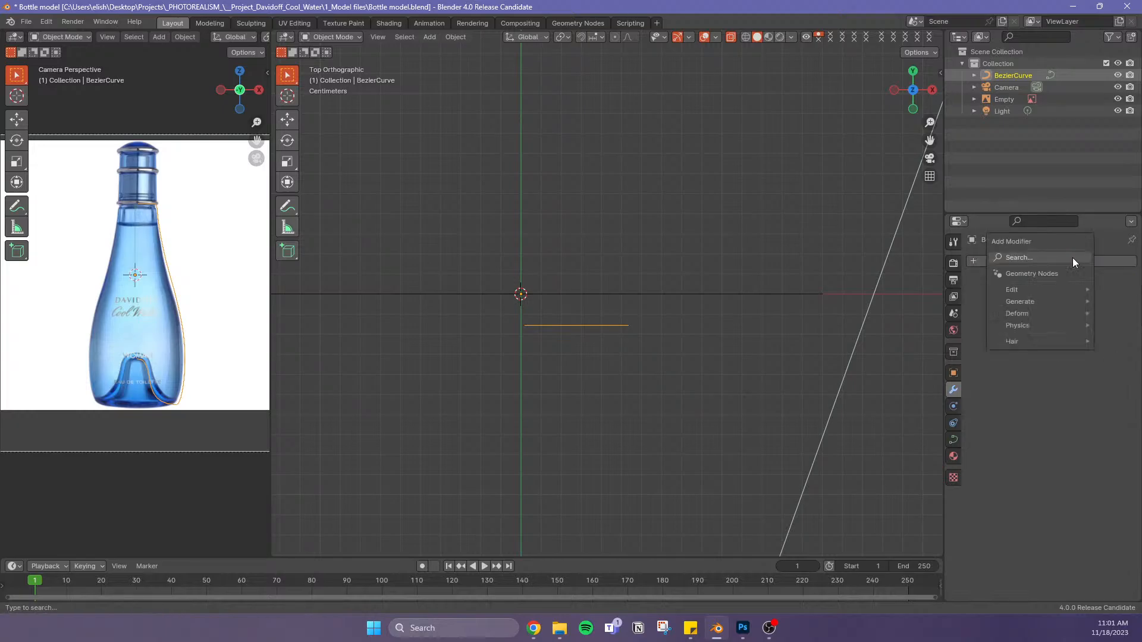
{"action": "mouse_move", "coordinate": [1076, 290]}
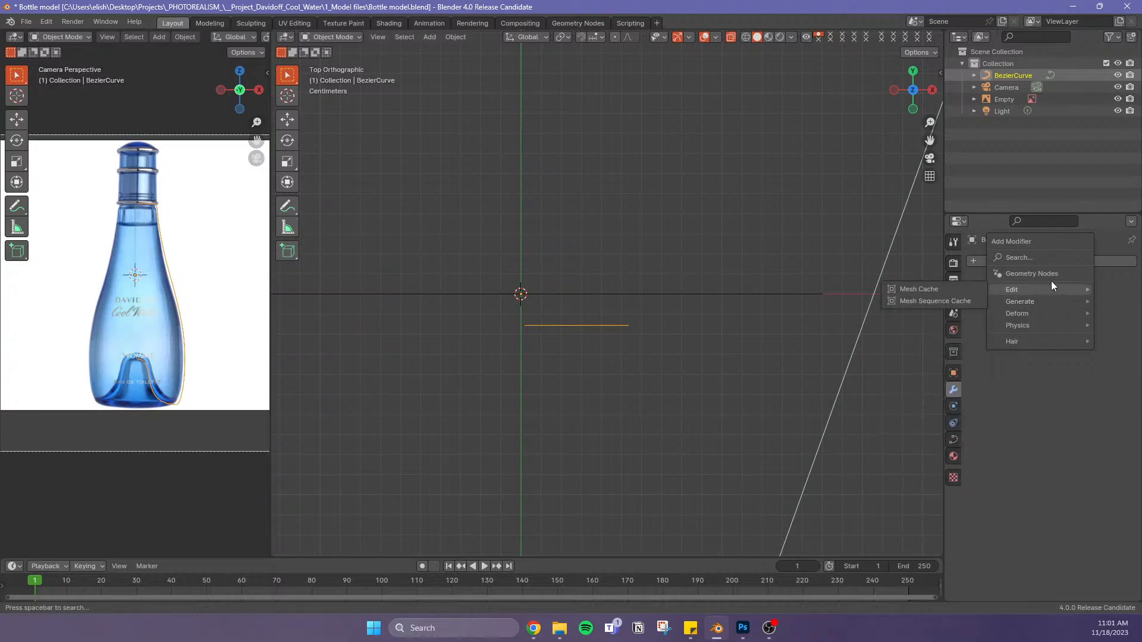
{"action": "mouse_move", "coordinate": [1064, 340]}
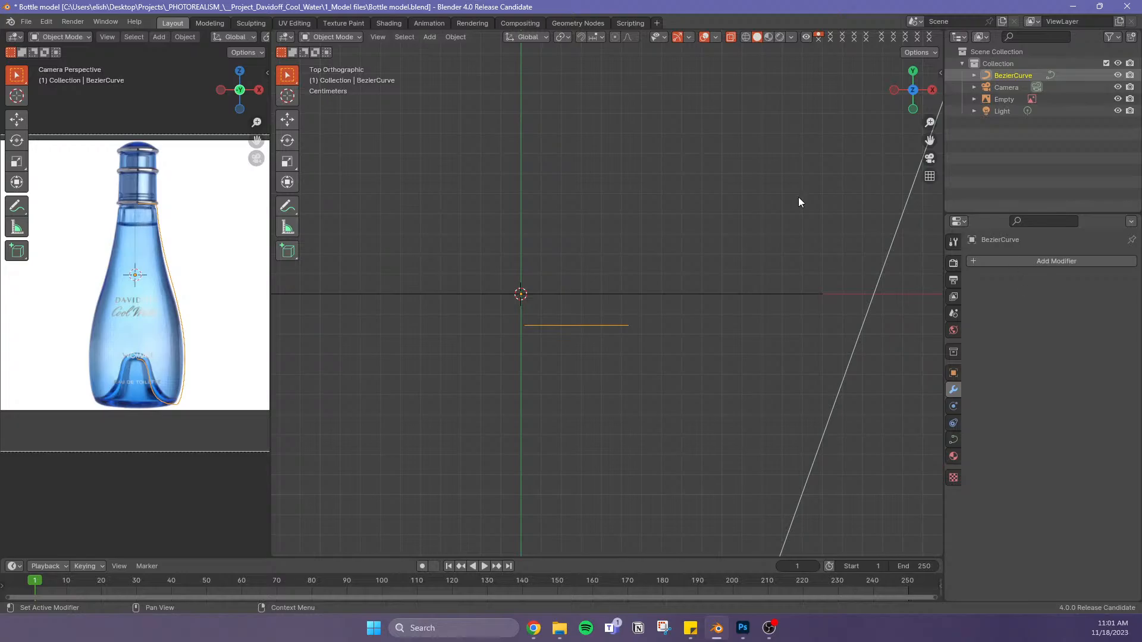
{"action": "left_click", "coordinate": [378, 37]}
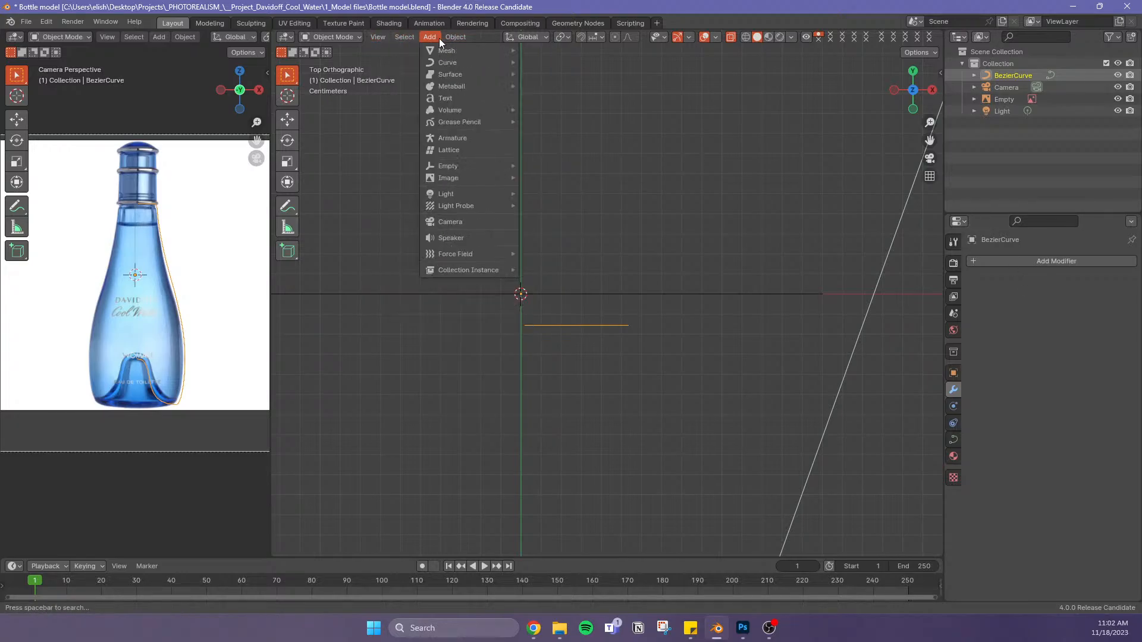
{"action": "mouse_move", "coordinate": [451, 34]}
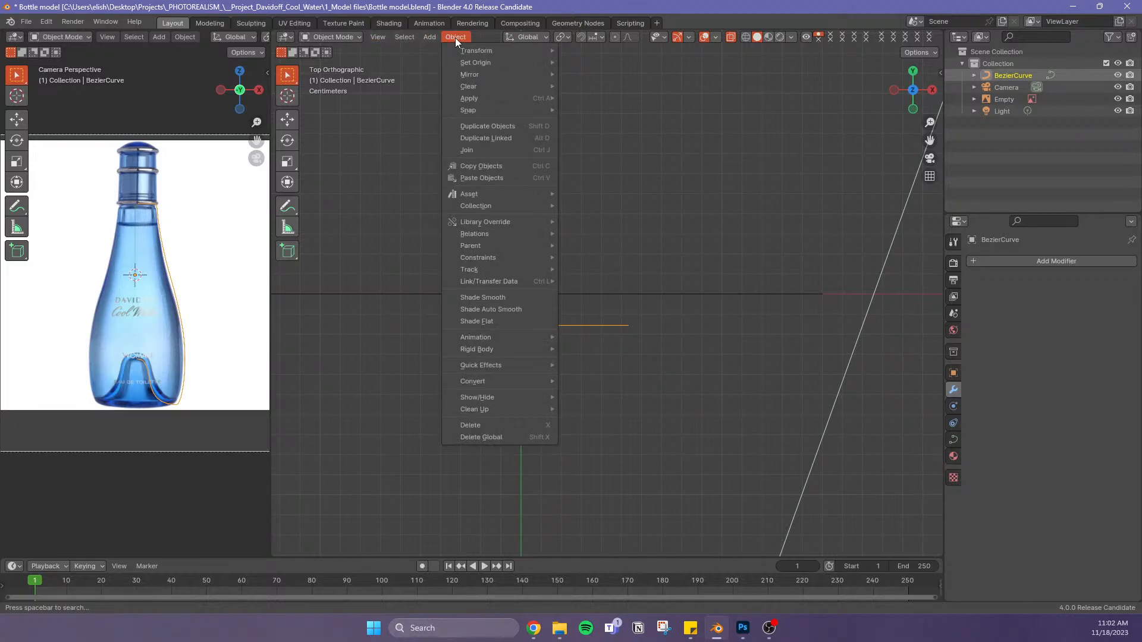
{"action": "left_click", "coordinate": [727, 329]}
{"action": "middle_click_drag", "start_coordinate": [633, 352], "coordinate": [654, 455]}
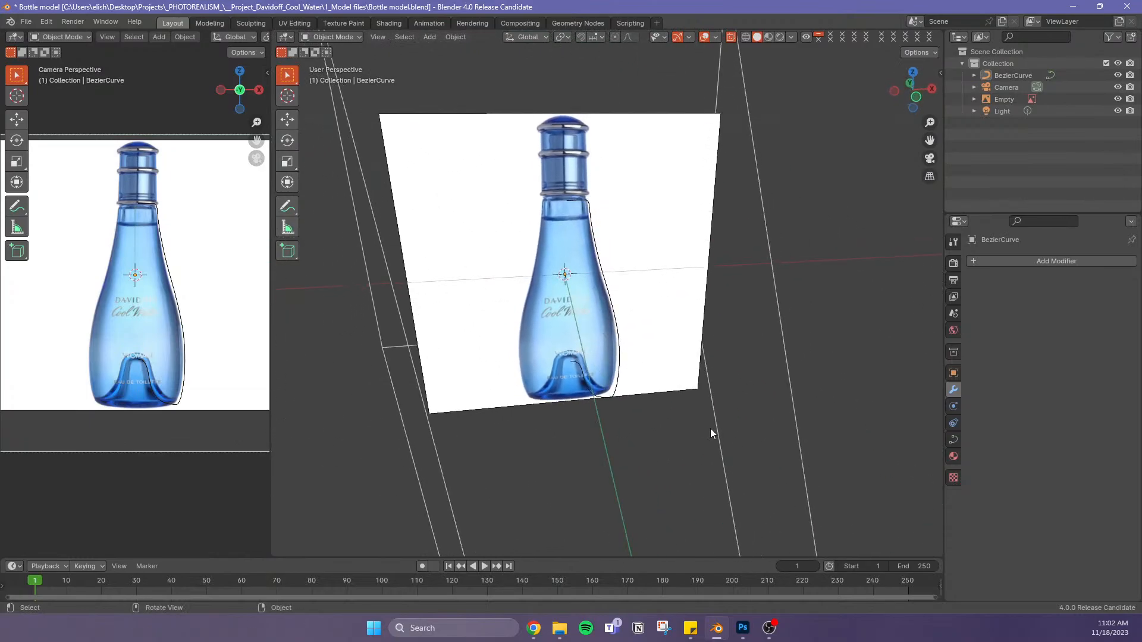
{"action": "left_click", "coordinate": [1037, 261]}
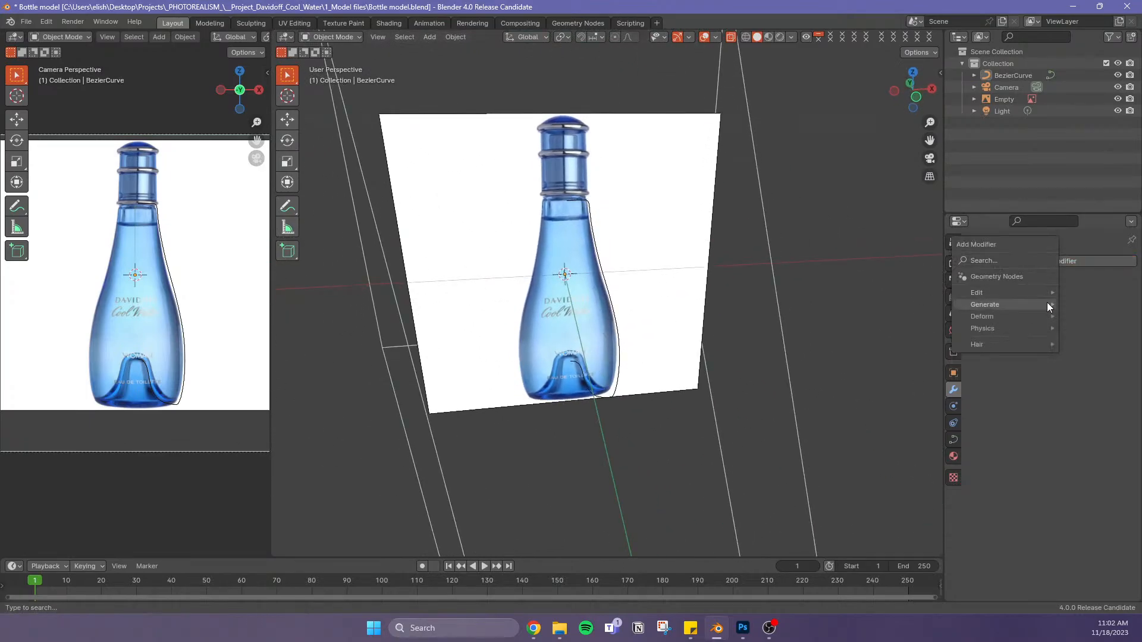
{"action": "left_click", "coordinate": [1030, 302]}
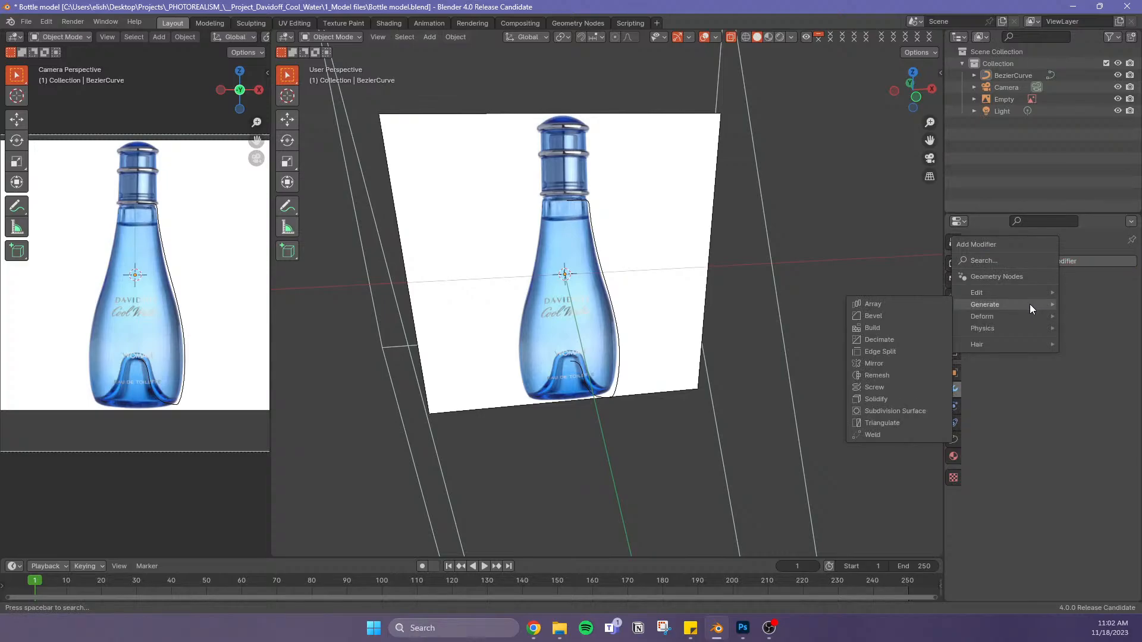
{"action": "mouse_move", "coordinate": [1025, 312]}
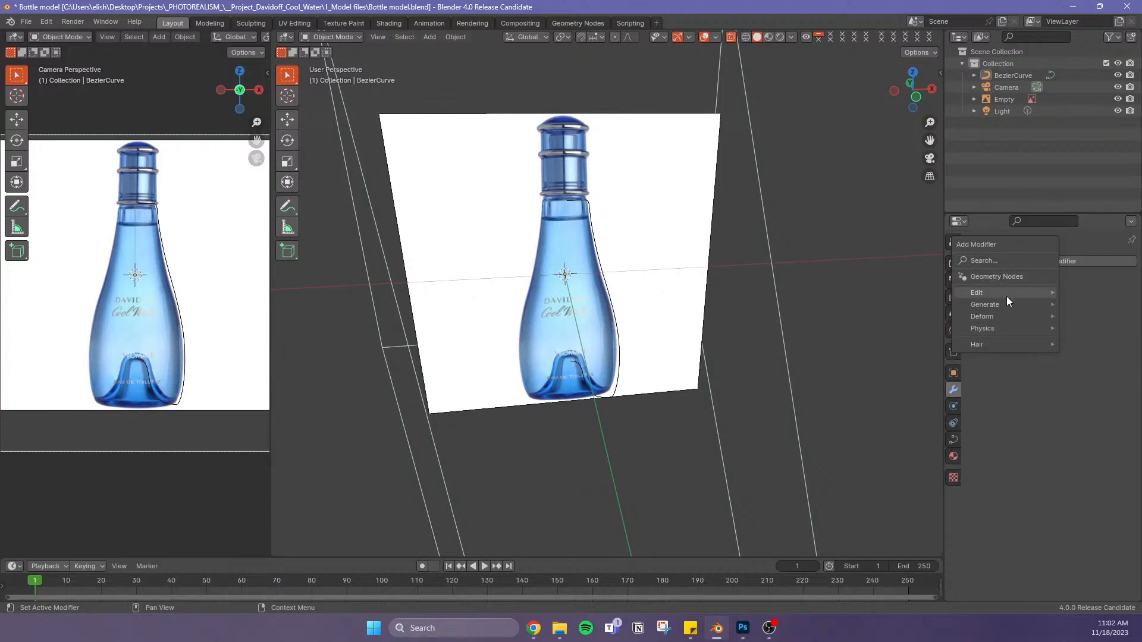
{"action": "mouse_move", "coordinate": [1001, 292]}
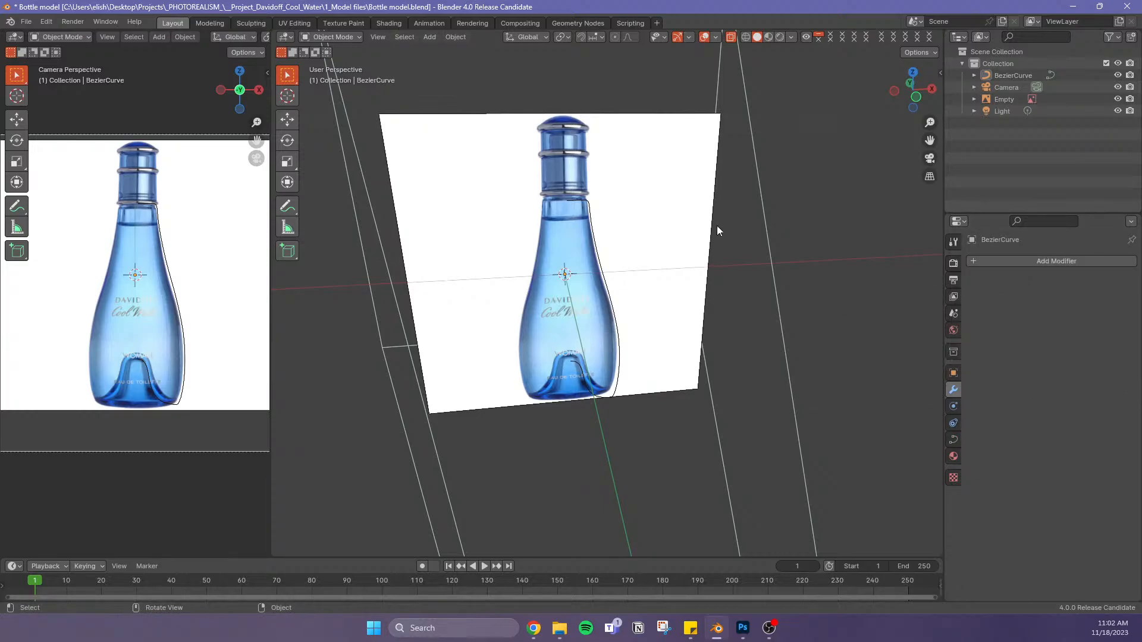
Add a Screw modifier to the Bezier curve to revolve the half profile around Z, with 35 viewport steps
{"action": "left_click", "coordinate": [1005, 74]}
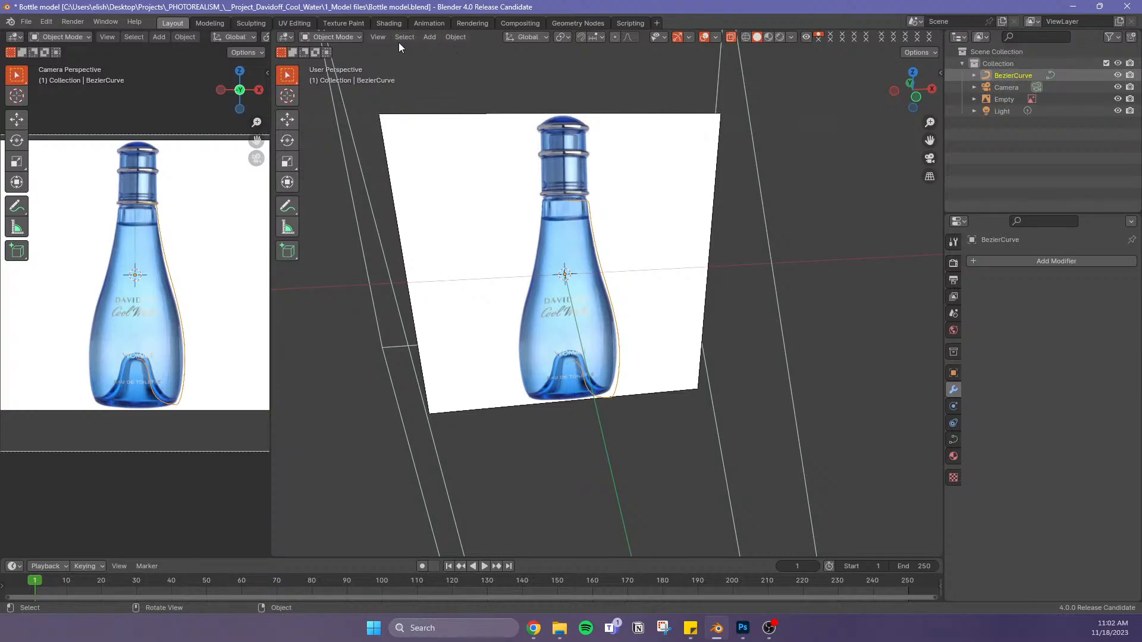
{"action": "left_click", "coordinate": [378, 37]}
{"action": "left_click", "coordinate": [1040, 256]}
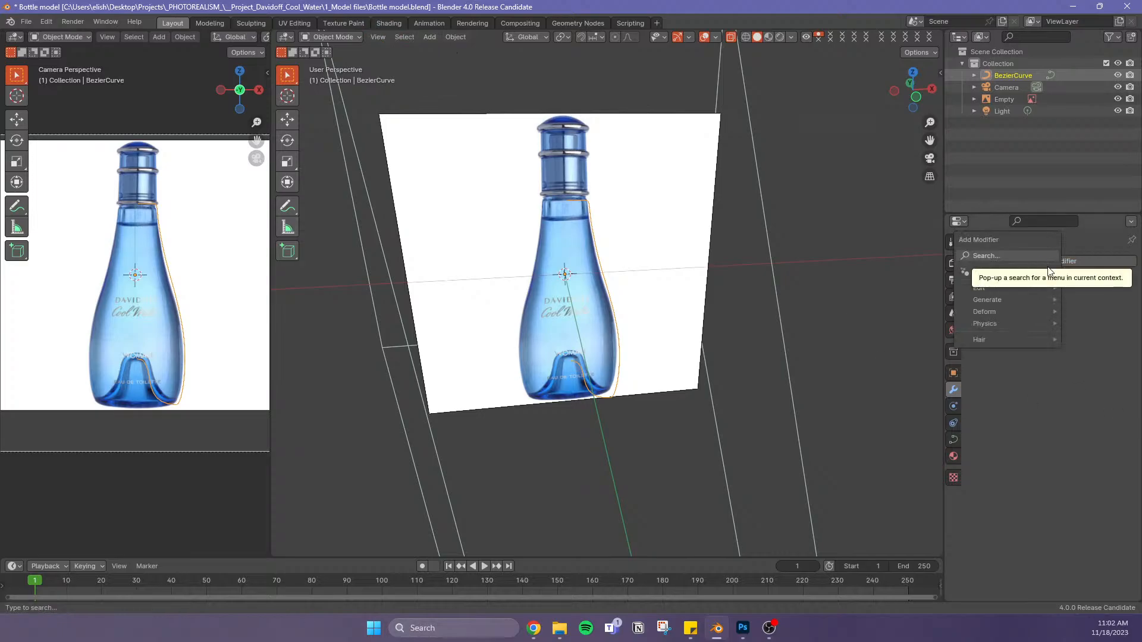
{"action": "key", "text": "Escape"}
{"action": "left_click", "coordinate": [953, 440]}
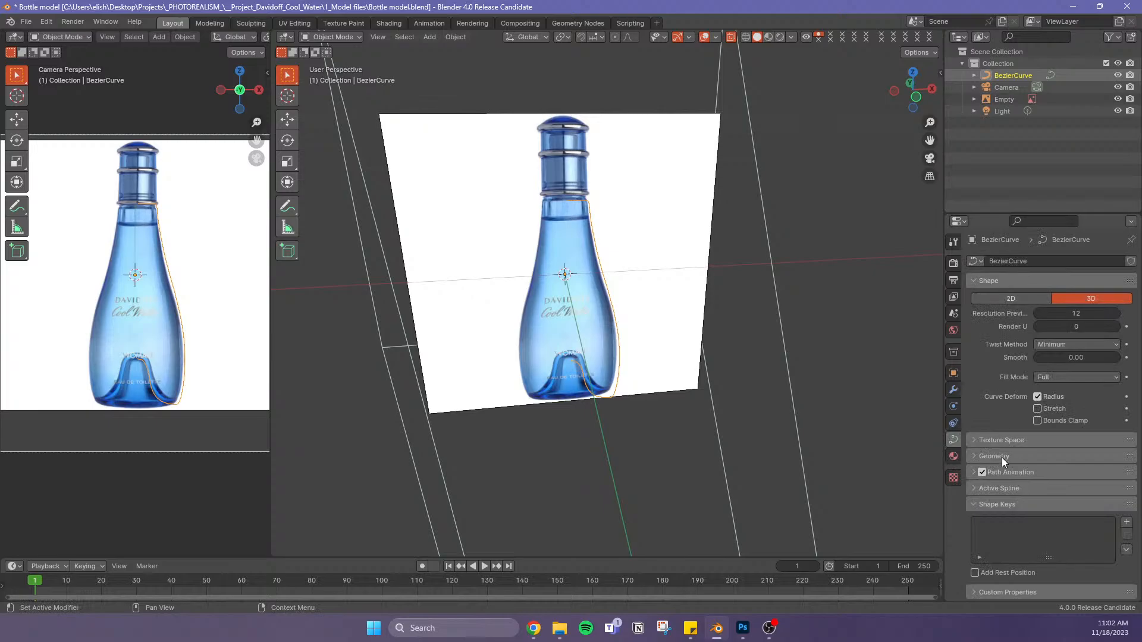
{"action": "left_click", "coordinate": [954, 390]}
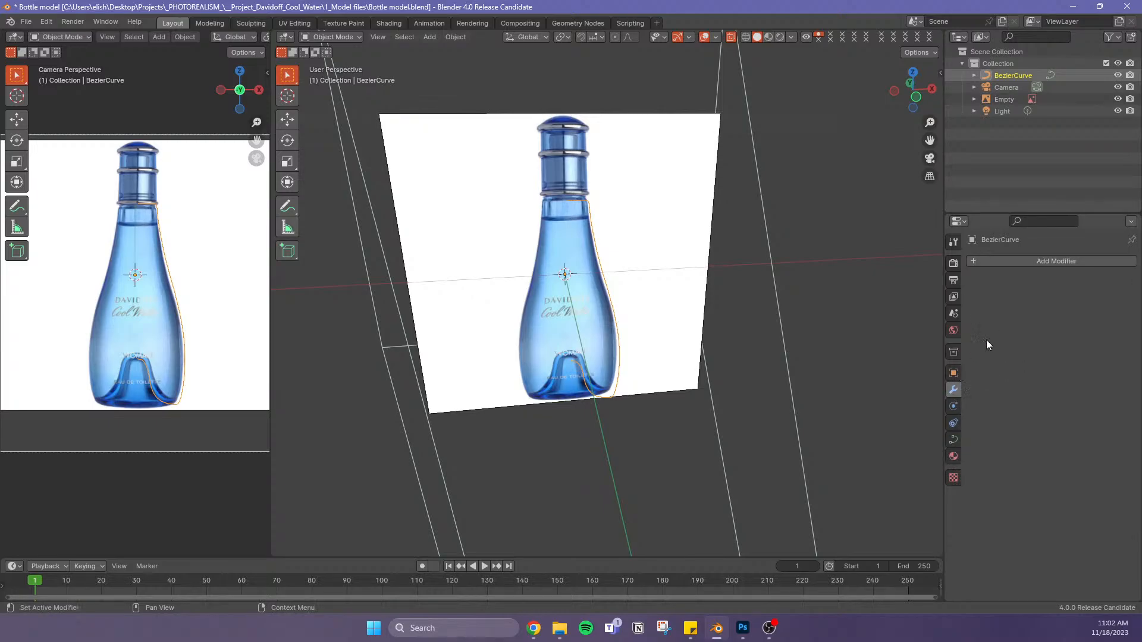
{"action": "left_click", "coordinate": [1076, 262]}
{"action": "mouse_move", "coordinate": [1065, 289]}
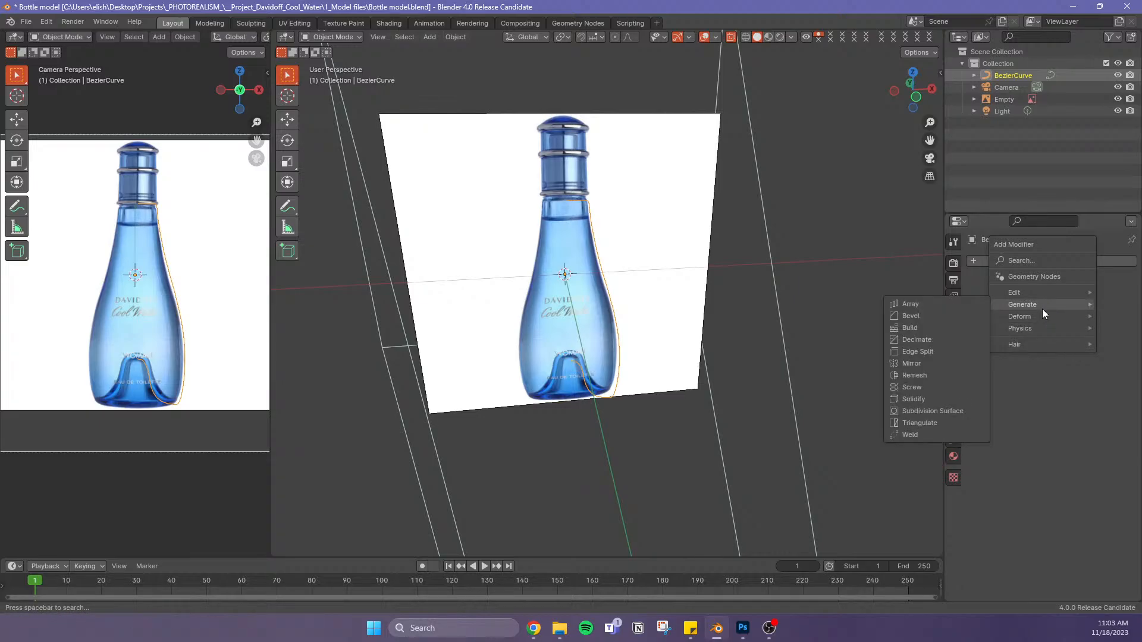
{"action": "left_click", "coordinate": [921, 388]}
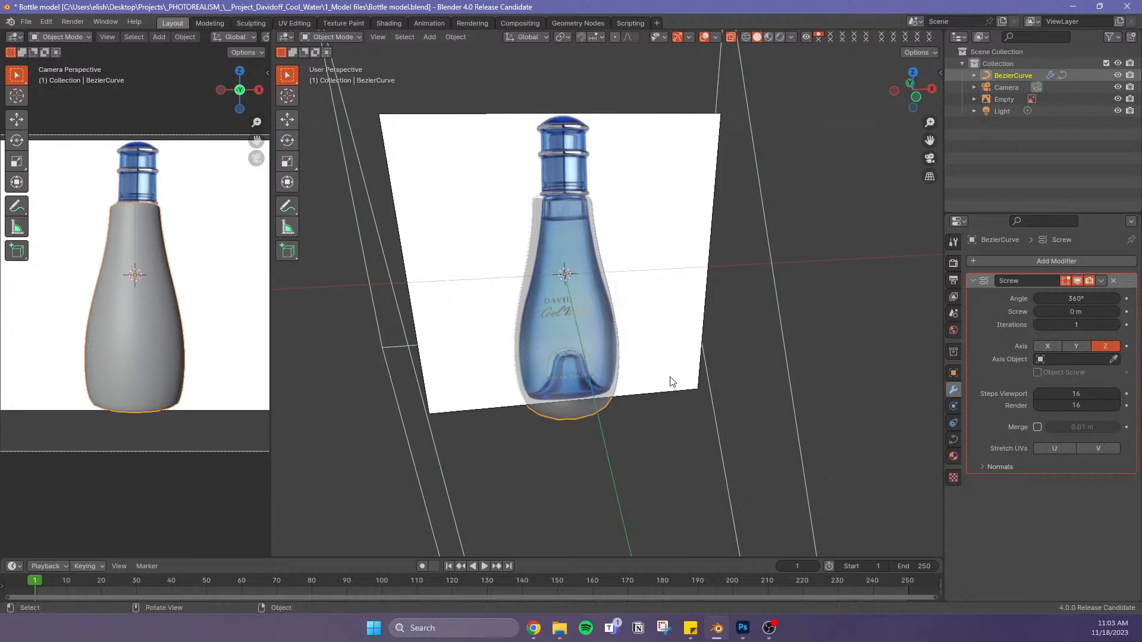
{"action": "middle_click_drag", "start_coordinate": [672, 381], "coordinate": [699, 377]}
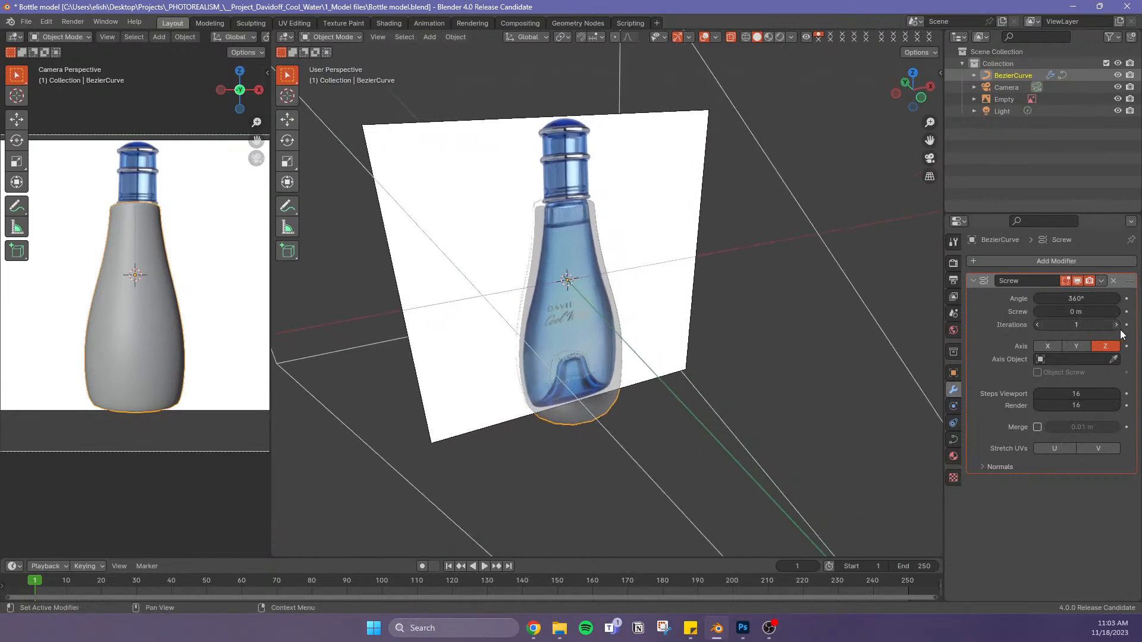
{"action": "left_click_drag", "start_coordinate": [1076, 394], "coordinate": [1106, 394]}
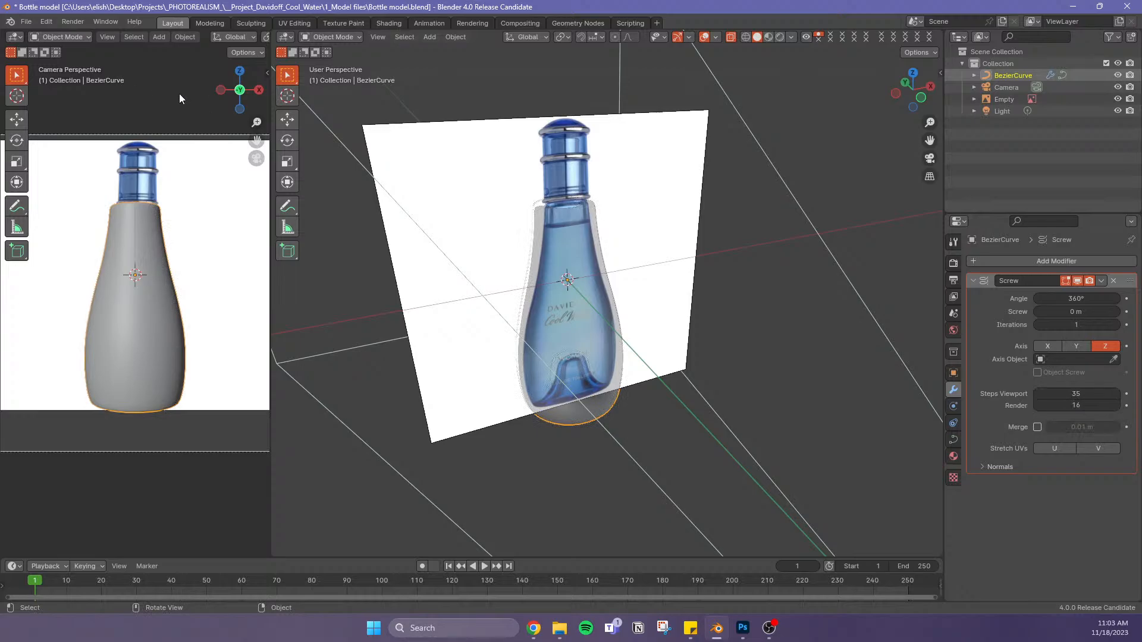
Switch the camera view to wireframe shading to compare the revolved bottle with the reference image
{"action": "scroll", "coordinate": [250, 36], "scroll_direction": "right", "scroll_amount": 5}
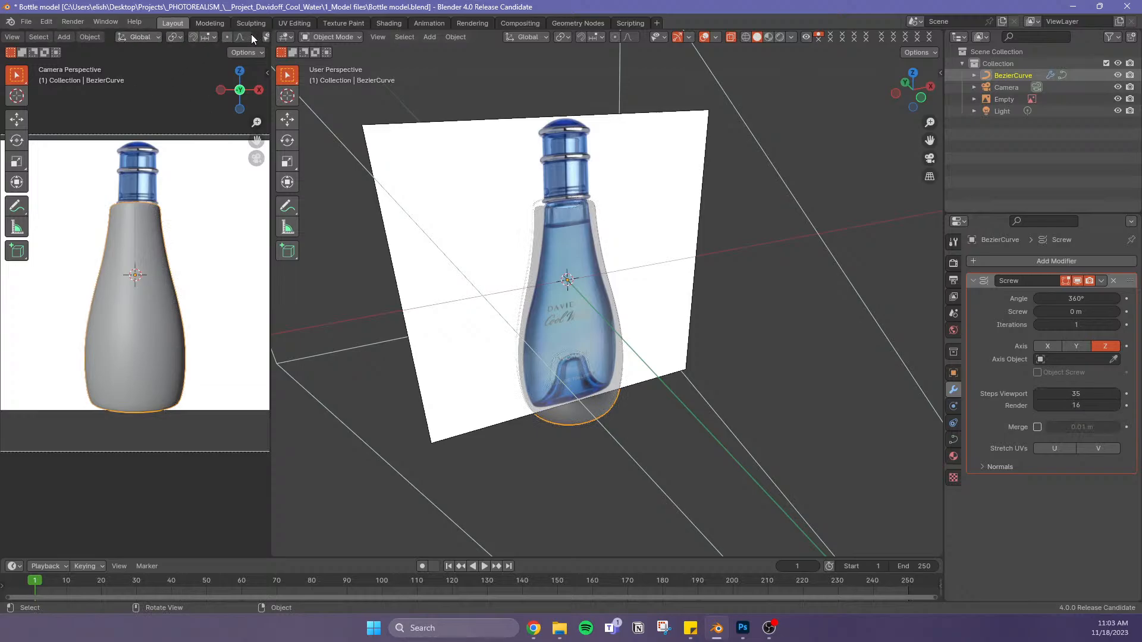
{"action": "left_click", "coordinate": [215, 37]}
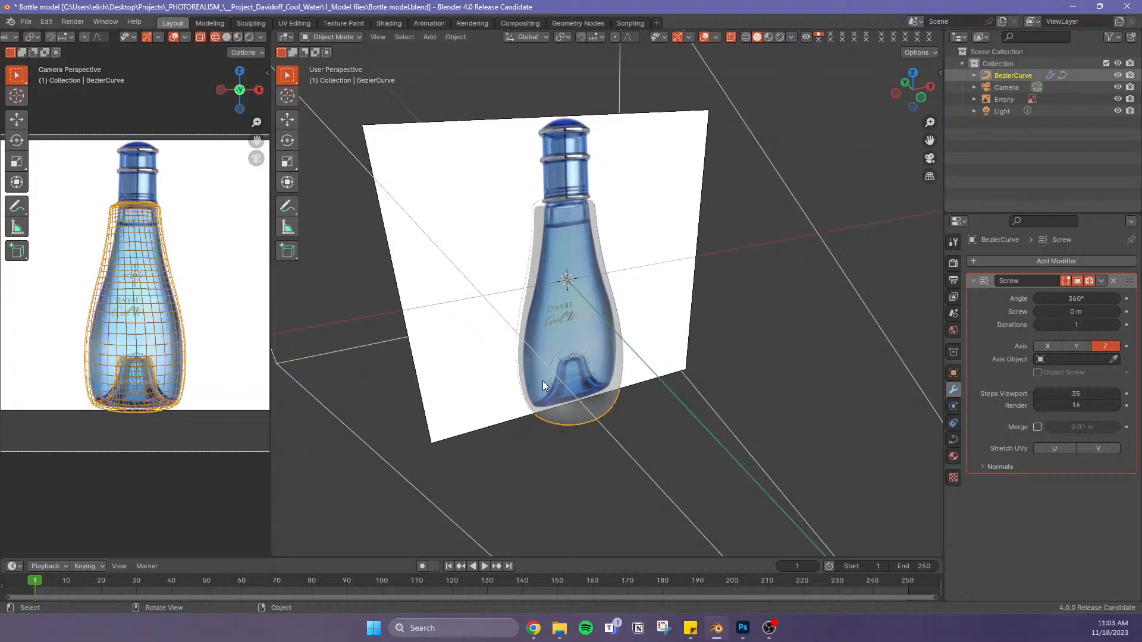
{"action": "scroll", "coordinate": [566, 367], "scroll_direction": "down", "scroll_amount": 1}
{"action": "scroll", "coordinate": [583, 240], "scroll_direction": "up", "scroll_amount": 3}
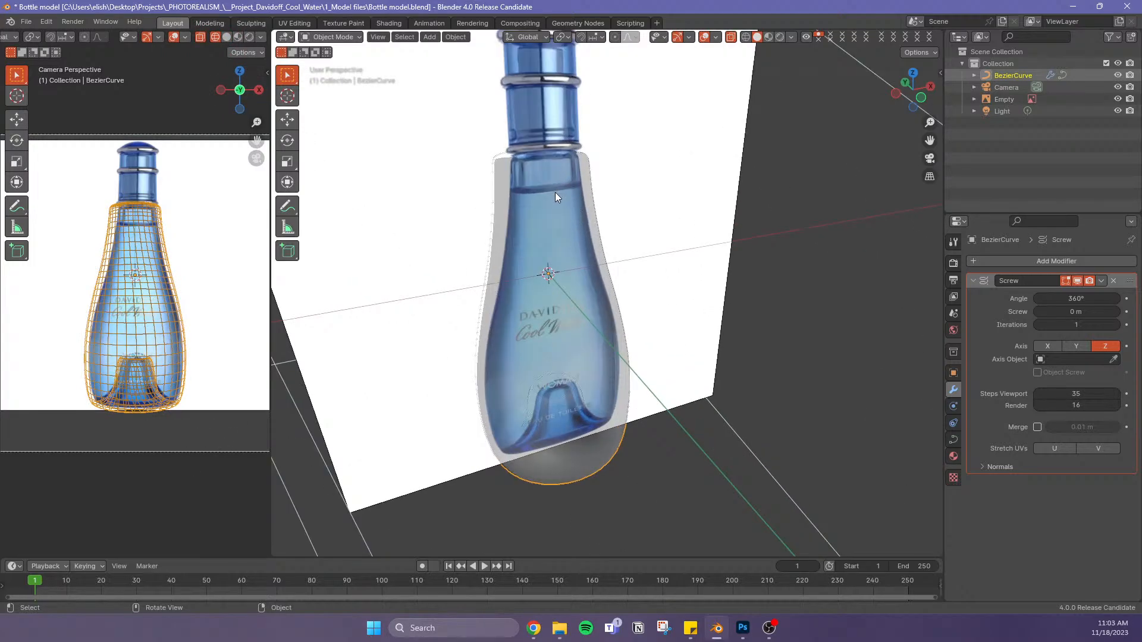
Remove the Screw modifier from the Bezier curve and hide the curve in both viewport and renders
{"action": "middle_click_drag", "start_coordinate": [555, 191], "coordinate": [581, 284]}
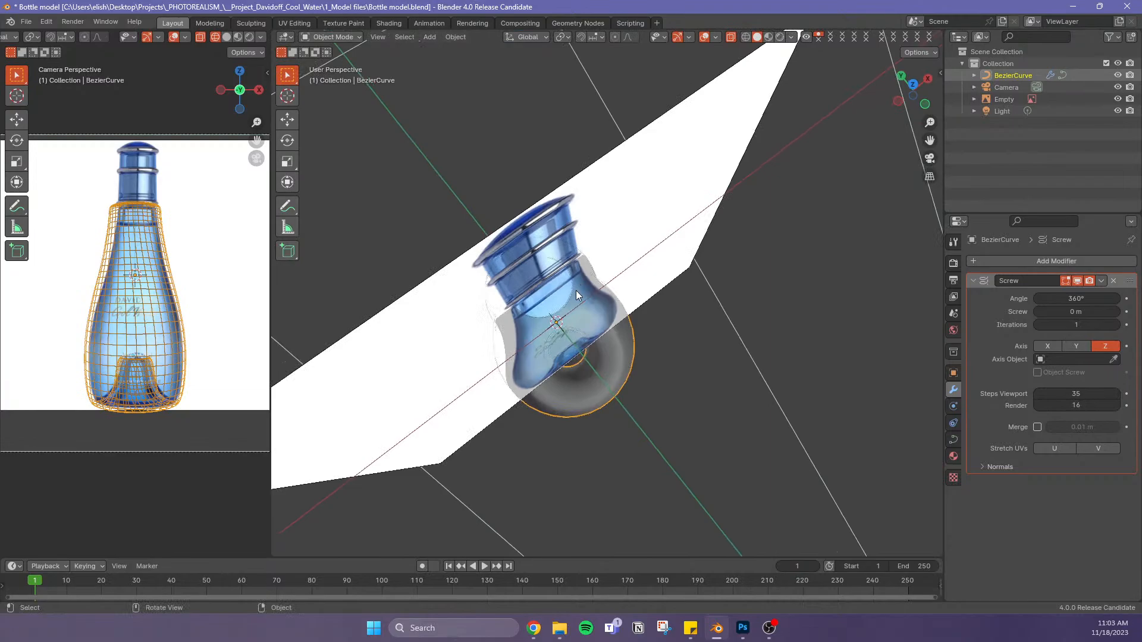
{"action": "scroll", "coordinate": [572, 285], "scroll_direction": "up", "scroll_amount": 6}
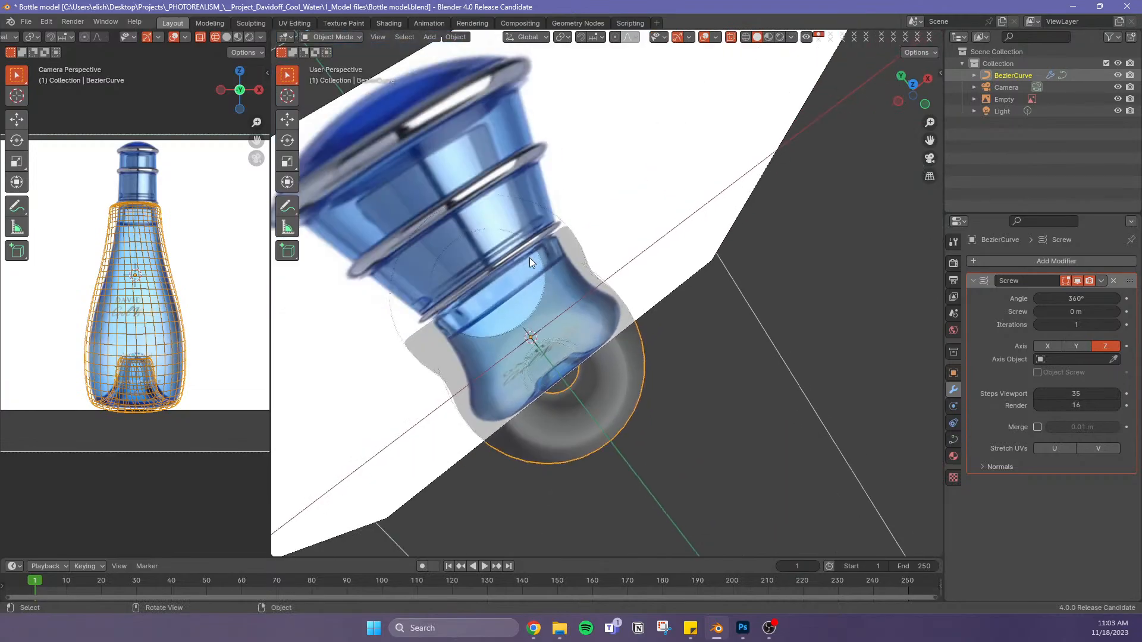
{"action": "scroll", "coordinate": [539, 268], "scroll_direction": "down", "scroll_amount": 4}
{"action": "middle_click_drag", "start_coordinate": [546, 278], "coordinate": [566, 305]}
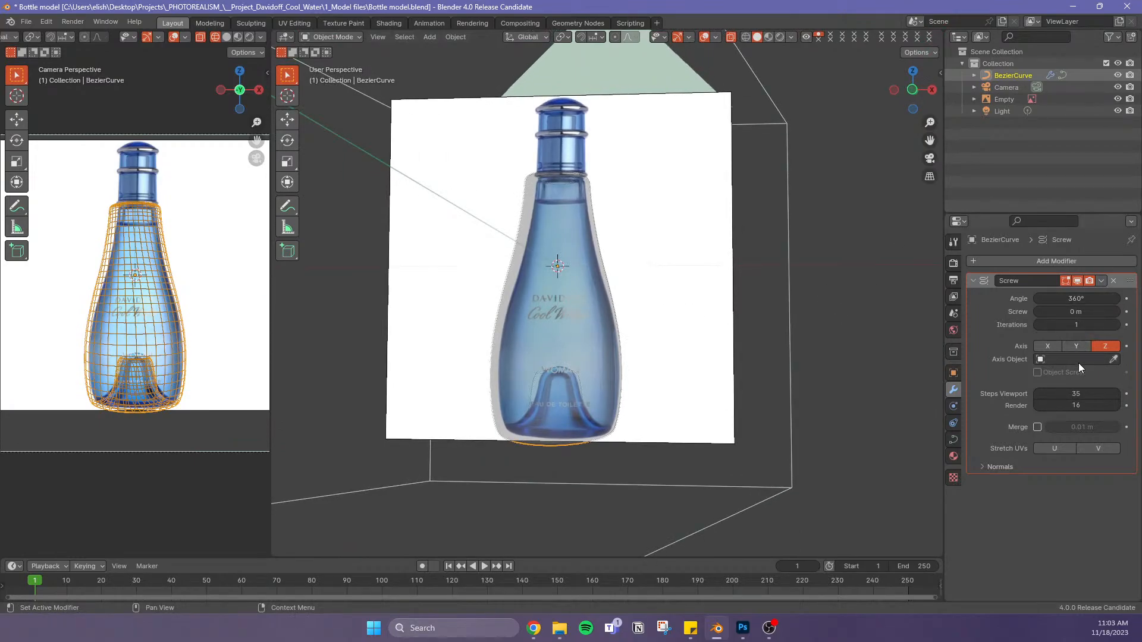
{"action": "left_click_drag", "start_coordinate": [1078, 406], "coordinate": [1091, 406]}
{"action": "left_click", "coordinate": [1114, 280]}
{"action": "left_click", "coordinate": [1093, 171]}
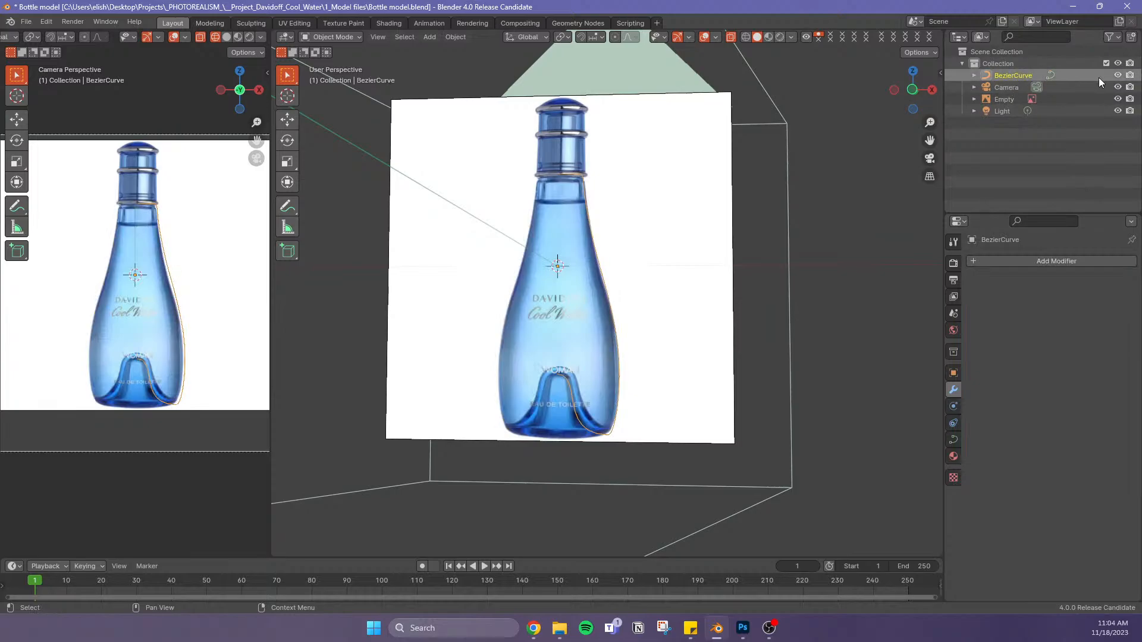
{"action": "left_click", "coordinate": [1118, 75]}
{"action": "left_click", "coordinate": [1130, 75]}
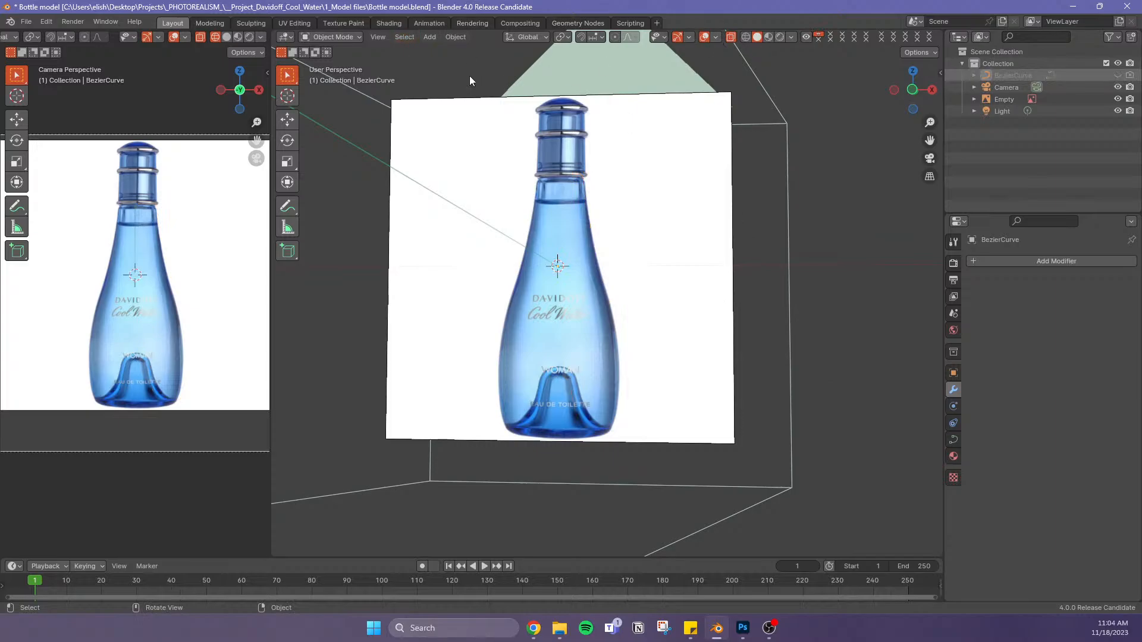
Add a mesh cube at the origin in the orthographic front view and scale it down to about the bottle body's width
{"action": "key", "text": "KP_3"}
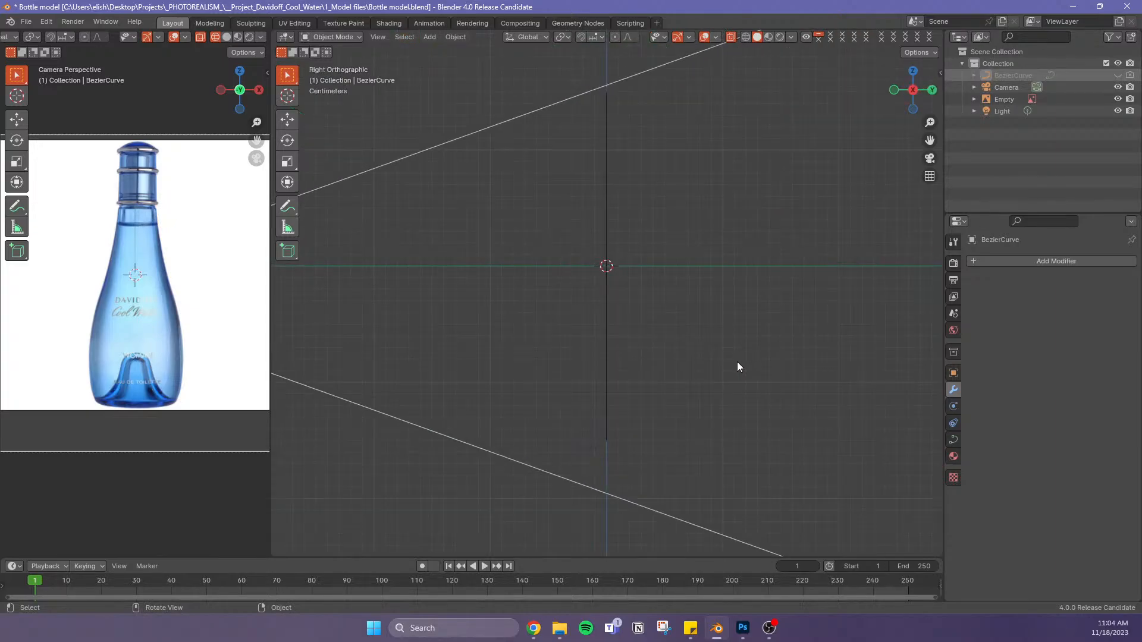
{"action": "key", "text": "KP_4"}
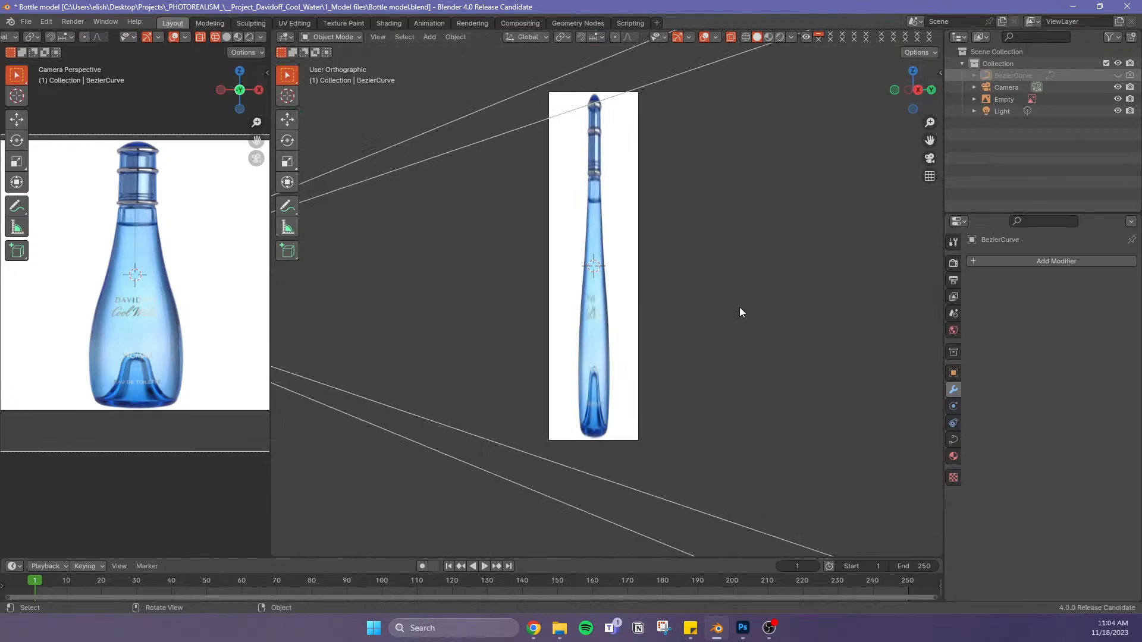
{"action": "key", "text": "KP_5"}
{"action": "key", "text": "KP_7"}
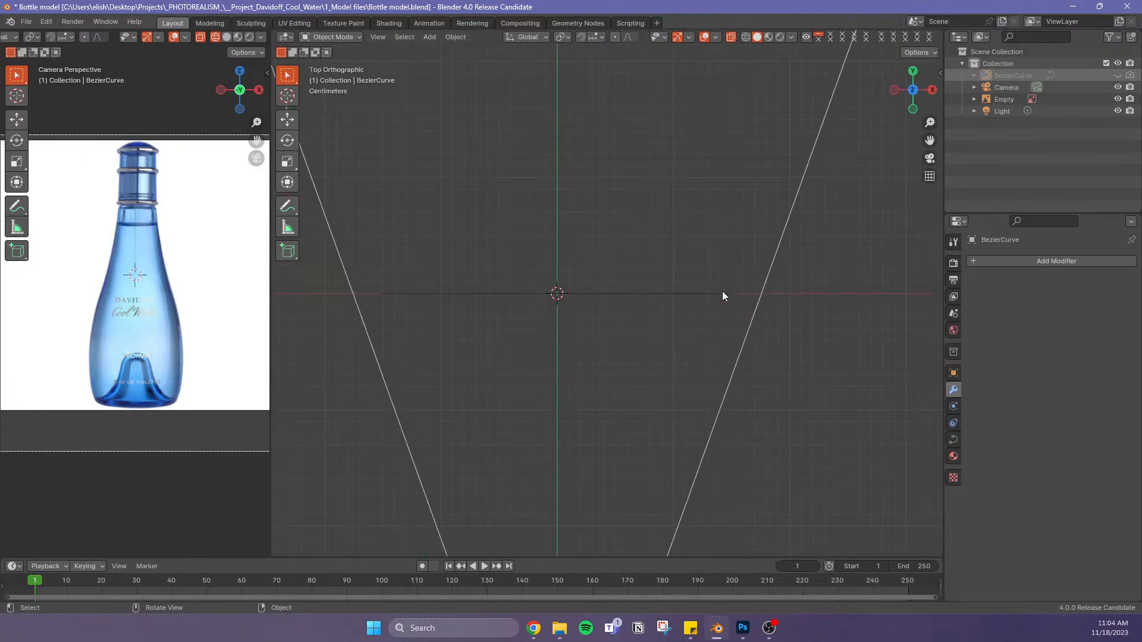
{"action": "key", "text": "KP_1"}
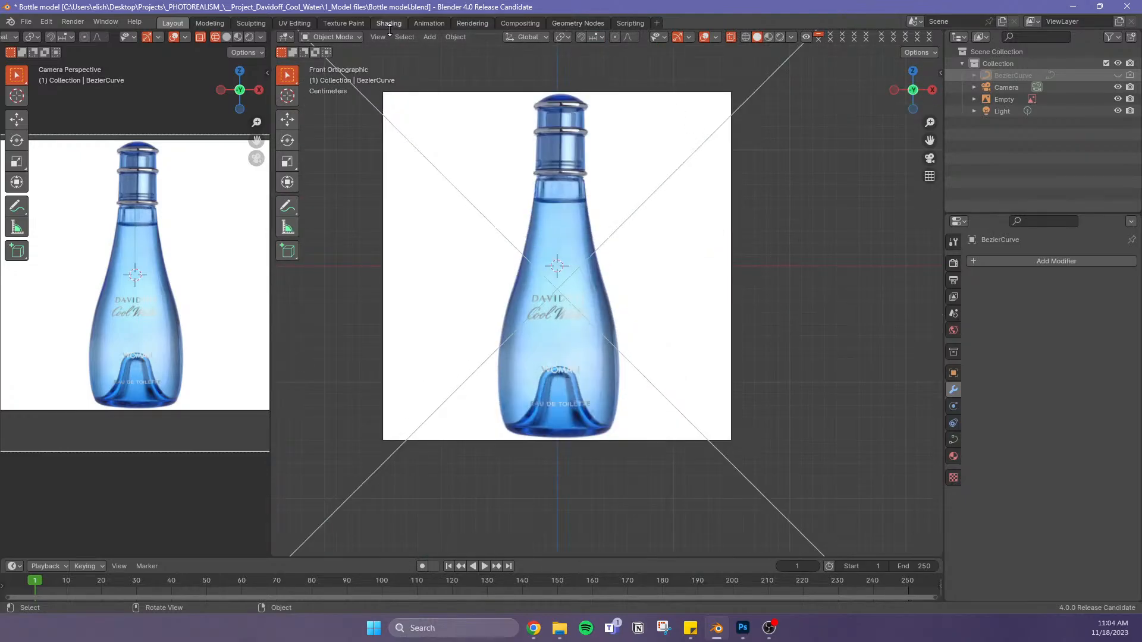
{"action": "key", "text": "shift+a"}
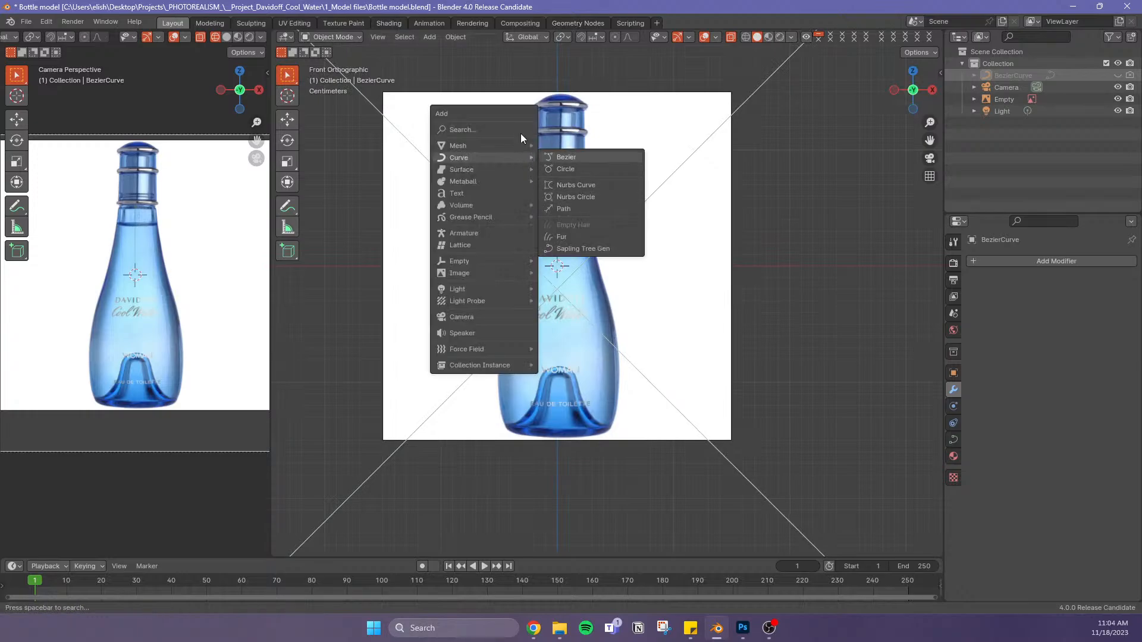
{"action": "mouse_move", "coordinate": [464, 144]}
{"action": "left_click", "coordinate": [608, 158]}
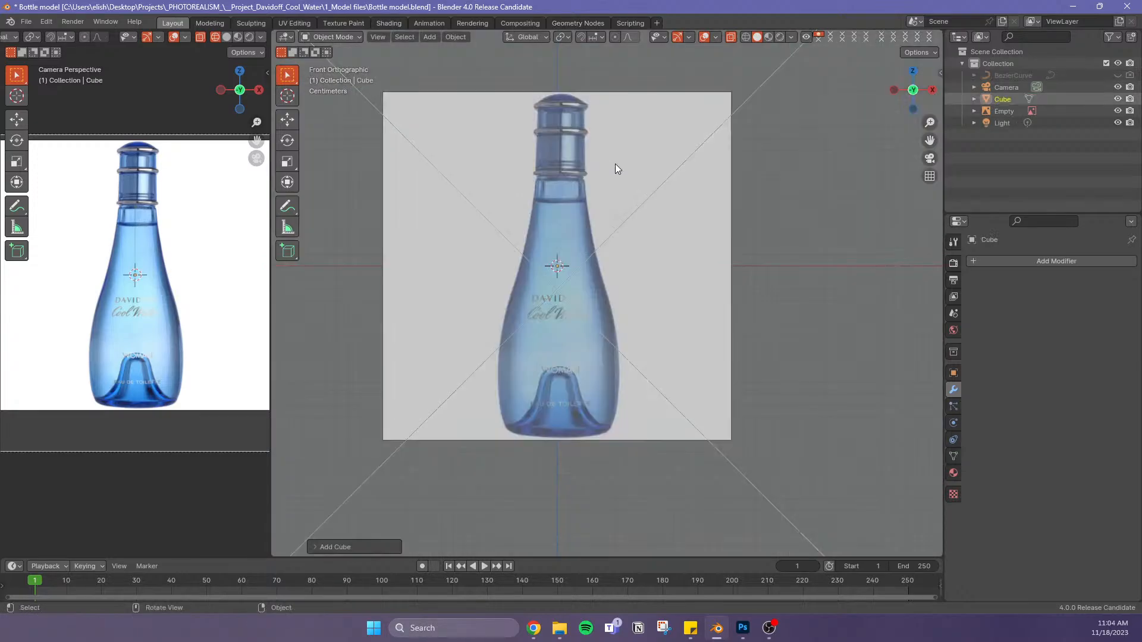
{"action": "key", "text": "s"}
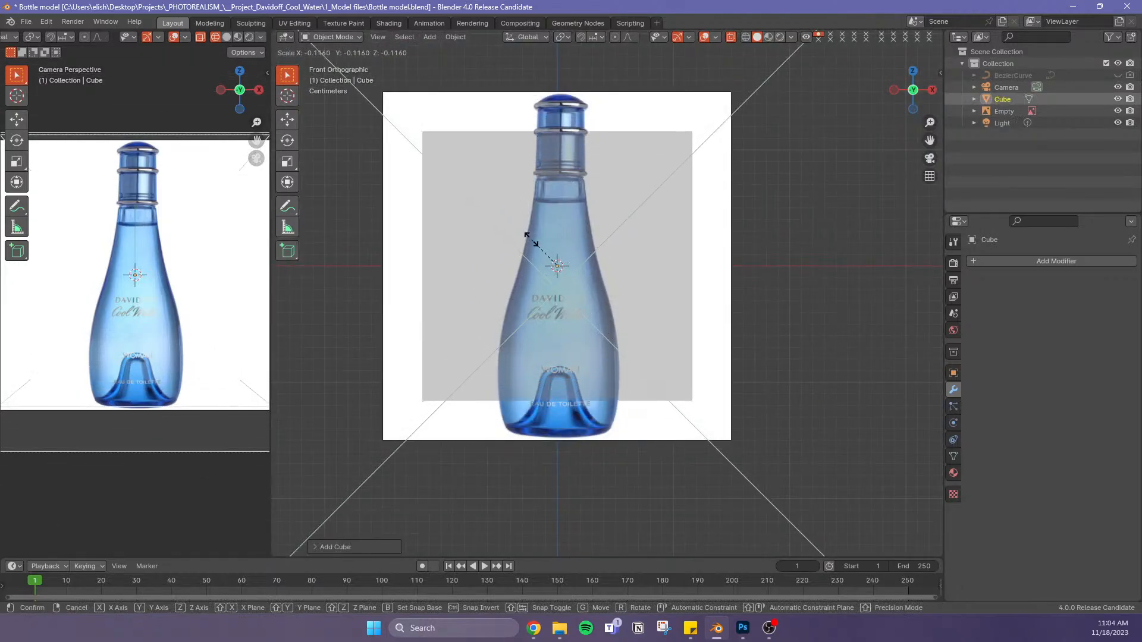
{"action": "left_click", "coordinate": [562, 256]}
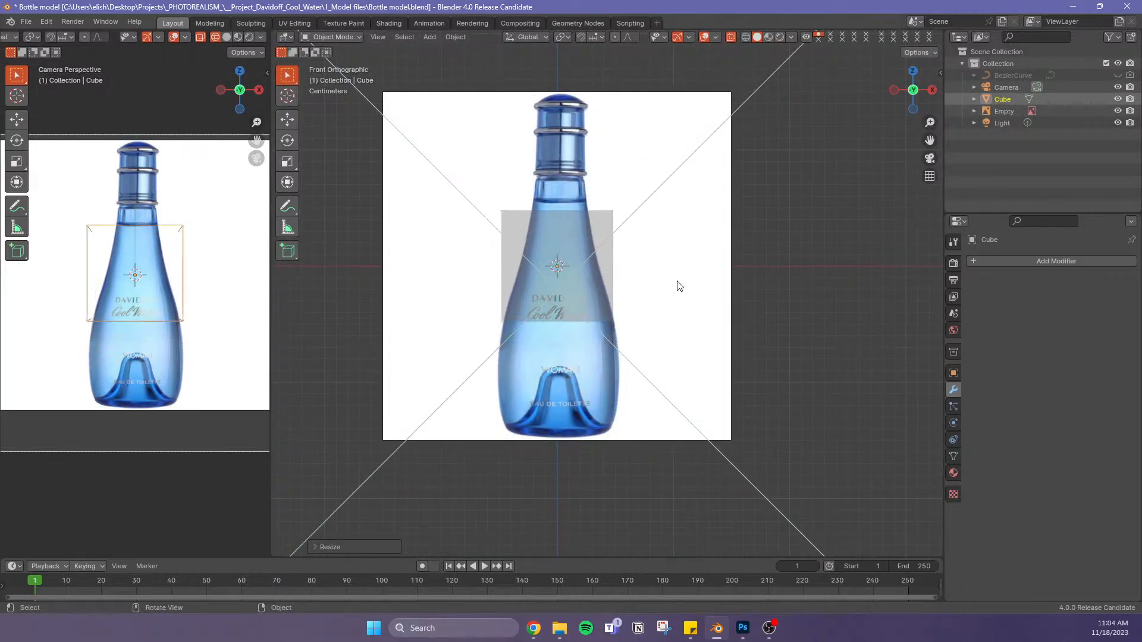
{"action": "left_click", "coordinate": [1012, 261]}
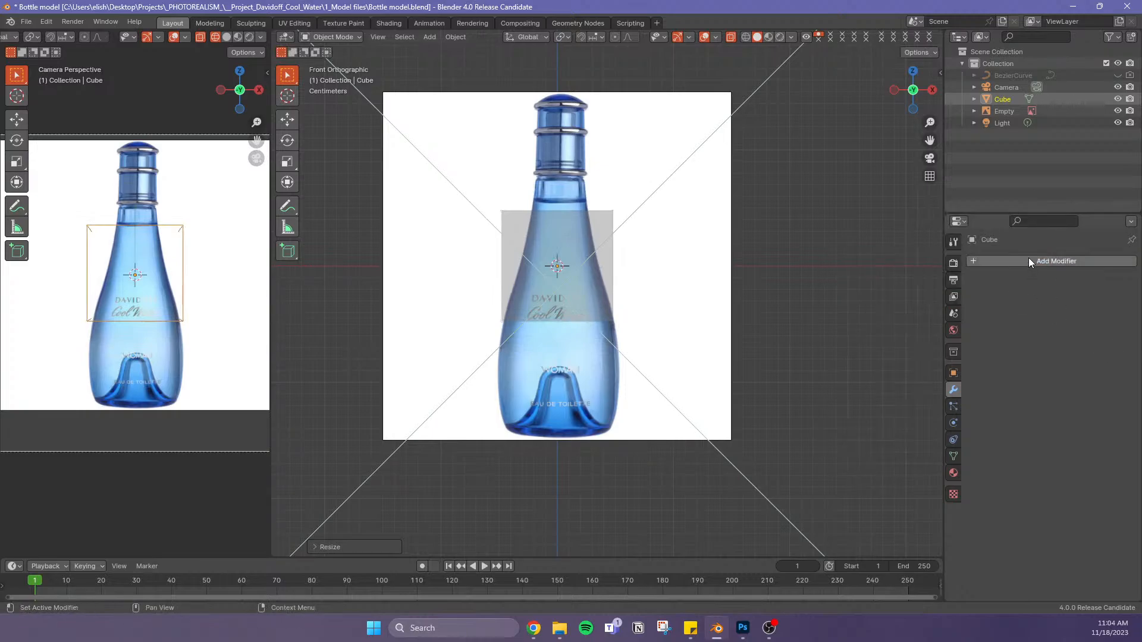
{"action": "left_click", "coordinate": [1029, 259]}
{"action": "mouse_move", "coordinate": [1020, 264]}
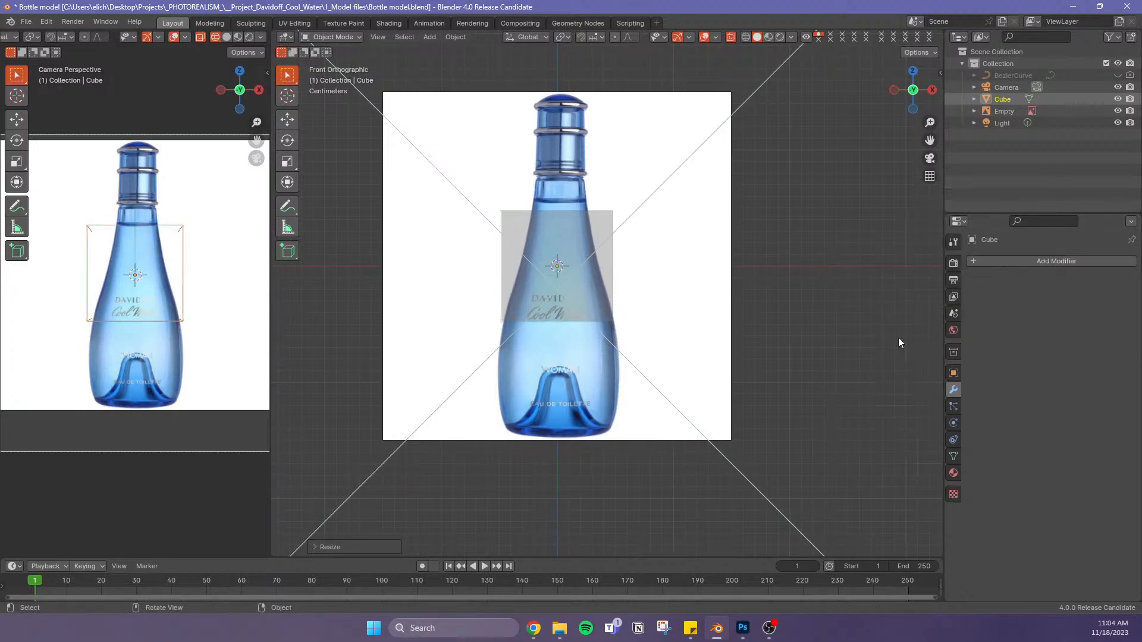
{"action": "left_click", "coordinate": [1011, 261]}
{"action": "mouse_move", "coordinate": [970, 262]}
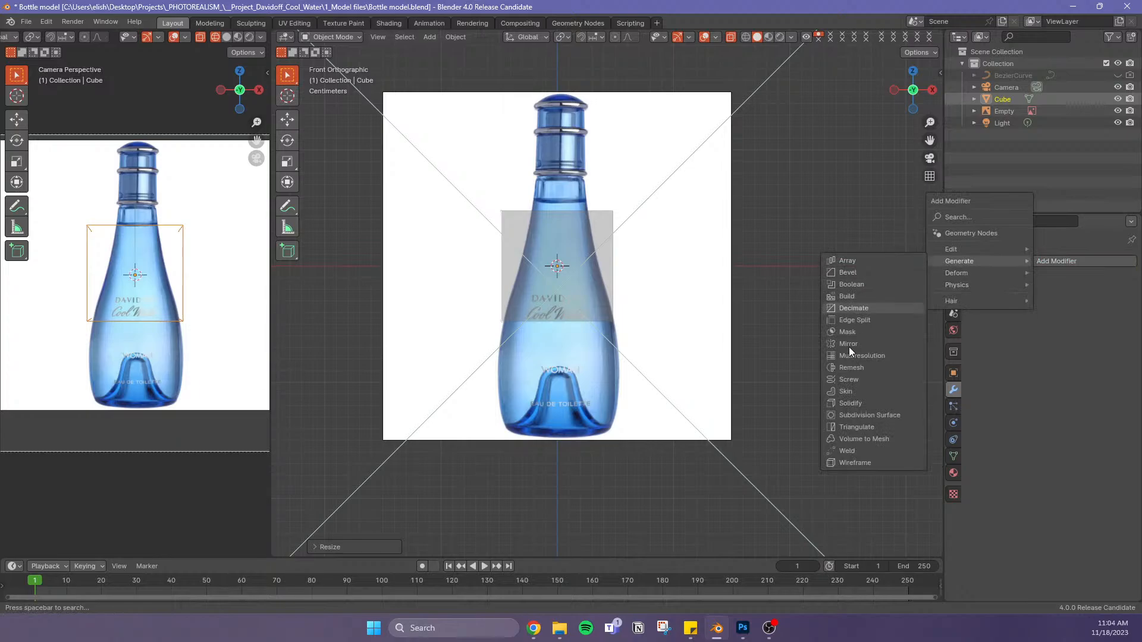
{"action": "left_click", "coordinate": [876, 406]}
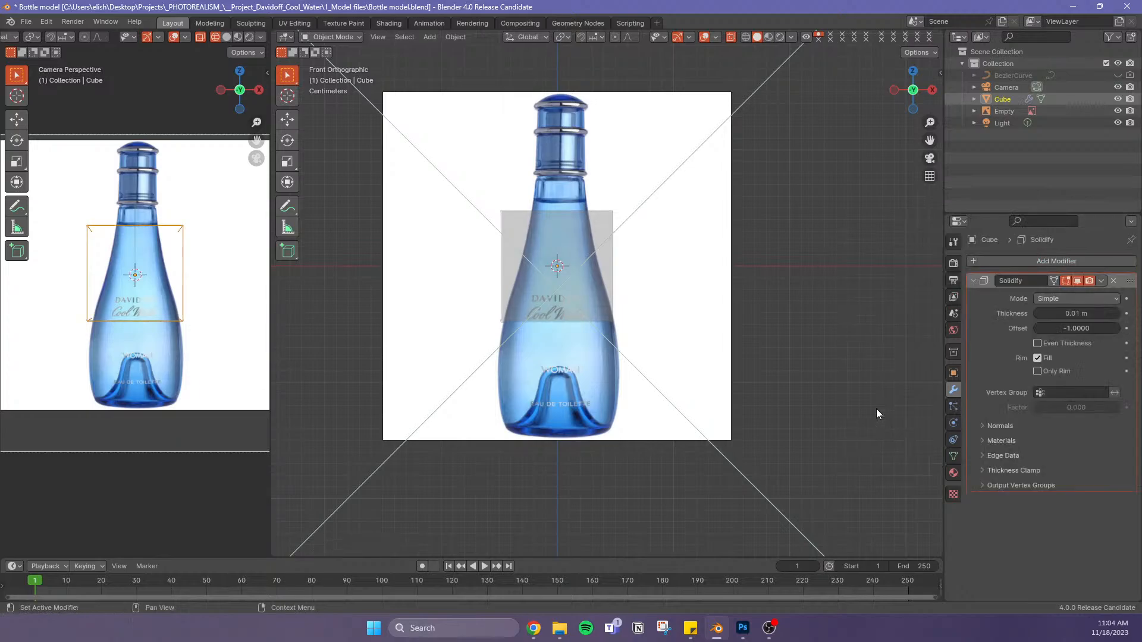
{"action": "left_click", "coordinate": [1114, 281]}
Add a Subdivision Surface modifier to the cube with 2 viewport levels
{"action": "left_click", "coordinate": [1048, 260]}
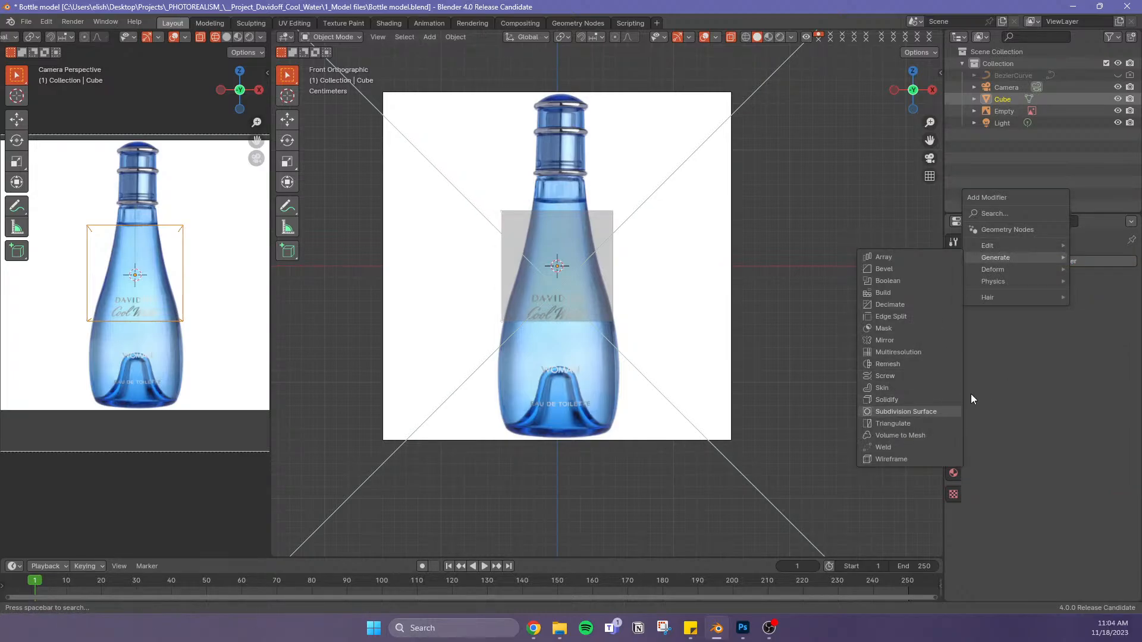
{"action": "left_click", "coordinate": [927, 413]}
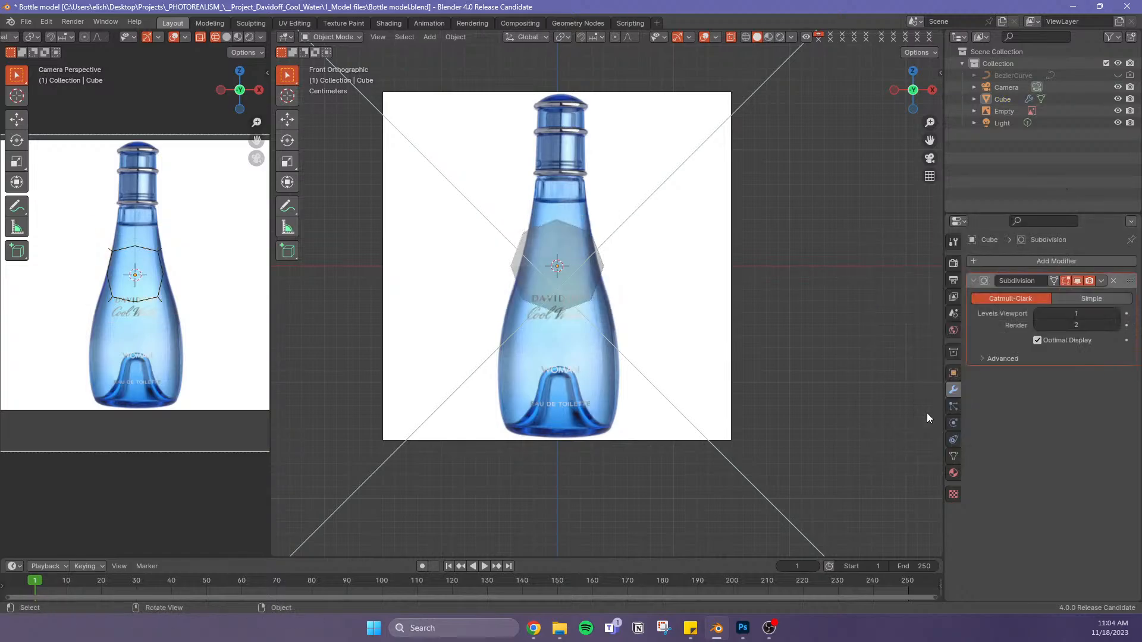
{"action": "left_click", "coordinate": [1114, 314]}
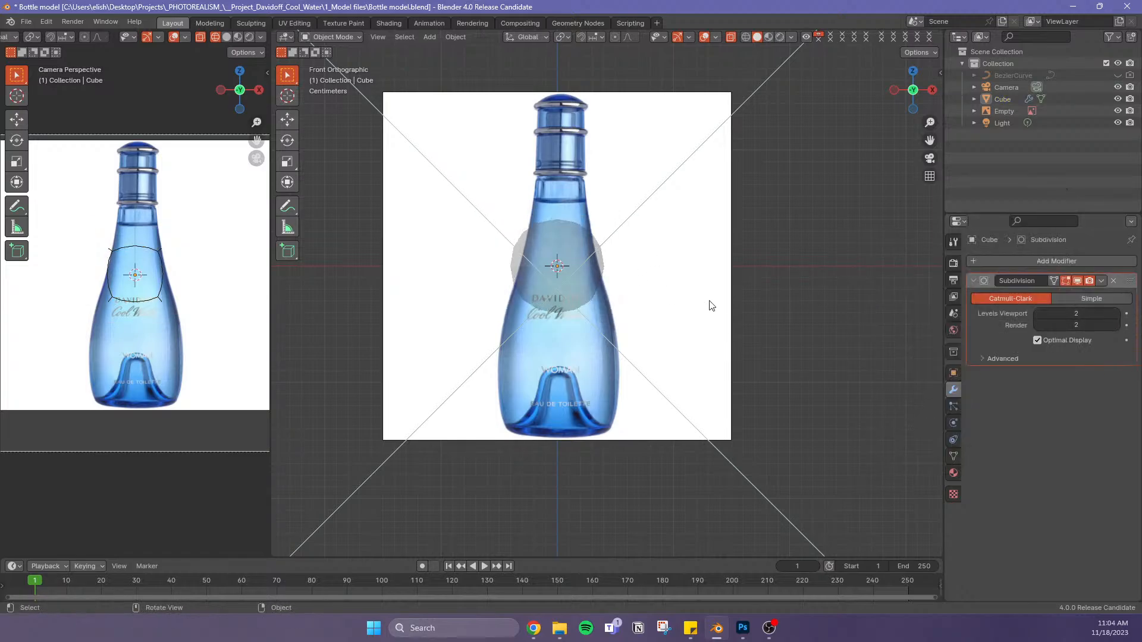
Enter mesh editing on the cube and move all its geometry about 0.1 m down along Z to the bottle's base
{"action": "left_click", "coordinate": [589, 282]}
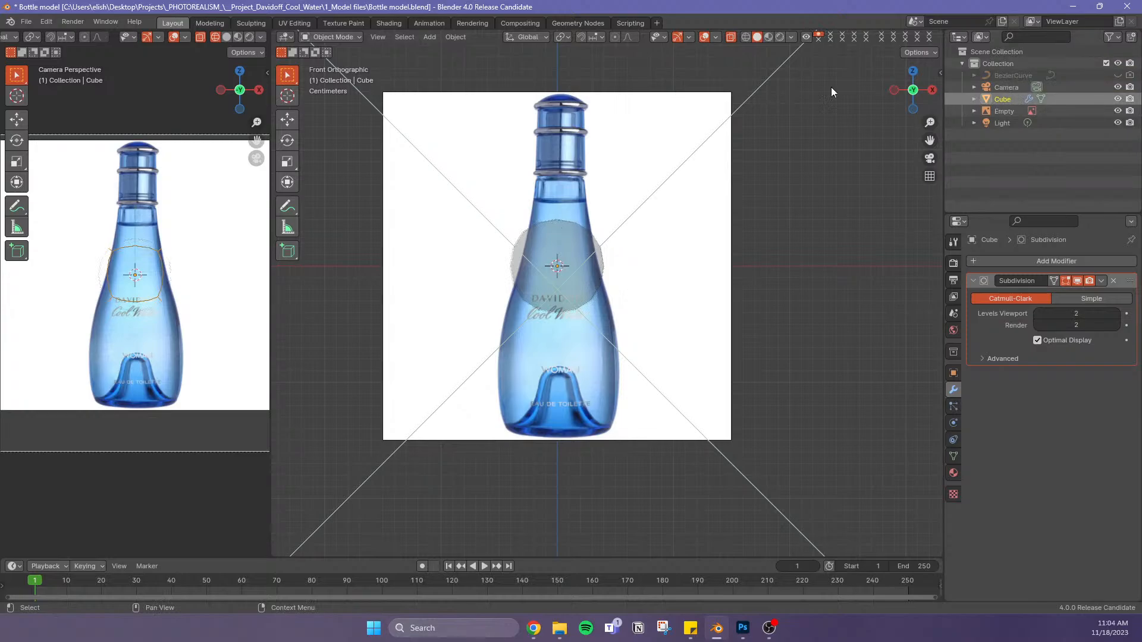
{"action": "left_click", "coordinate": [337, 36]}
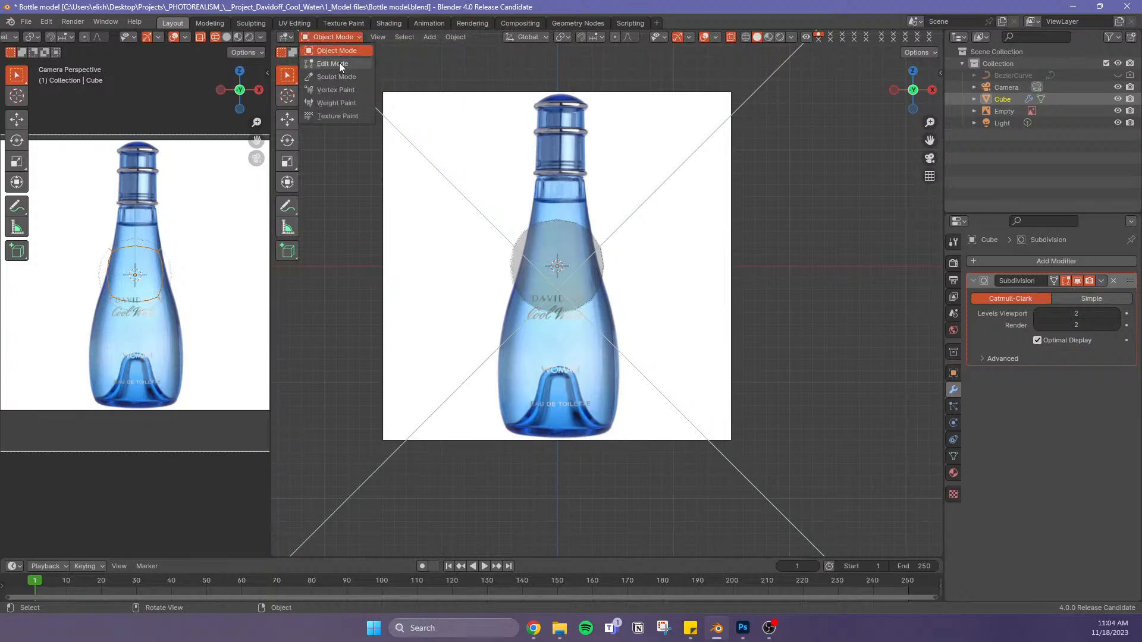
{"action": "left_click", "coordinate": [339, 63]}
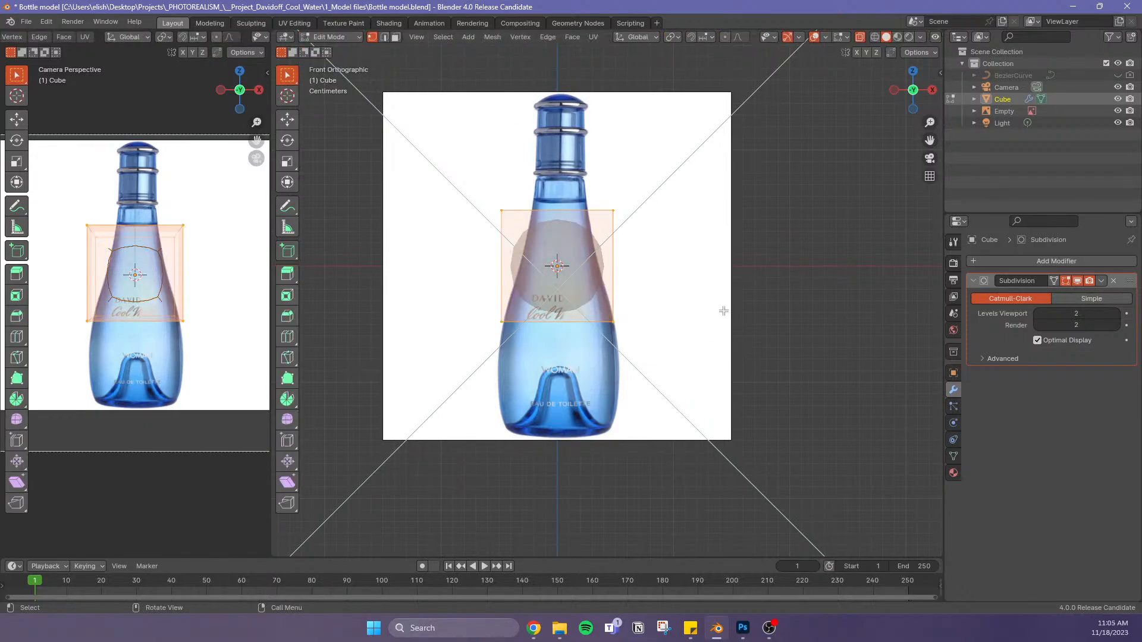
{"action": "key", "text": "g"}
{"action": "key", "text": "z"}
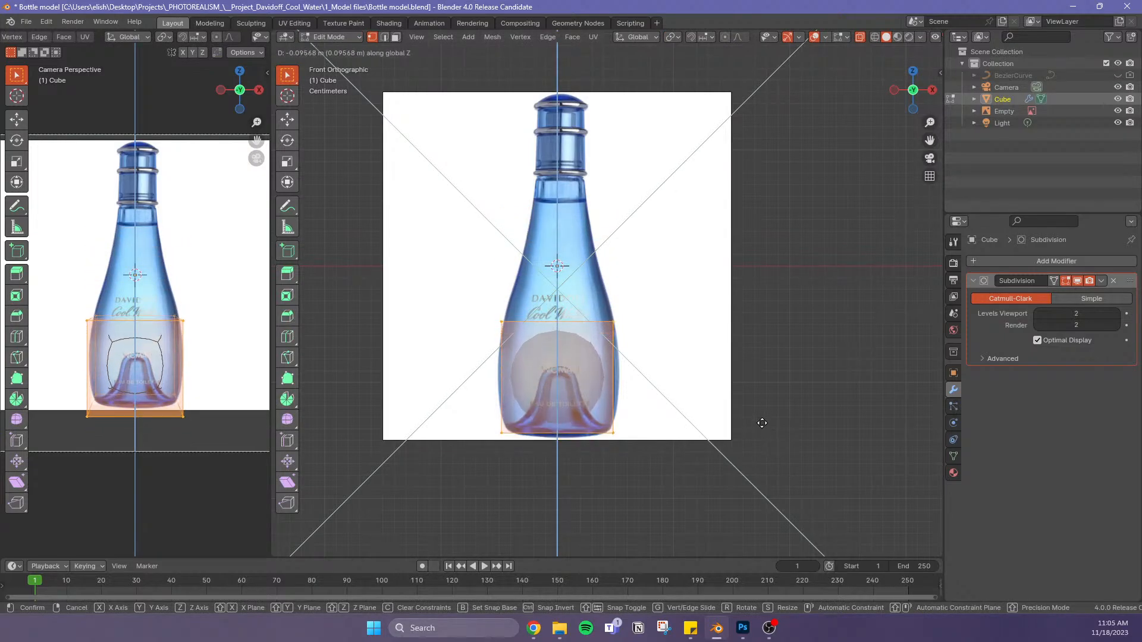
{"action": "left_click", "coordinate": [760, 426]}
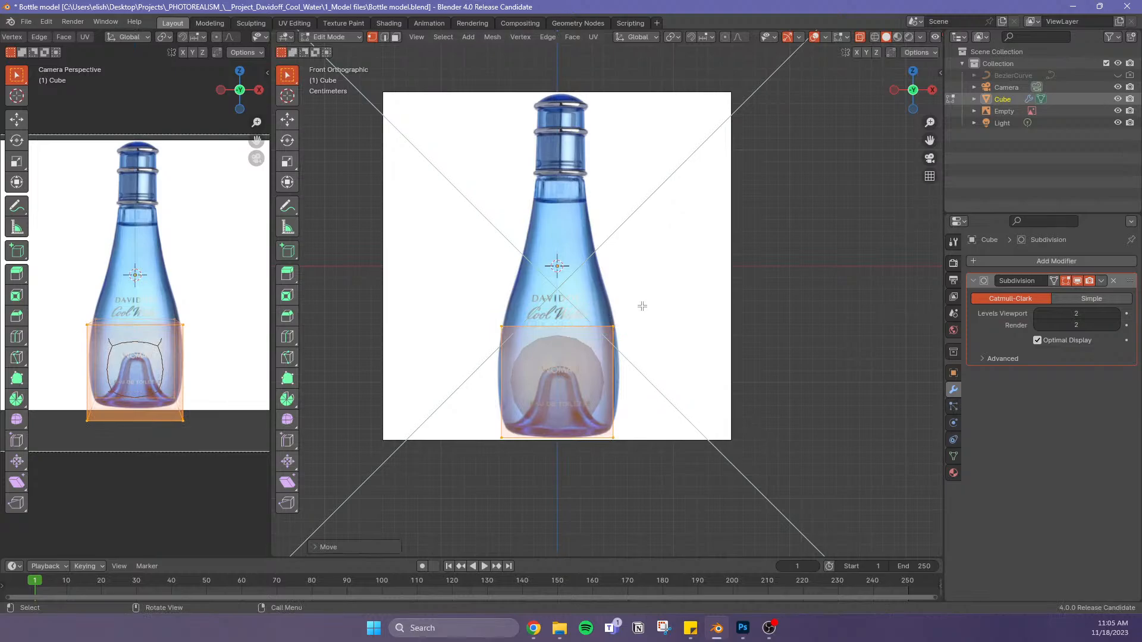
Flatten the cube along Z to roughly half its height and lower it so its underside meets the bottle's bottom edge
{"action": "key", "text": "s"}
{"action": "key", "text": "z"}
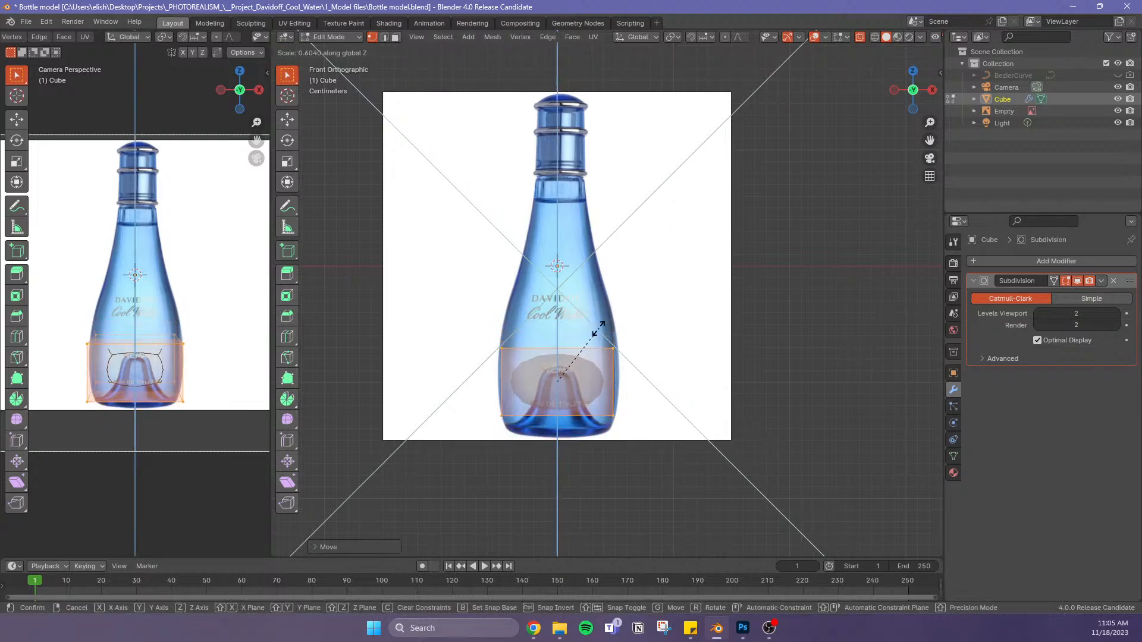
{"action": "left_click", "coordinate": [567, 334]}
{"action": "key", "text": "g"}
{"action": "key", "text": "z"}
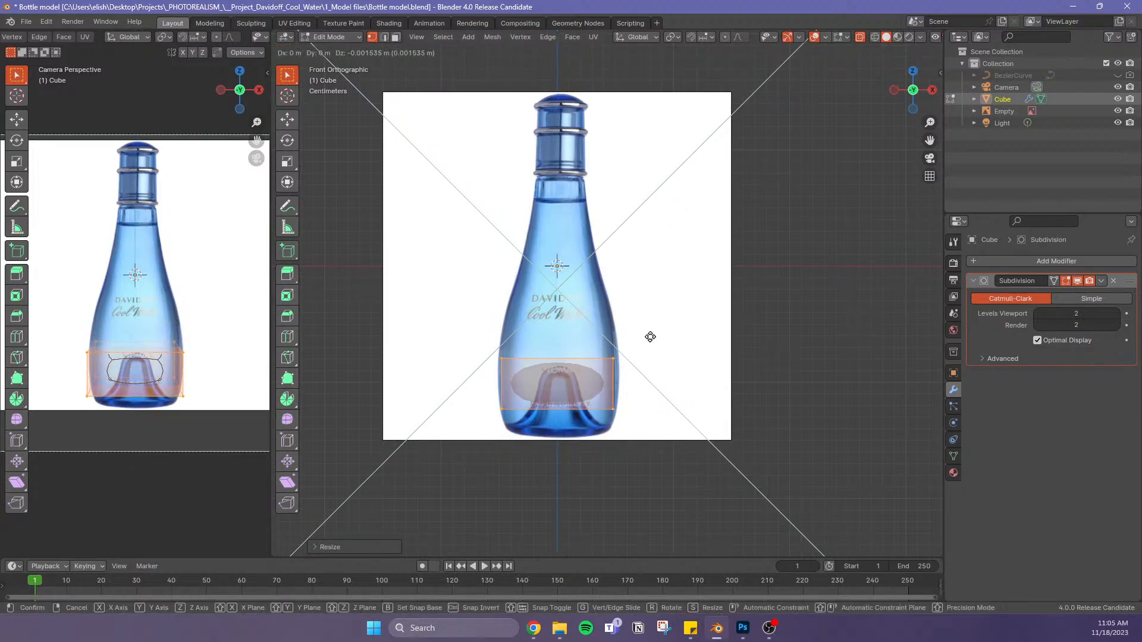
{"action": "left_click", "coordinate": [665, 367]}
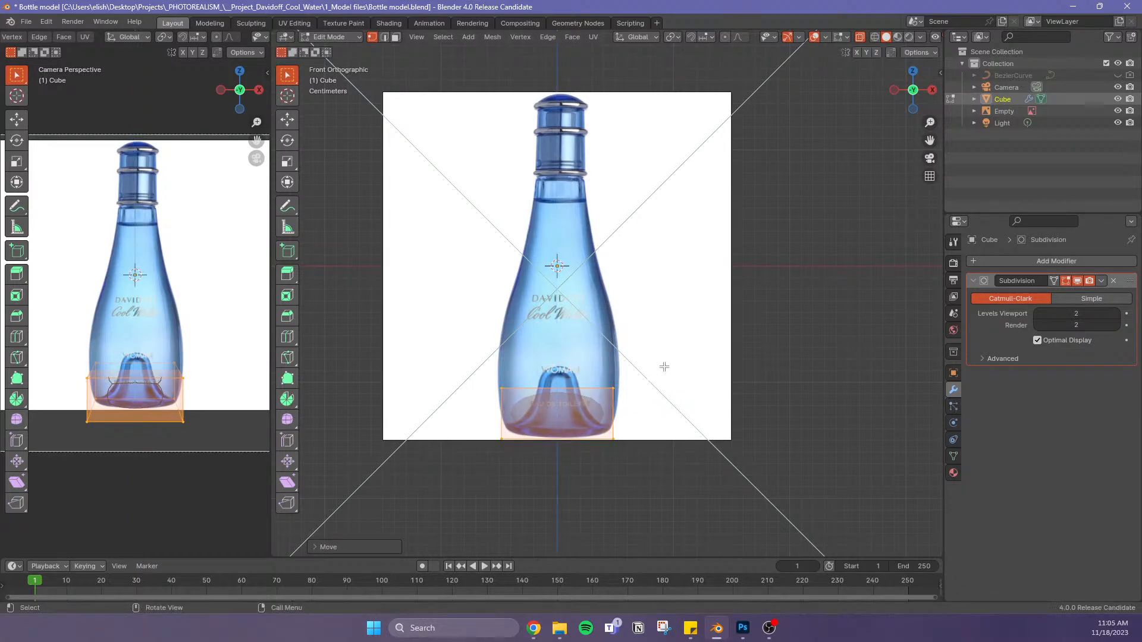
Select the cube's upper vertices and scale them up by about 1.1 to match the bottle's widest outline
{"action": "left_click_drag", "start_coordinate": [644, 364], "coordinate": [466, 408]}
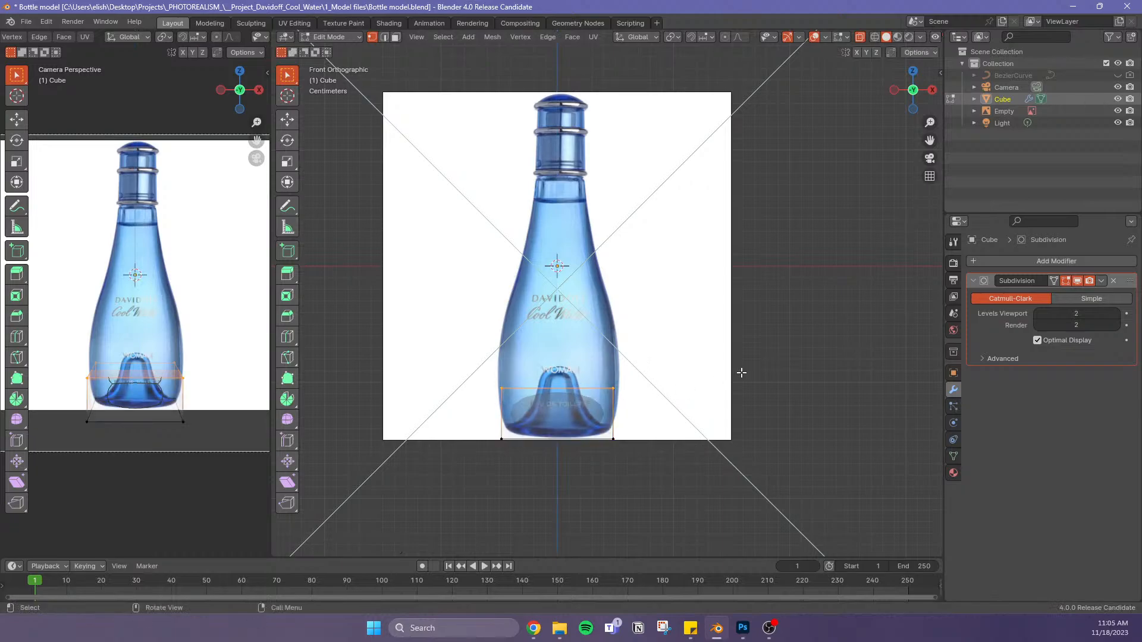
{"action": "key", "text": "s"}
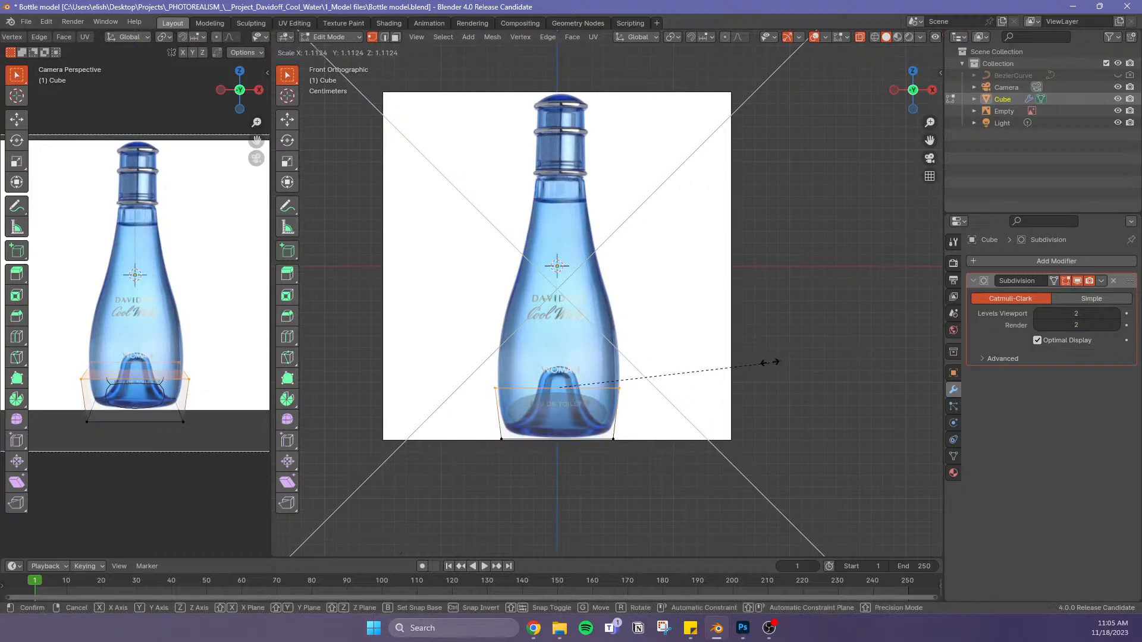
{"action": "left_click", "coordinate": [767, 361]}
Extrude the top face up to just below the logo text and scale it in to follow the bottle's outline
{"action": "key", "text": "e"}
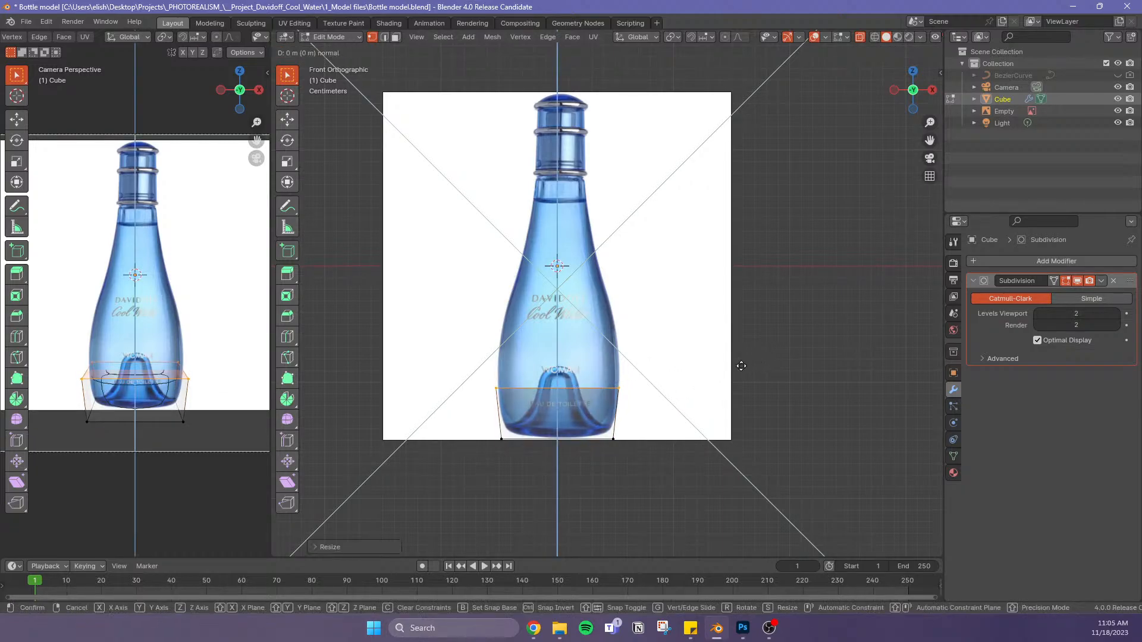
{"action": "left_click", "coordinate": [744, 303]}
{"action": "key", "text": "s"}
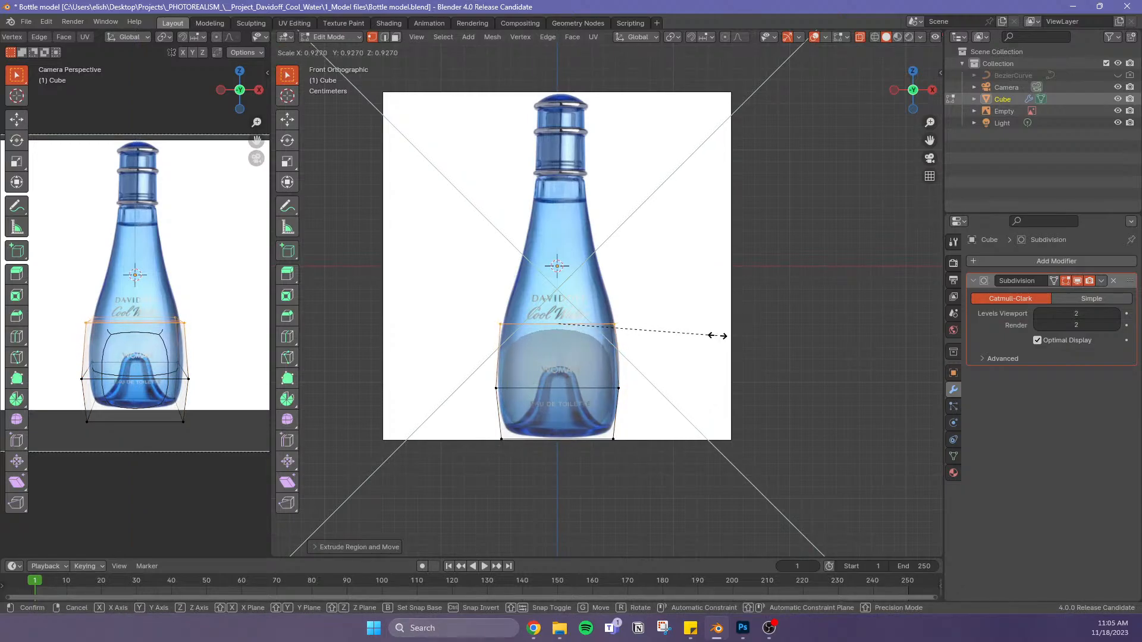
{"action": "left_click", "coordinate": [706, 333]}
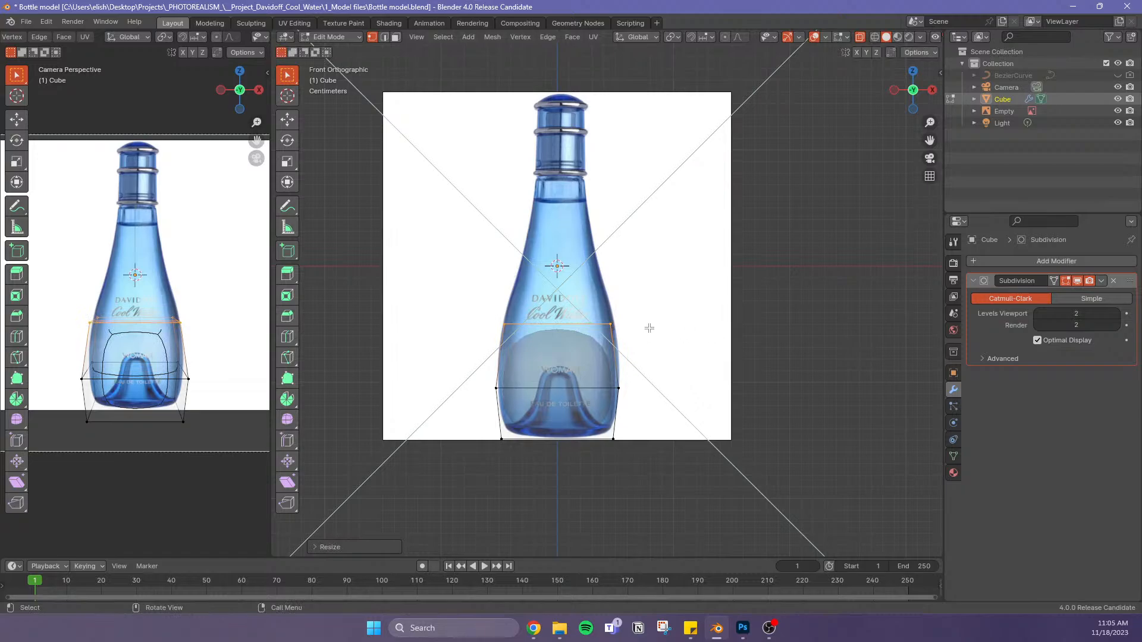
Extrude the top face up to the start of the bottle's neck and scale it in to the neck outline
{"action": "key", "text": "e"}
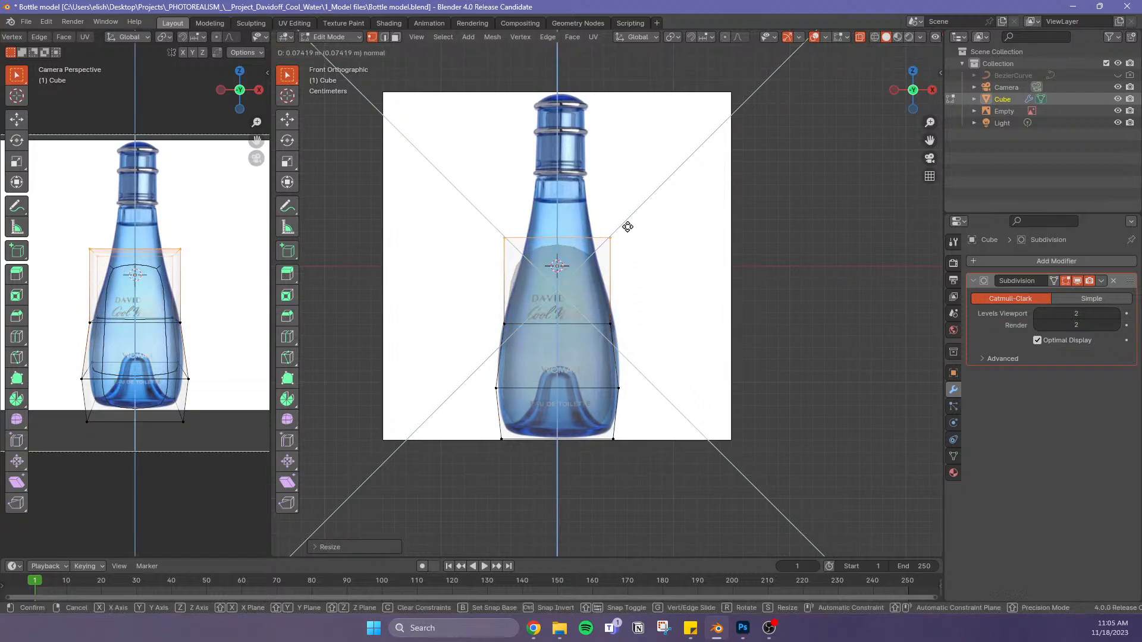
{"action": "left_click", "coordinate": [636, 218]}
{"action": "key", "text": "s"}
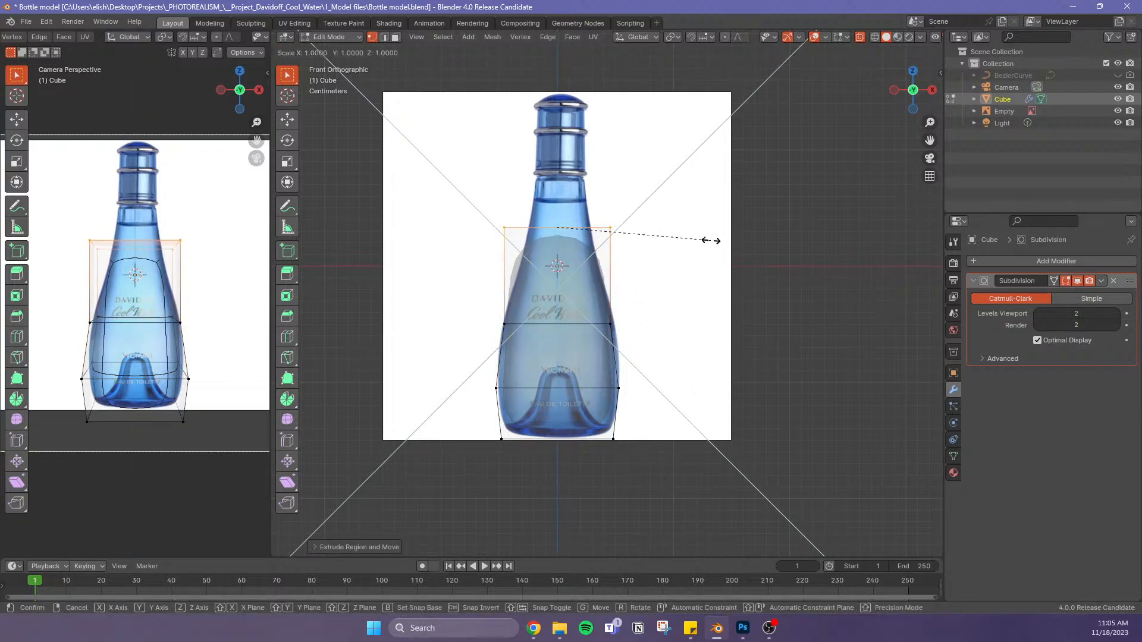
{"action": "left_click", "coordinate": [642, 242]}
Extrude the top face up to the metal ring below the cap and scale it to about 0.81
{"action": "key", "text": "e"}
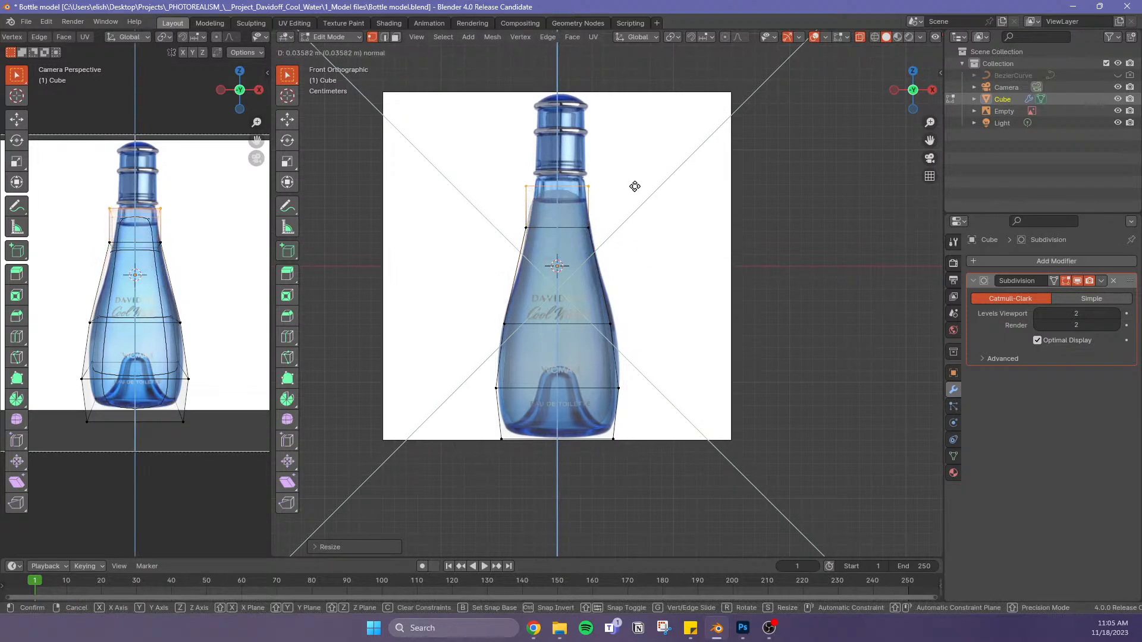
{"action": "left_click", "coordinate": [636, 181]}
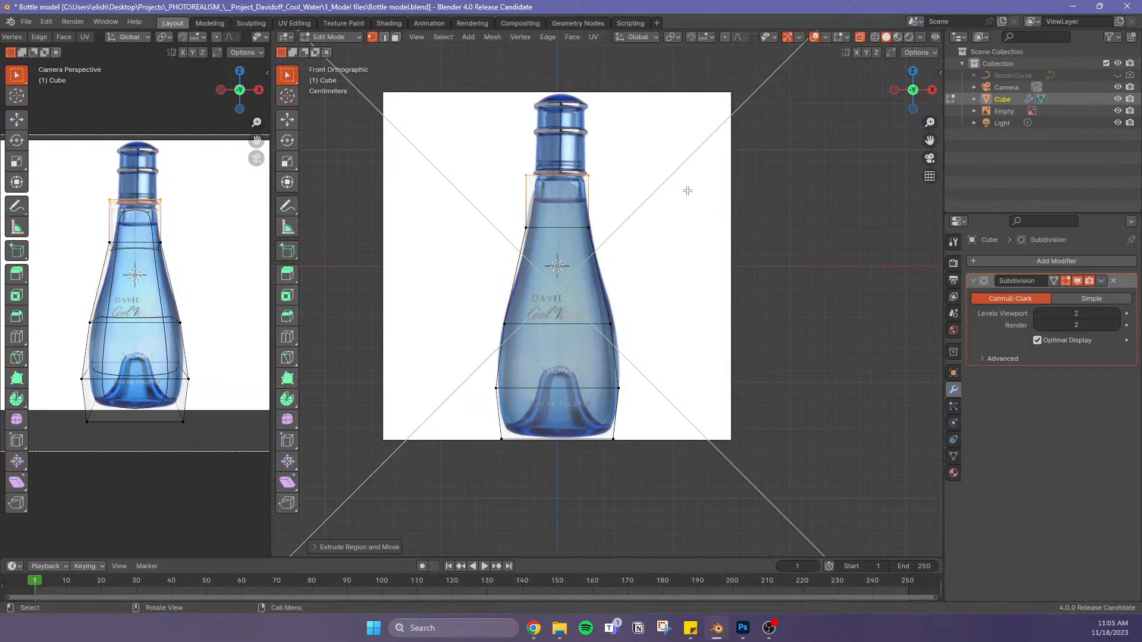
{"action": "key", "text": "s"}
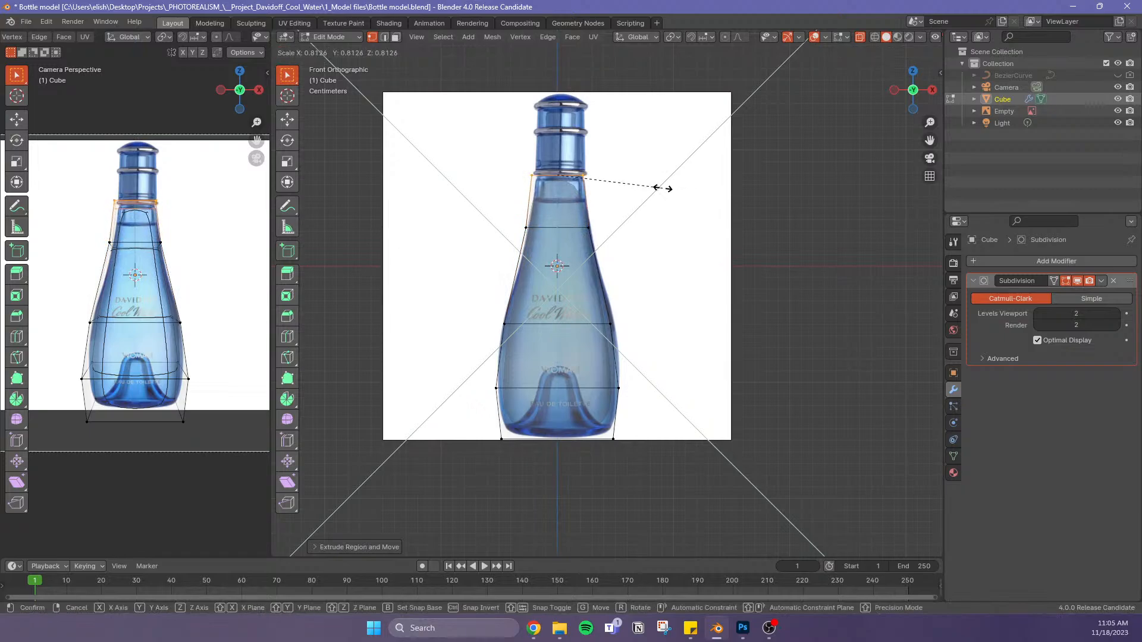
{"action": "left_click", "coordinate": [659, 186]}
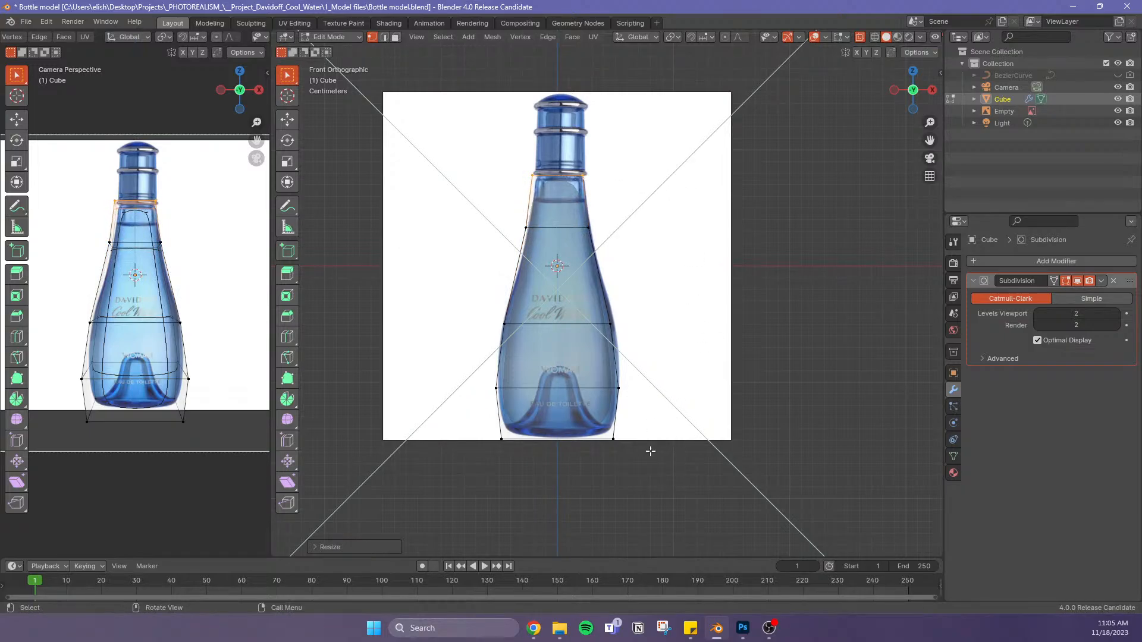
Add an edge loop around the mesh just above its bottom edge to sharpen the base
{"action": "left_click", "coordinate": [616, 439], "text": "alt"}
{"action": "key", "text": "g"}
{"action": "key", "text": "g"}
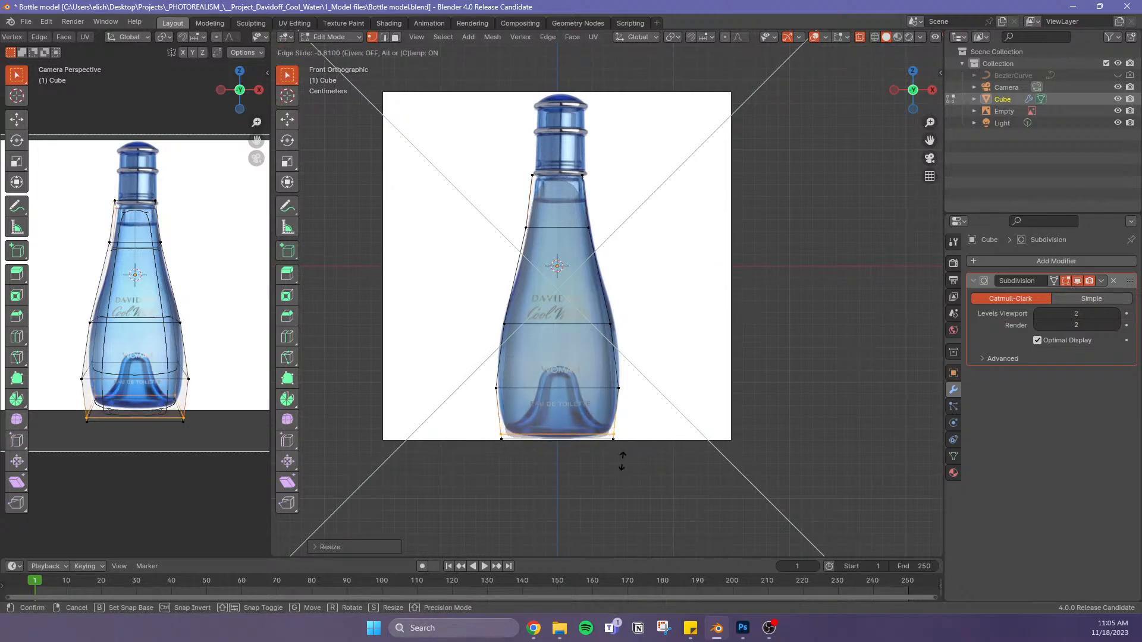
{"action": "left_click", "coordinate": [622, 461]}
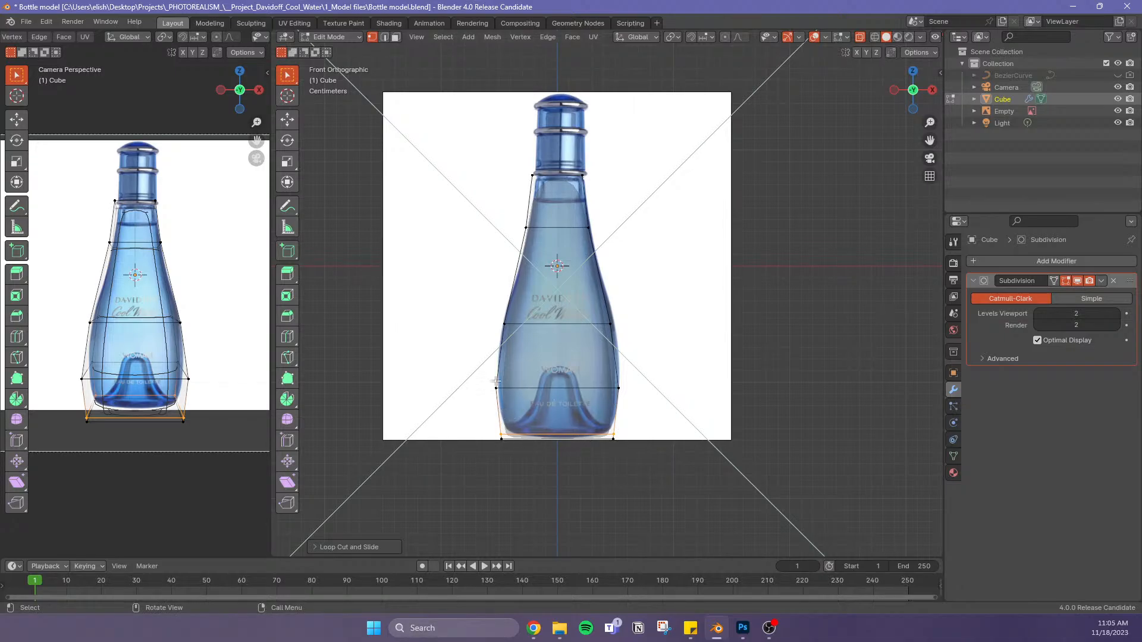
Raise the widest edge loop slightly along Z and scale it up to about 1.08 to match the bottle's belly
{"action": "left_click_drag", "start_coordinate": [483, 380], "coordinate": [680, 420]}
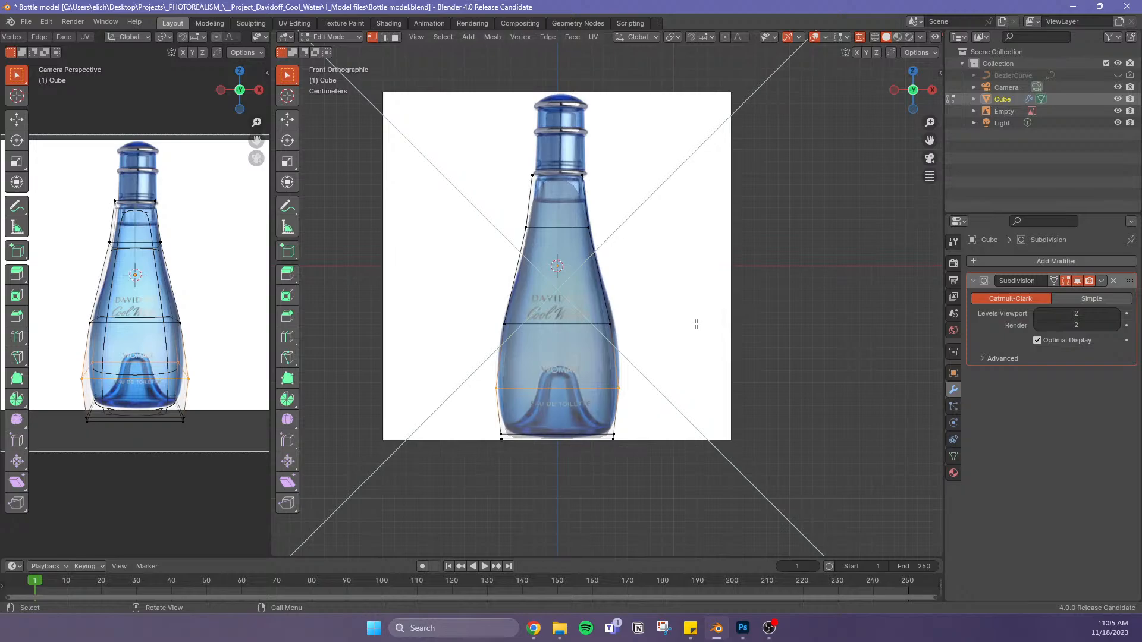
{"action": "key", "text": "g"}
{"action": "key", "text": "z"}
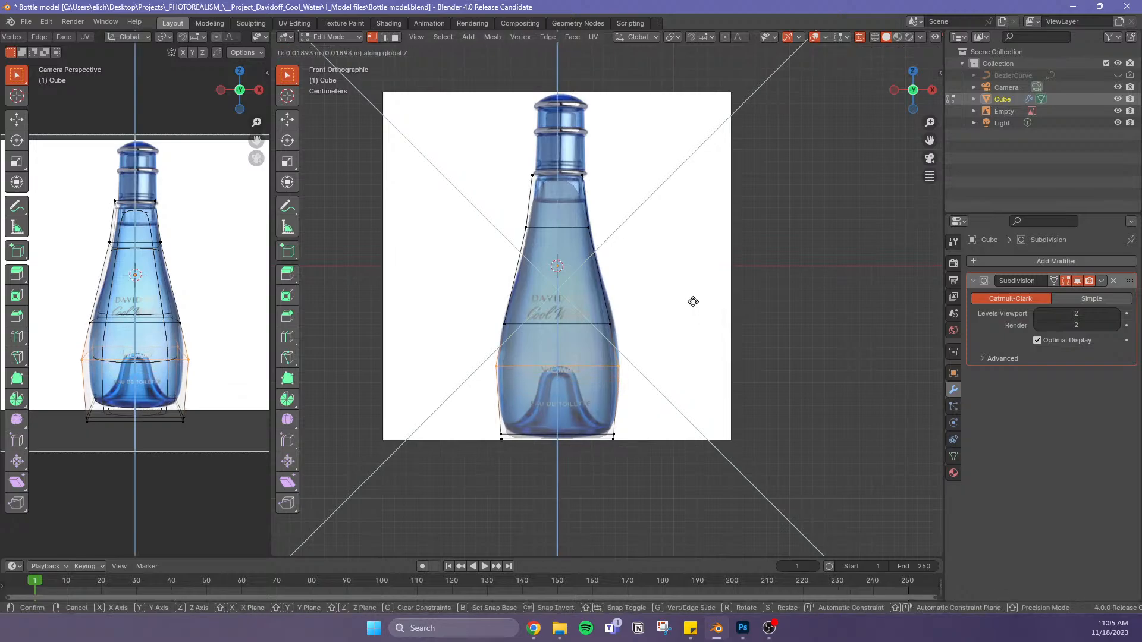
{"action": "left_click", "coordinate": [696, 308]}
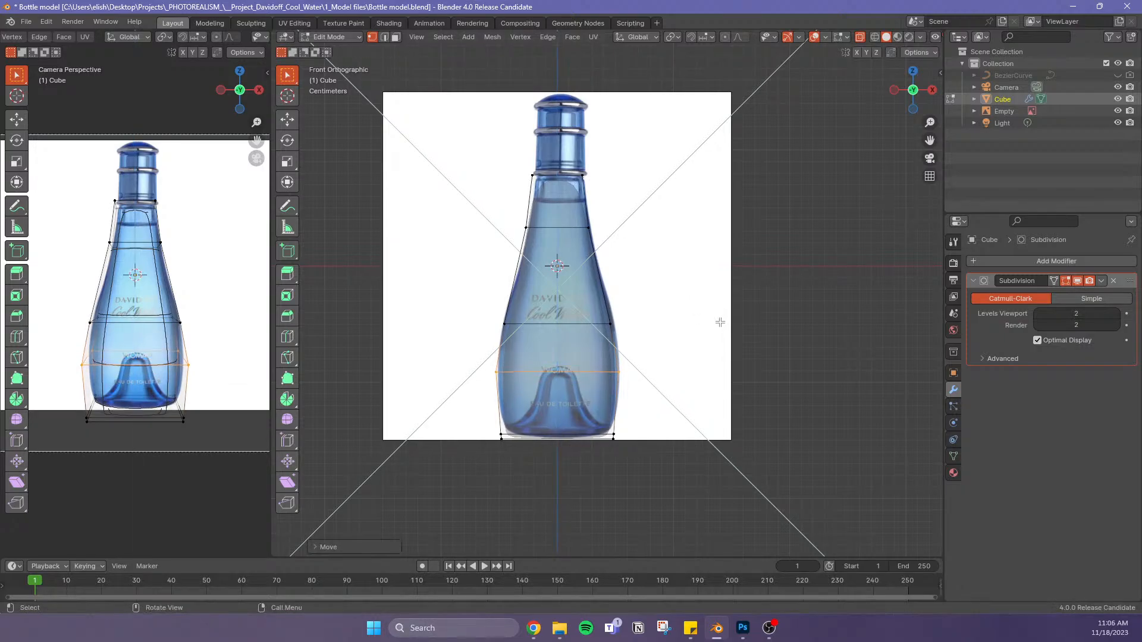
{"action": "key", "text": "s"}
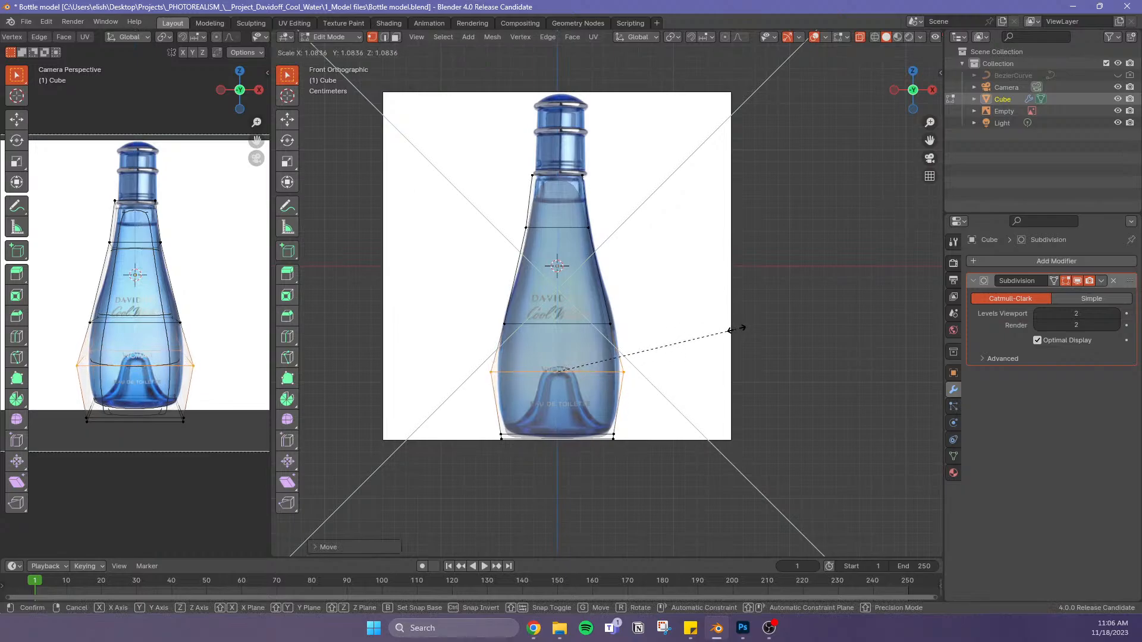
{"action": "left_click", "coordinate": [735, 330]}
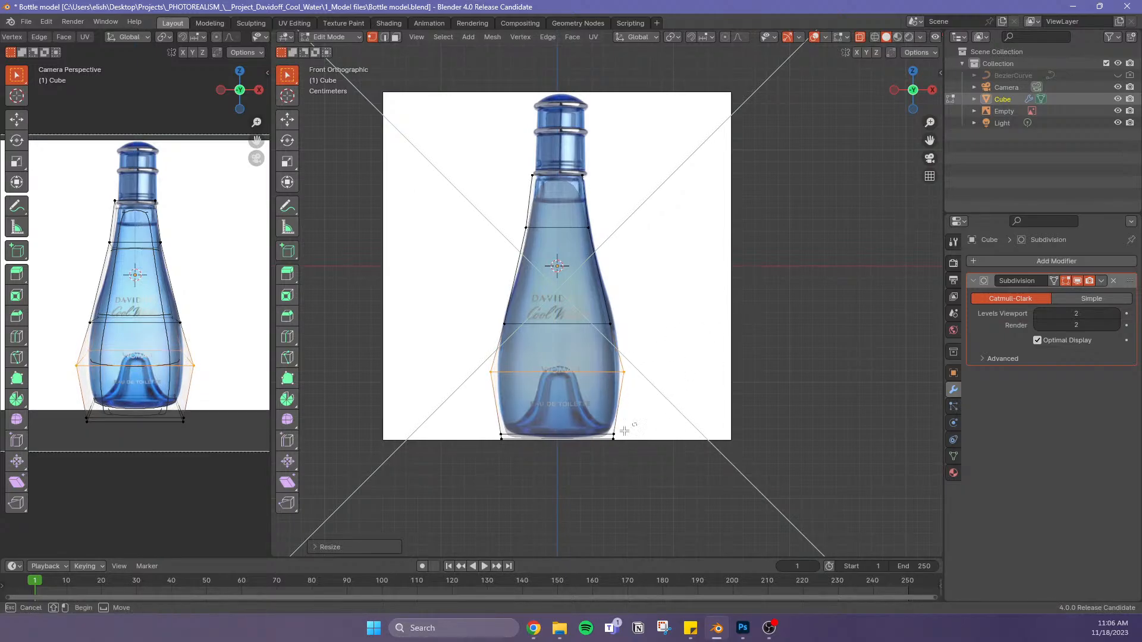
Select the two lowest edge loops and raise them about 0.0015 m along Z to meet the bottle's base
{"action": "left_click_drag", "start_coordinate": [637, 429], "coordinate": [464, 489]}
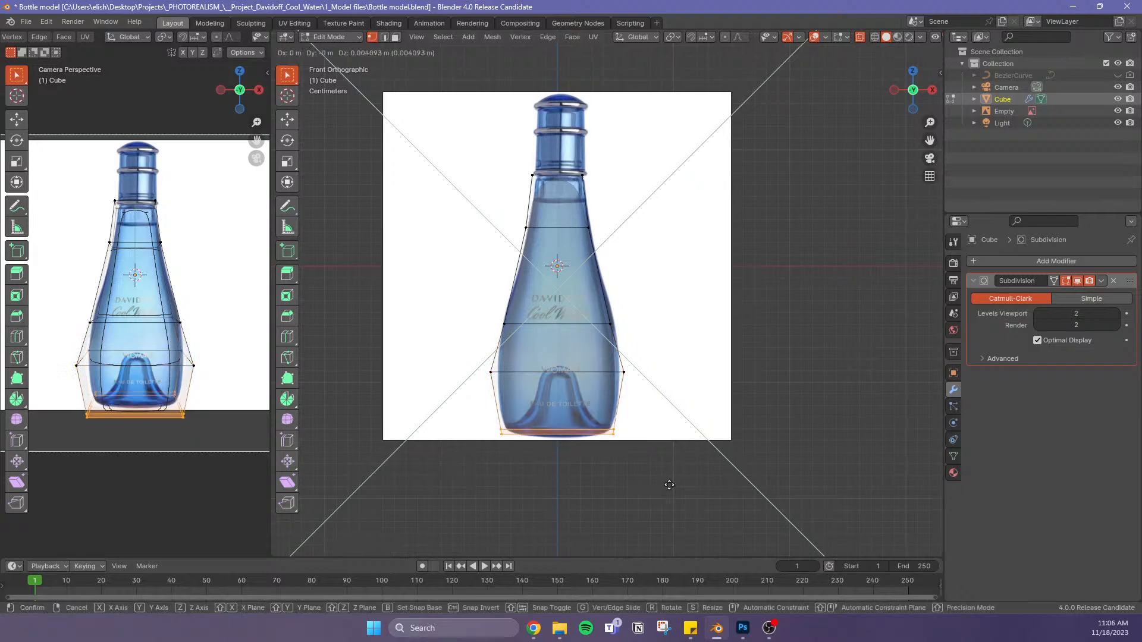
{"action": "key", "text": "g"}
{"action": "key", "text": "z"}
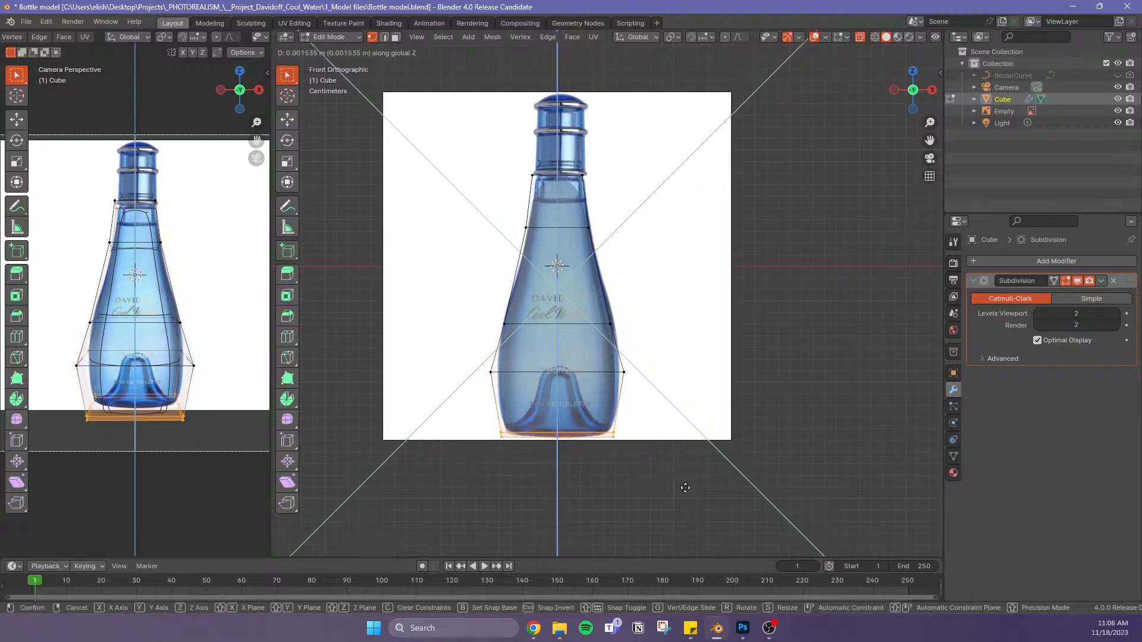
{"action": "left_click", "coordinate": [685, 488]}
{"action": "left_click", "coordinate": [713, 476]}
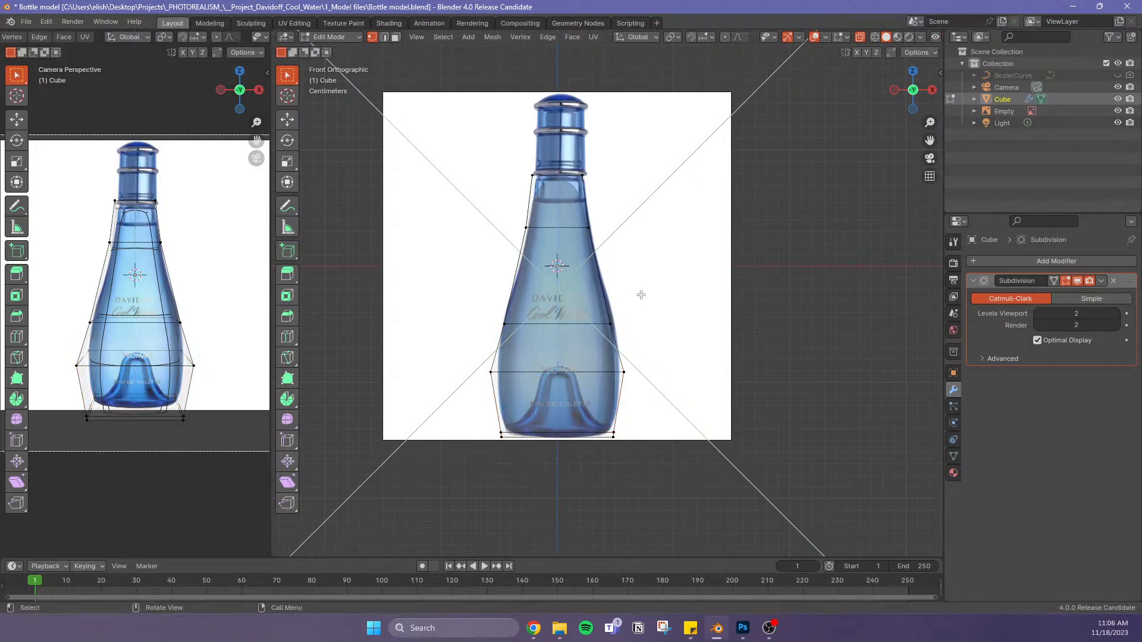
Move the edge loop just below the logo text up about 0.013 m along Z
{"action": "left_click_drag", "start_coordinate": [640, 295], "coordinate": [458, 355]}
{"action": "key", "text": "g"}
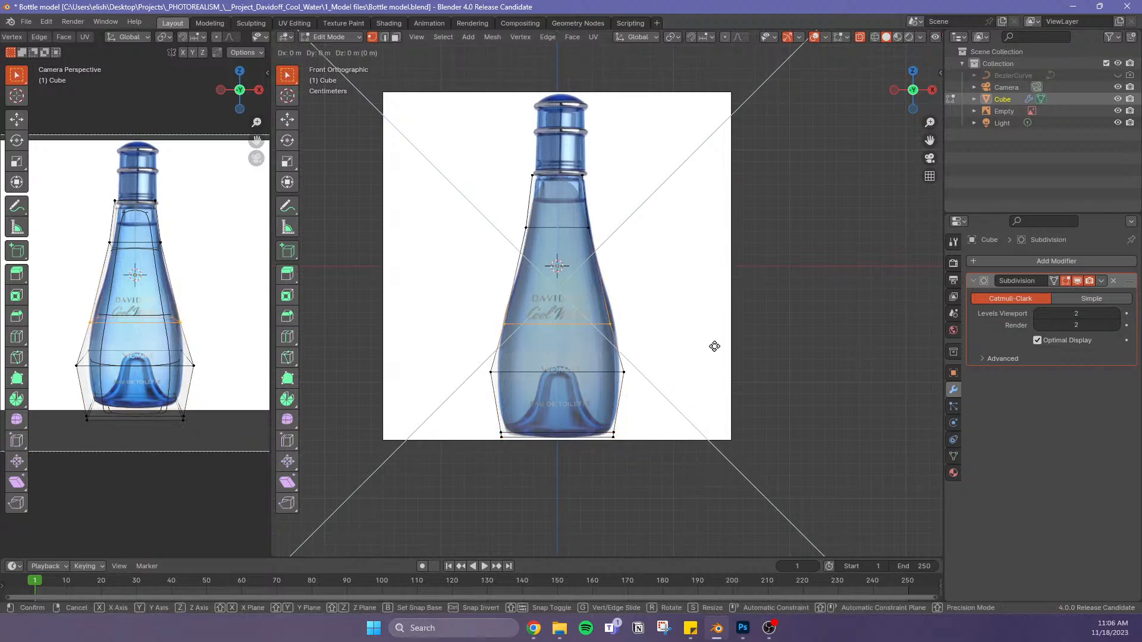
{"action": "key", "text": "z"}
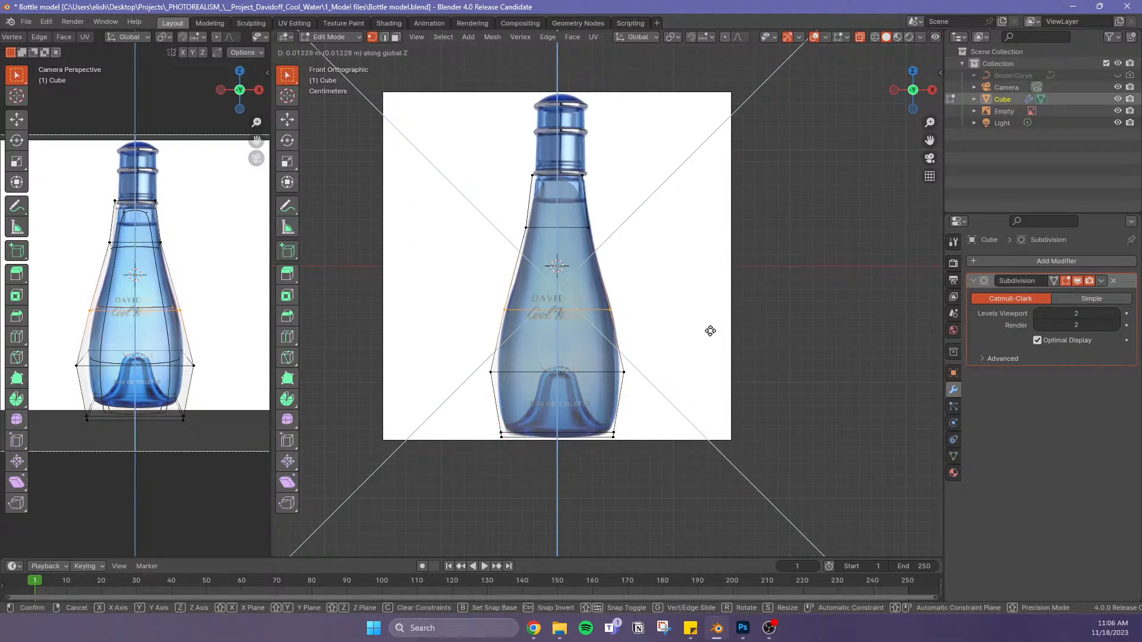
{"action": "left_click", "coordinate": [707, 329]}
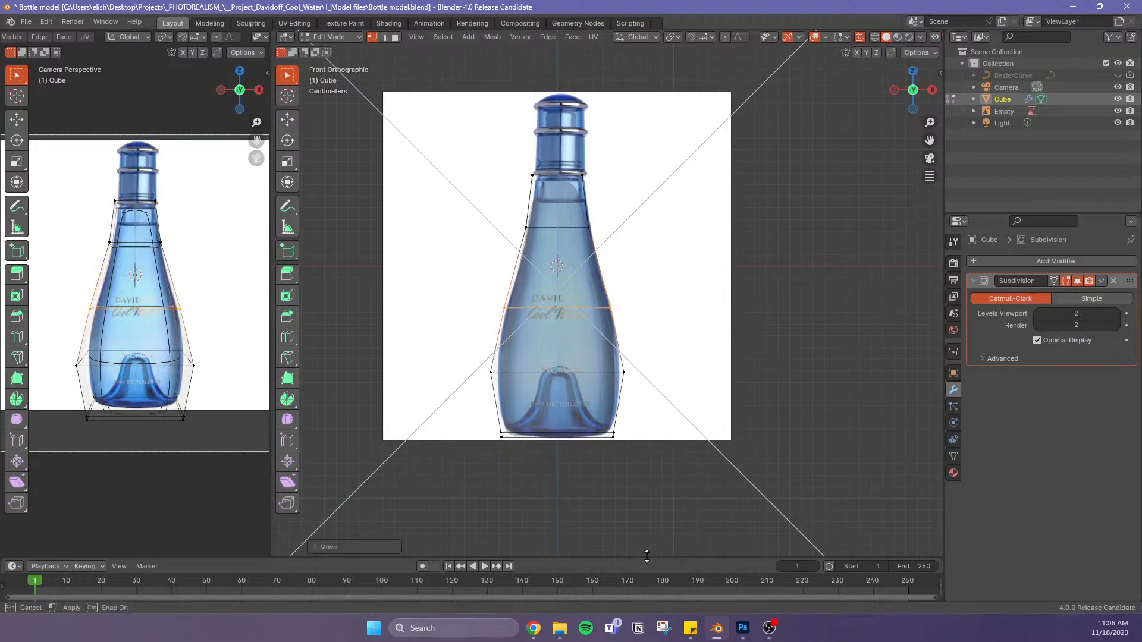
Add an edge loop in the neck section and slide it up to just below the mesh's top edge
{"action": "scroll", "coordinate": [630, 527], "scroll_direction": "up", "scroll_amount": 2}
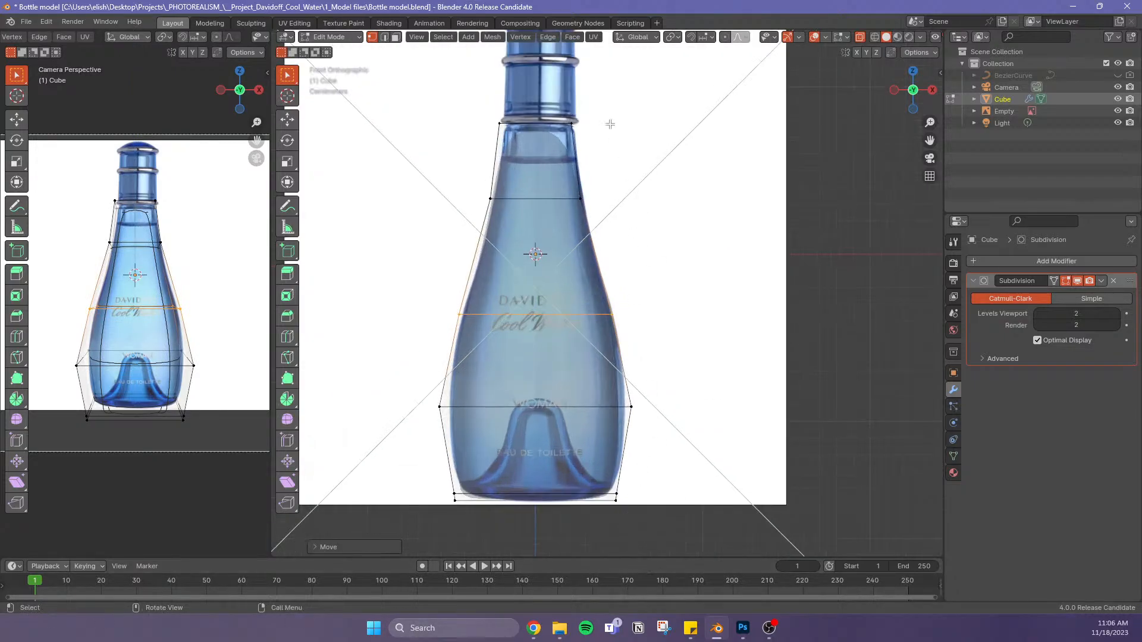
{"action": "key", "text": "ctrl+r"}
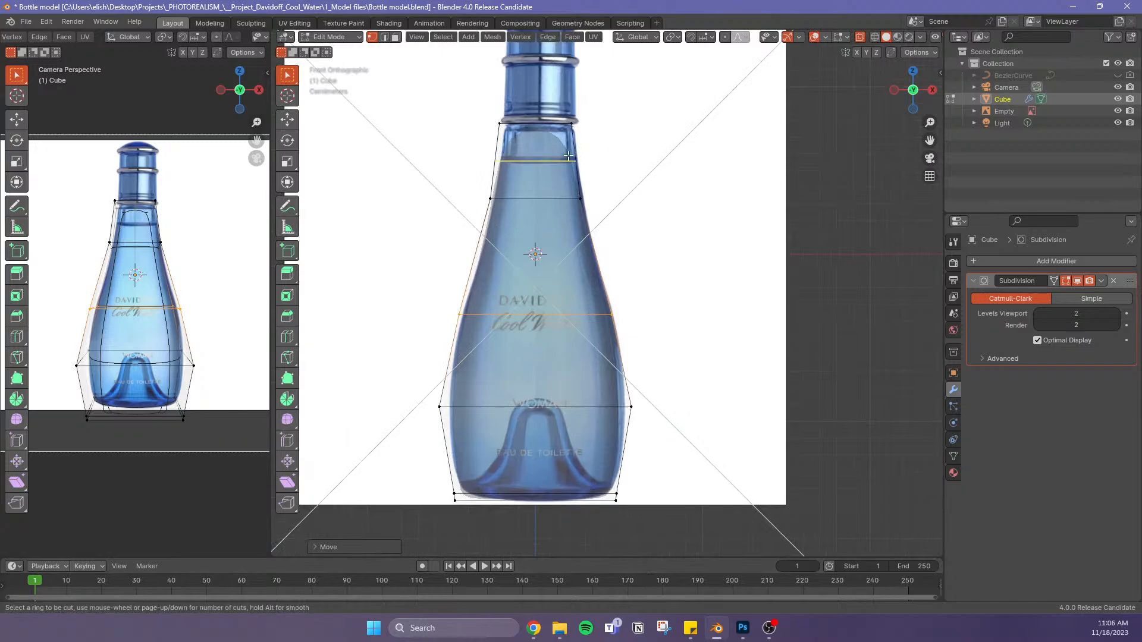
{"action": "left_click", "coordinate": [568, 155]}
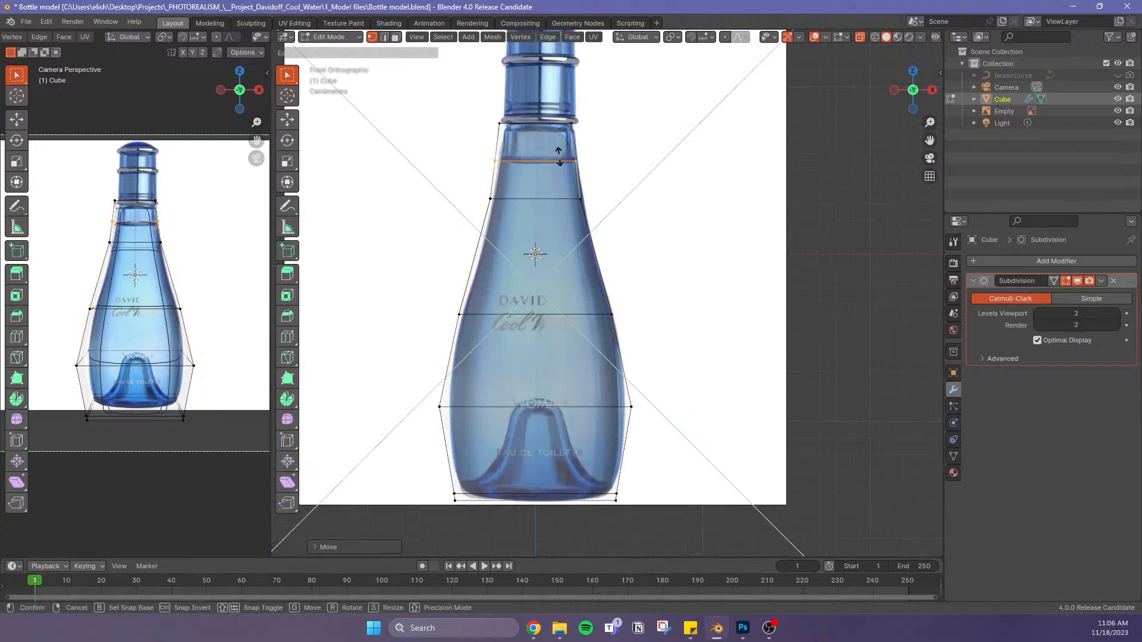
{"action": "left_click", "coordinate": [607, 113]}
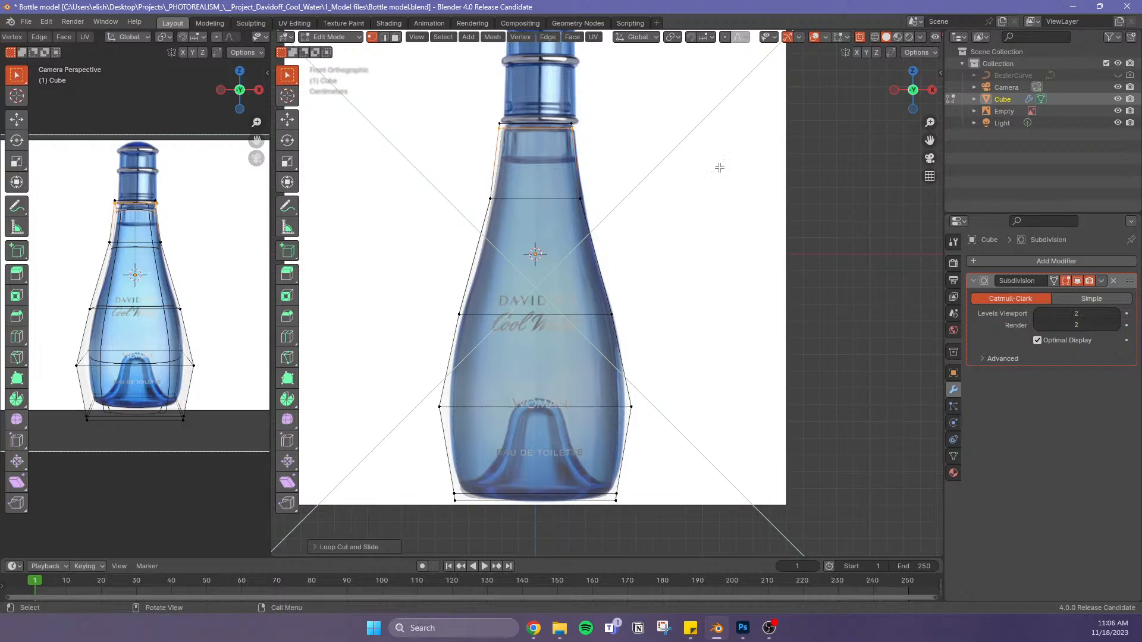
Leave mesh editing, enable opacity for the reference image empty and set it to 0.071
{"action": "left_click", "coordinate": [1004, 112]}
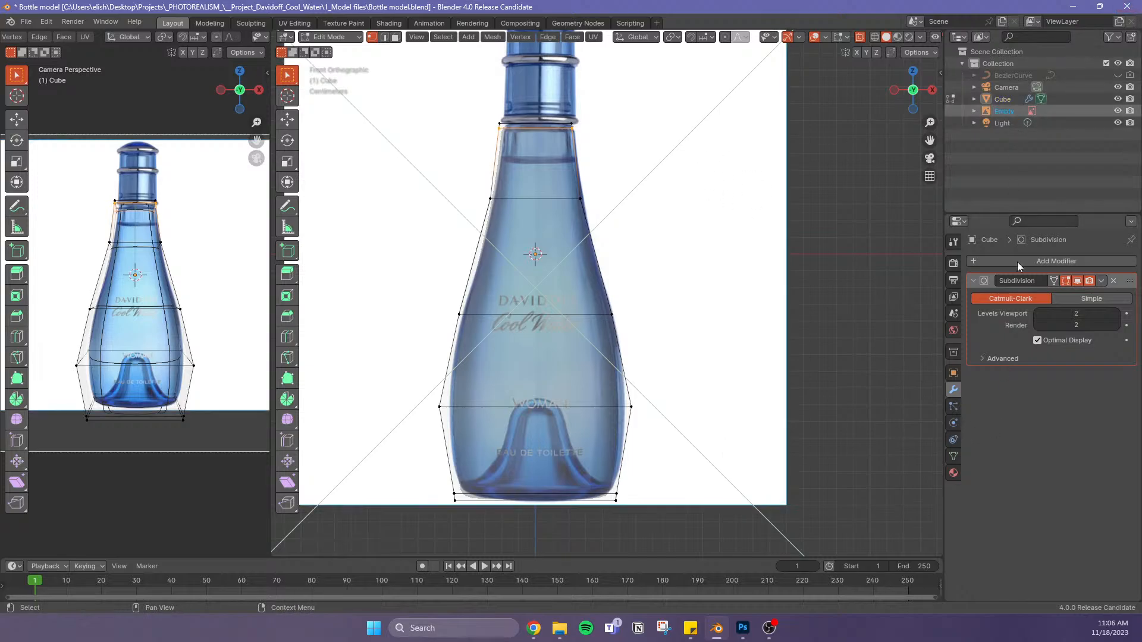
{"action": "left_click", "coordinate": [954, 473]}
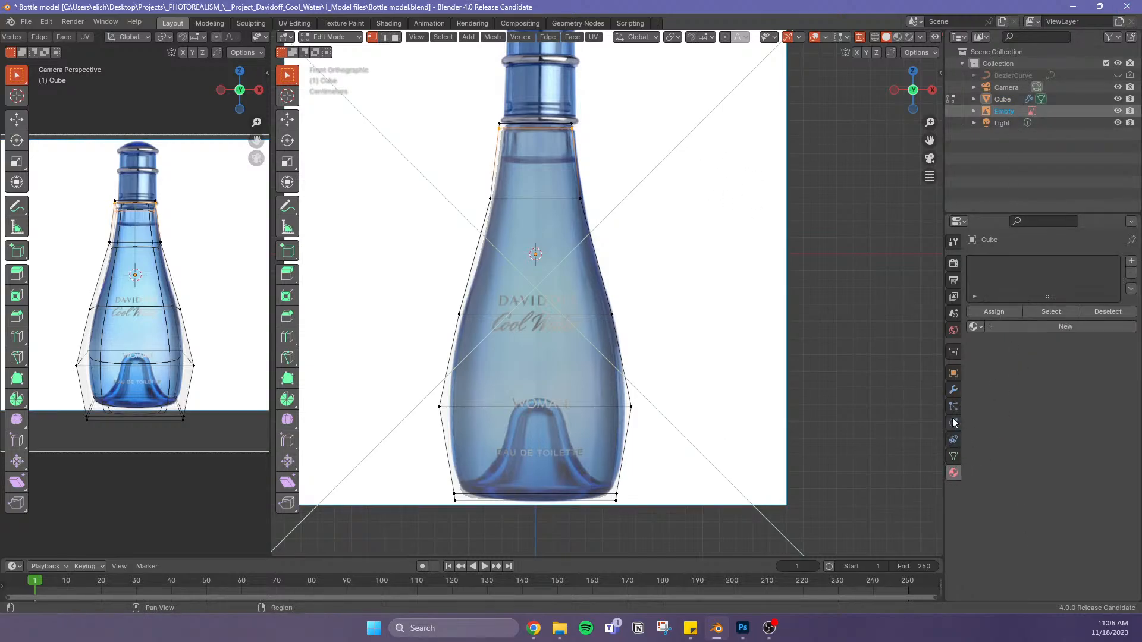
{"action": "left_click", "coordinate": [1026, 110]}
{"action": "left_click", "coordinate": [1029, 111]}
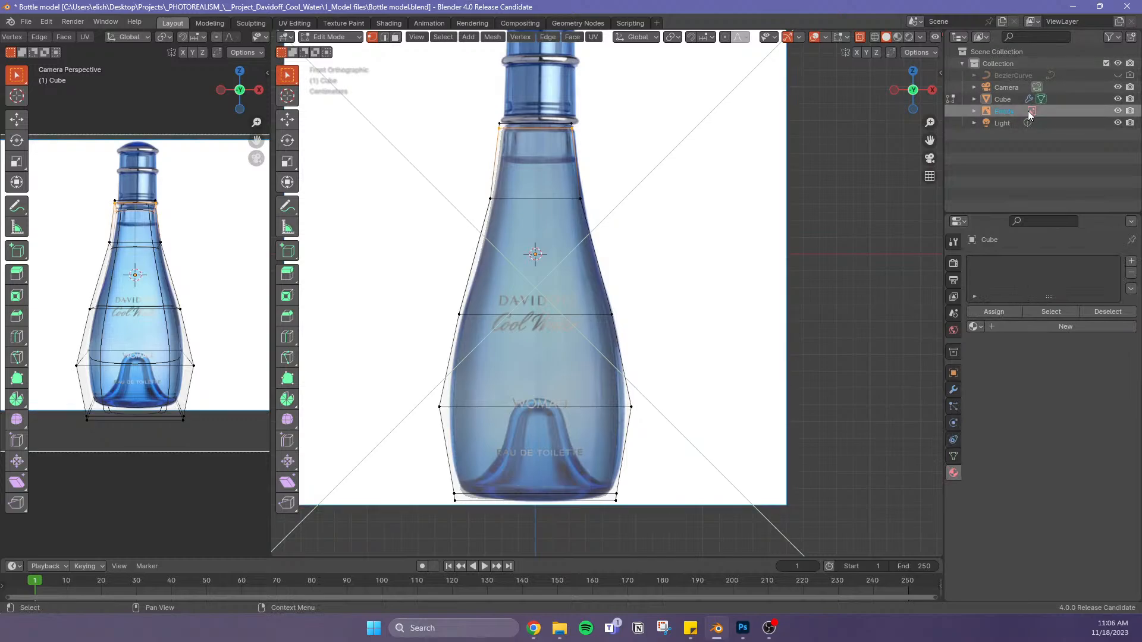
{"action": "key", "text": "Tab"}
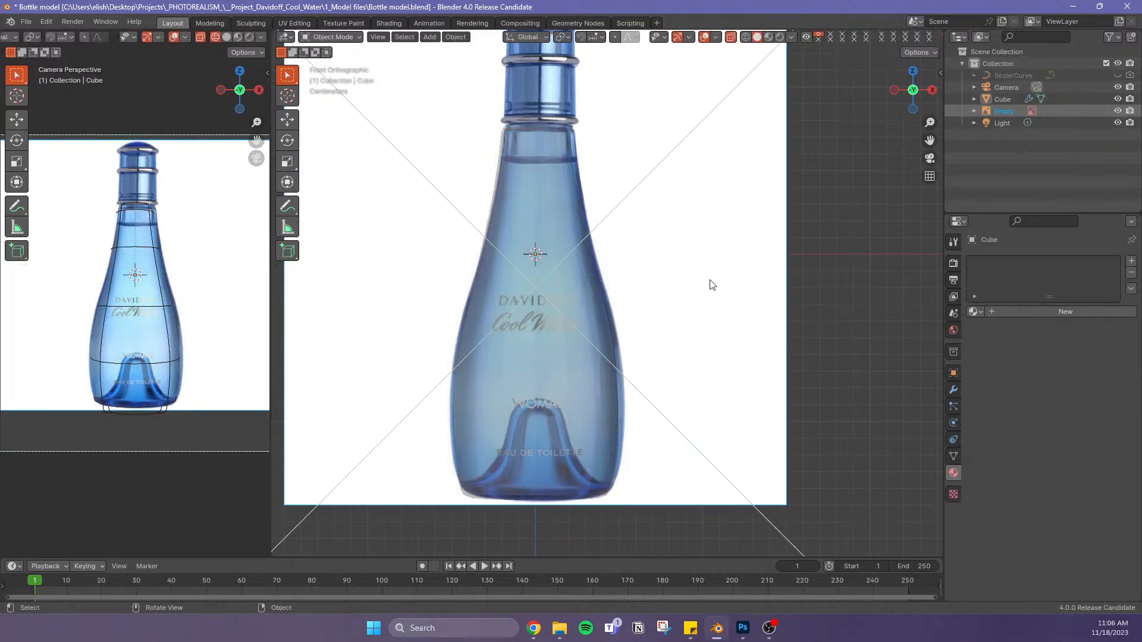
{"action": "left_click", "coordinate": [1002, 100]}
{"action": "left_click", "coordinate": [1005, 112]}
{"action": "left_click", "coordinate": [954, 422]}
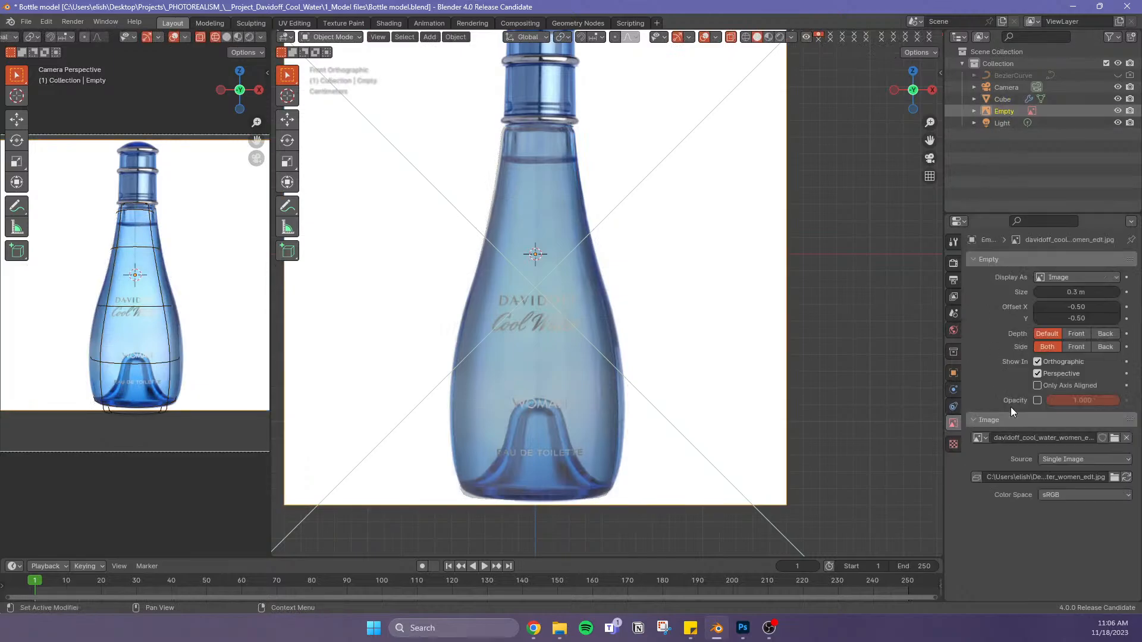
{"action": "left_click", "coordinate": [1038, 400]}
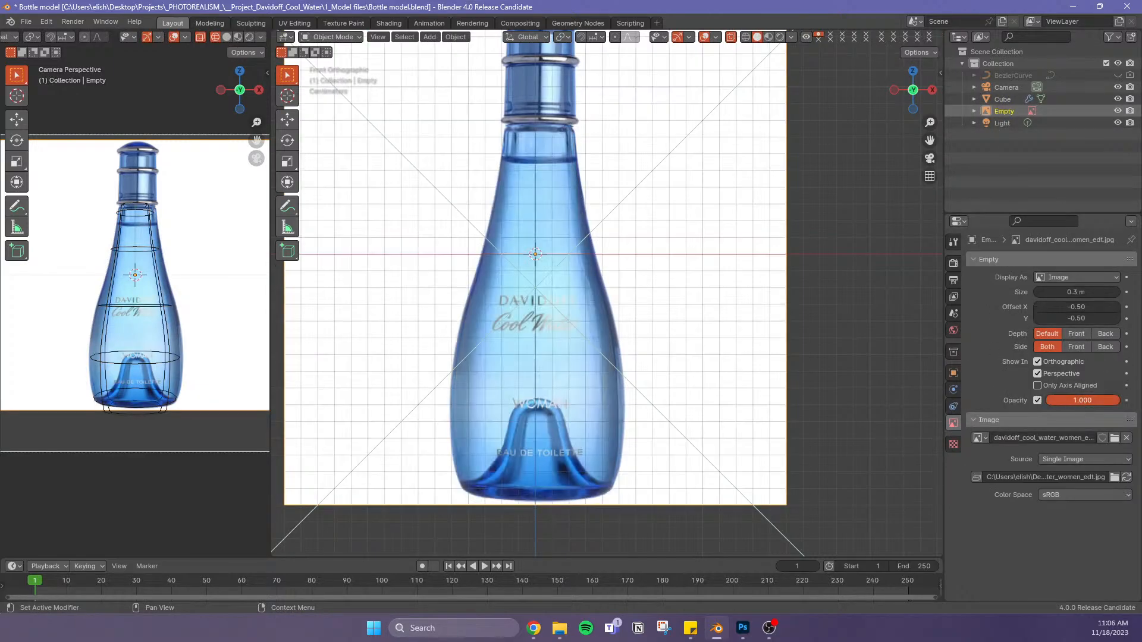
{"action": "left_click_drag", "start_coordinate": [1079, 400], "coordinate": [1047, 400]}
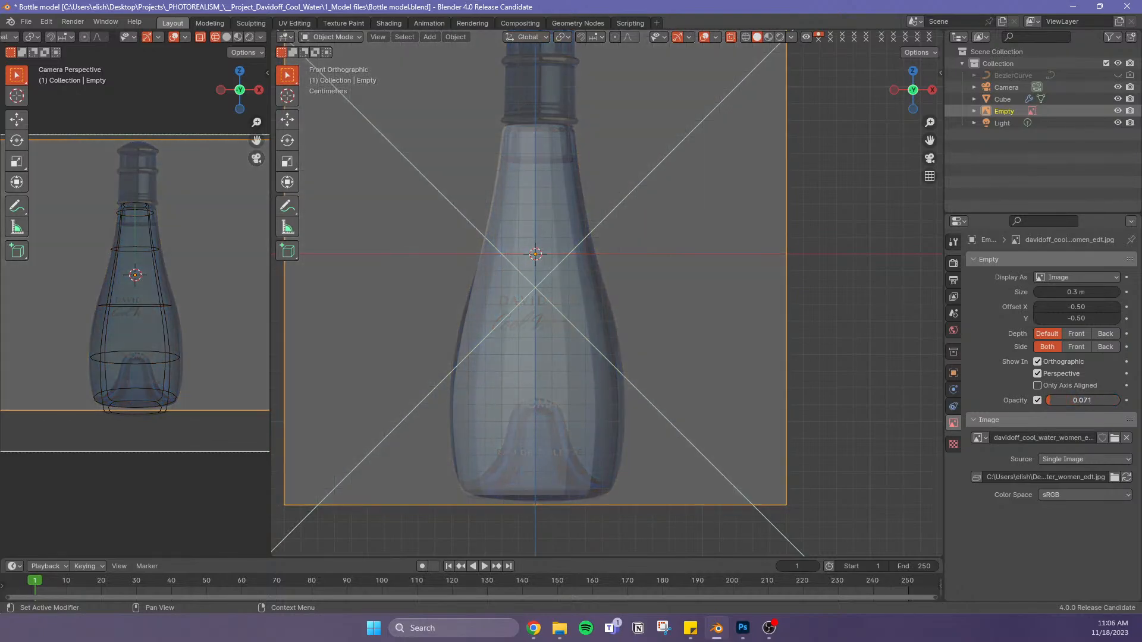
Apply smooth shading to the cube bottle mesh and check its shape from an angle
{"action": "left_click", "coordinate": [1006, 99]}
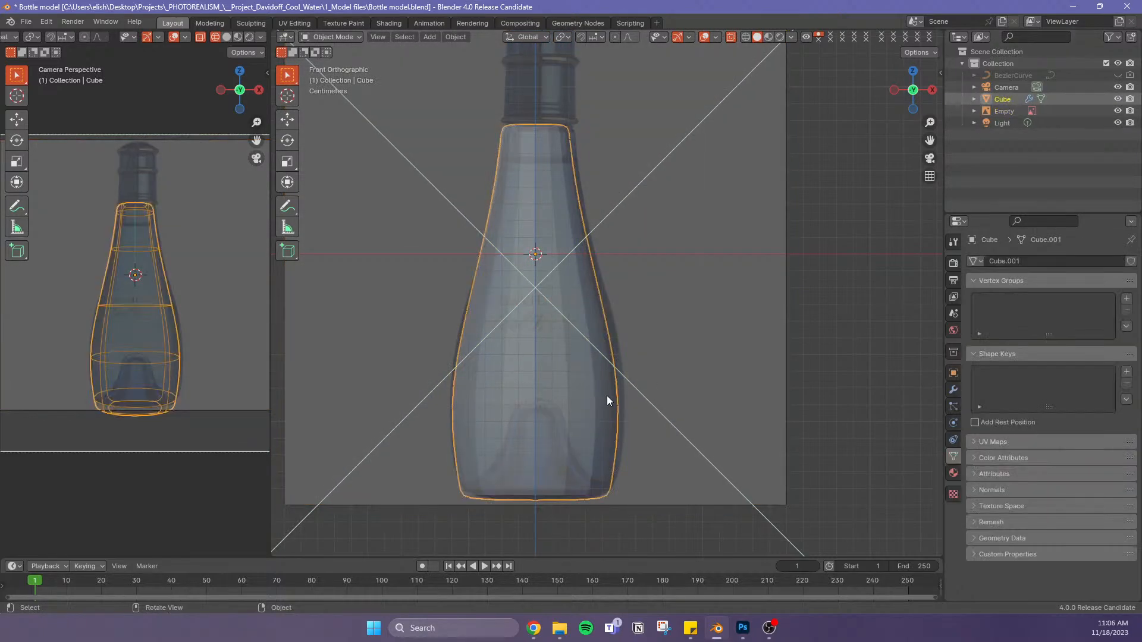
{"action": "right_click", "coordinate": [552, 381]}
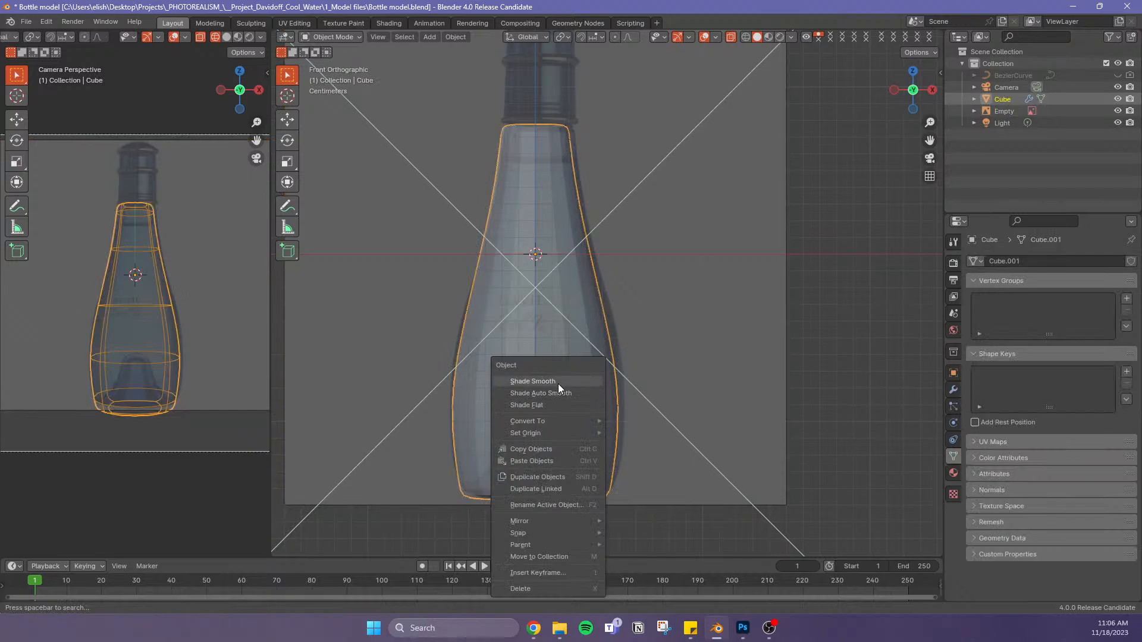
{"action": "left_click", "coordinate": [558, 384]}
{"action": "left_click", "coordinate": [783, 505]}
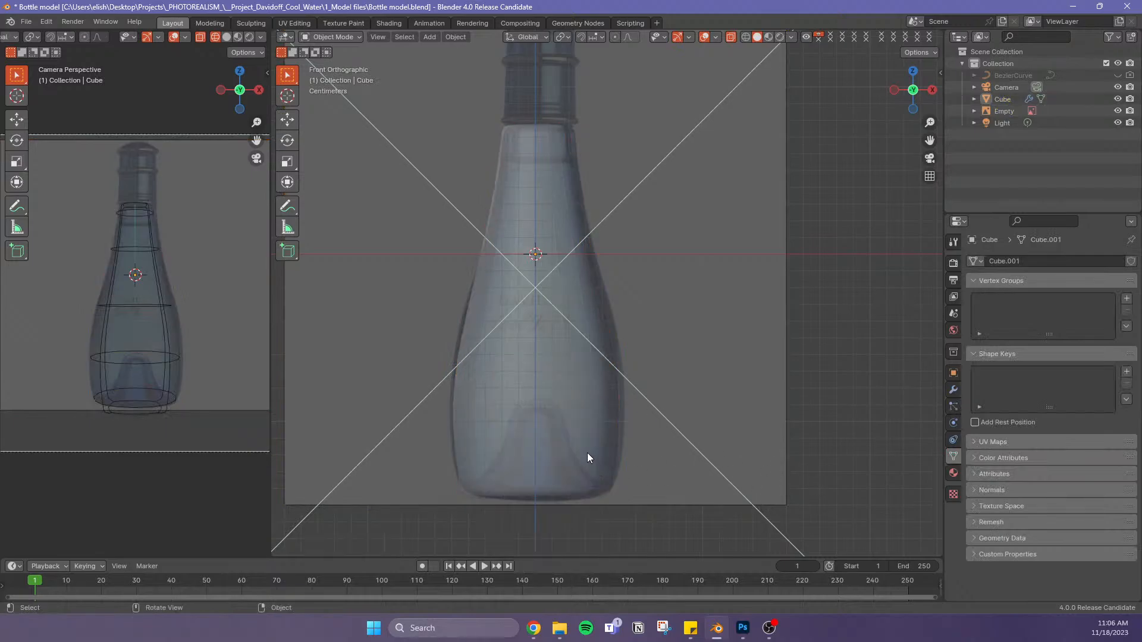
{"action": "left_click", "coordinate": [601, 459]}
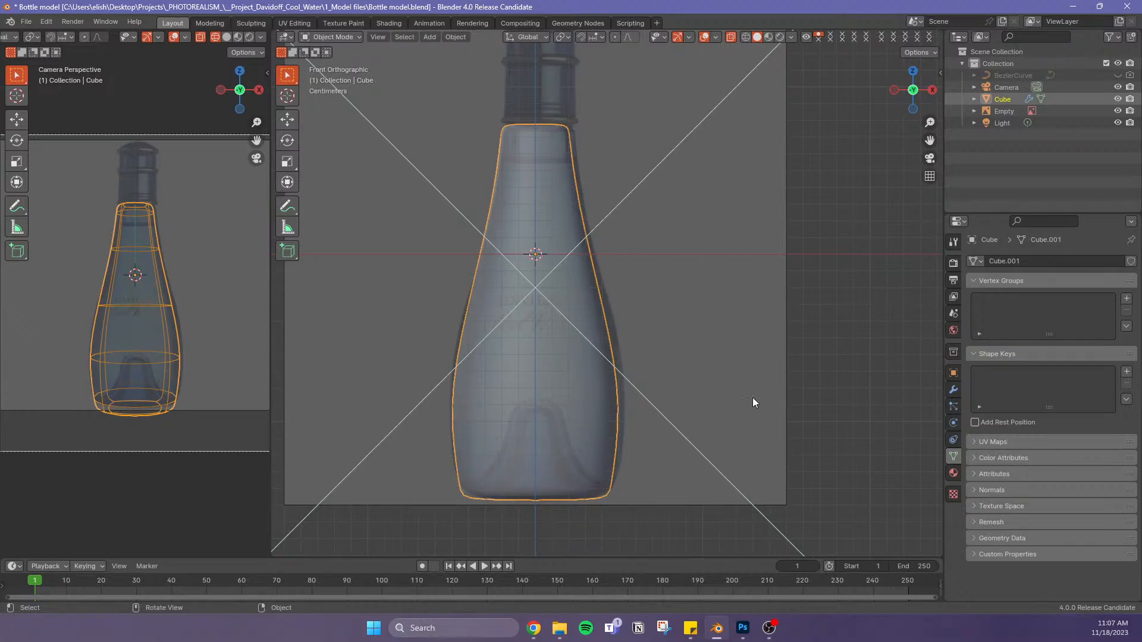
{"action": "middle_click_drag", "start_coordinate": [686, 501], "coordinate": [673, 456]}
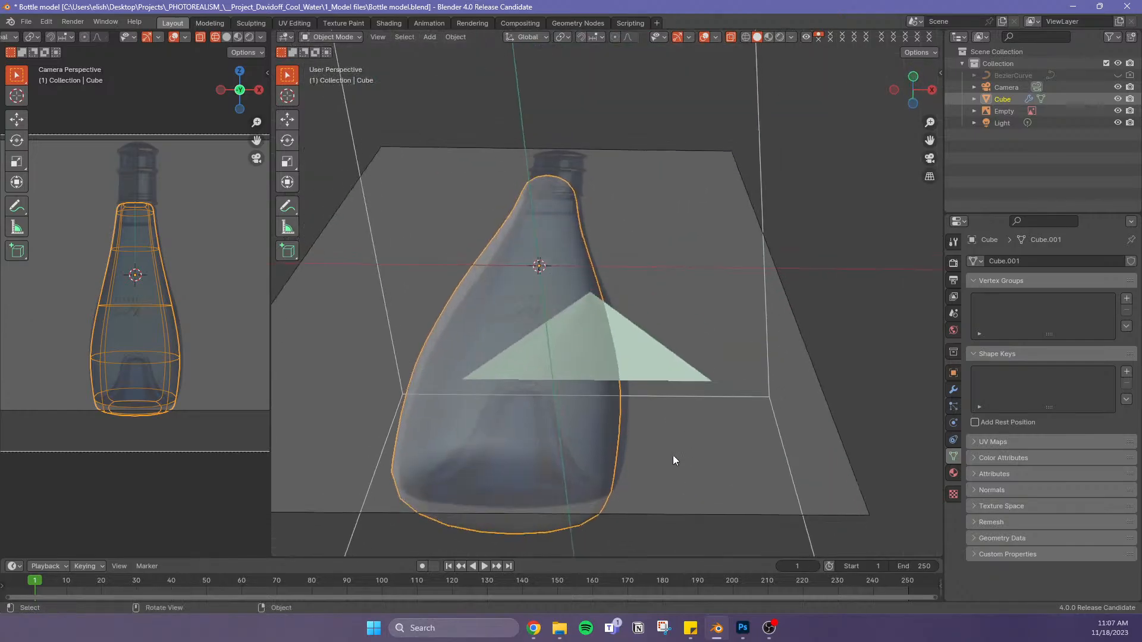
Try adding a centred vertical edge loop around the bottle mesh, and undo it
{"action": "key", "text": "Tab"}
{"action": "key", "text": "ctrl+r"}
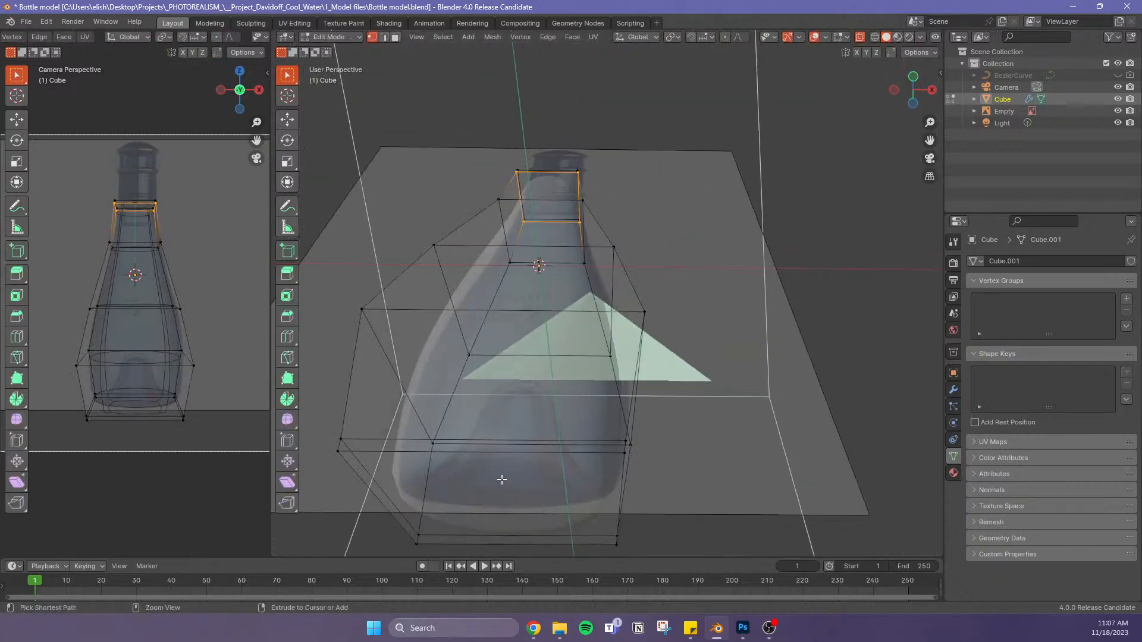
{"action": "left_click", "coordinate": [517, 415]}
{"action": "right_click", "coordinate": [512, 413]}
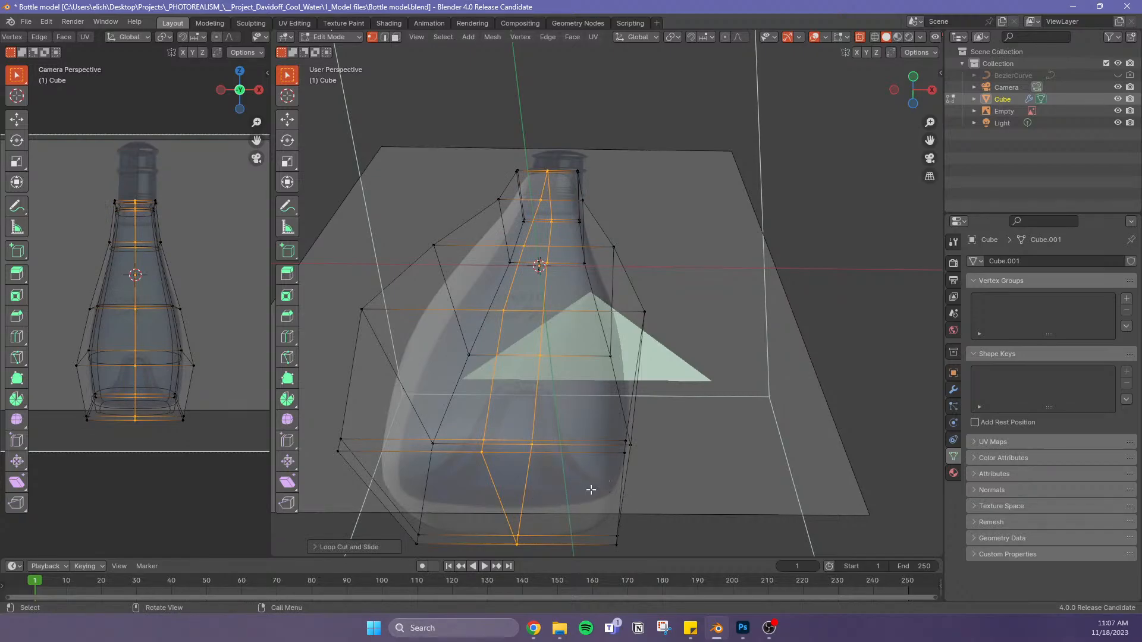
{"action": "key", "text": "ctrl+z"}
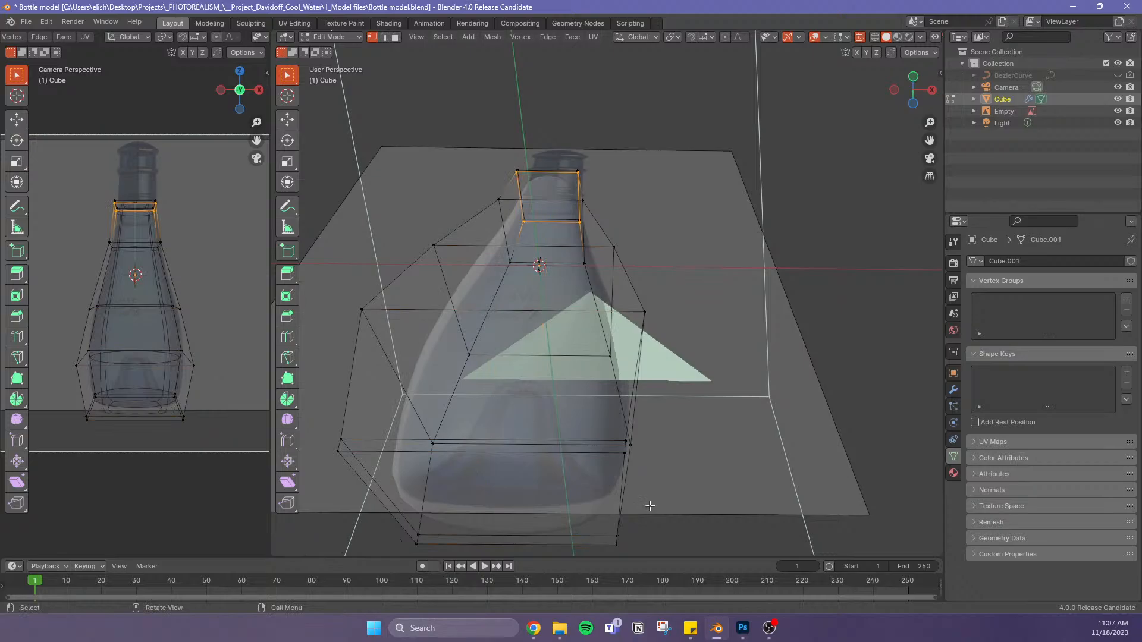
Inset the bottle's bottom face down to a small central face
{"action": "left_click", "coordinate": [704, 348]}
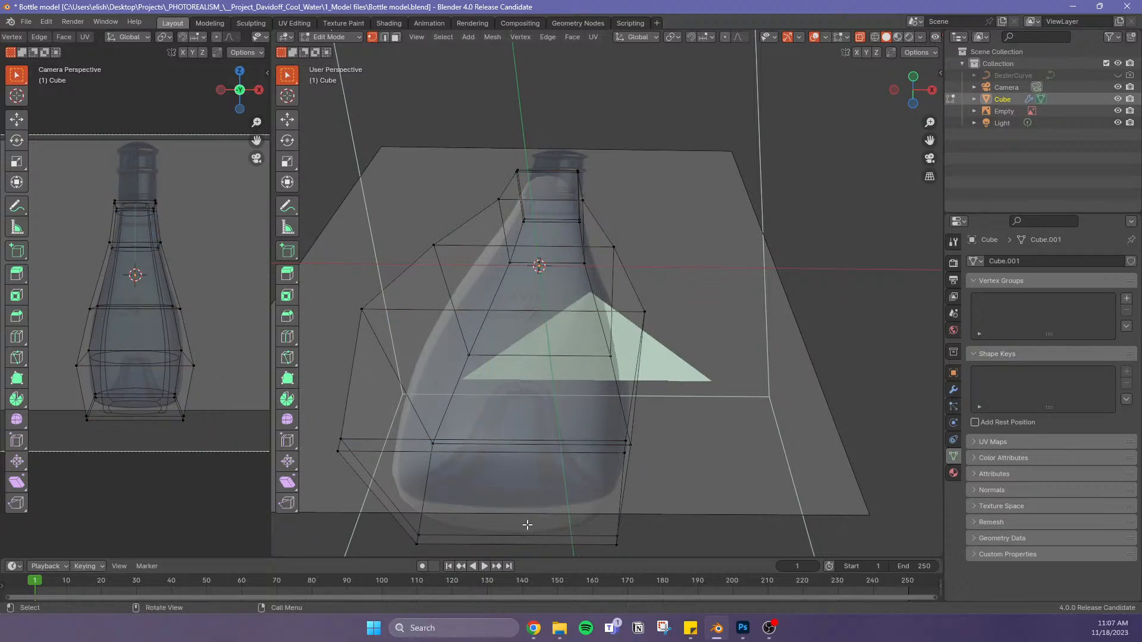
{"action": "left_click", "coordinate": [369, 458]}
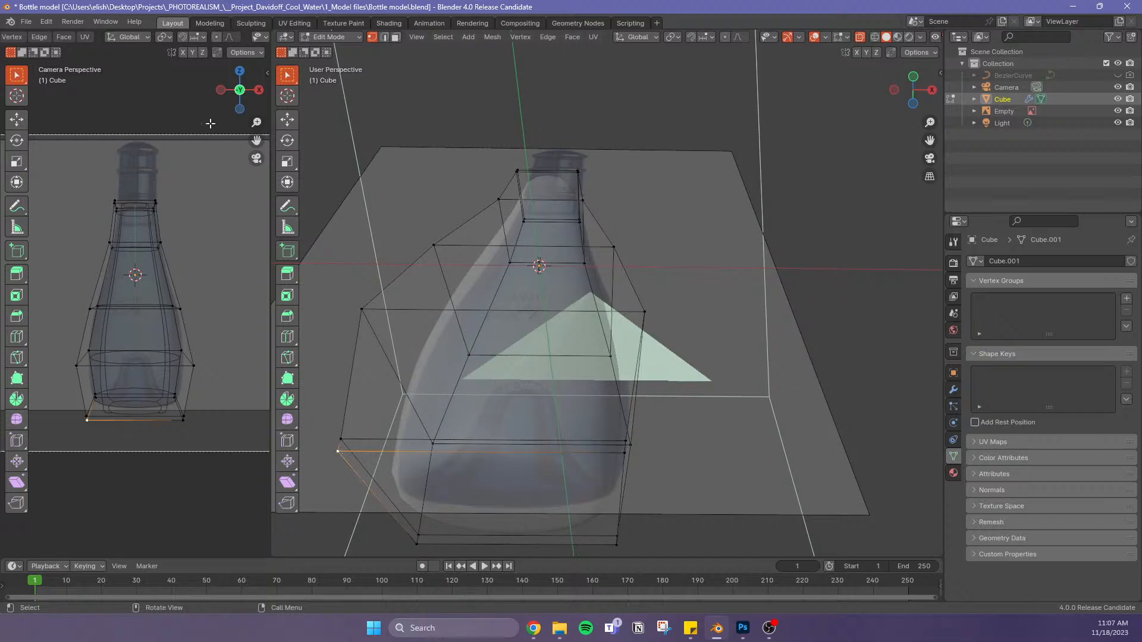
{"action": "key", "text": "3"}
{"action": "left_click", "coordinate": [541, 509]}
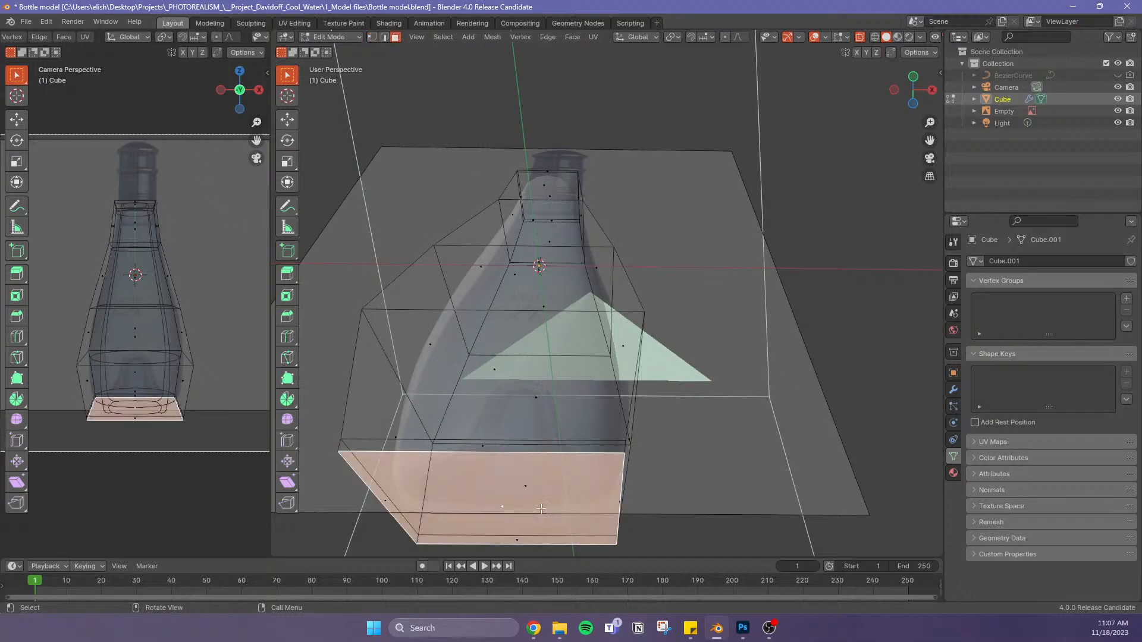
{"action": "key", "text": "i"}
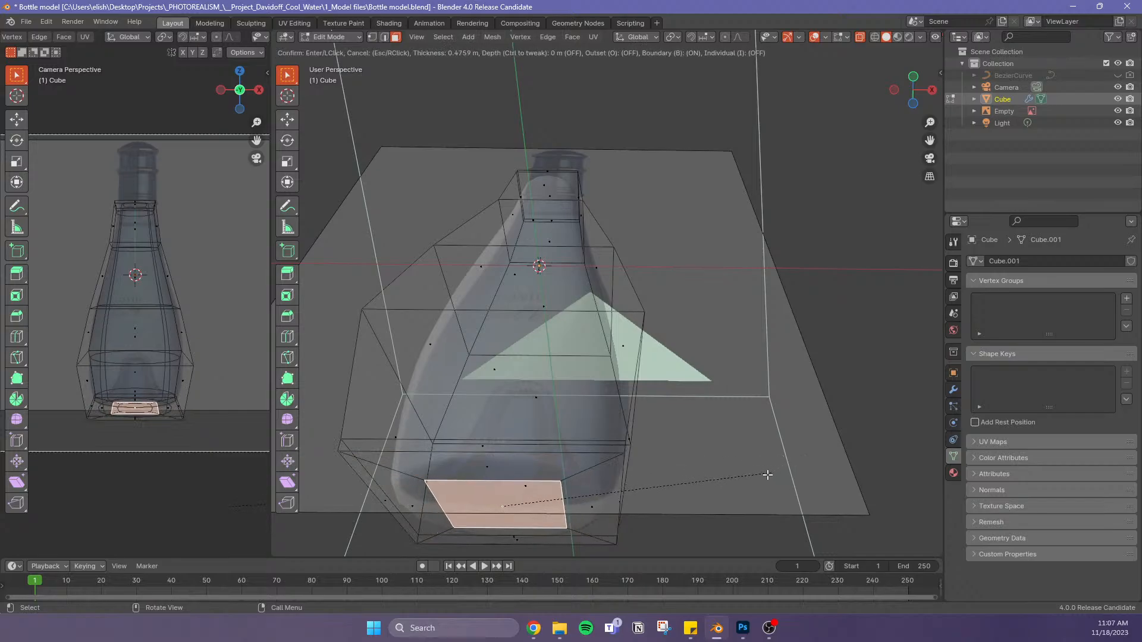
{"action": "left_click", "coordinate": [739, 481]}
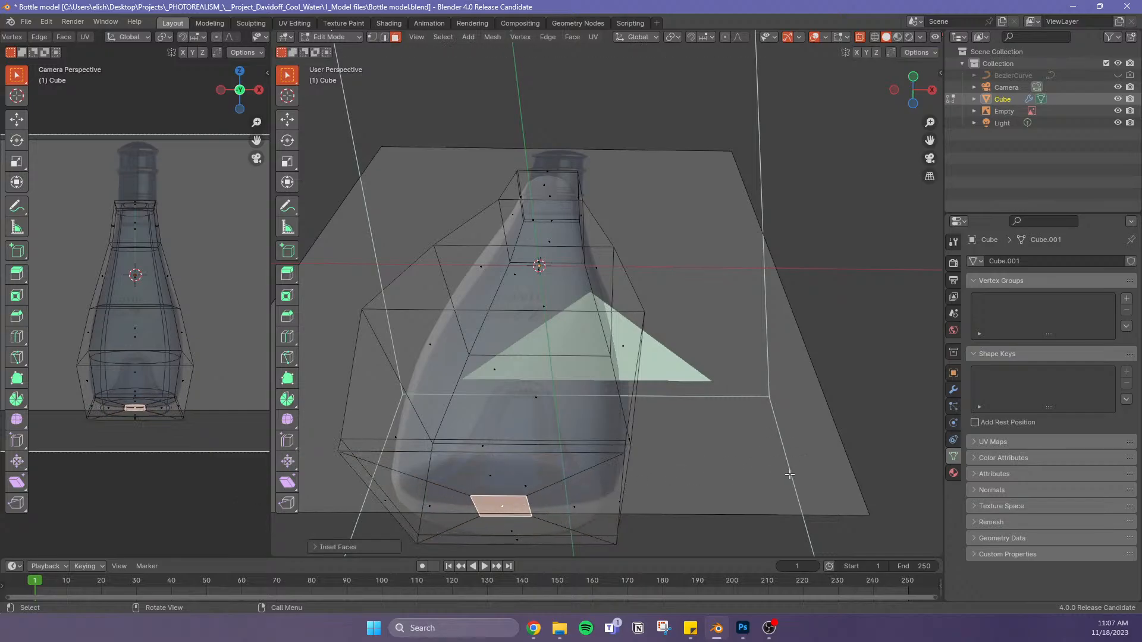
Add an edge loop on the bottle's underside between the bottom's outer edge and the small inset face
{"action": "key", "text": "2"}
{"action": "left_click", "coordinate": [562, 474], "text": "alt"}
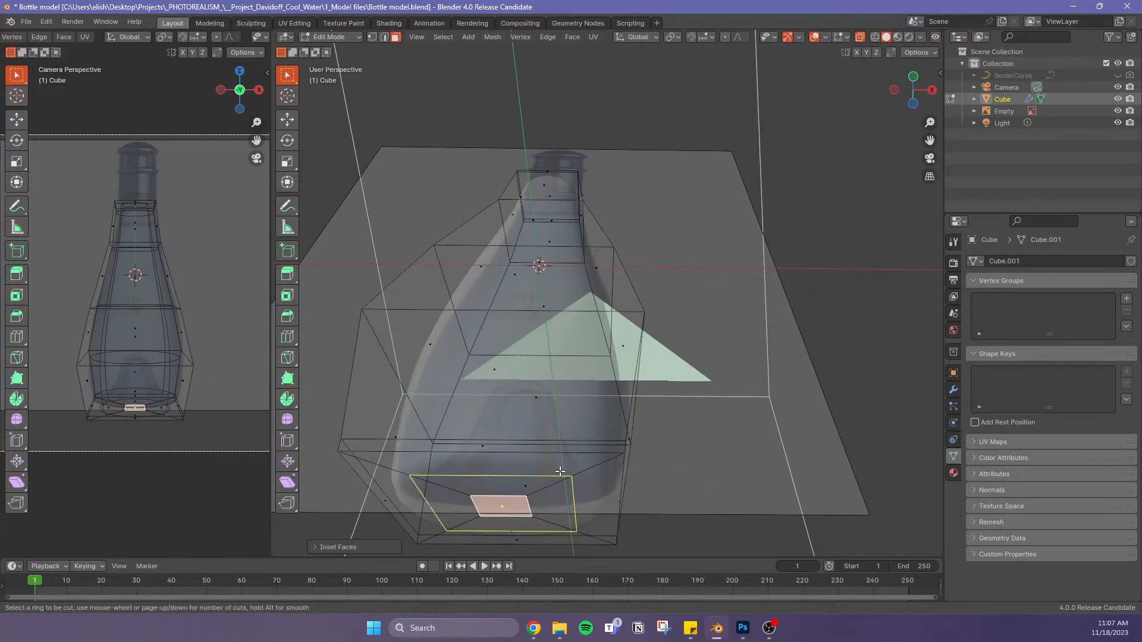
{"action": "key", "text": "g"}
{"action": "key", "text": "g"}
{"action": "left_click", "coordinate": [560, 472]}
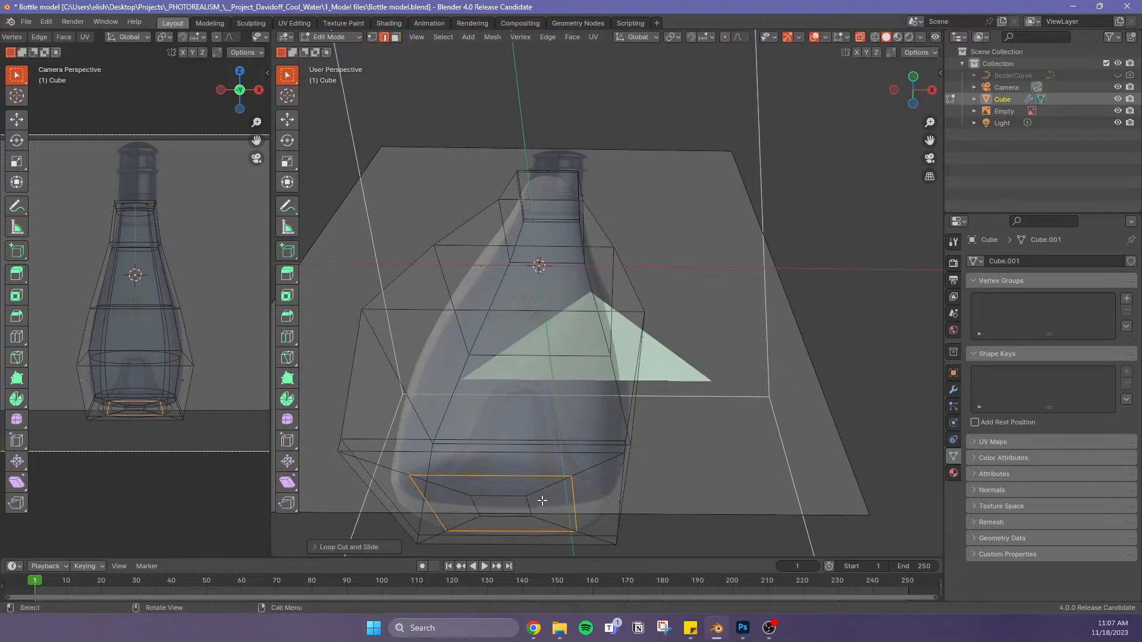
Select the small central face of the bottle's underside, enable proportional editing and switch to the front view
{"action": "left_click", "coordinate": [396, 37]}
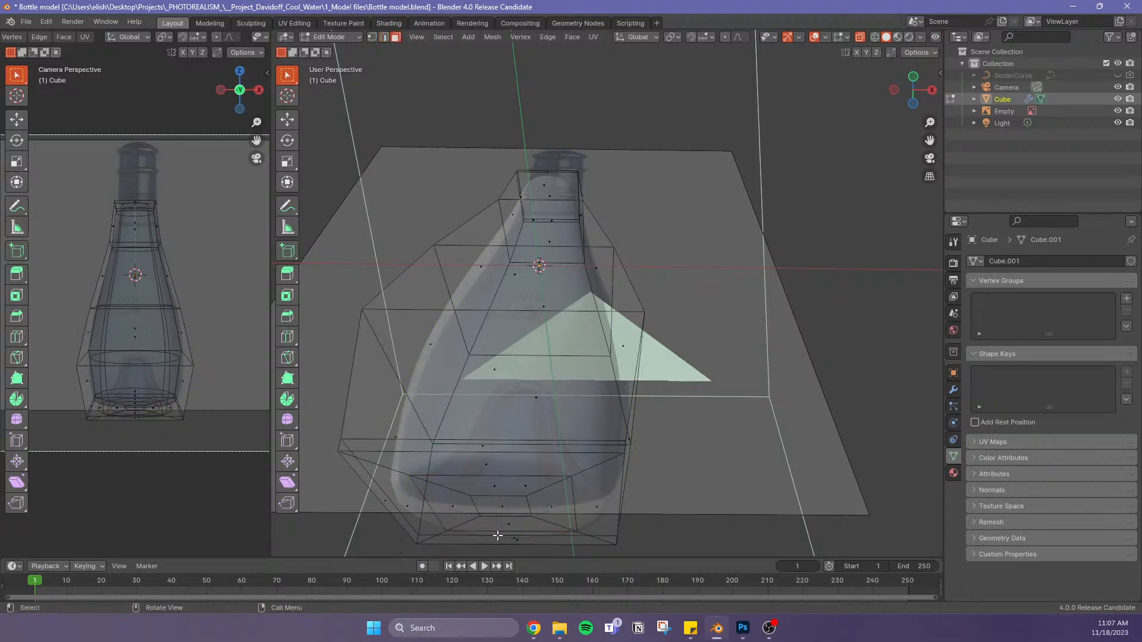
{"action": "left_click", "coordinate": [501, 505]}
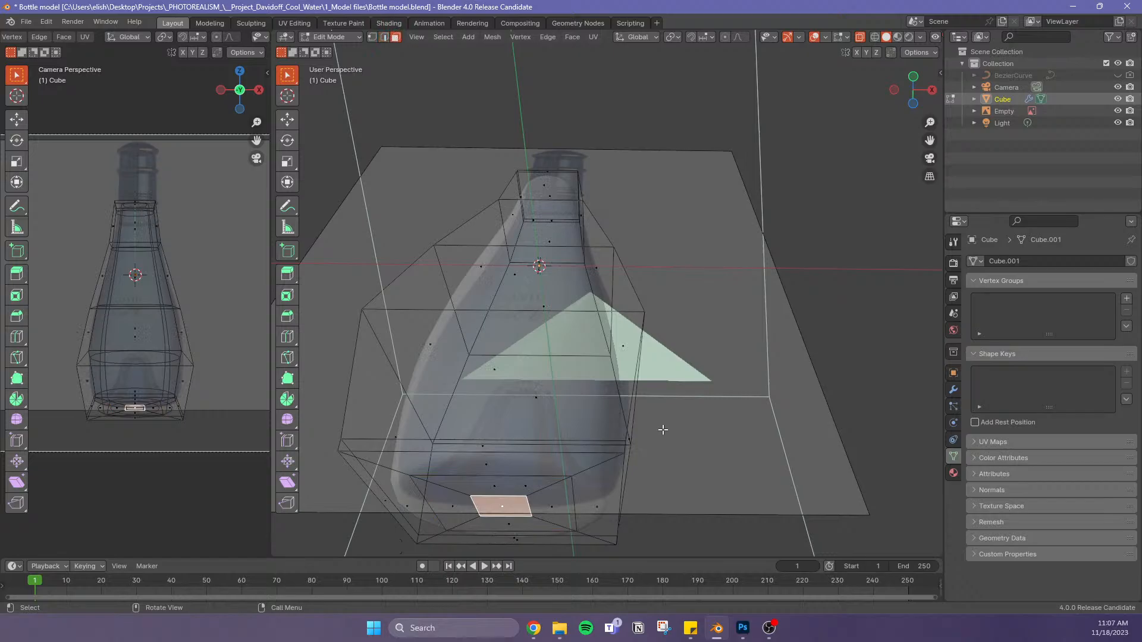
{"action": "left_click", "coordinate": [725, 37]}
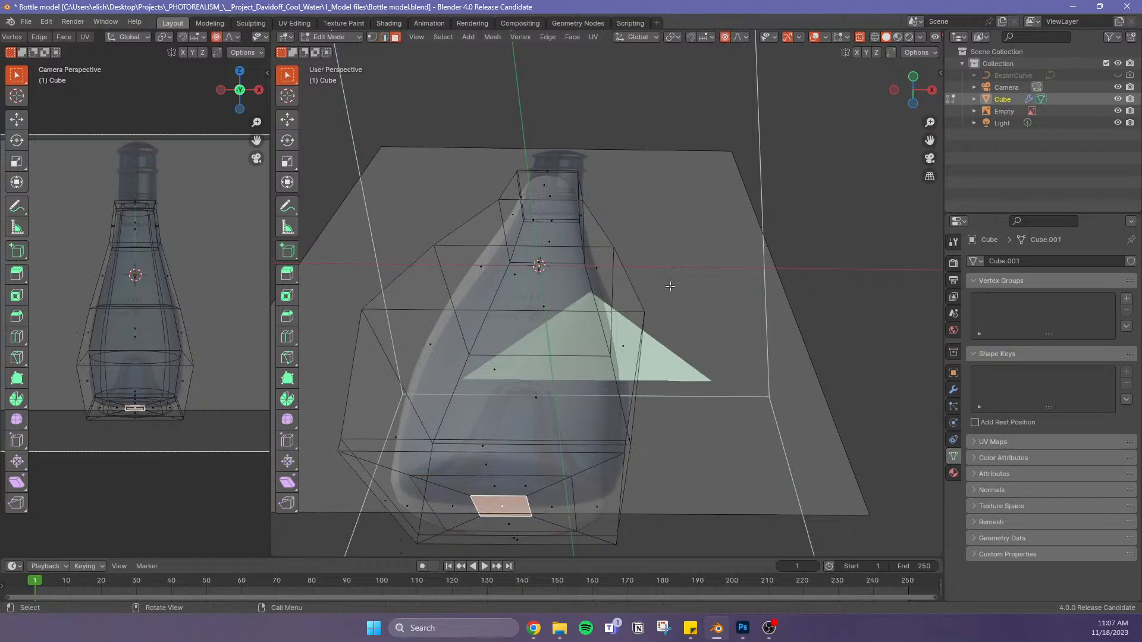
{"action": "key", "text": "KP_1"}
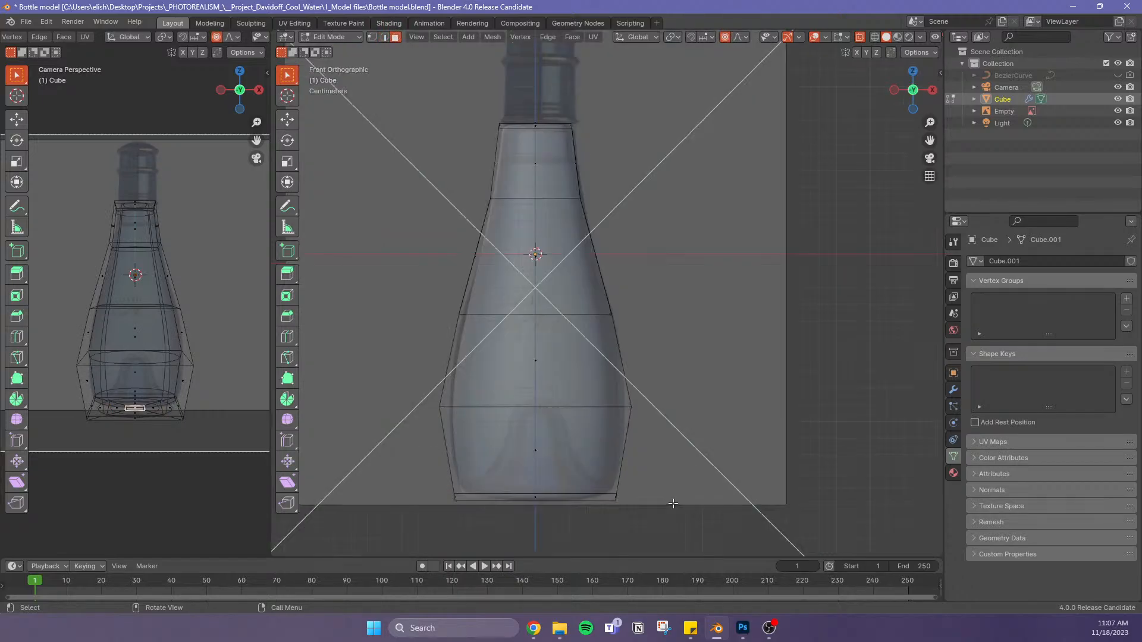
{"action": "key", "text": "g"}
{"action": "key", "text": "z"}
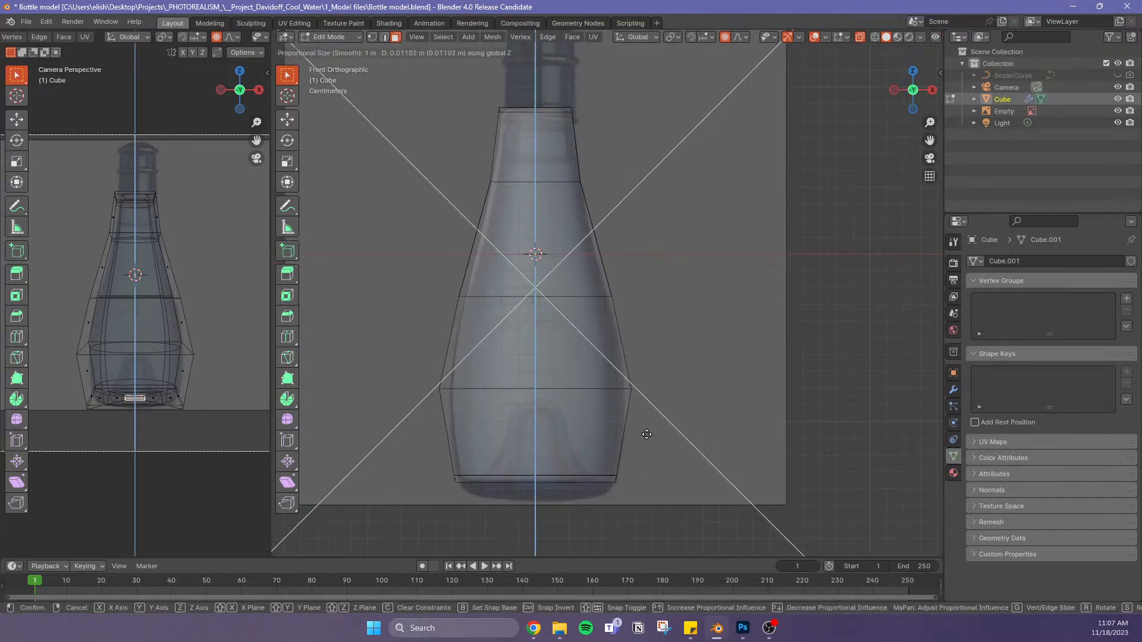
{"action": "right_click", "coordinate": [646, 447]}
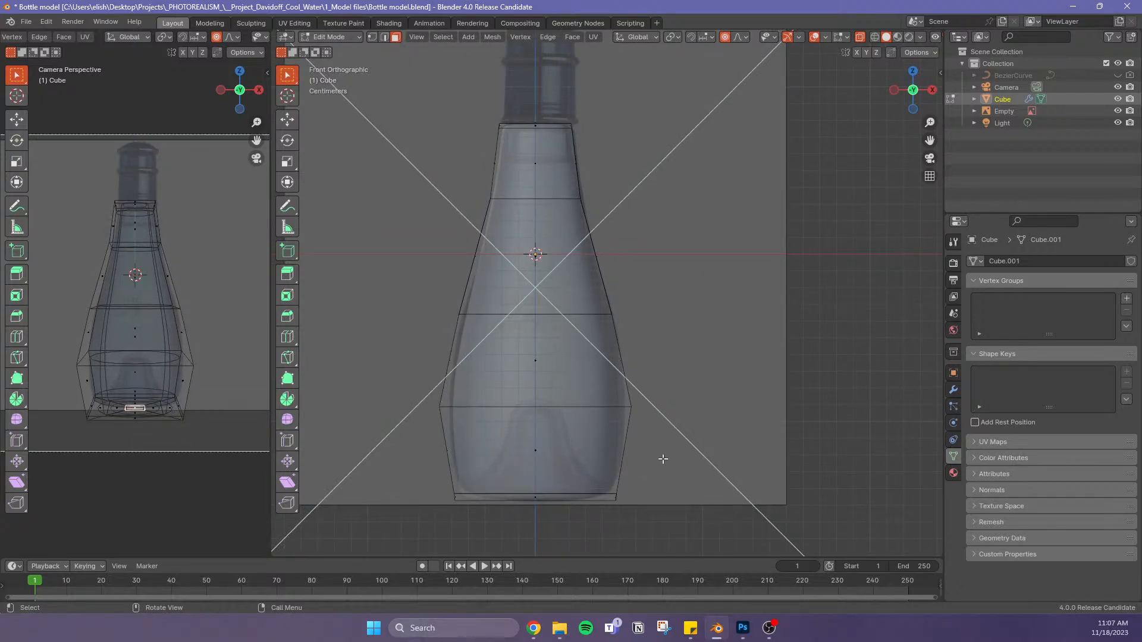
Raise the small central bottom face about 0.06 m along Z, using a proportional size of about 0.039 m, to form the base recess
{"action": "key", "text": "g"}
{"action": "key", "text": "z"}
{"action": "scroll", "coordinate": [681, 401], "scroll_direction": "up", "scroll_amount": 20}
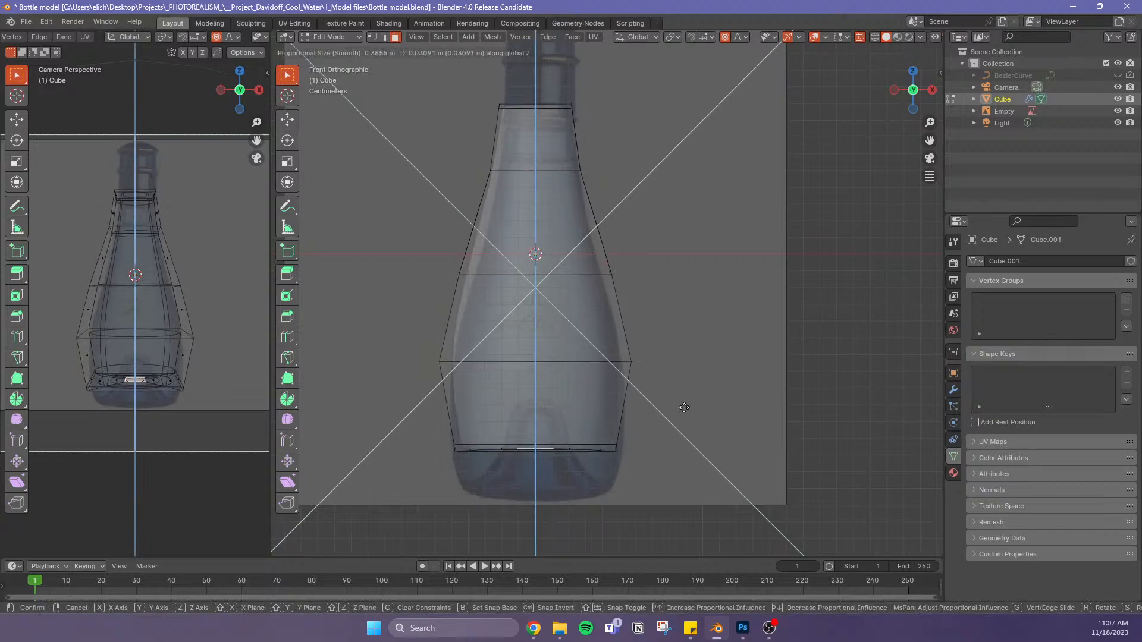
{"action": "scroll", "coordinate": [681, 404], "scroll_direction": "up", "scroll_amount": 5}
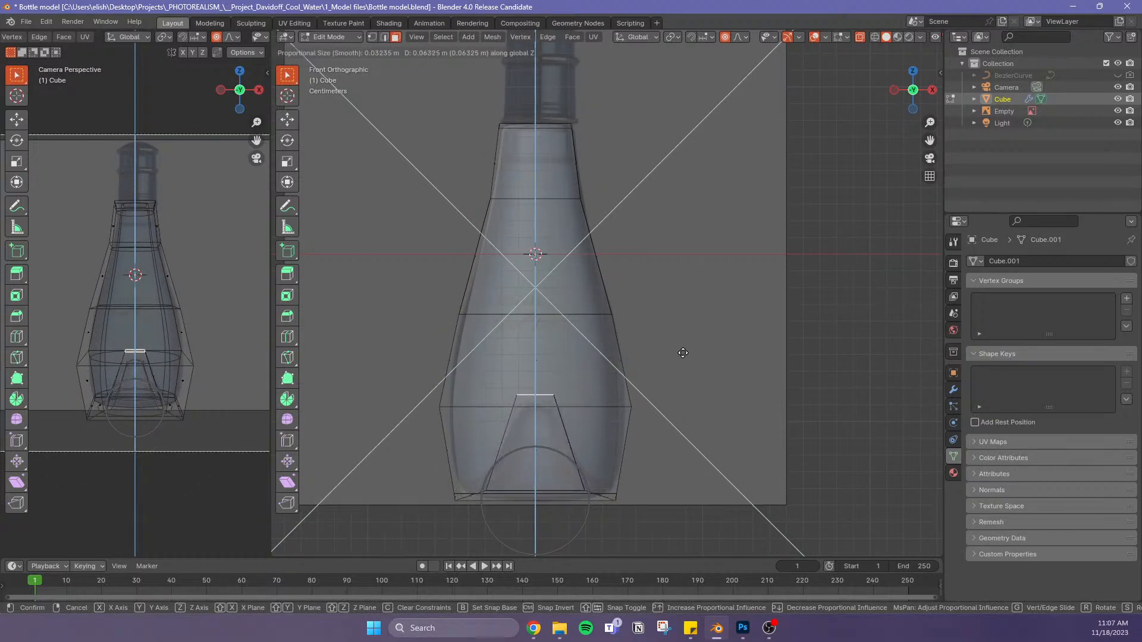
{"action": "scroll", "coordinate": [684, 352], "scroll_direction": "down", "scroll_amount": 2}
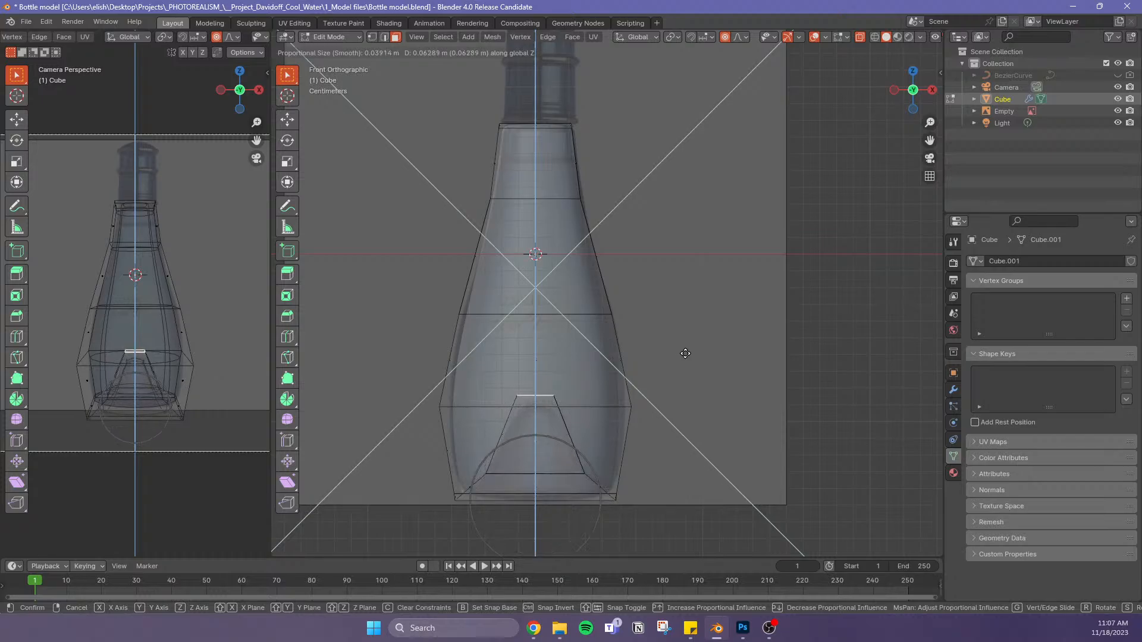
{"action": "left_click", "coordinate": [684, 356]}
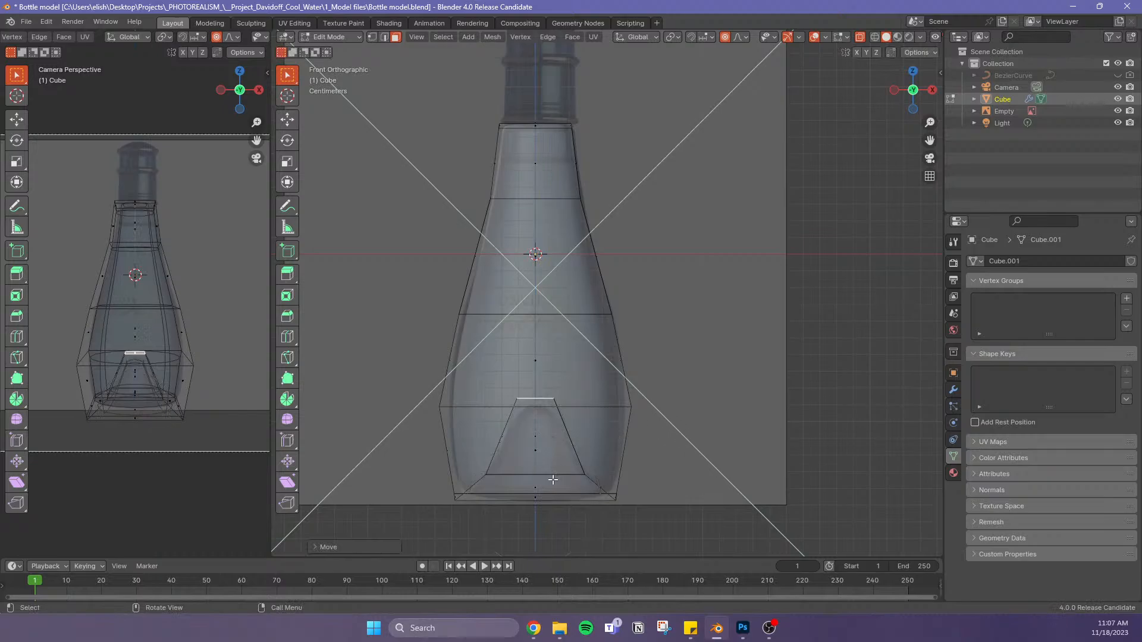
Select only the edge loop around the lower part of the base recess and move it slightly up along Z
{"action": "key", "text": "a"}
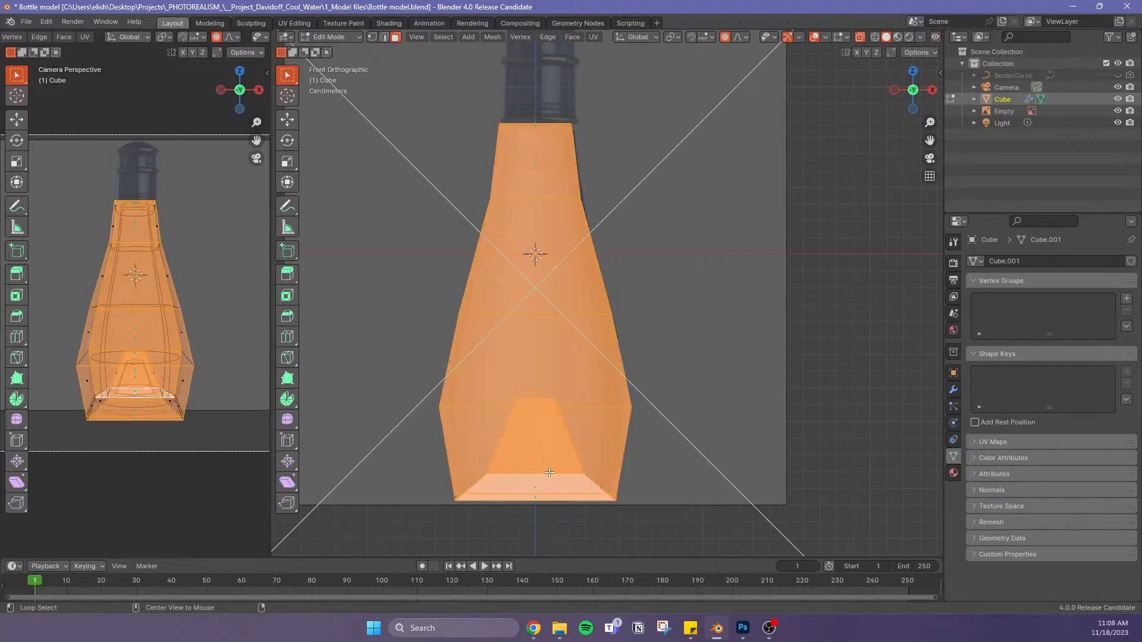
{"action": "key", "text": "alt+a"}
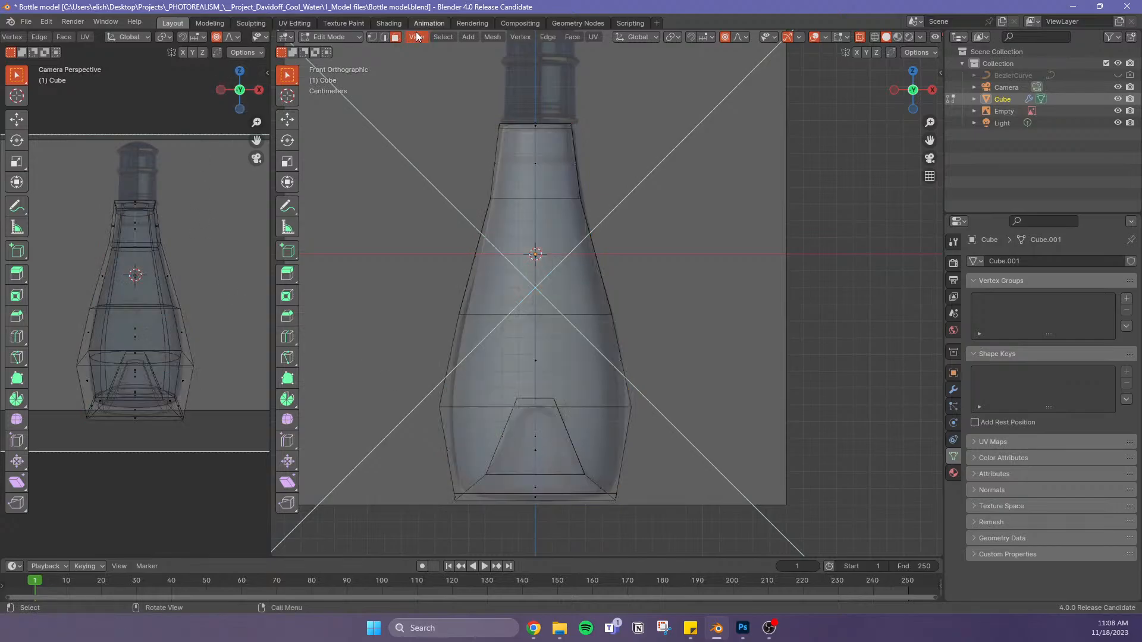
{"action": "left_click", "coordinate": [383, 37]}
{"action": "left_click", "coordinate": [550, 474], "text": "alt"}
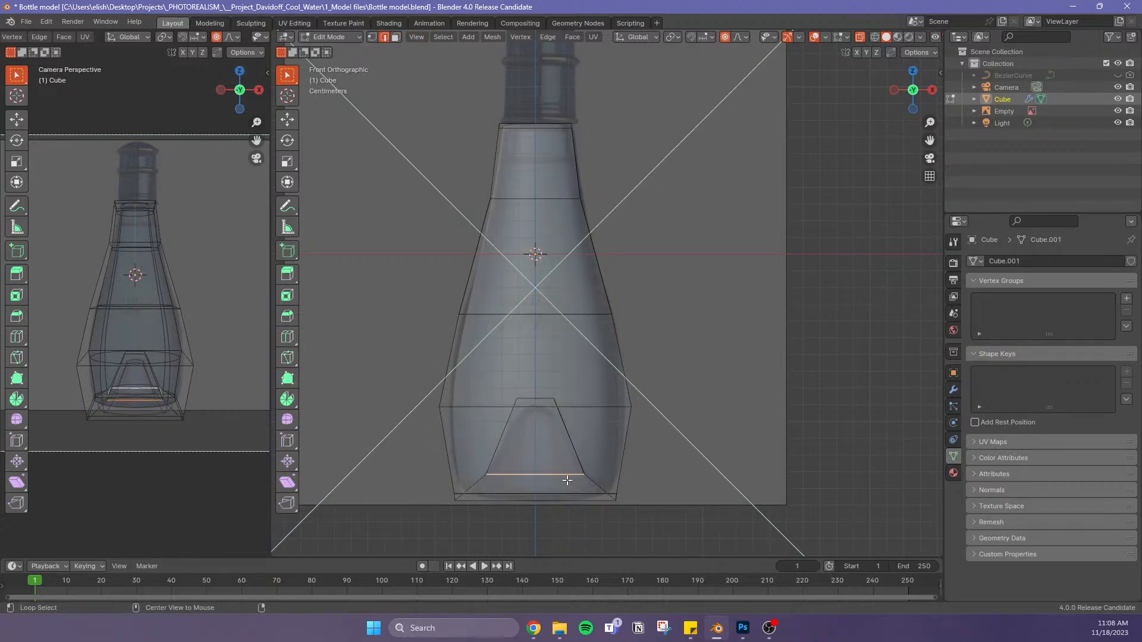
{"action": "key", "text": "g"}
{"action": "key", "text": "z"}
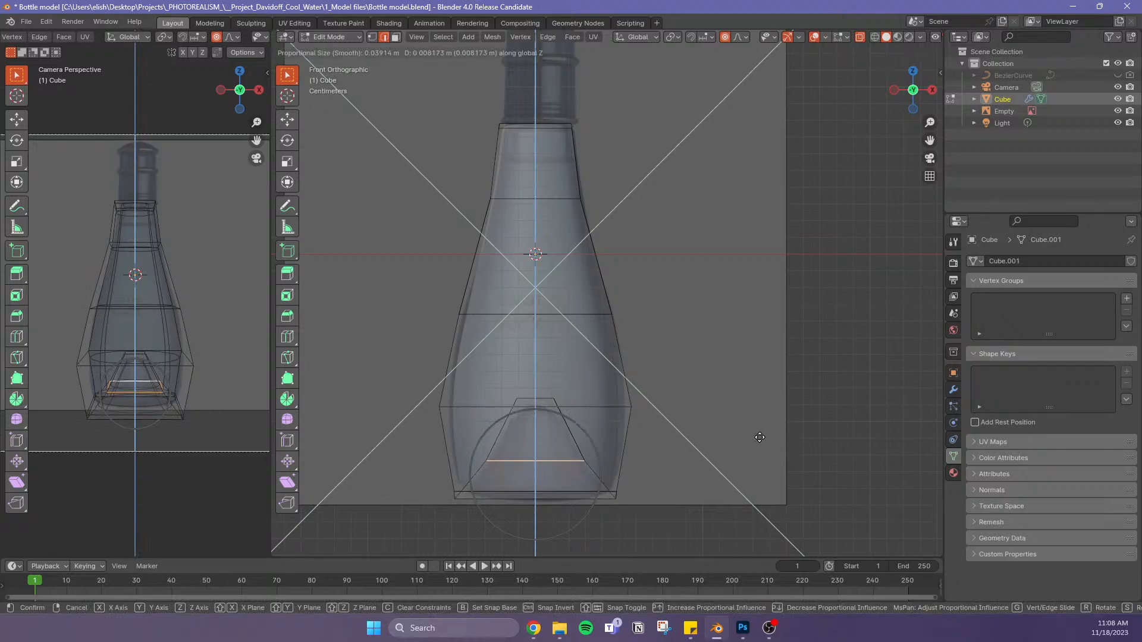
{"action": "left_click", "coordinate": [760, 446]}
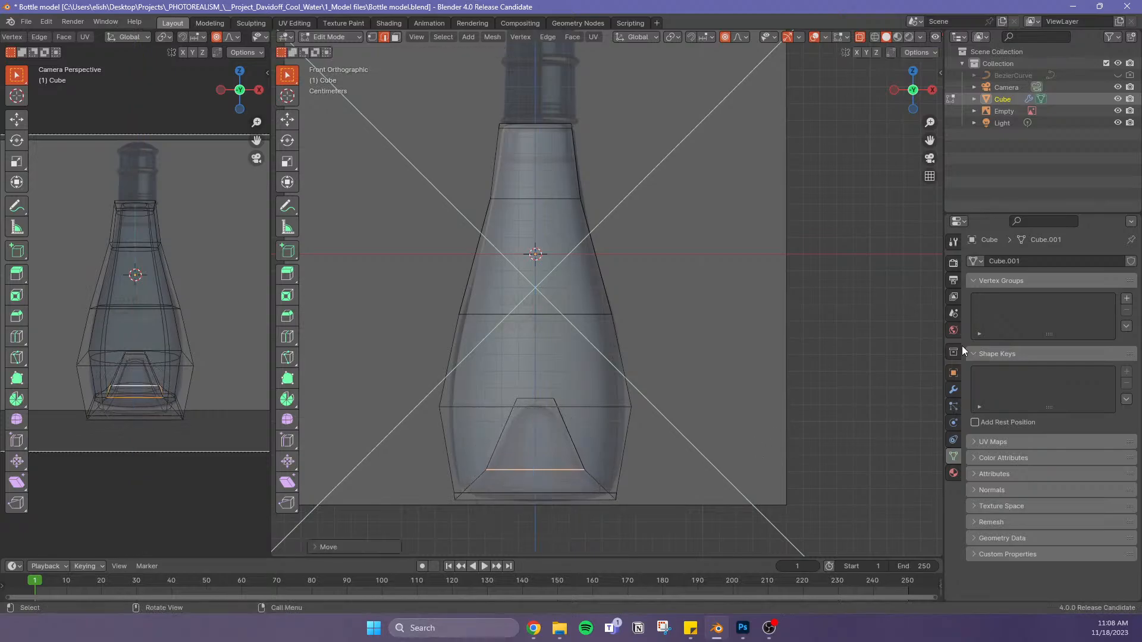
Leave mesh editing and set the reference image empty's opacity to 0.268
{"action": "key", "text": "Tab"}
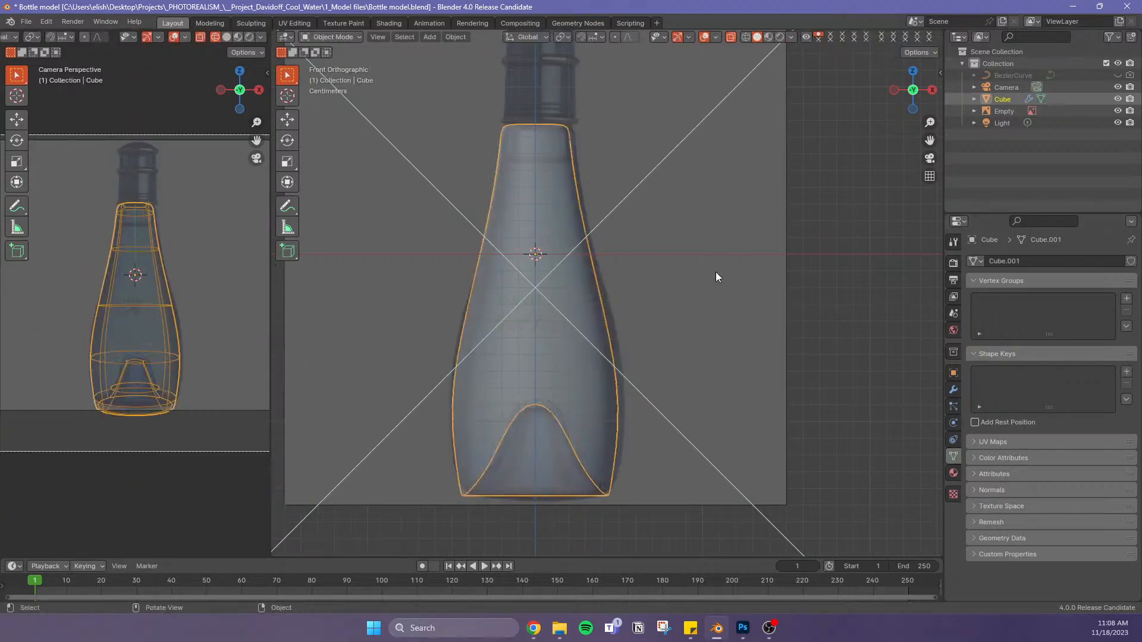
{"action": "left_click", "coordinate": [834, 370]}
{"action": "left_click", "coordinate": [566, 462]}
{"action": "left_click", "coordinate": [1002, 111]}
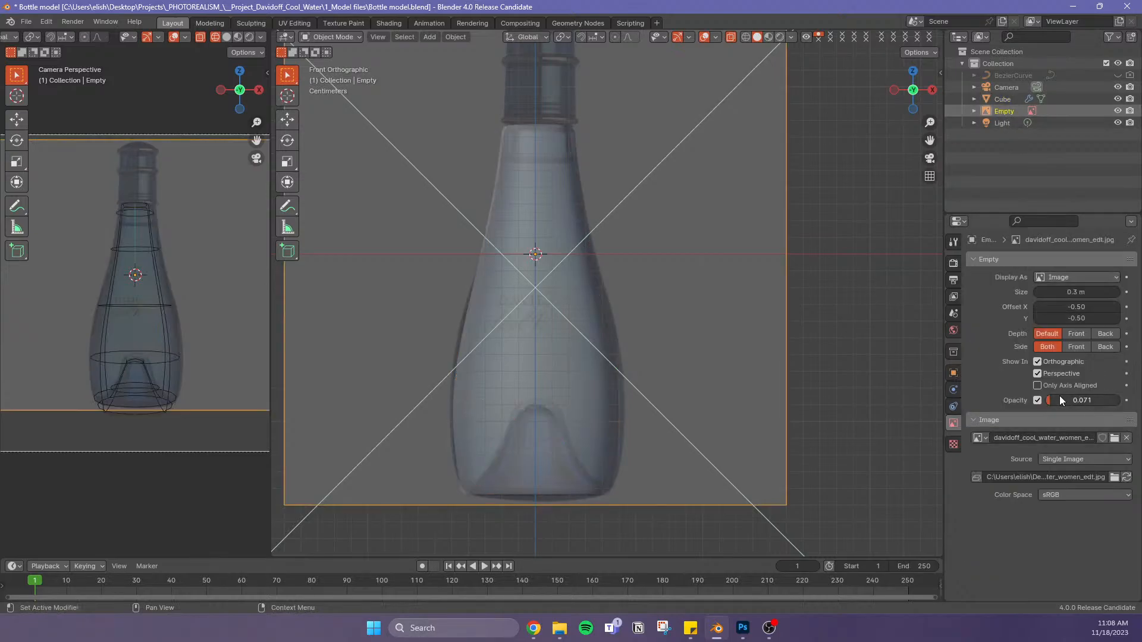
{"action": "left_click_drag", "start_coordinate": [1060, 398], "coordinate": [1074, 400]}
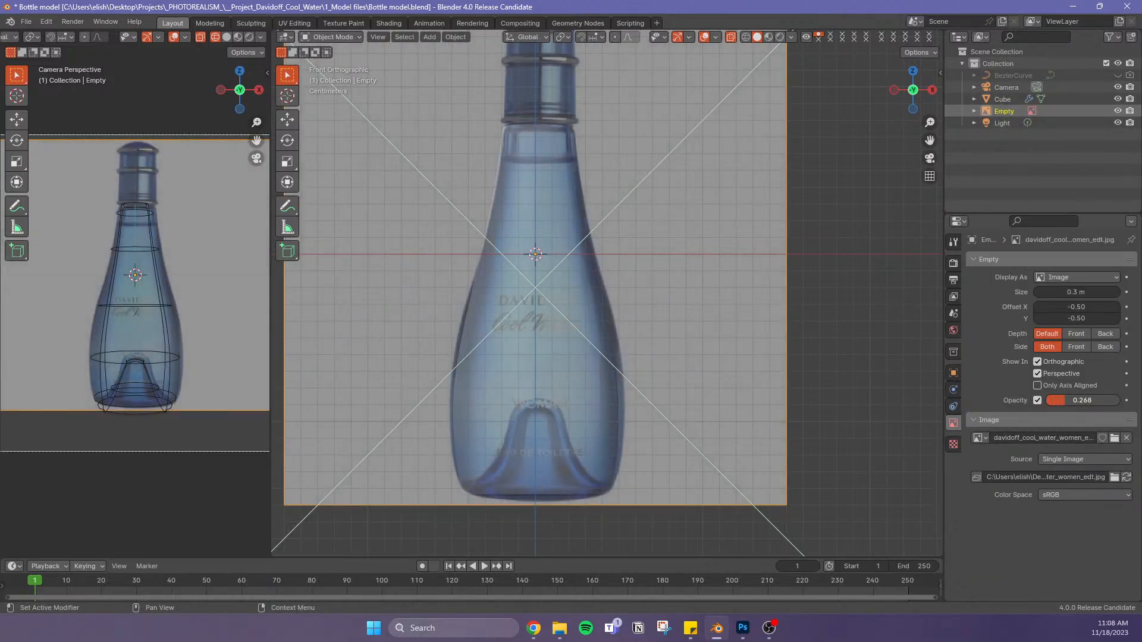
Add a centred edge loop in the lowest tall section of the cube bottle mesh and scale it slightly outward
{"action": "left_click", "coordinate": [1005, 99]}
{"action": "key", "text": "Tab"}
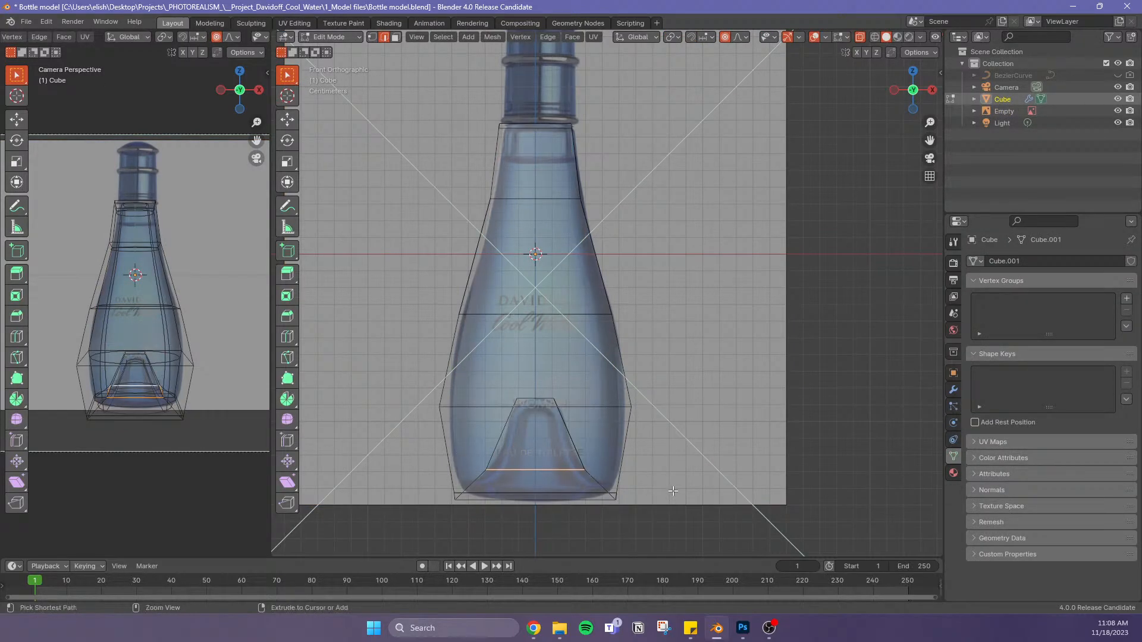
{"action": "key", "text": "ctrl+r"}
{"action": "left_click", "coordinate": [651, 453]}
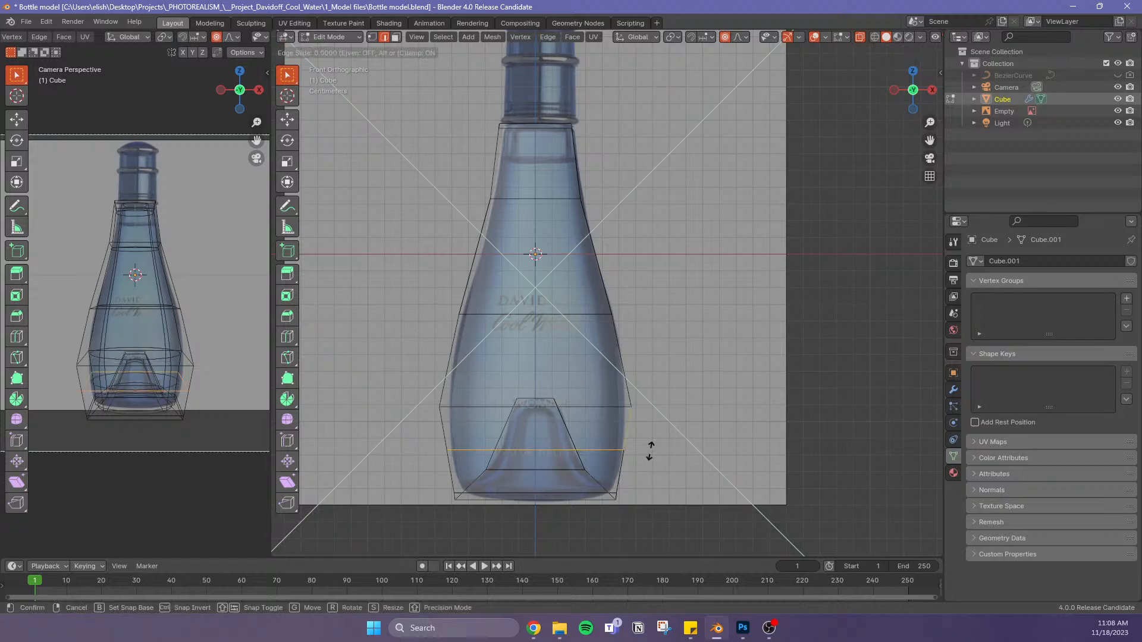
{"action": "right_click", "coordinate": [651, 451]}
{"action": "key", "text": "s"}
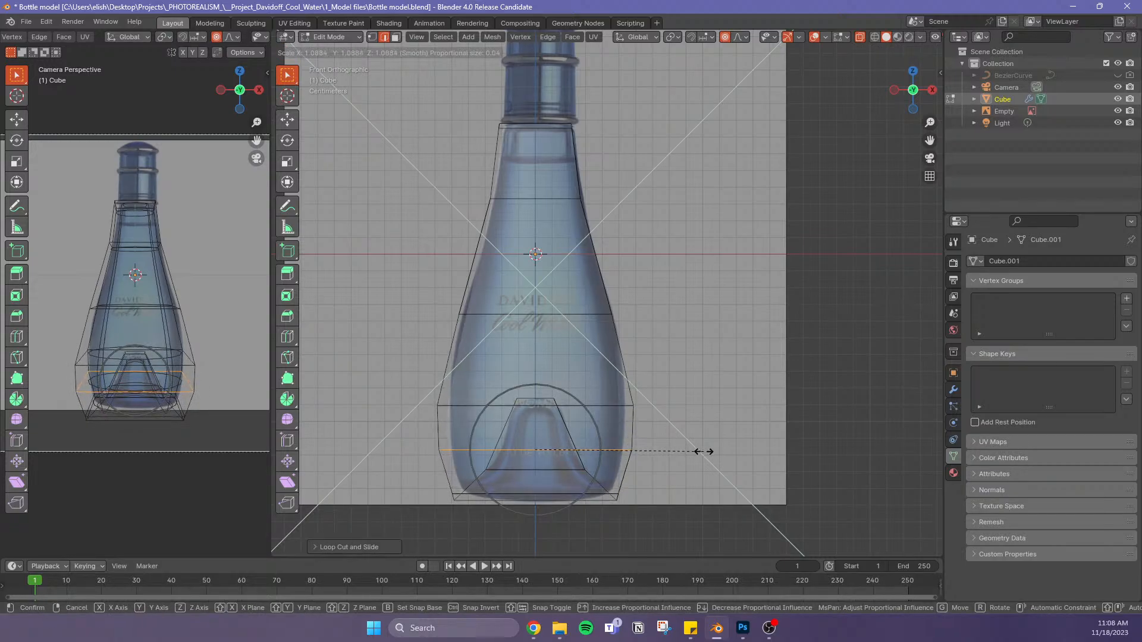
{"action": "left_click", "coordinate": [702, 452]}
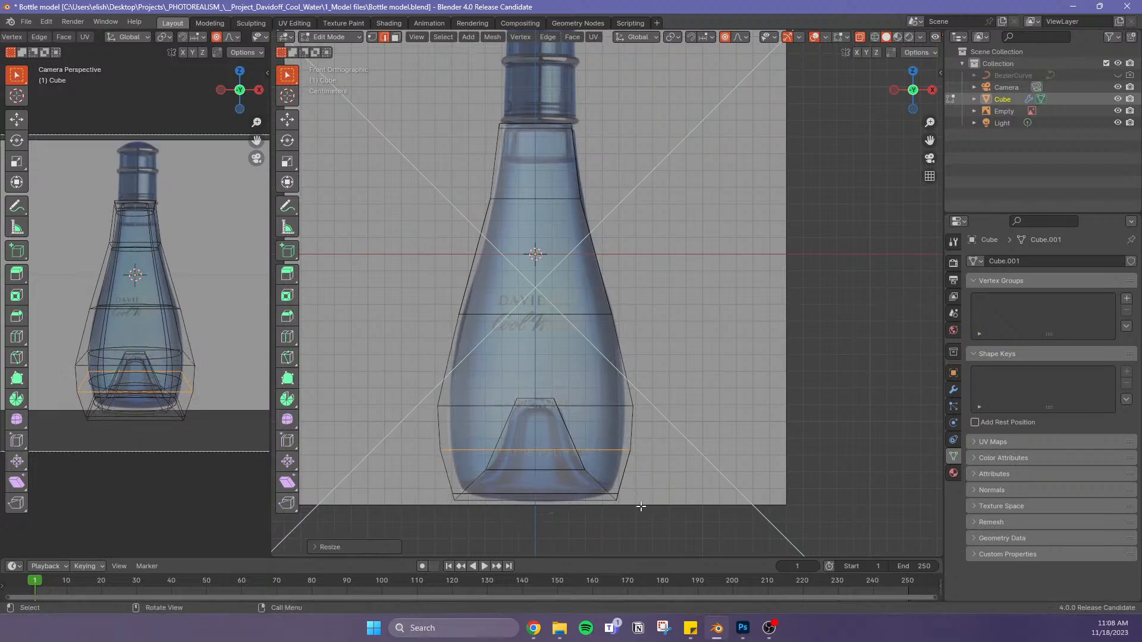
Scale the bottle's bottom outer edge loop inward to about 0.85, with the proportional size reduced to about 0.01
{"action": "left_click", "coordinate": [601, 500], "text": "alt"}
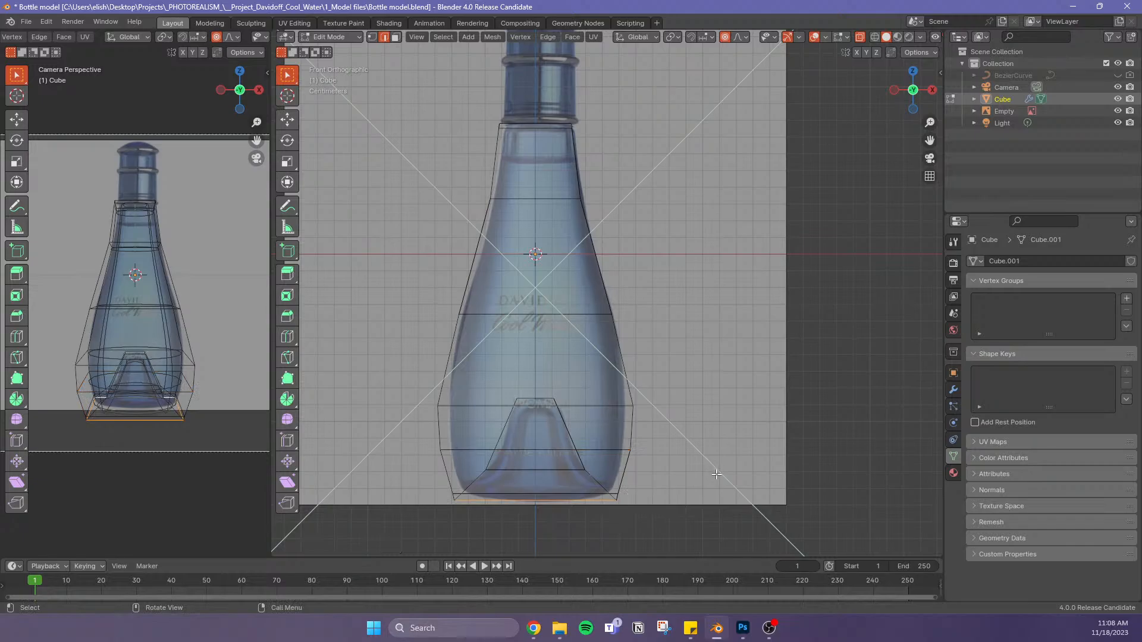
{"action": "key", "text": "s"}
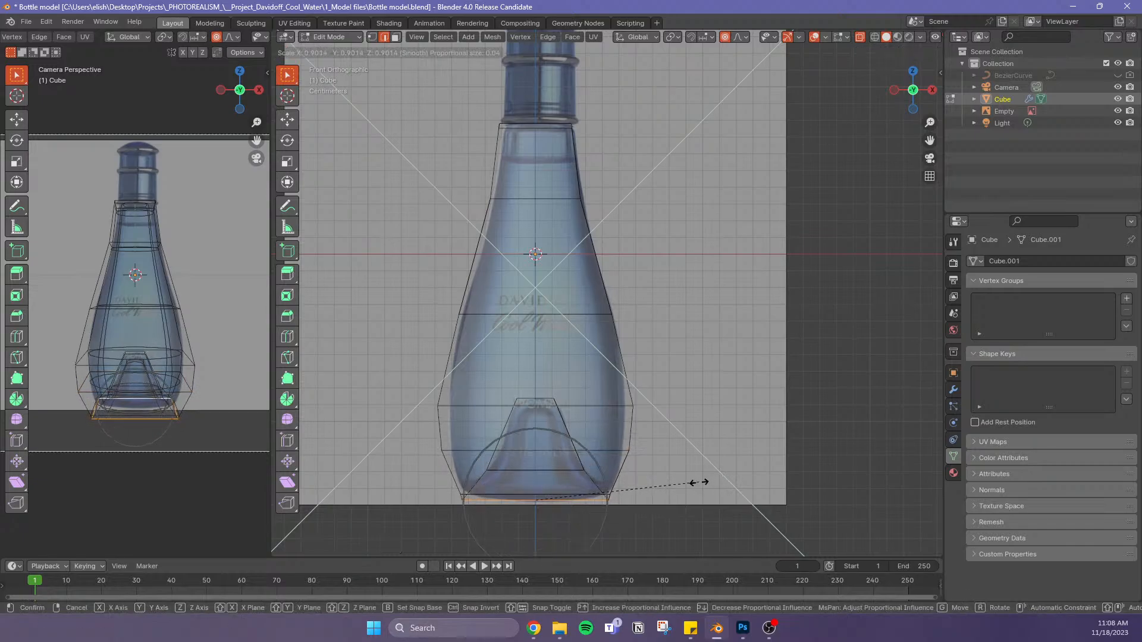
{"action": "scroll", "coordinate": [684, 482], "scroll_direction": "up", "scroll_amount": 10}
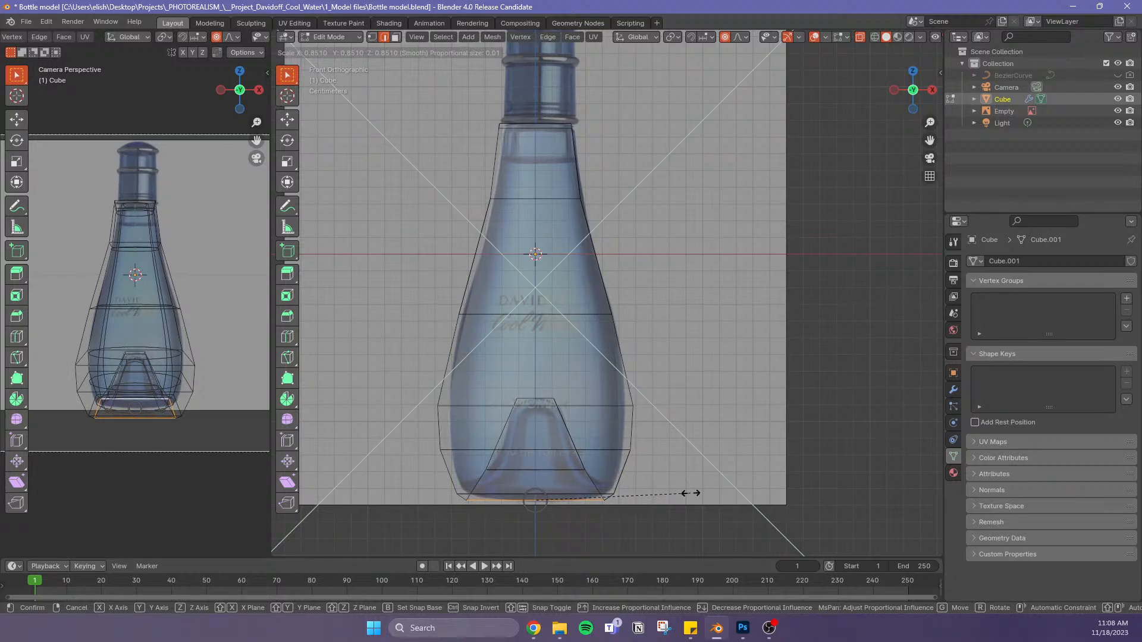
{"action": "left_click", "coordinate": [691, 493]}
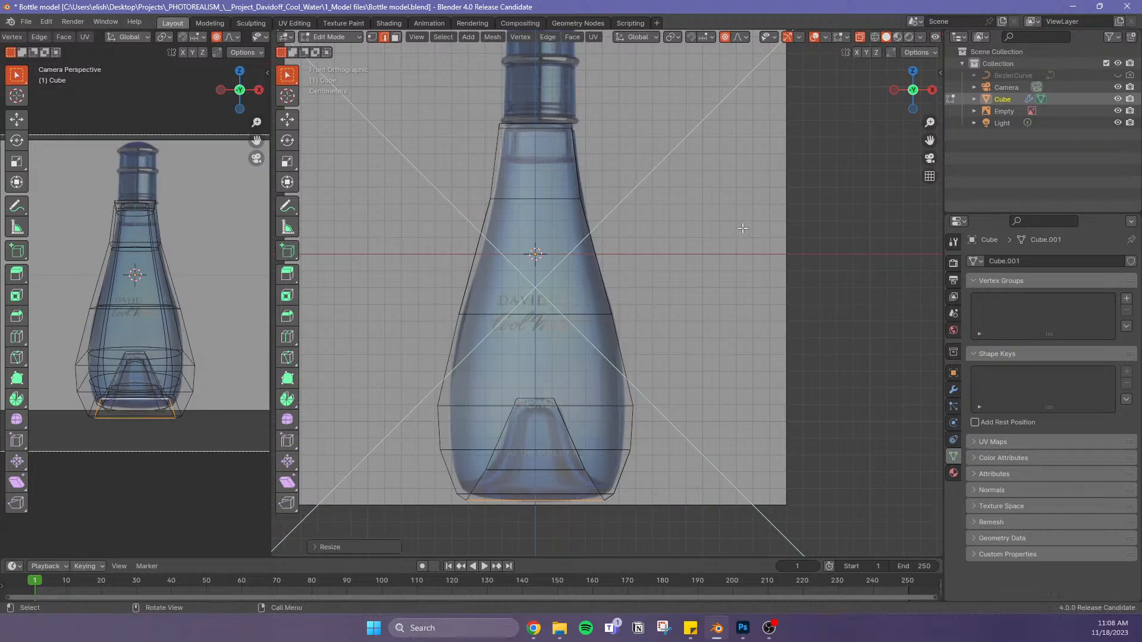
{"action": "key", "text": "alt+z"}
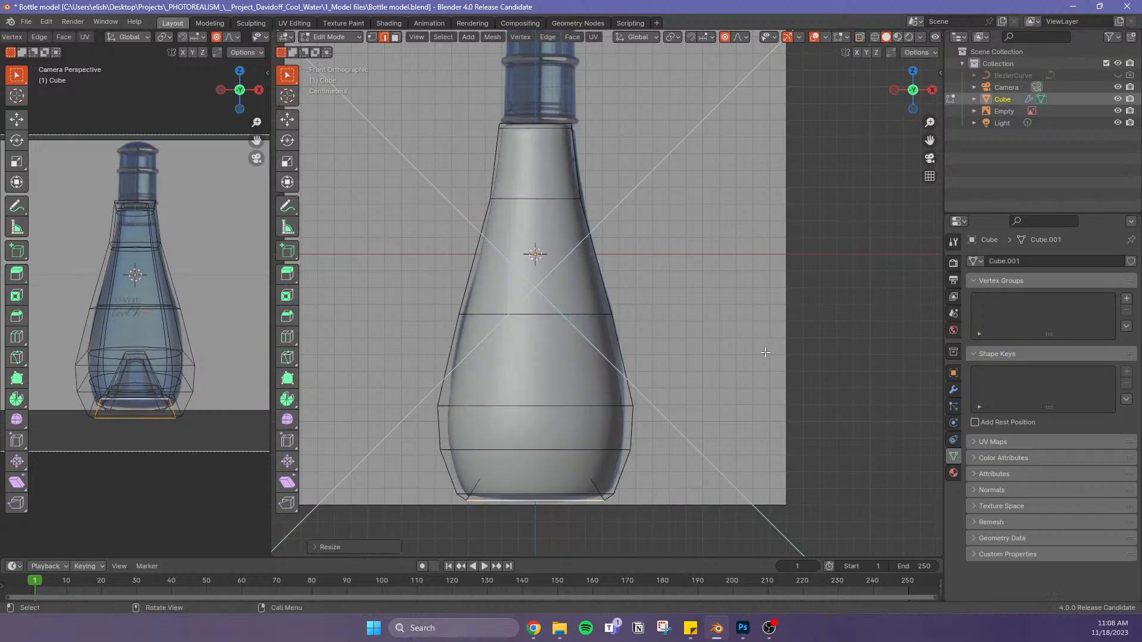
{"action": "key", "text": "alt+z"}
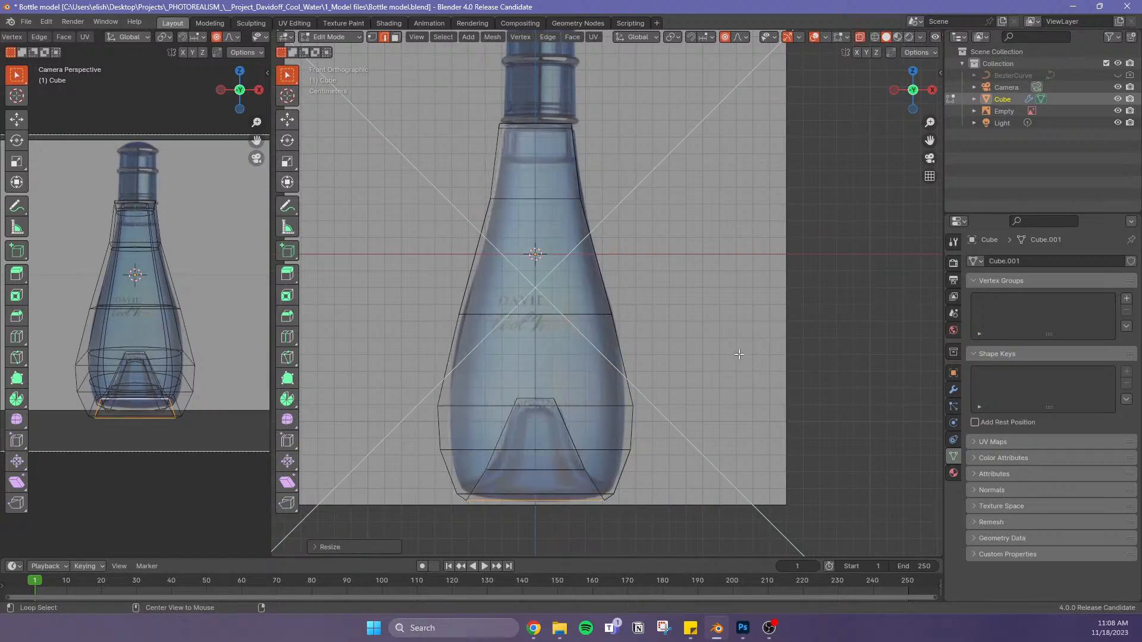
Move the recess's lower edge loop up about 0.01 m along Z and scale it inward to about 0.7 to follow the reference
{"action": "left_click", "coordinate": [553, 469], "text": "alt"}
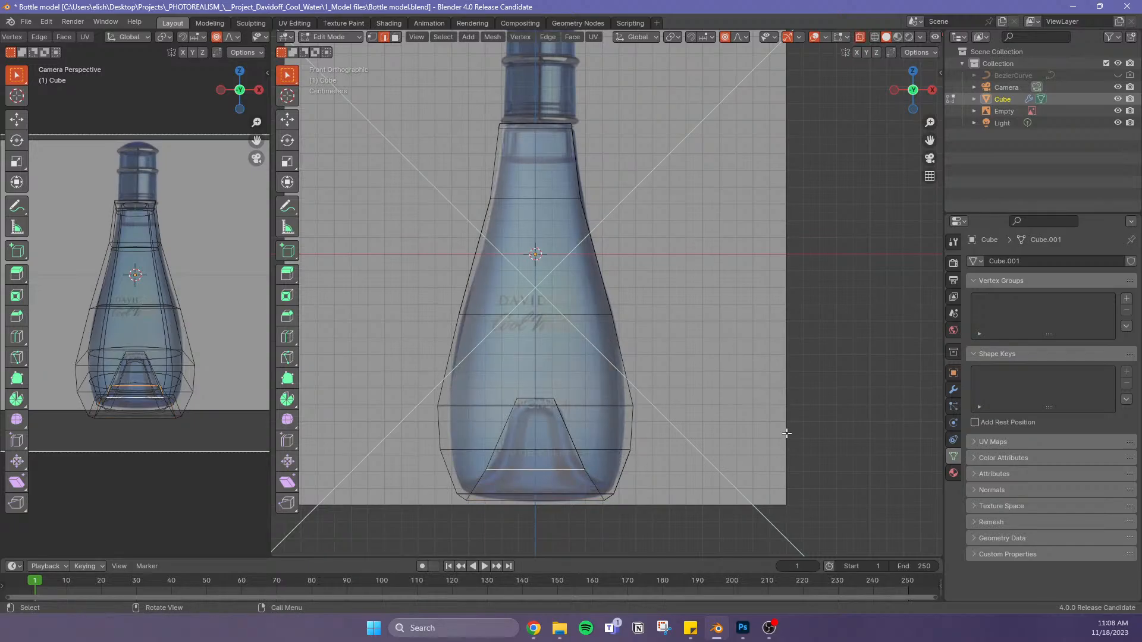
{"action": "key", "text": "g"}
{"action": "key", "text": "z"}
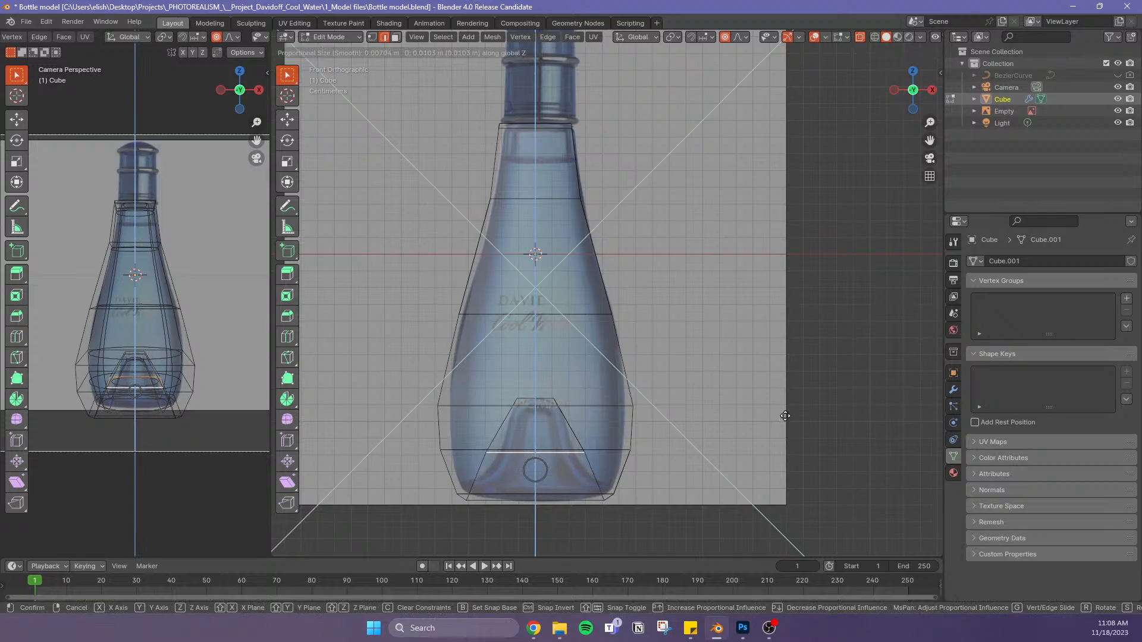
{"action": "left_click", "coordinate": [786, 413]}
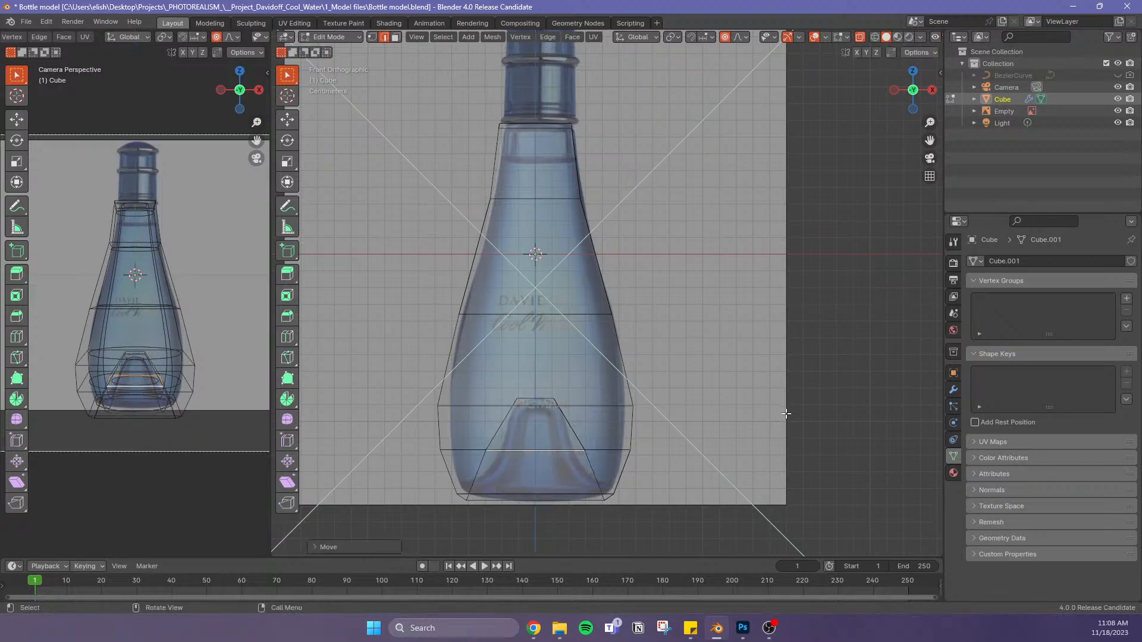
{"action": "key", "text": "s"}
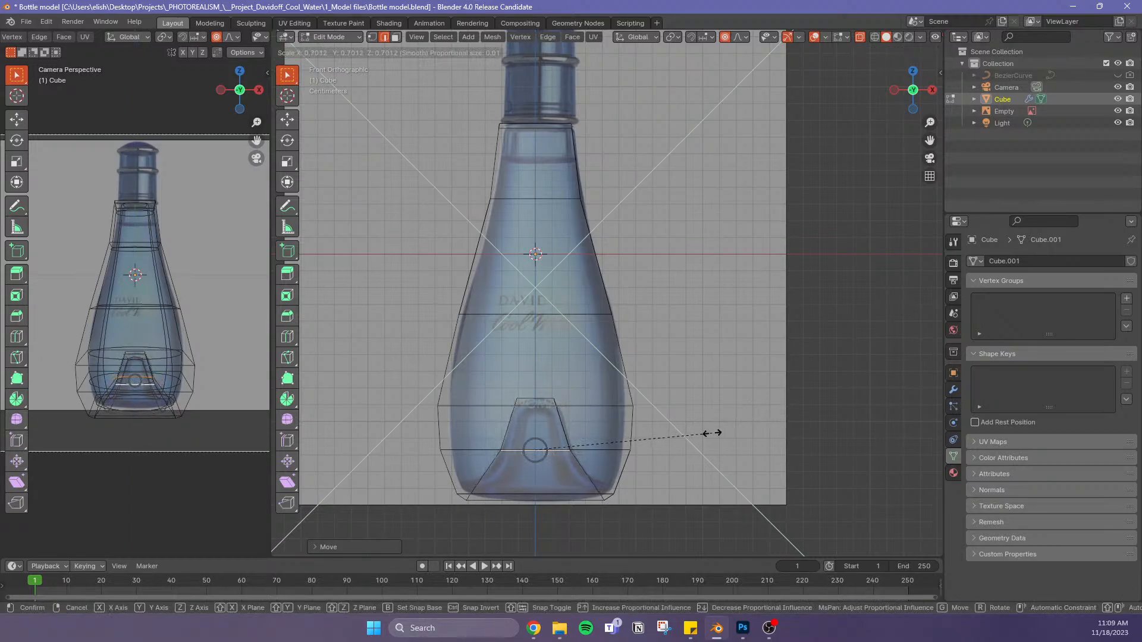
{"action": "left_click", "coordinate": [708, 436]}
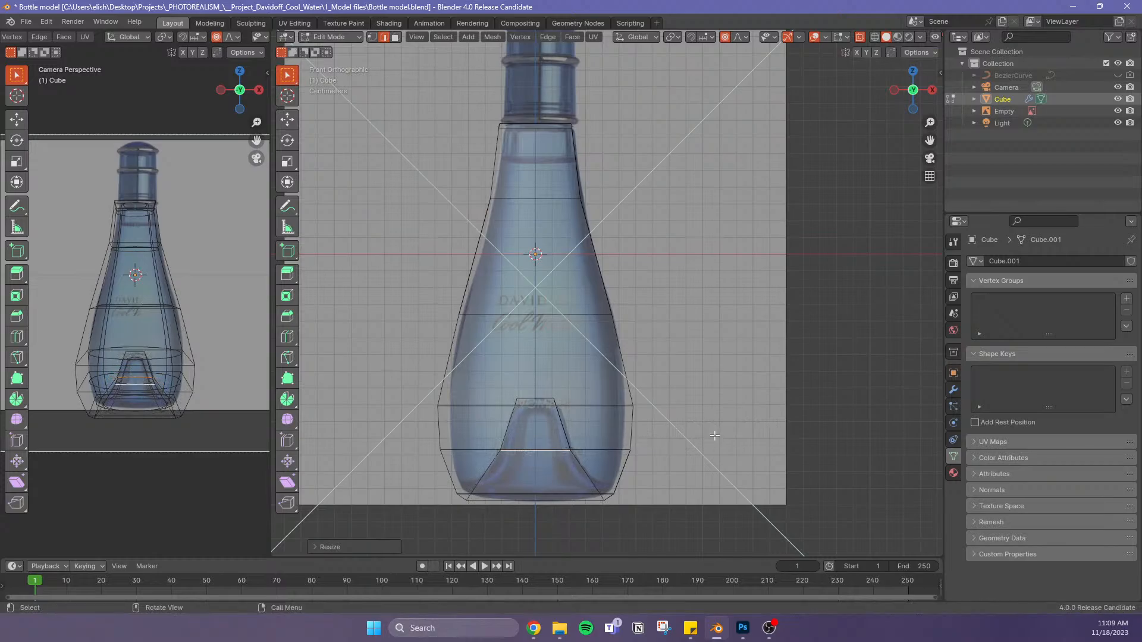
Scale the edge loop around the middle of the bottle body outward to about 1.04, then clear the selection and check the solid shape
{"action": "scroll", "coordinate": [698, 421], "scroll_direction": "up", "scroll_amount": 1}
{"action": "scroll", "coordinate": [698, 421], "scroll_direction": "down", "scroll_amount": 3}
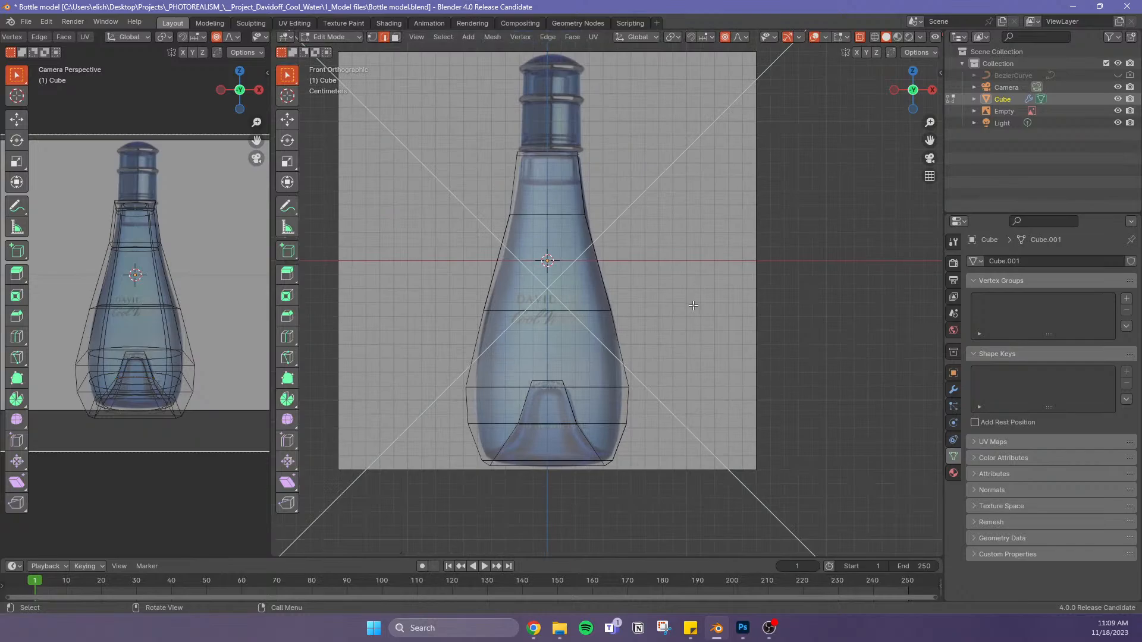
{"action": "key", "text": "alt+z"}
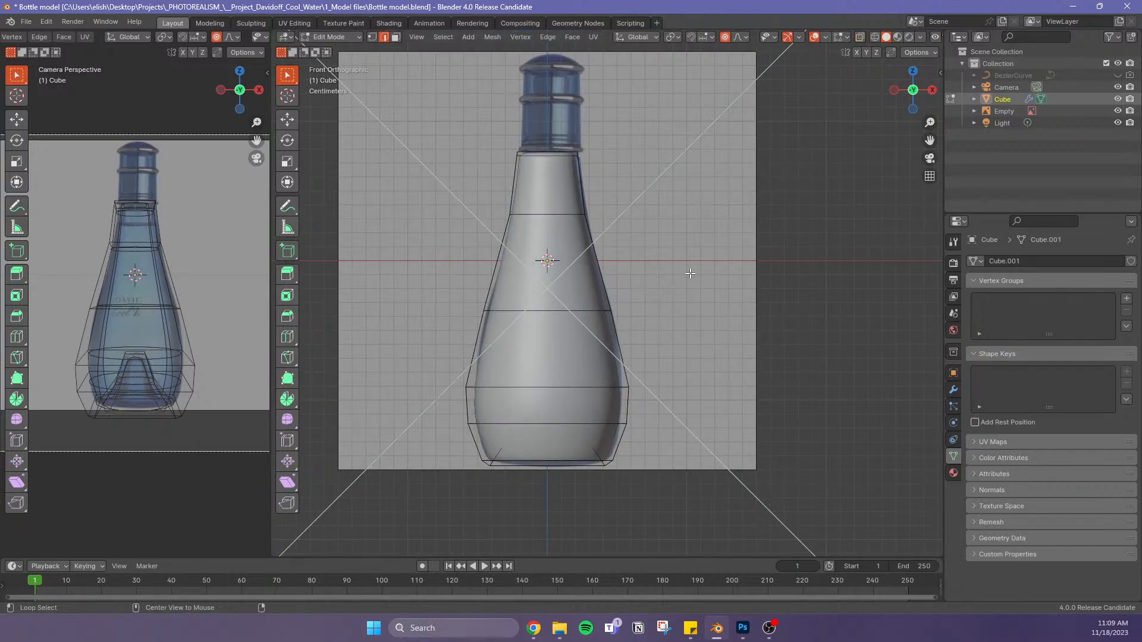
{"action": "key", "text": "alt+z"}
{"action": "left_click", "coordinate": [587, 309], "text": "alt"}
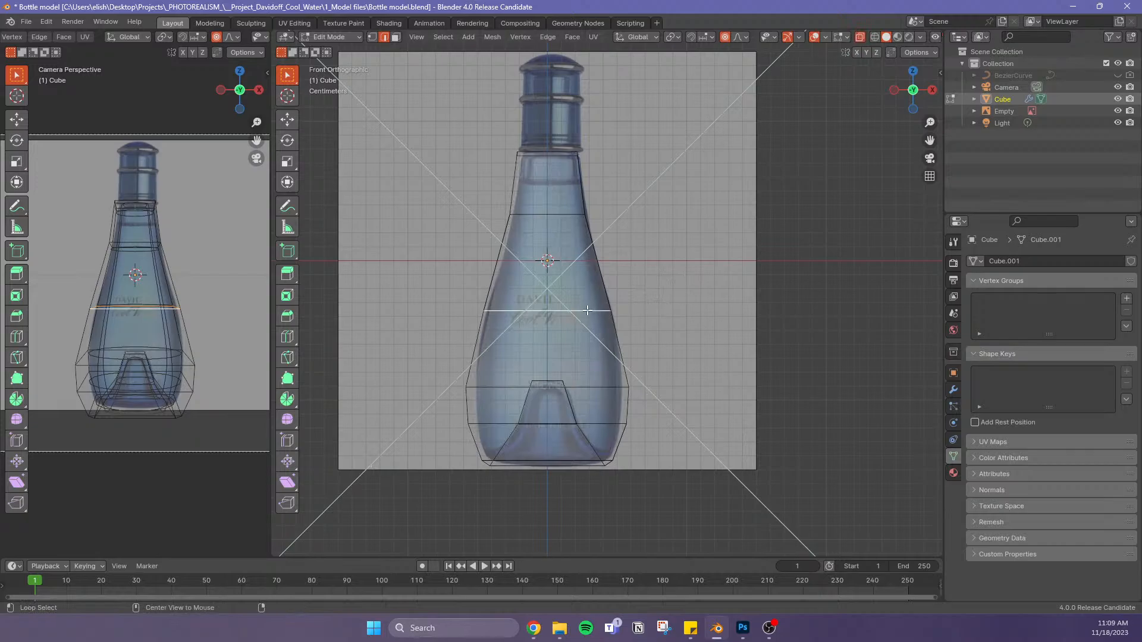
{"action": "key", "text": "s"}
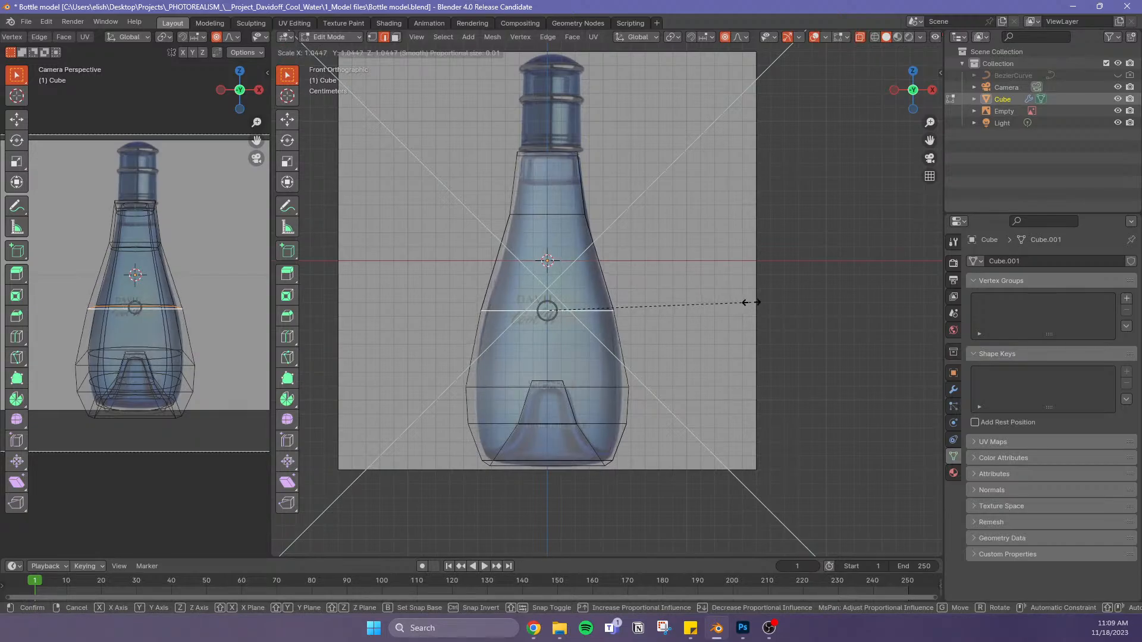
{"action": "left_click", "coordinate": [747, 303]}
{"action": "scroll", "coordinate": [695, 265], "scroll_direction": "down", "scroll_amount": 1}
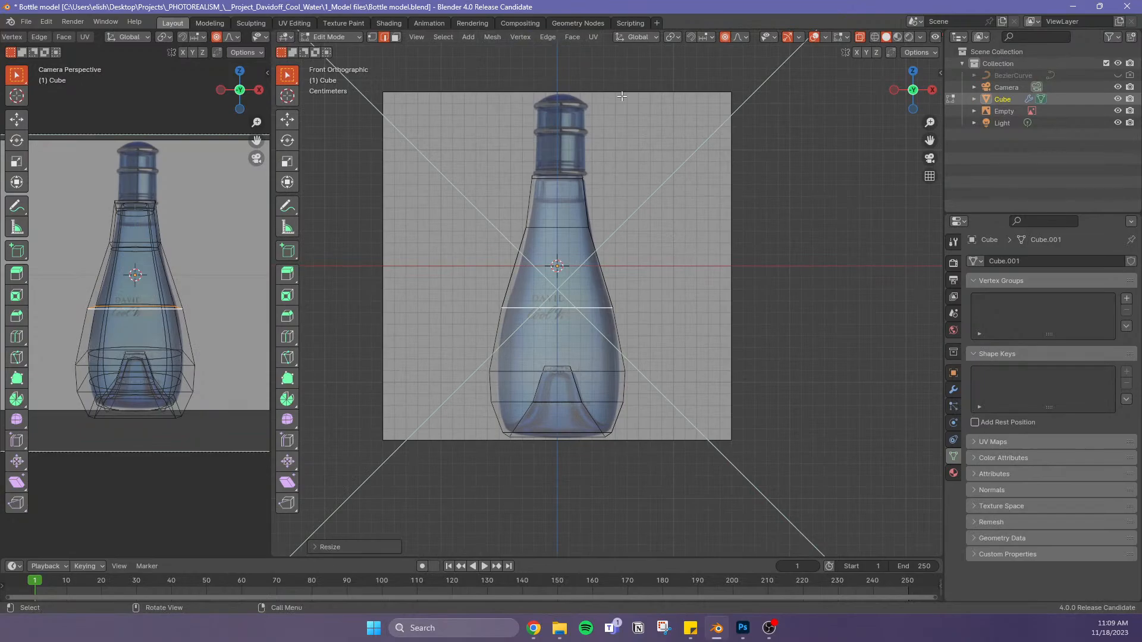
{"action": "left_click", "coordinate": [710, 235]}
{"action": "scroll", "coordinate": [690, 393], "scroll_direction": "up", "scroll_amount": 1}
{"action": "scroll", "coordinate": [677, 408], "scroll_direction": "down", "scroll_amount": 3}
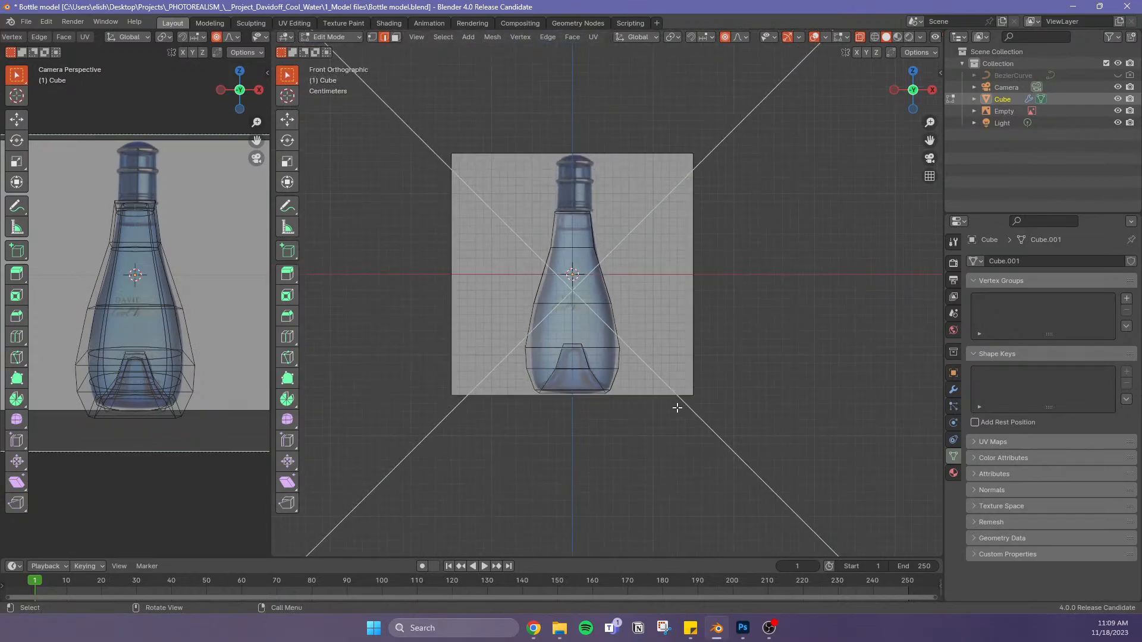
{"action": "key", "text": "alt+z"}
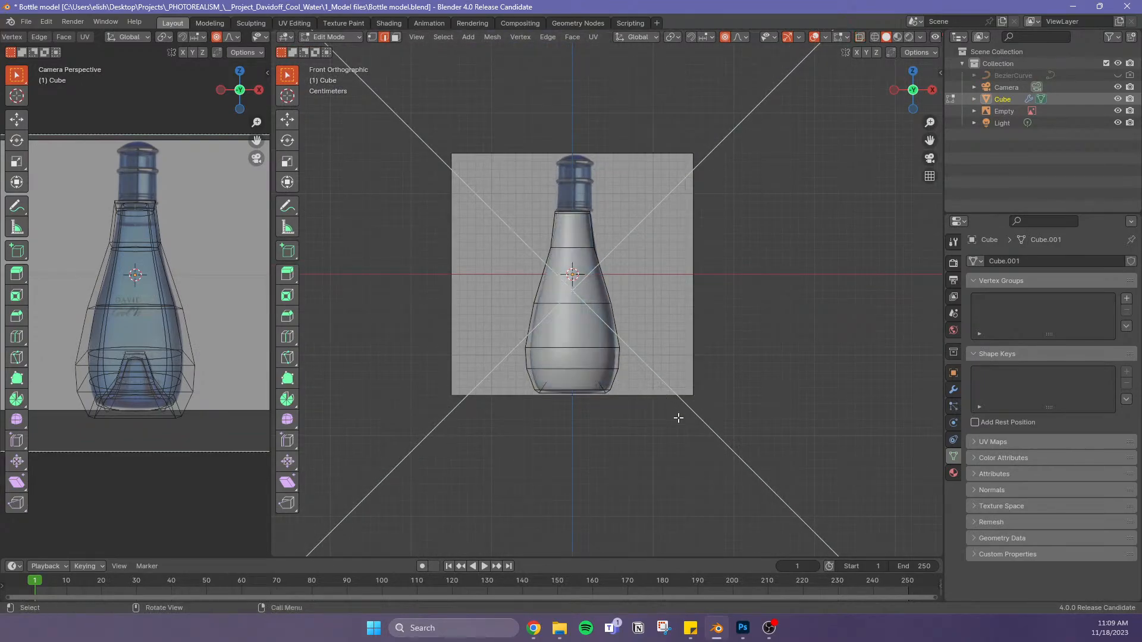
Select the top face of the bottle body and inset it with a thickness of about 0.144 m
{"action": "mouse_move", "coordinate": [660, 388]}
{"action": "middle_mouse_down"}
{"action": "mouse_move", "coordinate": [502, 398]}
{"action": "mouse_move", "coordinate": [586, 519]}
{"action": "mouse_move", "coordinate": [622, 523]}
{"action": "mouse_move", "coordinate": [737, 387]}
{"action": "mouse_move", "coordinate": [688, 364]}
{"action": "mouse_move", "coordinate": [660, 375]}
{"action": "middle_mouse_up"}
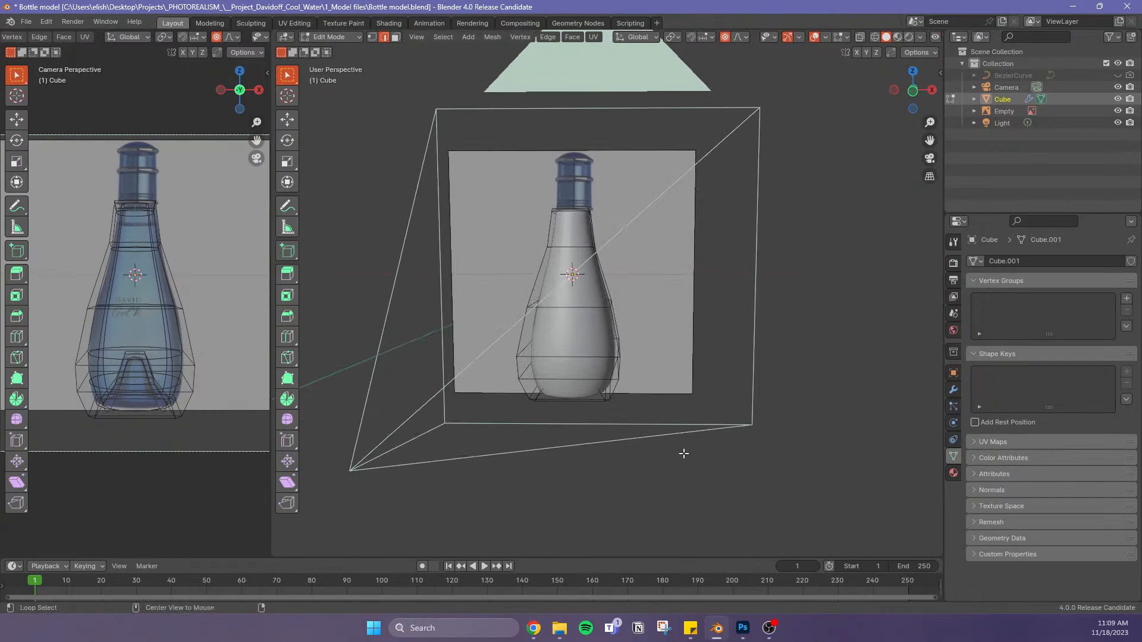
{"action": "key", "text": "alt+z"}
{"action": "scroll", "coordinate": [625, 417], "scroll_direction": "up", "scroll_amount": 4}
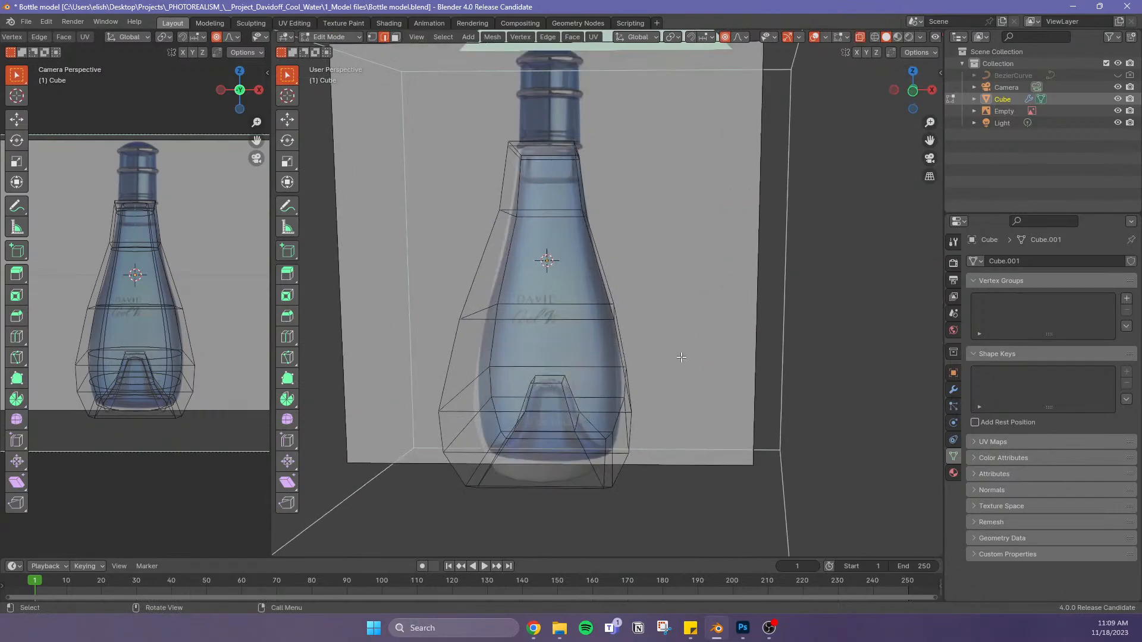
{"action": "middle_click_drag", "start_coordinate": [674, 345], "coordinate": [655, 280]}
{"action": "middle_click_drag", "start_coordinate": [689, 358], "coordinate": [678, 349]}
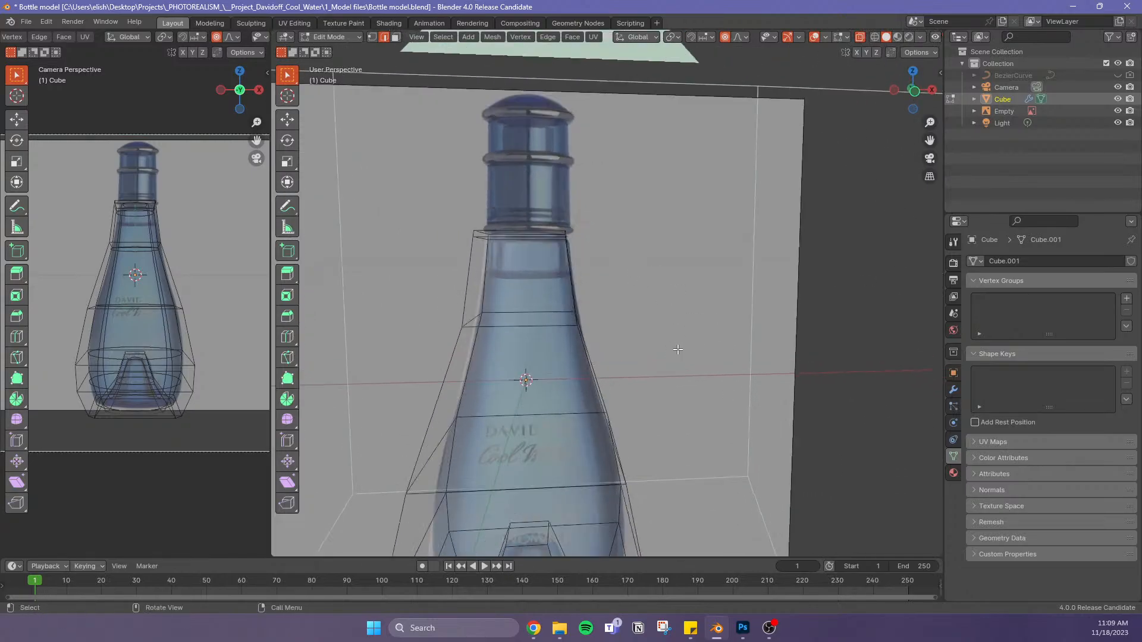
{"action": "middle_click_drag", "start_coordinate": [599, 242], "coordinate": [529, 280]}
{"action": "left_click", "coordinate": [524, 288]}
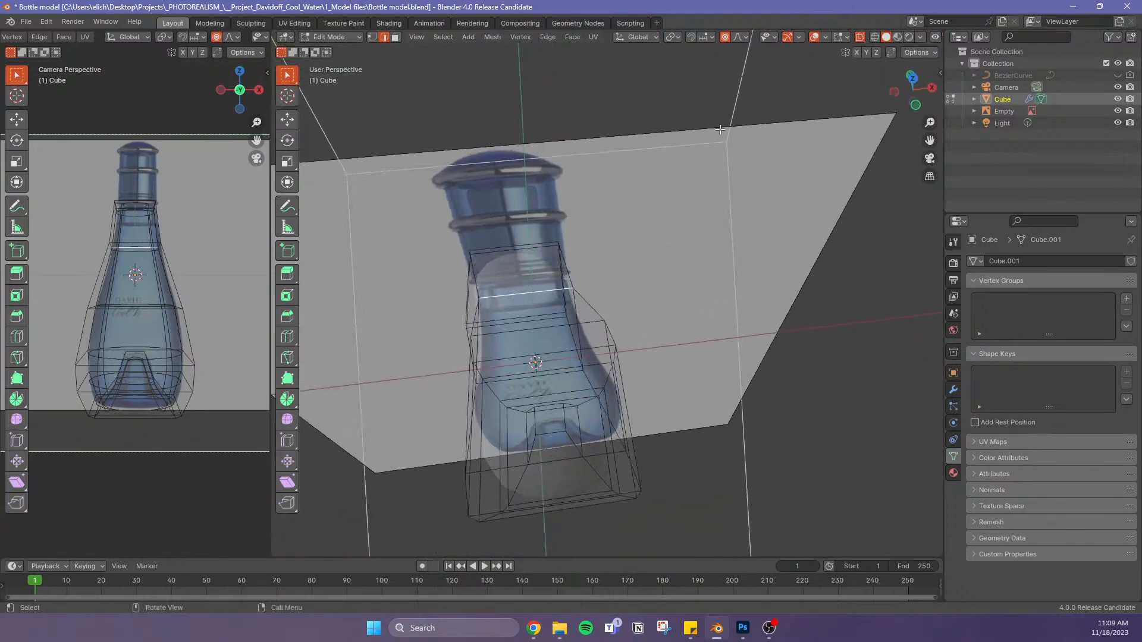
{"action": "left_click", "coordinate": [718, 157]}
{"action": "key", "text": "3"}
{"action": "left_click", "coordinate": [517, 285]}
{"action": "key", "text": "i"}
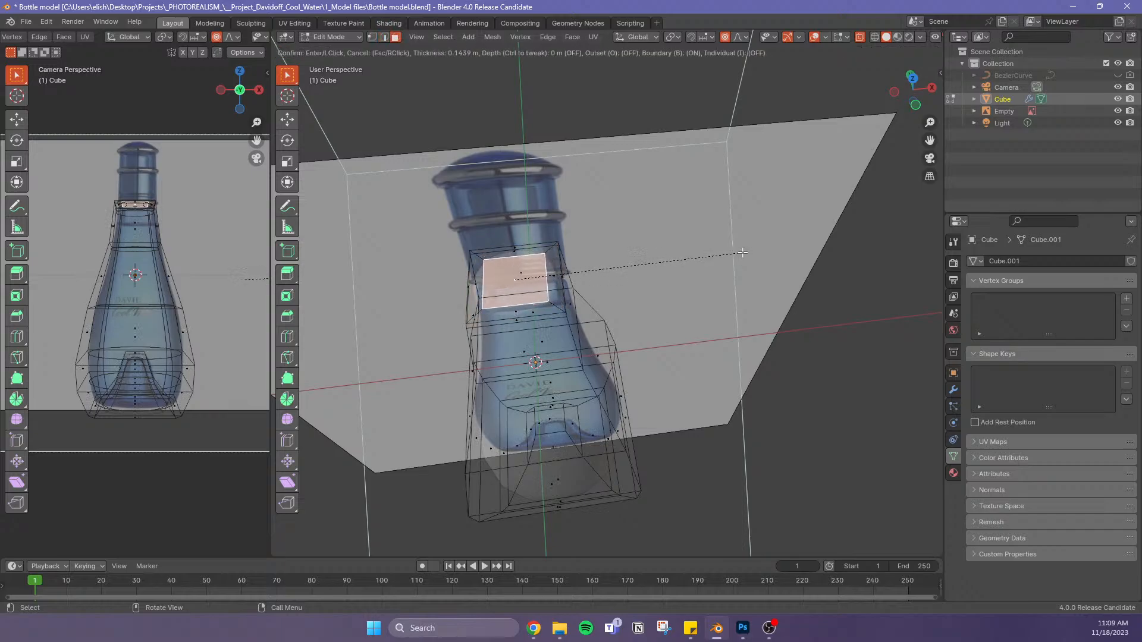
{"action": "left_click", "coordinate": [742, 252]}
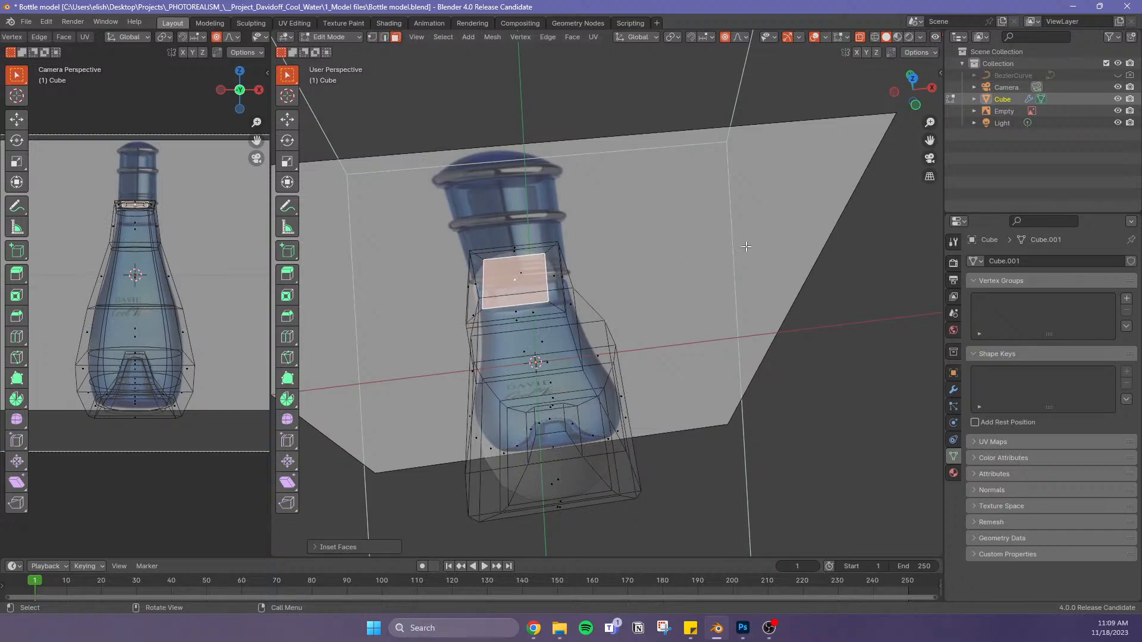
In front orthographic view, extrude the inset top face upward about 0.035 m to form the neck inside the cap
{"action": "key", "text": "KP_3"}
{"action": "key", "text": "KP_1"}
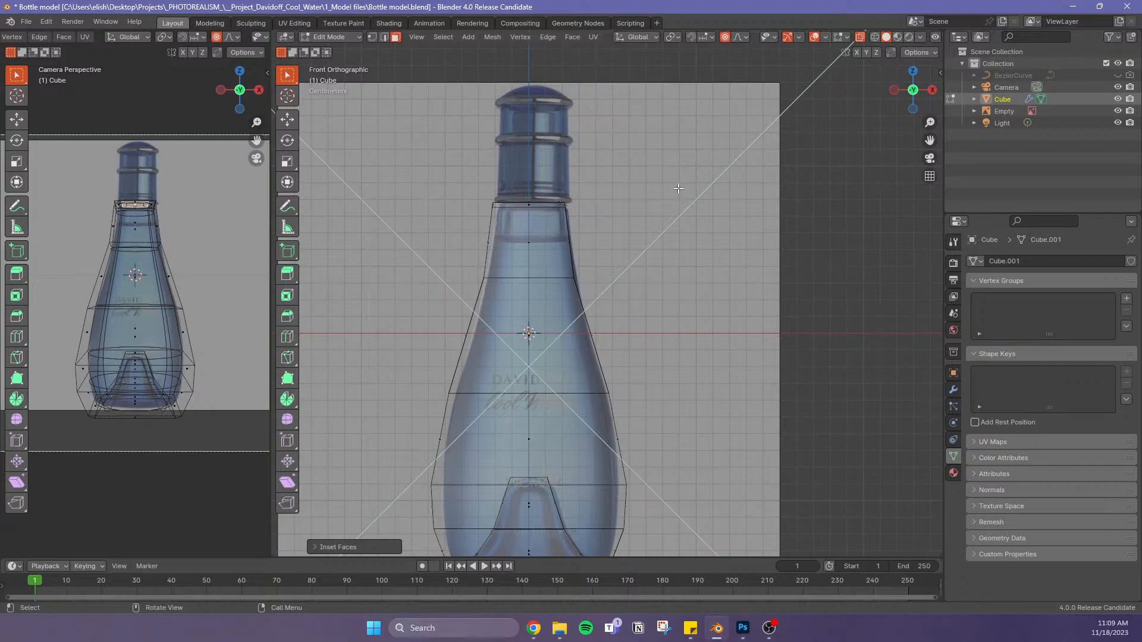
{"action": "key", "text": "e"}
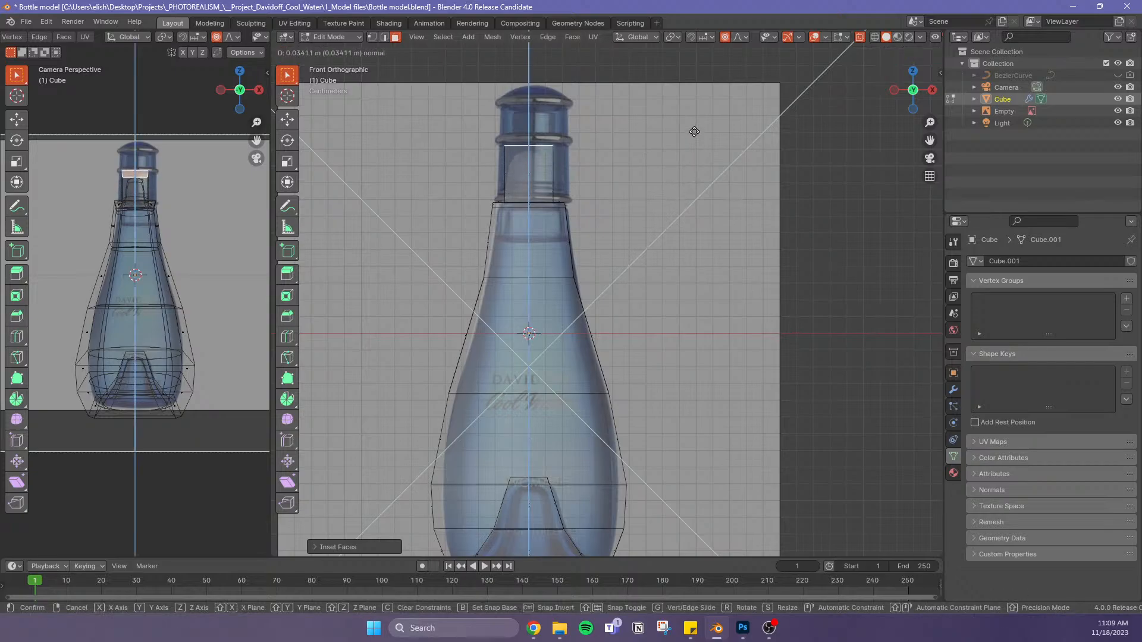
{"action": "left_click", "coordinate": [695, 128]}
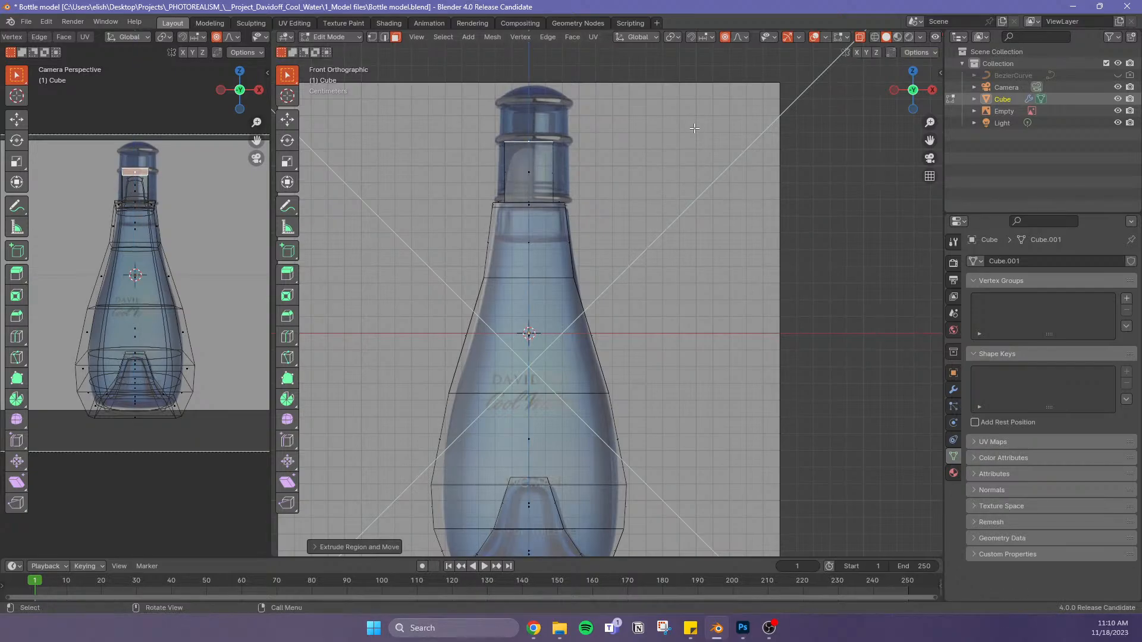
Add an edge loop to the extruded neck and slide it up close to the neck's top edge
{"action": "key", "text": "2"}
{"action": "key", "text": "g"}
{"action": "key", "text": "g"}
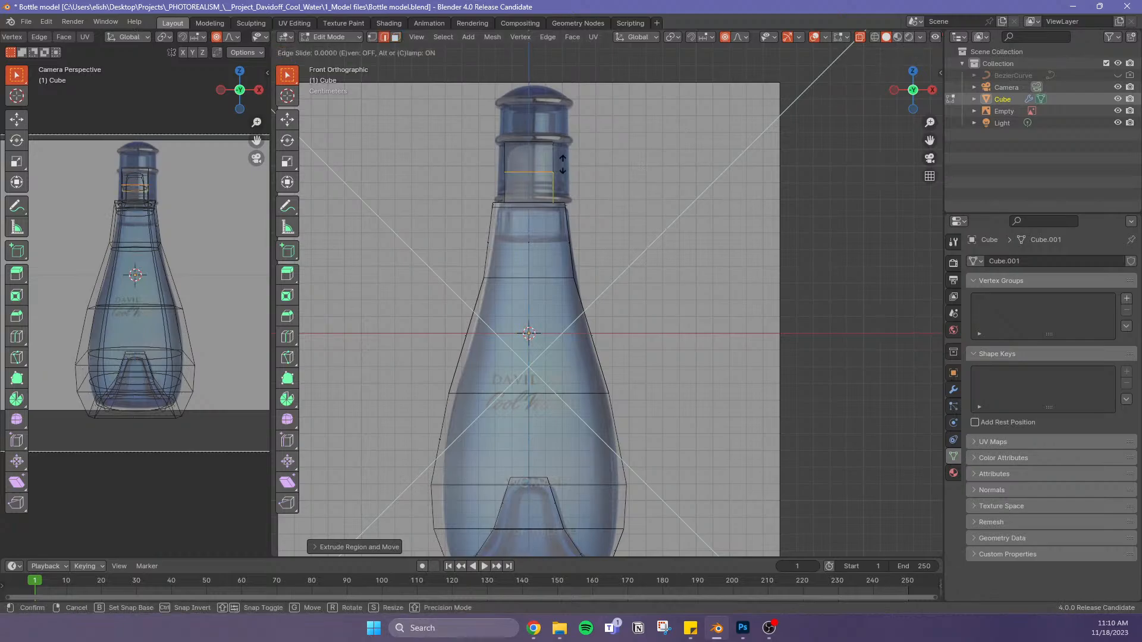
{"action": "left_click", "coordinate": [604, 138]}
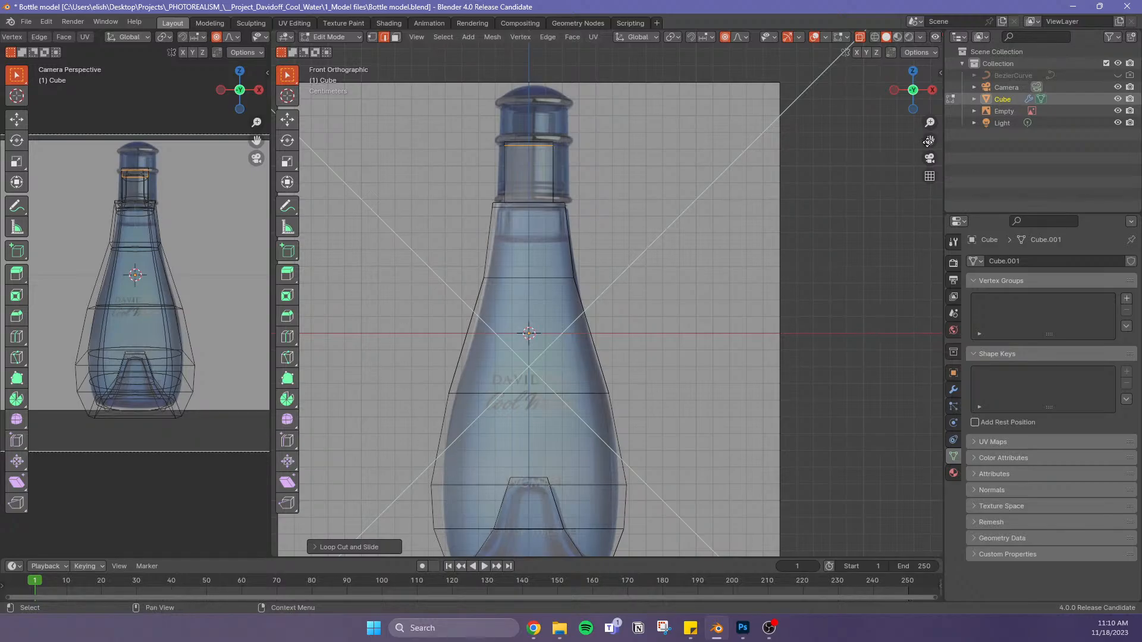
Switch to face selection, select the top face of the neck, and return to the front orthographic view
{"action": "middle_click_drag", "start_coordinate": [713, 230], "coordinate": [695, 226]}
{"action": "scroll", "coordinate": [559, 205], "scroll_direction": "down", "scroll_amount": 1}
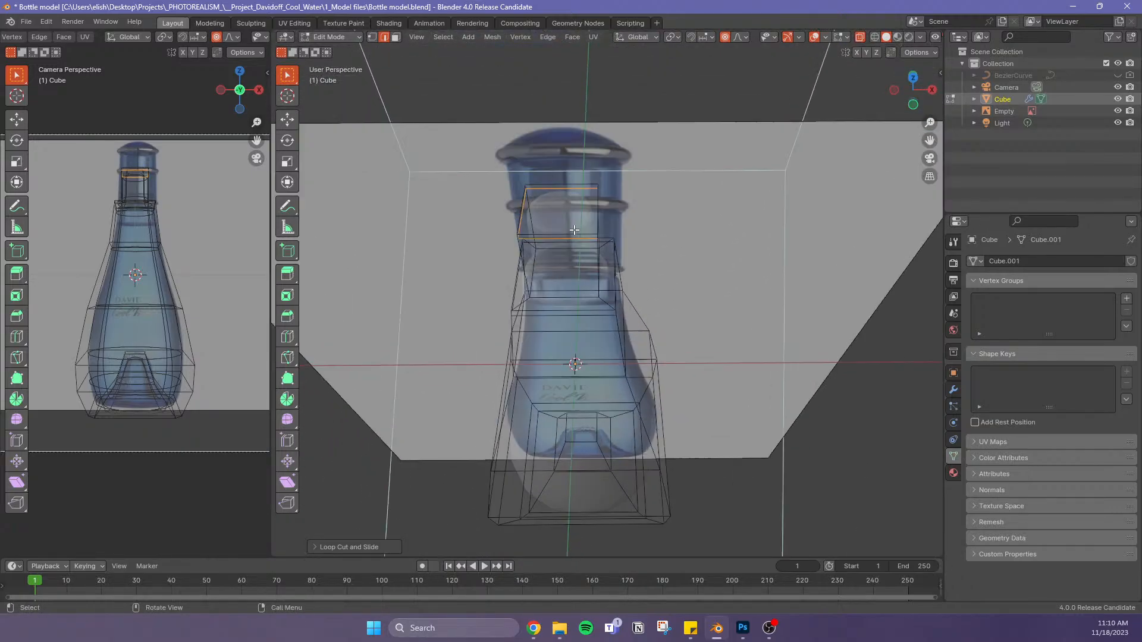
{"action": "scroll", "coordinate": [549, 194], "scroll_direction": "up", "scroll_amount": 3}
{"action": "left_click", "coordinate": [540, 144]}
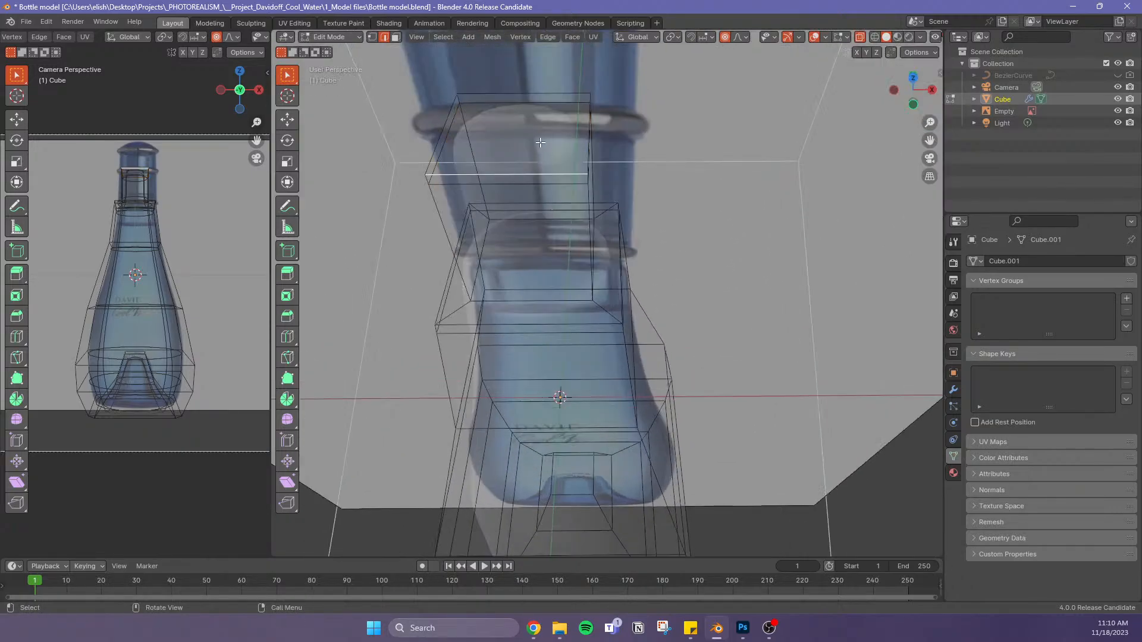
{"action": "left_click", "coordinate": [395, 39]}
{"action": "left_click", "coordinate": [544, 148]}
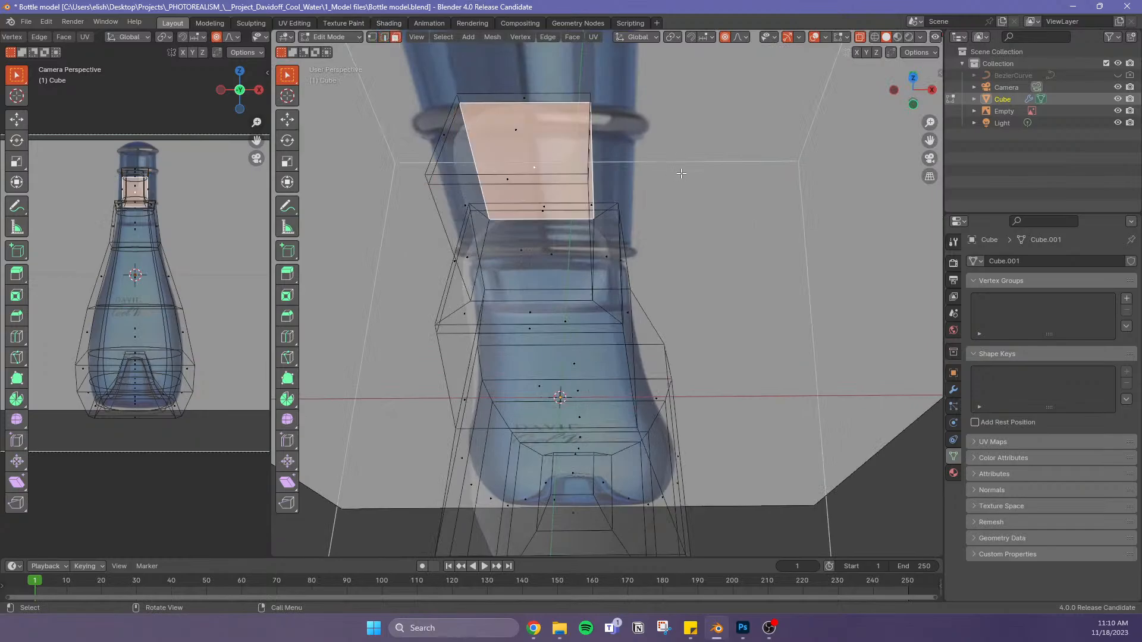
{"action": "left_click", "coordinate": [515, 123]}
{"action": "middle_click_drag", "start_coordinate": [725, 218], "coordinate": [737, 249]}
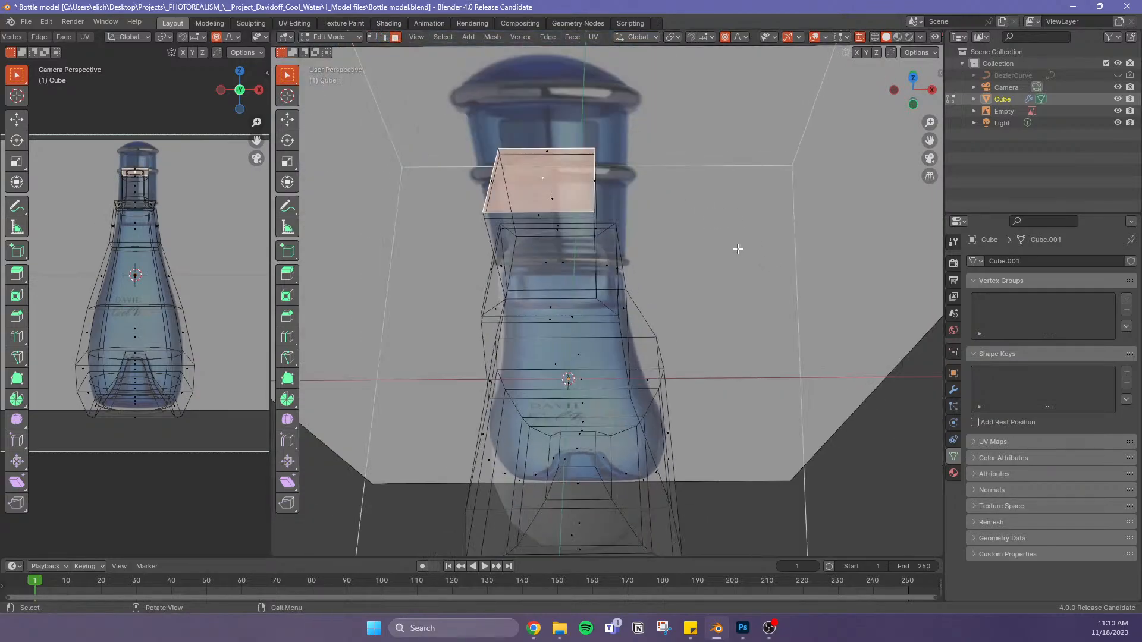
{"action": "key", "text": "KP_1"}
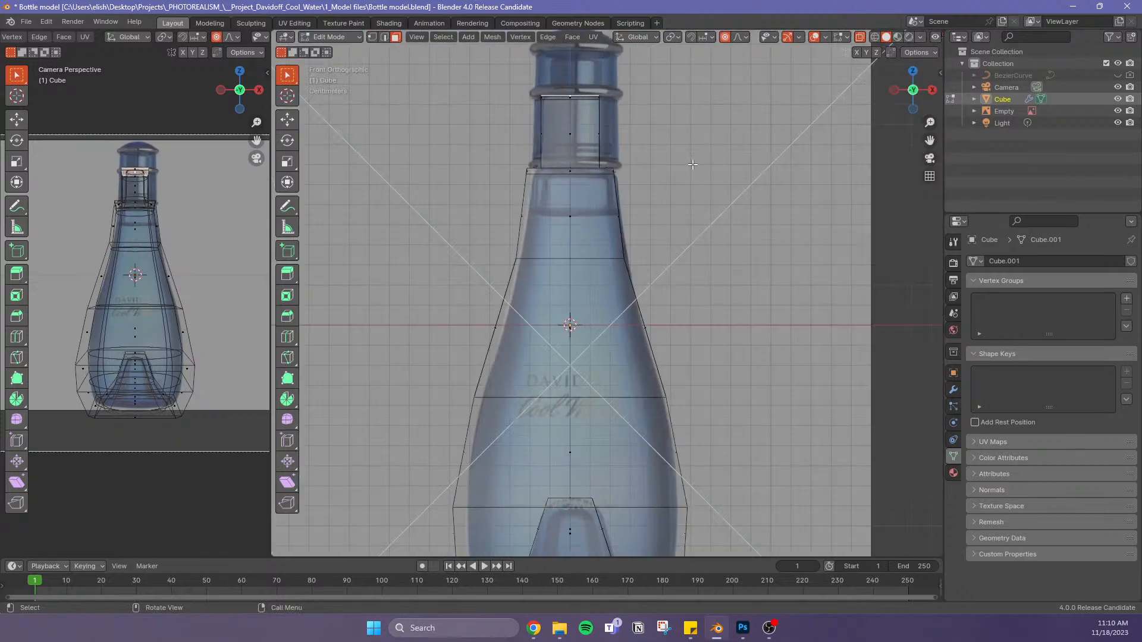
{"action": "middle_click_drag", "start_coordinate": [657, 151], "coordinate": [624, 239], "text": "shift"}
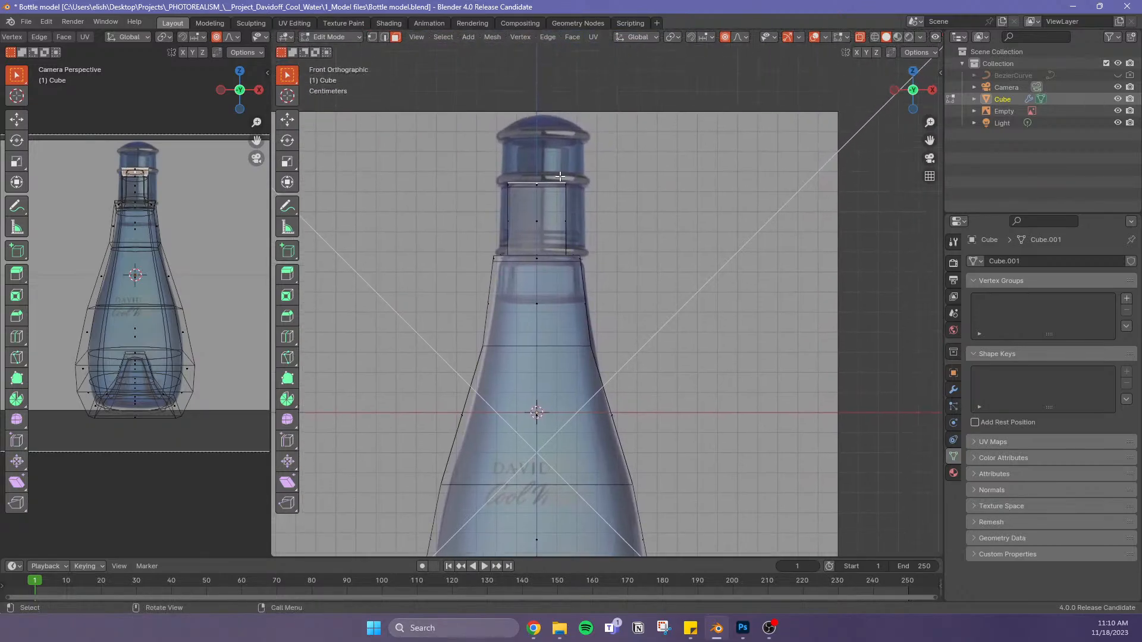
{"action": "key", "text": "e"}
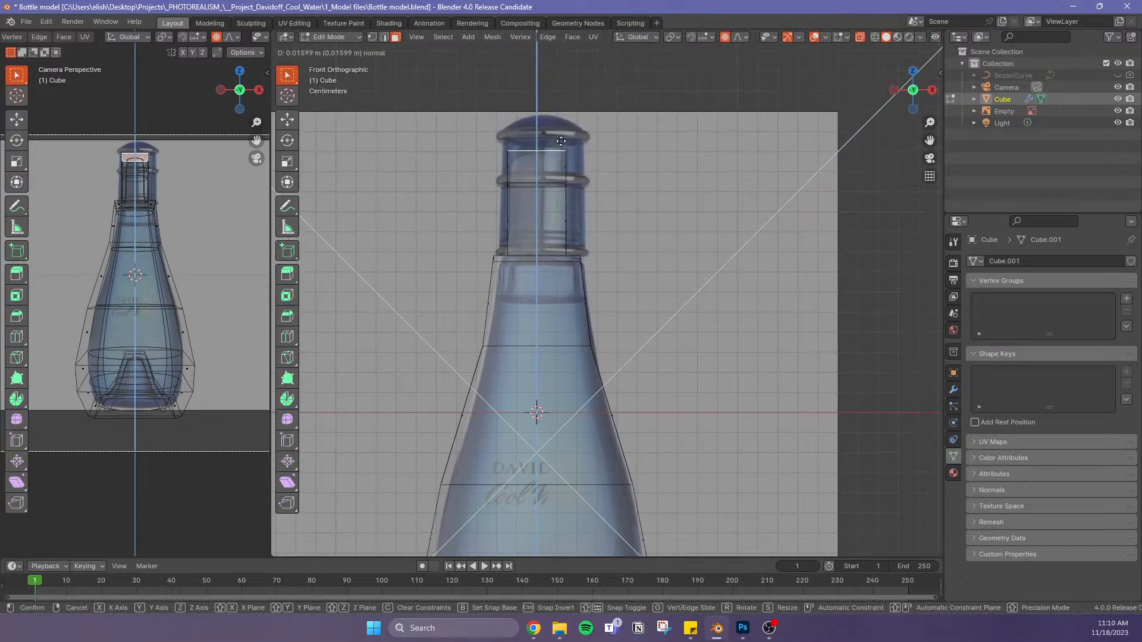
{"action": "right_click", "coordinate": [571, 143]}
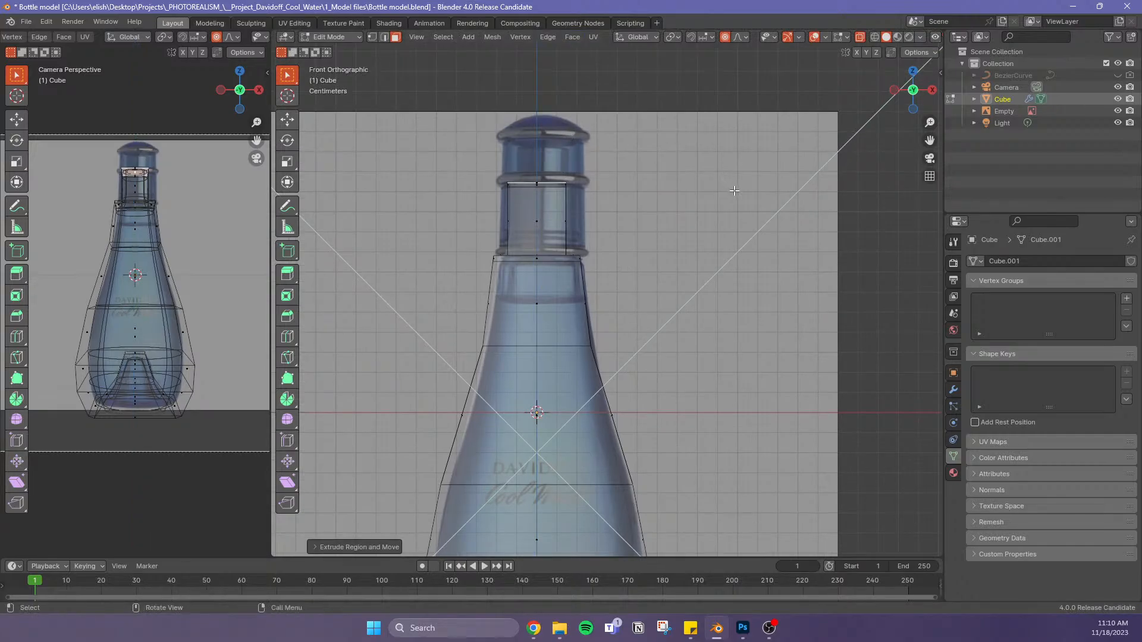
{"action": "key", "text": "ctrl+z"}
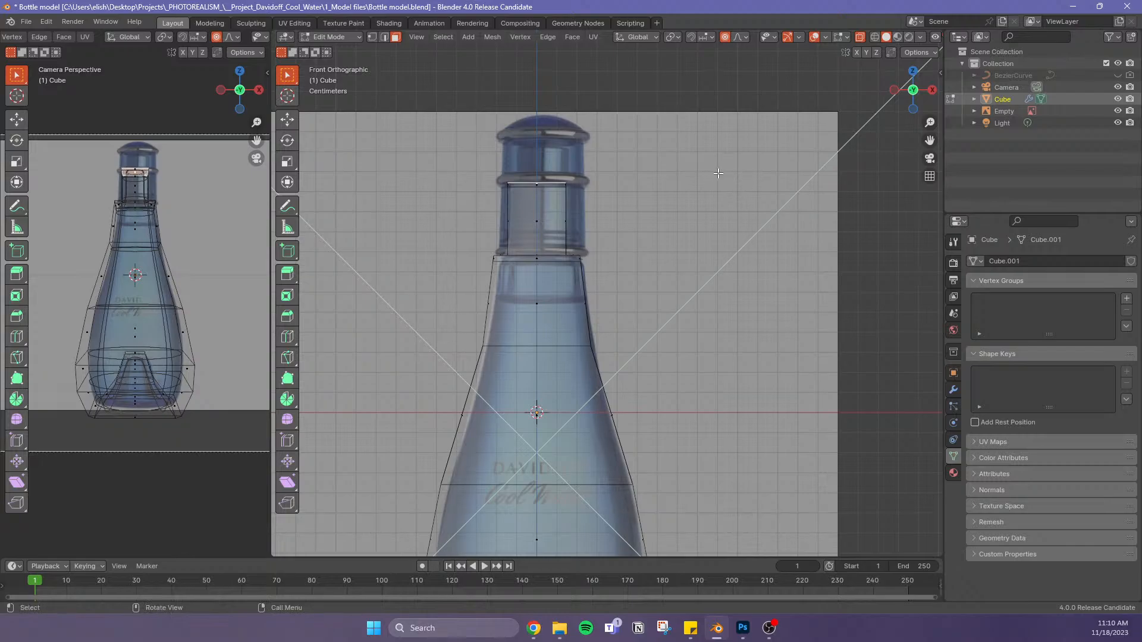
Inset the neck's top face with a thickness of about 0.074 m and extrude it upward about 0.017 m
{"action": "key", "text": "i"}
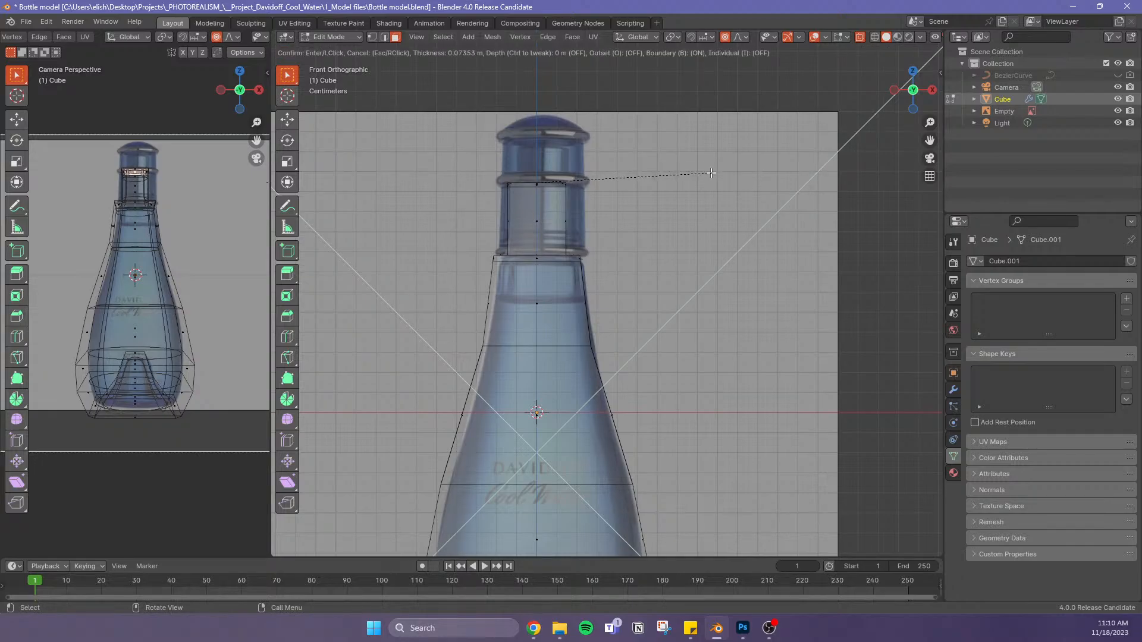
{"action": "left_click", "coordinate": [710, 172]}
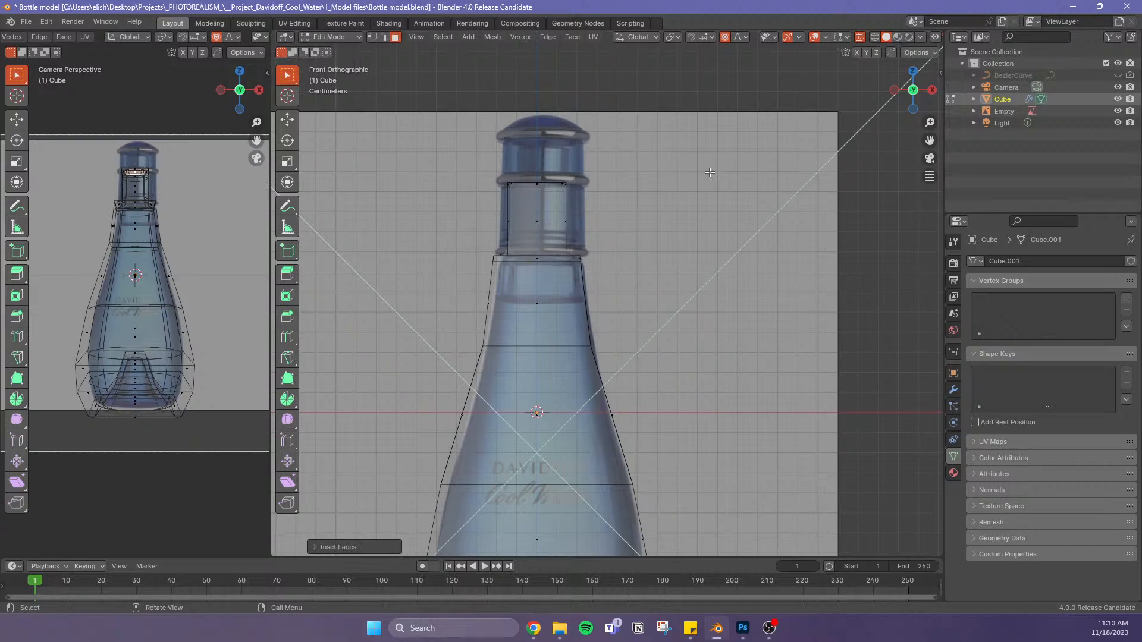
{"action": "key", "text": "e"}
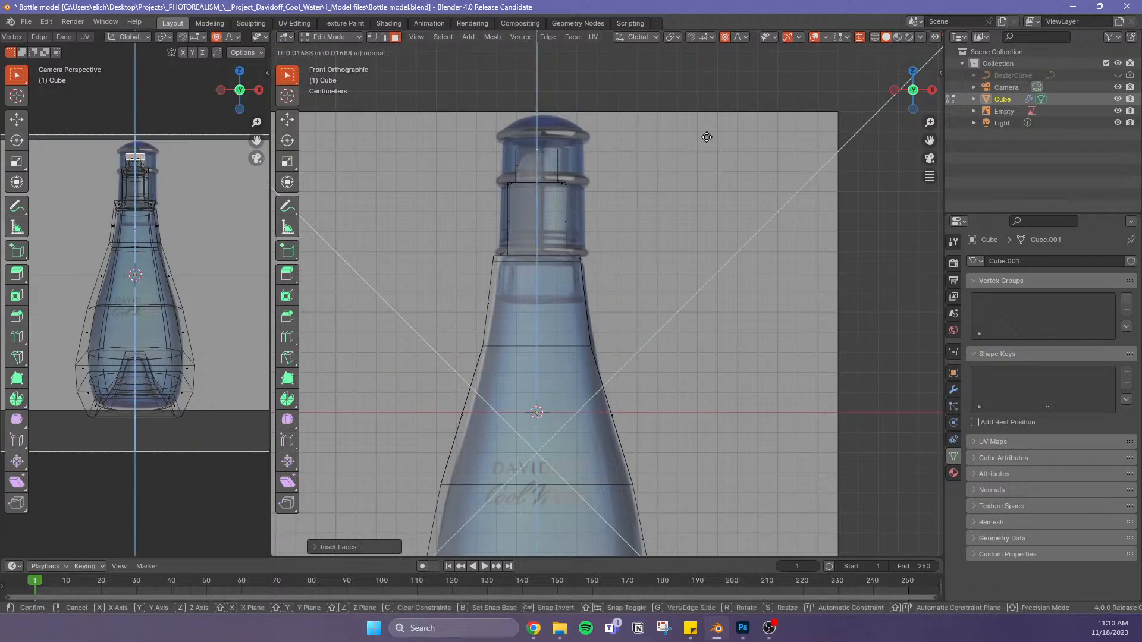
{"action": "left_click", "coordinate": [707, 137]}
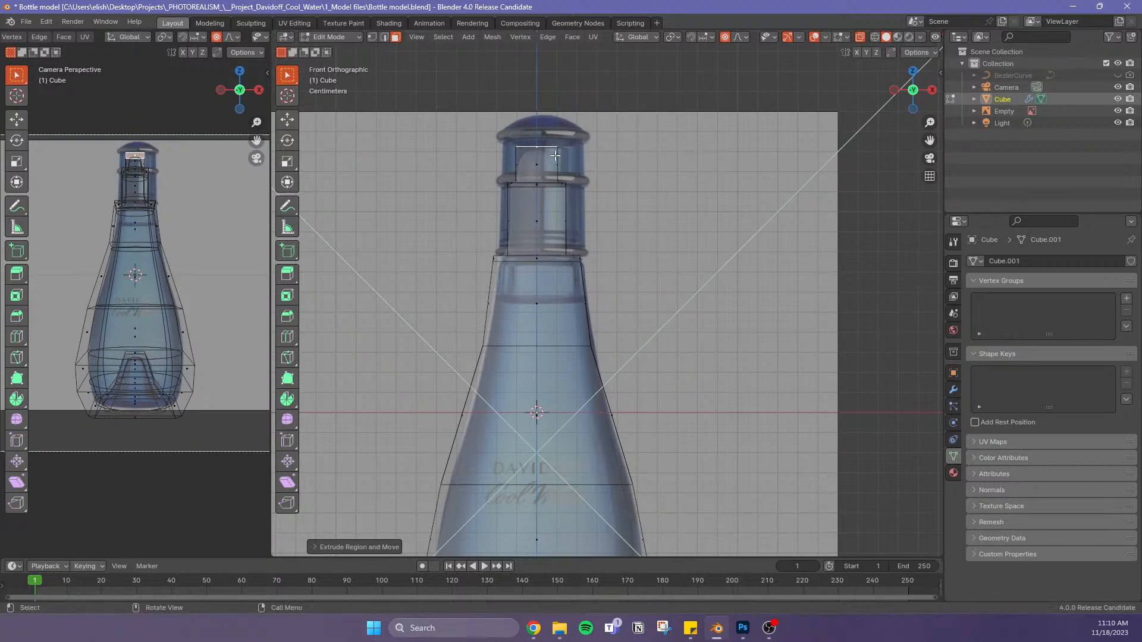
Add two edge loops to the narrow upper neck section, one slid close to its top edge and one close to its base
{"action": "key", "text": "2"}
{"action": "key", "text": "g"}
{"action": "key", "text": "g"}
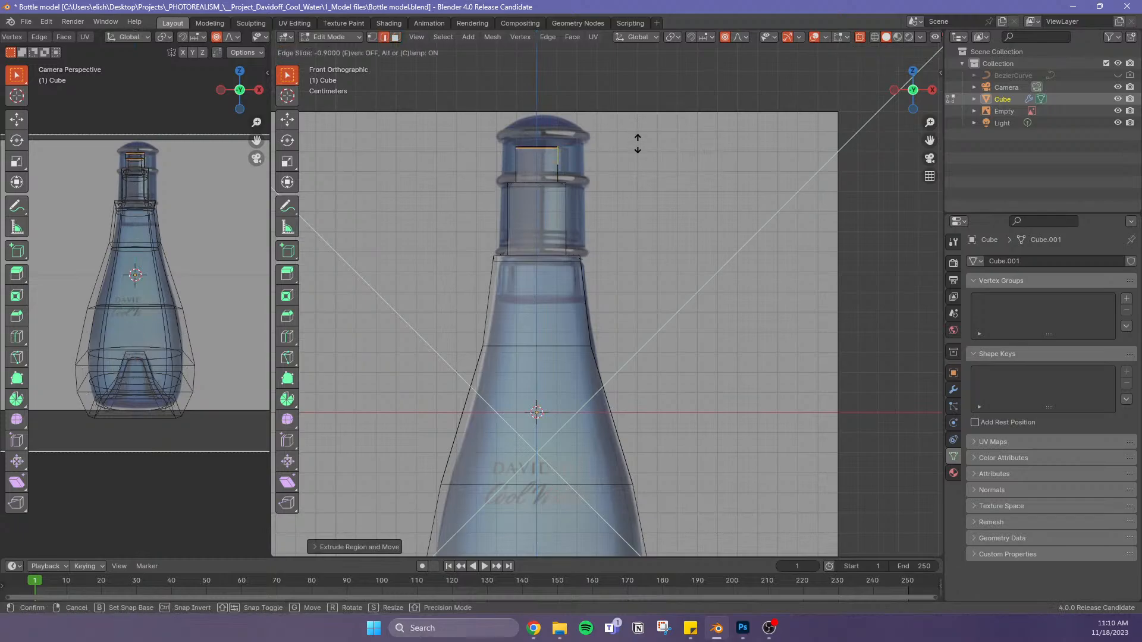
{"action": "left_click", "coordinate": [645, 146]}
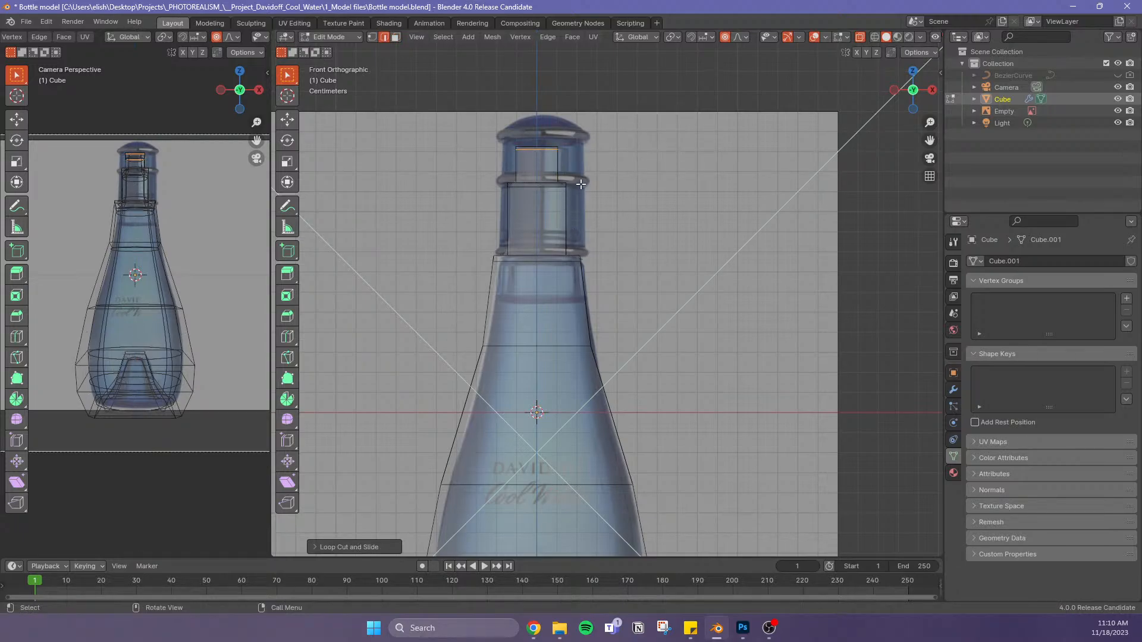
{"action": "key", "text": "ctrl+r"}
{"action": "left_click", "coordinate": [564, 151]}
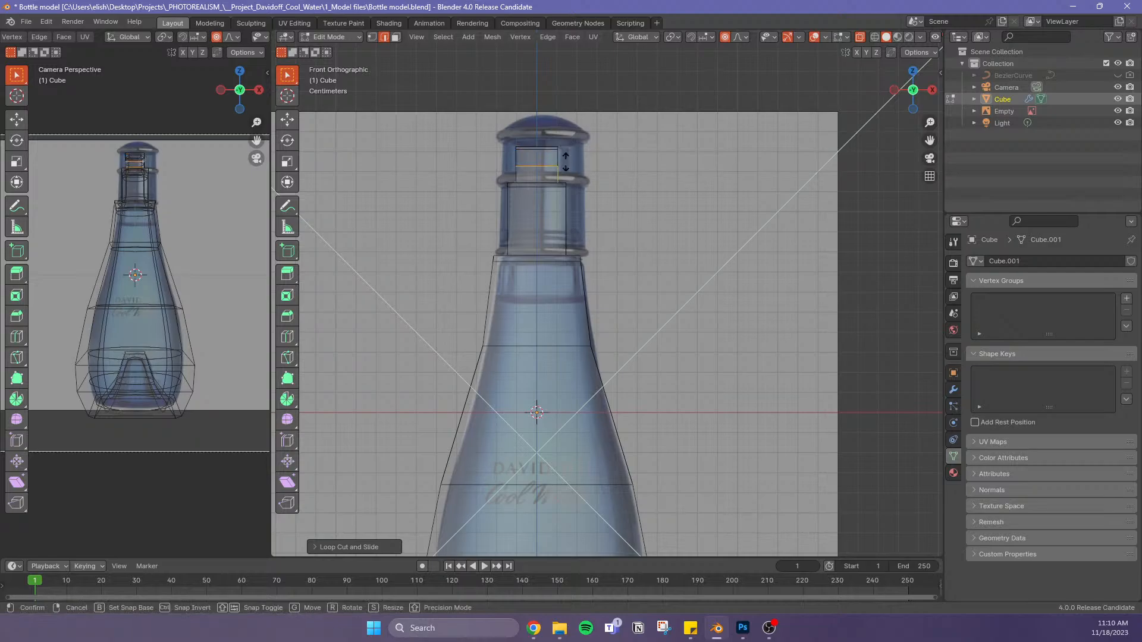
{"action": "left_click", "coordinate": [604, 176]}
Add an edge loop to the wider lower neck section and slide it down close to its bottom edge
{"action": "key", "text": "ctrl+r"}
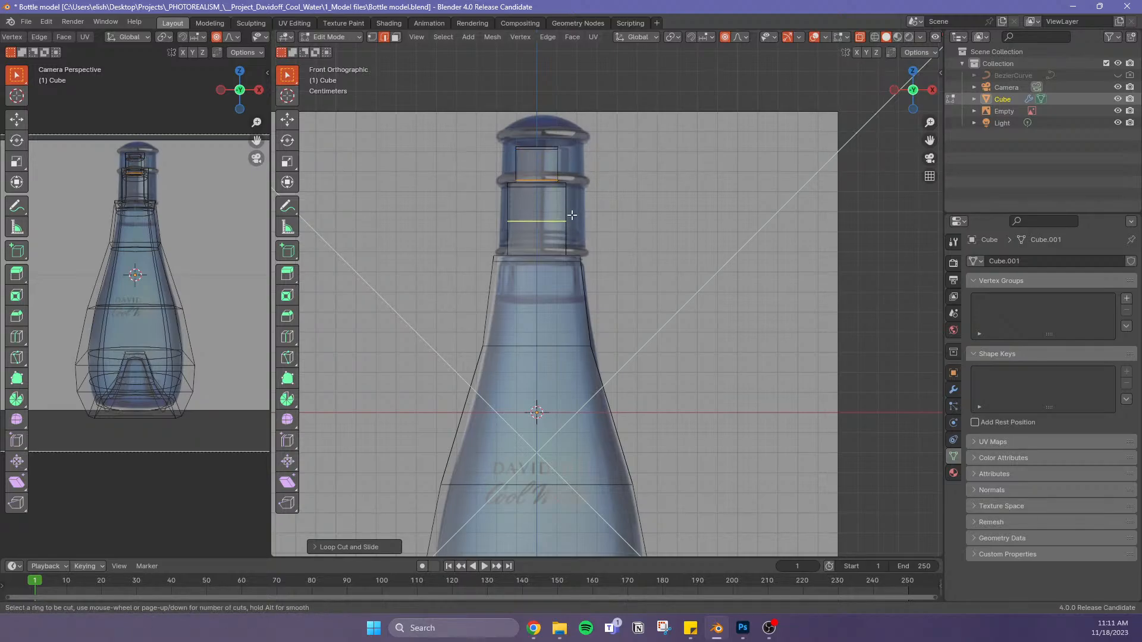
{"action": "left_click", "coordinate": [572, 215]}
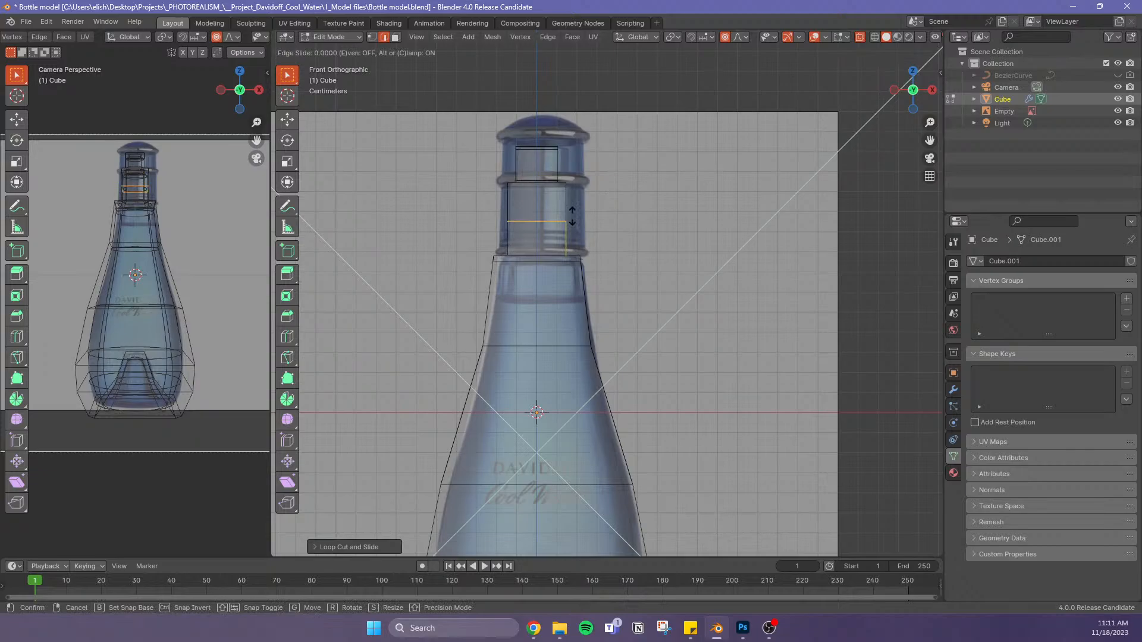
{"action": "left_click", "coordinate": [614, 240]}
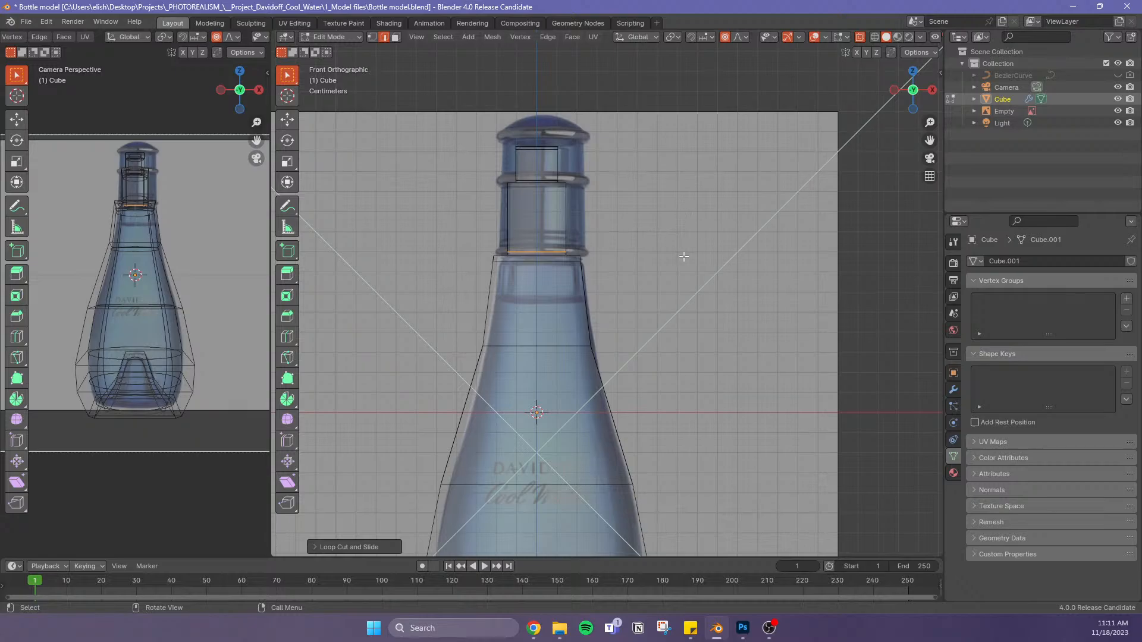
Leave mesh editing, turn off X-ray, and examine the stepped neck as a solid shape from the front and at an angle
{"action": "scroll", "coordinate": [671, 254], "scroll_direction": "up", "scroll_amount": 2}
{"action": "scroll", "coordinate": [469, 117], "scroll_direction": "up", "scroll_amount": 1}
{"action": "scroll", "coordinate": [560, 161], "scroll_direction": "down", "scroll_amount": 3}
{"action": "scroll", "coordinate": [611, 218], "scroll_direction": "down", "scroll_amount": 2}
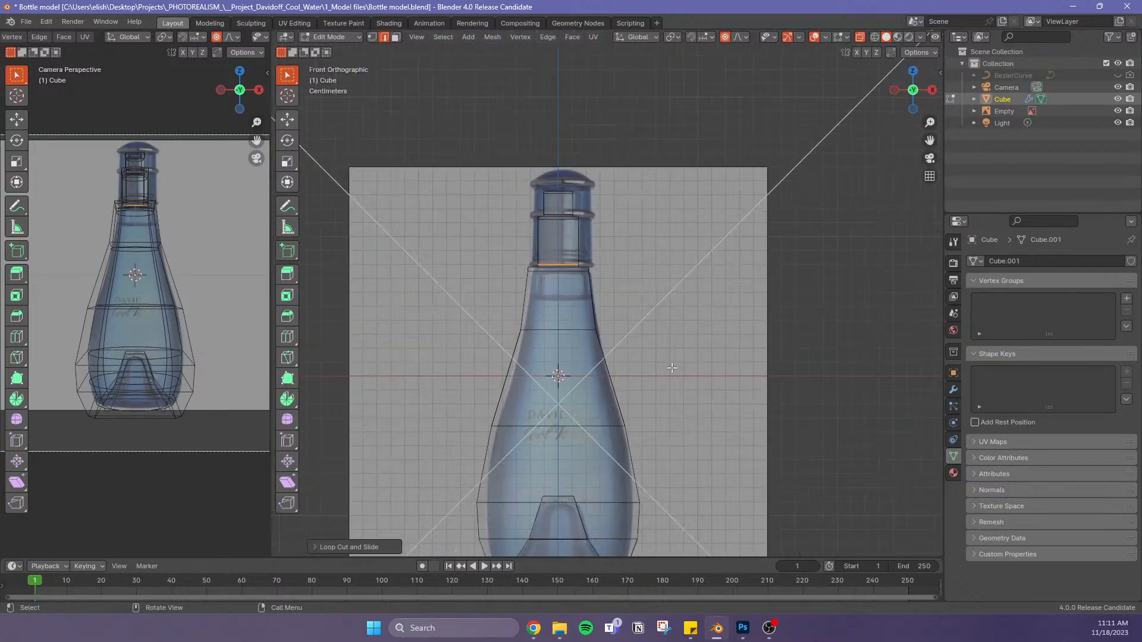
{"action": "key", "text": "Tab"}
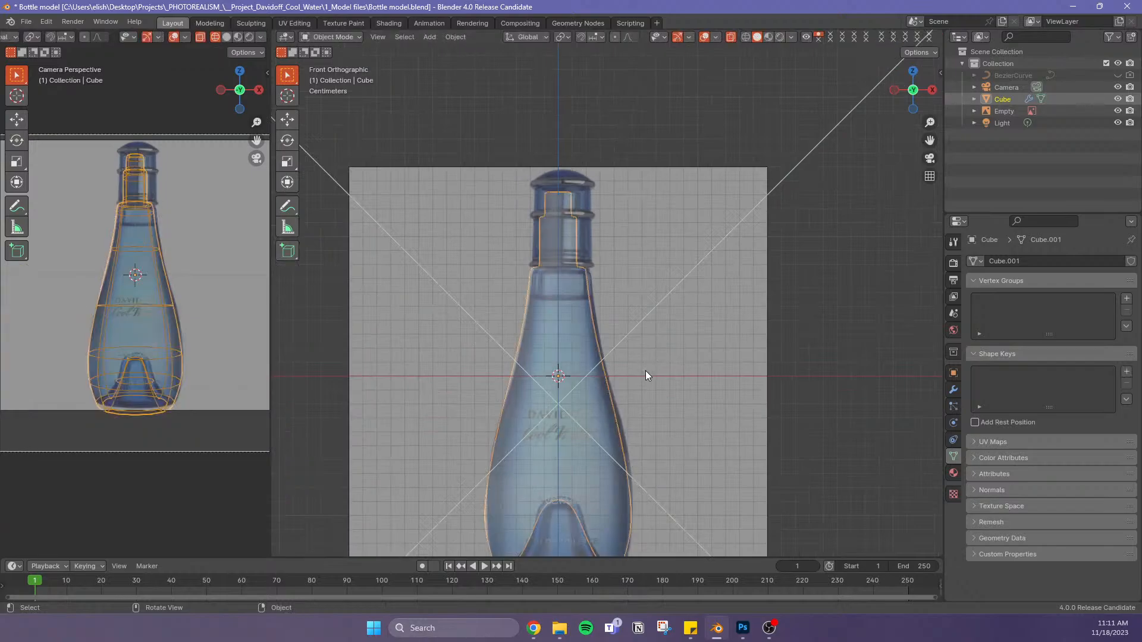
{"action": "key", "text": "alt+z"}
{"action": "scroll", "coordinate": [575, 225], "scroll_direction": "up", "scroll_amount": 2}
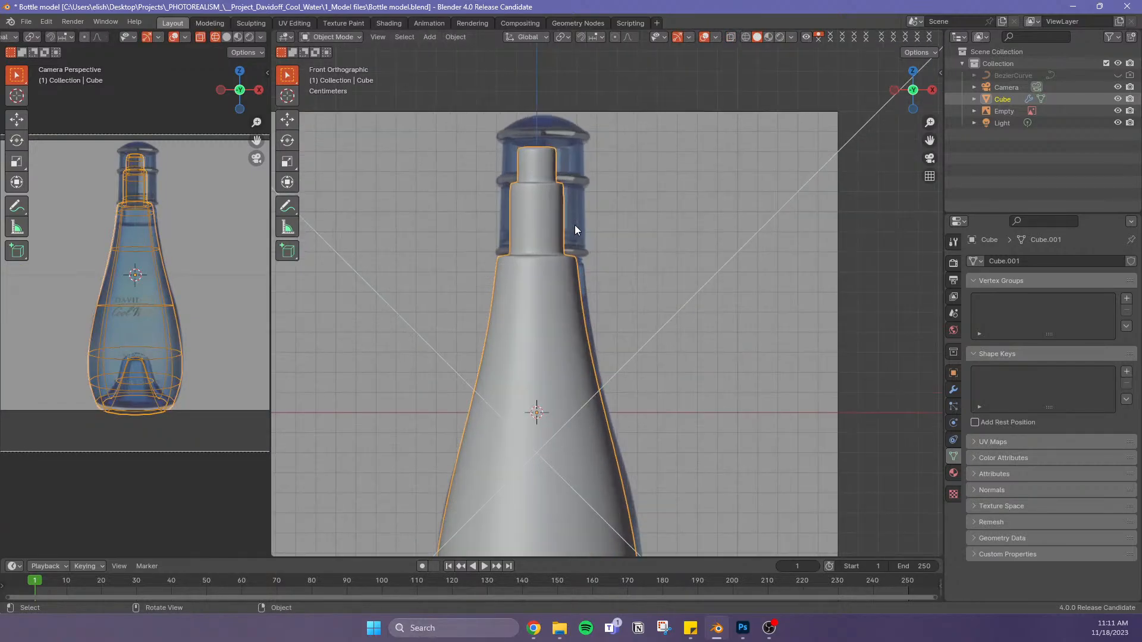
{"action": "scroll", "coordinate": [597, 256], "scroll_direction": "down", "scroll_amount": 4}
{"action": "middle_click_drag", "start_coordinate": [628, 321], "coordinate": [698, 362]}
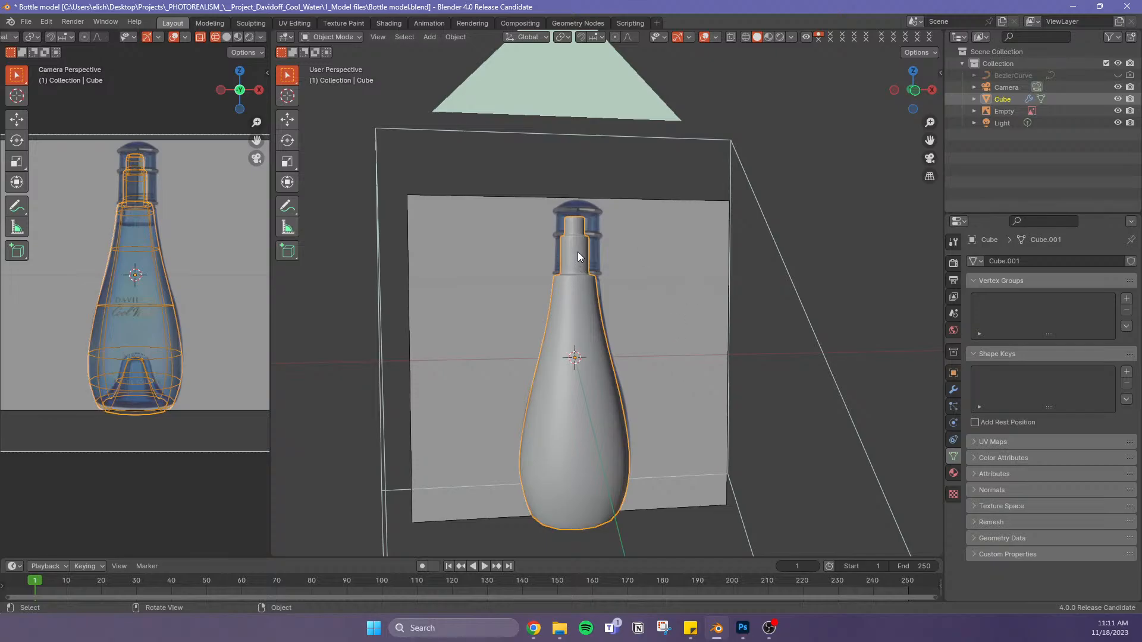
{"action": "scroll", "coordinate": [582, 241], "scroll_direction": "up", "scroll_amount": 5}
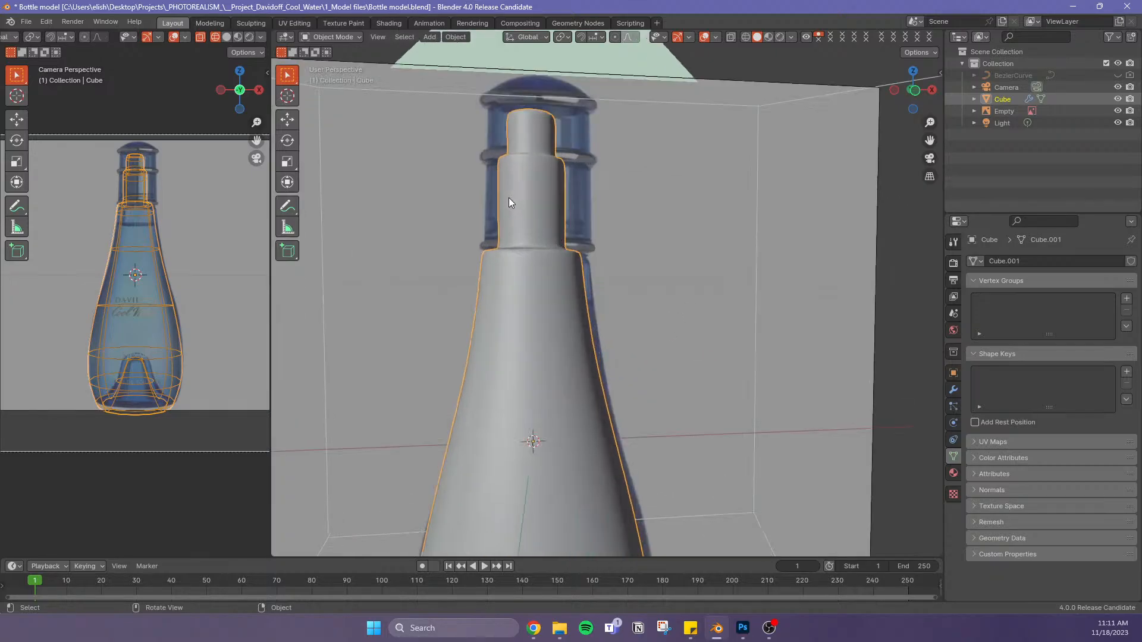
In front view, add another edge loop to the lower neck section and slide it toward the bottom by a factor of about 0.85
{"action": "key", "text": "Tab"}
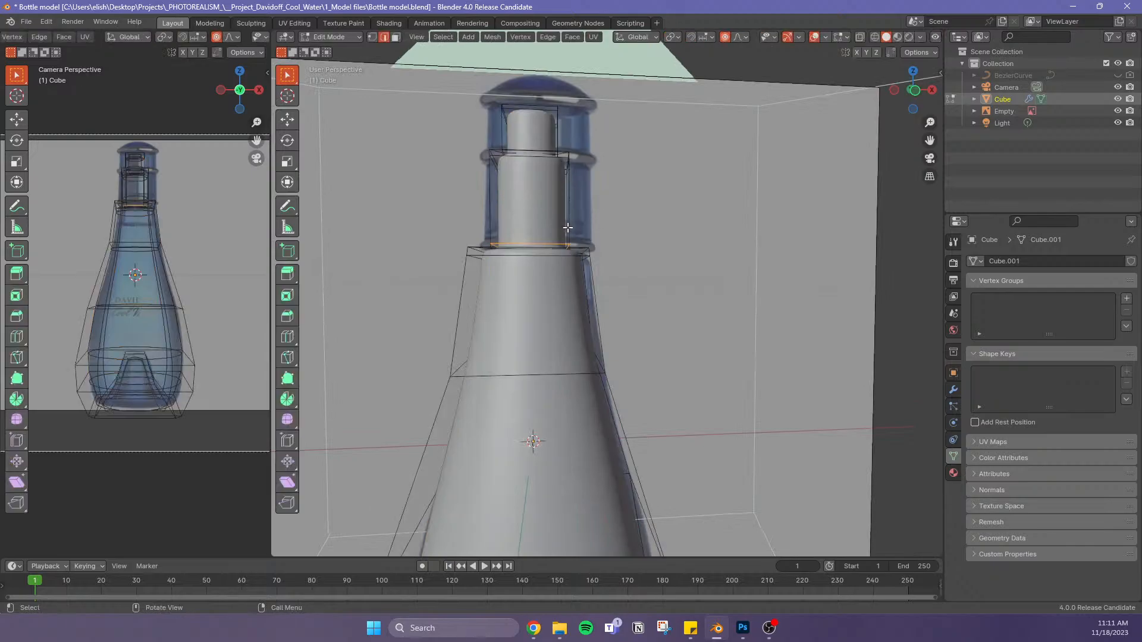
{"action": "middle_click_drag", "start_coordinate": [567, 227], "coordinate": [684, 275], "text": "shift"}
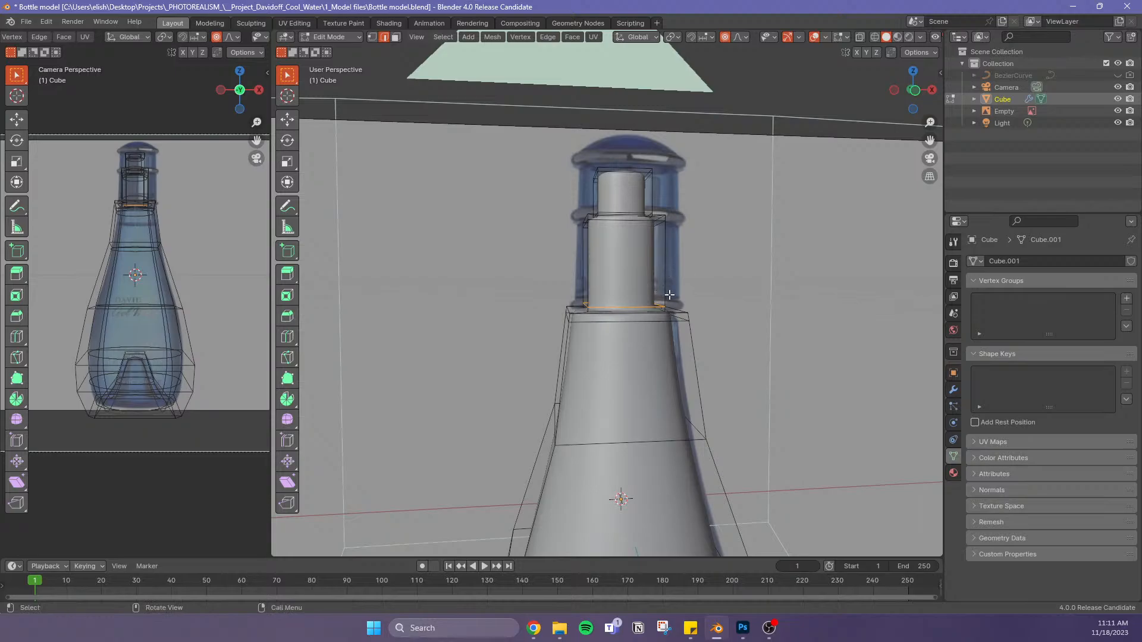
{"action": "key", "text": "KP_3"}
{"action": "key", "text": "KP_2"}
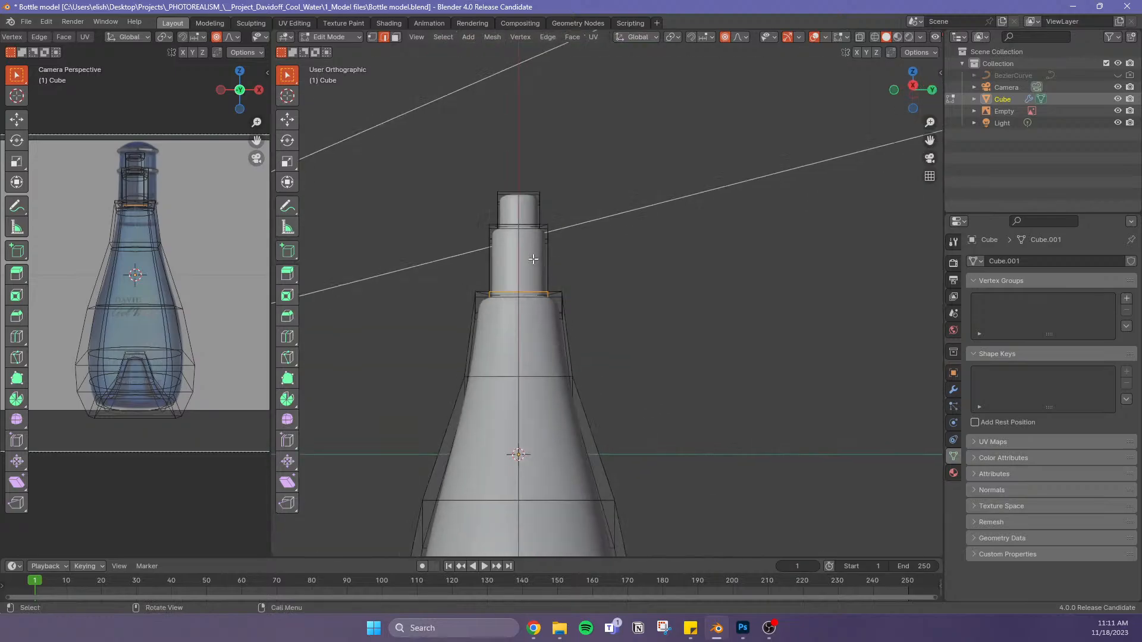
{"action": "key", "text": "KP_1"}
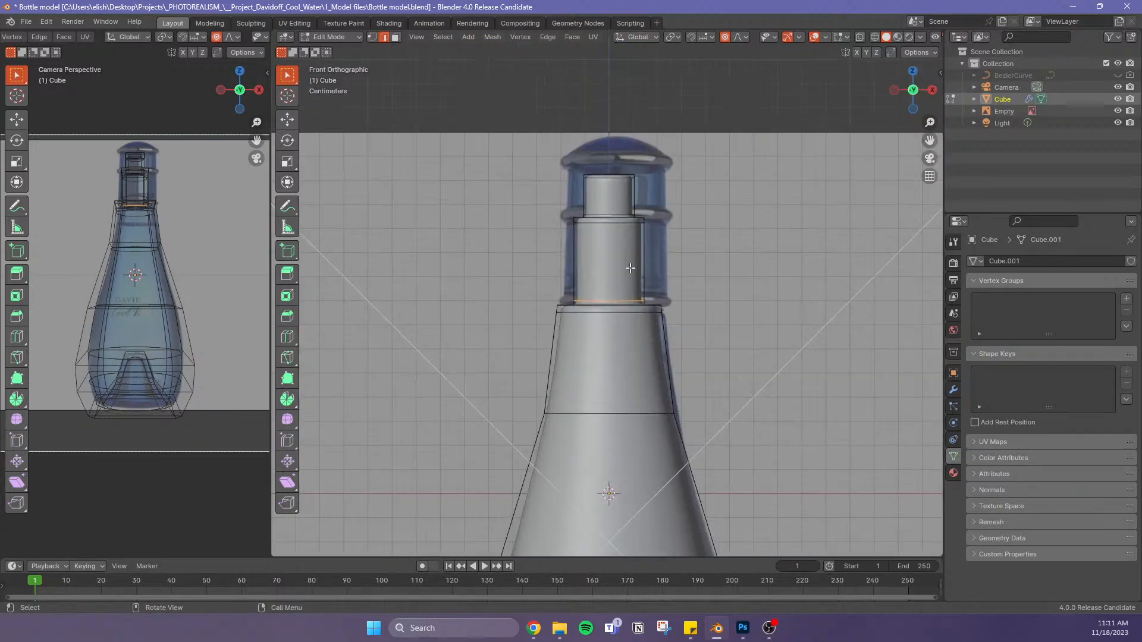
{"action": "scroll", "coordinate": [630, 268], "scroll_direction": "up", "scroll_amount": 3}
{"action": "key", "text": "ctrl+r"}
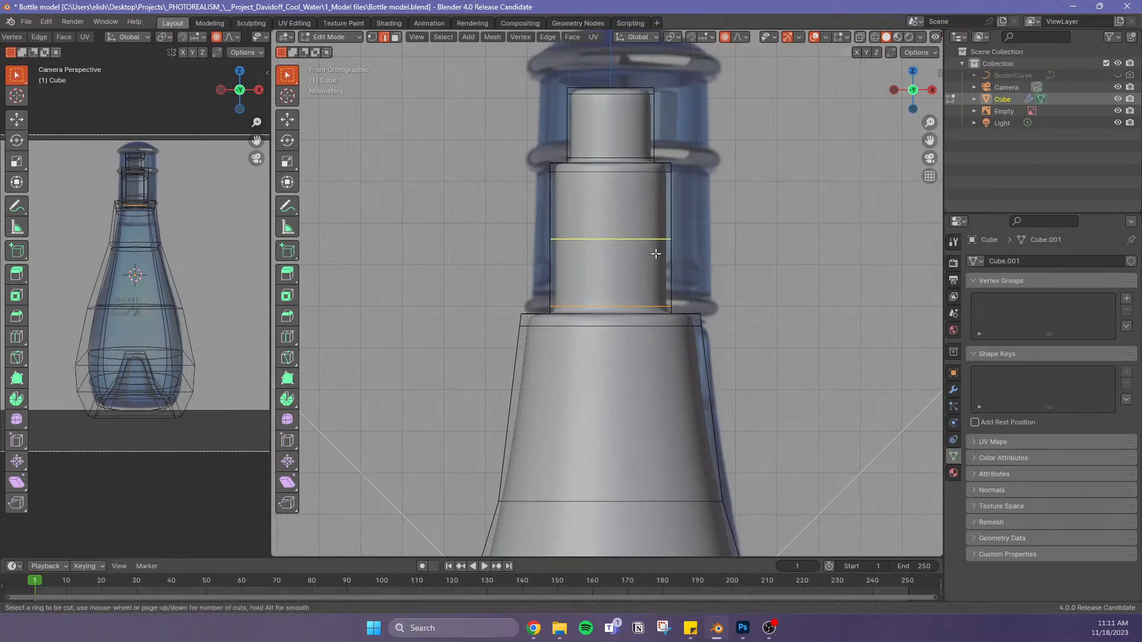
{"action": "left_click", "coordinate": [676, 250]}
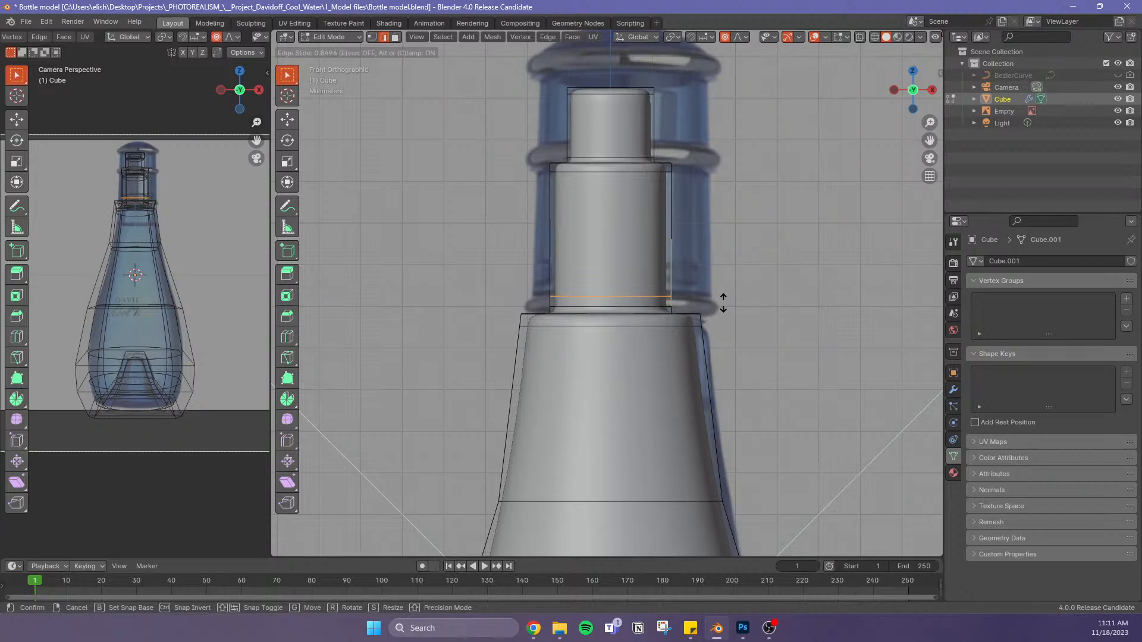
Add three closely spaced loop cuts around the base of the wider neck cylinder, just above the bottle's shoulder
{"action": "left_click", "coordinate": [724, 303]}
{"action": "key", "text": "ctrl+r"}
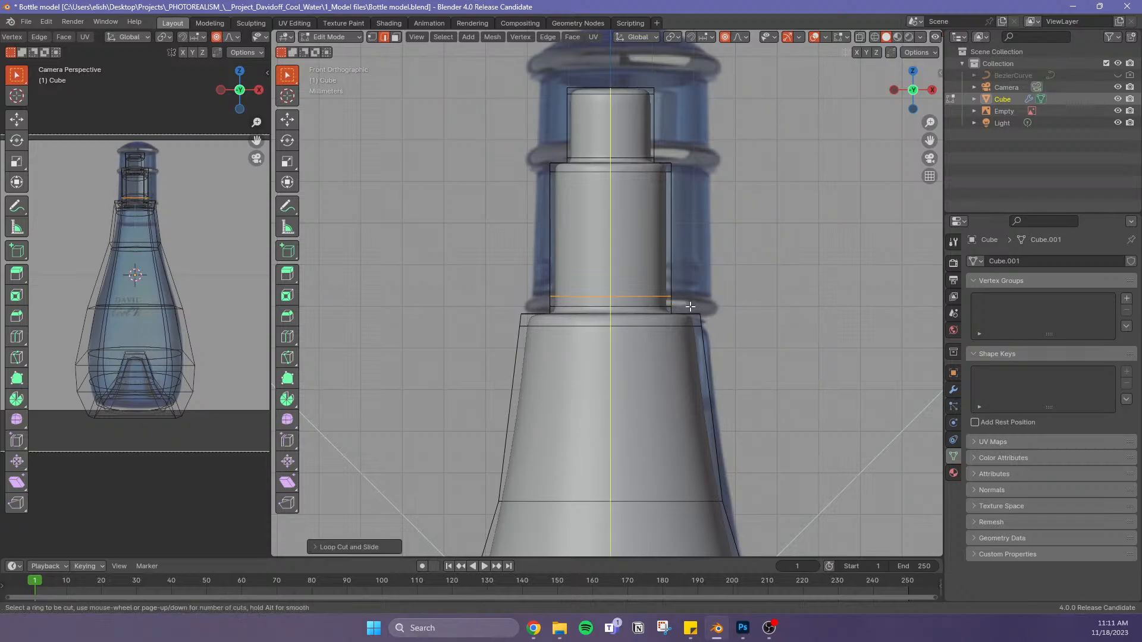
{"action": "left_click", "coordinate": [673, 304]}
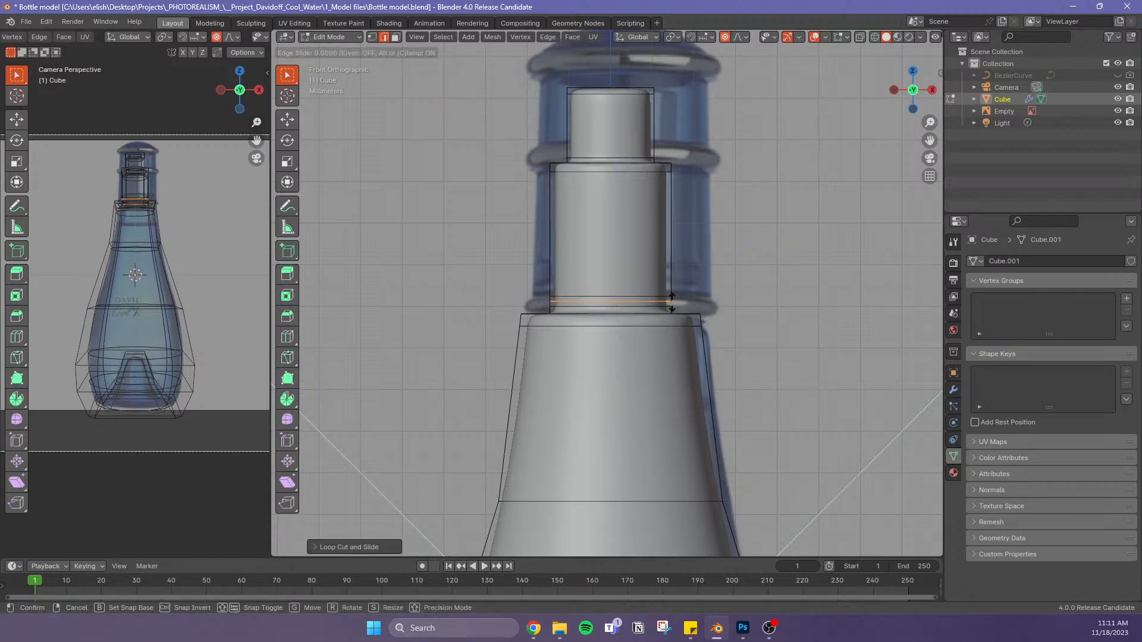
{"action": "right_click", "coordinate": [673, 302]}
{"action": "key", "text": "ctrl+r"}
{"action": "left_click", "coordinate": [684, 287]}
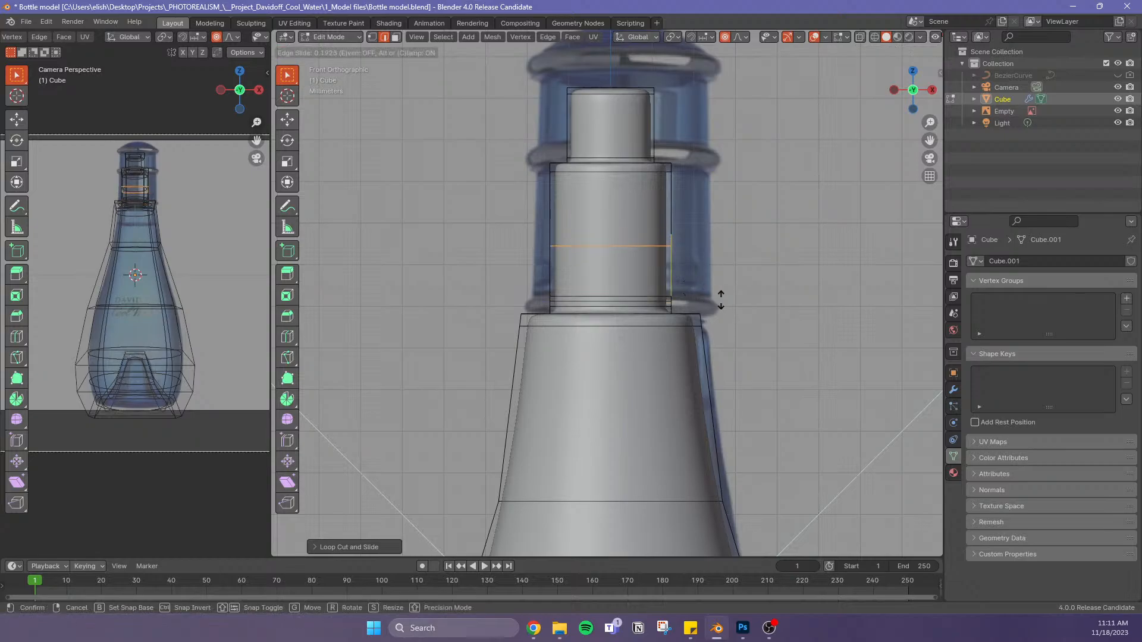
{"action": "left_click", "coordinate": [734, 342]}
Scale the middle loop near the neck's base outward to about 1.18 and raise it slightly along Z
{"action": "left_click", "coordinate": [648, 296], "text": "alt"}
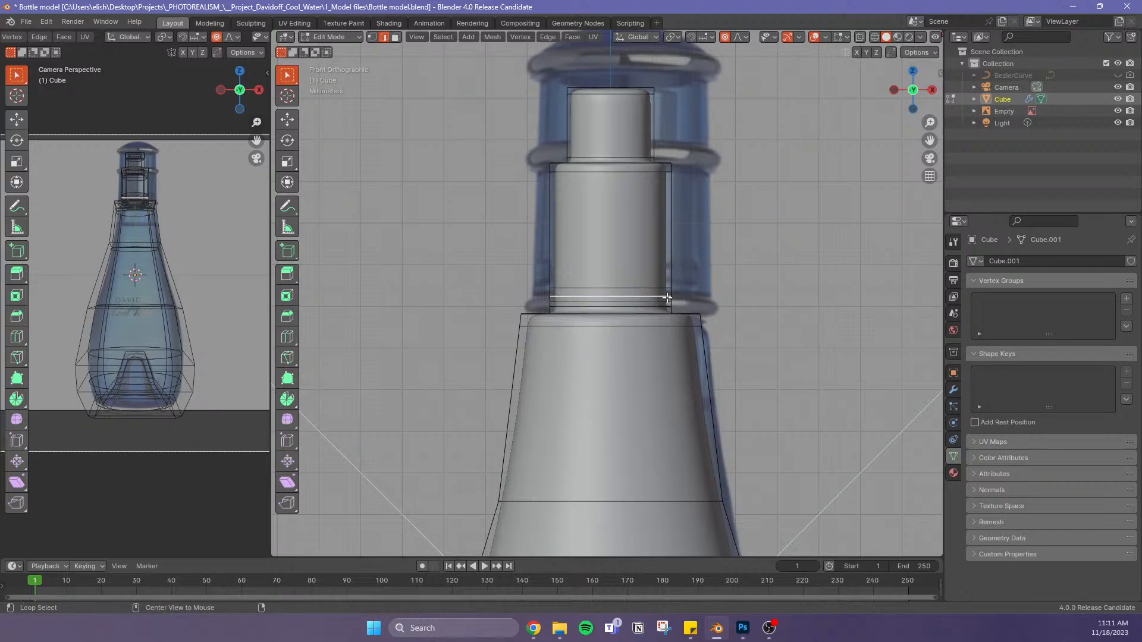
{"action": "key", "text": "s"}
{"action": "scroll", "coordinate": [763, 306], "scroll_direction": "up", "scroll_amount": 5}
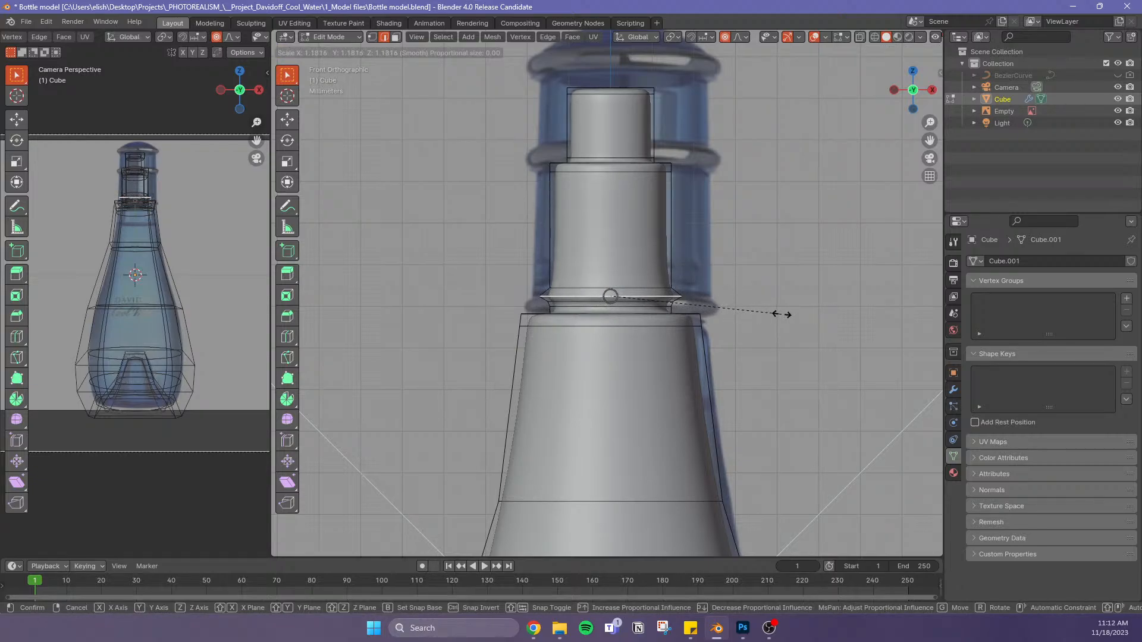
{"action": "left_click", "coordinate": [785, 315]}
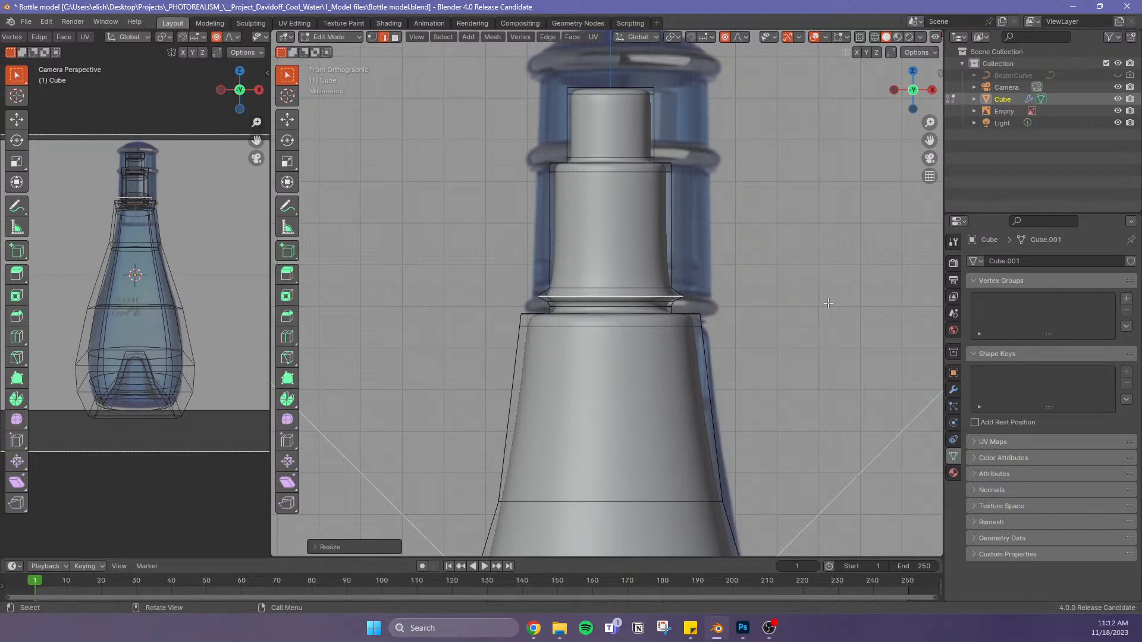
{"action": "key", "text": "g"}
{"action": "key", "text": "z"}
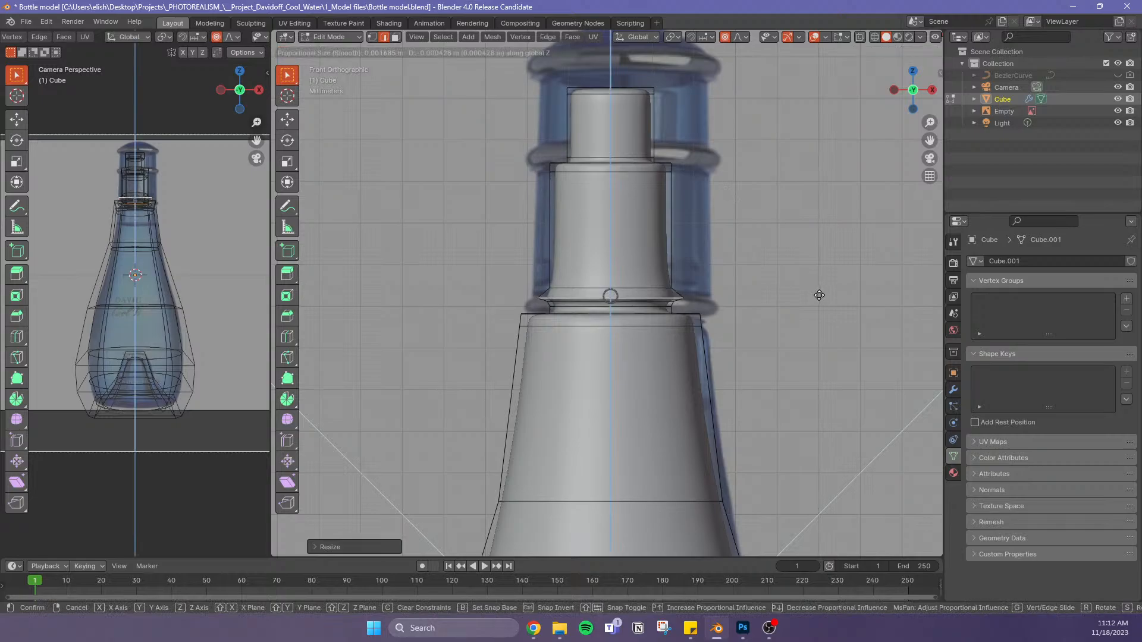
{"action": "left_click", "coordinate": [822, 291]}
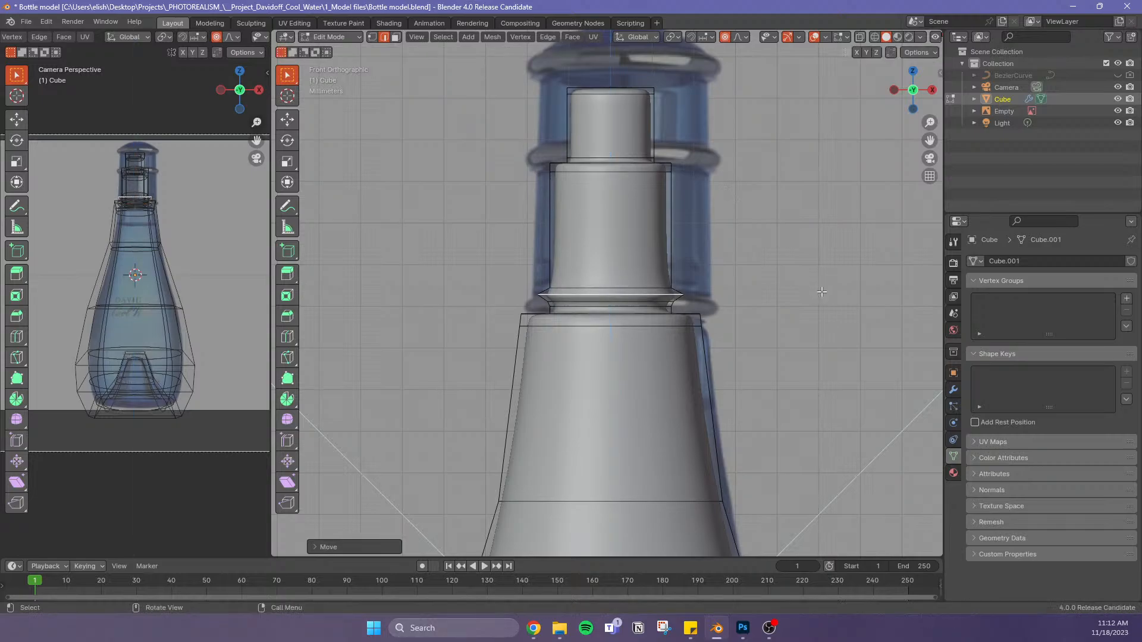
Raise the support loop near the top of the wider neck cylinder along Z, close to its upper rim
{"action": "left_click", "coordinate": [640, 175], "text": "alt"}
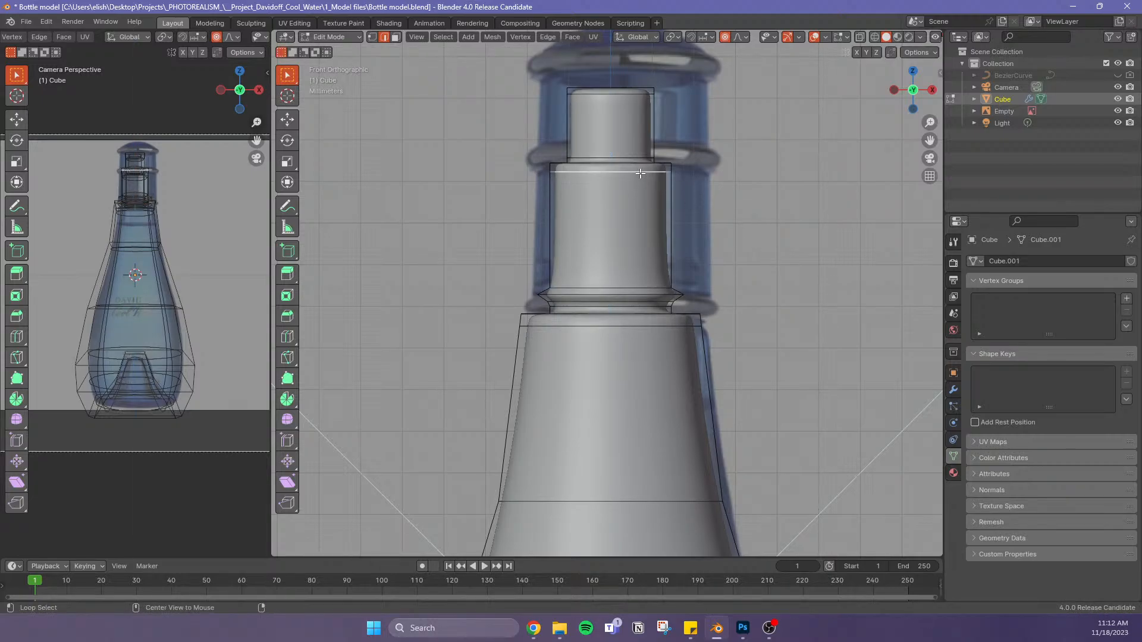
{"action": "key", "text": "g"}
{"action": "key", "text": "z"}
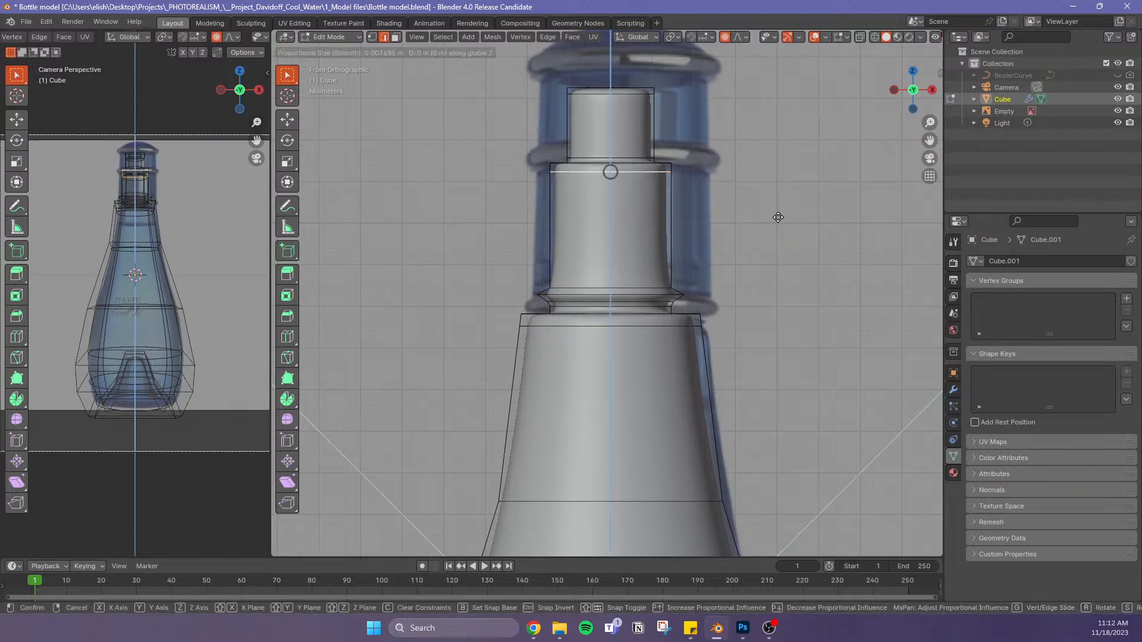
{"action": "left_click", "coordinate": [777, 211]}
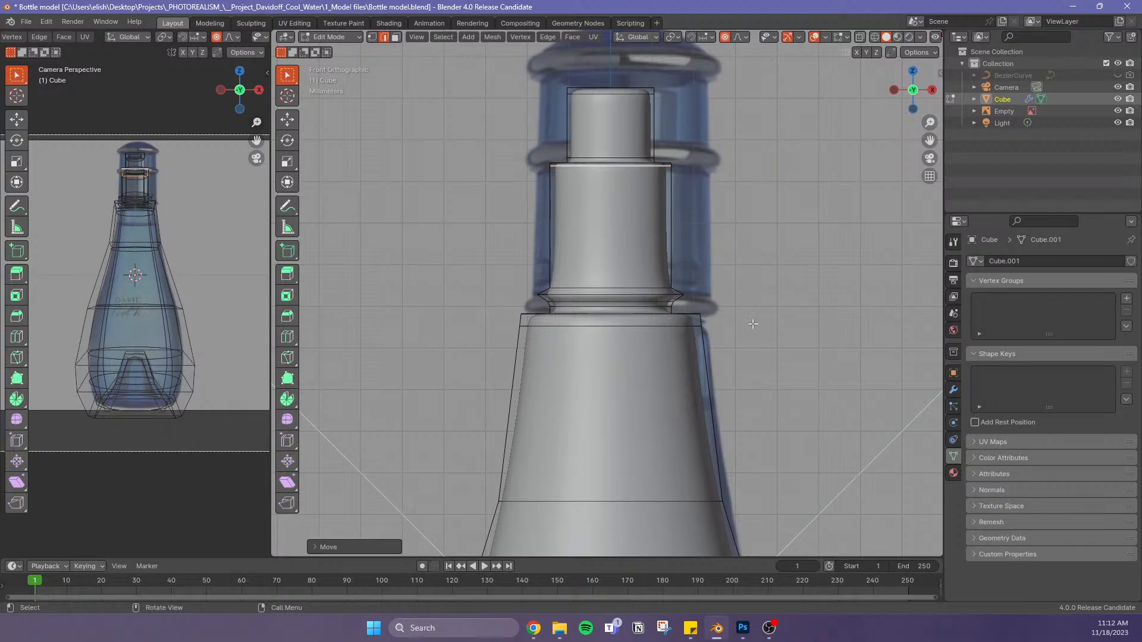
Try beveling the lower edge loop between the neck's flared ring and the bottle's shoulder
{"action": "scroll", "coordinate": [762, 319], "scroll_direction": "down", "scroll_amount": 3}
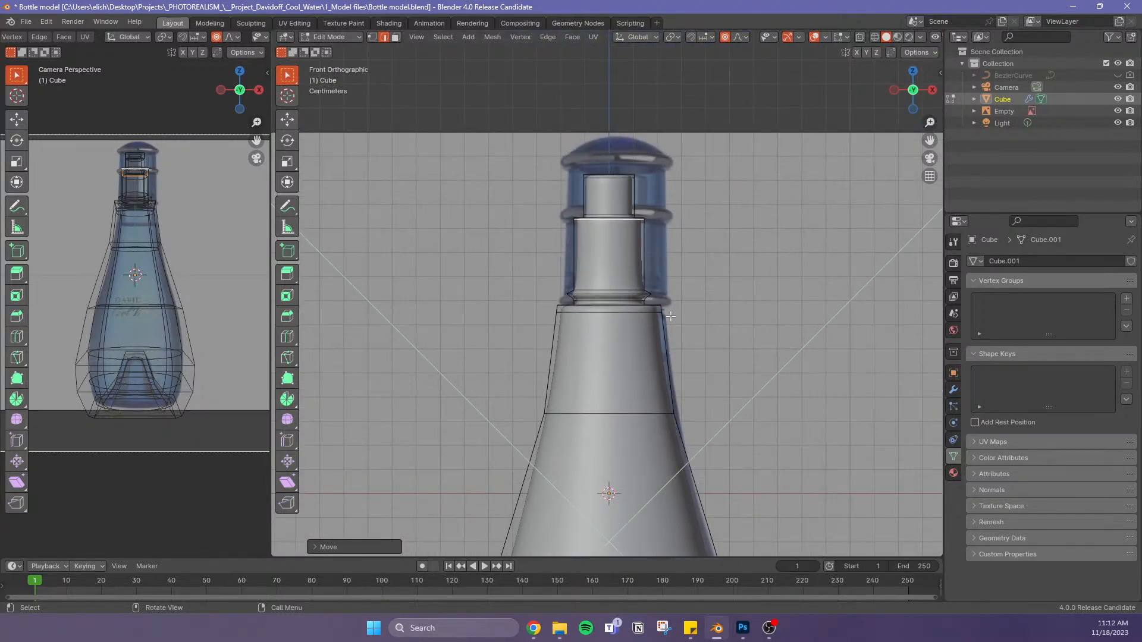
{"action": "scroll", "coordinate": [628, 319], "scroll_direction": "up", "scroll_amount": 5}
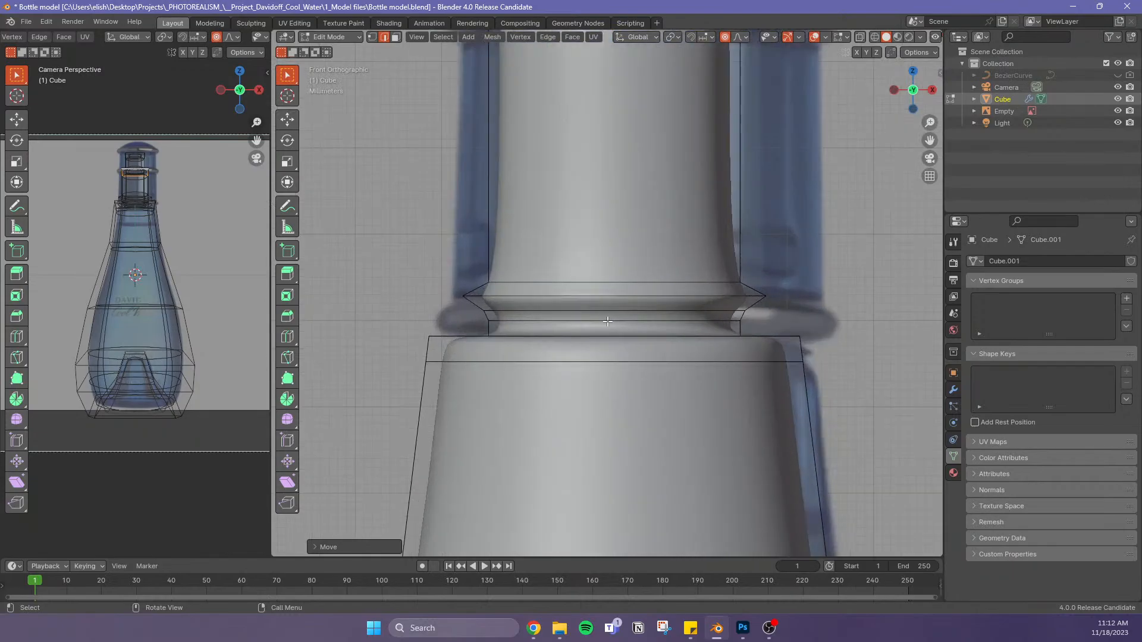
{"action": "left_click", "coordinate": [610, 320]}
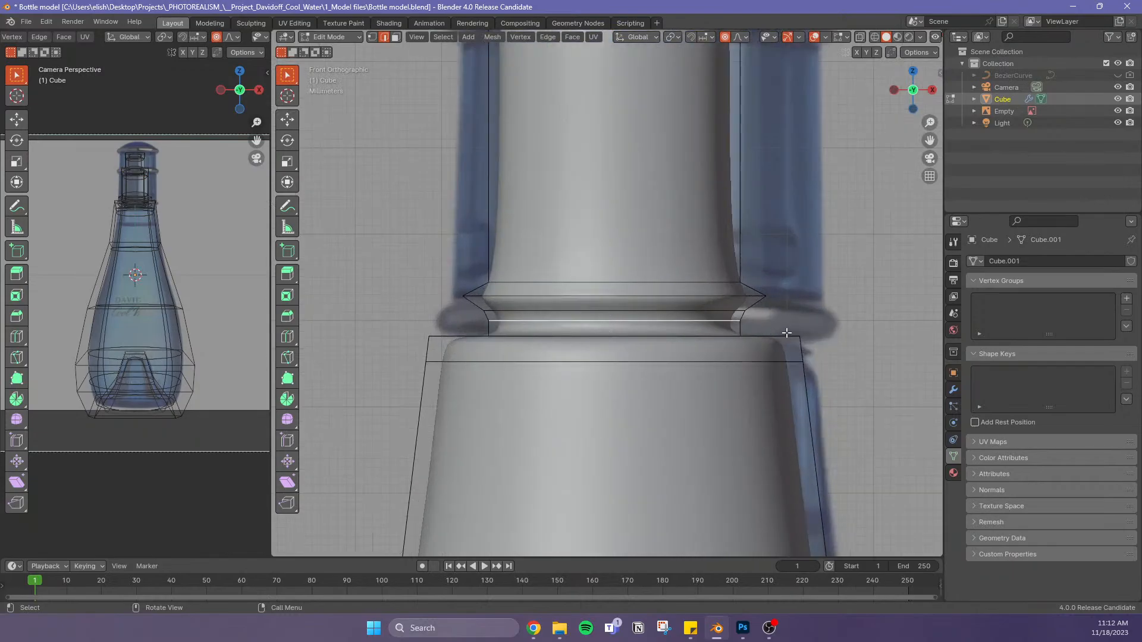
{"action": "key", "text": "ctrl+b"}
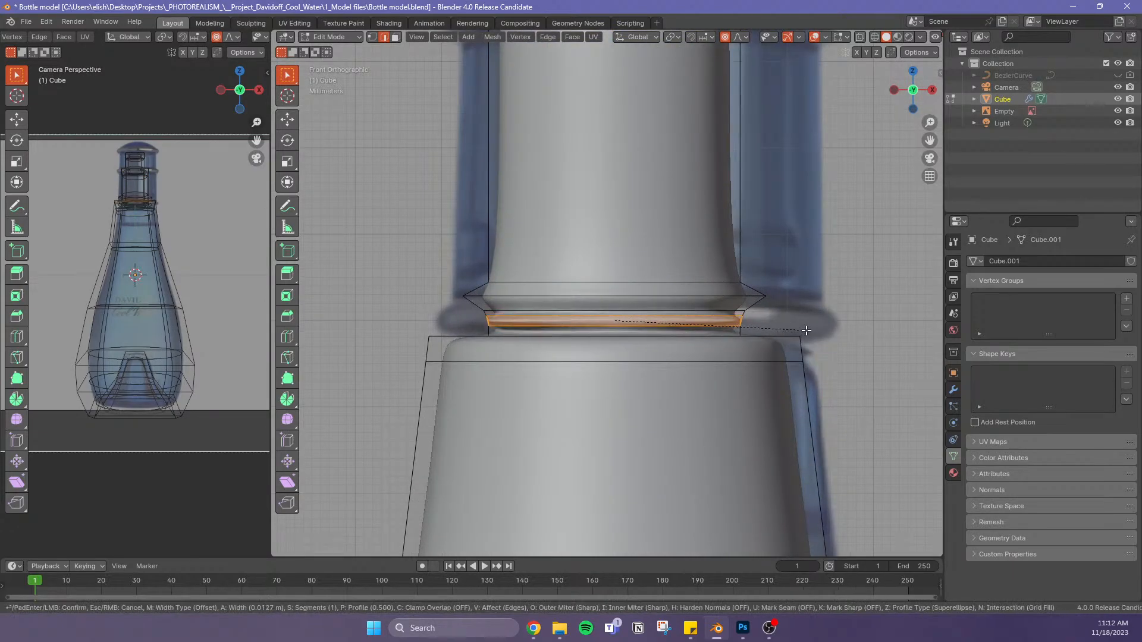
{"action": "left_click", "coordinate": [806, 330]}
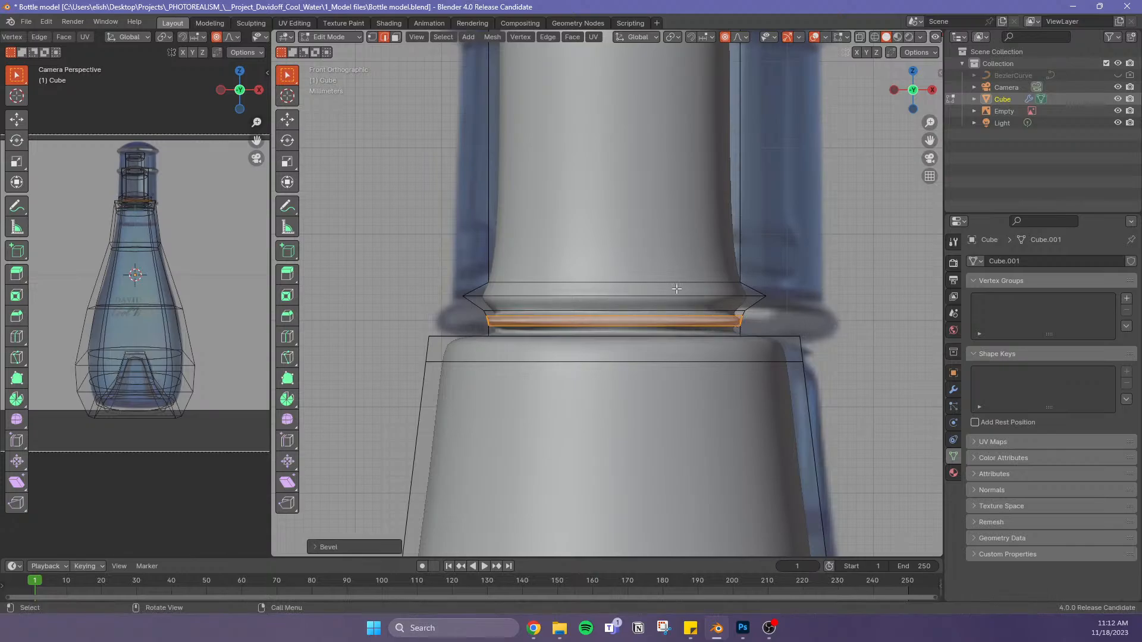
Try scaling the bevel's upper loop inward to about 0.98
{"action": "left_click", "coordinate": [727, 317], "text": "alt"}
{"action": "key", "text": "s"}
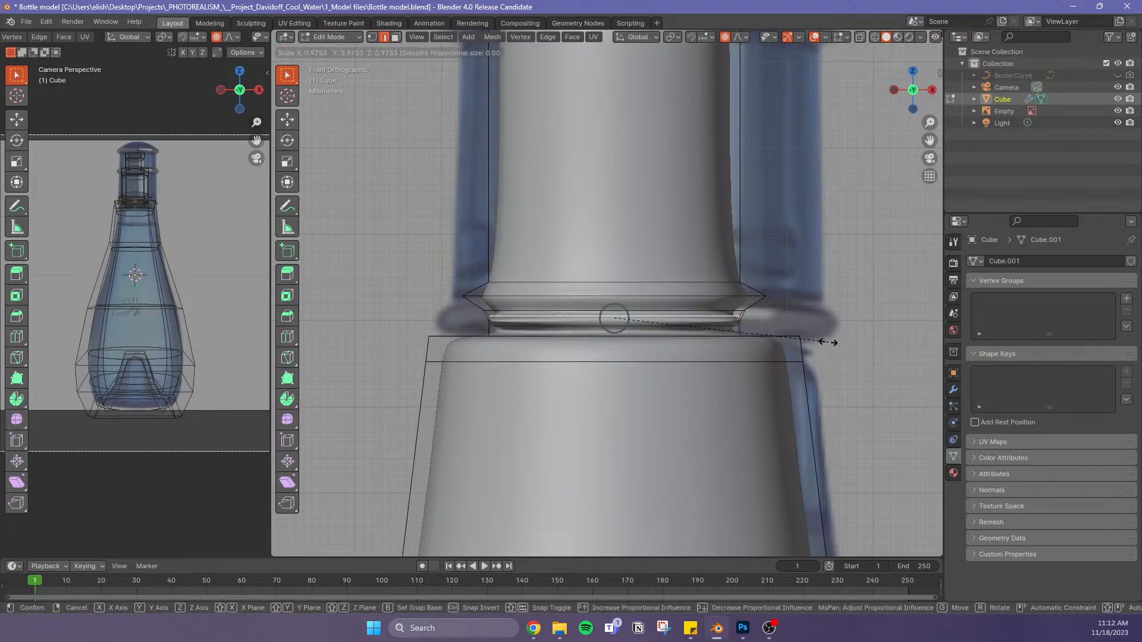
{"action": "left_click", "coordinate": [824, 338]}
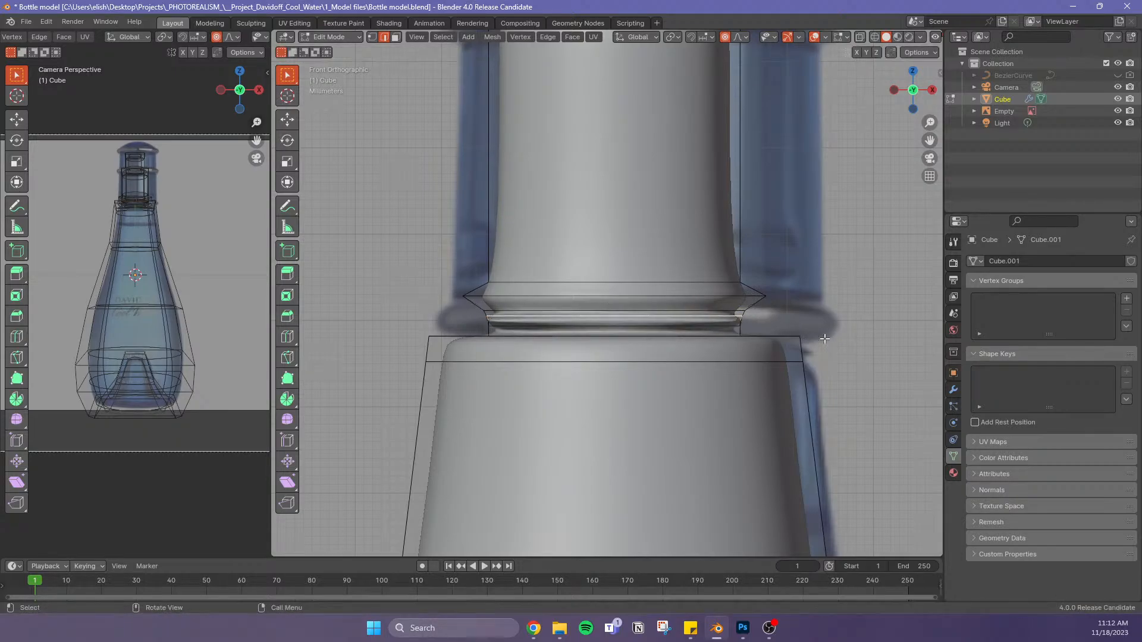
{"action": "left_click", "coordinate": [720, 313], "text": "alt"}
{"action": "left_click", "coordinate": [815, 325]}
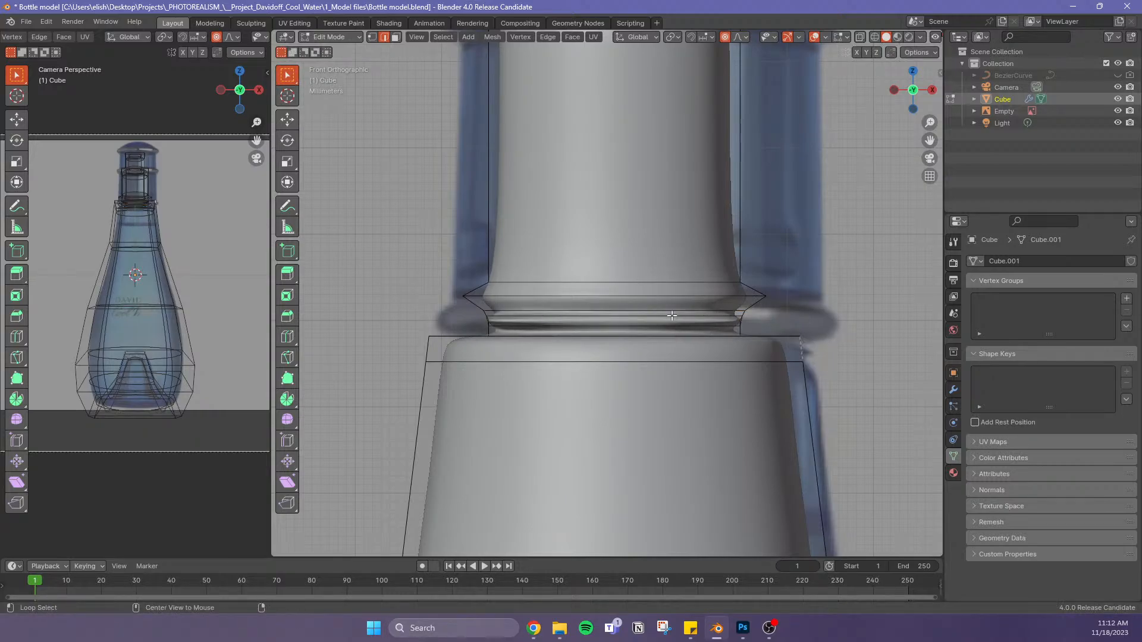
{"action": "left_click", "coordinate": [676, 317], "text": "alt"}
Undo the bevel and the inward scaling below the neck's flared ring
{"action": "key", "text": "ctrl+z"}
{"action": "key", "text": "ctrl+z"}
{"action": "key", "text": "ctrl+z"}
{"action": "key", "text": "ctrl+z"}
{"action": "key", "text": "ctrl+z"}
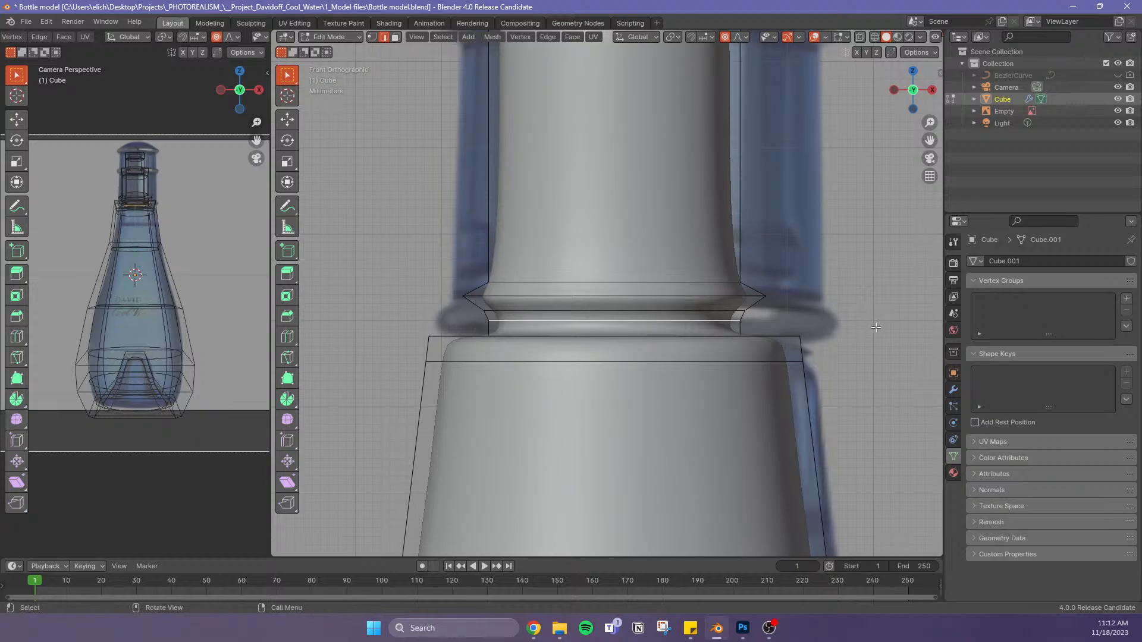
Turn on X-ray, bevel the whole lower loop beneath the flared ring, and shift the bevel slightly down along Z
{"action": "key", "text": "alt+z"}
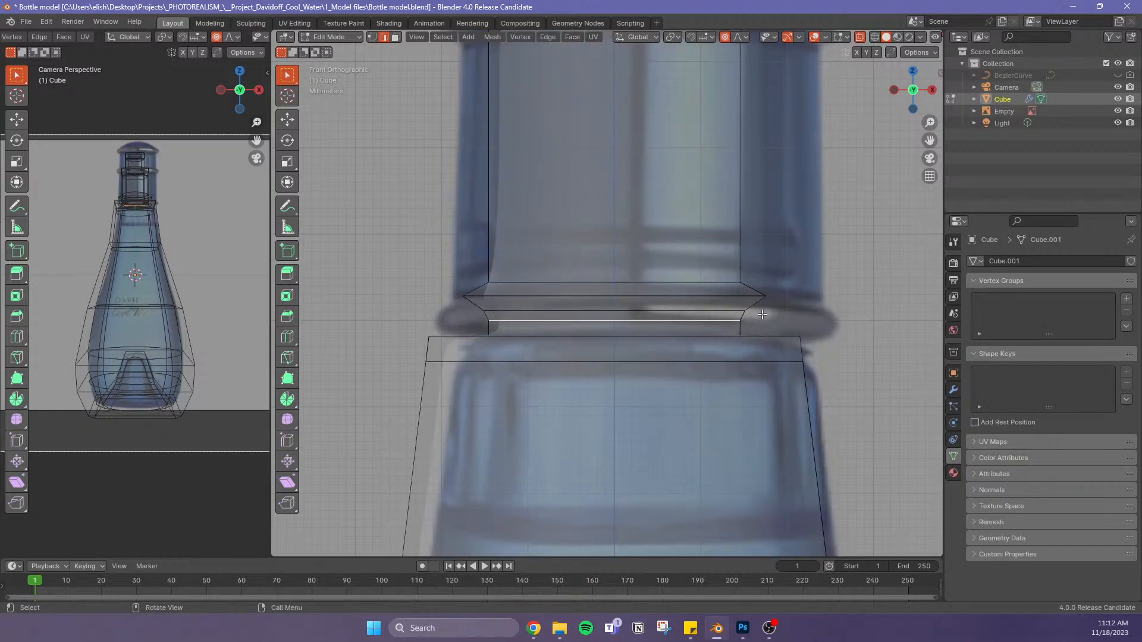
{"action": "left_click_drag", "start_coordinate": [763, 314], "coordinate": [461, 334]}
{"action": "key", "text": "ctrl+b"}
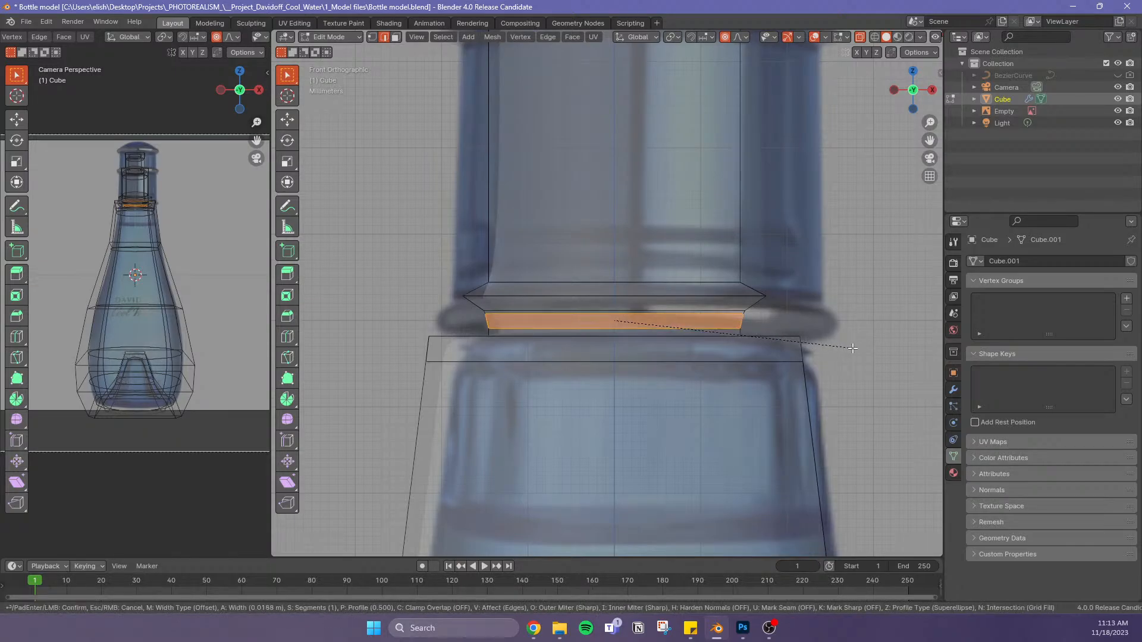
{"action": "left_click", "coordinate": [850, 349]}
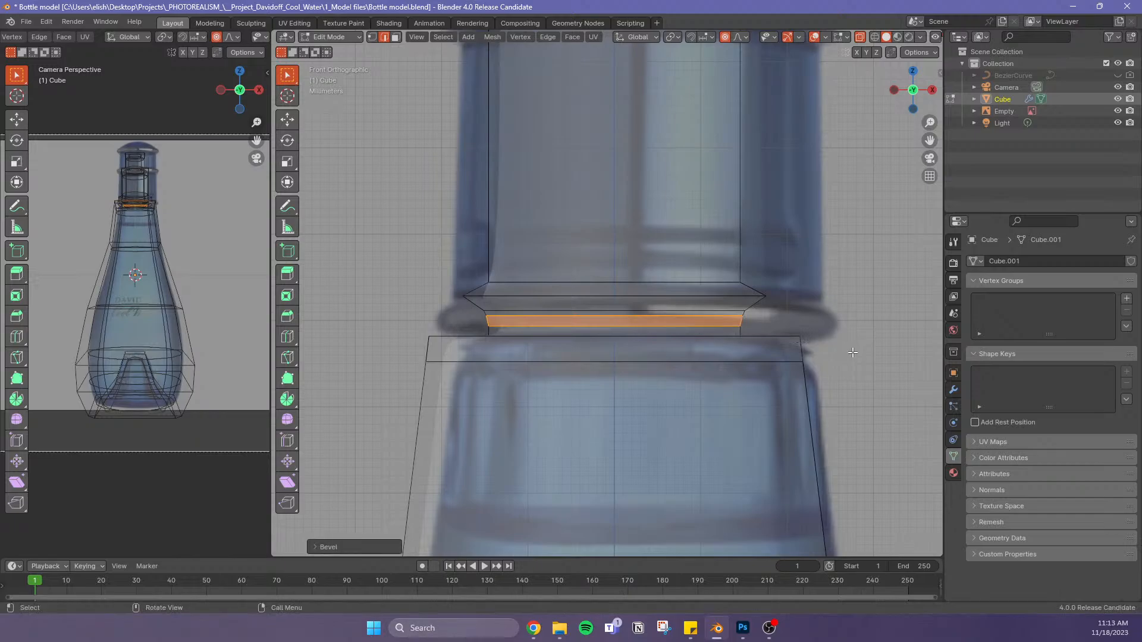
{"action": "key", "text": "g"}
{"action": "key", "text": "z"}
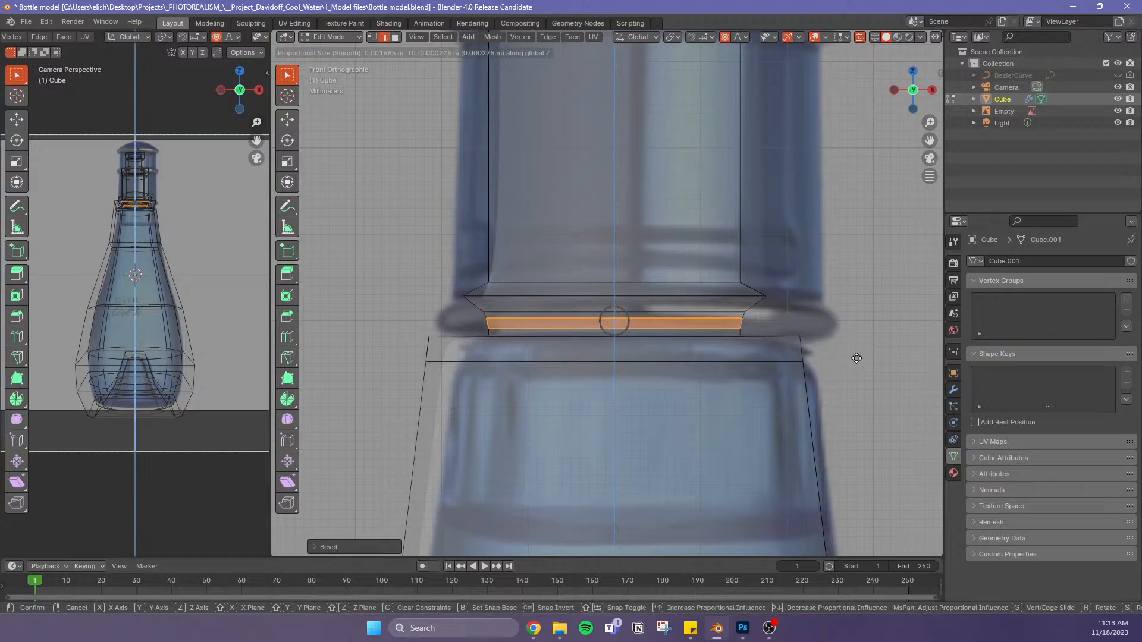
{"action": "left_click", "coordinate": [857, 358]}
Scale the upper loop of the new bevel inward to about 0.98
{"action": "left_click", "coordinate": [728, 321]}
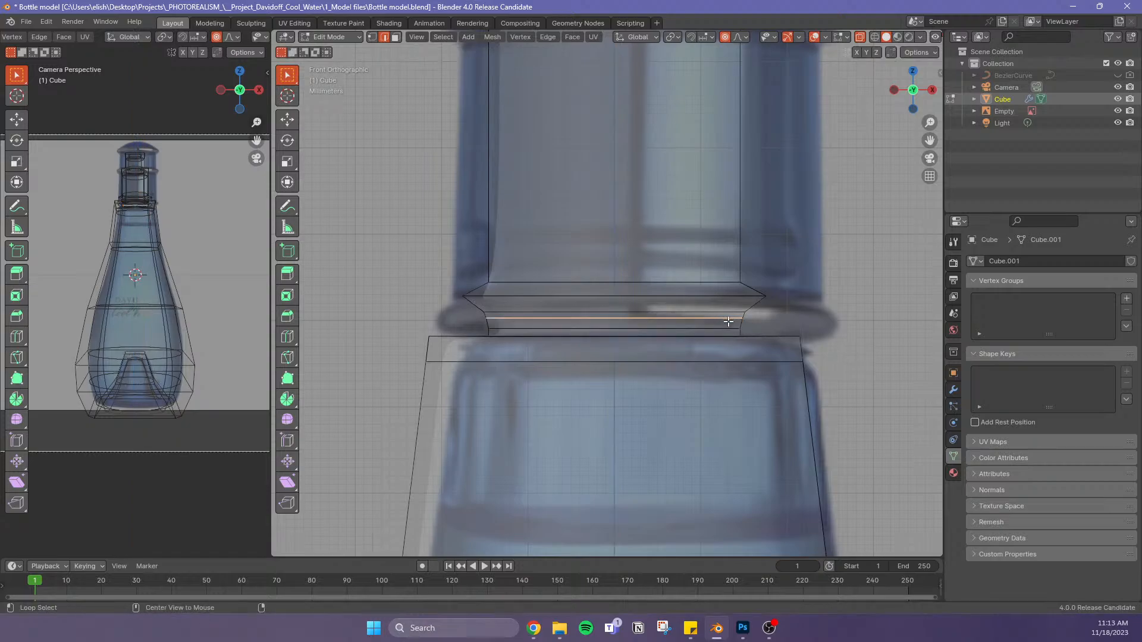
{"action": "key", "text": "s"}
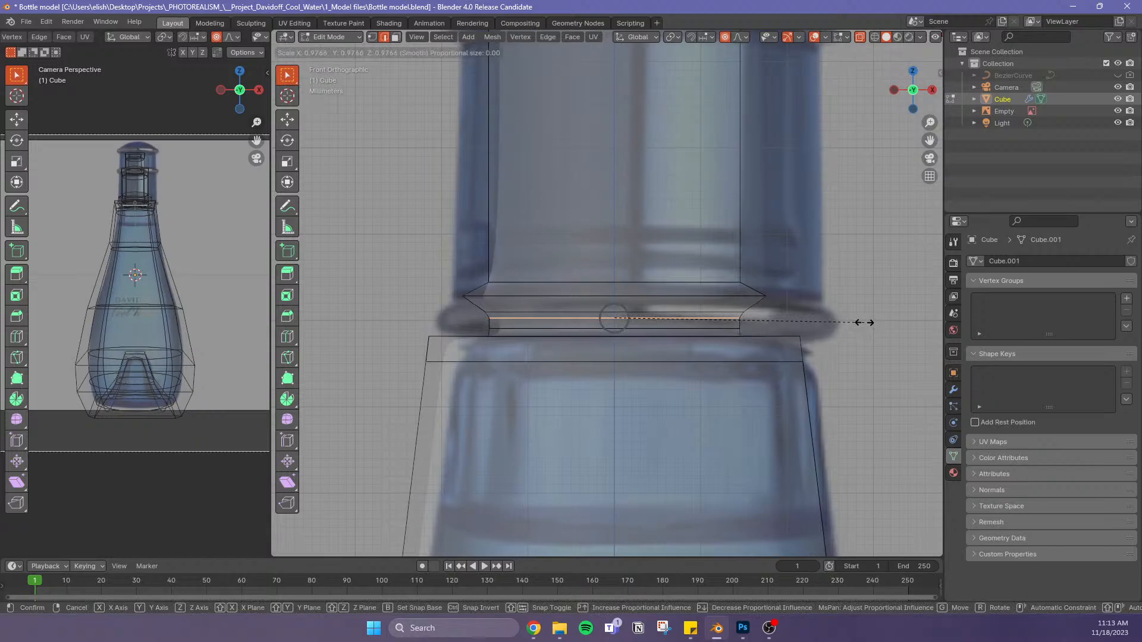
{"action": "left_click", "coordinate": [864, 322]}
Select the flared ring's edge loop and the loops directly above and below it, and move all three slightly up along Z
{"action": "left_click", "coordinate": [740, 314]}
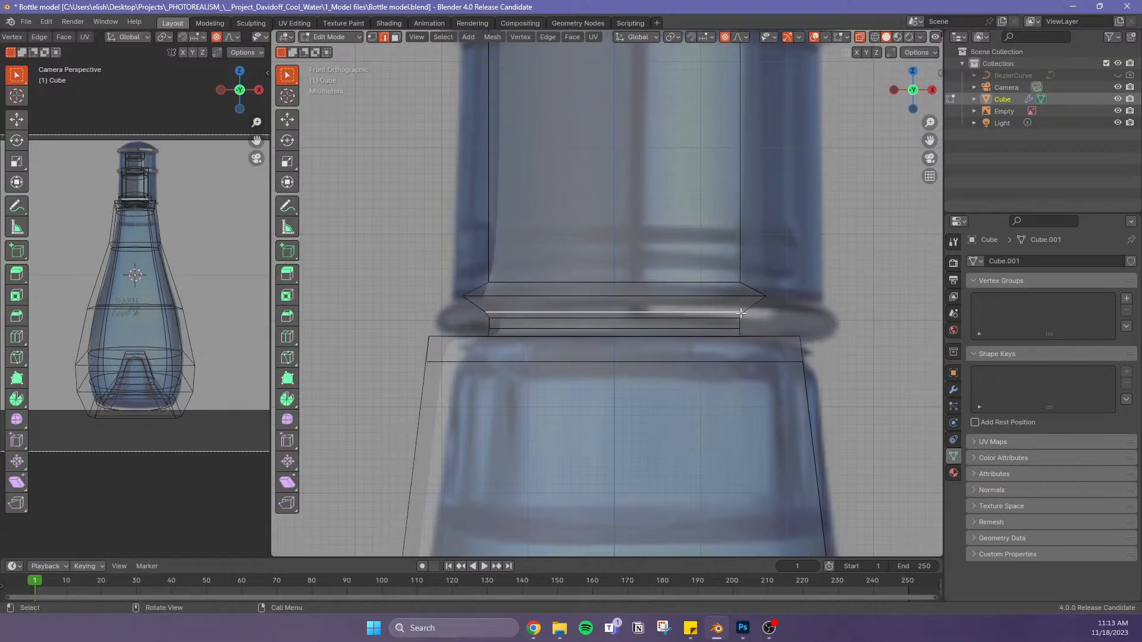
{"action": "left_click", "coordinate": [667, 284], "text": "shift"}
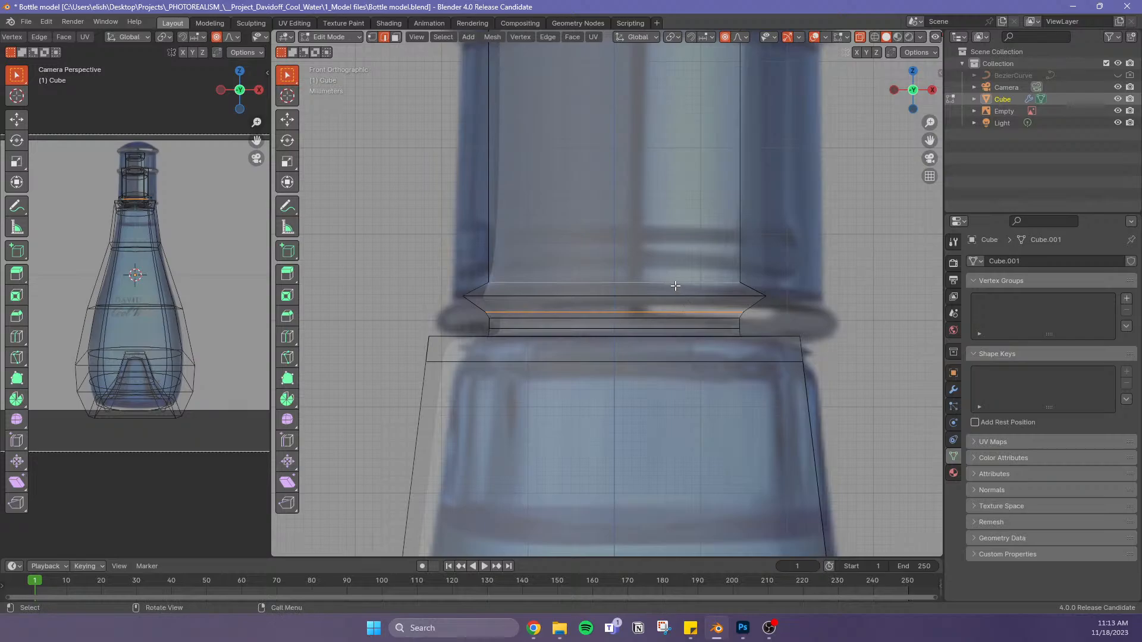
{"action": "left_click", "coordinate": [668, 313], "text": "alt"}
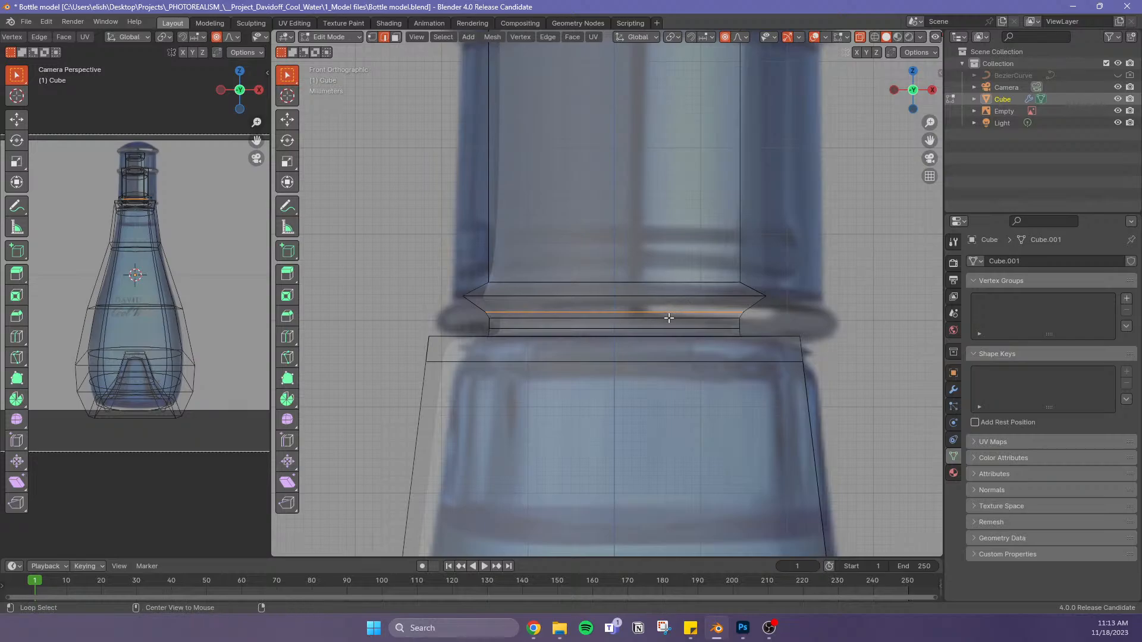
{"action": "left_click", "coordinate": [662, 296], "text": "alt+shift"}
{"action": "left_click", "coordinate": [658, 284], "text": "alt+shift"}
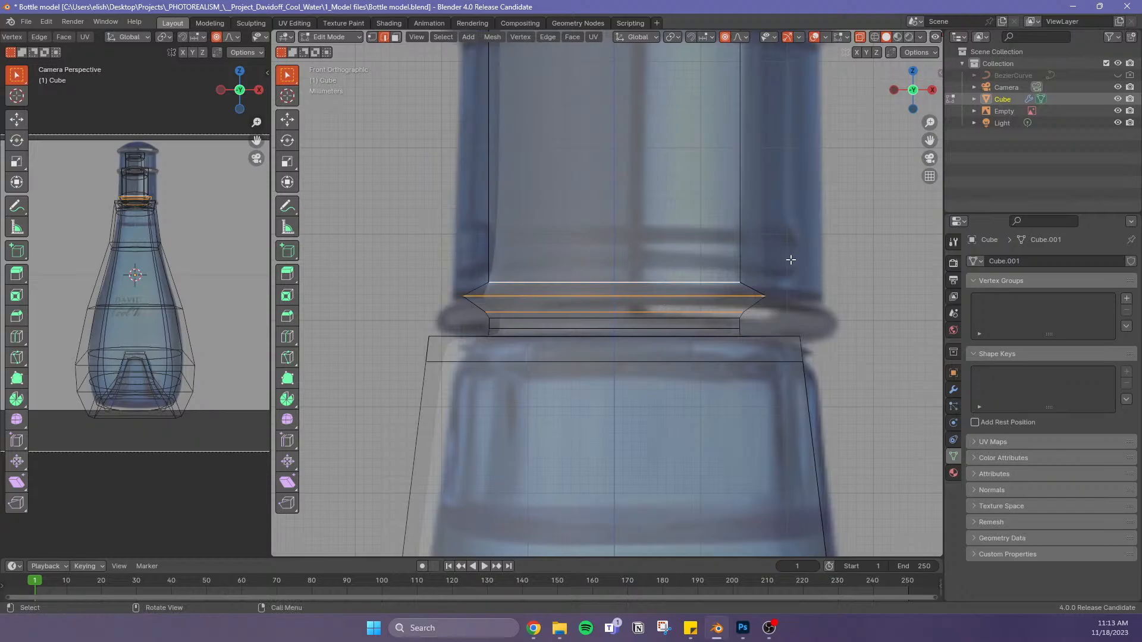
{"action": "key", "text": "g"}
{"action": "key", "text": "z"}
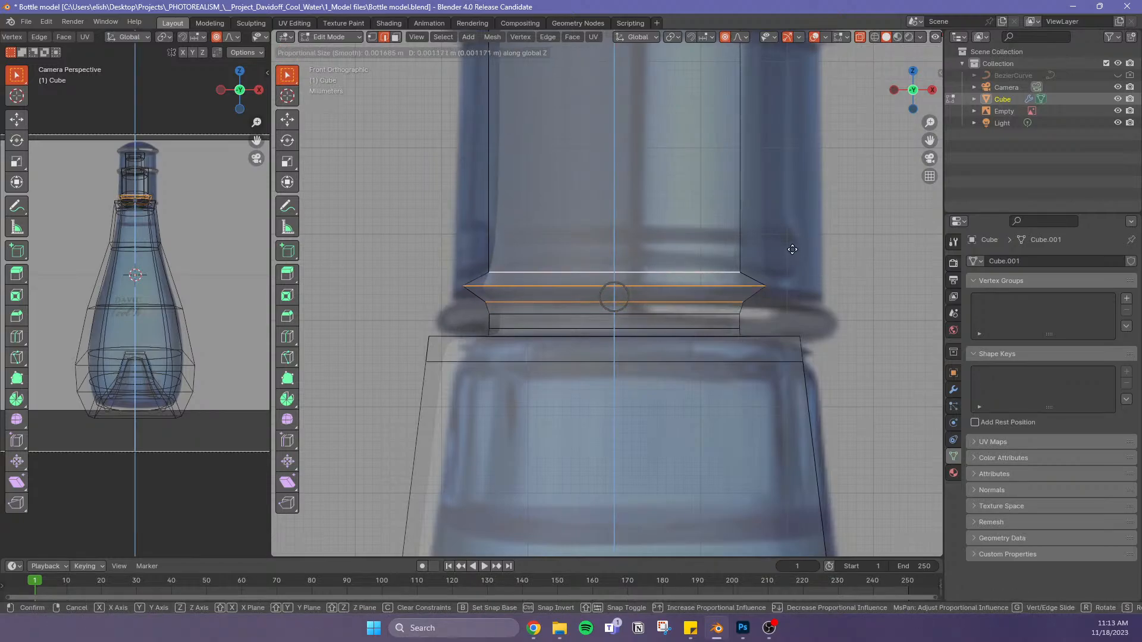
{"action": "left_click", "coordinate": [797, 263]}
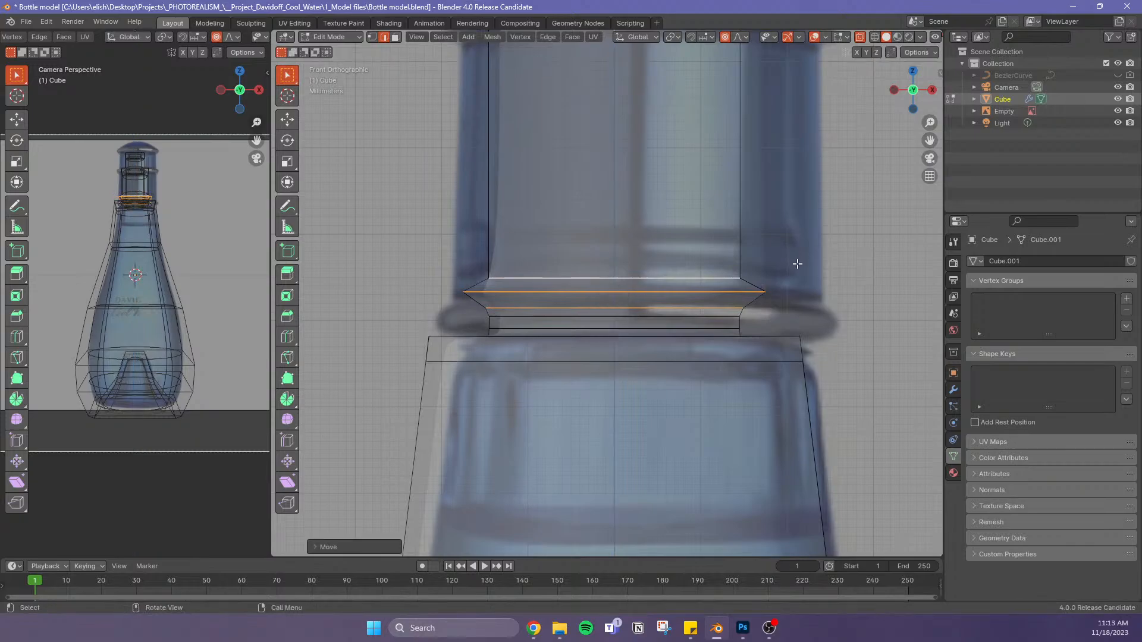
Bevel the flared ring's outermost edge loop into a narrow band of faces
{"action": "left_click", "coordinate": [722, 297]}
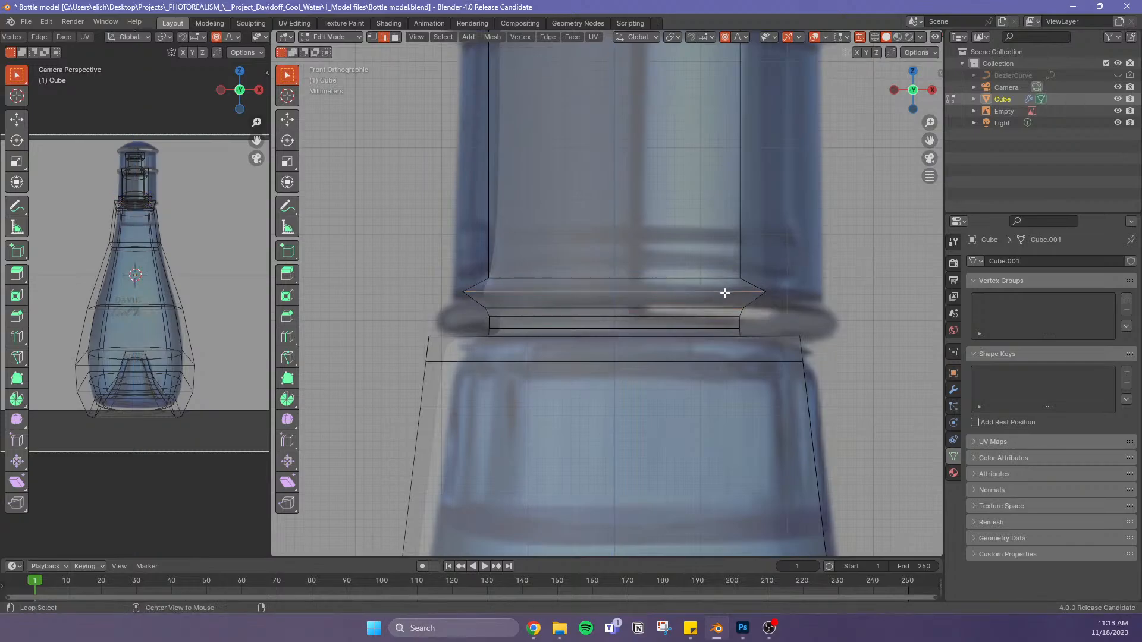
{"action": "left_click", "coordinate": [725, 292], "text": "alt"}
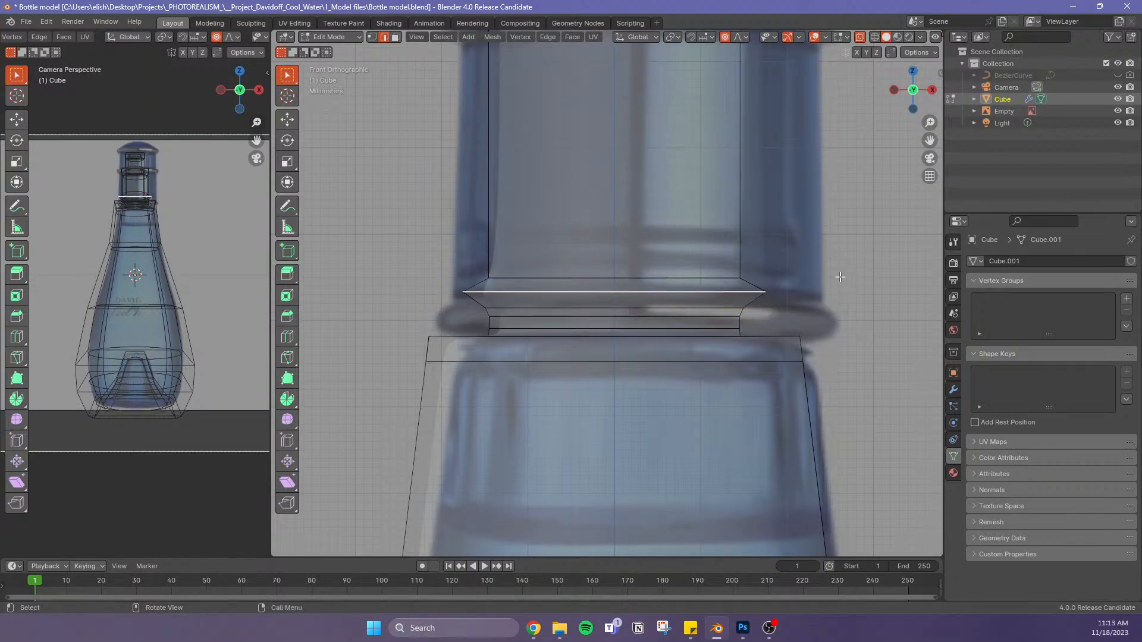
{"action": "key", "text": "ctrl+b"}
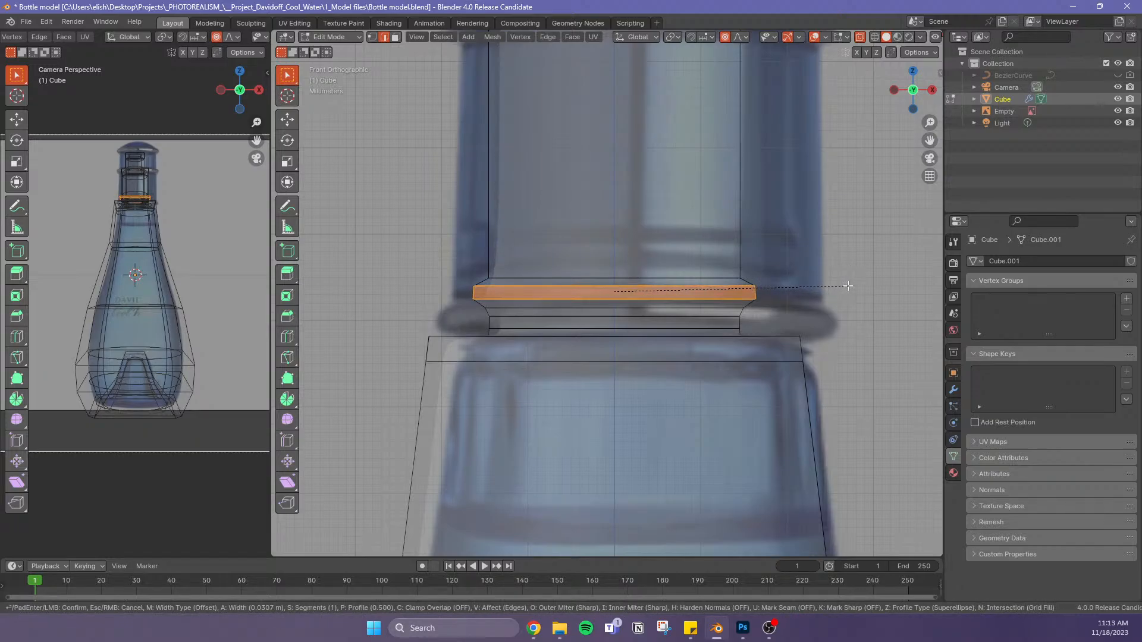
{"action": "left_click", "coordinate": [851, 287]}
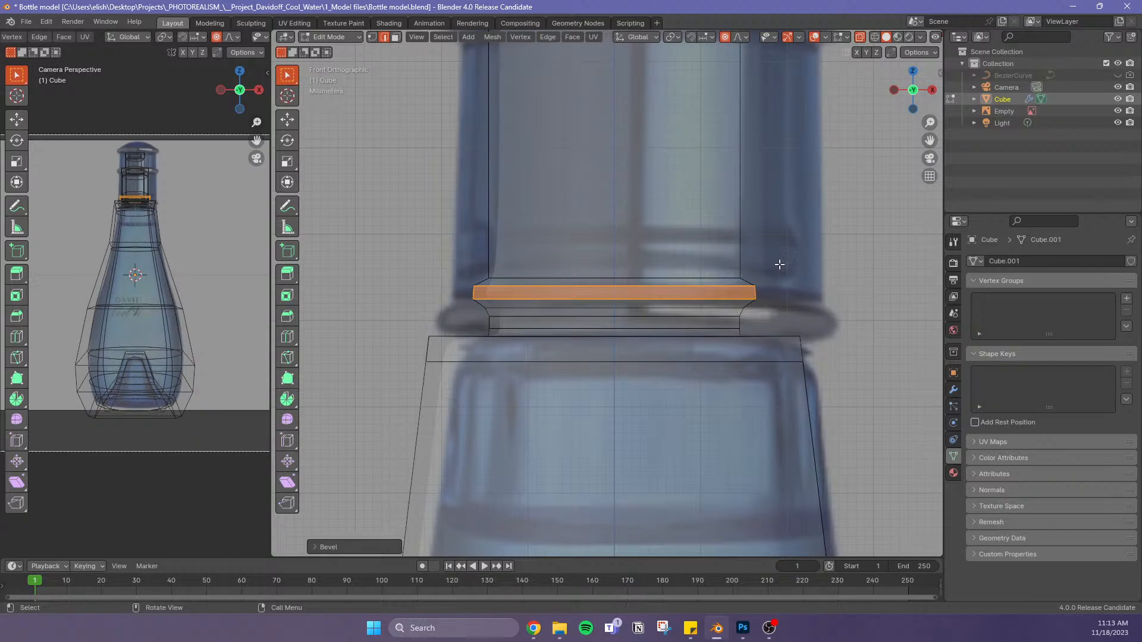
Scale the upper edge loop of the flared ring's beveled band outward to about 1.007
{"action": "left_click", "coordinate": [757, 284], "text": "alt"}
{"action": "key", "text": "s"}
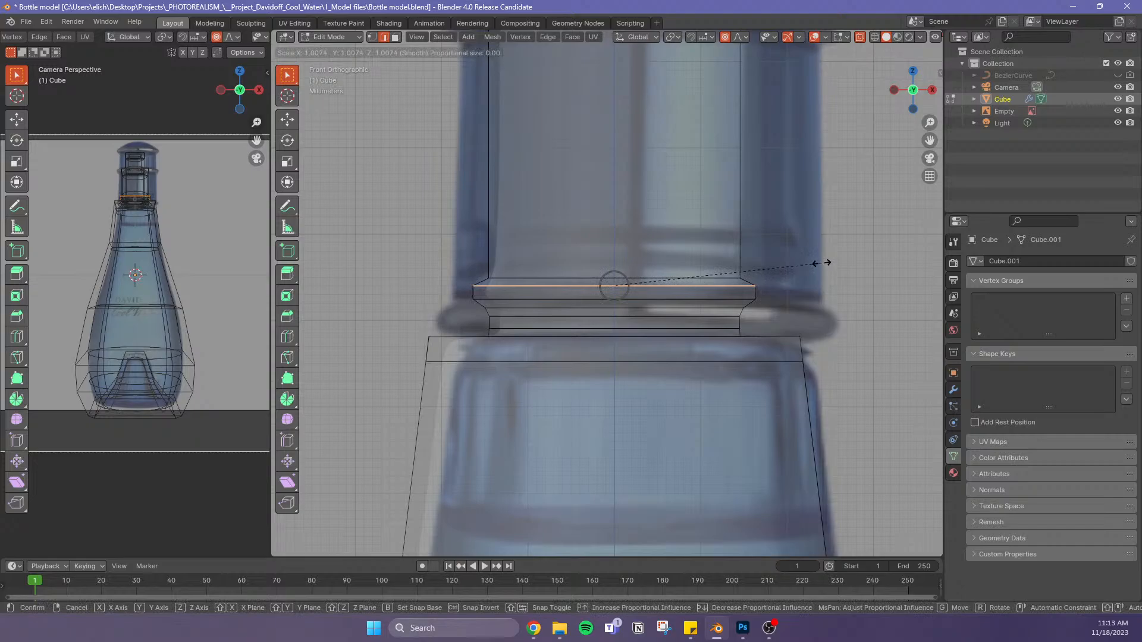
{"action": "left_click", "coordinate": [822, 263]}
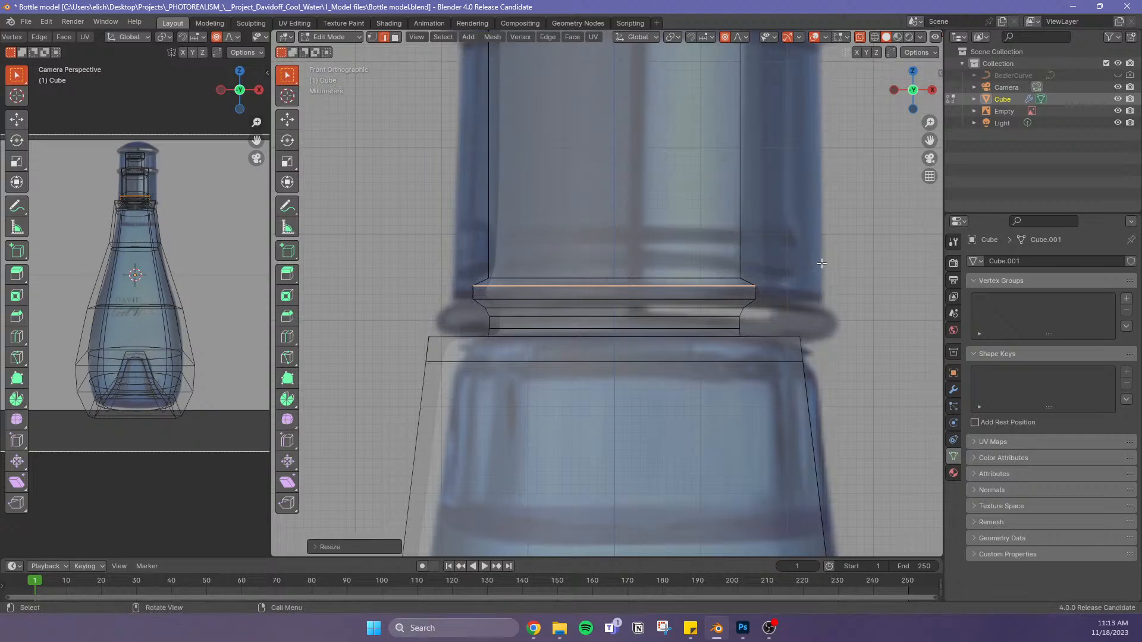
Scale the edge loop just beneath the flared ring inward to about 0.97
{"action": "left_click", "coordinate": [699, 307], "text": "alt"}
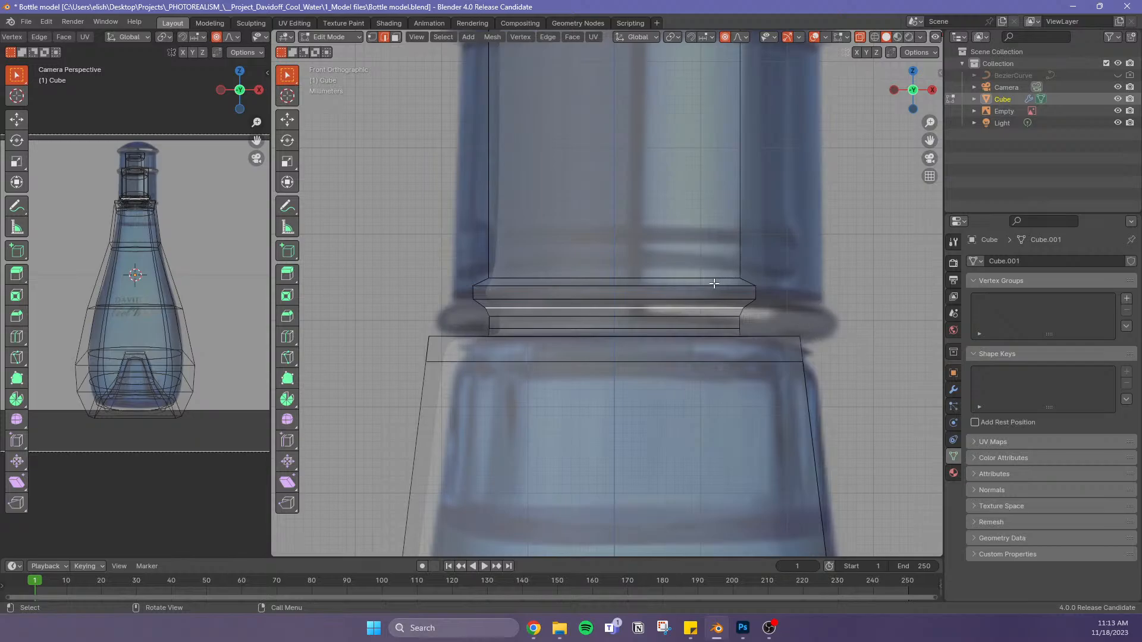
{"action": "key", "text": "x"}
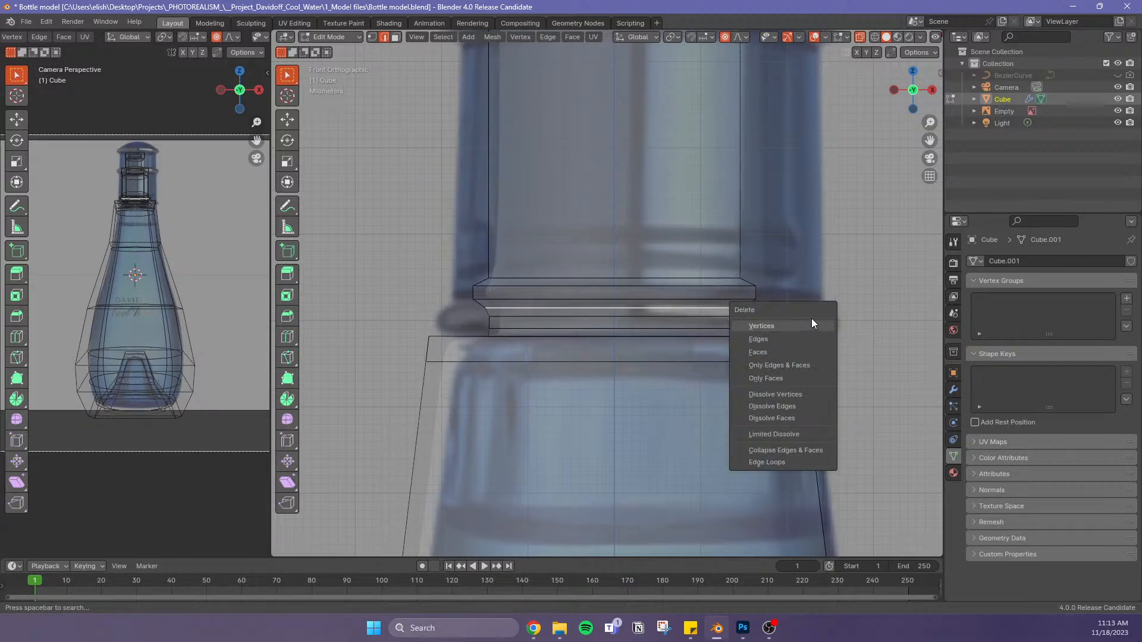
{"action": "key", "text": "Escape"}
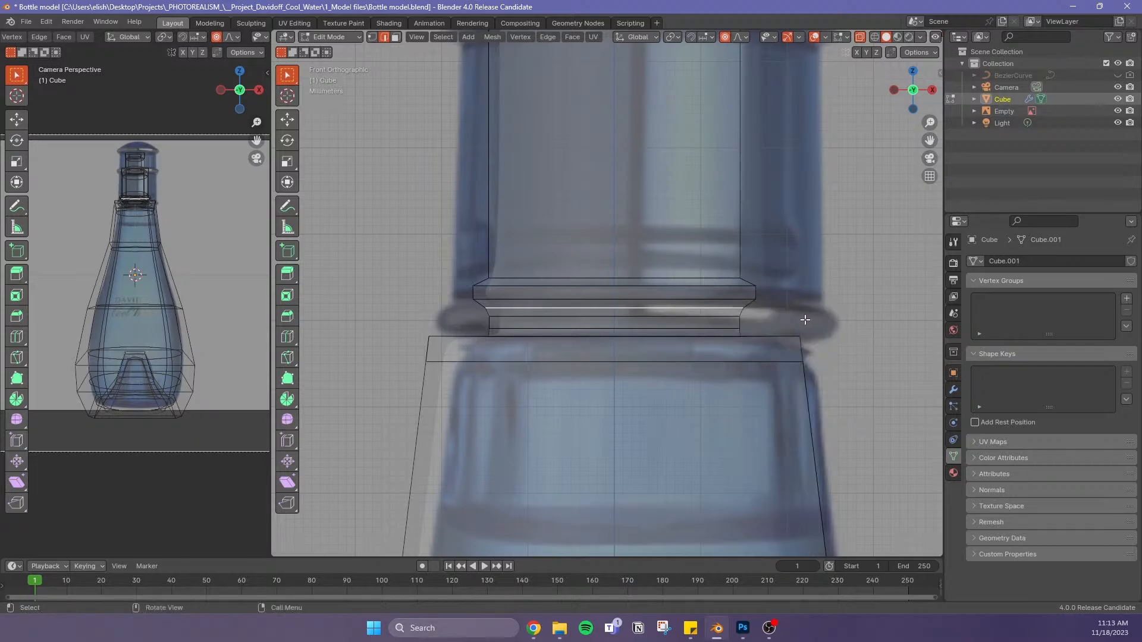
{"action": "key", "text": "s"}
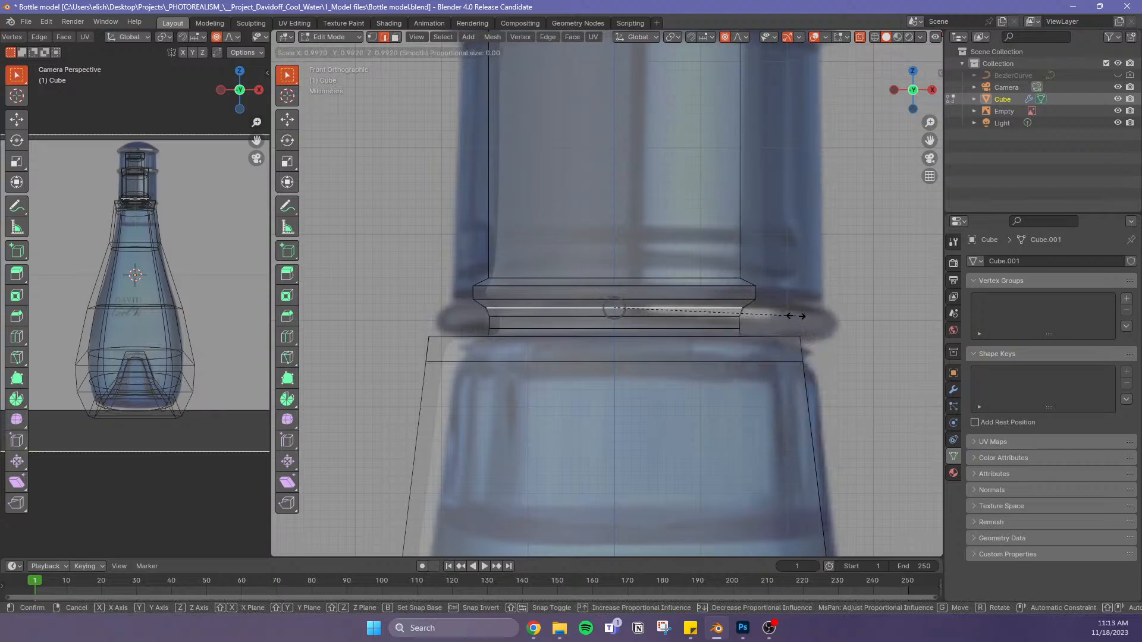
{"action": "left_click", "coordinate": [795, 319]}
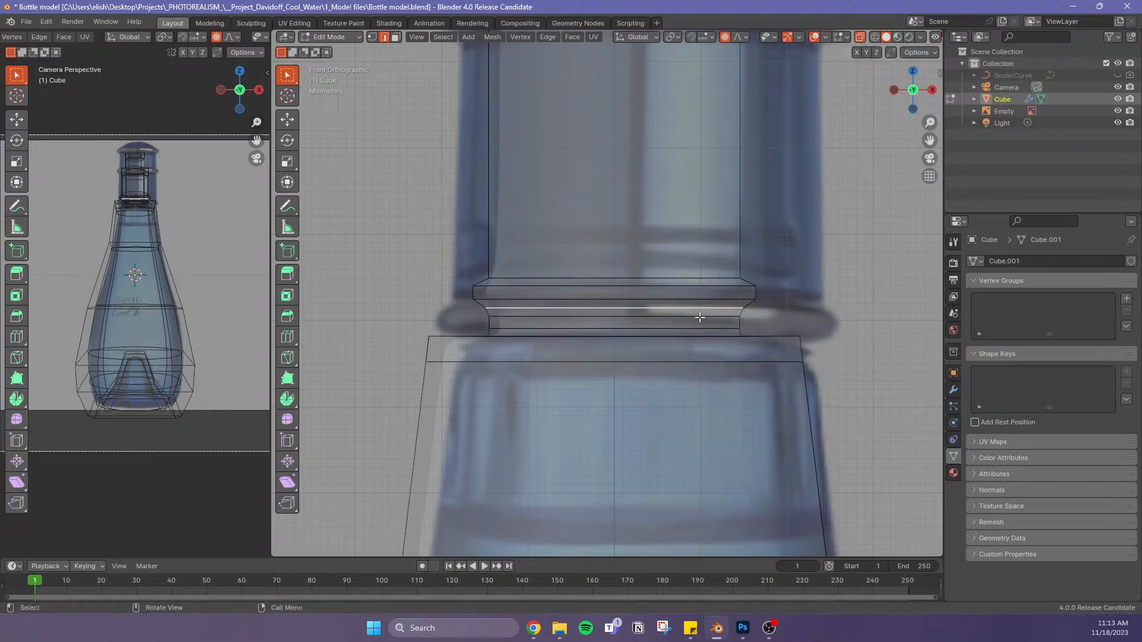
{"action": "left_click", "coordinate": [676, 307], "text": "alt"}
{"action": "key", "text": "s"}
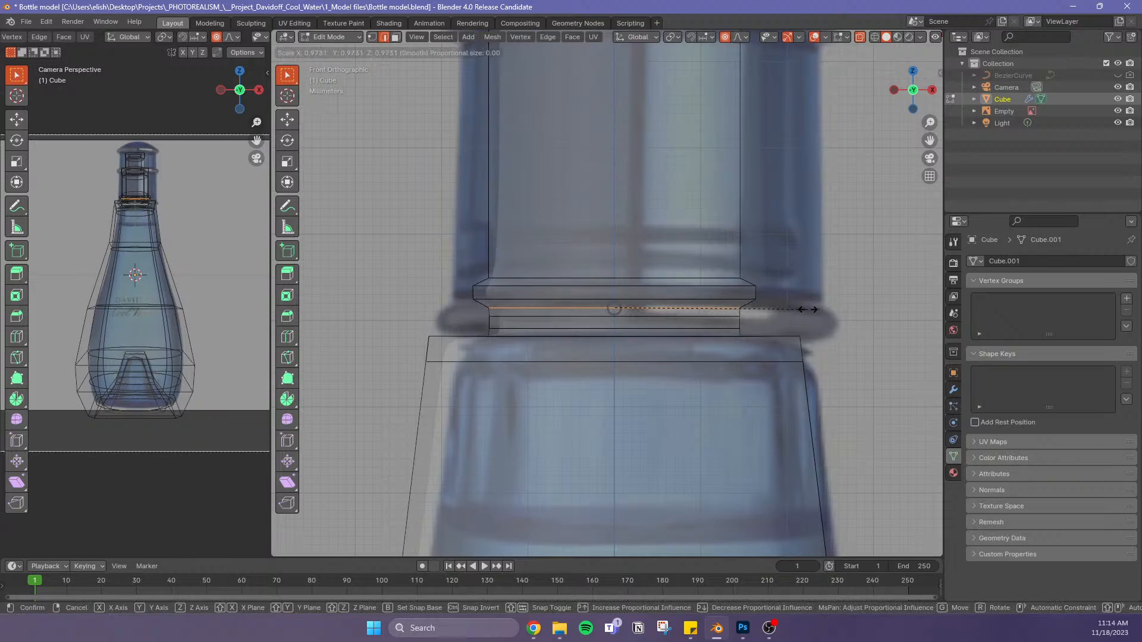
{"action": "left_click", "coordinate": [808, 309]}
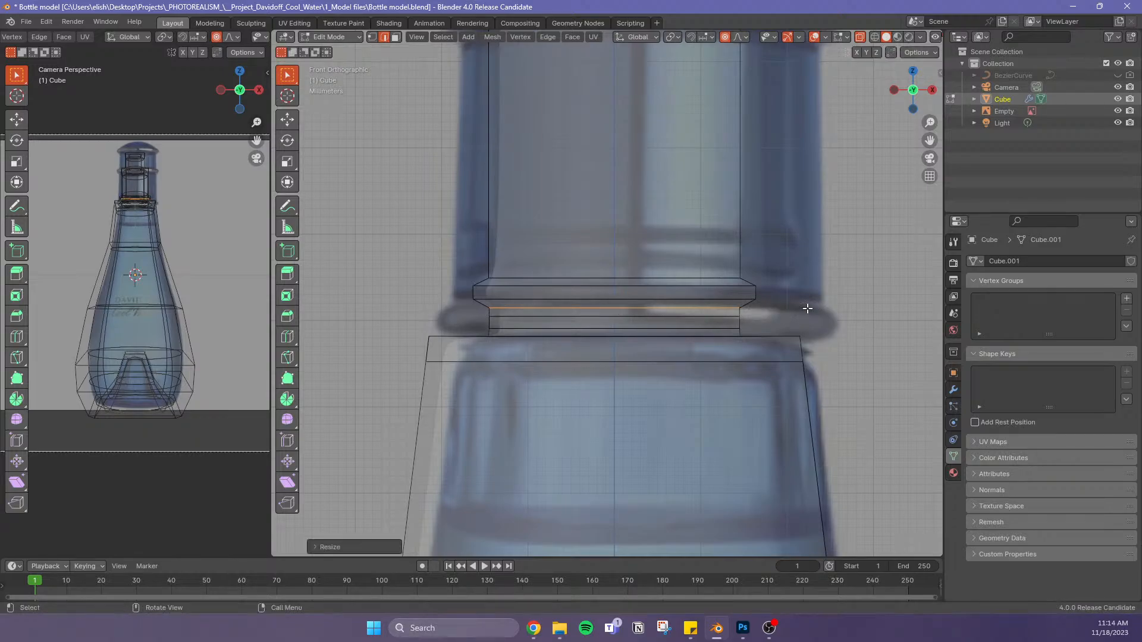
{"action": "scroll", "coordinate": [782, 321], "scroll_direction": "up", "scroll_amount": 3}
{"action": "scroll", "coordinate": [788, 310], "scroll_direction": "down", "scroll_amount": 3}
{"action": "left_click", "coordinate": [650, 278], "text": "alt"}
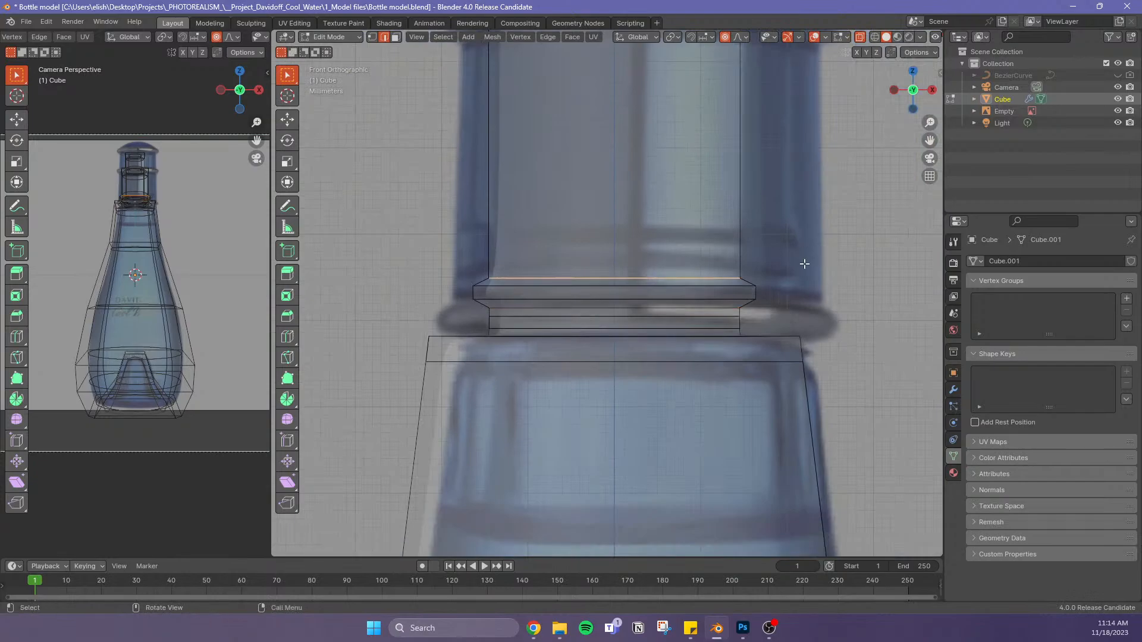
{"action": "key", "text": "s"}
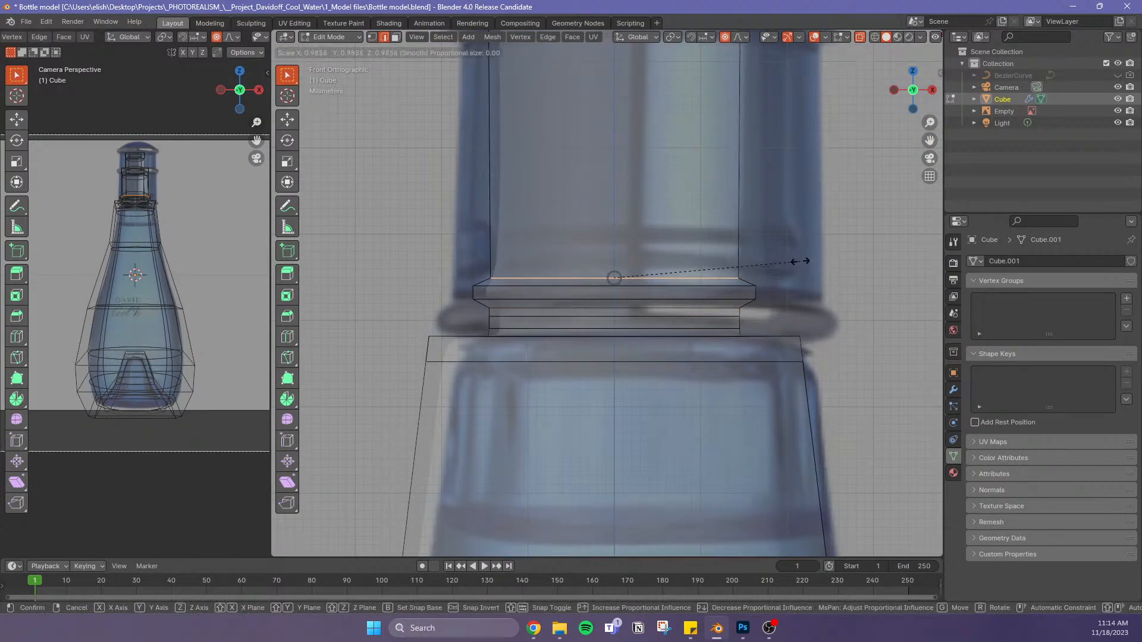
{"action": "right_click", "coordinate": [800, 261]}
Add a loop cut around the wide neck cylinder and slide it down close above the flared ring
{"action": "key", "text": "ctrl+r"}
{"action": "left_click", "coordinate": [766, 247]}
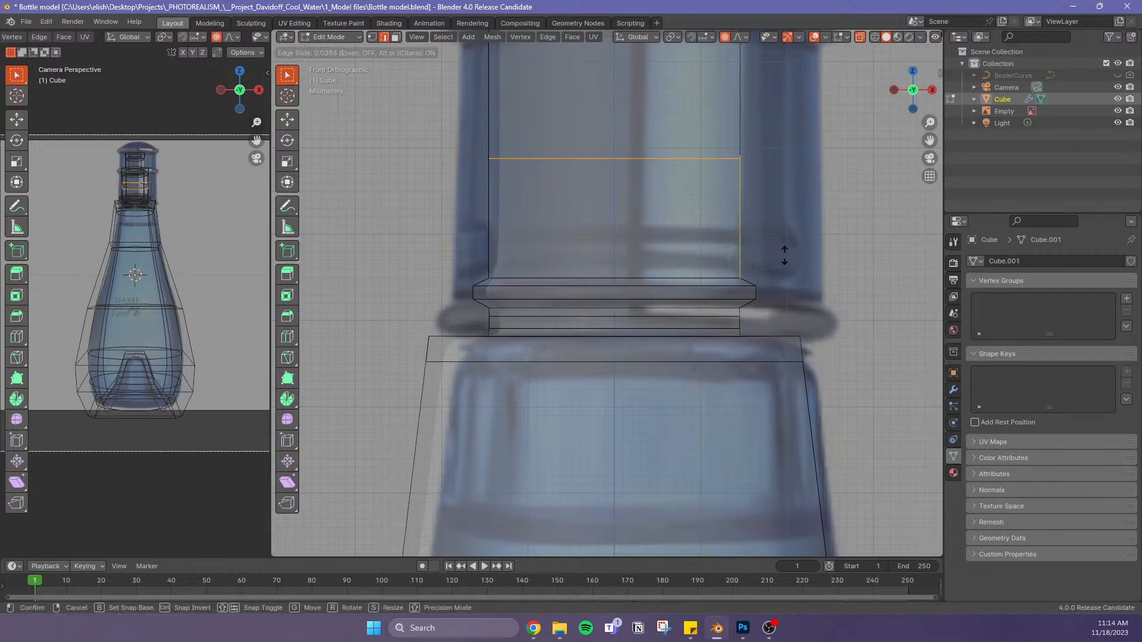
{"action": "left_click", "coordinate": [826, 364]}
Switch to Object Mode with X-ray off and examine the smoothed bottle and neck against the reference image
{"action": "scroll", "coordinate": [806, 339], "scroll_direction": "down", "scroll_amount": 10}
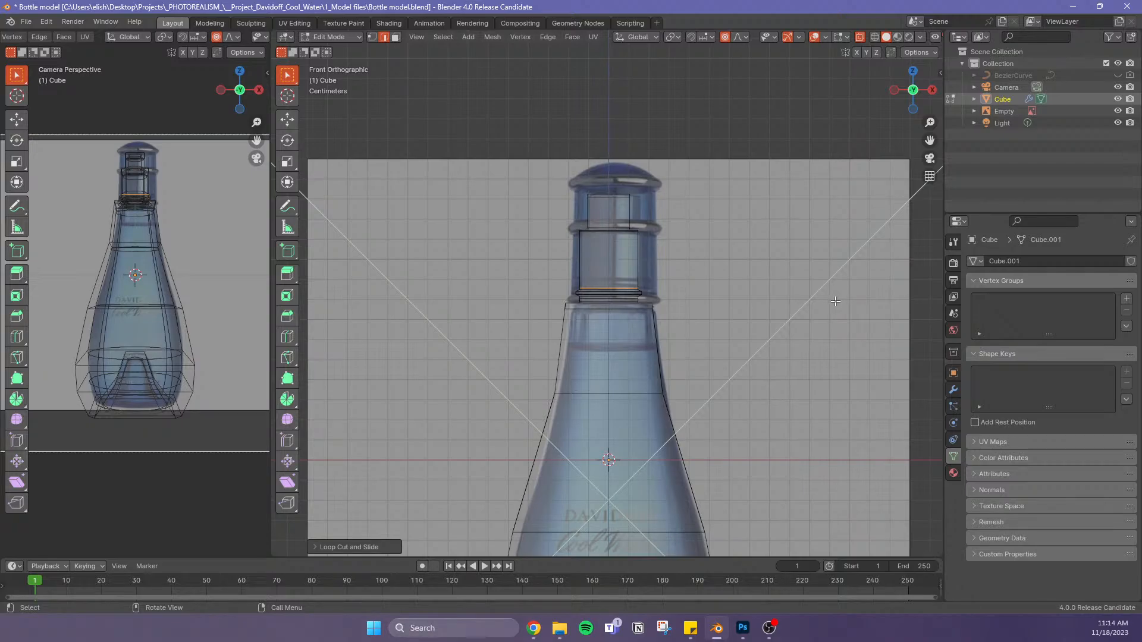
{"action": "scroll", "coordinate": [788, 325], "scroll_direction": "down", "scroll_amount": 4}
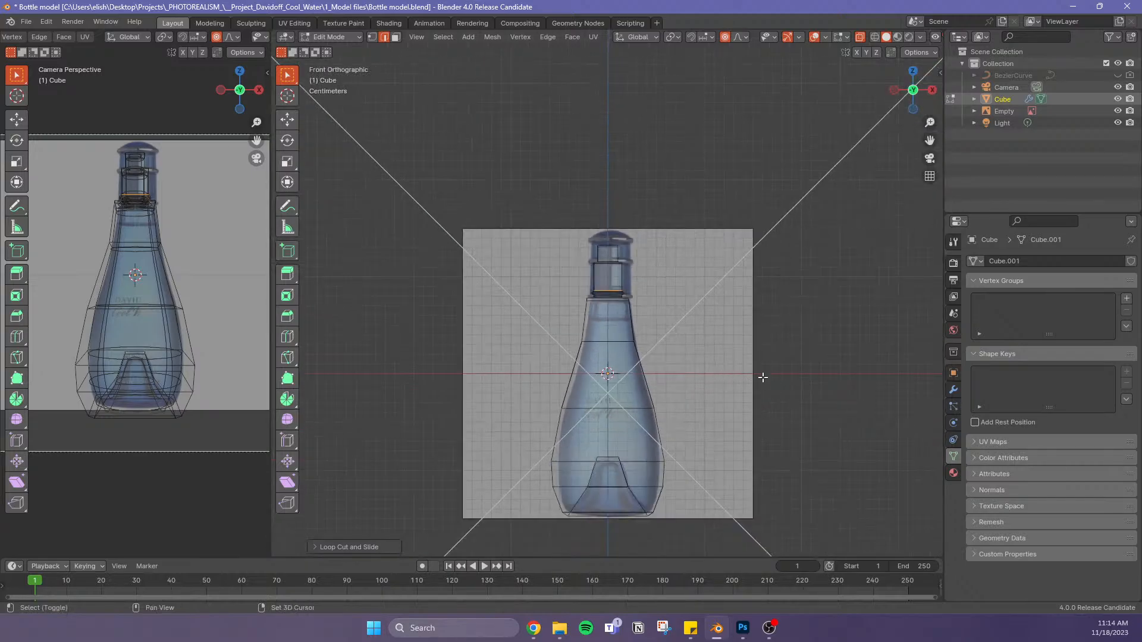
{"action": "middle_click_drag", "start_coordinate": [760, 377], "coordinate": [742, 314], "text": "shift"}
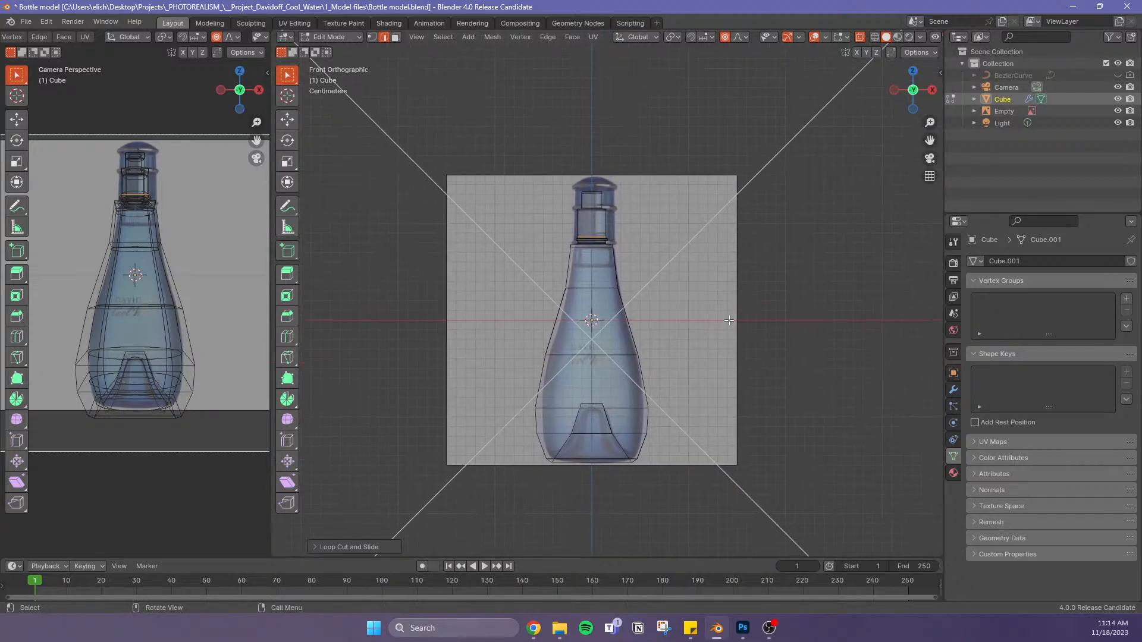
{"action": "scroll", "coordinate": [741, 379], "scroll_direction": "up", "scroll_amount": 5}
{"action": "scroll", "coordinate": [746, 352], "scroll_direction": "down", "scroll_amount": 2}
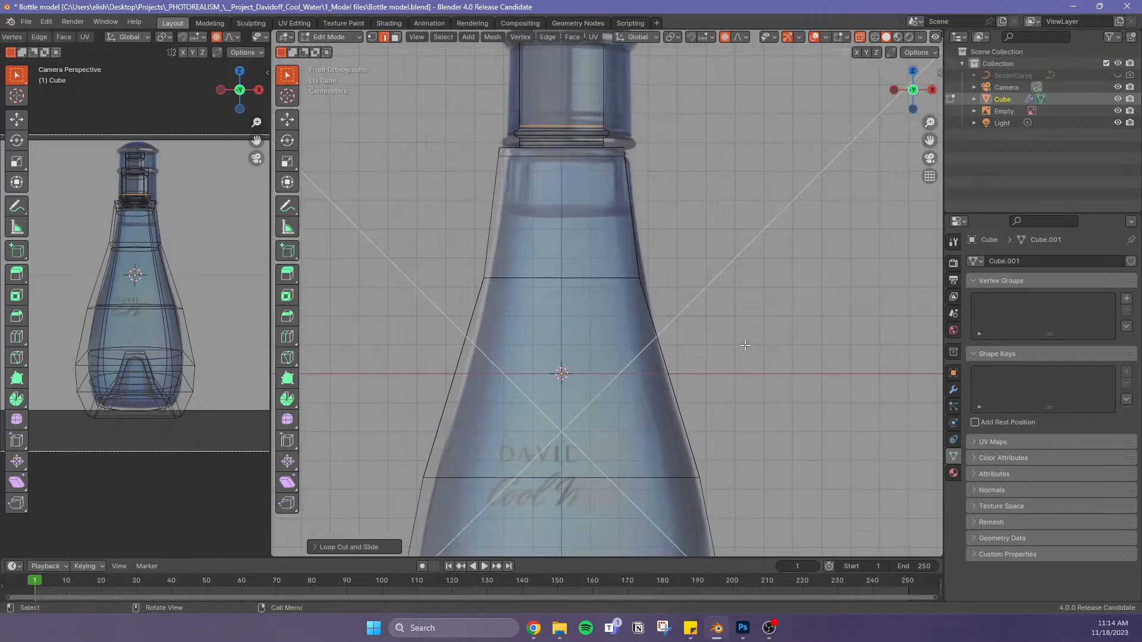
{"action": "key", "text": "Tab"}
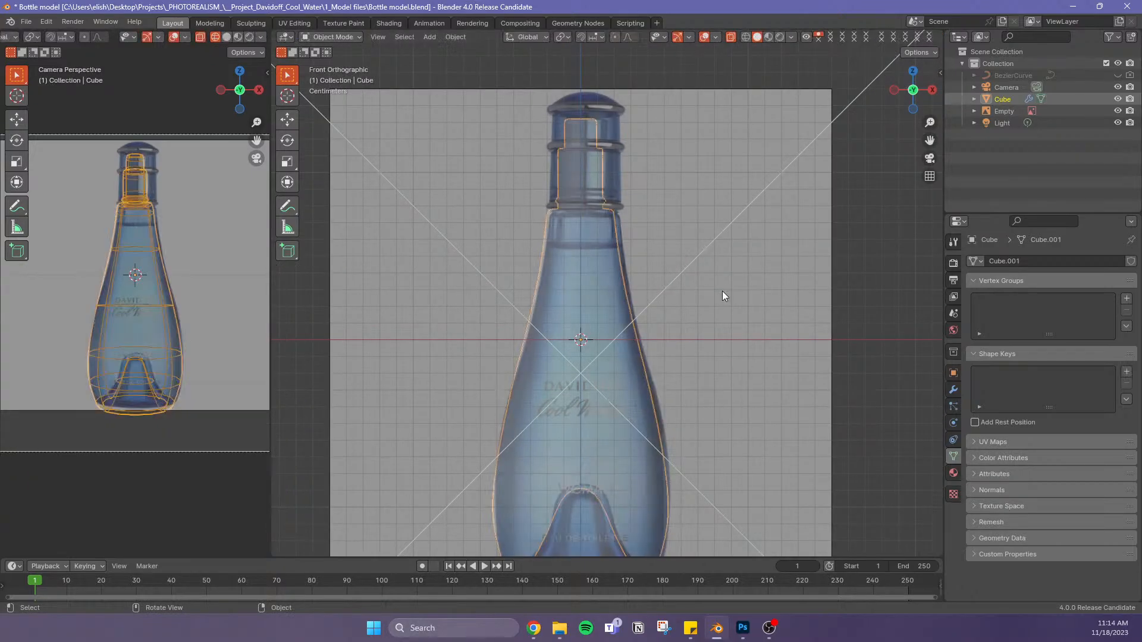
{"action": "key", "text": "alt+z"}
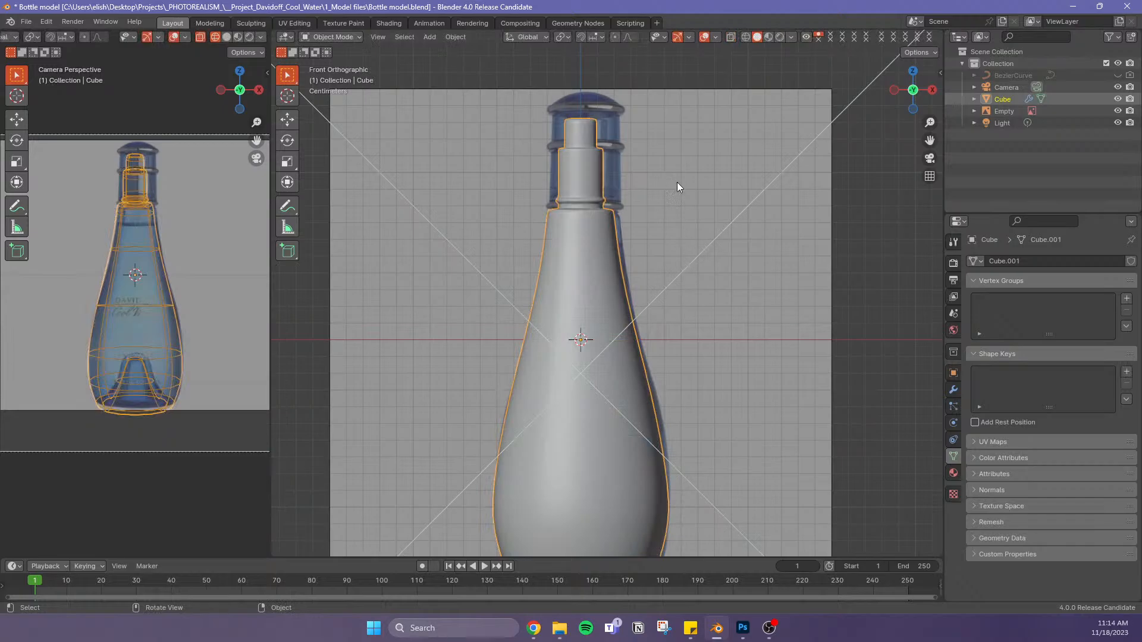
{"action": "middle_click_drag", "start_coordinate": [677, 182], "coordinate": [687, 233], "text": "shift"}
{"action": "scroll", "coordinate": [579, 174], "scroll_direction": "up", "scroll_amount": 3}
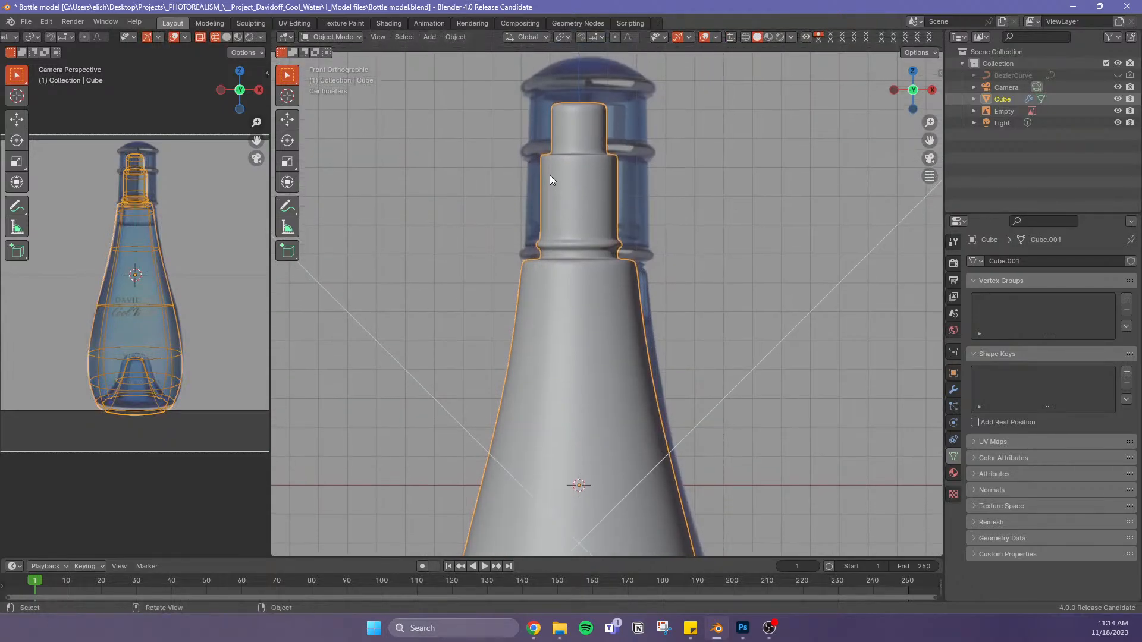
In Edit Mode, select the two edge loops at the wide neck cylinder's upper rim and move them down about 0.00074 m along Z
{"action": "key", "text": "Tab"}
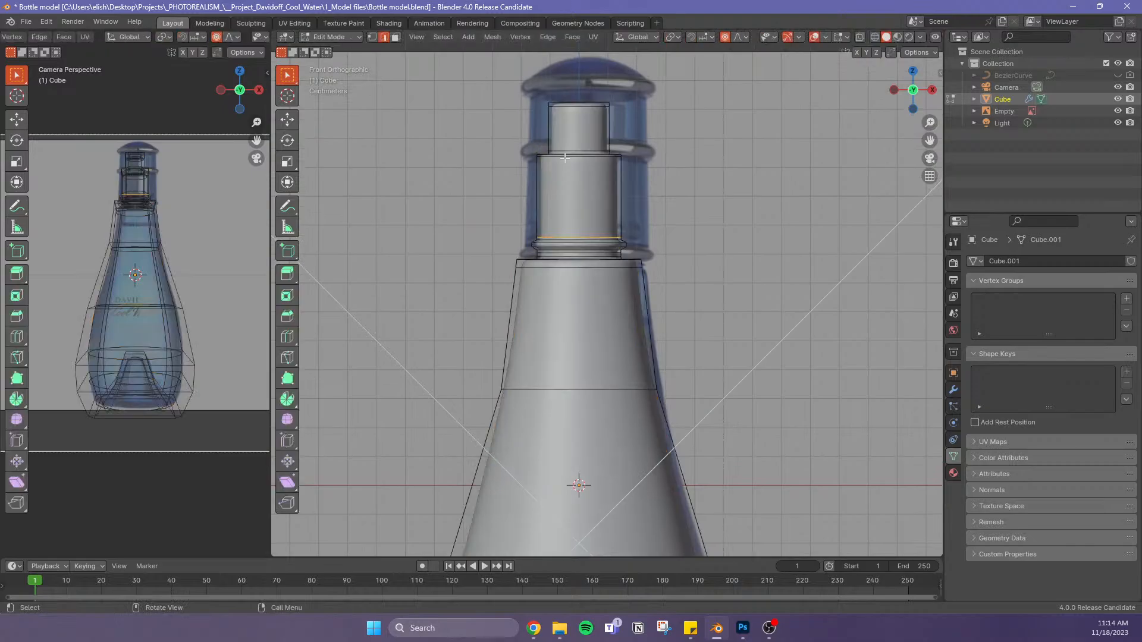
{"action": "scroll", "coordinate": [567, 157], "scroll_direction": "down", "scroll_amount": 2}
{"action": "scroll", "coordinate": [567, 156], "scroll_direction": "up", "scroll_amount": 4}
{"action": "middle_click_drag", "start_coordinate": [567, 143], "coordinate": [596, 267], "text": "shift"}
{"action": "scroll", "coordinate": [596, 267], "scroll_direction": "down", "scroll_amount": 2}
{"action": "scroll", "coordinate": [535, 226], "scroll_direction": "up", "scroll_amount": 5}
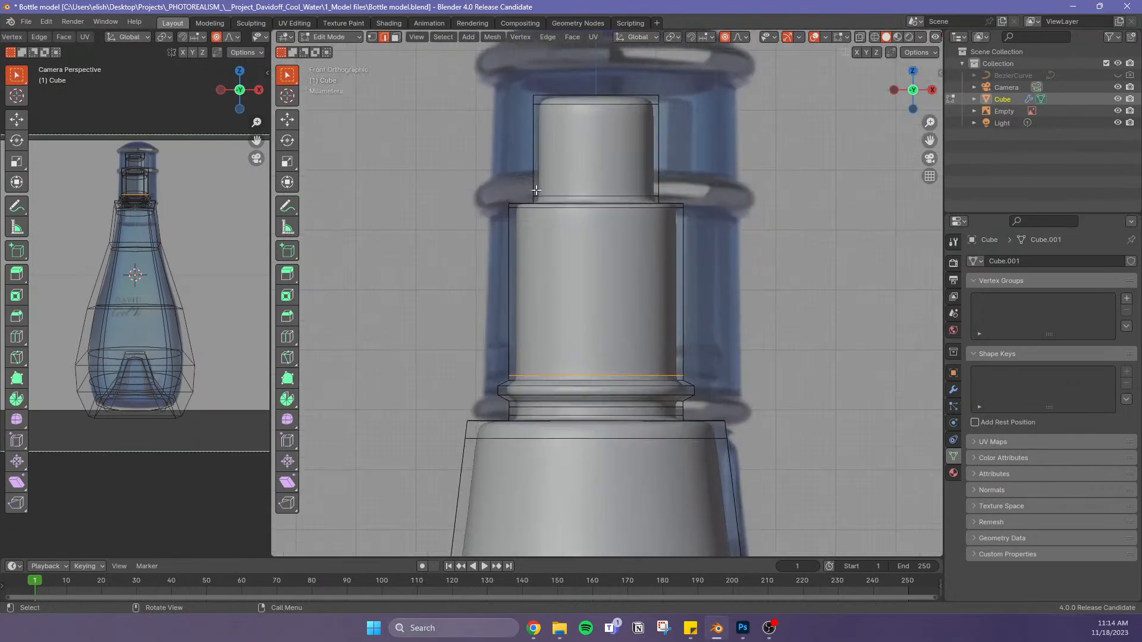
{"action": "left_click", "coordinate": [495, 186], "text": "alt+shift"}
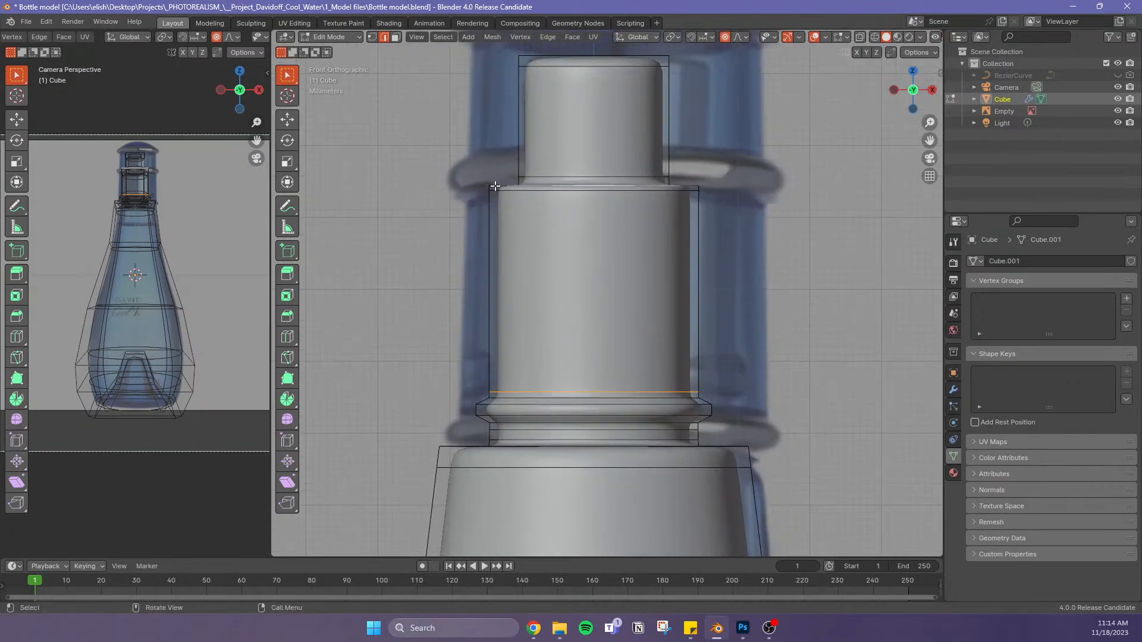
{"action": "left_click", "coordinate": [466, 229]}
{"action": "left_click", "coordinate": [494, 186], "text": "alt"}
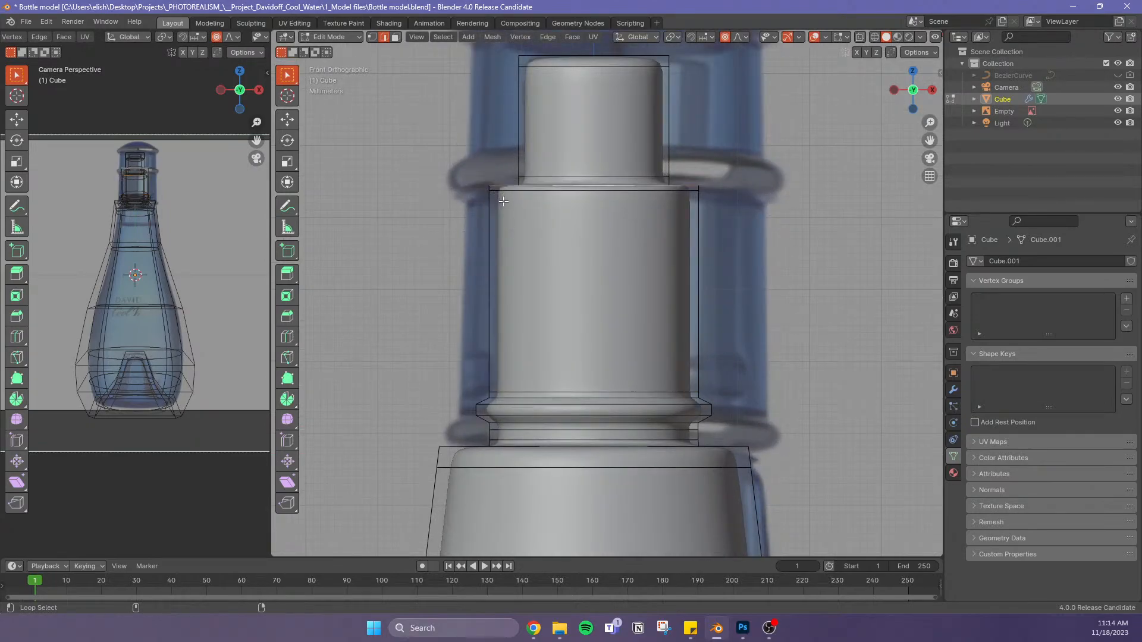
{"action": "left_click", "coordinate": [497, 190], "text": "alt"}
{"action": "key", "text": "g"}
{"action": "key", "text": "z"}
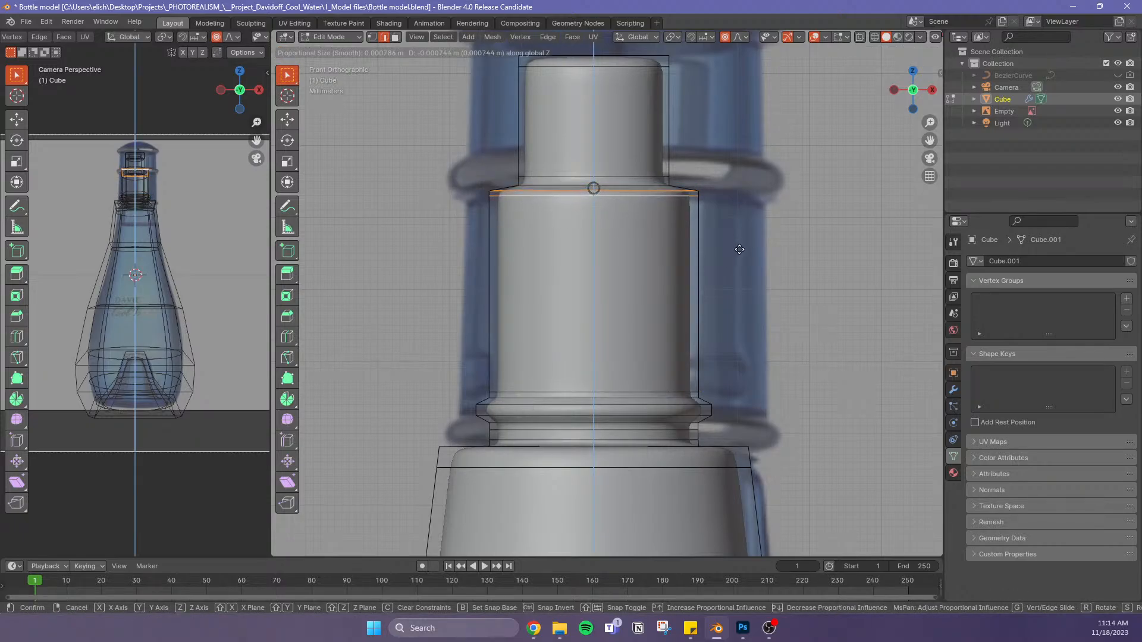
{"action": "left_click", "coordinate": [740, 249]}
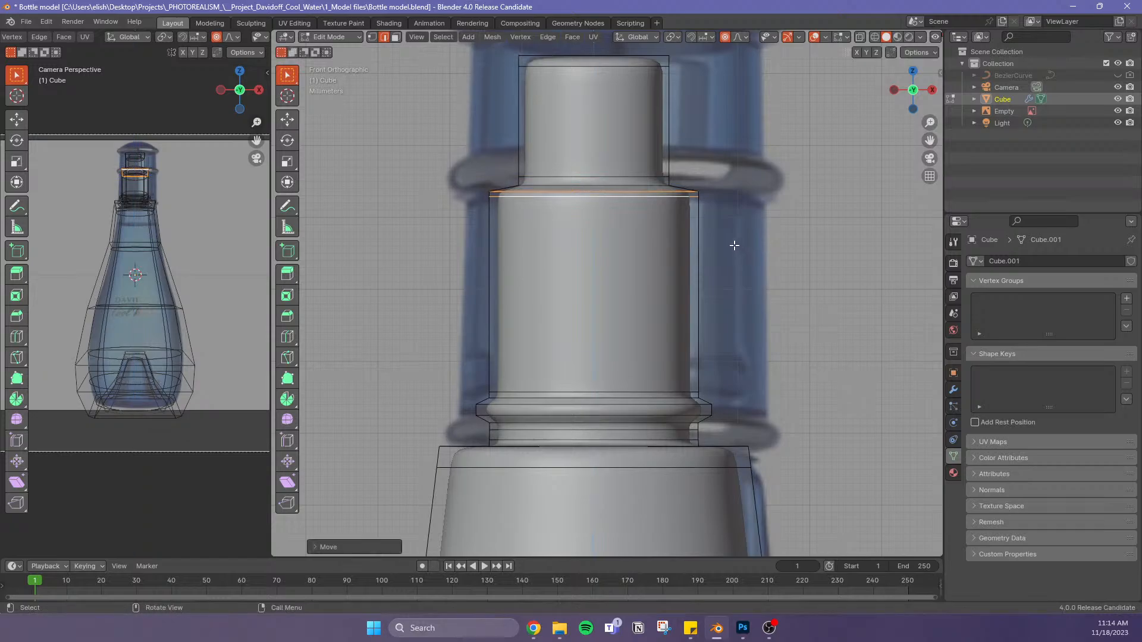
Move the support loop just below the narrow upper cylinder's top edge slightly up along Z
{"action": "scroll", "coordinate": [725, 256], "scroll_direction": "down", "scroll_amount": 2}
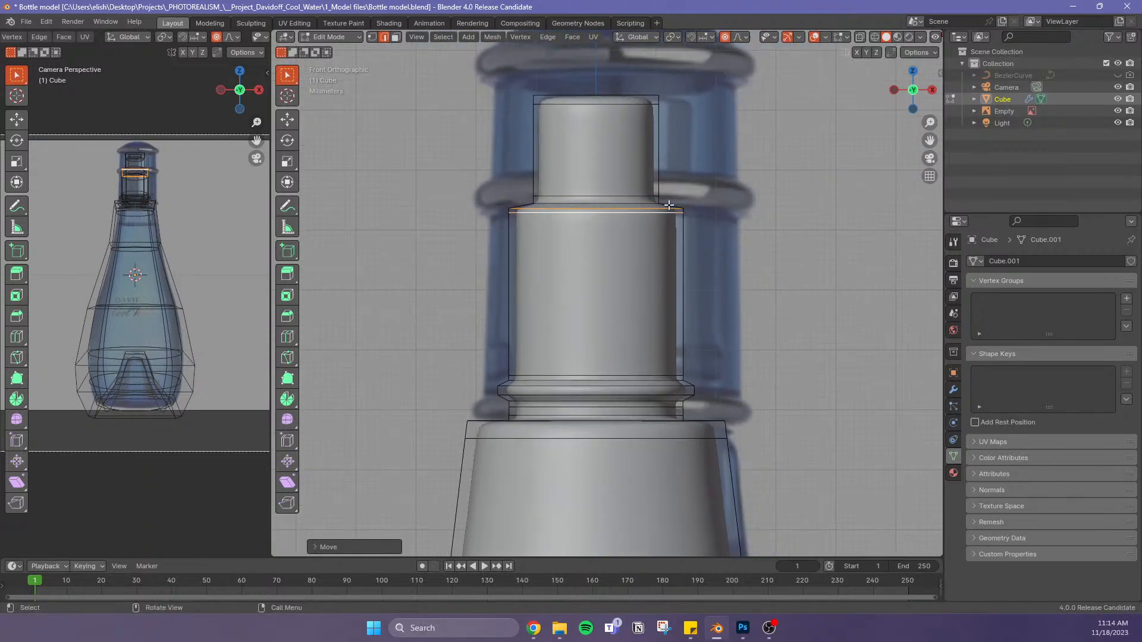
{"action": "left_click", "coordinate": [595, 104], "text": "alt"}
{"action": "key", "text": "g"}
{"action": "key", "text": "z"}
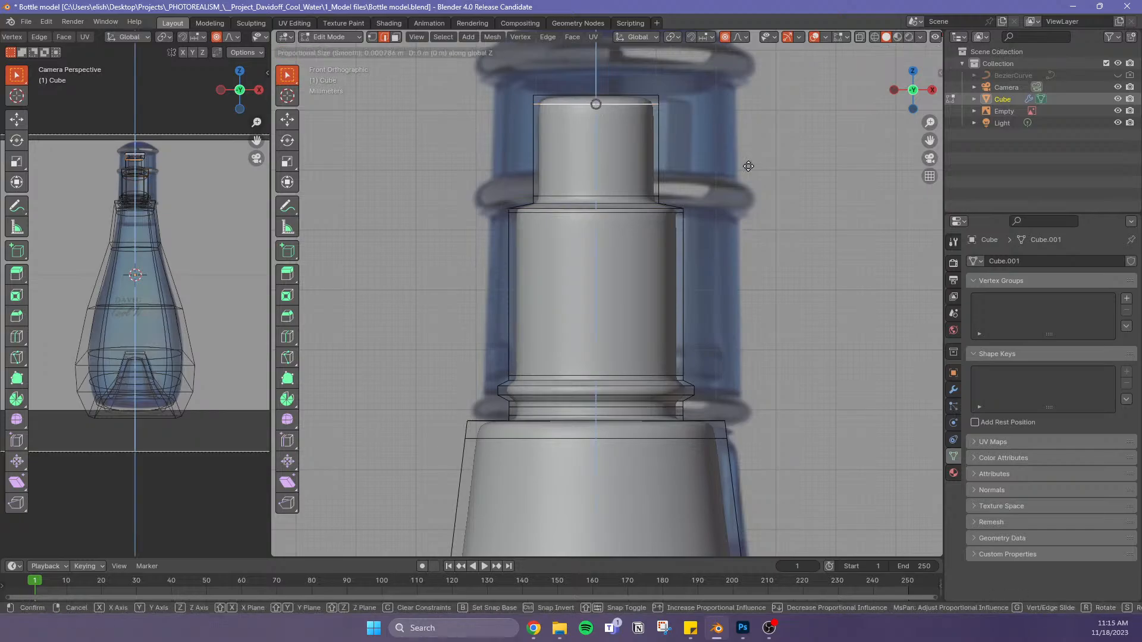
{"action": "left_click", "coordinate": [746, 160]}
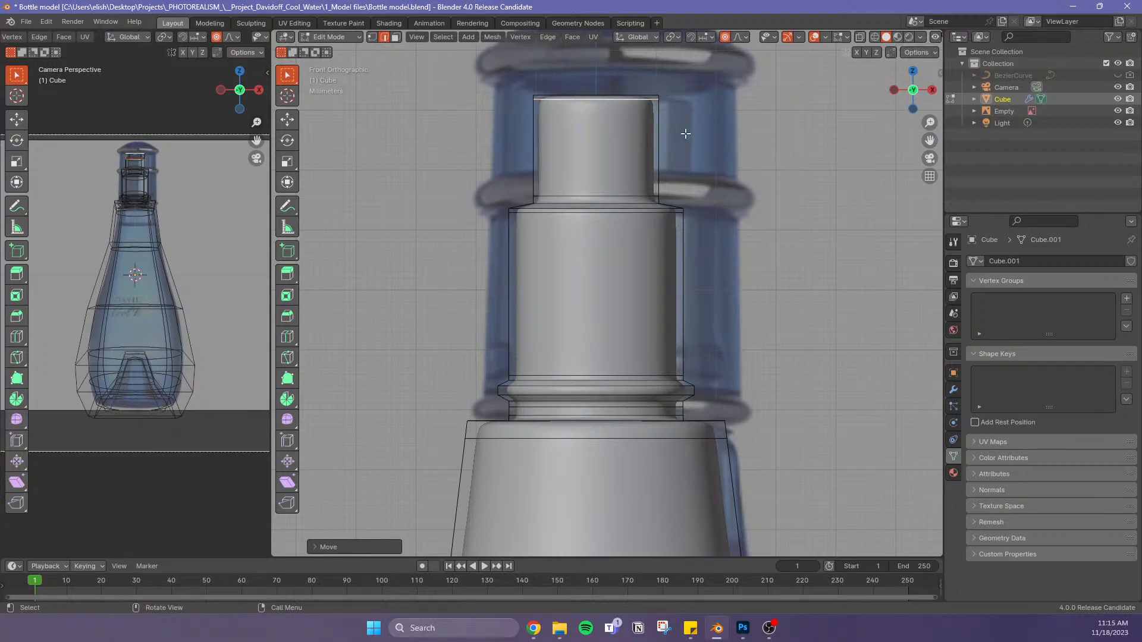
Add a loop cut around the narrow upper cylinder and slide it up close to the top edge
{"action": "key", "text": "ctrl+r"}
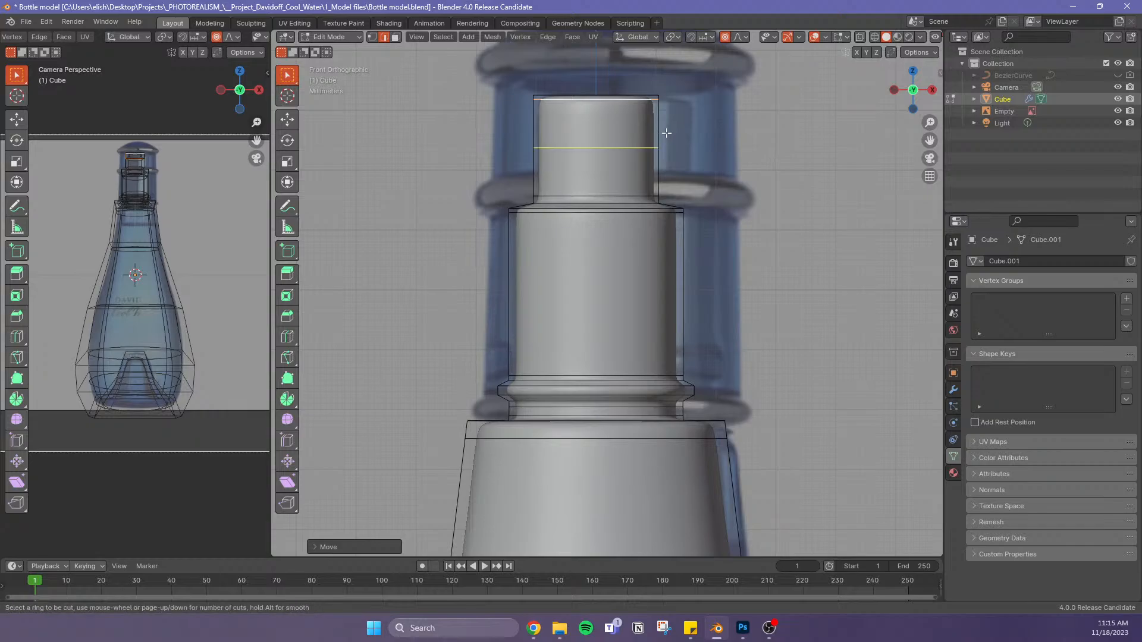
{"action": "left_click", "coordinate": [666, 134]}
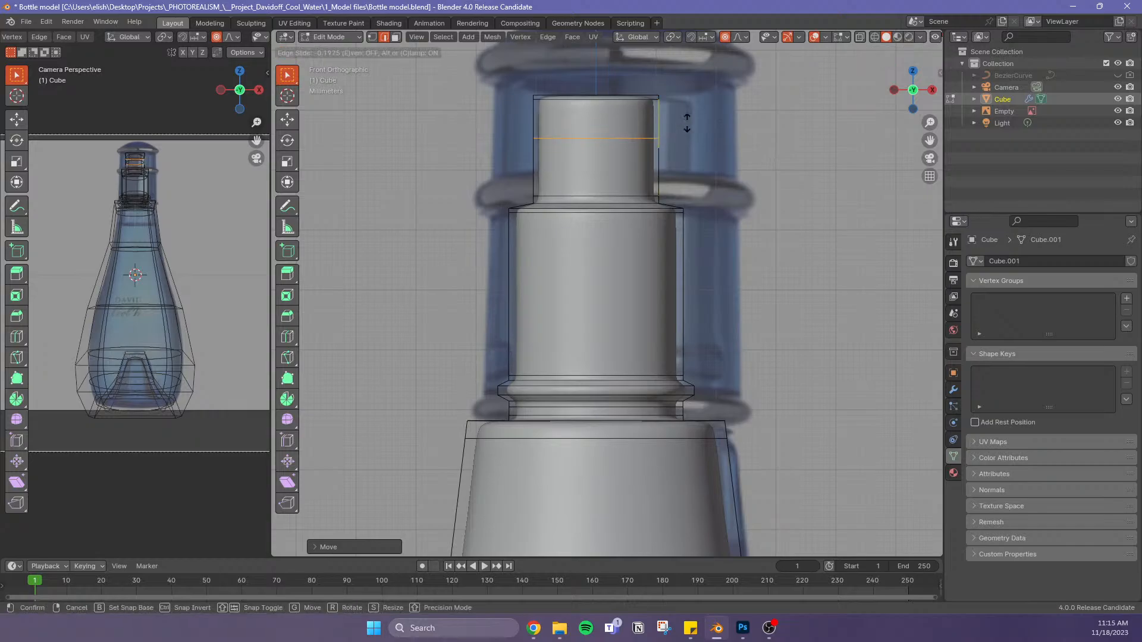
{"action": "left_click", "coordinate": [698, 90]}
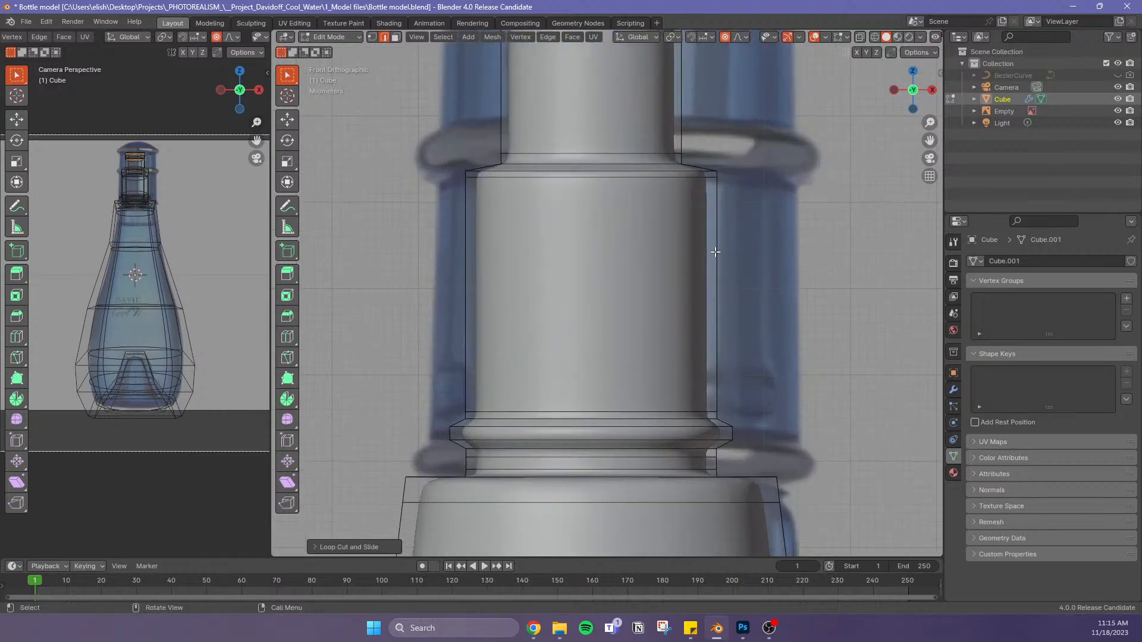
Switch to Object Mode and examine the whole smoothed bottle against the reference image, then with X-ray on
{"action": "scroll", "coordinate": [701, 264], "scroll_direction": "down", "scroll_amount": 8}
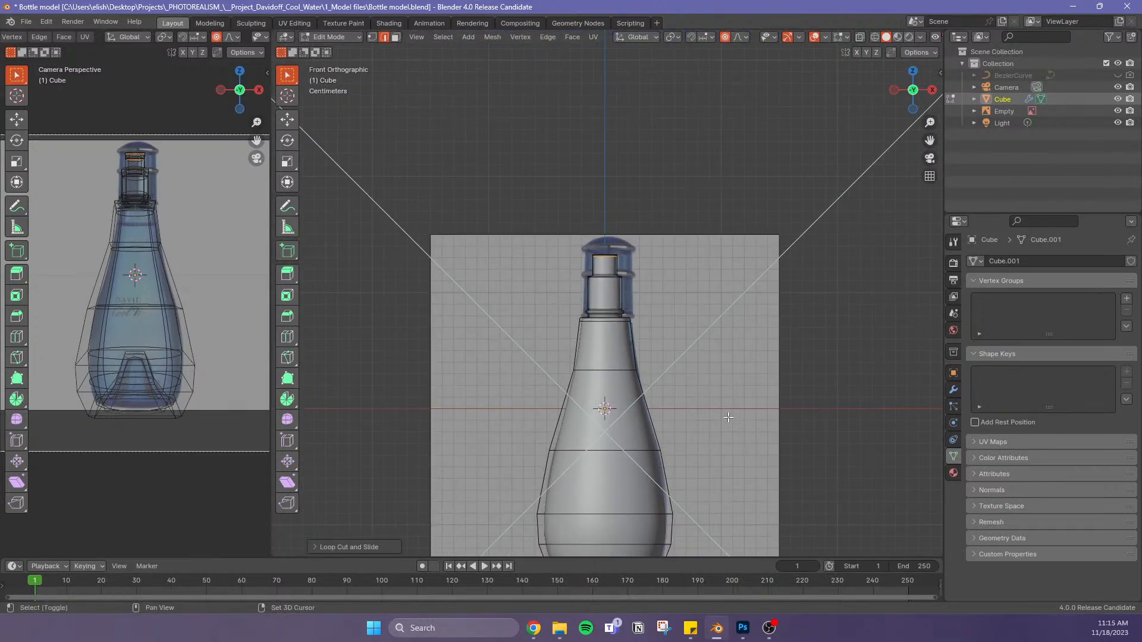
{"action": "middle_click_drag", "start_coordinate": [737, 266], "coordinate": [727, 266], "text": "shift"}
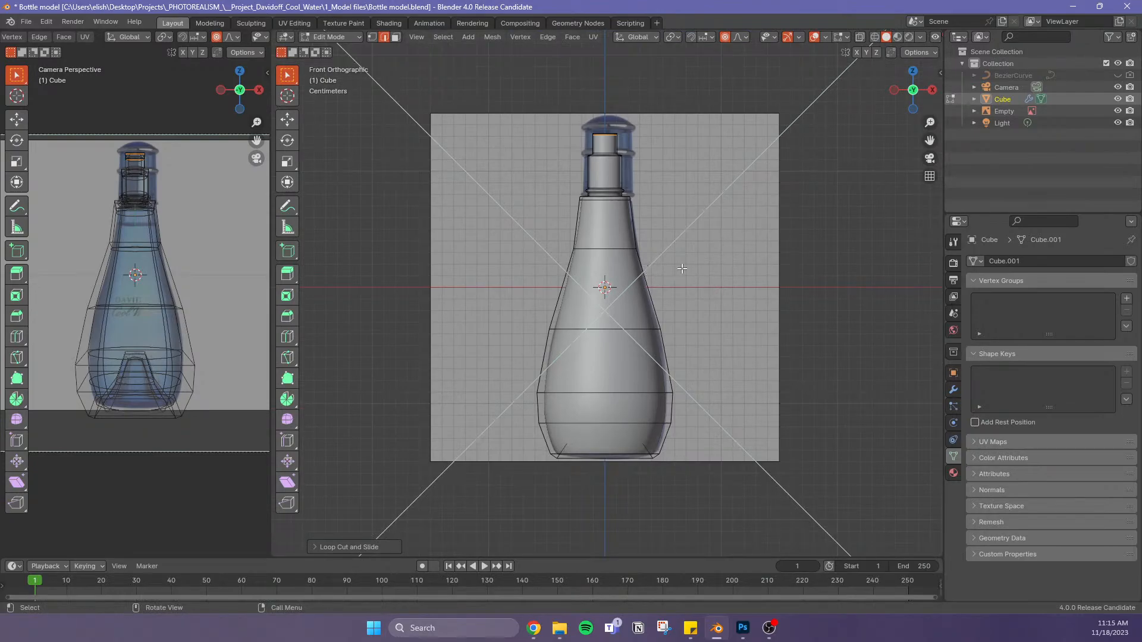
{"action": "left_click", "coordinate": [705, 218]}
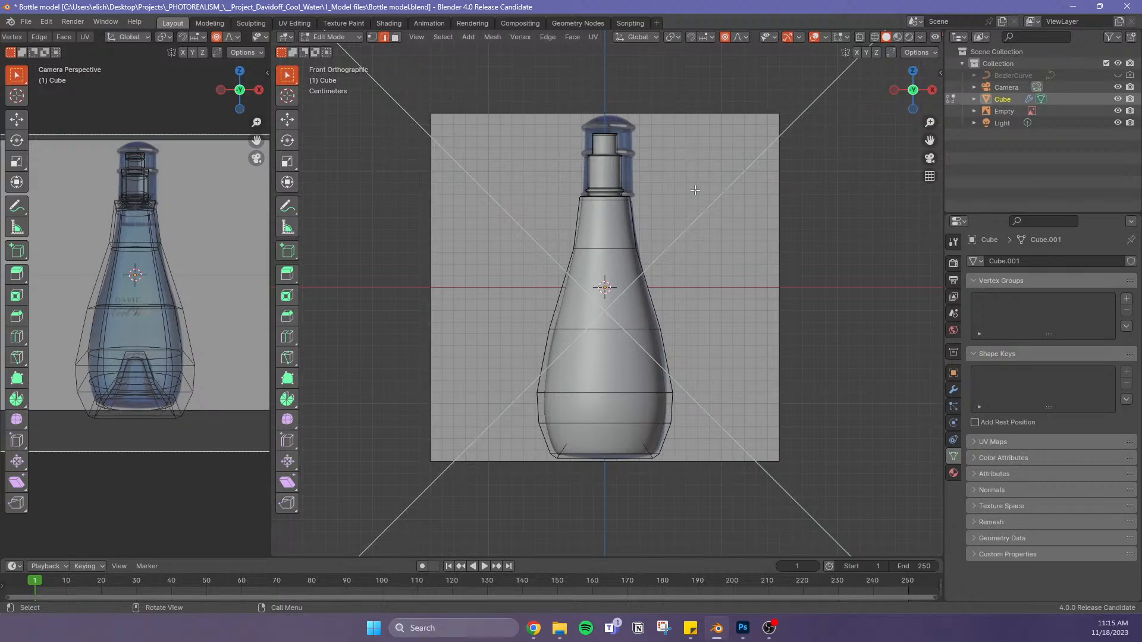
{"action": "key", "text": "Tab"}
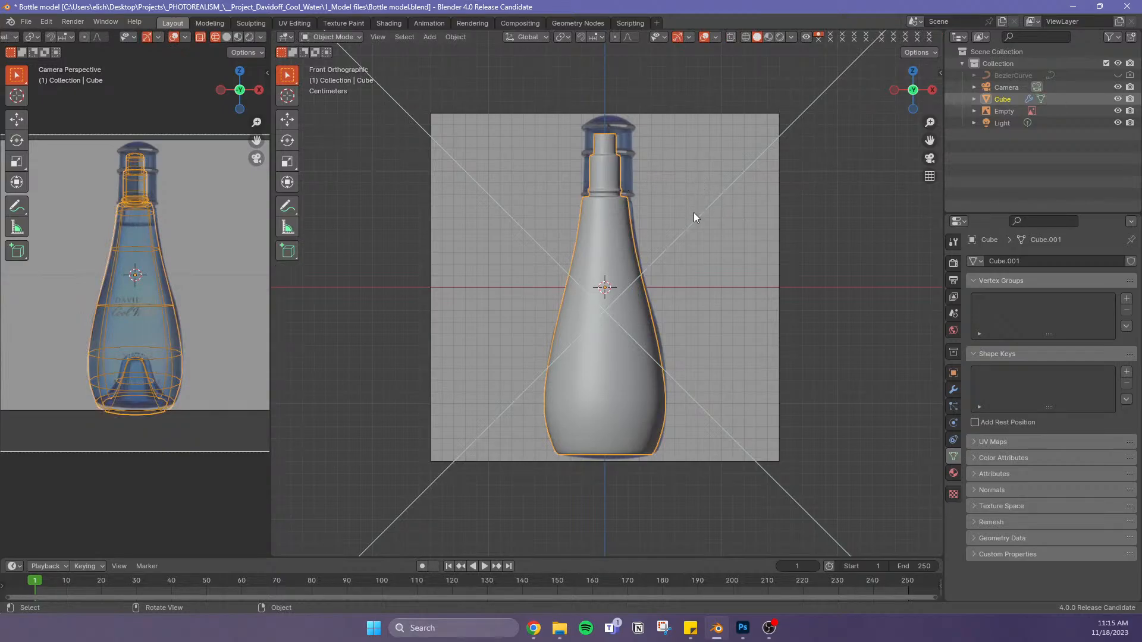
{"action": "scroll", "coordinate": [247, 419], "scroll_direction": "up", "scroll_amount": 2}
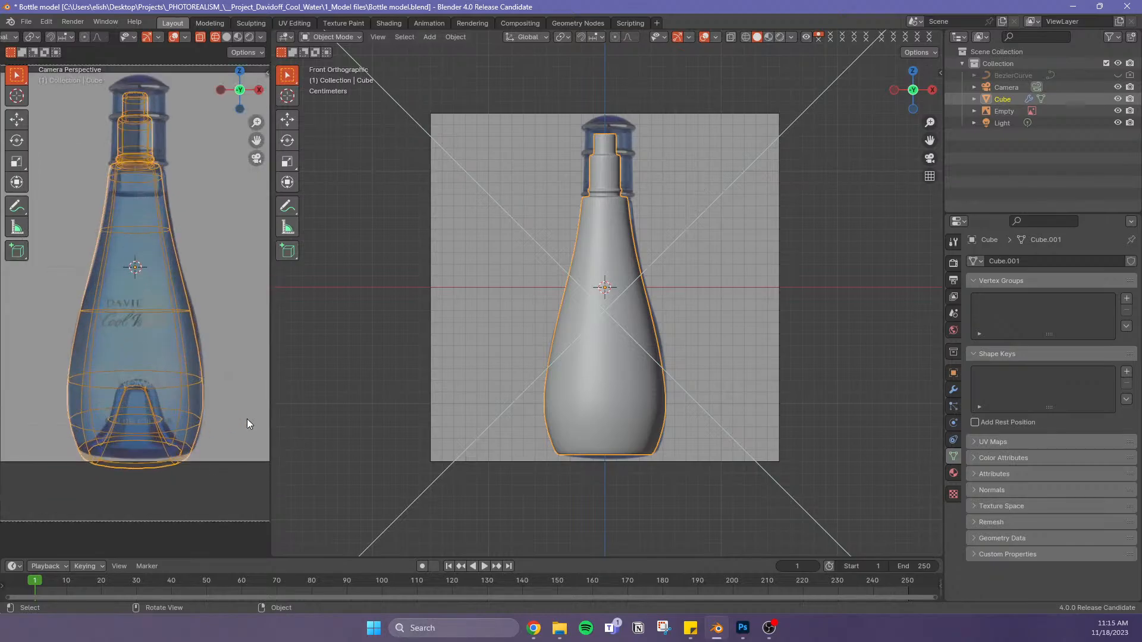
{"action": "key", "text": "alt+z"}
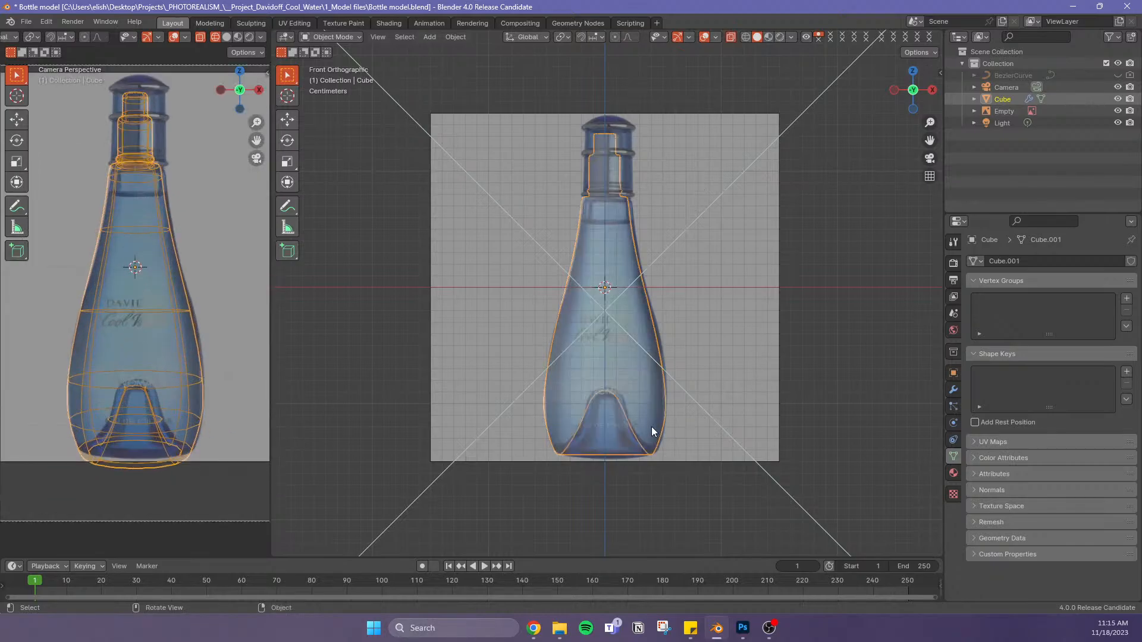
{"action": "scroll", "coordinate": [633, 424], "scroll_direction": "down", "scroll_amount": 2}
{"action": "scroll", "coordinate": [669, 487], "scroll_direction": "up", "scroll_amount": 4}
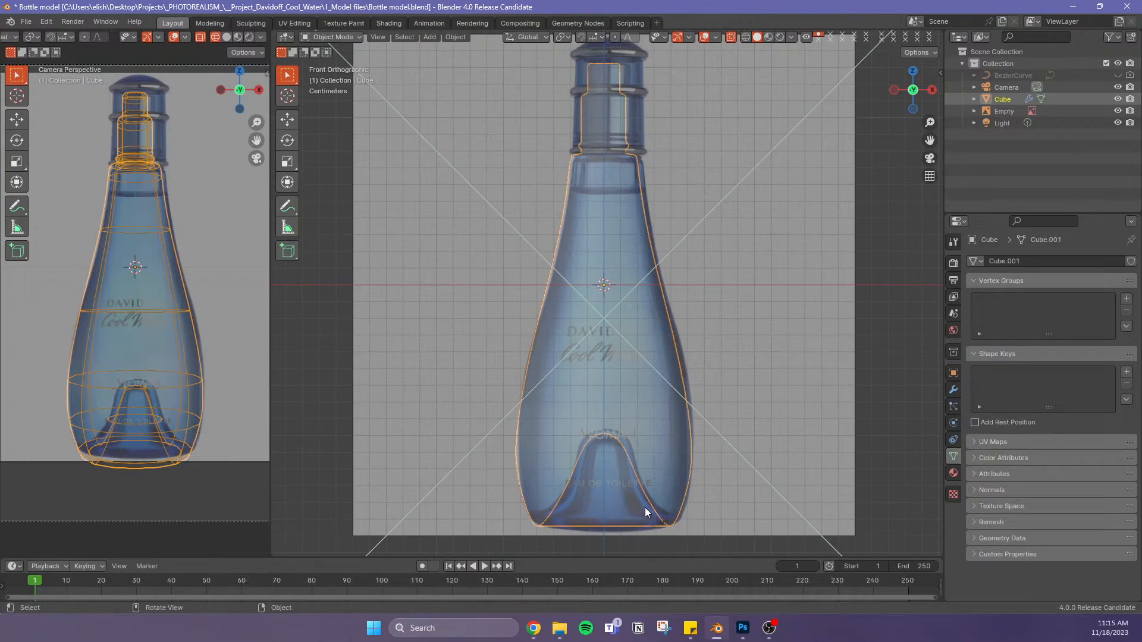
In Edit Mode, add a centred loop cut around the lower section of the inner base cavity and scale it to about 0.81
{"action": "key", "text": "Tab"}
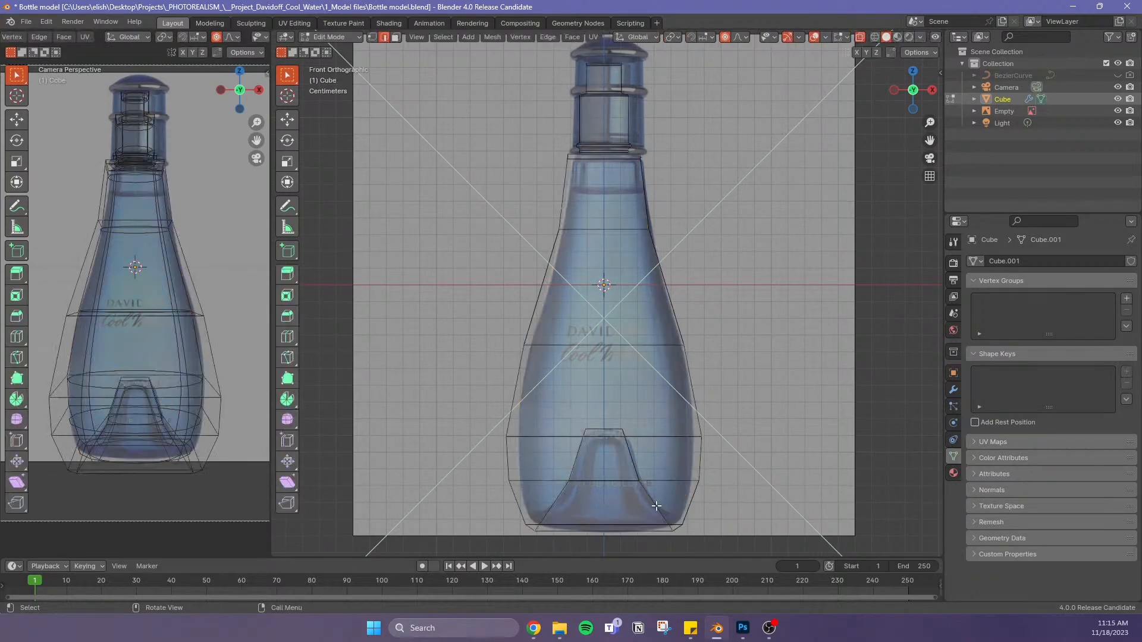
{"action": "middle_click_drag", "start_coordinate": [601, 505], "coordinate": [619, 360], "text": "shift"}
{"action": "scroll", "coordinate": [622, 344], "scroll_direction": "down", "scroll_amount": 1}
{"action": "scroll", "coordinate": [621, 344], "scroll_direction": "up", "scroll_amount": 2}
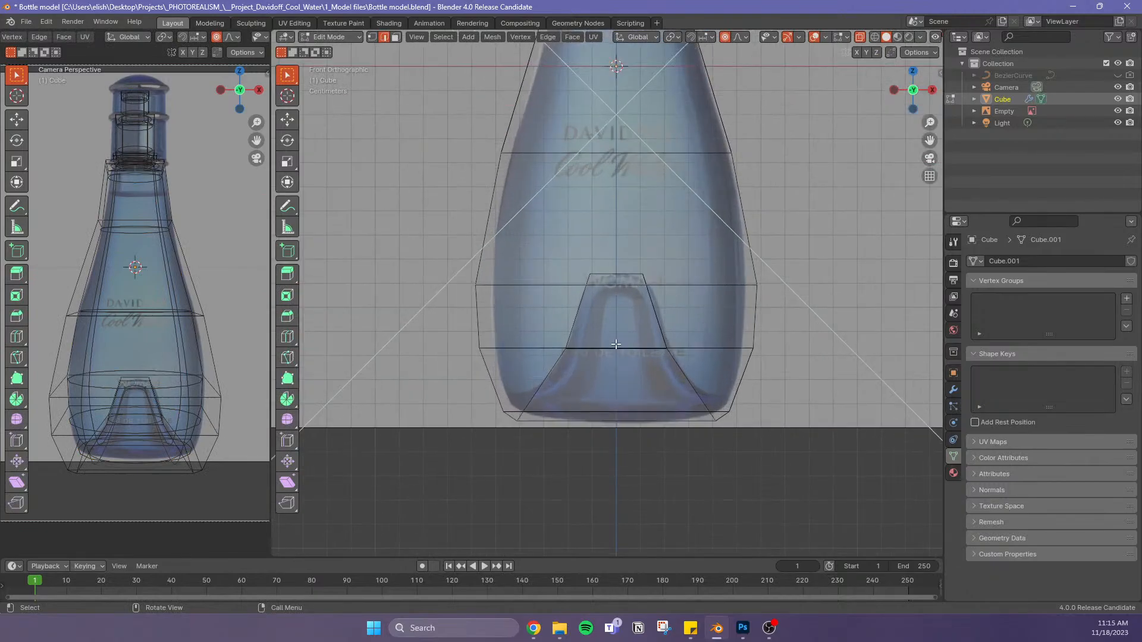
{"action": "scroll", "coordinate": [631, 369], "scroll_direction": "up", "scroll_amount": 2}
{"action": "key", "text": "ctrl+r"}
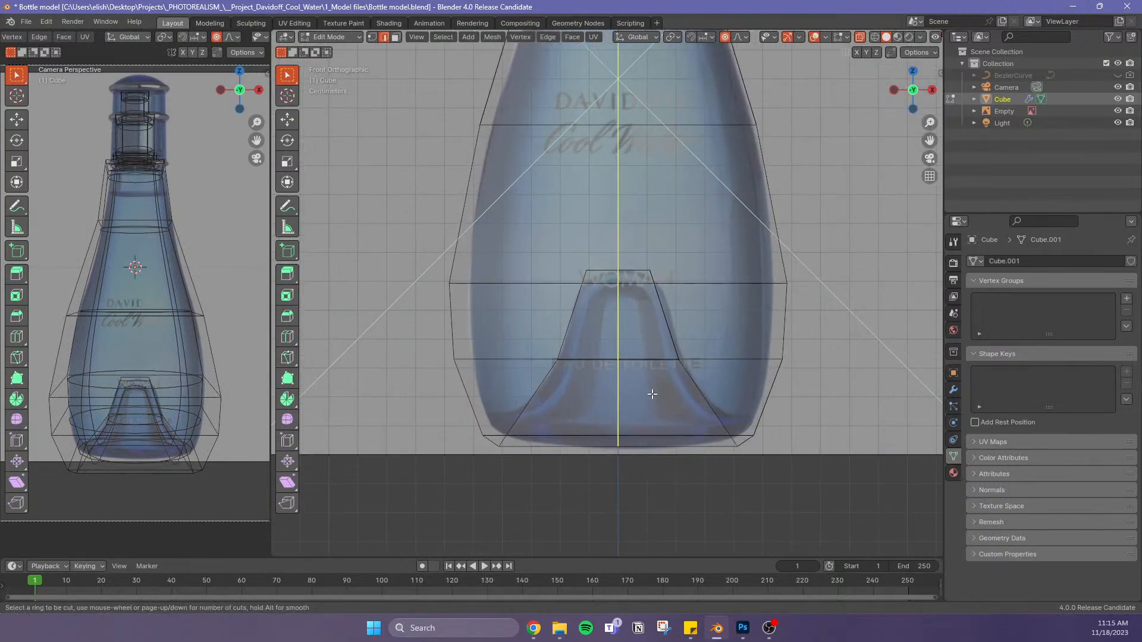
{"action": "left_click", "coordinate": [713, 389]}
{"action": "right_click", "coordinate": [717, 391]}
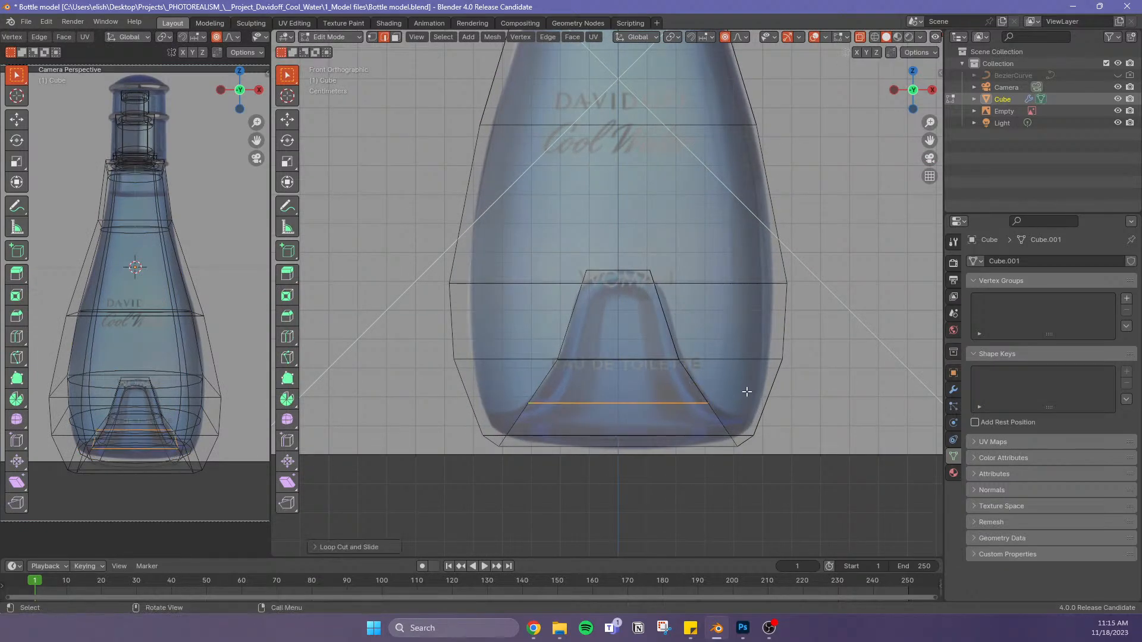
{"action": "key", "text": "s"}
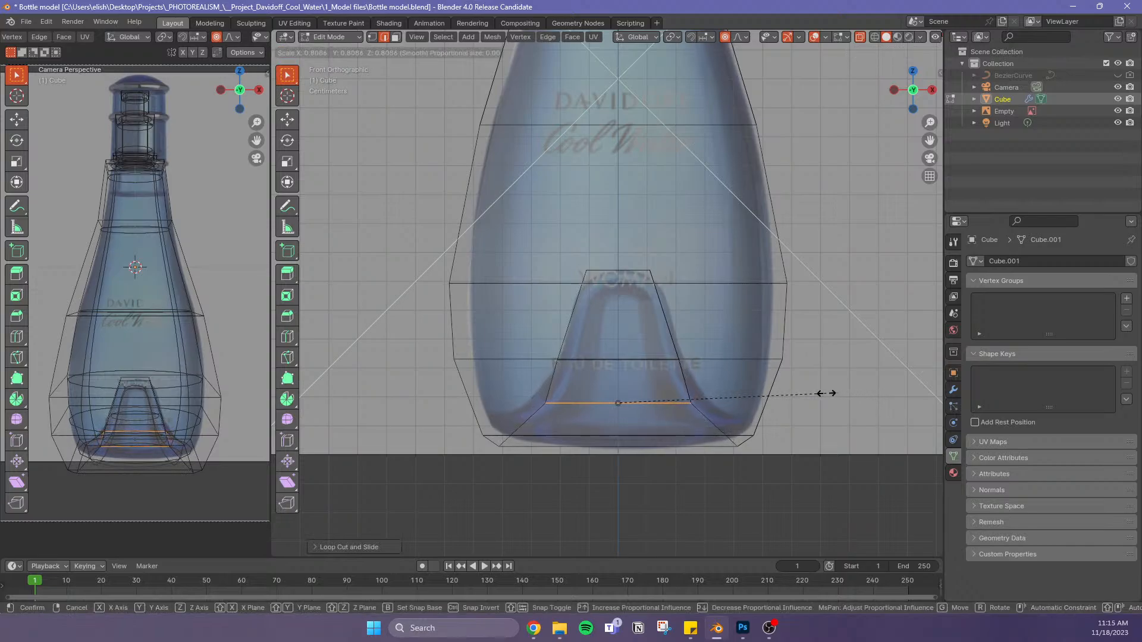
{"action": "left_click", "coordinate": [827, 393]}
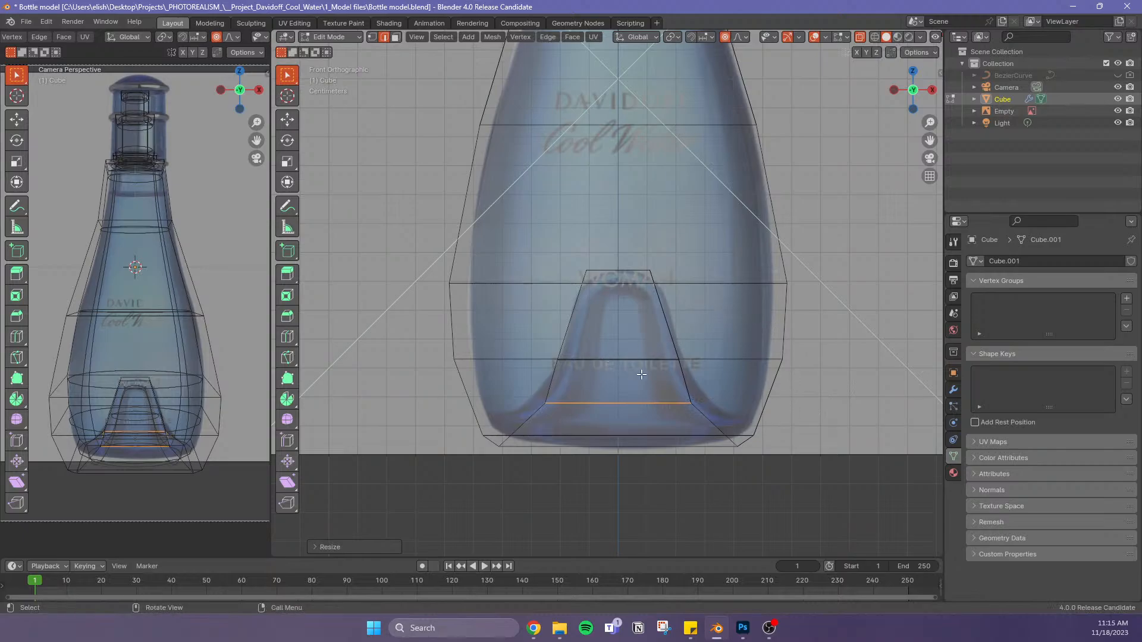
Select the edge loop midway up the inner cavity, move it up and scale it to about 0.81 in front view
{"action": "middle_click_drag", "start_coordinate": [641, 375], "coordinate": [614, 355]}
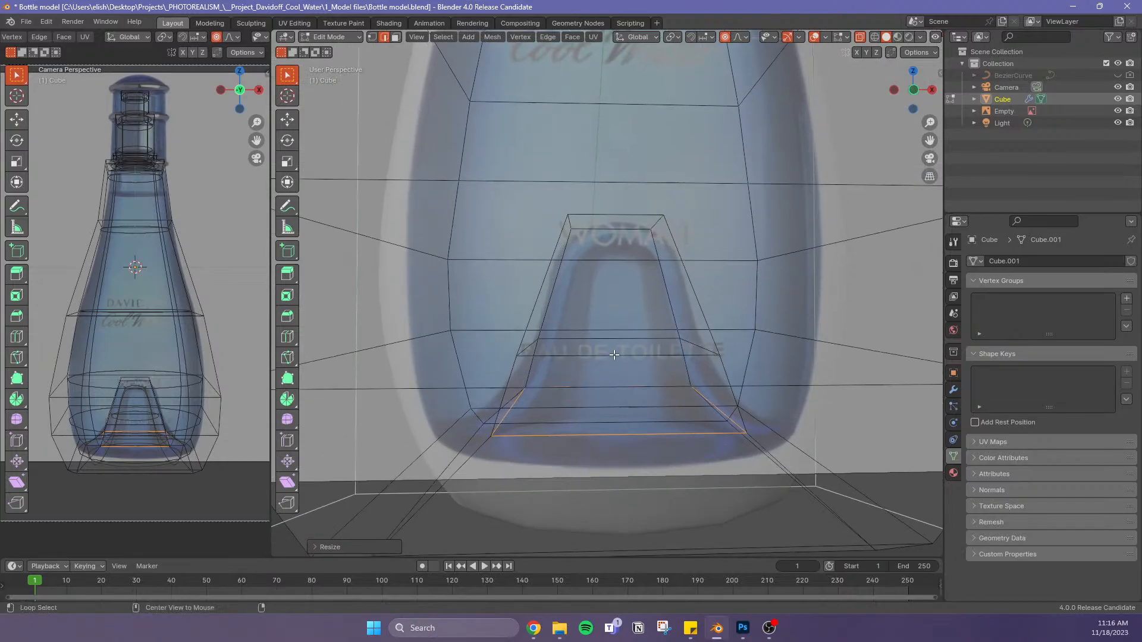
{"action": "left_click", "coordinate": [614, 355], "text": "alt"}
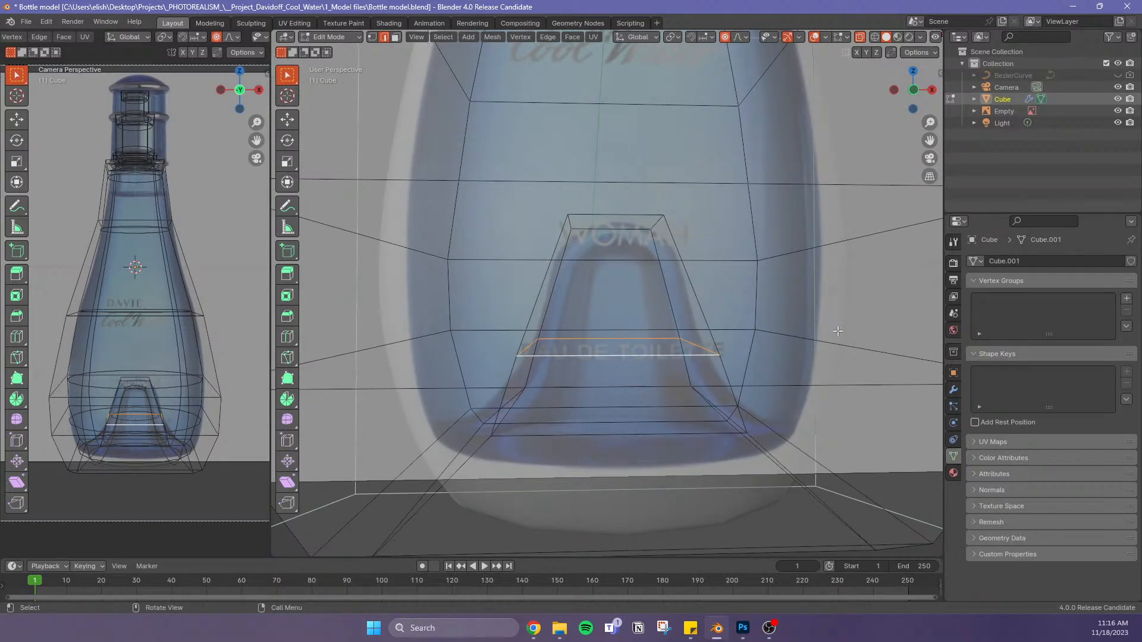
{"action": "key", "text": "KP_1"}
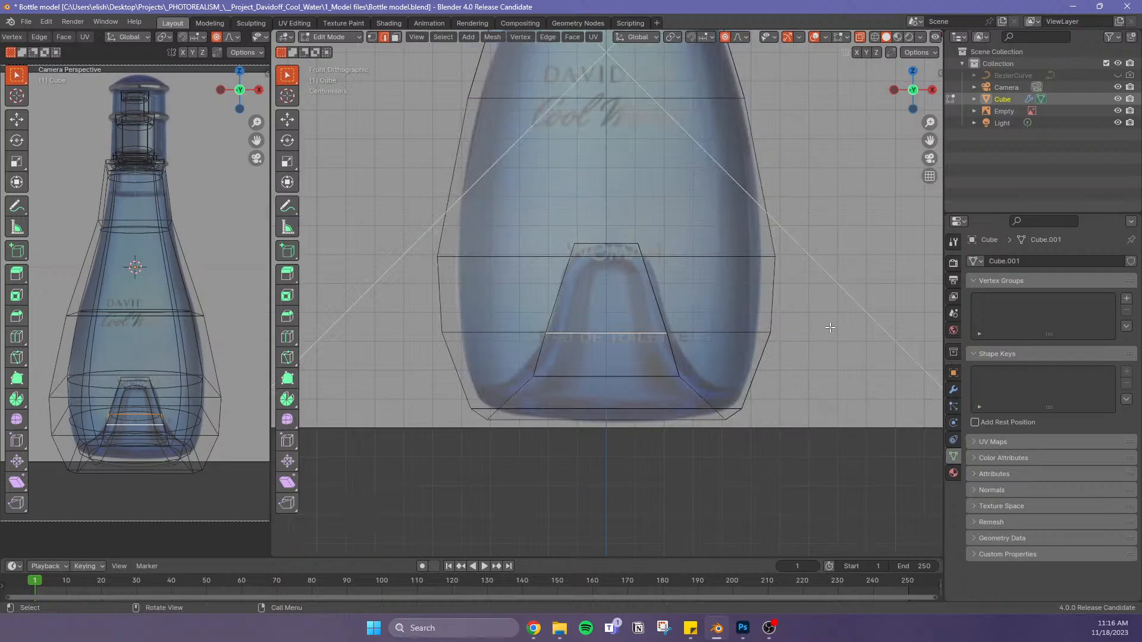
{"action": "key", "text": "g"}
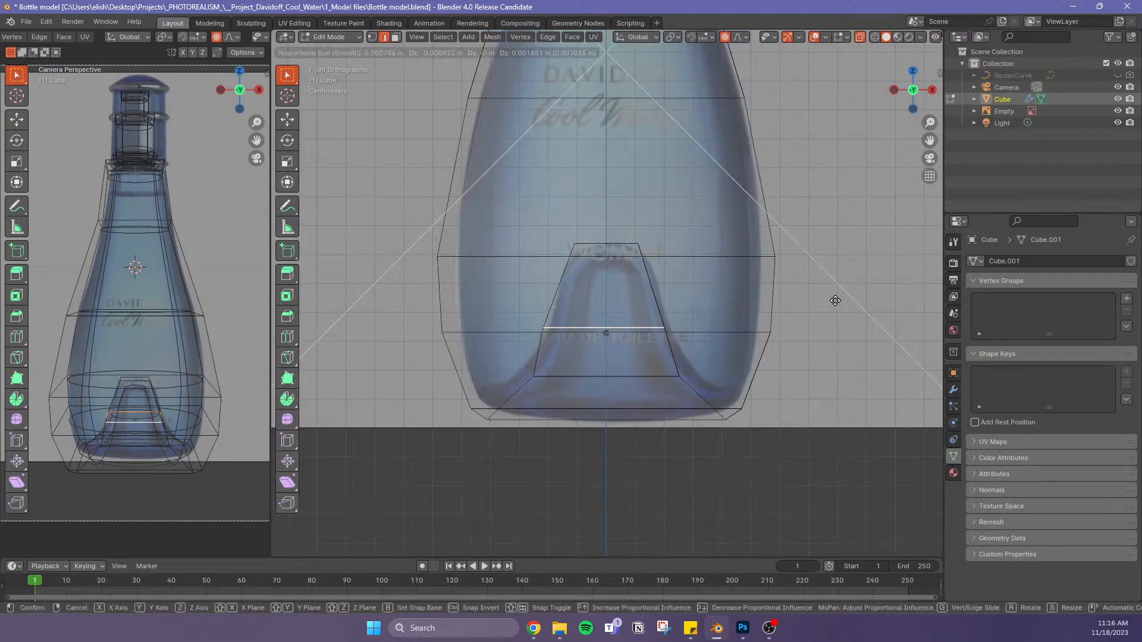
{"action": "key", "text": "z"}
{"action": "left_click", "coordinate": [835, 282]}
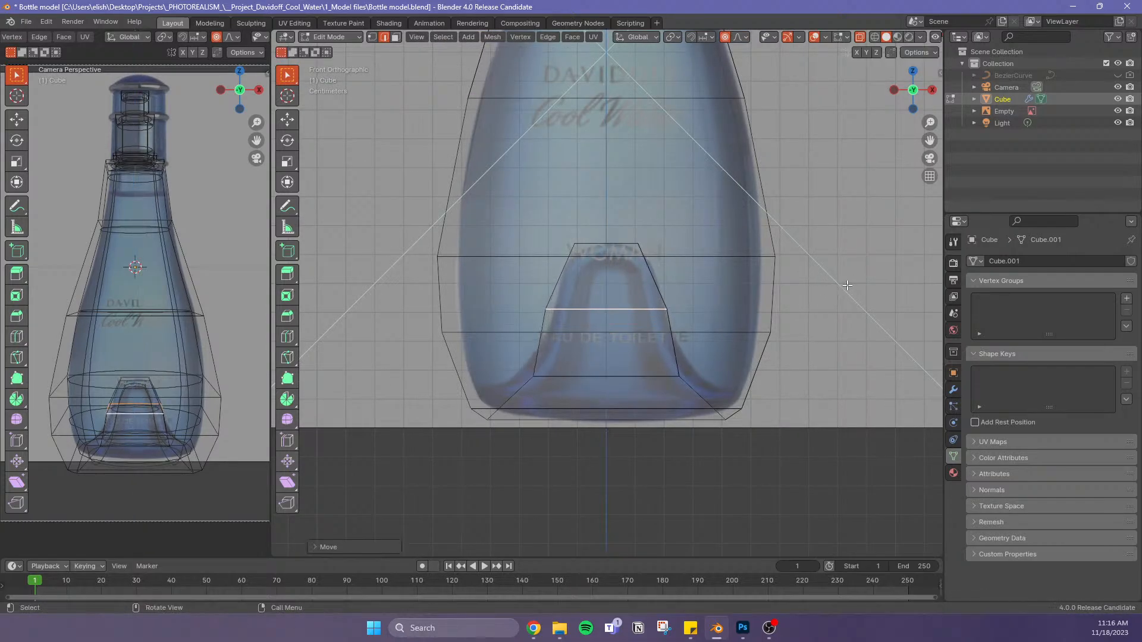
{"action": "key", "text": "s"}
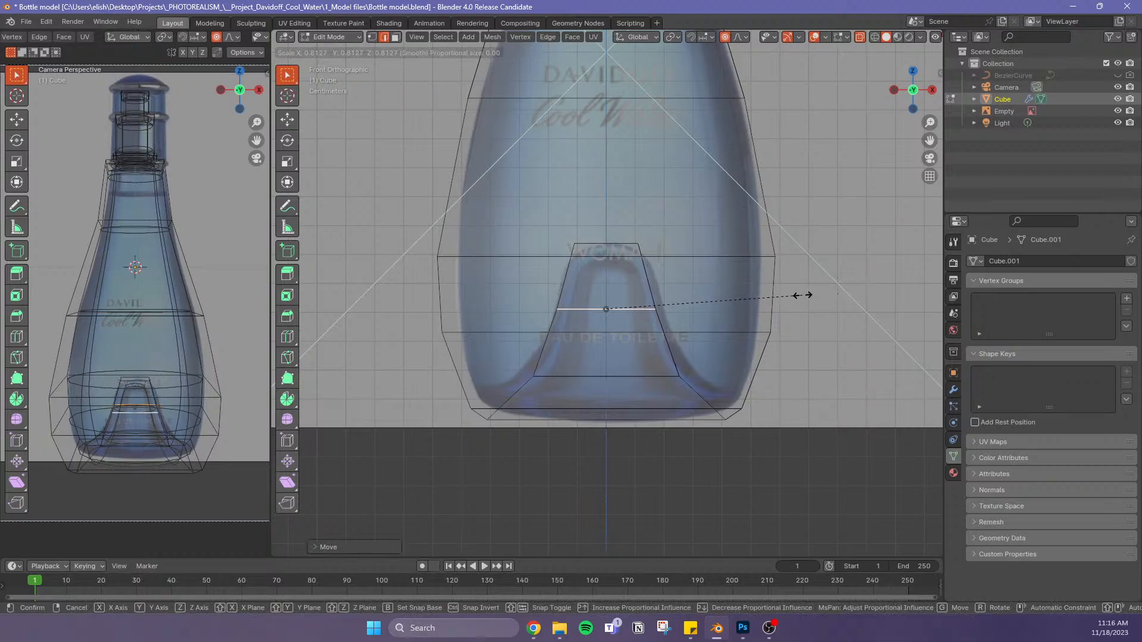
{"action": "left_click", "coordinate": [805, 293]}
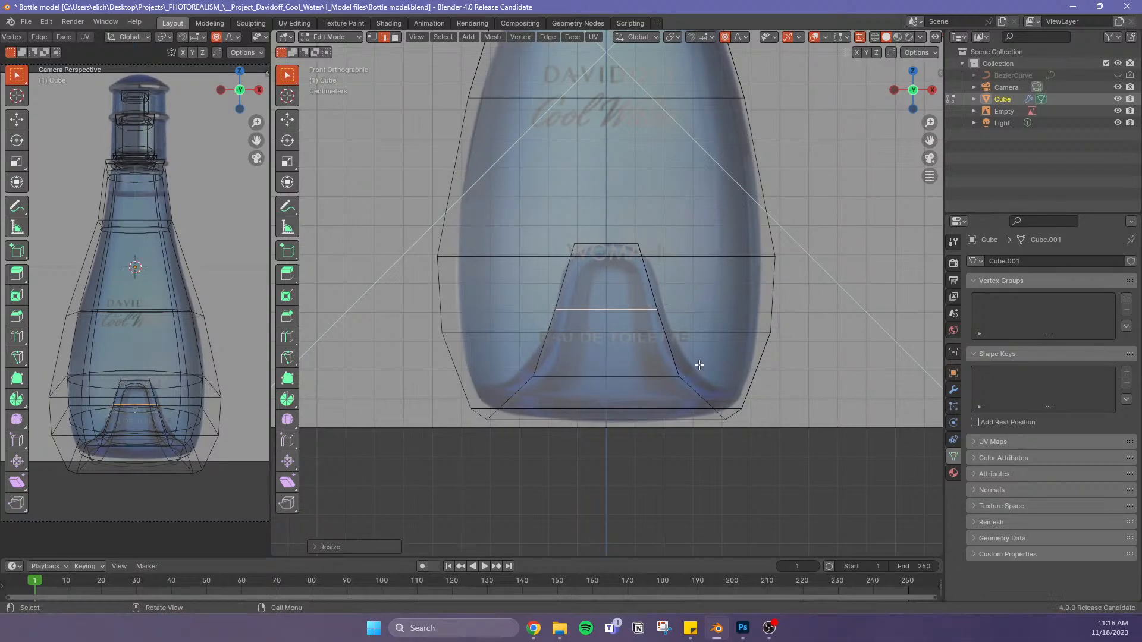
Select the inner cavity's lower edge loop and raise it slightly to follow the flared curve in the reference
{"action": "left_click", "coordinate": [669, 375], "text": "alt"}
{"action": "key", "text": "g"}
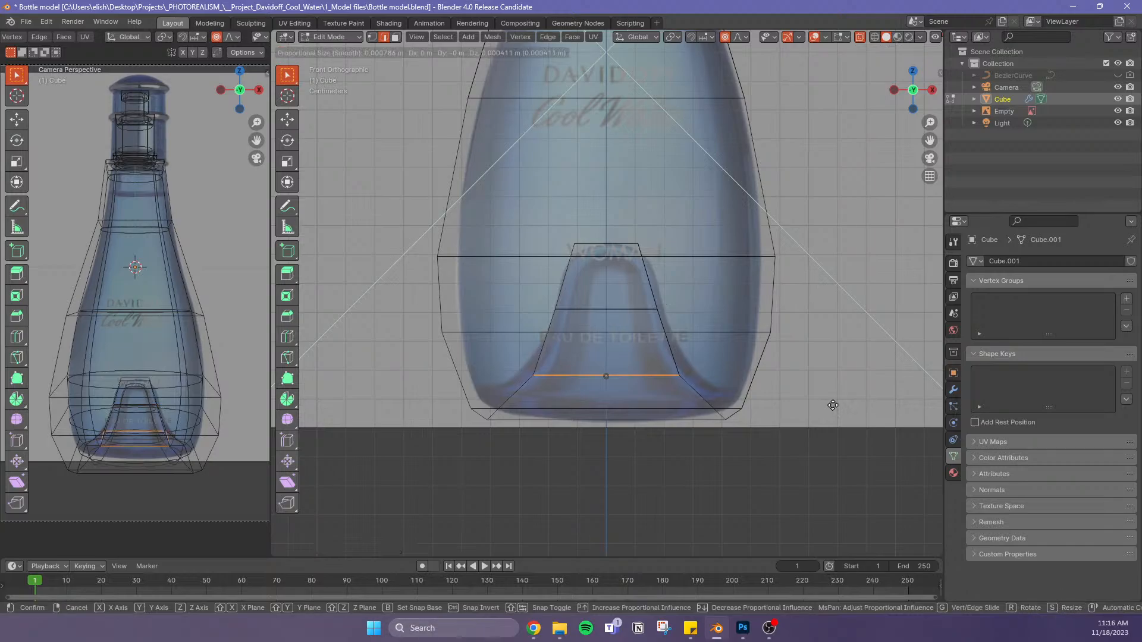
{"action": "left_click", "coordinate": [835, 390]}
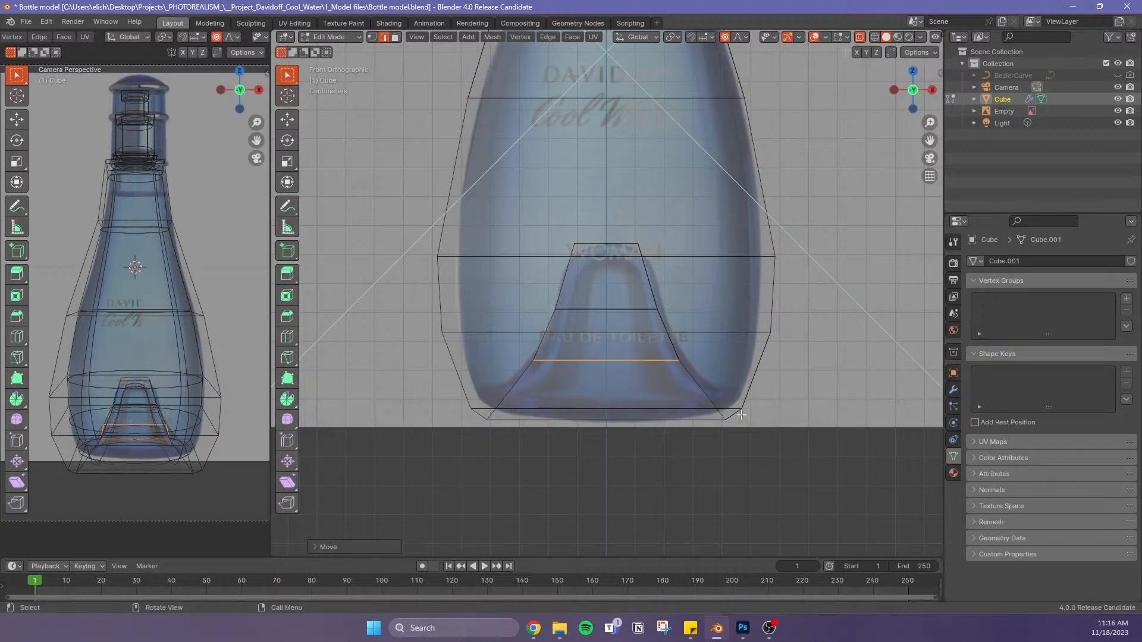
Move the outer edge loop just above the bottle's base up along Z and scale it to about 1.07
{"action": "left_click", "coordinate": [481, 409], "text": "alt"}
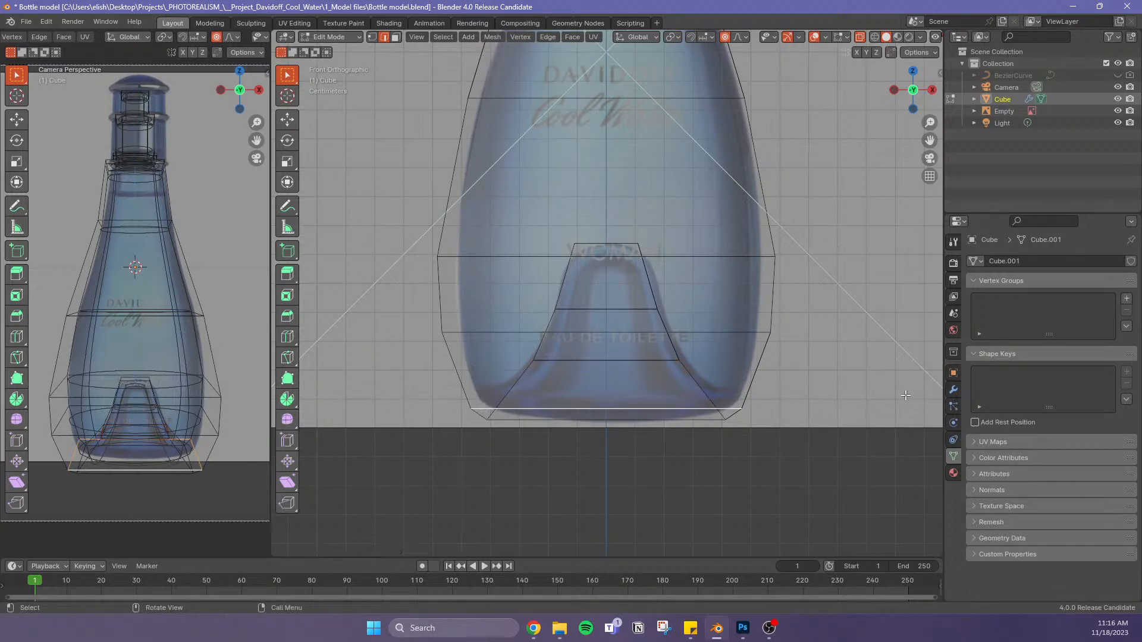
{"action": "key", "text": "g"}
{"action": "key", "text": "z"}
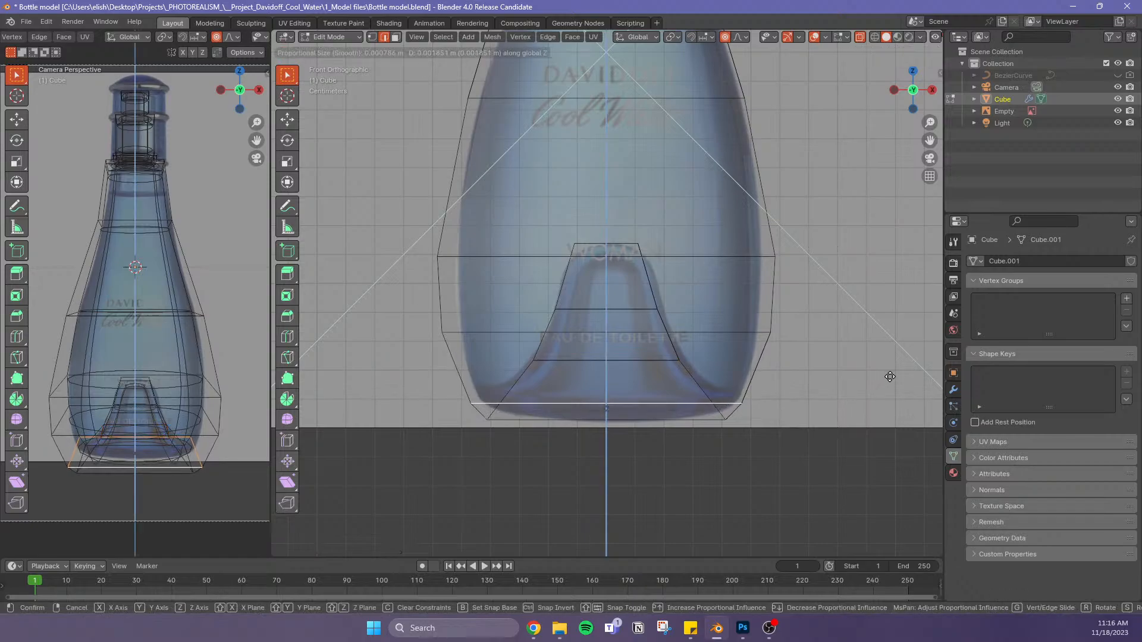
{"action": "left_click", "coordinate": [891, 365]}
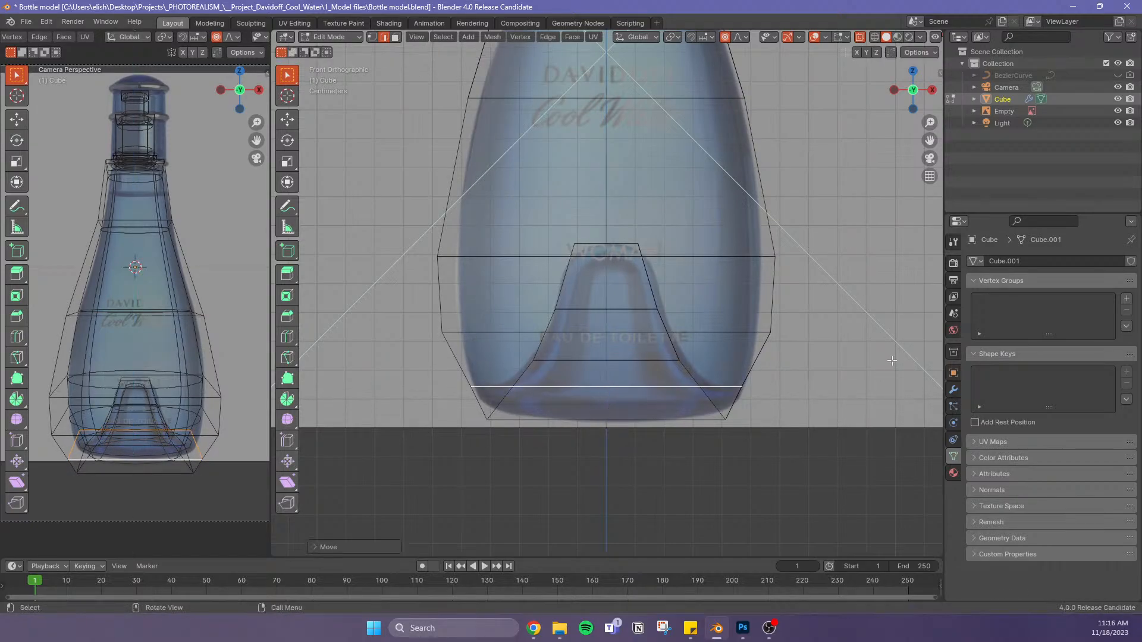
{"action": "key", "text": "s"}
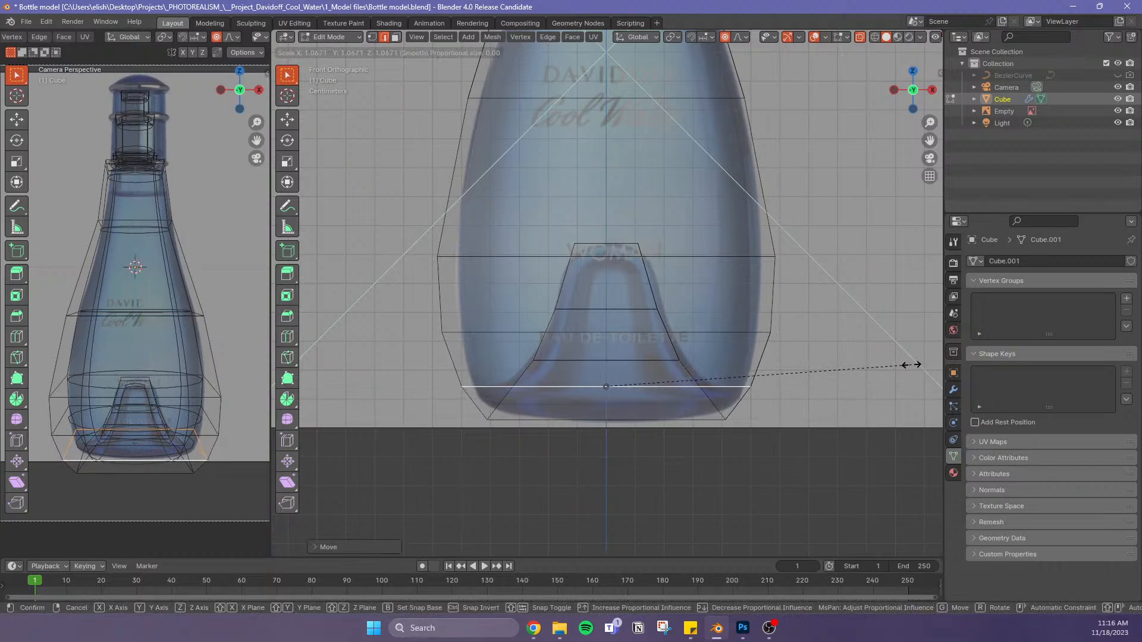
{"action": "left_click", "coordinate": [910, 365]}
Clear the selection and compare the bottle's base with the reference in Edit Mode, with X-ray off and on
{"action": "scroll", "coordinate": [779, 313], "scroll_direction": "up", "scroll_amount": 3}
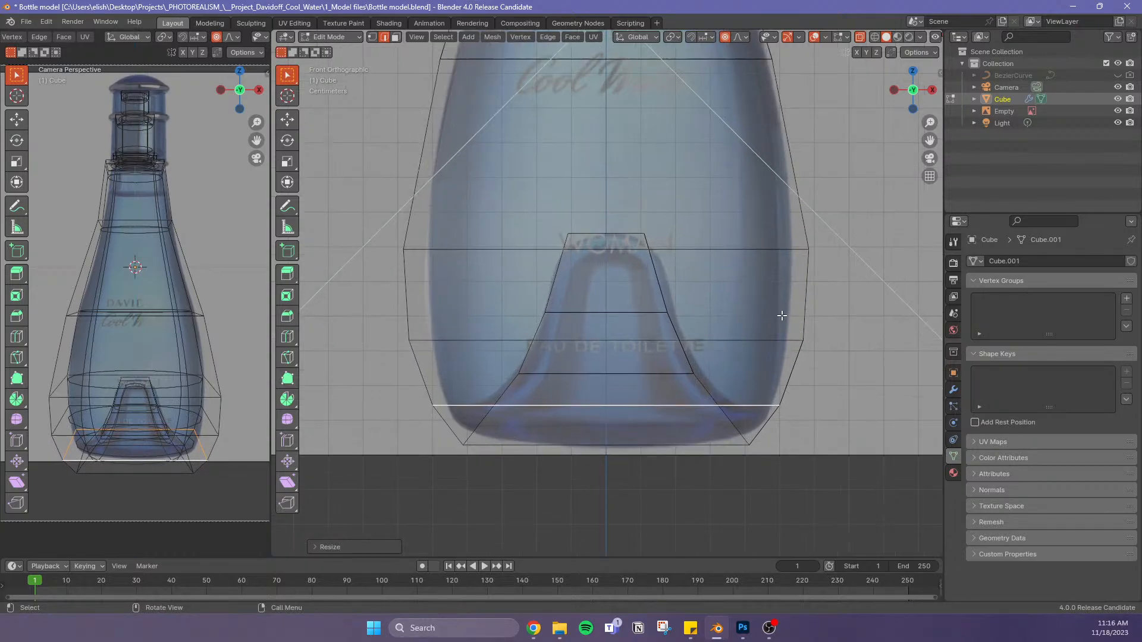
{"action": "scroll", "coordinate": [797, 416], "scroll_direction": "down", "scroll_amount": 2}
{"action": "key", "text": "alt+z"}
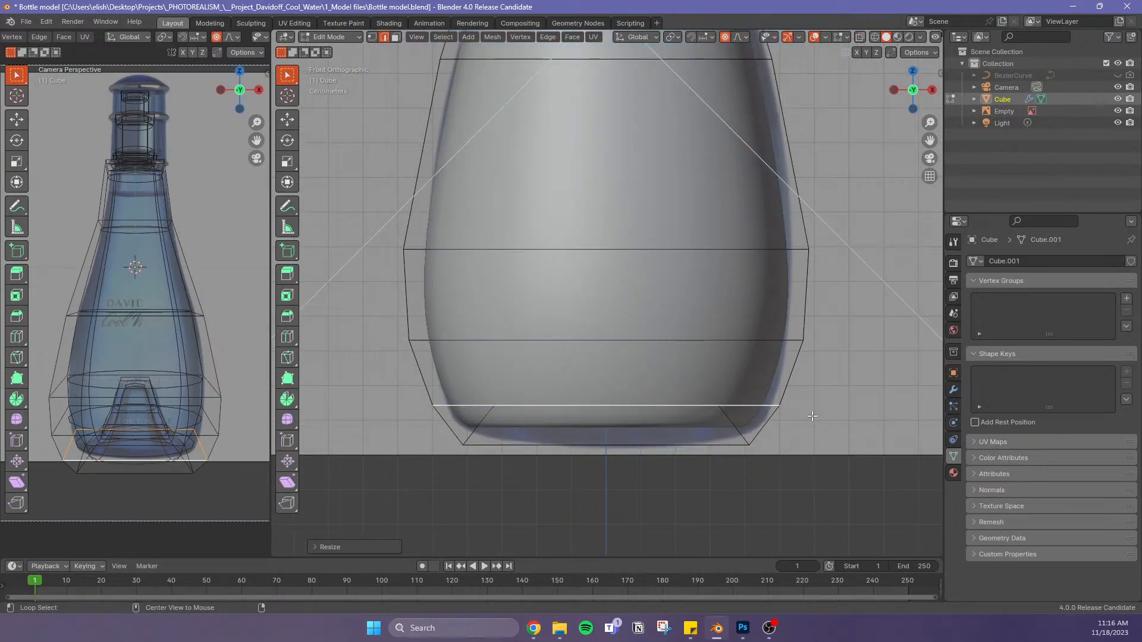
{"action": "key", "text": "alt+z"}
{"action": "scroll", "coordinate": [813, 415], "scroll_direction": "up", "scroll_amount": 1}
{"action": "scroll", "coordinate": [818, 413], "scroll_direction": "down", "scroll_amount": 3}
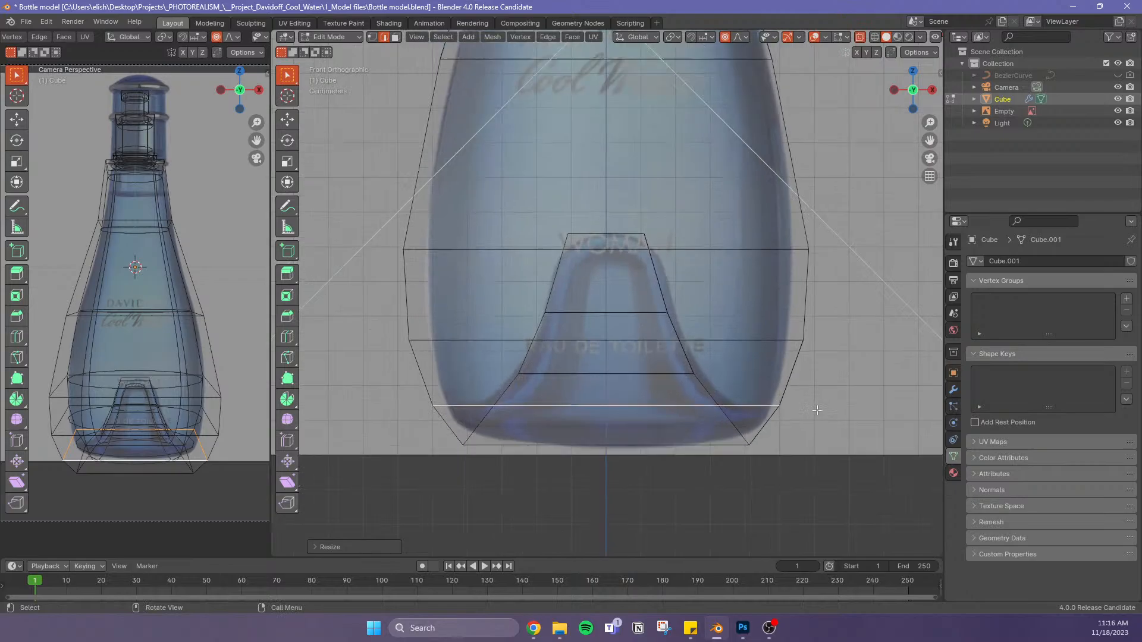
{"action": "scroll", "coordinate": [787, 466], "scroll_direction": "up", "scroll_amount": 2}
{"action": "left_click", "coordinate": [771, 481]}
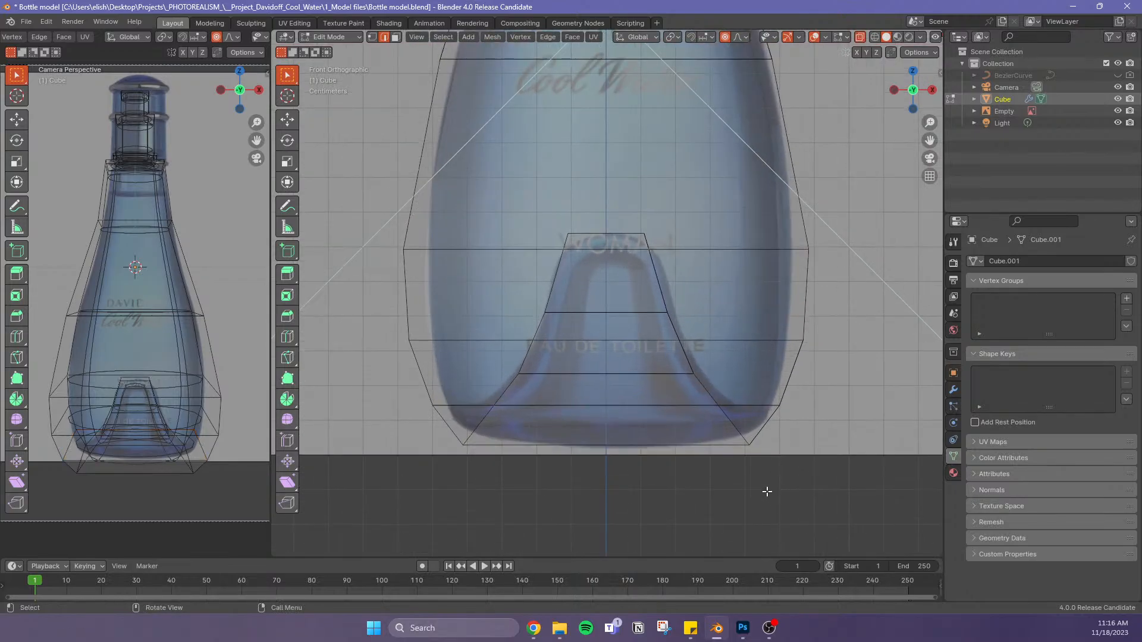
{"action": "key", "text": "alt+z"}
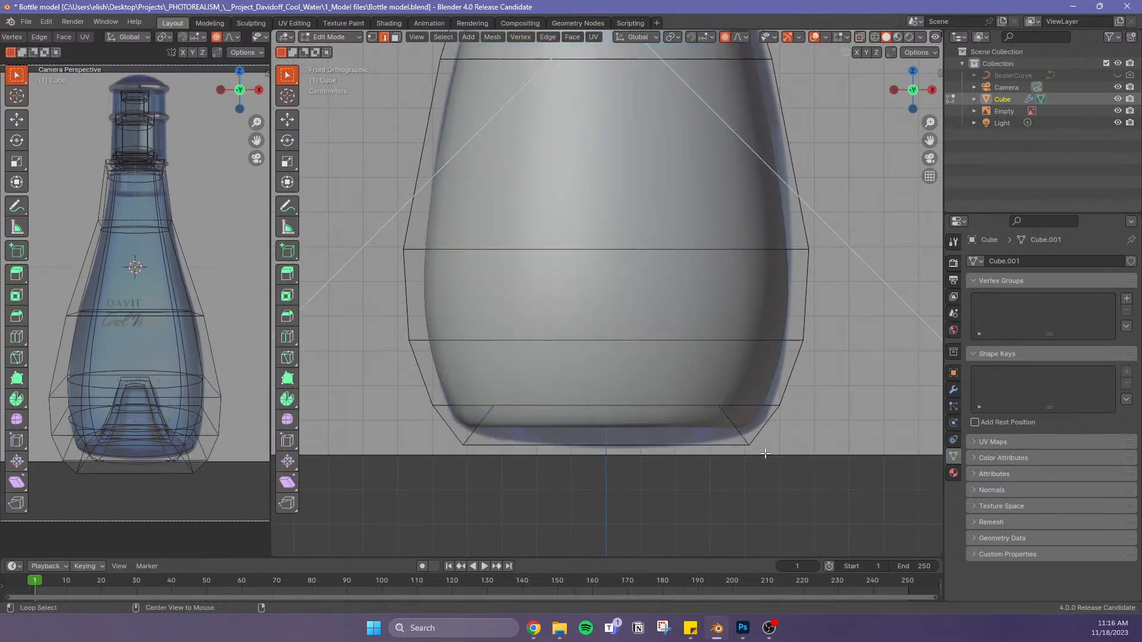
{"action": "key", "text": "alt+z"}
Switch to Object Mode and examine the smoothed outline of the cavity, base and neck against the reference with X-ray on
{"action": "key", "text": "Tab"}
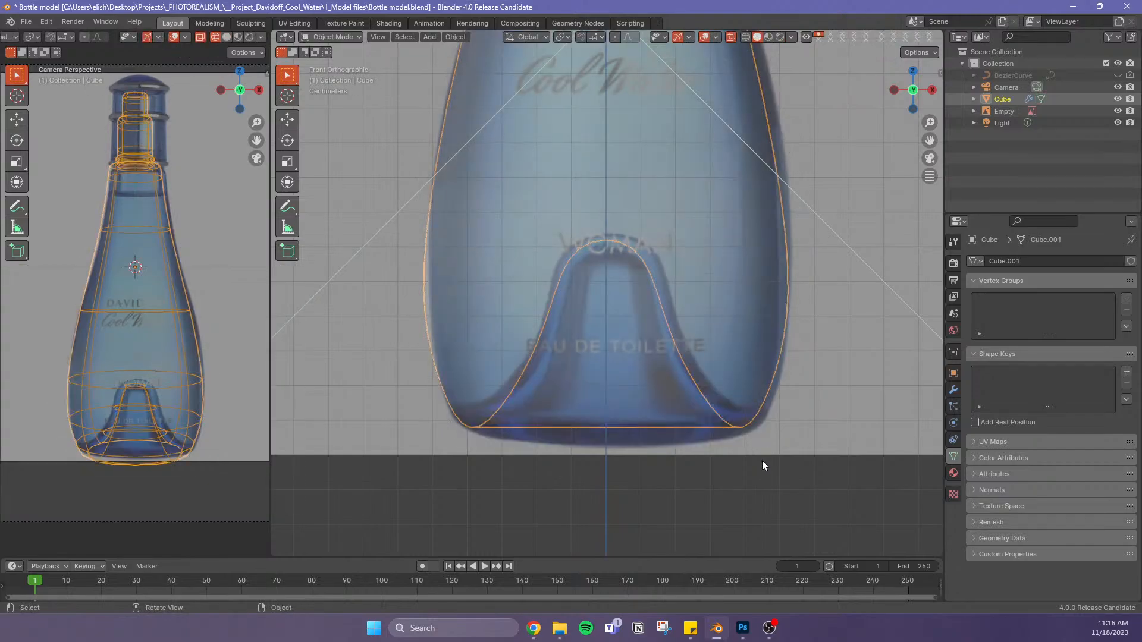
{"action": "key", "text": "alt+z"}
{"action": "key", "text": "alt+z"}
{"action": "scroll", "coordinate": [762, 417], "scroll_direction": "down", "scroll_amount": 2}
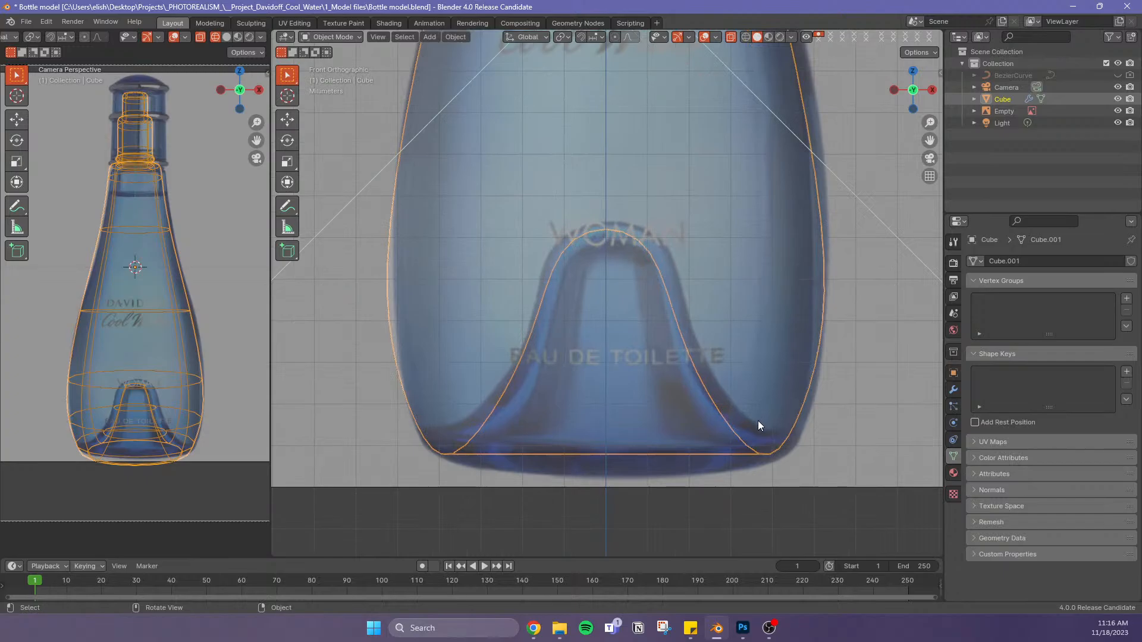
{"action": "scroll", "coordinate": [765, 440], "scroll_direction": "down", "scroll_amount": 2}
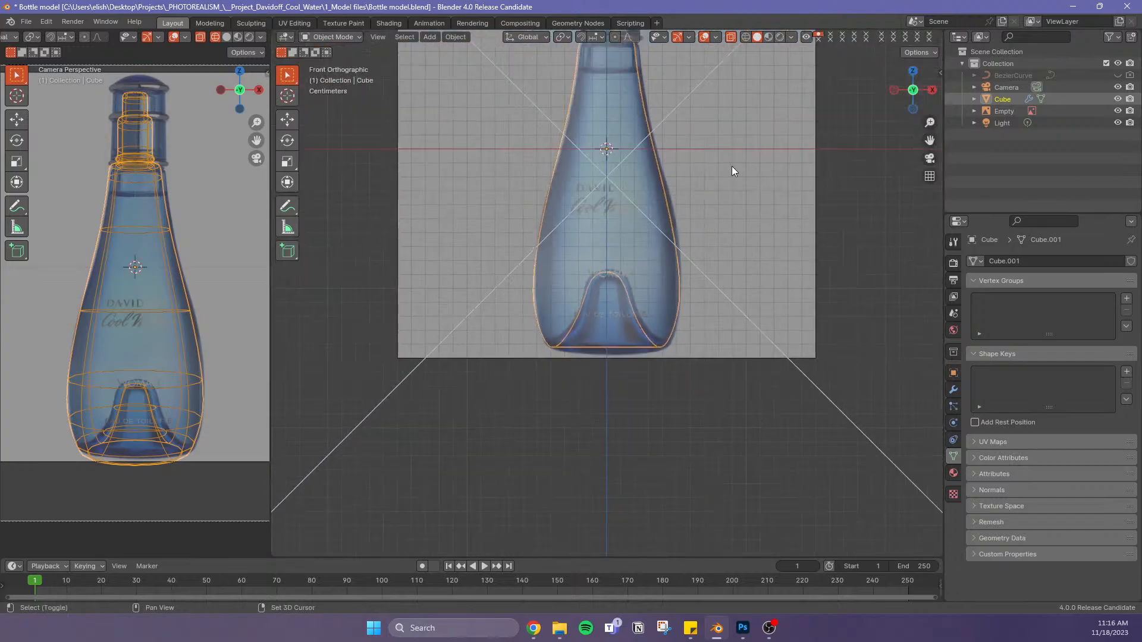
{"action": "key", "text": "KP_Decimal"}
{"action": "scroll", "coordinate": [615, 184], "scroll_direction": "up", "scroll_amount": 3}
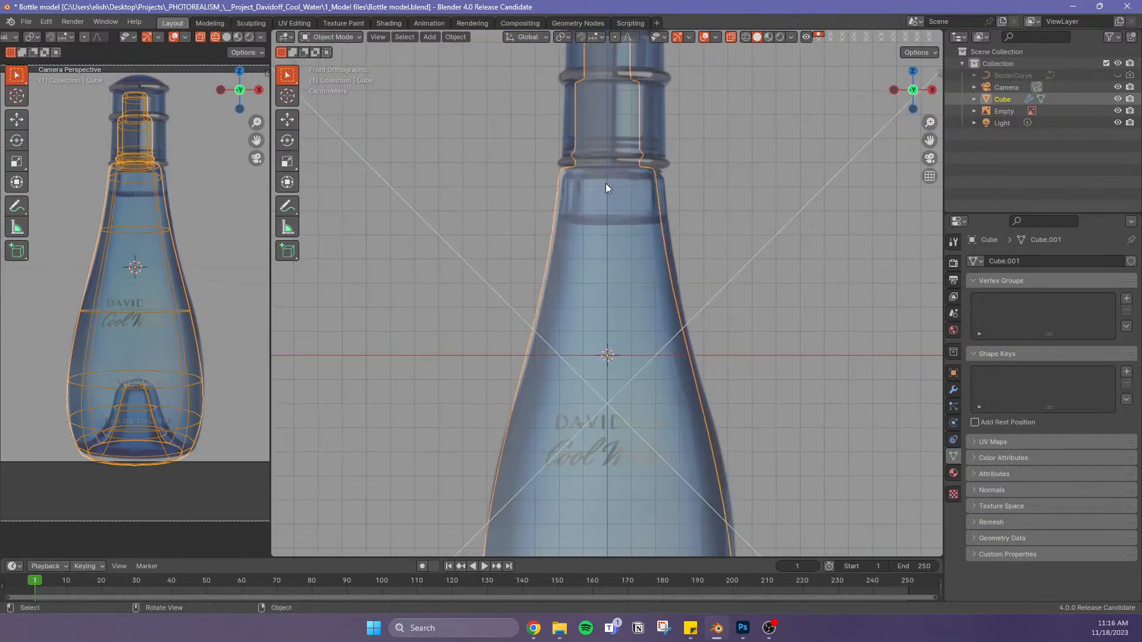
Select all the stepped neck geometry above the bottle's shoulder in Edit Mode with X-ray on and separate it into its own object
{"action": "middle_click_drag", "start_coordinate": [658, 167], "coordinate": [712, 225], "text": "shift"}
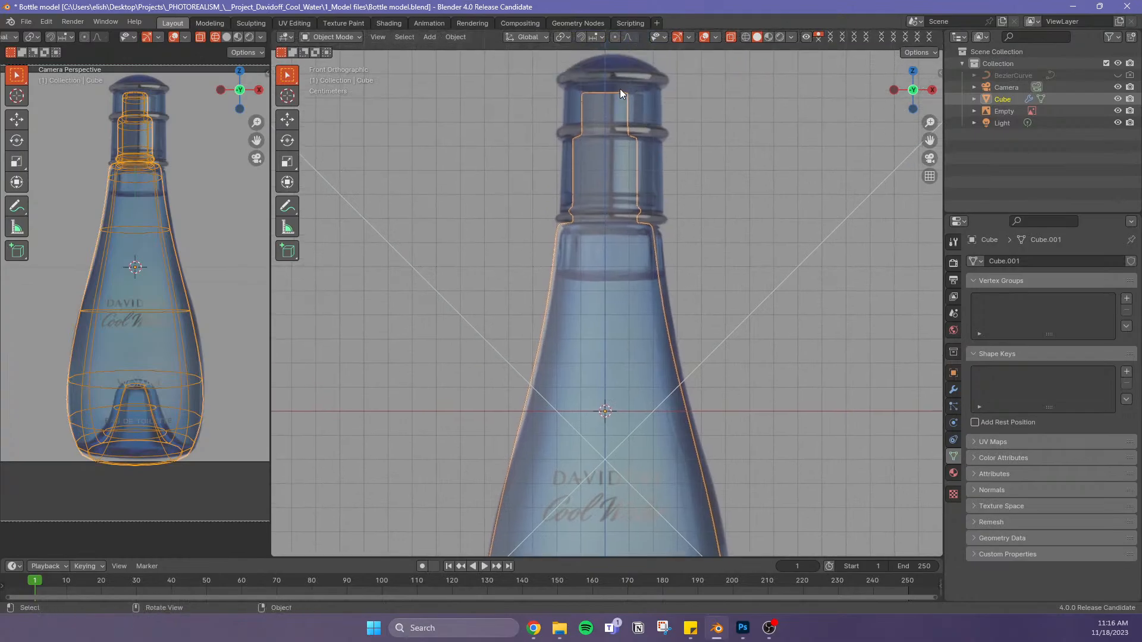
{"action": "scroll", "coordinate": [620, 88], "scroll_direction": "up", "scroll_amount": 1}
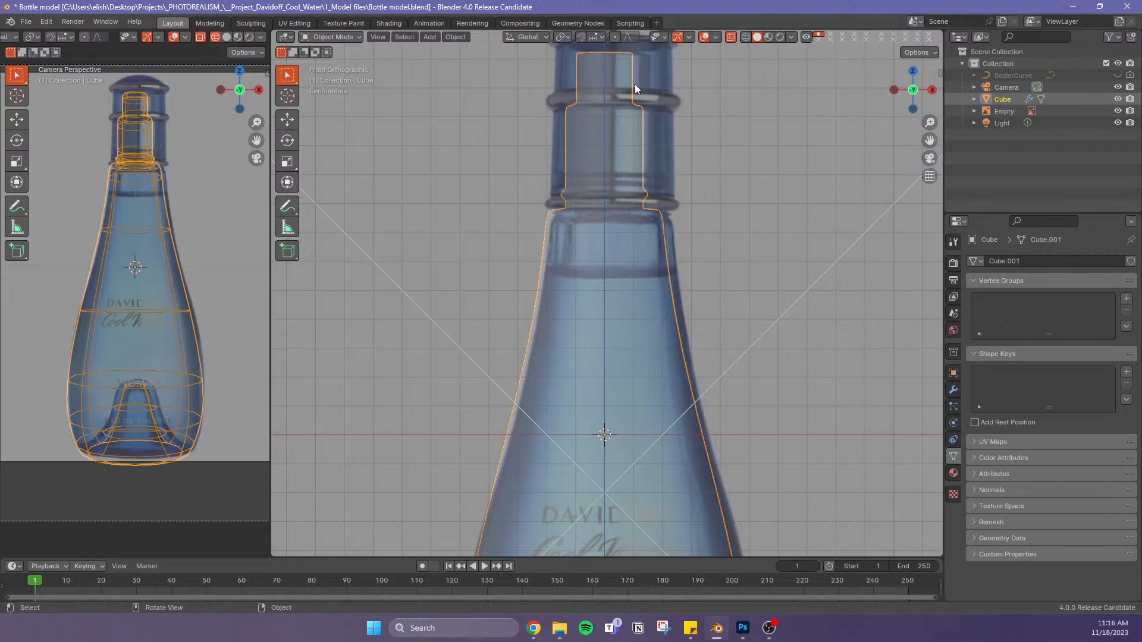
{"action": "key", "text": "Tab"}
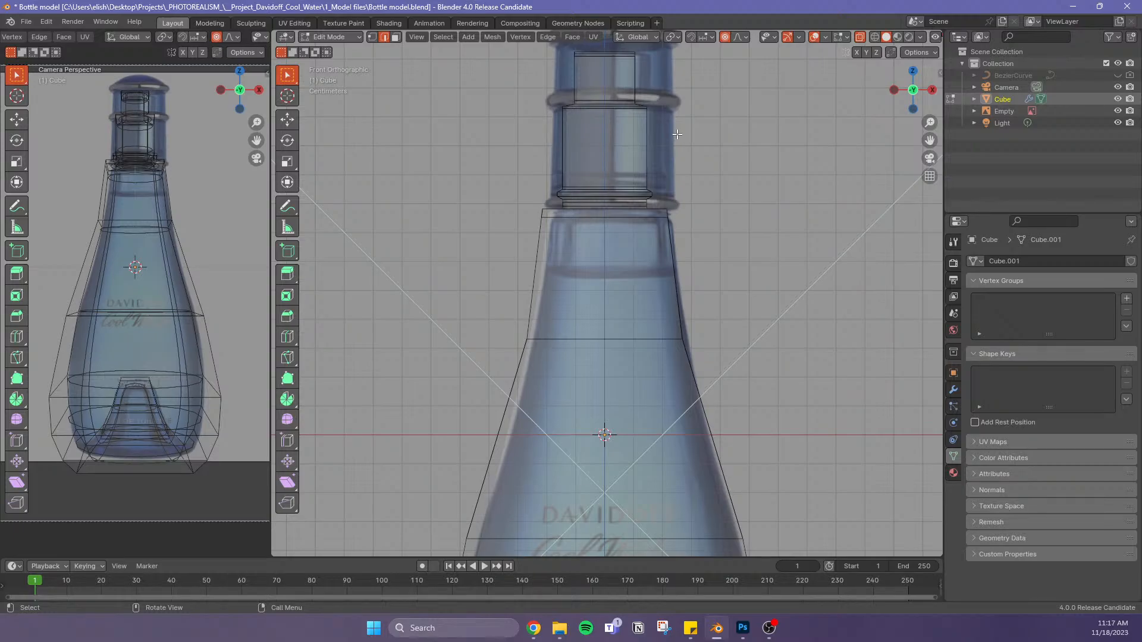
{"action": "scroll", "coordinate": [684, 140], "scroll_direction": "up", "scroll_amount": 4, "text": "shift"}
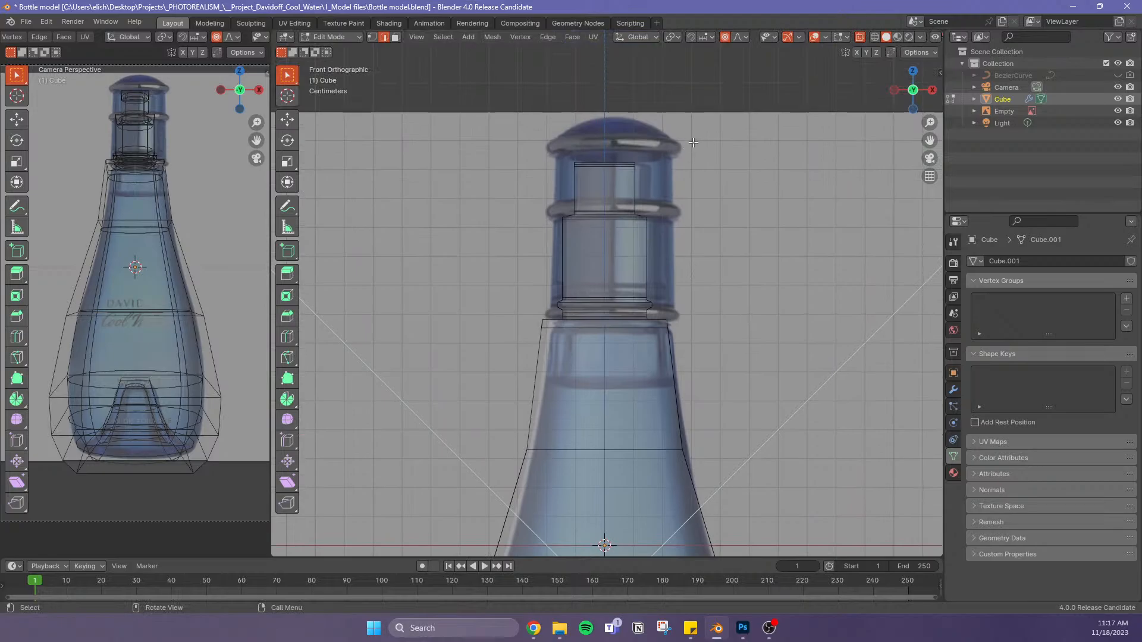
{"action": "key", "text": "alt+z"}
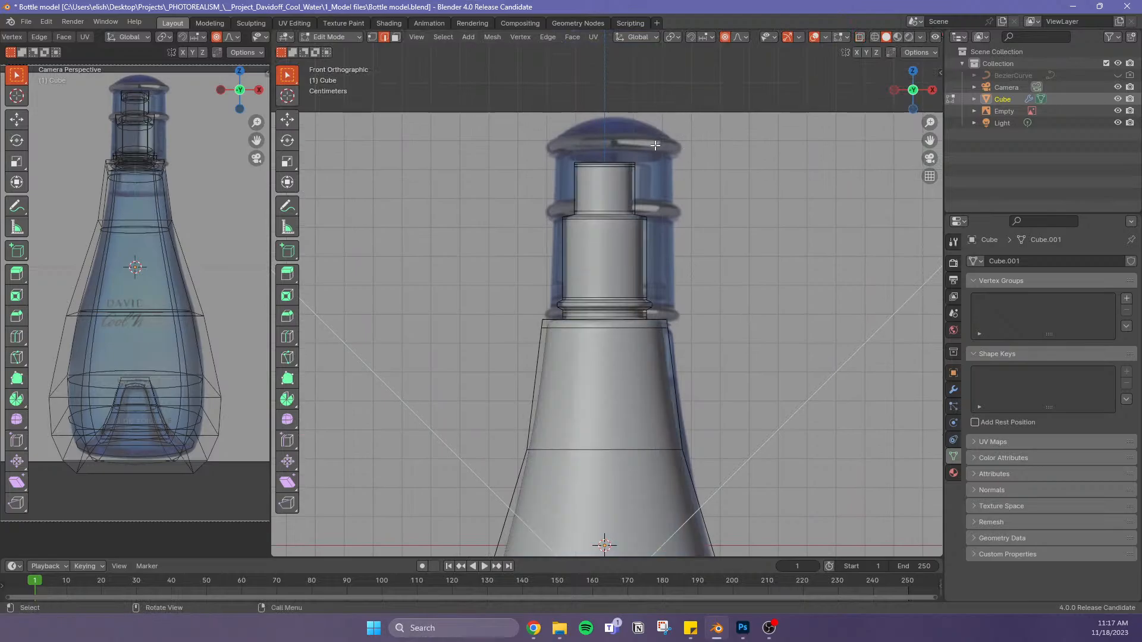
{"action": "left_click_drag", "start_coordinate": [668, 115], "coordinate": [538, 318]}
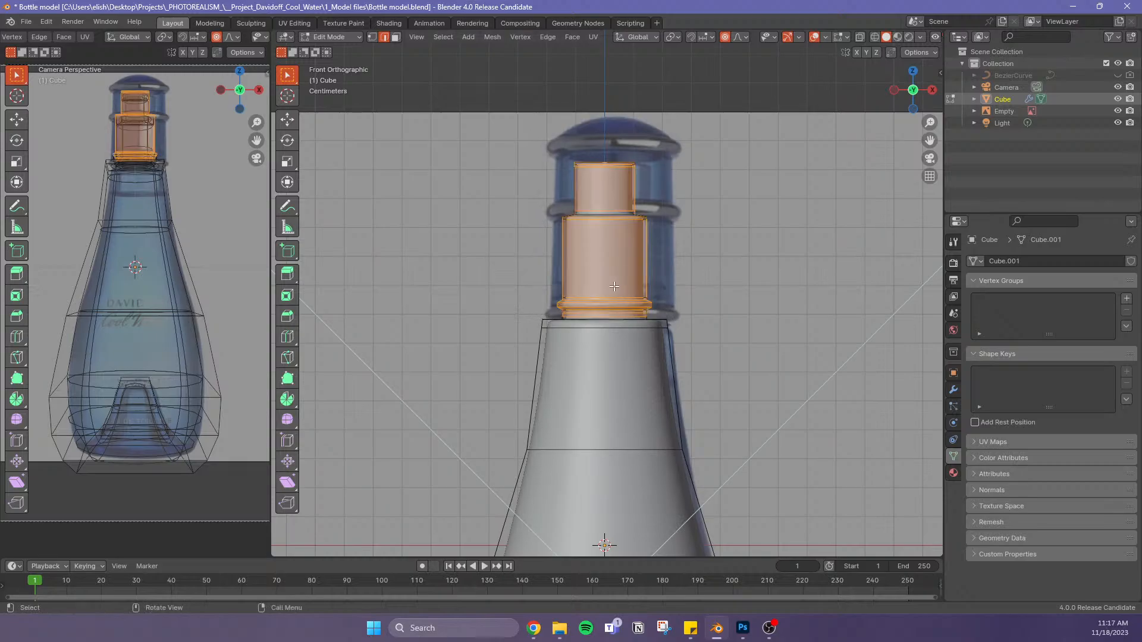
{"action": "key", "text": "alt+z"}
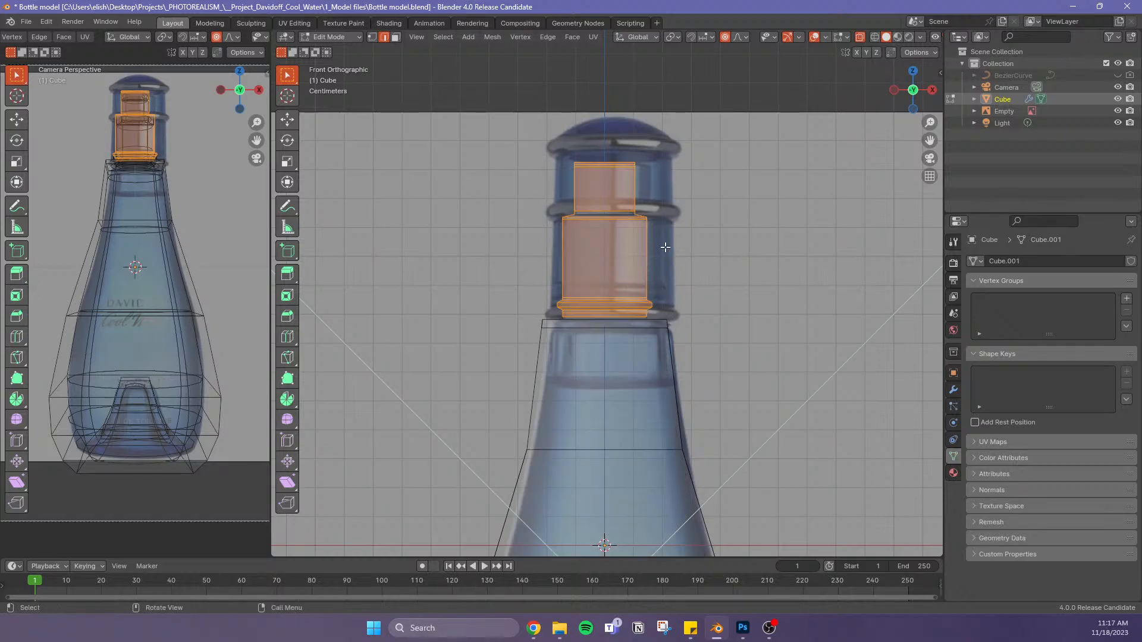
{"action": "scroll", "coordinate": [663, 247], "scroll_direction": "up", "scroll_amount": 3}
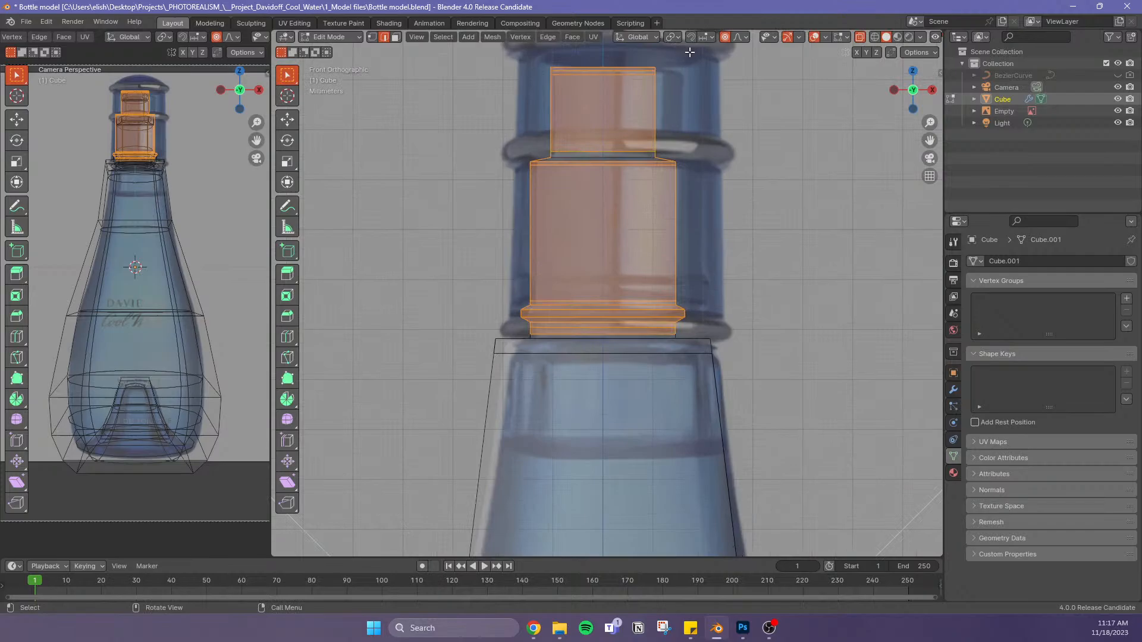
{"action": "left_click_drag", "start_coordinate": [690, 53], "coordinate": [507, 349]}
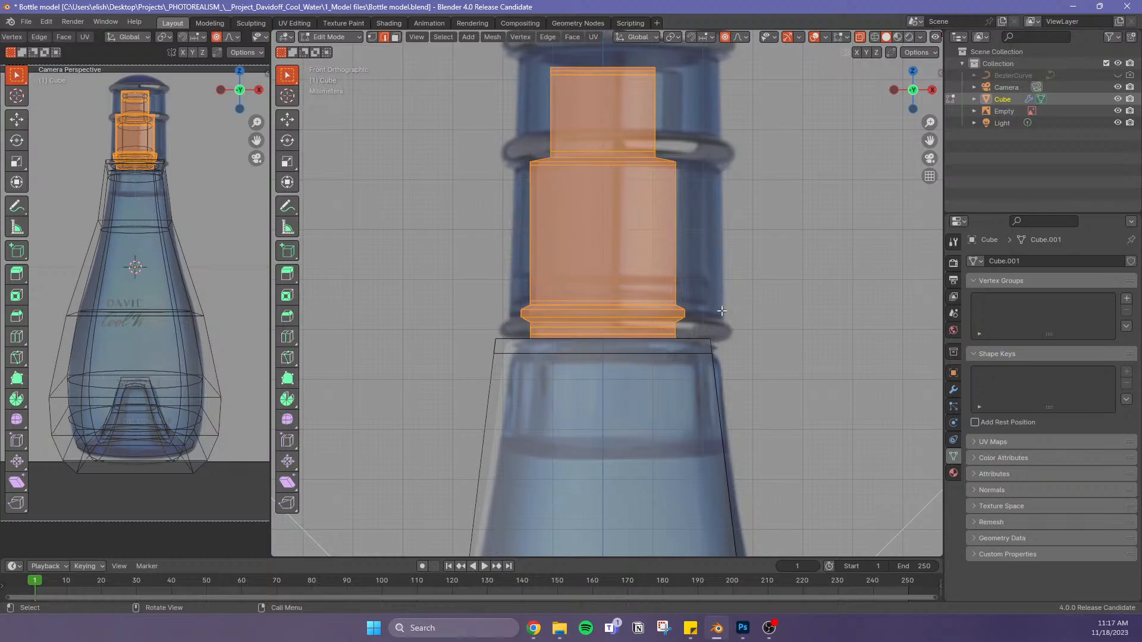
{"action": "key", "text": "p"}
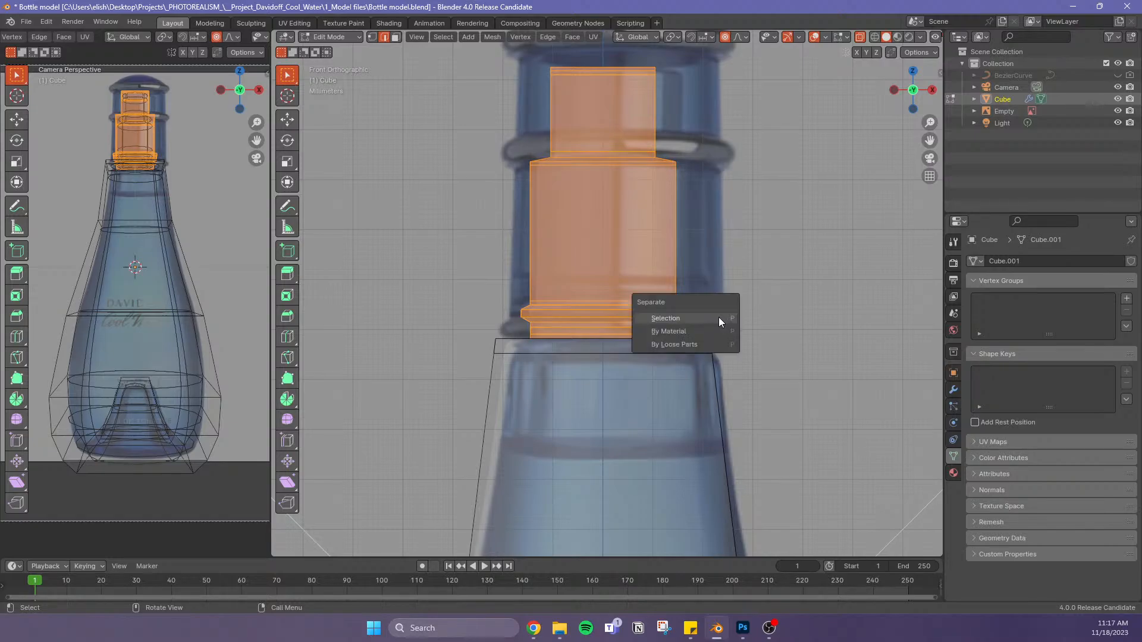
{"action": "left_click", "coordinate": [718, 316]}
{"action": "key", "text": "Tab"}
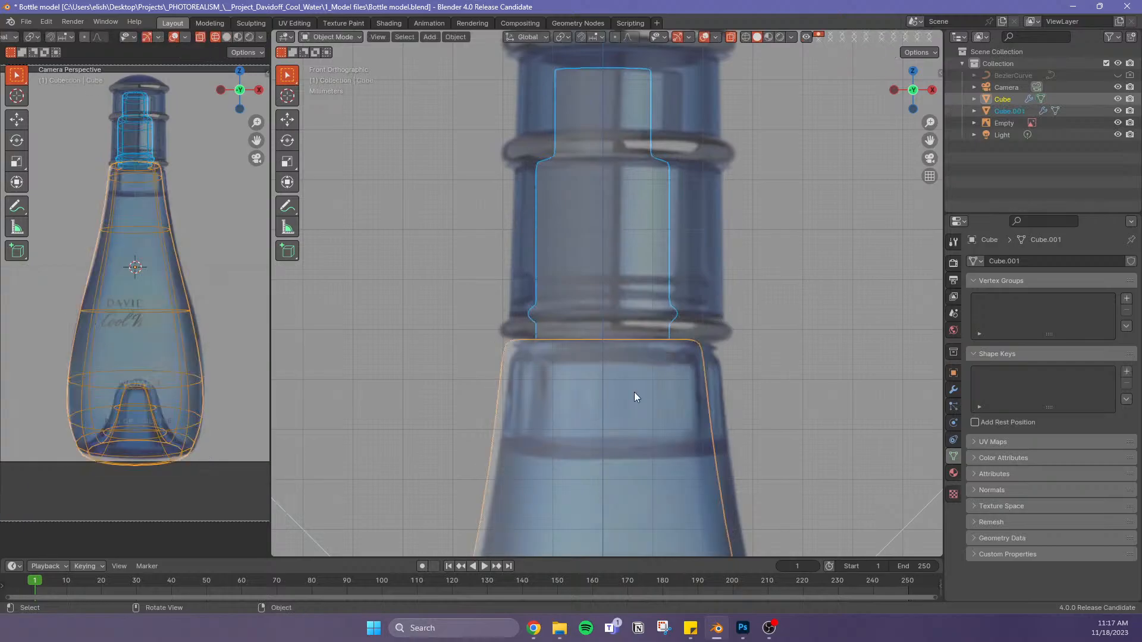
Rename the separated neck object as Spray mech
{"action": "left_click", "coordinate": [734, 422]}
{"action": "left_click", "coordinate": [692, 350]}
{"action": "scroll", "coordinate": [765, 352], "scroll_direction": "up", "scroll_amount": 1}
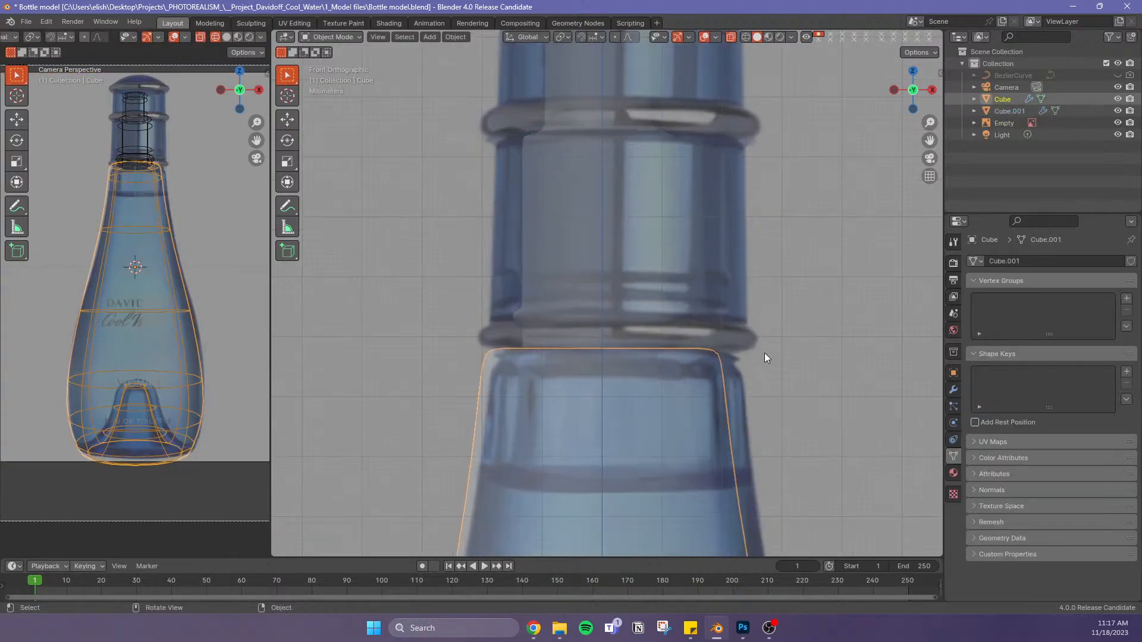
{"action": "key", "text": "Tab"}
{"action": "scroll", "coordinate": [773, 372], "scroll_direction": "down", "scroll_amount": 5}
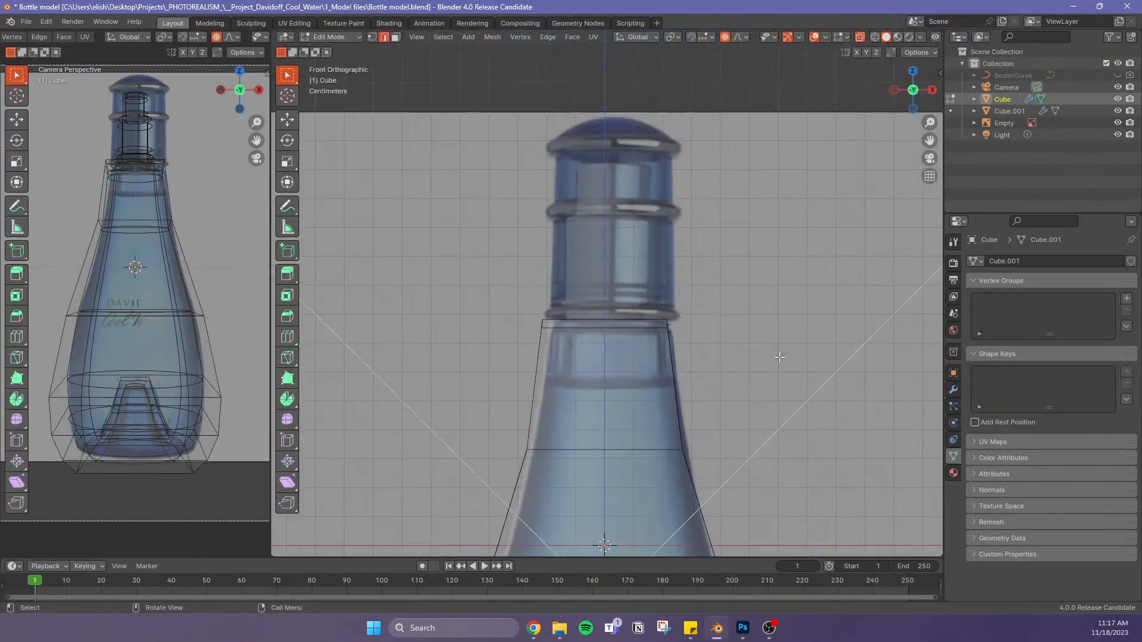
{"action": "middle_click_drag", "start_coordinate": [773, 372], "coordinate": [760, 397]}
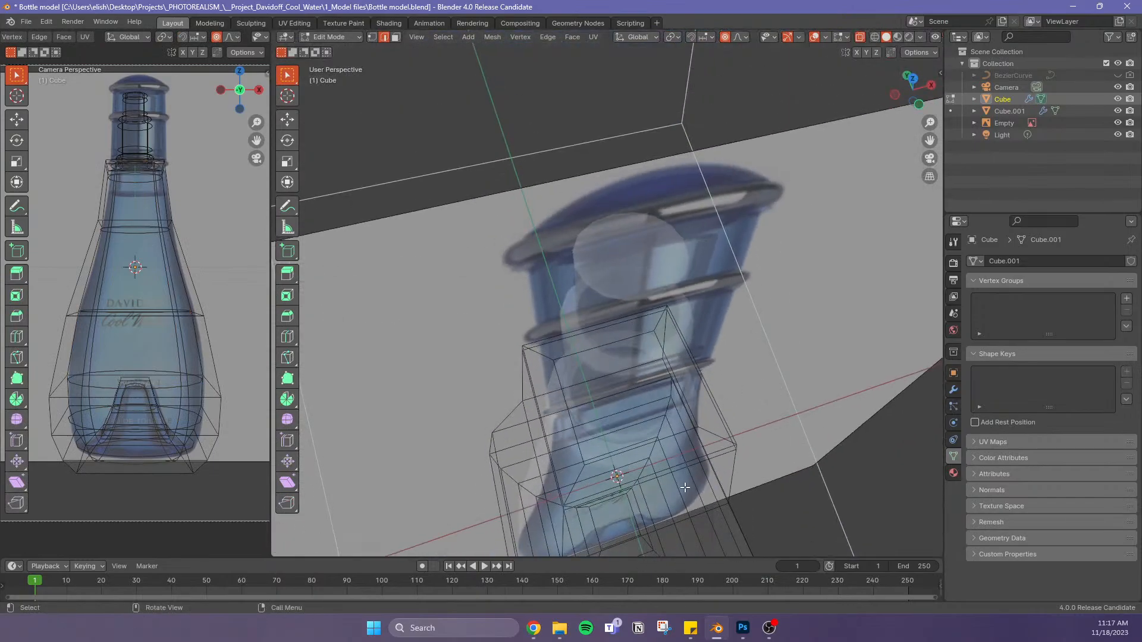
{"action": "left_click", "coordinate": [1005, 110]}
{"action": "double_click", "coordinate": [1008, 112]}
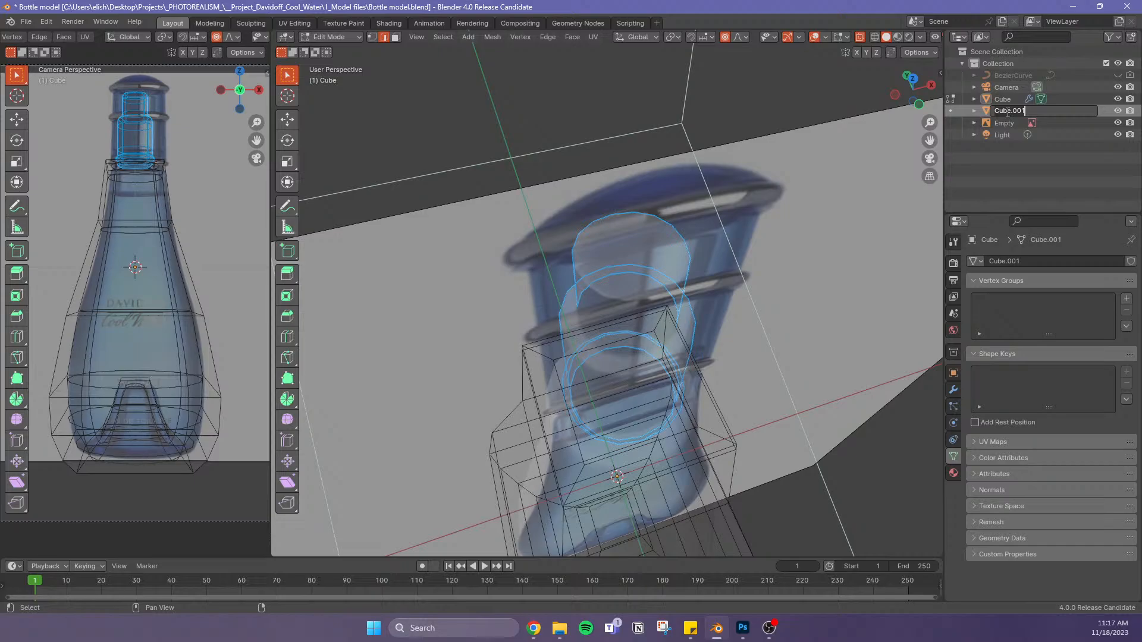
{"action": "type", "text": "Spray mech"}
{"action": "key", "text": "Return"}
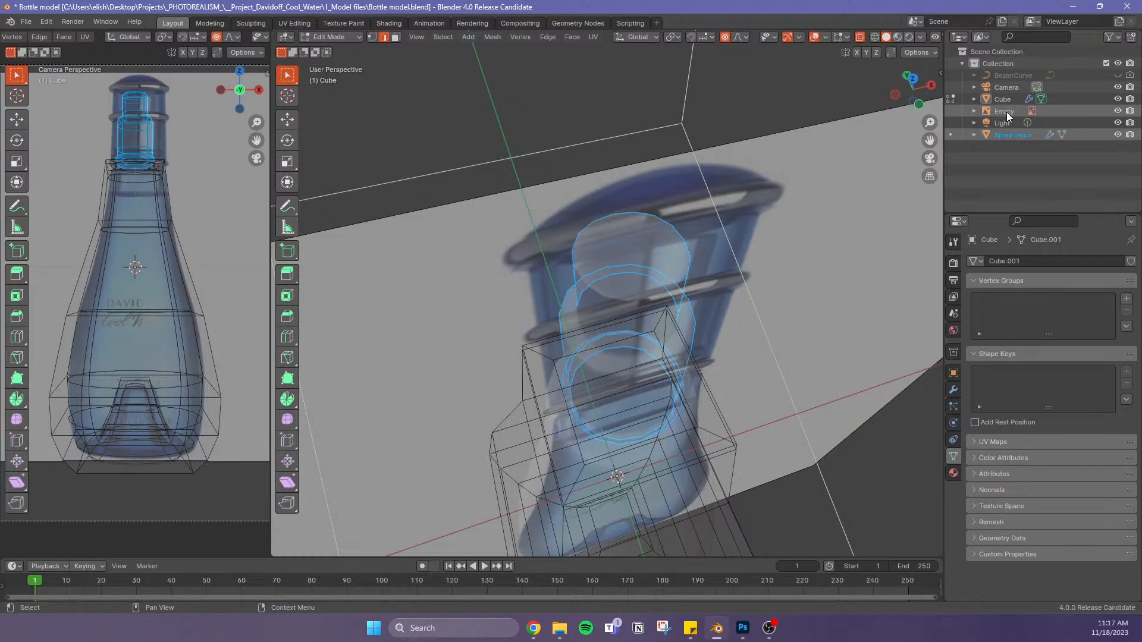
Return to Object Mode and rename the bottle body object as Bottle
{"action": "left_click", "coordinate": [1002, 100]}
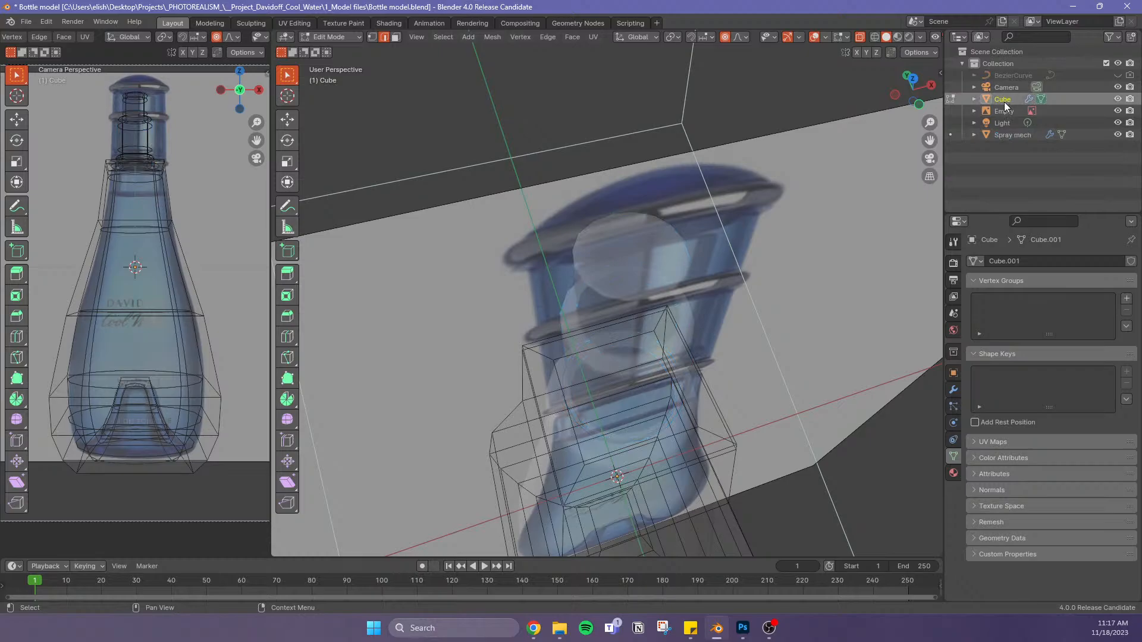
{"action": "double_click", "coordinate": [1004, 102]}
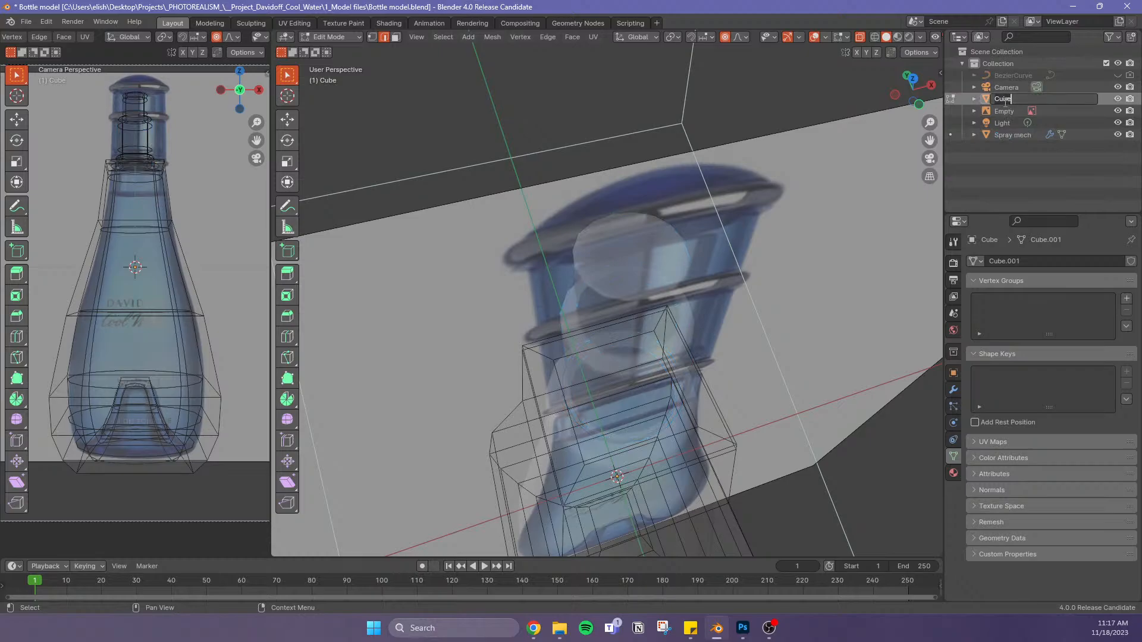
{"action": "key", "text": "Return"}
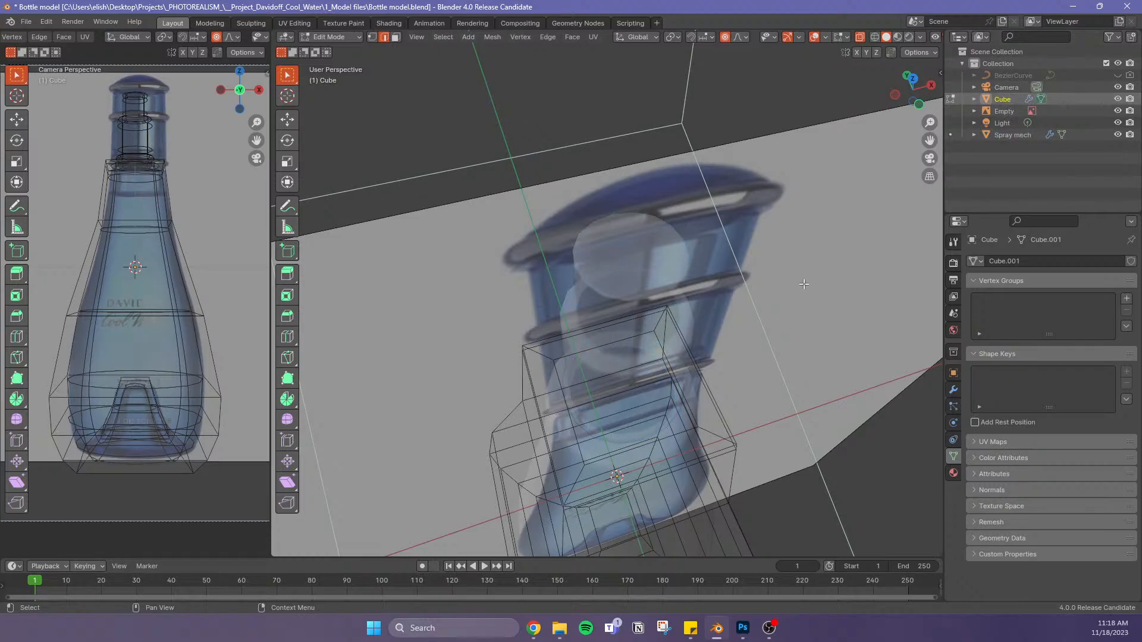
{"action": "key", "text": "Tab"}
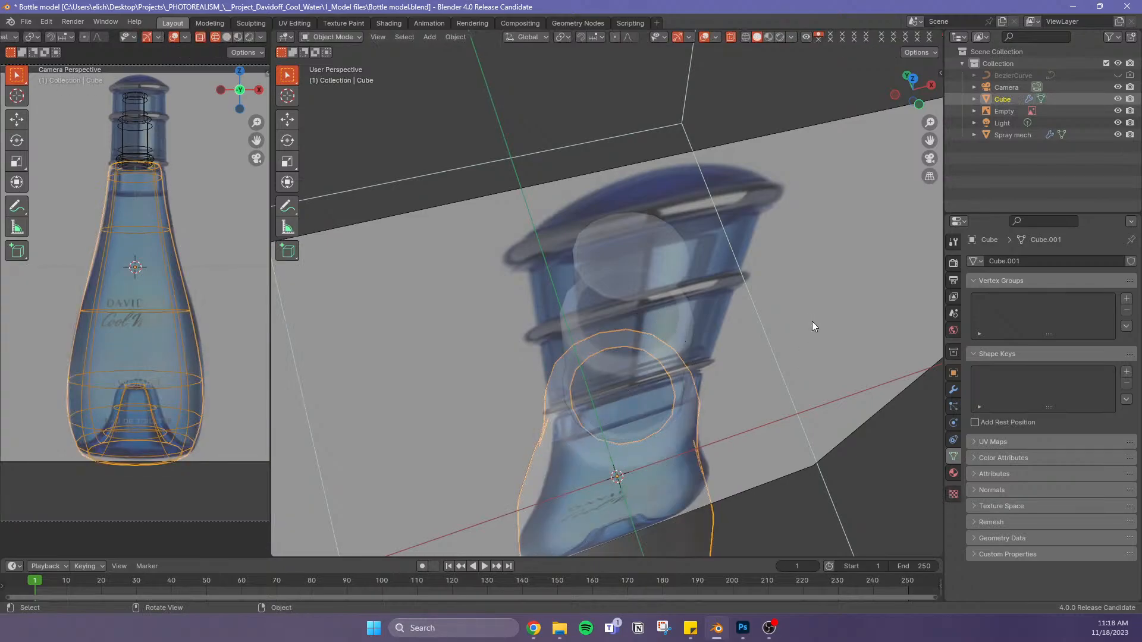
{"action": "double_click", "coordinate": [1004, 100]}
{"action": "type", "text": "B"}
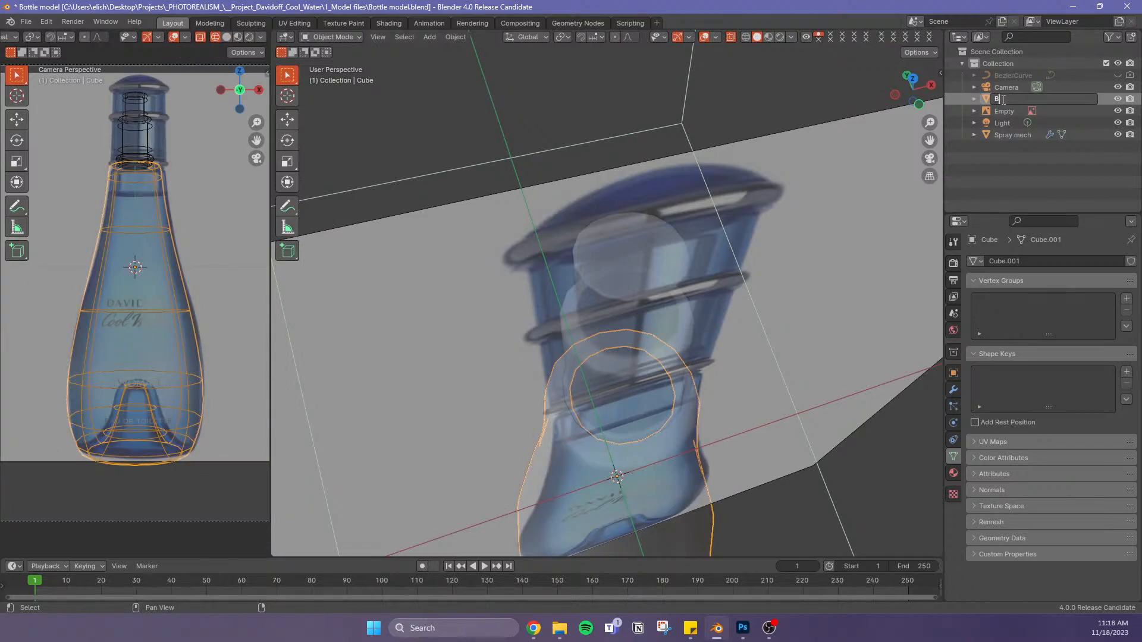
{"action": "type", "text": "ottle"}
{"action": "key", "text": "Return"}
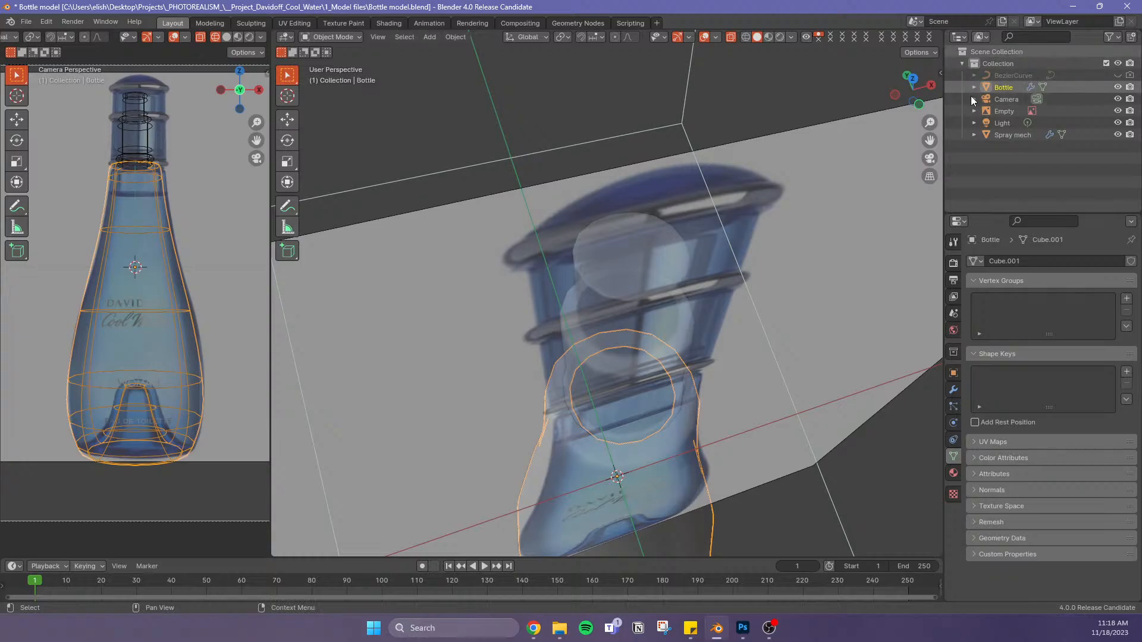
Set the Subdivision modifier's viewport levels to 3 on both the Spray mech and Bottle objects
{"action": "middle_click_drag", "start_coordinate": [726, 416], "coordinate": [744, 307]}
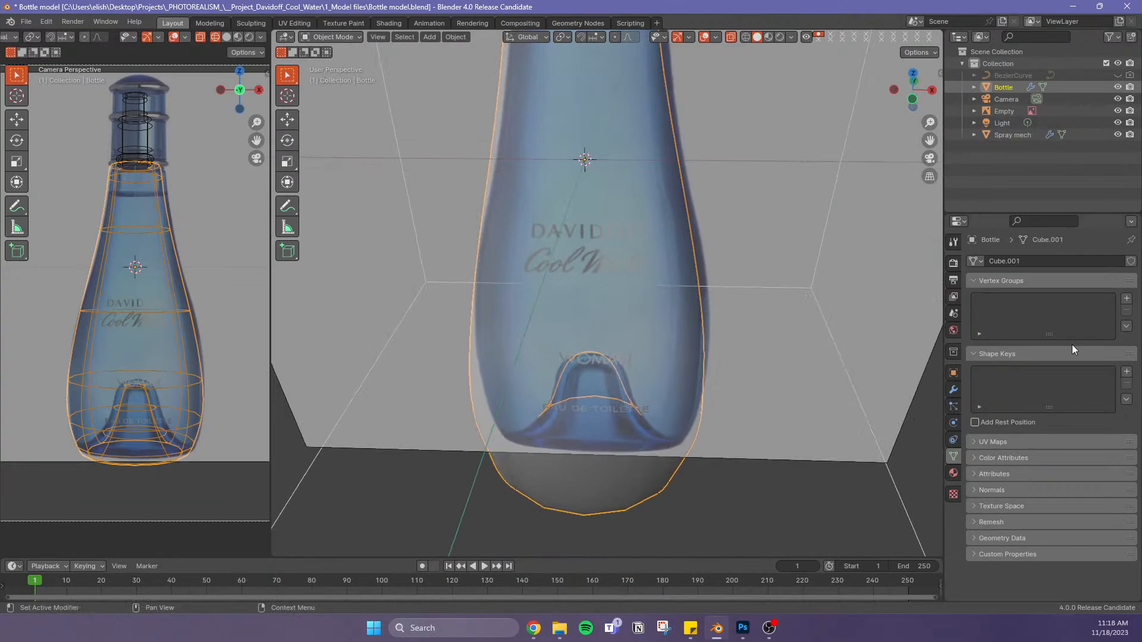
{"action": "left_click", "coordinate": [954, 389]}
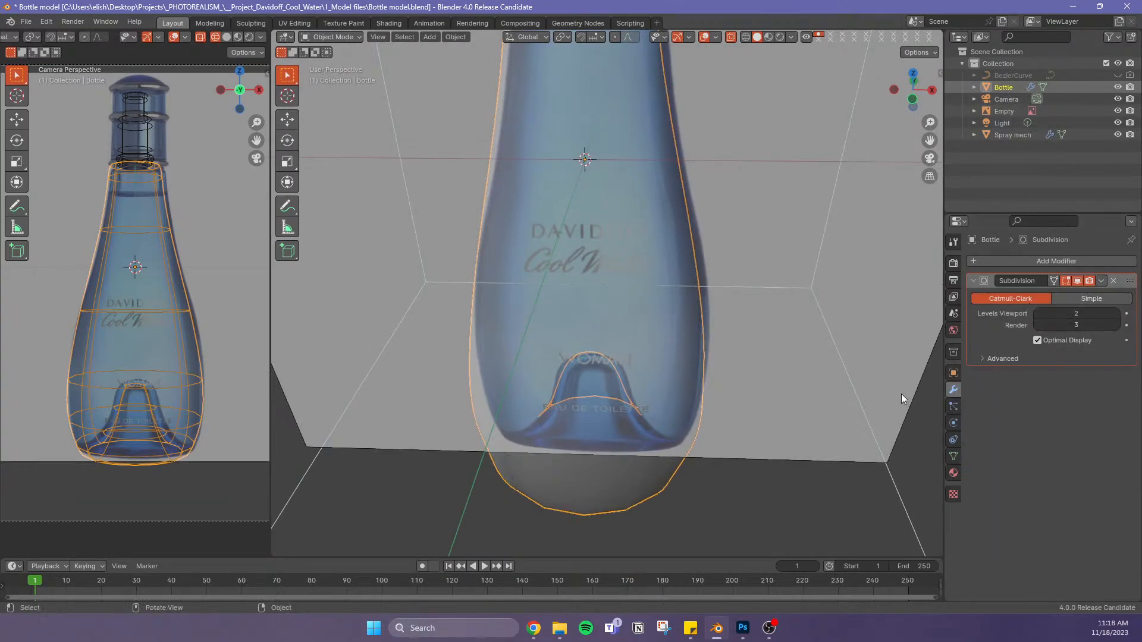
{"action": "left_click", "coordinate": [1117, 325]}
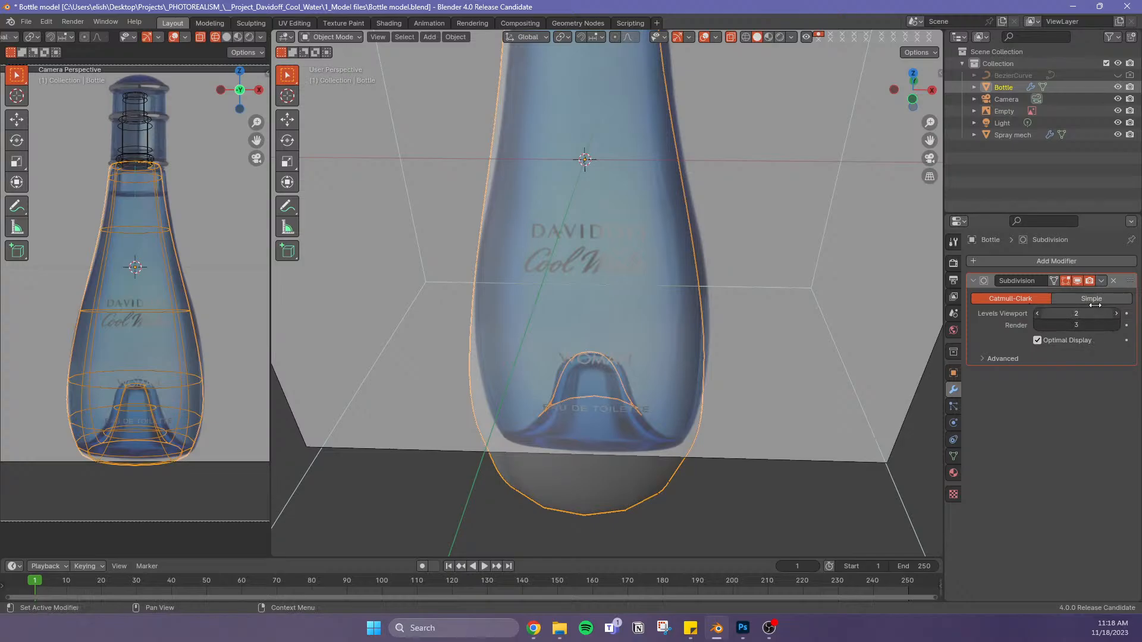
{"action": "left_click", "coordinate": [1013, 135]}
{"action": "left_click", "coordinate": [1115, 325]}
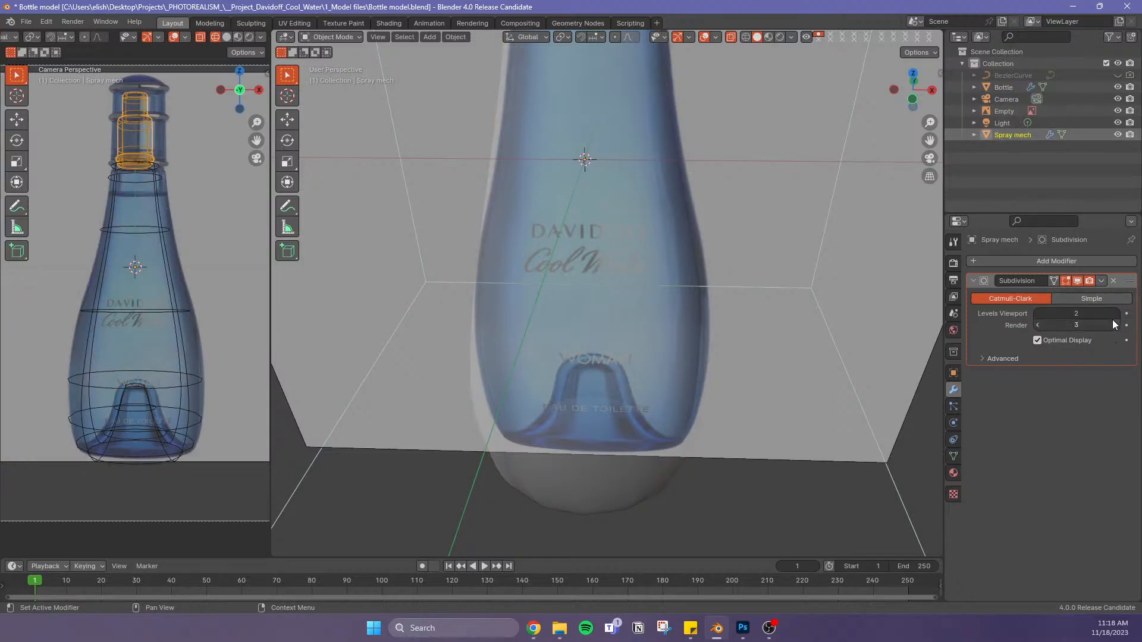
{"action": "left_click", "coordinate": [1116, 313]}
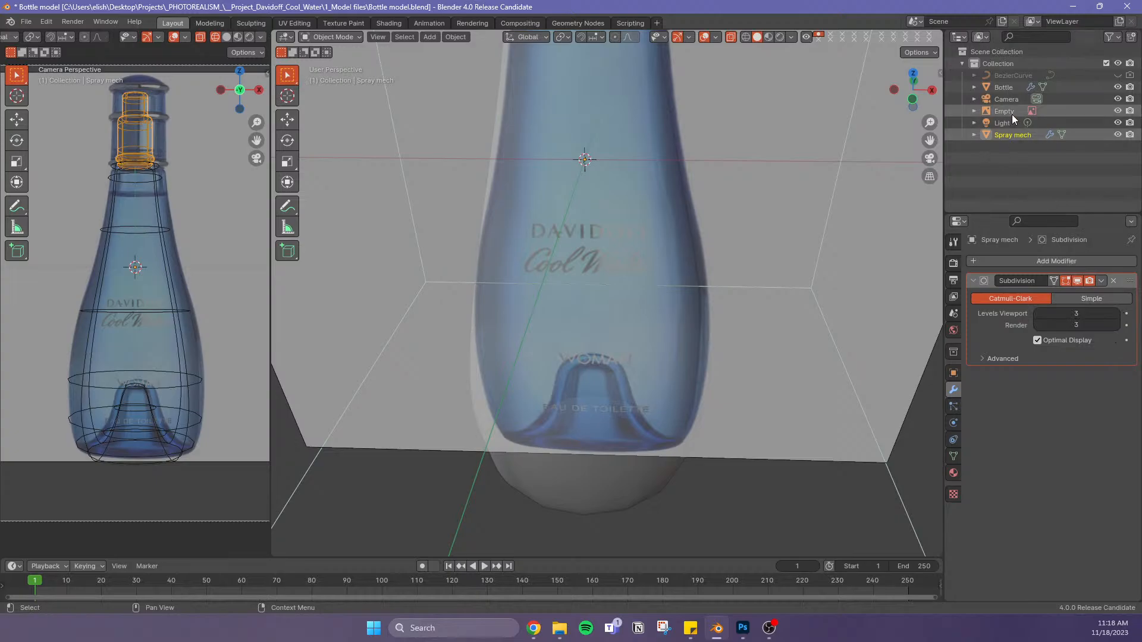
{"action": "left_click", "coordinate": [1002, 99]}
{"action": "left_click", "coordinate": [1011, 88]}
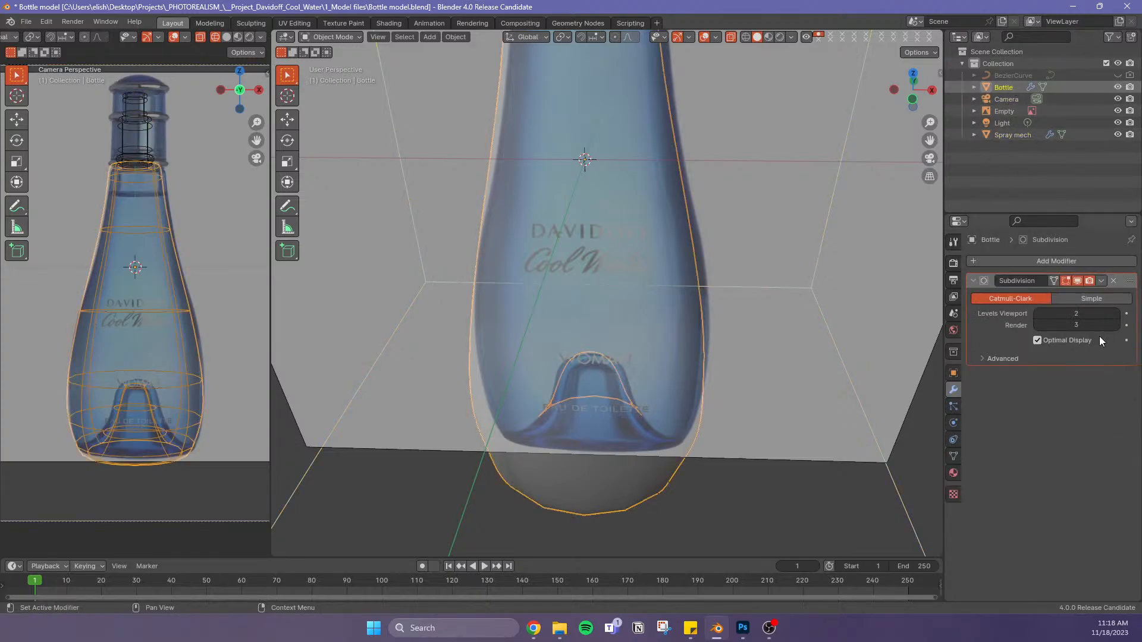
{"action": "left_click", "coordinate": [1116, 314]}
Isolate the Bottle object in local view and examine its open neck from above
{"action": "left_click", "coordinate": [745, 507]}
{"action": "middle_click_drag", "start_coordinate": [745, 502], "coordinate": [621, 351]}
{"action": "left_click", "coordinate": [605, 348]}
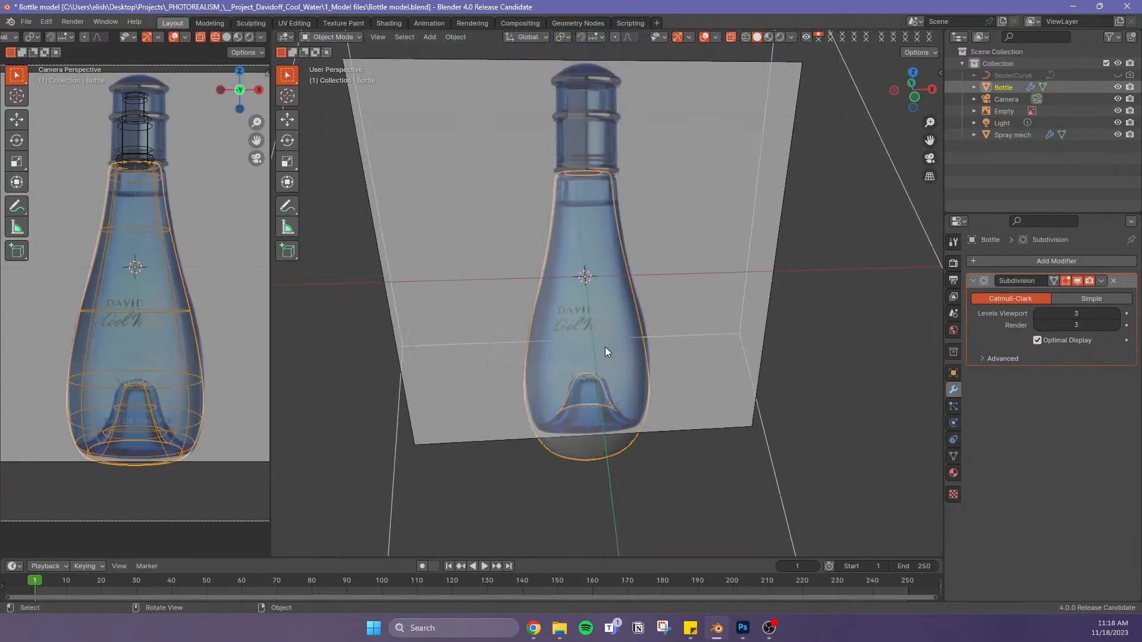
{"action": "key", "text": "KP_Divide"}
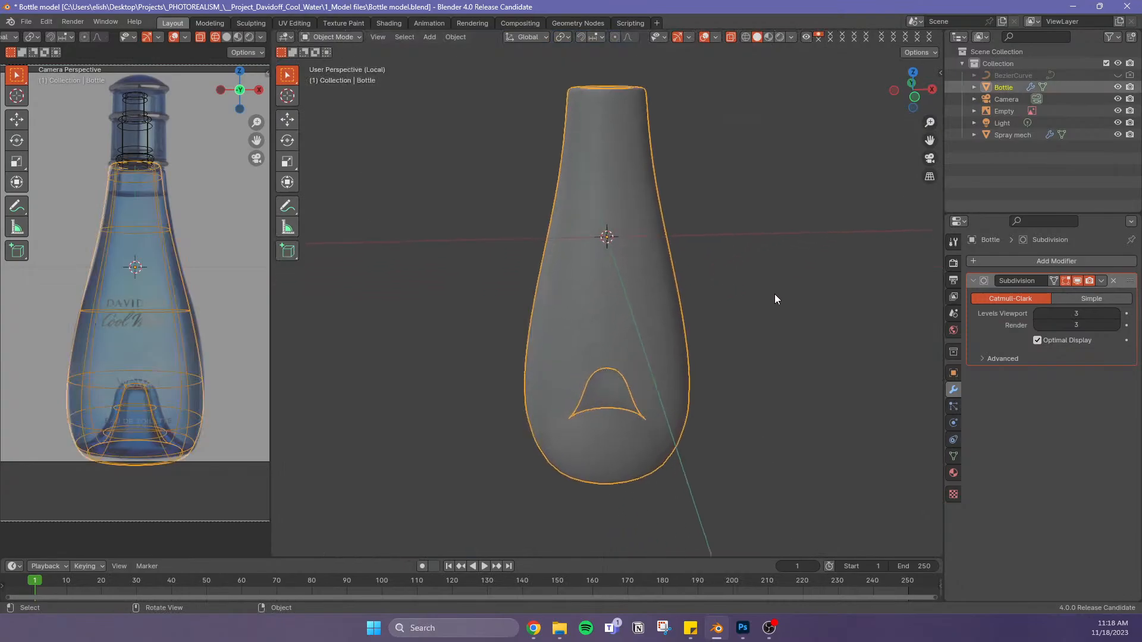
{"action": "middle_click_drag", "start_coordinate": [796, 208], "coordinate": [751, 241]}
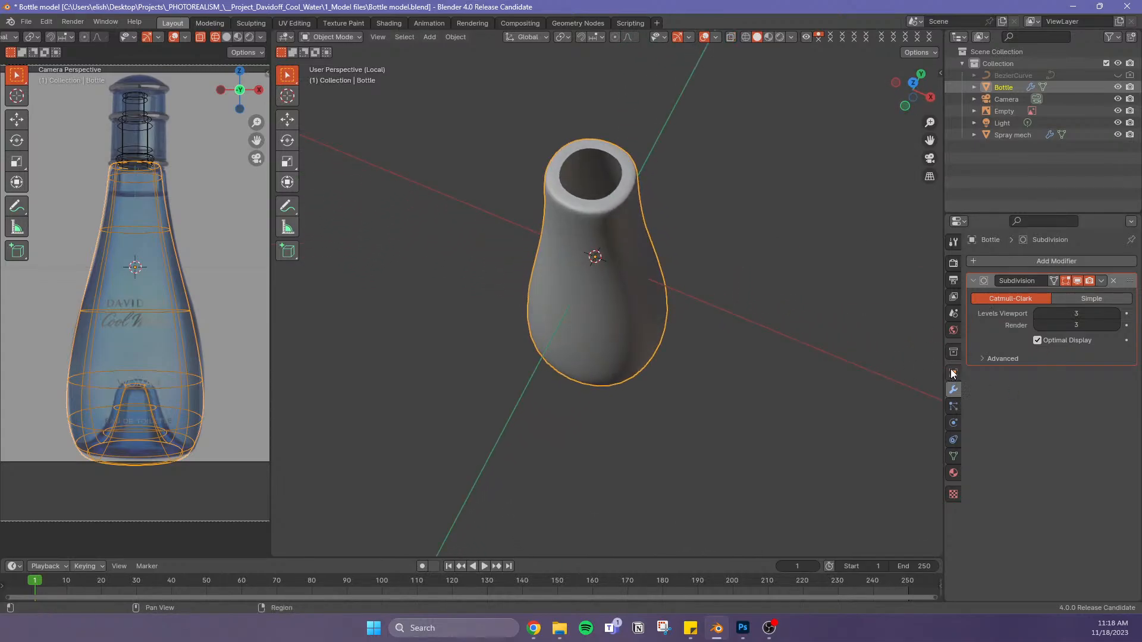
Add a Solidify modifier to the bottle and inspect the rim of its neck opening up close
{"action": "left_click", "coordinate": [1004, 258]}
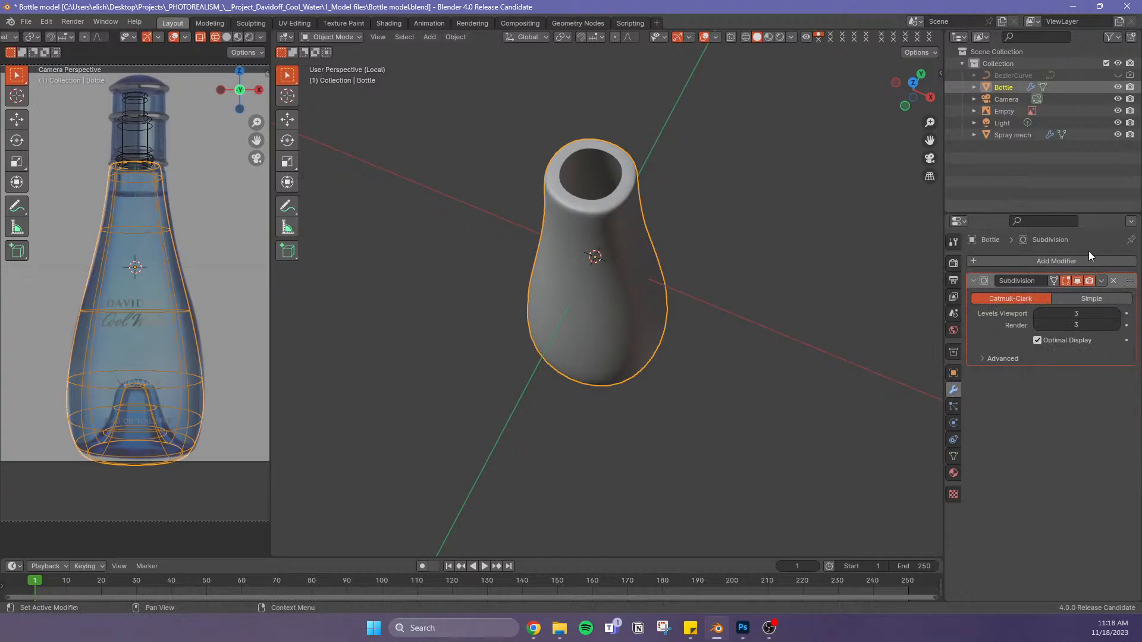
{"action": "left_click", "coordinate": [1001, 262]}
{"action": "mouse_move", "coordinate": [975, 273]}
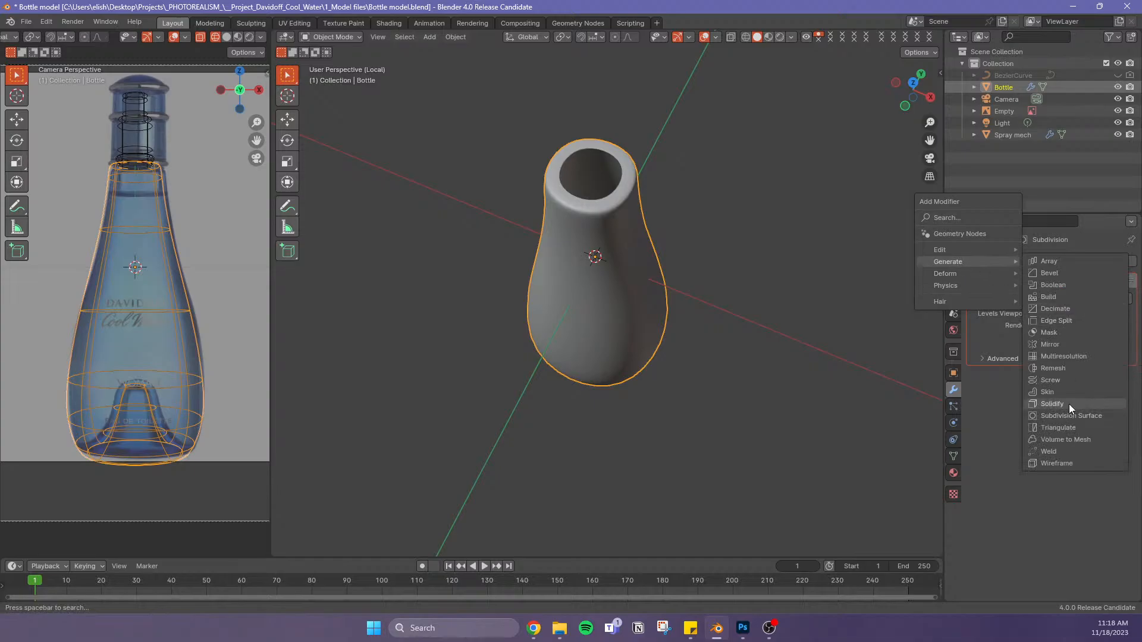
{"action": "left_click", "coordinate": [1069, 404]}
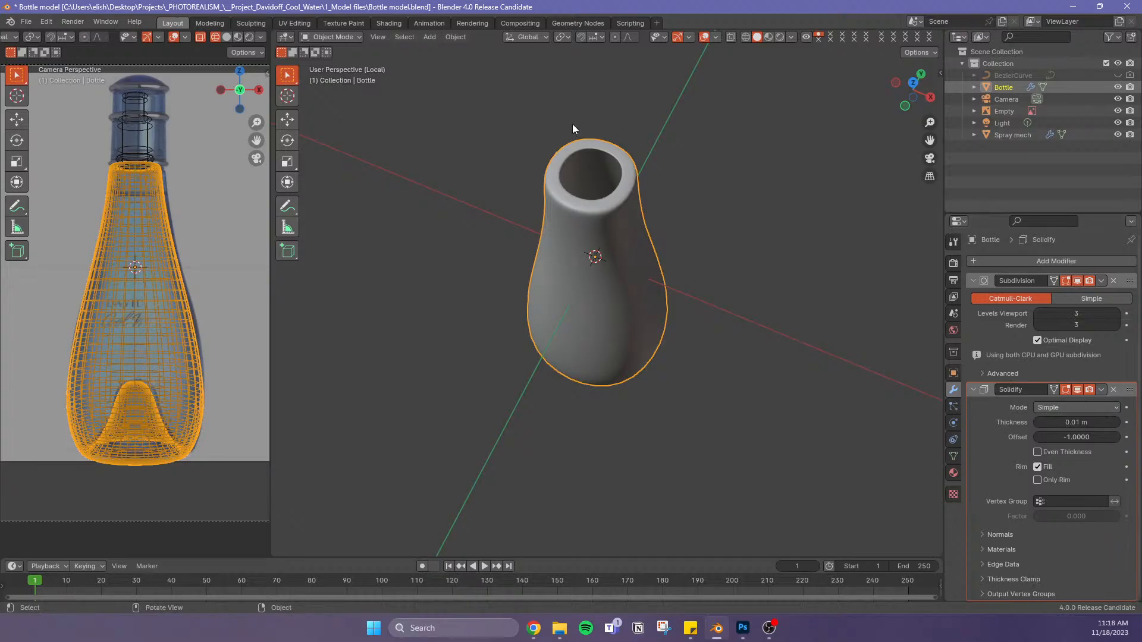
{"action": "middle_click_drag", "start_coordinate": [546, 95], "coordinate": [573, 298]}
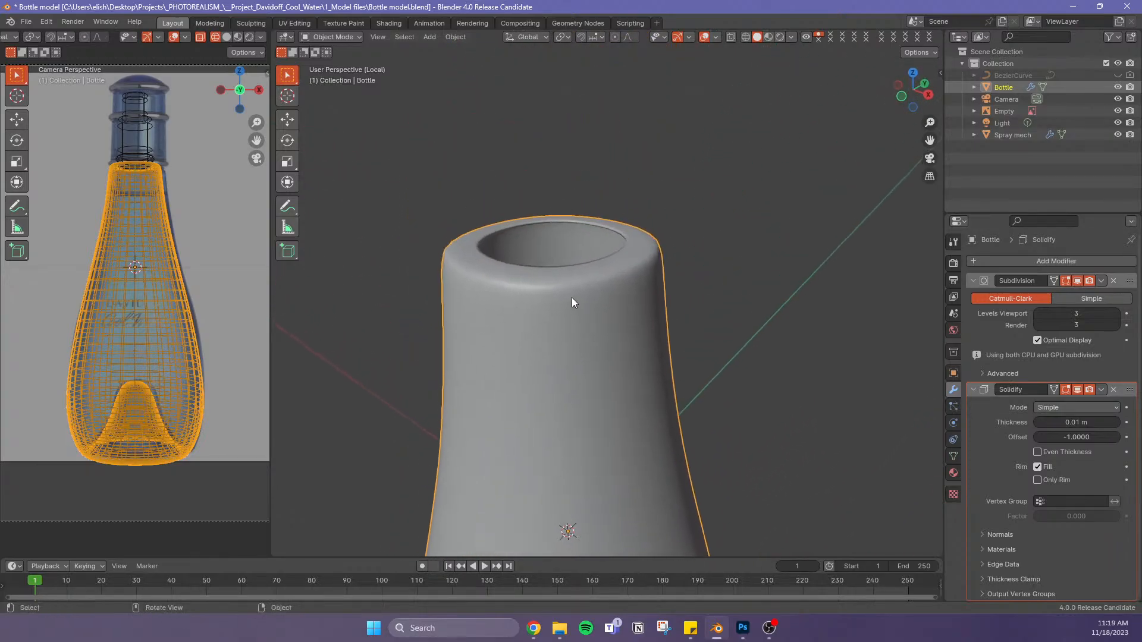
Turn on X-ray shading to see the walls and set the bottle's Solidify thickness to 0.07 m
{"action": "key", "text": "alt+z"}
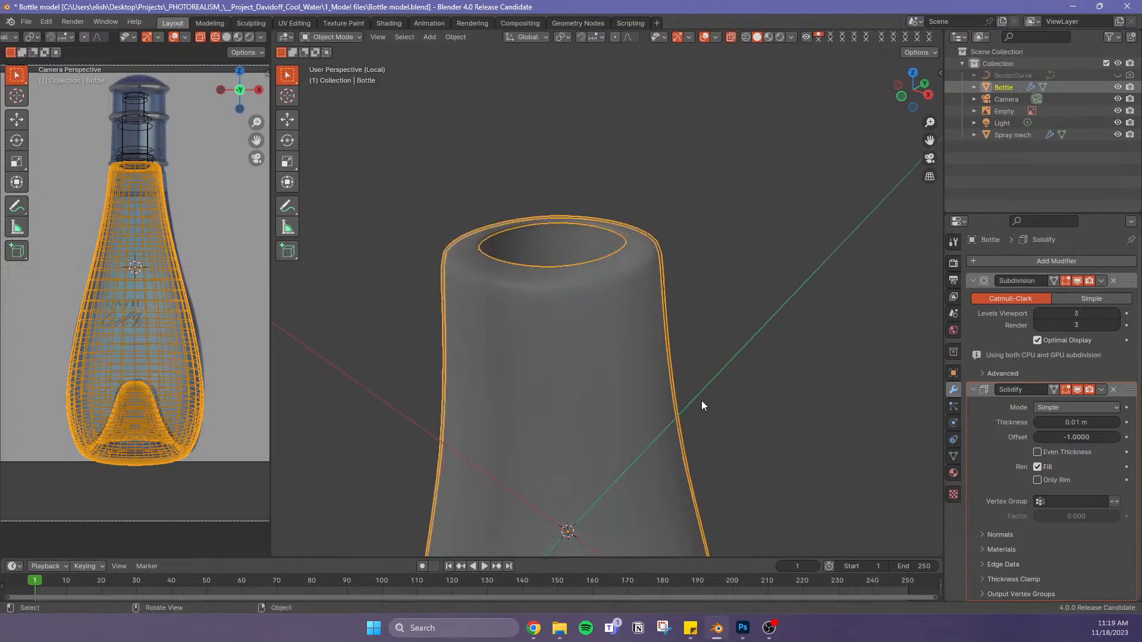
{"action": "middle_click_drag", "start_coordinate": [681, 420], "coordinate": [779, 211], "text": "shift"}
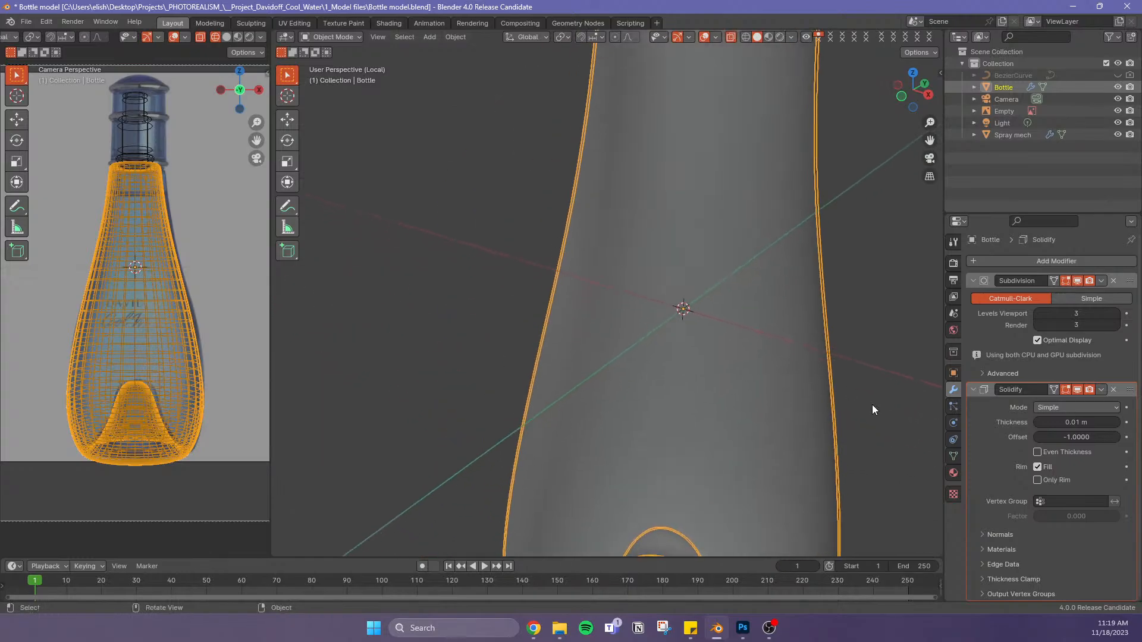
{"action": "left_click", "coordinate": [1116, 422]}
{"action": "double_click", "coordinate": [1116, 422]}
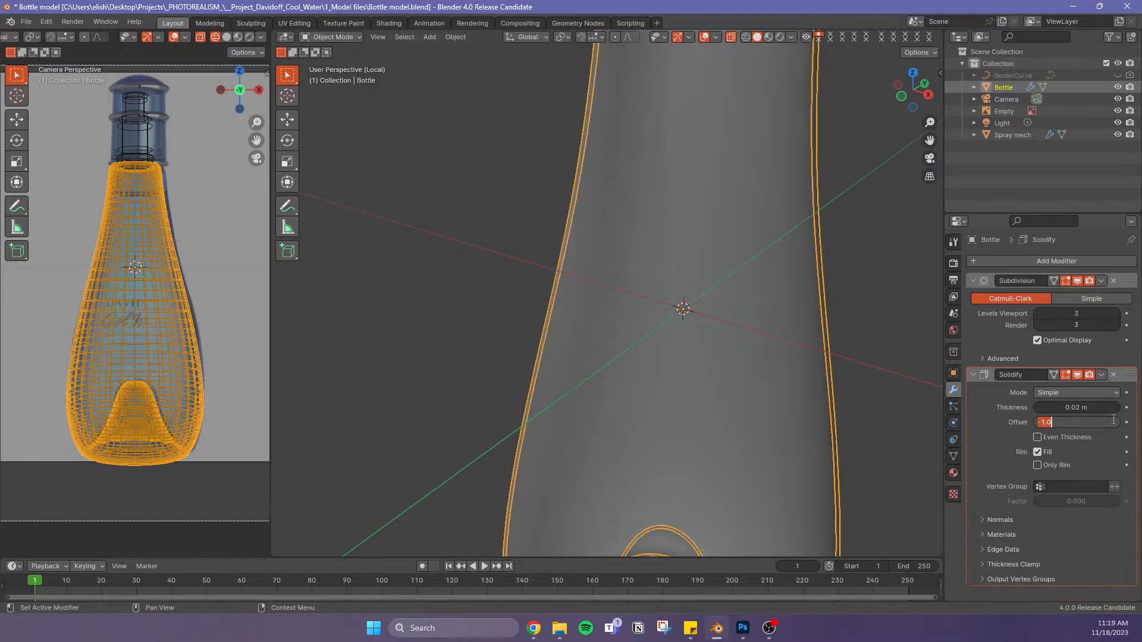
{"action": "key", "text": "Return"}
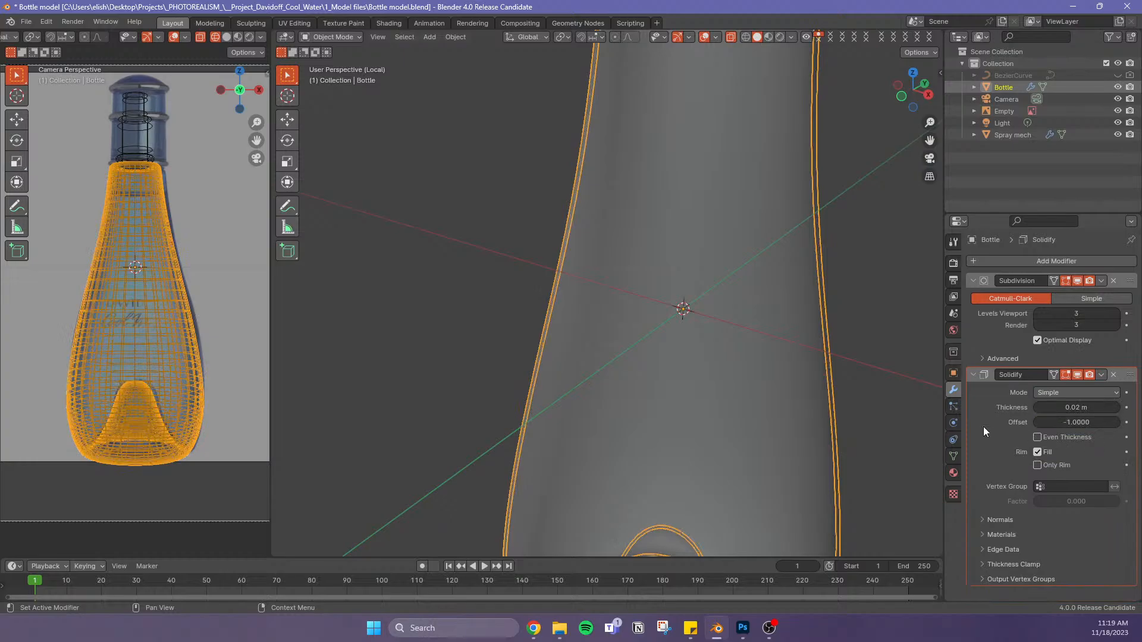
{"action": "left_click", "coordinate": [1116, 408]}
{"action": "left_click", "coordinate": [1116, 408]}
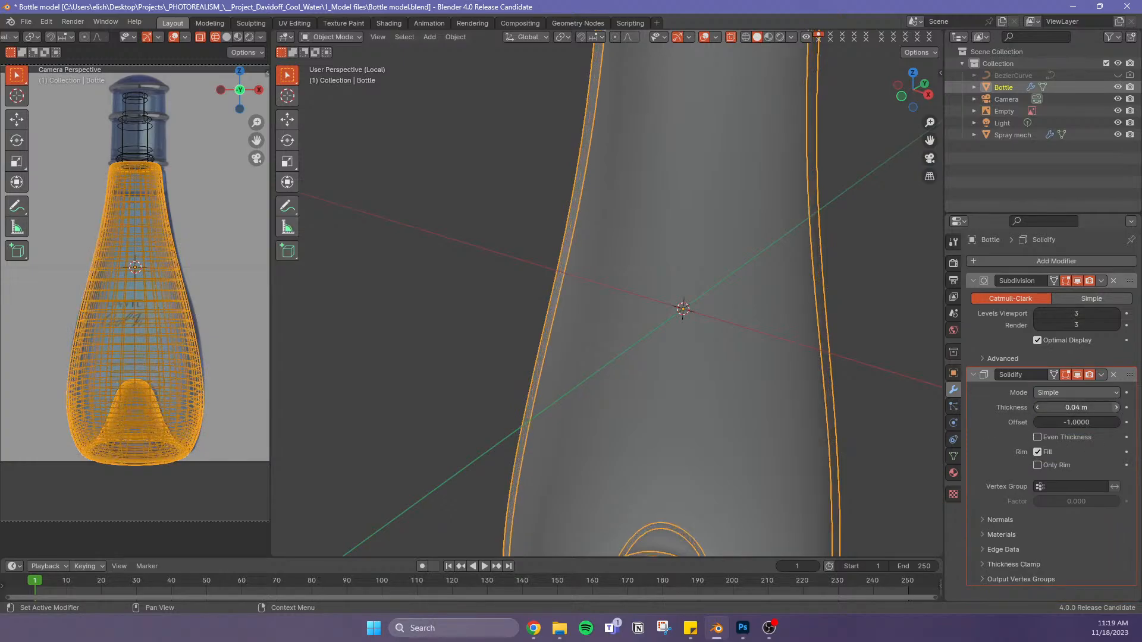
{"action": "double_click", "coordinate": [1116, 408]}
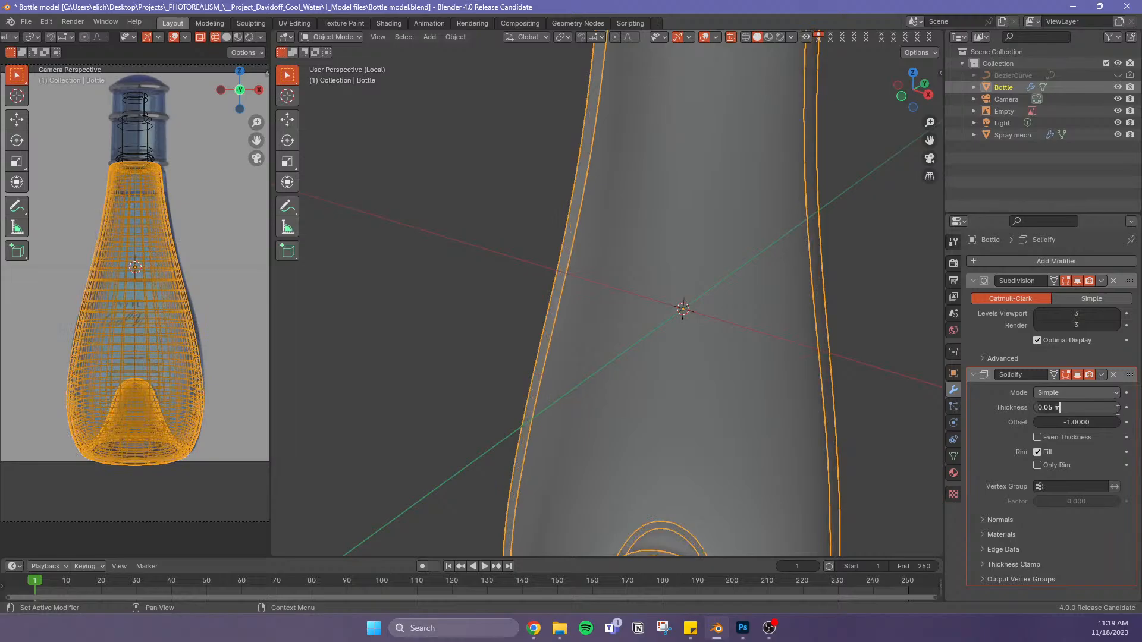
{"action": "key", "text": "Return"}
{"action": "left_click", "coordinate": [1116, 408]}
{"action": "left_click", "coordinate": [1115, 408]}
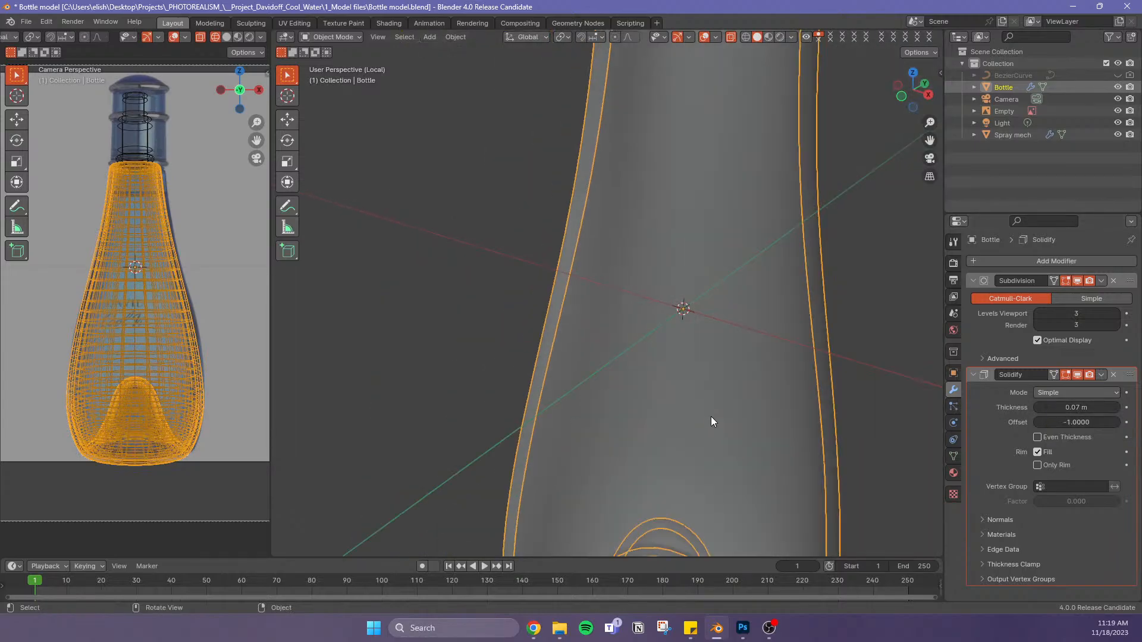
Inspect the thickened bottle walls and neck rim from several angles, and compare them with the cage mesh in Edit Mode
{"action": "scroll", "coordinate": [712, 416], "scroll_direction": "down", "scroll_amount": 4}
{"action": "middle_click_drag", "start_coordinate": [751, 441], "coordinate": [739, 321]}
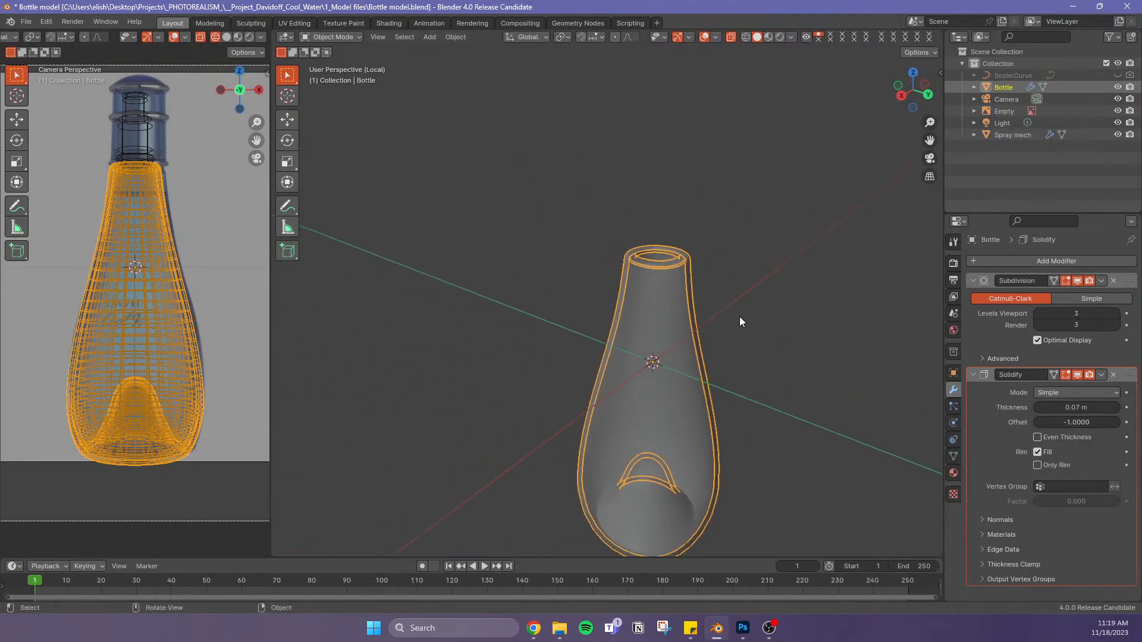
{"action": "scroll", "coordinate": [682, 284], "scroll_direction": "up", "scroll_amount": 4}
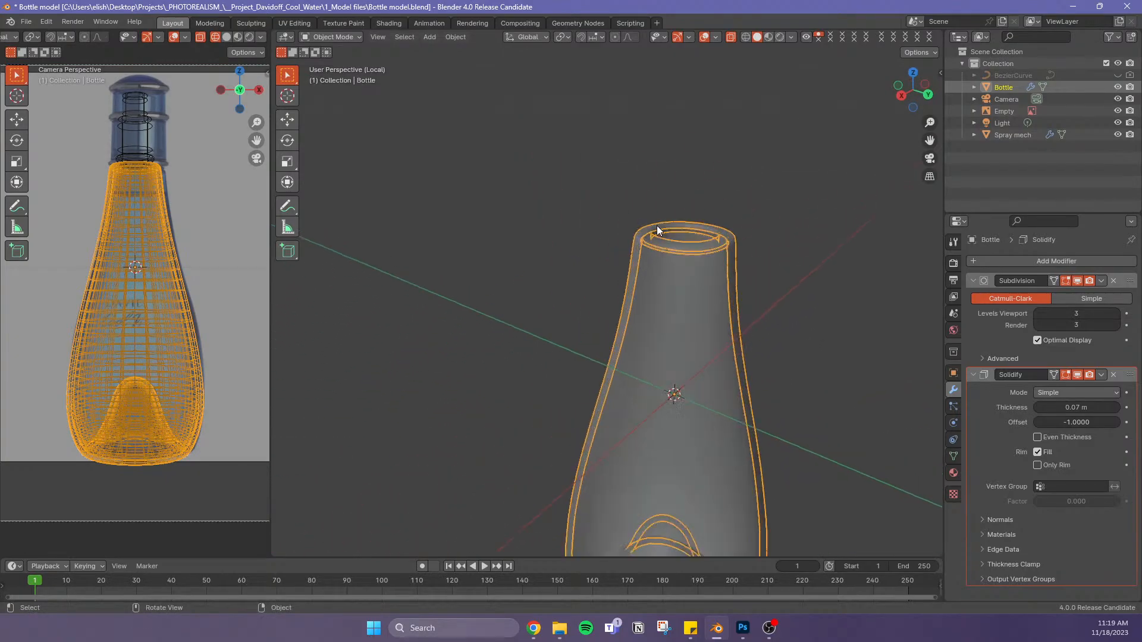
{"action": "middle_click_drag", "start_coordinate": [726, 254], "coordinate": [601, 372], "text": "shift"}
{"action": "middle_click_drag", "start_coordinate": [615, 339], "coordinate": [602, 407]}
{"action": "left_click", "coordinate": [753, 395]}
{"action": "key", "text": "Tab"}
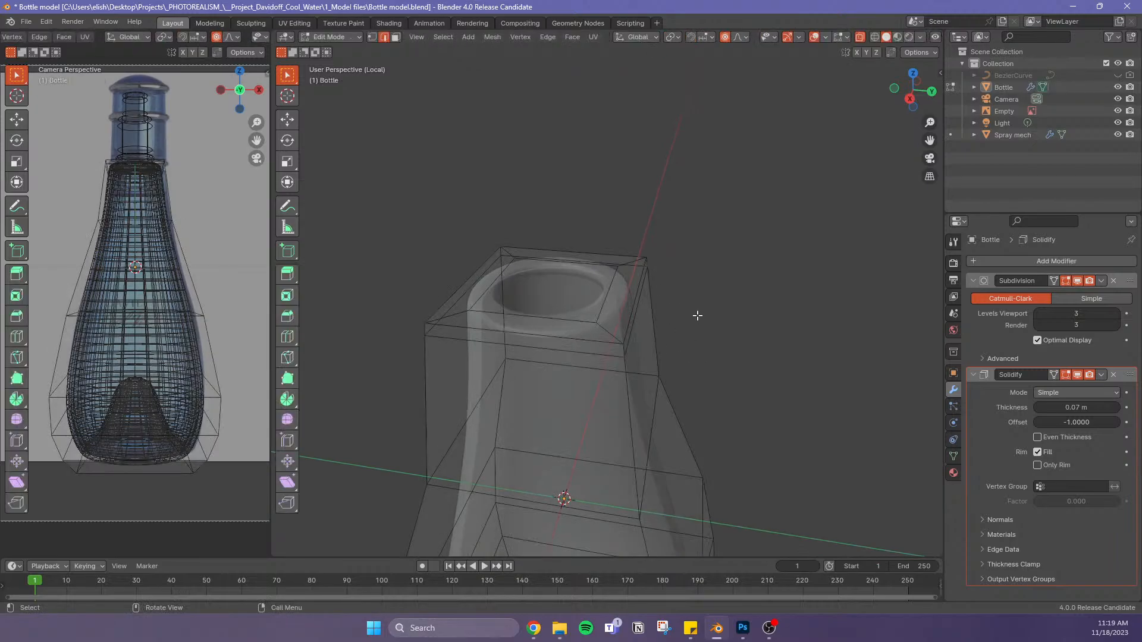
{"action": "key", "text": "Tab"}
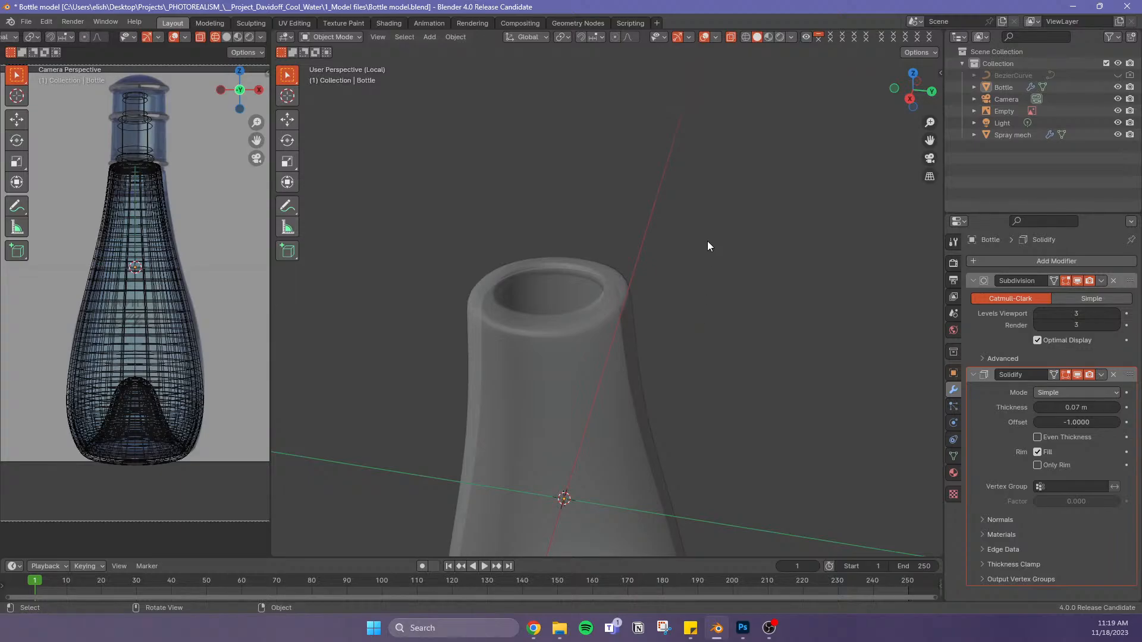
Leave the bottle's local view, isolate the Spray mech object, and bring its open underside into view
{"action": "key", "text": "KP_Divide"}
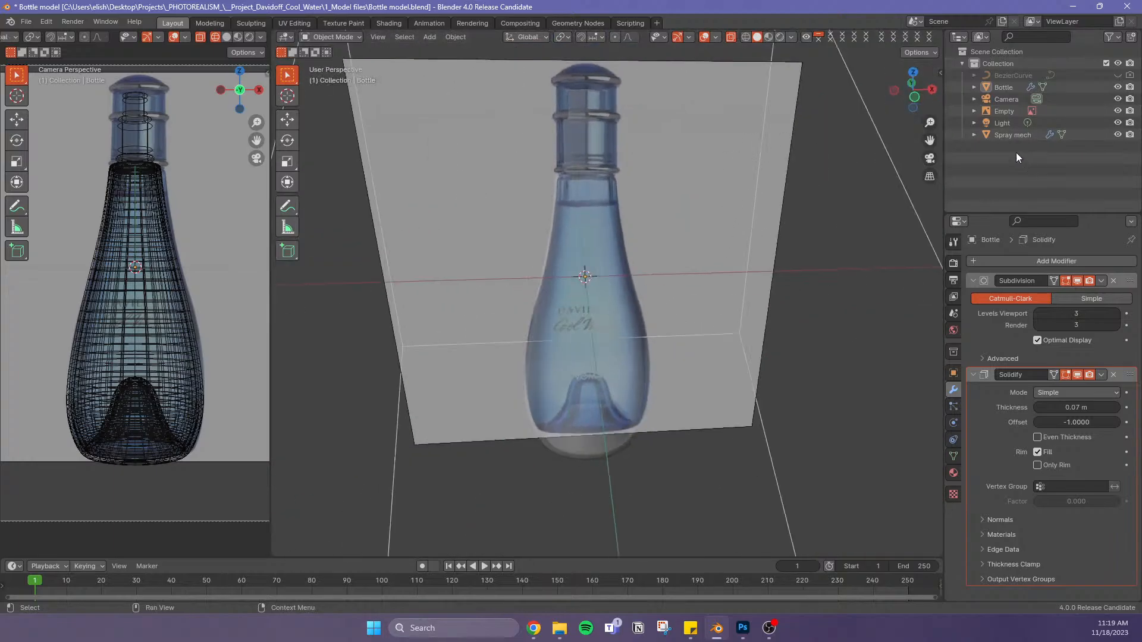
{"action": "left_click", "coordinate": [1005, 99]}
{"action": "left_click", "coordinate": [1003, 87]}
{"action": "left_click", "coordinate": [666, 504]}
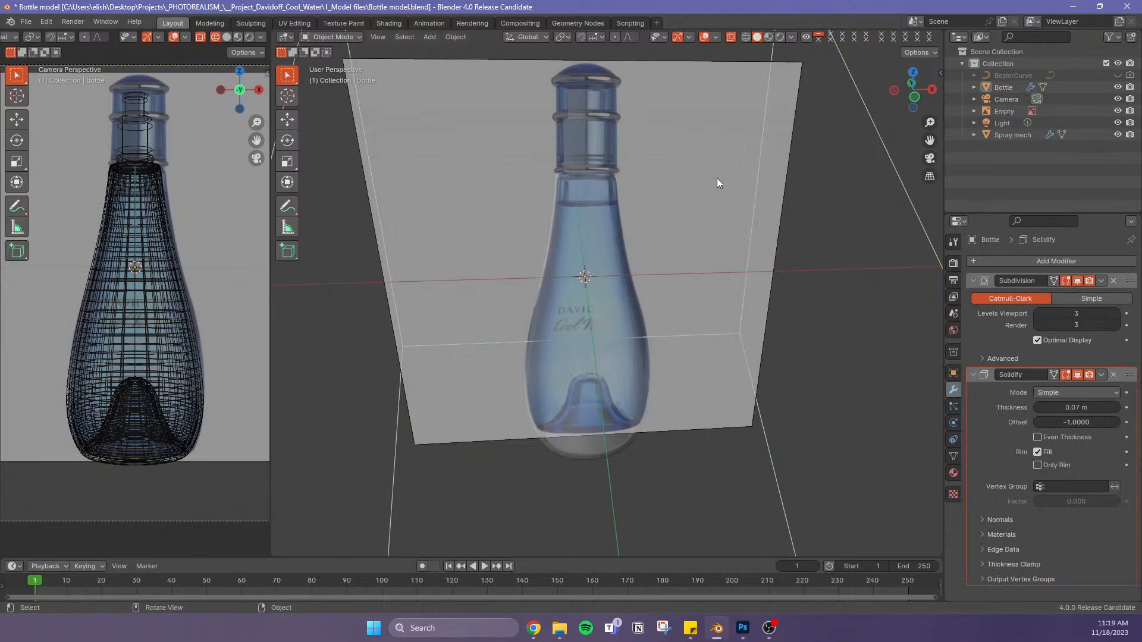
{"action": "left_click", "coordinate": [1020, 135]}
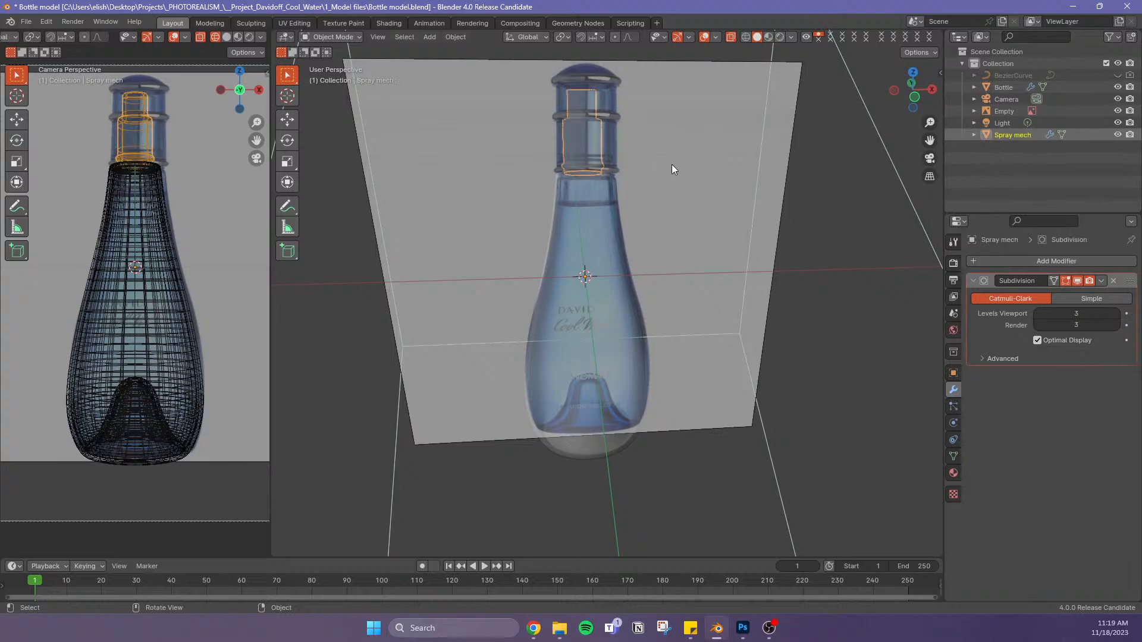
{"action": "key", "text": "KP_Divide"}
{"action": "scroll", "coordinate": [729, 495], "scroll_direction": "up", "scroll_amount": 1}
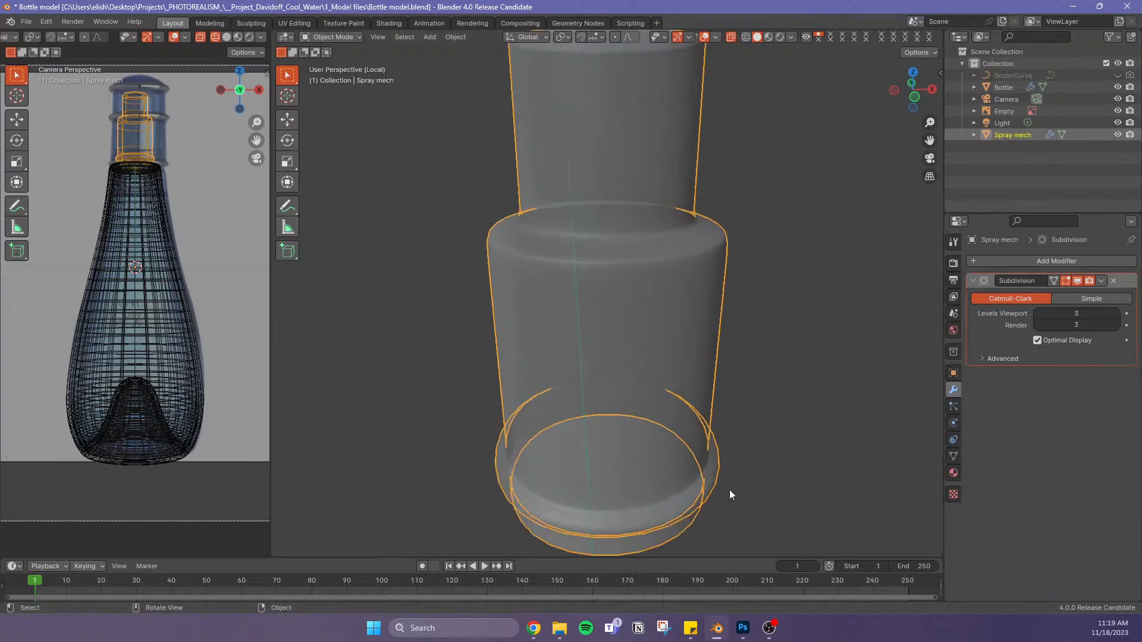
{"action": "scroll", "coordinate": [733, 490], "scroll_direction": "down", "scroll_amount": 1}
{"action": "mouse_move", "coordinate": [771, 507]}
{"action": "middle_mouse_down"}
{"action": "mouse_move", "coordinate": [751, 421]}
{"action": "mouse_move", "coordinate": [726, 385]}
{"action": "middle_mouse_up"}
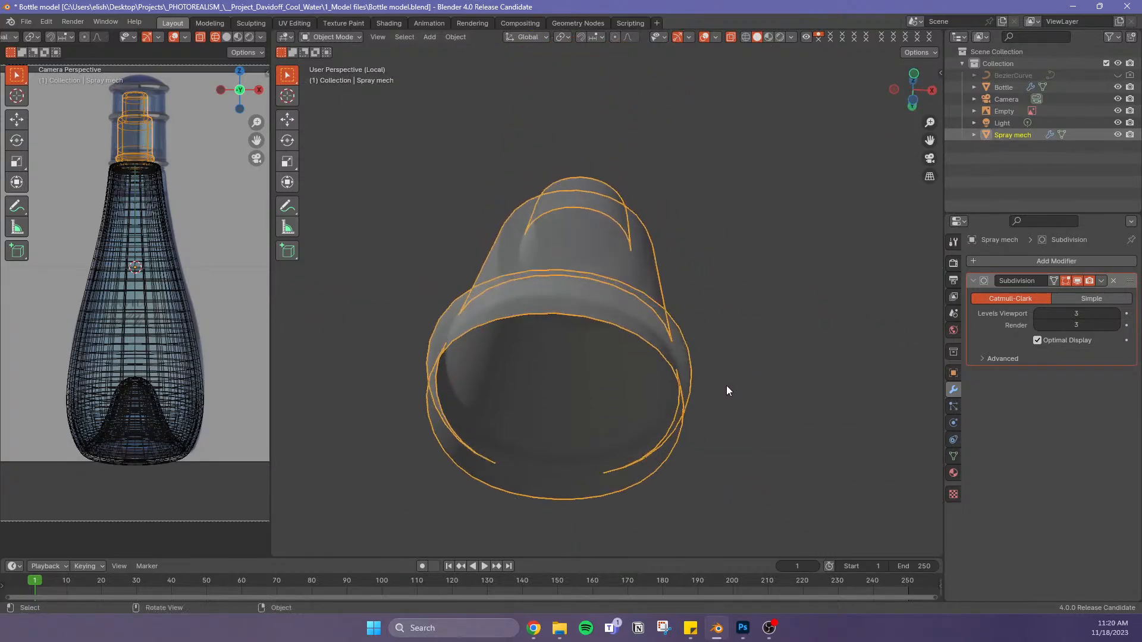
Fill the open bottom edge loop of the Spray mech with a face and inset it to a small central face
{"action": "key", "text": "Tab"}
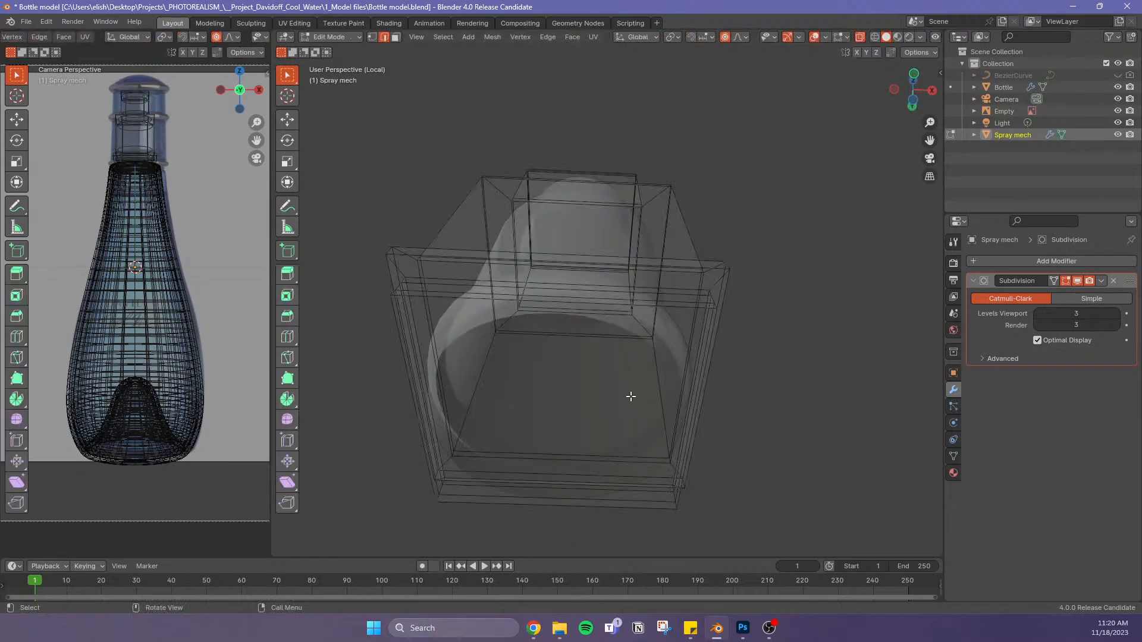
{"action": "left_click", "coordinate": [440, 299], "text": "alt"}
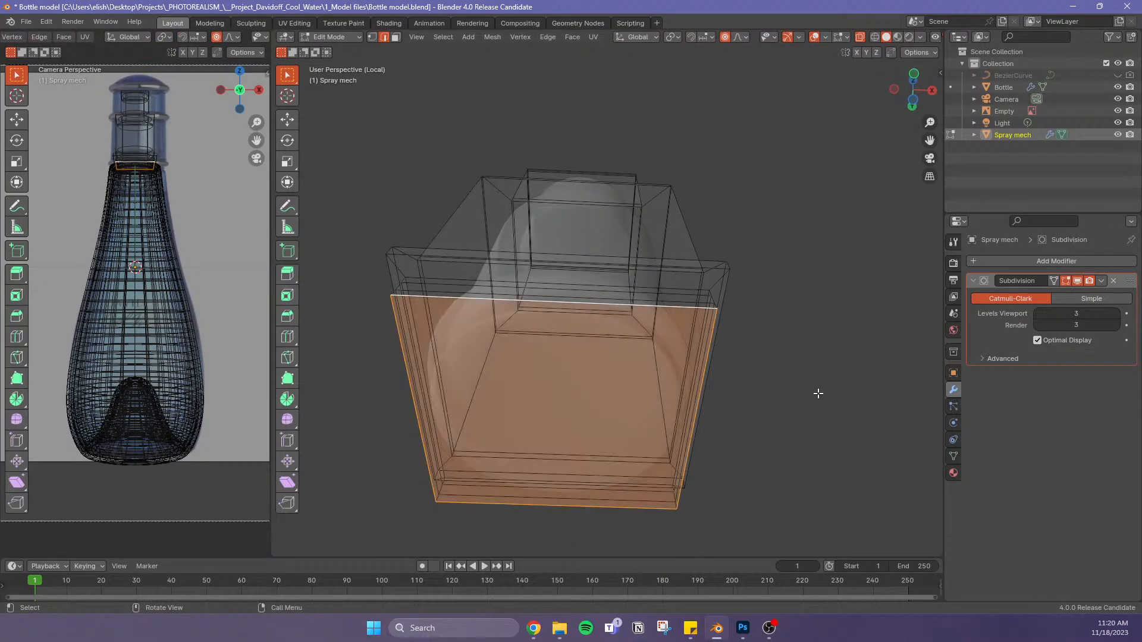
{"action": "key", "text": "f"}
{"action": "key", "text": "i"}
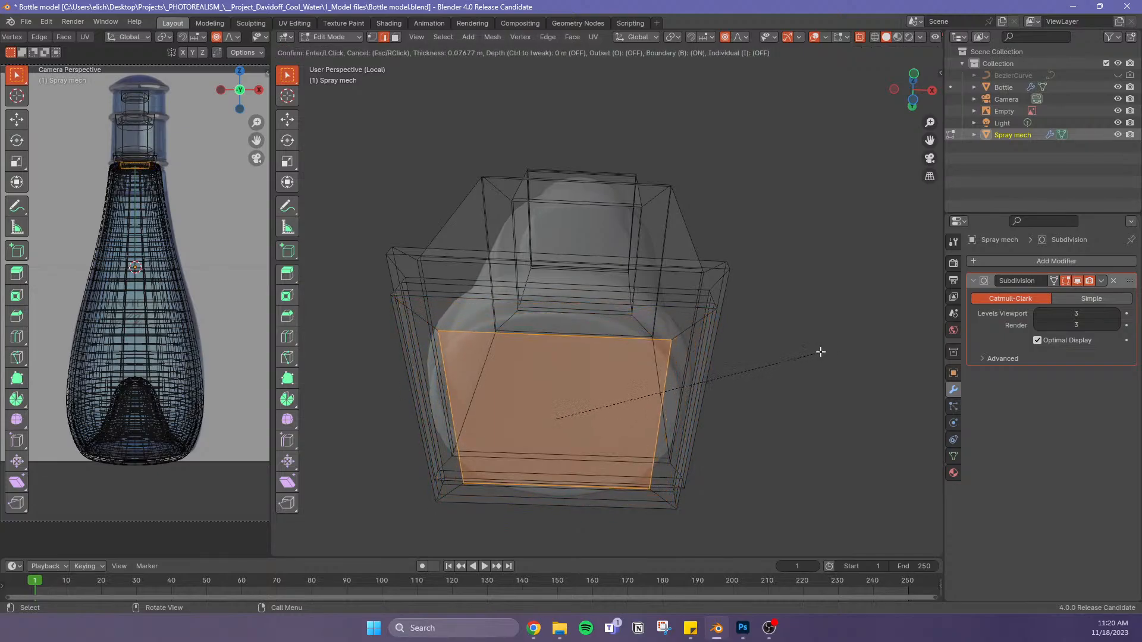
{"action": "left_click", "coordinate": [745, 377]}
{"action": "scroll", "coordinate": [747, 403], "scroll_direction": "up", "scroll_amount": 3}
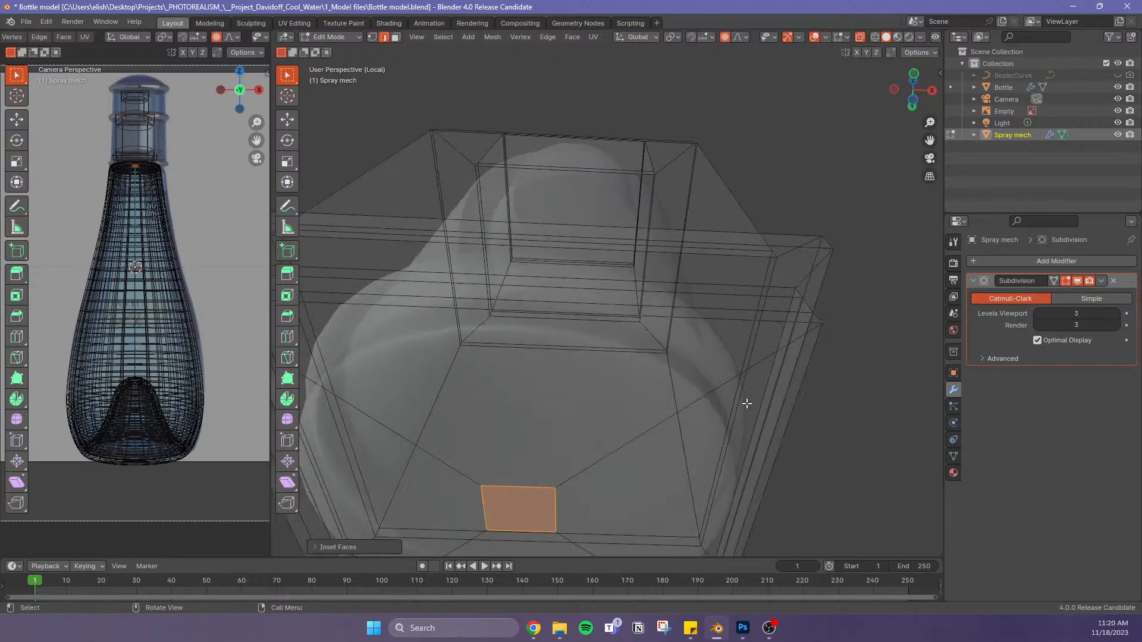
{"action": "scroll", "coordinate": [749, 403], "scroll_direction": "down", "scroll_amount": 5}
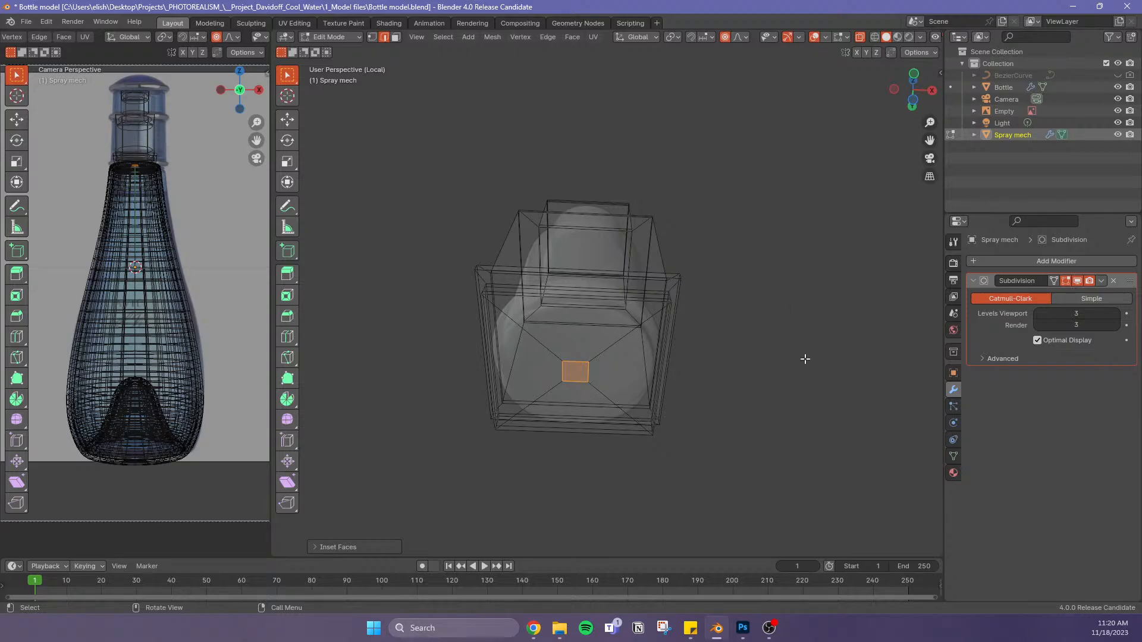
{"action": "scroll", "coordinate": [796, 360], "scroll_direction": "up", "scroll_amount": 4}
{"action": "scroll", "coordinate": [782, 363], "scroll_direction": "down", "scroll_amount": 11}
Extrude the small central face downward about 0.056 m to start the dip tube, and tilt its end face slightly
{"action": "mouse_move", "coordinate": [761, 328]}
{"action": "middle_mouse_down", "text": "shift"}
{"action": "mouse_move", "coordinate": [752, 294]}
{"action": "mouse_move", "coordinate": [732, 301]}
{"action": "mouse_move", "coordinate": [736, 357]}
{"action": "mouse_move", "coordinate": [760, 313]}
{"action": "mouse_move", "coordinate": [704, 319]}
{"action": "middle_mouse_up", "text": "shift"}
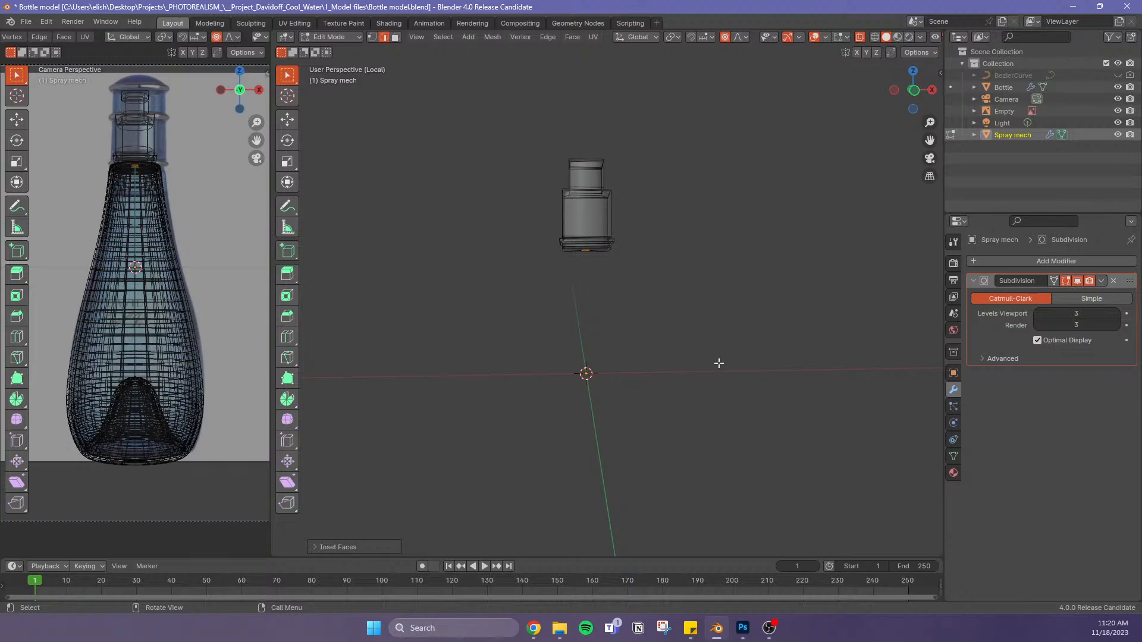
{"action": "middle_click_drag", "start_coordinate": [718, 362], "coordinate": [716, 322]}
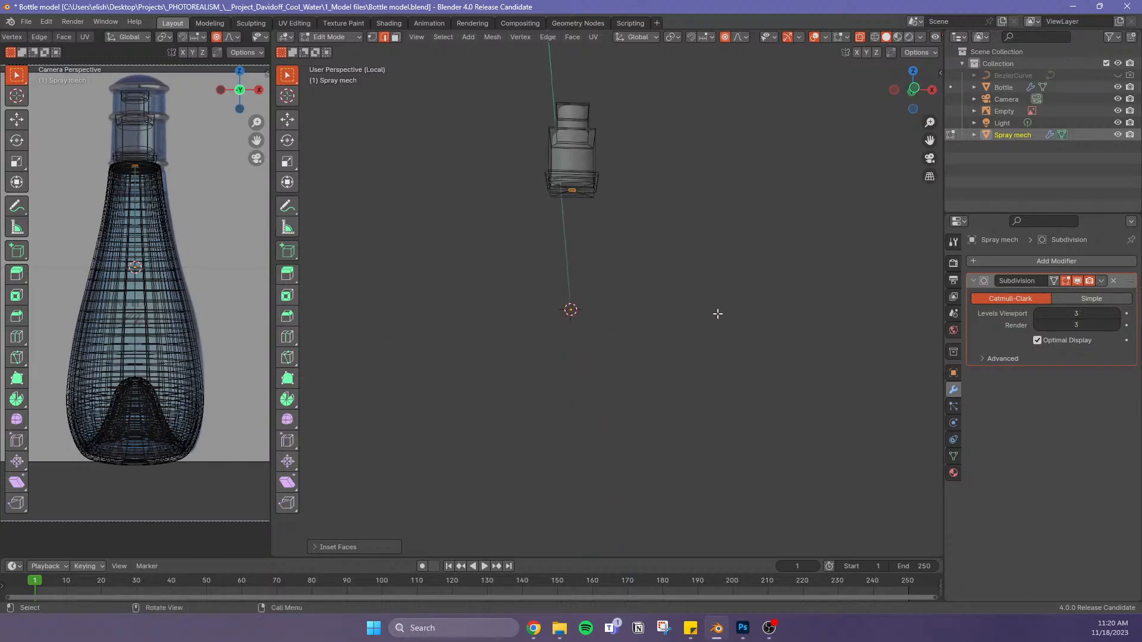
{"action": "key", "text": "e"}
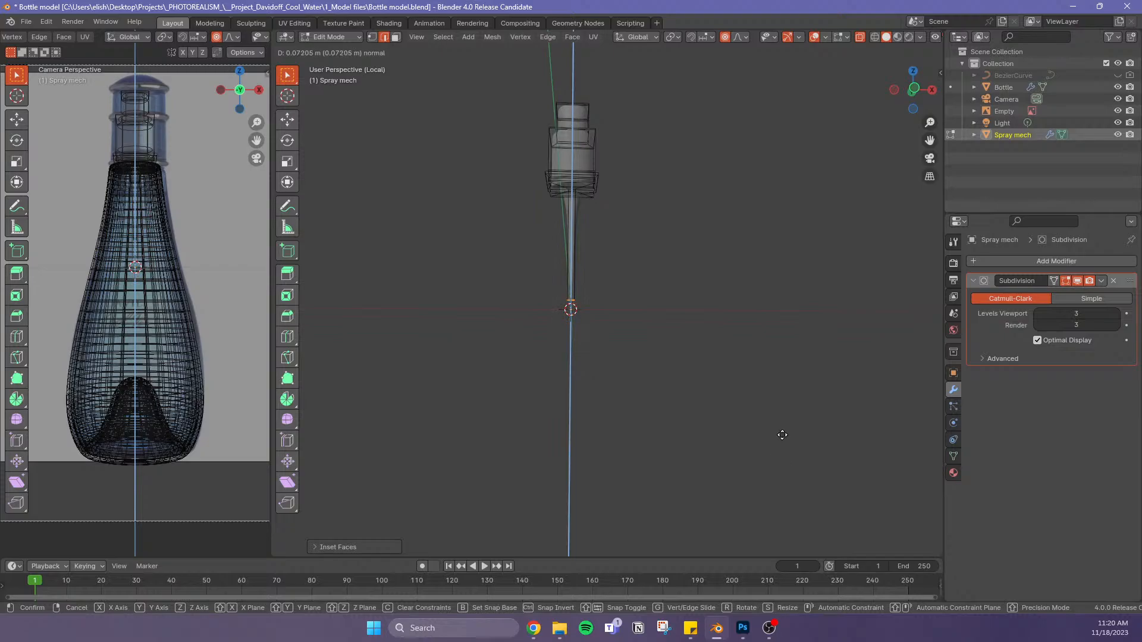
{"action": "right_click", "coordinate": [782, 403]}
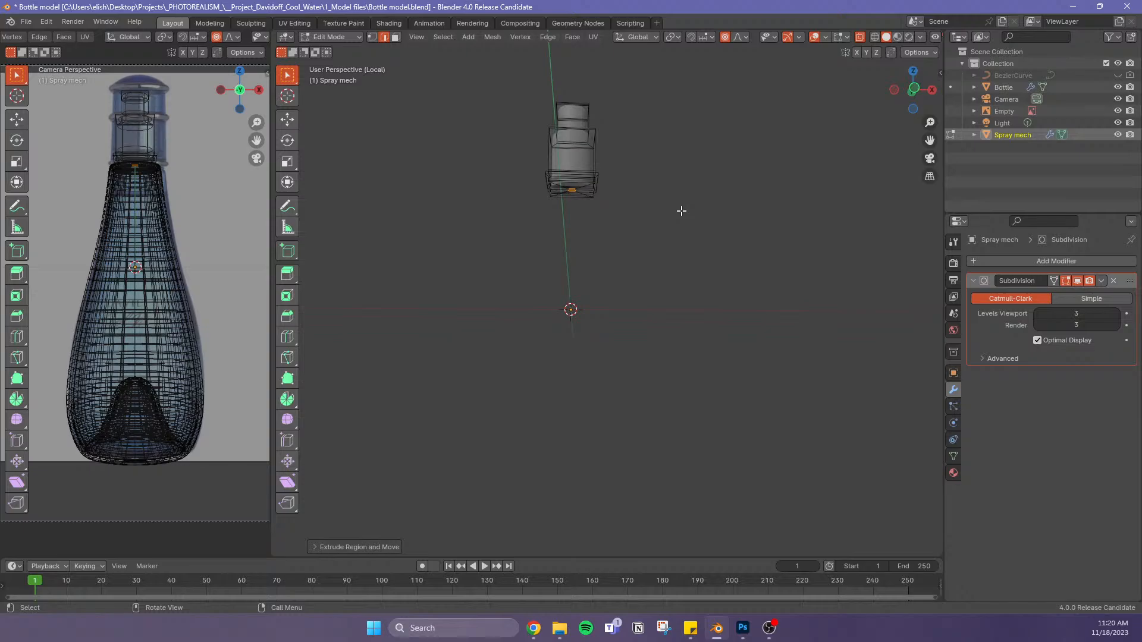
{"action": "key", "text": "e"}
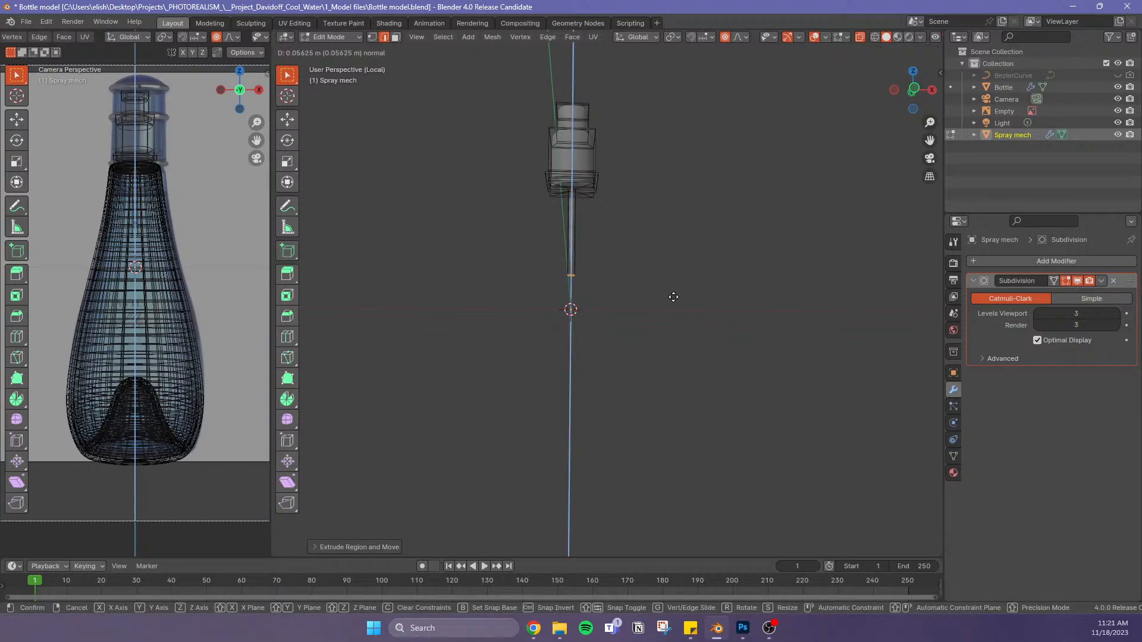
{"action": "left_click", "coordinate": [674, 298]}
{"action": "key", "text": "r"}
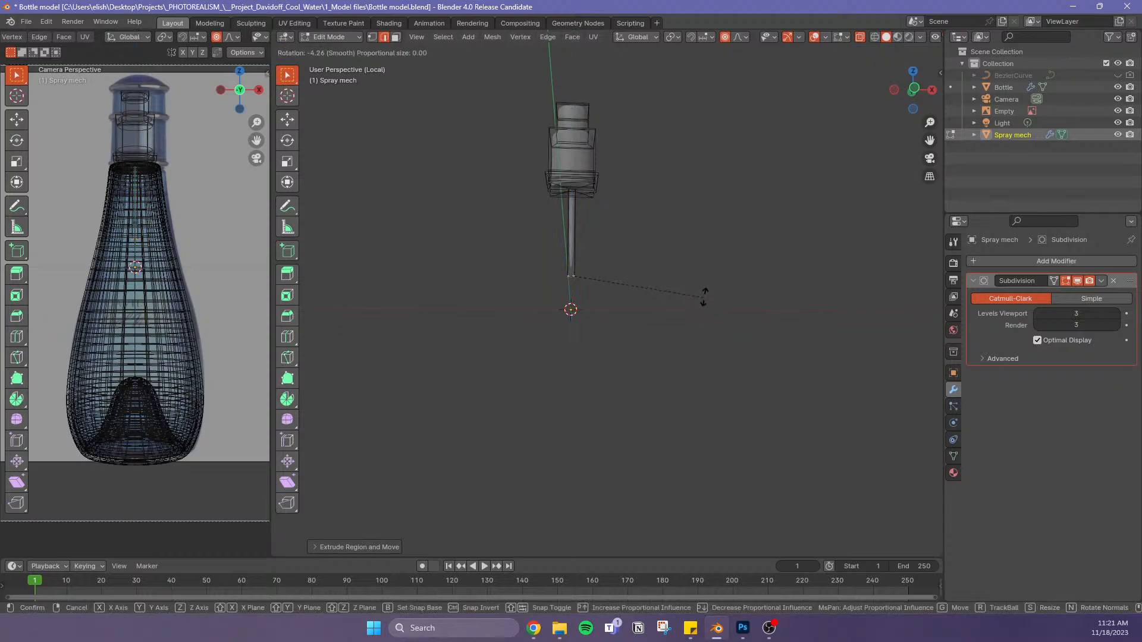
{"action": "left_click", "coordinate": [705, 290]}
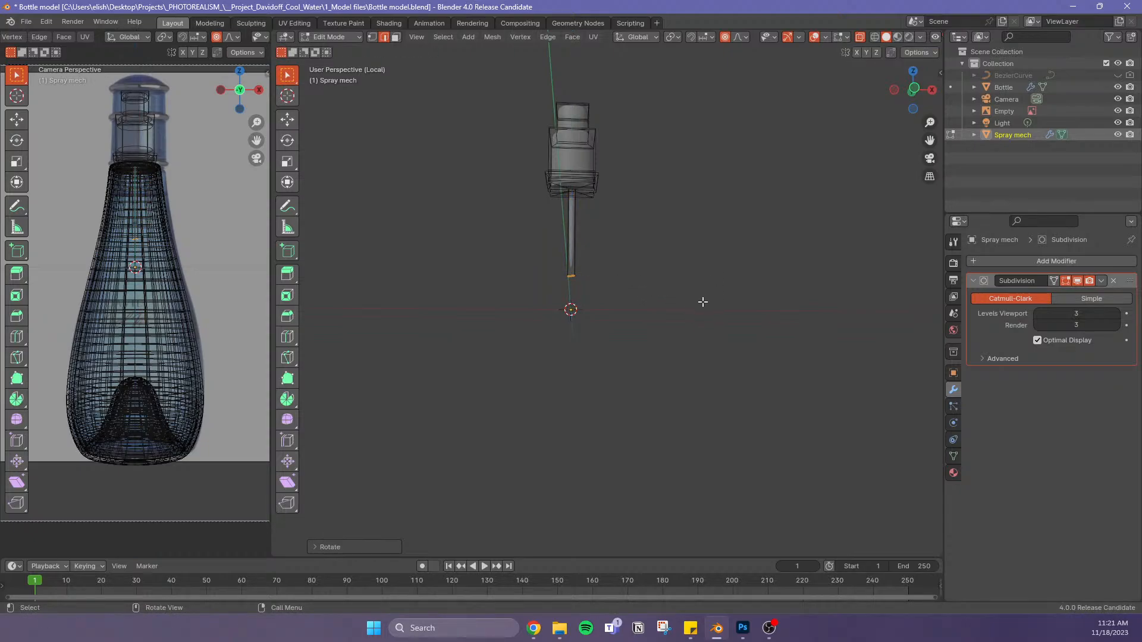
In front view, extrude a second tube segment along the tilted face and rotate its end back toward the central axis
{"action": "key", "text": "KP_3"}
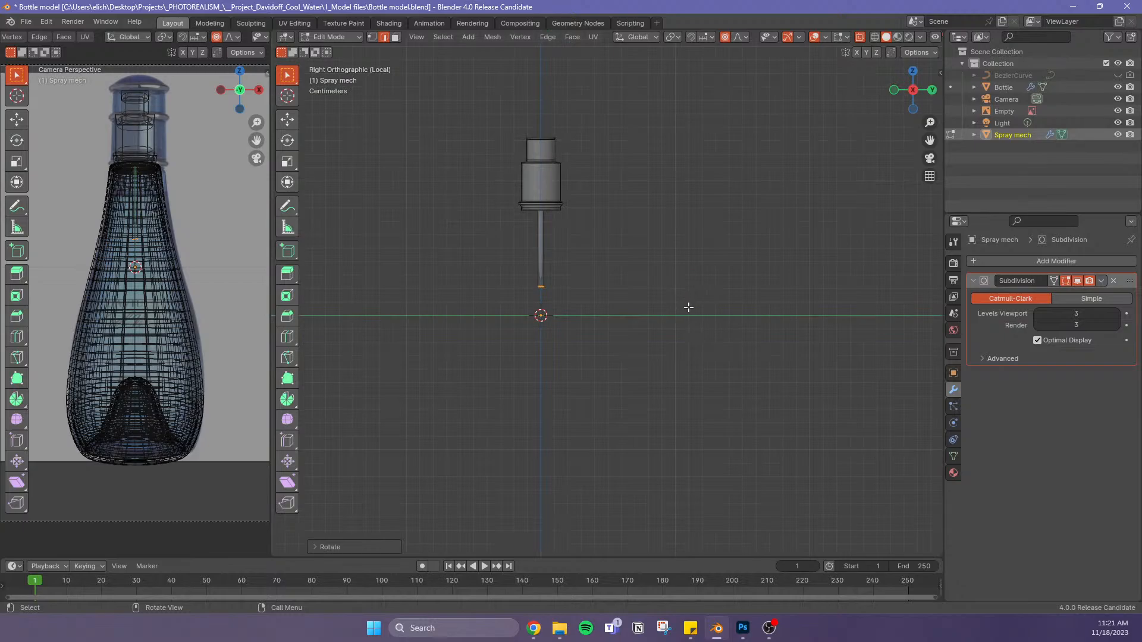
{"action": "key", "text": "KP_1"}
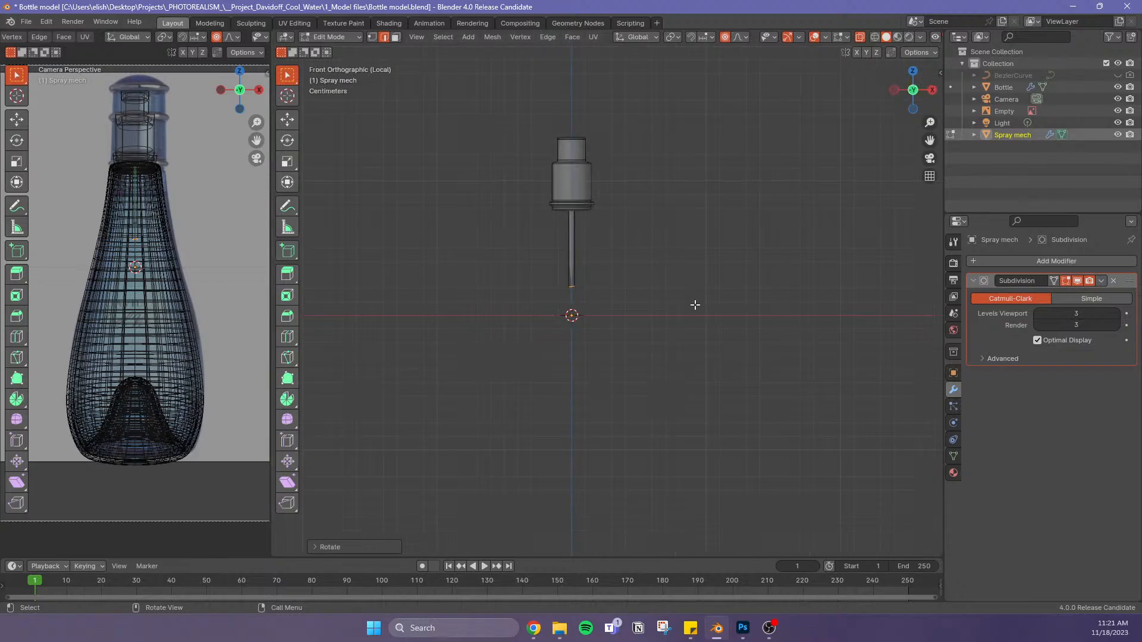
{"action": "key", "text": "g"}
{"action": "key", "text": "z"}
{"action": "key", "text": "z"}
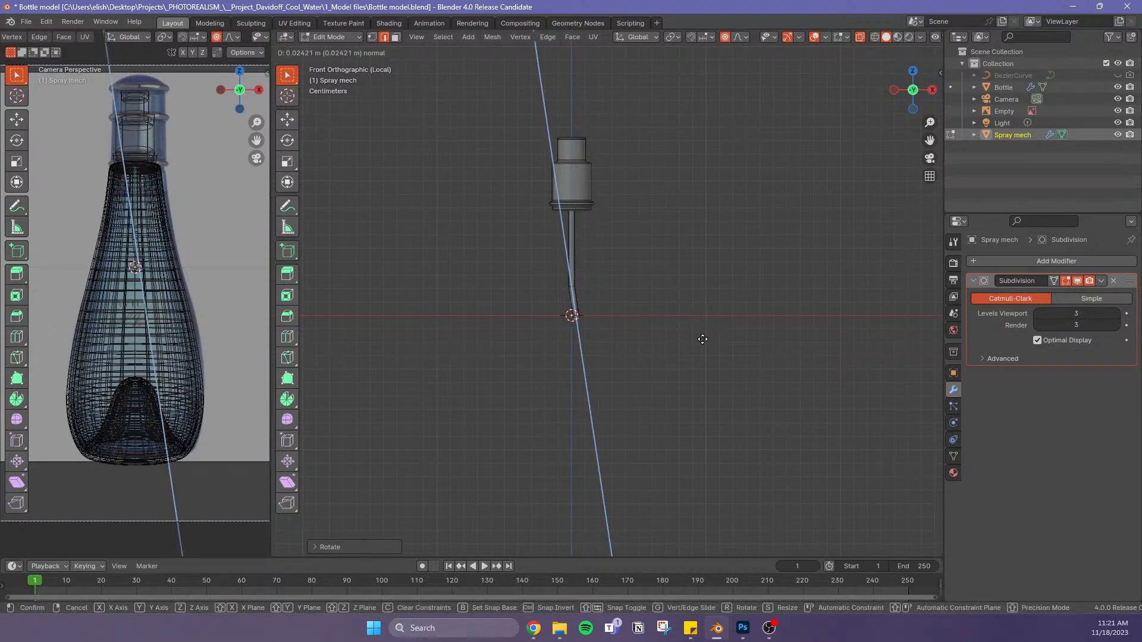
{"action": "left_click", "coordinate": [709, 374]}
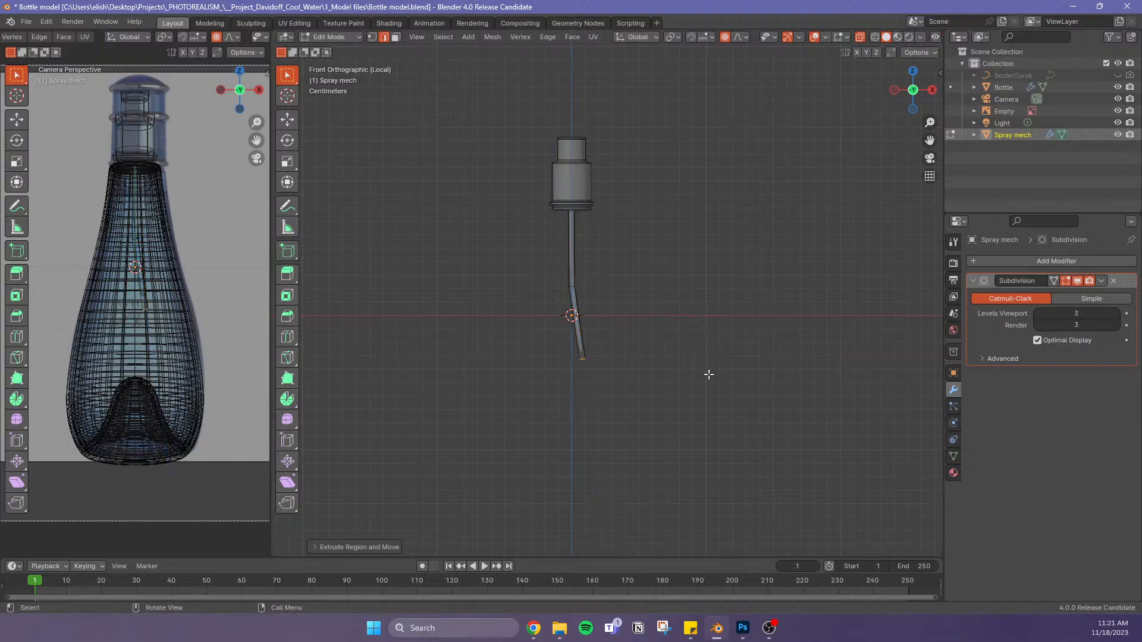
{"action": "key", "text": "r"}
{"action": "left_click", "coordinate": [684, 406]}
Extrude a third tube segment down toward the central axis and rotate its end face
{"action": "key", "text": "e"}
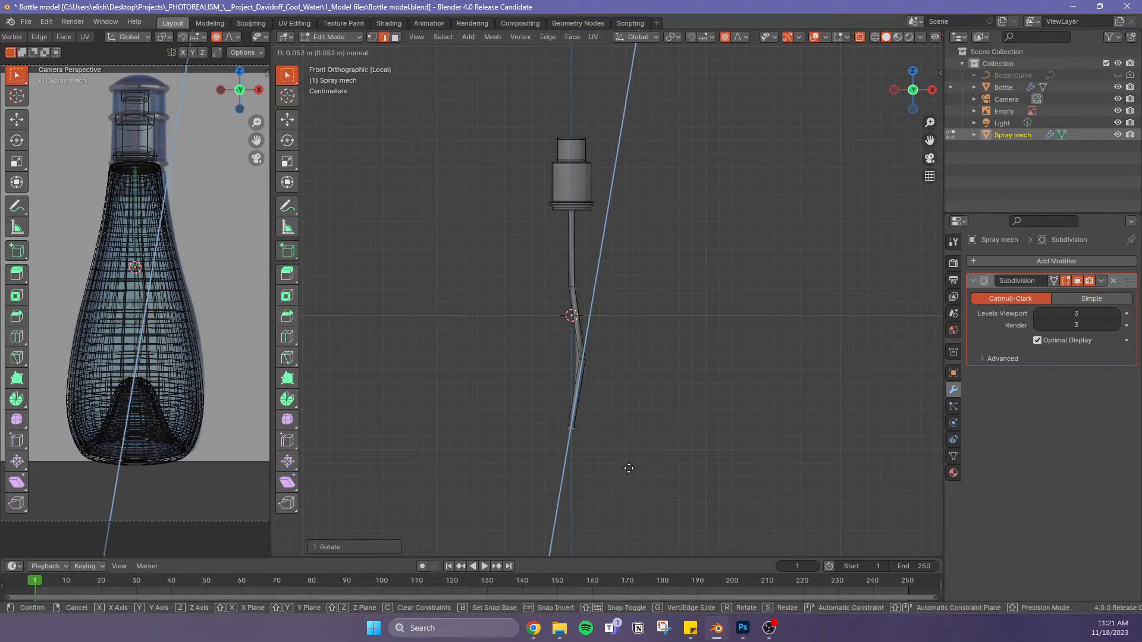
{"action": "left_click", "coordinate": [631, 460]}
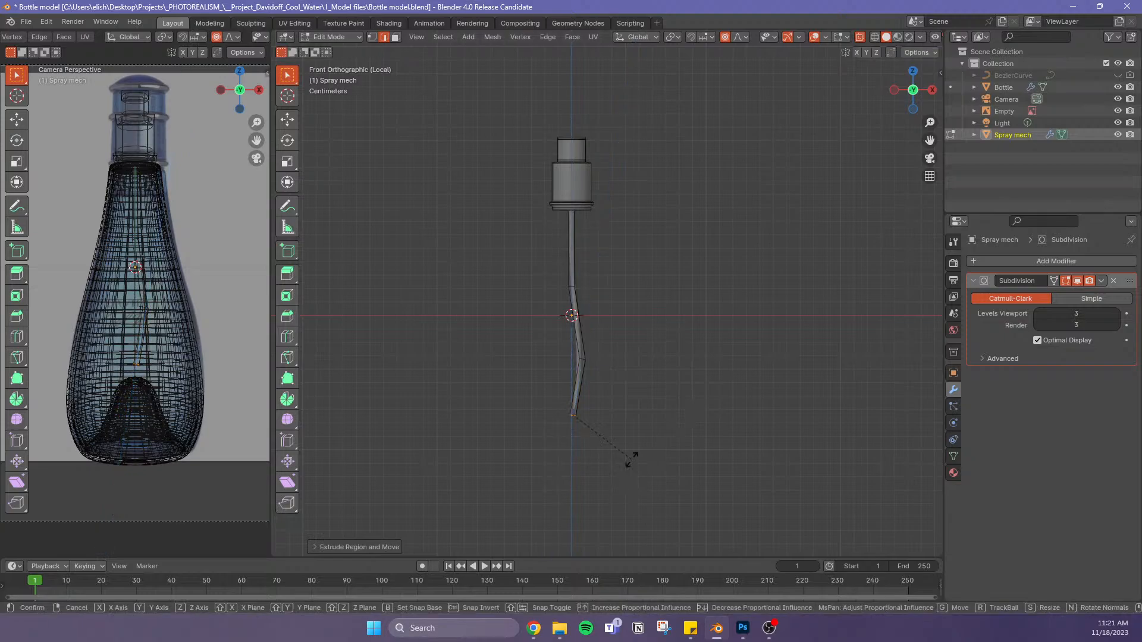
{"action": "key", "text": "r"}
{"action": "left_click", "coordinate": [610, 482]}
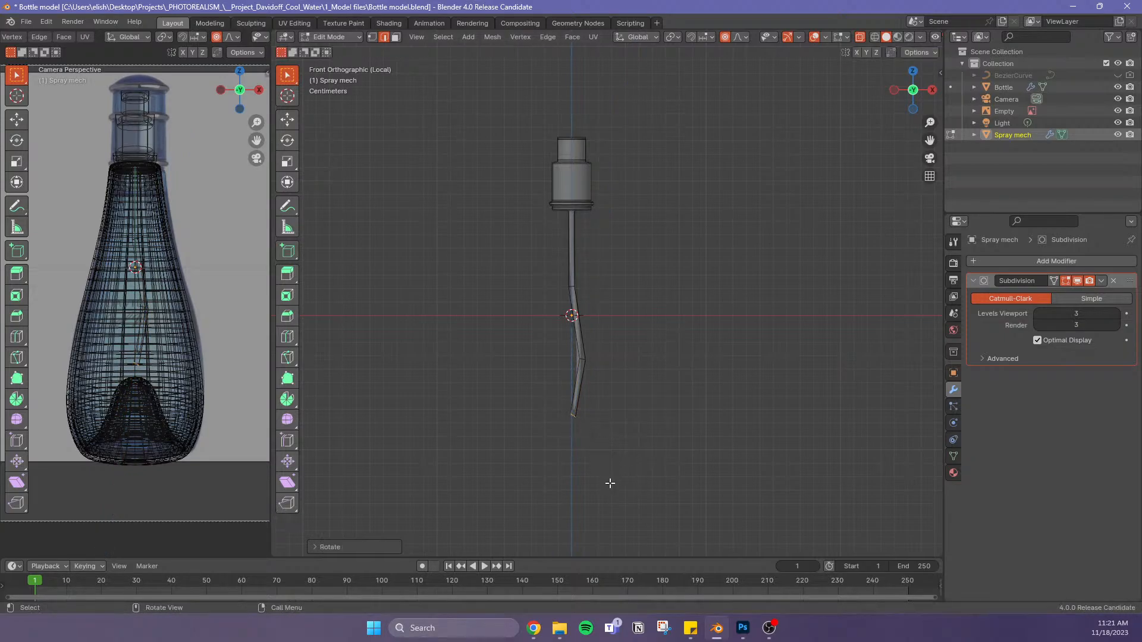
Extrude a fourth dip tube segment about 0.062 m outward from the central axis and add an edge loop near its tip
{"action": "key", "text": "e"}
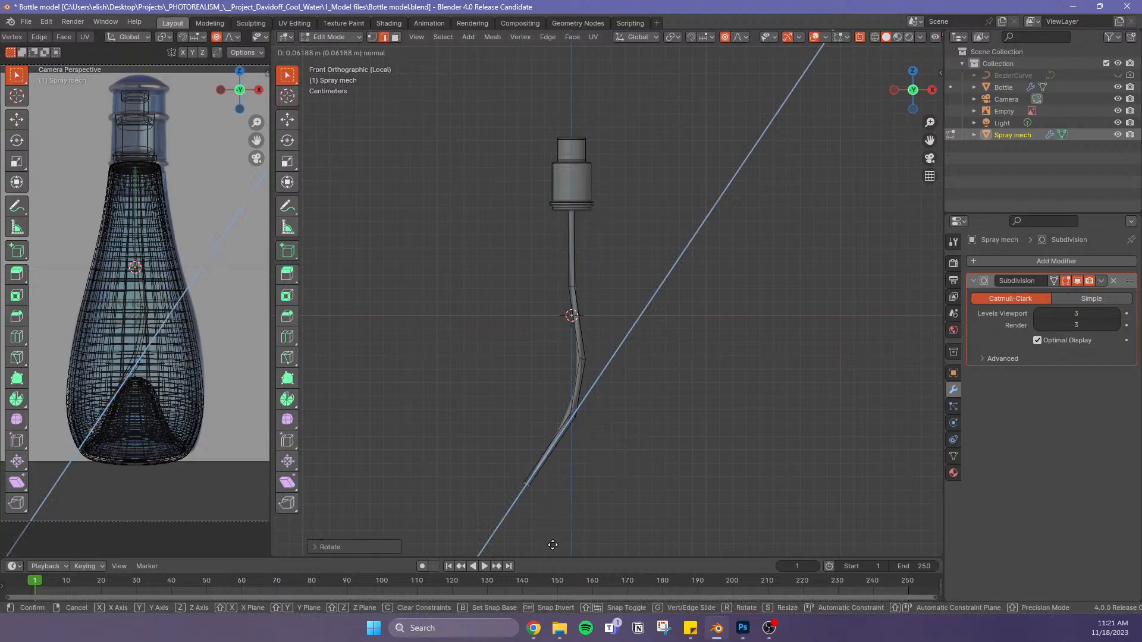
{"action": "left_click", "coordinate": [552, 545]}
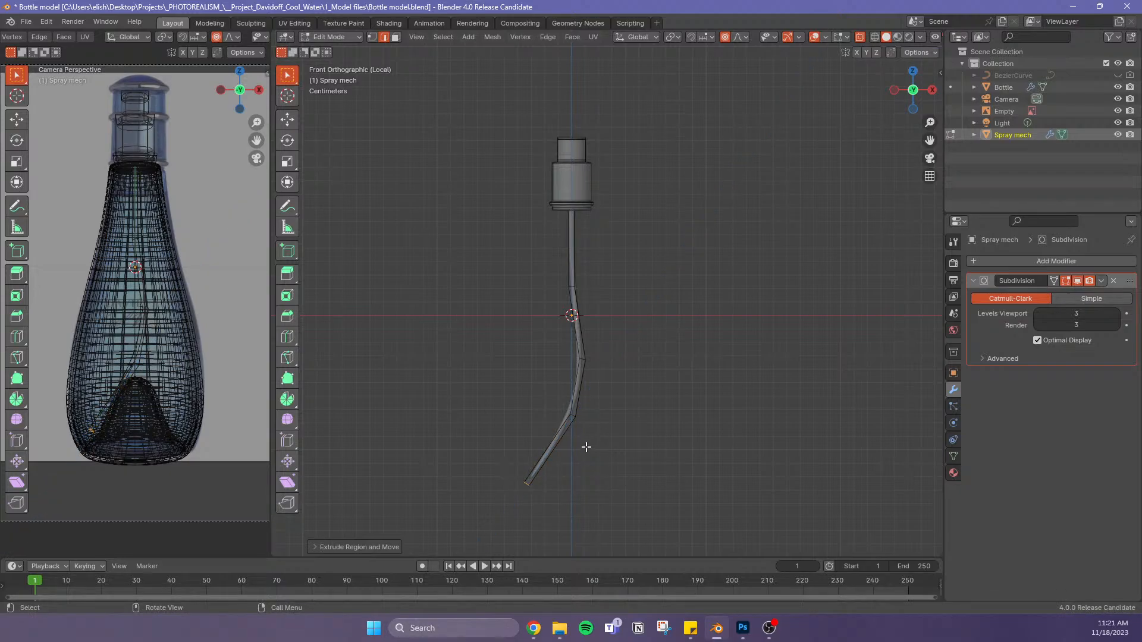
{"action": "key", "text": "g"}
{"action": "key", "text": "g"}
{"action": "left_click", "coordinate": [555, 503]}
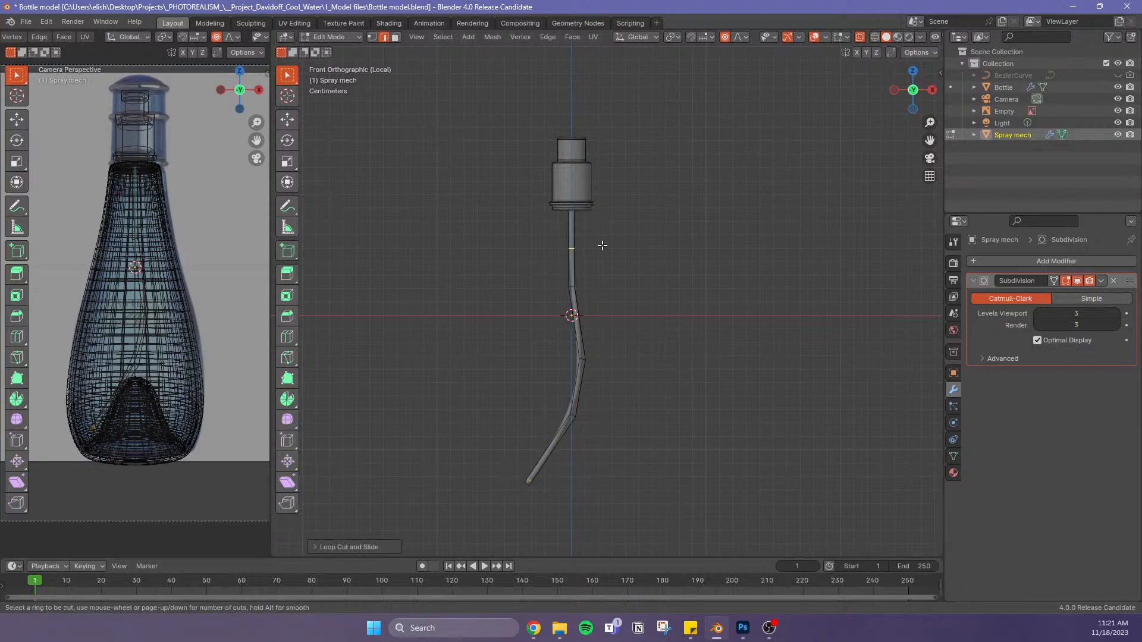
Add an edge loop at the very top of the dip tube, just below the spray mechanism's base, and return to Object Mode
{"action": "key", "text": "g"}
{"action": "key", "text": "g"}
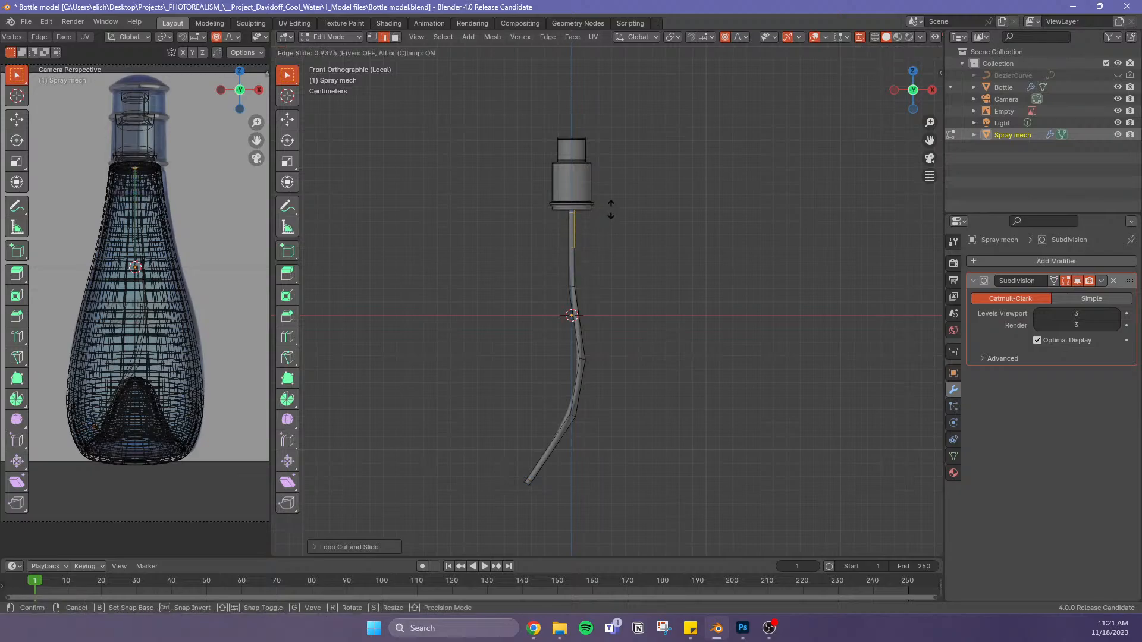
{"action": "left_click", "coordinate": [609, 209]}
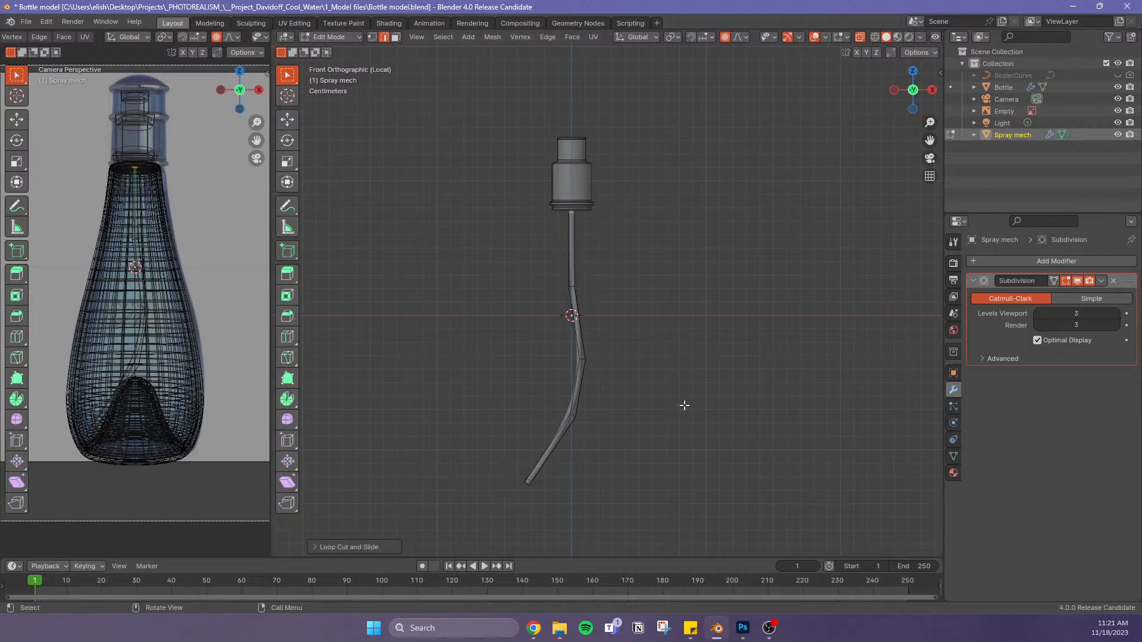
{"action": "mouse_move", "coordinate": [617, 347]}
{"action": "middle_mouse_down"}
{"action": "mouse_move", "coordinate": [543, 387]}
{"action": "mouse_move", "coordinate": [670, 434]}
{"action": "mouse_move", "coordinate": [671, 448]}
{"action": "mouse_move", "coordinate": [640, 408]}
{"action": "mouse_move", "coordinate": [640, 349]}
{"action": "middle_mouse_up"}
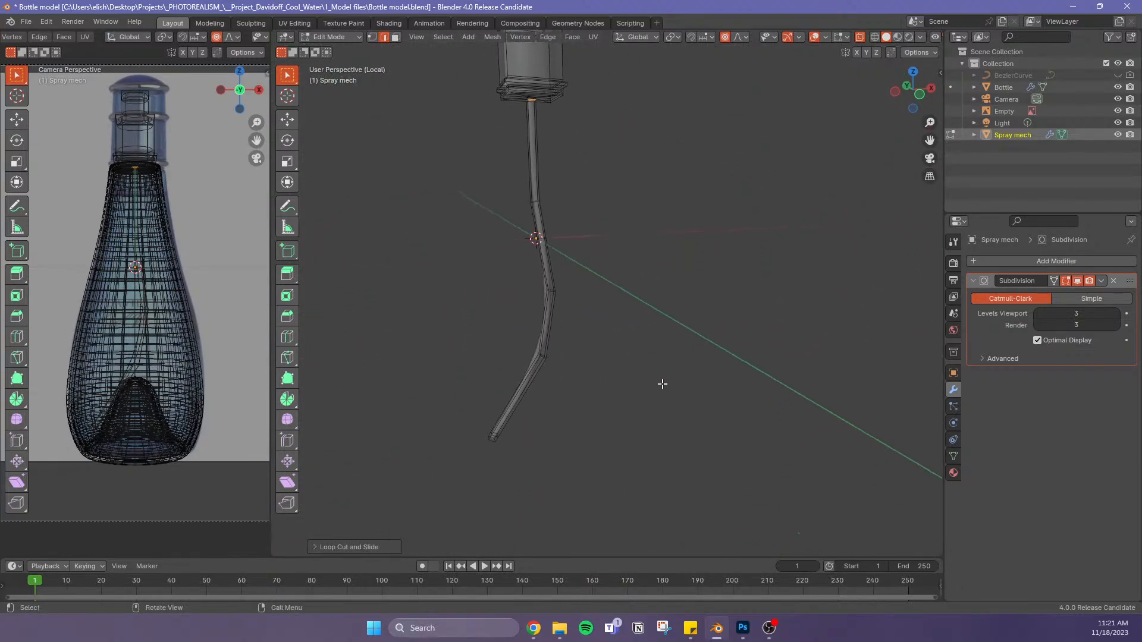
{"action": "key", "text": "Tab"}
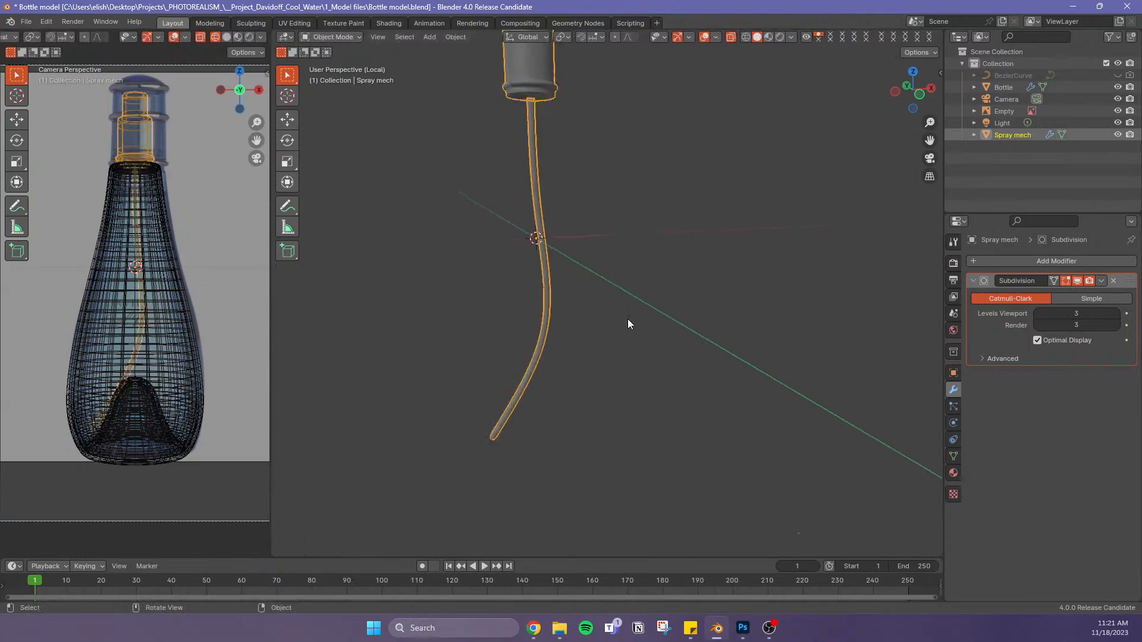
Edge-slide the loop near the dip tube's tip closer to the open end, and check the smoothed tube in Object Mode
{"action": "mouse_move", "coordinate": [628, 323]}
{"action": "middle_mouse_down"}
{"action": "mouse_move", "coordinate": [652, 346]}
{"action": "mouse_move", "coordinate": [616, 343]}
{"action": "mouse_move", "coordinate": [668, 279]}
{"action": "mouse_move", "coordinate": [551, 255]}
{"action": "middle_mouse_up"}
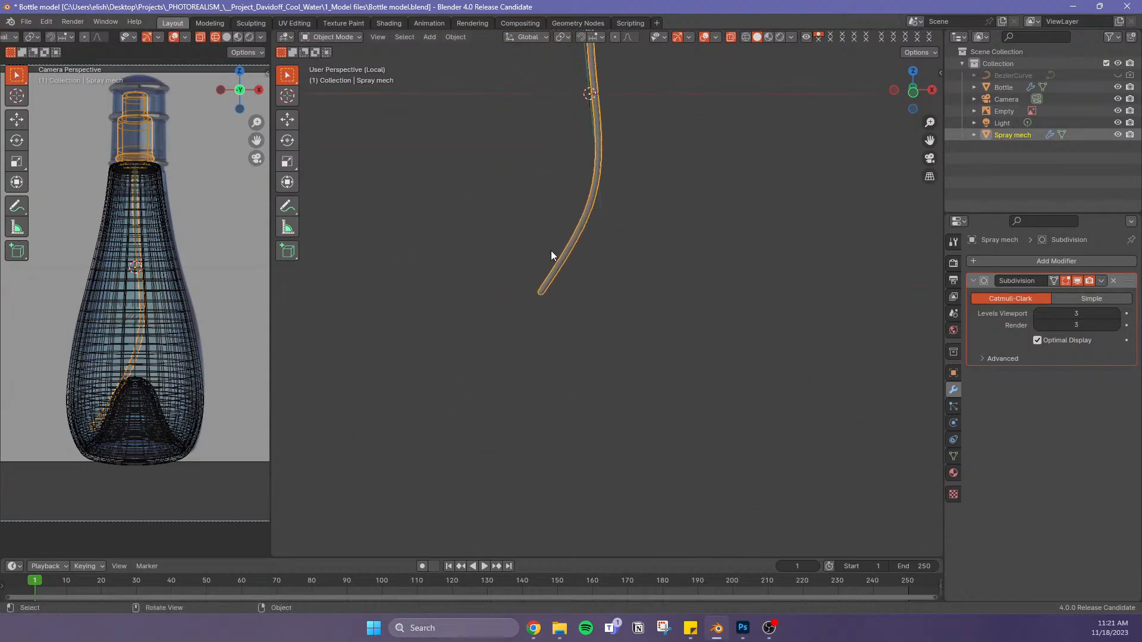
{"action": "scroll", "coordinate": [568, 230], "scroll_direction": "up", "scroll_amount": 8}
{"action": "middle_click_drag", "start_coordinate": [473, 213], "coordinate": [624, 320], "text": "shift"}
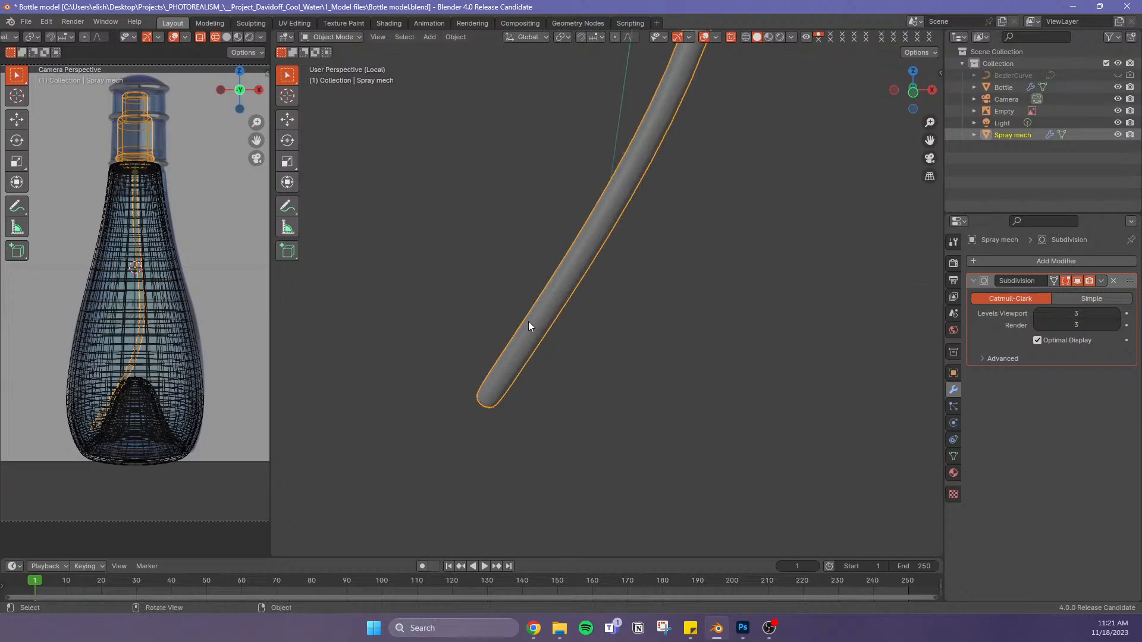
{"action": "key", "text": "Tab"}
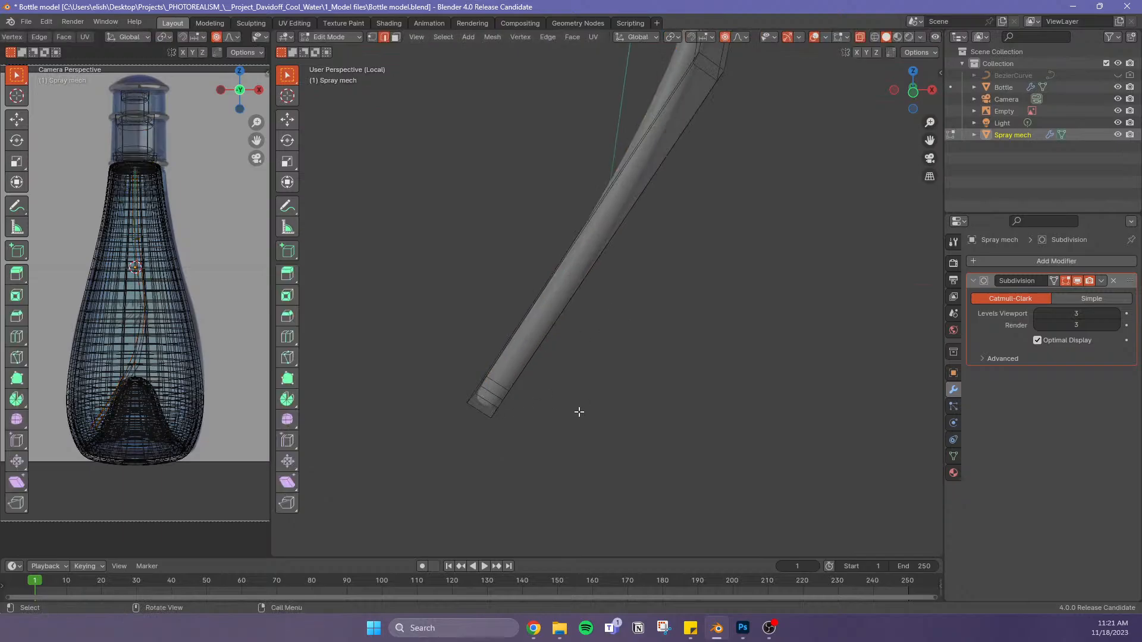
{"action": "middle_click_drag", "start_coordinate": [579, 412], "coordinate": [658, 383]}
{"action": "left_click", "coordinate": [645, 369], "text": "alt"}
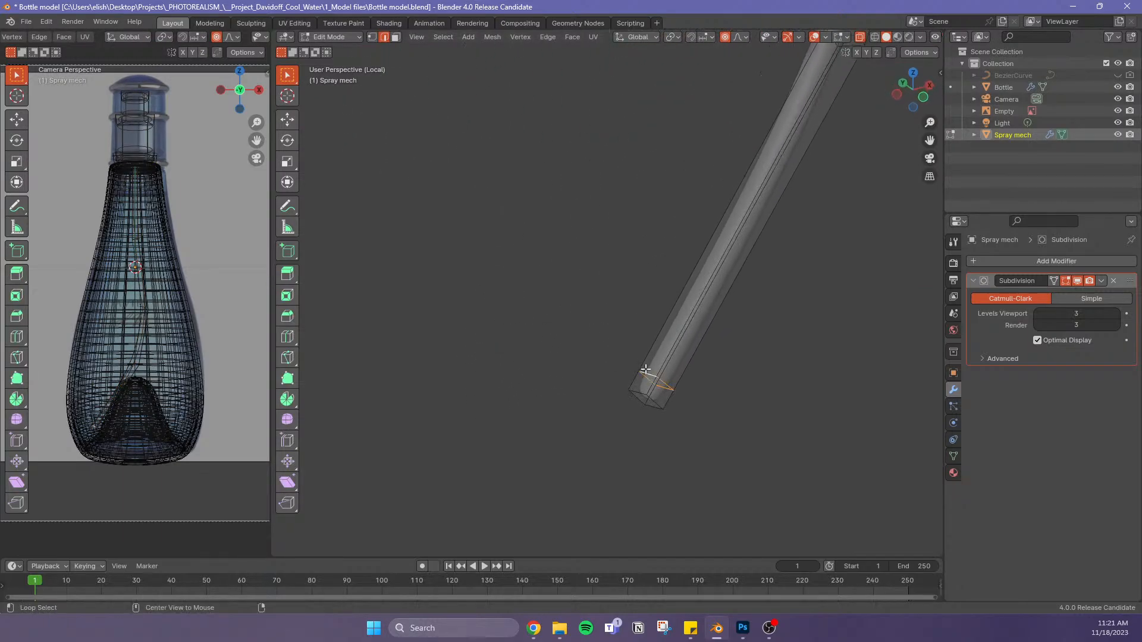
{"action": "key", "text": "g"}
{"action": "key", "text": "g"}
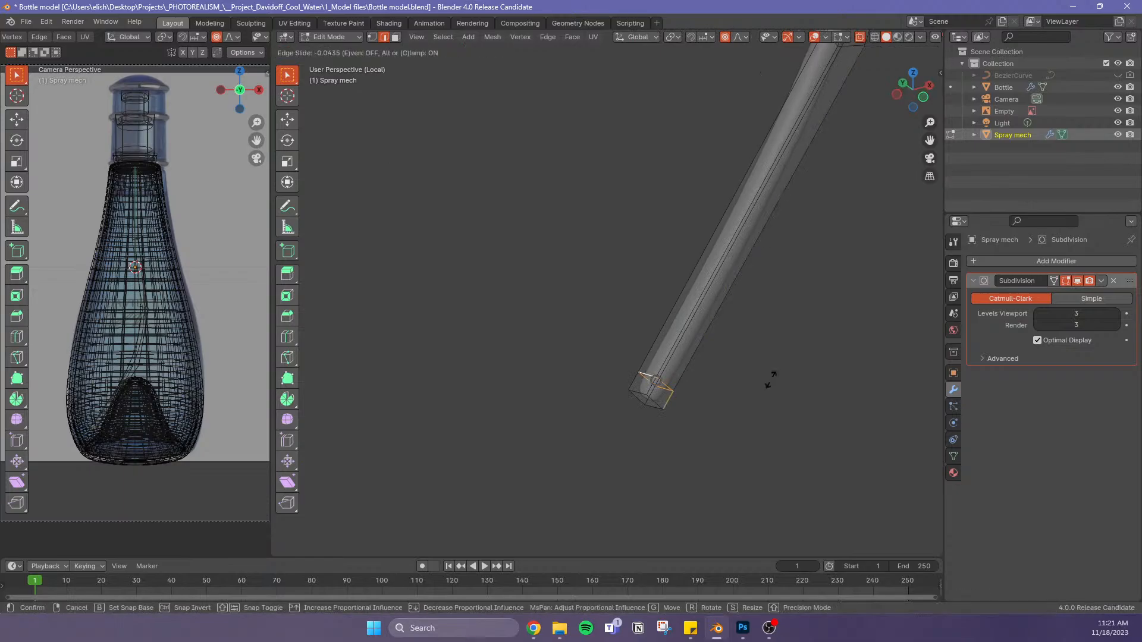
{"action": "left_click", "coordinate": [721, 439]}
{"action": "scroll", "coordinate": [724, 401], "scroll_direction": "up", "scroll_amount": 3}
{"action": "scroll", "coordinate": [507, 296], "scroll_direction": "down", "scroll_amount": 6}
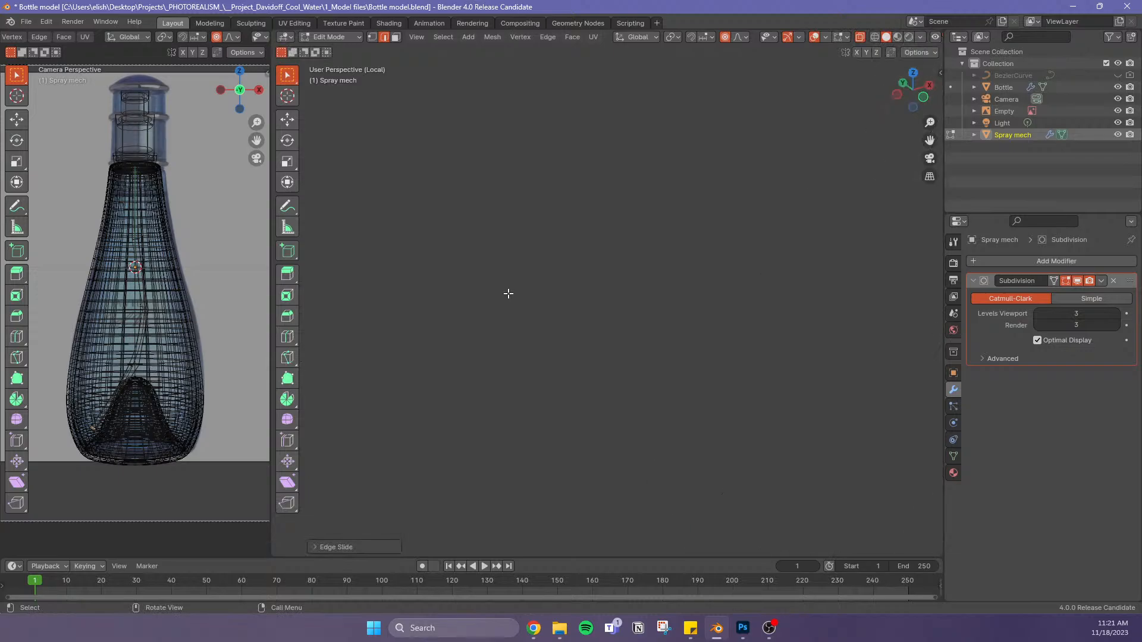
{"action": "key", "text": "Tab"}
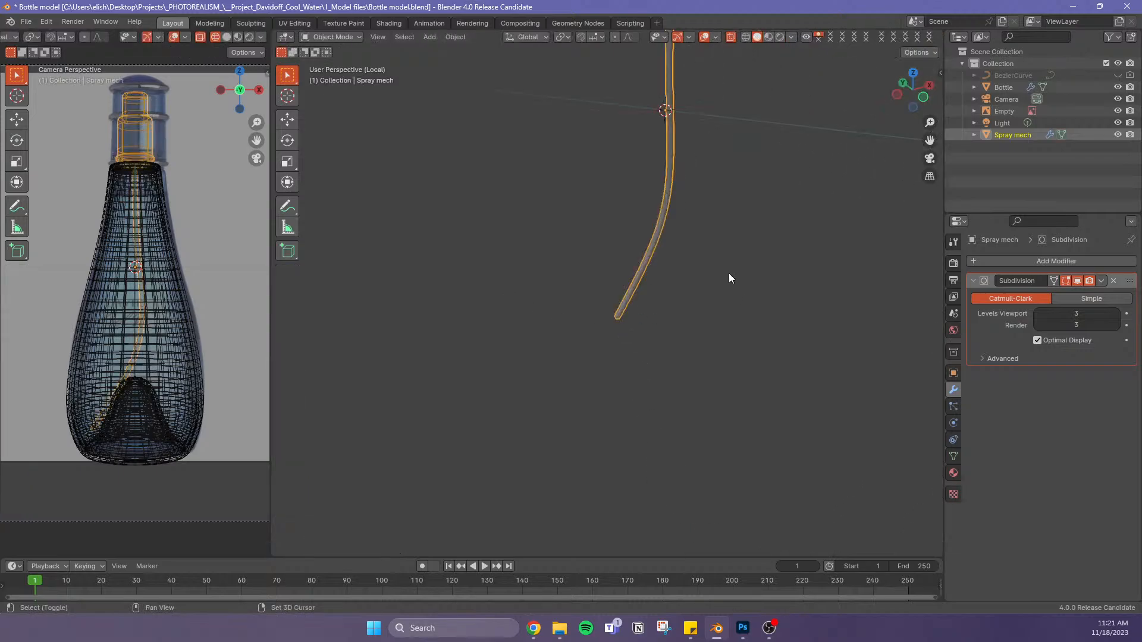
{"action": "scroll", "coordinate": [690, 366], "scroll_direction": "up", "scroll_amount": 2}
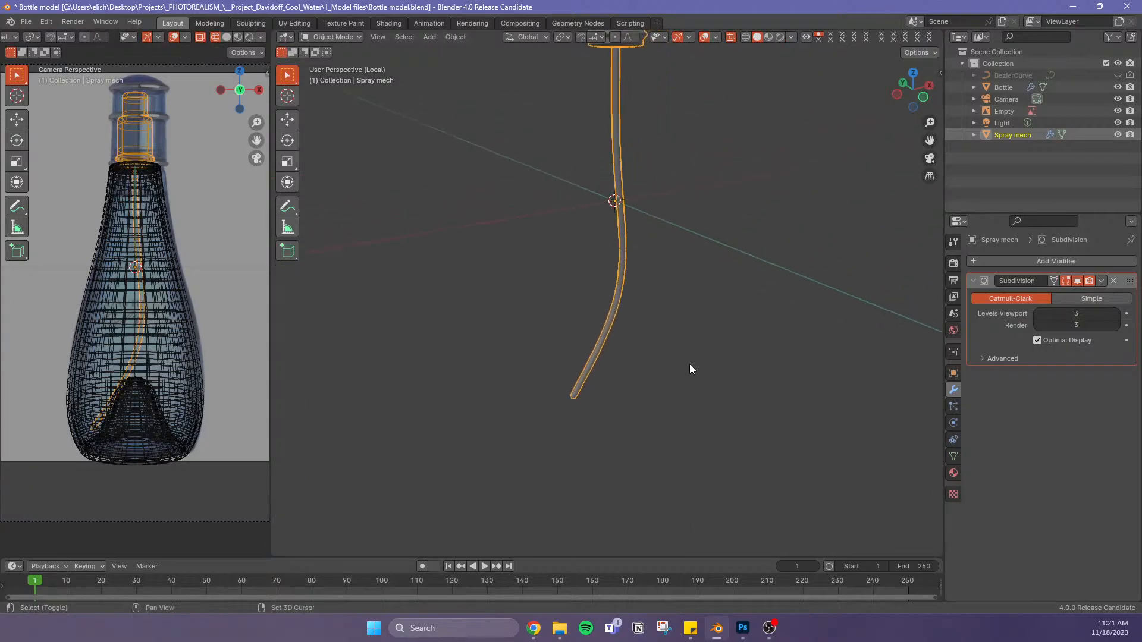
Switch the camera viewport to solid shading with X-ray enabled and deselect the spray mechanism
{"action": "left_click", "coordinate": [228, 37]}
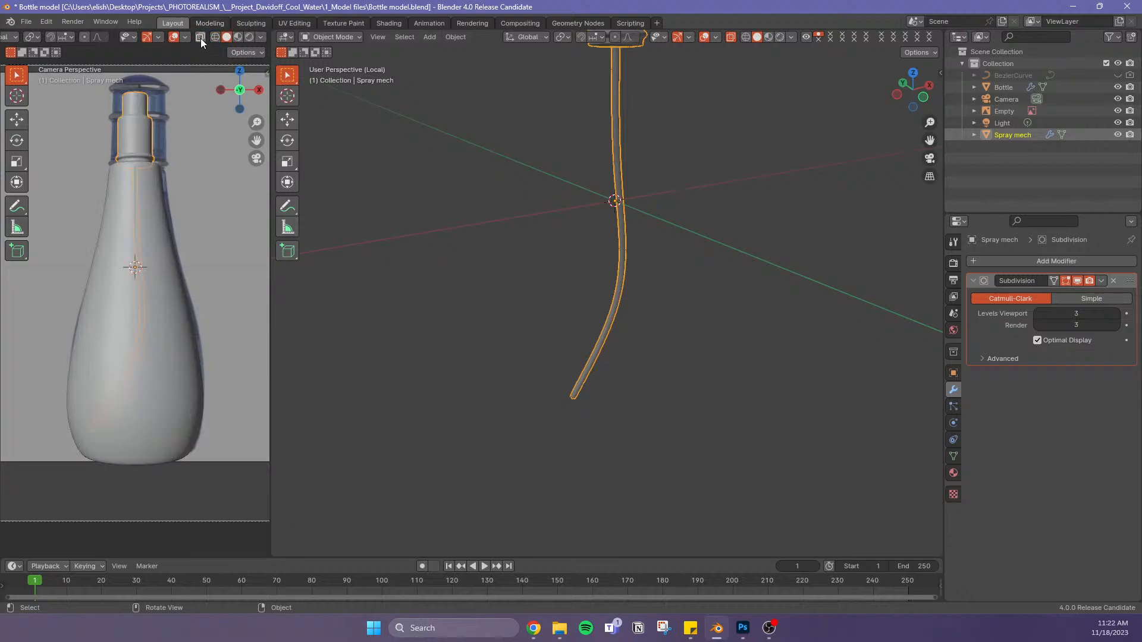
{"action": "left_click", "coordinate": [200, 37]}
{"action": "left_click", "coordinate": [438, 301]}
{"action": "mouse_move", "coordinate": [463, 259]}
{"action": "middle_mouse_down"}
{"action": "mouse_move", "coordinate": [741, 237]}
{"action": "mouse_move", "coordinate": [619, 240]}
{"action": "middle_mouse_up"}
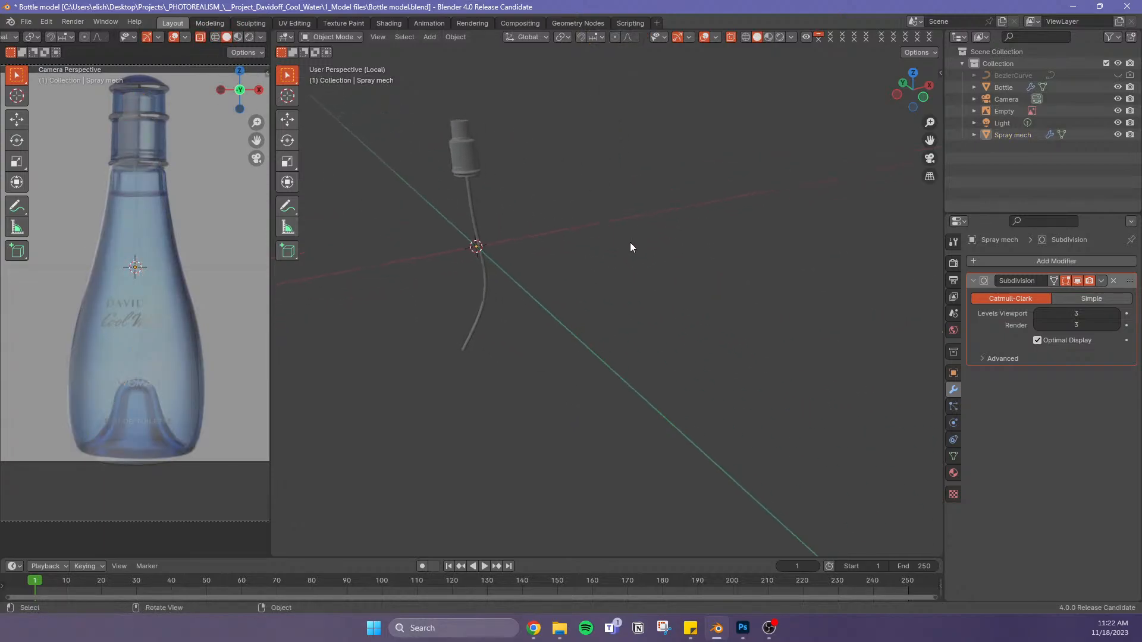
{"action": "mouse_move", "coordinate": [565, 207]}
{"action": "middle_mouse_down"}
{"action": "mouse_move", "coordinate": [607, 257]}
{"action": "mouse_move", "coordinate": [589, 232]}
{"action": "middle_mouse_up"}
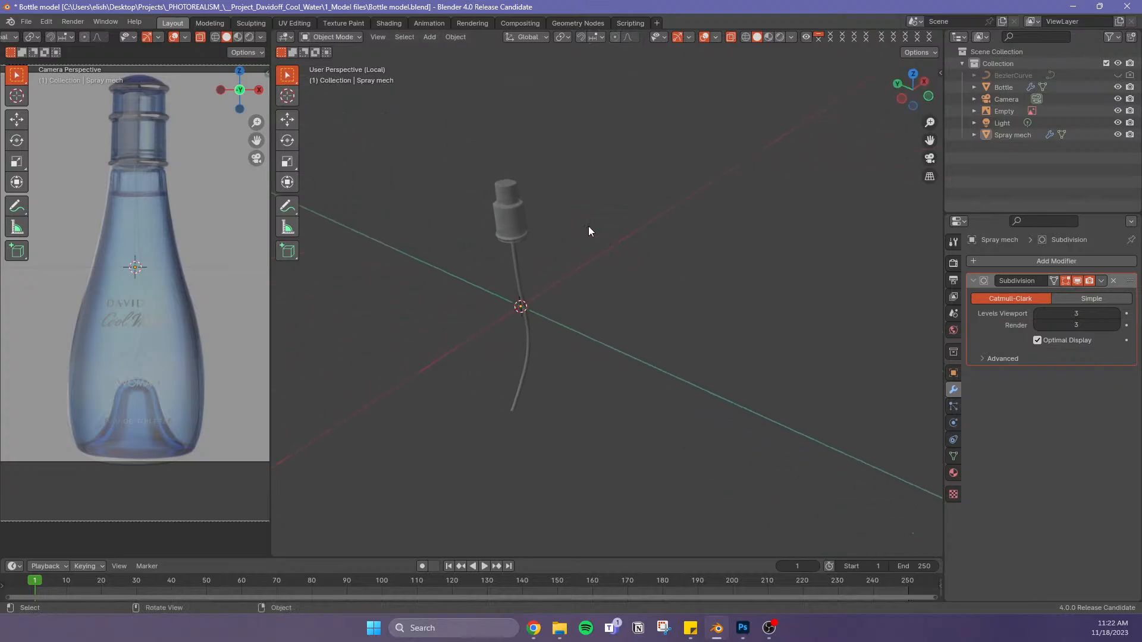
Try to inset one side face of the spray mechanism's upper block in Edit Mode to form a smaller central face
{"action": "left_click", "coordinate": [508, 194]}
{"action": "scroll", "coordinate": [479, 177], "scroll_direction": "down", "scroll_amount": 2}
{"action": "scroll", "coordinate": [513, 191], "scroll_direction": "up", "scroll_amount": 5}
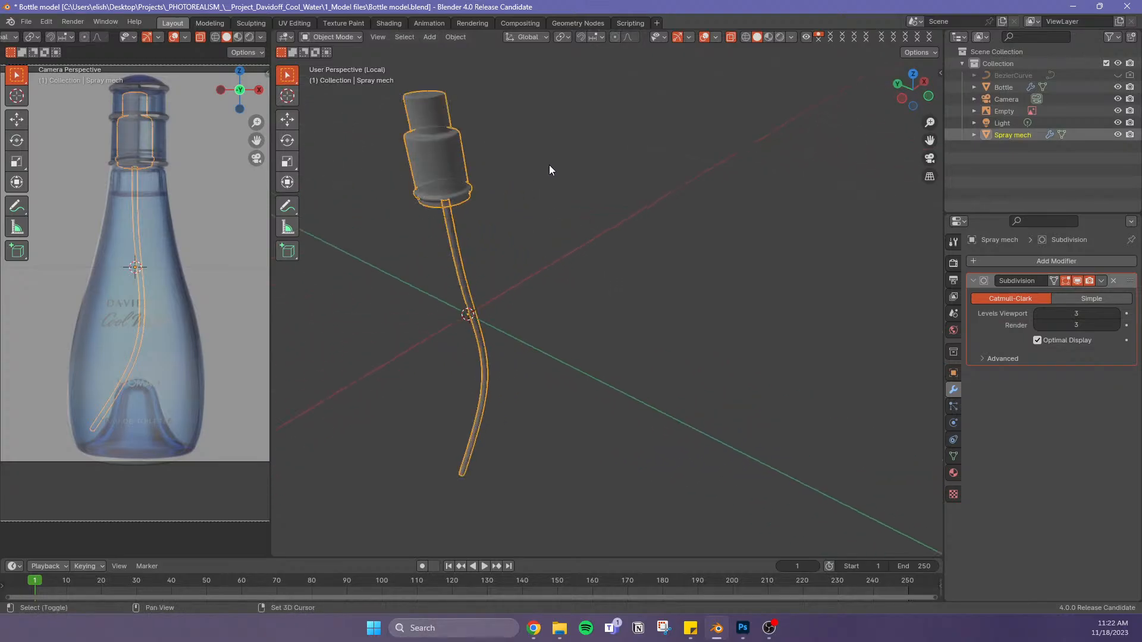
{"action": "middle_click_drag", "start_coordinate": [548, 165], "coordinate": [617, 187], "text": "shift"}
{"action": "scroll", "coordinate": [550, 145], "scroll_direction": "up", "scroll_amount": 4}
{"action": "mouse_move", "coordinate": [536, 137]}
{"action": "middle_mouse_down", "text": "shift"}
{"action": "mouse_move", "coordinate": [559, 188]}
{"action": "mouse_move", "coordinate": [549, 226]}
{"action": "middle_mouse_up", "text": "shift"}
{"action": "key", "text": "Tab"}
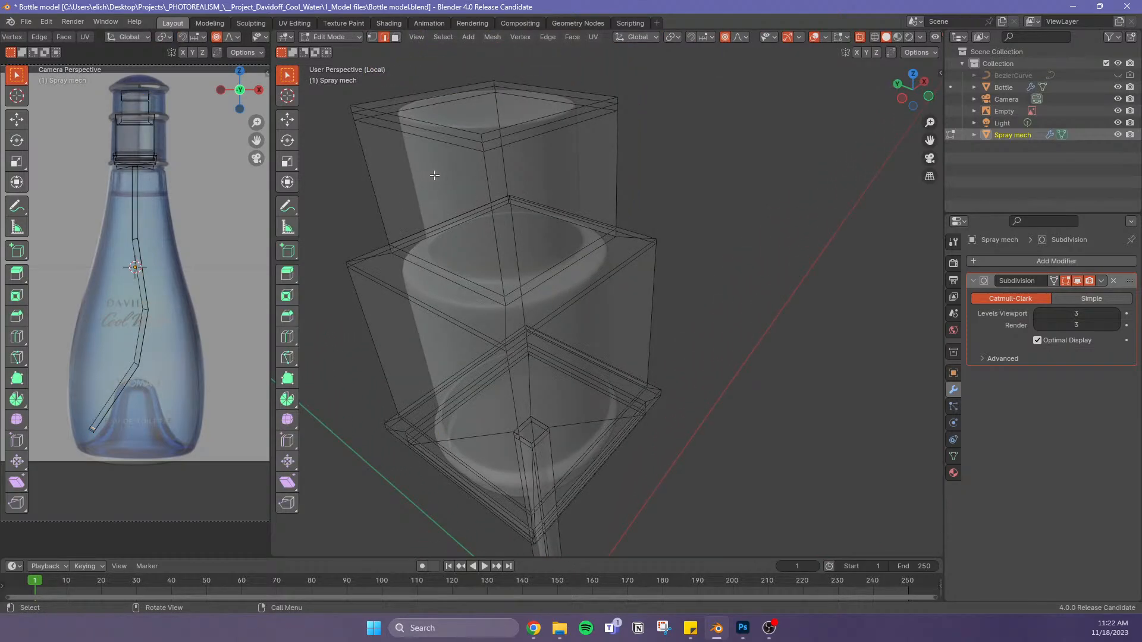
{"action": "mouse_move", "coordinate": [449, 207]}
{"action": "middle_mouse_down", "text": "shift"}
{"action": "mouse_move", "coordinate": [461, 191]}
{"action": "mouse_move", "coordinate": [583, 169]}
{"action": "mouse_move", "coordinate": [584, 250]}
{"action": "middle_mouse_up", "text": "shift"}
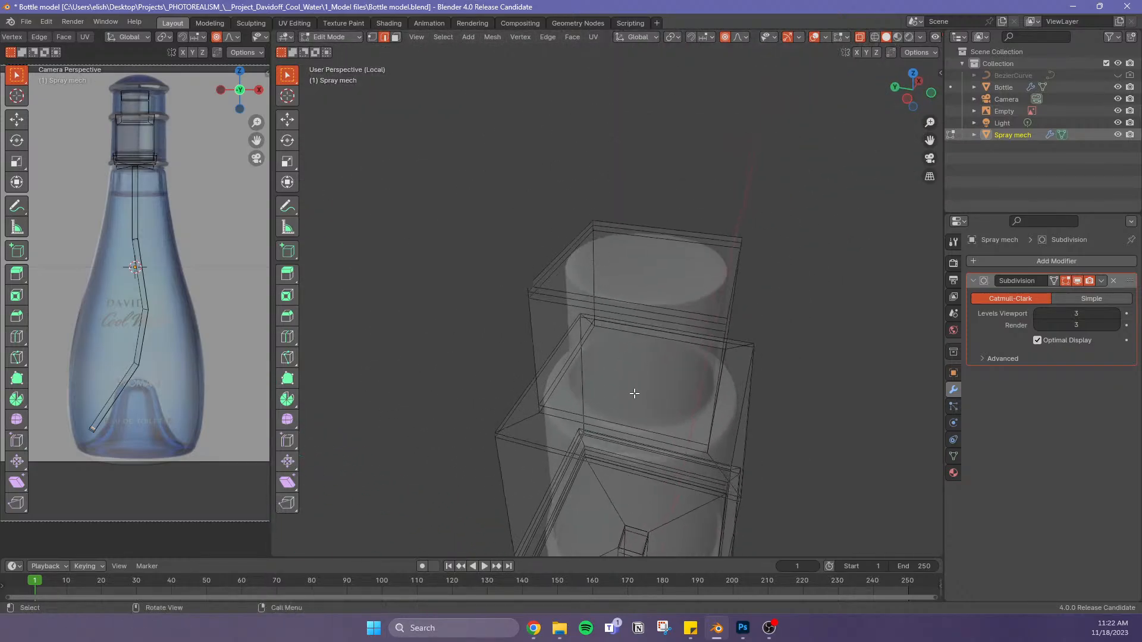
{"action": "left_click", "coordinate": [636, 393]}
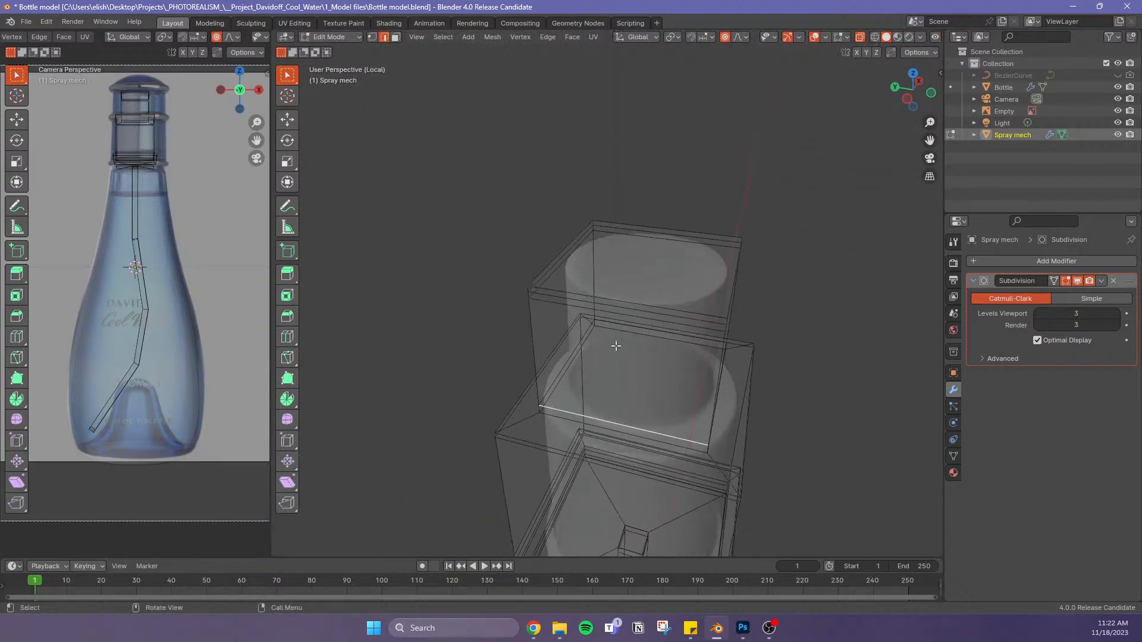
{"action": "left_click", "coordinate": [396, 36]}
{"action": "left_click", "coordinate": [621, 376]}
{"action": "mouse_move", "coordinate": [803, 434]}
{"action": "middle_mouse_down", "text": "shift"}
{"action": "mouse_move", "coordinate": [722, 370]}
{"action": "mouse_move", "coordinate": [727, 324]}
{"action": "middle_mouse_up", "text": "shift"}
{"action": "key", "text": "i"}
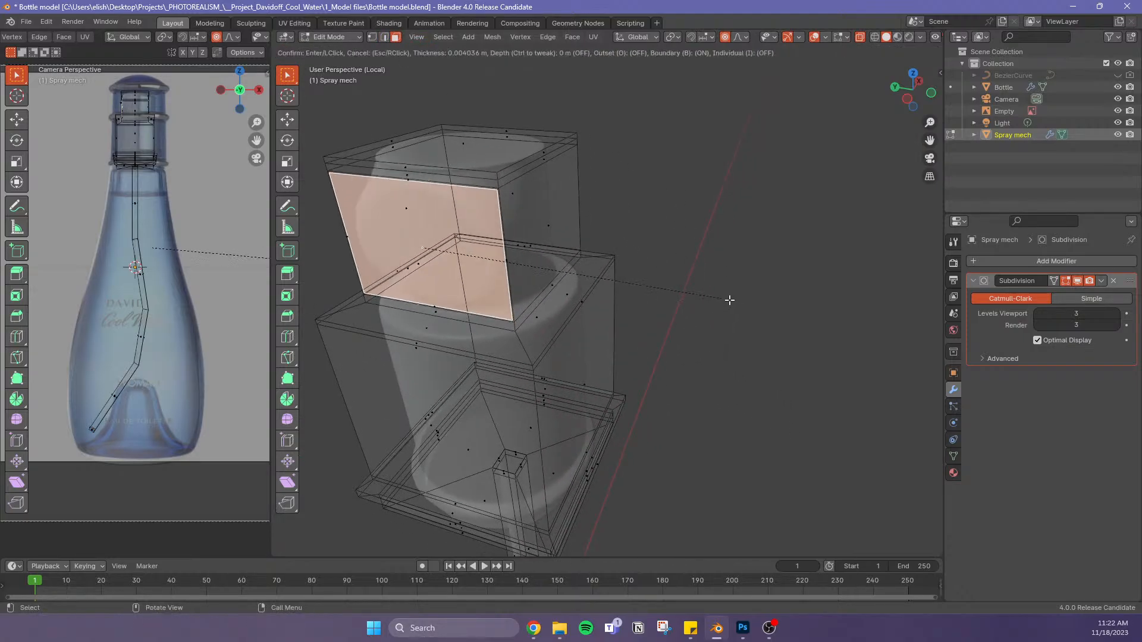
{"action": "left_click", "coordinate": [678, 297]}
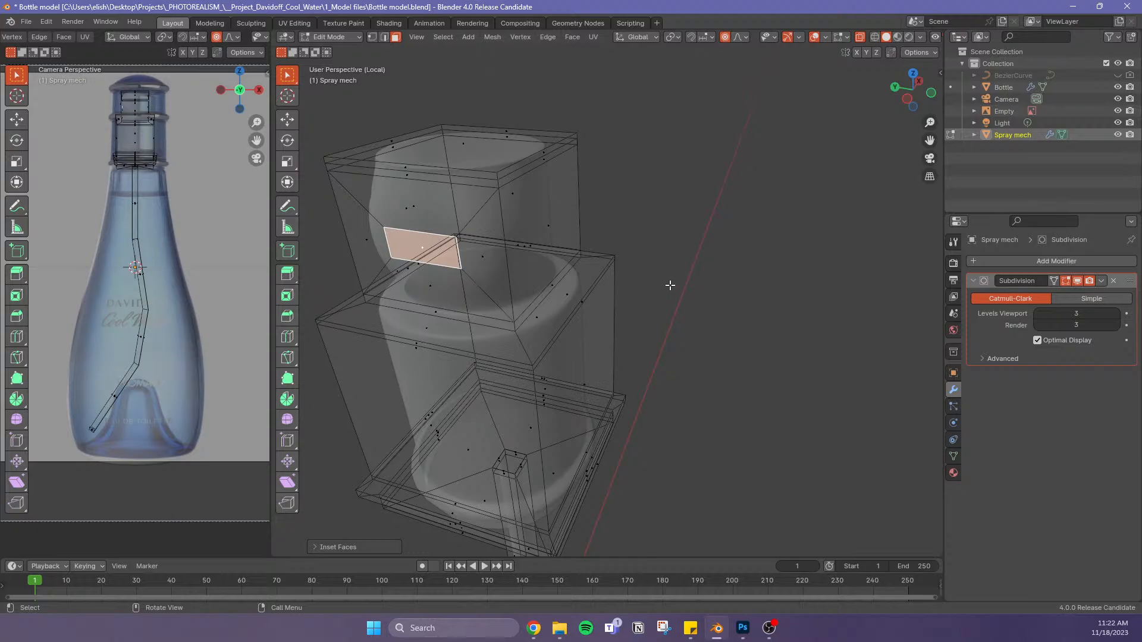
Scale the inset face up along Z to make it taller, and inspect its shape on the upper block
{"action": "key", "text": "s"}
{"action": "key", "text": "z"}
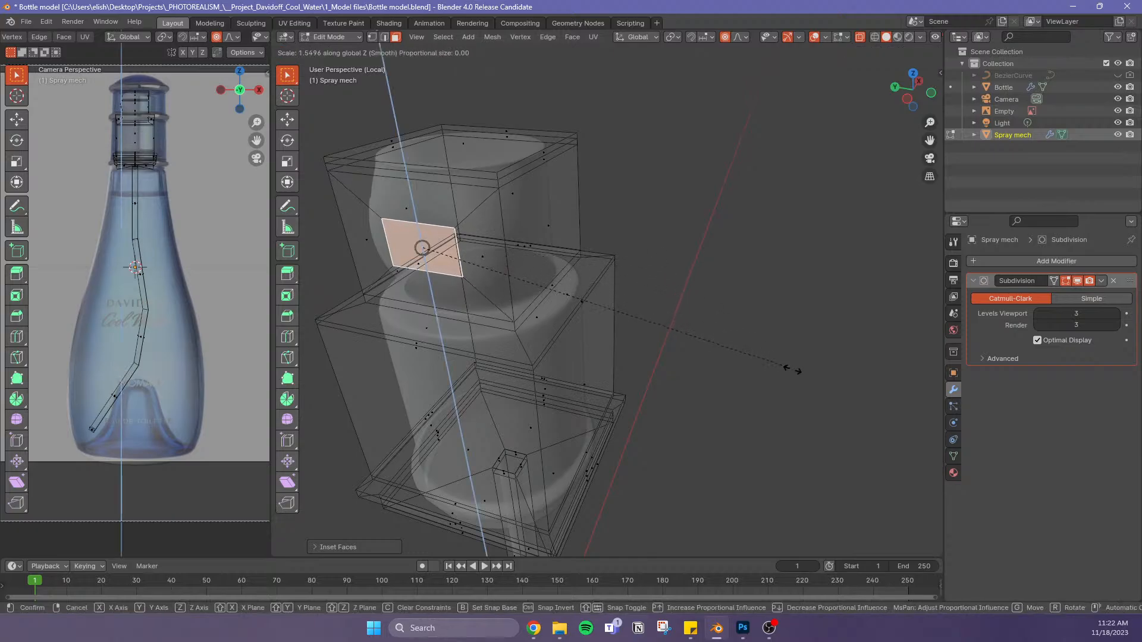
{"action": "left_click", "coordinate": [897, 446]}
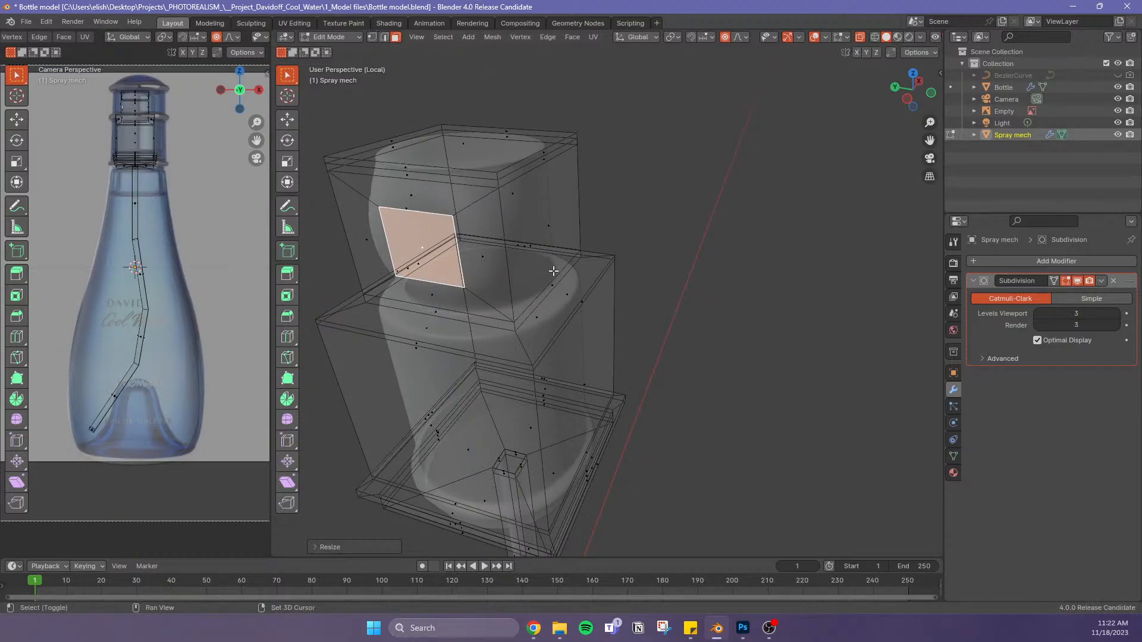
{"action": "middle_click_drag", "start_coordinate": [553, 271], "coordinate": [660, 349], "text": "shift"}
{"action": "key", "text": "alt+z"}
{"action": "key", "text": "alt+z"}
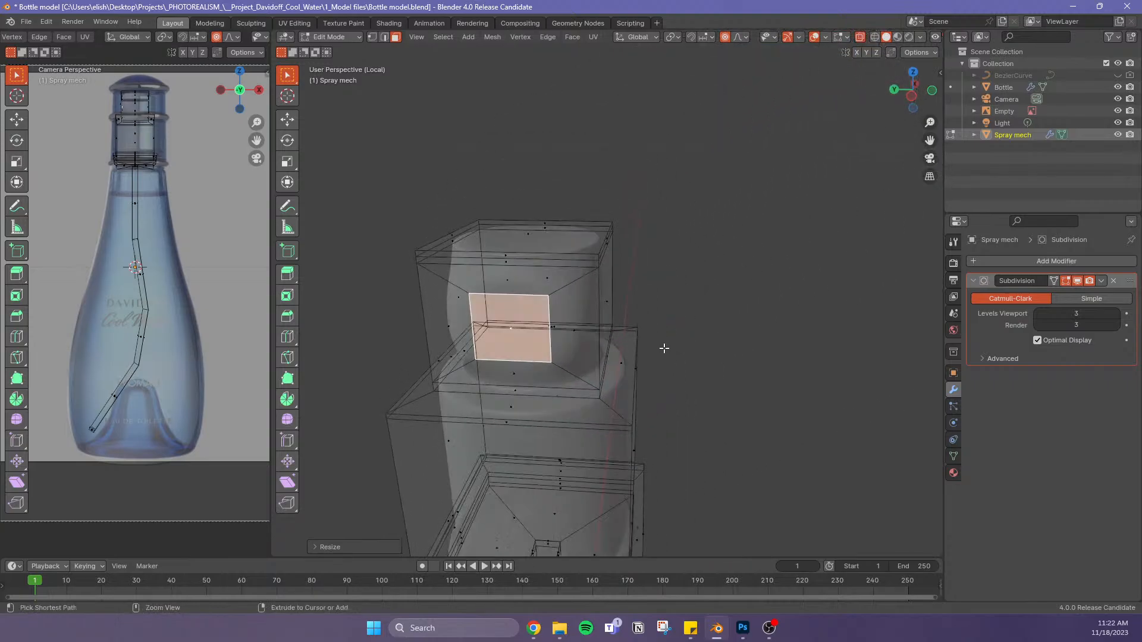
Undo the scaling and inset of the side face and return the spray mechanism to Object Mode
{"action": "key", "text": "ctrl+z"}
{"action": "key", "text": "ctrl+z"}
{"action": "left_click", "coordinate": [763, 342]}
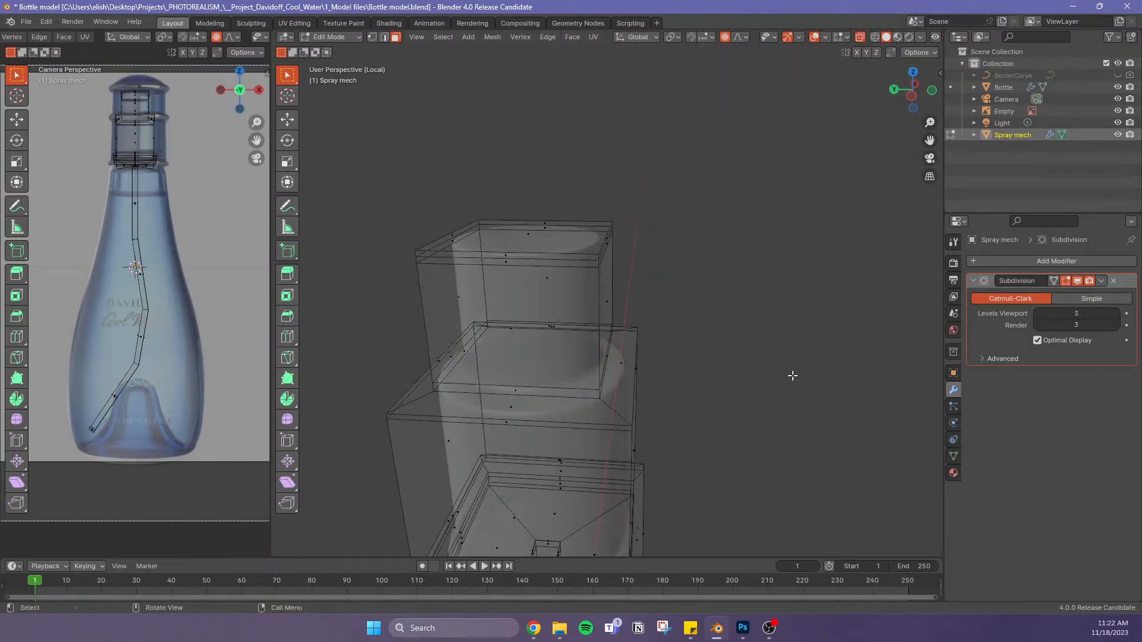
{"action": "mouse_move", "coordinate": [793, 375]}
{"action": "middle_mouse_down"}
{"action": "mouse_move", "coordinate": [741, 319]}
{"action": "mouse_move", "coordinate": [773, 375]}
{"action": "mouse_move", "coordinate": [678, 390]}
{"action": "mouse_move", "coordinate": [744, 340]}
{"action": "mouse_move", "coordinate": [836, 332]}
{"action": "middle_mouse_up"}
{"action": "key", "text": "Tab"}
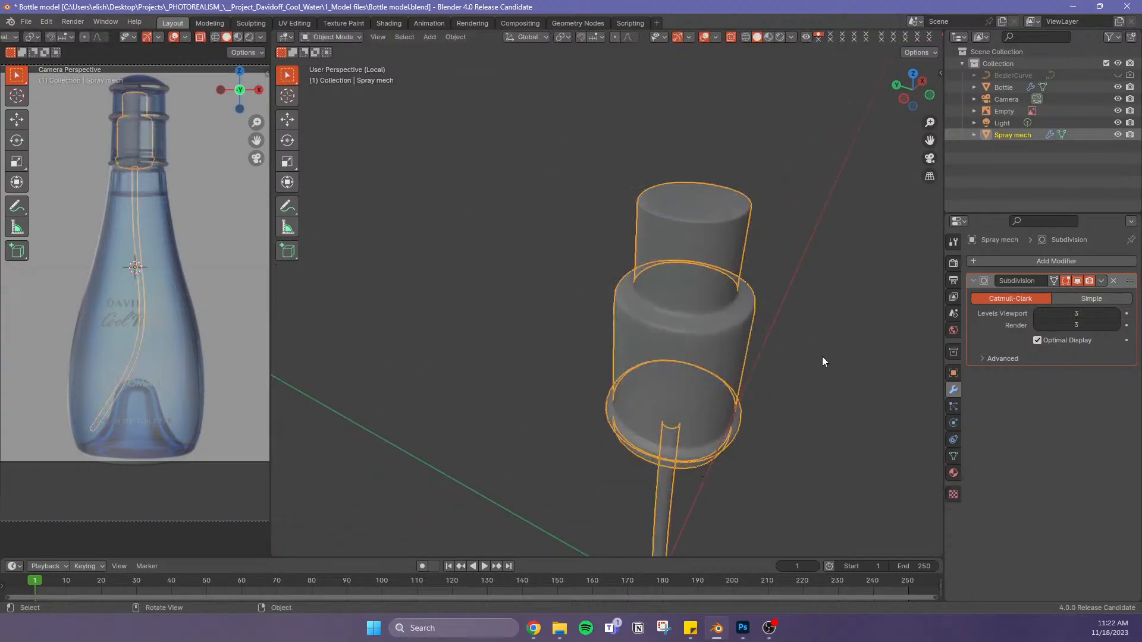
{"action": "left_click", "coordinate": [822, 356]}
{"action": "left_click", "coordinate": [694, 263]}
{"action": "middle_click_drag", "start_coordinate": [798, 368], "coordinate": [720, 370]}
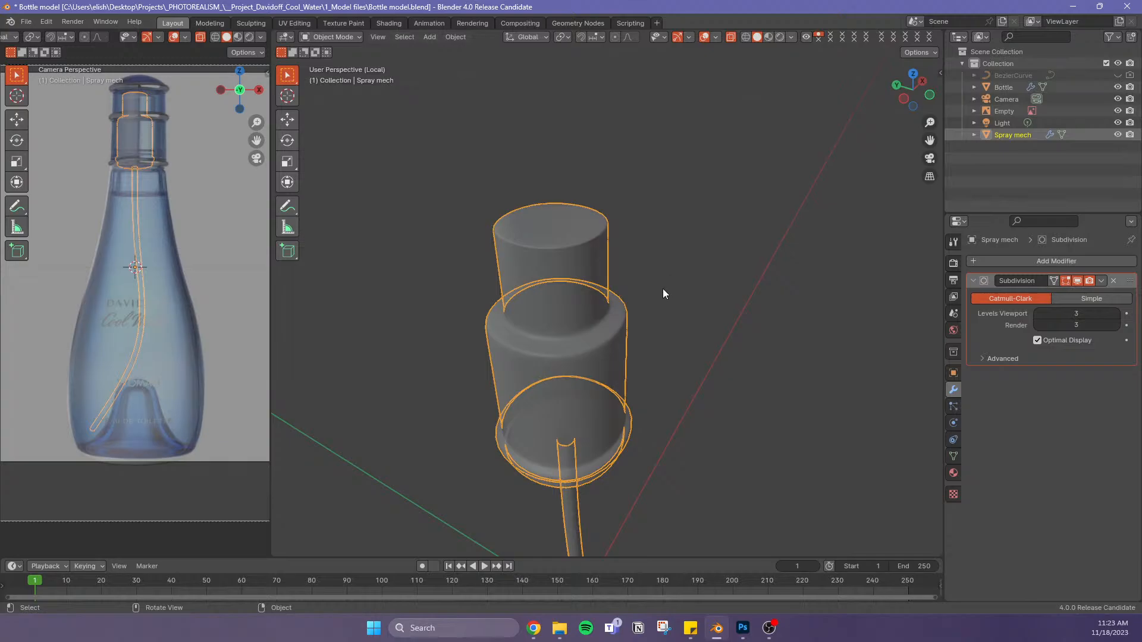
{"action": "left_click", "coordinate": [697, 205]}
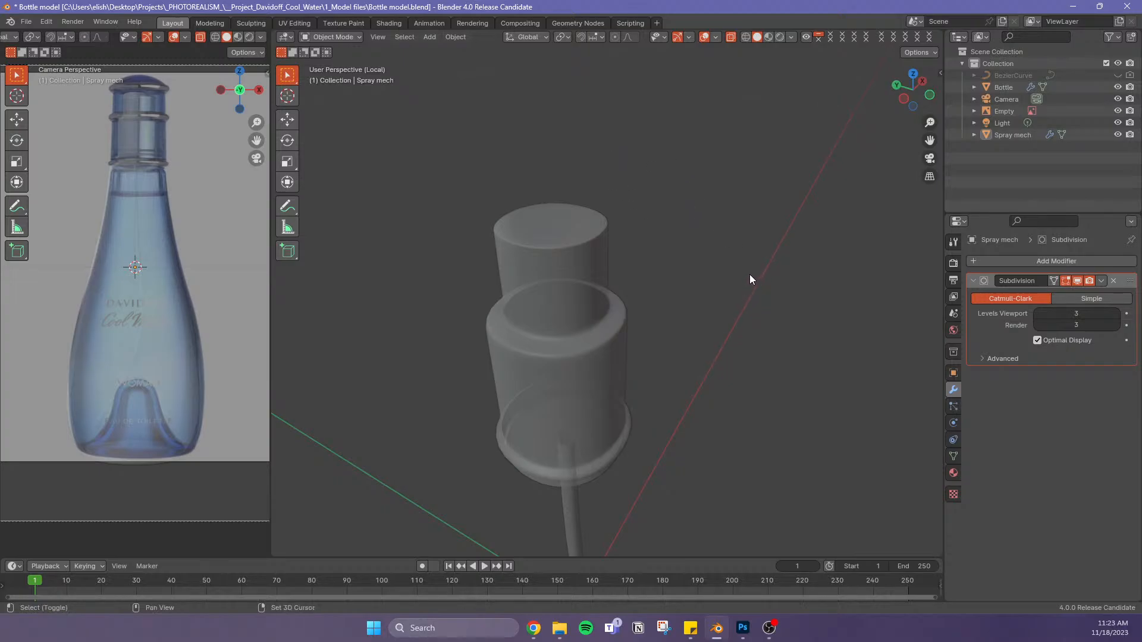
{"action": "middle_click_drag", "start_coordinate": [749, 274], "coordinate": [608, 273]}
Apply the Subdivision modifier on the Spray mech and open its dense mesh in Edit Mode
{"action": "left_click", "coordinate": [605, 257]}
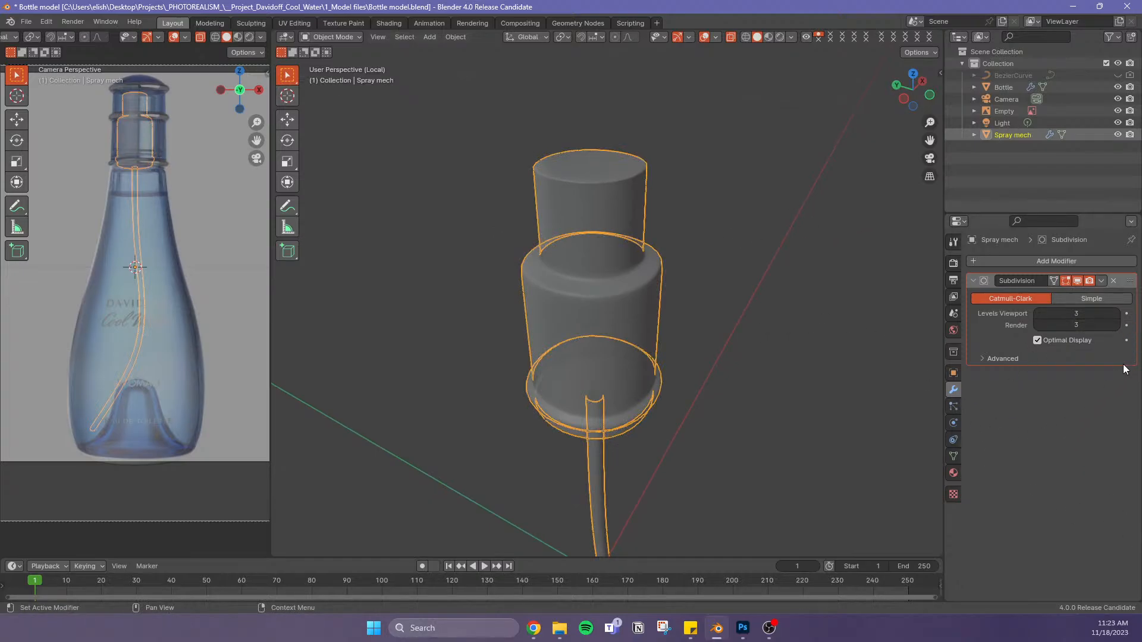
{"action": "left_click", "coordinate": [1100, 280]}
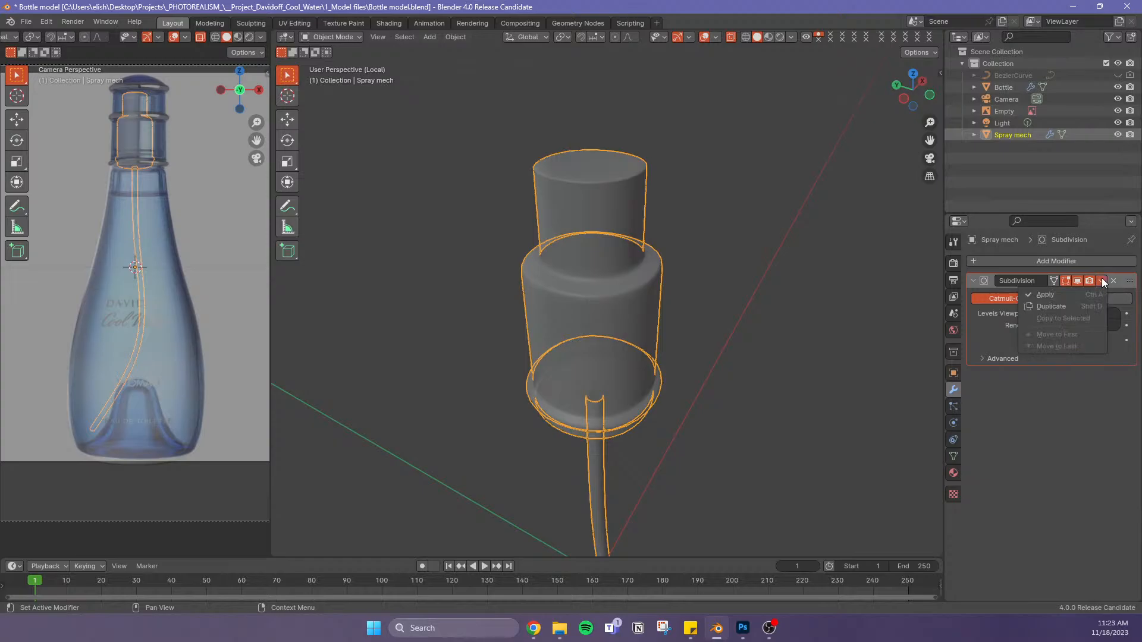
{"action": "left_click", "coordinate": [1066, 292]}
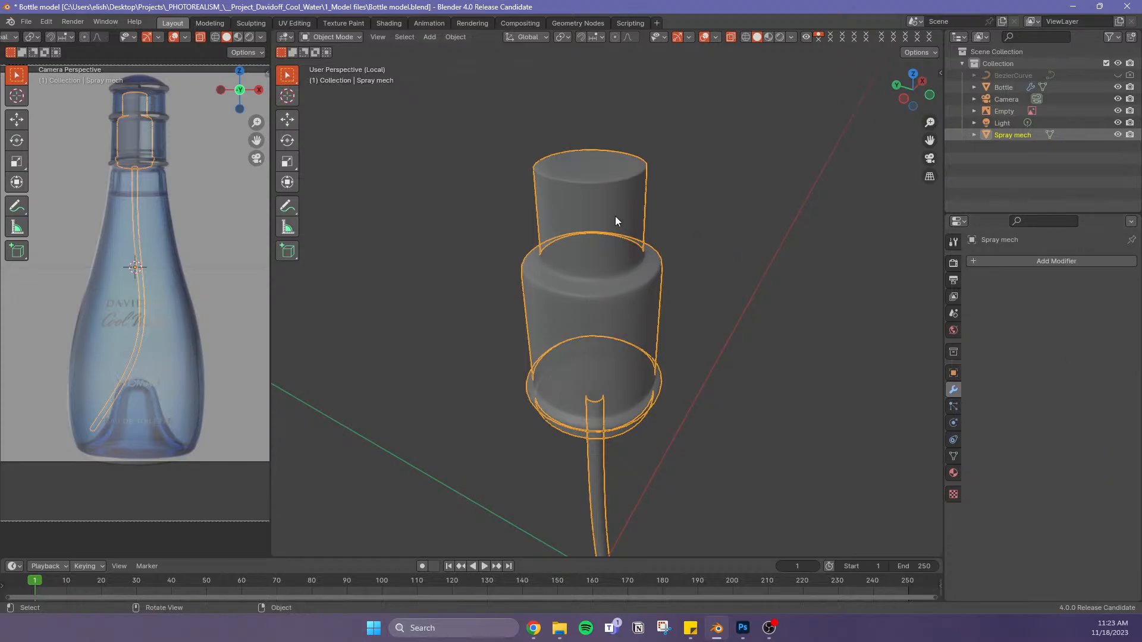
{"action": "key", "text": "Tab"}
{"action": "scroll", "coordinate": [568, 223], "scroll_direction": "up", "scroll_amount": 4}
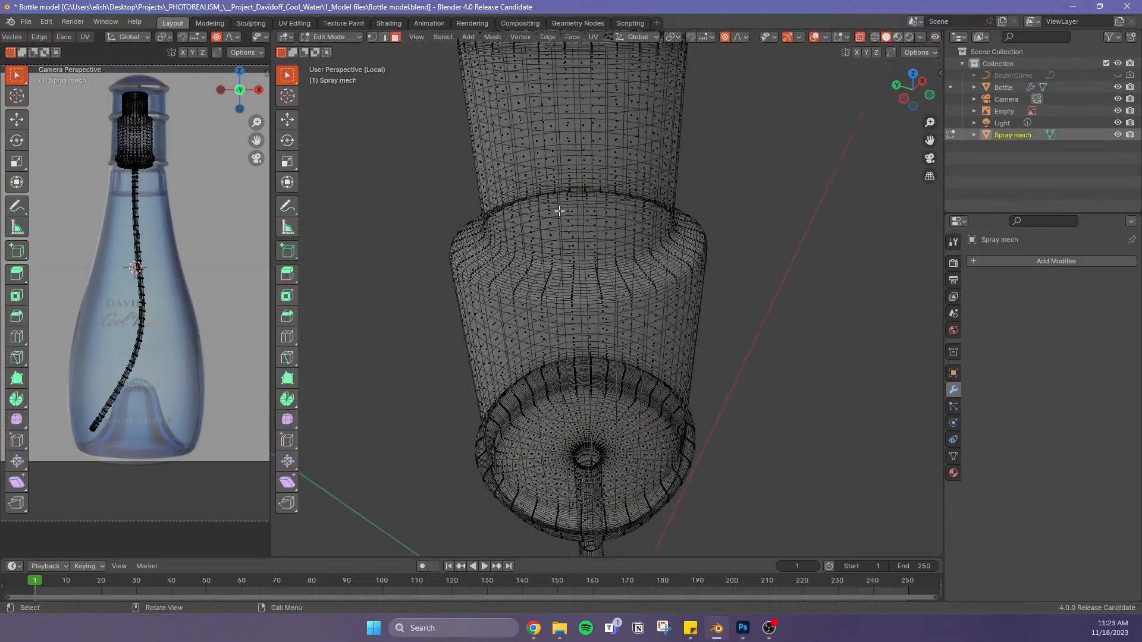
Turn off X-ray display so only the visible surface of the Spray mech mesh can be selected
{"action": "middle_click_drag", "start_coordinate": [578, 216], "coordinate": [588, 248], "text": "shift"}
{"action": "middle_click_drag", "start_coordinate": [636, 304], "coordinate": [676, 357]}
{"action": "middle_click_drag", "start_coordinate": [751, 372], "coordinate": [752, 359]}
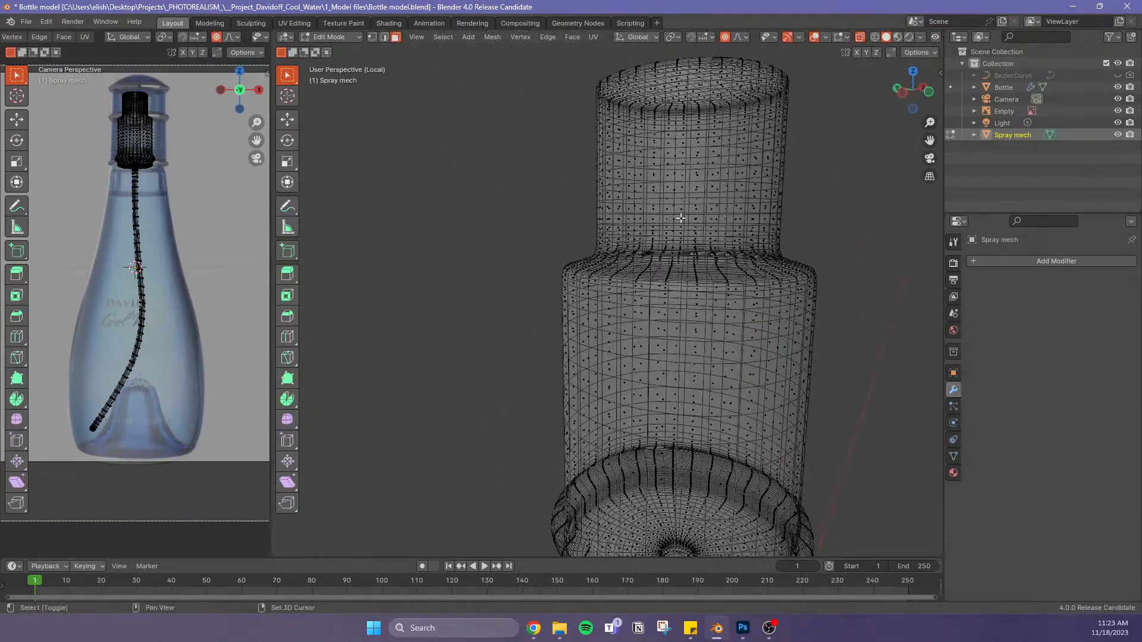
{"action": "middle_click_drag", "start_coordinate": [681, 216], "coordinate": [656, 241], "text": "shift"}
{"action": "middle_click_drag", "start_coordinate": [694, 280], "coordinate": [772, 285]}
{"action": "key", "text": "alt+z"}
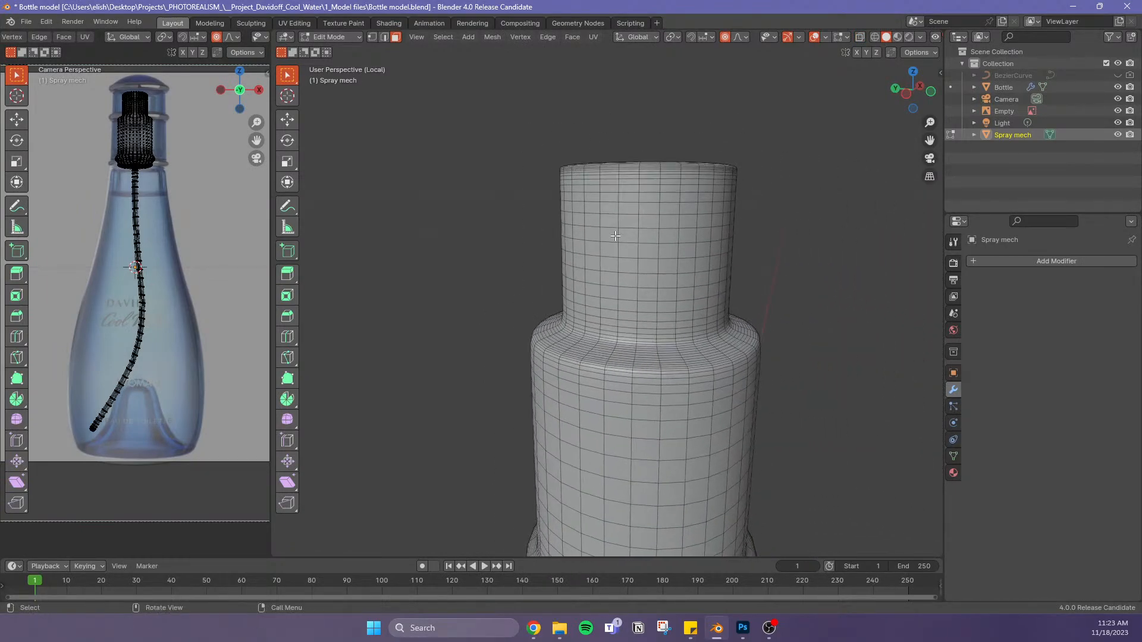
Select a block of side faces, three wide and four tall, midway up the spray mechanism's upper cylinder
{"action": "scroll", "coordinate": [613, 228], "scroll_direction": "up", "scroll_amount": 6}
{"action": "left_click", "coordinate": [613, 138]}
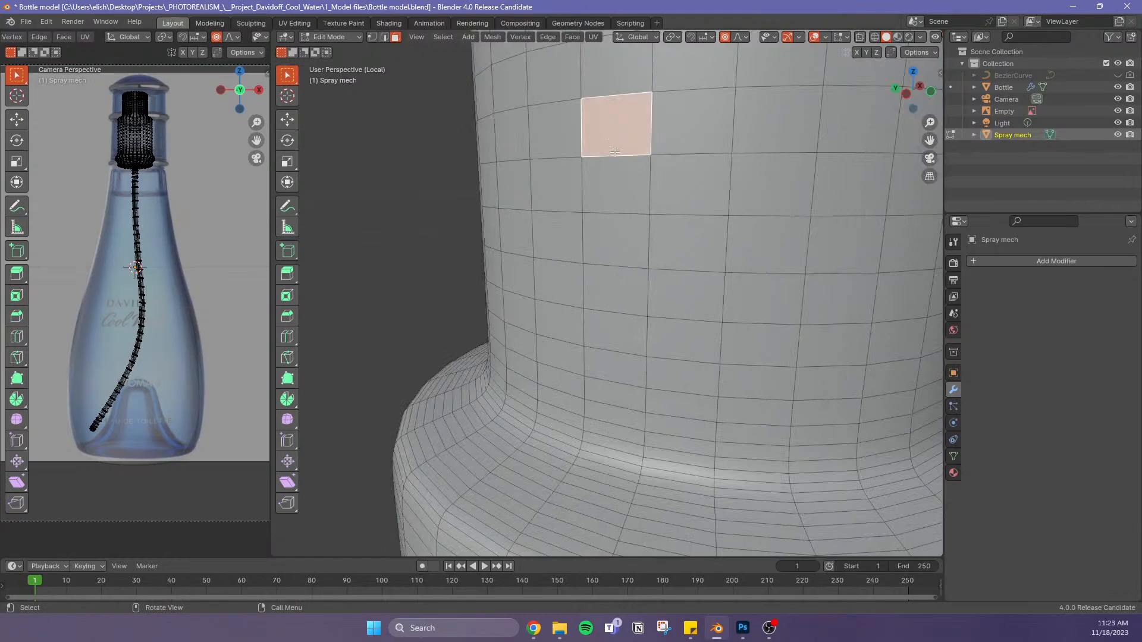
{"action": "left_click", "coordinate": [611, 196], "text": "shift"}
{"action": "left_click", "coordinate": [614, 237], "text": "shift"}
{"action": "left_click", "coordinate": [635, 280], "text": "shift"}
{"action": "left_click", "coordinate": [707, 285], "text": "shift"}
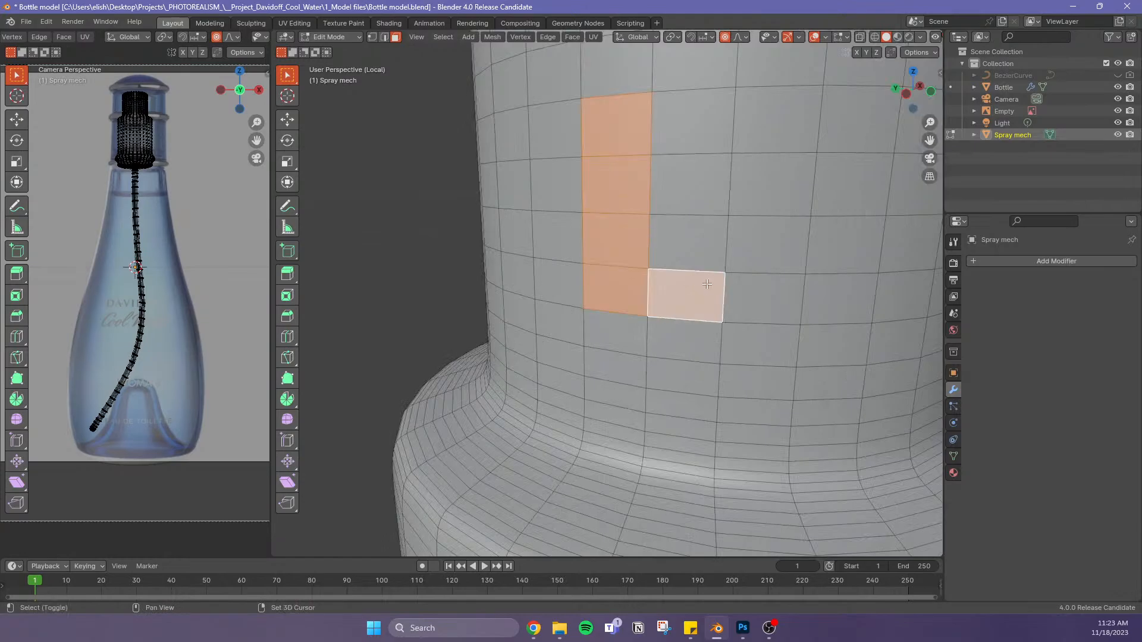
{"action": "left_click", "coordinate": [747, 294], "text": "shift"}
{"action": "left_click", "coordinate": [755, 238], "text": "shift"}
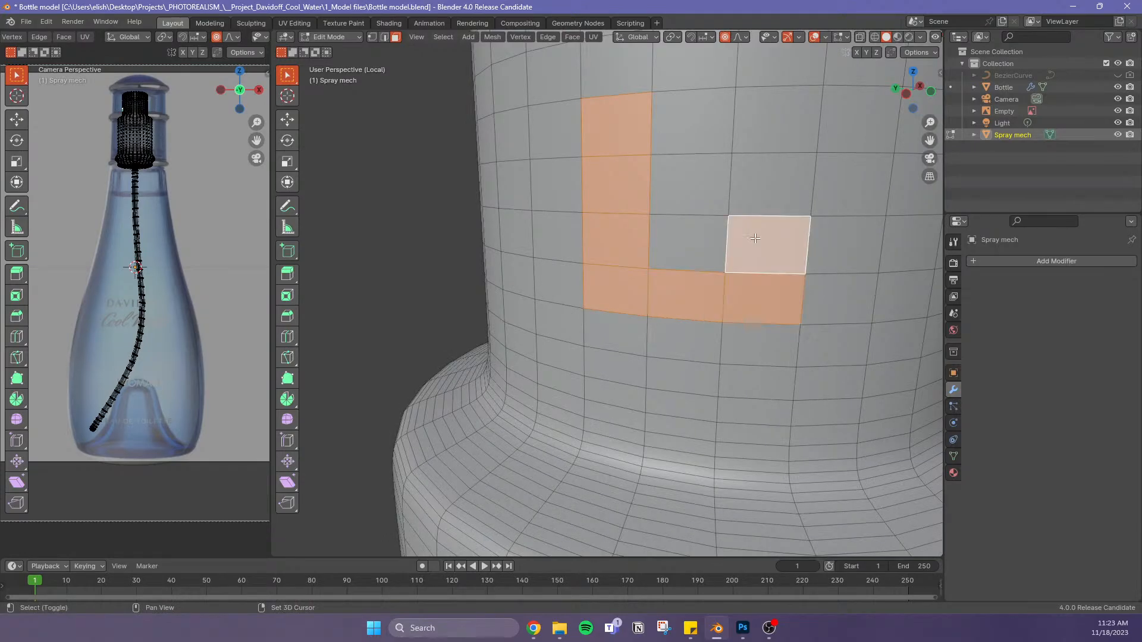
{"action": "left_click", "coordinate": [776, 202], "text": "shift"}
{"action": "left_click", "coordinate": [768, 119], "text": "shift"}
{"action": "left_click", "coordinate": [697, 133], "text": "shift"}
{"action": "left_click", "coordinate": [693, 186], "text": "shift"}
{"action": "left_click", "coordinate": [696, 256], "text": "shift"}
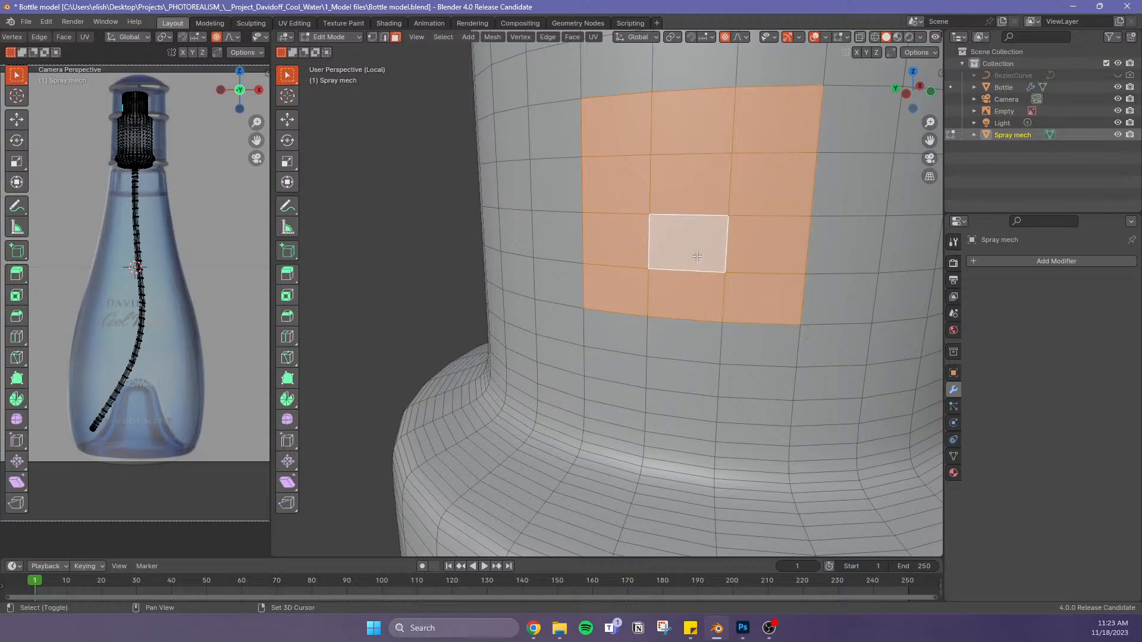
{"action": "scroll", "coordinate": [697, 255], "scroll_direction": "down", "scroll_amount": 8}
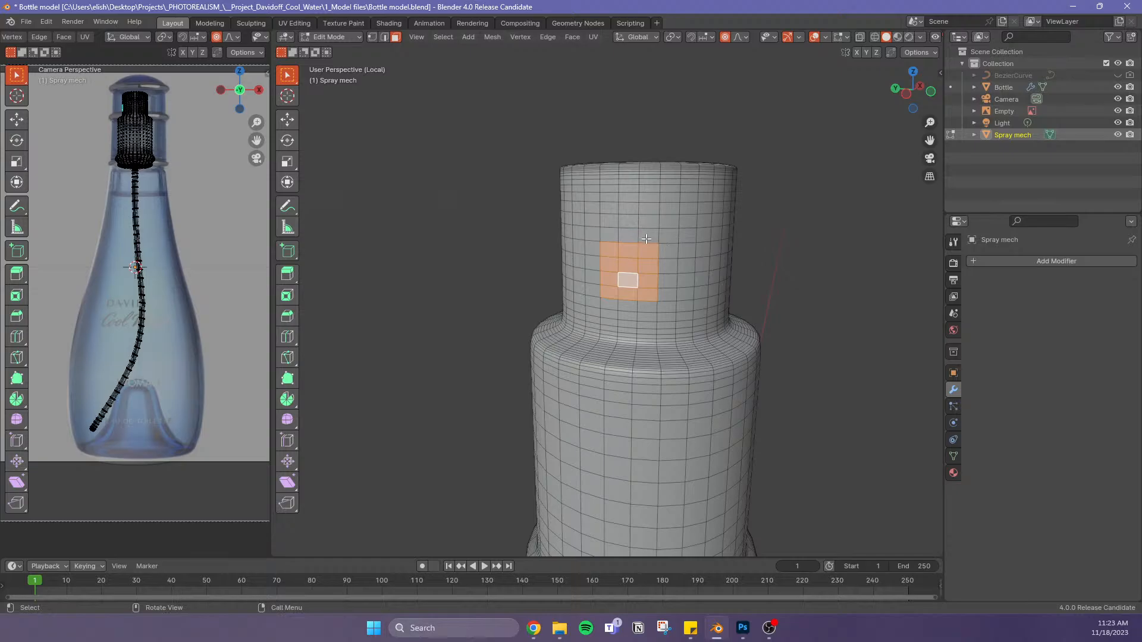
Replace the selection with a three-wide, four-tall block of faces two rows higher on the upper cylinder
{"action": "left_click", "coordinate": [610, 232]}
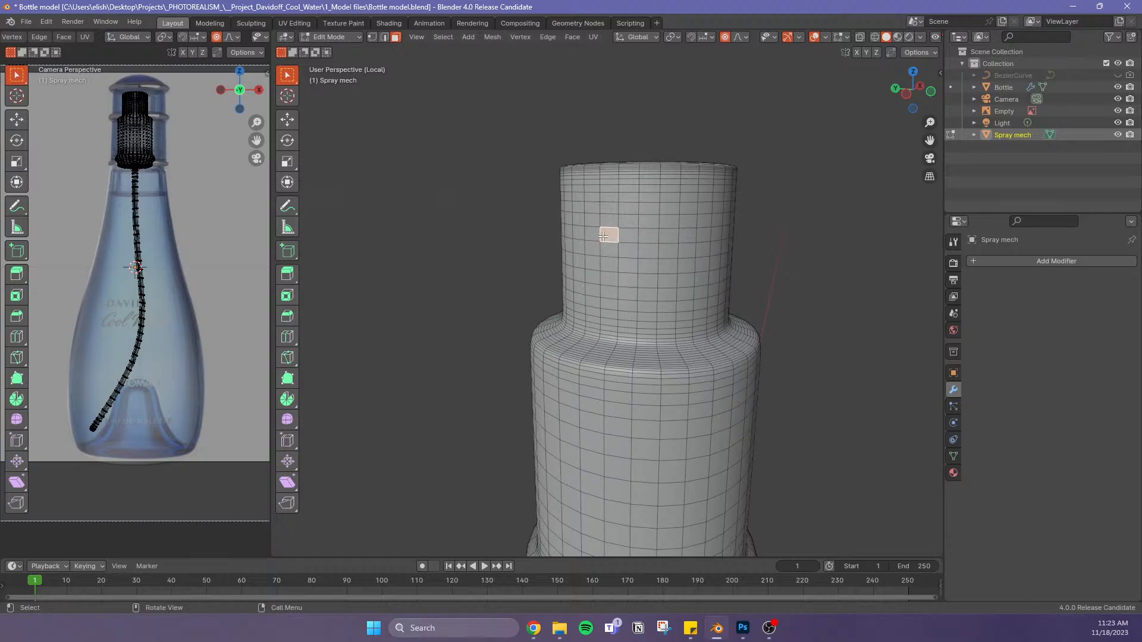
{"action": "left_click_drag", "start_coordinate": [603, 236], "coordinate": [650, 283]}
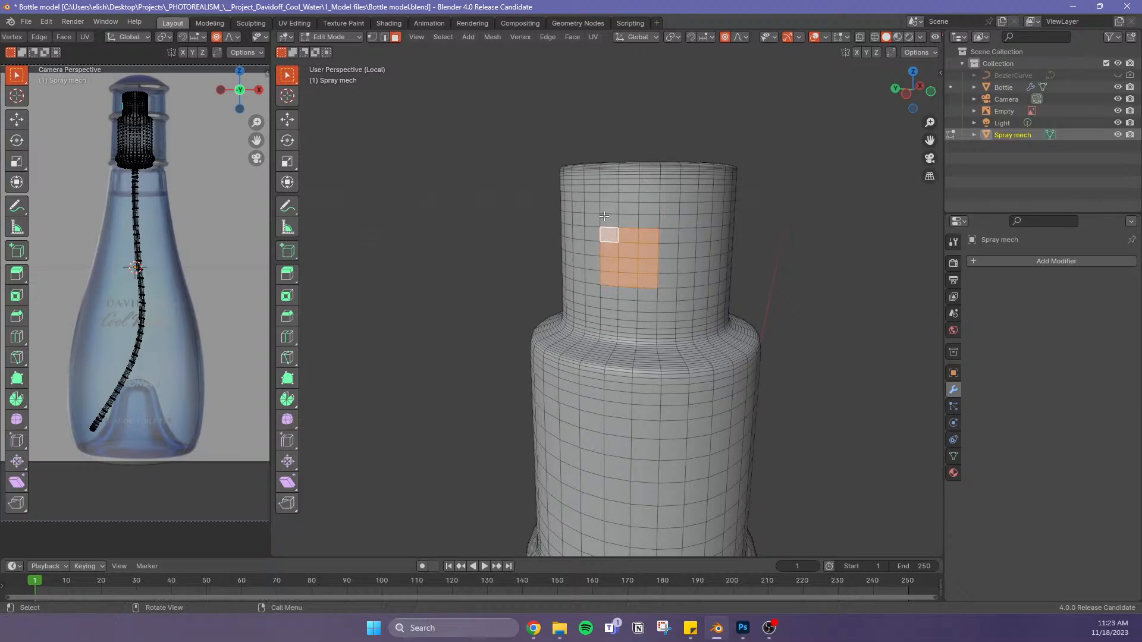
{"action": "left_click_drag", "start_coordinate": [604, 216], "coordinate": [661, 271]}
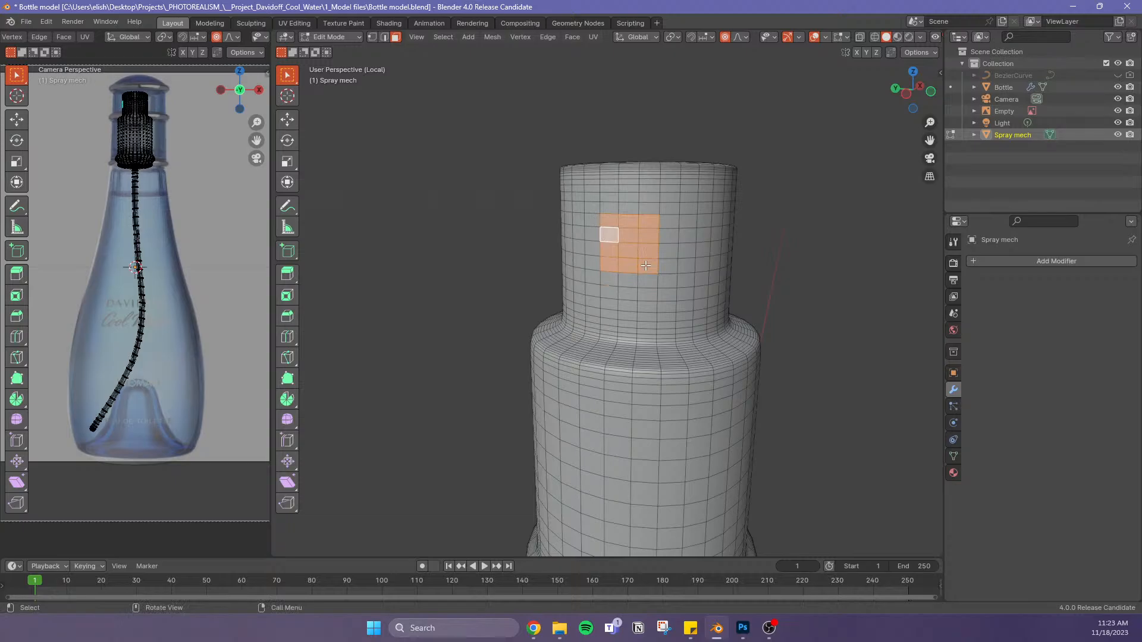
{"action": "middle_click_drag", "start_coordinate": [646, 266], "coordinate": [679, 310]}
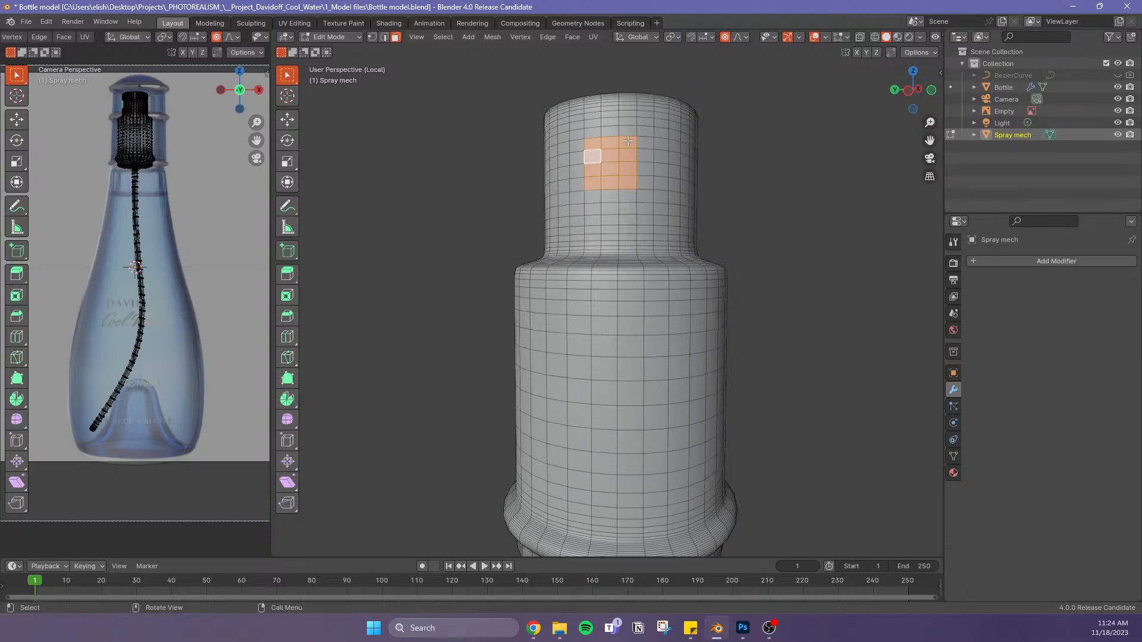
{"action": "middle_click_drag", "start_coordinate": [629, 113], "coordinate": [639, 186], "text": "shift"}
{"action": "scroll", "coordinate": [619, 169], "scroll_direction": "up", "scroll_amount": 5}
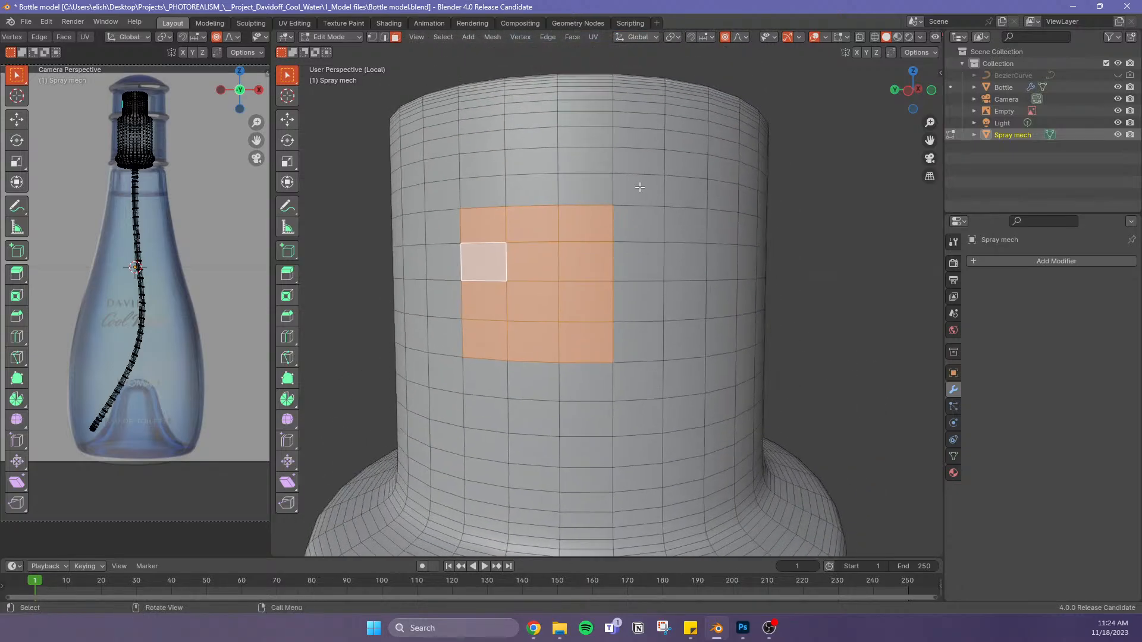
Shape the selected faces into a circle with LoopTools and extrude them inward about 0.0009 m to form a shallow recess
{"action": "right_click", "coordinate": [558, 274]}
{"action": "mouse_move", "coordinate": [559, 260]}
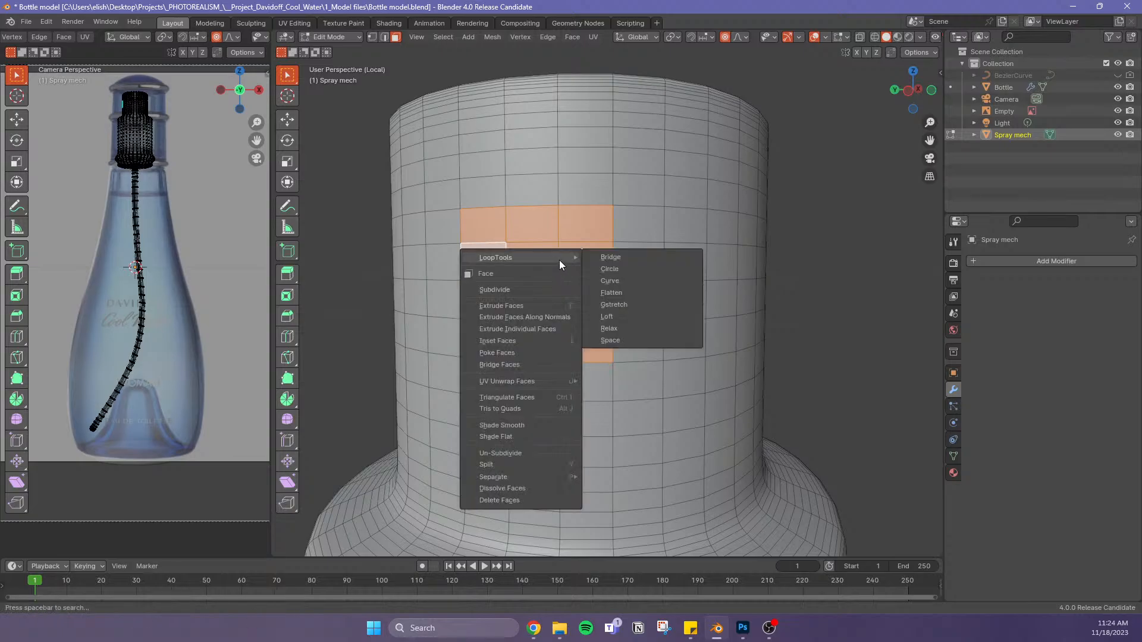
{"action": "left_click", "coordinate": [662, 268]}
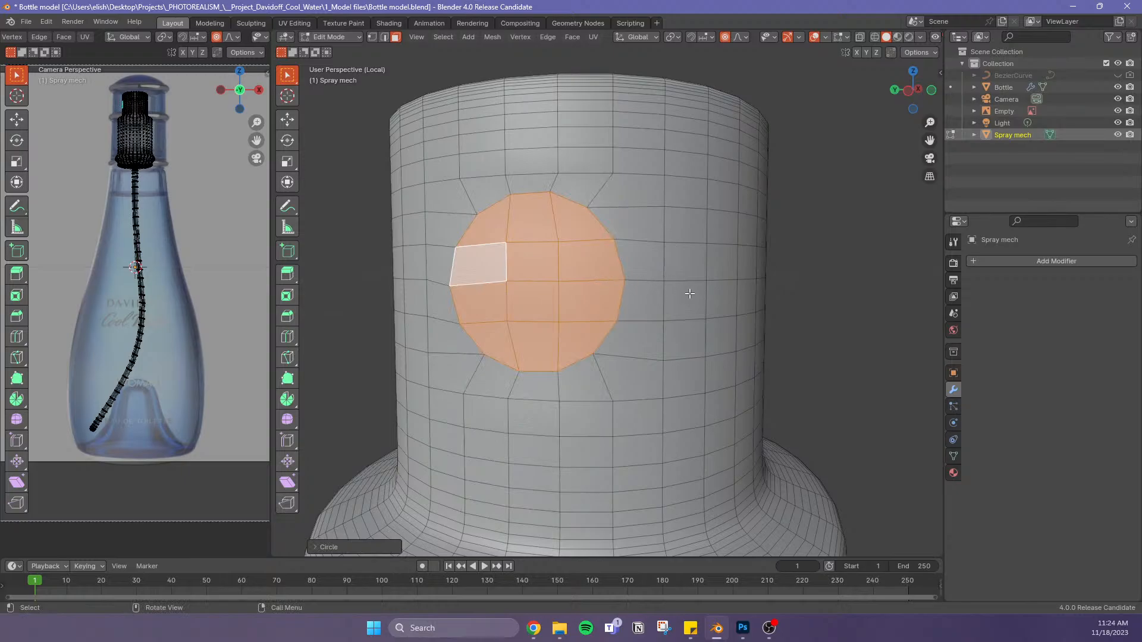
{"action": "key", "text": "e"}
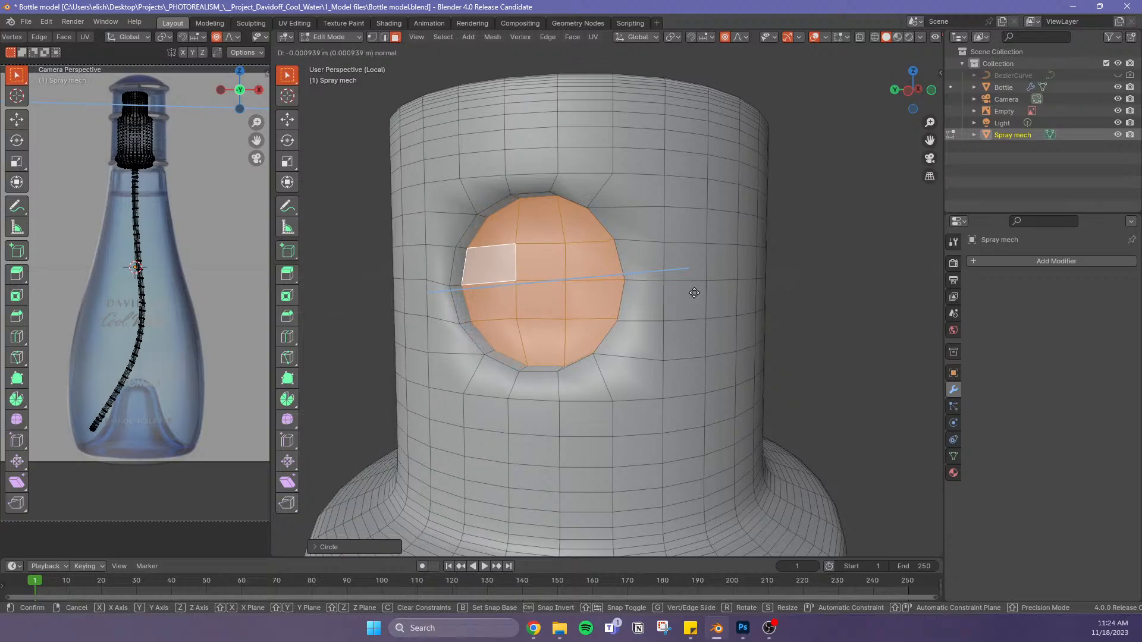
{"action": "left_click", "coordinate": [694, 293]}
{"action": "middle_click_drag", "start_coordinate": [684, 314], "coordinate": [647, 297], "text": "shift"}
{"action": "key", "text": "ctrl+r"}
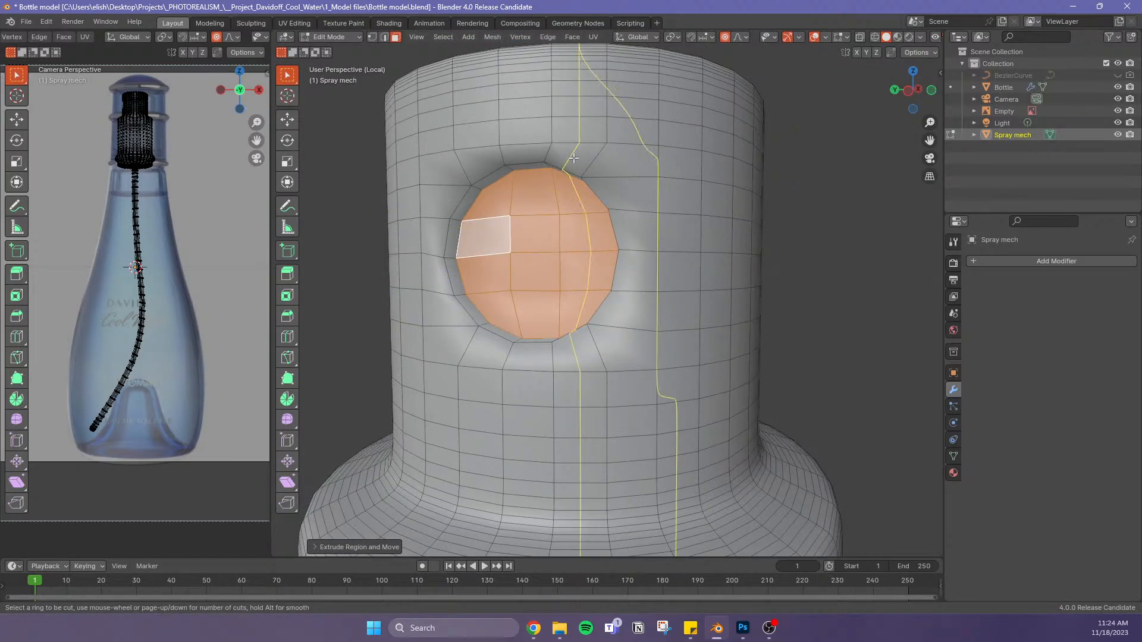
{"action": "right_click", "coordinate": [604, 231]}
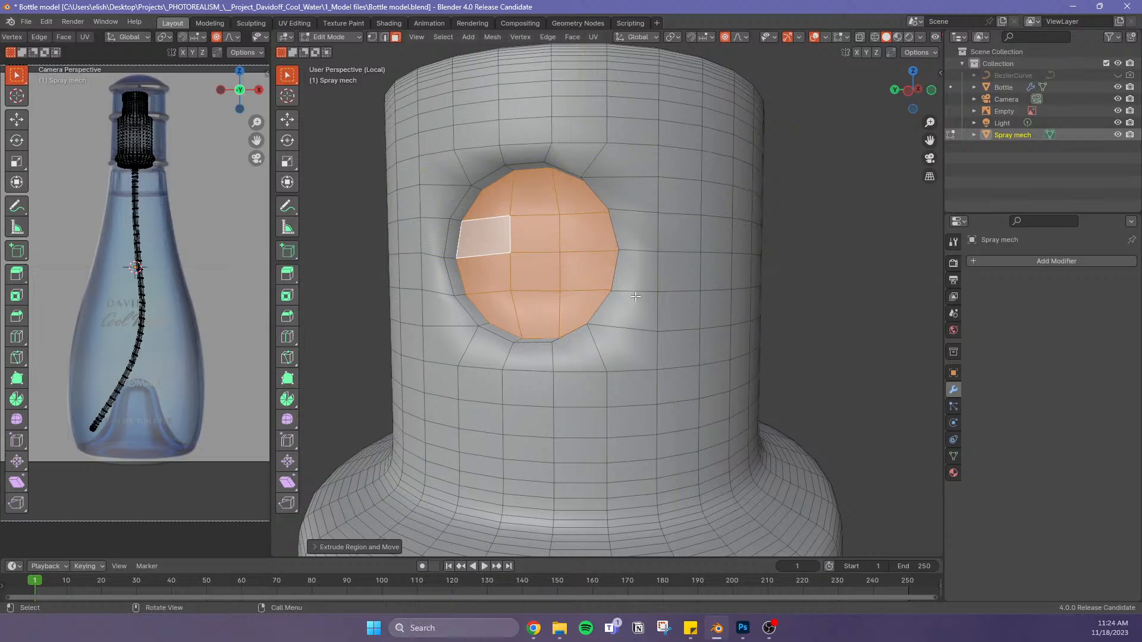
{"action": "left_click", "coordinate": [628, 319]}
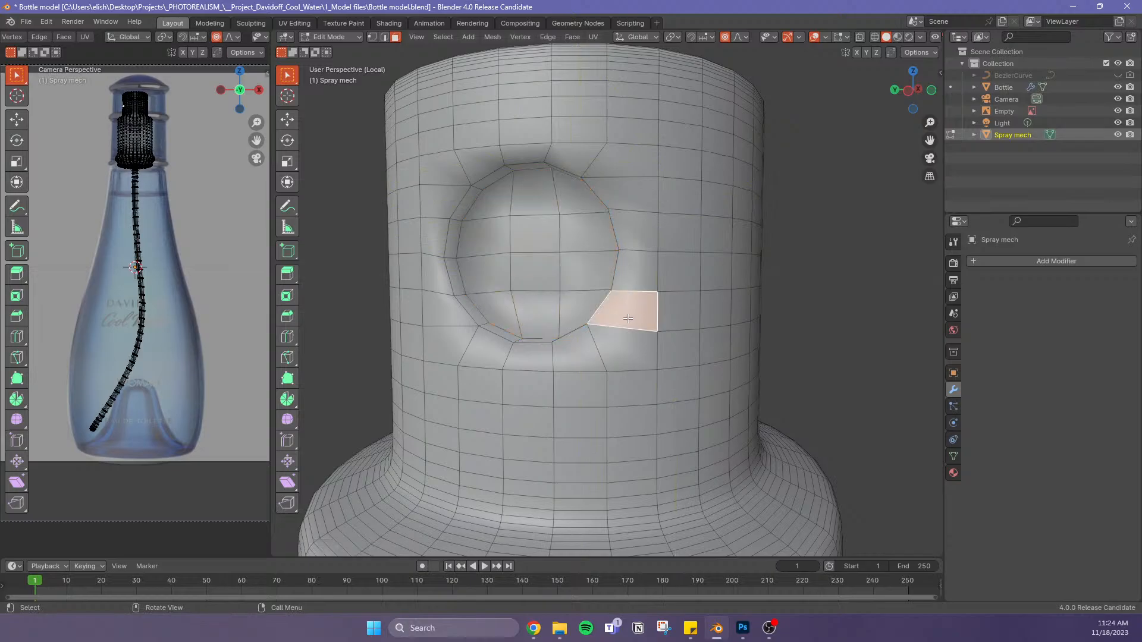
{"action": "left_click", "coordinate": [566, 336], "text": "alt"}
{"action": "left_click", "coordinate": [539, 361]}
{"action": "key", "text": "ctrl+r"}
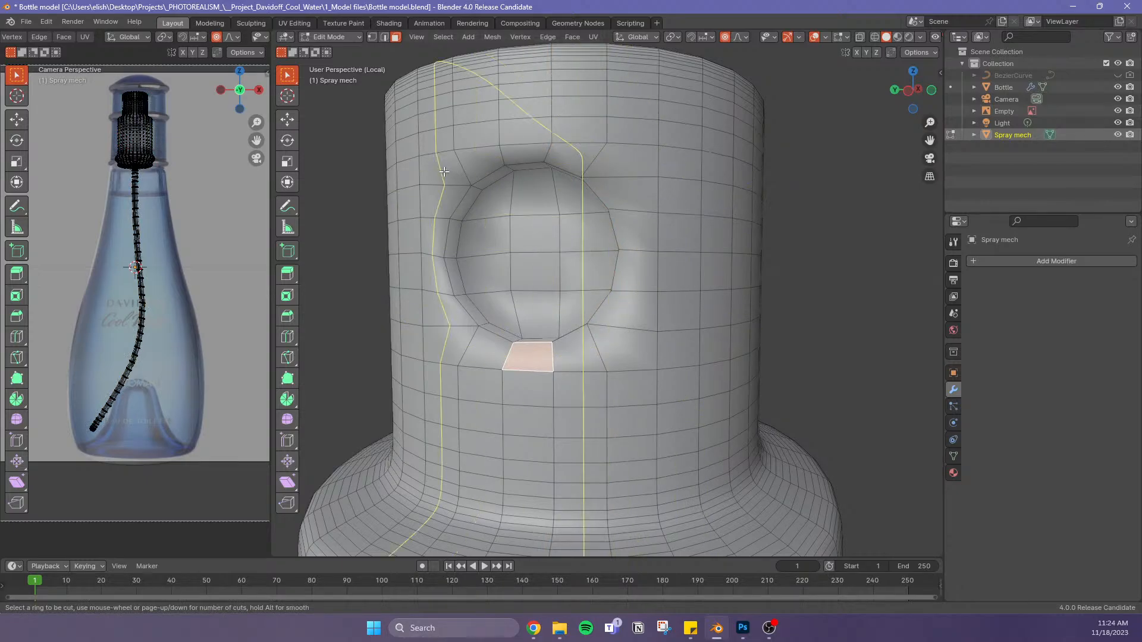
{"action": "key", "text": "Escape"}
{"action": "left_click", "coordinate": [654, 257]}
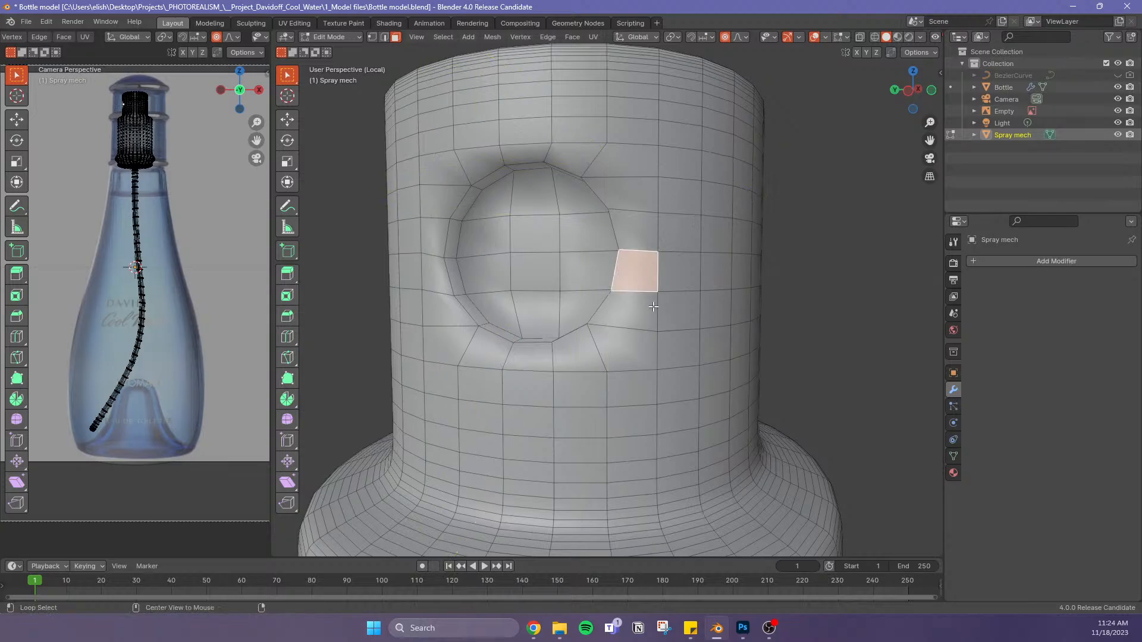
Apply Shade Smooth to the whole spray mechanism in Object Mode
{"action": "scroll", "coordinate": [652, 291], "scroll_direction": "up", "scroll_amount": 1, "text": "alt"}
{"action": "scroll", "coordinate": [652, 291], "scroll_direction": "down", "scroll_amount": 2, "text": "alt"}
{"action": "key", "text": "KP_Decimal"}
{"action": "scroll", "coordinate": [629, 317], "scroll_direction": "down", "scroll_amount": 10}
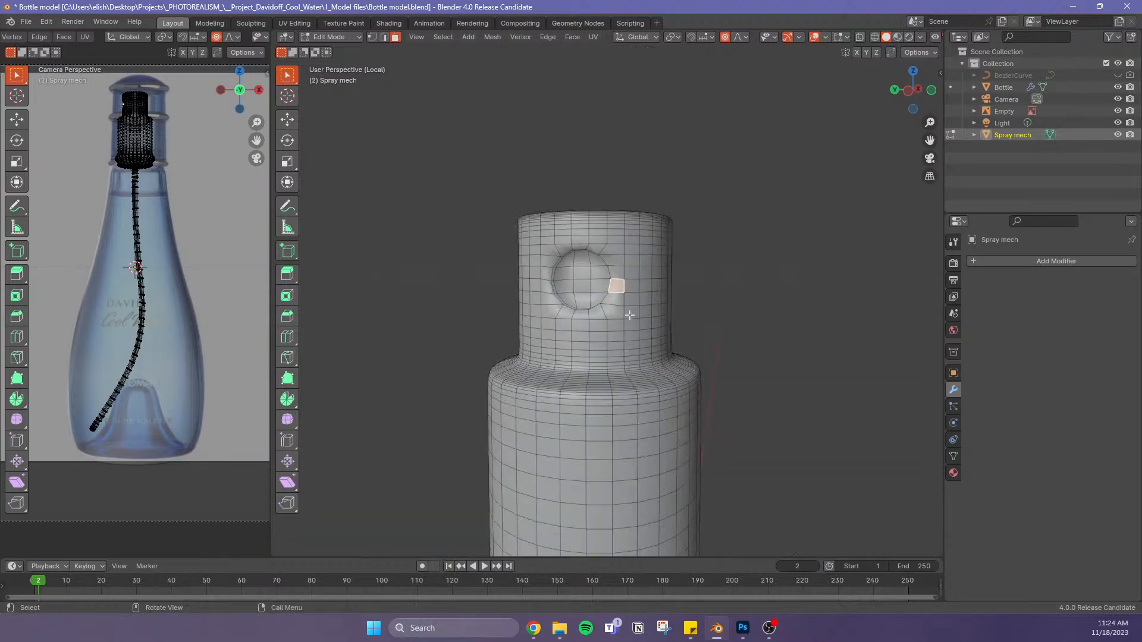
{"action": "mouse_move", "coordinate": [615, 315]}
{"action": "middle_mouse_down", "text": "shift"}
{"action": "mouse_move", "coordinate": [631, 363]}
{"action": "mouse_move", "coordinate": [684, 399]}
{"action": "mouse_move", "coordinate": [672, 340]}
{"action": "middle_mouse_up", "text": "shift"}
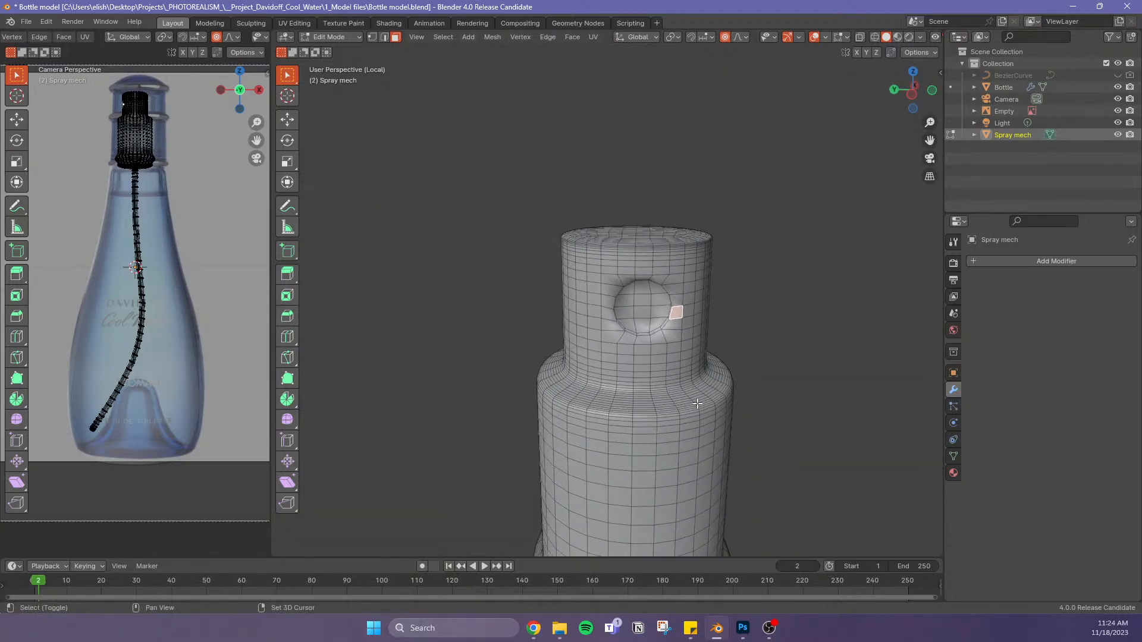
{"action": "scroll", "coordinate": [672, 340], "scroll_direction": "down", "scroll_amount": 2}
{"action": "scroll", "coordinate": [672, 341], "scroll_direction": "up", "scroll_amount": 7}
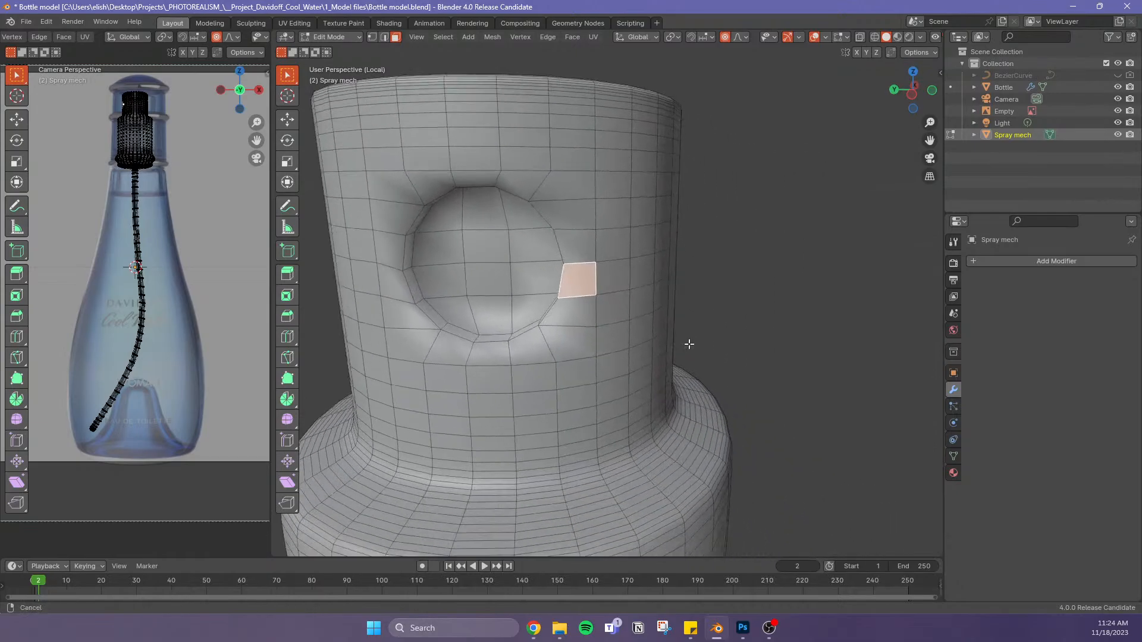
{"action": "right_click", "coordinate": [571, 381]}
{"action": "mouse_move", "coordinate": [565, 367]}
{"action": "key", "text": "Escape"}
{"action": "key", "text": "Tab"}
{"action": "right_click", "coordinate": [551, 378]}
{"action": "left_click", "coordinate": [539, 392]}
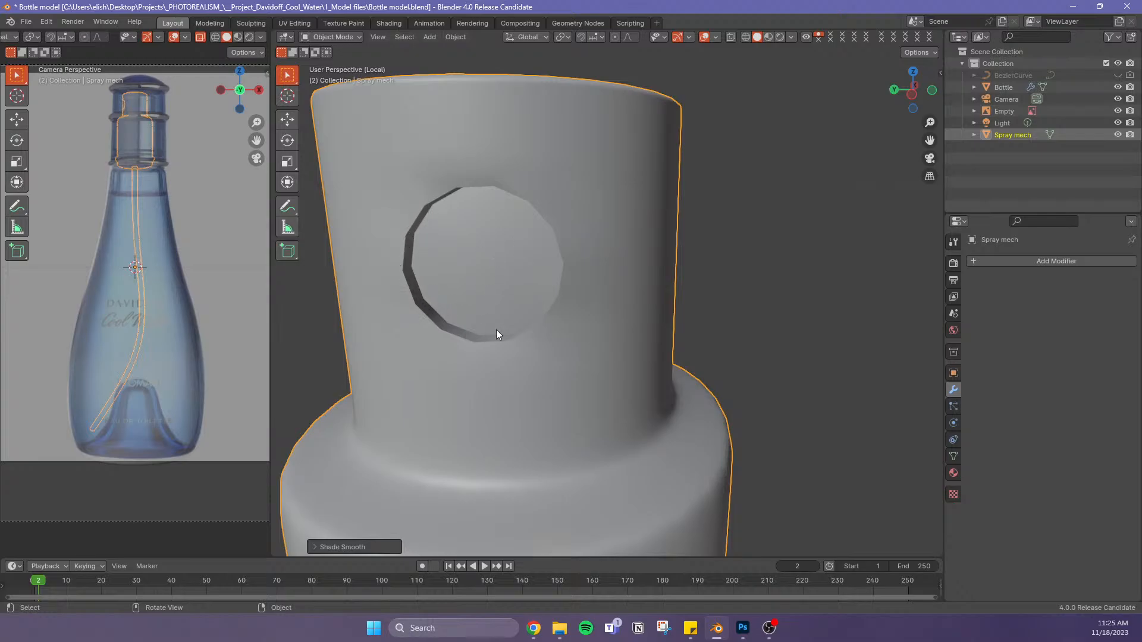
Return to Edit Mode and add a Subdivision Surface modifier to the Spray mech with viewport level 2
{"action": "key", "text": "Tab"}
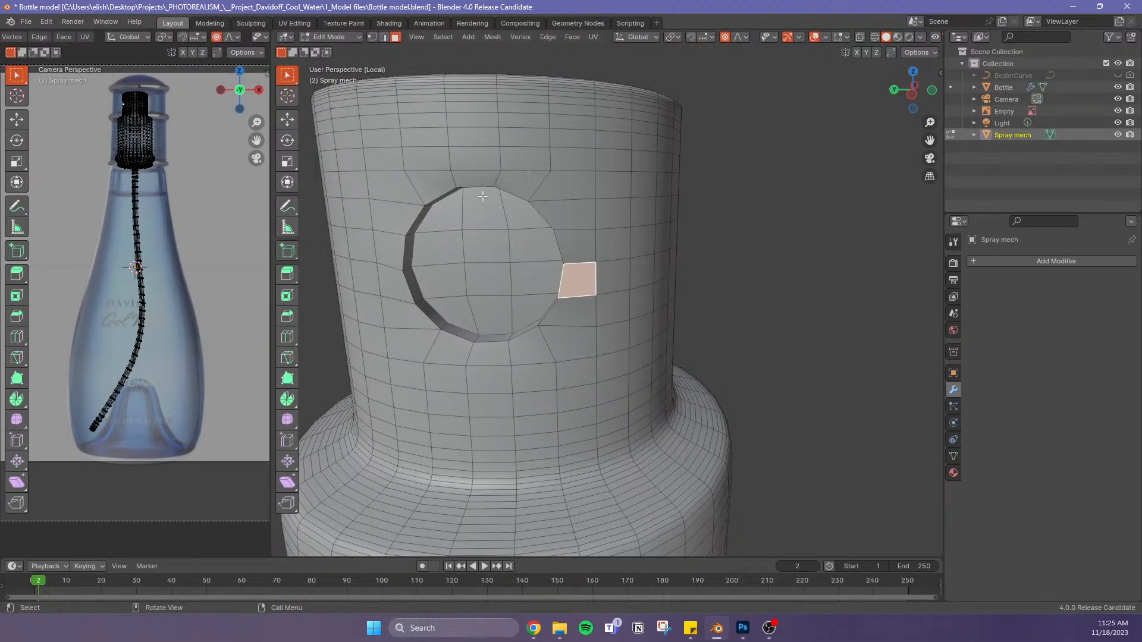
{"action": "middle_click_drag", "start_coordinate": [486, 201], "coordinate": [550, 260]}
{"action": "scroll", "coordinate": [550, 261], "scroll_direction": "down", "scroll_amount": 5}
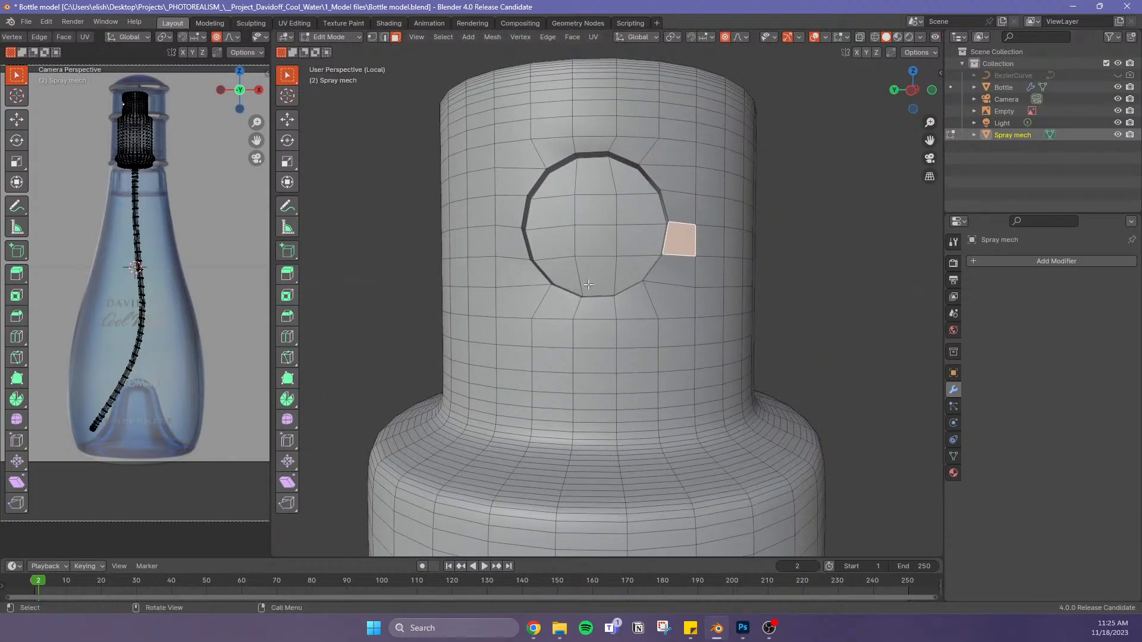
{"action": "left_click", "coordinate": [1047, 263]}
{"action": "mouse_move", "coordinate": [1046, 261]}
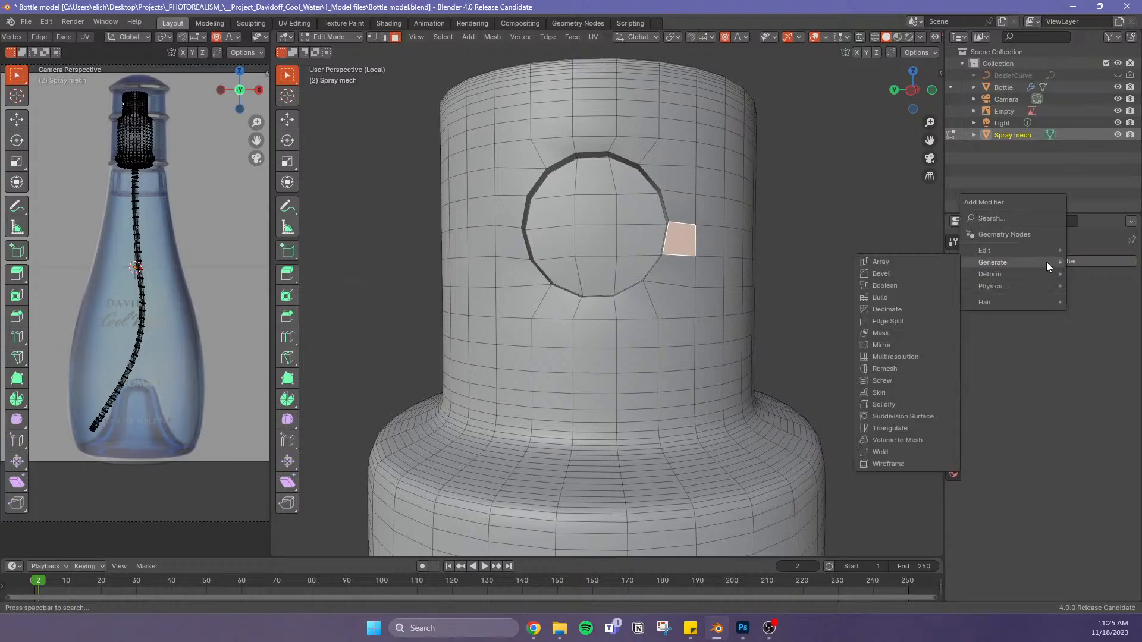
{"action": "left_click", "coordinate": [930, 412]}
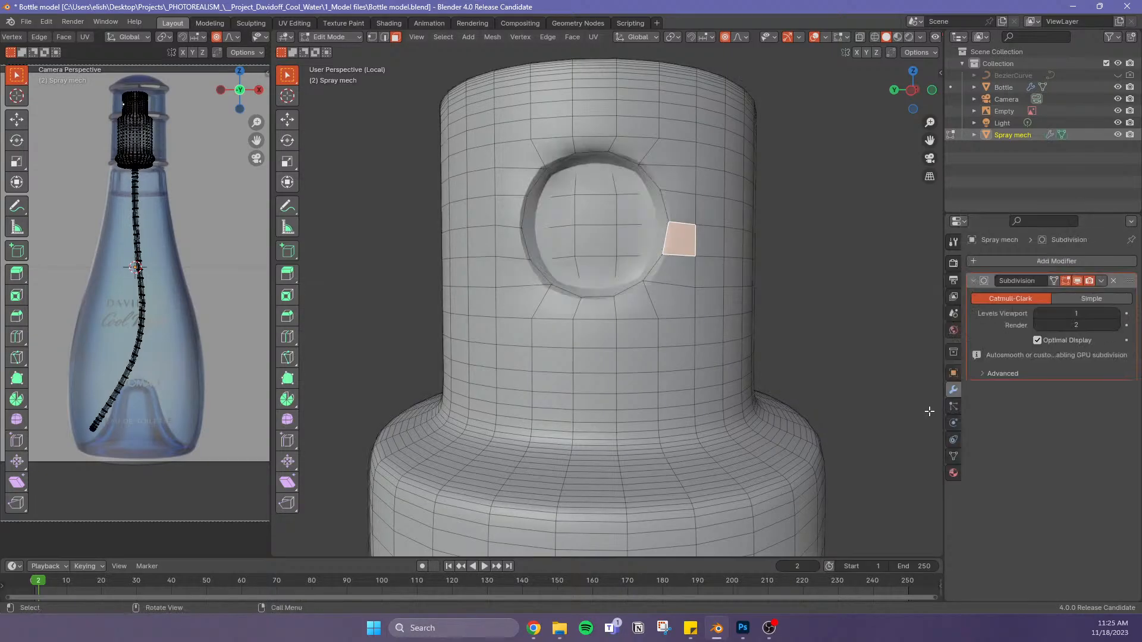
{"action": "left_click", "coordinate": [1116, 315]}
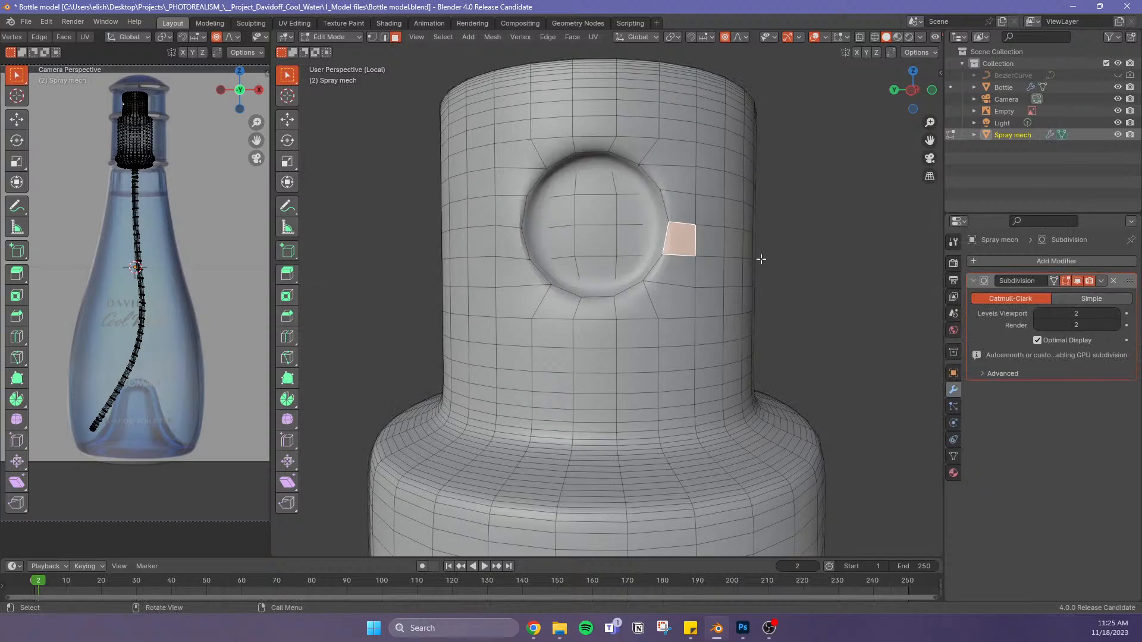
Select the complete ring of faces surrounding the circular recess and inset them by a thin margin
{"action": "left_click", "coordinate": [649, 178], "text": "alt"}
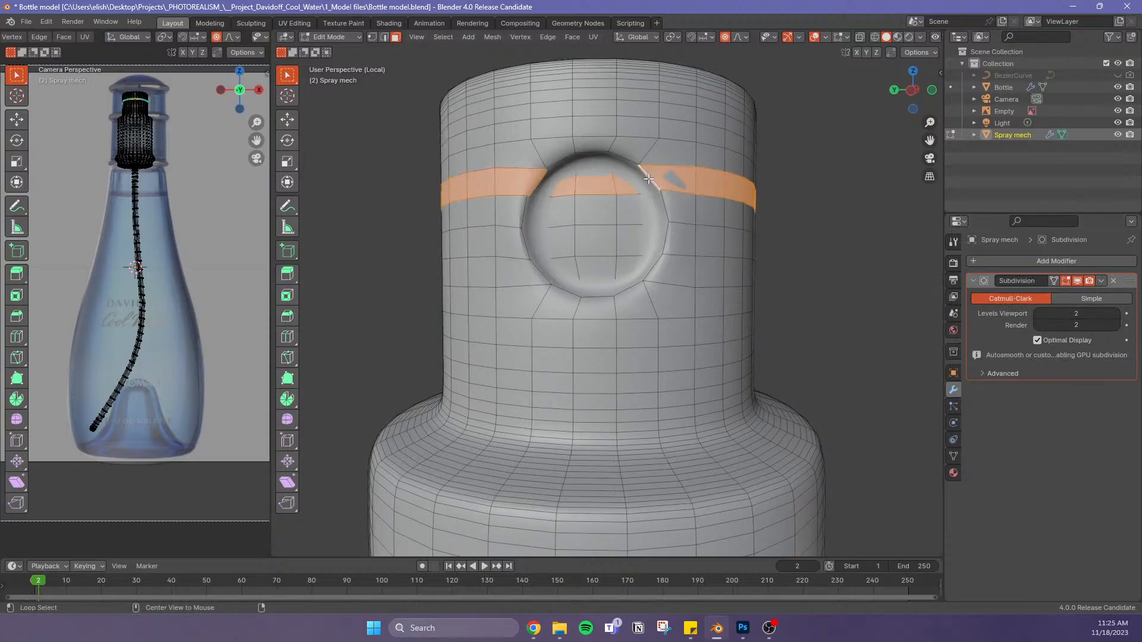
{"action": "left_click", "coordinate": [642, 158], "text": "alt"}
{"action": "left_click", "coordinate": [639, 154]}
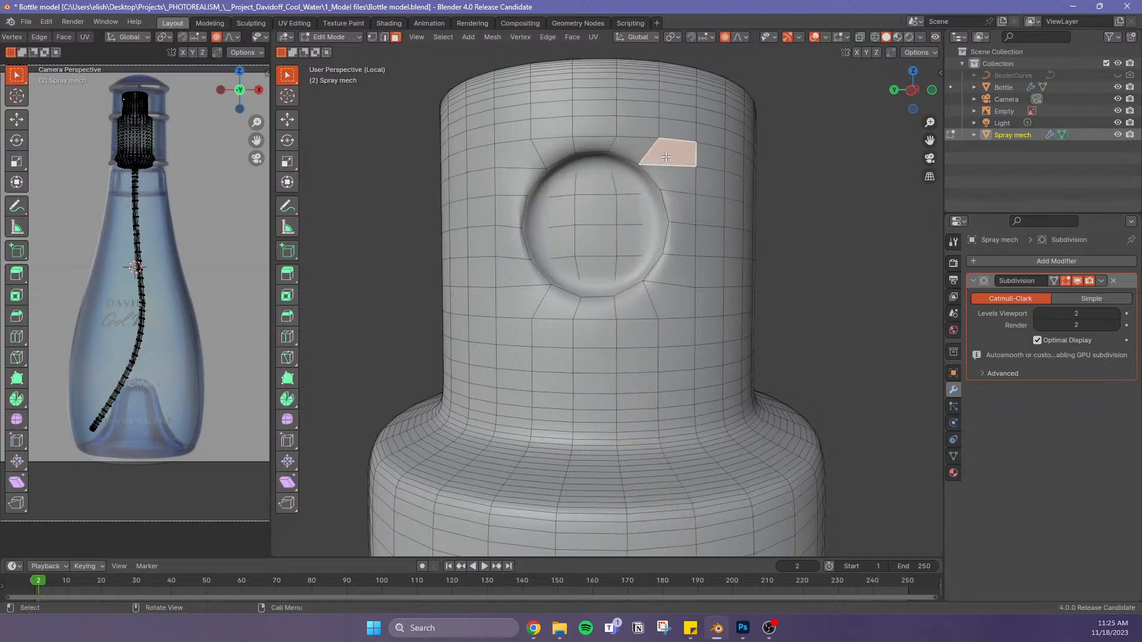
{"action": "left_click", "coordinate": [628, 146], "text": "shift"}
{"action": "left_click", "coordinate": [592, 143], "text": "shift"}
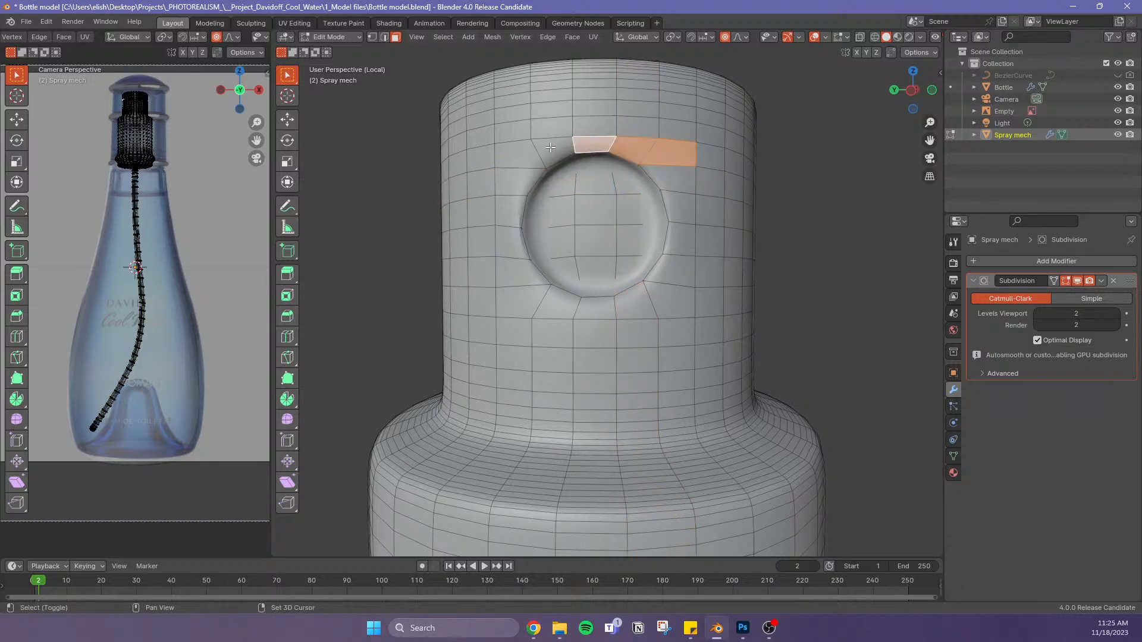
{"action": "left_click", "coordinate": [552, 148], "text": "shift"}
{"action": "left_click", "coordinate": [517, 153], "text": "shift"}
{"action": "left_click", "coordinate": [509, 180], "text": "shift"}
{"action": "left_click", "coordinate": [507, 207], "text": "shift"}
{"action": "left_click", "coordinate": [510, 243], "text": "shift"}
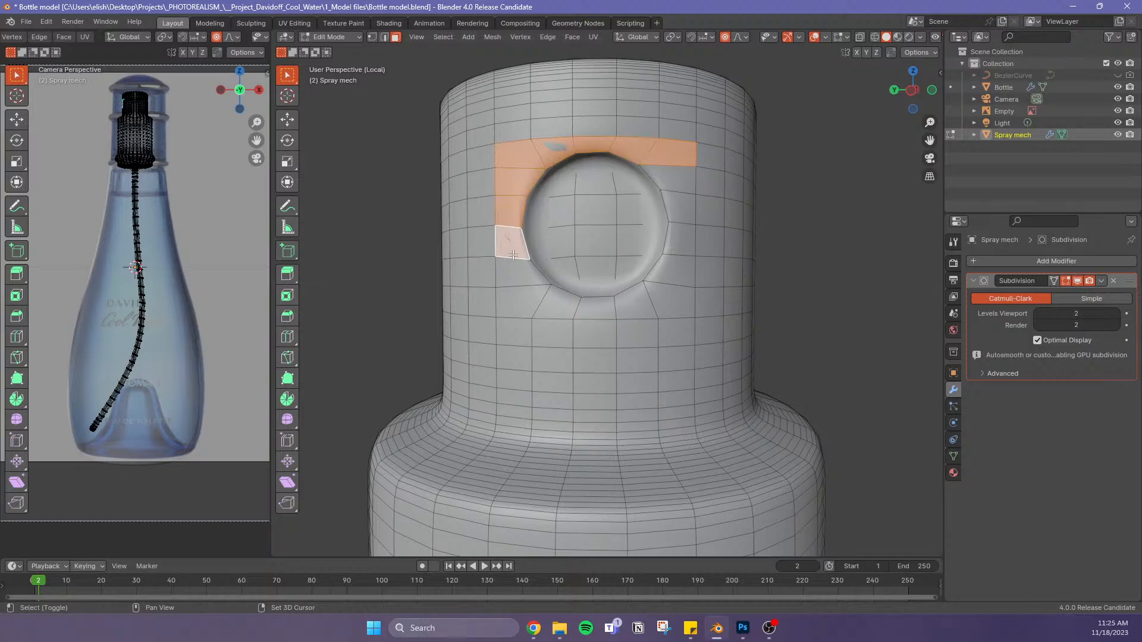
{"action": "left_click", "coordinate": [517, 271], "text": "shift"}
{"action": "left_click", "coordinate": [515, 300], "text": "shift"}
{"action": "left_click", "coordinate": [554, 304], "text": "shift"}
{"action": "left_click", "coordinate": [597, 307], "text": "shift"}
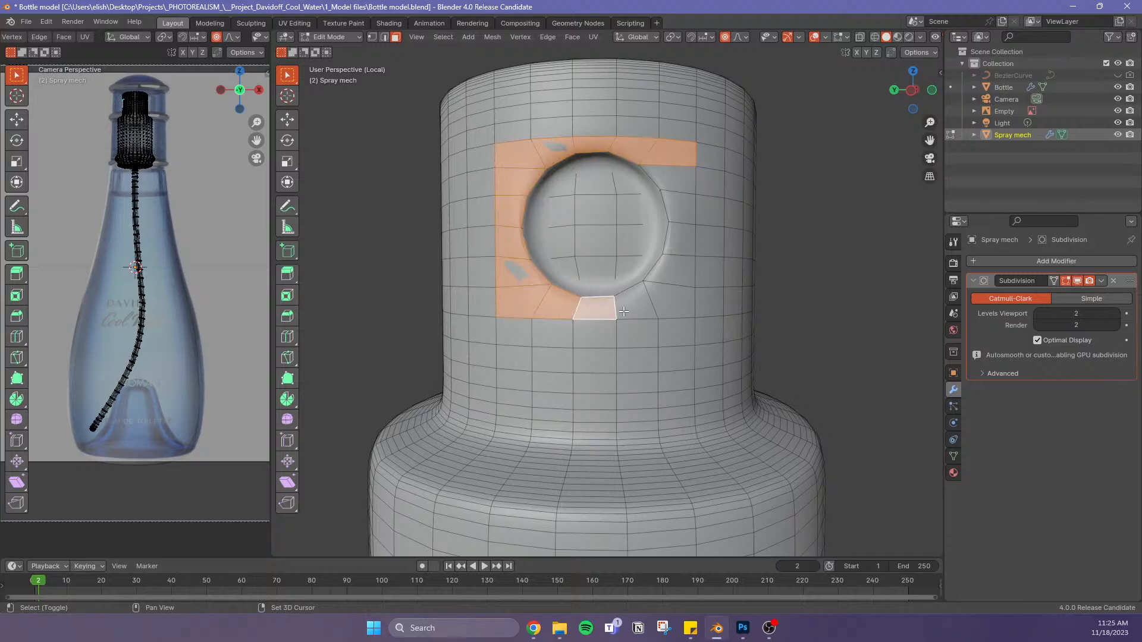
{"action": "left_click", "coordinate": [633, 305], "text": "shift"}
{"action": "left_click", "coordinate": [671, 303], "text": "shift"}
{"action": "left_click", "coordinate": [671, 262], "text": "shift"}
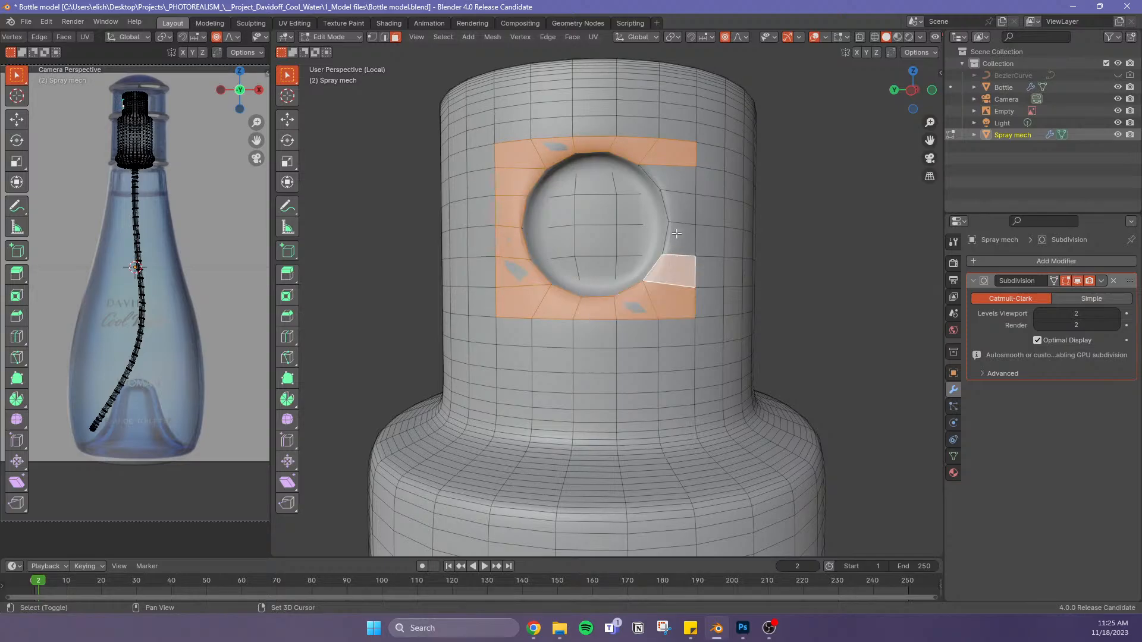
{"action": "left_click", "coordinate": [672, 235], "text": "shift"}
{"action": "left_click", "coordinate": [681, 211], "text": "shift"}
{"action": "left_click", "coordinate": [683, 178], "text": "shift"}
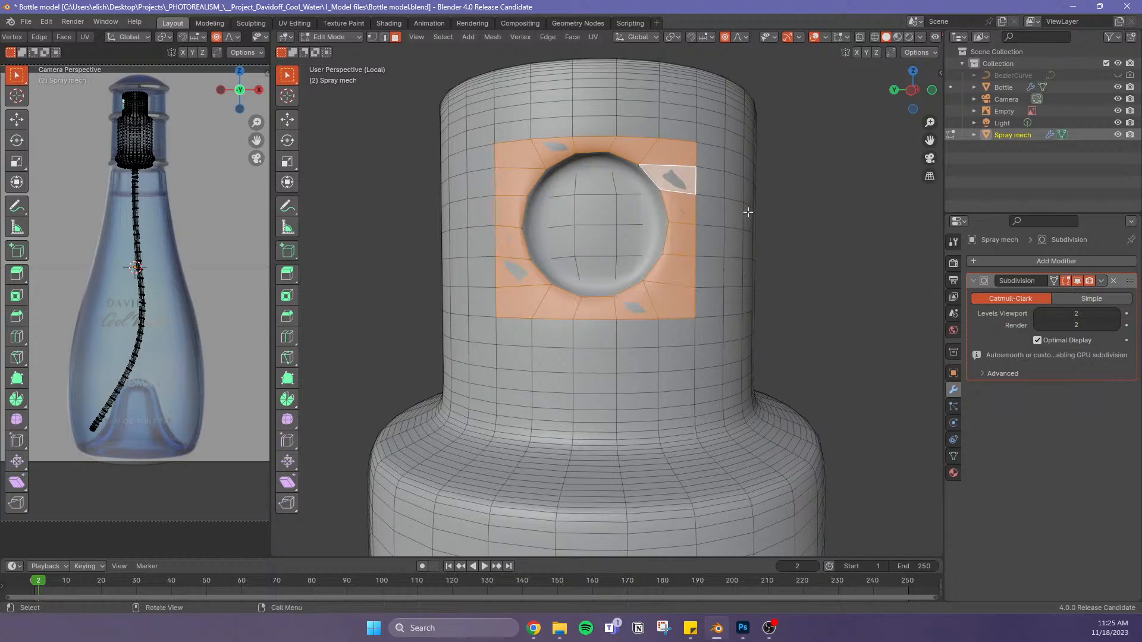
{"action": "key", "text": "i"}
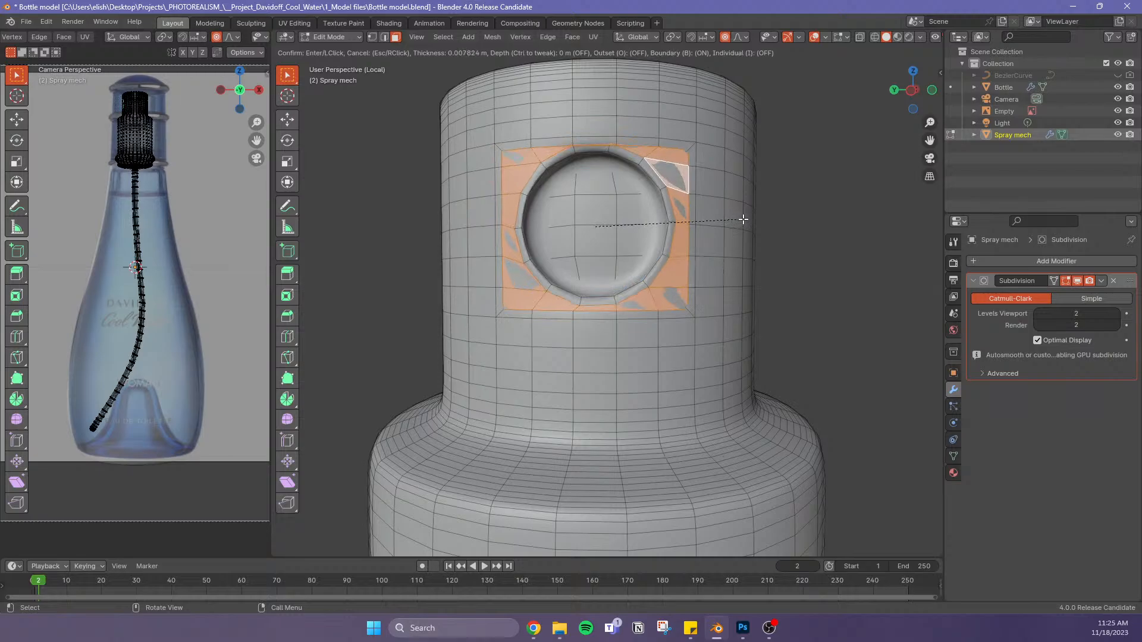
{"action": "left_click", "coordinate": [745, 219]}
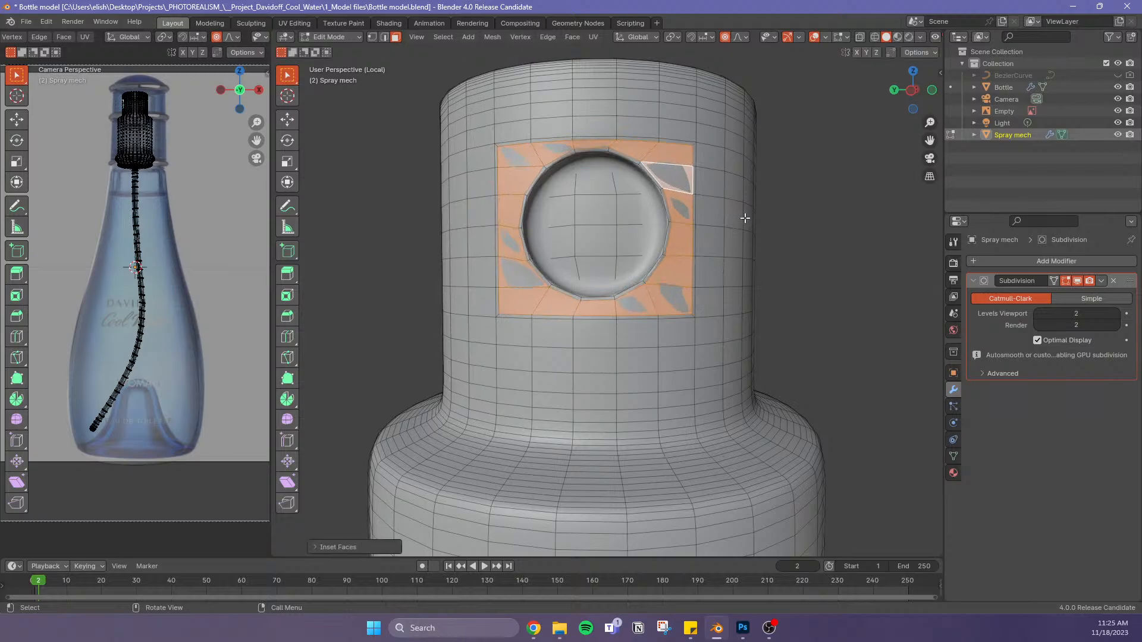
Edge-slide the upper horizontal edge row of the square inset down onto the recess rim with factor -1
{"action": "left_click", "coordinate": [649, 144]}
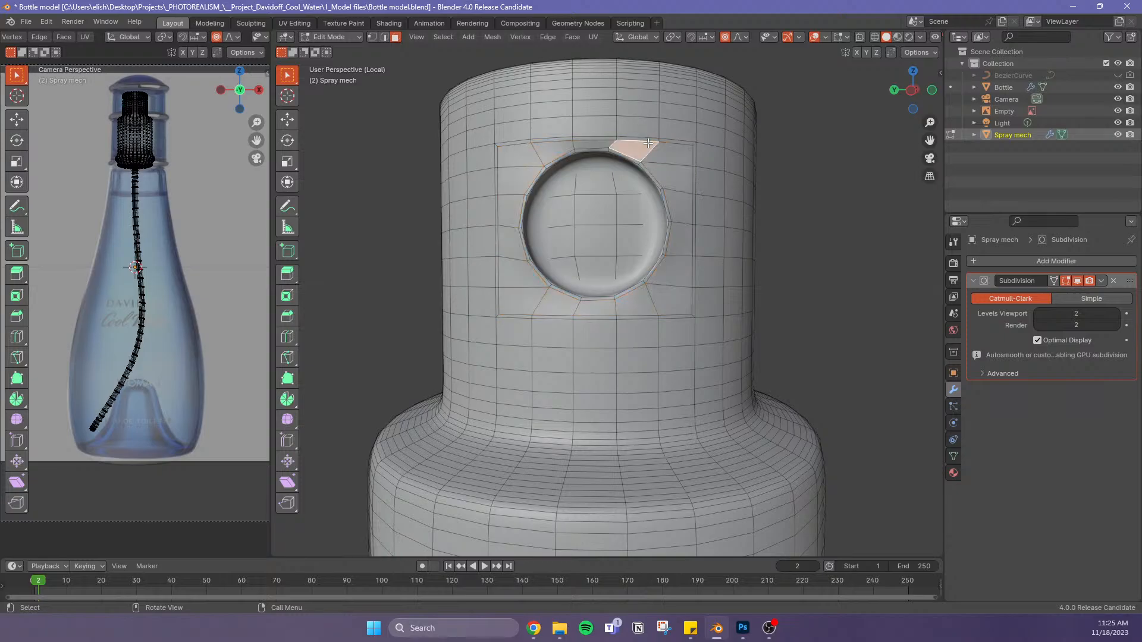
{"action": "middle_click_drag", "start_coordinate": [625, 168], "coordinate": [641, 253]}
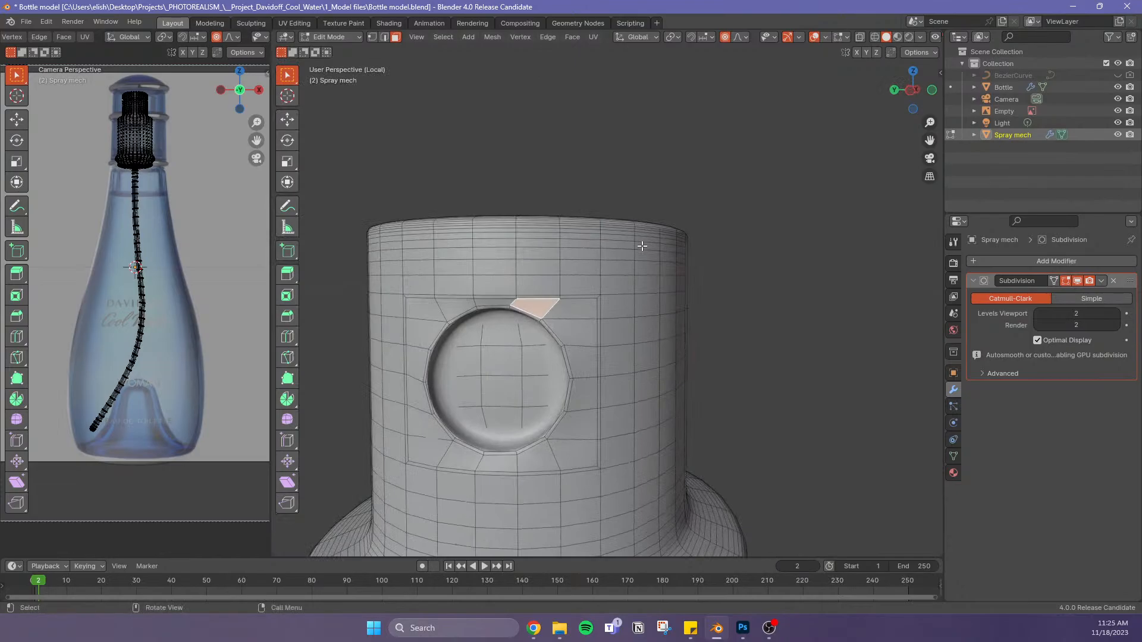
{"action": "key", "text": "Tab"}
{"action": "key", "text": "Tab"}
{"action": "left_click", "coordinate": [572, 301], "text": "alt"}
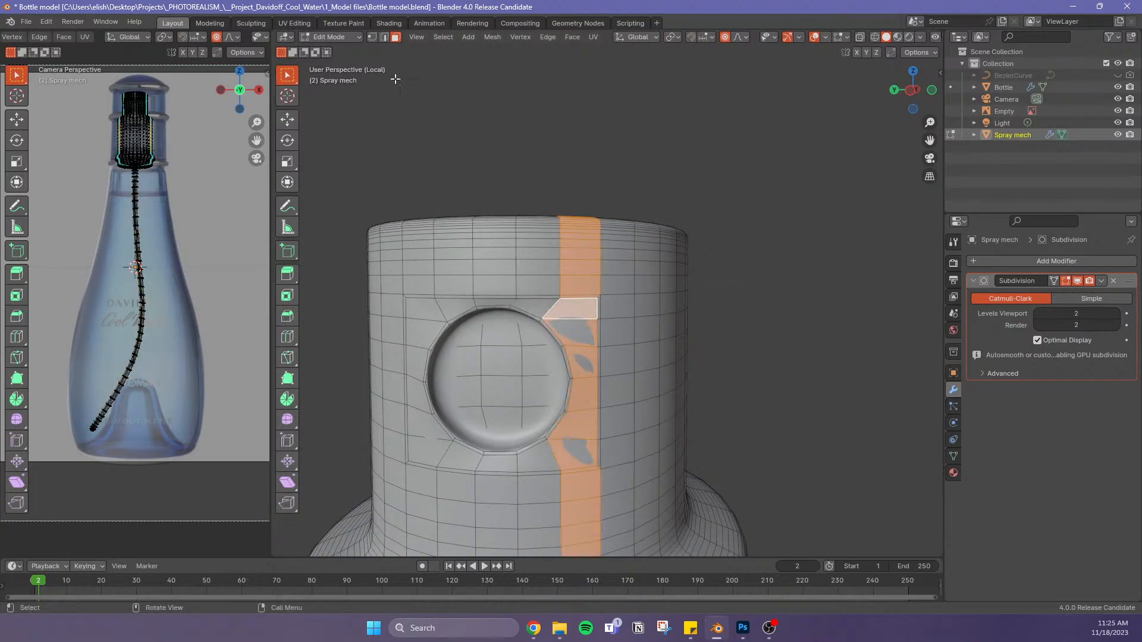
{"action": "left_click", "coordinate": [384, 37]}
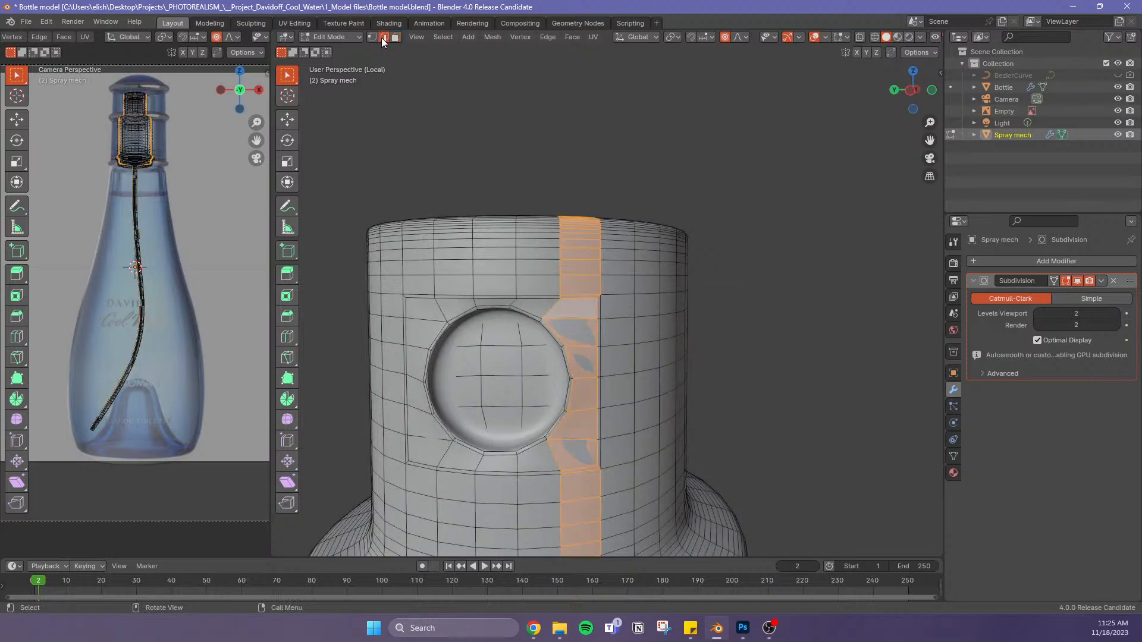
{"action": "left_click", "coordinate": [566, 301], "text": "alt"}
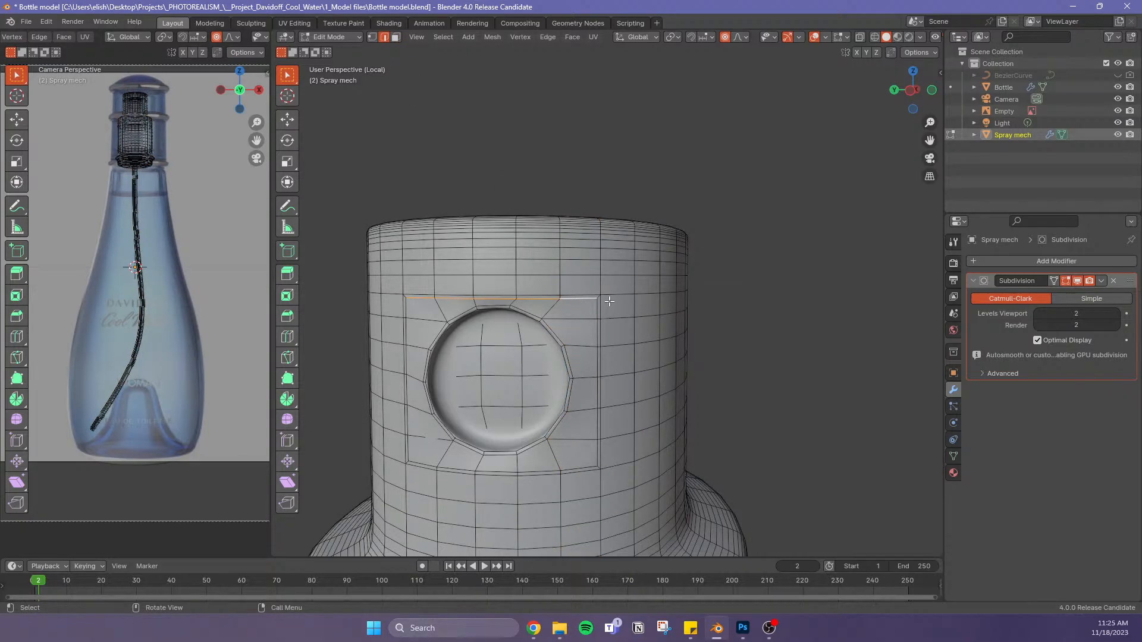
{"action": "key", "text": "g"}
{"action": "key", "text": "g"}
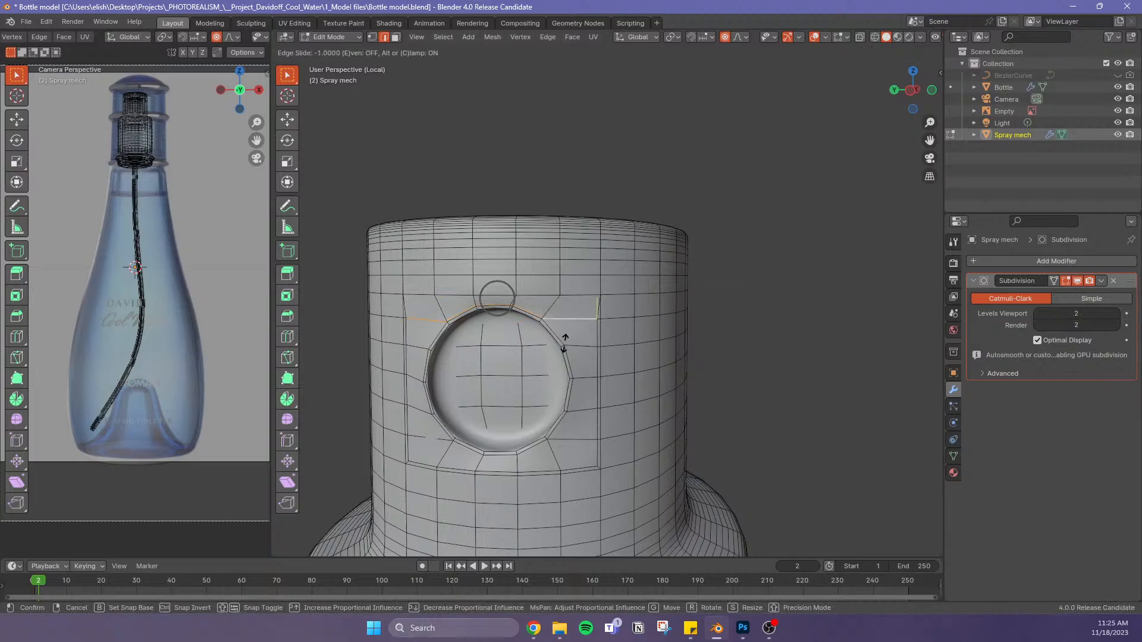
{"action": "left_click", "coordinate": [562, 344]}
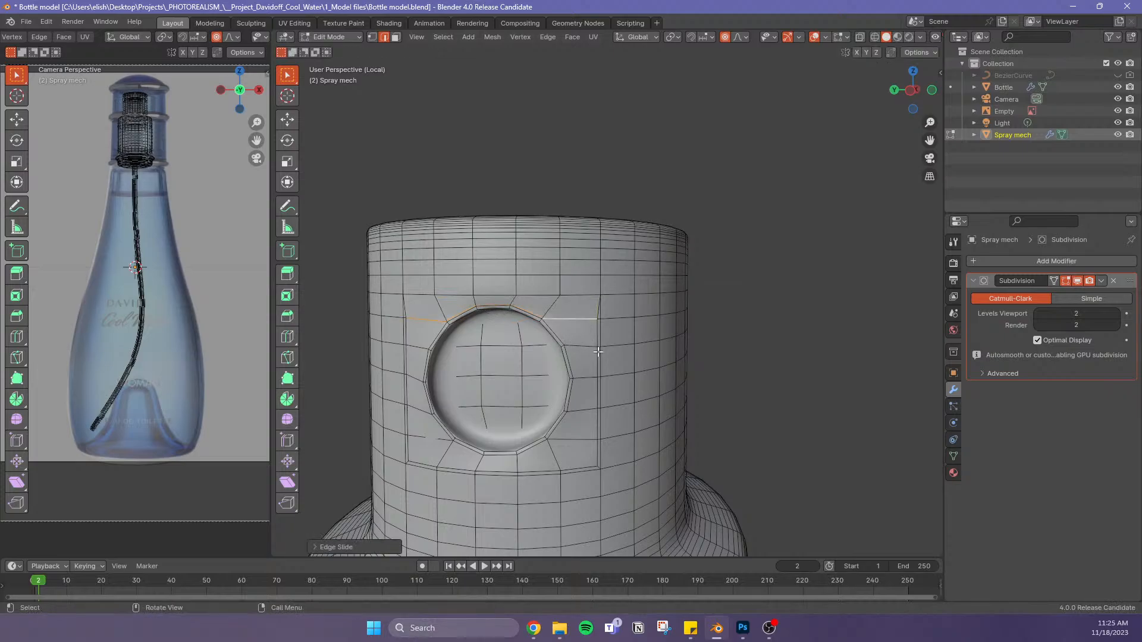
Edge-slide the right vertical edge row of the square inset all the way inward onto the recess rim
{"action": "key", "text": "space"}
{"action": "left_click", "coordinate": [599, 333]}
{"action": "key", "text": "space"}
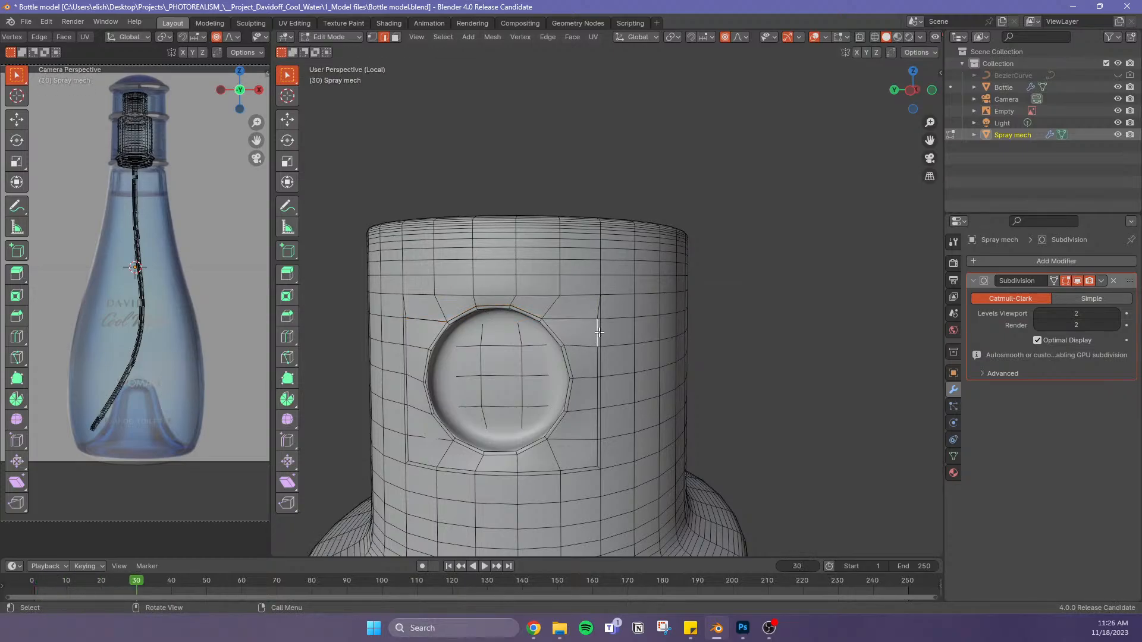
{"action": "left_click", "coordinate": [598, 333], "text": "alt"}
{"action": "key", "text": "g"}
{"action": "key", "text": "g"}
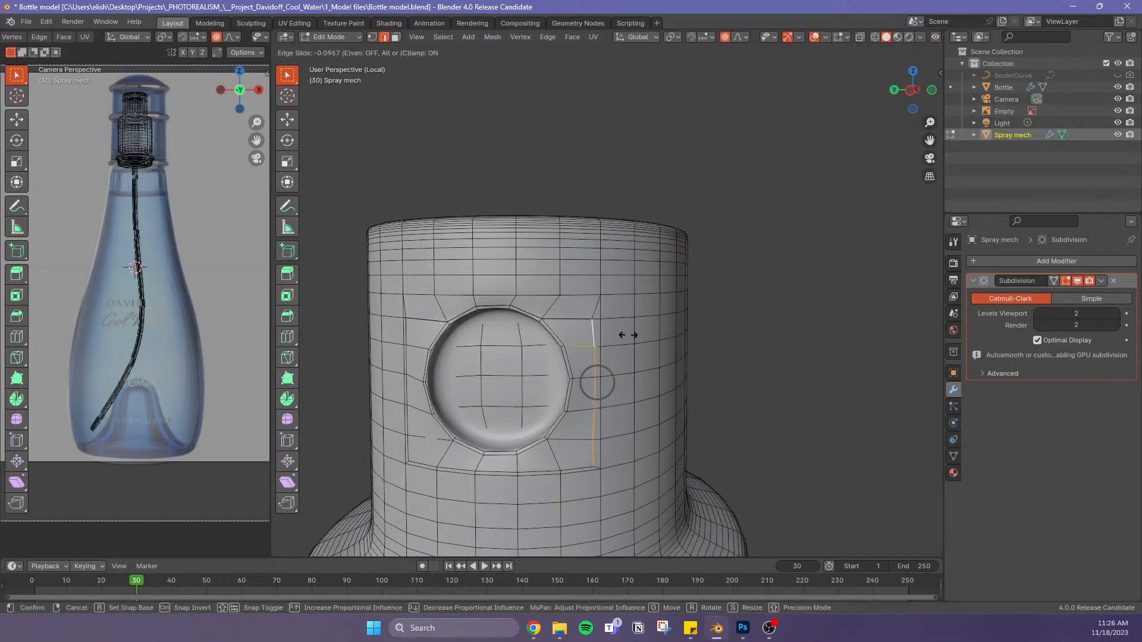
{"action": "left_click", "coordinate": [558, 345]}
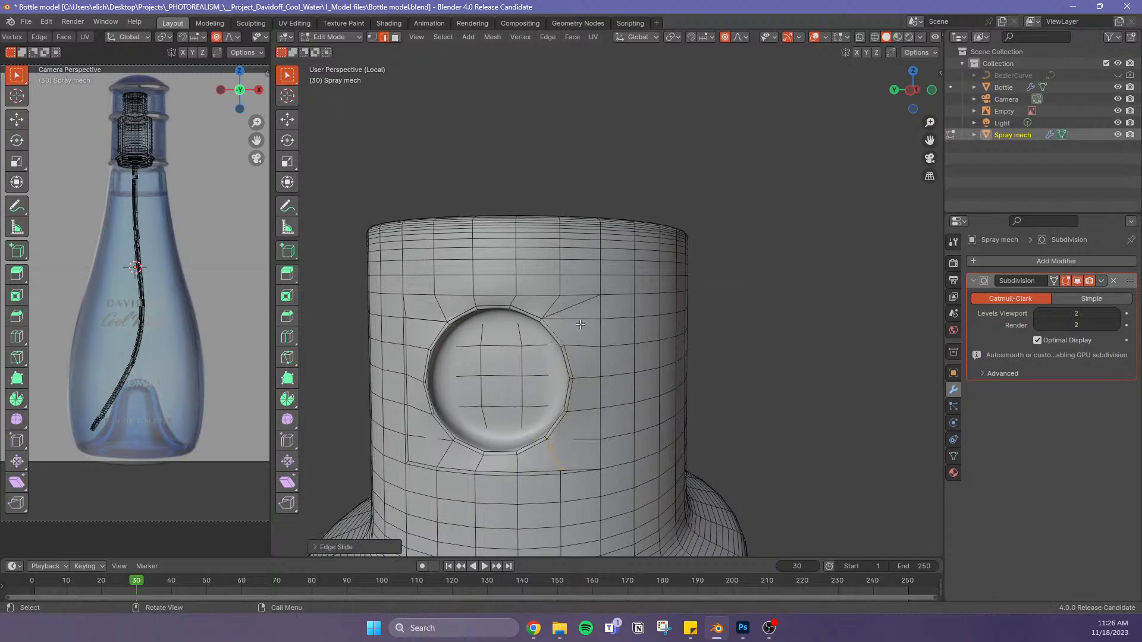
Edge-slide the left vertical edge row of the square inset all the way inward onto the recess rim
{"action": "left_click", "coordinate": [409, 394], "text": "alt"}
{"action": "key", "text": "g"}
{"action": "key", "text": "g"}
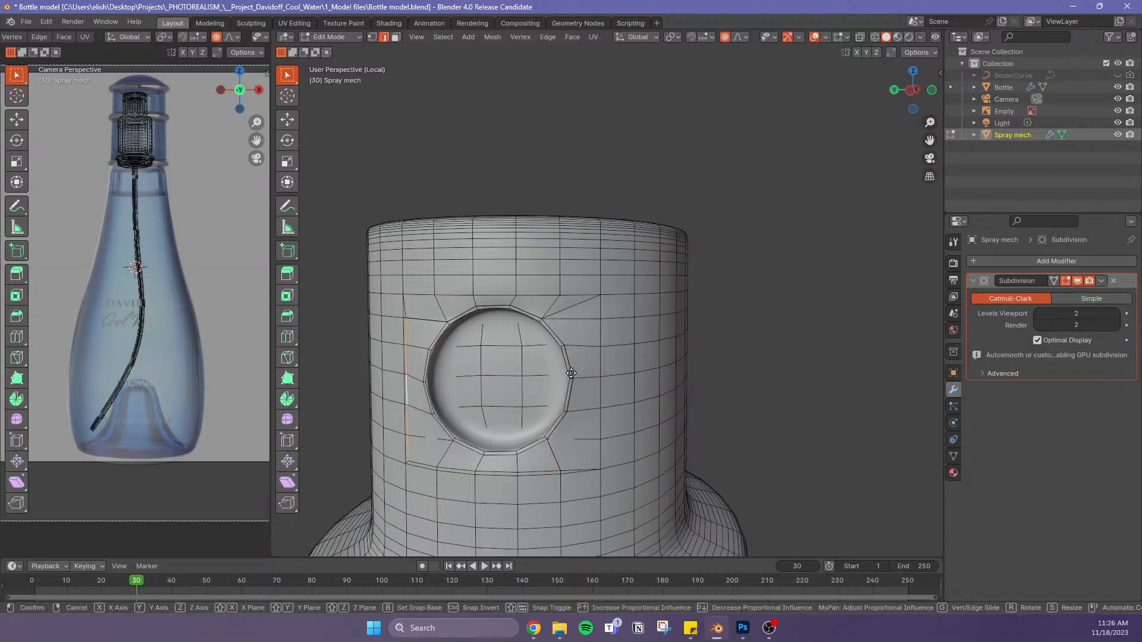
{"action": "left_click", "coordinate": [675, 376]}
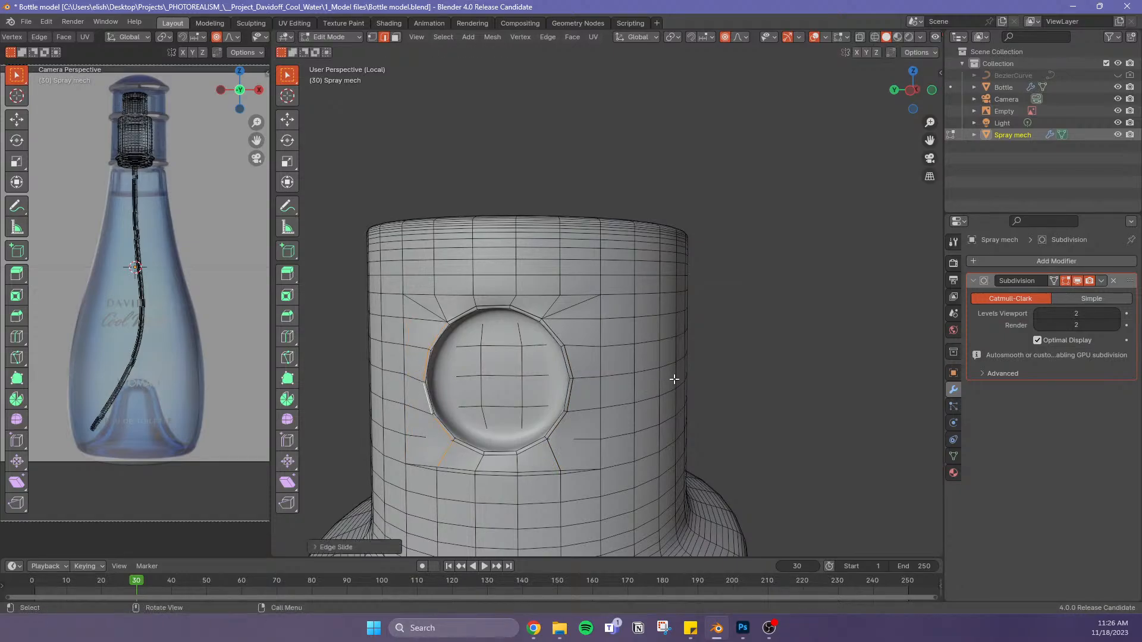
Edge-slide the lower horizontal edge row of the square inset up onto the recess rim
{"action": "left_click", "coordinate": [500, 471], "text": "alt"}
{"action": "key", "text": "g"}
{"action": "key", "text": "g"}
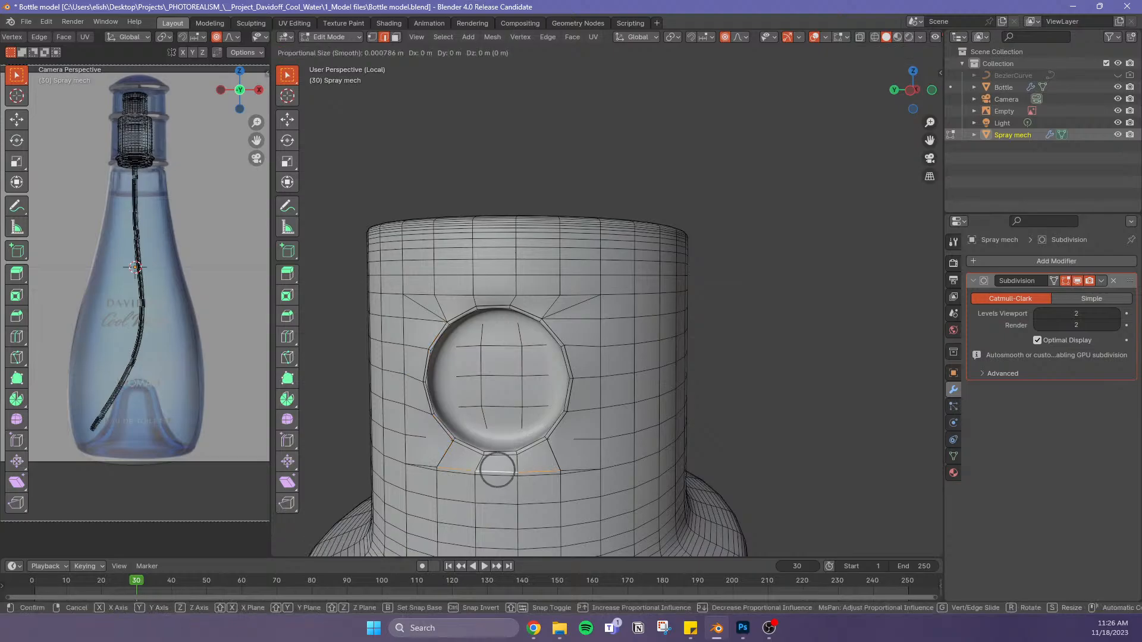
{"action": "left_click", "coordinate": [600, 327]}
Select the entire spray mechanism mesh and merge its overlapping vertices by distance
{"action": "key", "text": "a"}
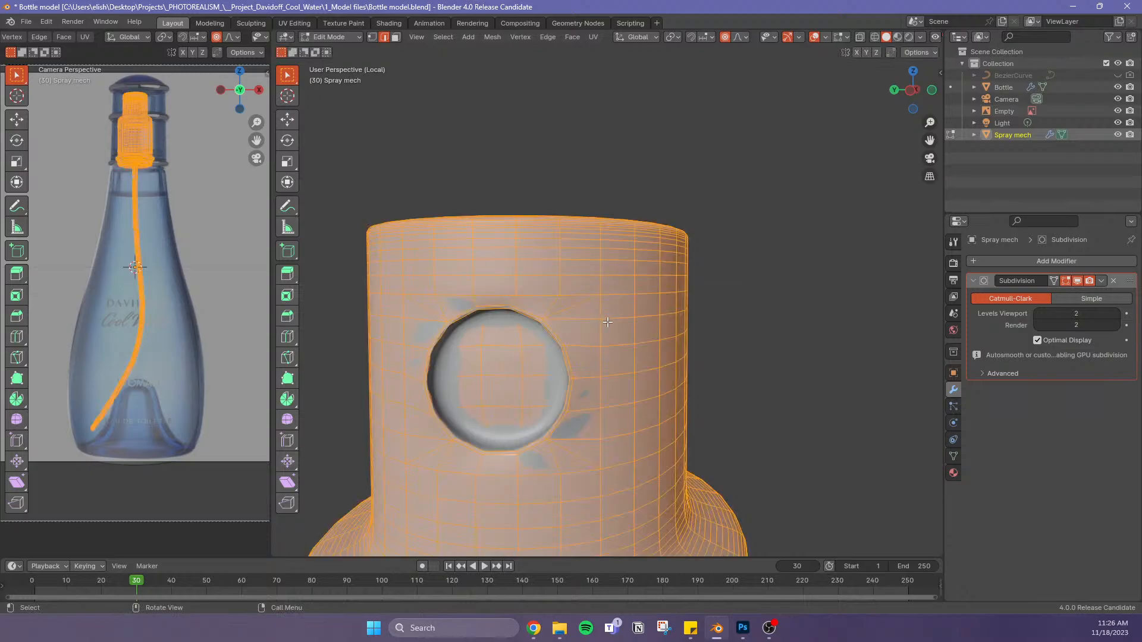
{"action": "key", "text": "comma"}
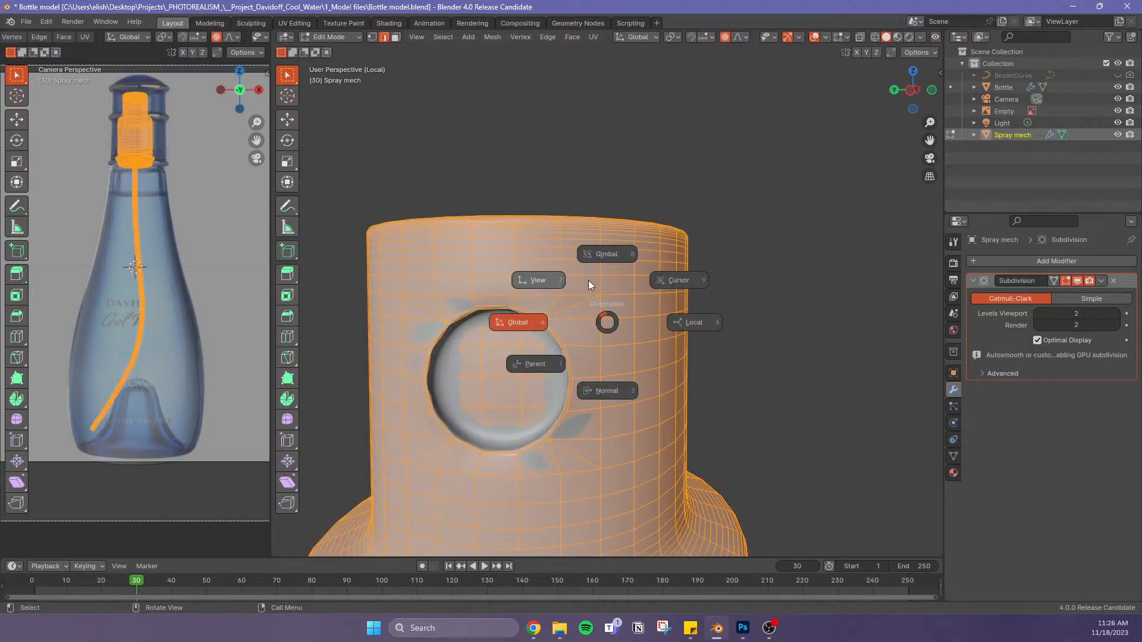
{"action": "key", "text": "Escape"}
{"action": "key", "text": "m"}
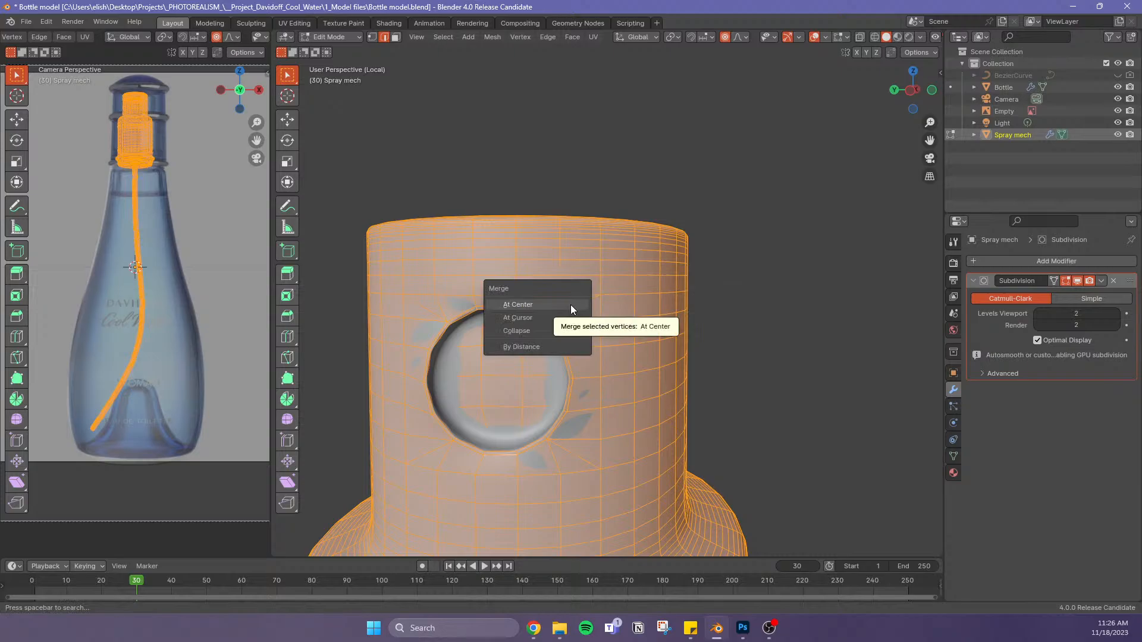
{"action": "left_click", "coordinate": [534, 346]}
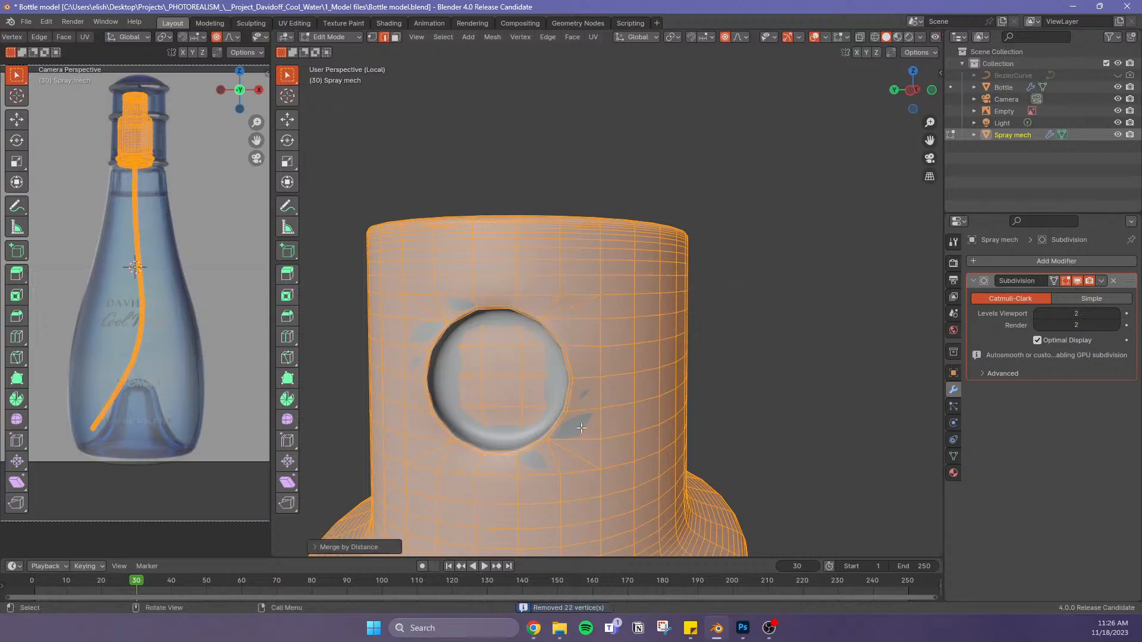
{"action": "left_click", "coordinate": [568, 458]}
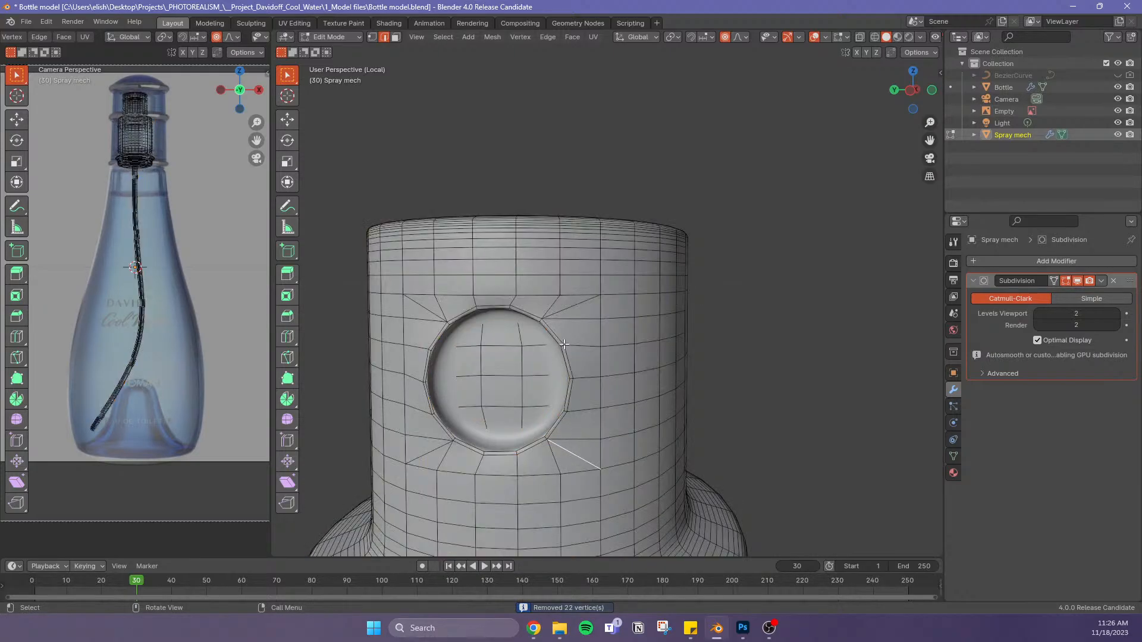
{"action": "scroll", "coordinate": [574, 321], "scroll_direction": "down", "scroll_amount": 3}
{"action": "scroll", "coordinate": [569, 329], "scroll_direction": "up", "scroll_amount": 3}
{"action": "key", "text": "Tab"}
{"action": "key", "text": "Tab"}
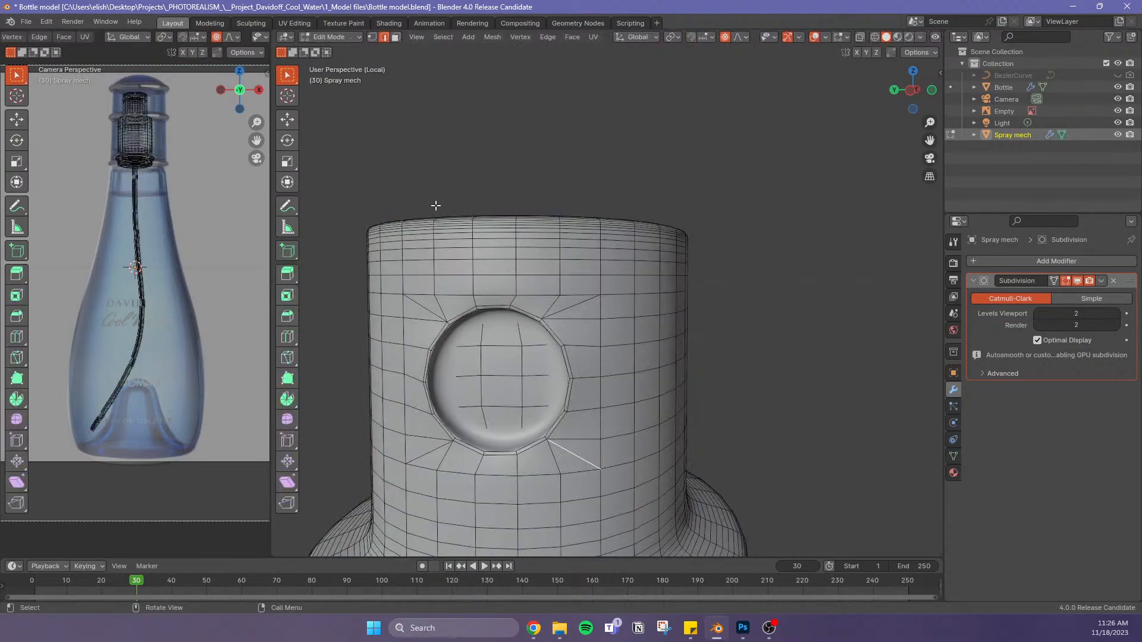
In face mode, join the two triangles at the recess's lower-right corner into a quad
{"action": "left_click", "coordinate": [395, 37]}
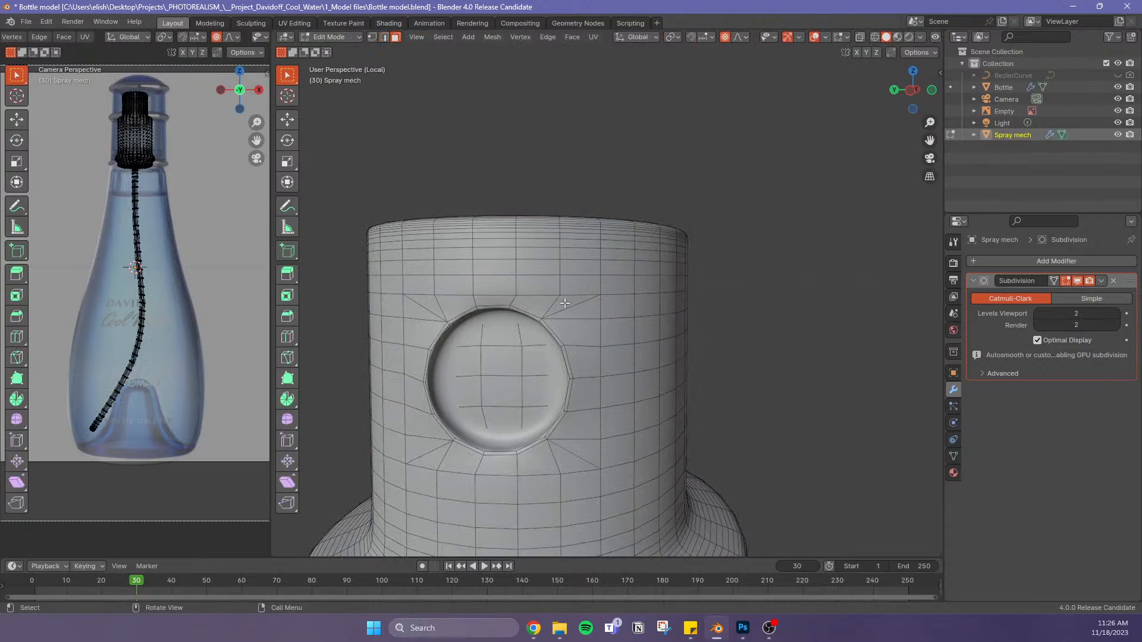
{"action": "left_click", "coordinate": [576, 315]}
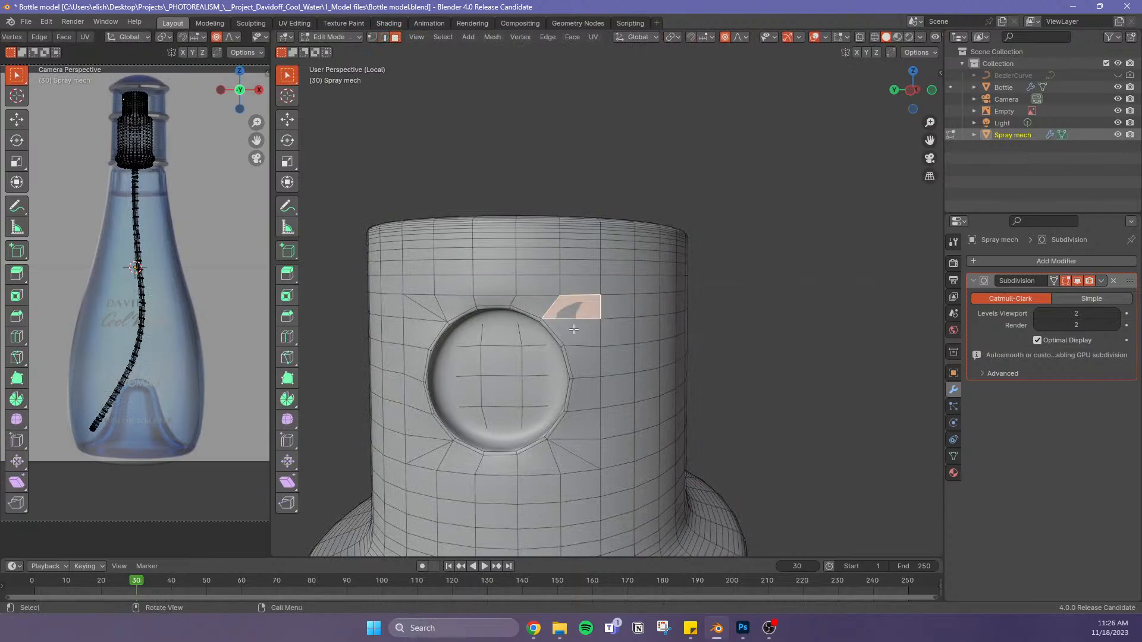
{"action": "left_click", "coordinate": [571, 463]}
{"action": "left_click", "coordinate": [569, 465], "text": "shift"}
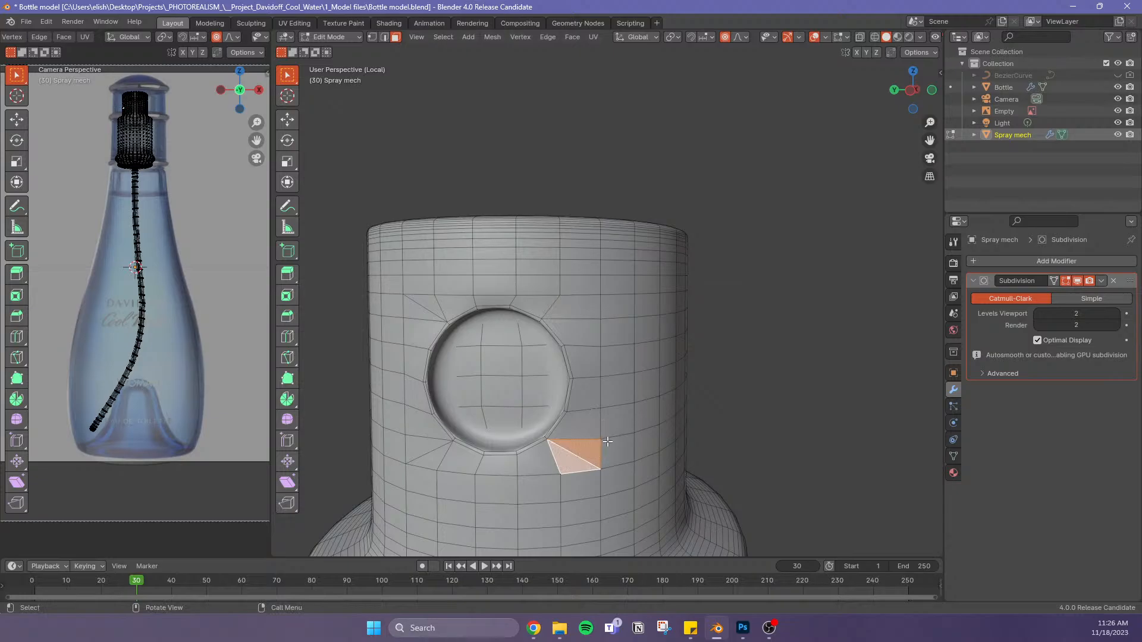
{"action": "key", "text": "alt+j"}
Join the triangle pairs at the recess's lower-left and upper-left corners into quads
{"action": "left_click", "coordinate": [436, 458]}
{"action": "left_click", "coordinate": [419, 447], "text": "shift"}
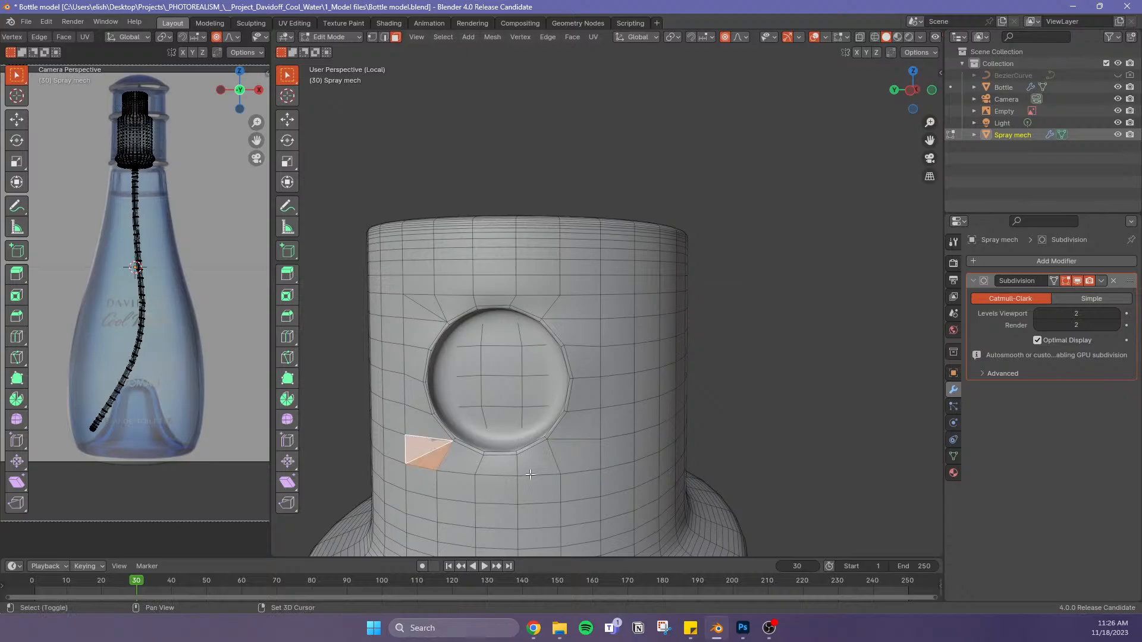
{"action": "left_click", "coordinate": [418, 312]}
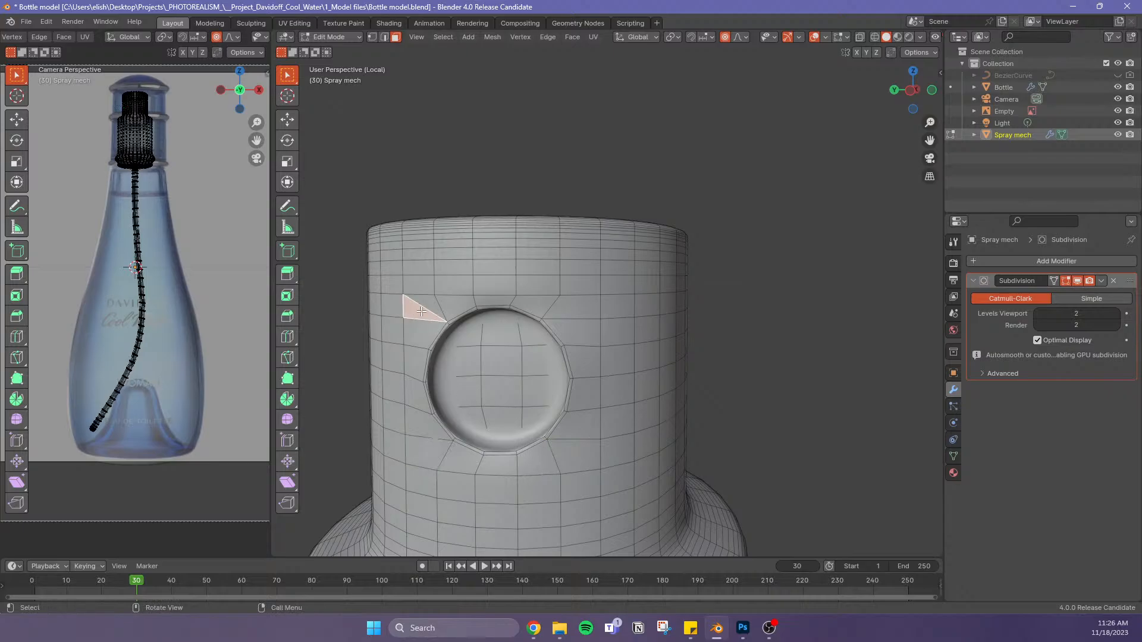
{"action": "left_click", "coordinate": [439, 302], "text": "shift"}
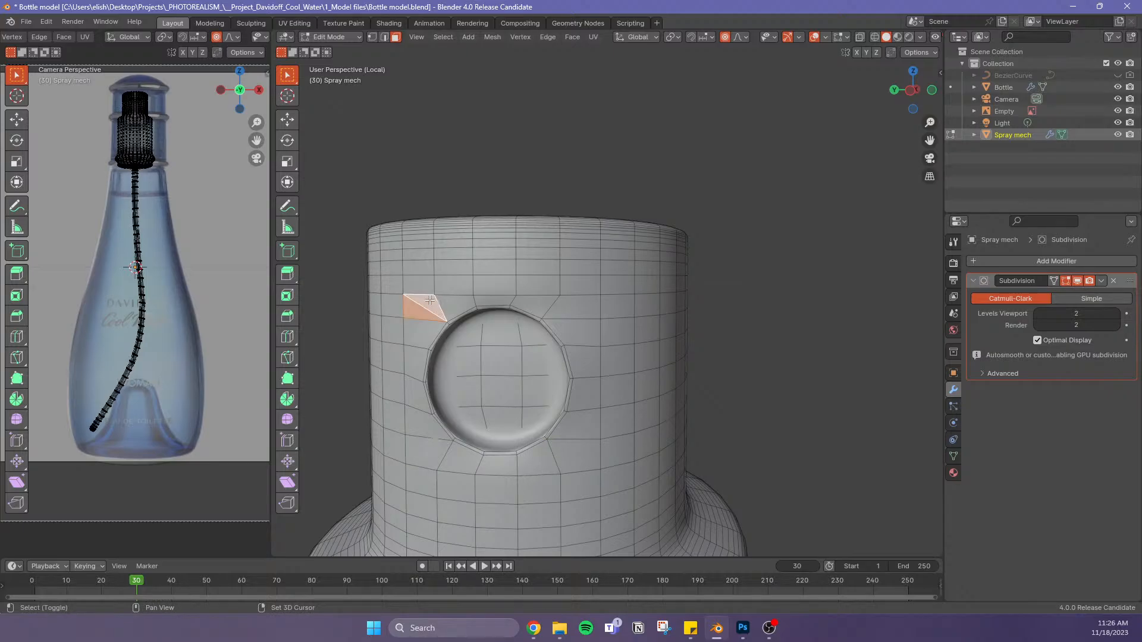
{"action": "left_click", "coordinate": [619, 390]}
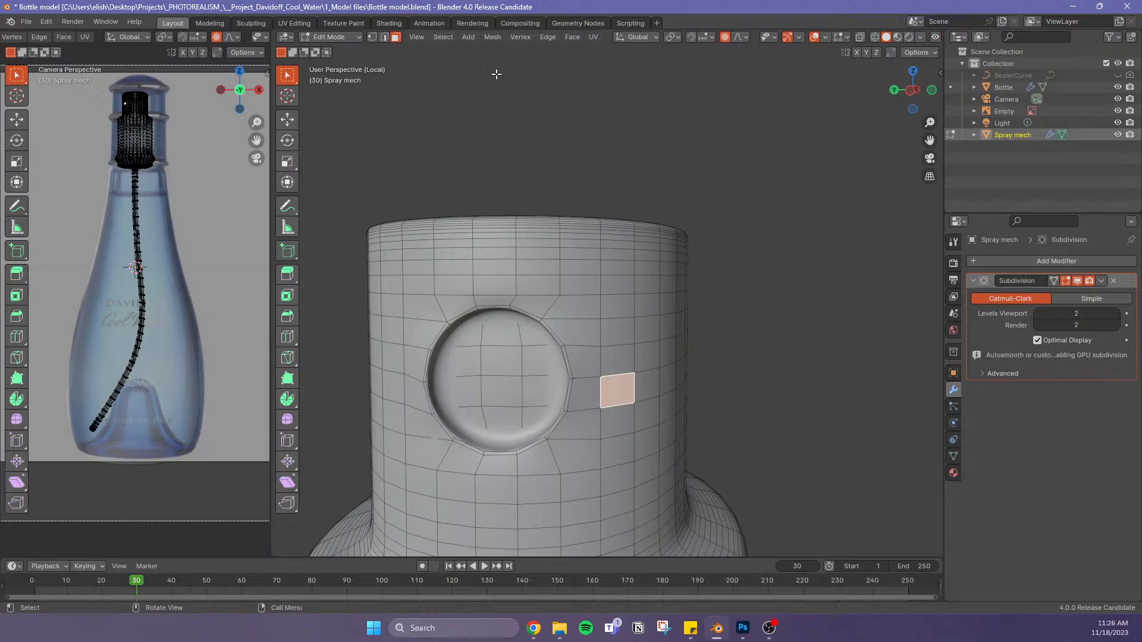
Inspect the smooth shading of the spray head and its round recess in object mode from several angles
{"action": "key", "text": "Tab"}
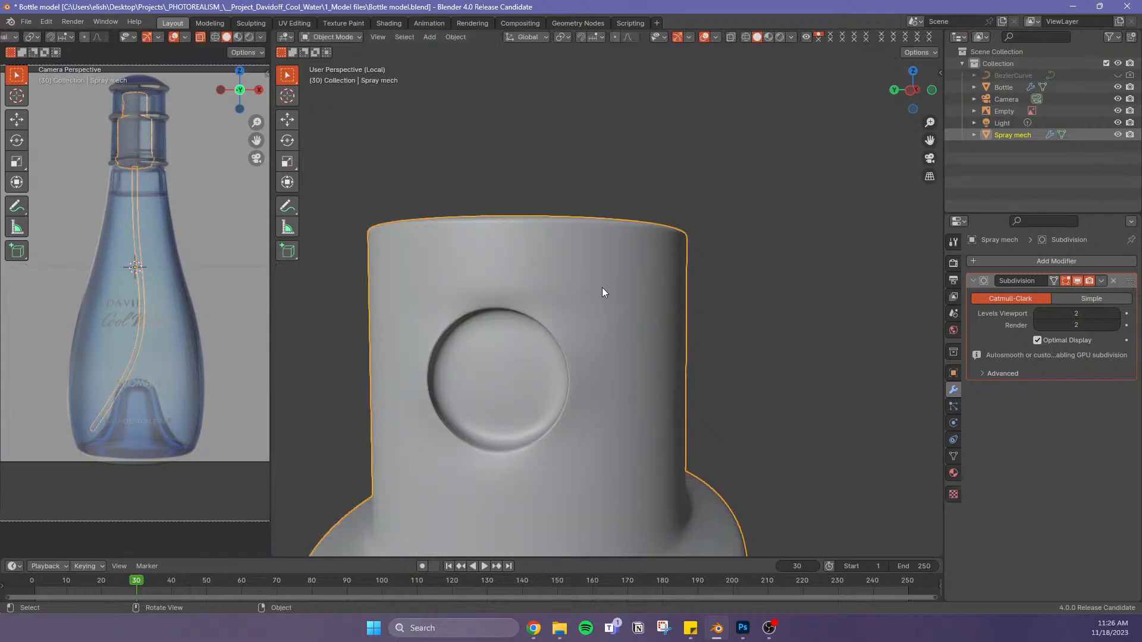
{"action": "scroll", "coordinate": [598, 366], "scroll_direction": "up", "scroll_amount": 1}
{"action": "scroll", "coordinate": [598, 366], "scroll_direction": "down", "scroll_amount": 3}
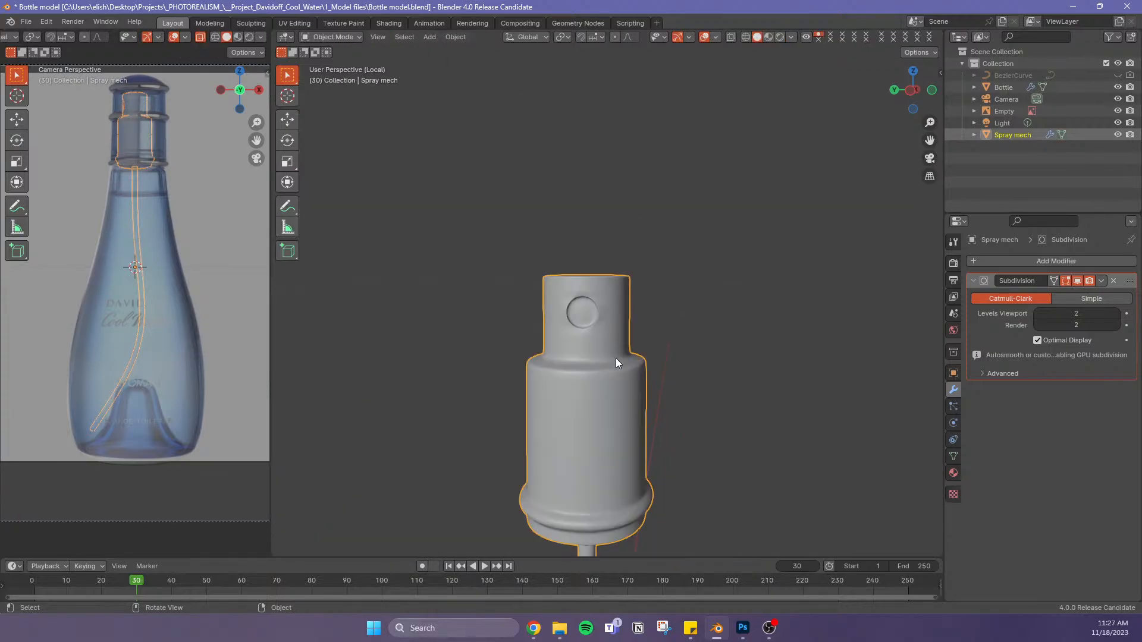
{"action": "mouse_move", "coordinate": [617, 358]}
{"action": "middle_mouse_down", "text": "shift"}
{"action": "mouse_move", "coordinate": [626, 382]}
{"action": "mouse_move", "coordinate": [590, 345]}
{"action": "mouse_move", "coordinate": [699, 483]}
{"action": "middle_mouse_up", "text": "shift"}
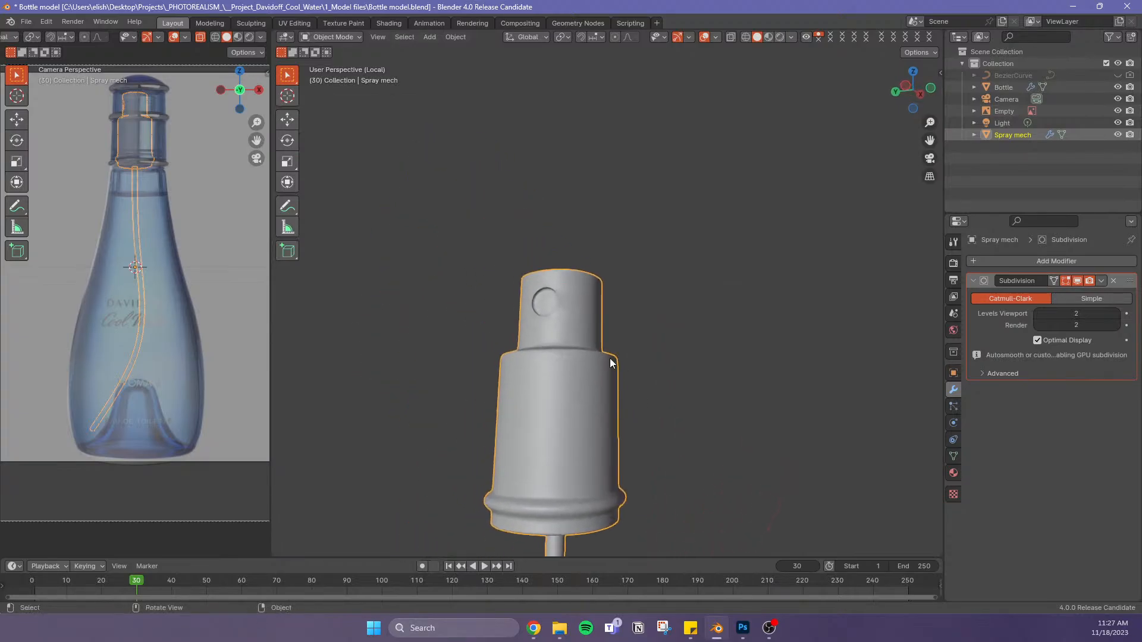
{"action": "scroll", "coordinate": [536, 273], "scroll_direction": "down", "scroll_amount": 3}
{"action": "scroll", "coordinate": [536, 284], "scroll_direction": "up", "scroll_amount": 6}
{"action": "scroll", "coordinate": [492, 299], "scroll_direction": "up", "scroll_amount": 2}
{"action": "scroll", "coordinate": [493, 300], "scroll_direction": "down", "scroll_amount": 2}
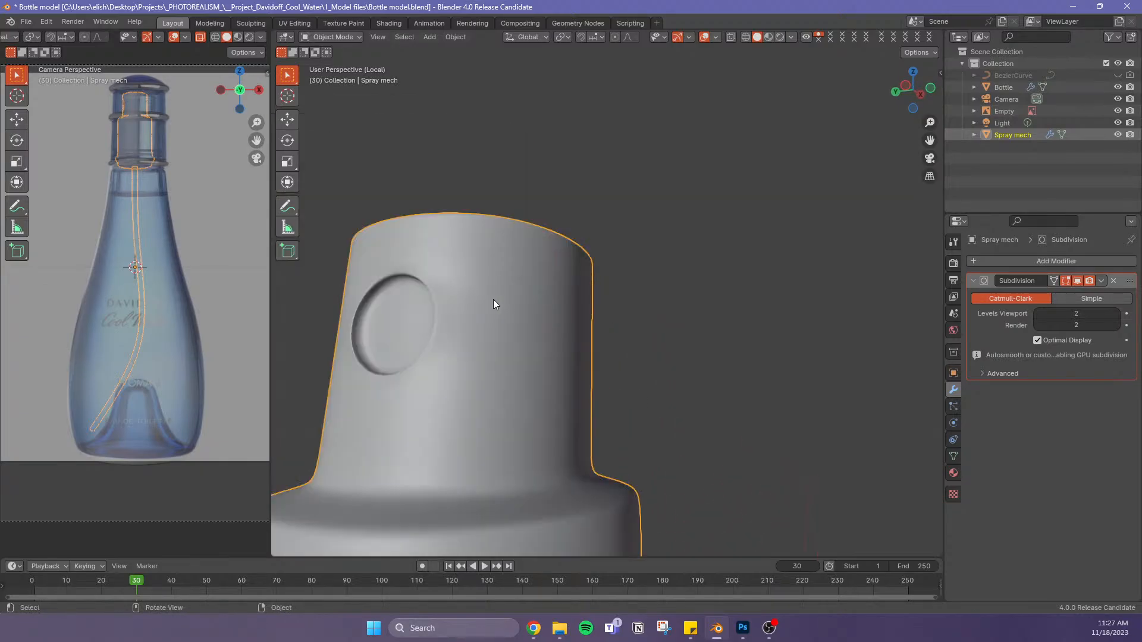
{"action": "middle_click_drag", "start_coordinate": [541, 304], "coordinate": [607, 305]}
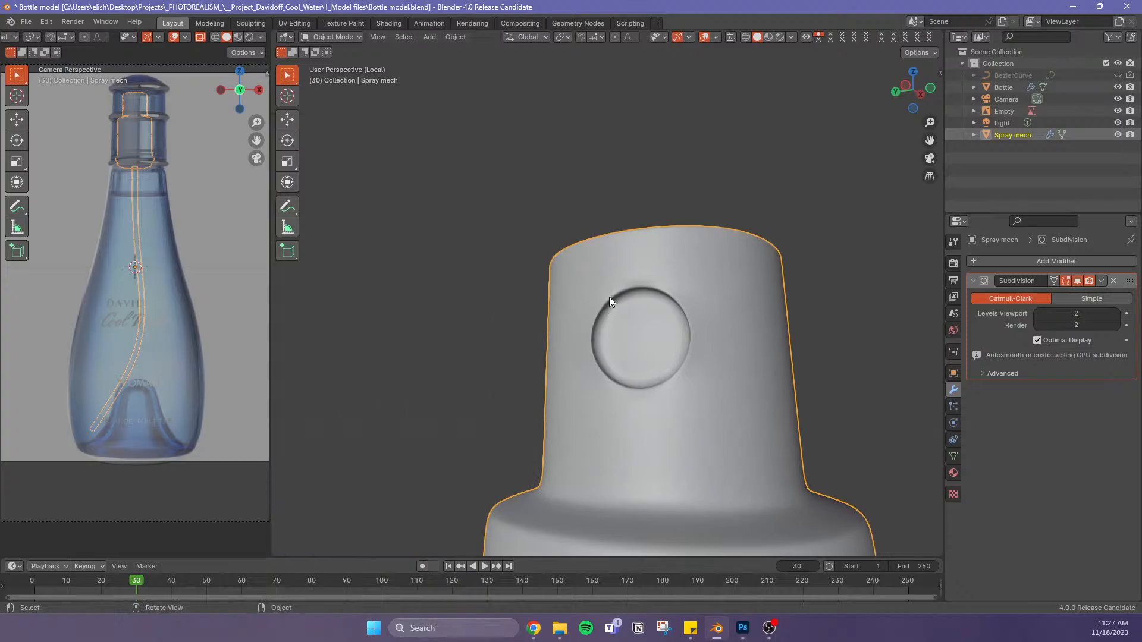
Return to edit mode and examine the mesh topology around the round recess and the spray head's upper section
{"action": "key", "text": "Tab"}
{"action": "scroll", "coordinate": [635, 306], "scroll_direction": "up", "scroll_amount": 4}
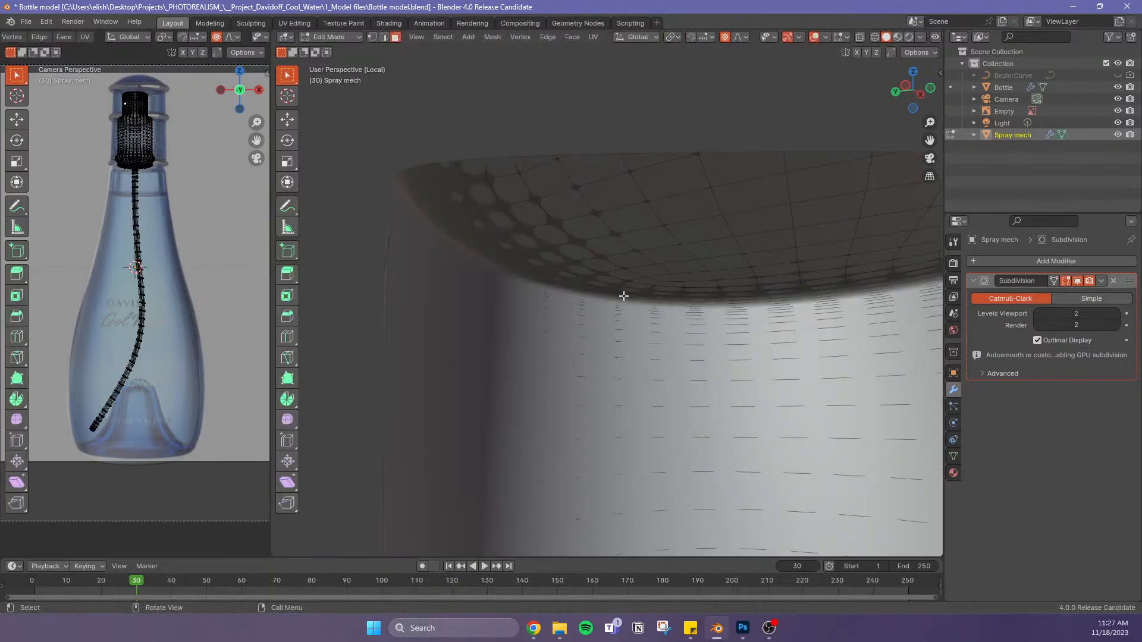
{"action": "scroll", "coordinate": [622, 296], "scroll_direction": "down", "scroll_amount": 5}
{"action": "scroll", "coordinate": [632, 297], "scroll_direction": "up", "scroll_amount": 5}
{"action": "scroll", "coordinate": [631, 295], "scroll_direction": "down", "scroll_amount": 5}
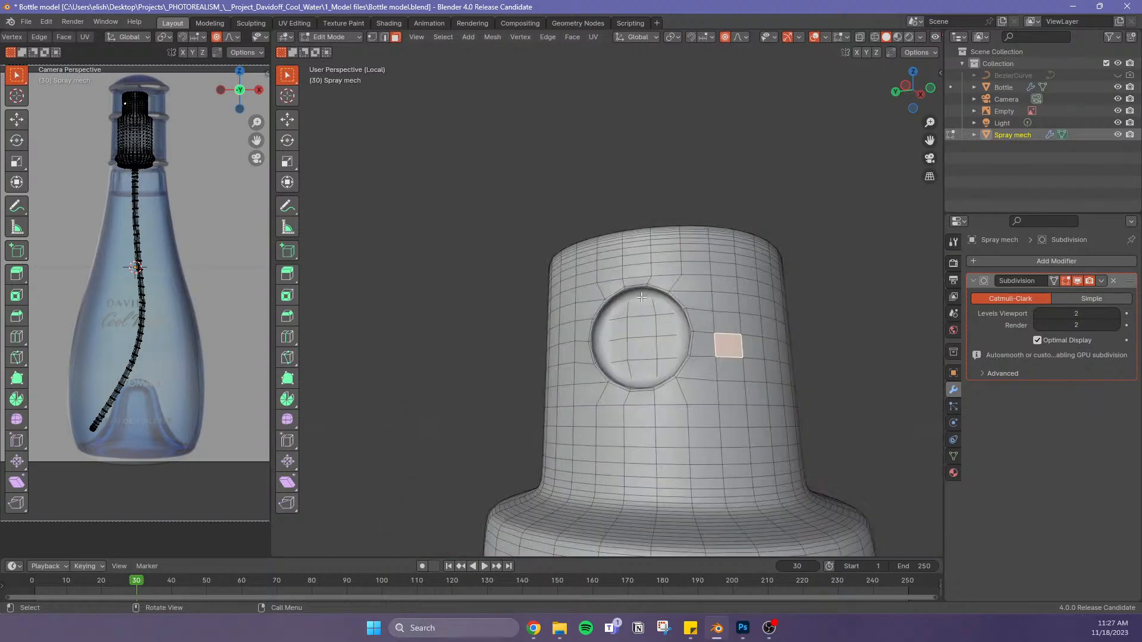
{"action": "middle_click_drag", "start_coordinate": [631, 297], "coordinate": [642, 336]}
{"action": "scroll", "coordinate": [605, 267], "scroll_direction": "down", "scroll_amount": 4}
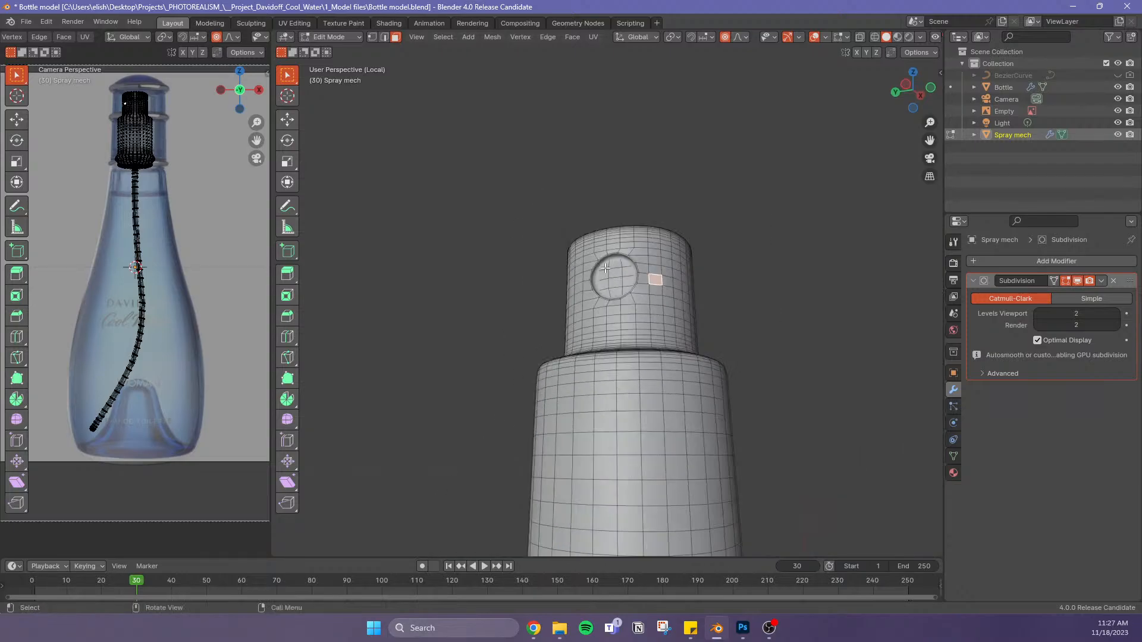
{"action": "scroll", "coordinate": [605, 267], "scroll_direction": "up", "scroll_amount": 4}
{"action": "scroll", "coordinate": [606, 267], "scroll_direction": "up", "scroll_amount": 4}
{"action": "scroll", "coordinate": [606, 267], "scroll_direction": "down", "scroll_amount": 4}
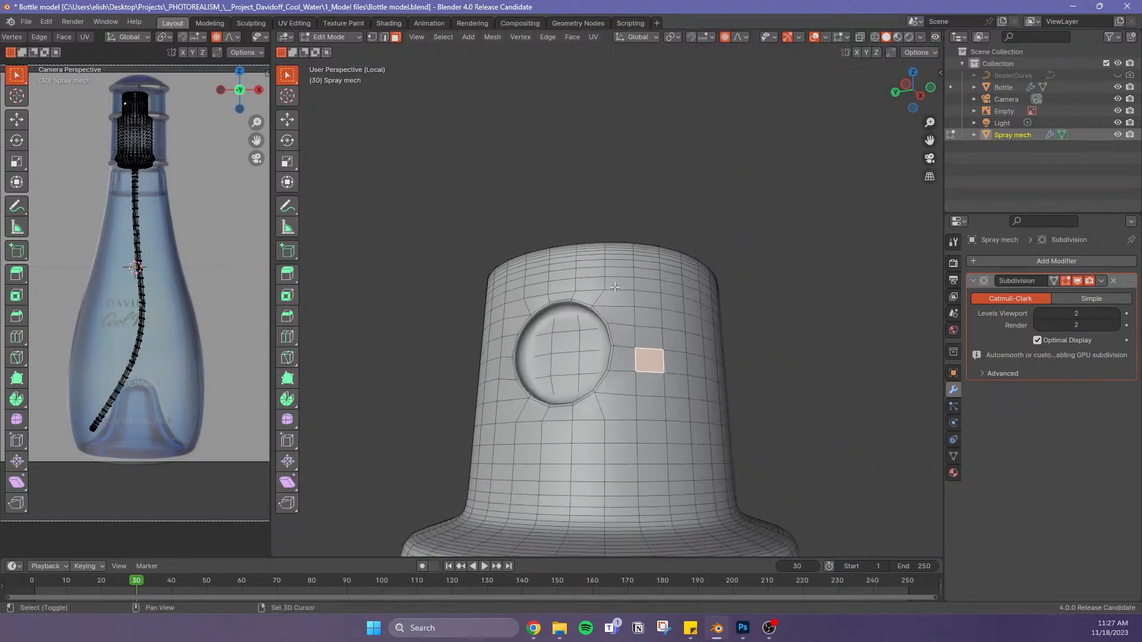
{"action": "scroll", "coordinate": [566, 307], "scroll_direction": "down", "scroll_amount": 3}
{"action": "scroll", "coordinate": [566, 306], "scroll_direction": "up", "scroll_amount": 3}
{"action": "scroll", "coordinate": [567, 309], "scroll_direction": "up", "scroll_amount": 6}
{"action": "scroll", "coordinate": [566, 311], "scroll_direction": "down", "scroll_amount": 6}
In edge mode, edge-slide the horizontal loop just above the recess up onto the neighbouring loop
{"action": "left_click", "coordinate": [569, 290], "text": "alt"}
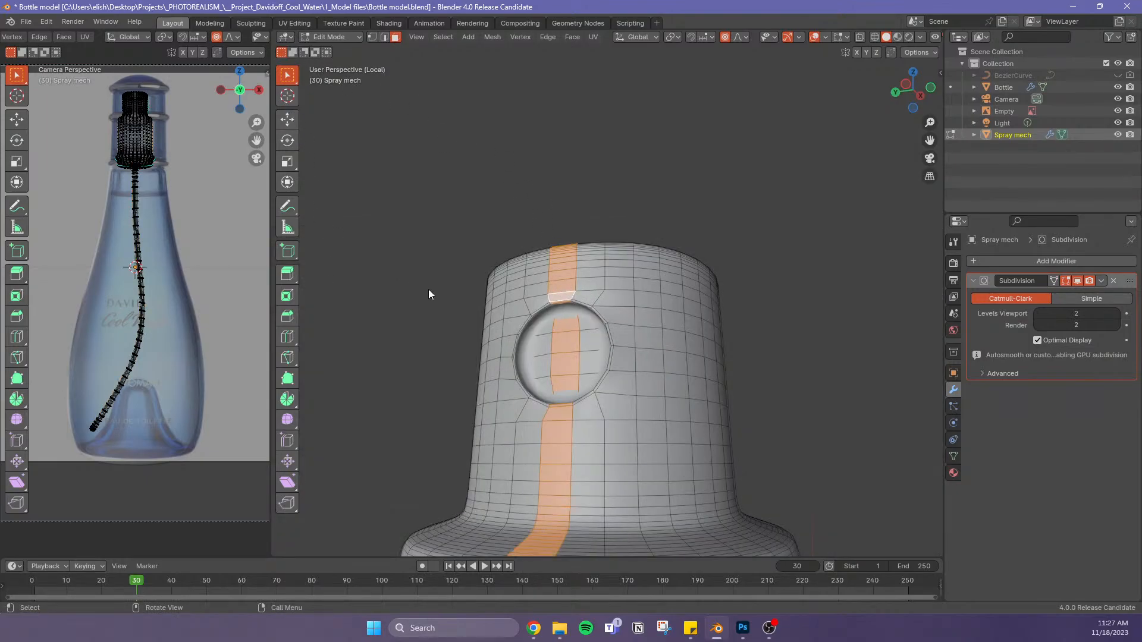
{"action": "key", "text": "Tab"}
{"action": "key", "text": "Tab"}
{"action": "left_click_drag", "start_coordinate": [633, 279], "coordinate": [617, 290]}
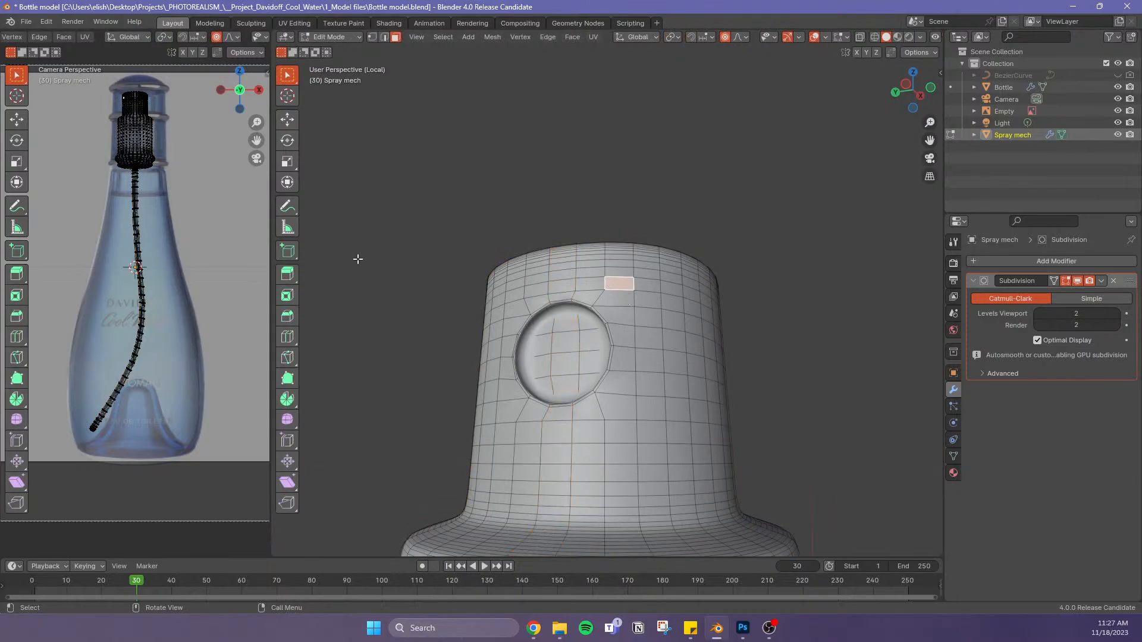
{"action": "left_click", "coordinate": [385, 37]}
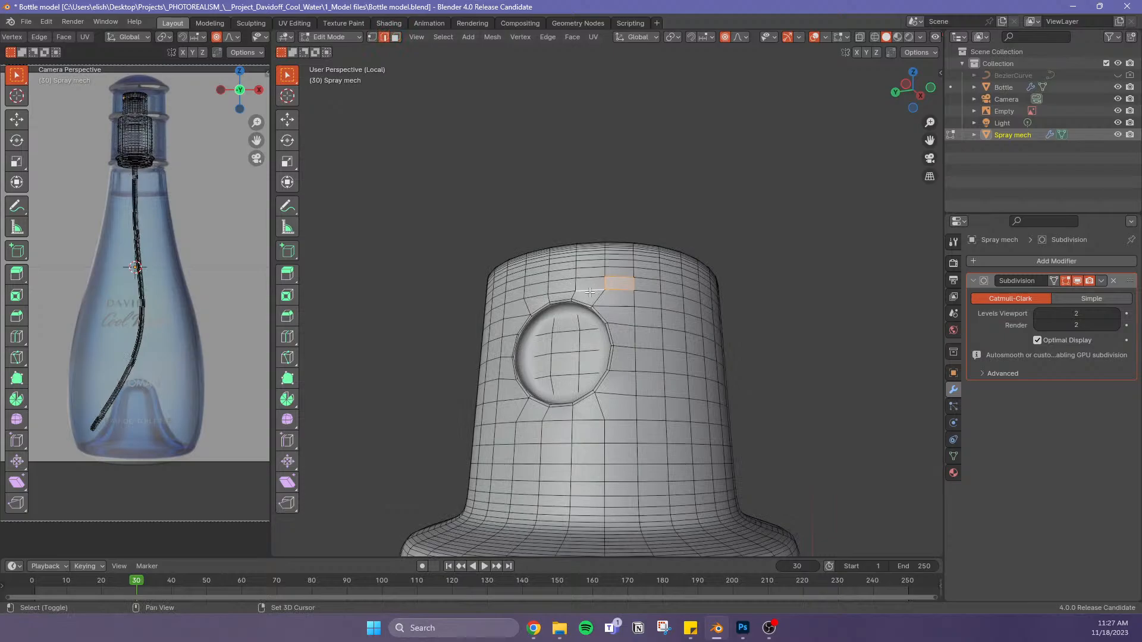
{"action": "left_click", "coordinate": [657, 297], "text": "alt"}
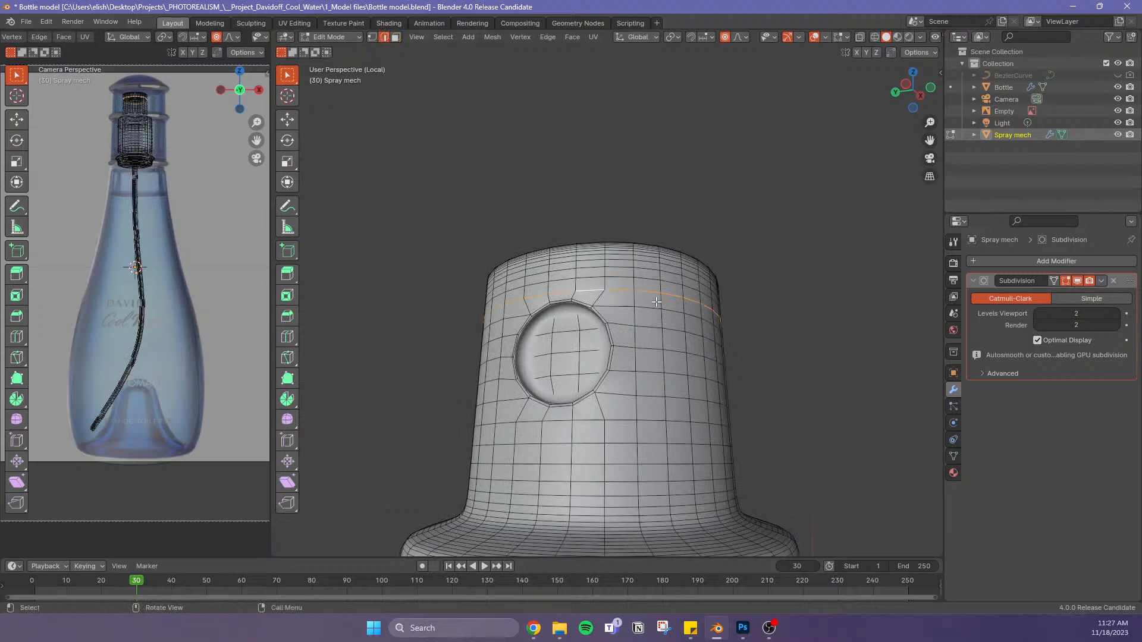
{"action": "key", "text": "g"}
{"action": "key", "text": "g"}
{"action": "left_click", "coordinate": [655, 262]}
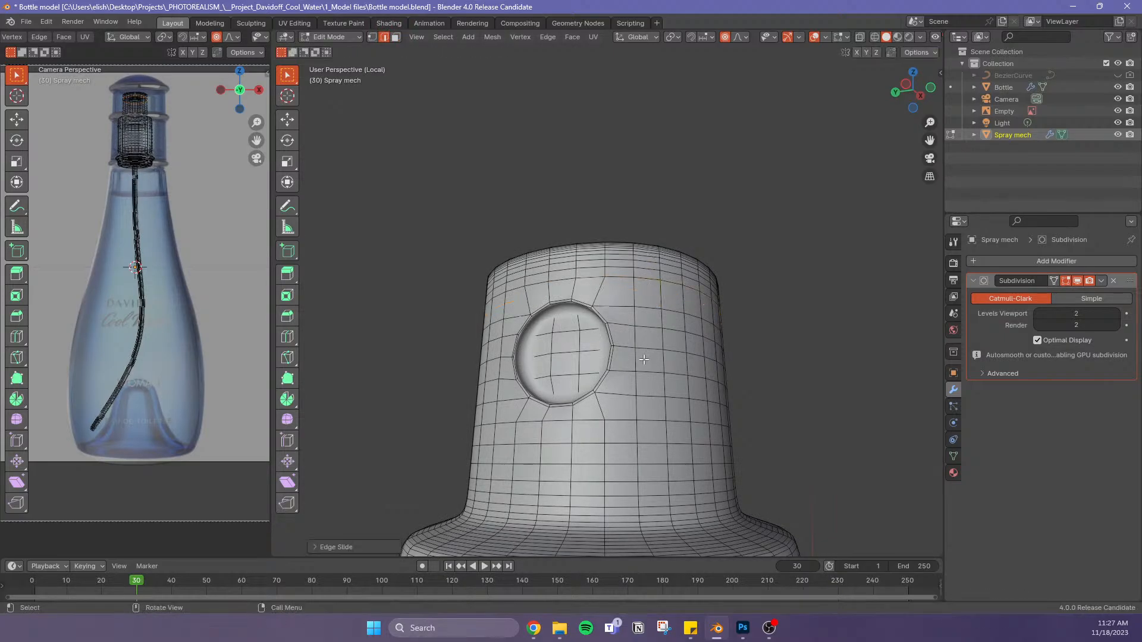
Edge-slide the horizontal loop just below the recess down onto the next loop beneath it
{"action": "left_click", "coordinate": [621, 419], "text": "alt"}
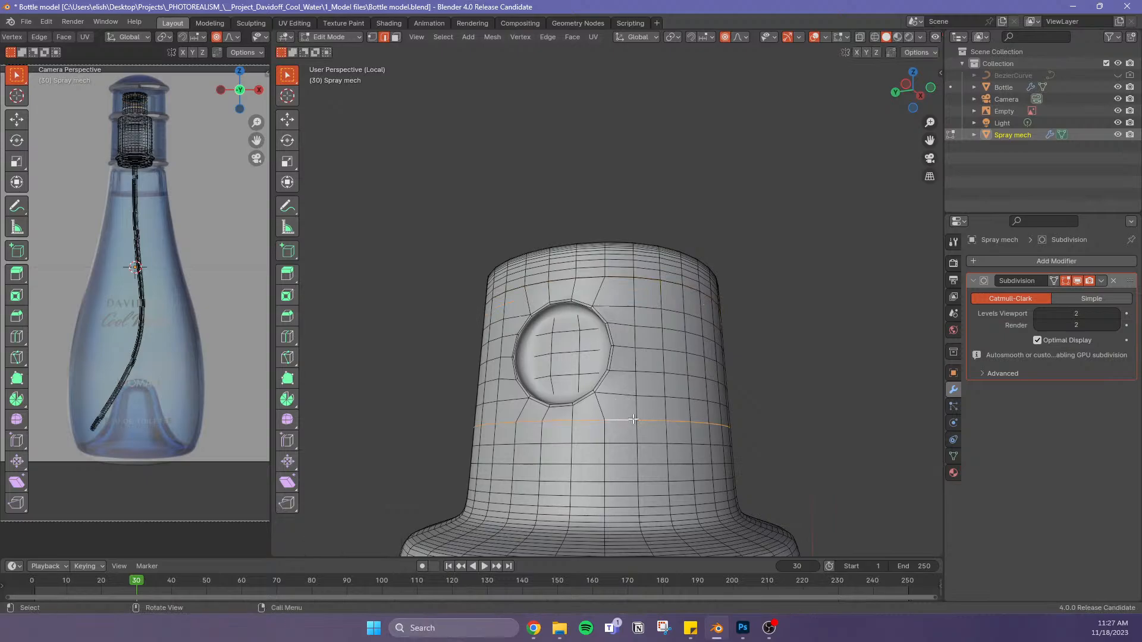
{"action": "key", "text": "g"}
{"action": "key", "text": "g"}
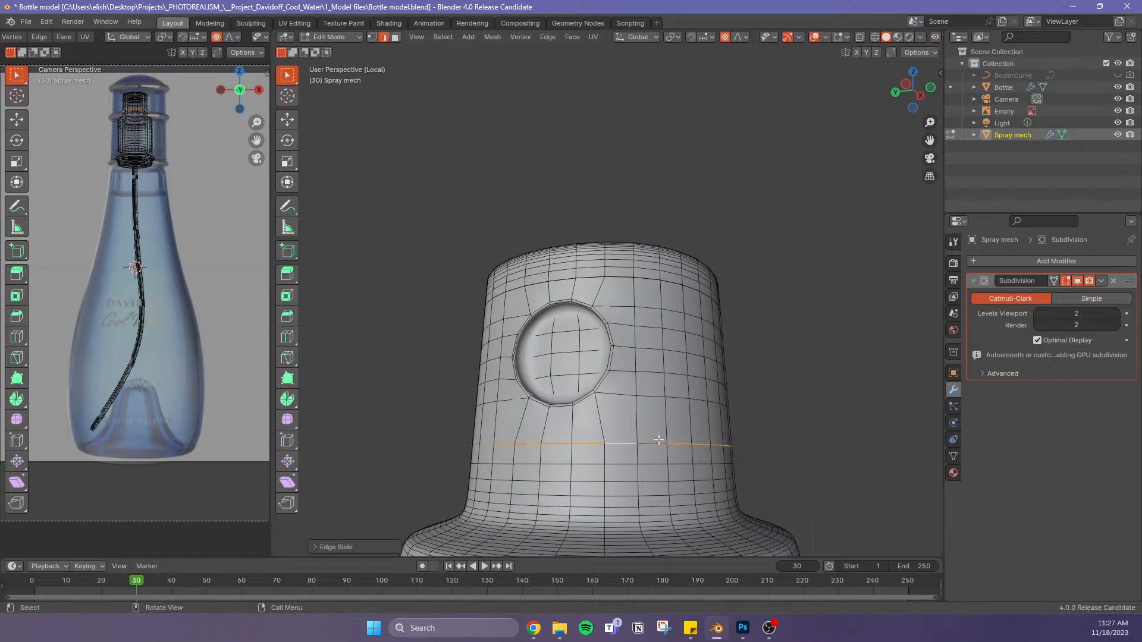
Select the whole spray mechanism mesh and merge the vertices of the stacked loops by distance
{"action": "key", "text": "a"}
{"action": "key", "text": "m"}
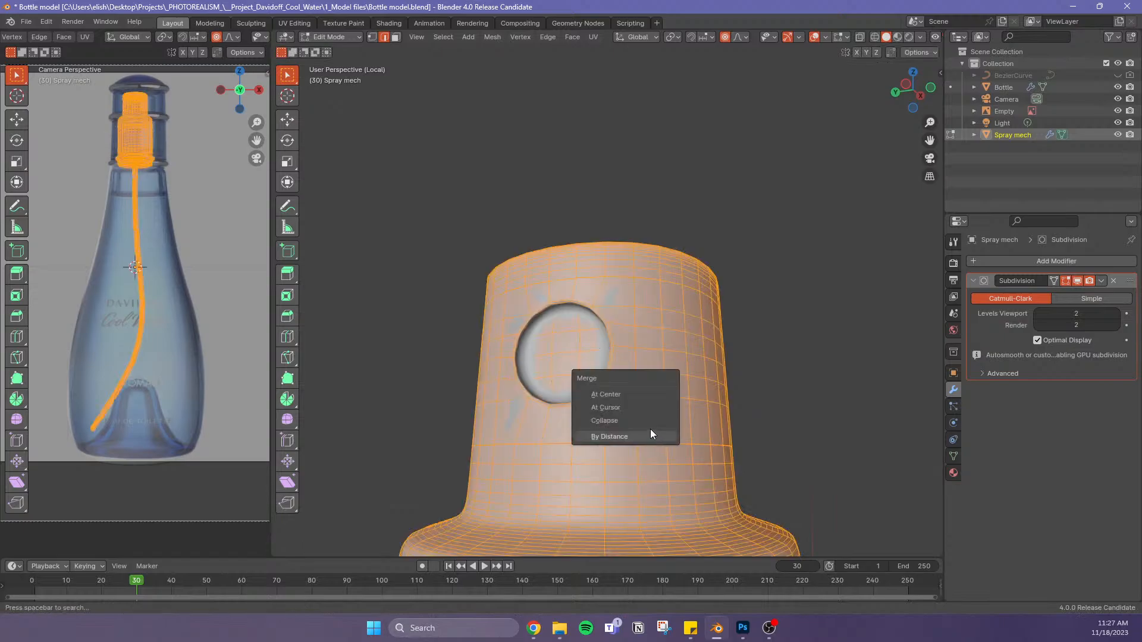
{"action": "left_click", "coordinate": [644, 433]}
{"action": "left_click", "coordinate": [637, 412]}
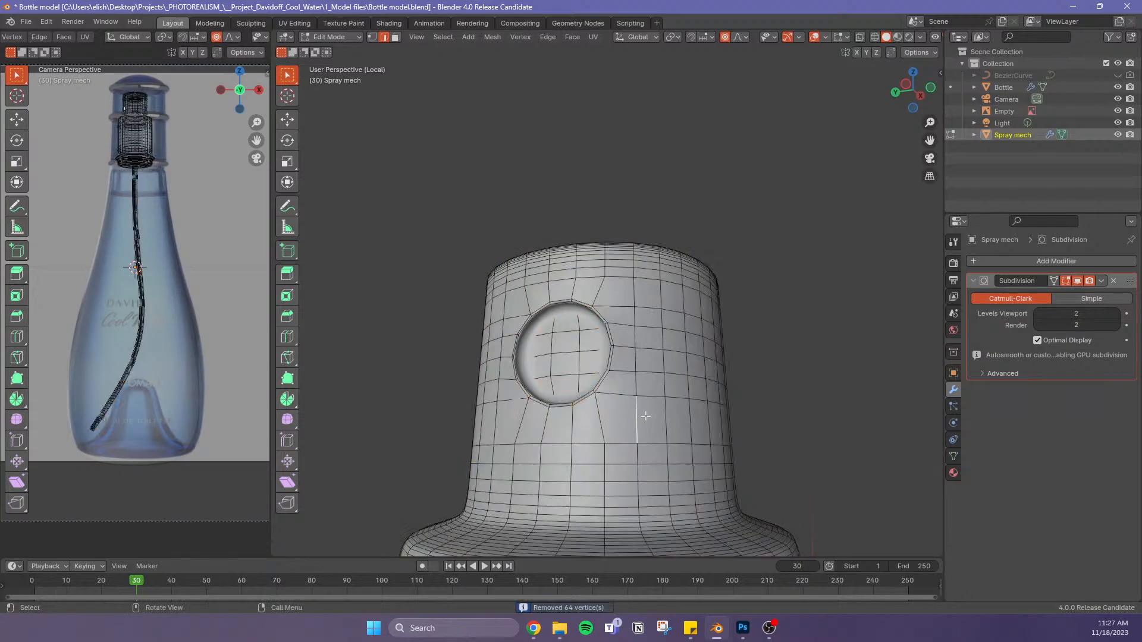
{"action": "scroll", "coordinate": [573, 337], "scroll_direction": "up", "scroll_amount": 1}
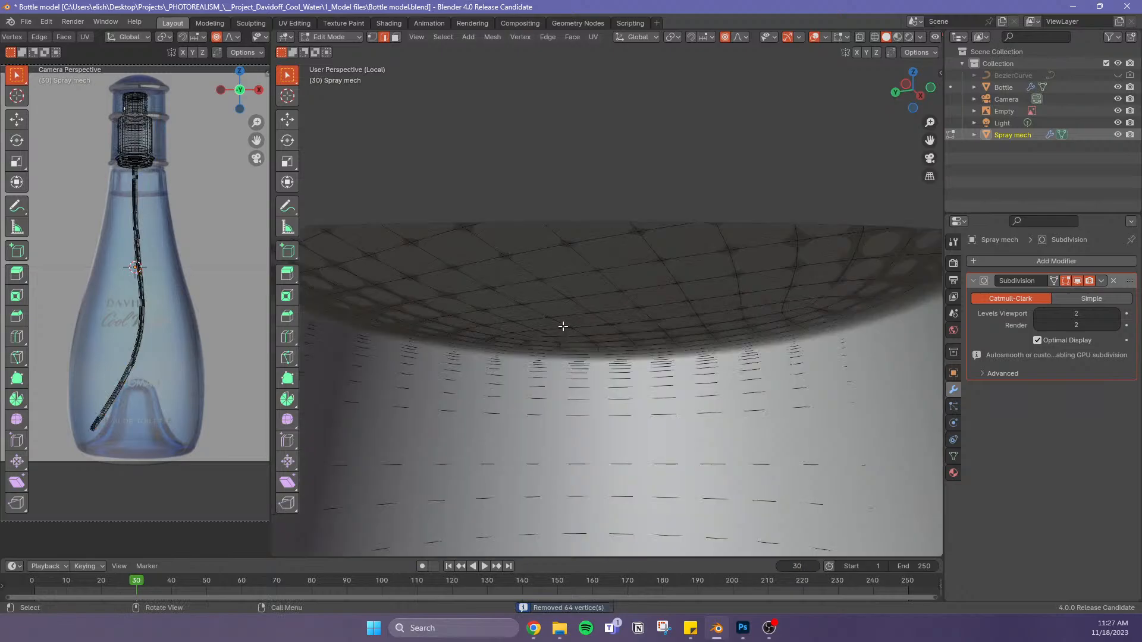
{"action": "scroll", "coordinate": [563, 327], "scroll_direction": "down", "scroll_amount": 1}
{"action": "key", "text": "ctrl+r"}
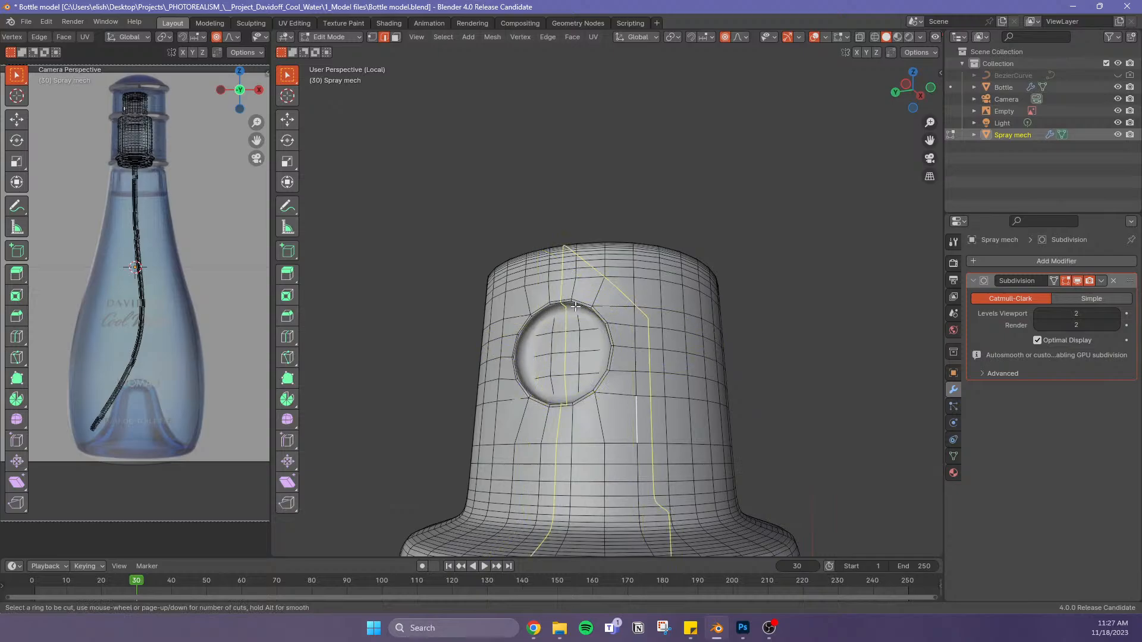
{"action": "scroll", "coordinate": [559, 314], "scroll_direction": "up", "scroll_amount": 2}
{"action": "scroll", "coordinate": [560, 313], "scroll_direction": "up", "scroll_amount": 2}
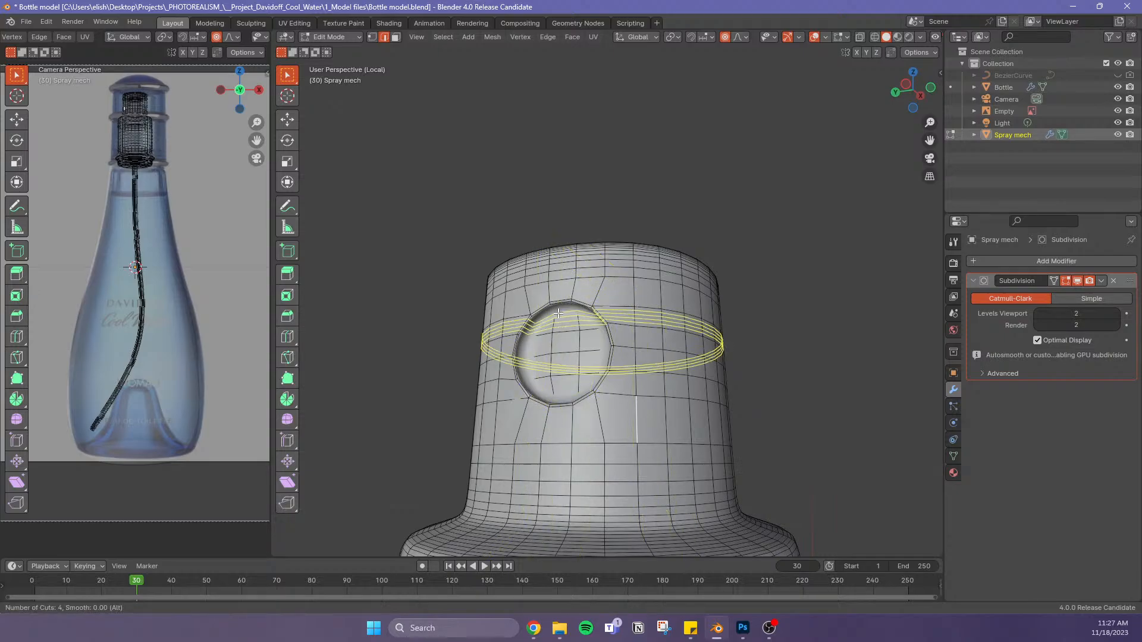
{"action": "key", "text": "Escape"}
{"action": "scroll", "coordinate": [556, 312], "scroll_direction": "up", "scroll_amount": 1}
{"action": "scroll", "coordinate": [556, 311], "scroll_direction": "down", "scroll_amount": 1}
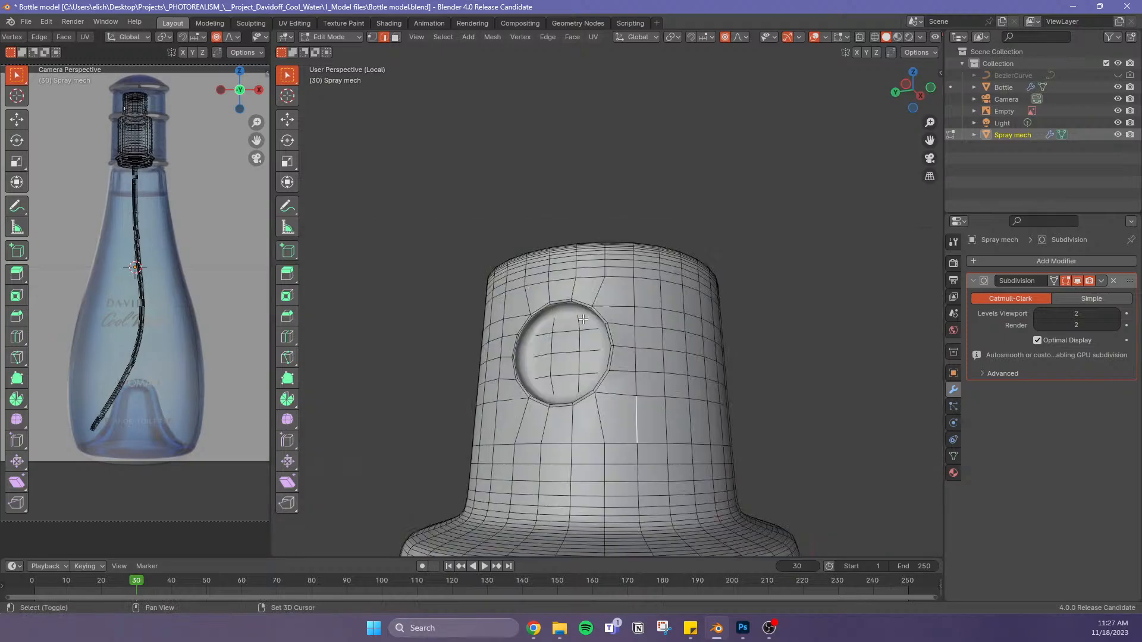
Examine the recess head-on in the left orthographic view and preview a vertical loop cut through its centre
{"action": "middle_click_drag", "start_coordinate": [561, 311], "coordinate": [581, 258], "text": "shift"}
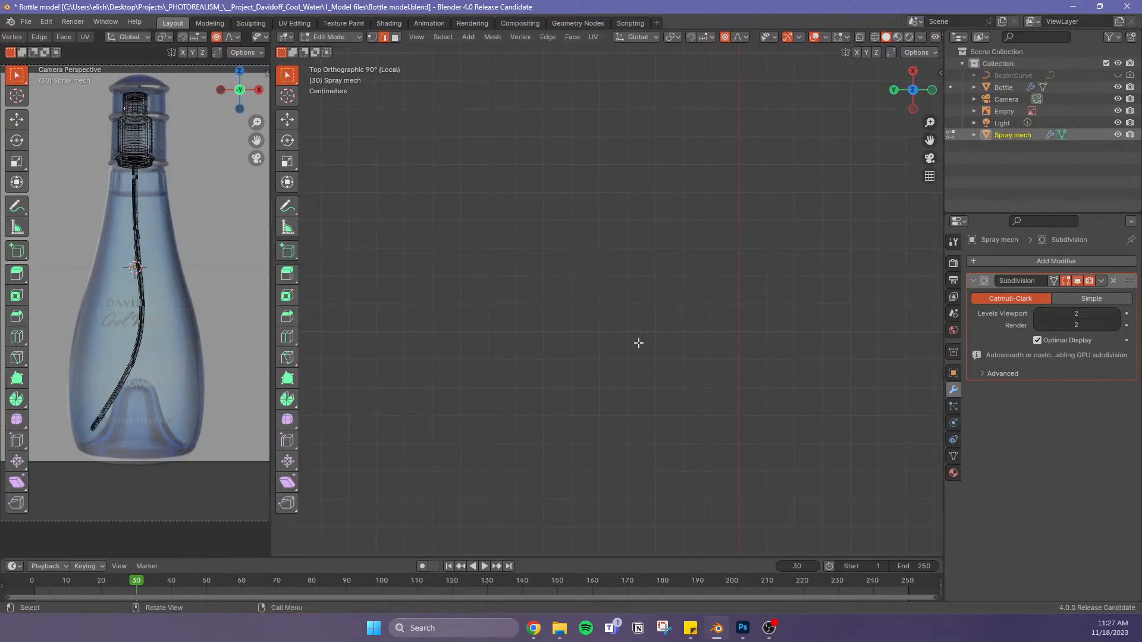
{"action": "middle_click_drag", "start_coordinate": [658, 388], "coordinate": [668, 377]}
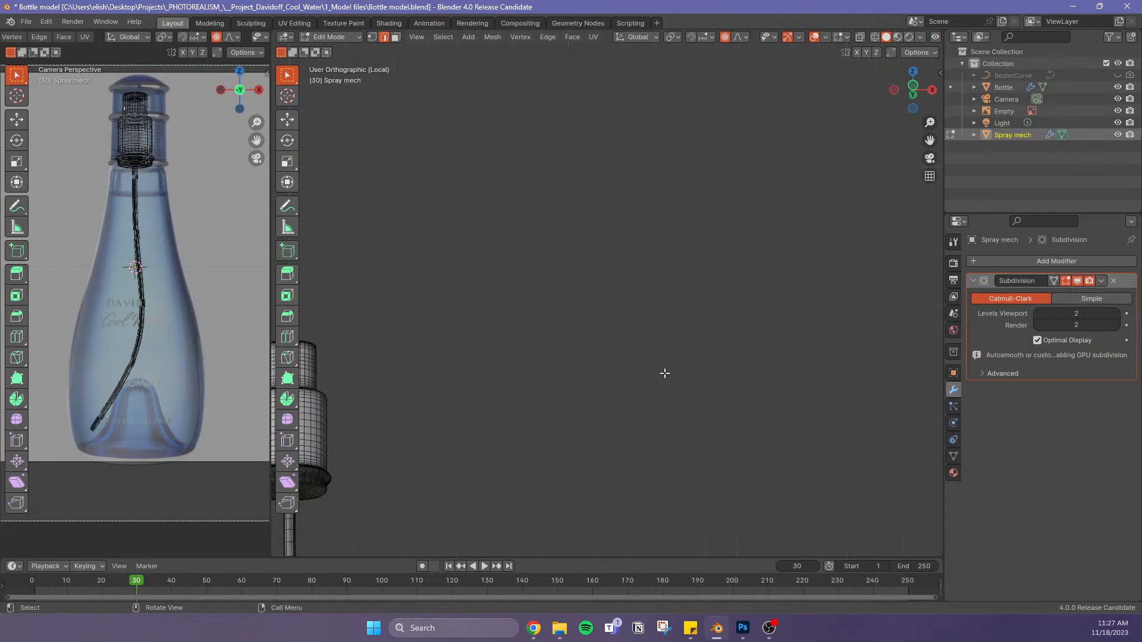
{"action": "key", "text": "KP_3"}
{"action": "key", "text": "KP_4"}
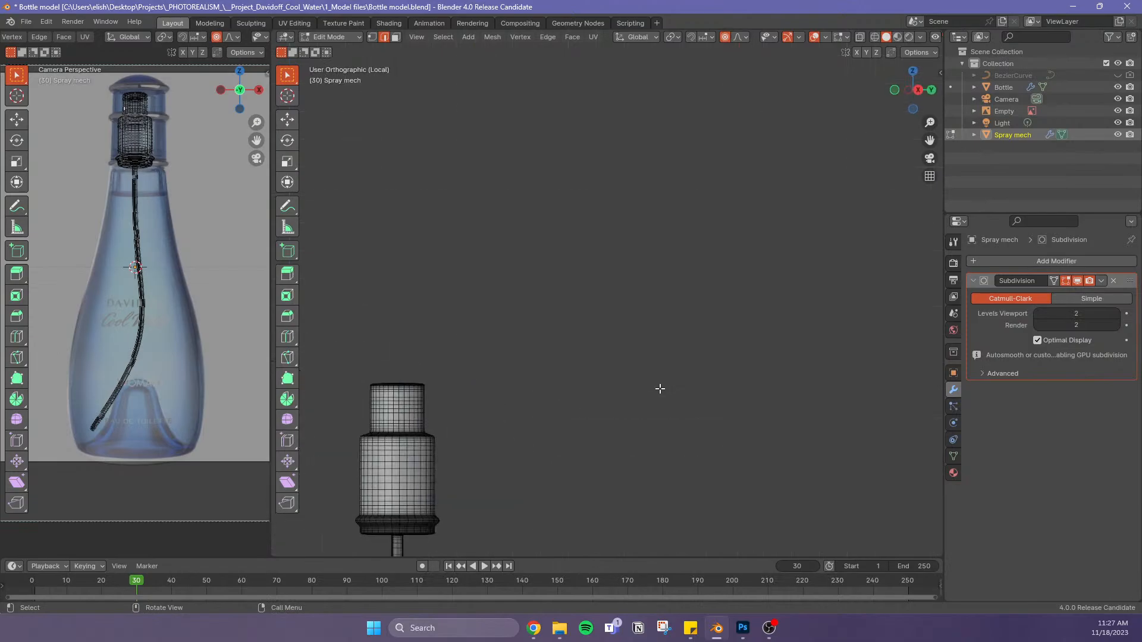
{"action": "key", "text": "KP_3"}
{"action": "key", "text": "ctrl+KP_3"}
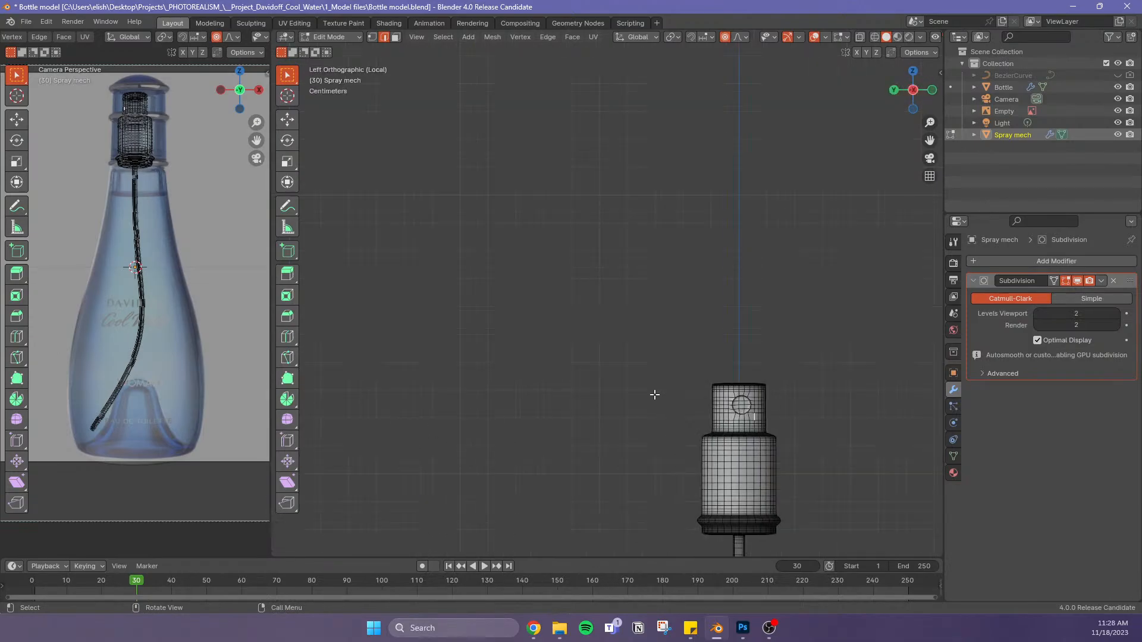
{"action": "scroll", "coordinate": [749, 403], "scroll_direction": "down", "scroll_amount": 3}
{"action": "scroll", "coordinate": [753, 407], "scroll_direction": "up", "scroll_amount": 5}
{"action": "scroll", "coordinate": [753, 407], "scroll_direction": "up", "scroll_amount": 3}
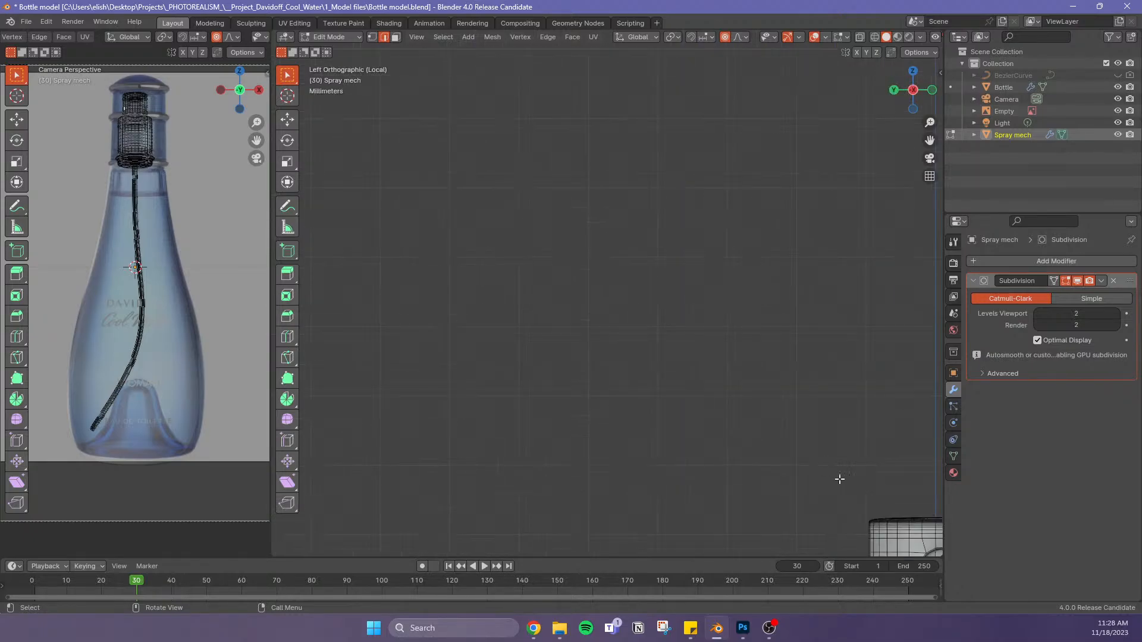
{"action": "middle_click_drag", "start_coordinate": [839, 480], "coordinate": [494, 234], "text": "shift"}
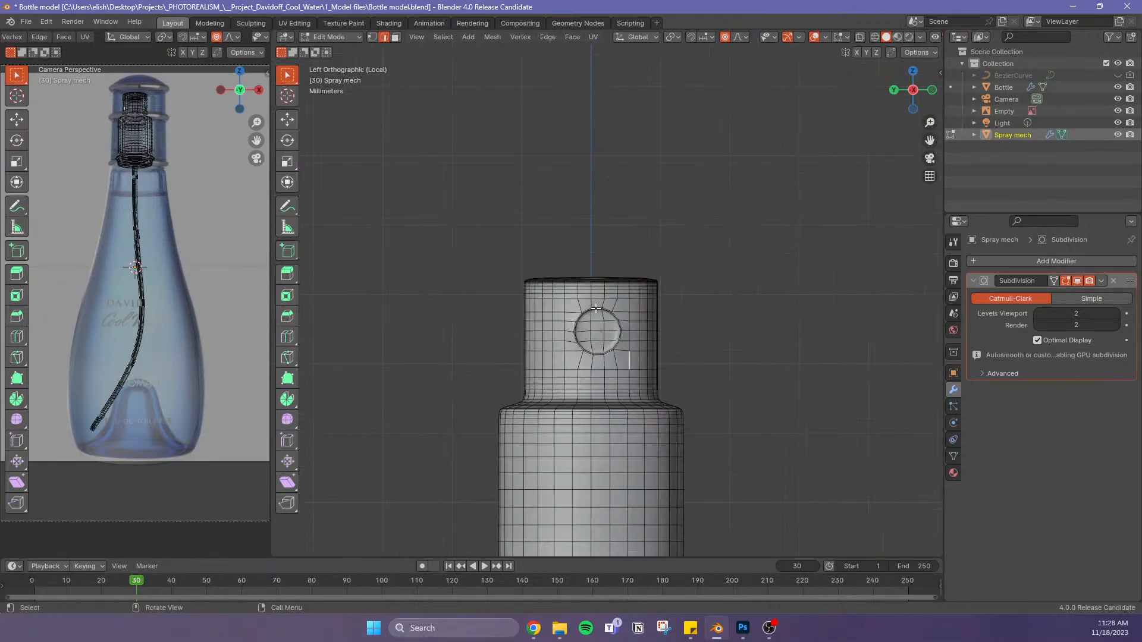
{"action": "scroll", "coordinate": [601, 335], "scroll_direction": "up", "scroll_amount": 8}
{"action": "middle_click_drag", "start_coordinate": [625, 335], "coordinate": [626, 247], "text": "shift"}
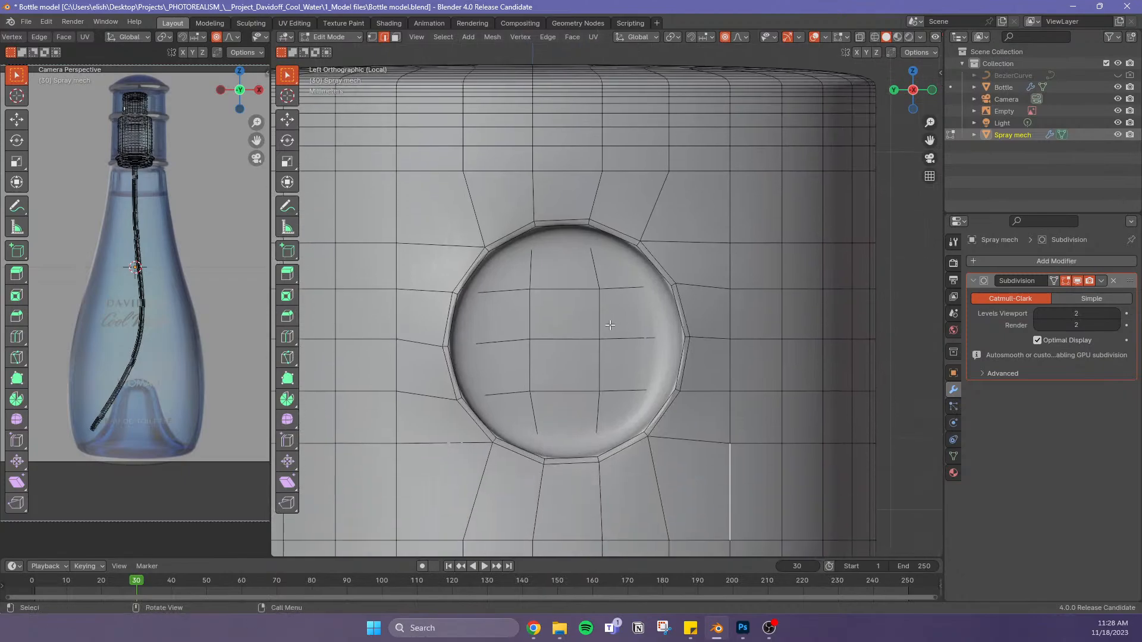
{"action": "scroll", "coordinate": [620, 301], "scroll_direction": "up", "scroll_amount": 2}
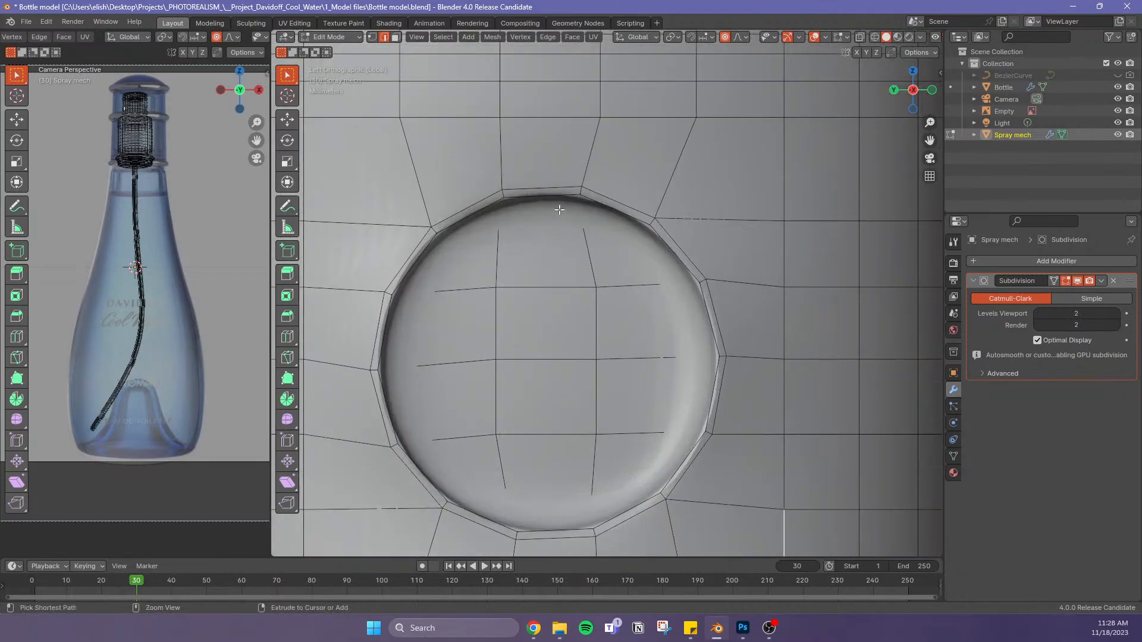
{"action": "key", "text": "ctrl+r"}
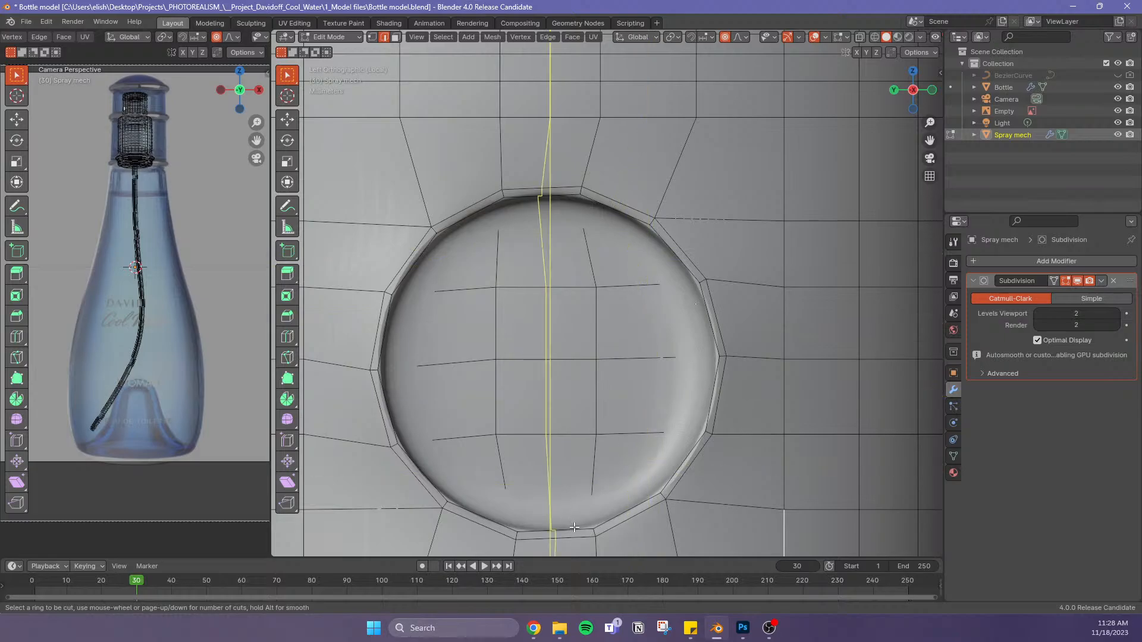
{"action": "key", "text": "Escape"}
Examine the recess and surrounding edge flow in perspective, previewing a horizontal loop cut across its lower part
{"action": "middle_click_drag", "start_coordinate": [621, 347], "coordinate": [592, 286]}
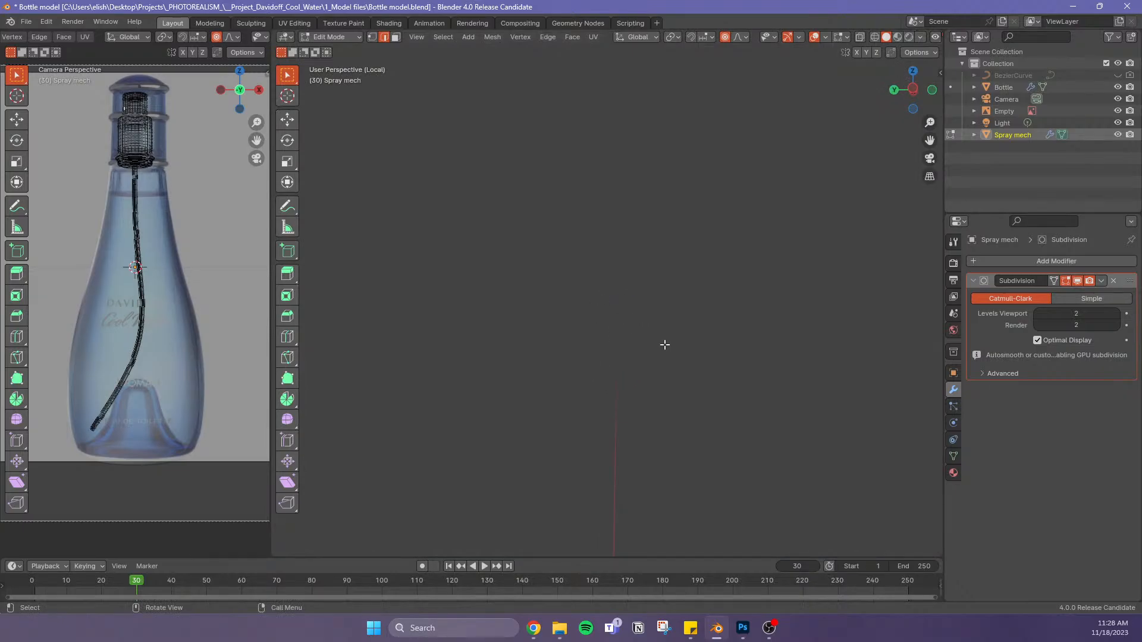
{"action": "key", "text": "KP_Decimal"}
{"action": "scroll", "coordinate": [613, 310], "scroll_direction": "down", "scroll_amount": 6}
{"action": "scroll", "coordinate": [602, 256], "scroll_direction": "up", "scroll_amount": 20}
{"action": "scroll", "coordinate": [598, 220], "scroll_direction": "down", "scroll_amount": 2}
{"action": "mouse_move", "coordinate": [583, 197]}
{"action": "middle_mouse_down", "text": "shift"}
{"action": "mouse_move", "coordinate": [610, 288]}
{"action": "mouse_move", "coordinate": [683, 418]}
{"action": "middle_mouse_up", "text": "shift"}
{"action": "middle_click_drag", "start_coordinate": [749, 401], "coordinate": [659, 305], "text": "shift"}
{"action": "key", "text": "ctrl+r"}
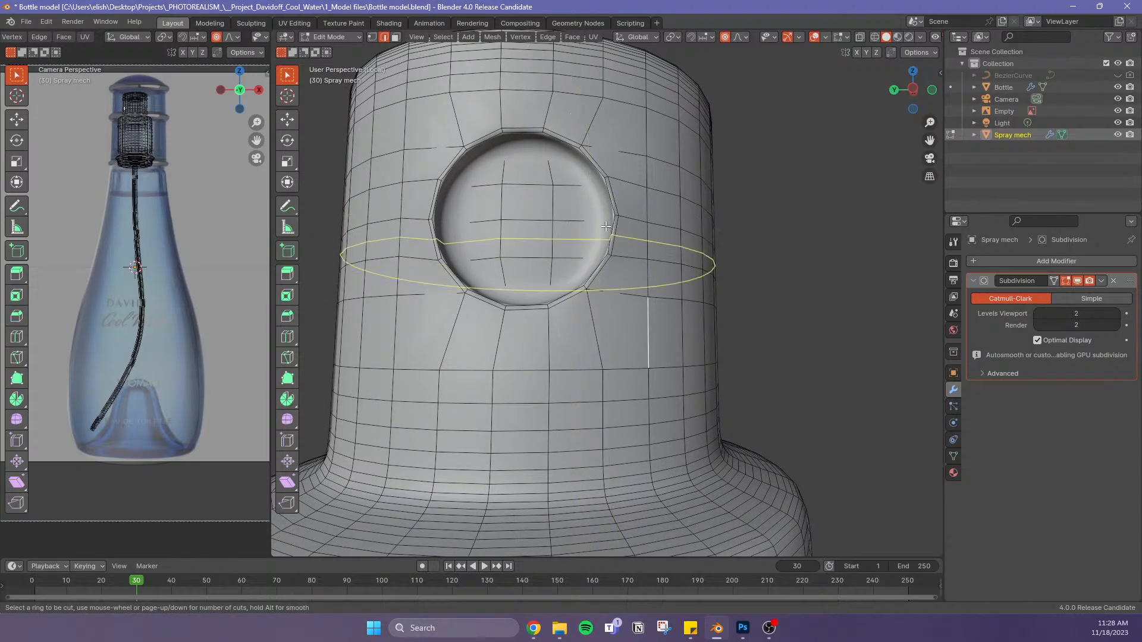
{"action": "key", "text": "Escape"}
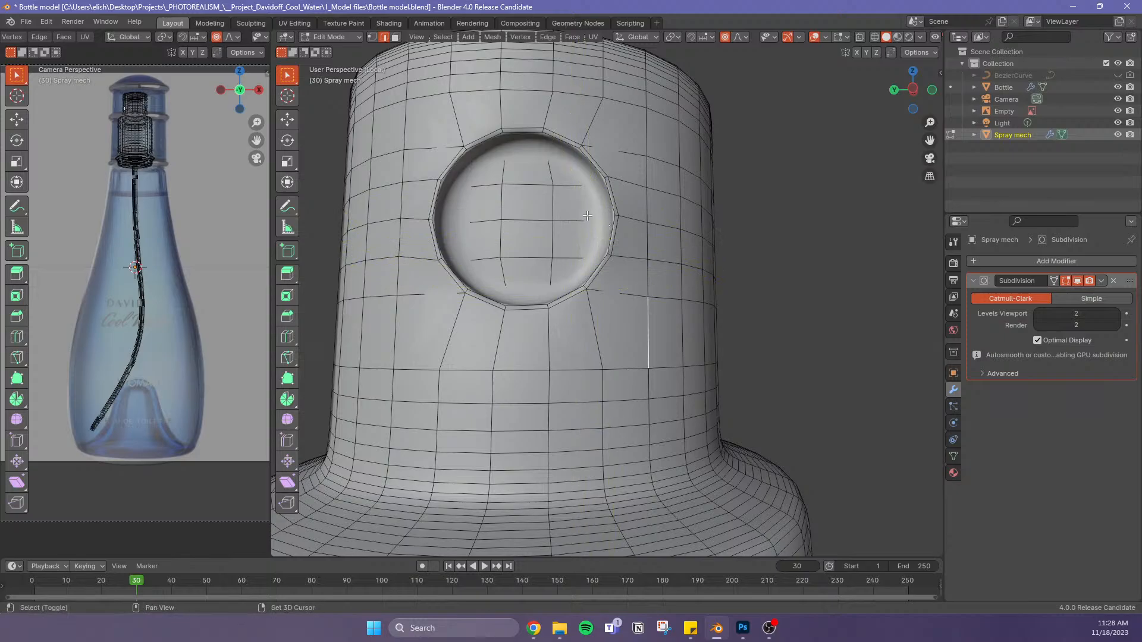
{"action": "scroll", "coordinate": [618, 274], "scroll_direction": "down", "scroll_amount": 5}
{"action": "scroll", "coordinate": [618, 274], "scroll_direction": "up", "scroll_amount": 6}
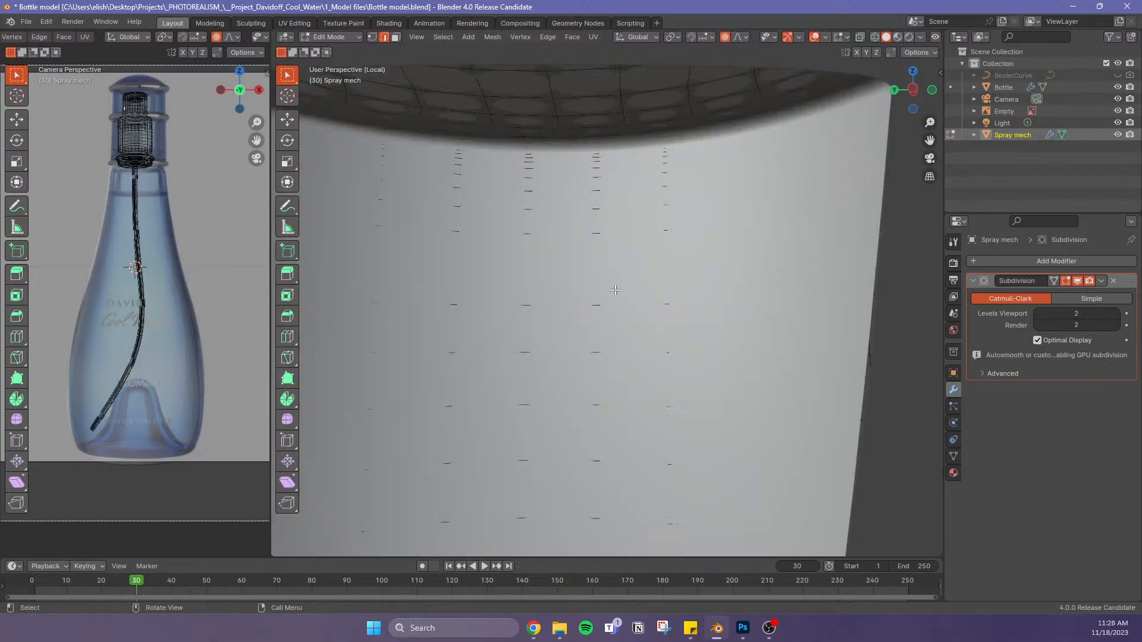
{"action": "scroll", "coordinate": [617, 294], "scroll_direction": "down", "scroll_amount": 2}
{"action": "key", "text": "ctrl+r"}
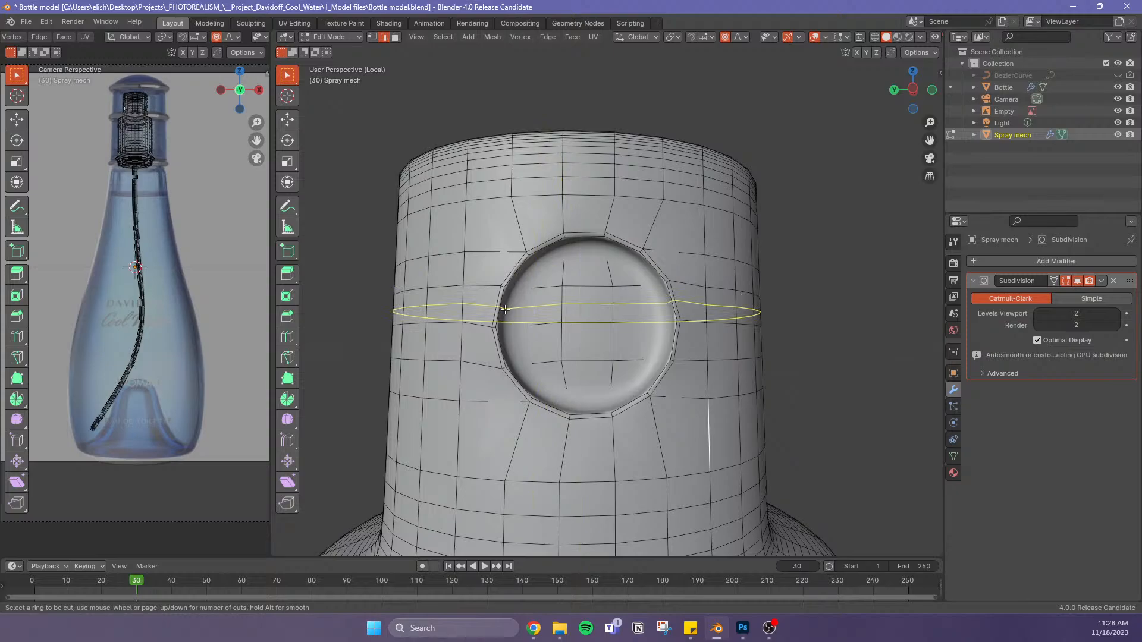
{"action": "key", "text": "Escape"}
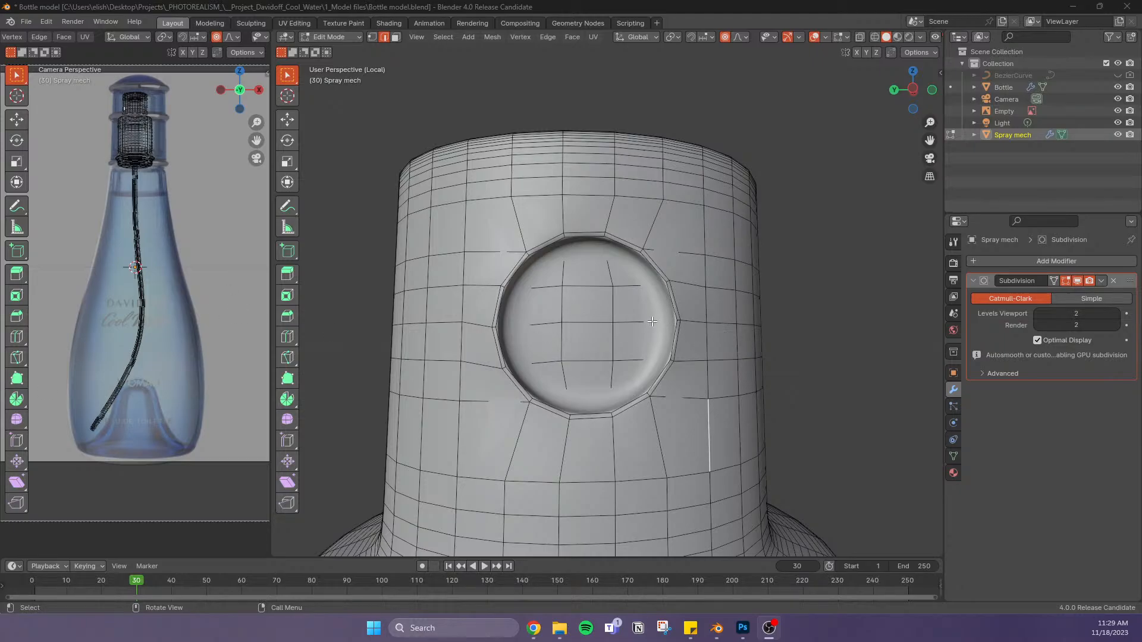
{"action": "scroll", "coordinate": [652, 321], "scroll_direction": "up", "scroll_amount": 1}
{"action": "scroll", "coordinate": [653, 321], "scroll_direction": "down", "scroll_amount": 1}
Select the faces of the recess floor and inset them slightly within the recess rim, leaving nothing selected
{"action": "left_click_drag", "start_coordinate": [627, 274], "coordinate": [563, 373]}
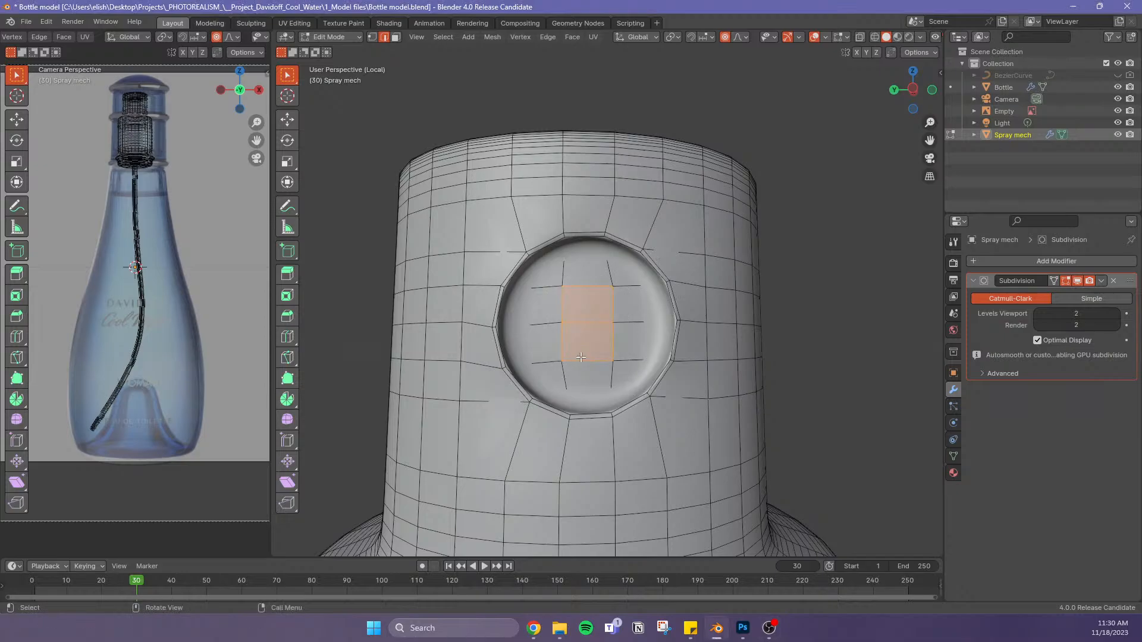
{"action": "left_click", "coordinate": [616, 343]}
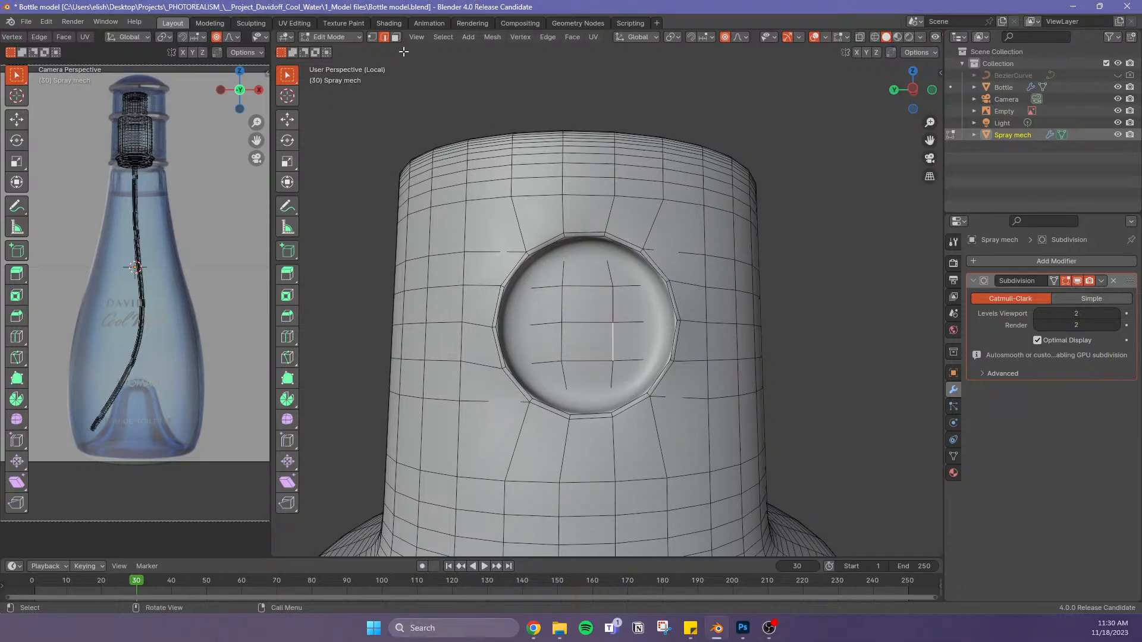
{"action": "left_click", "coordinate": [396, 36]}
{"action": "left_click_drag", "start_coordinate": [623, 275], "coordinate": [557, 373]}
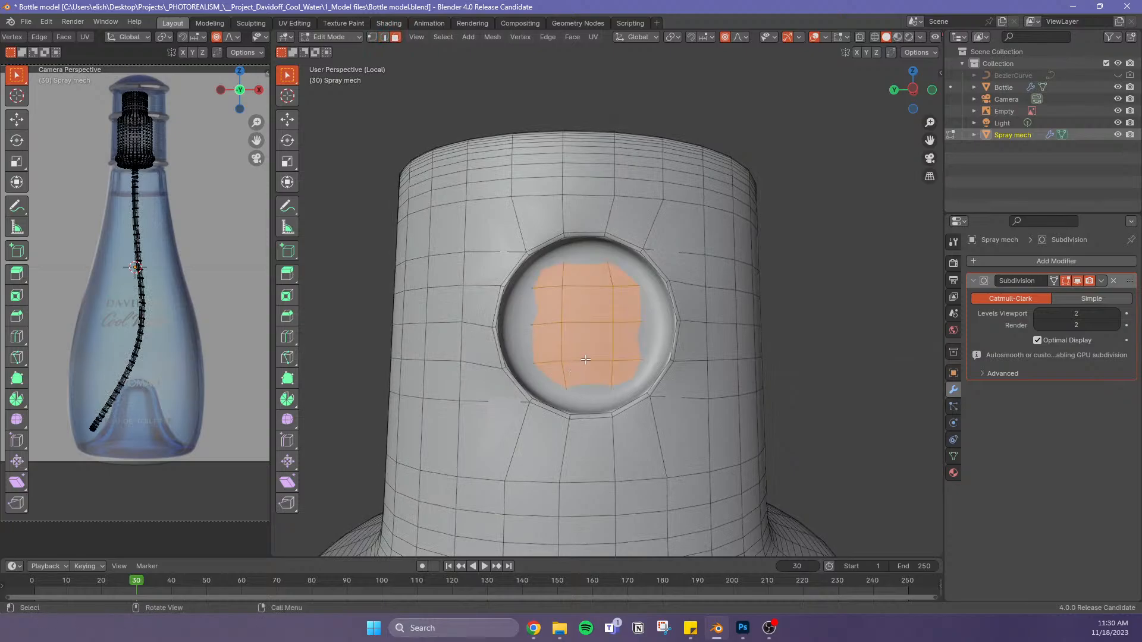
{"action": "key", "text": "i"}
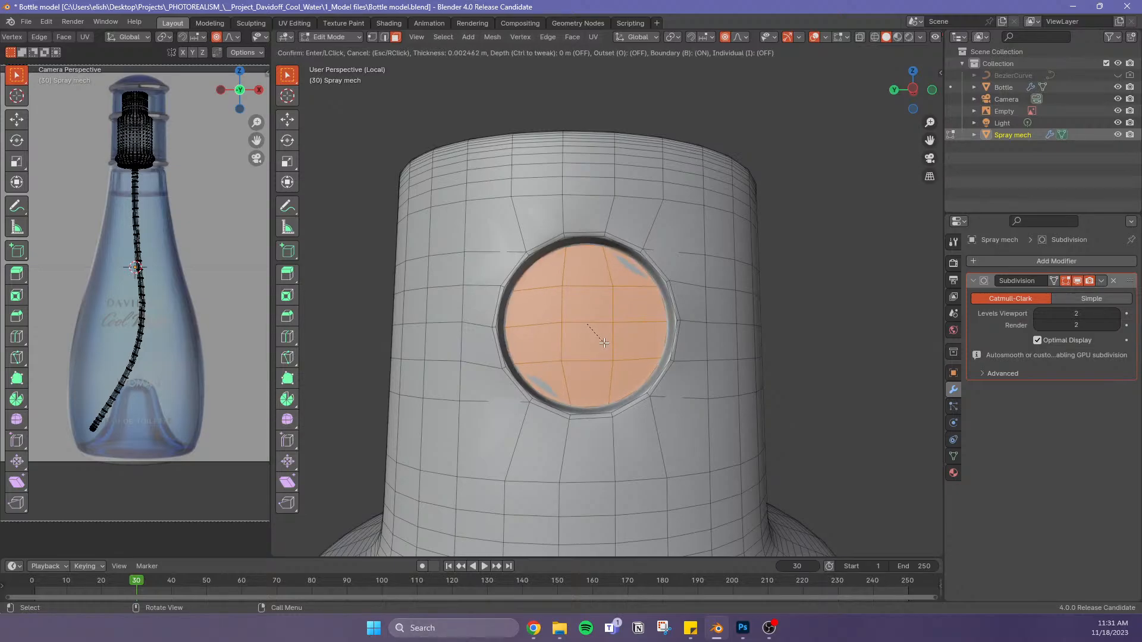
{"action": "left_click", "coordinate": [603, 343]}
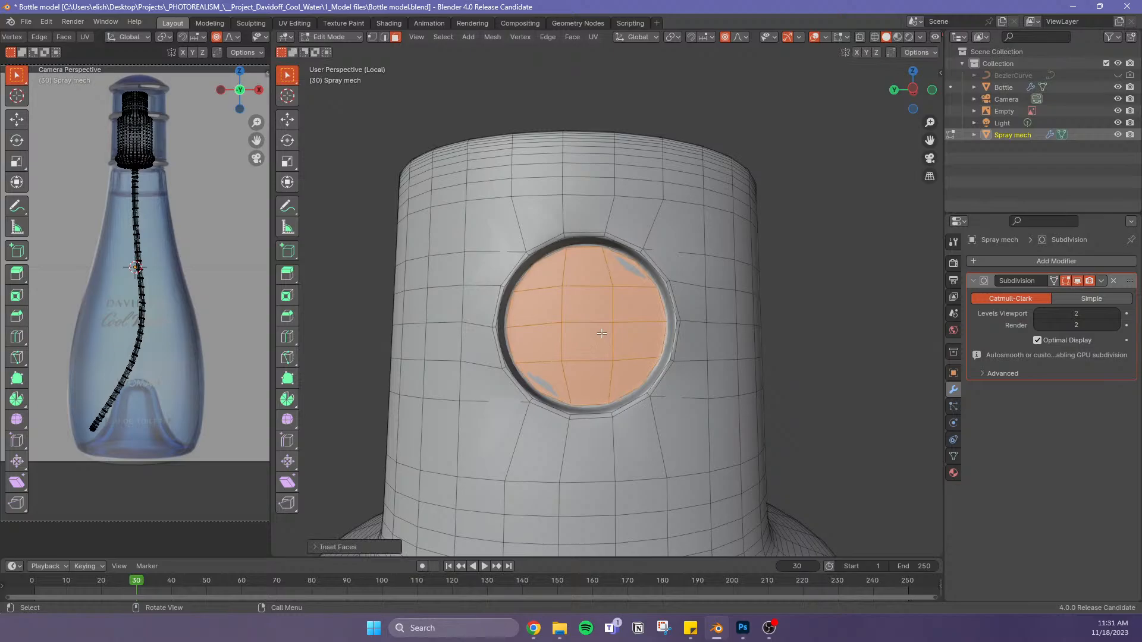
{"action": "key", "text": "alt+a"}
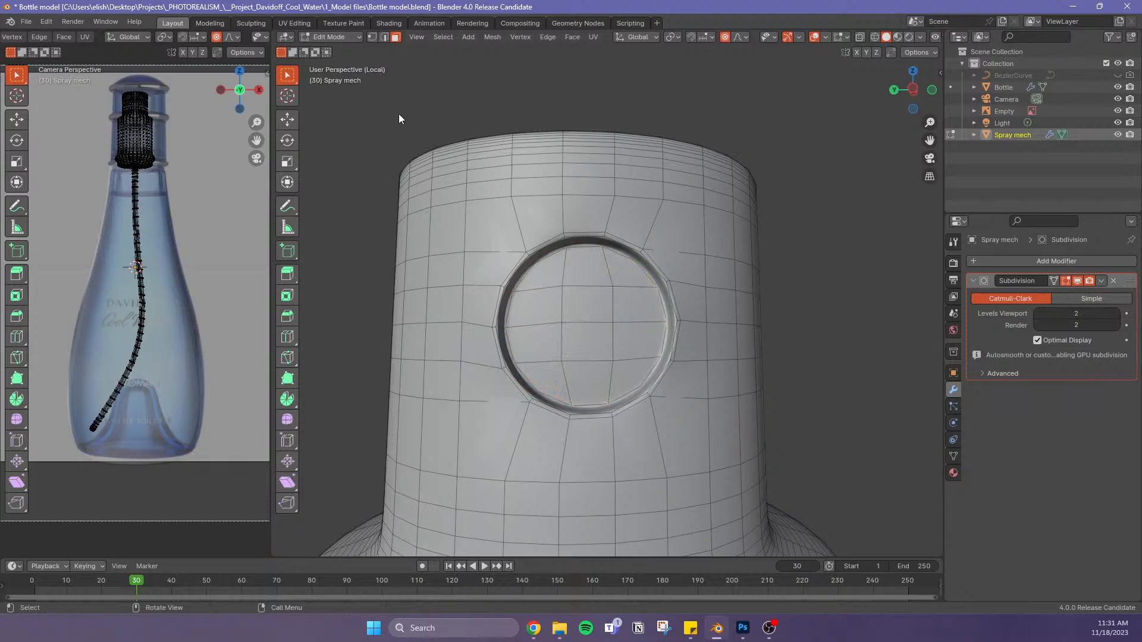
Examine the shading of the recessed nozzle hole in Object Mode, comparing it with the mesh wireframe around it in Edit Mode
{"action": "key", "text": "Tab"}
{"action": "scroll", "coordinate": [635, 309], "scroll_direction": "up", "scroll_amount": 5}
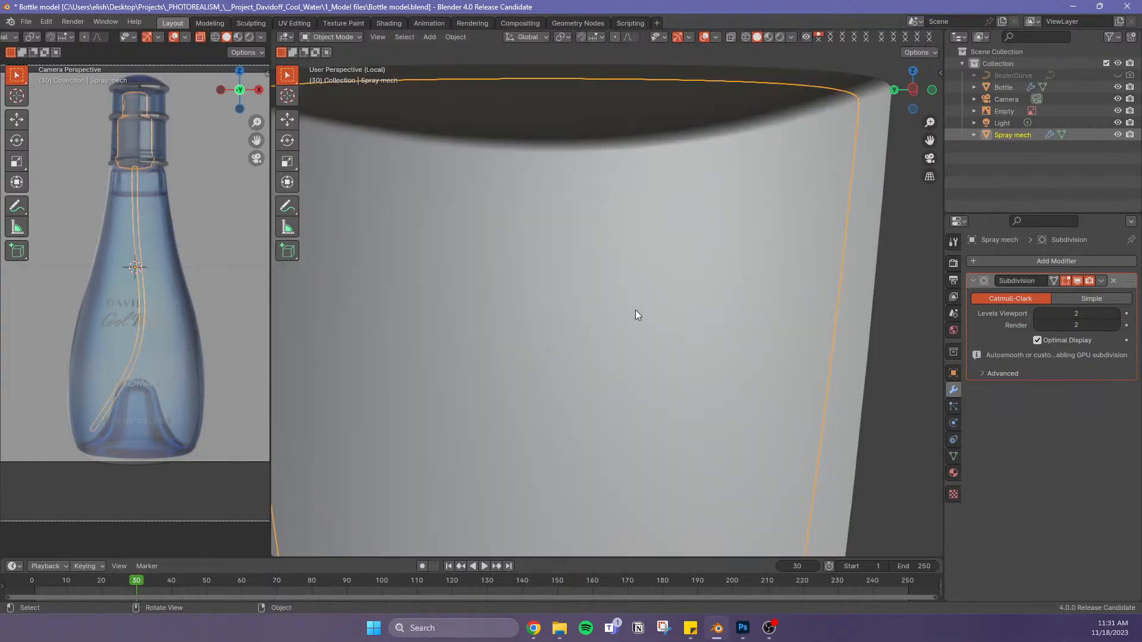
{"action": "scroll", "coordinate": [637, 306], "scroll_direction": "down", "scroll_amount": 9}
{"action": "middle_click_drag", "start_coordinate": [748, 335], "coordinate": [673, 360]}
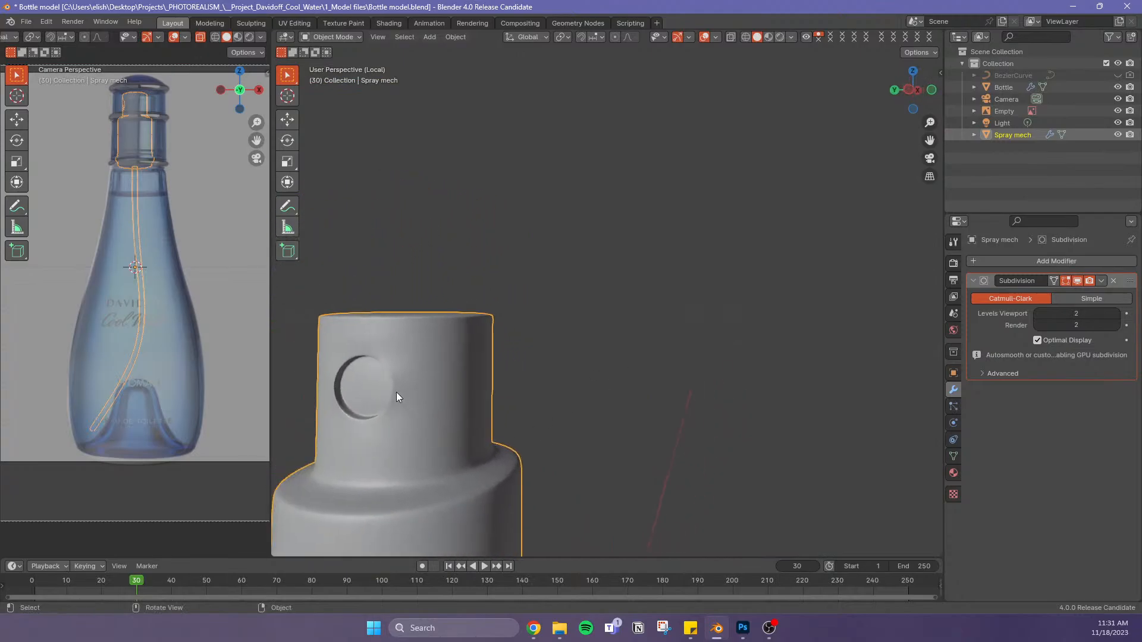
{"action": "scroll", "coordinate": [396, 393], "scroll_direction": "up", "scroll_amount": 2}
{"action": "scroll", "coordinate": [355, 356], "scroll_direction": "down", "scroll_amount": 5}
{"action": "scroll", "coordinate": [358, 358], "scroll_direction": "up", "scroll_amount": 3}
{"action": "key", "text": "Tab"}
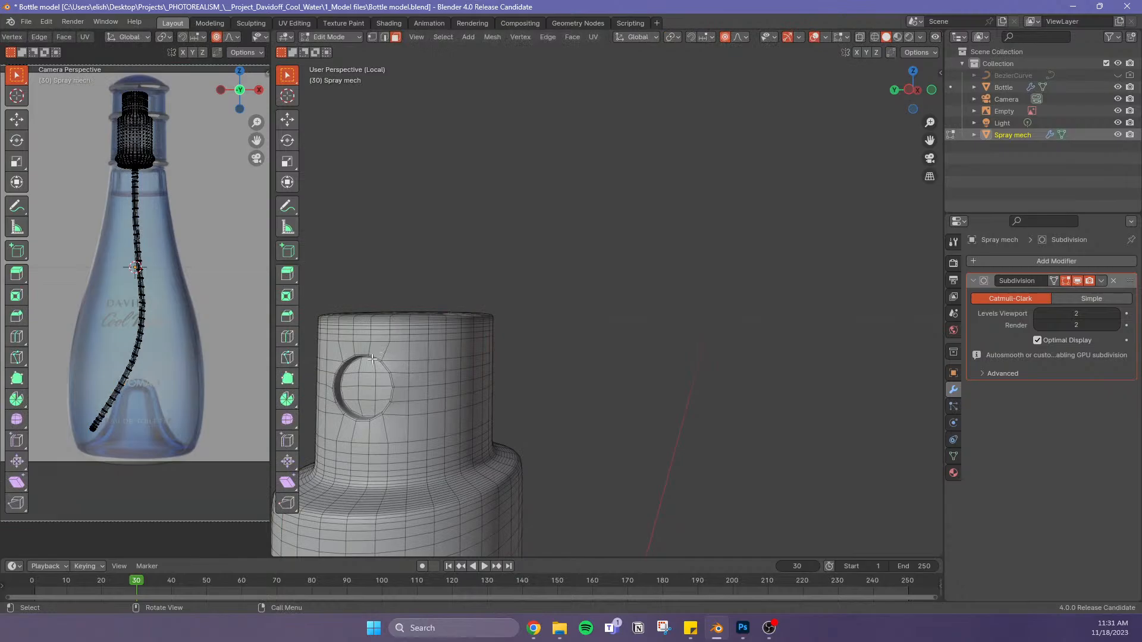
{"action": "scroll", "coordinate": [336, 351], "scroll_direction": "up", "scroll_amount": 4}
{"action": "scroll", "coordinate": [343, 354], "scroll_direction": "down", "scroll_amount": 7}
{"action": "scroll", "coordinate": [342, 354], "scroll_direction": "up", "scroll_amount": 3}
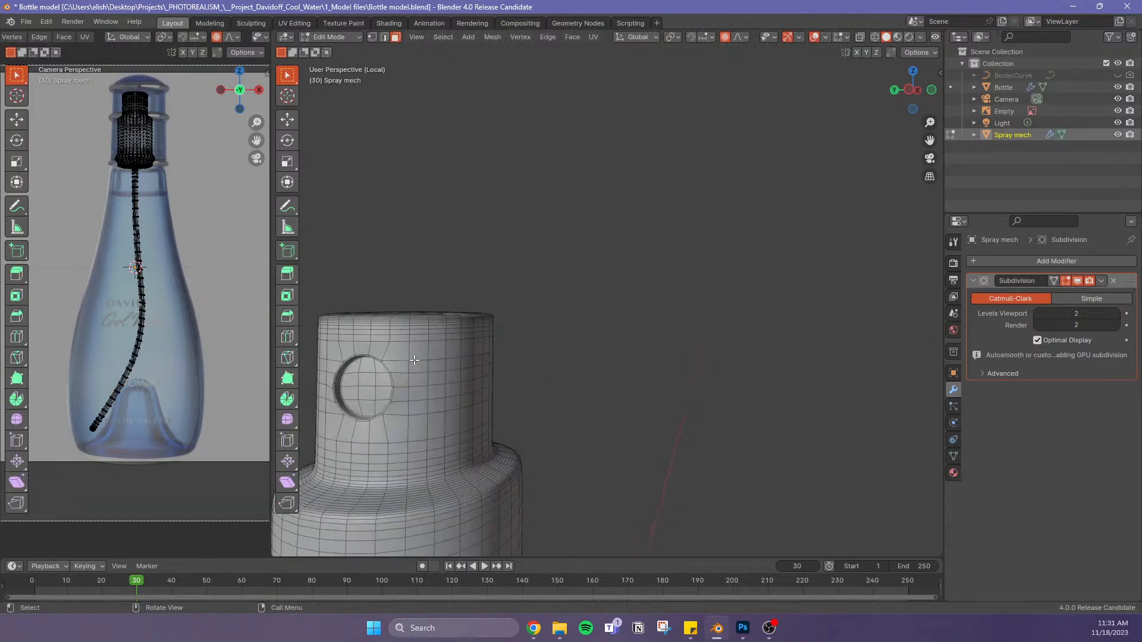
Edge-slide the horizontal loop below the recess down onto the next loop beneath it
{"action": "left_click", "coordinate": [384, 346]}
{"action": "left_click", "coordinate": [399, 338]}
{"action": "left_click", "coordinate": [375, 440]}
{"action": "left_click", "coordinate": [384, 37]}
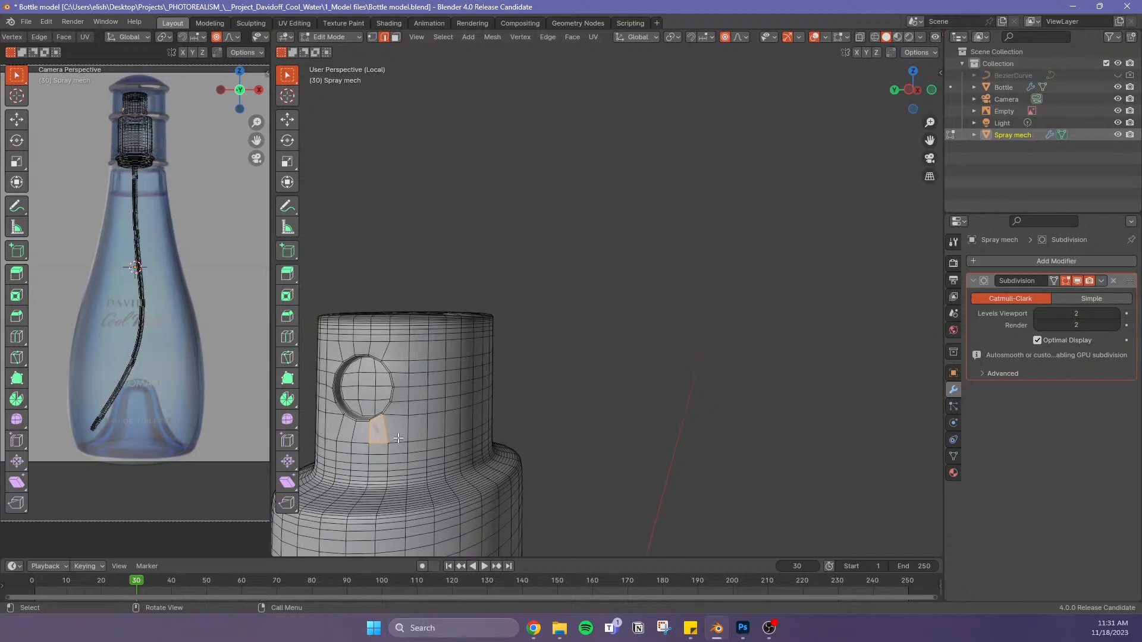
{"action": "key", "text": "Tab"}
{"action": "key", "text": "Tab"}
{"action": "left_click", "coordinate": [390, 442], "text": "alt"}
{"action": "key", "text": "g"}
{"action": "key", "text": "g"}
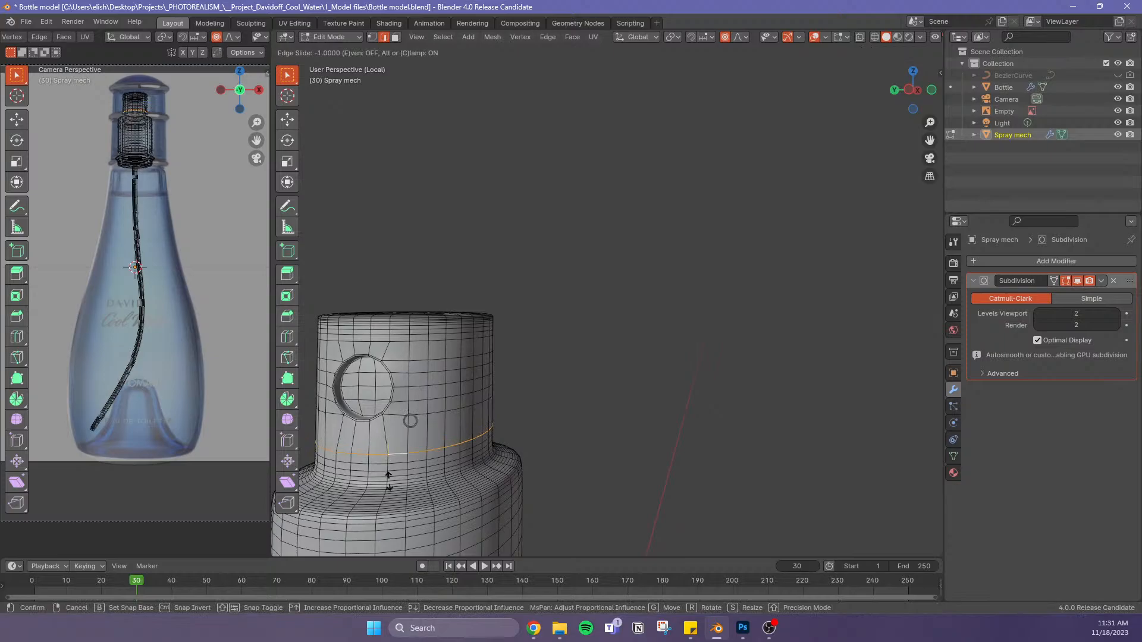
{"action": "left_click", "coordinate": [390, 481]}
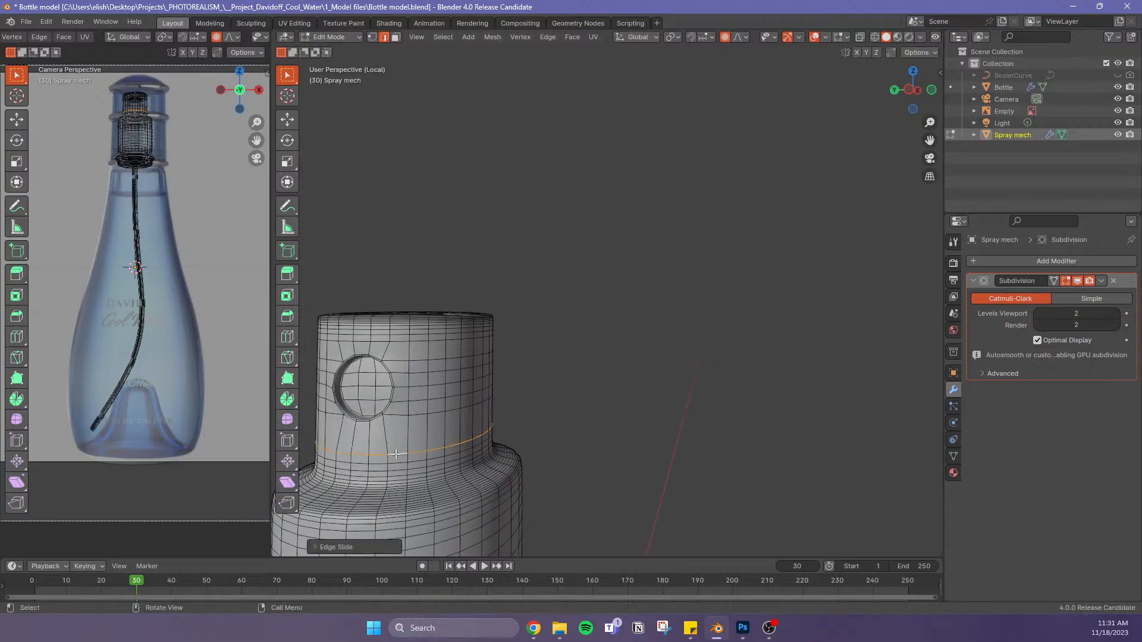
{"action": "left_click", "coordinate": [416, 410], "text": "alt"}
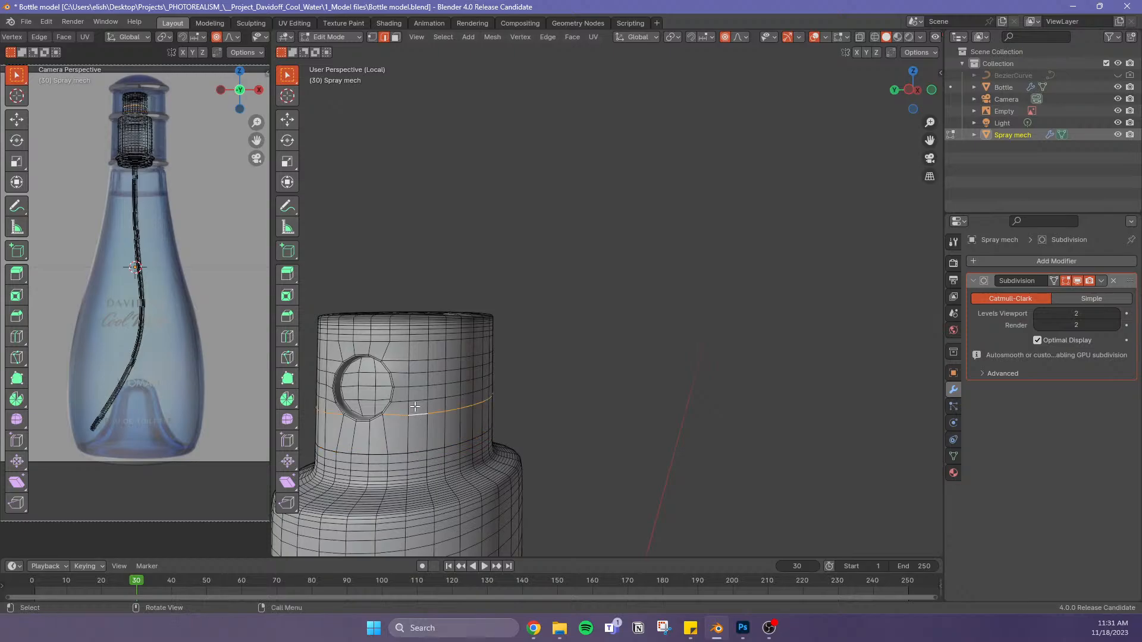
{"action": "key", "text": "g"}
{"action": "key", "text": "g"}
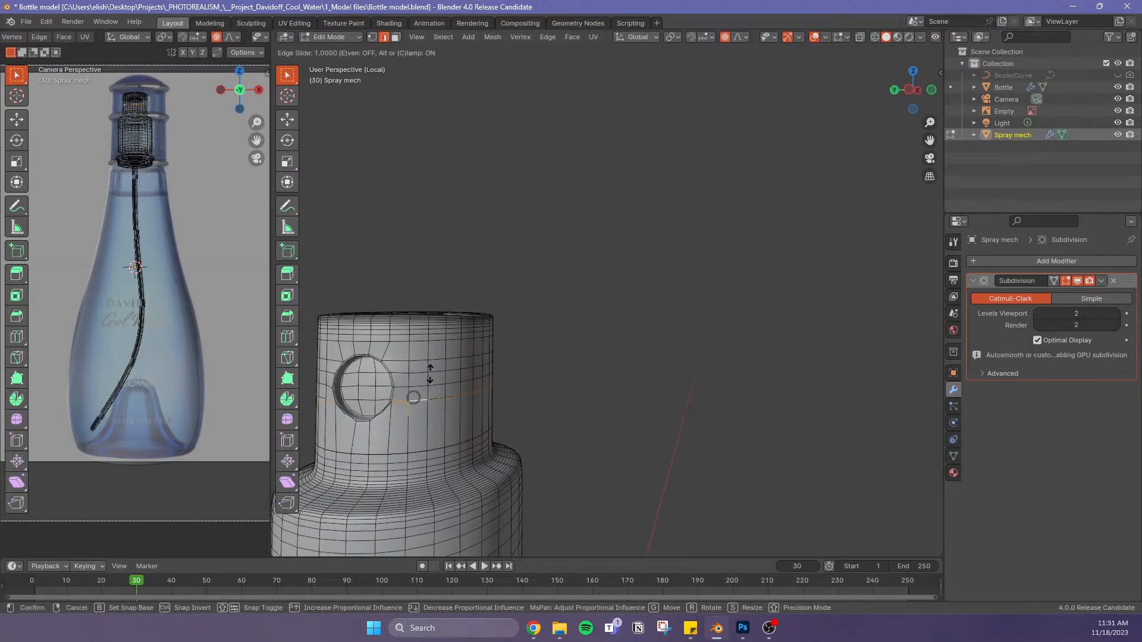
{"action": "left_click", "coordinate": [431, 411]}
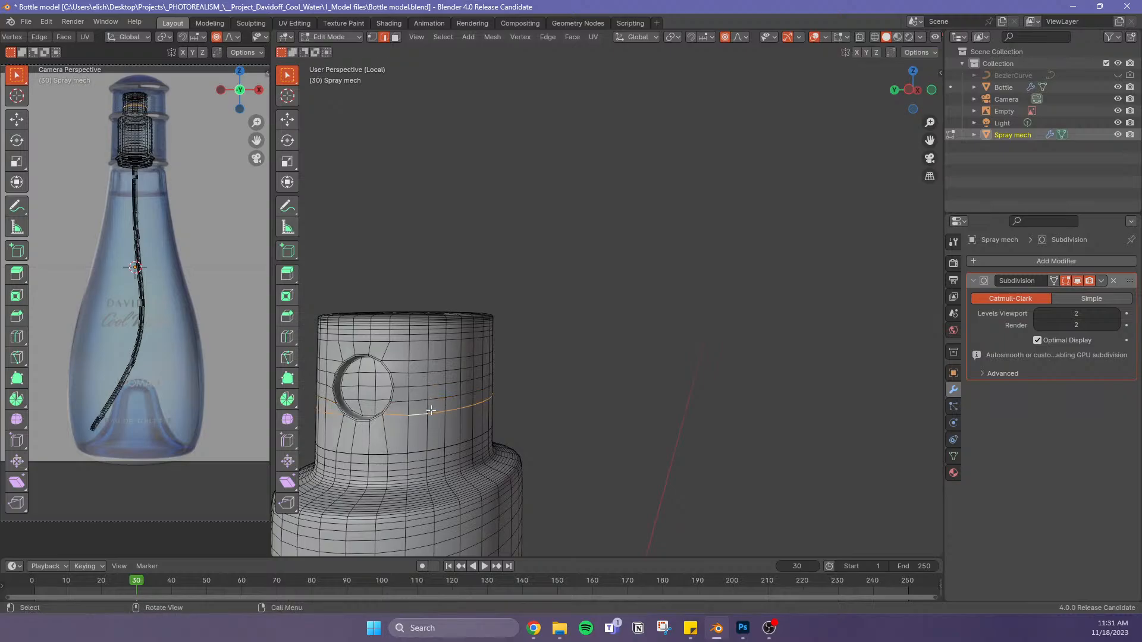
{"action": "key", "text": "alt+a"}
{"action": "left_click", "coordinate": [436, 399]}
Edge-slide the horizontal loop beside the recess's lower rim up onto the next loop above it
{"action": "left_click", "coordinate": [425, 415], "text": "alt"}
{"action": "key", "text": "g"}
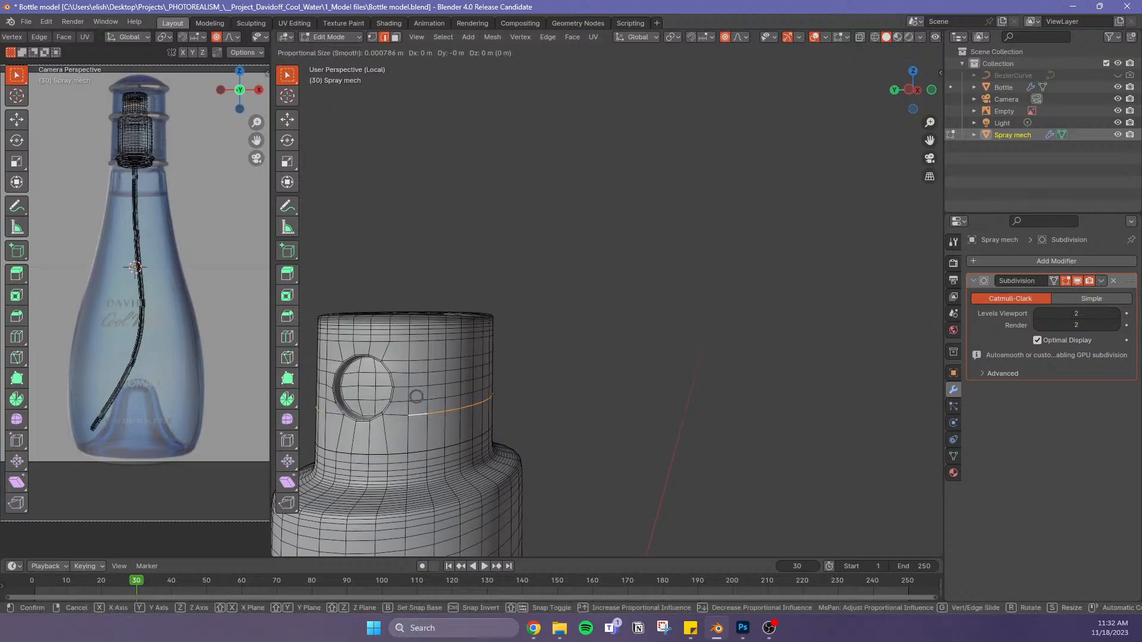
{"action": "key", "text": "g"}
{"action": "left_click", "coordinate": [416, 396]}
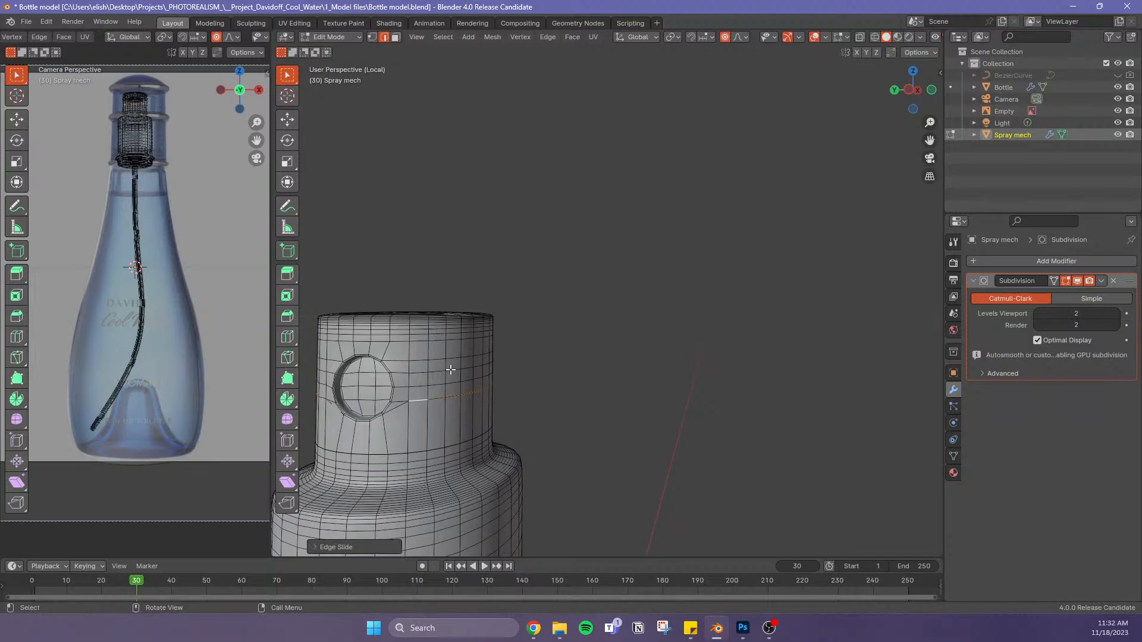
Select the whole spray mechanism mesh and merge by distance the vertices of the loops just slid together
{"action": "key", "text": "a"}
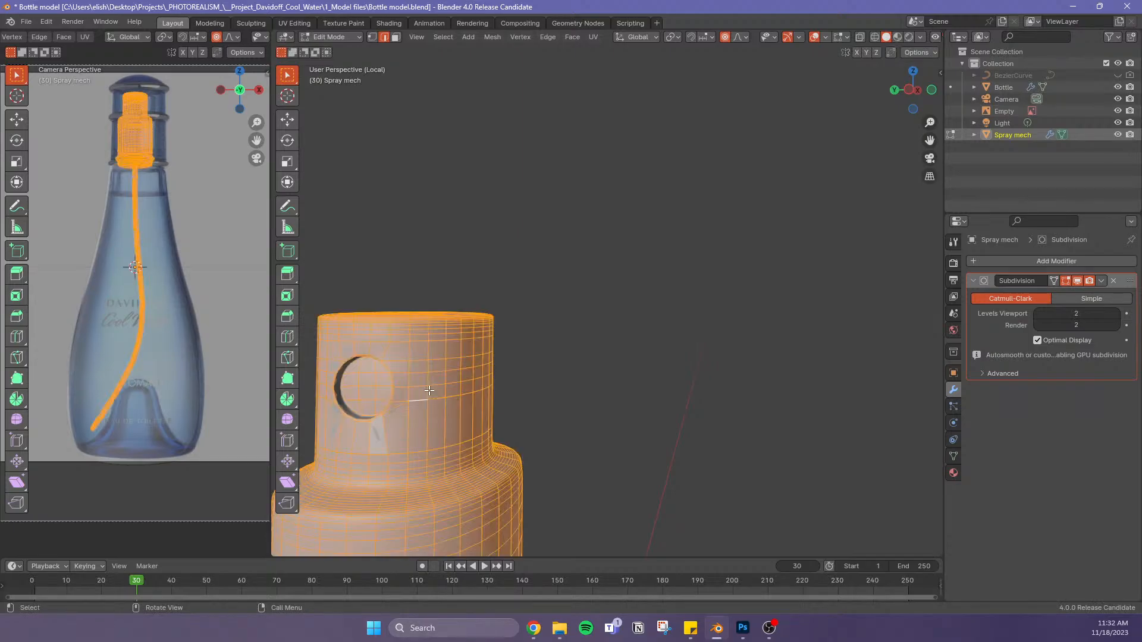
{"action": "key", "text": "ctrl+e"}
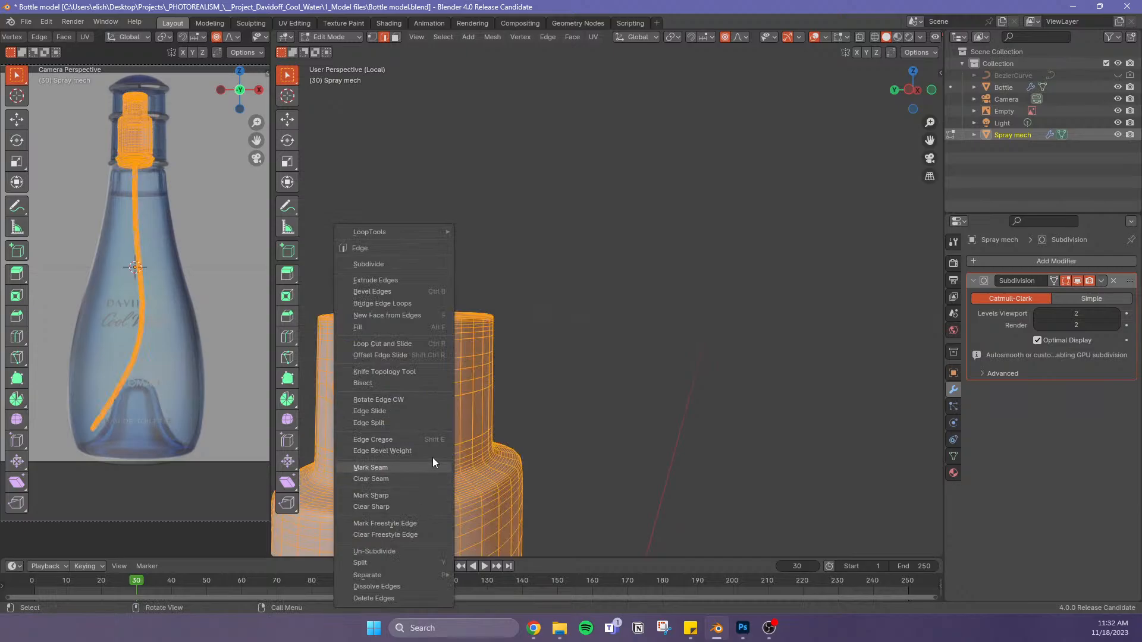
{"action": "key", "text": "Escape"}
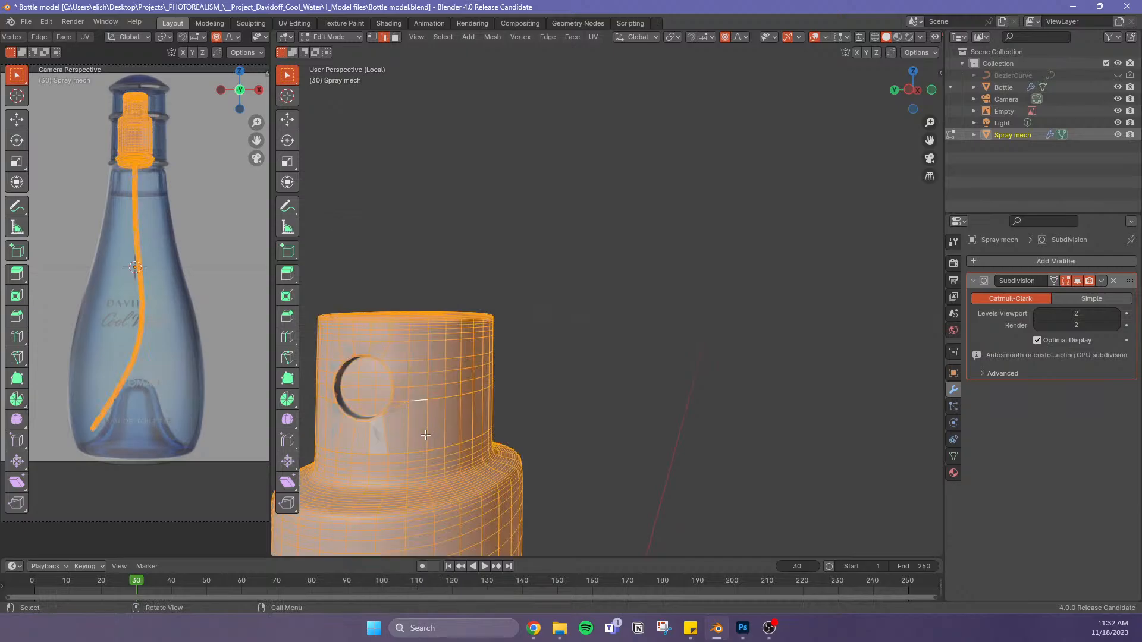
{"action": "key", "text": "m"}
{"action": "left_click", "coordinate": [402, 445]}
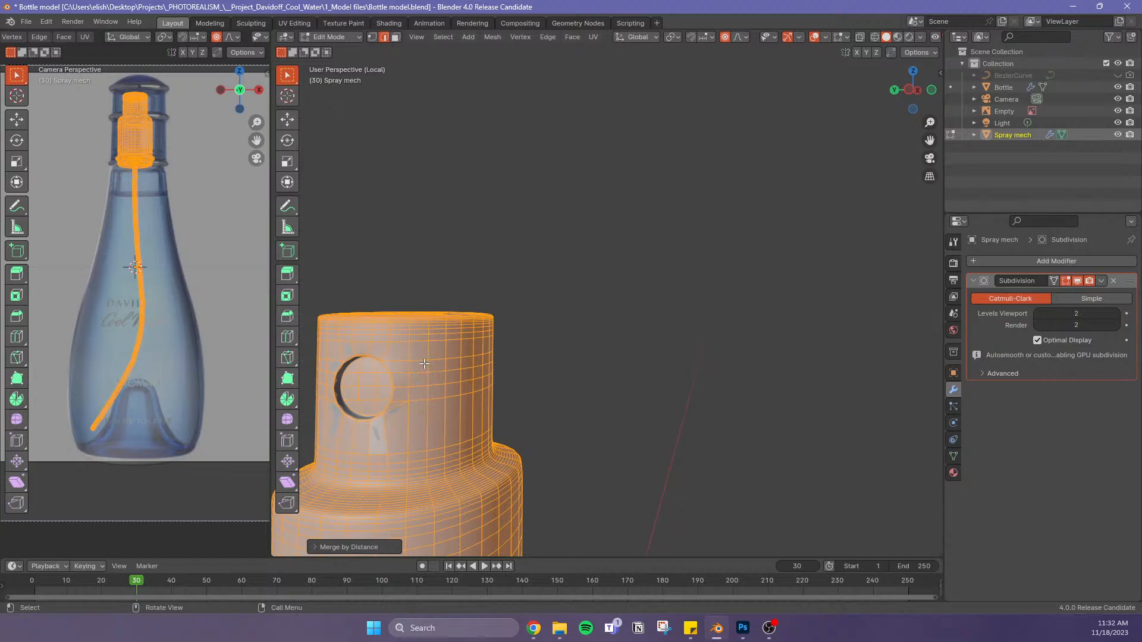
Examine the merged spray mechanism from several angles, both as a whole and close up around the nozzle recess
{"action": "middle_click_drag", "start_coordinate": [416, 335], "coordinate": [431, 335]}
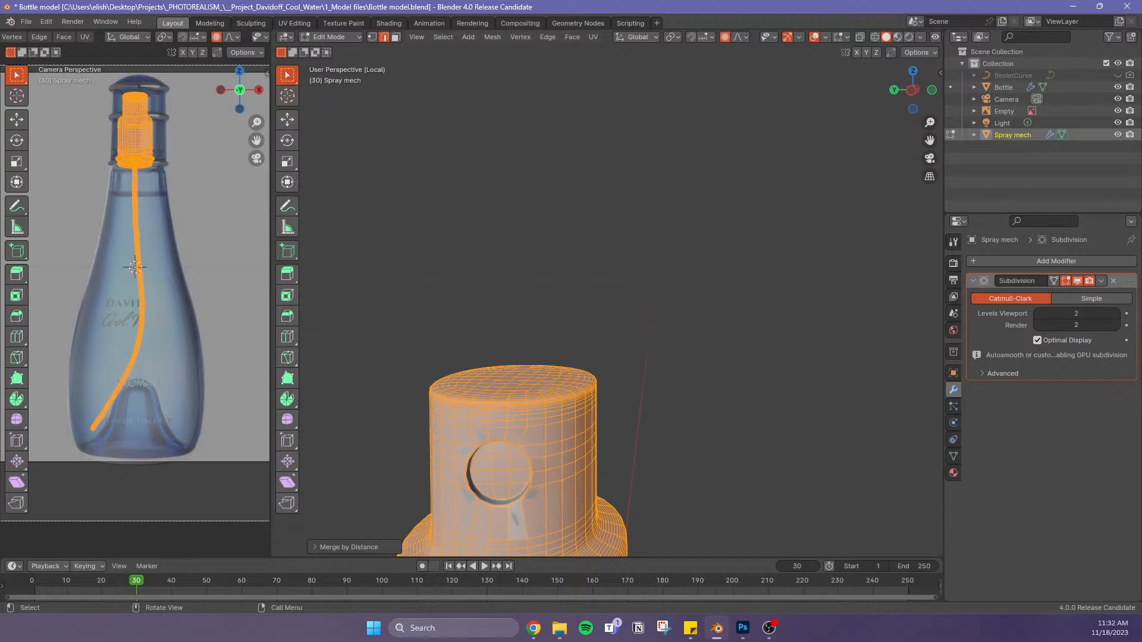
{"action": "scroll", "coordinate": [572, 331], "scroll_direction": "down", "scroll_amount": 5}
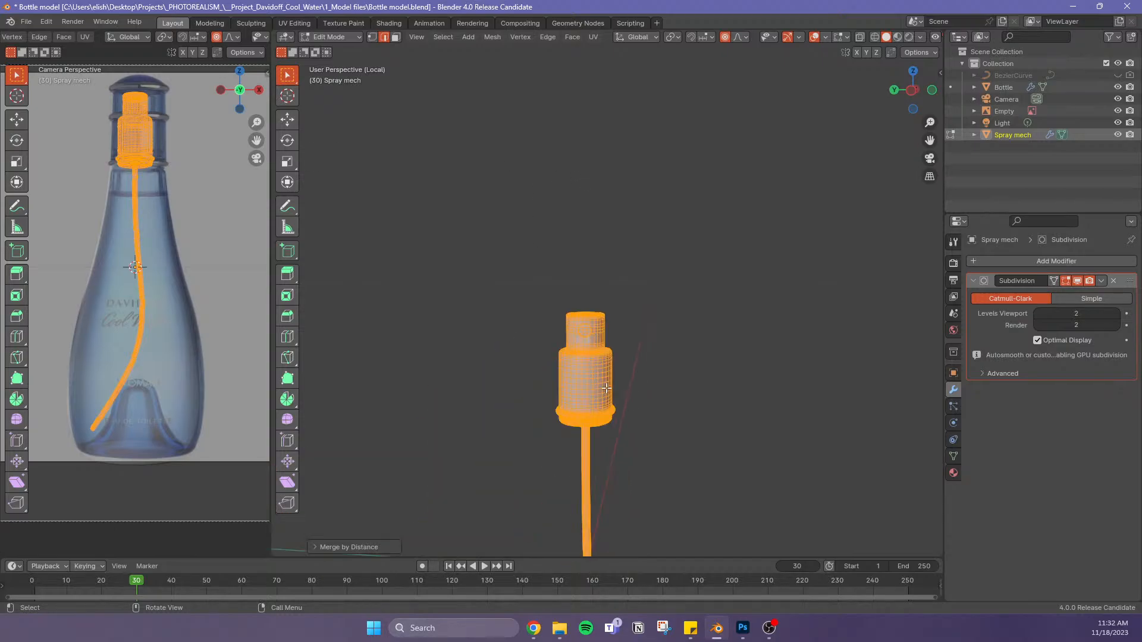
{"action": "middle_click_drag", "start_coordinate": [650, 429], "coordinate": [641, 410]}
{"action": "scroll", "coordinate": [544, 273], "scroll_direction": "down", "scroll_amount": 4}
{"action": "scroll", "coordinate": [554, 298], "scroll_direction": "up", "scroll_amount": 7}
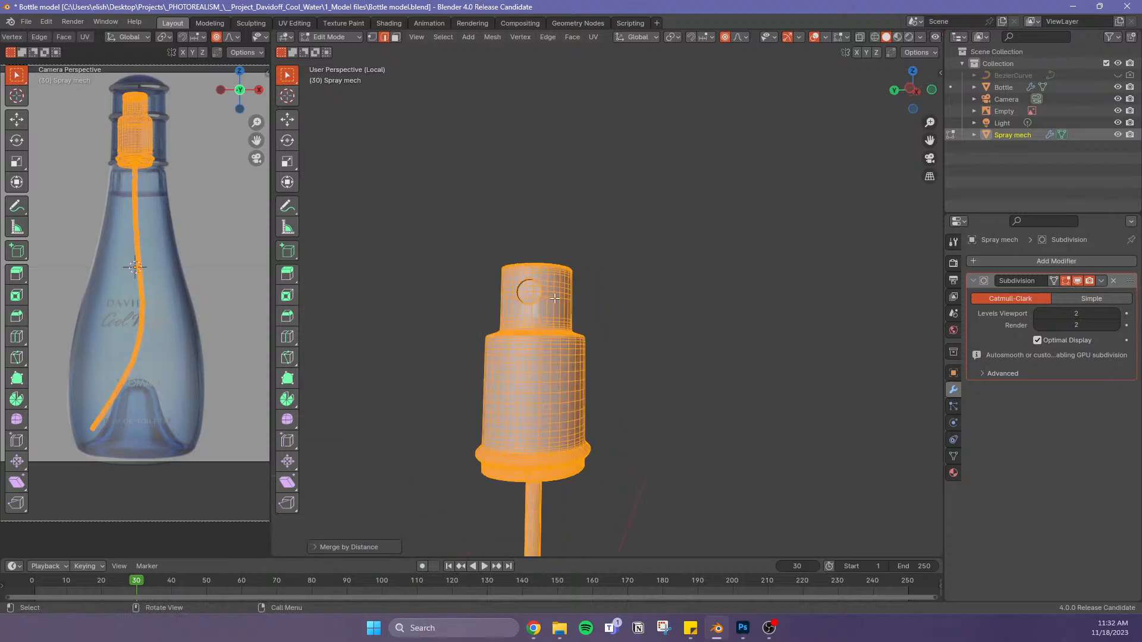
{"action": "scroll", "coordinate": [484, 328], "scroll_direction": "up", "scroll_amount": 3}
{"action": "scroll", "coordinate": [376, 327], "scroll_direction": "down", "scroll_amount": 1}
{"action": "mouse_move", "coordinate": [411, 340]}
{"action": "middle_mouse_down"}
{"action": "mouse_move", "coordinate": [422, 337]}
{"action": "mouse_move", "coordinate": [419, 348]}
{"action": "middle_mouse_up"}
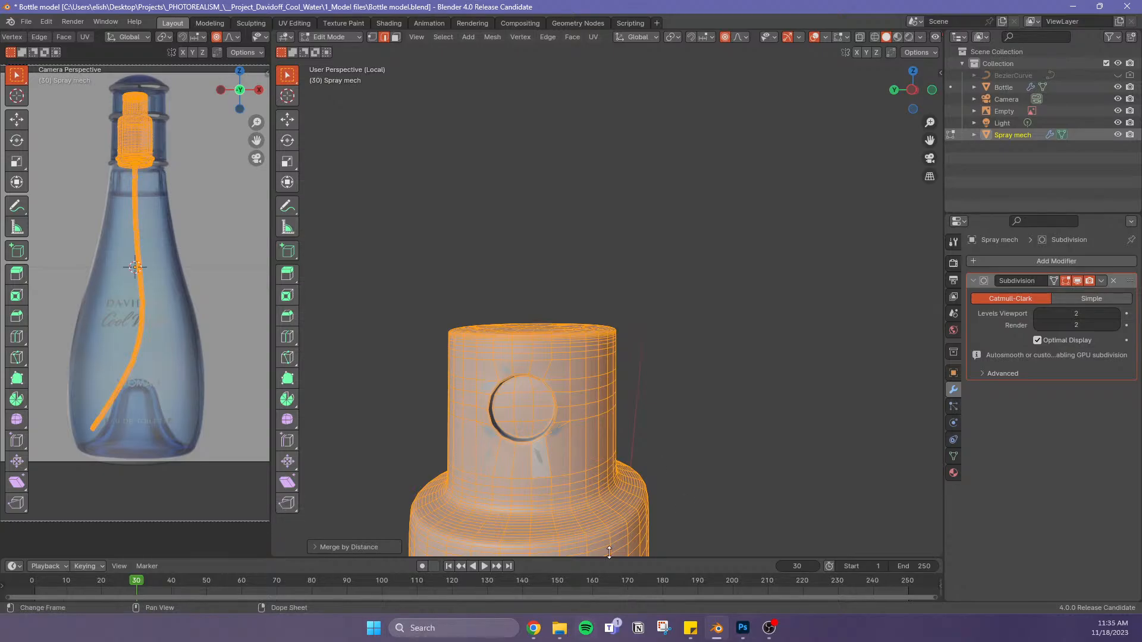
{"action": "left_click", "coordinate": [770, 628]}
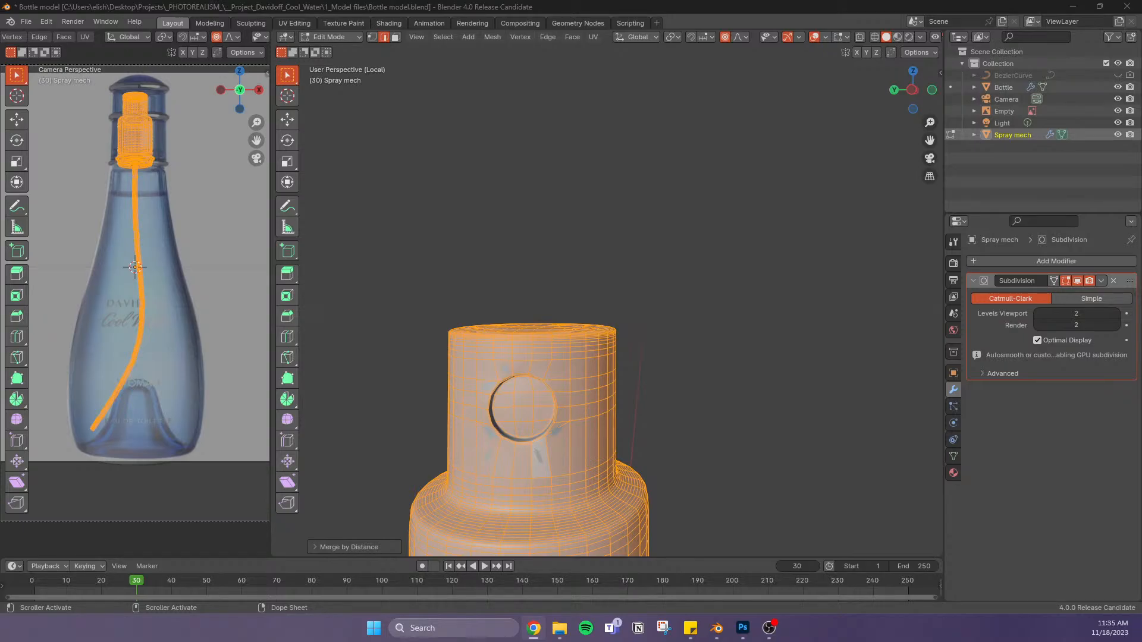
Edge-slide the horizontal loop beside the recess's lower half up onto the loop level with the recess centre
{"action": "left_click", "coordinate": [743, 238]}
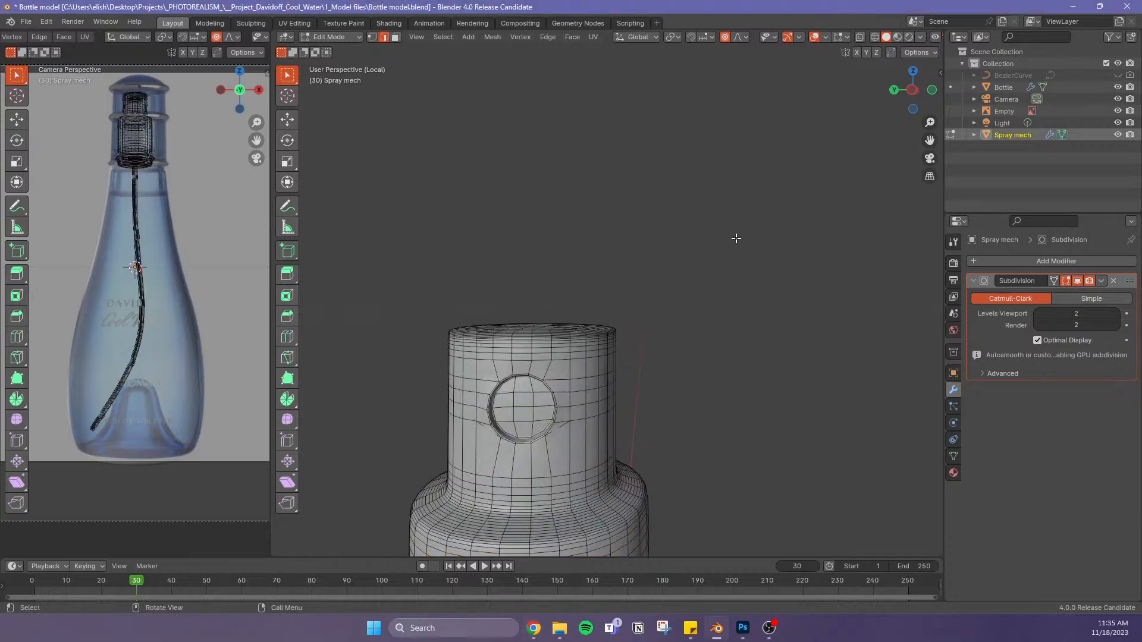
{"action": "scroll", "coordinate": [538, 451], "scroll_direction": "up", "scroll_amount": 3}
{"action": "scroll", "coordinate": [533, 451], "scroll_direction": "down", "scroll_amount": 3}
{"action": "mouse_move", "coordinate": [571, 435]}
{"action": "middle_mouse_down", "text": "shift"}
{"action": "mouse_move", "coordinate": [564, 404]}
{"action": "mouse_move", "coordinate": [582, 367]}
{"action": "mouse_move", "coordinate": [568, 369]}
{"action": "middle_mouse_up", "text": "shift"}
{"action": "scroll", "coordinate": [558, 394], "scroll_direction": "down", "scroll_amount": 2}
{"action": "scroll", "coordinate": [573, 383], "scroll_direction": "up", "scroll_amount": 4}
{"action": "left_click", "coordinate": [568, 369]}
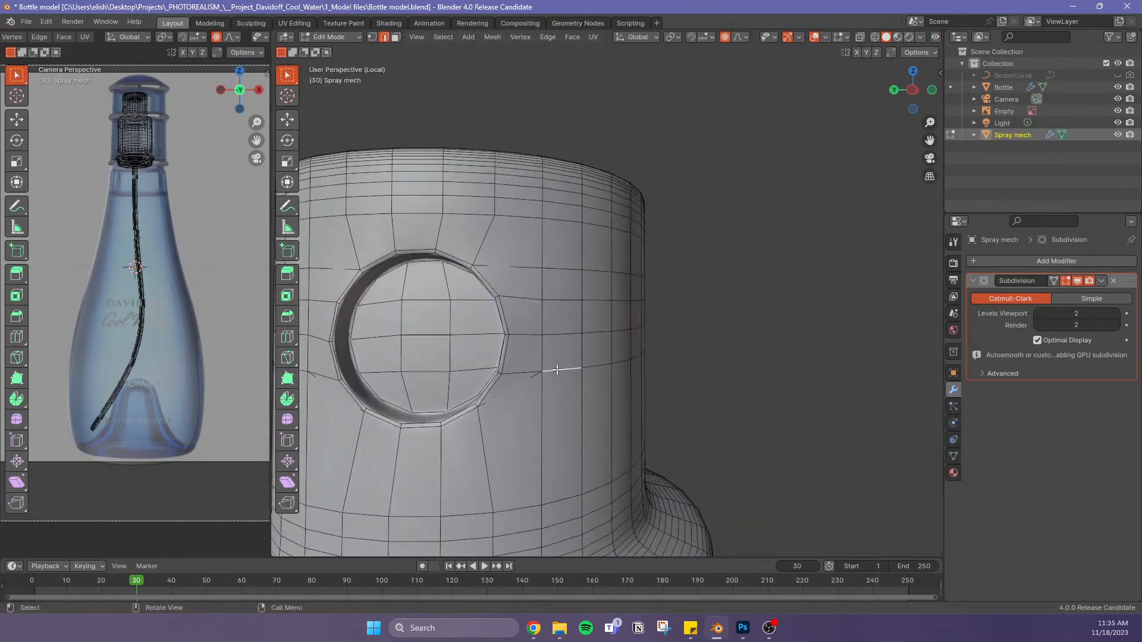
{"action": "left_click", "coordinate": [568, 368], "text": "alt"}
{"action": "key", "text": "g"}
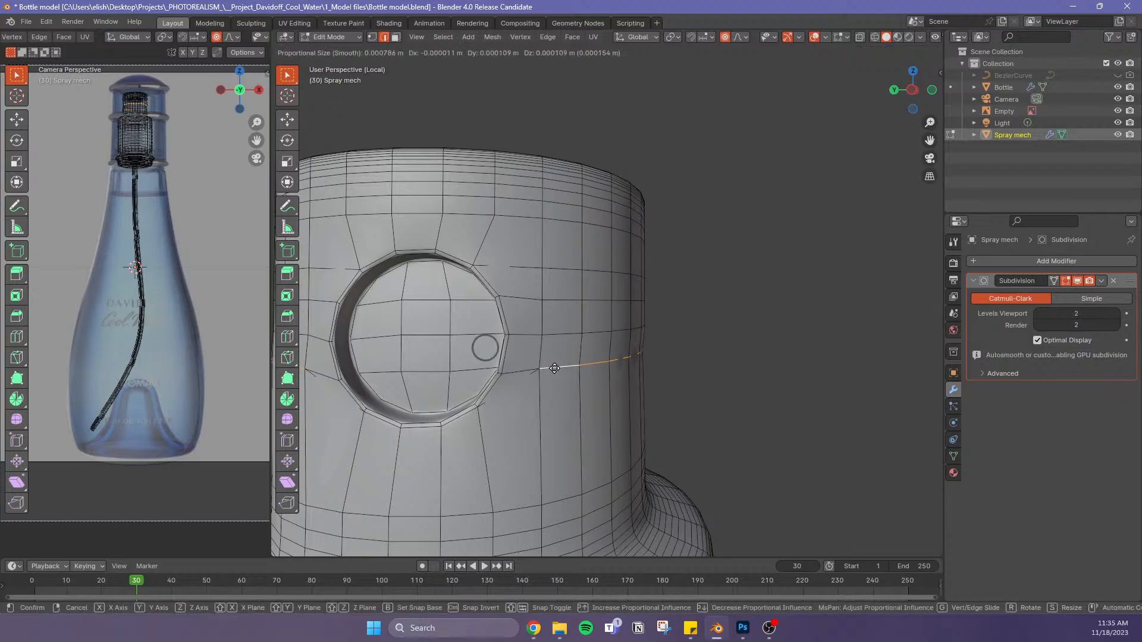
{"action": "key", "text": "g"}
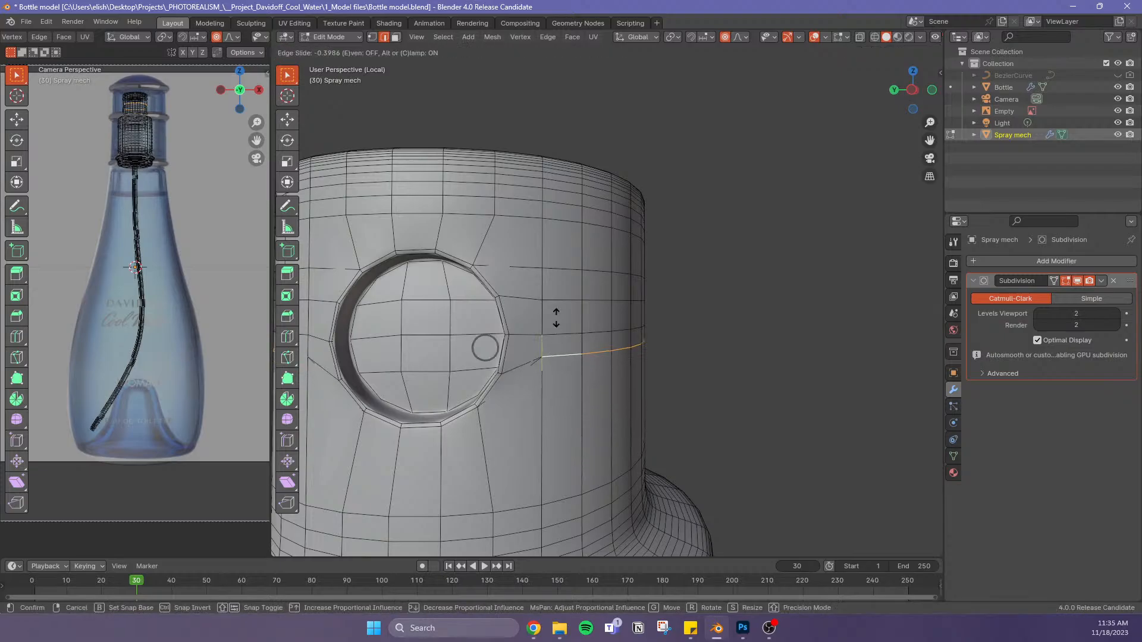
{"action": "left_click", "coordinate": [559, 255]}
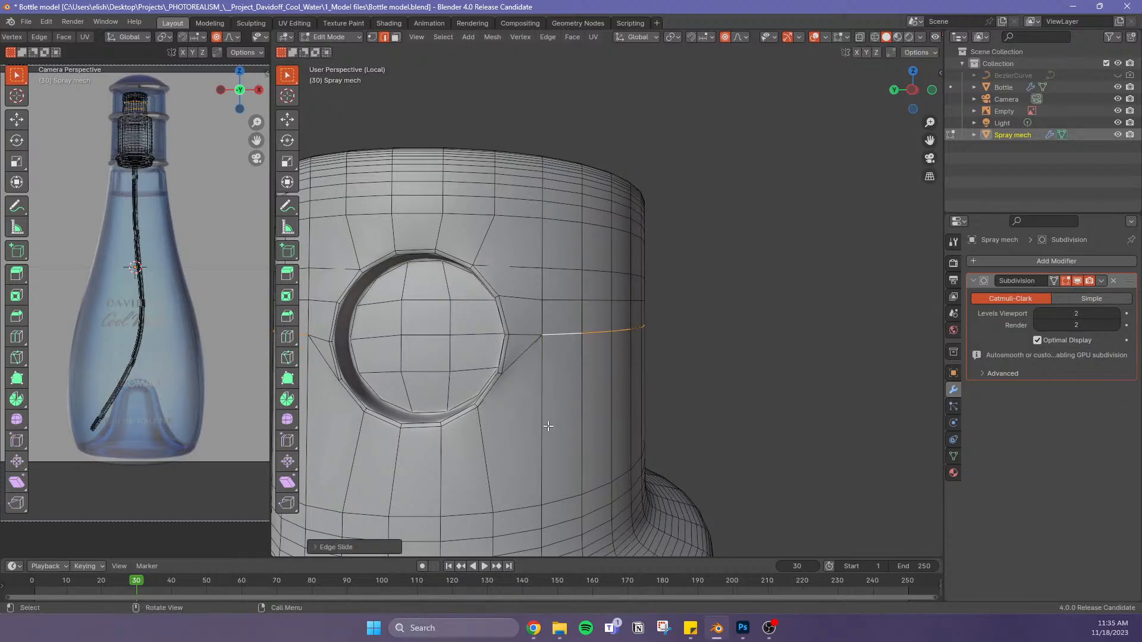
{"action": "scroll", "coordinate": [538, 365], "scroll_direction": "down", "scroll_amount": 7}
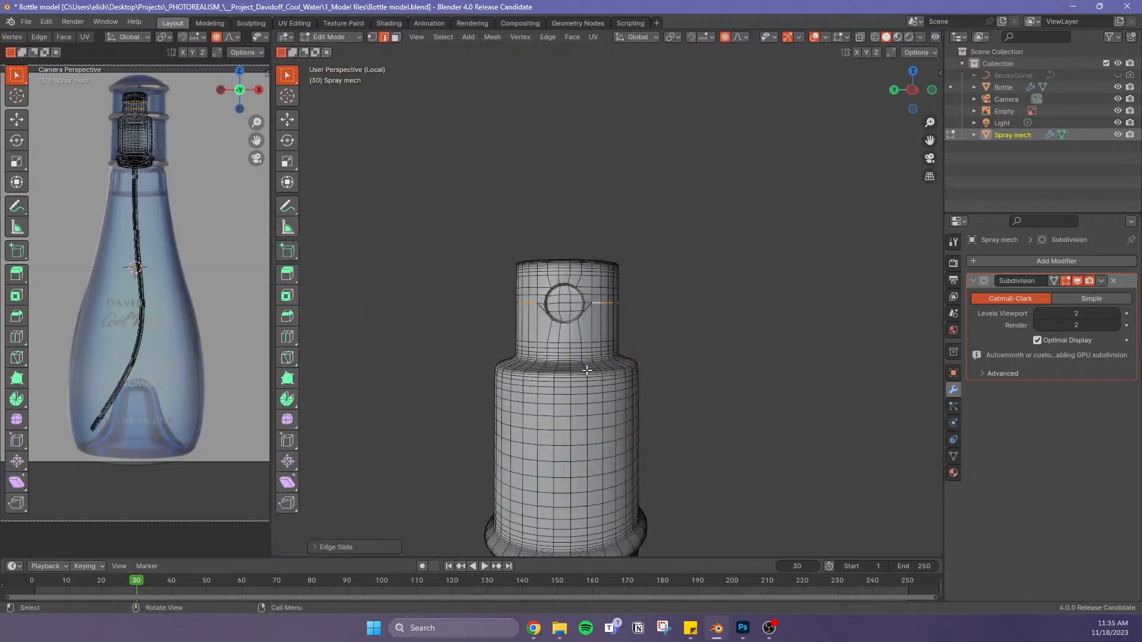
Undo the last edge slide of the horizontal loop beside the nozzle recess's lower half and clear the mesh selection
{"action": "key", "text": "alt+z"}
{"action": "key", "text": "alt+z"}
{"action": "key", "text": "ctrl+z"}
{"action": "key", "text": "a"}
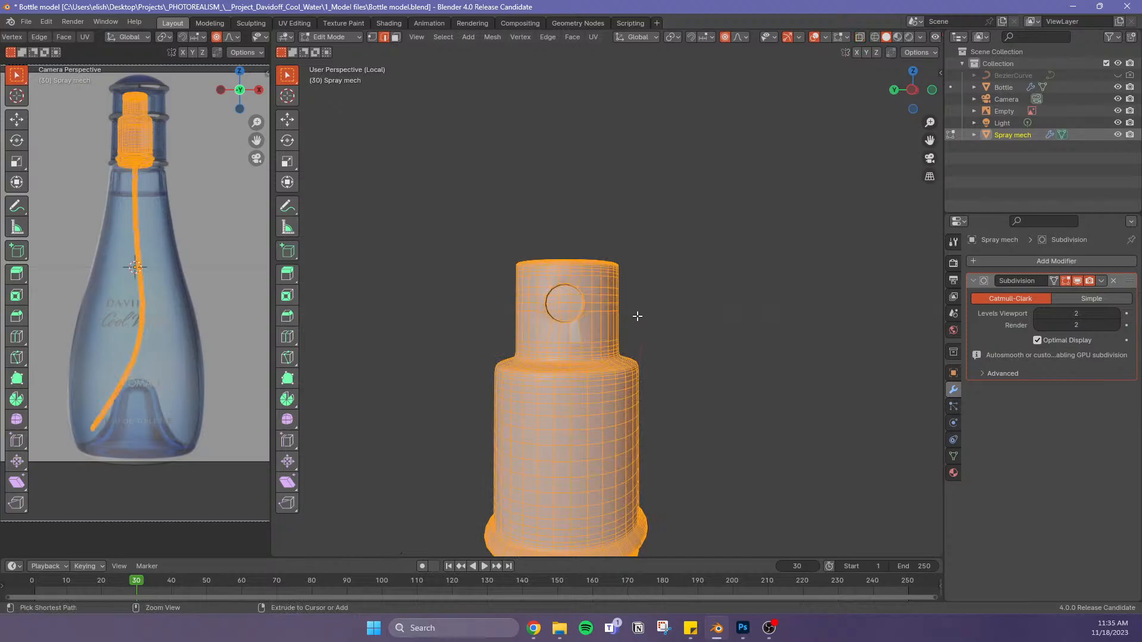
{"action": "key", "text": "alt+a"}
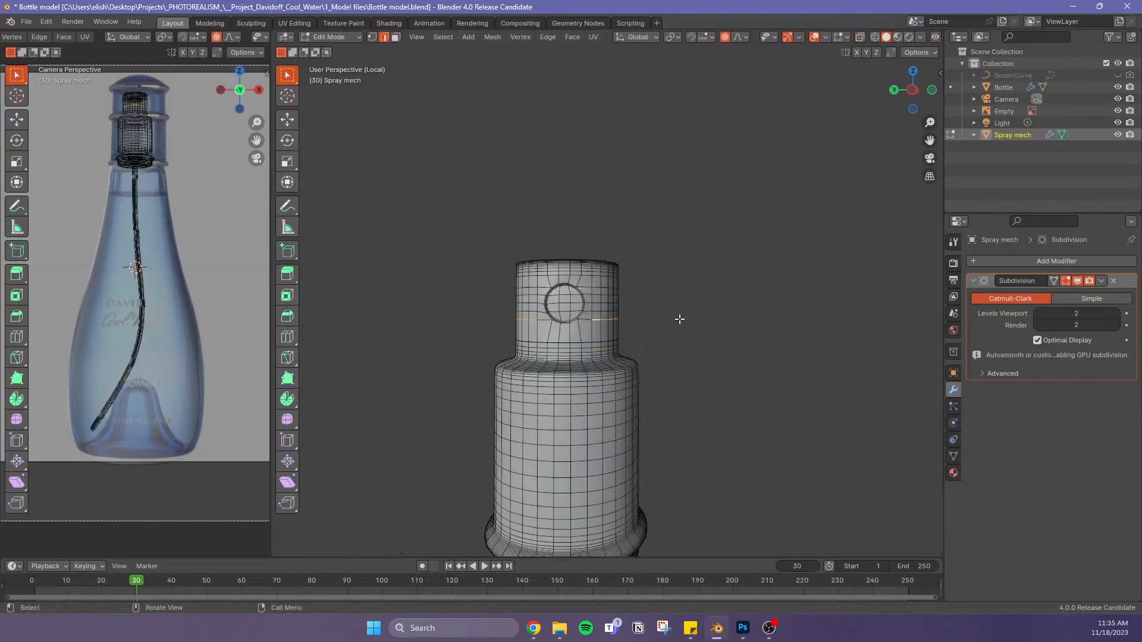
Select the whole spray mechanism mesh, merge its overlapping vertices by distance, and deselect everything
{"action": "scroll", "coordinate": [653, 308], "scroll_direction": "up", "scroll_amount": 6}
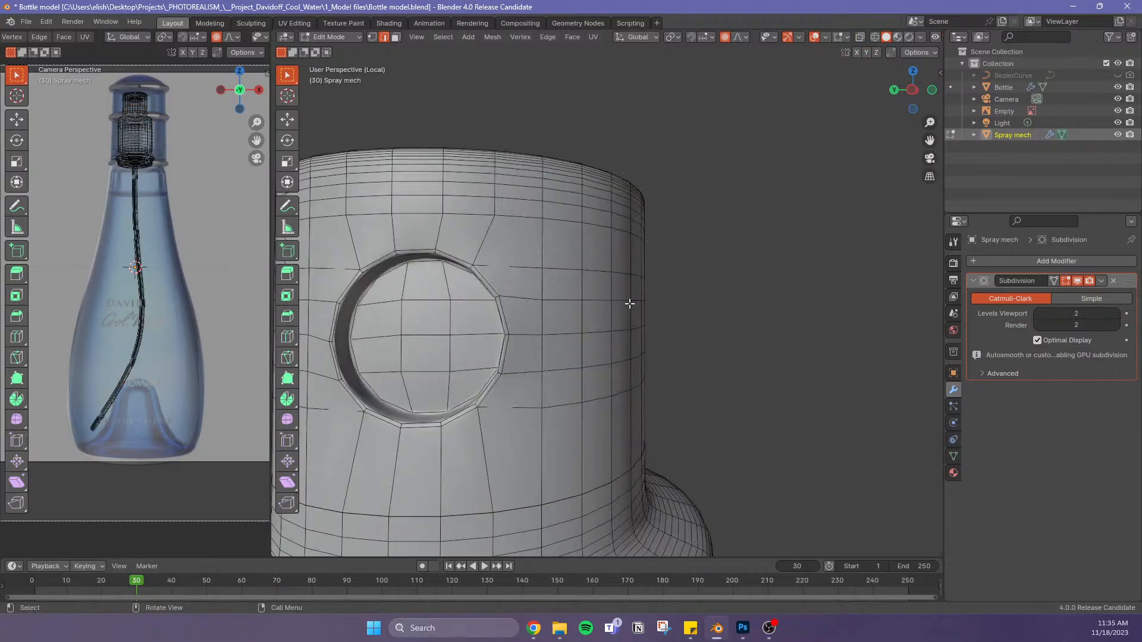
{"action": "scroll", "coordinate": [634, 305], "scroll_direction": "down", "scroll_amount": 7}
{"action": "mouse_move", "coordinate": [704, 341]}
{"action": "middle_mouse_down", "text": "shift"}
{"action": "mouse_move", "coordinate": [704, 325]}
{"action": "mouse_move", "coordinate": [657, 340]}
{"action": "middle_mouse_up", "text": "shift"}
{"action": "scroll", "coordinate": [657, 340], "scroll_direction": "down", "scroll_amount": 5}
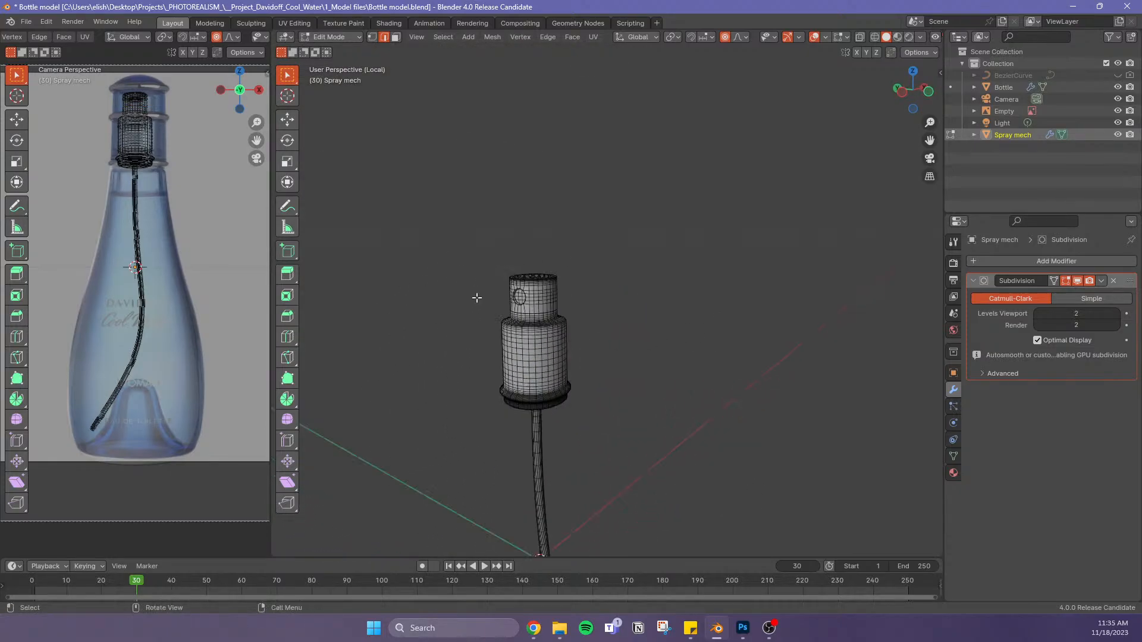
{"action": "scroll", "coordinate": [481, 301], "scroll_direction": "up", "scroll_amount": 7}
{"action": "middle_click_drag", "start_coordinate": [443, 341], "coordinate": [601, 319], "text": "shift"}
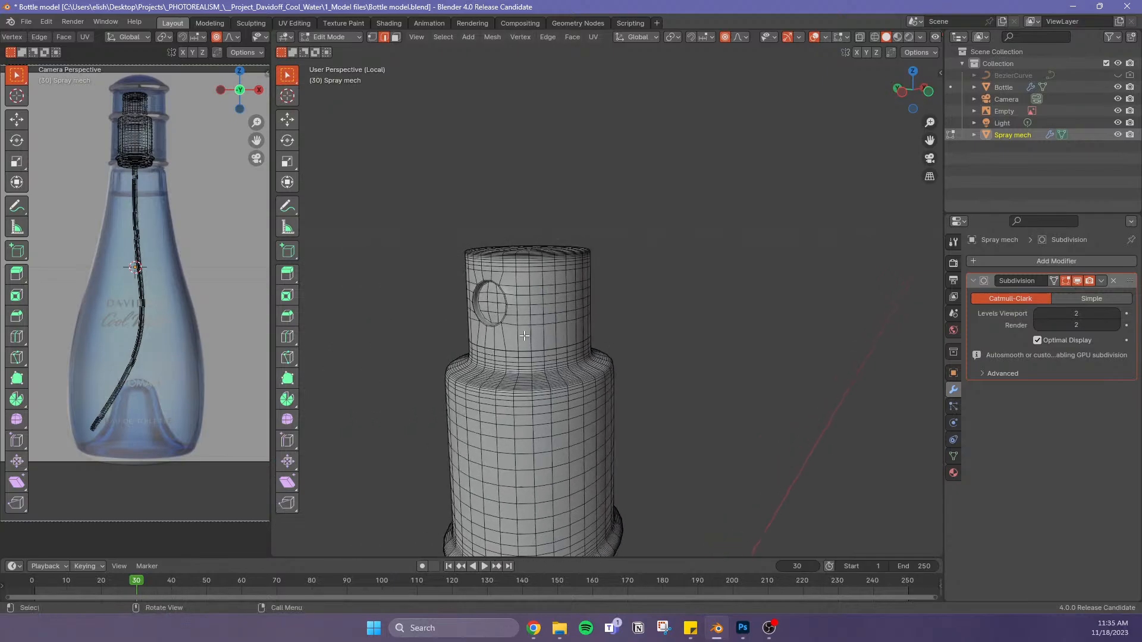
{"action": "key", "text": "a"}
{"action": "key", "text": "m"}
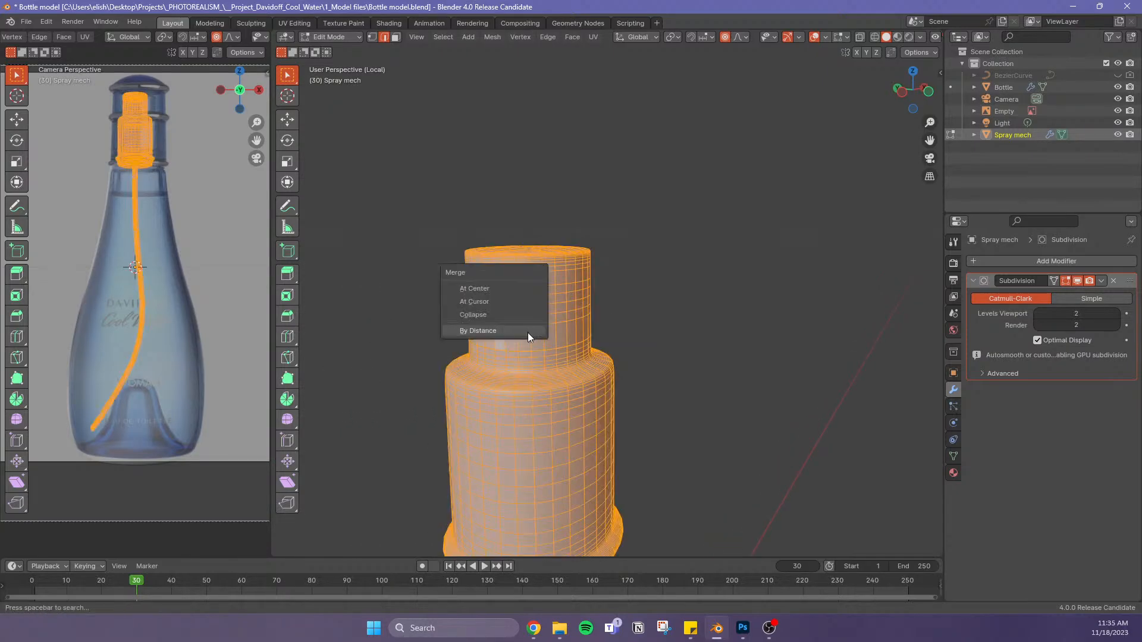
{"action": "left_click", "coordinate": [527, 333]}
{"action": "left_click", "coordinate": [736, 374]}
Return to Object Mode and examine the spray mechanism's smoothed surface and nozzle recess from several angles
{"action": "scroll", "coordinate": [575, 340], "scroll_direction": "up", "scroll_amount": 3}
{"action": "scroll", "coordinate": [575, 340], "scroll_direction": "down", "scroll_amount": 5}
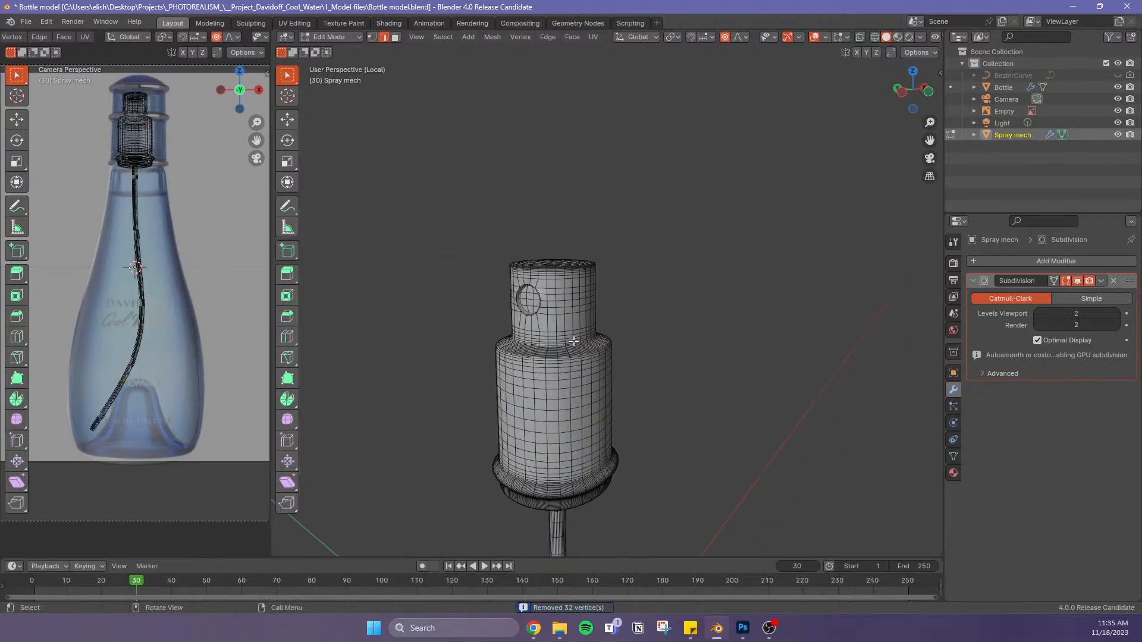
{"action": "middle_click_drag", "start_coordinate": [700, 462], "coordinate": [713, 410], "text": "shift"}
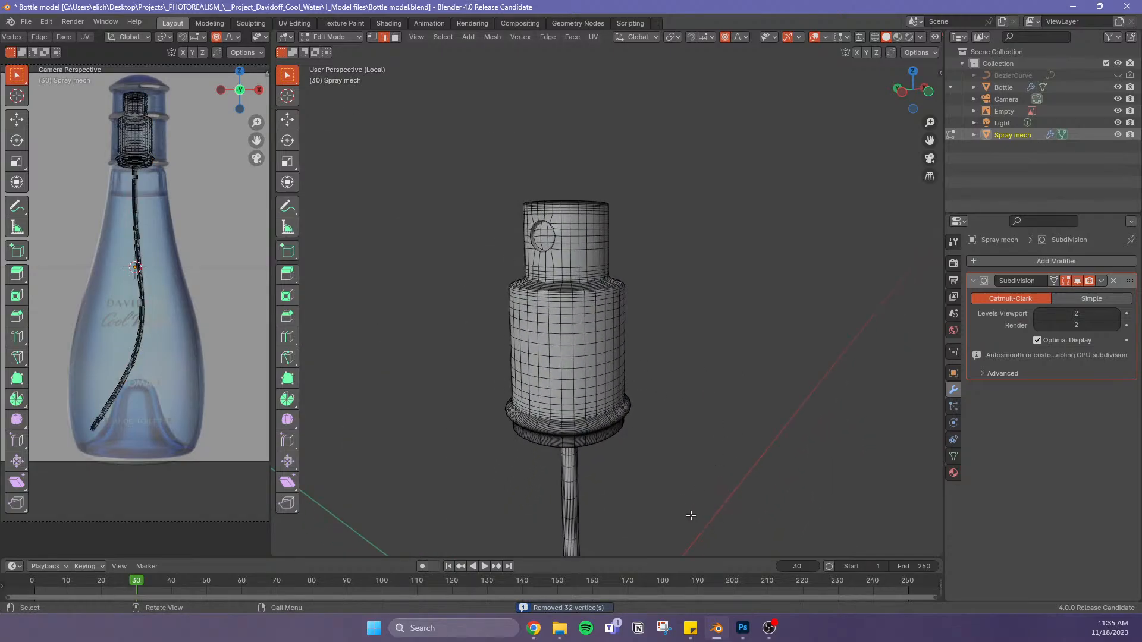
{"action": "key", "text": "Tab"}
{"action": "scroll", "coordinate": [675, 387], "scroll_direction": "up", "scroll_amount": 2}
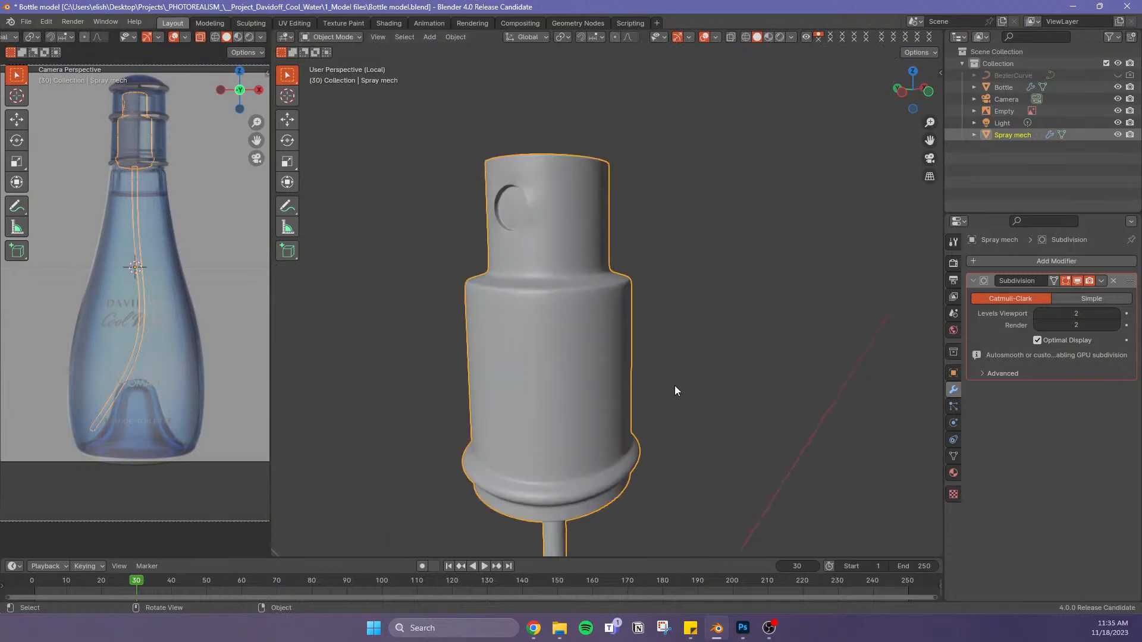
{"action": "scroll", "coordinate": [663, 392], "scroll_direction": "down", "scroll_amount": 2}
{"action": "mouse_move", "coordinate": [627, 357]}
{"action": "middle_mouse_down", "text": "shift"}
{"action": "mouse_move", "coordinate": [654, 395]}
{"action": "mouse_move", "coordinate": [673, 385]}
{"action": "middle_mouse_up", "text": "shift"}
{"action": "scroll", "coordinate": [717, 414], "scroll_direction": "up", "scroll_amount": 2}
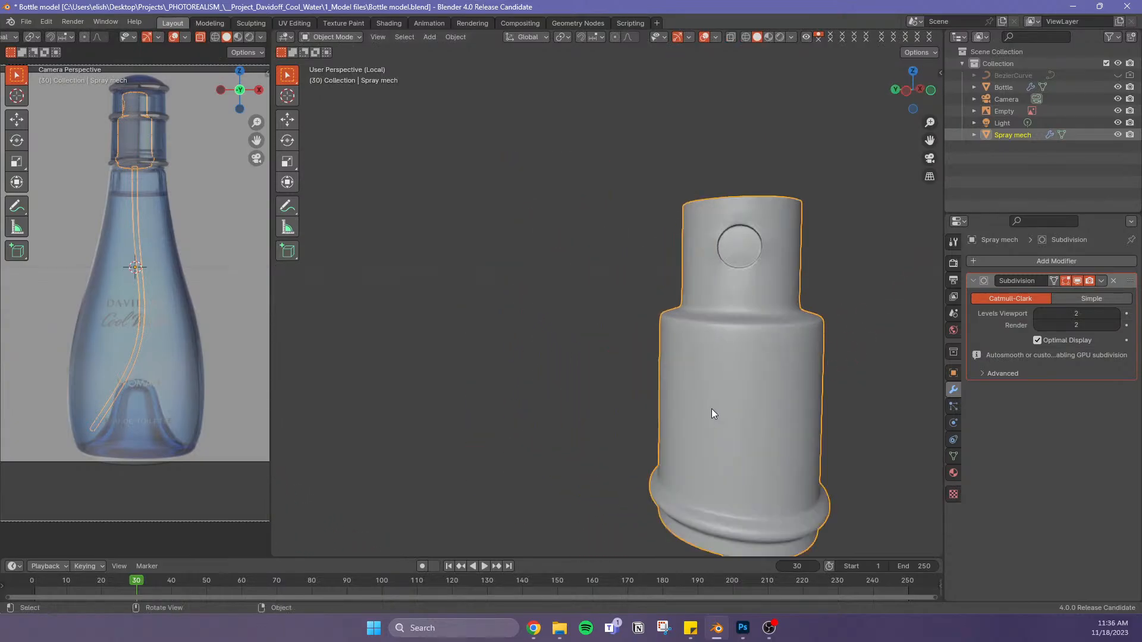
{"action": "scroll", "coordinate": [711, 410], "scroll_direction": "down", "scroll_amount": 6}
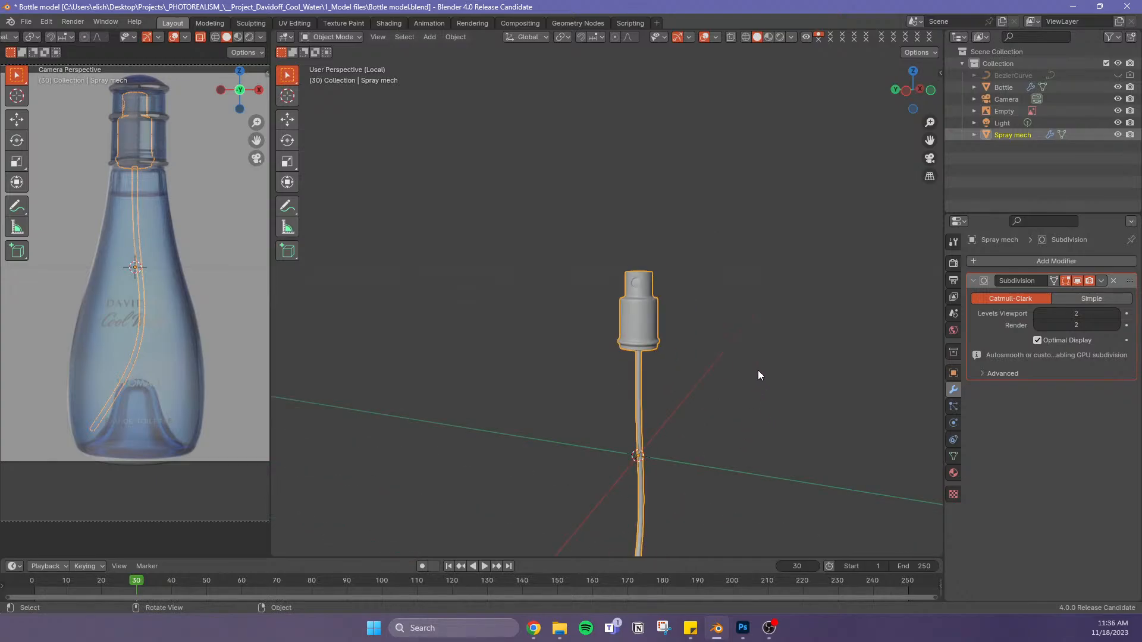
{"action": "middle_click_drag", "start_coordinate": [790, 455], "coordinate": [758, 419], "text": "shift"}
Bring back the full scene from the isolated spray mechanism, then select the bottle body and isolate it in local view
{"action": "left_click", "coordinate": [740, 427]}
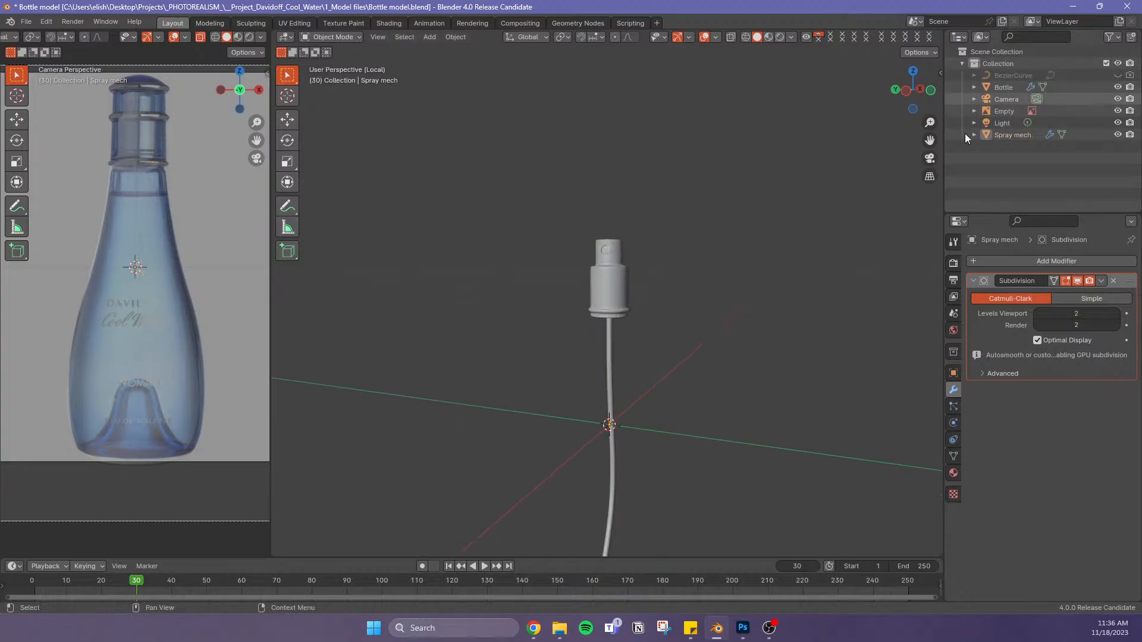
{"action": "key", "text": "KP_Divide"}
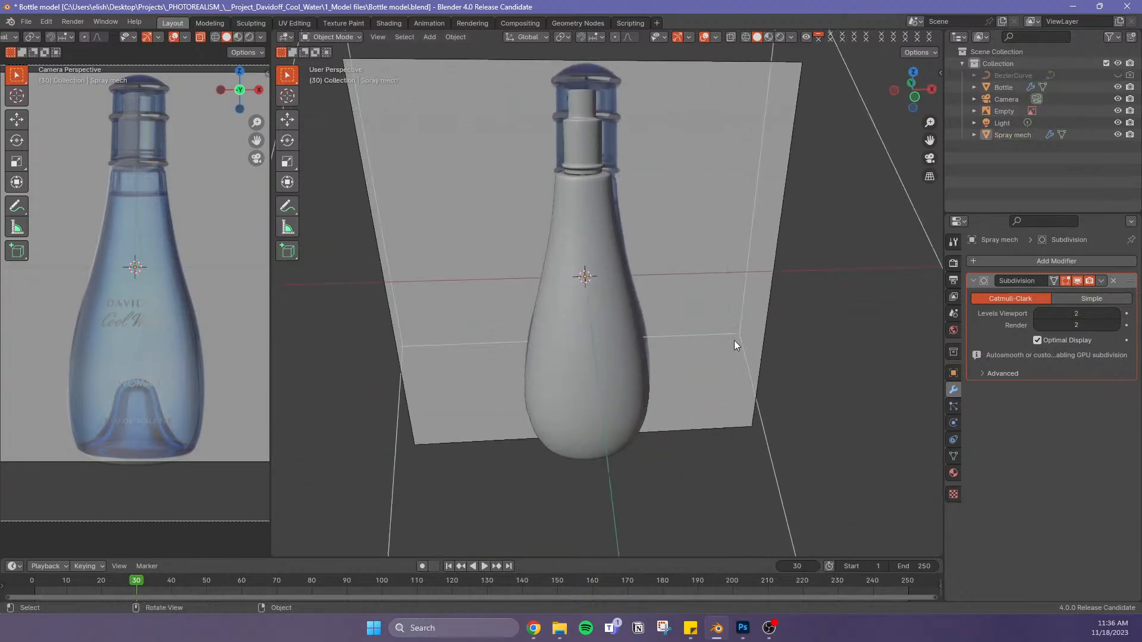
{"action": "left_click", "coordinate": [601, 298]}
{"action": "middle_click_drag", "start_coordinate": [804, 363], "coordinate": [794, 385], "text": "shift"}
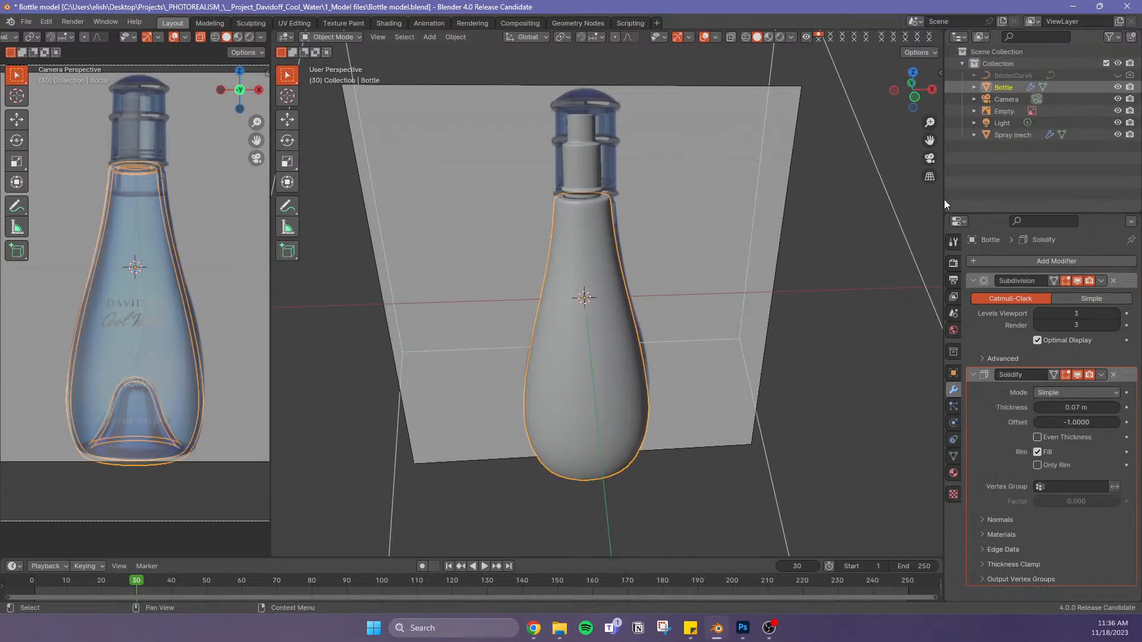
{"action": "key", "text": "KP_Divide"}
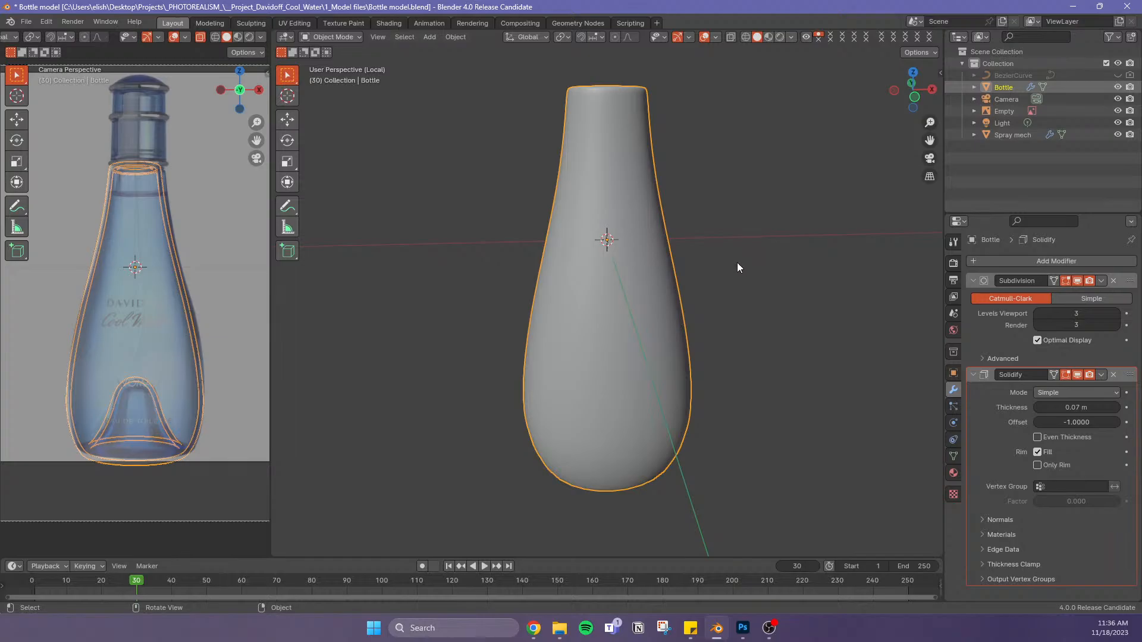
Duplicate the bottle body in place, leaving the copy exactly at the original's position and isolated in local view
{"action": "key", "text": "shift+d"}
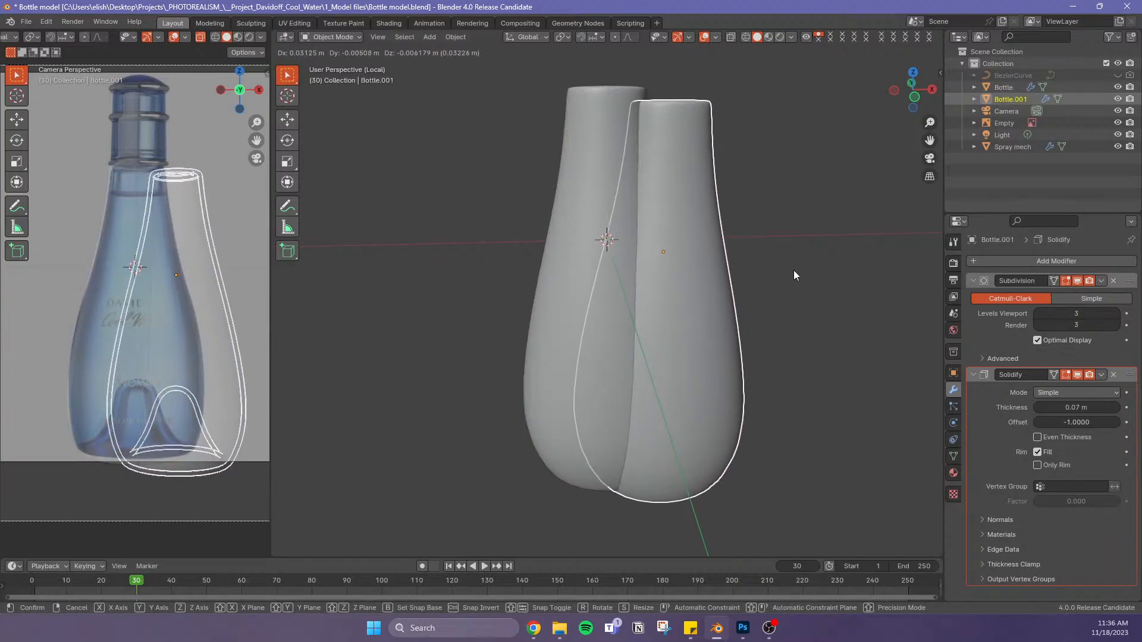
{"action": "right_click", "coordinate": [794, 275]}
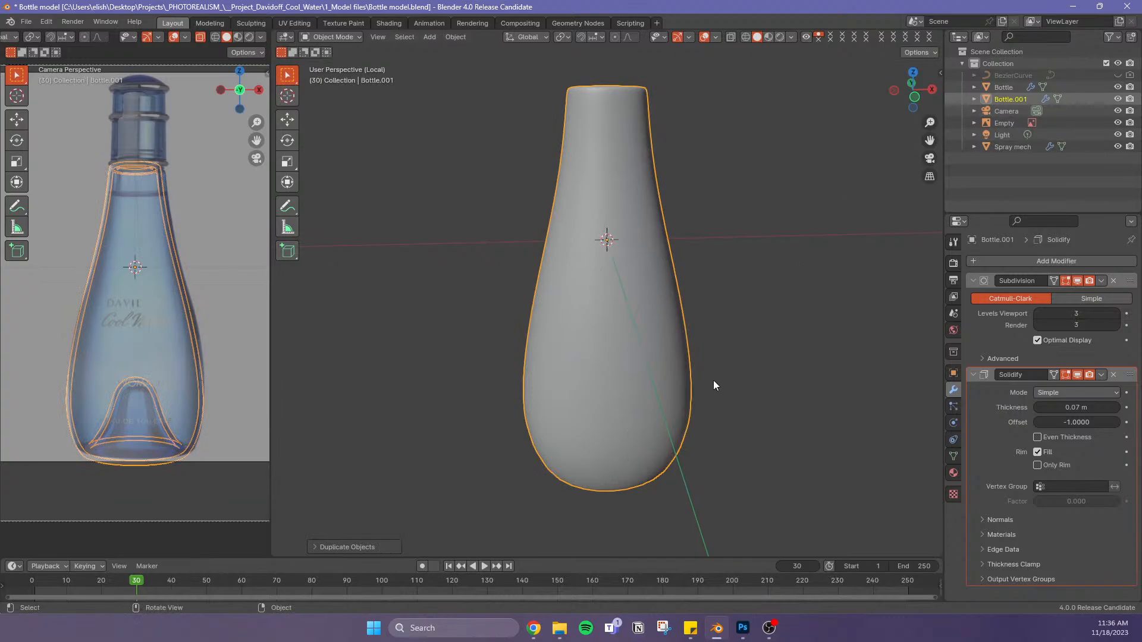
{"action": "key", "text": "KP_Divide"}
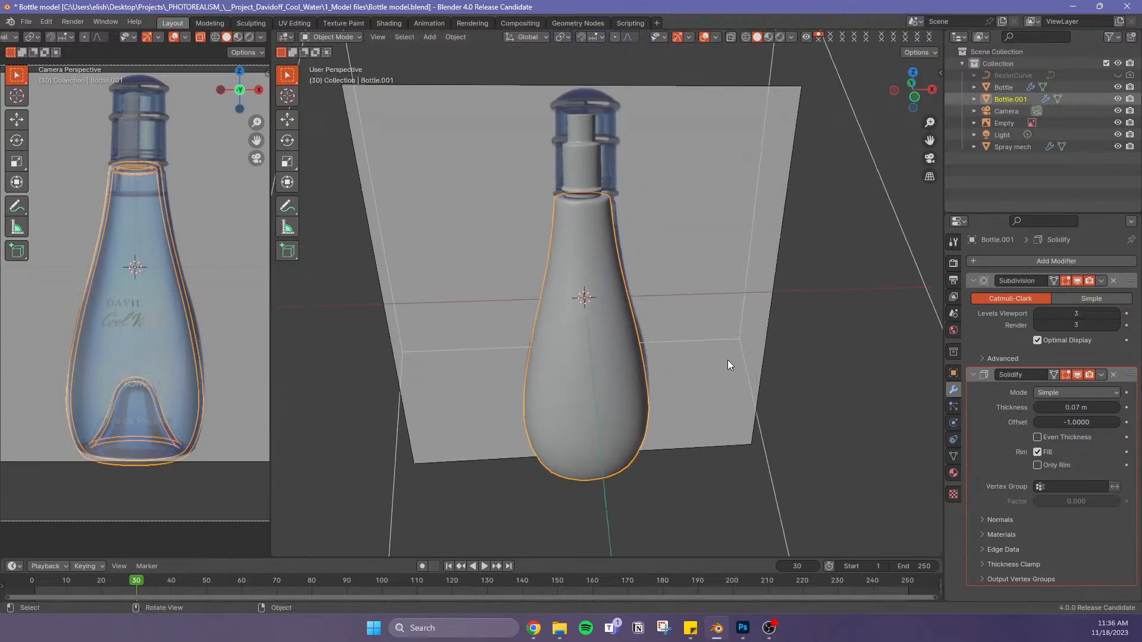
{"action": "key", "text": "KP_Divide"}
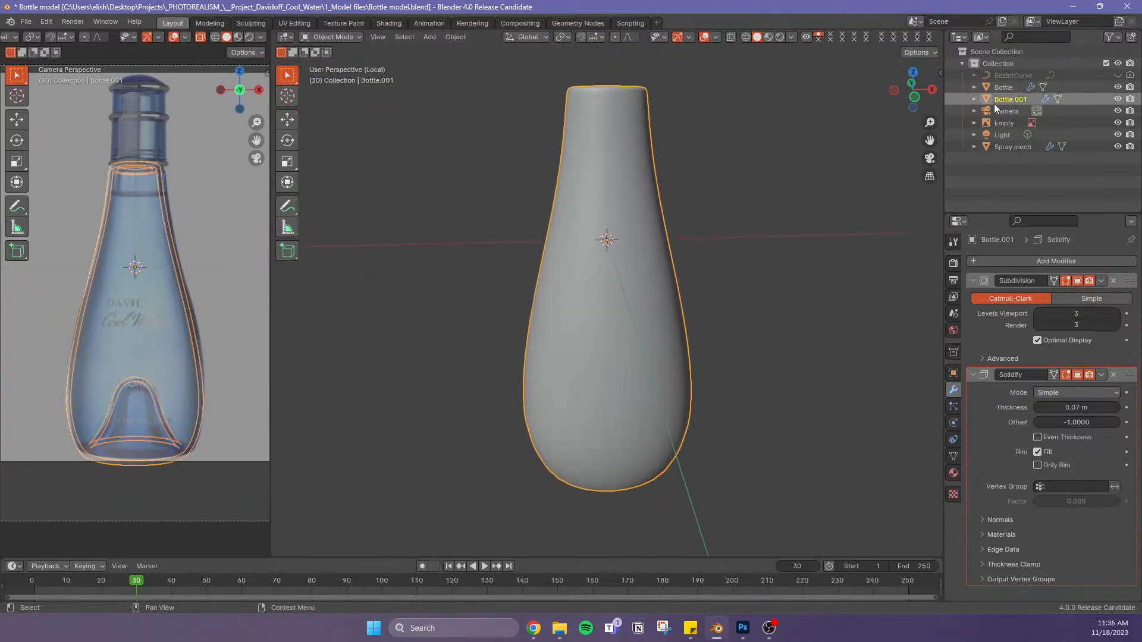
Rename the duplicated bottle object as Bottle_Liquid
{"action": "double_click", "coordinate": [1017, 99]}
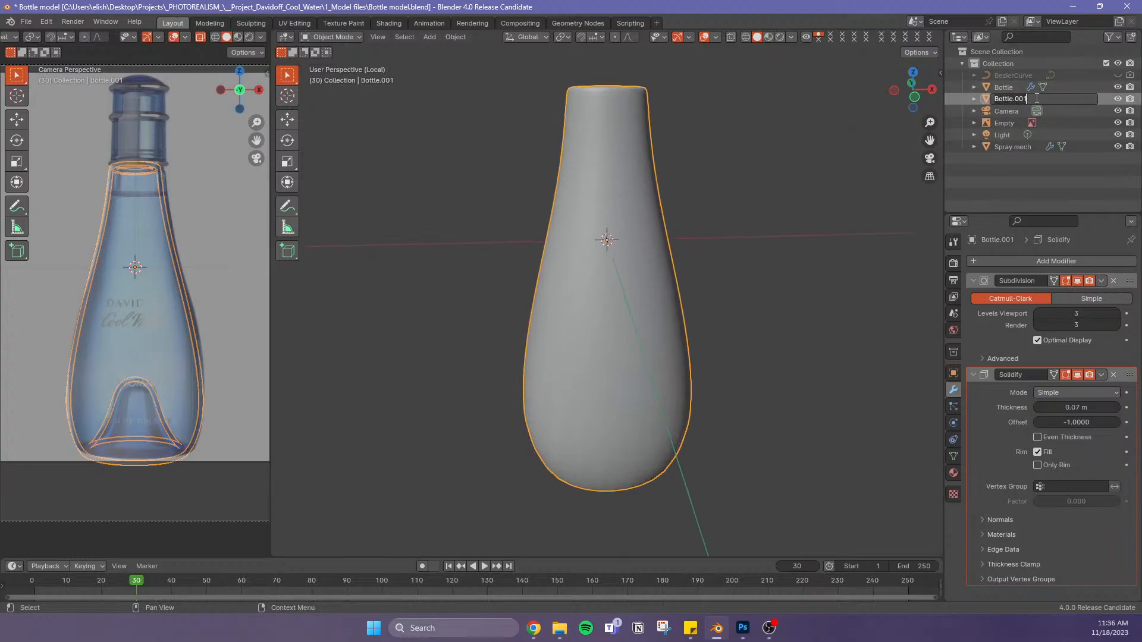
{"action": "left_click_drag", "start_coordinate": [1028, 98], "coordinate": [1016, 97]}
{"action": "type", "text": "_Liquid"}
{"action": "key", "text": "Return"}
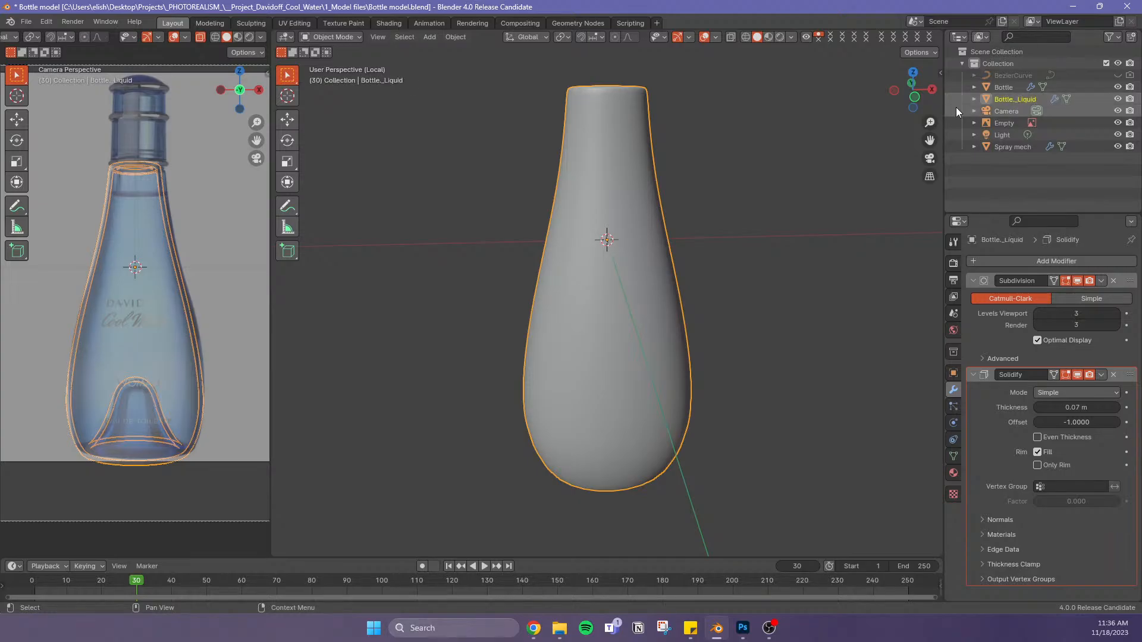
{"action": "double_click", "coordinate": [1011, 99]}
{"action": "left_click", "coordinate": [1014, 99]}
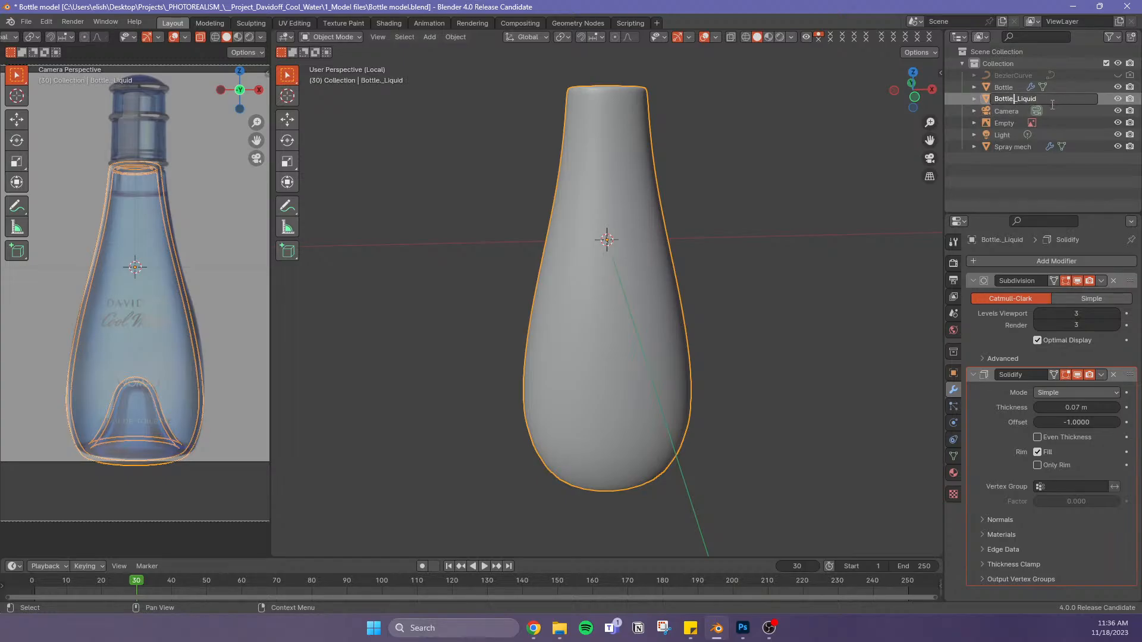
{"action": "key", "text": "Delete"}
{"action": "key", "text": "Return"}
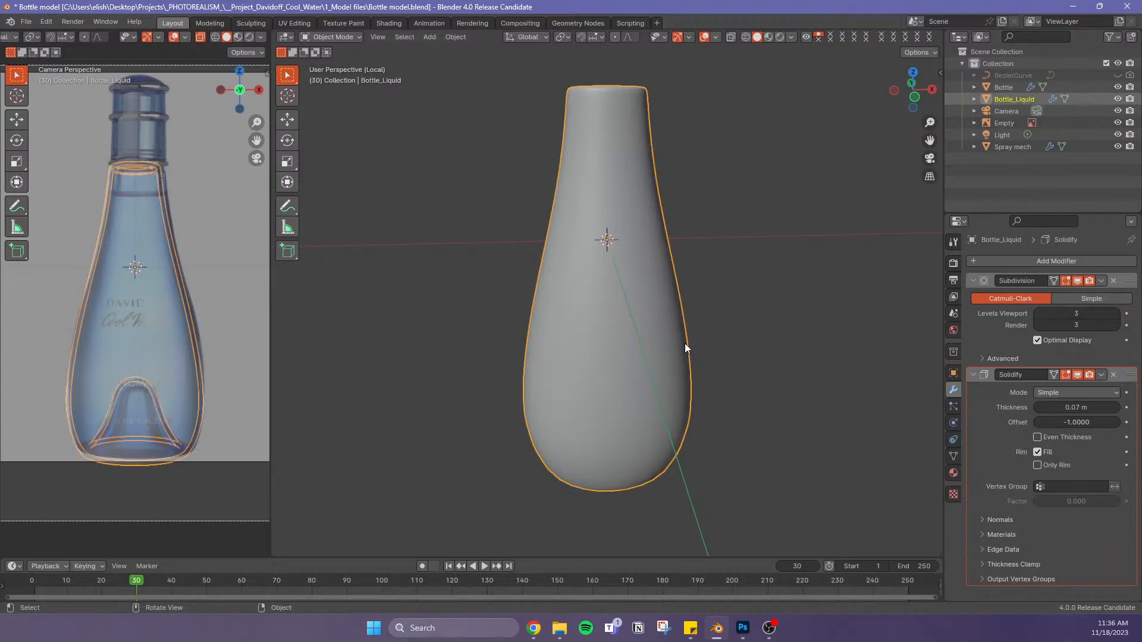
Examine the Bottle_Liquid wall thickness with X-ray shading and inspect its mesh cage in Edit Mode
{"action": "middle_click_drag", "start_coordinate": [810, 356], "coordinate": [774, 357]}
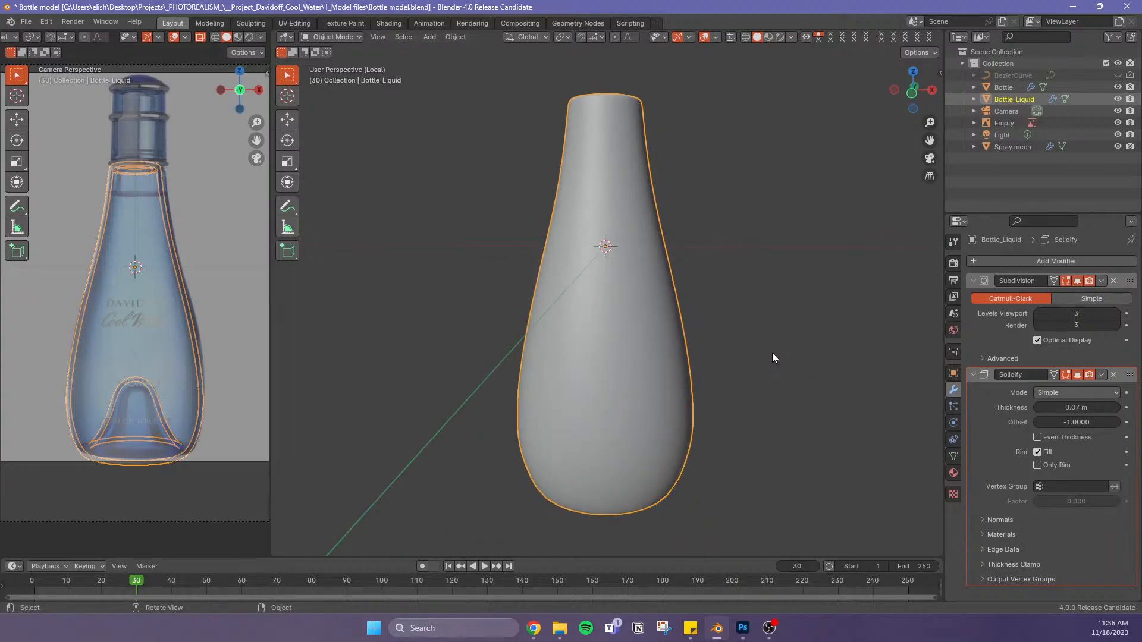
{"action": "key", "text": "m"}
{"action": "key", "text": "alt+z"}
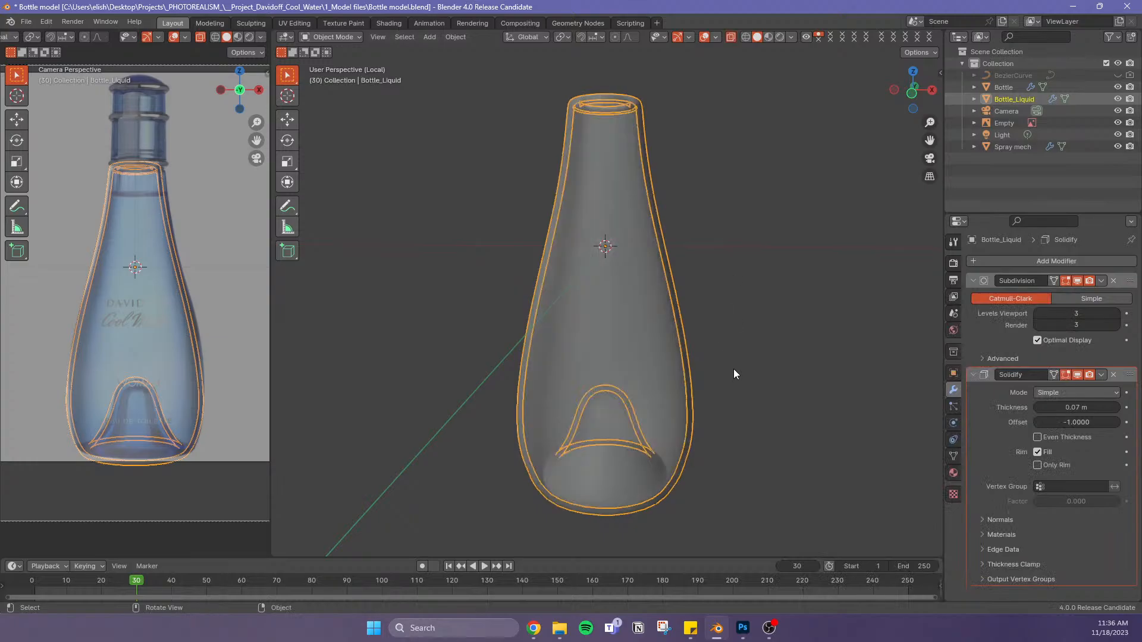
{"action": "key", "text": "alt+z"}
{"action": "key", "text": "Tab"}
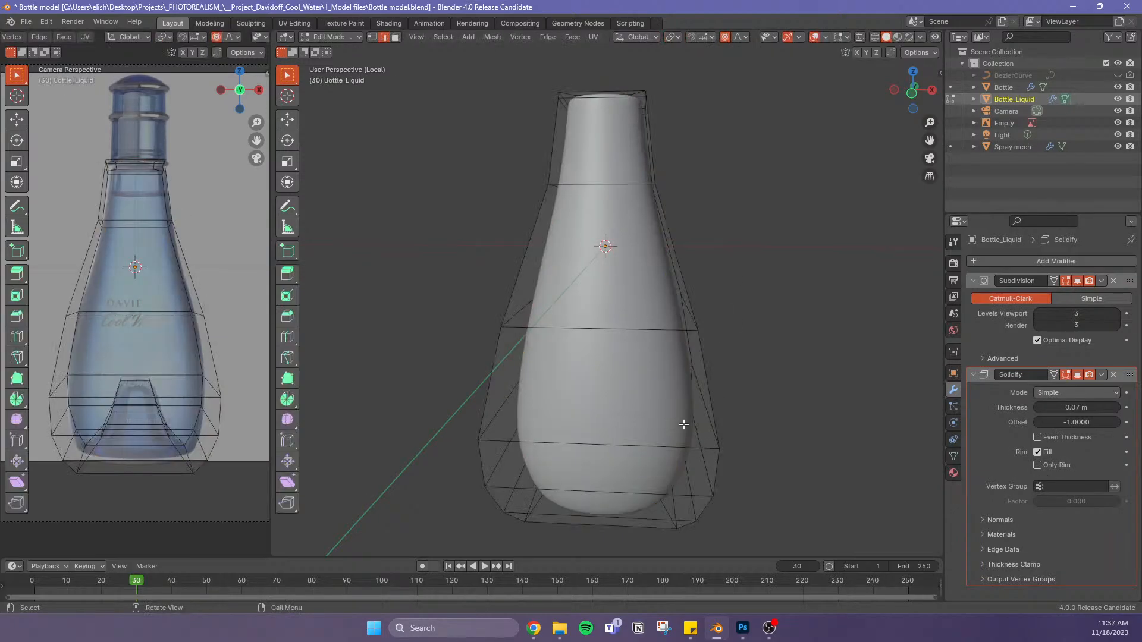
{"action": "left_click", "coordinate": [684, 424]}
{"action": "left_click", "coordinate": [801, 388]}
{"action": "key", "text": "Tab"}
Apply the Solidify modifier on Bottle_Liquid and open the resulting mesh in Edit Mode
{"action": "left_click", "coordinate": [1101, 374]}
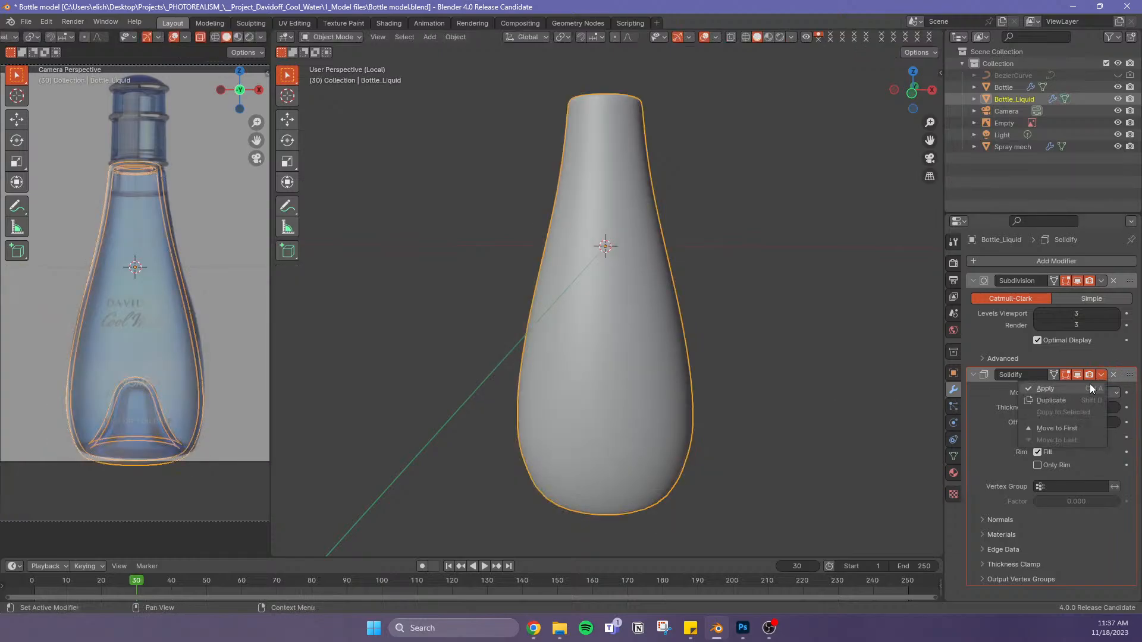
{"action": "left_click", "coordinate": [1047, 389]}
{"action": "key", "text": "Tab"}
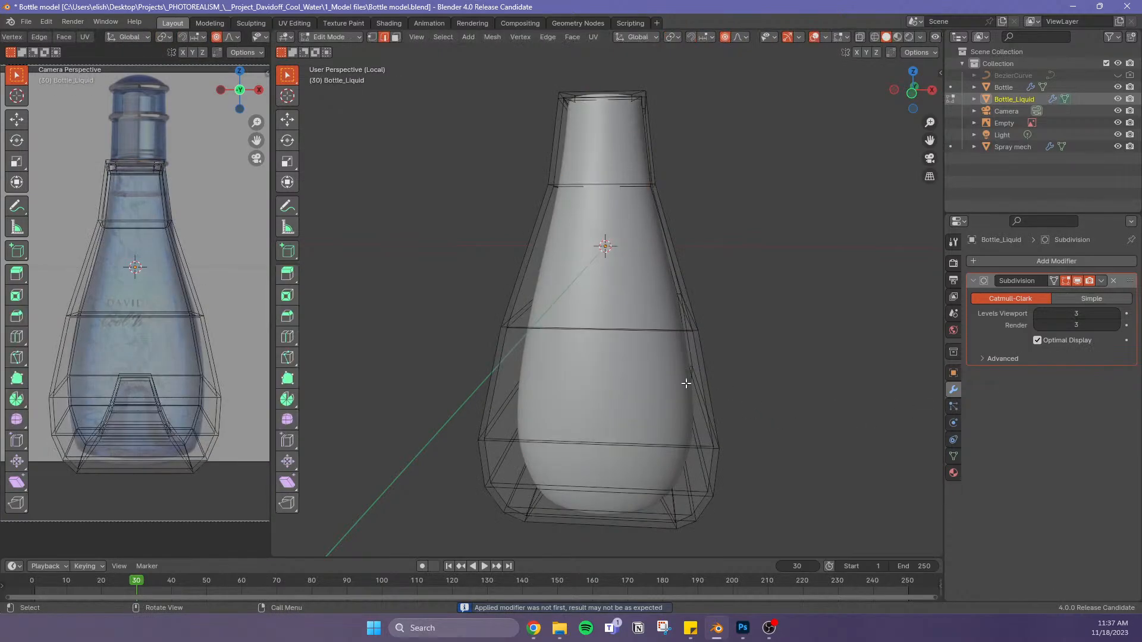
Examine the outer and inner walls of the liquid mesh around the body and neck opening
{"action": "left_click", "coordinate": [519, 389]}
{"action": "mouse_move", "coordinate": [774, 381]}
{"action": "middle_mouse_down"}
{"action": "mouse_move", "coordinate": [770, 347]}
{"action": "mouse_move", "coordinate": [779, 392]}
{"action": "middle_mouse_up"}
{"action": "scroll", "coordinate": [543, 110], "scroll_direction": "down", "scroll_amount": 3}
{"action": "scroll", "coordinate": [543, 107], "scroll_direction": "up", "scroll_amount": 6}
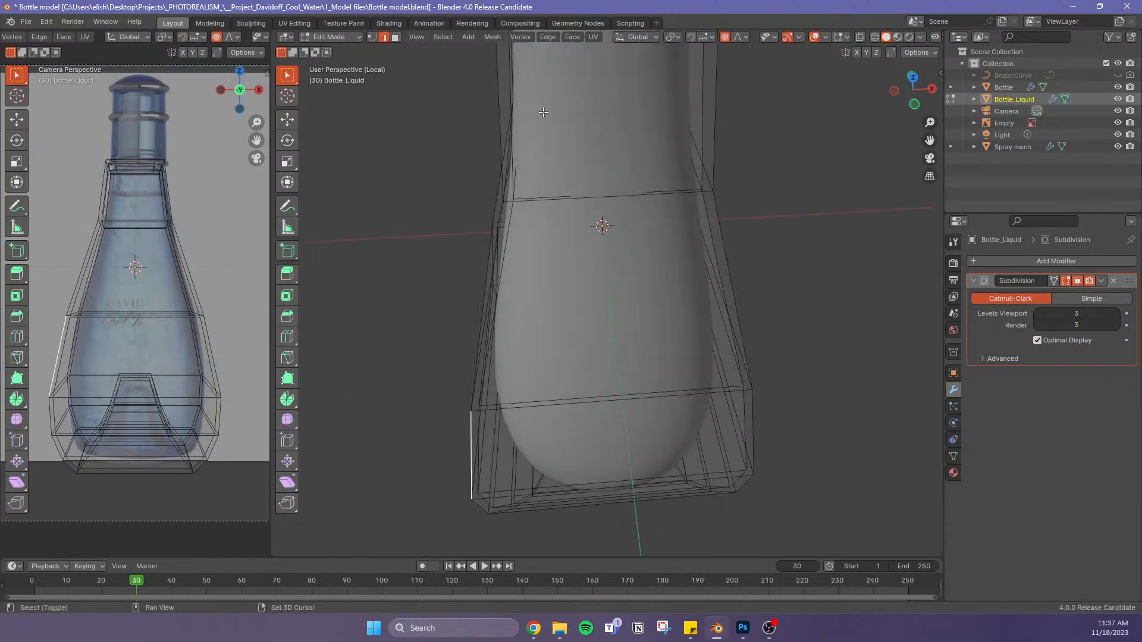
{"action": "middle_click_drag", "start_coordinate": [543, 113], "coordinate": [560, 275], "text": "shift"}
{"action": "left_click", "coordinate": [522, 237]}
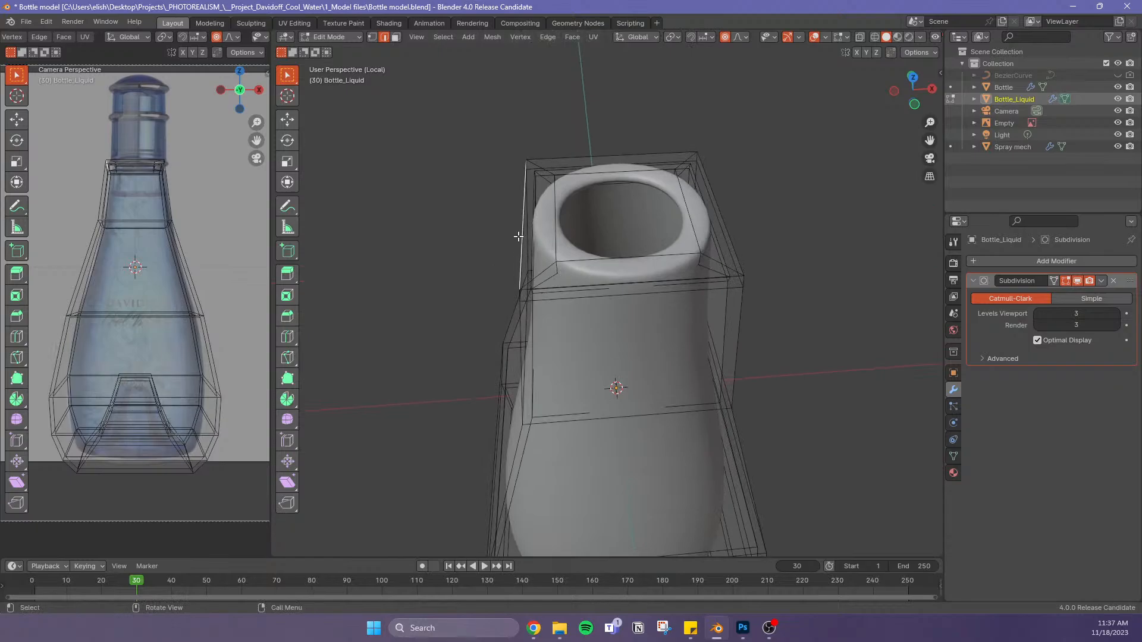
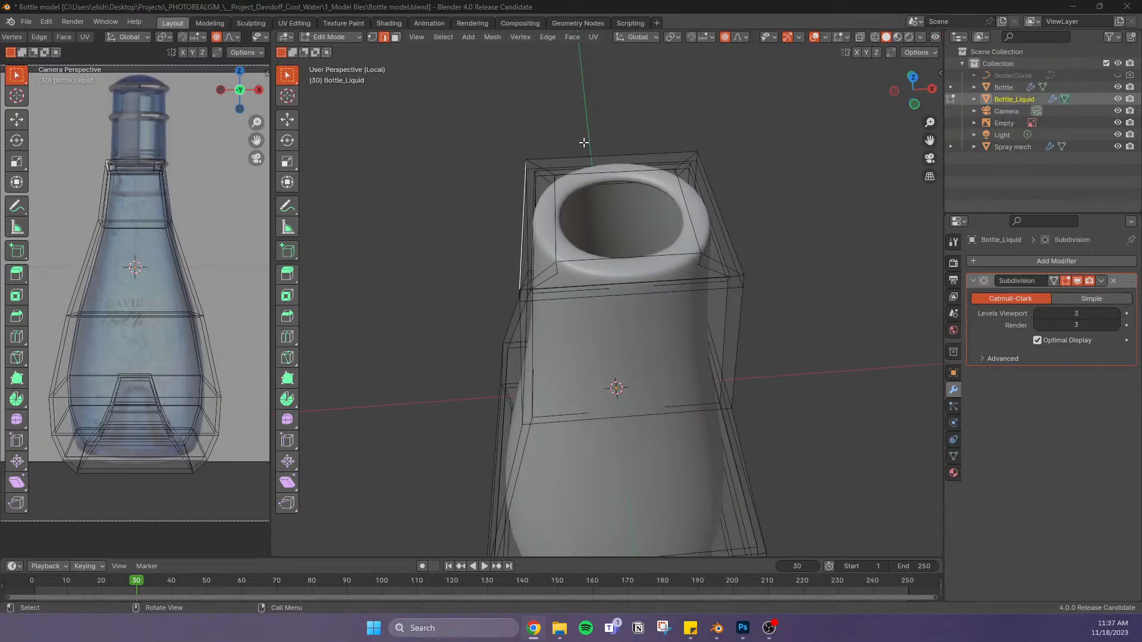
{"action": "left_click", "coordinate": [766, 213]}
{"action": "middle_click_drag", "start_coordinate": [831, 284], "coordinate": [758, 230]}
{"action": "scroll", "coordinate": [754, 235], "scroll_direction": "down", "scroll_amount": 2}
{"action": "scroll", "coordinate": [751, 238], "scroll_direction": "up", "scroll_amount": 2}
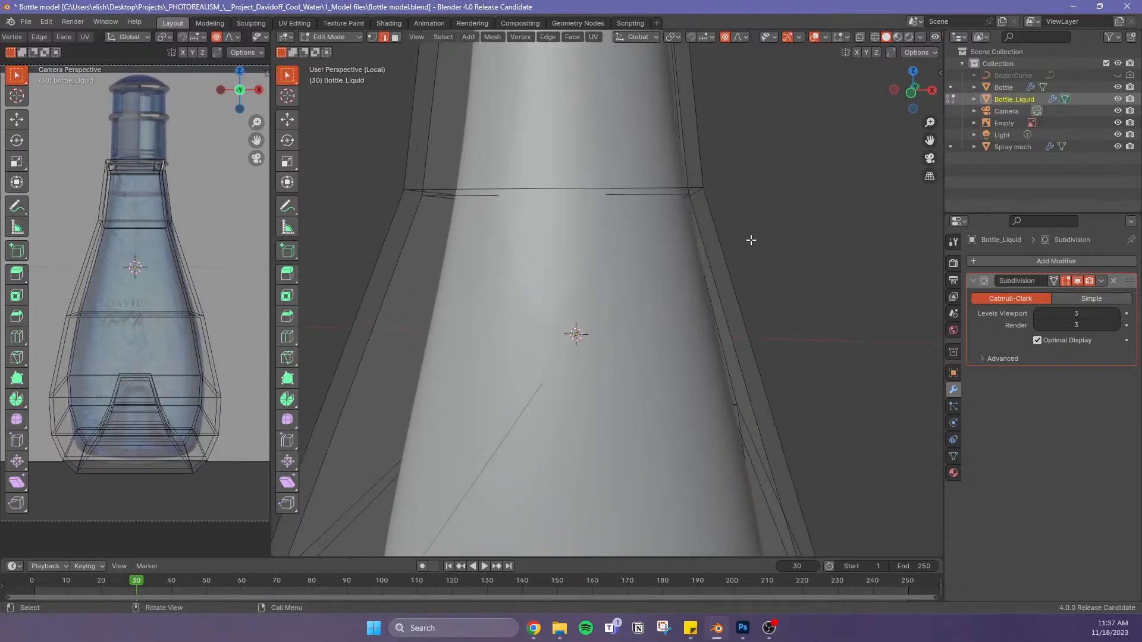
{"action": "scroll", "coordinate": [714, 247], "scroll_direction": "down", "scroll_amount": 2}
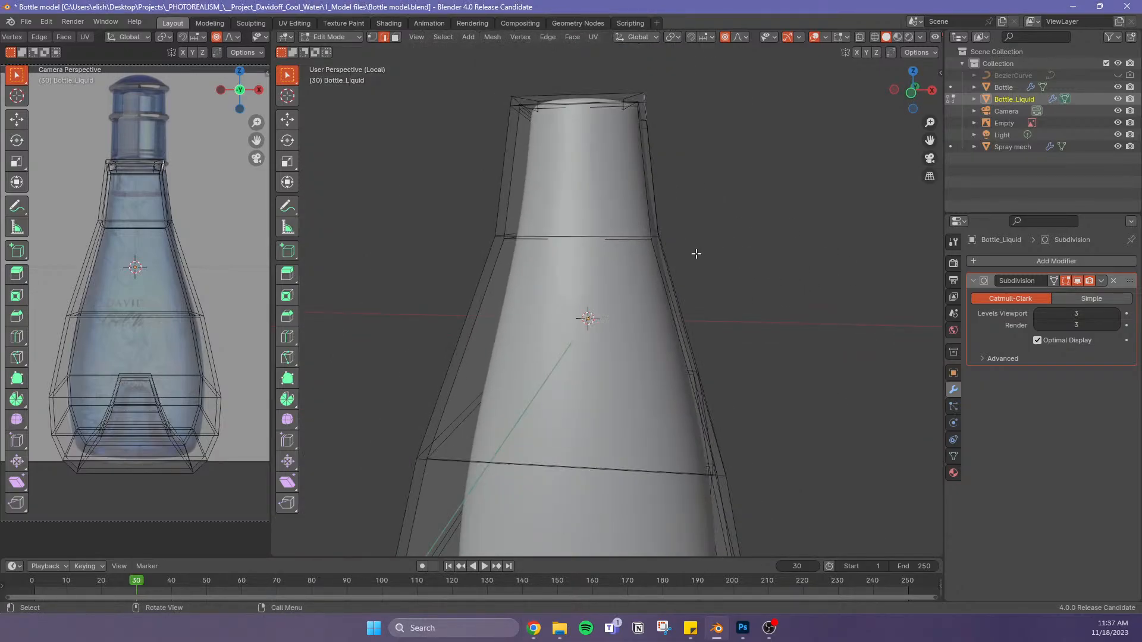
In face select mode, delete the outer-wall face loops around the bottle's upper body and the wider section below
{"action": "left_click", "coordinate": [396, 37]}
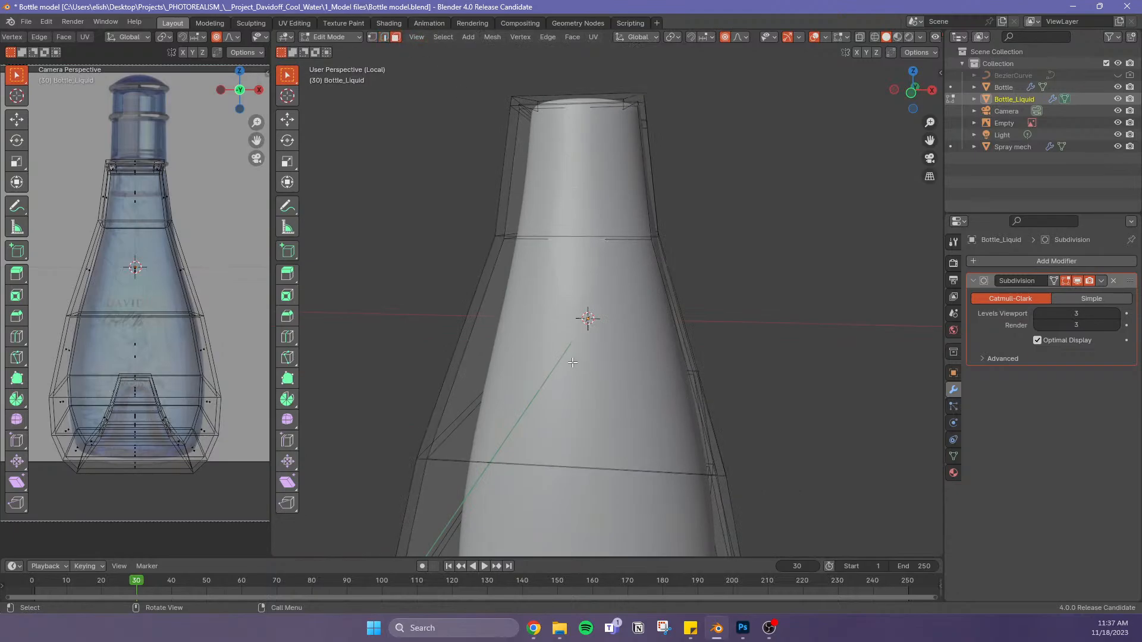
{"action": "left_click", "coordinate": [478, 331], "text": "alt"}
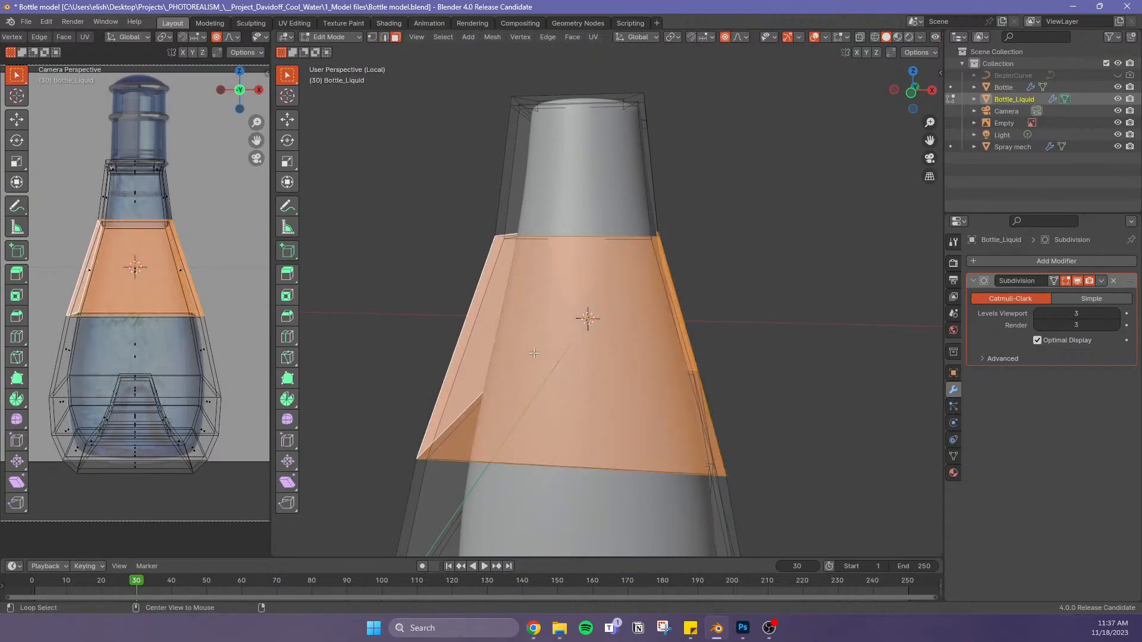
{"action": "key", "text": "x"}
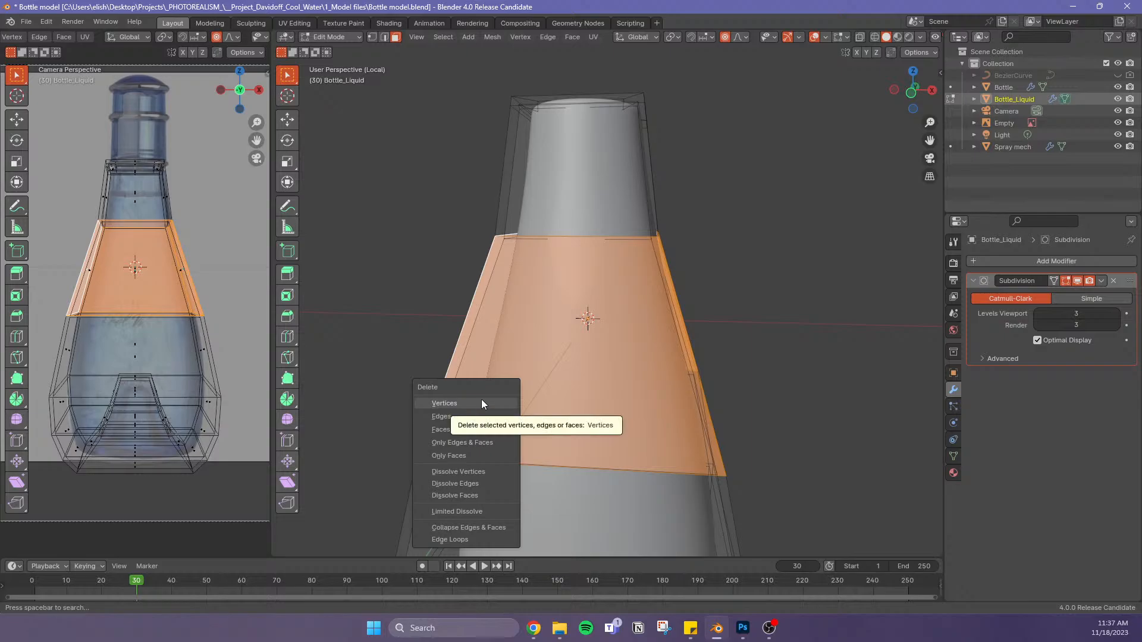
{"action": "left_click", "coordinate": [488, 429]}
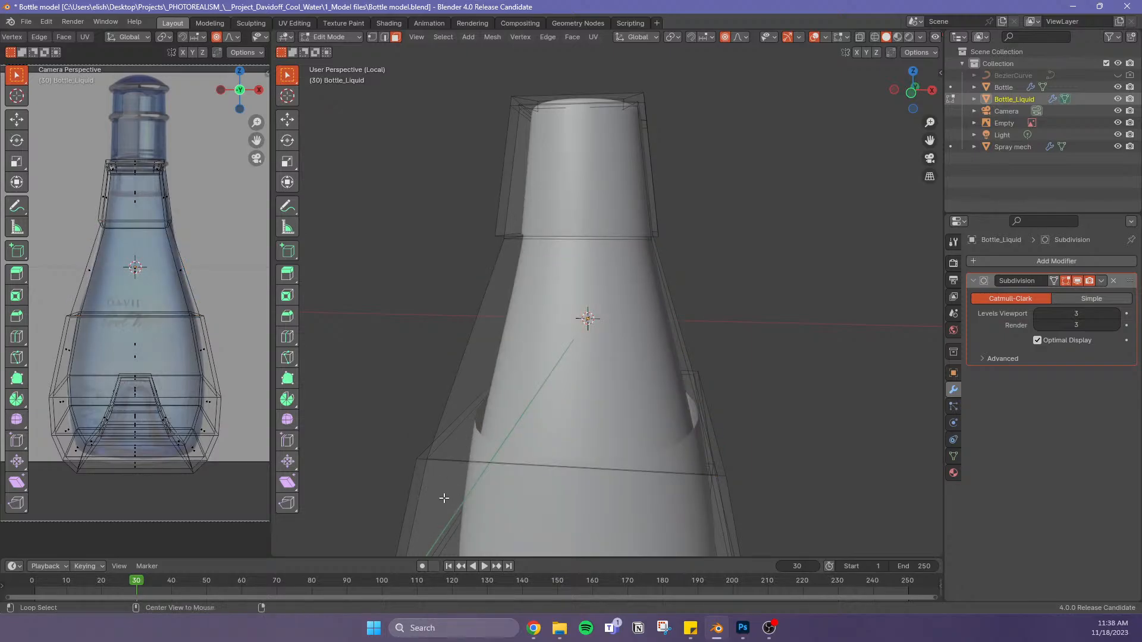
{"action": "scroll", "coordinate": [449, 490], "scroll_direction": "down", "scroll_amount": 4}
{"action": "key", "text": "ctrl+z"}
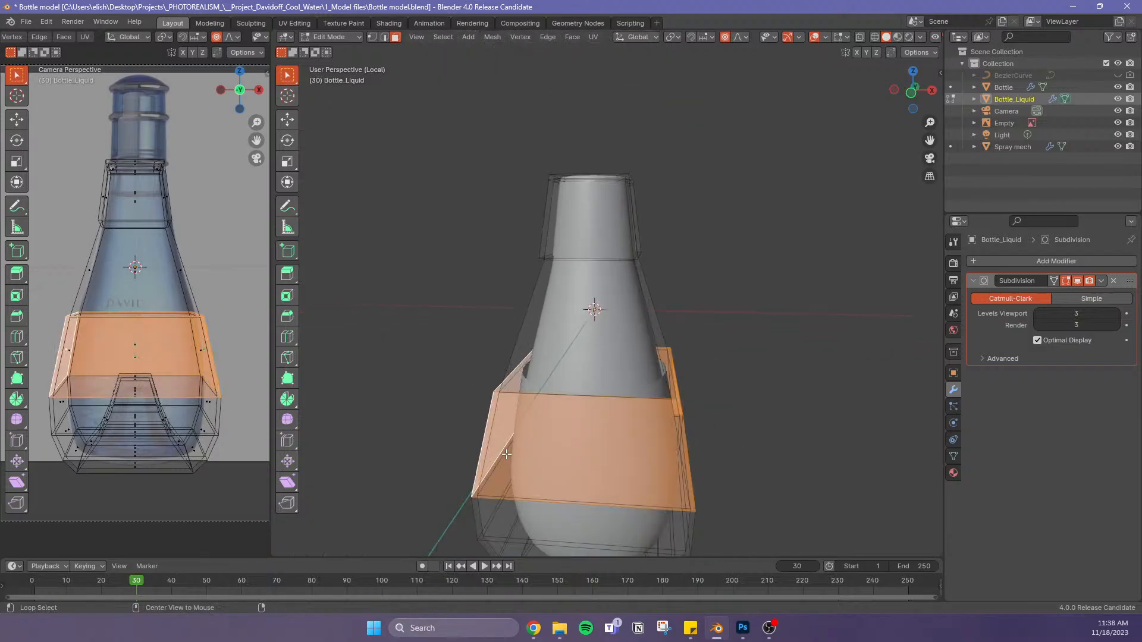
{"action": "key", "text": "x"}
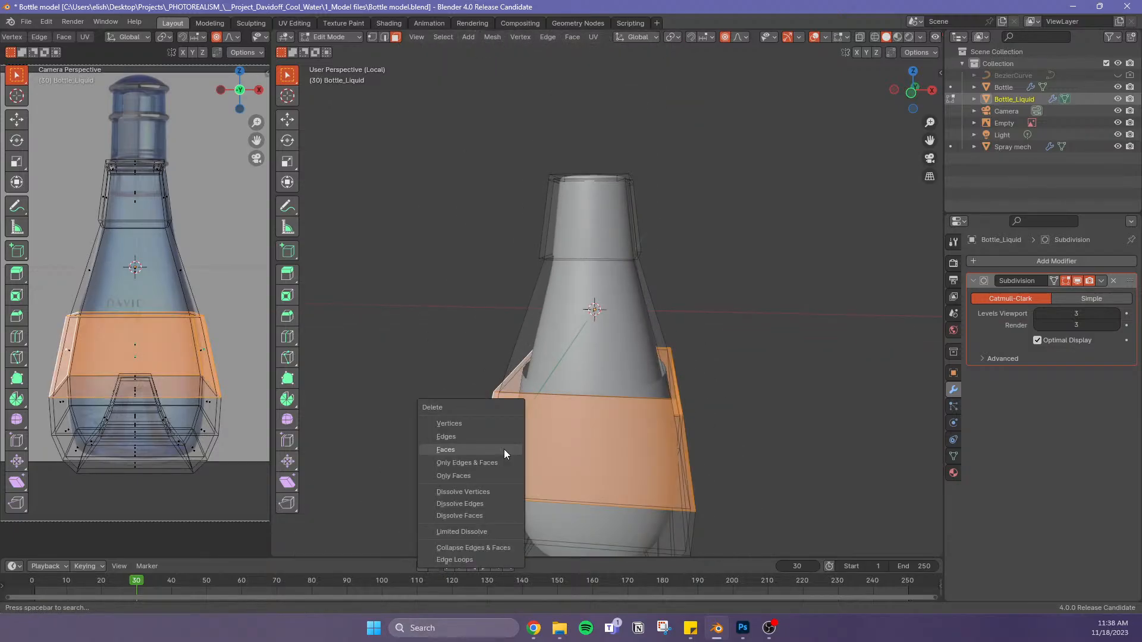
{"action": "left_click", "coordinate": [472, 449]}
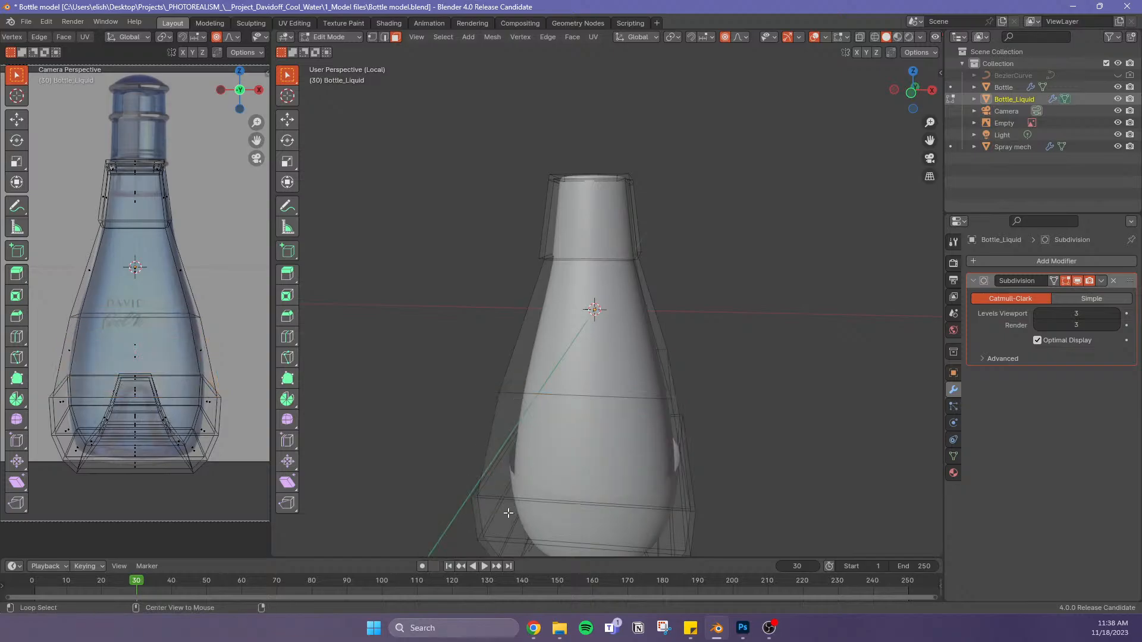
Delete the outer-wall face loops around the lower body and around the neck of the liquid mesh
{"action": "left_click", "coordinate": [474, 519], "text": "alt"}
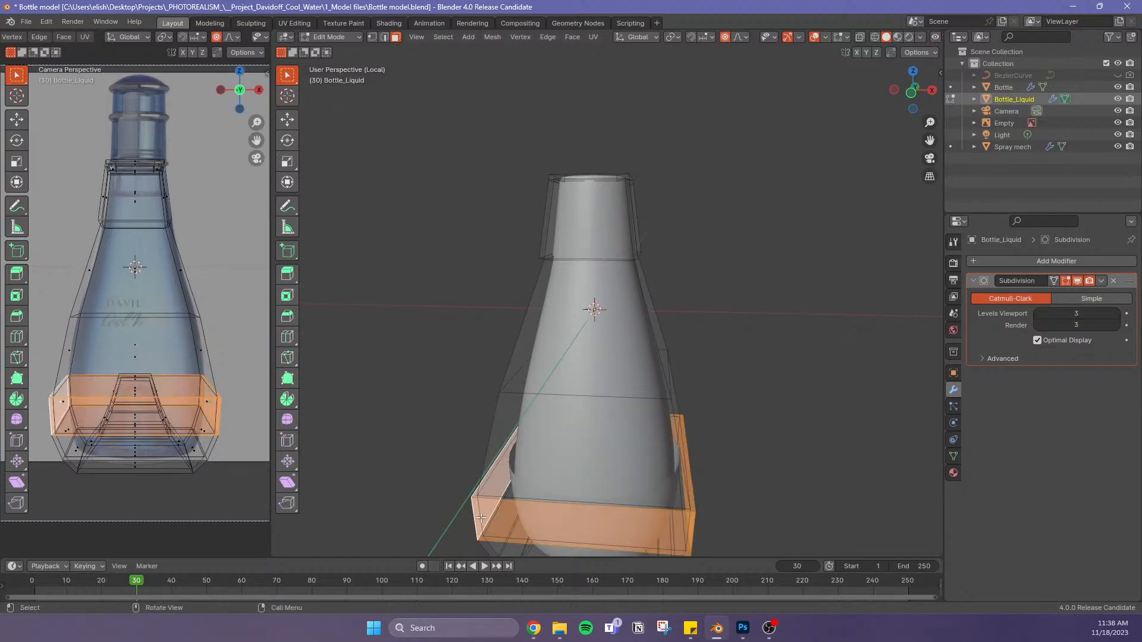
{"action": "key", "text": "x"}
{"action": "left_click", "coordinate": [549, 484]}
{"action": "scroll", "coordinate": [595, 309], "scroll_direction": "up", "scroll_amount": 2}
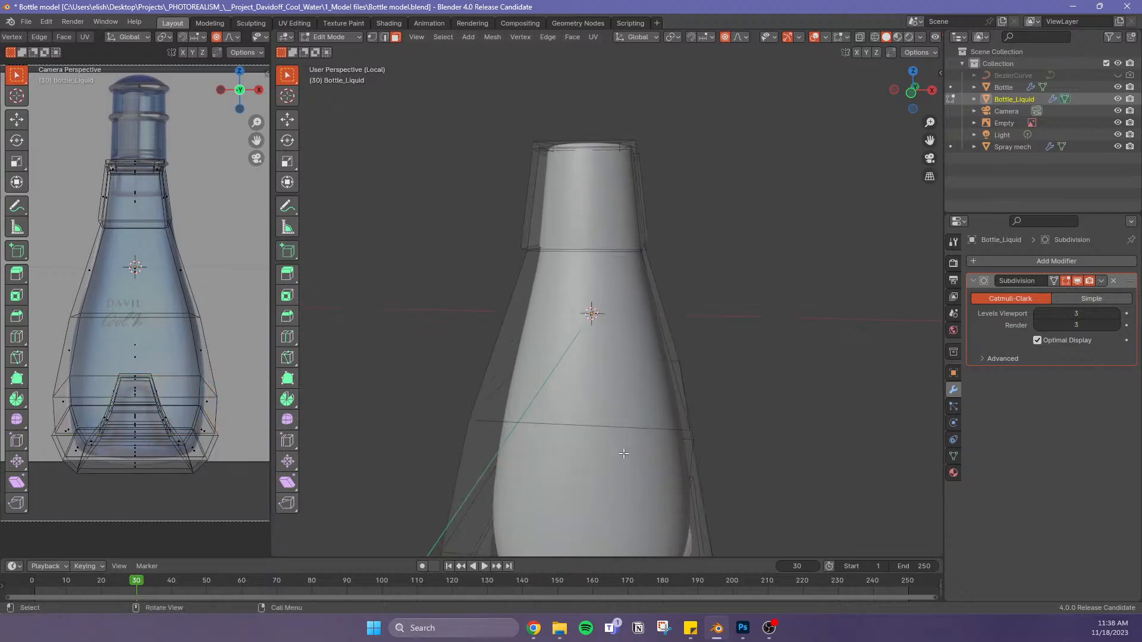
{"action": "scroll", "coordinate": [598, 244], "scroll_direction": "down", "scroll_amount": 3}
{"action": "scroll", "coordinate": [589, 217], "scroll_direction": "up", "scroll_amount": 1}
{"action": "scroll", "coordinate": [589, 216], "scroll_direction": "up", "scroll_amount": 2}
{"action": "left_click", "coordinate": [552, 204], "text": "alt"}
{"action": "key", "text": "x"}
{"action": "left_click", "coordinate": [551, 205]}
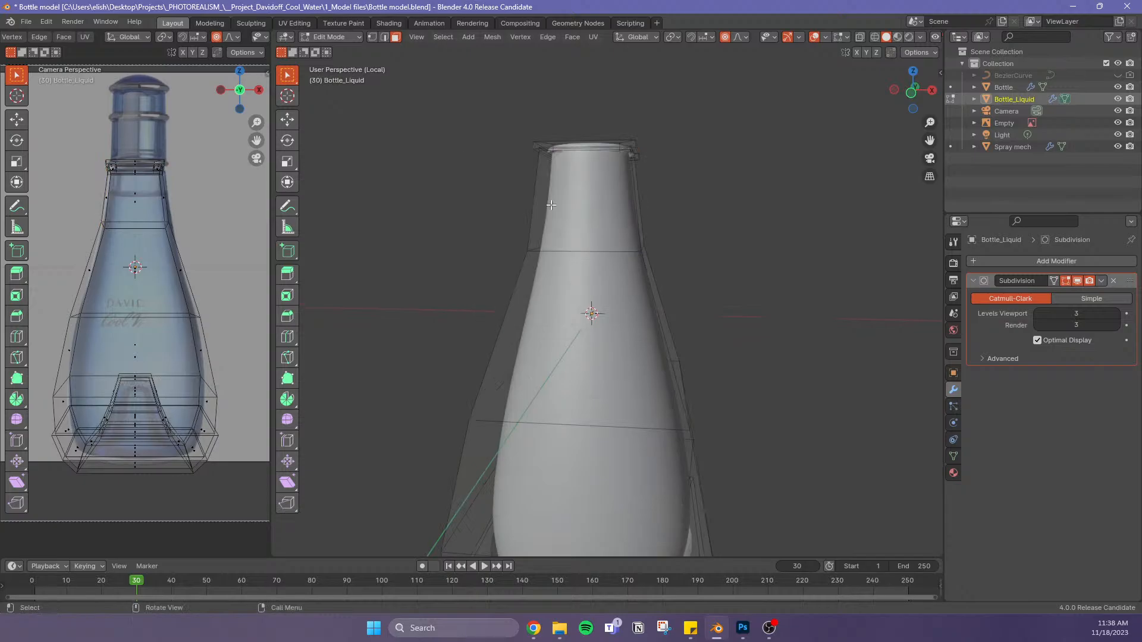
Delete the two outer-wall face loops around the base of the liquid mesh
{"action": "scroll", "coordinate": [725, 403], "scroll_direction": "up", "scroll_amount": 1}
{"action": "scroll", "coordinate": [724, 402], "scroll_direction": "down", "scroll_amount": 3}
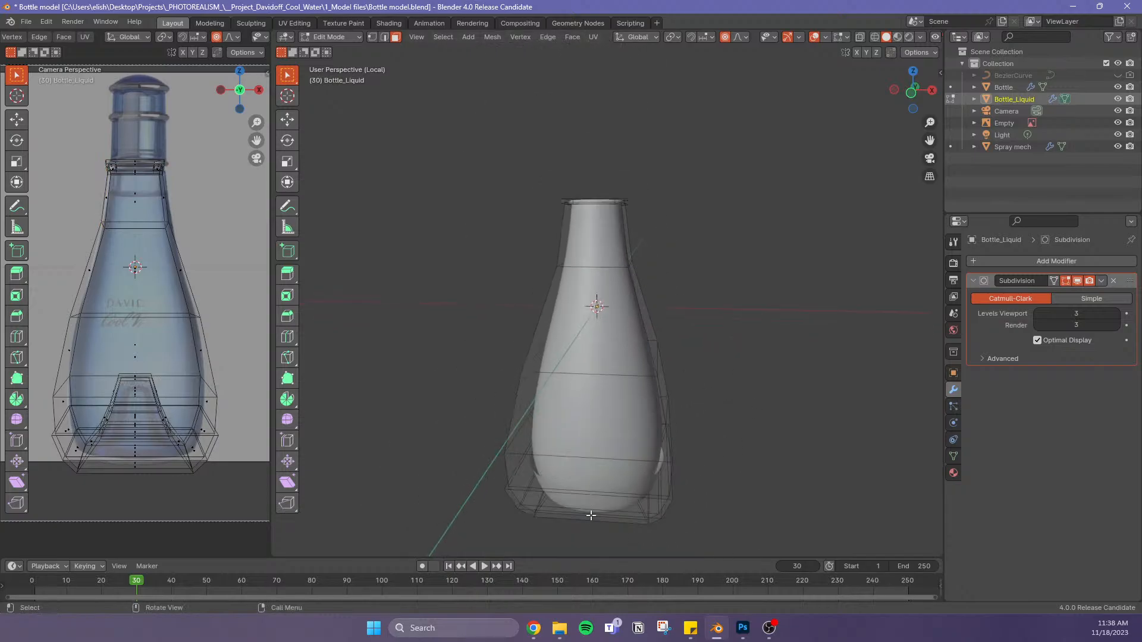
{"action": "scroll", "coordinate": [524, 502], "scroll_direction": "down", "scroll_amount": 2}
{"action": "scroll", "coordinate": [530, 484], "scroll_direction": "up", "scroll_amount": 6}
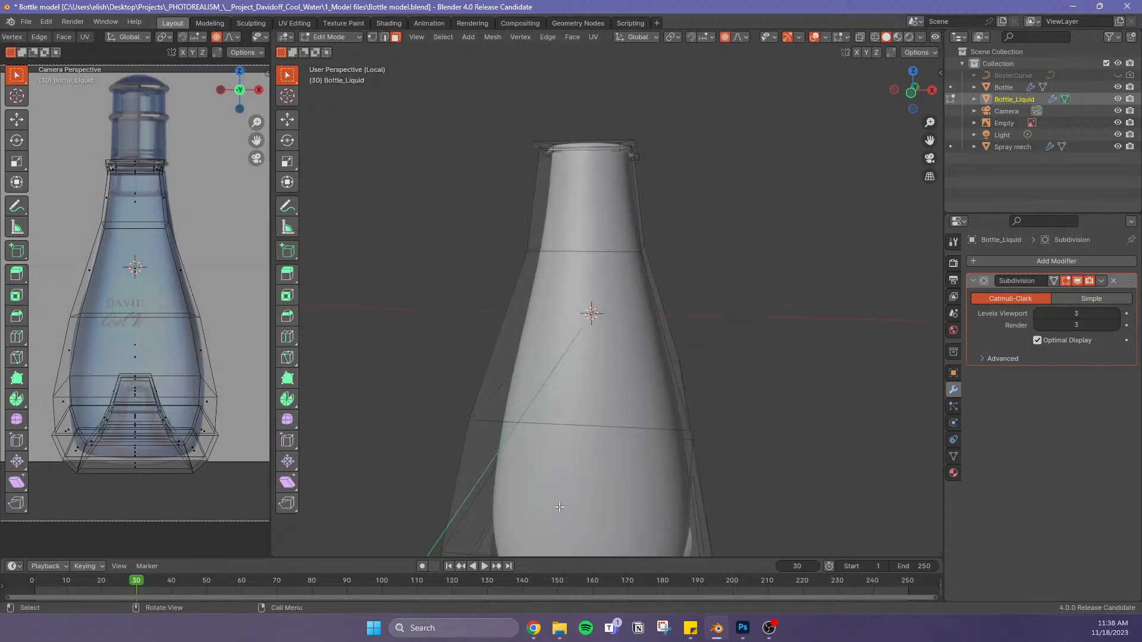
{"action": "middle_click_drag", "start_coordinate": [833, 449], "coordinate": [822, 276], "text": "shift"}
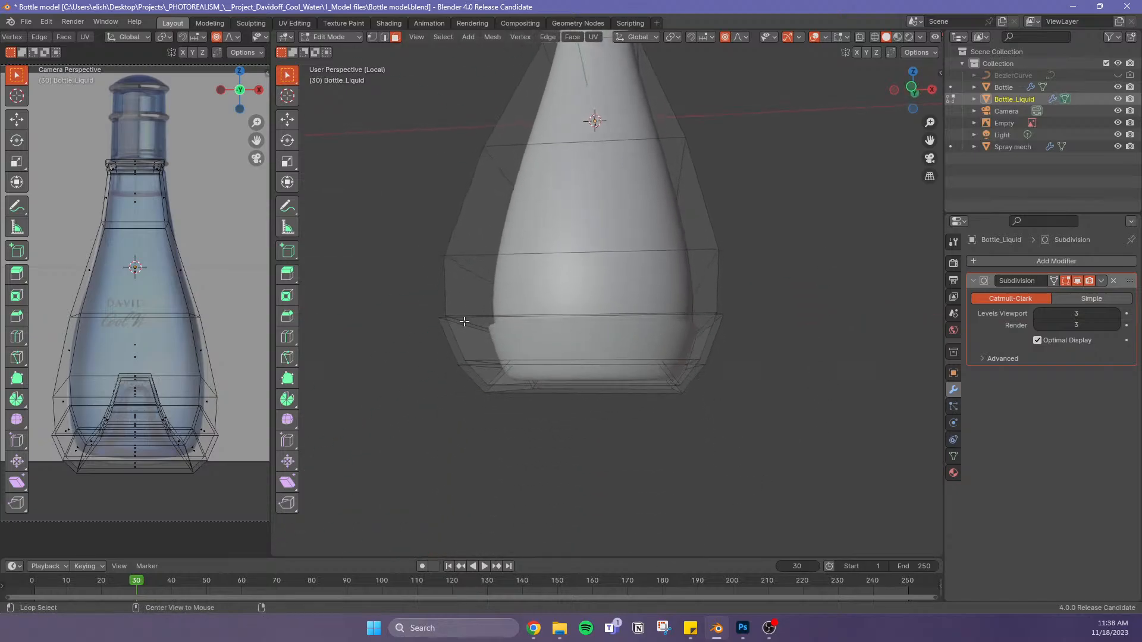
{"action": "left_click", "coordinate": [456, 336], "text": "alt"}
{"action": "left_click", "coordinate": [481, 377], "text": "alt+shift"}
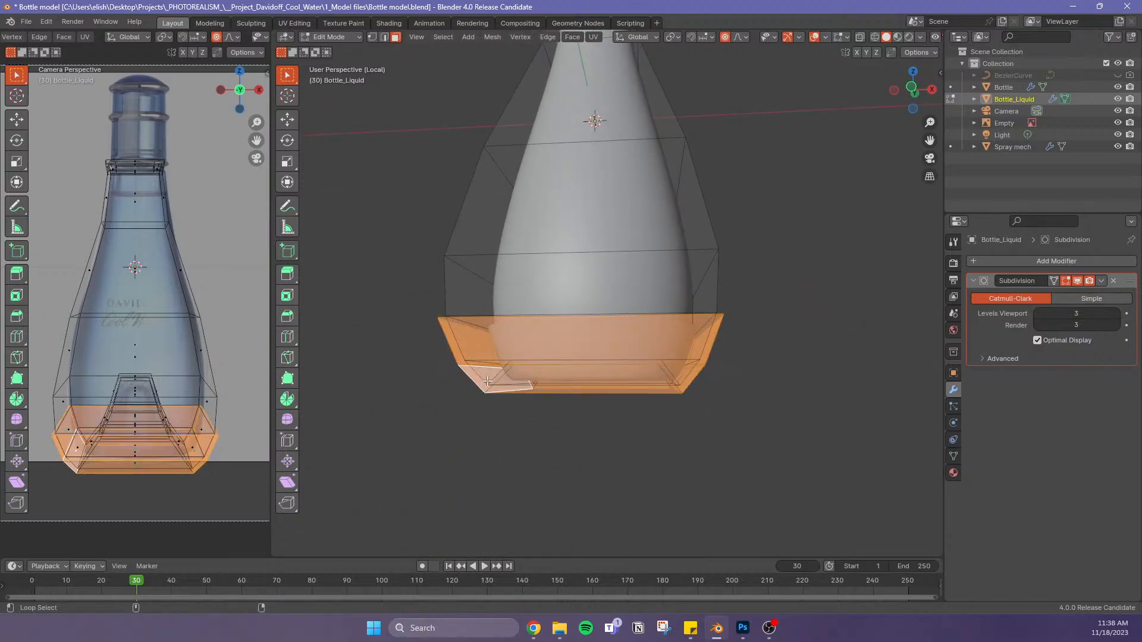
{"action": "key", "text": "x"}
{"action": "left_click", "coordinate": [554, 405]}
Delete the outer face ring on the underside surrounding the base cavity
{"action": "middle_click_drag", "start_coordinate": [576, 408], "coordinate": [565, 332]}
{"action": "left_click", "coordinate": [495, 280]}
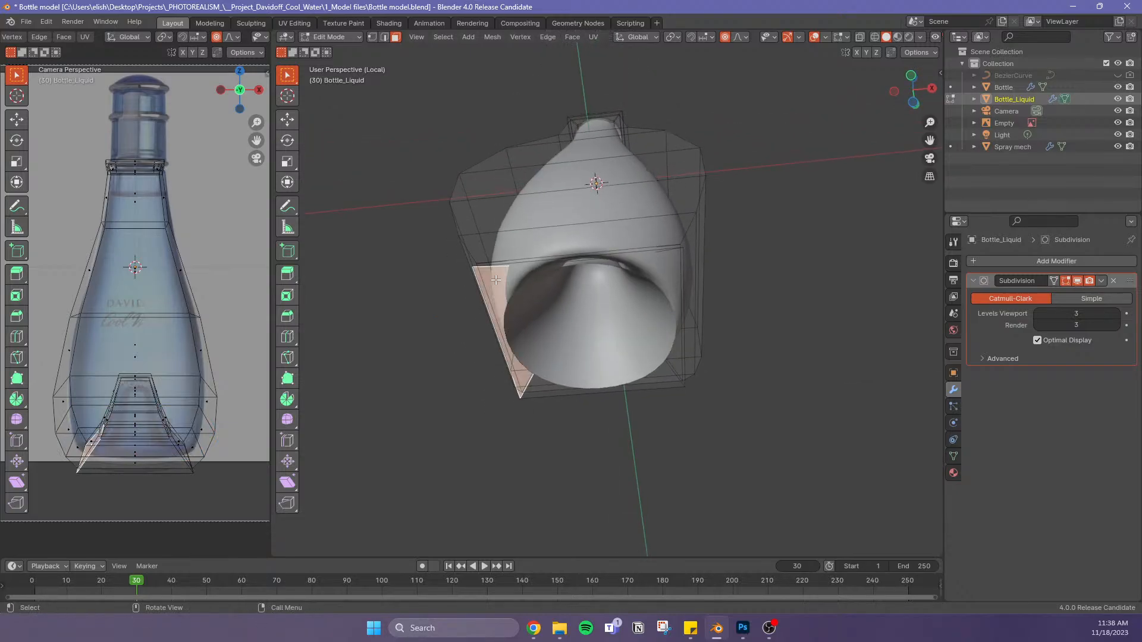
{"action": "left_click", "coordinate": [495, 279], "text": "alt"}
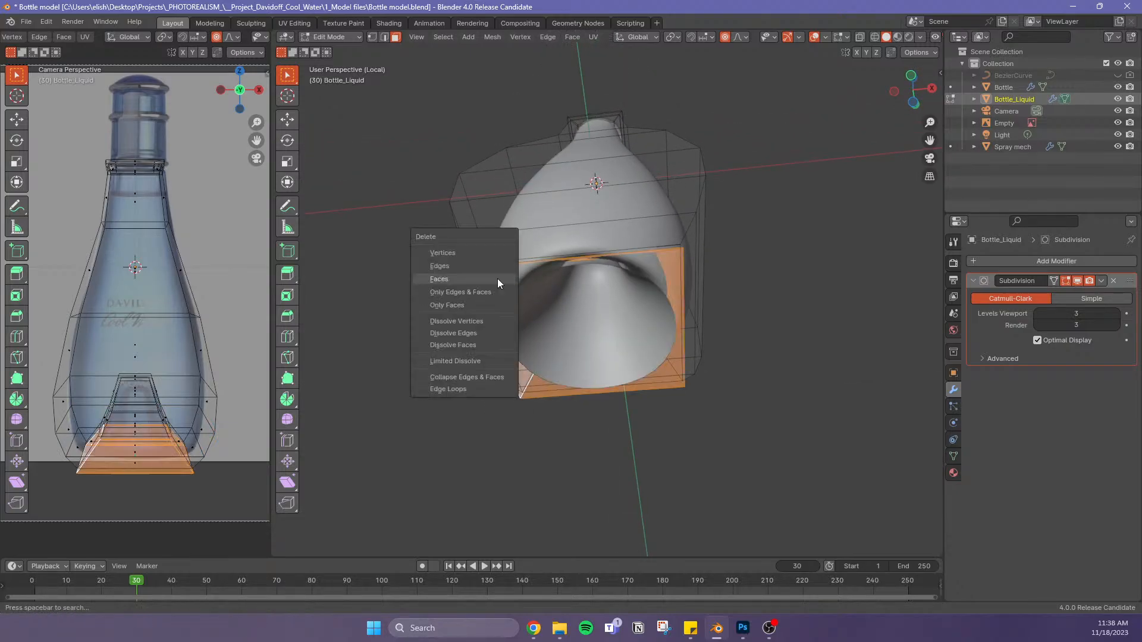
{"action": "key", "text": "x"}
{"action": "left_click", "coordinate": [497, 278]}
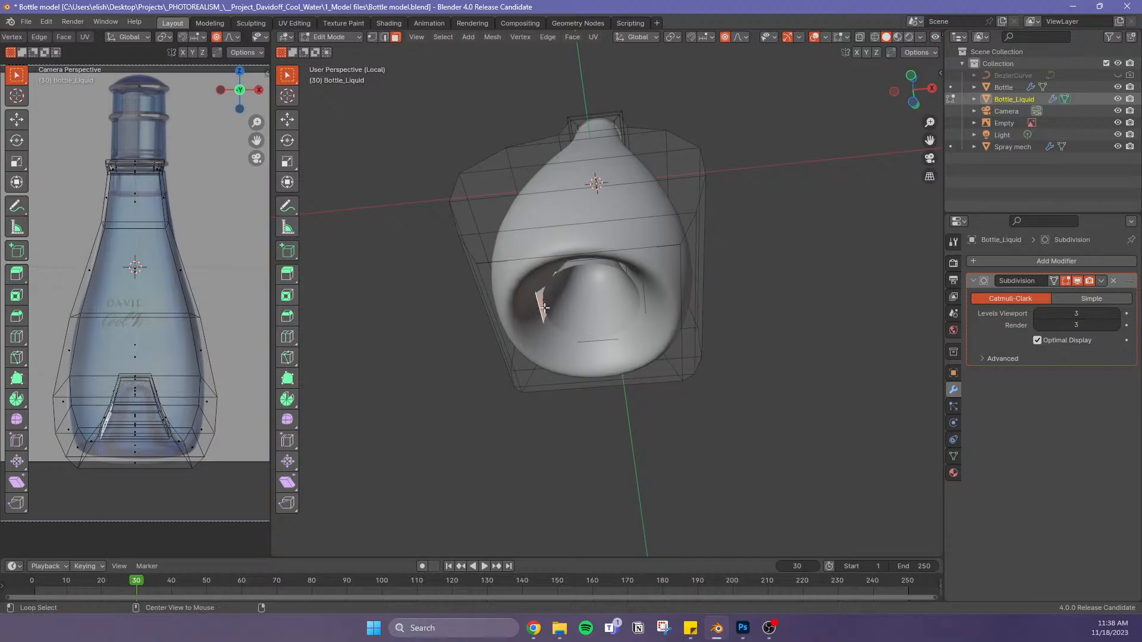
Delete the remaining outer-shell faces inside the base cavity: the front-to-back strip and both side strips
{"action": "left_click", "coordinate": [599, 312], "text": "alt"}
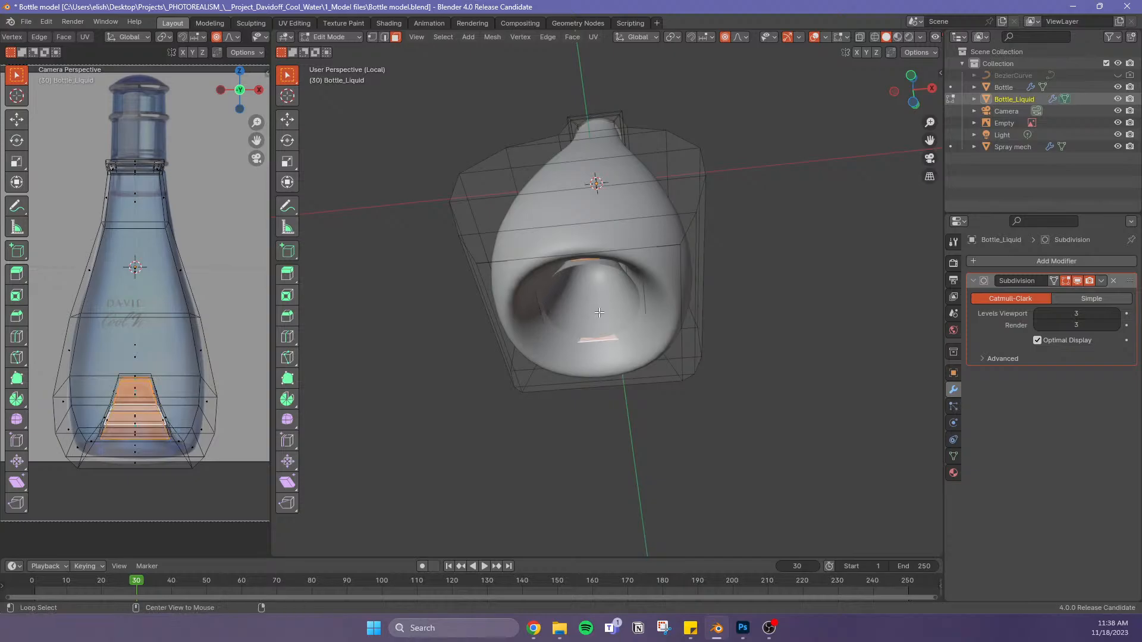
{"action": "key", "text": "x"}
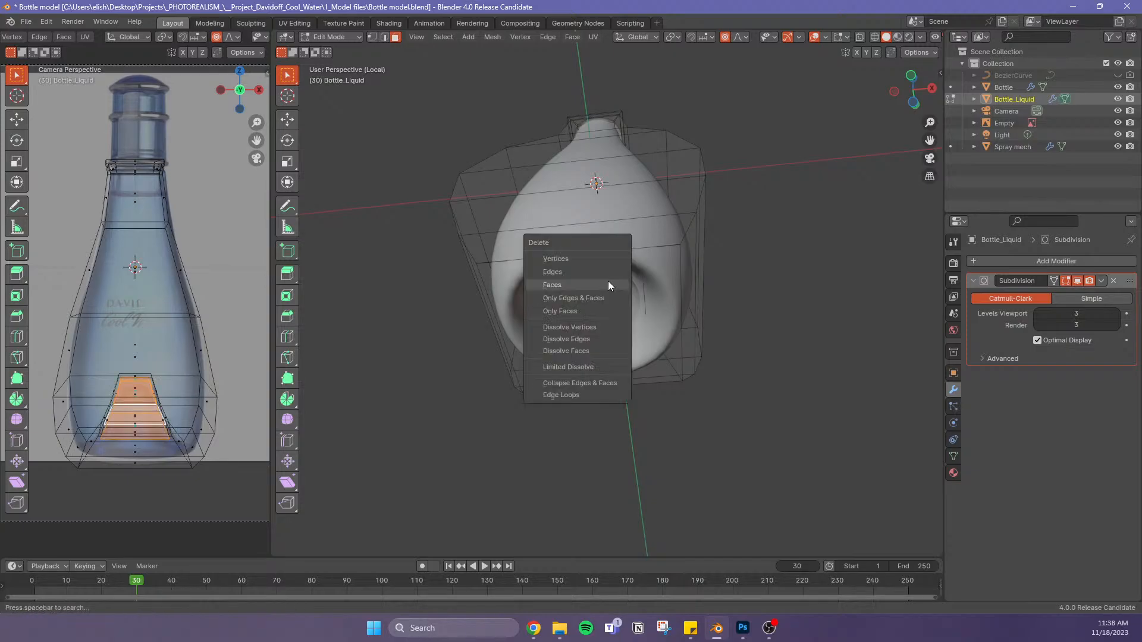
{"action": "left_click", "coordinate": [608, 281]}
{"action": "left_click", "coordinate": [553, 298], "text": "alt"}
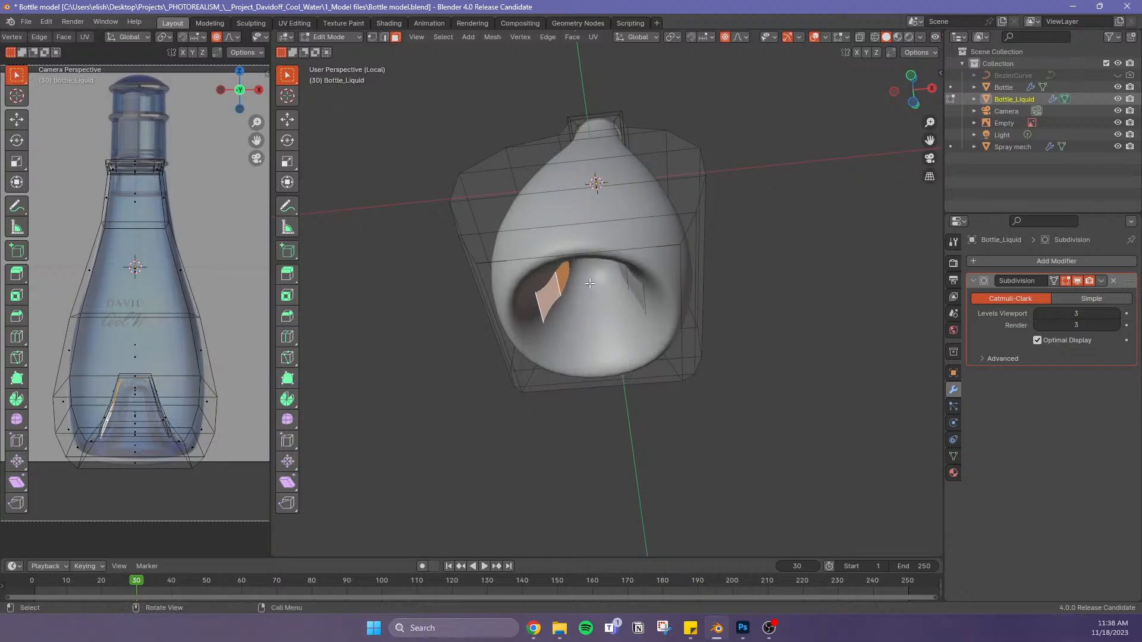
{"action": "key", "text": "x"}
{"action": "left_click", "coordinate": [572, 286]}
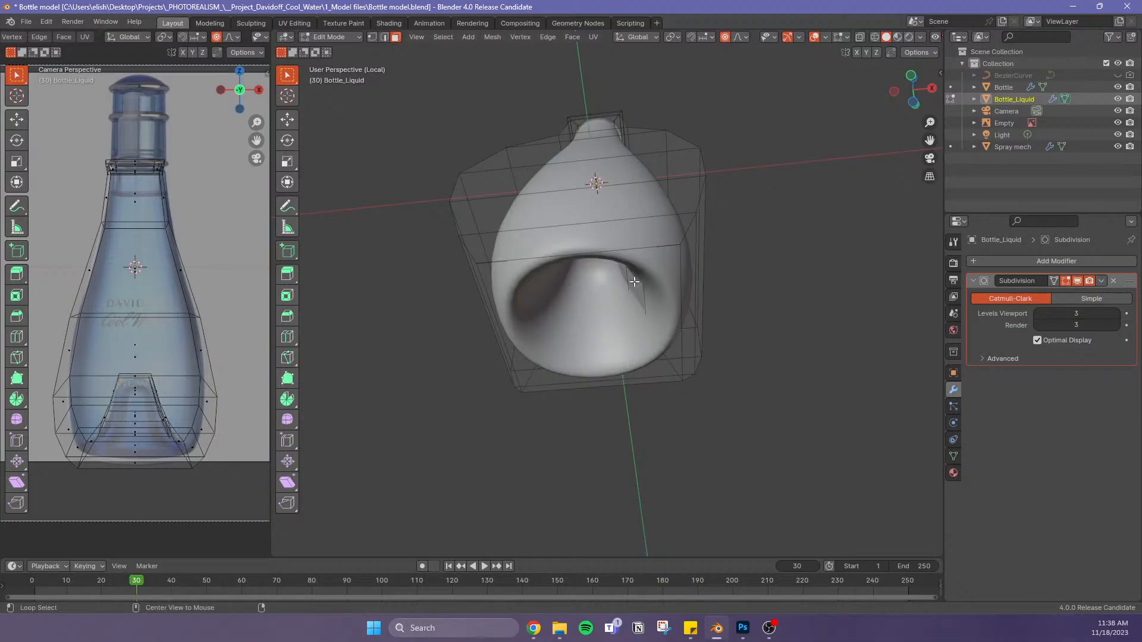
{"action": "left_click", "coordinate": [630, 284], "text": "alt"}
{"action": "key", "text": "x"}
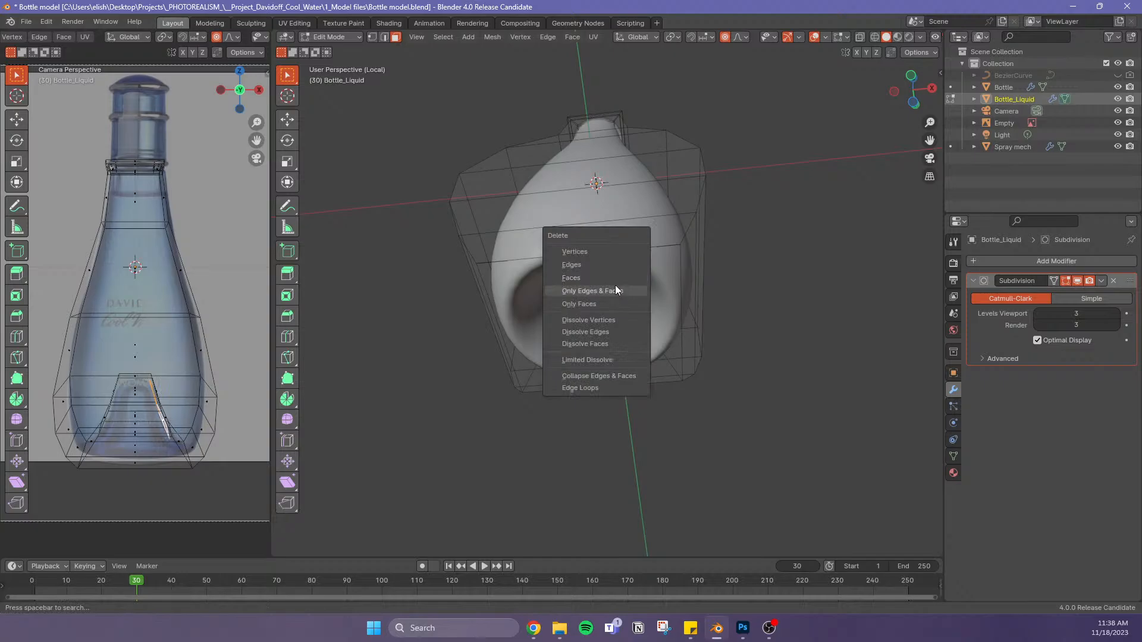
{"action": "left_click", "coordinate": [605, 276]}
Add an edge loop around the liquid mesh's neck, roughly midway between the rim and the next loop below
{"action": "mouse_move", "coordinate": [713, 413]}
{"action": "middle_mouse_down"}
{"action": "mouse_move", "coordinate": [721, 421]}
{"action": "mouse_move", "coordinate": [716, 296]}
{"action": "mouse_move", "coordinate": [727, 428]}
{"action": "middle_mouse_up"}
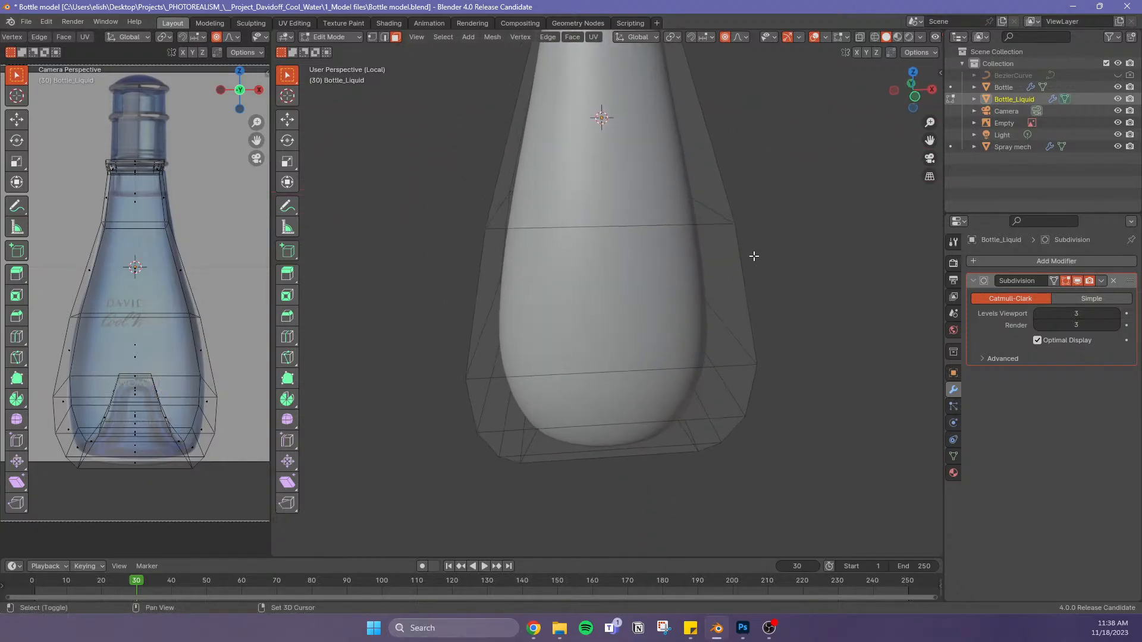
{"action": "middle_click_drag", "start_coordinate": [753, 196], "coordinate": [758, 355], "text": "shift"}
{"action": "middle_click_drag", "start_coordinate": [762, 301], "coordinate": [788, 395], "text": "shift"}
{"action": "middle_click_drag", "start_coordinate": [753, 258], "coordinate": [735, 302], "text": "shift"}
{"action": "scroll", "coordinate": [615, 259], "scroll_direction": "up", "scroll_amount": 3}
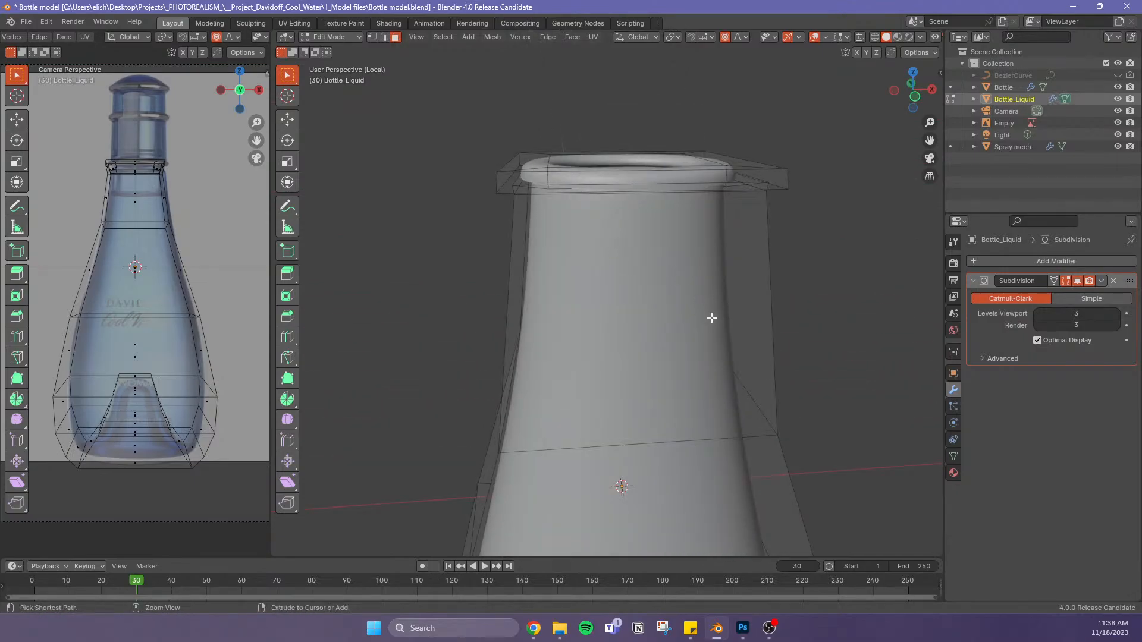
{"action": "key", "text": "ctrl+r"}
{"action": "left_click", "coordinate": [788, 298]}
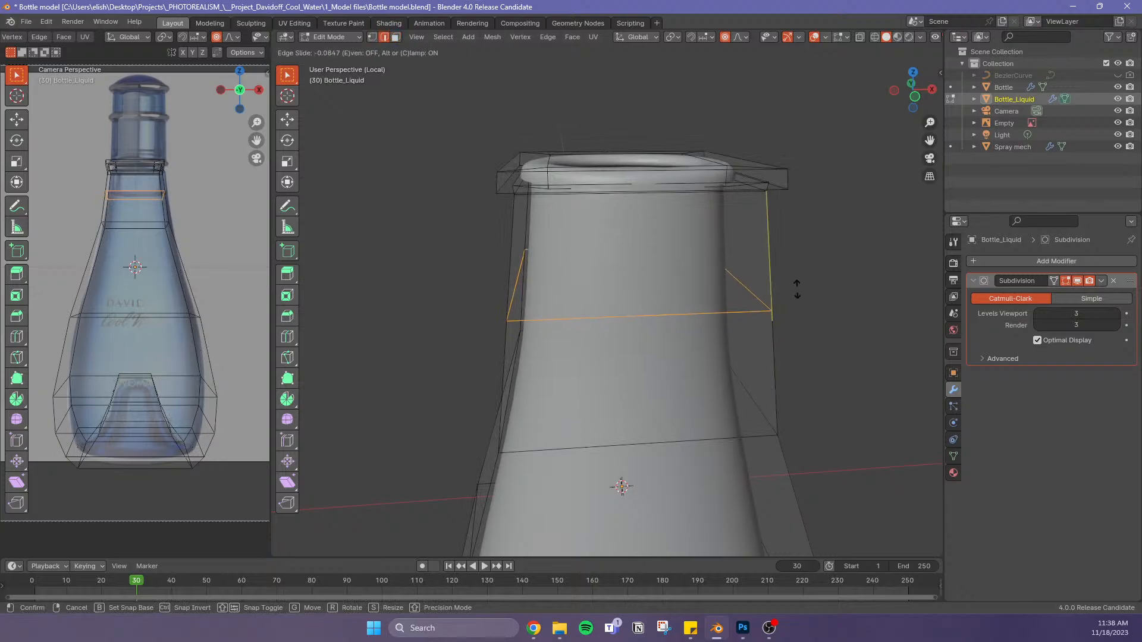
{"action": "left_click", "coordinate": [798, 293]}
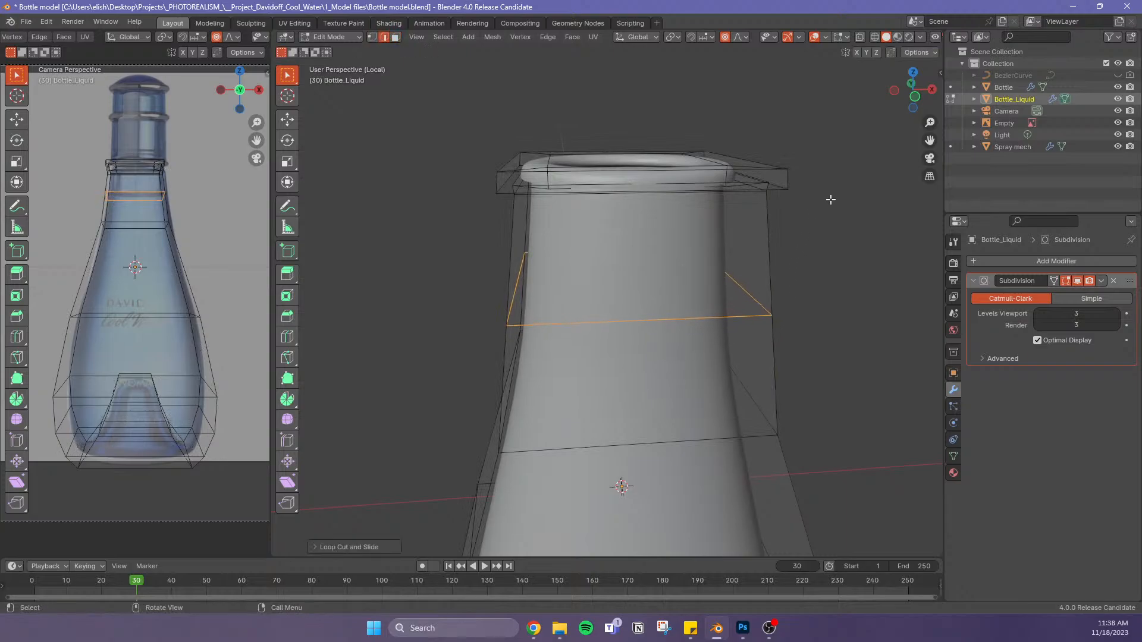
Delete the thick rim geometry at the top of the liquid's neck, working in see-through front view
{"action": "key", "text": "alt+z"}
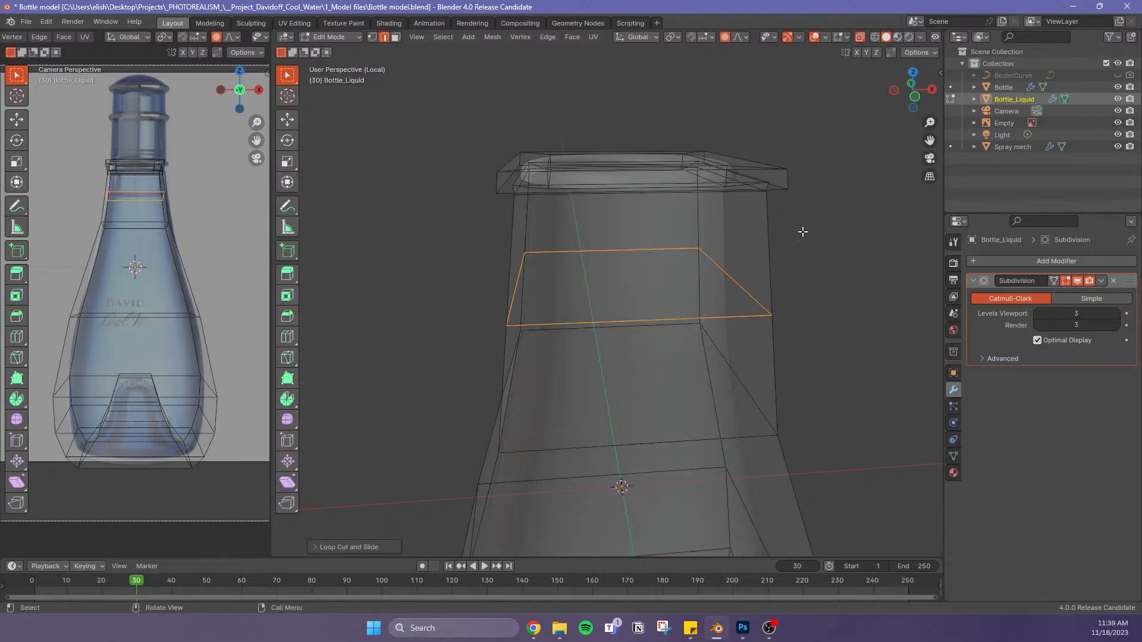
{"action": "key", "text": "KP_1"}
{"action": "left_click_drag", "start_coordinate": [721, 96], "coordinate": [498, 205]}
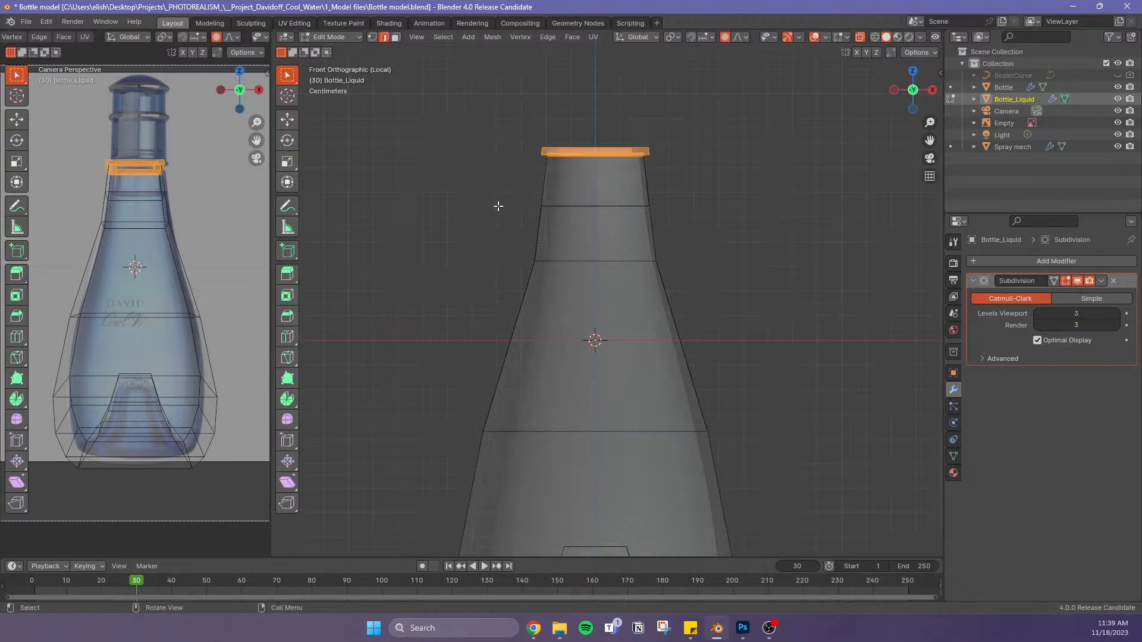
{"action": "key", "text": "x"}
{"action": "left_click", "coordinate": [505, 194]}
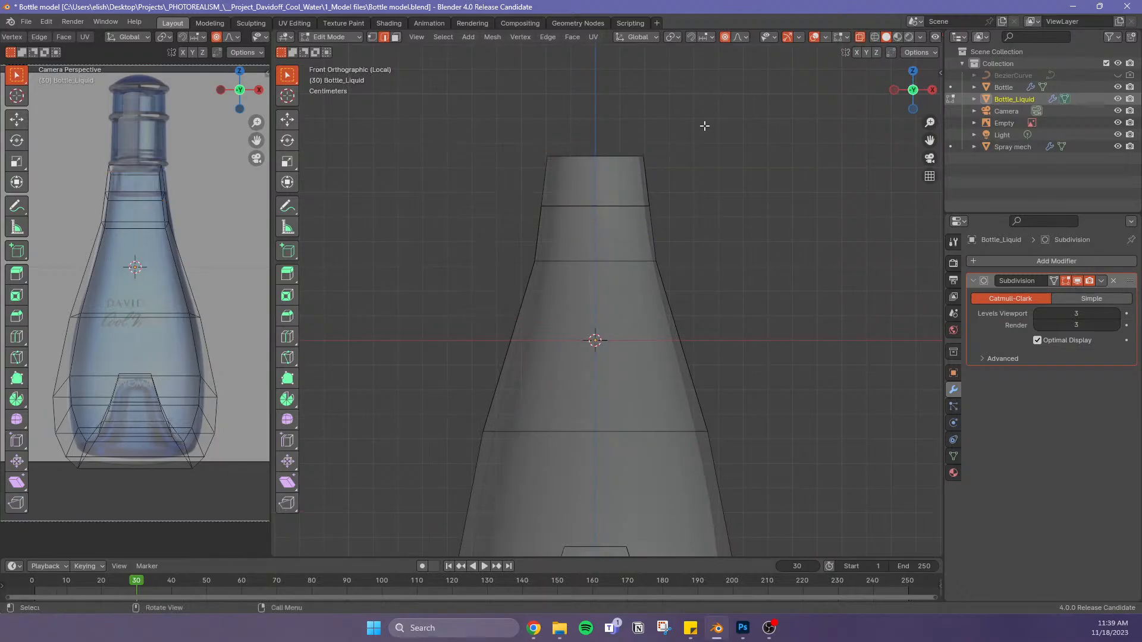
Delete the remaining top edge ring and the vertical edges above the new neck loop
{"action": "left_click_drag", "start_coordinate": [709, 123], "coordinate": [497, 173]}
{"action": "key", "text": "x"}
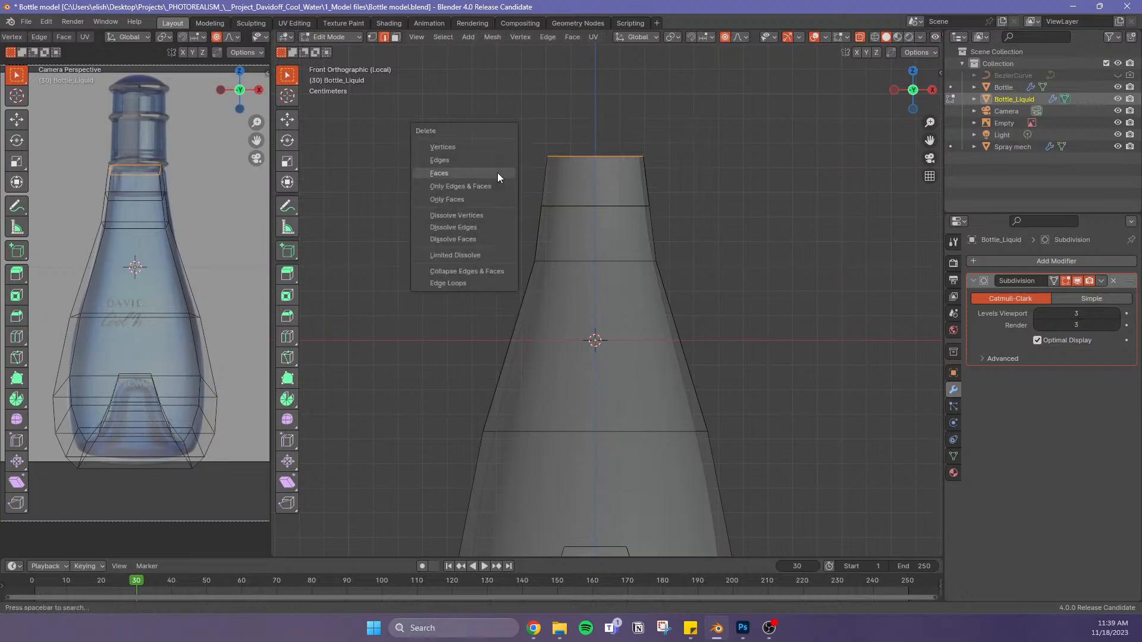
{"action": "left_click", "coordinate": [477, 158]}
{"action": "left_click_drag", "start_coordinate": [671, 137], "coordinate": [486, 174]}
{"action": "key", "text": "x"}
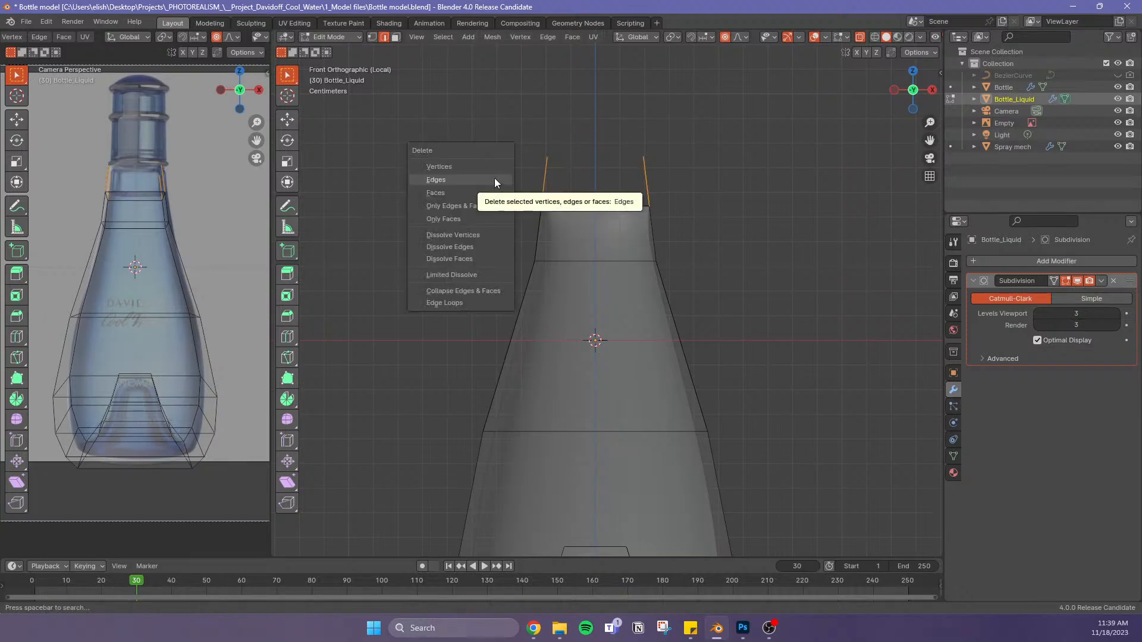
{"action": "left_click", "coordinate": [495, 178]}
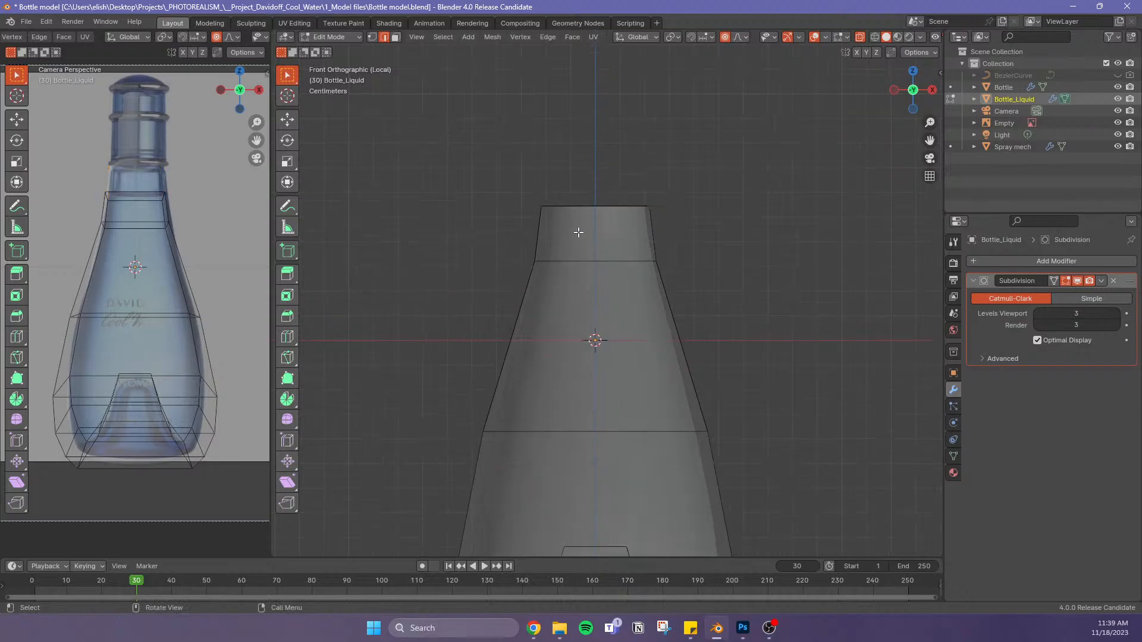
Fill the open neck loop with a face and inset it by about 0.09 m
{"action": "scroll", "coordinate": [717, 250], "scroll_direction": "down", "scroll_amount": 4}
{"action": "scroll", "coordinate": [697, 186], "scroll_direction": "up", "scroll_amount": 2, "text": "shift"}
{"action": "middle_click_drag", "start_coordinate": [682, 204], "coordinate": [653, 280]}
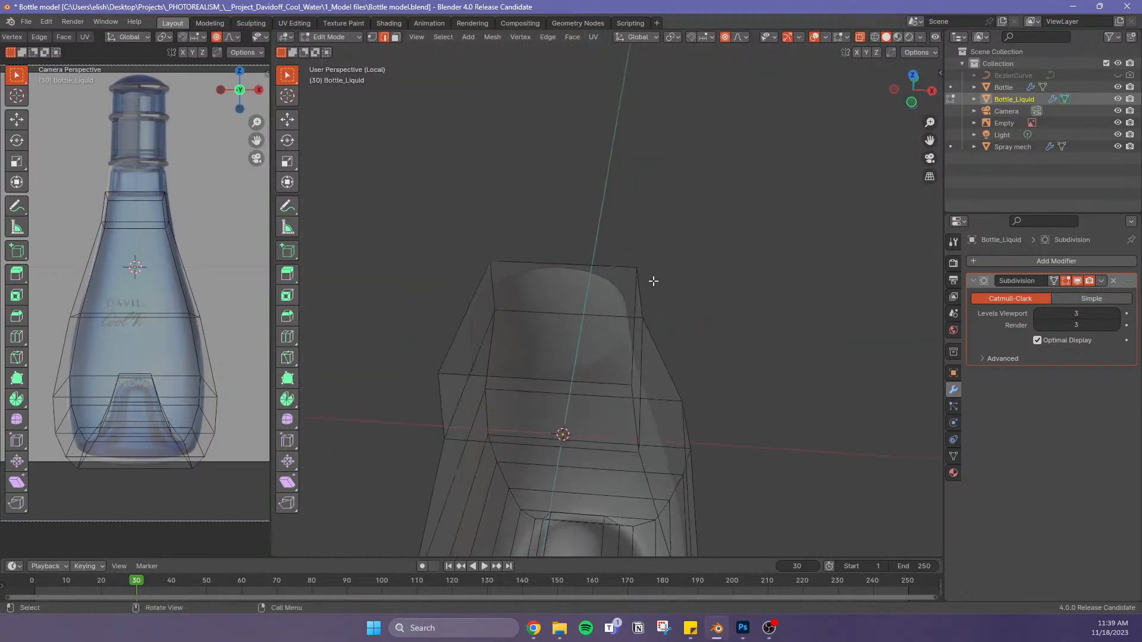
{"action": "left_click", "coordinate": [588, 383], "text": "alt"}
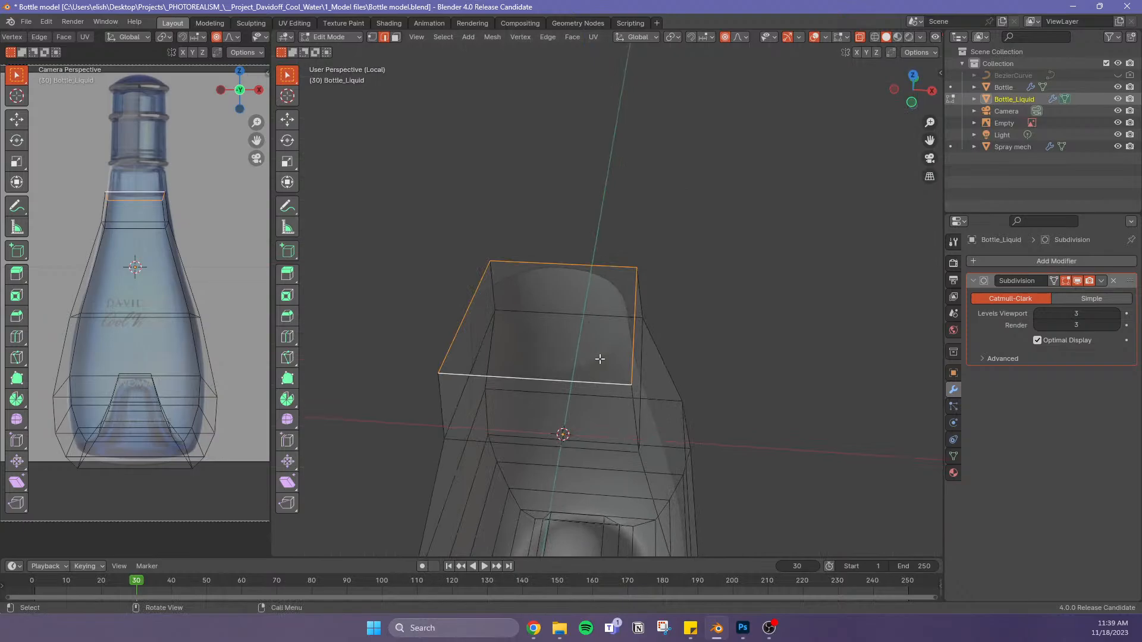
{"action": "key", "text": "f"}
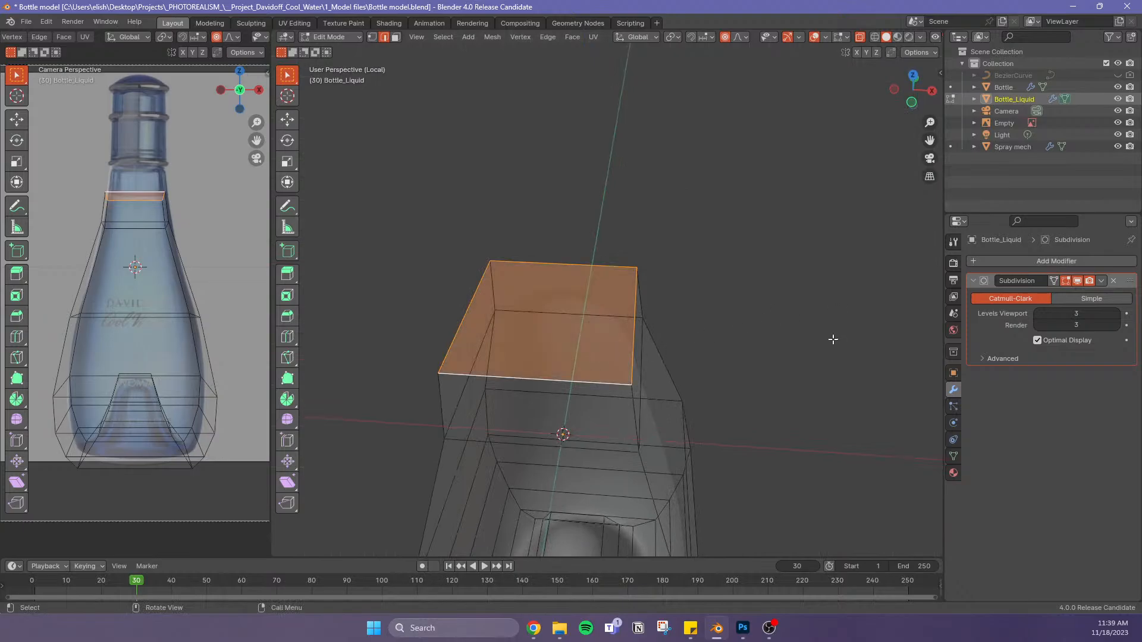
{"action": "key", "text": "i"}
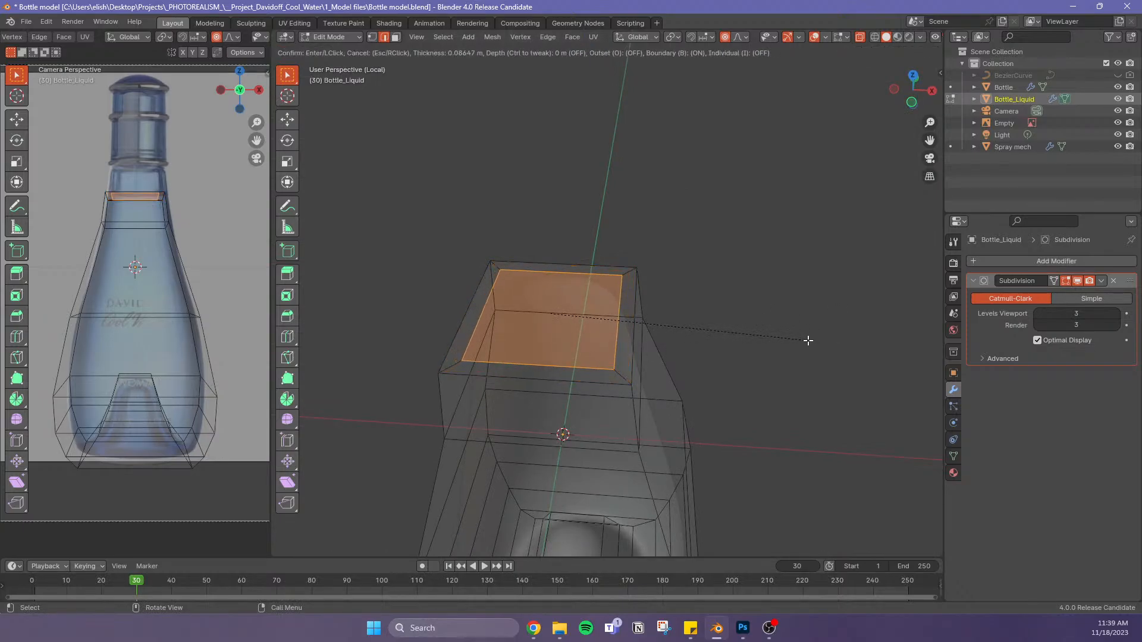
{"action": "left_click", "coordinate": [806, 340]}
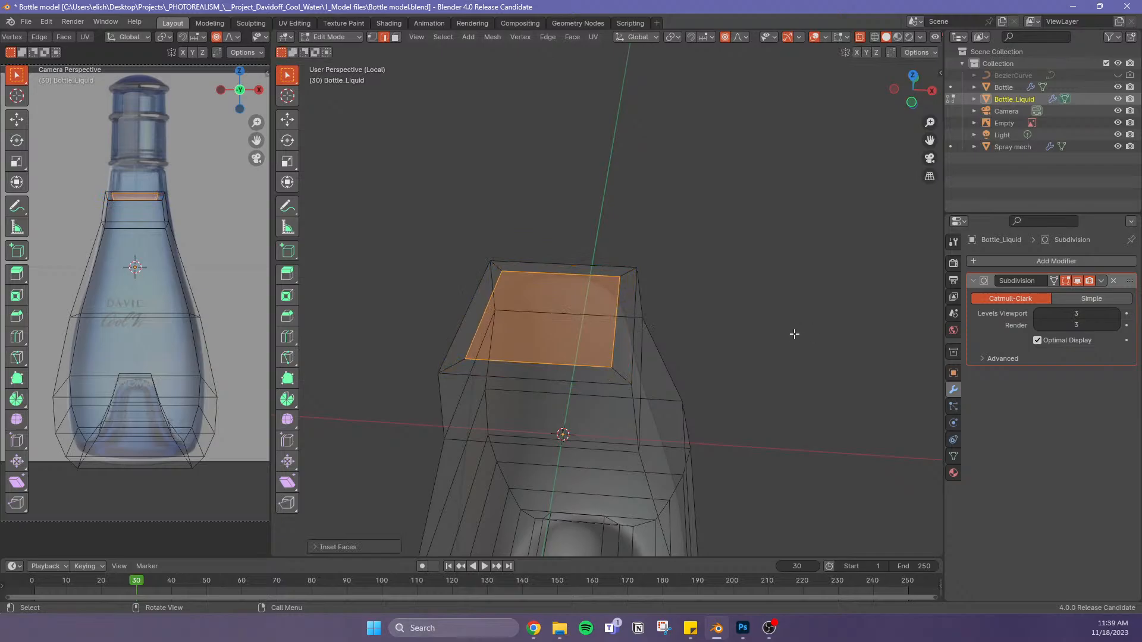
Lower the inset top face about 0.002 m along Z, then turn off the see-through display and deselect it
{"action": "key", "text": "g"}
{"action": "key", "text": "z"}
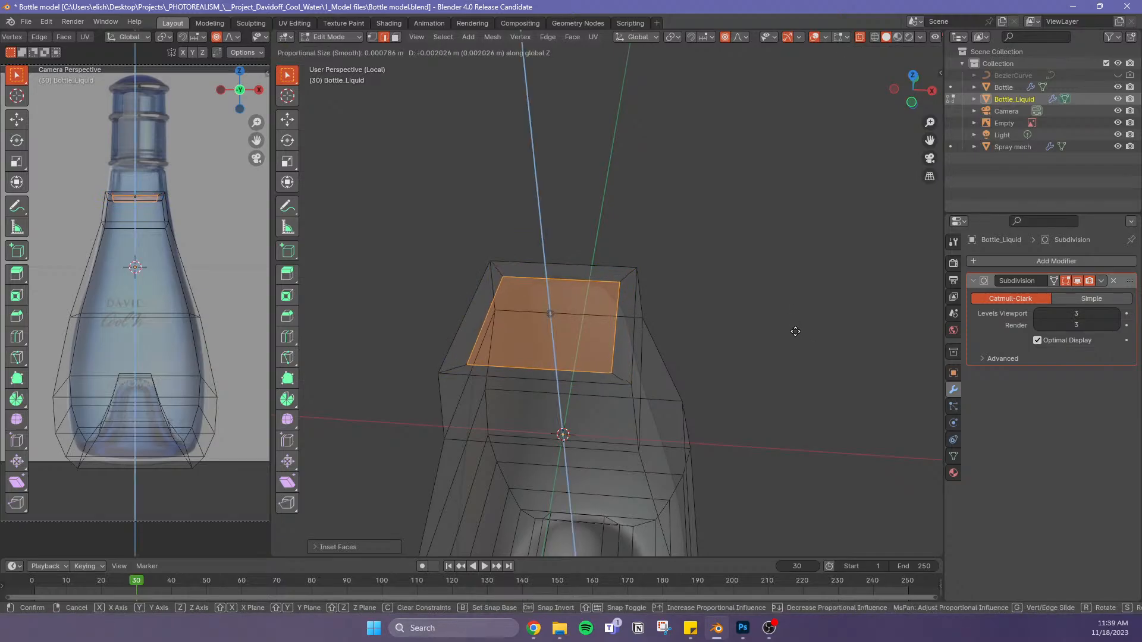
{"action": "left_click", "coordinate": [795, 334]}
{"action": "middle_click_drag", "start_coordinate": [781, 350], "coordinate": [770, 310]}
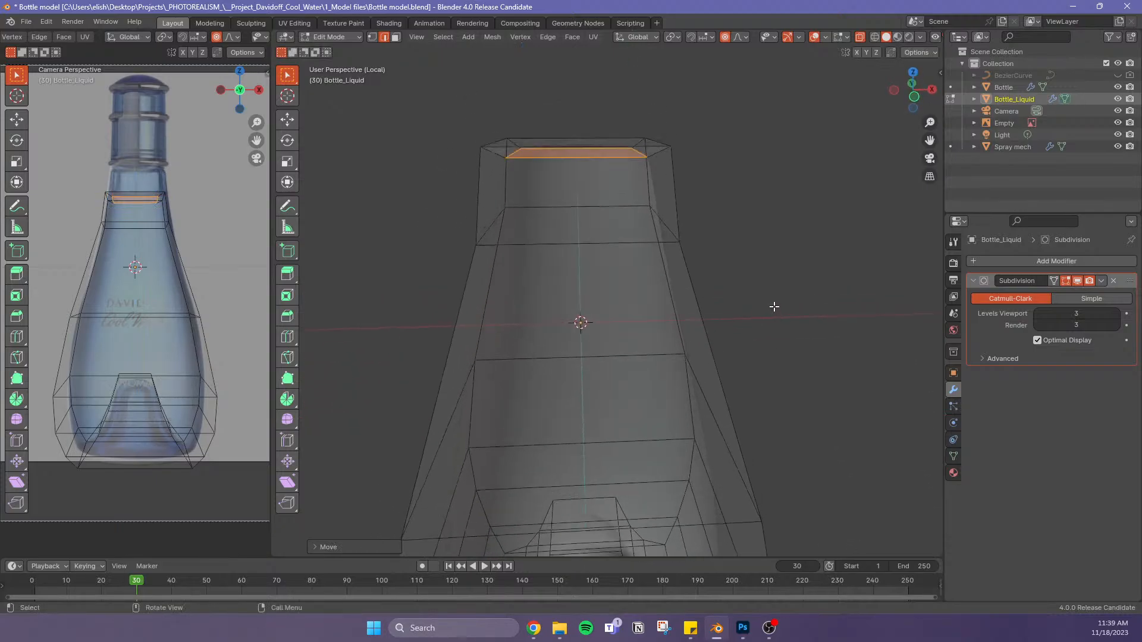
{"action": "key", "text": "alt+z"}
{"action": "left_click", "coordinate": [752, 263]}
{"action": "middle_click_drag", "start_coordinate": [752, 262], "coordinate": [673, 256]}
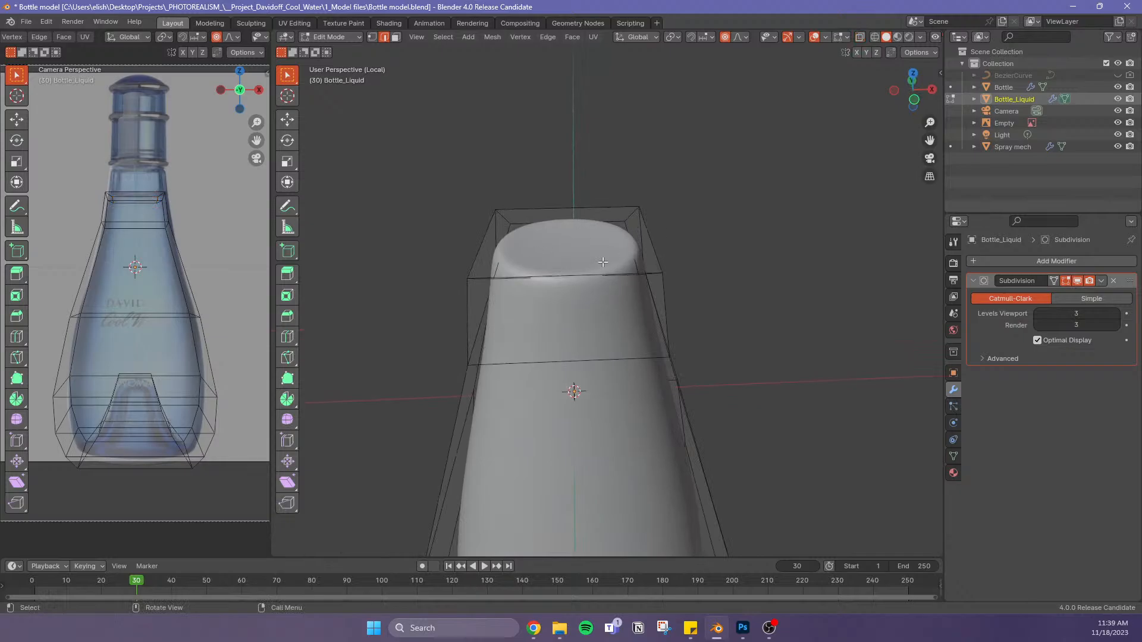
Return the finished liquid mesh to Object Mode and leave local view to show the whole bottle scene
{"action": "scroll", "coordinate": [782, 303], "scroll_direction": "down", "scroll_amount": 6}
{"action": "middle_click_drag", "start_coordinate": [787, 354], "coordinate": [729, 339]}
{"action": "scroll", "coordinate": [538, 221], "scroll_direction": "up", "scroll_amount": 2}
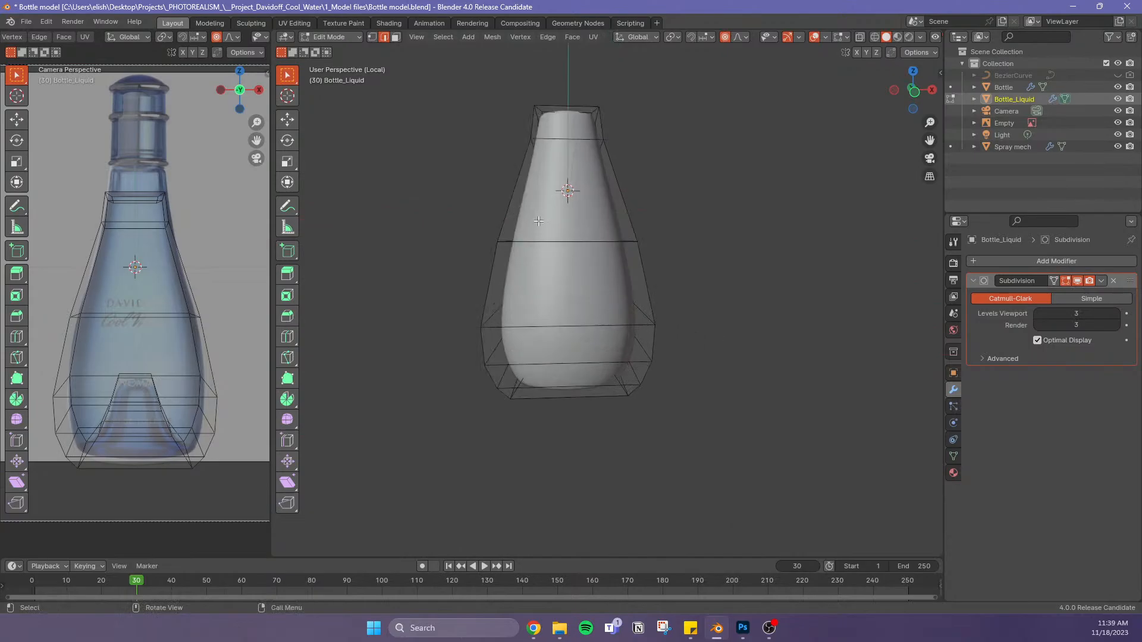
{"action": "scroll", "coordinate": [536, 211], "scroll_direction": "down", "scroll_amount": 2}
{"action": "scroll", "coordinate": [637, 316], "scroll_direction": "up", "scroll_amount": 3}
{"action": "middle_click_drag", "start_coordinate": [637, 316], "coordinate": [769, 439]}
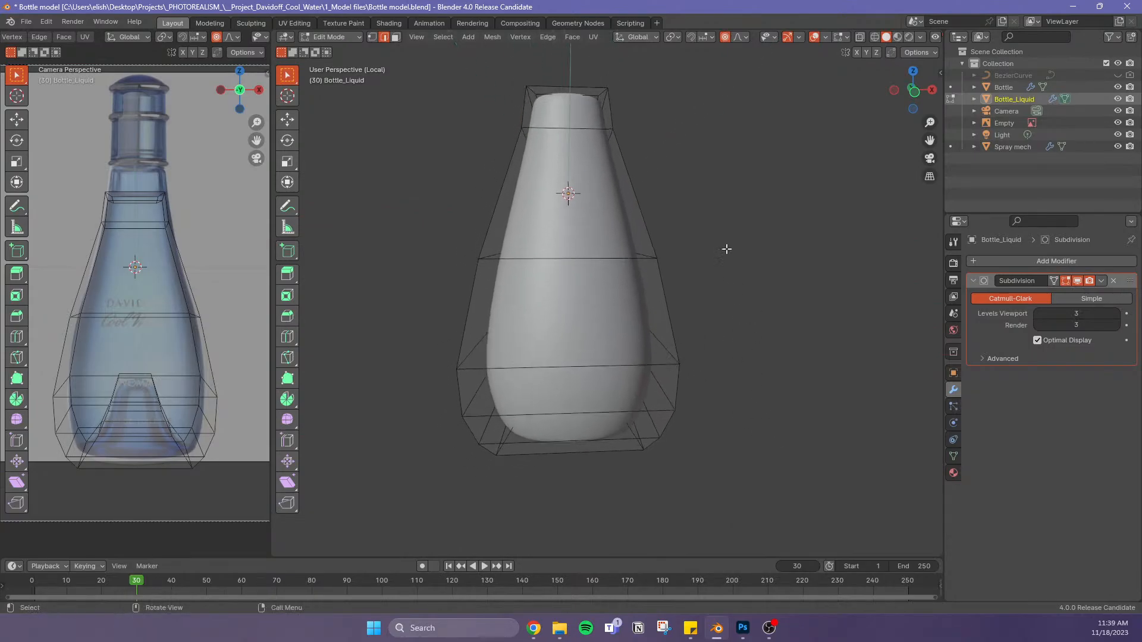
{"action": "key", "text": "Tab"}
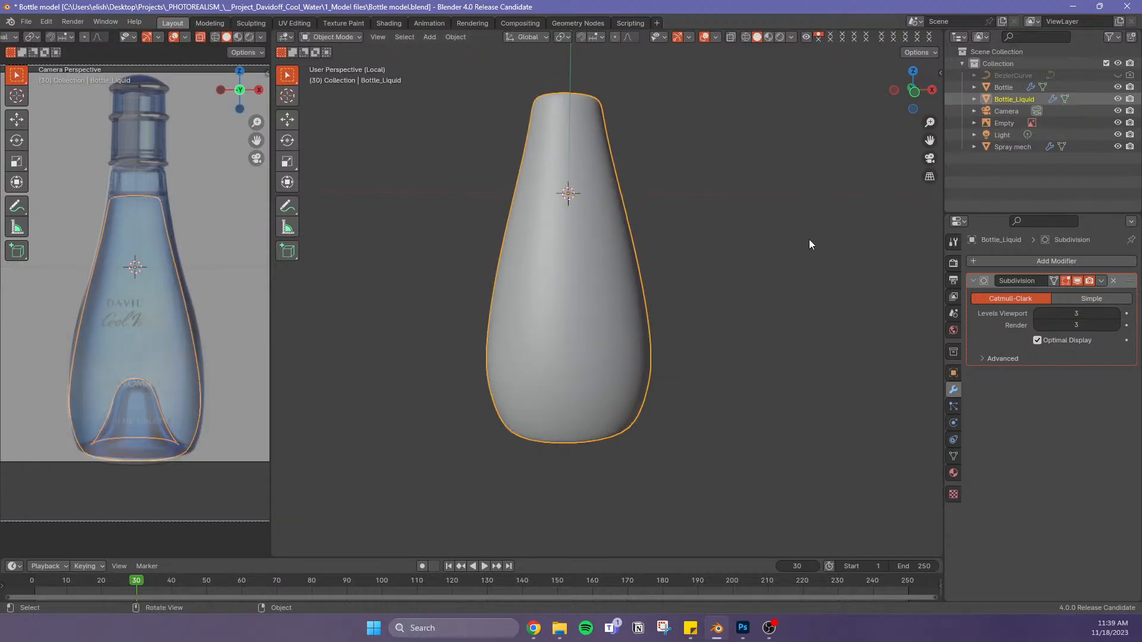
{"action": "key", "text": "KP_Divide"}
{"action": "middle_click_drag", "start_coordinate": [751, 364], "coordinate": [790, 297]}
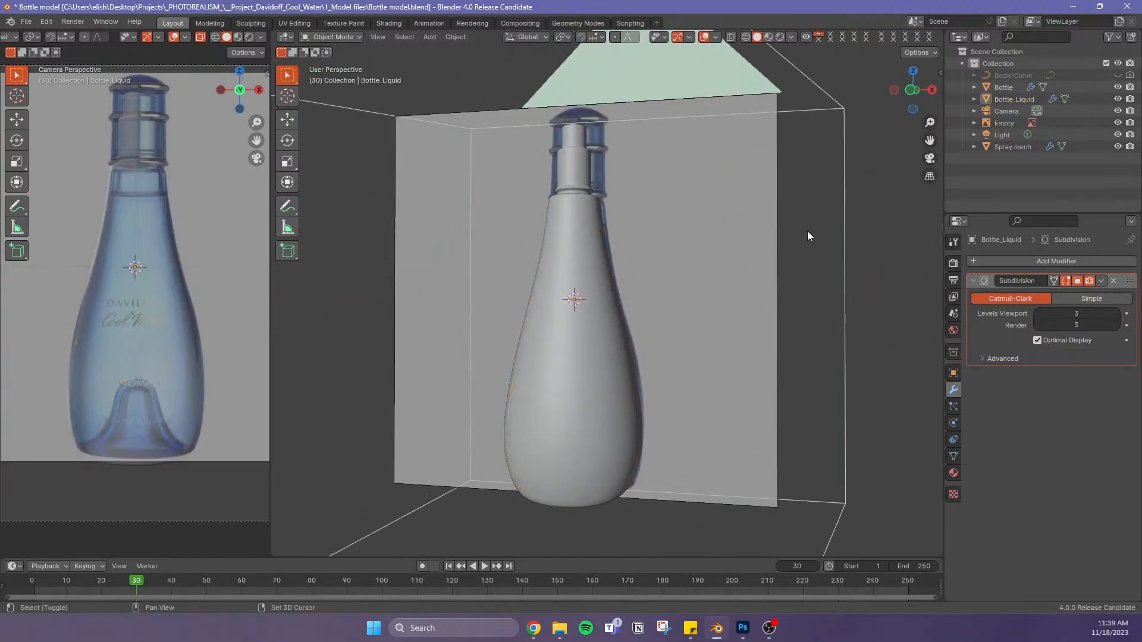
Select the spray mechanism above the liquid and enter Edit Mode on its mesh
{"action": "middle_click_drag", "start_coordinate": [808, 231], "coordinate": [619, 182]}
{"action": "scroll", "coordinate": [595, 178], "scroll_direction": "down", "scroll_amount": 1}
{"action": "scroll", "coordinate": [585, 174], "scroll_direction": "up", "scroll_amount": 5}
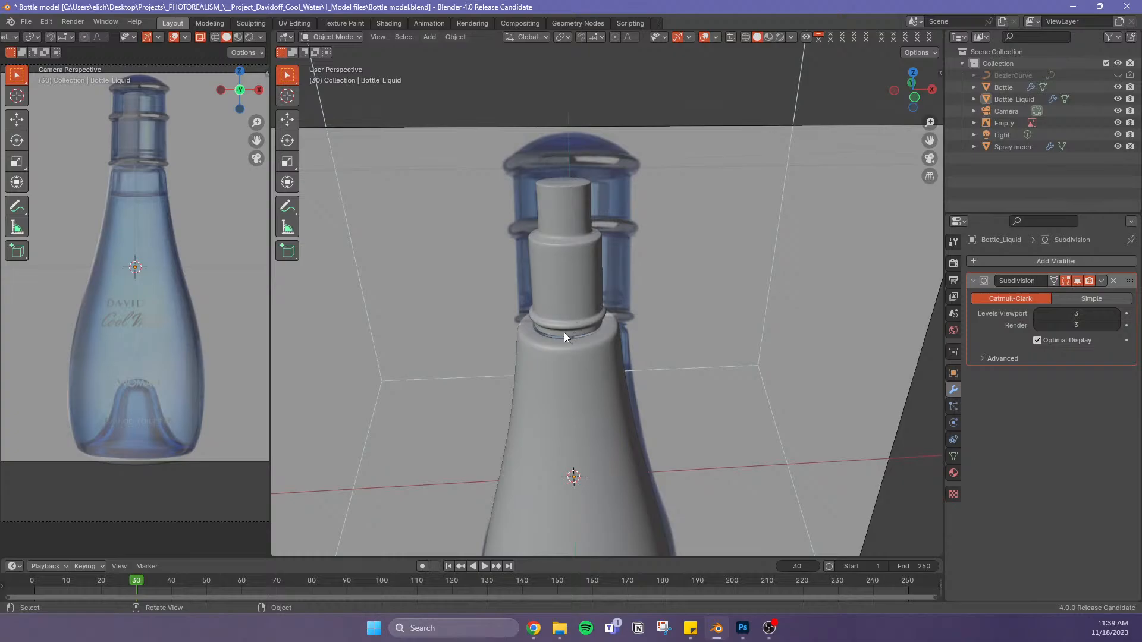
{"action": "scroll", "coordinate": [563, 338], "scroll_direction": "down", "scroll_amount": 2}
{"action": "scroll", "coordinate": [563, 326], "scroll_direction": "up", "scroll_amount": 5}
{"action": "left_click", "coordinate": [570, 363]}
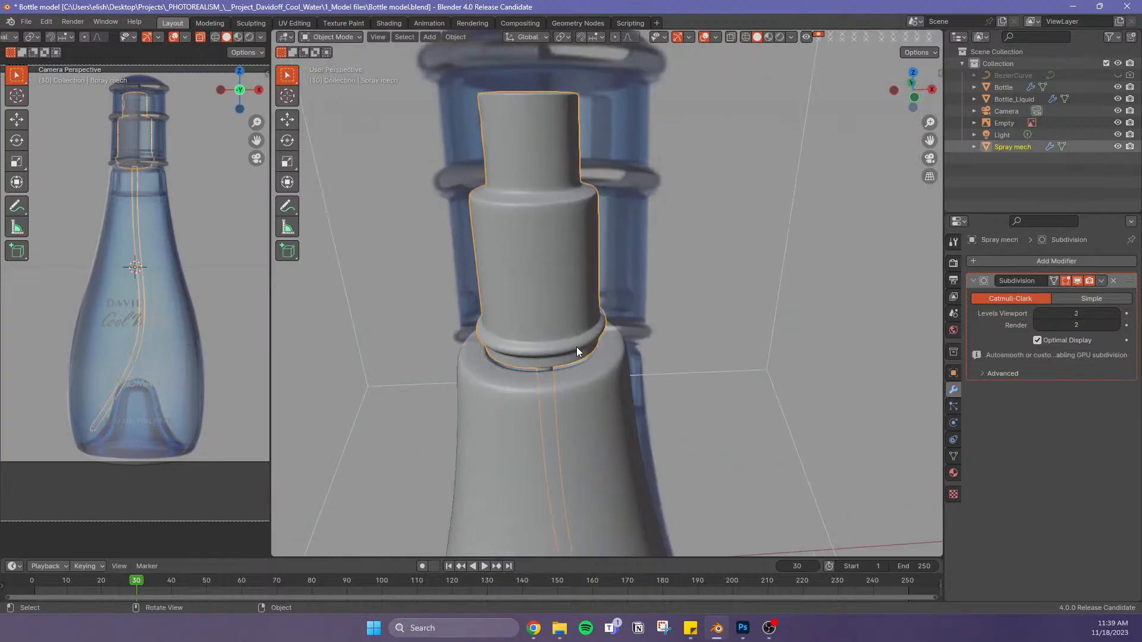
{"action": "mouse_move", "coordinate": [585, 353]}
{"action": "middle_mouse_down"}
{"action": "mouse_move", "coordinate": [594, 376]}
{"action": "mouse_move", "coordinate": [583, 301]}
{"action": "middle_mouse_up"}
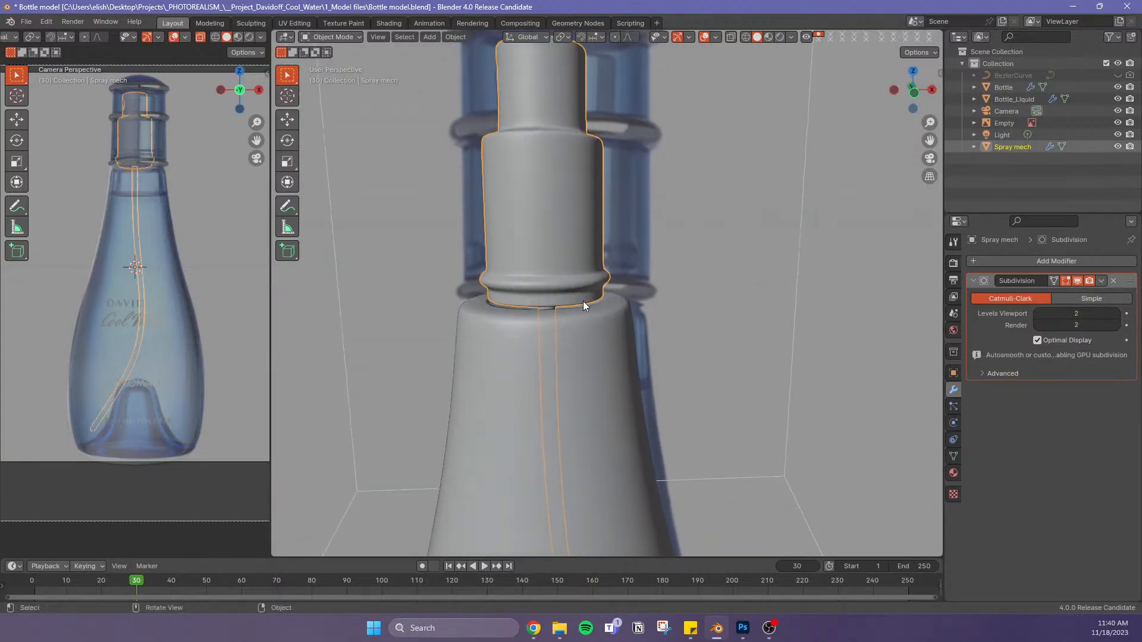
{"action": "key", "text": "Tab"}
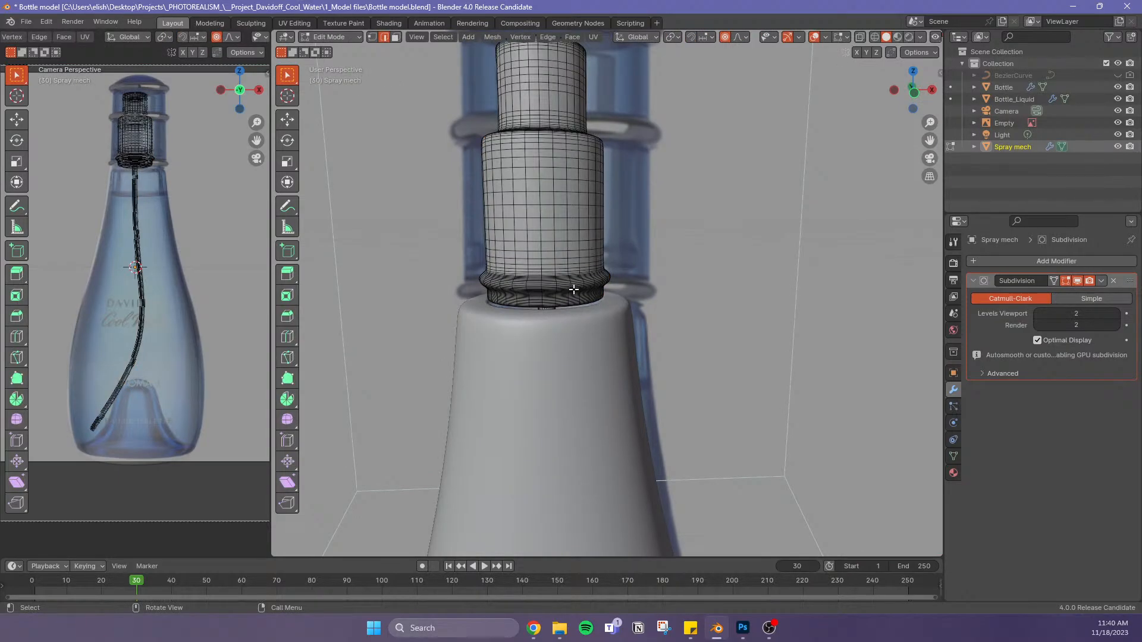
With the see-through display on, lower the spray mechanism's bottom rim and the upper tube section about 0.004 m along Z into the neck
{"action": "key", "text": "KP_1"}
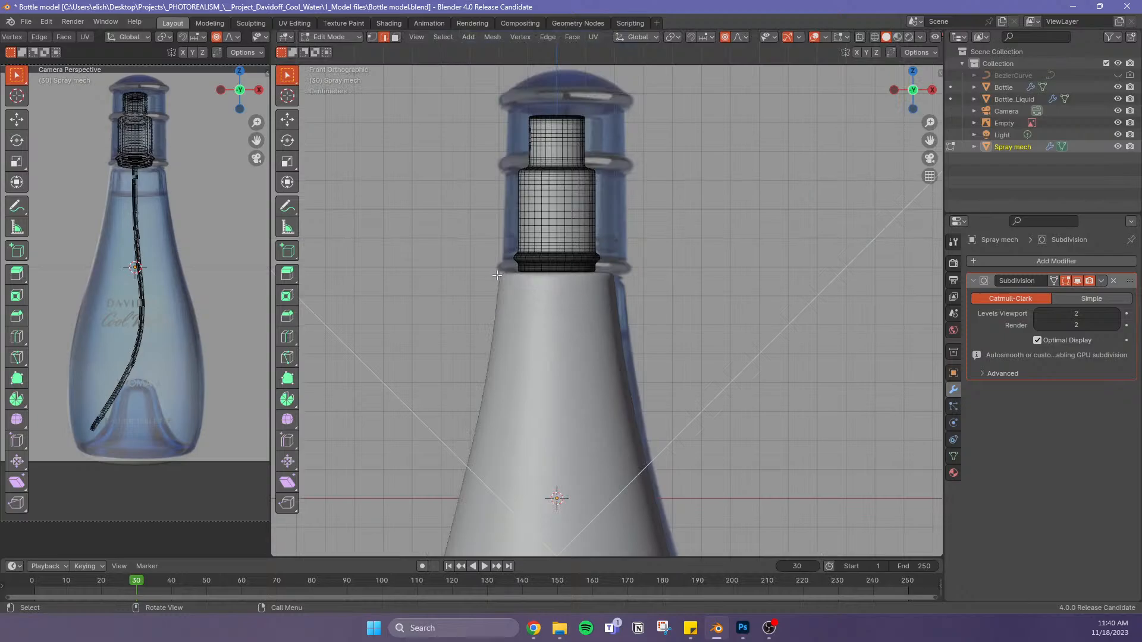
{"action": "scroll", "coordinate": [497, 275], "scroll_direction": "up", "scroll_amount": 5}
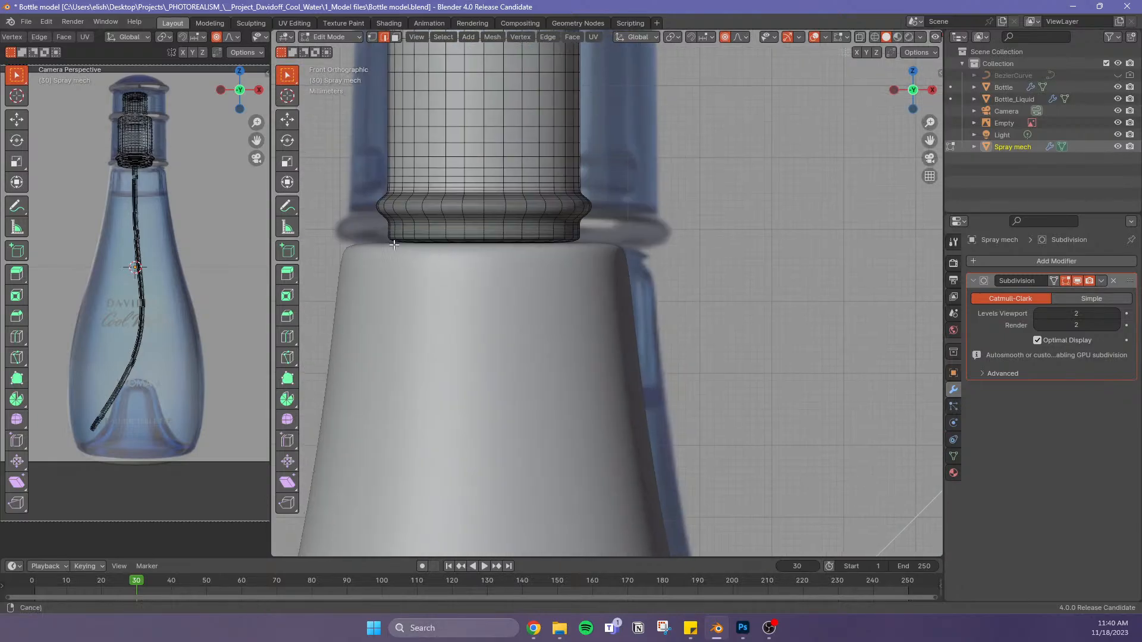
{"action": "scroll", "coordinate": [394, 244], "scroll_direction": "up", "scroll_amount": 2}
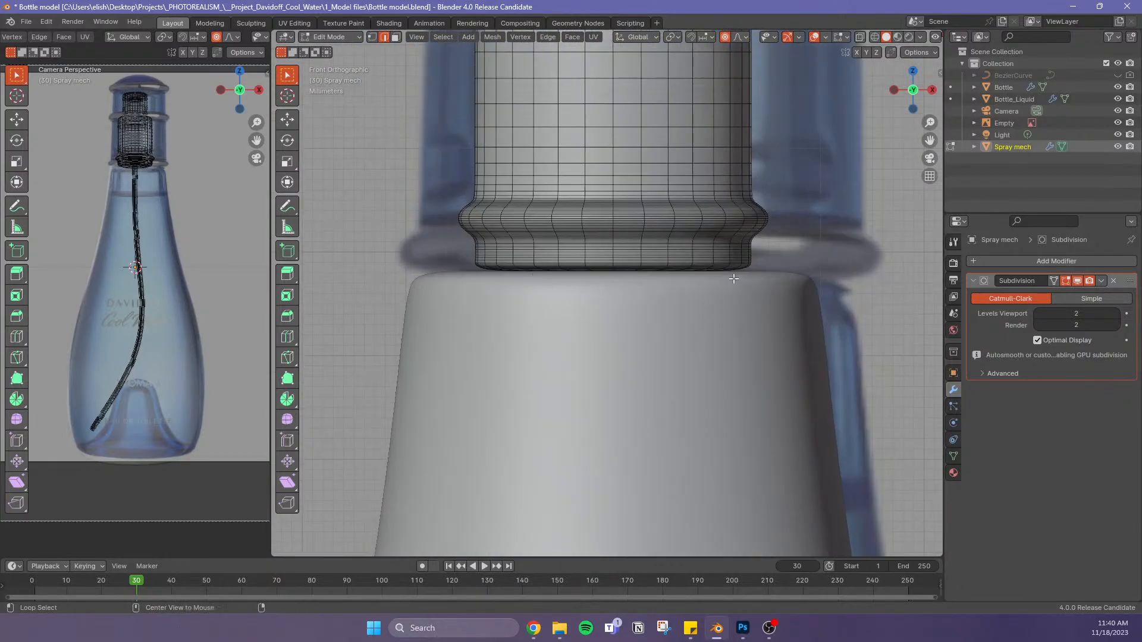
{"action": "key", "text": "alt+z"}
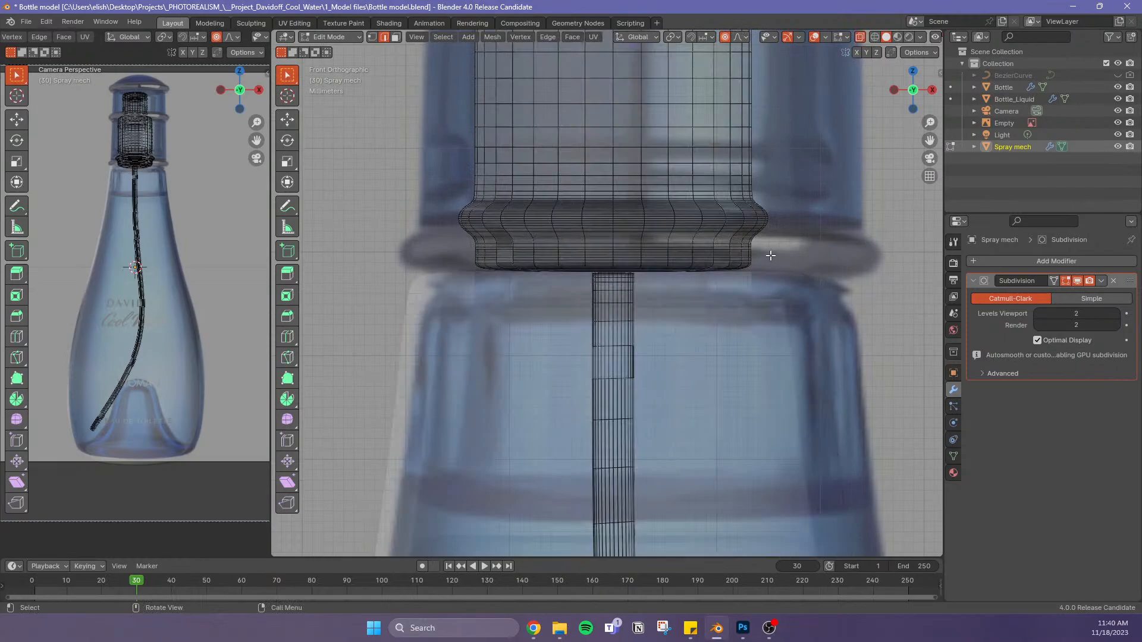
{"action": "scroll", "coordinate": [604, 280], "scroll_direction": "up", "scroll_amount": 3}
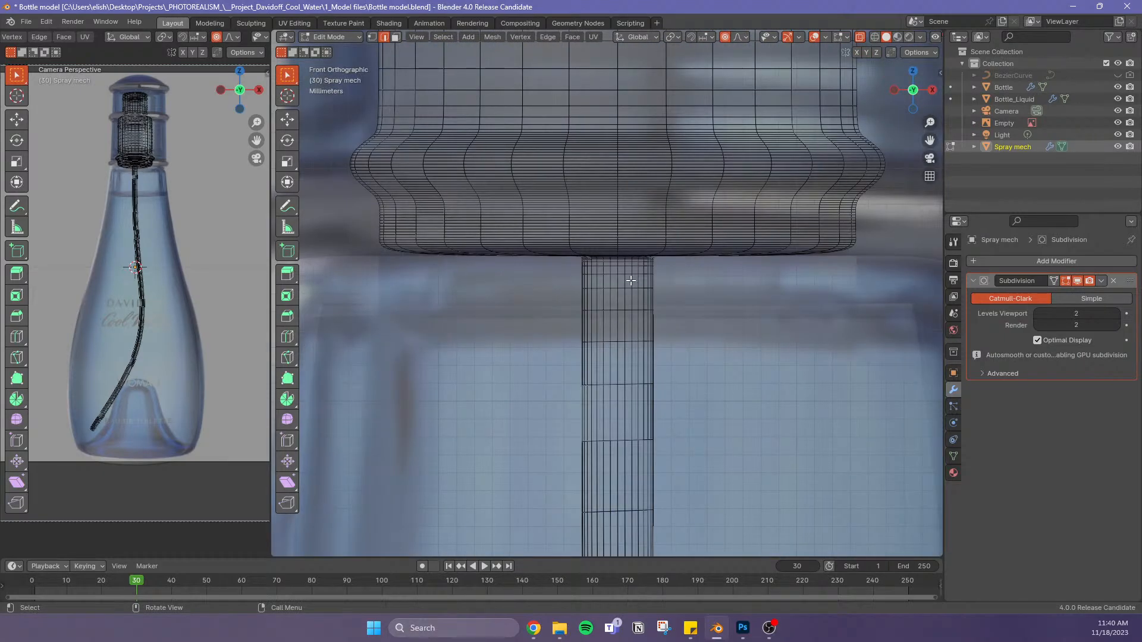
{"action": "scroll", "coordinate": [630, 280], "scroll_direction": "down", "scroll_amount": 1}
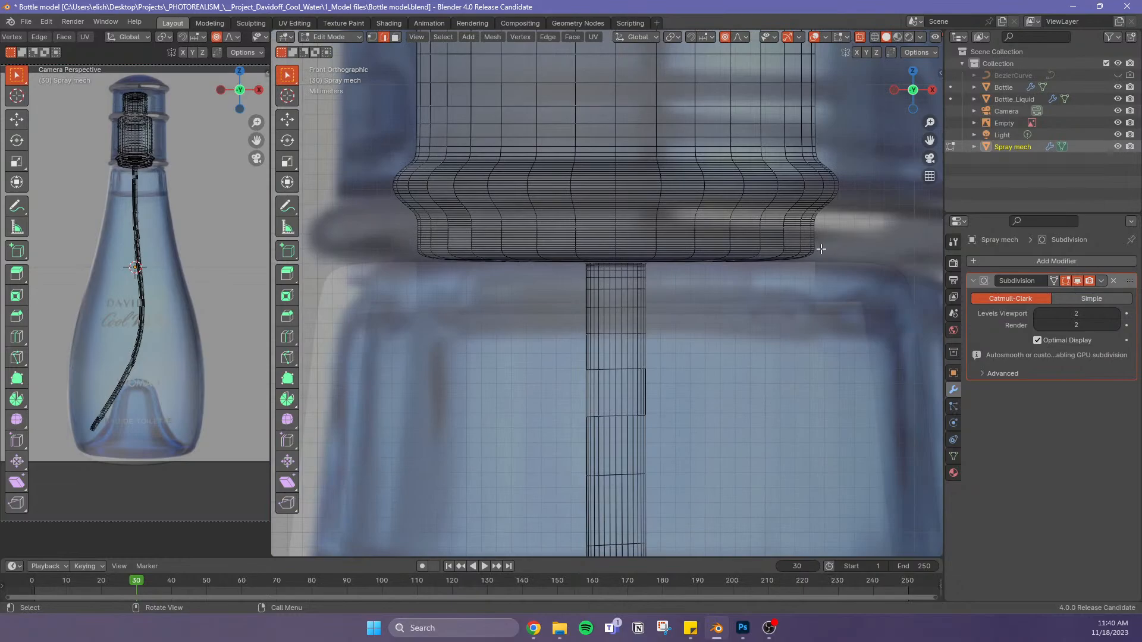
{"action": "left_click_drag", "start_coordinate": [821, 246], "coordinate": [378, 334]}
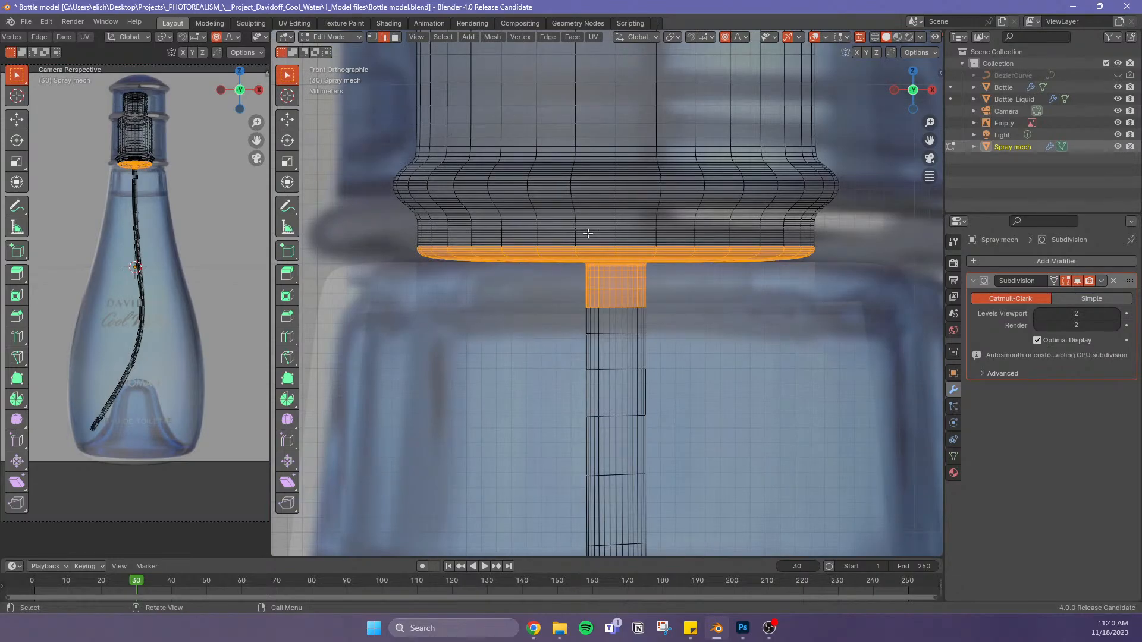
{"action": "left_click_drag", "start_coordinate": [684, 290], "coordinate": [521, 508]}
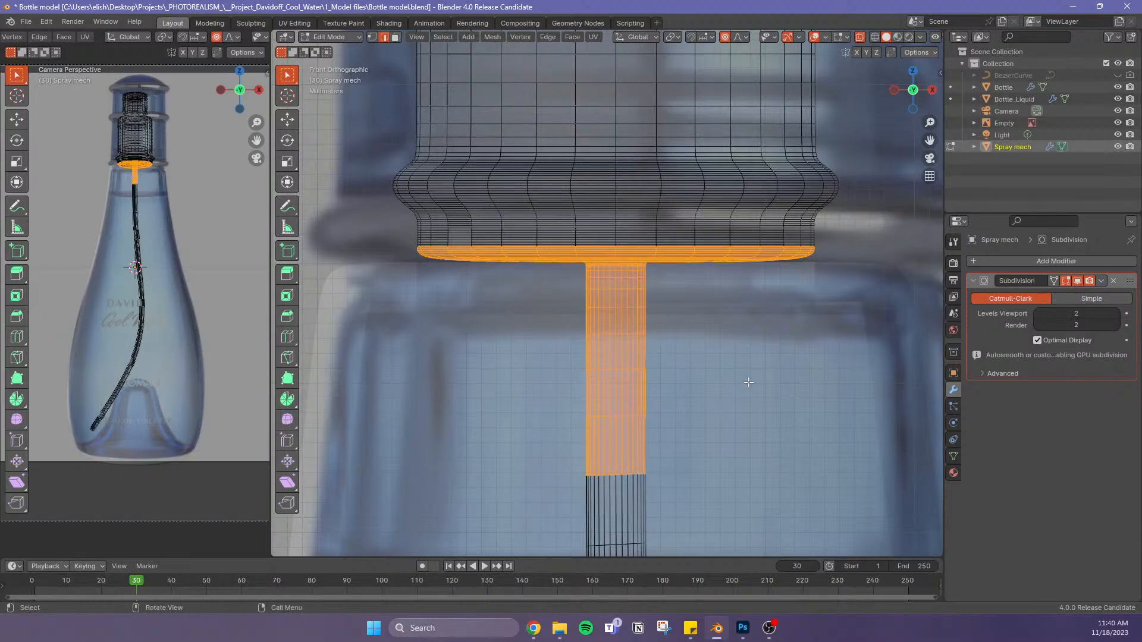
{"action": "key", "text": "g"}
{"action": "key", "text": "z"}
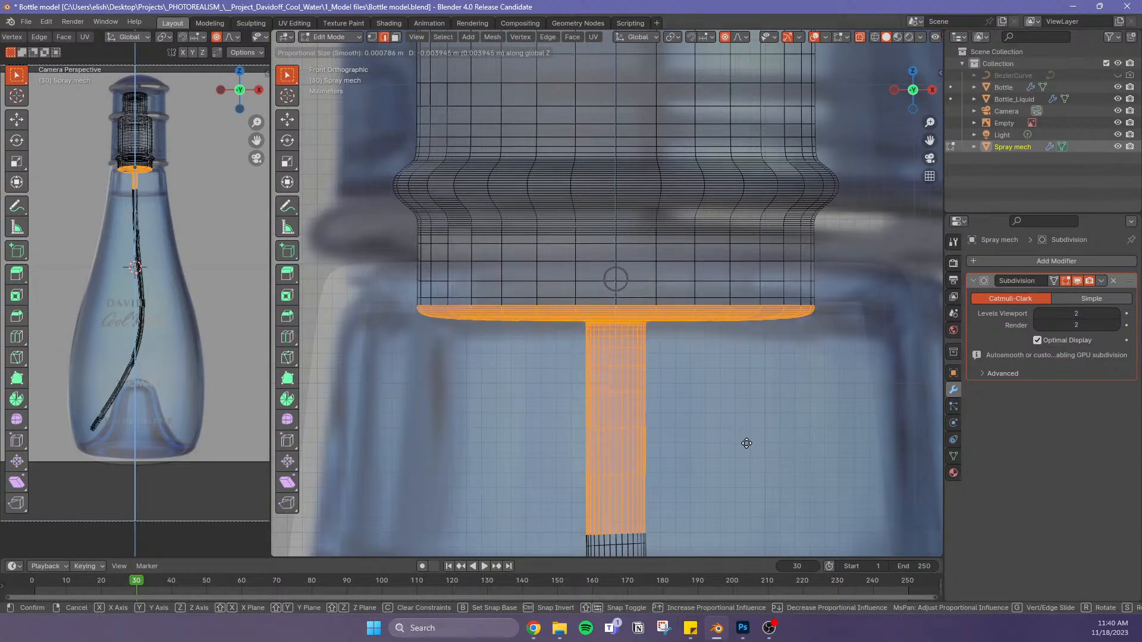
{"action": "left_click", "coordinate": [747, 443]}
Slide the tube's edge loop just below the shifted section down along the tube to even out the loop spacing, and deselect it
{"action": "middle_click_drag", "start_coordinate": [747, 443], "coordinate": [741, 284], "text": "shift"}
{"action": "left_click", "coordinate": [613, 386], "text": "alt"}
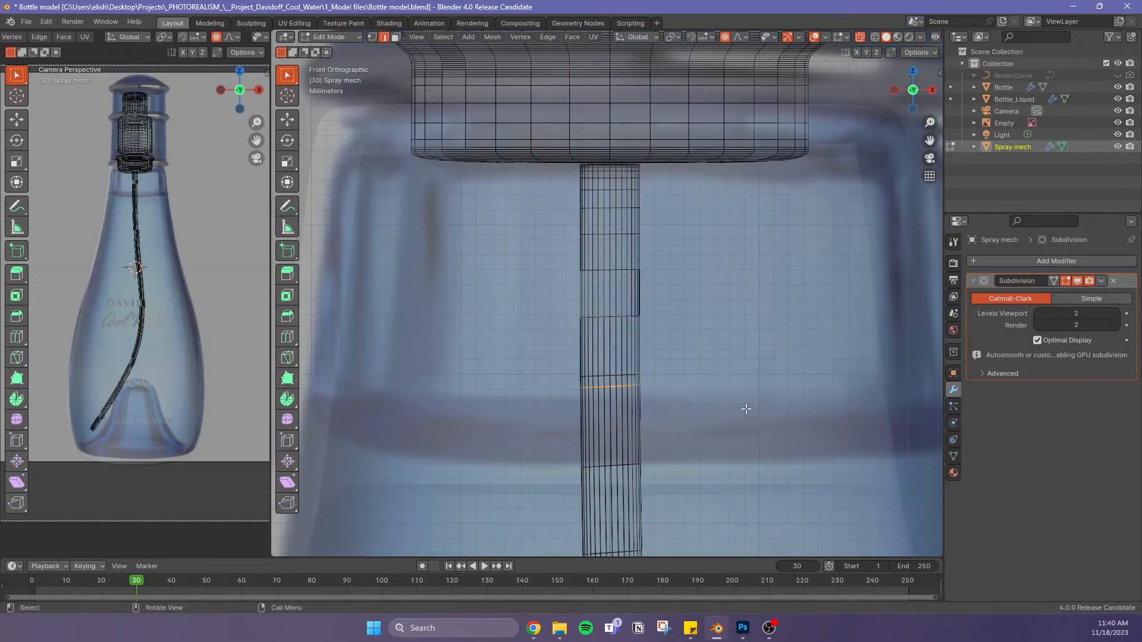
{"action": "key", "text": "g"}
{"action": "key", "text": "g"}
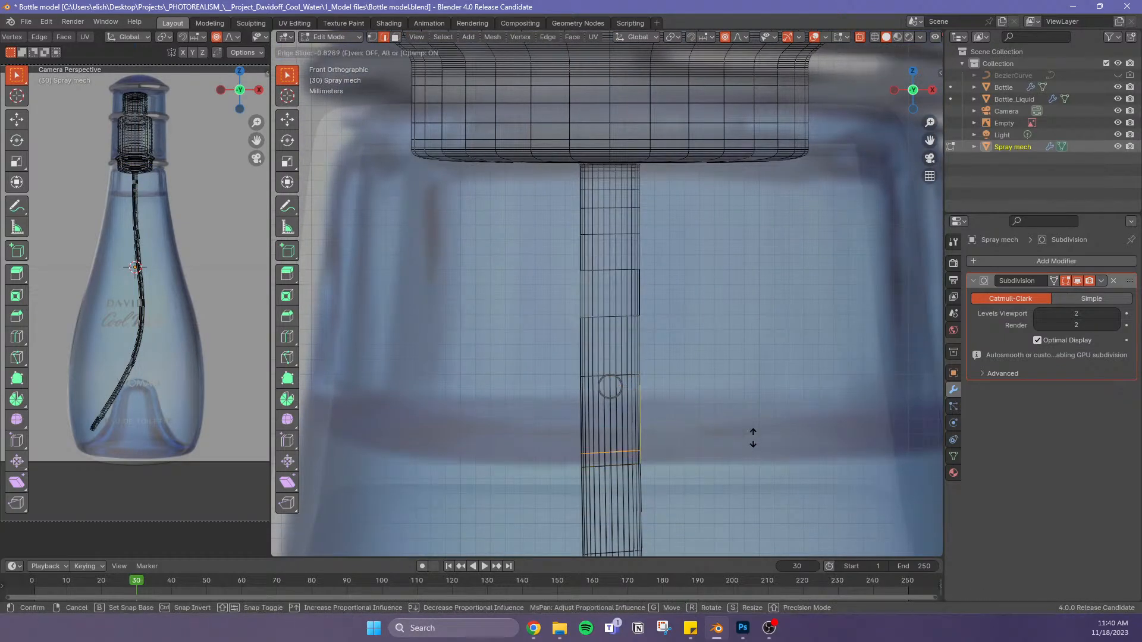
{"action": "left_click", "coordinate": [750, 431]}
{"action": "left_click", "coordinate": [754, 276]}
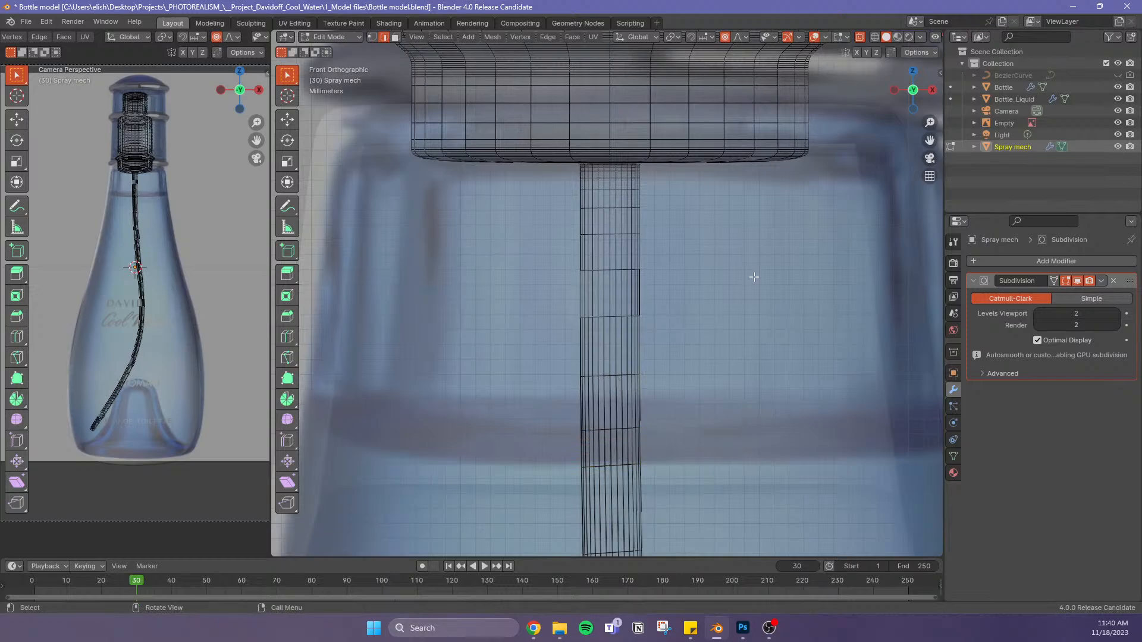
Return the spray mechanism to Object Mode, turn off the see-through display and inspect the joint where it enters the bottle neck
{"action": "key", "text": "Tab"}
{"action": "scroll", "coordinate": [747, 326], "scroll_direction": "down", "scroll_amount": 3}
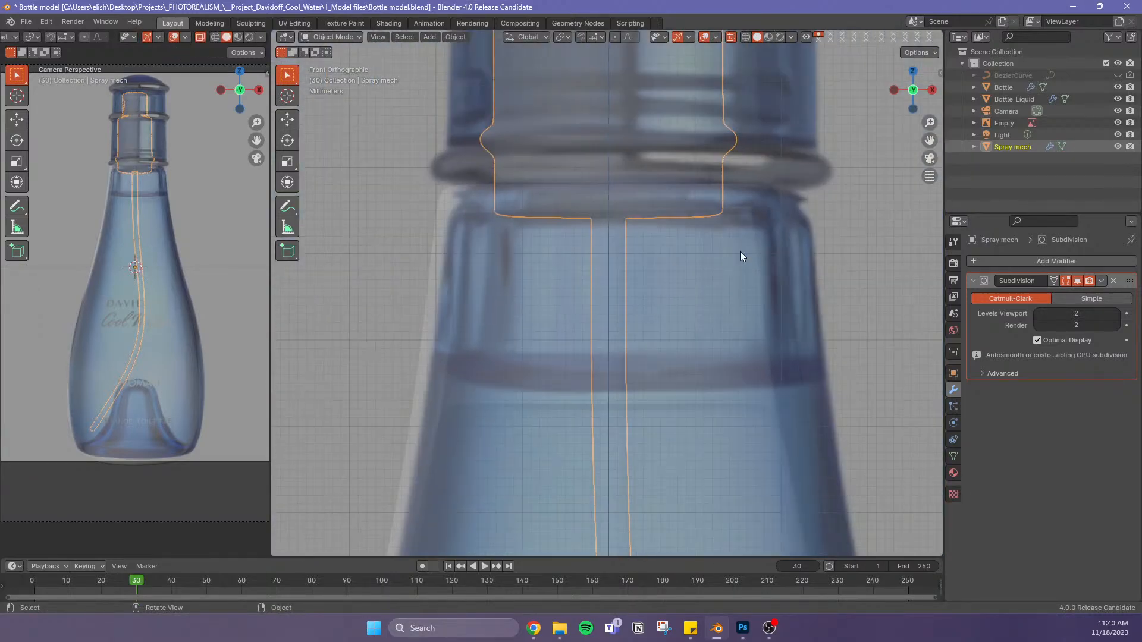
{"action": "key", "text": "alt+z"}
{"action": "middle_click_drag", "start_coordinate": [712, 300], "coordinate": [707, 320], "text": "shift"}
{"action": "mouse_move", "coordinate": [702, 345]}
{"action": "middle_mouse_down"}
{"action": "mouse_move", "coordinate": [688, 412]}
{"action": "mouse_move", "coordinate": [721, 255]}
{"action": "mouse_move", "coordinate": [734, 402]}
{"action": "mouse_move", "coordinate": [743, 373]}
{"action": "middle_mouse_up"}
{"action": "scroll", "coordinate": [602, 183], "scroll_direction": "up", "scroll_amount": 3}
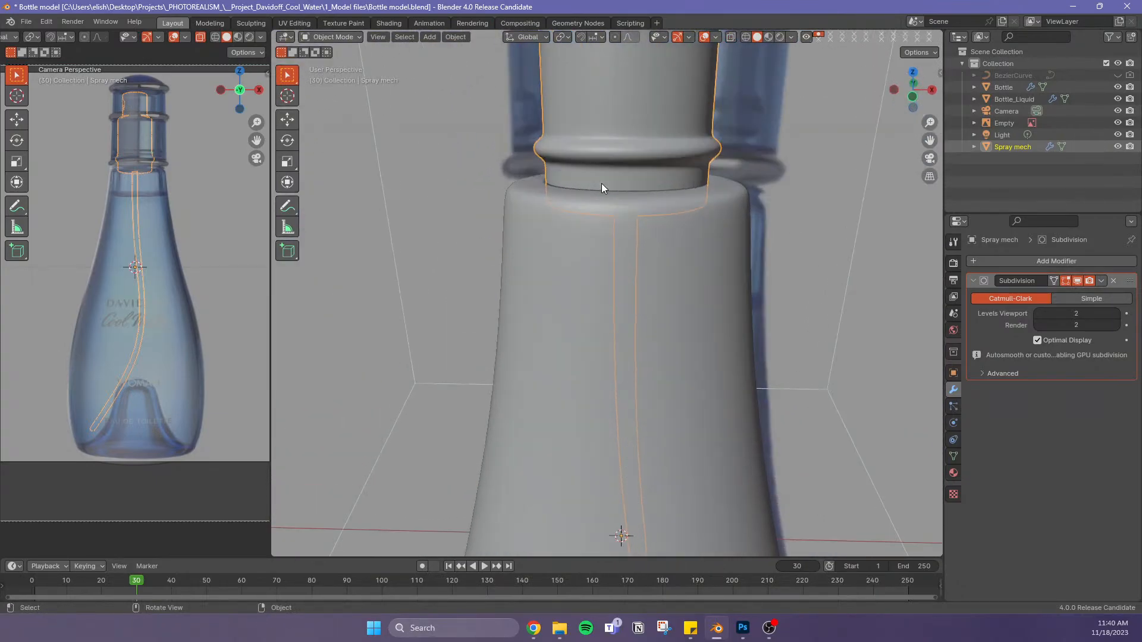
{"action": "middle_click_drag", "start_coordinate": [655, 183], "coordinate": [541, 248]}
Scale the bottle mesh's neck opening loop slightly inward around the spray mechanism, and return to Object Mode
{"action": "left_click", "coordinate": [540, 238]}
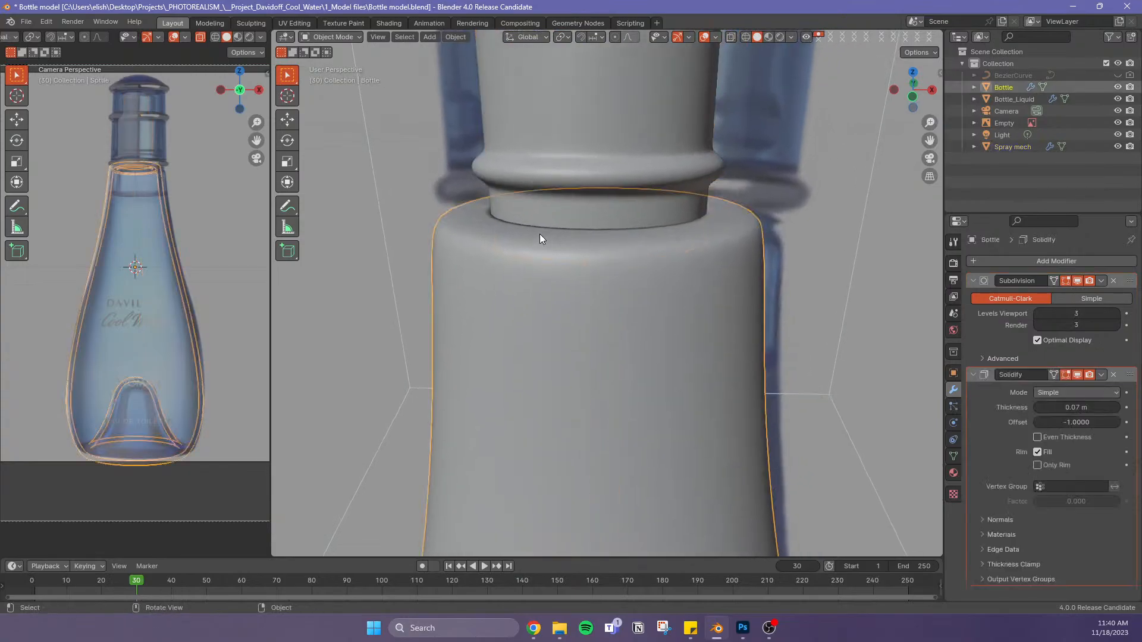
{"action": "key", "text": "Tab"}
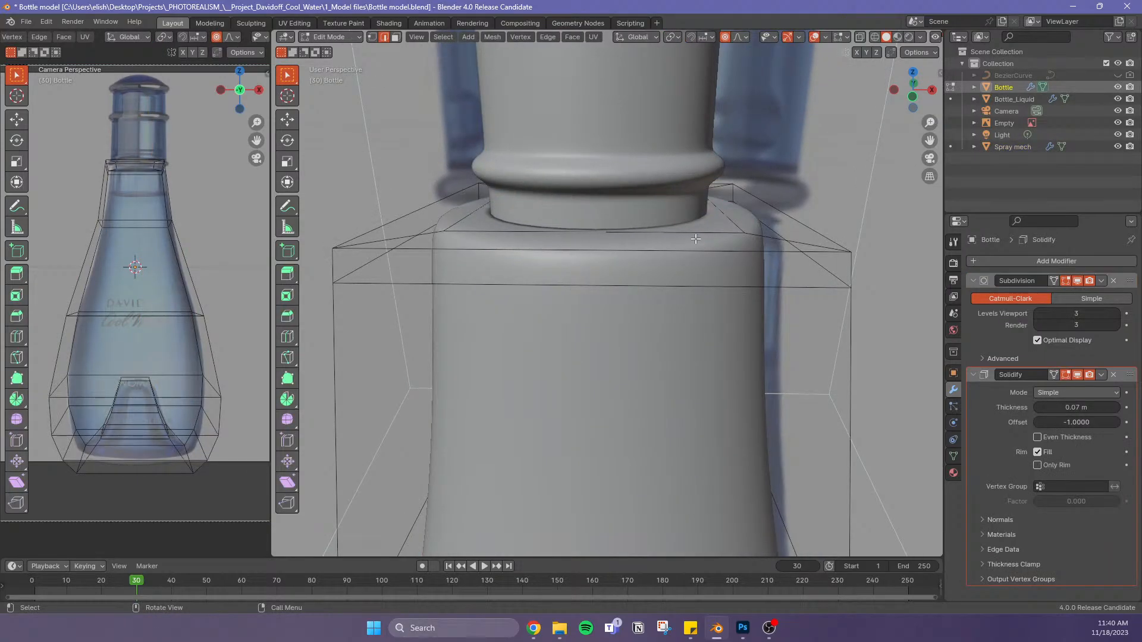
{"action": "left_click", "coordinate": [696, 238], "text": "alt"}
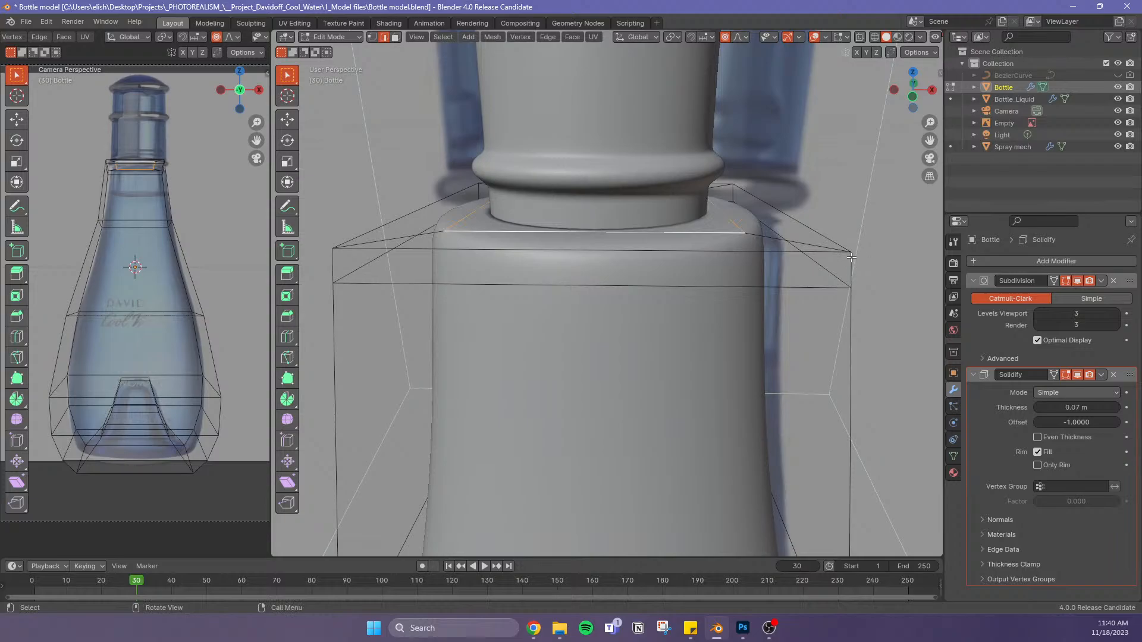
{"action": "key", "text": "s"}
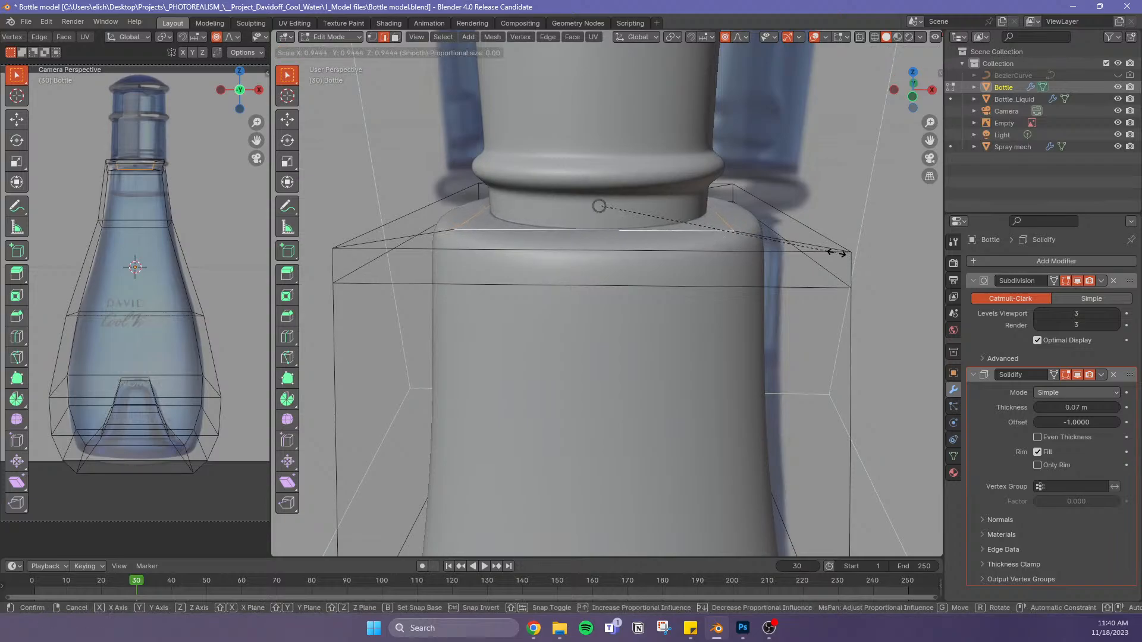
{"action": "left_click", "coordinate": [832, 252]}
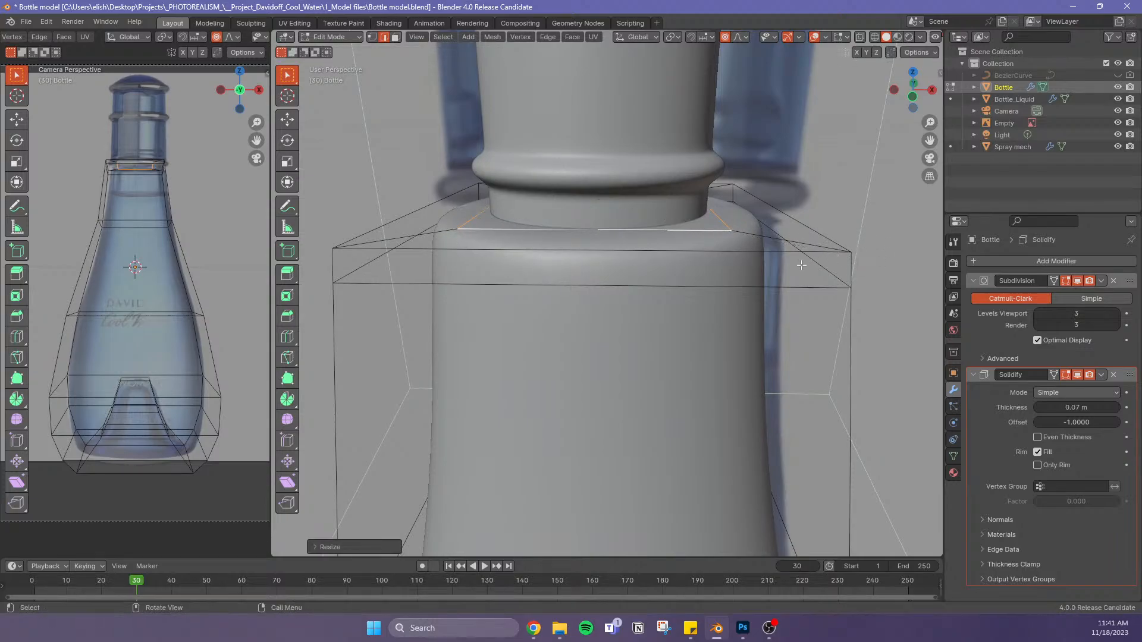
{"action": "key", "text": "Tab"}
{"action": "scroll", "coordinate": [675, 273], "scroll_direction": "down", "scroll_amount": 3}
{"action": "middle_click_drag", "start_coordinate": [675, 273], "coordinate": [705, 363]}
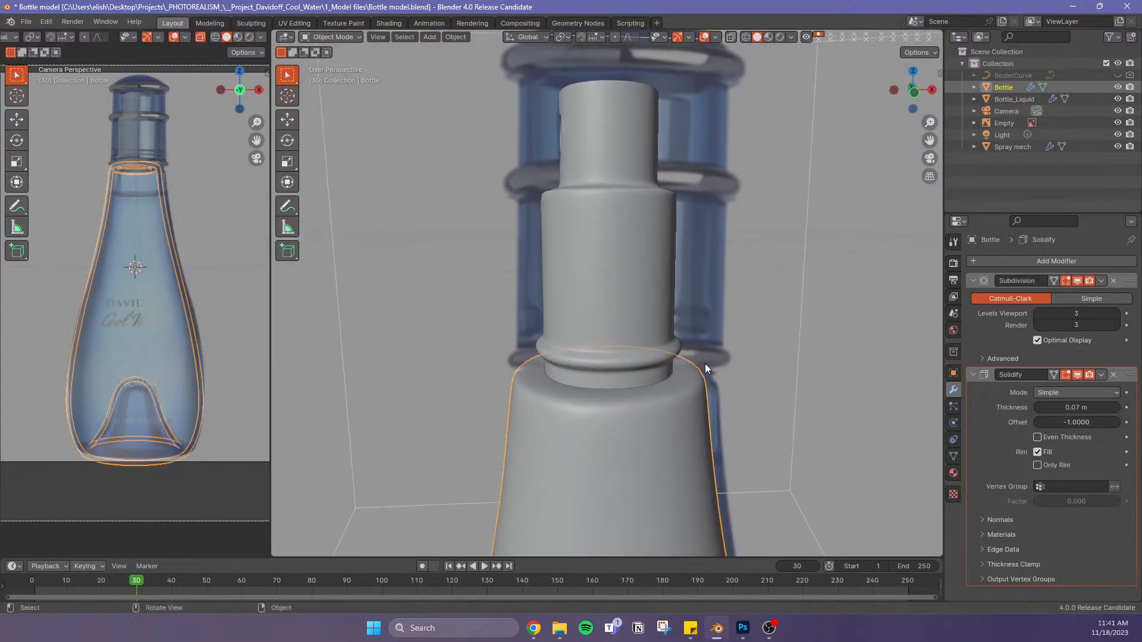
In the front view, add a cube mesh at the origin and scale it down to slightly wider than the reference cap
{"action": "scroll", "coordinate": [694, 358], "scroll_direction": "down", "scroll_amount": 2}
{"action": "middle_click_drag", "start_coordinate": [646, 258], "coordinate": [562, 241], "text": "shift"}
{"action": "key", "text": "KP_1"}
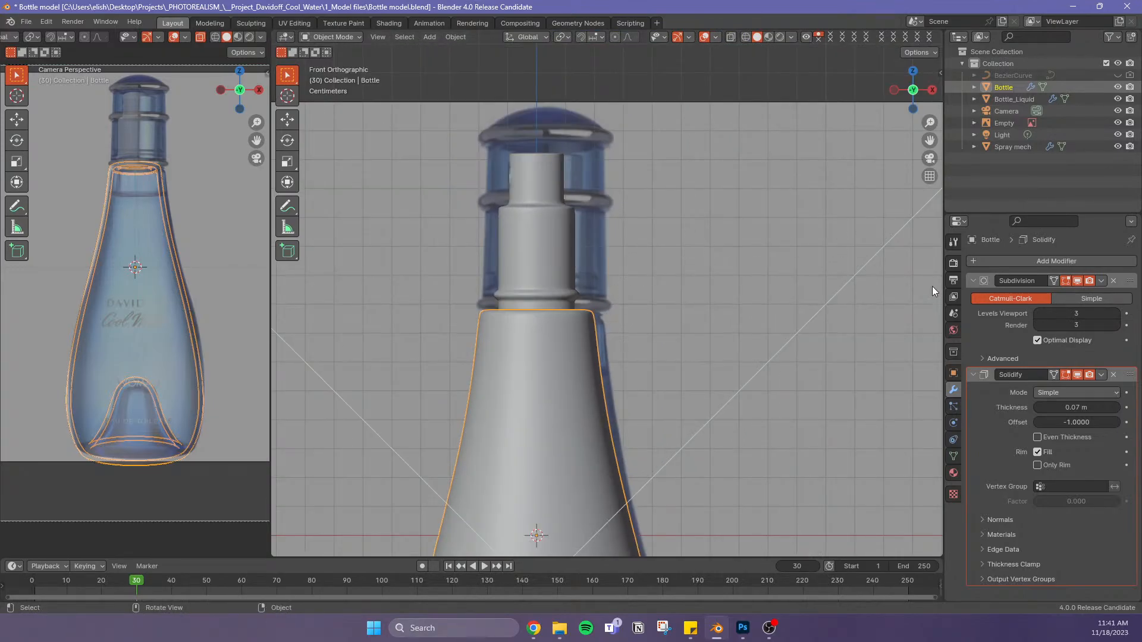
{"action": "left_click", "coordinate": [971, 280]}
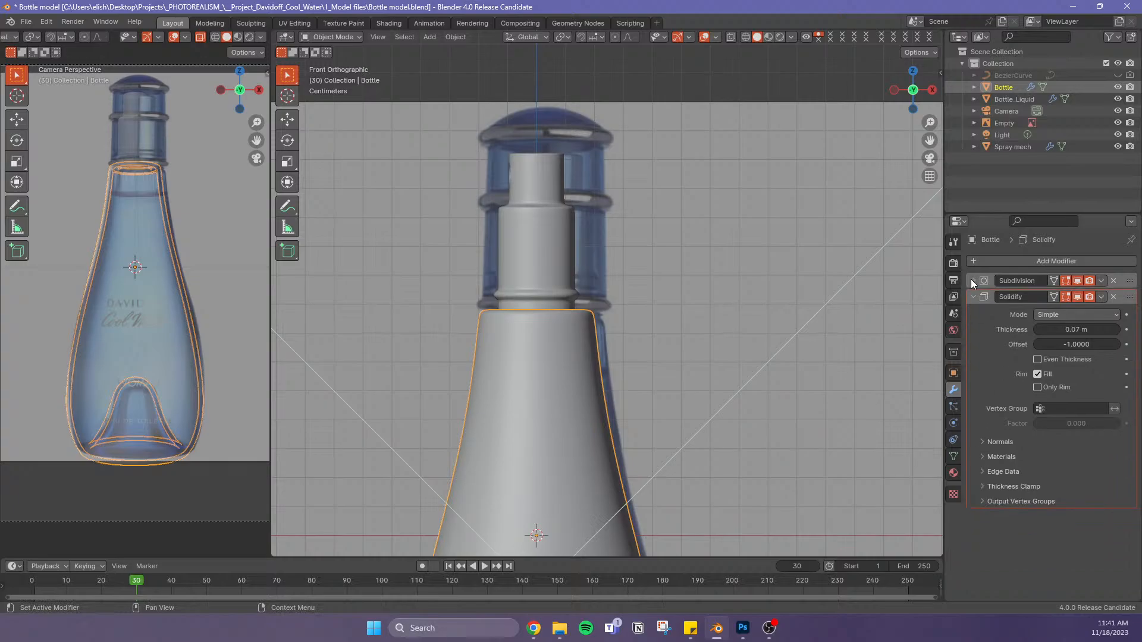
{"action": "left_click", "coordinate": [837, 262]}
{"action": "key", "text": "ctrl+a"}
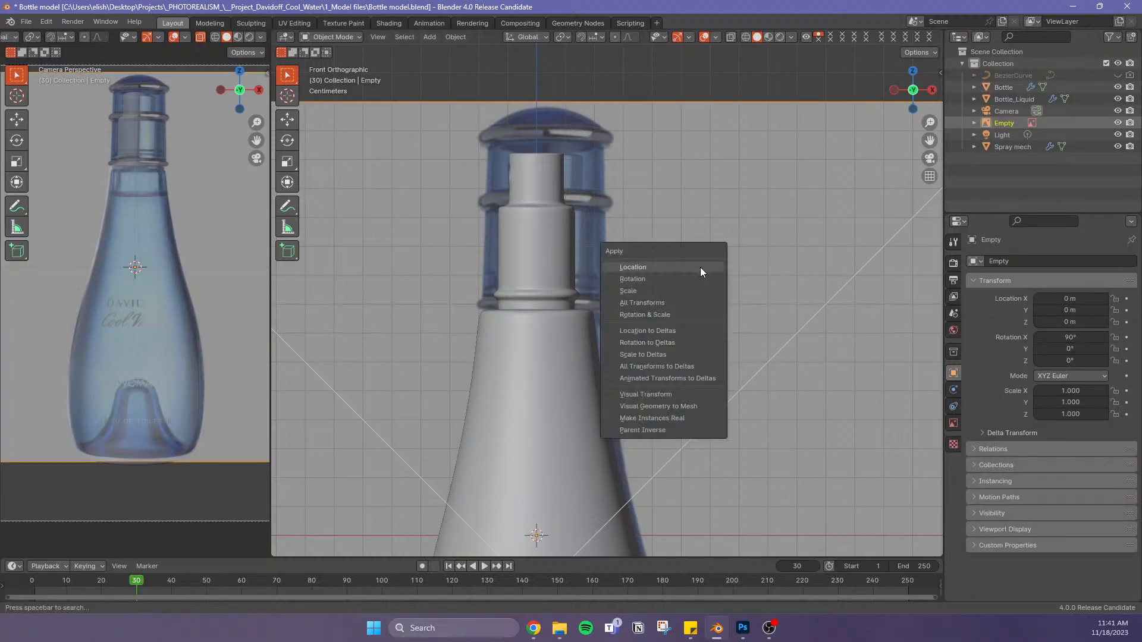
{"action": "key", "text": "Escape"}
{"action": "key", "text": "shift+a"}
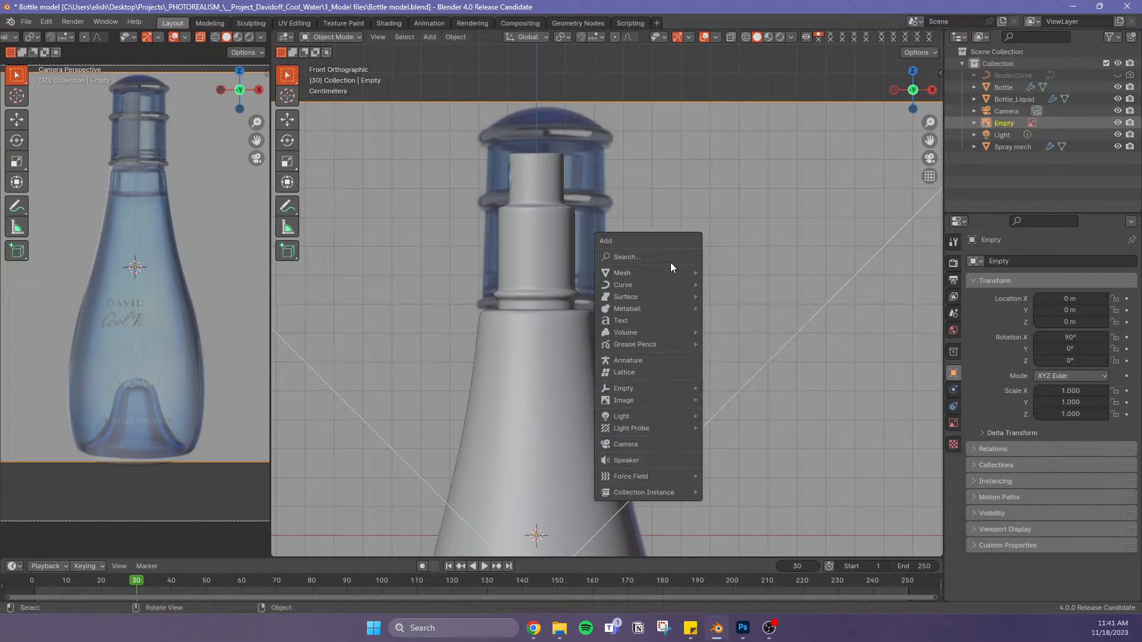
{"action": "mouse_move", "coordinate": [674, 271]}
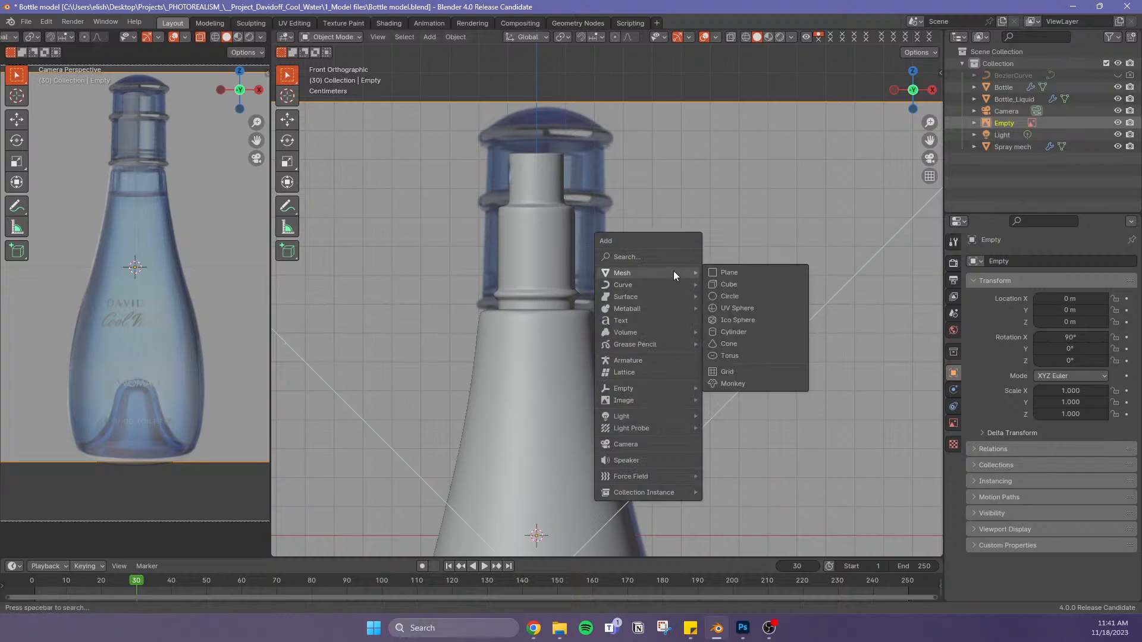
{"action": "left_click", "coordinate": [755, 285]}
{"action": "key", "text": "s"}
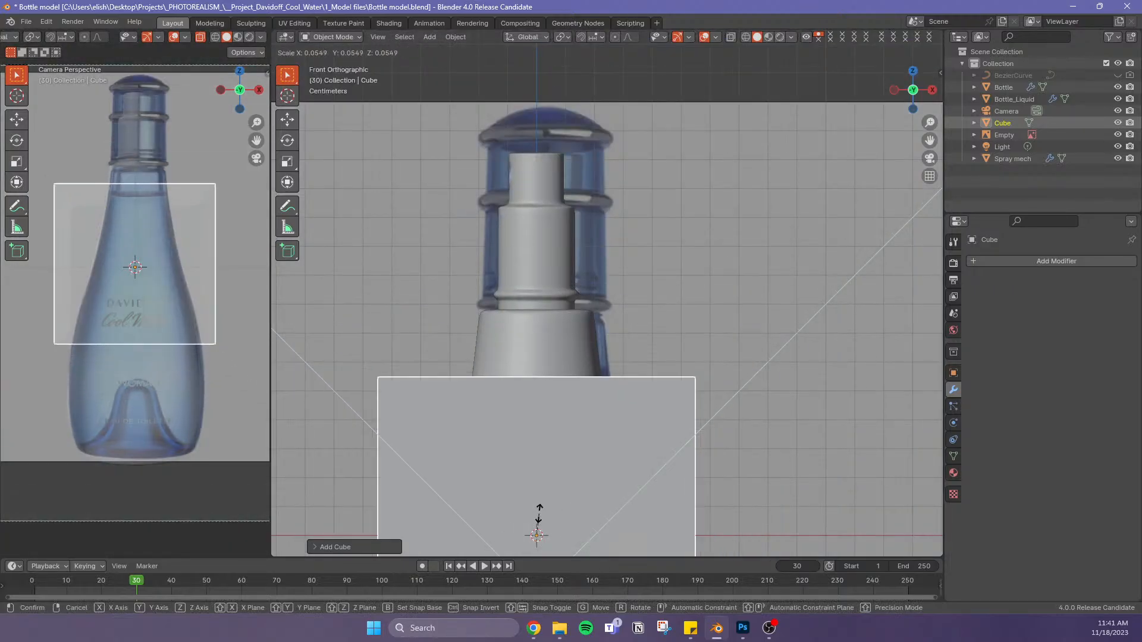
{"action": "left_click", "coordinate": [533, 528]}
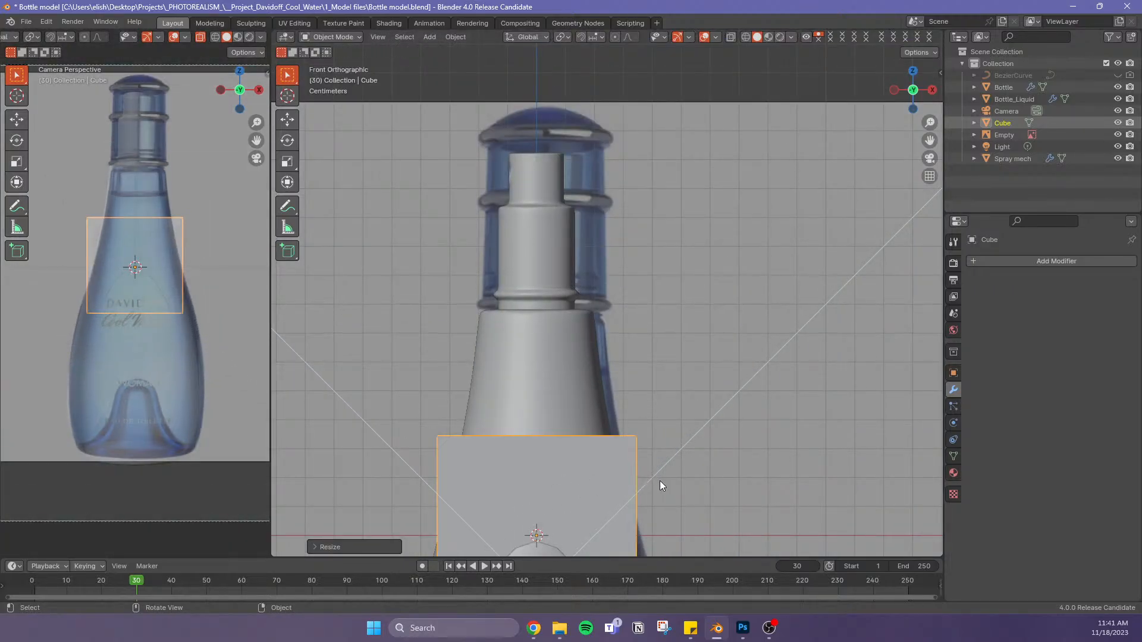
Raise the cube about 0.11 m along Z over the reference cap, using the see-through display to align its base with the cap's lower ring
{"action": "key", "text": "g"}
{"action": "key", "text": "z"}
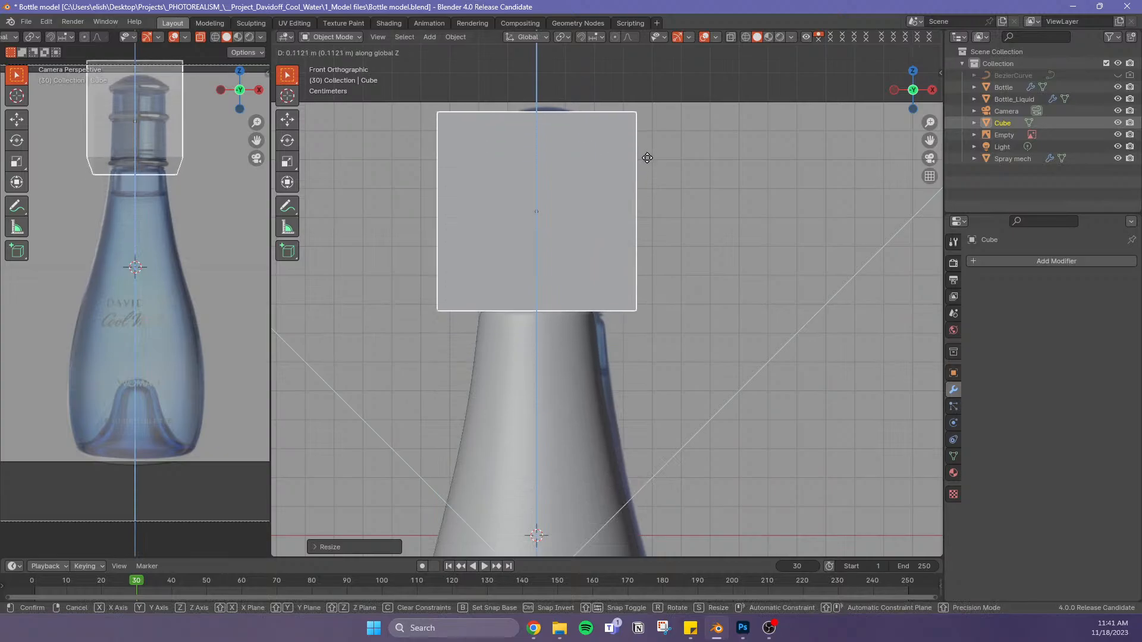
{"action": "left_click", "coordinate": [654, 163]}
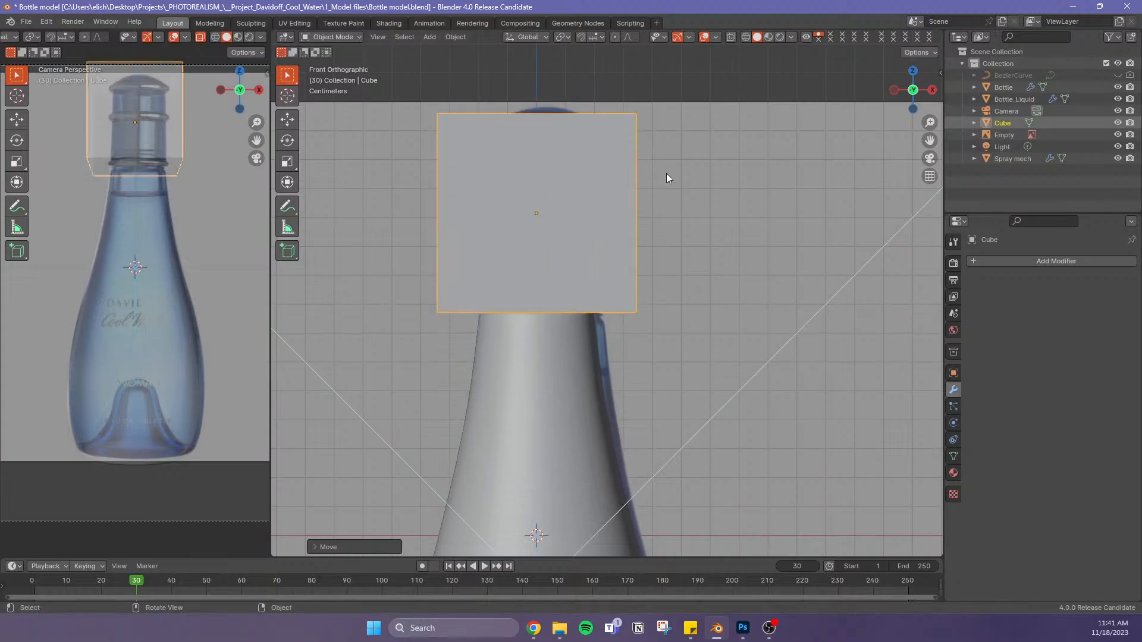
{"action": "key", "text": "alt+z"}
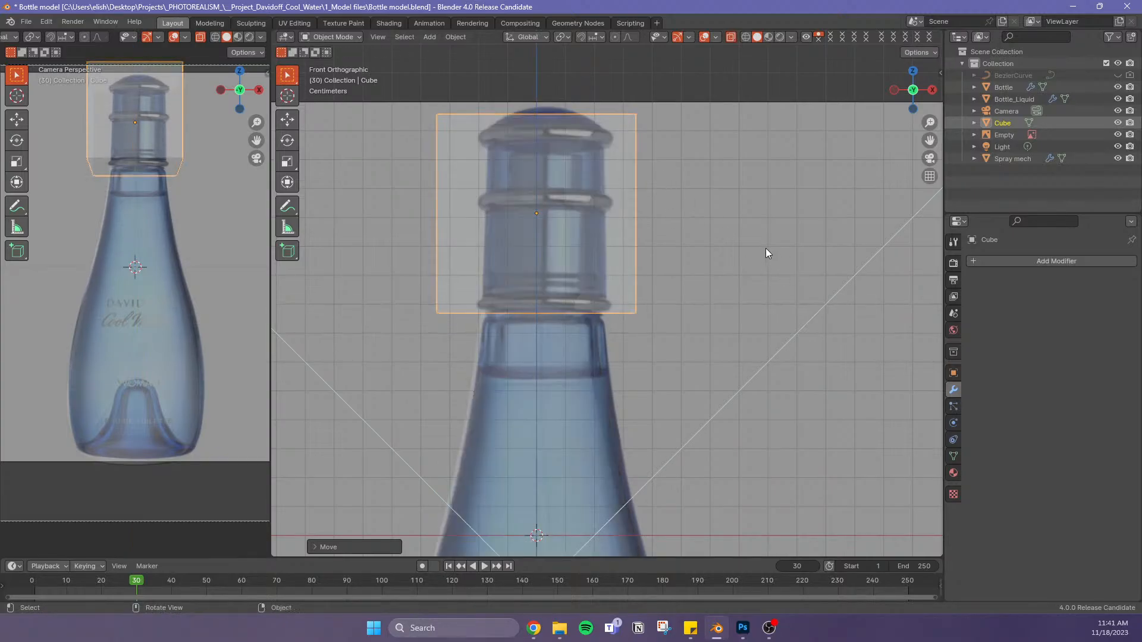
{"action": "key", "text": "g"}
{"action": "key", "text": "z"}
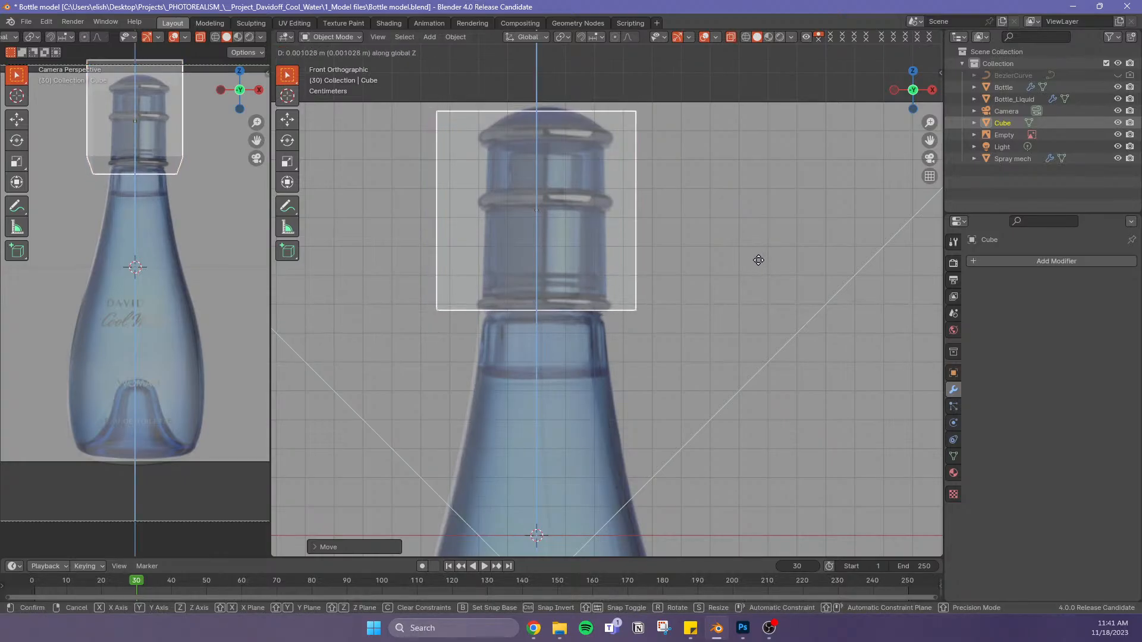
{"action": "left_click", "coordinate": [754, 250]}
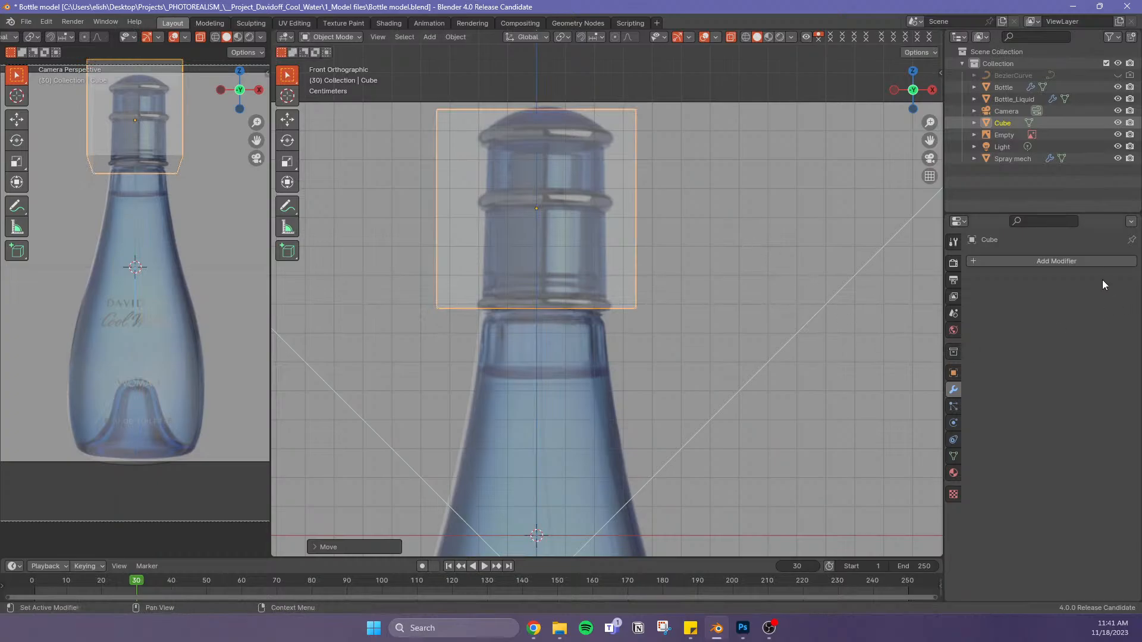
Add a Subdivision Surface modifier to the cube and set its viewport levels to 3
{"action": "left_click", "coordinate": [1082, 260]}
{"action": "left_click", "coordinate": [1056, 261]}
{"action": "mouse_move", "coordinate": [1038, 268]}
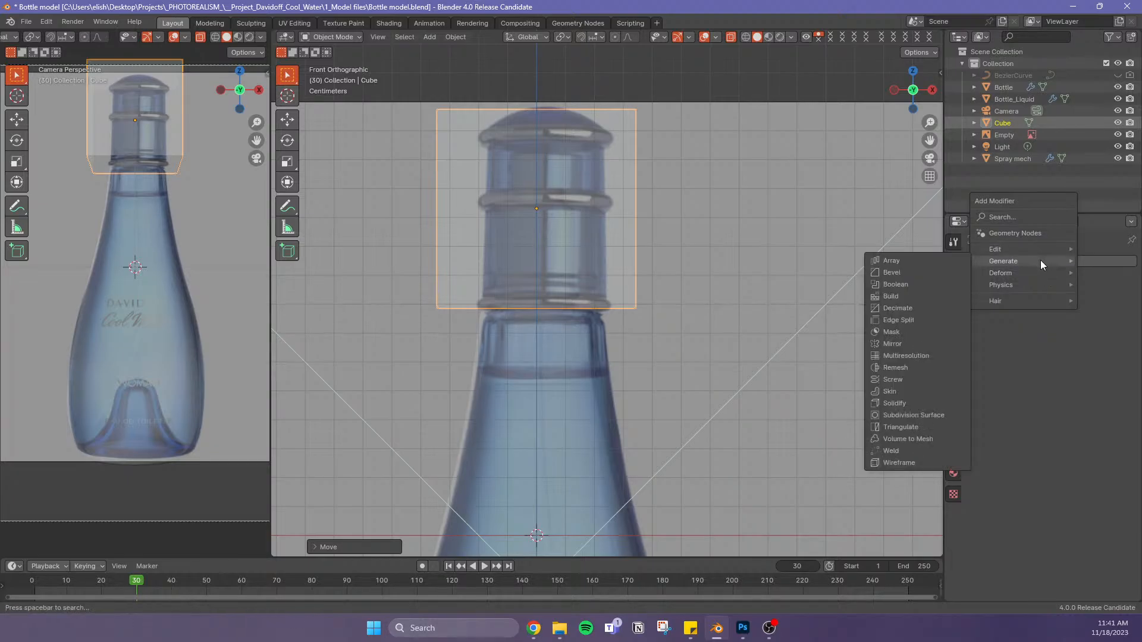
{"action": "left_click", "coordinate": [923, 415]}
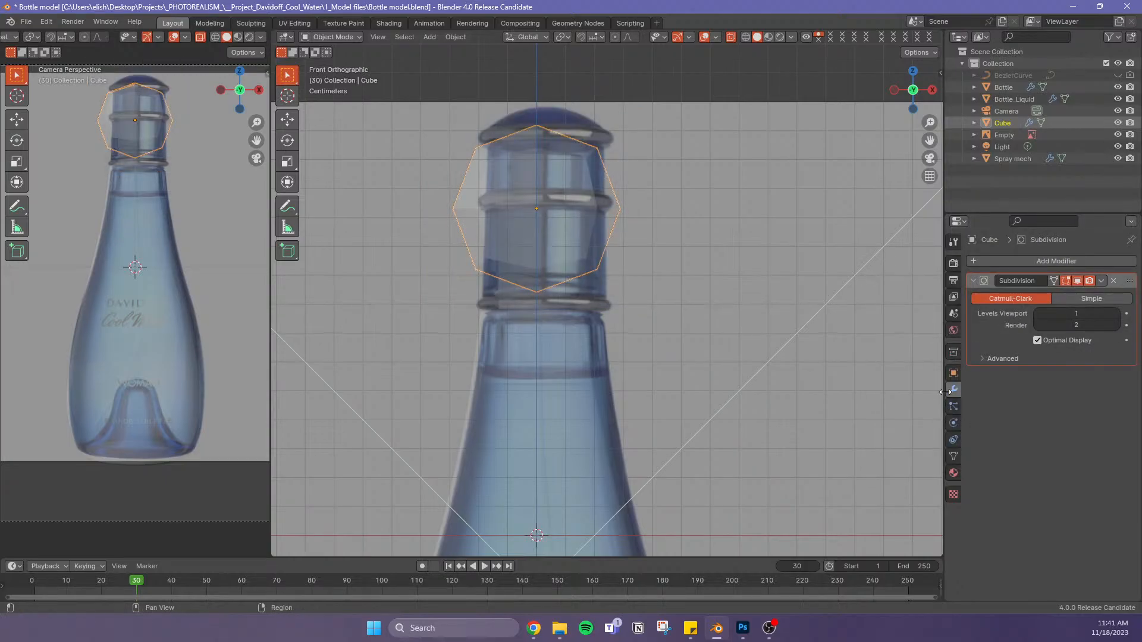
{"action": "left_click", "coordinate": [1116, 314]}
{"action": "left_click", "coordinate": [1116, 314]}
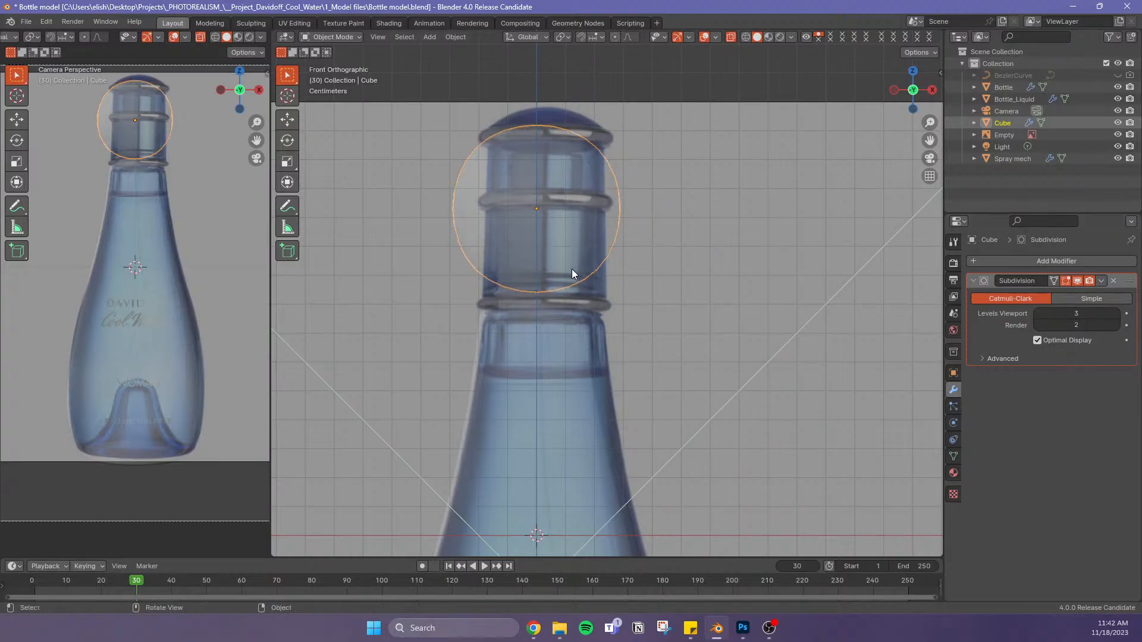
In Edit Mode, flatten the cube along Z into a thin slab and lower it about 0.03 m onto the reference cap's bottom ring
{"action": "key", "text": "Tab"}
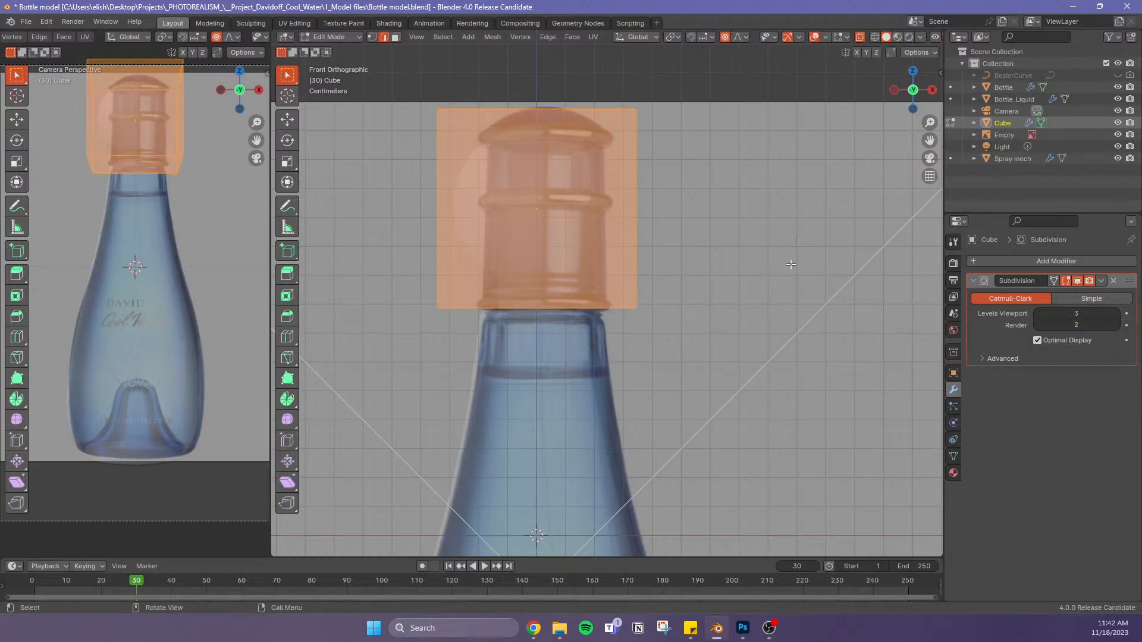
{"action": "key", "text": "s"}
{"action": "key", "text": "z"}
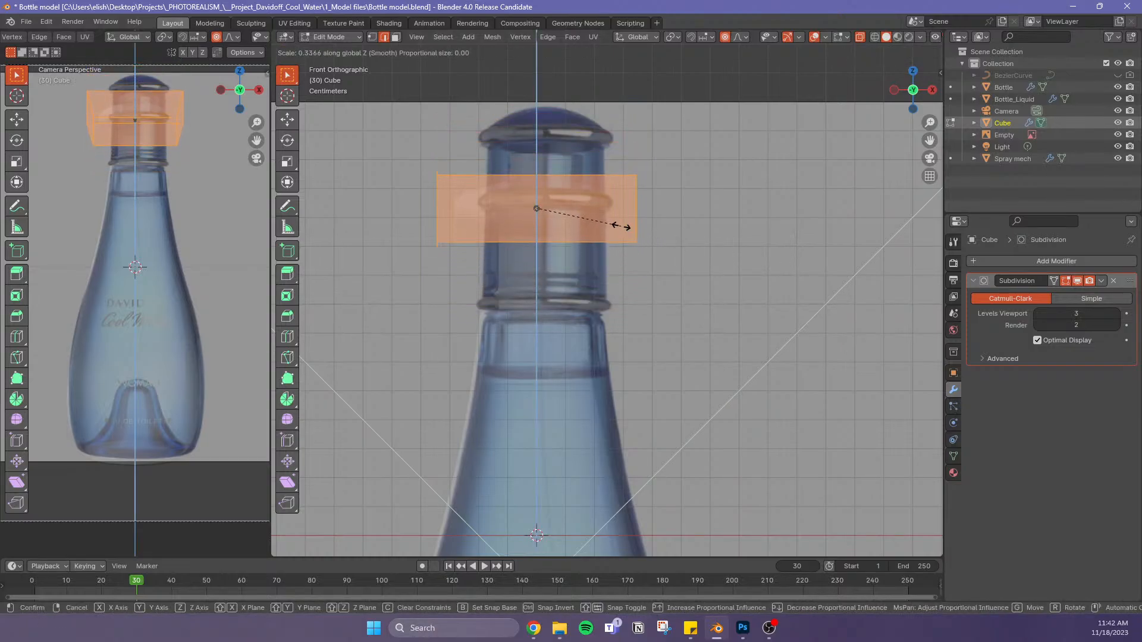
{"action": "left_click", "coordinate": [578, 219]}
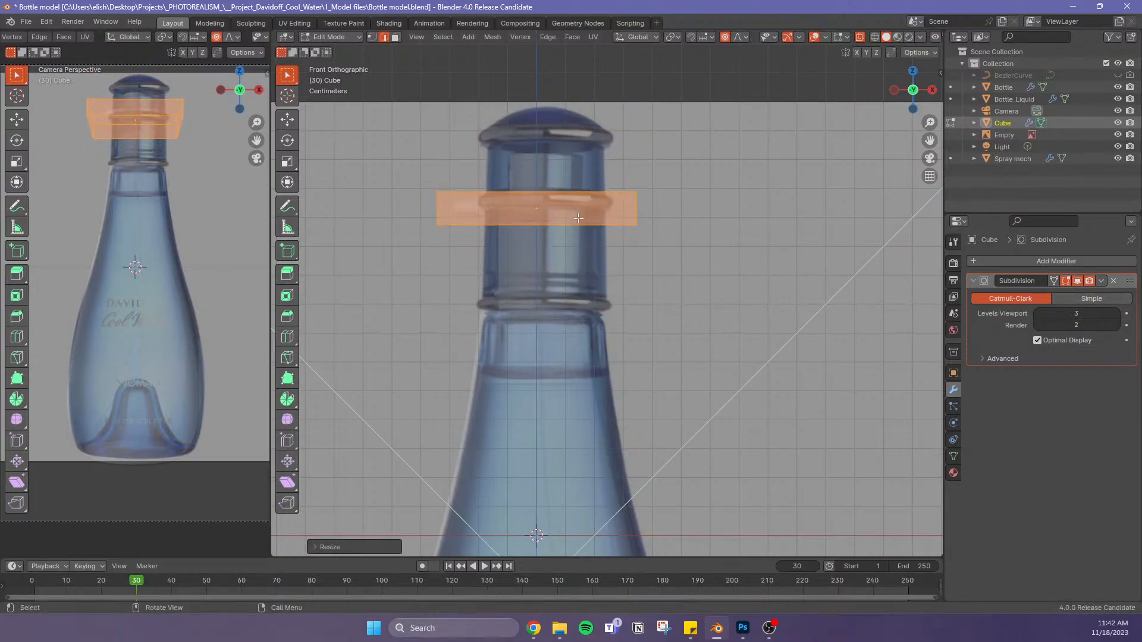
{"action": "key", "text": "g"}
{"action": "key", "text": "z"}
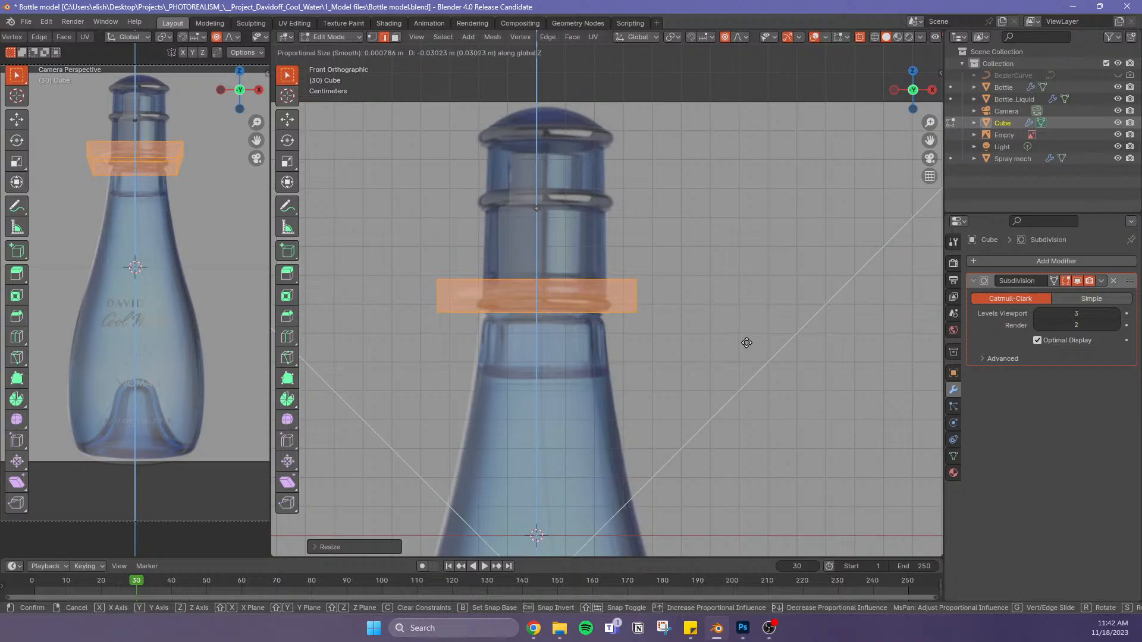
{"action": "left_click", "coordinate": [746, 342]}
Scale the slab down to roughly the bottom ring's width and lower it about 0.0025 m along Z over the ring
{"action": "key", "text": "s"}
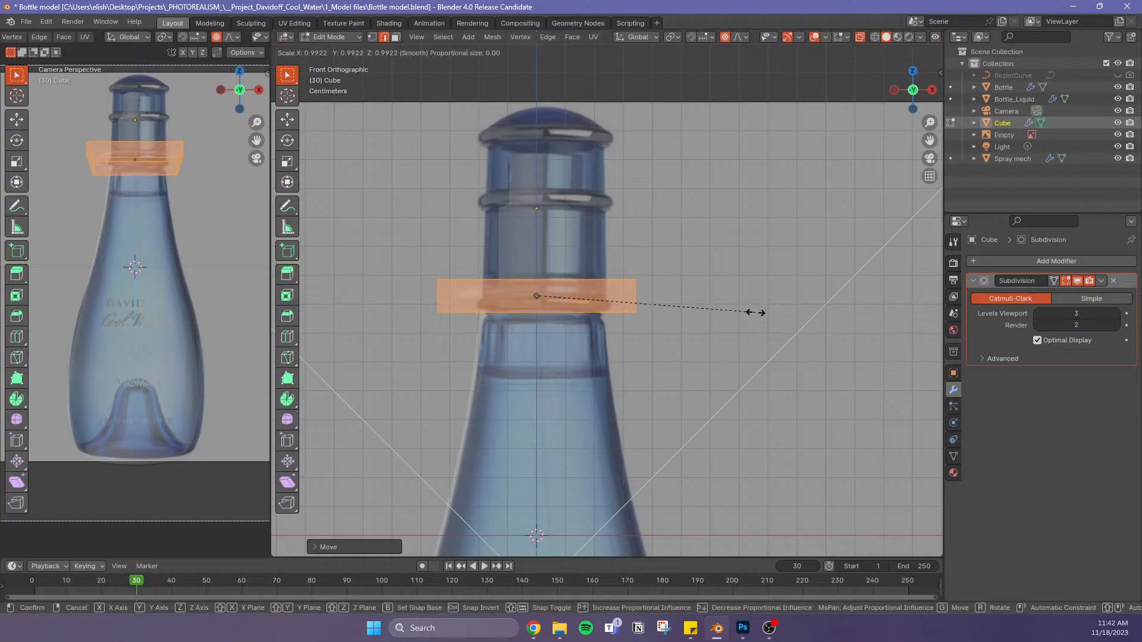
{"action": "left_click", "coordinate": [689, 311]}
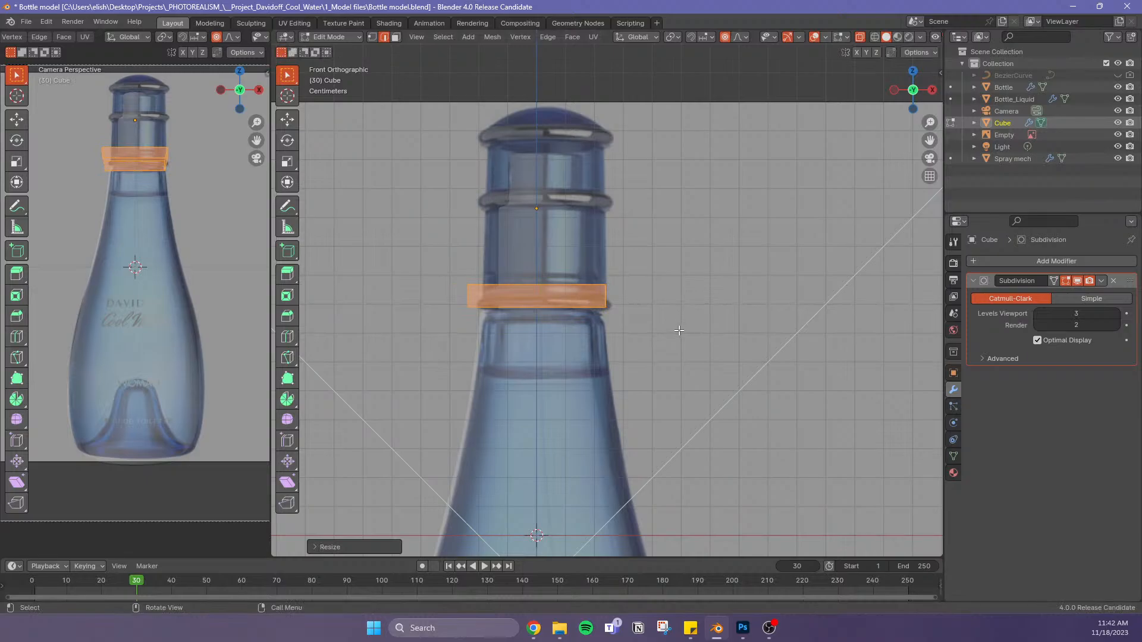
{"action": "key", "text": "g"}
{"action": "key", "text": "z"}
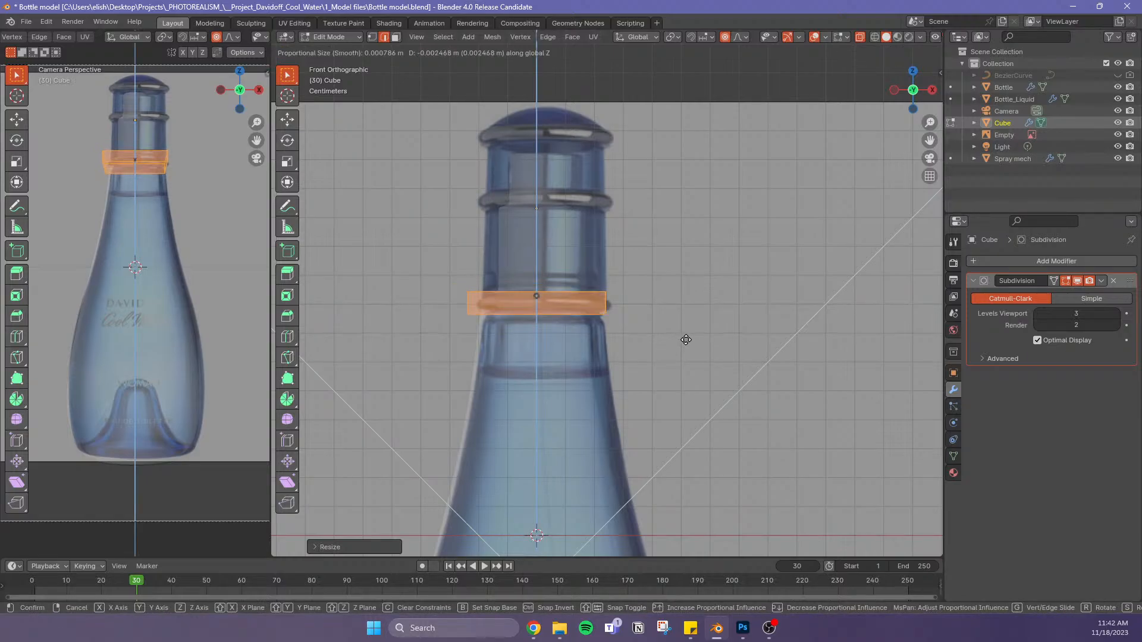
{"action": "left_click", "coordinate": [686, 340]}
Thin the slab slightly along Z to match the height of the reference cap's bottom ring
{"action": "scroll", "coordinate": [555, 315], "scroll_direction": "up", "scroll_amount": 2}
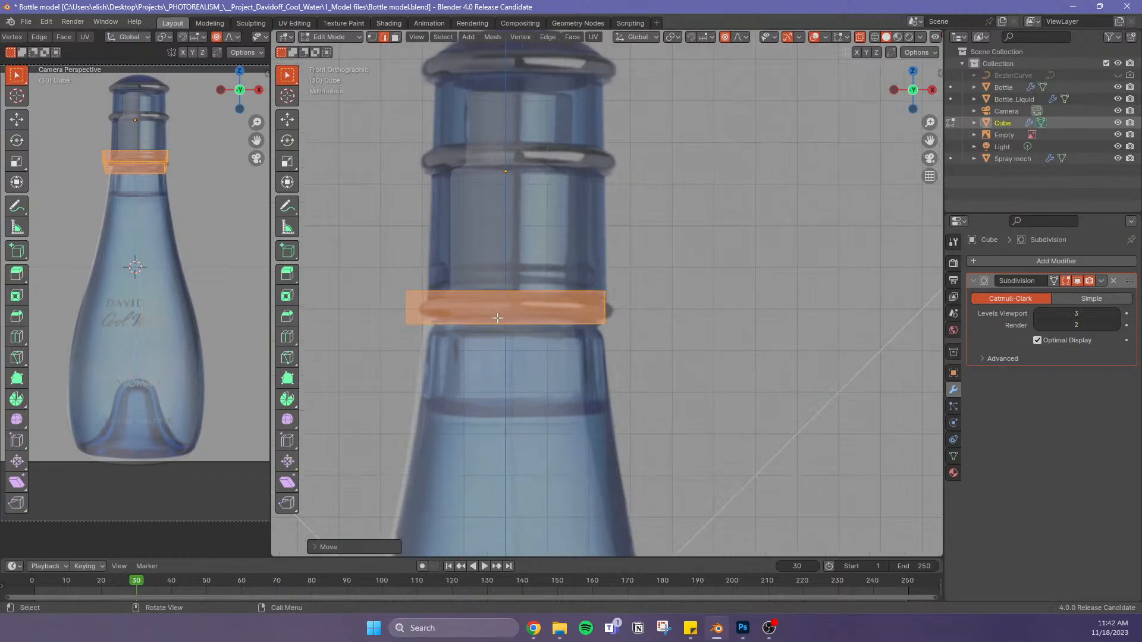
{"action": "key", "text": "s"}
{"action": "key", "text": "z"}
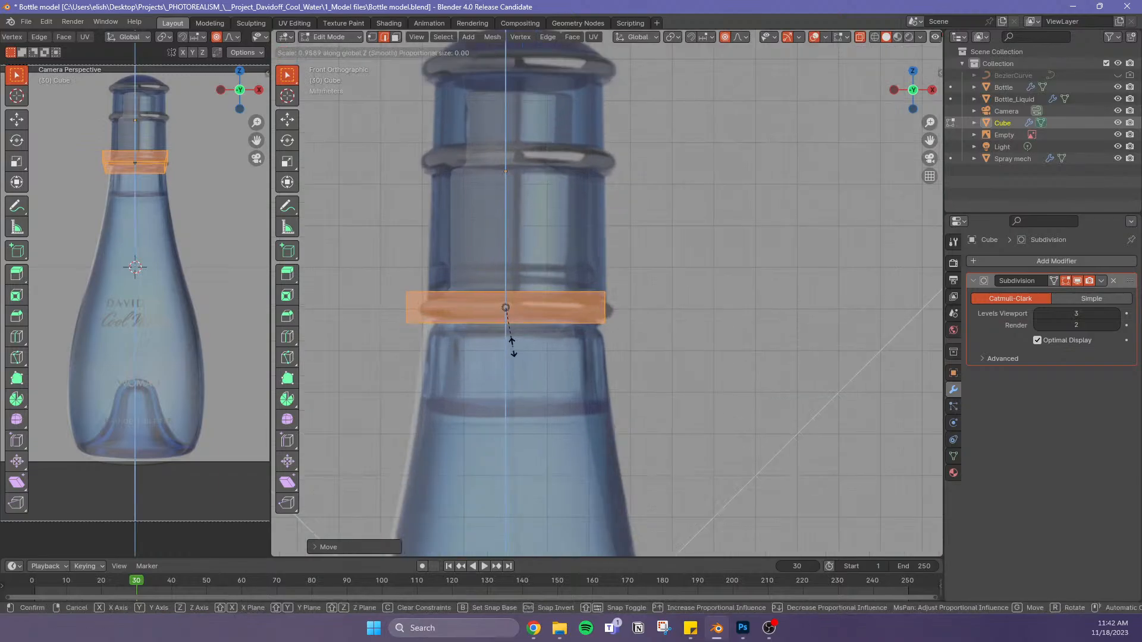
{"action": "left_click", "coordinate": [508, 342]}
Turn off the see-through display and inspect how the slab sits around the base of the spray mechanism
{"action": "middle_click_drag", "start_coordinate": [554, 335], "coordinate": [621, 341], "text": "shift"}
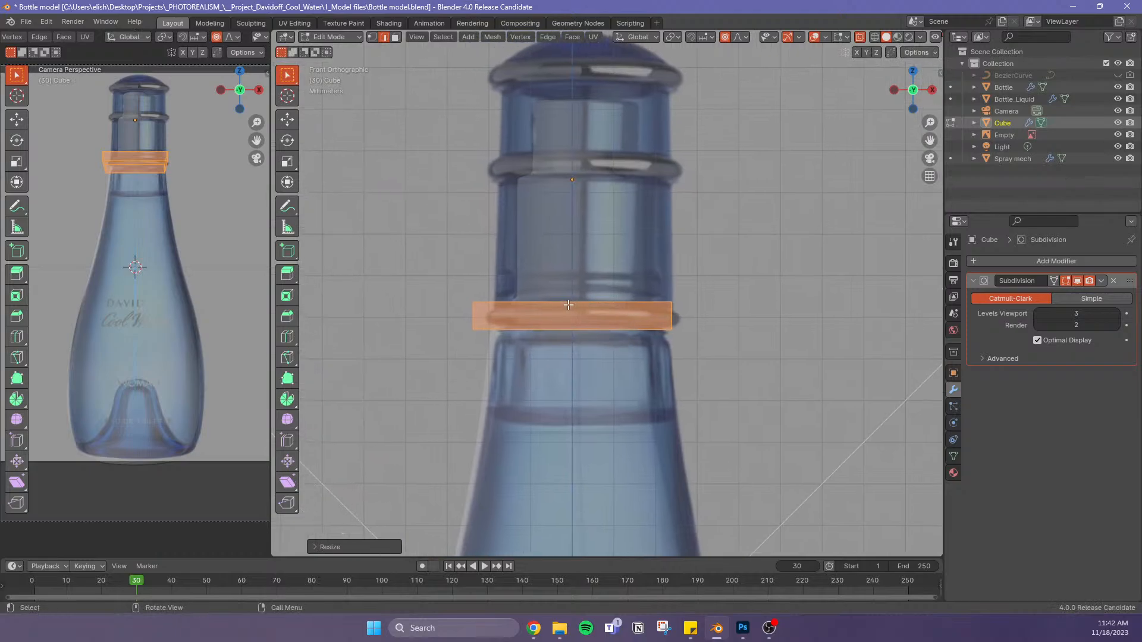
{"action": "scroll", "coordinate": [568, 305], "scroll_direction": "up", "scroll_amount": 3}
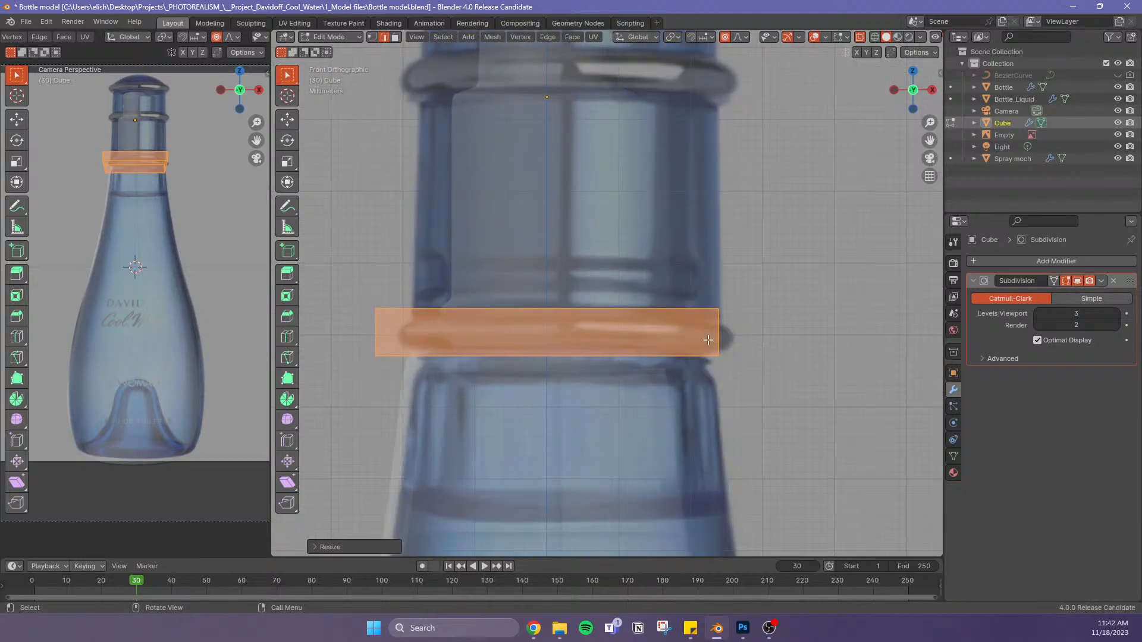
{"action": "key", "text": "space"}
{"action": "key", "text": "space"}
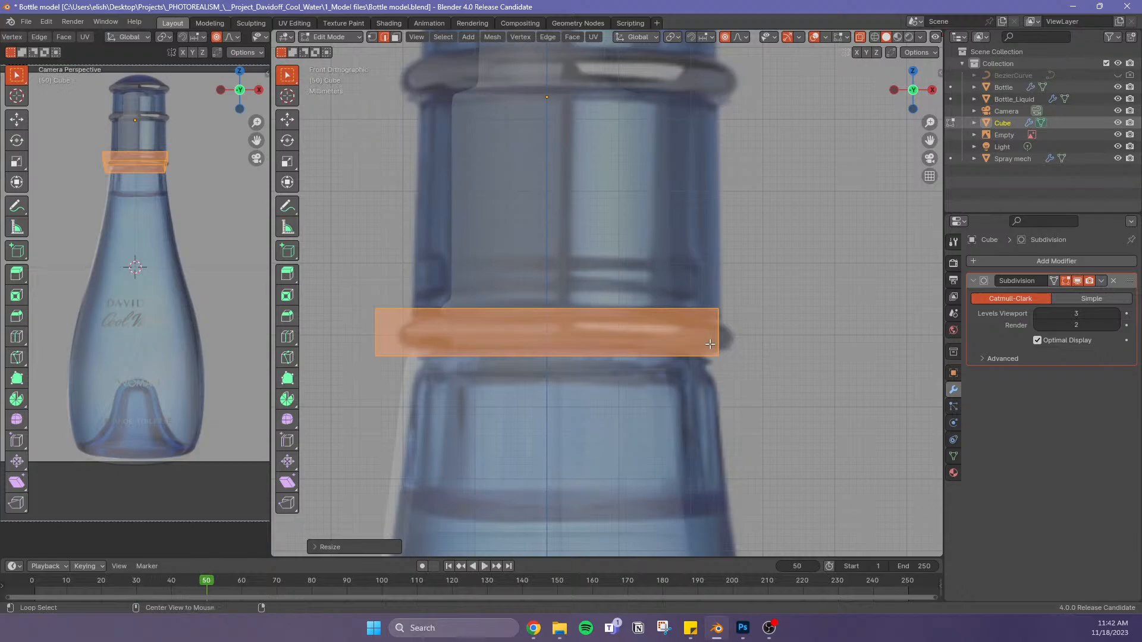
{"action": "key", "text": "ctrl"}
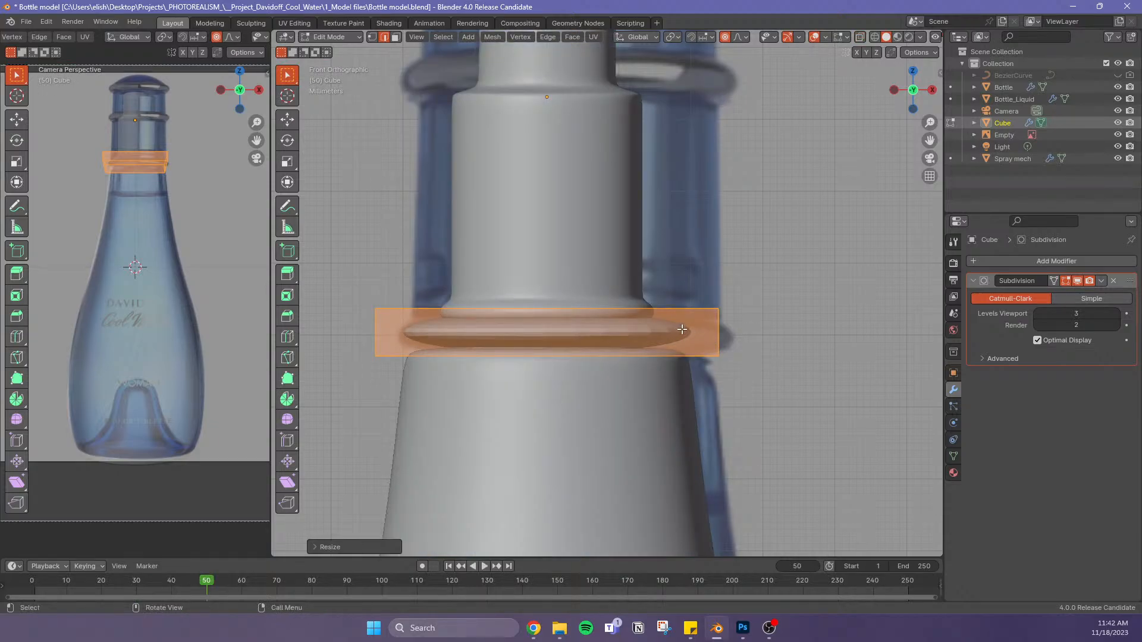
{"action": "middle_click_drag", "start_coordinate": [753, 316], "coordinate": [721, 308], "text": "shift"}
{"action": "scroll", "coordinate": [738, 295], "scroll_direction": "up", "scroll_amount": 4}
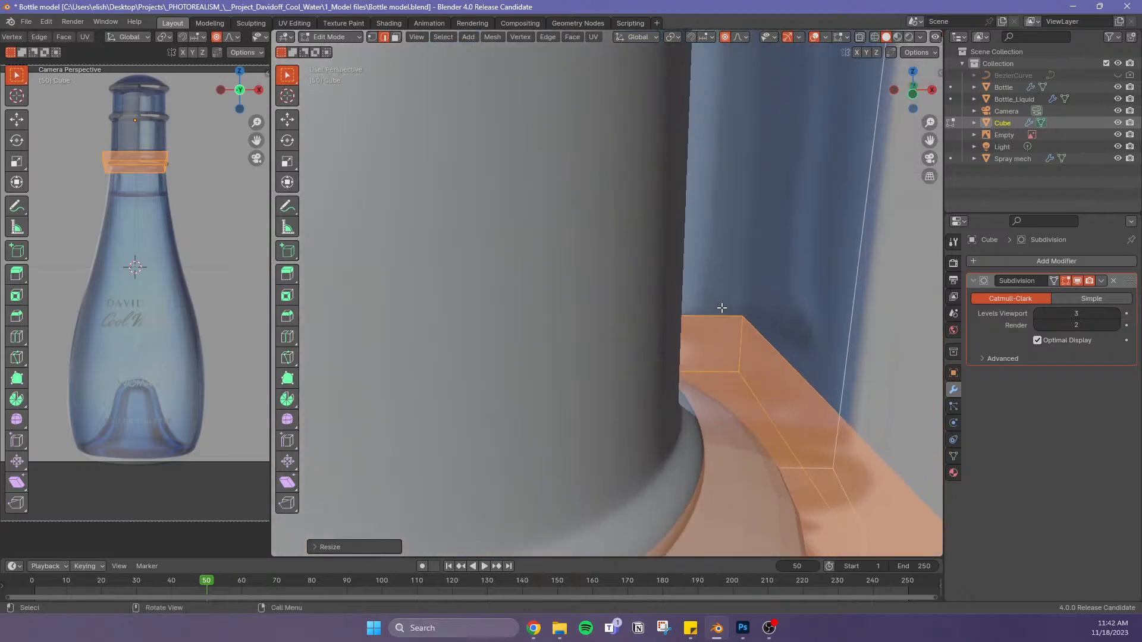
{"action": "left_click", "coordinate": [735, 450]}
{"action": "left_click", "coordinate": [767, 379]}
{"action": "scroll", "coordinate": [759, 359], "scroll_direction": "up", "scroll_amount": 2}
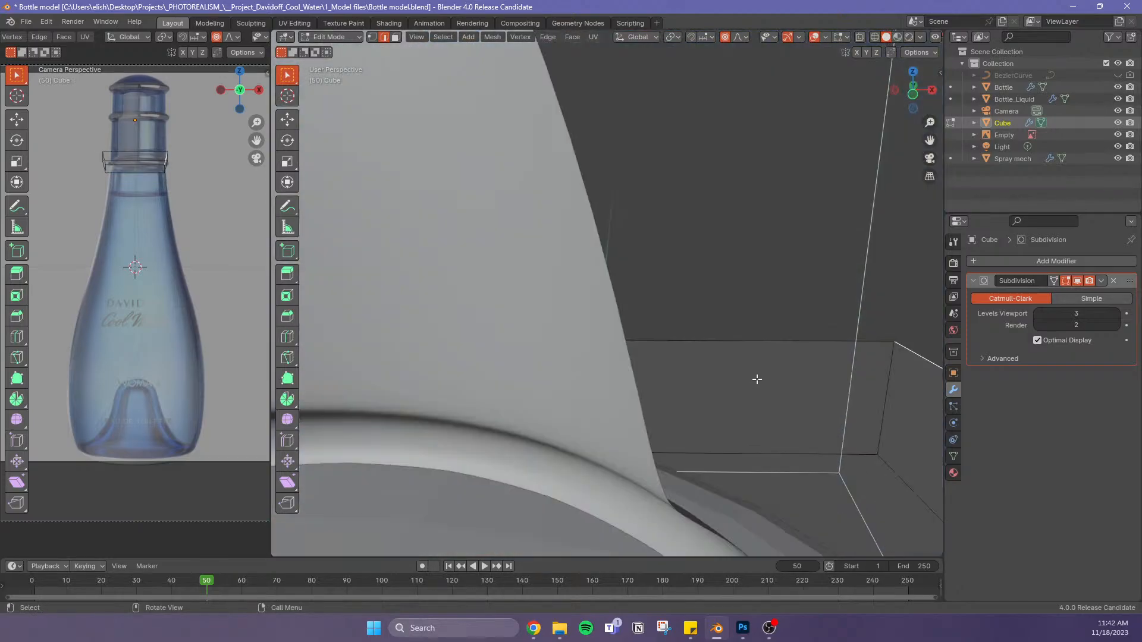
{"action": "scroll", "coordinate": [756, 378], "scroll_direction": "down", "scroll_amount": 4}
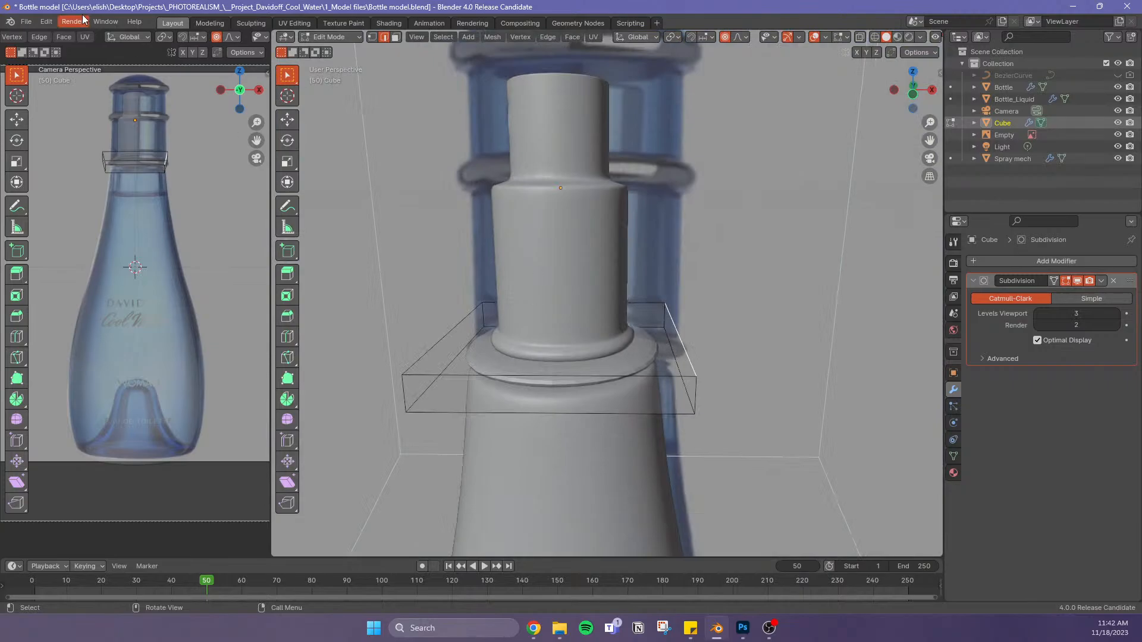
Inset the slab's top face and extrude it upward past the top of the reference cap
{"action": "left_click", "coordinate": [395, 37]}
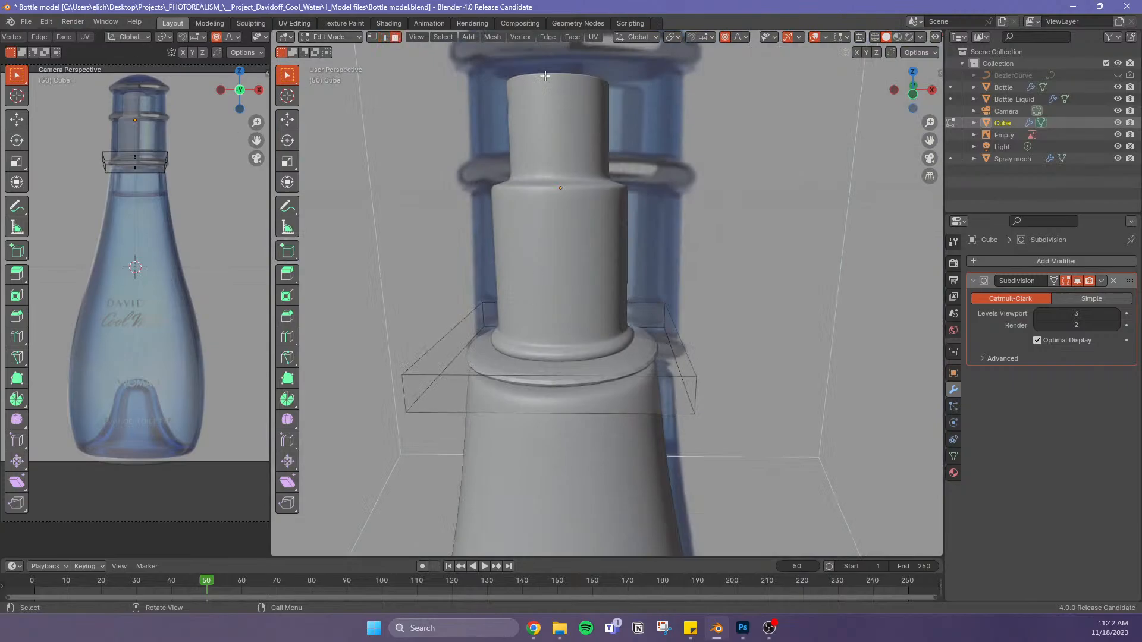
{"action": "left_click", "coordinate": [662, 333]}
{"action": "key", "text": "i"}
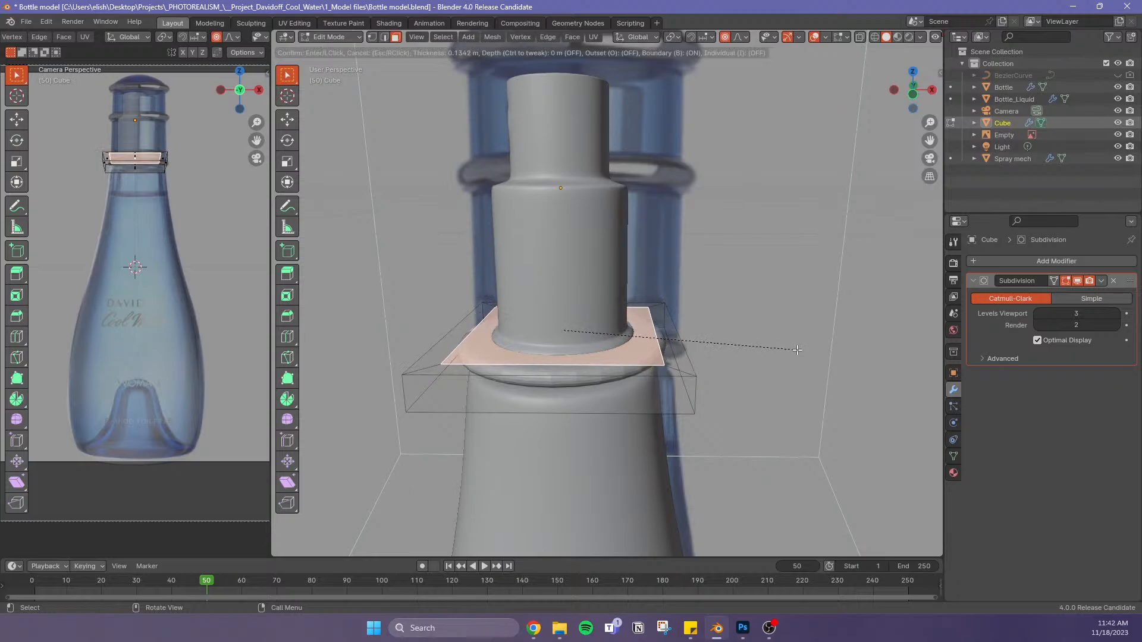
{"action": "left_click", "coordinate": [797, 351]}
{"action": "key", "text": "e"}
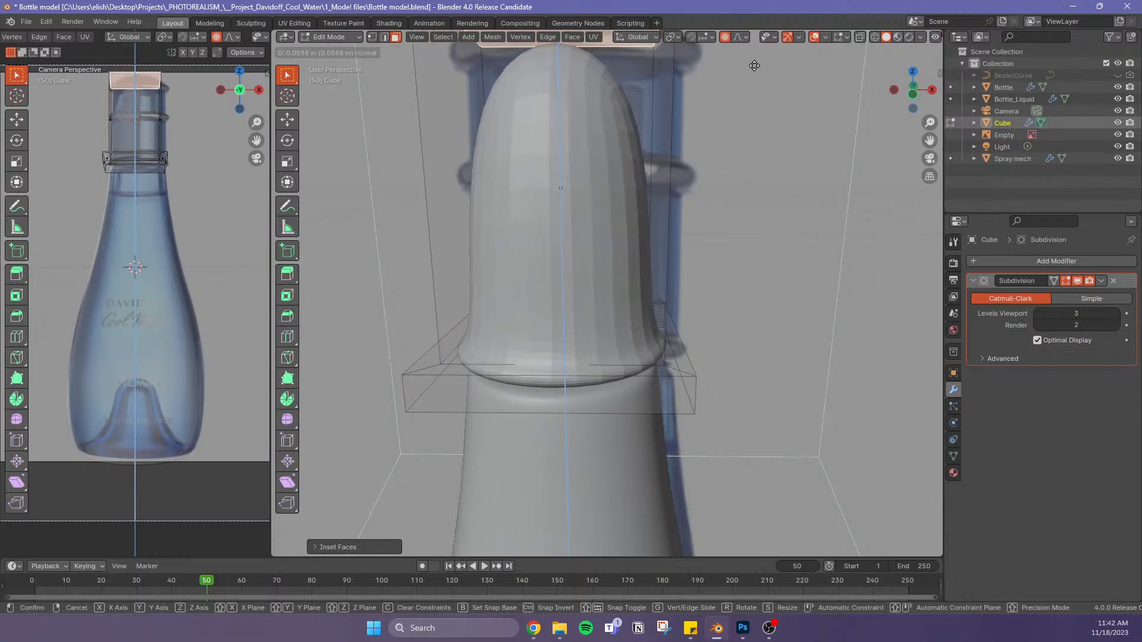
{"action": "left_click", "coordinate": [749, 543]}
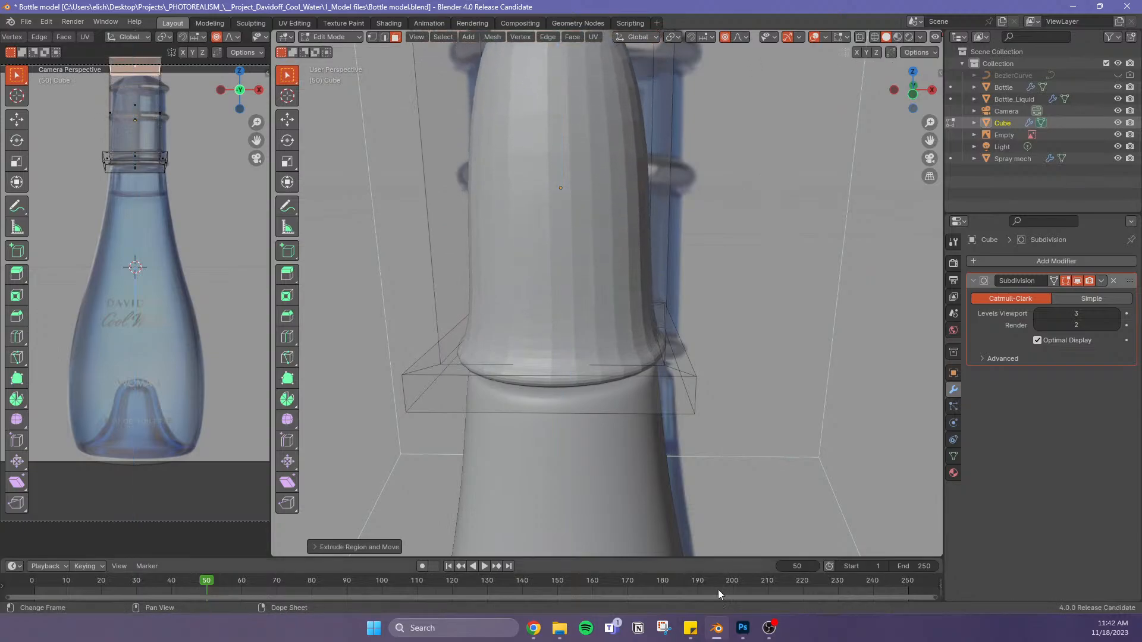
{"action": "middle_click_drag", "start_coordinate": [776, 349], "coordinate": [753, 395], "text": "shift"}
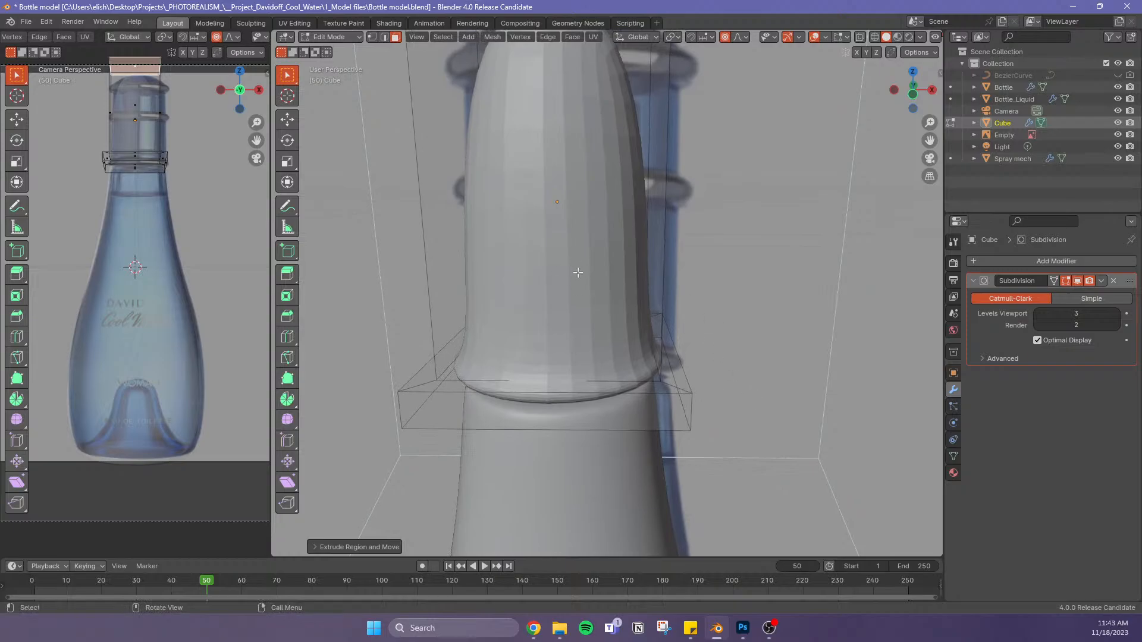
In the front view, add two loop cuts around the extruded body, sliding them to the reference cap's upper and middle rings
{"action": "key", "text": "KP_1"}
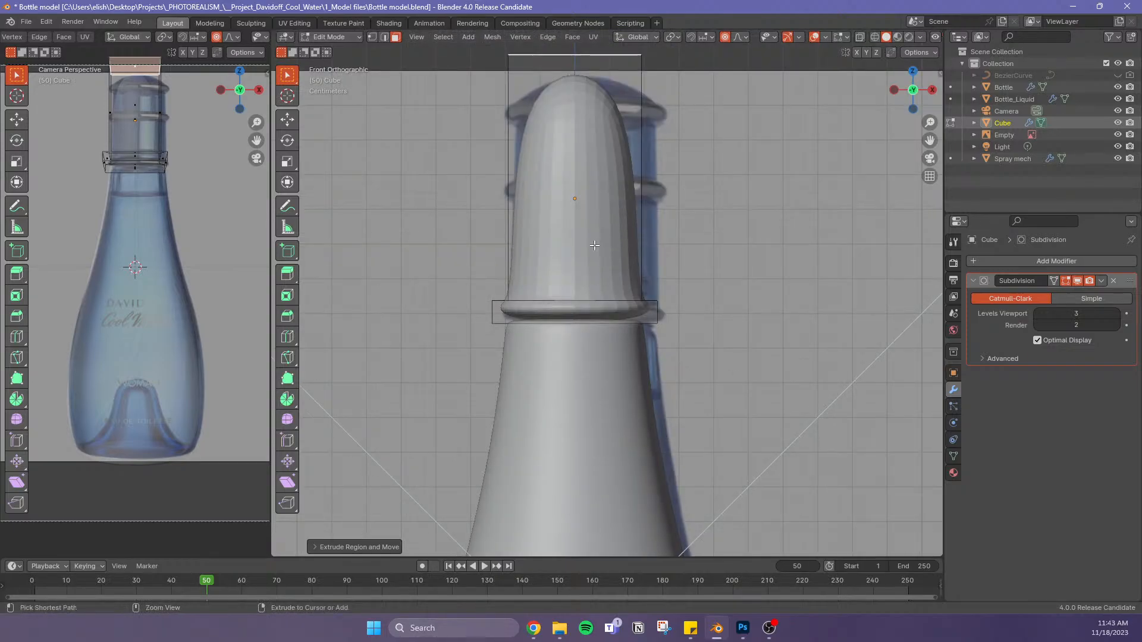
{"action": "key", "text": "ctrl+r"}
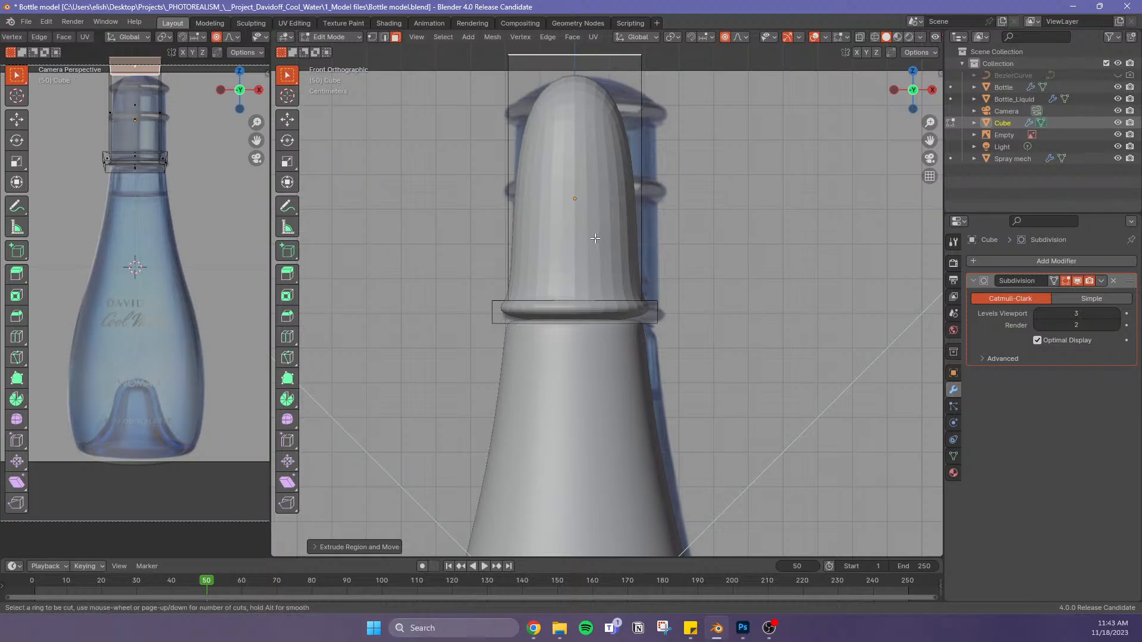
{"action": "left_click", "coordinate": [624, 232]}
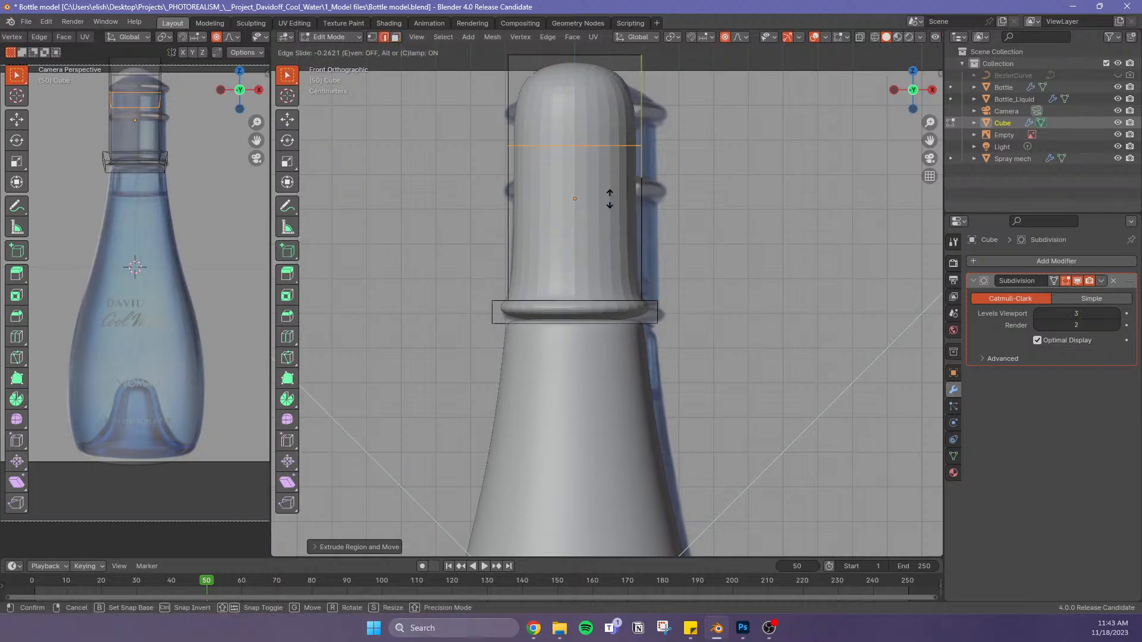
{"action": "left_click", "coordinate": [608, 168]}
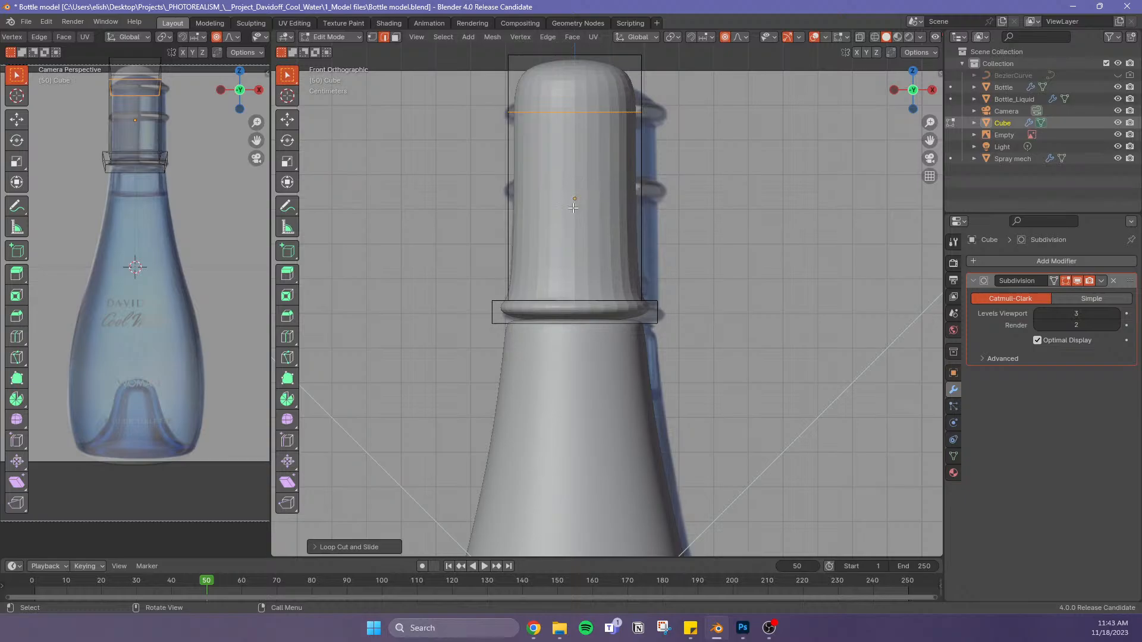
{"action": "key", "text": "ctrl+r"}
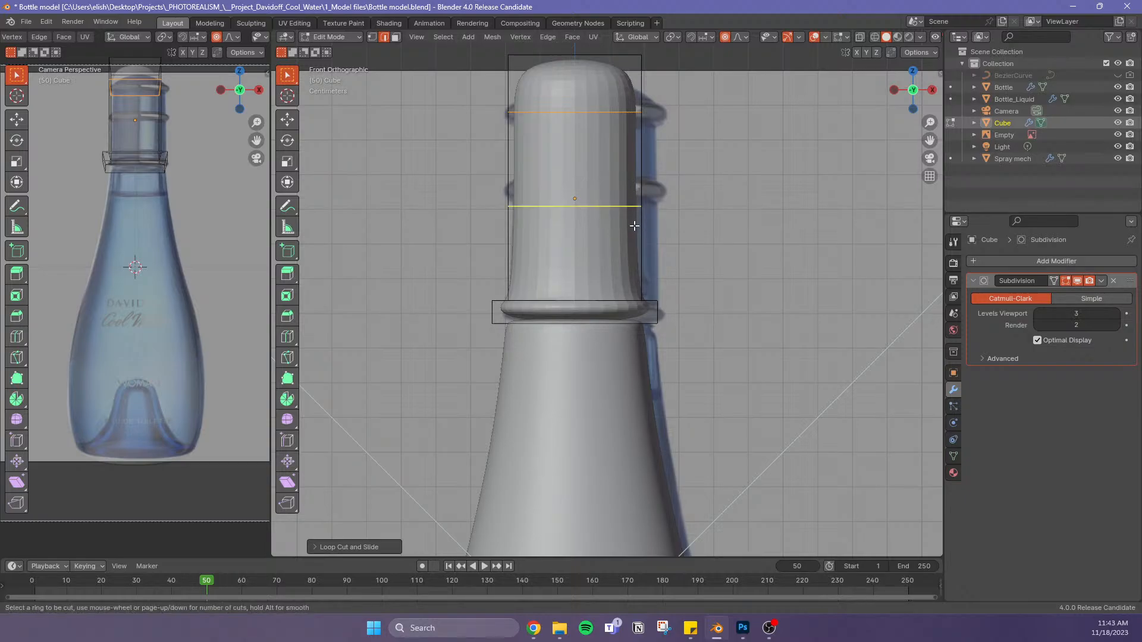
{"action": "left_click", "coordinate": [636, 229]}
{"action": "left_click", "coordinate": [649, 207]}
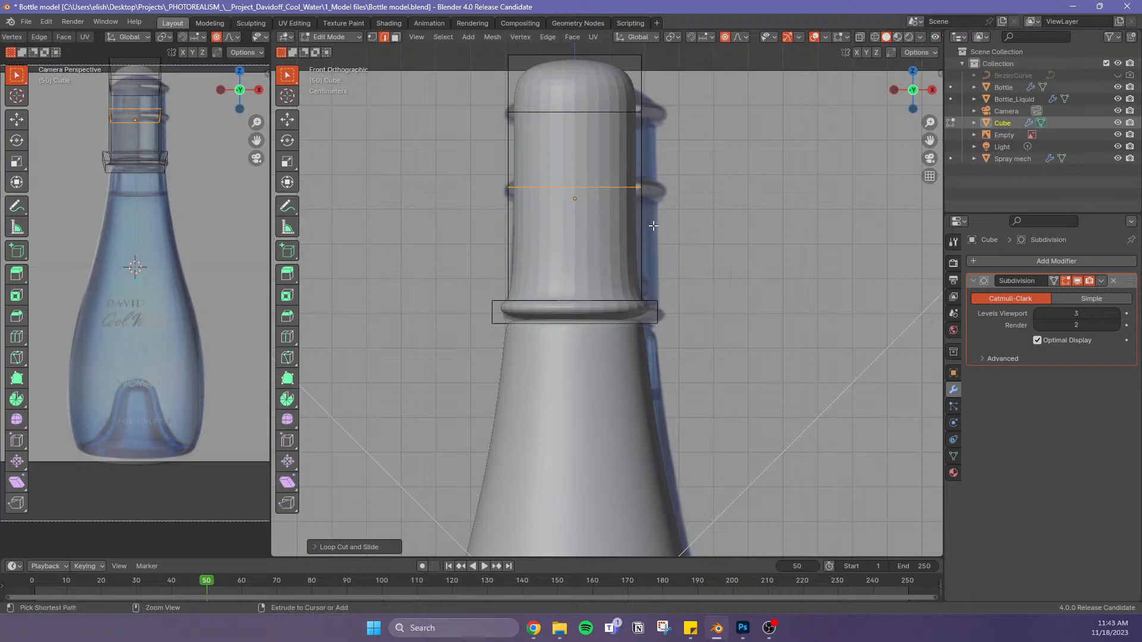
Add a loop cut just below the middle-ring loop and raise the original loop slightly along Z, so the pair brackets the middle ring
{"action": "key", "text": "ctrl+r"}
{"action": "left_click", "coordinate": [679, 196]}
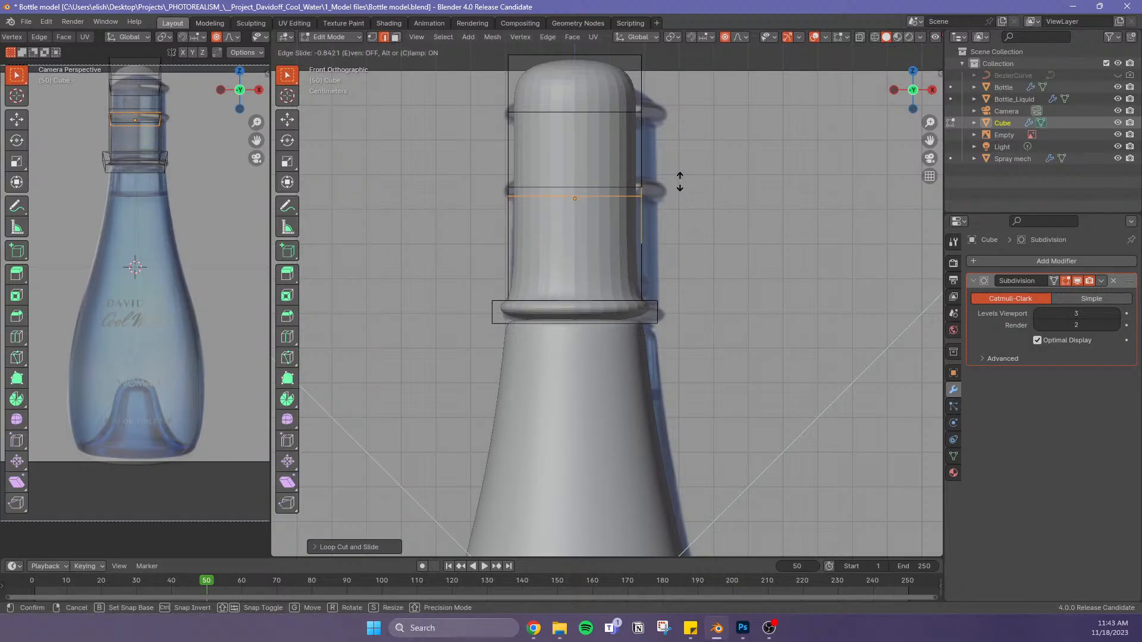
{"action": "left_click", "coordinate": [680, 181]}
{"action": "left_click", "coordinate": [619, 187], "text": "alt"}
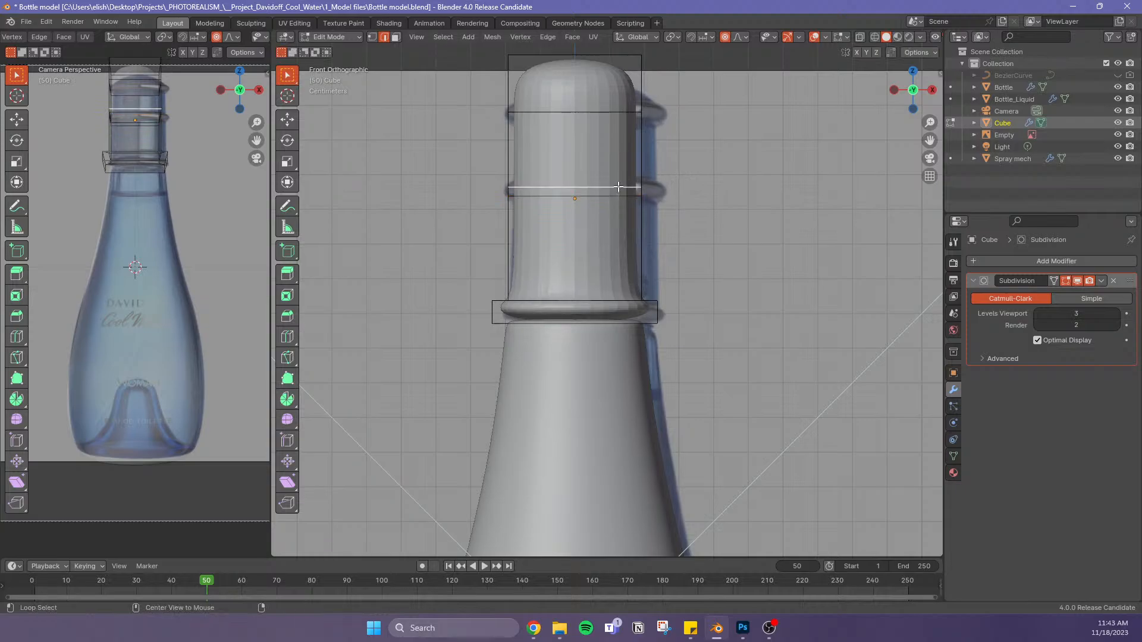
{"action": "key", "text": "g"}
{"action": "key", "text": "z"}
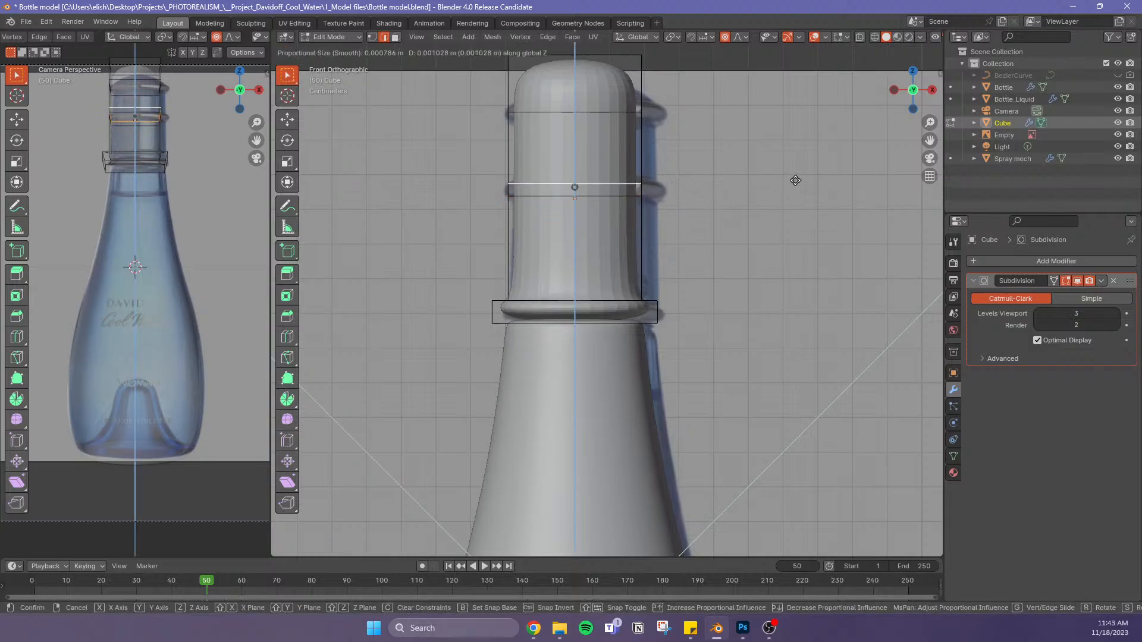
{"action": "left_click", "coordinate": [793, 179]}
Add a centred loop cut between the two edge loops bracketing the middle ring
{"action": "key", "text": "ctrl+r"}
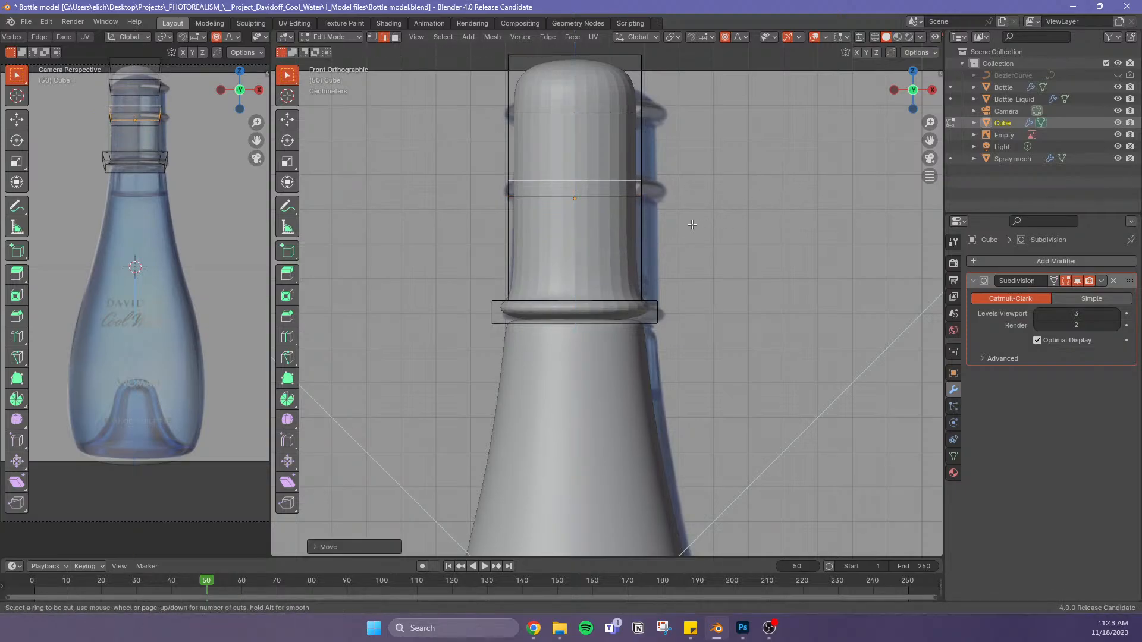
{"action": "left_click", "coordinate": [651, 191]}
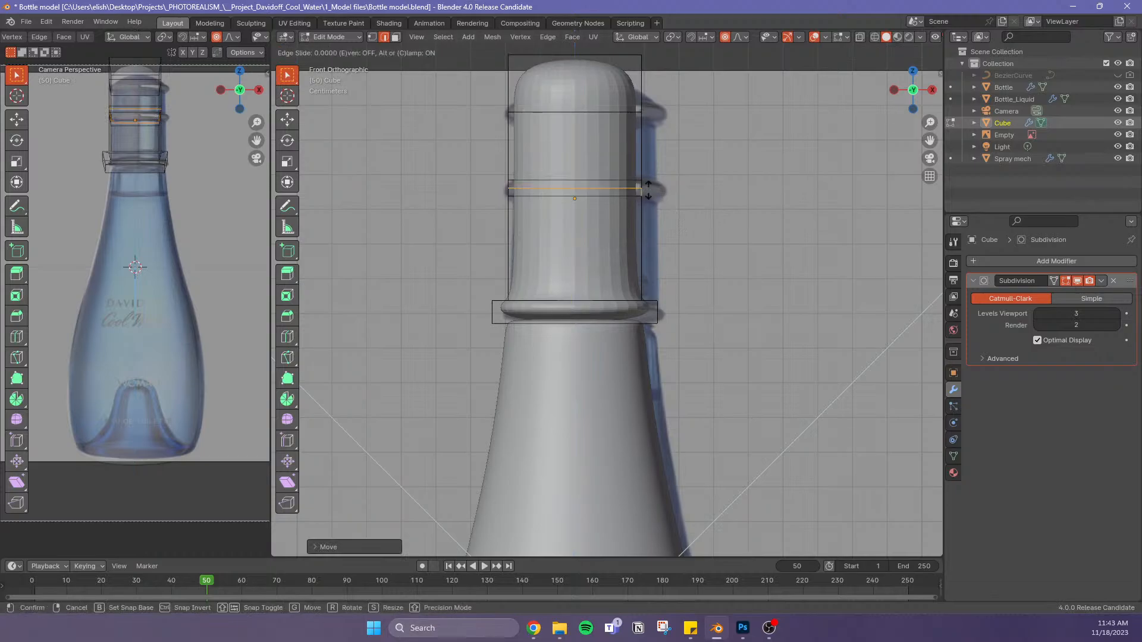
{"action": "right_click", "coordinate": [650, 191]}
{"action": "left_click", "coordinate": [603, 179], "text": "alt"}
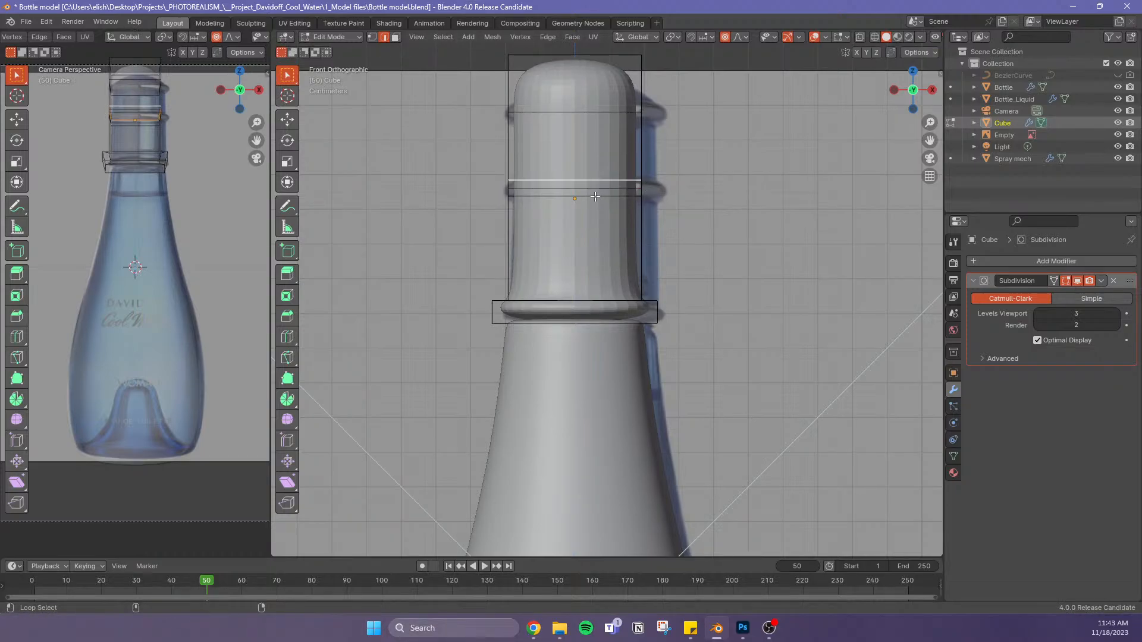
{"action": "left_click", "coordinate": [595, 196], "text": "alt+shift"}
{"action": "key", "text": "s"}
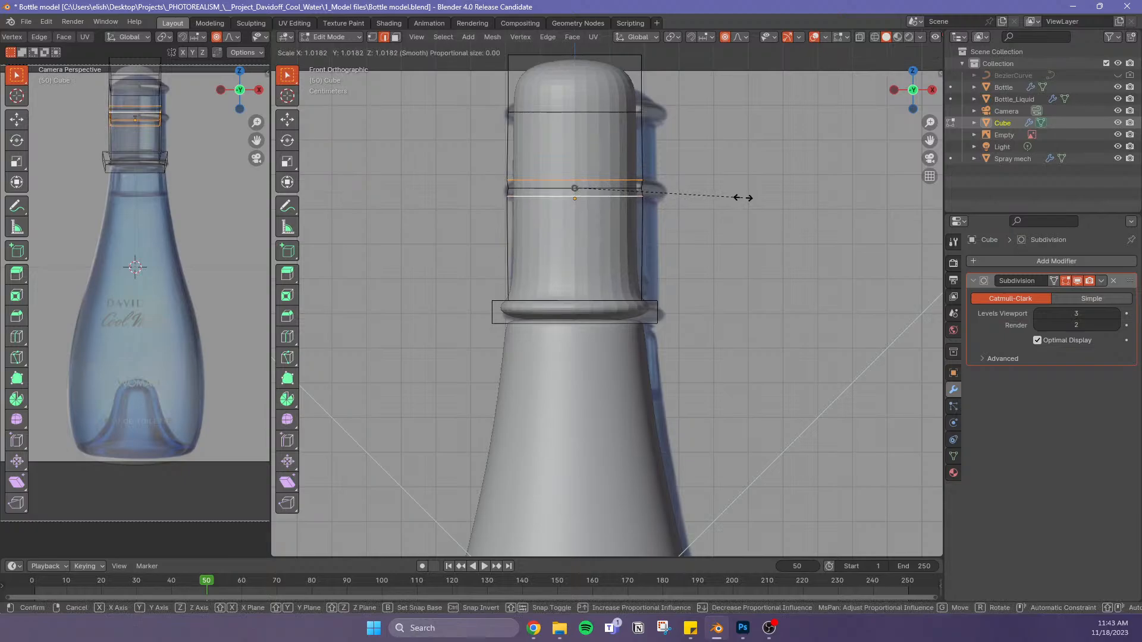
{"action": "right_click", "coordinate": [745, 199]}
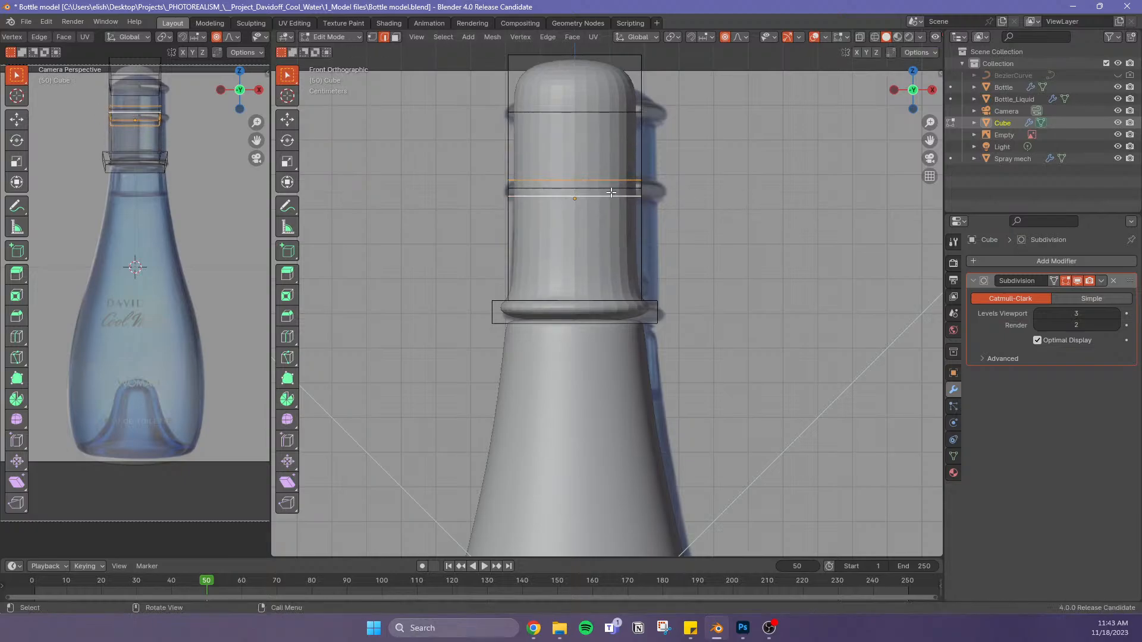
Scale the middle ring's centre edge loop outward by about 1.26 to form the protruding ring
{"action": "left_click", "coordinate": [604, 188], "text": "alt"}
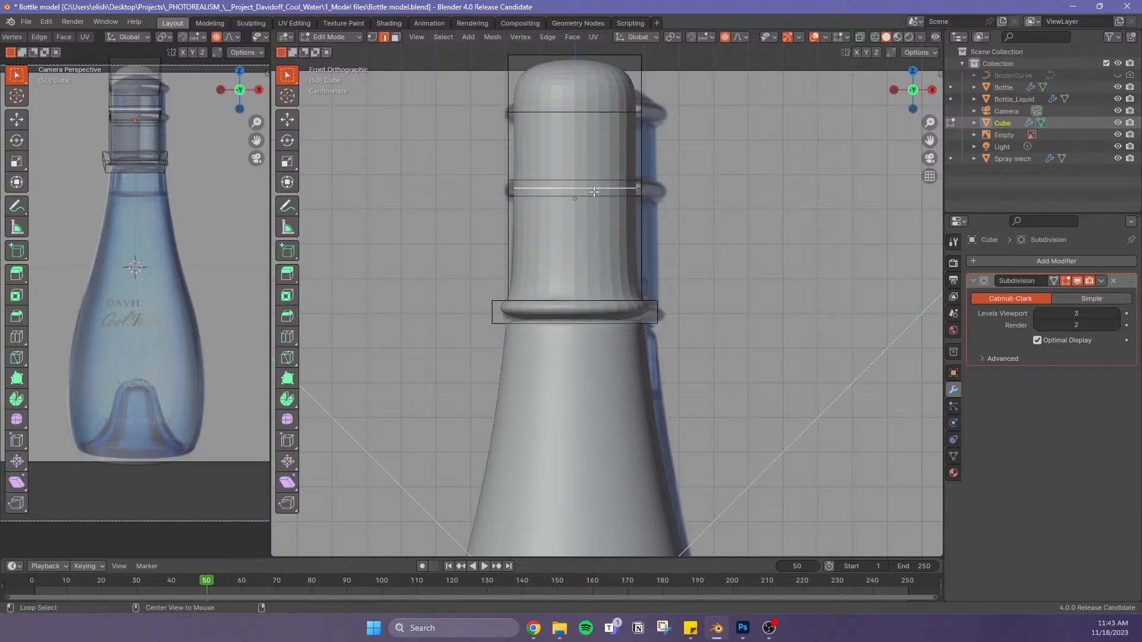
{"action": "key", "text": "s"}
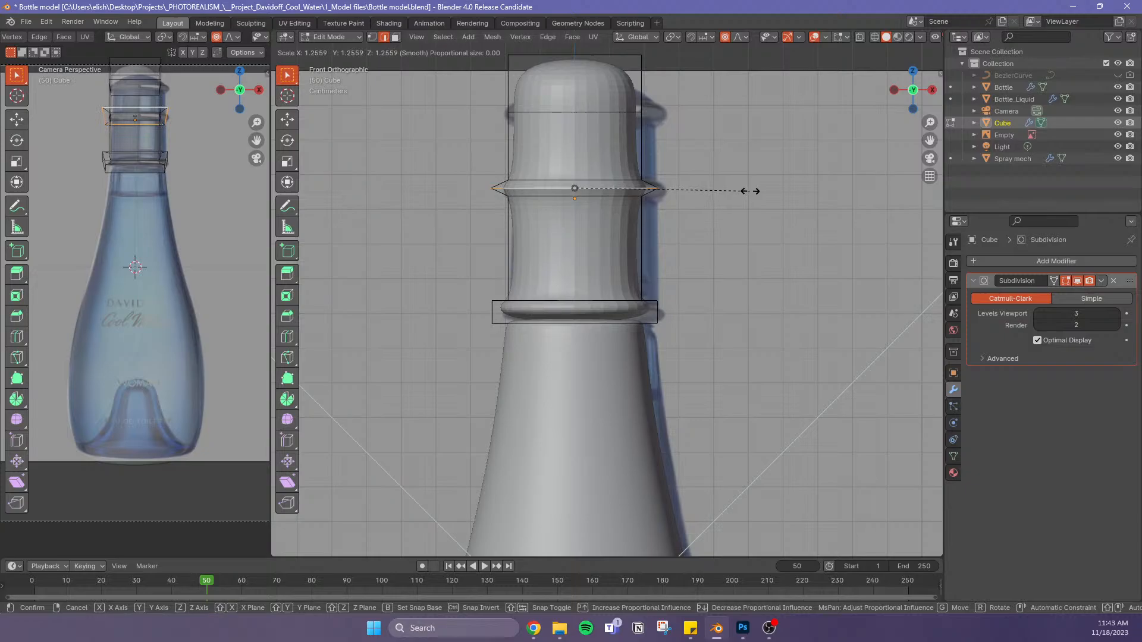
{"action": "left_click", "coordinate": [748, 191]}
Add two loop cuts bracketing the upper-ring loop, sliding one just above it and the other just below it
{"action": "key", "text": "ctrl+r"}
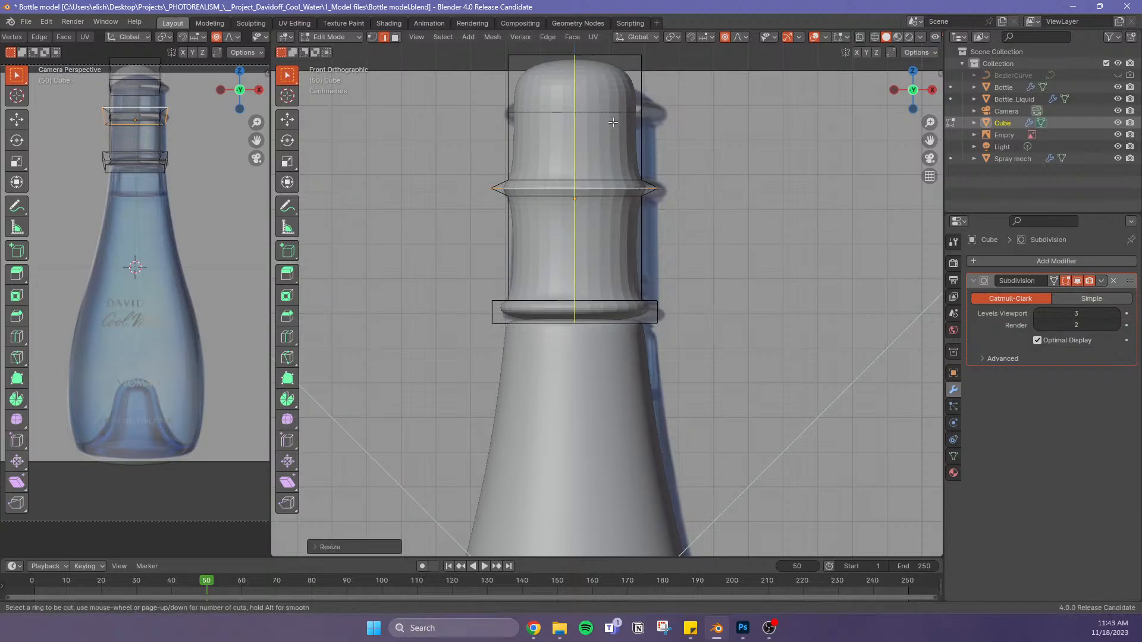
{"action": "left_click", "coordinate": [660, 118]}
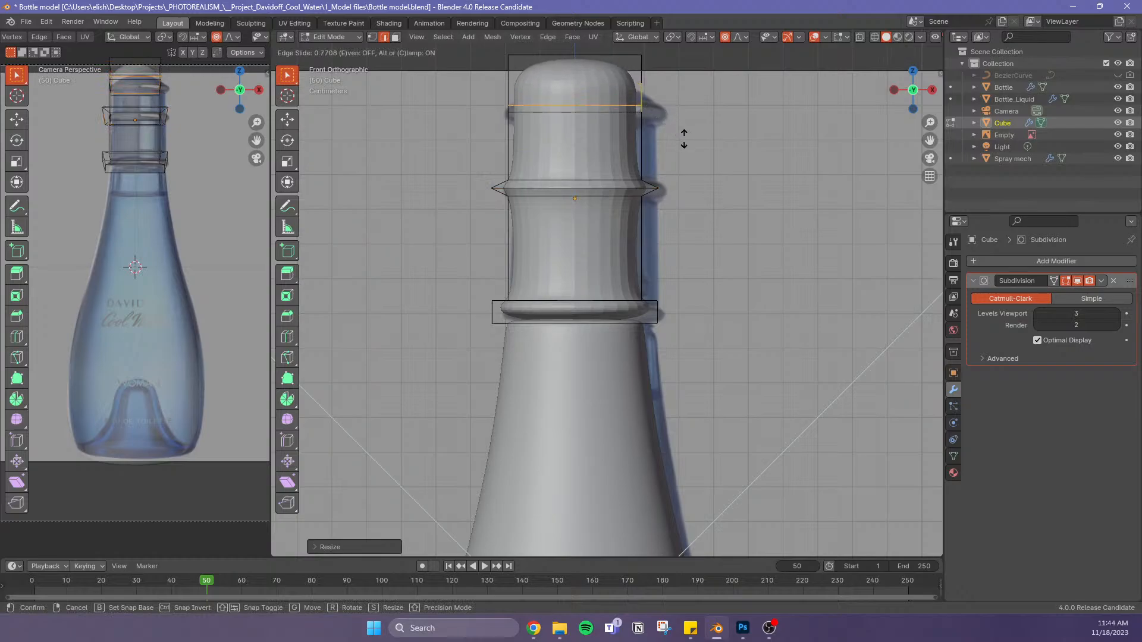
{"action": "left_click", "coordinate": [684, 138]}
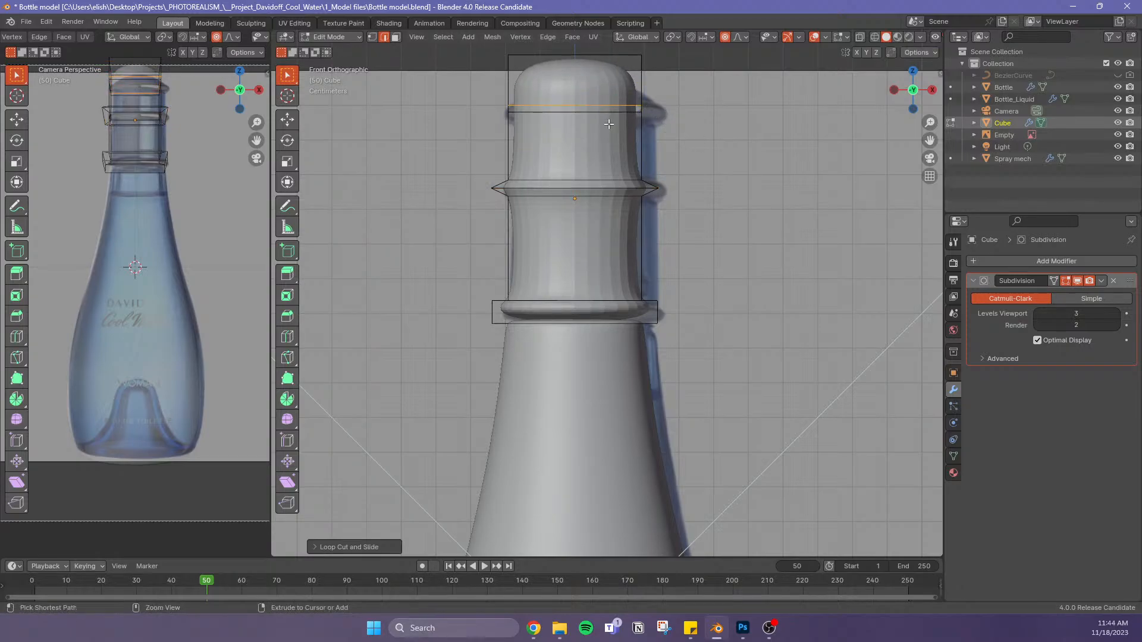
{"action": "left_click", "coordinate": [650, 121]}
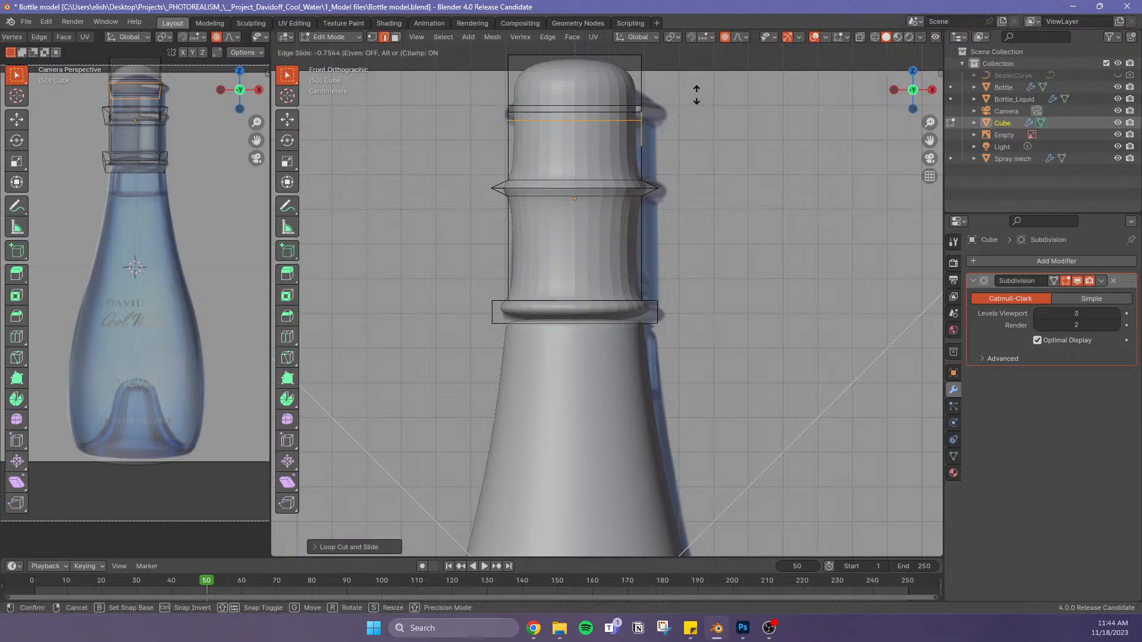
{"action": "left_click", "coordinate": [696, 94]}
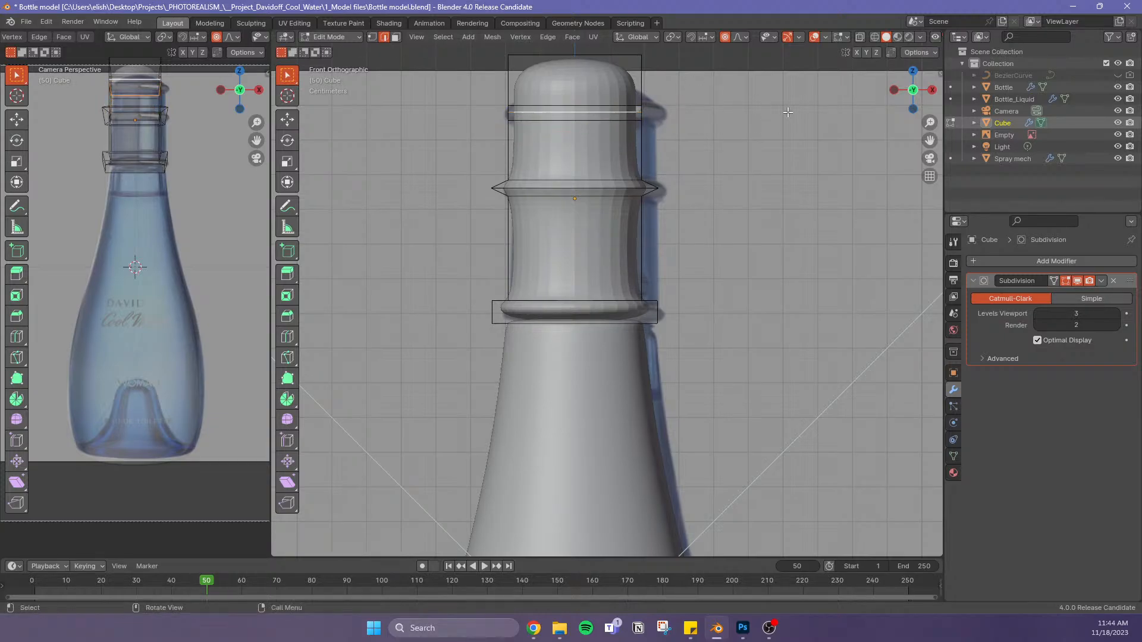
Lower the upper ring's centre loop slightly along Z and scale it outward to about the middle ring's width
{"action": "key", "text": "g"}
{"action": "key", "text": "z"}
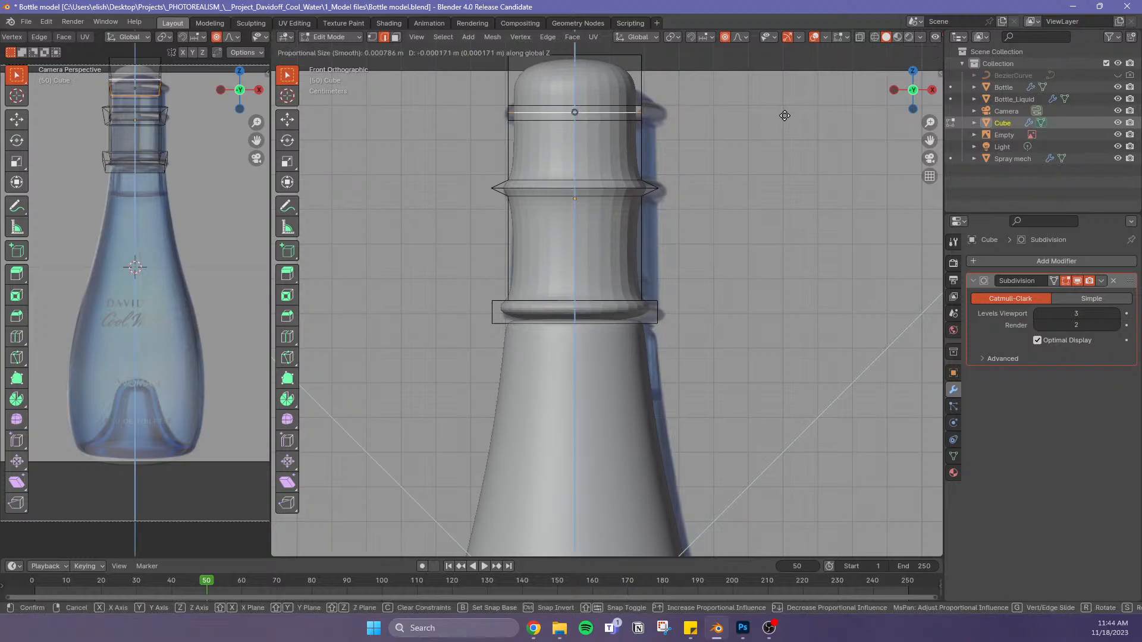
{"action": "left_click", "coordinate": [785, 115]}
{"action": "key", "text": "s"}
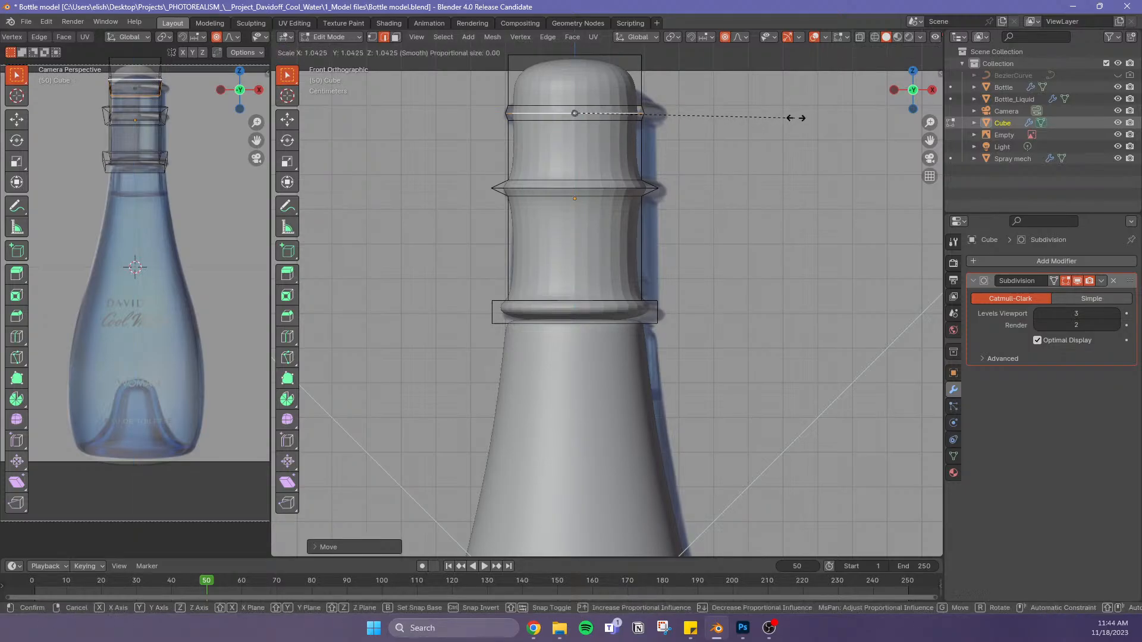
{"action": "left_click", "coordinate": [845, 117]}
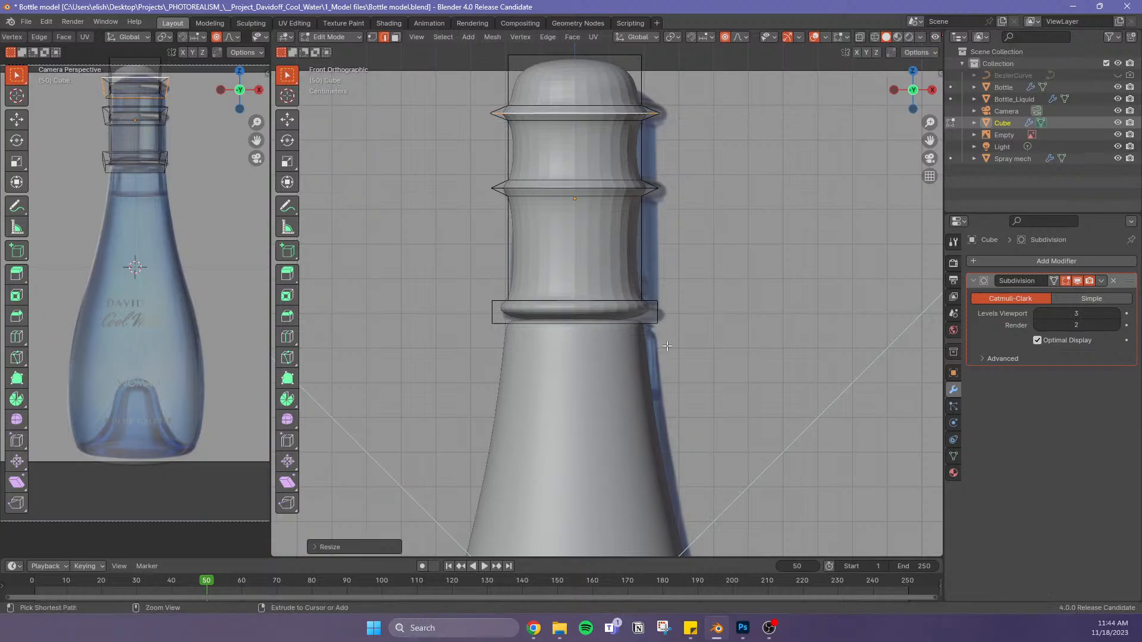
Add a loop cut around the bottom slab, slid very slightly below its mid-height
{"action": "key", "text": "ctrl+r"}
{"action": "left_click", "coordinate": [662, 315]}
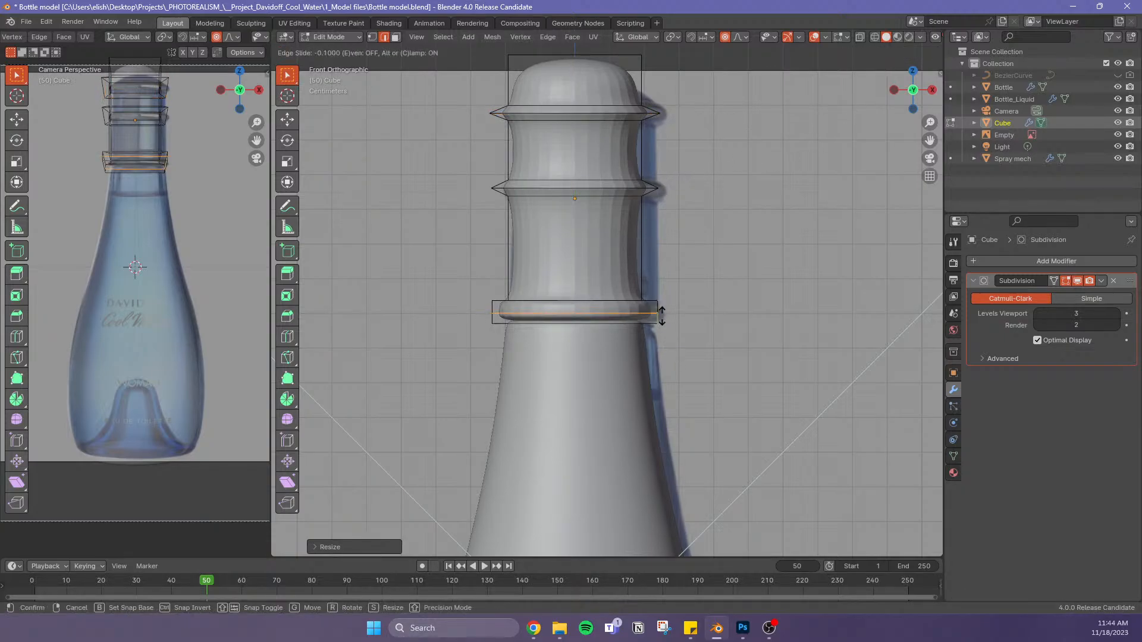
{"action": "left_click", "coordinate": [661, 315]}
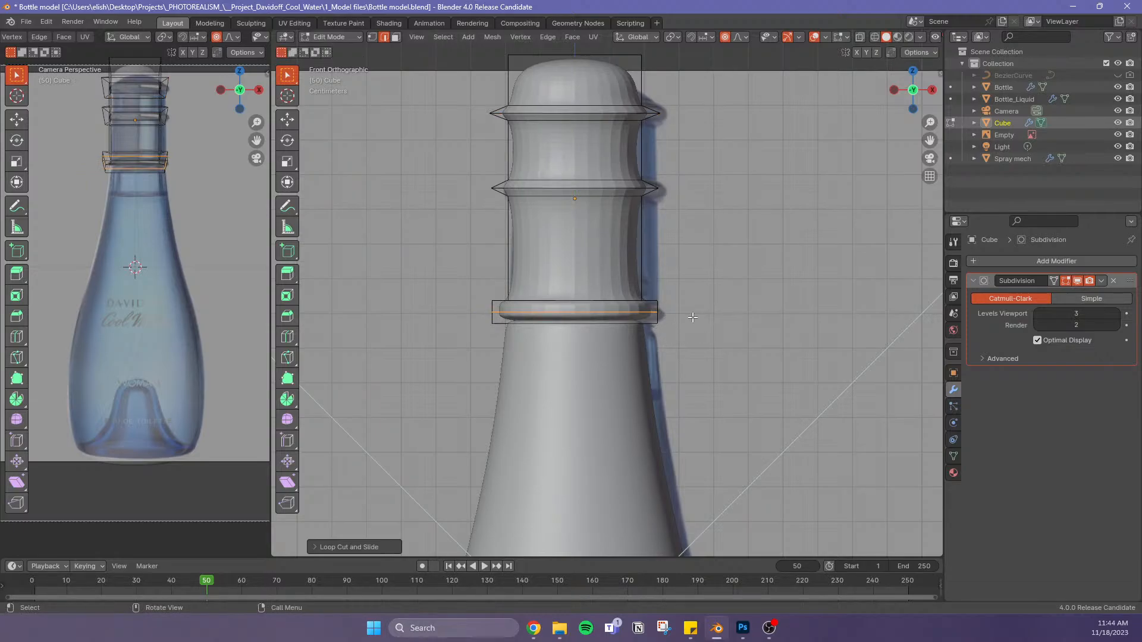
Try to scale the bottom slab's upper and lower edge loops inward on X and Y only, then undo it
{"action": "left_click", "coordinate": [596, 301], "text": "alt"}
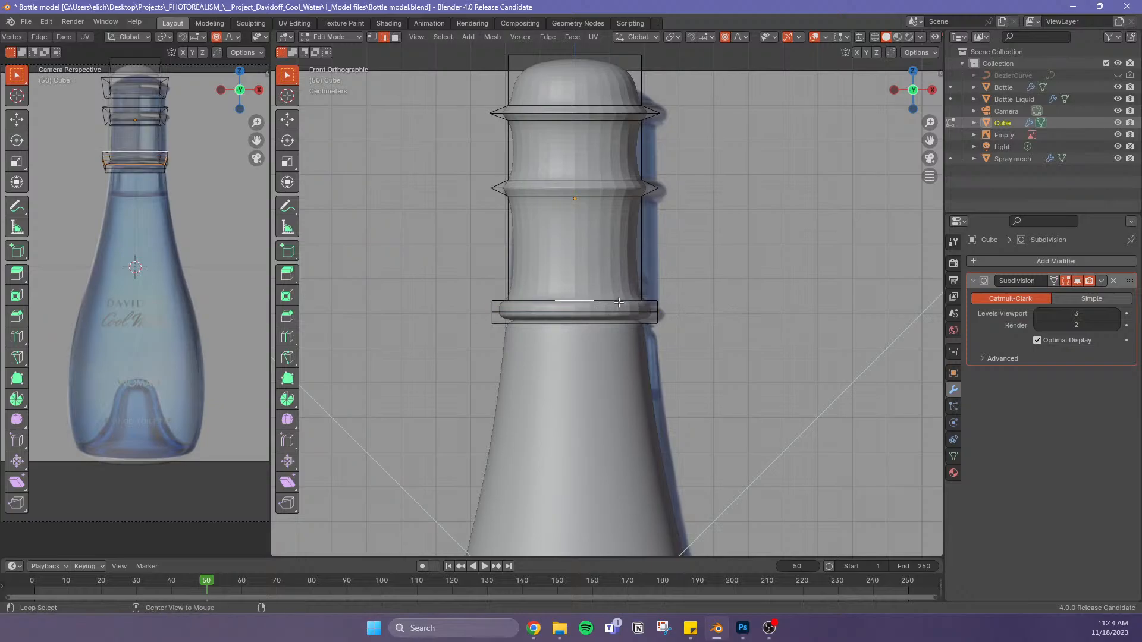
{"action": "left_click", "coordinate": [642, 301], "text": "alt"}
{"action": "middle_click_drag", "start_coordinate": [699, 319], "coordinate": [697, 329]}
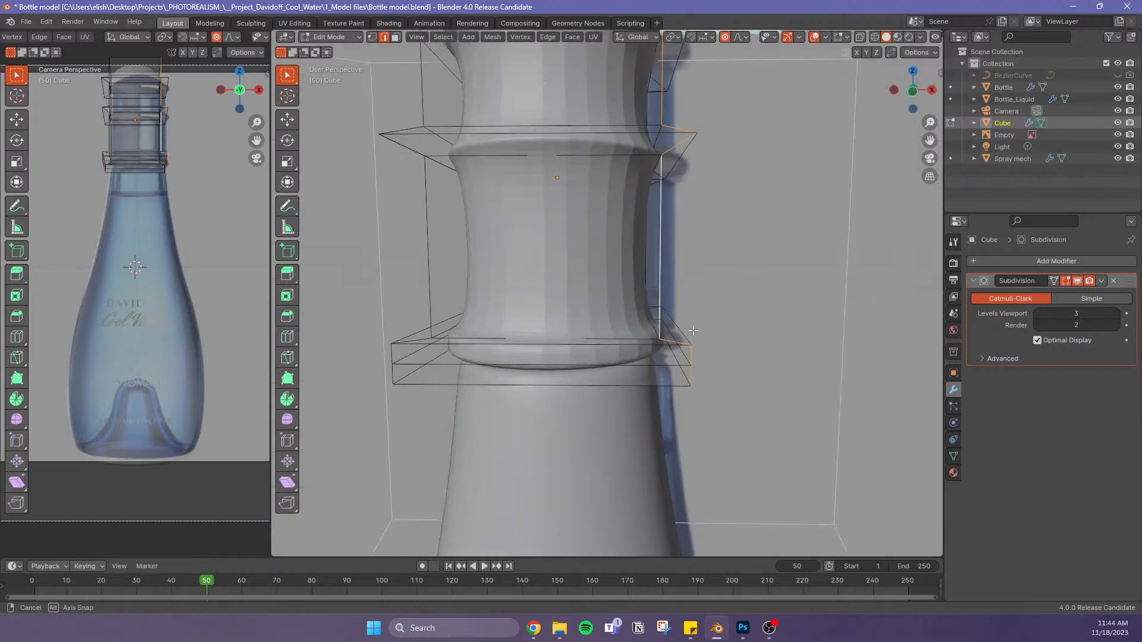
{"action": "left_click", "coordinate": [512, 343], "text": "alt"}
{"action": "left_click", "coordinate": [491, 385], "text": "alt+shift"}
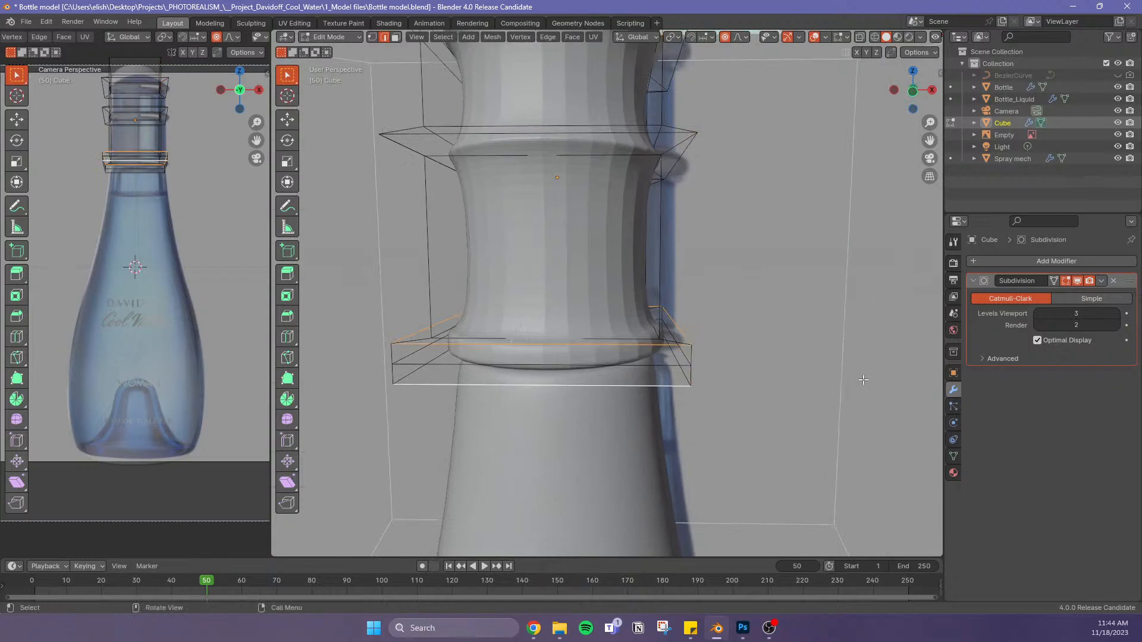
{"action": "key", "text": "s"}
{"action": "key", "text": "shift+z"}
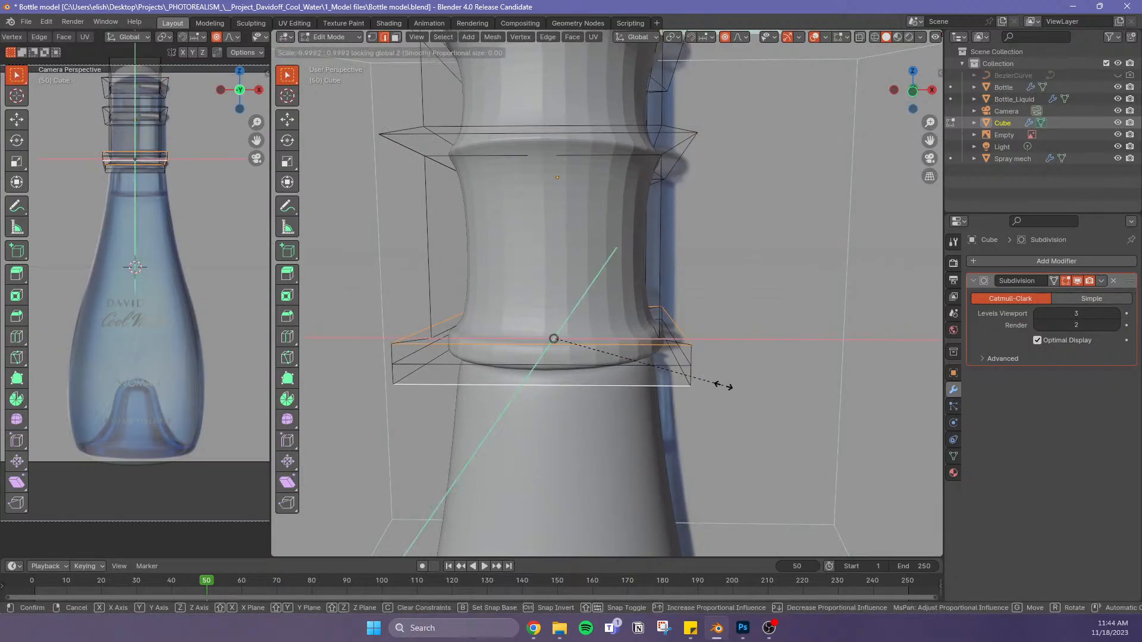
{"action": "left_click", "coordinate": [697, 374]}
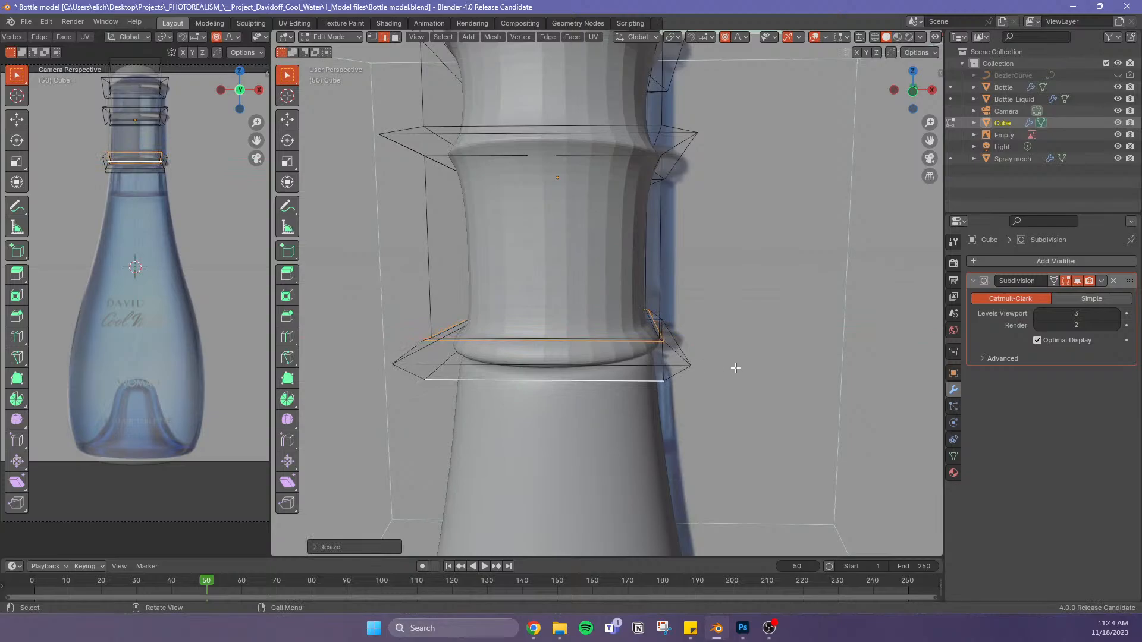
{"action": "key", "text": "KP_1"}
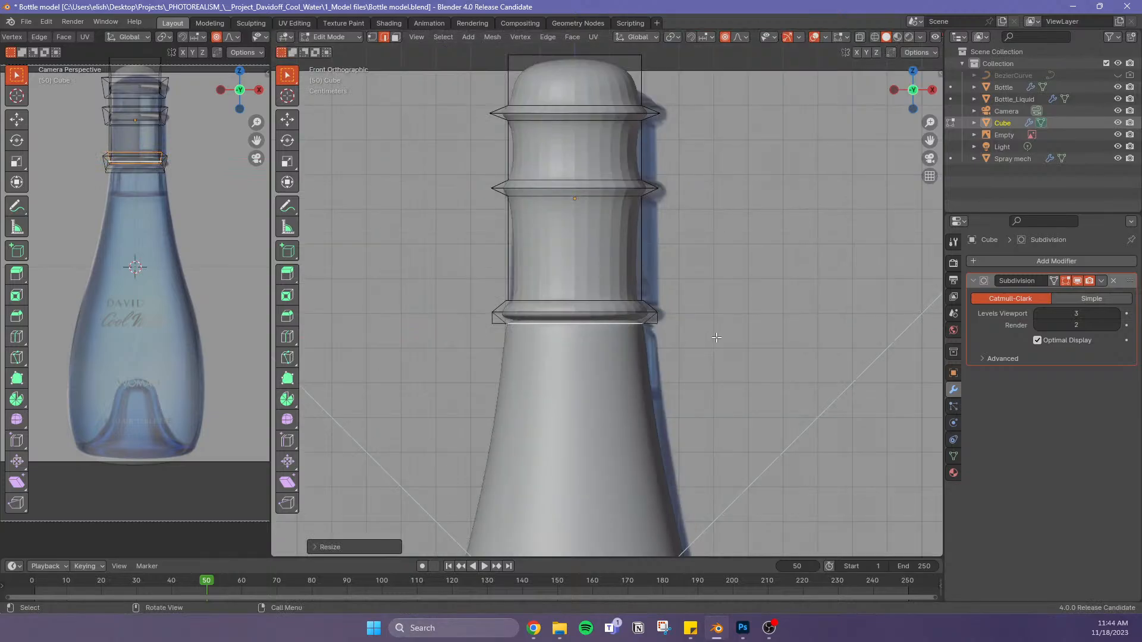
{"action": "key", "text": "alt+z"}
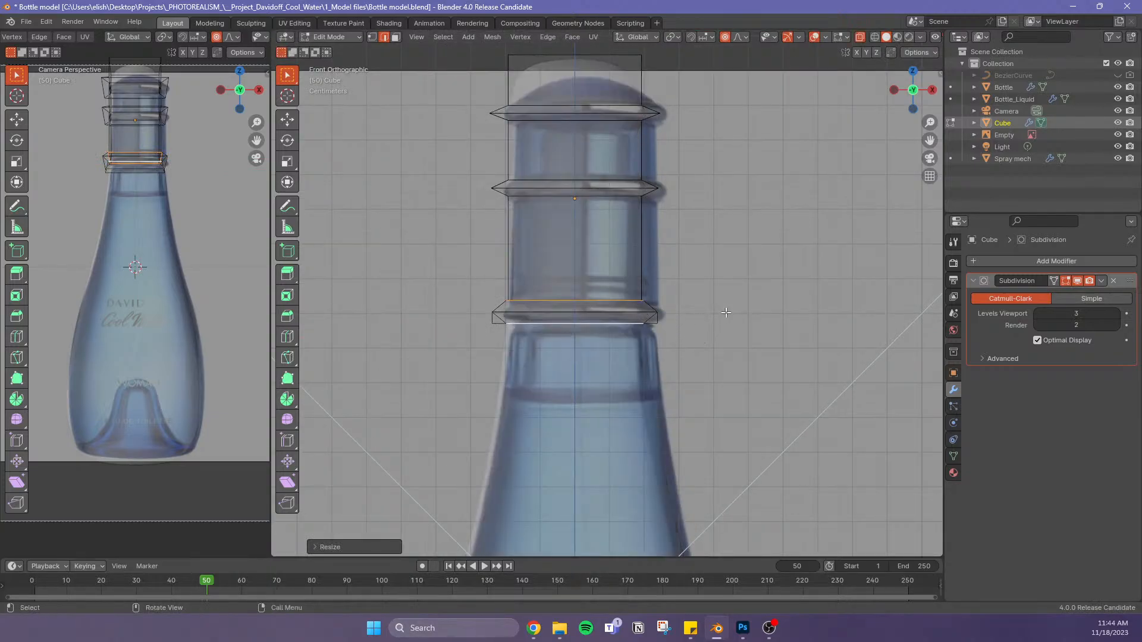
{"action": "key", "text": "ctrl+z"}
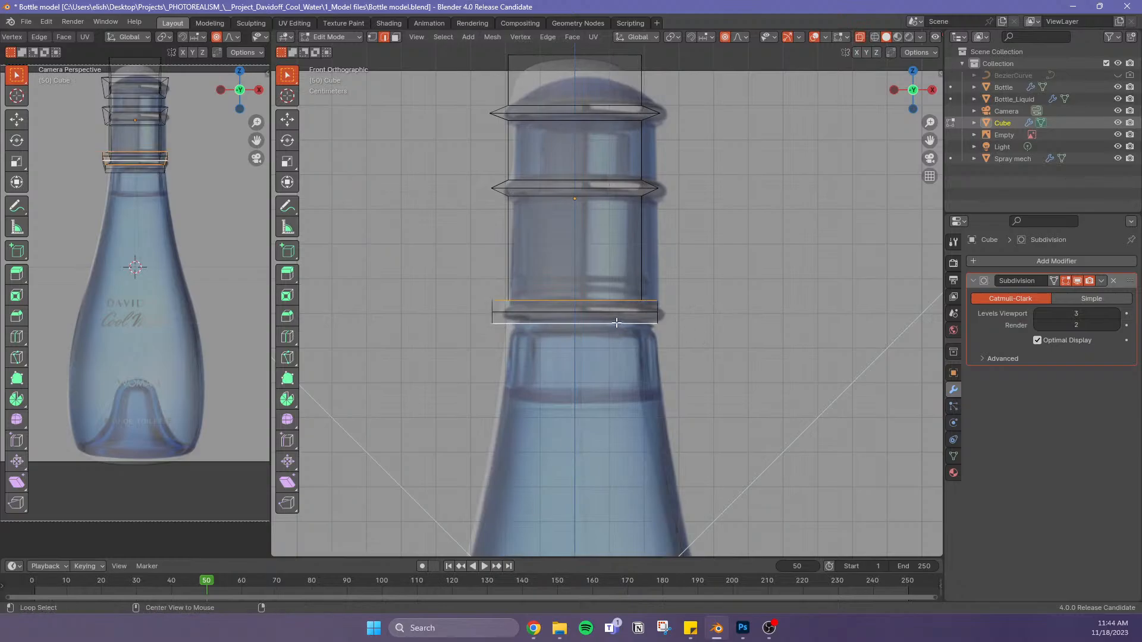
Scale the bottom slab's upper and lower edge loops inward together by about 0.82, leaving its middle loop protruding as a ring
{"action": "left_click", "coordinate": [634, 322], "text": "alt"}
{"action": "left_click", "coordinate": [612, 327], "text": "alt"}
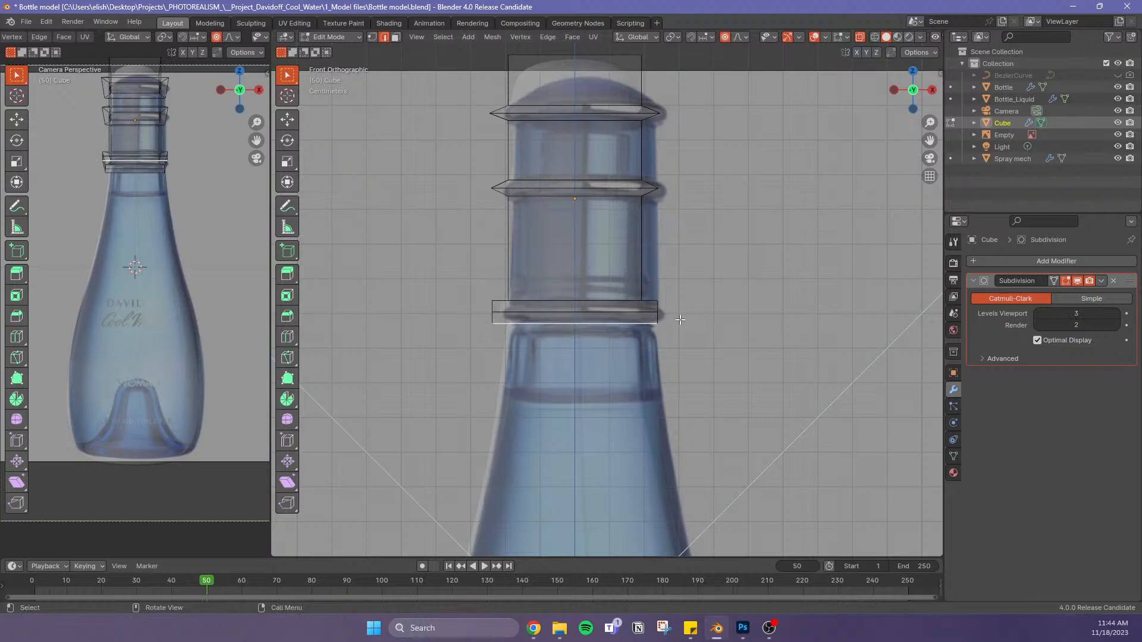
{"action": "left_click_drag", "start_coordinate": [665, 318], "coordinate": [460, 343]}
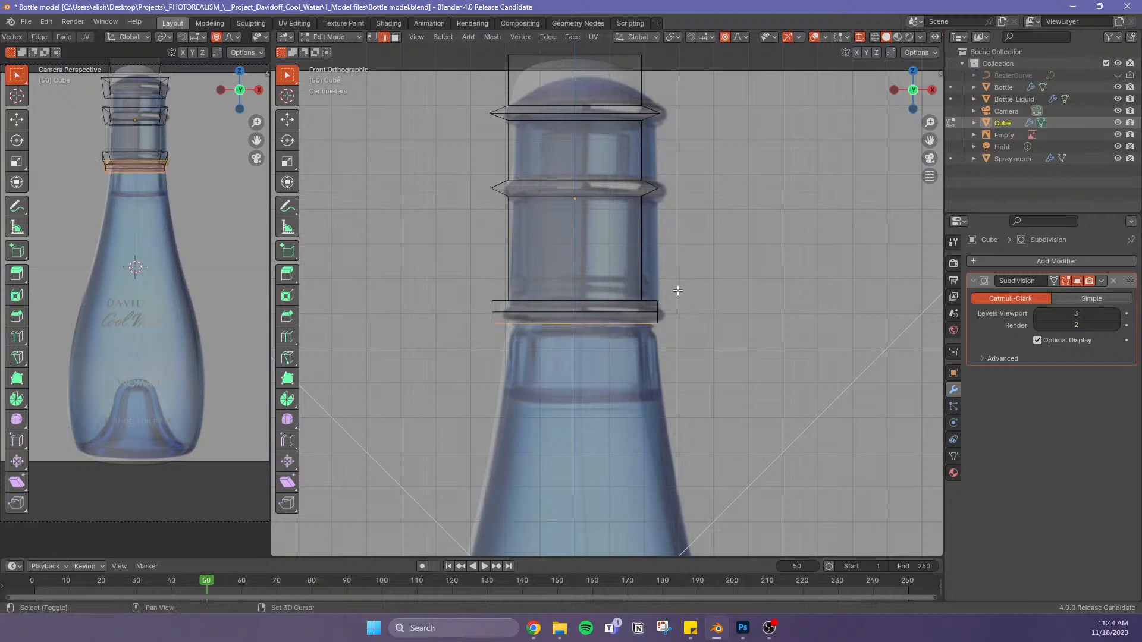
{"action": "left_click", "coordinate": [650, 301], "text": "alt"}
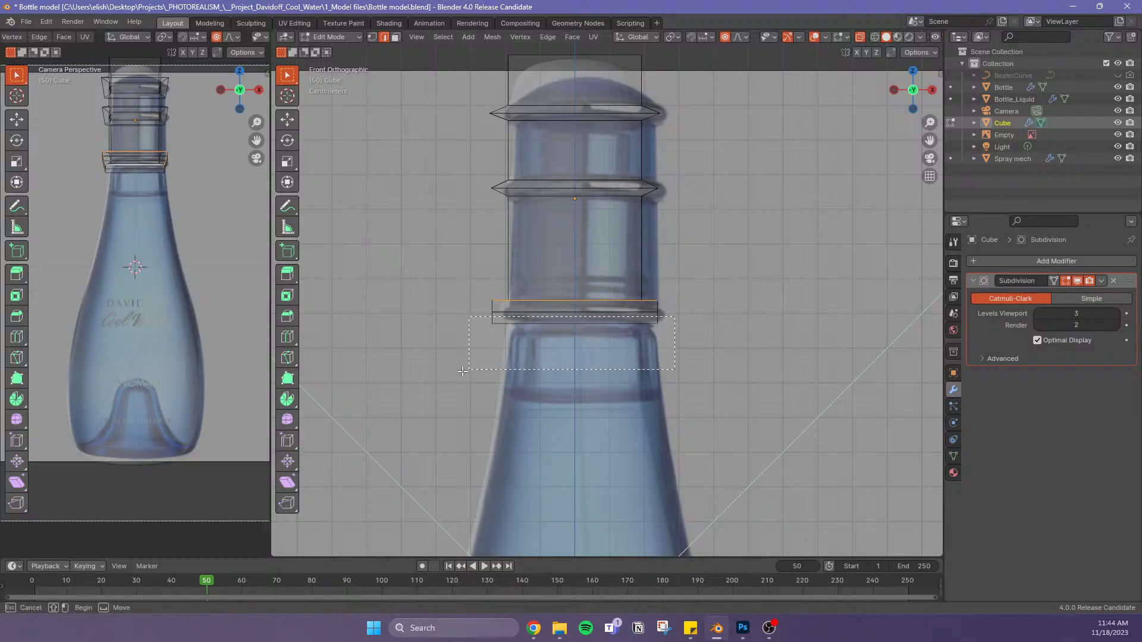
{"action": "left_click", "coordinate": [651, 324], "text": "alt+shift"}
{"action": "key", "text": "s"}
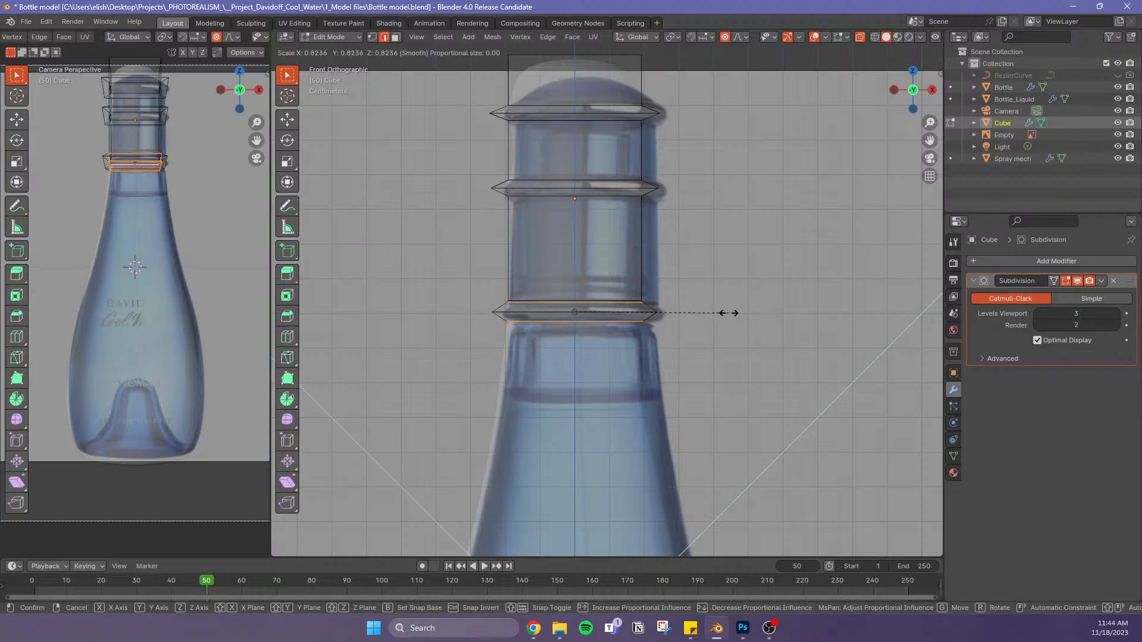
{"action": "left_click", "coordinate": [729, 313]}
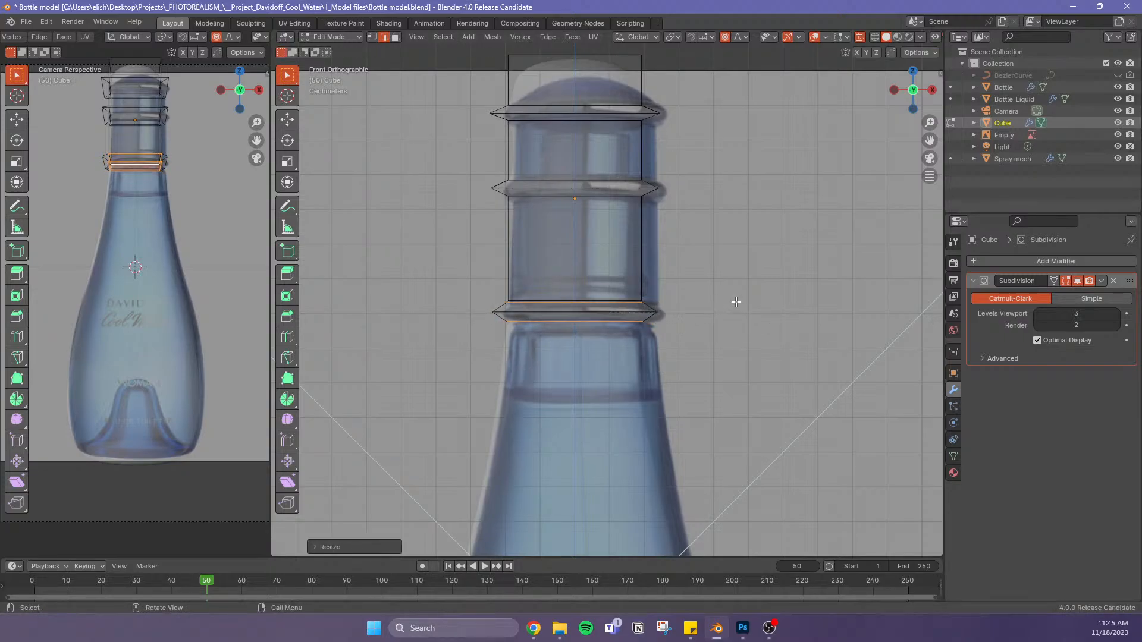
Add a centred loop cut between the middle and bottom rings and bevel it about 0.395 m wide, almost up to both rings
{"action": "key", "text": "ctrl+r"}
{"action": "left_click", "coordinate": [618, 252]}
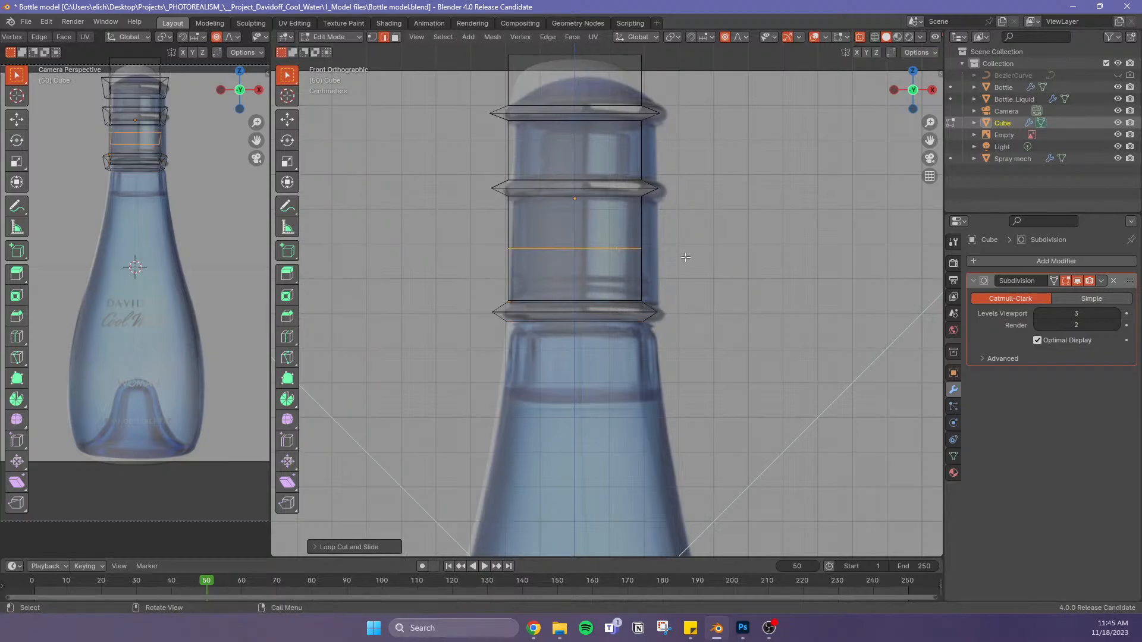
{"action": "right_click", "coordinate": [663, 271]}
{"action": "key", "text": "ctrl+b"}
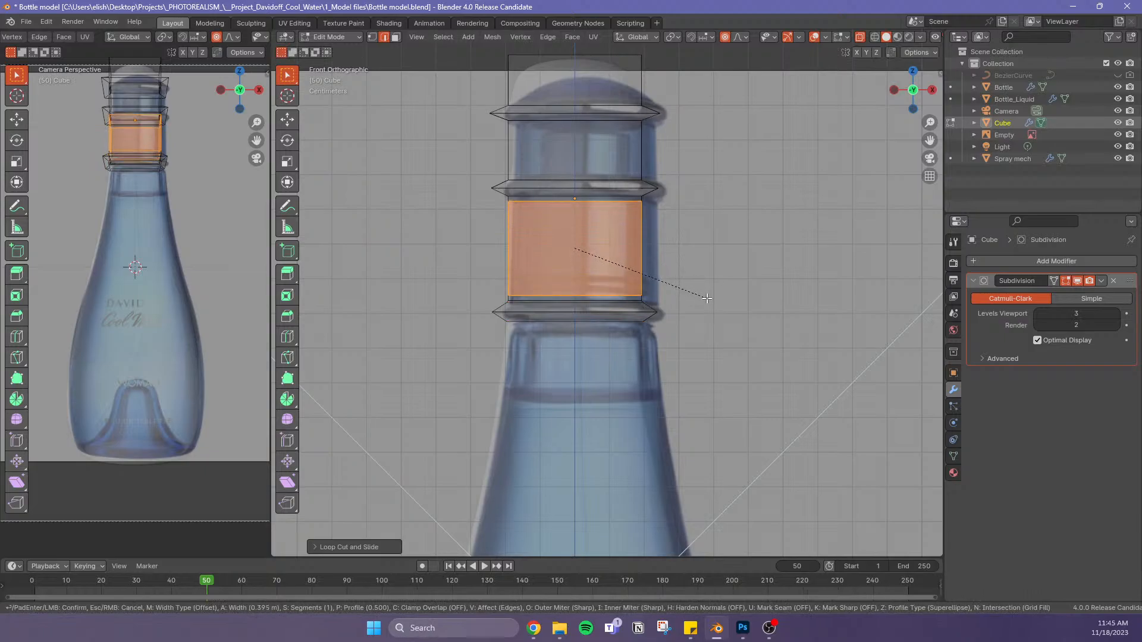
{"action": "left_click", "coordinate": [707, 298]}
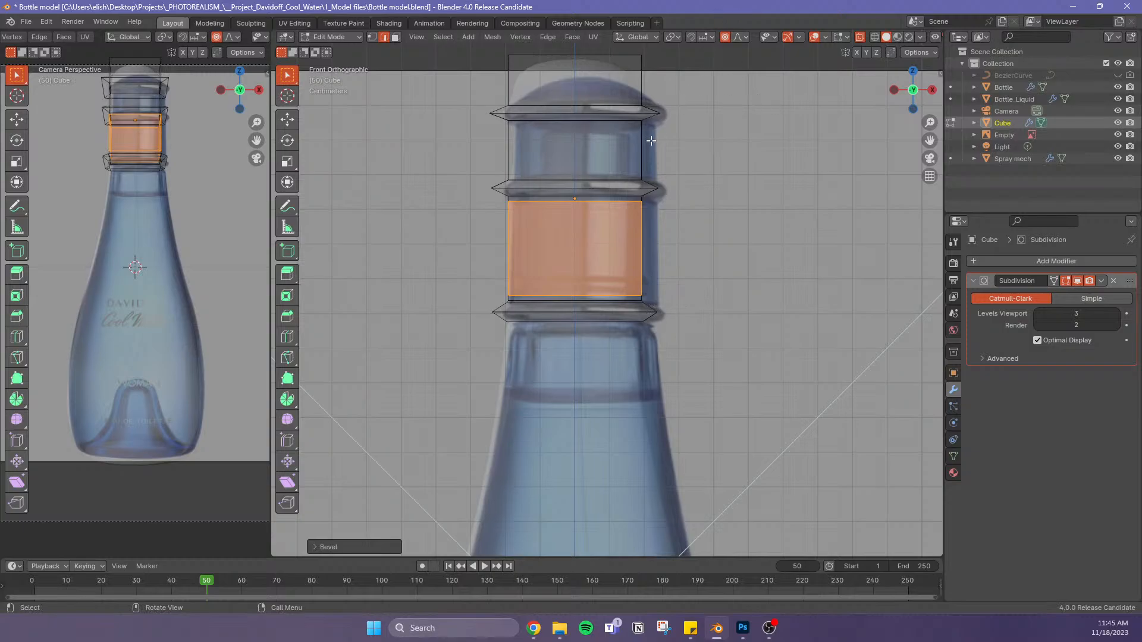
Add a centred loop cut between the upper and middle rings and bevel it into a band reaching almost to both rings
{"action": "key", "text": "ctrl+r"}
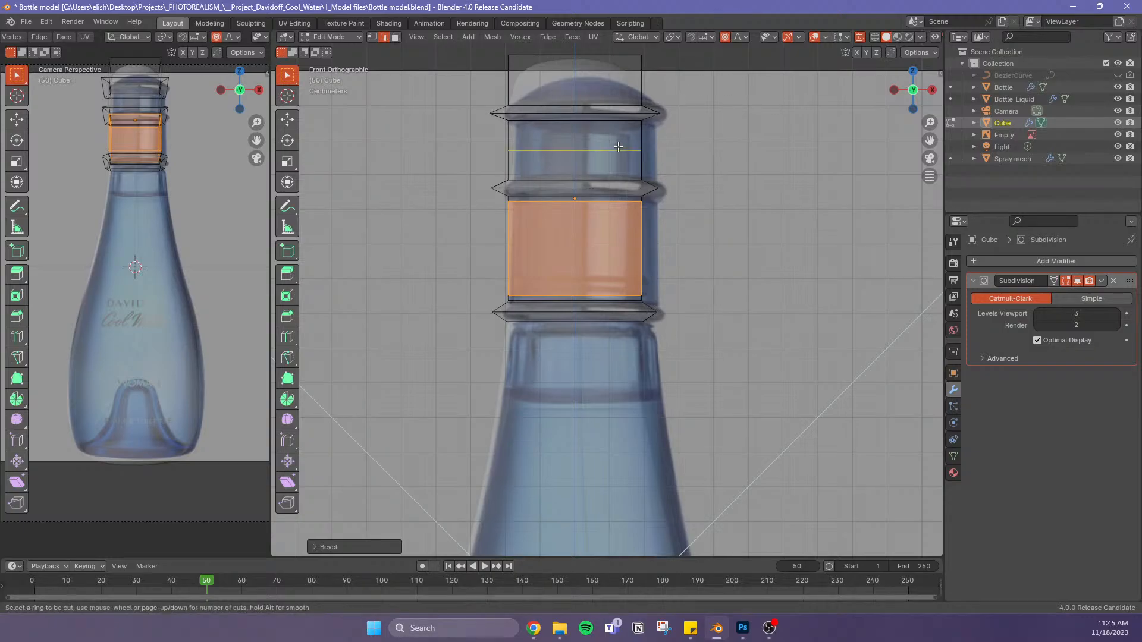
{"action": "left_click", "coordinate": [619, 147]}
{"action": "right_click", "coordinate": [618, 147]}
{"action": "key", "text": "ctrl+b"}
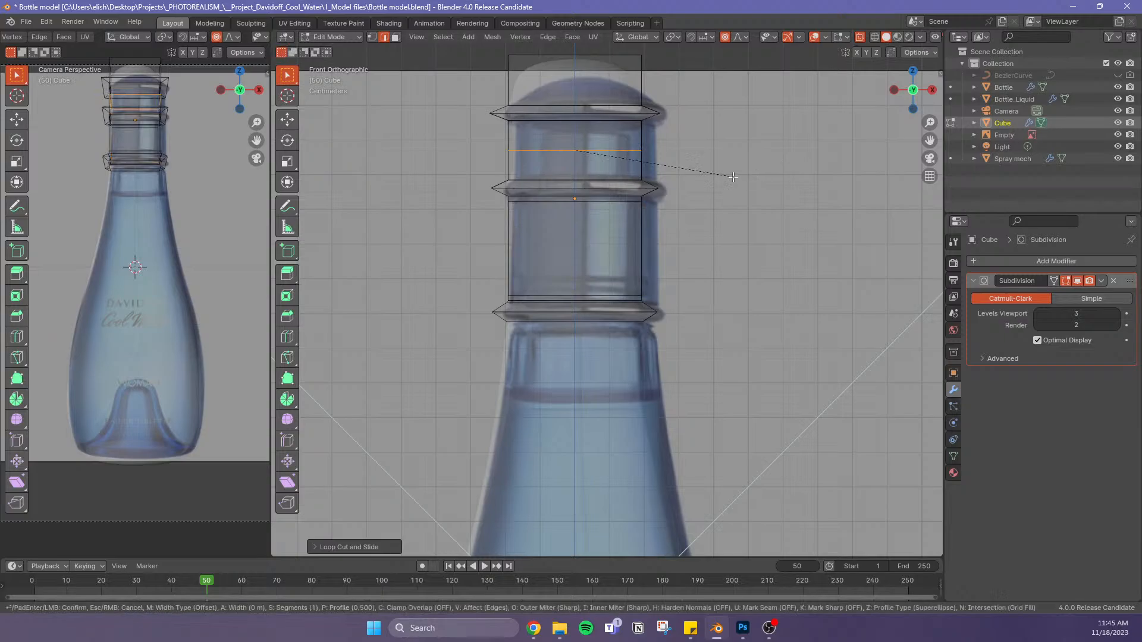
{"action": "left_click", "coordinate": [762, 187]}
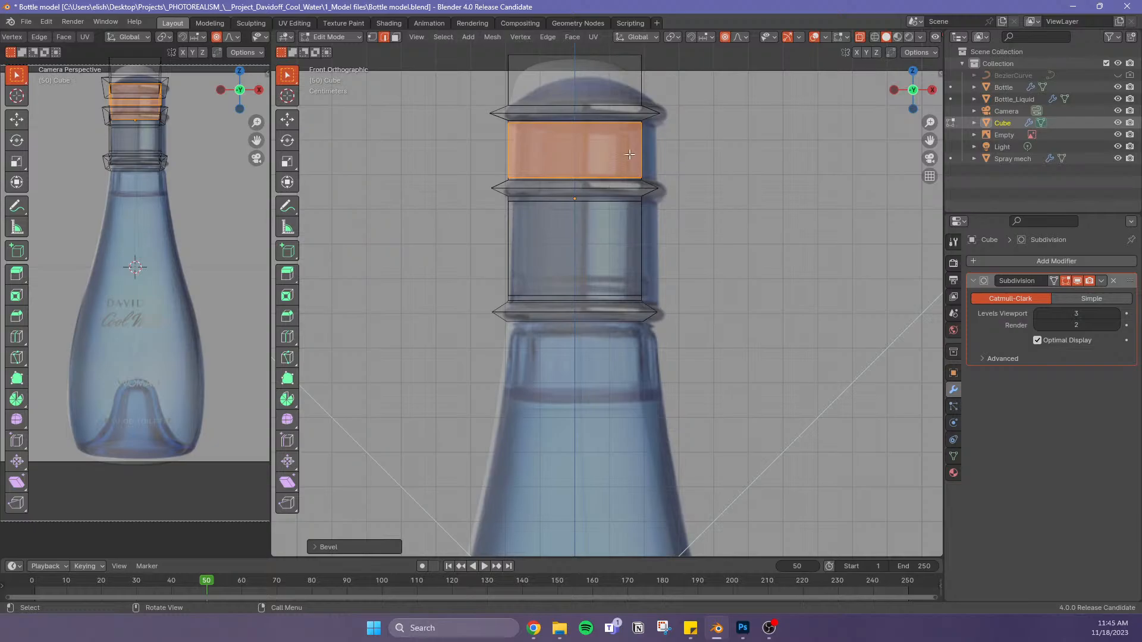
Turn off X-ray and clear the selection on the cap mesh
{"action": "key", "text": "alt+z"}
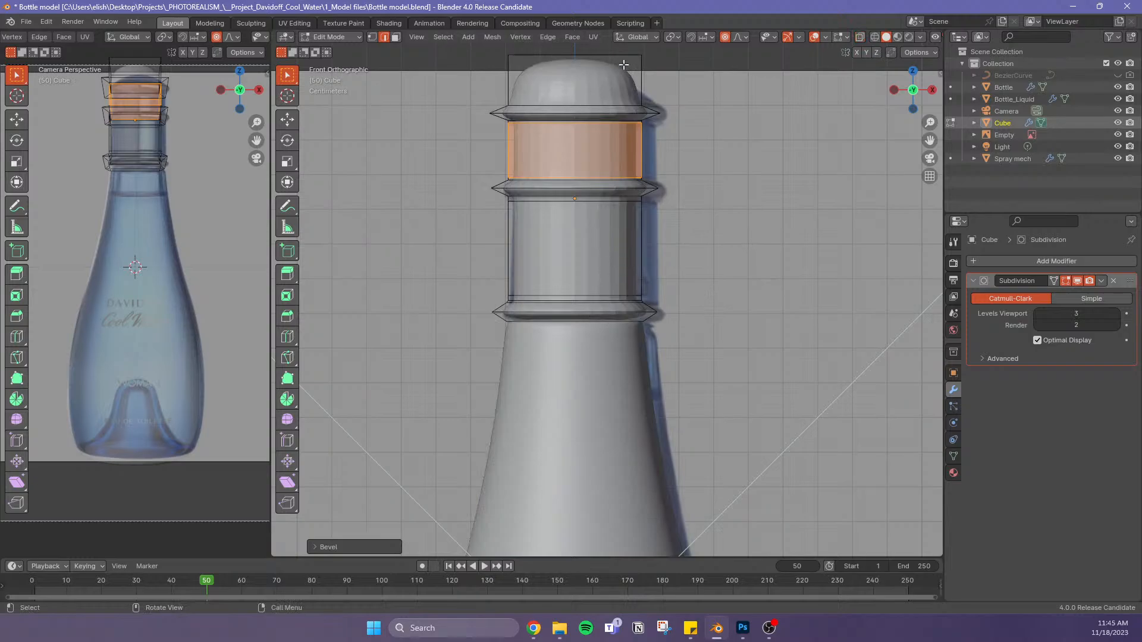
{"action": "key", "text": "alt+a"}
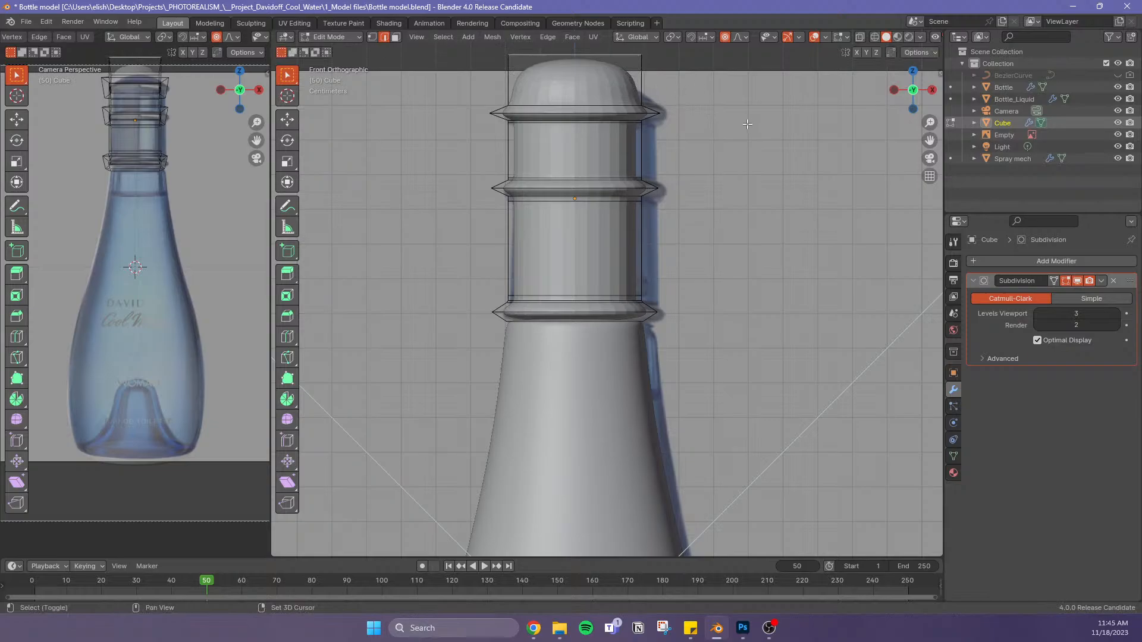
{"action": "middle_click_drag", "start_coordinate": [744, 141], "coordinate": [758, 184], "text": "shift"}
{"action": "left_click_drag", "start_coordinate": [697, 74], "coordinate": [486, 117]}
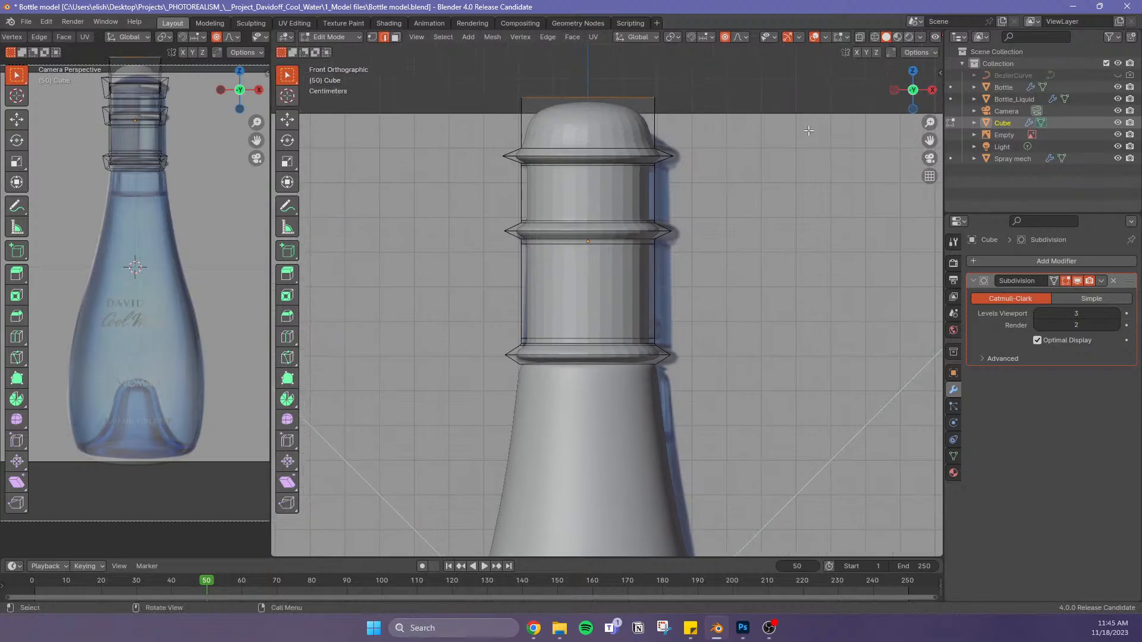
{"action": "key", "text": "s"}
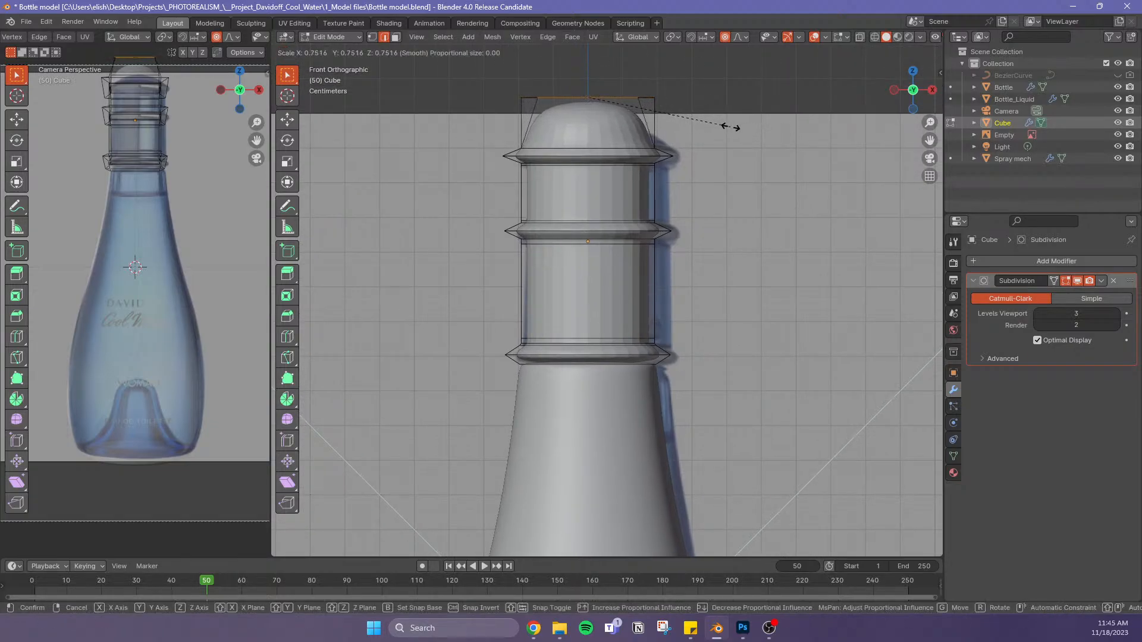
{"action": "key", "text": "Escape"}
Select the cap's whole top face through the mesh using X-ray and scale it inward to about 0.7
{"action": "key", "text": "alt+z"}
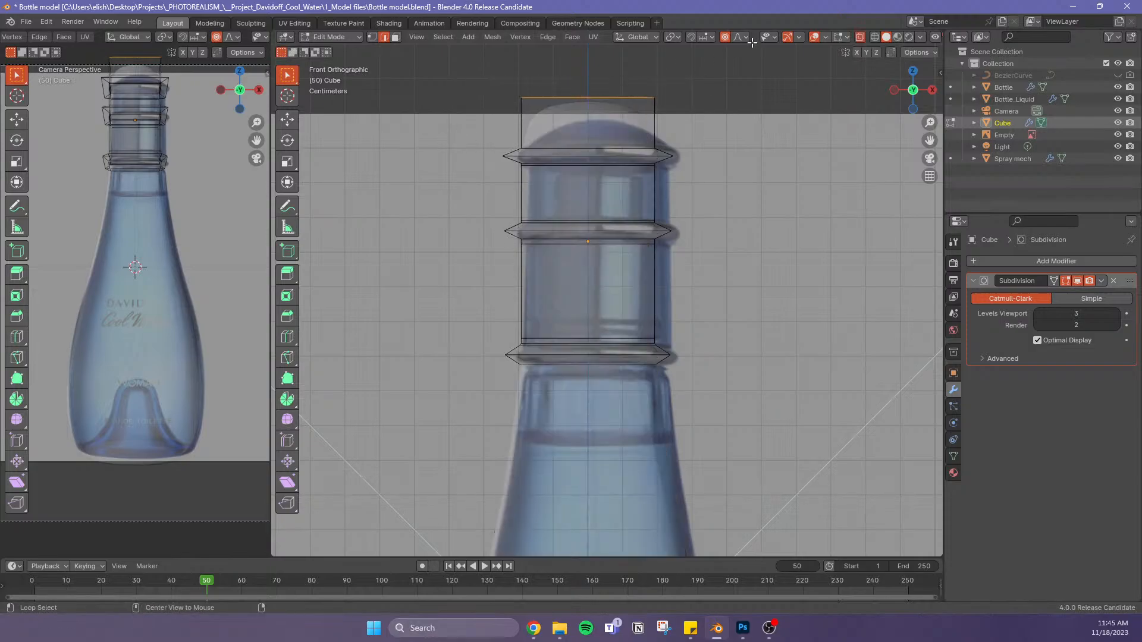
{"action": "key", "text": "alt+z"}
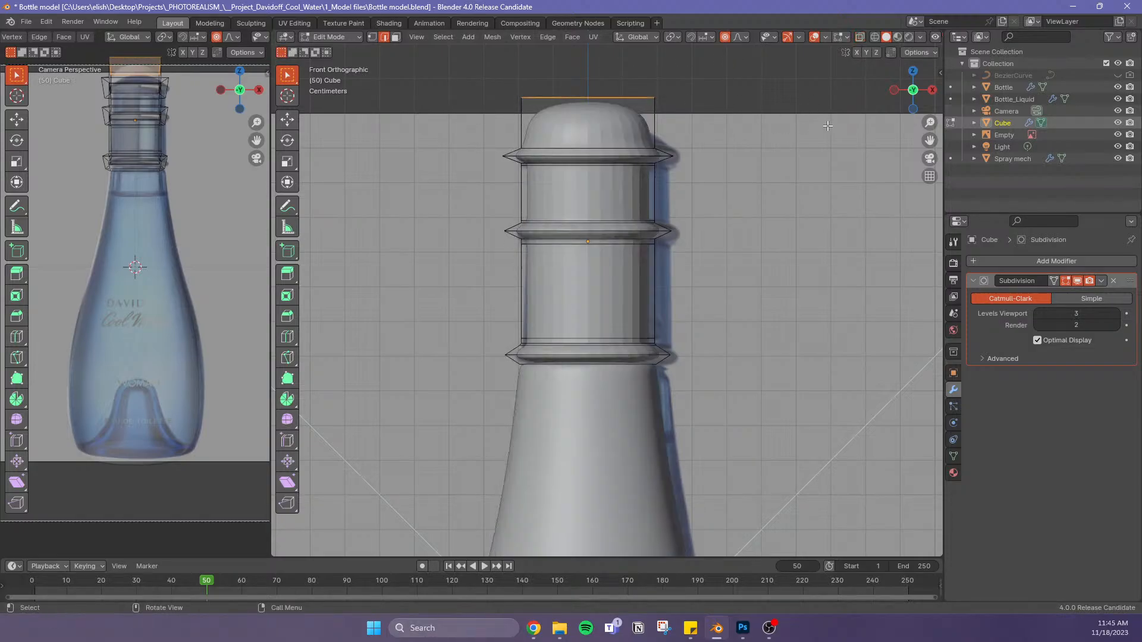
{"action": "key", "text": "s"}
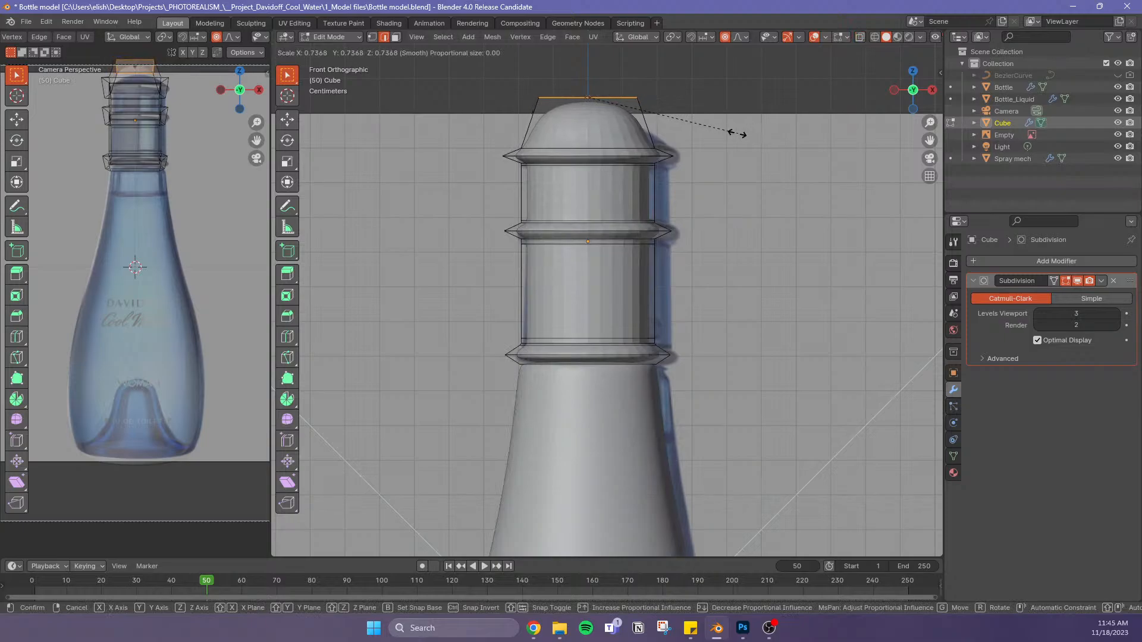
{"action": "left_click", "coordinate": [728, 132]}
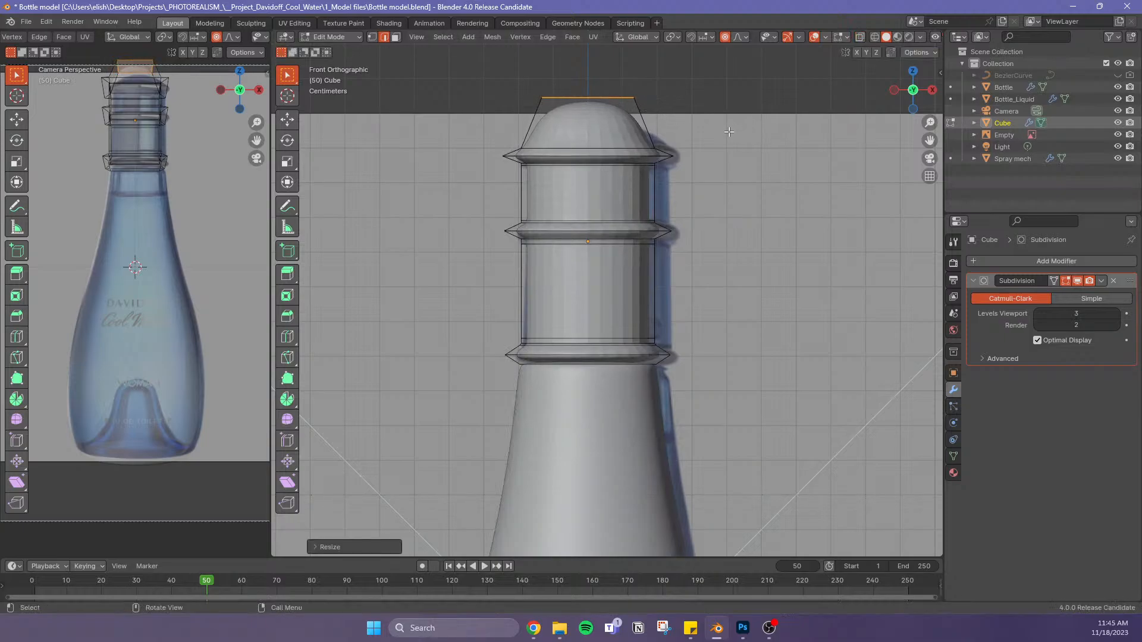
Lower the cap's top face along Z and scale it in further to shape a low dome matching the reference
{"action": "key", "text": "g"}
{"action": "key", "text": "z"}
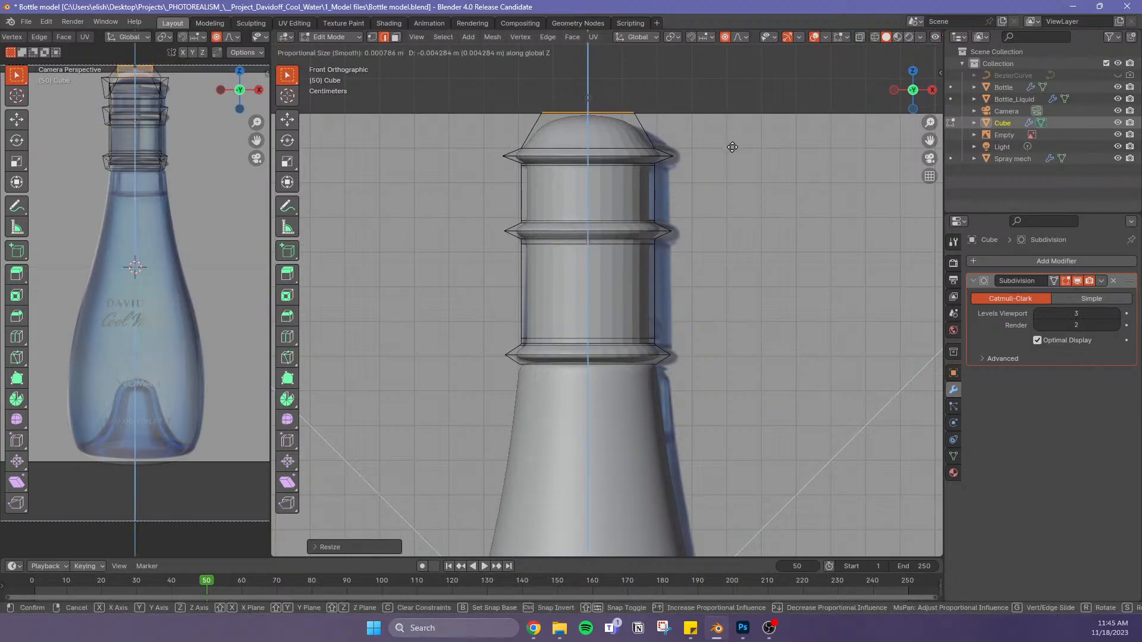
{"action": "left_click", "coordinate": [732, 146]}
{"action": "key", "text": "s"}
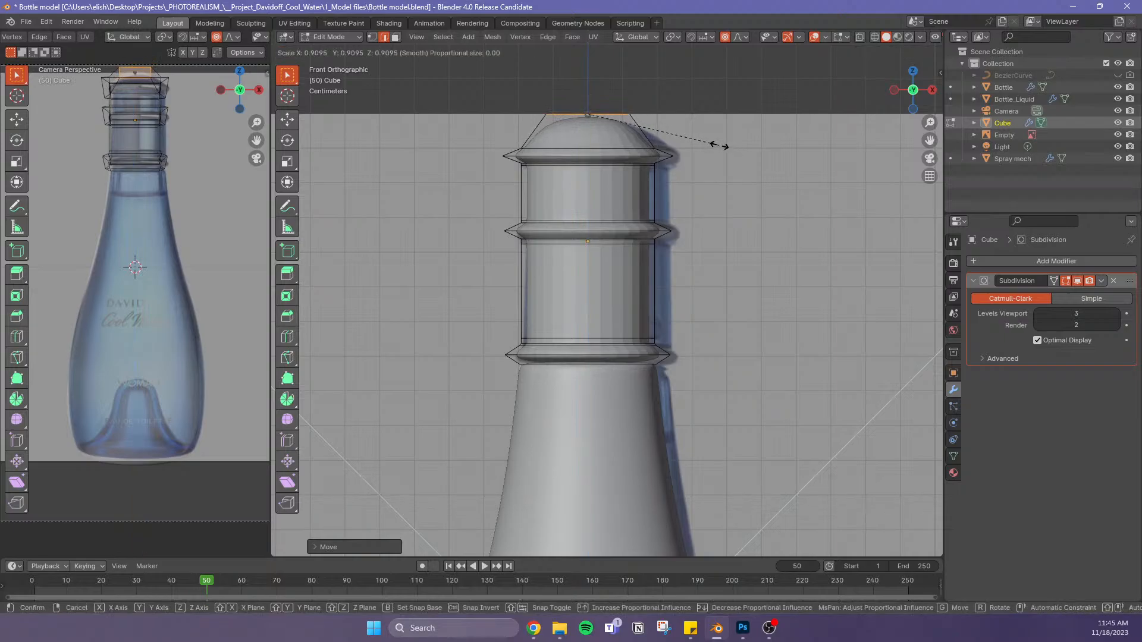
{"action": "left_click", "coordinate": [678, 145]}
{"action": "key", "text": "g"}
{"action": "key", "text": "z"}
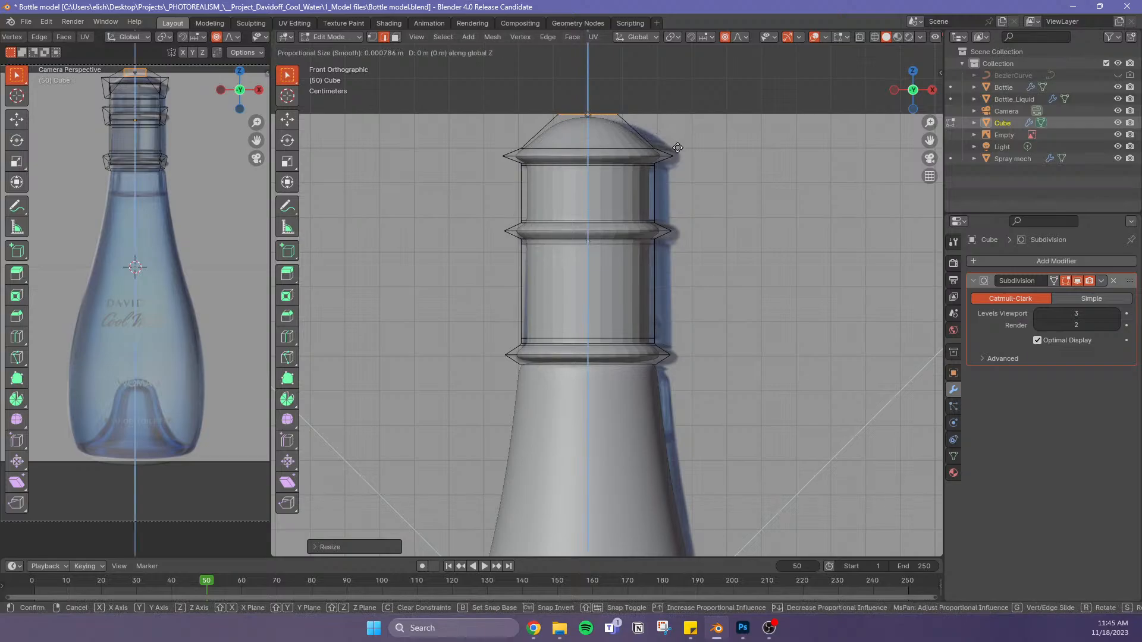
{"action": "left_click", "coordinate": [673, 151]}
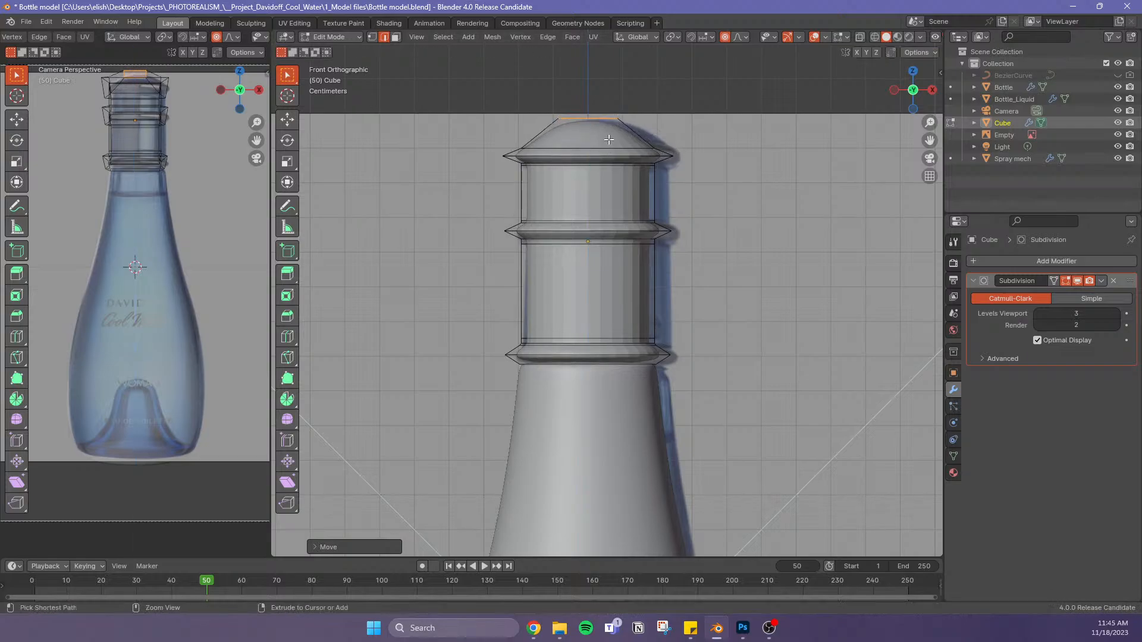
Add a loop cut in the dome, slide it down close to the upper ring, and scale it in to about 0.95
{"action": "key", "text": "ctrl+r"}
{"action": "left_click", "coordinate": [671, 138]}
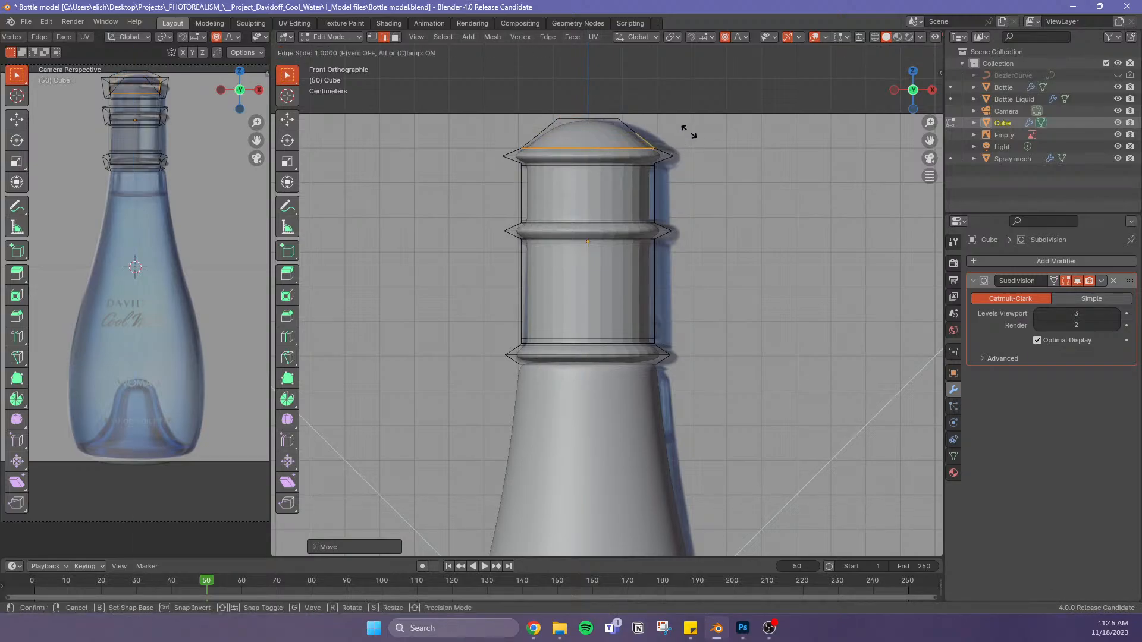
{"action": "left_click", "coordinate": [667, 132]}
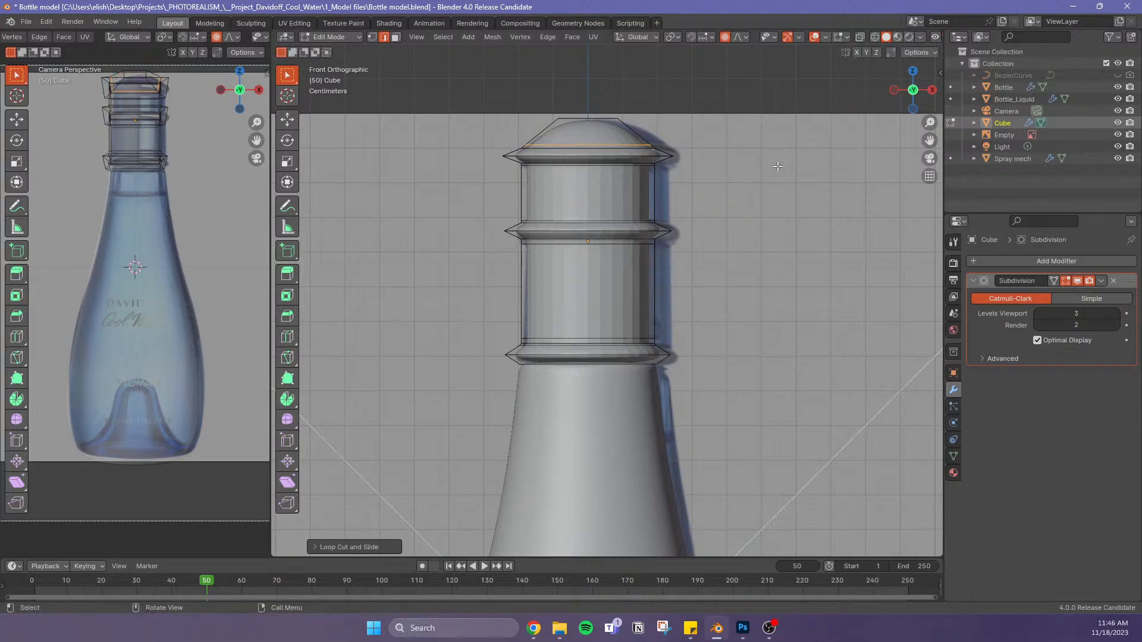
{"action": "key", "text": "s"}
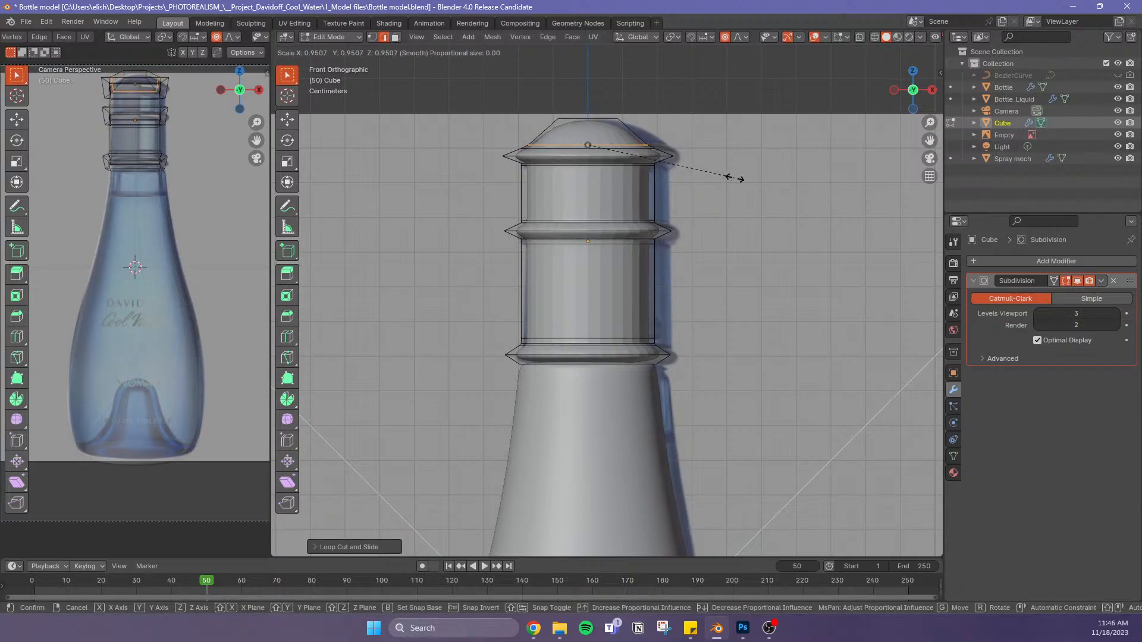
{"action": "left_click", "coordinate": [731, 178]}
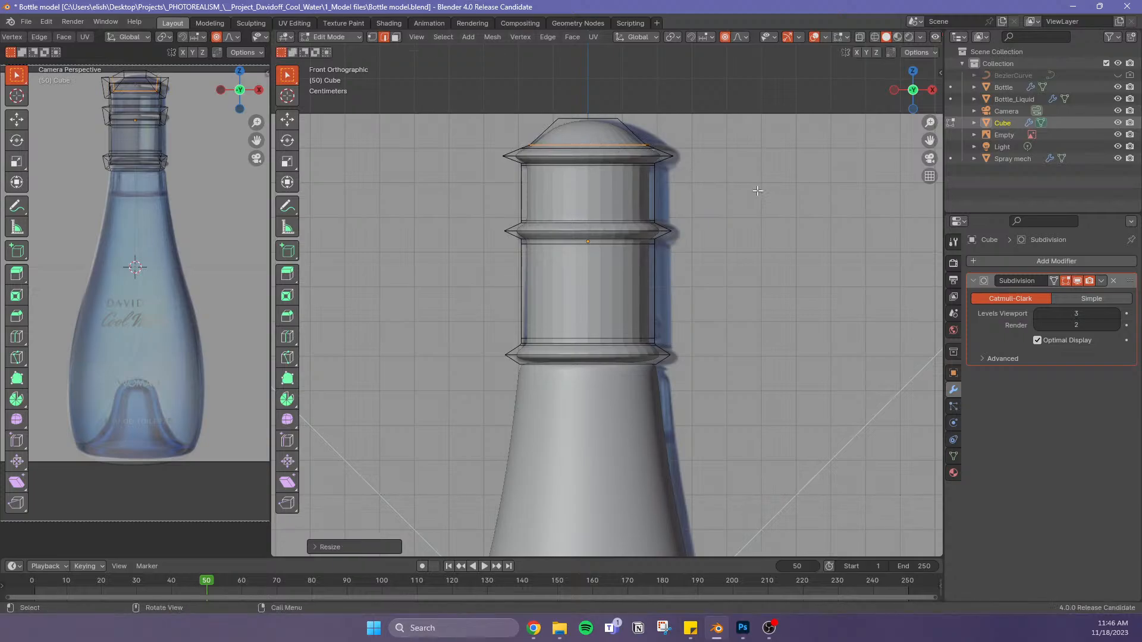
Return the cap to Object Mode, apply Shade Auto Smooth, and set its Subdivision render level to 3
{"action": "left_click", "coordinate": [767, 222]}
{"action": "scroll", "coordinate": [760, 220], "scroll_direction": "down", "scroll_amount": 3}
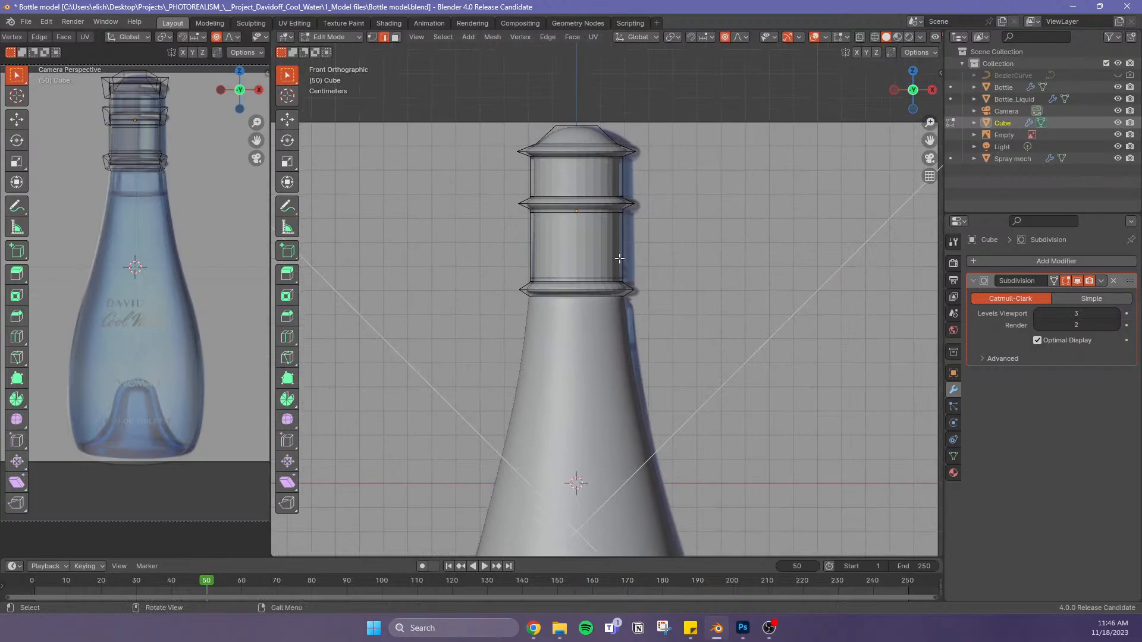
{"action": "key", "text": "Tab"}
{"action": "right_click", "coordinate": [592, 238]}
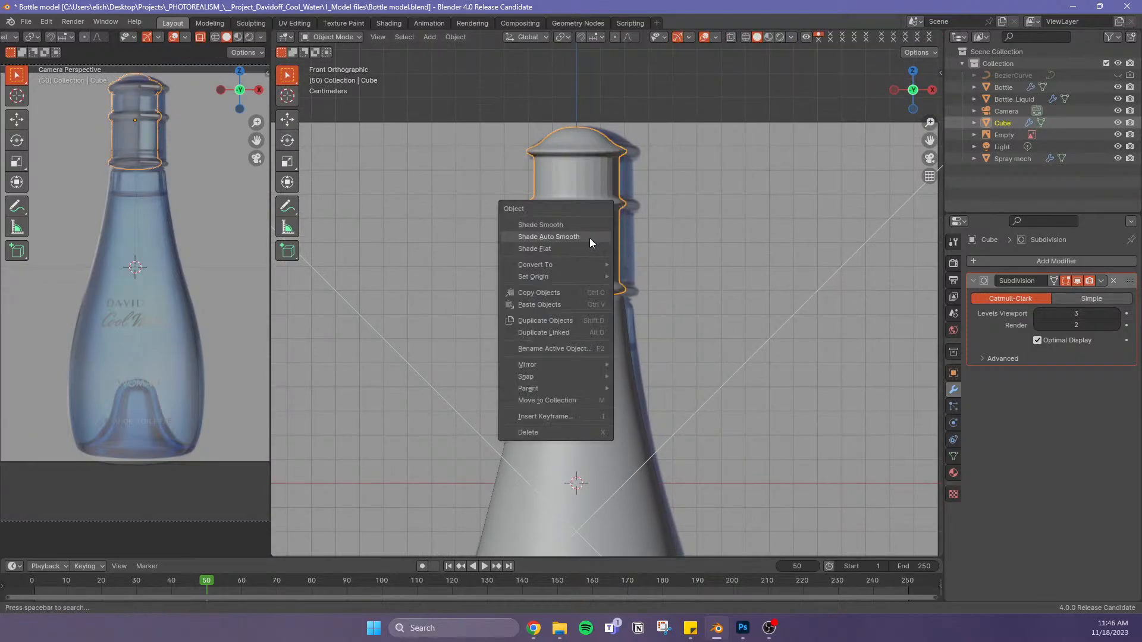
{"action": "left_click", "coordinate": [582, 236]}
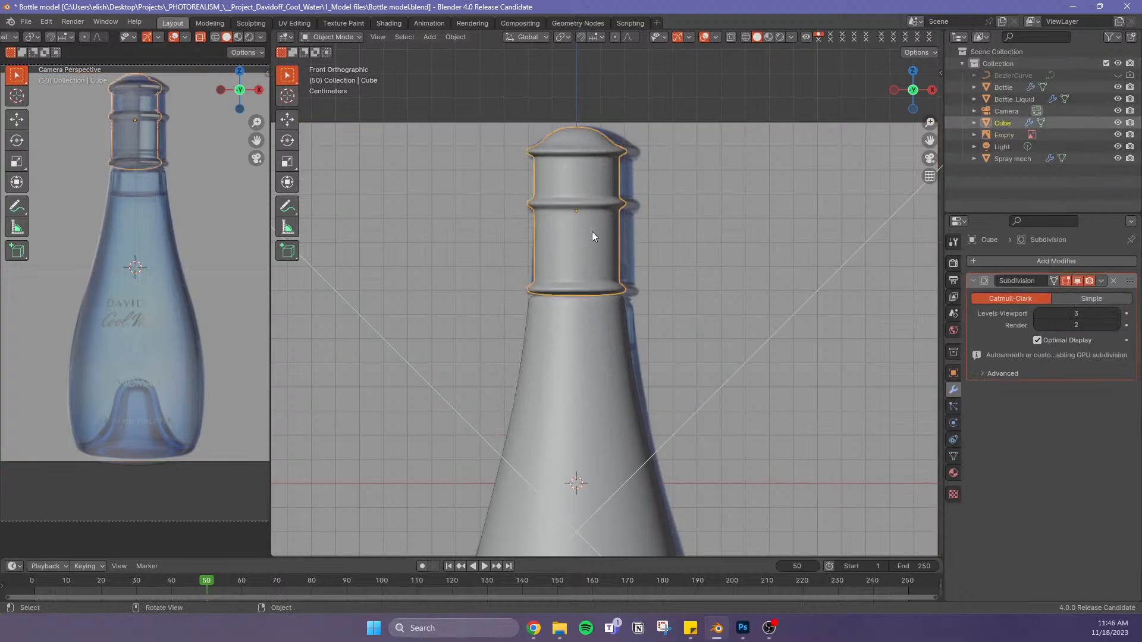
{"action": "left_click", "coordinate": [1115, 325]}
Apply the cap object's rotation
{"action": "scroll", "coordinate": [720, 284], "scroll_direction": "down", "scroll_amount": 3}
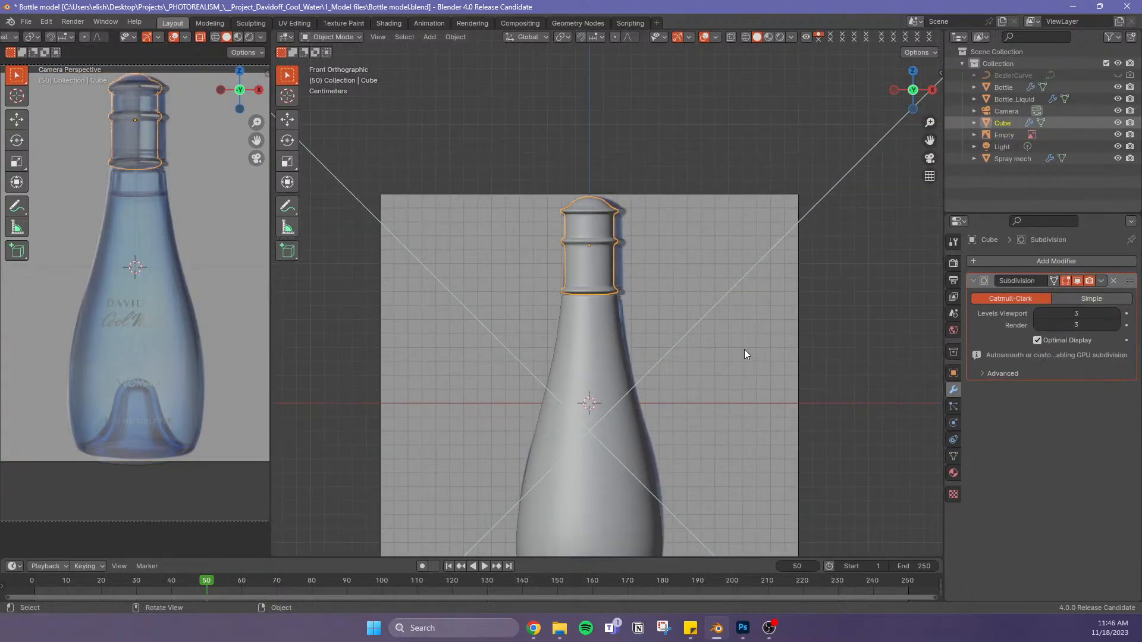
{"action": "scroll", "coordinate": [738, 321], "scroll_direction": "up", "scroll_amount": 2}
{"action": "scroll", "coordinate": [589, 158], "scroll_direction": "down", "scroll_amount": 4}
{"action": "scroll", "coordinate": [577, 165], "scroll_direction": "up", "scroll_amount": 5}
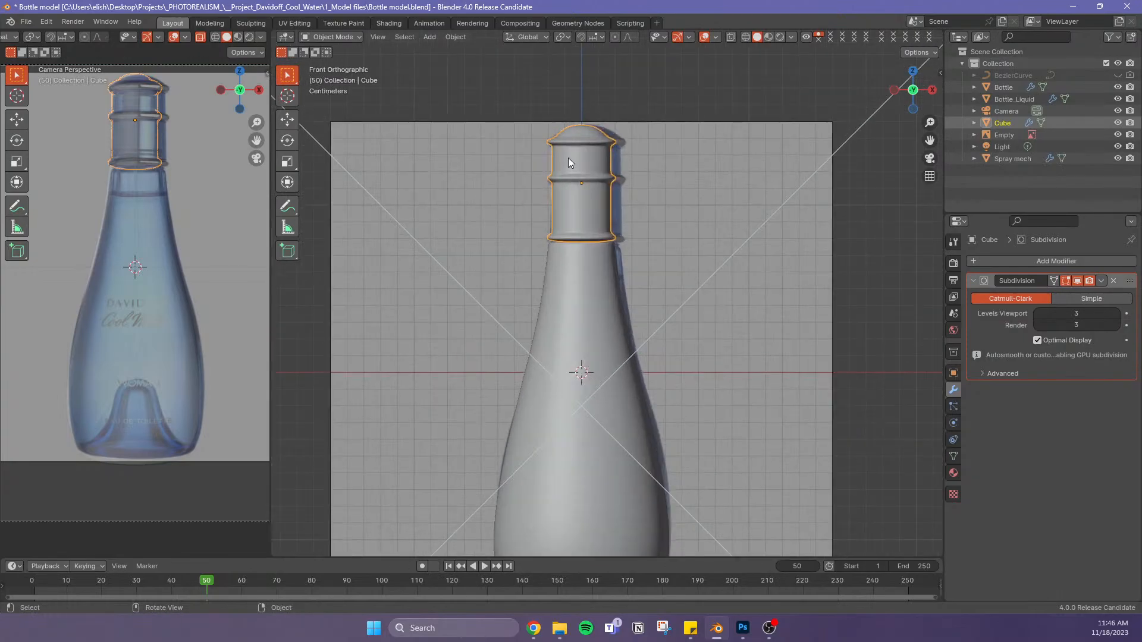
{"action": "scroll", "coordinate": [569, 158], "scroll_direction": "up", "scroll_amount": 3}
{"action": "key", "text": "ctrl+a"}
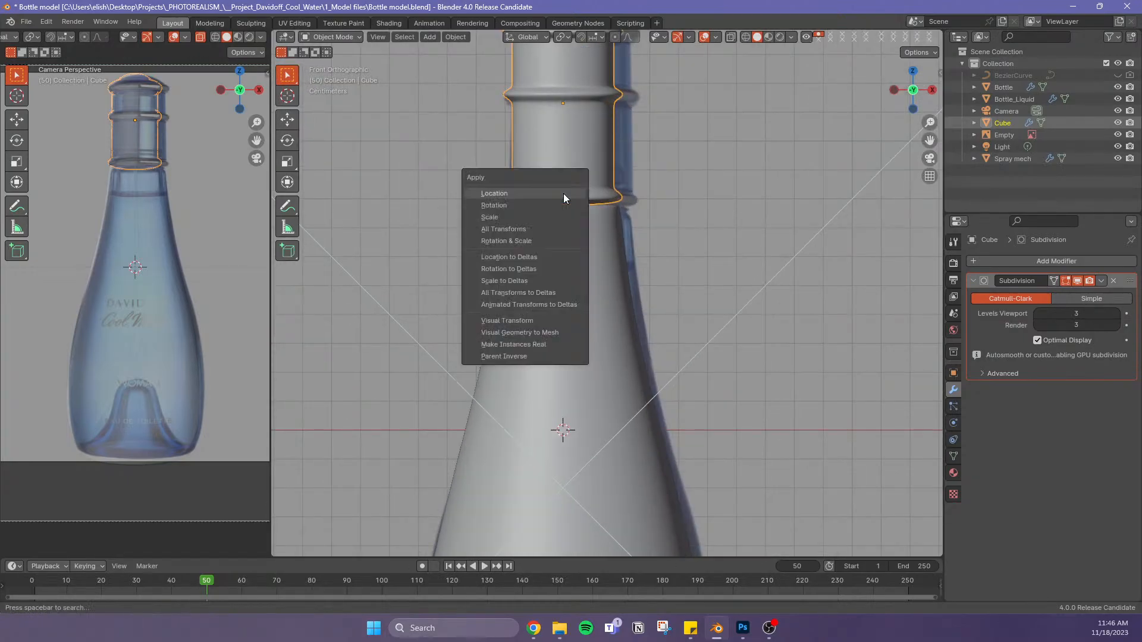
{"action": "left_click", "coordinate": [573, 204]}
Bevel the bottom ring's protruding edge loop in Edit Mode with a width of about 0.063 m and one segment
{"action": "key", "text": "Tab"}
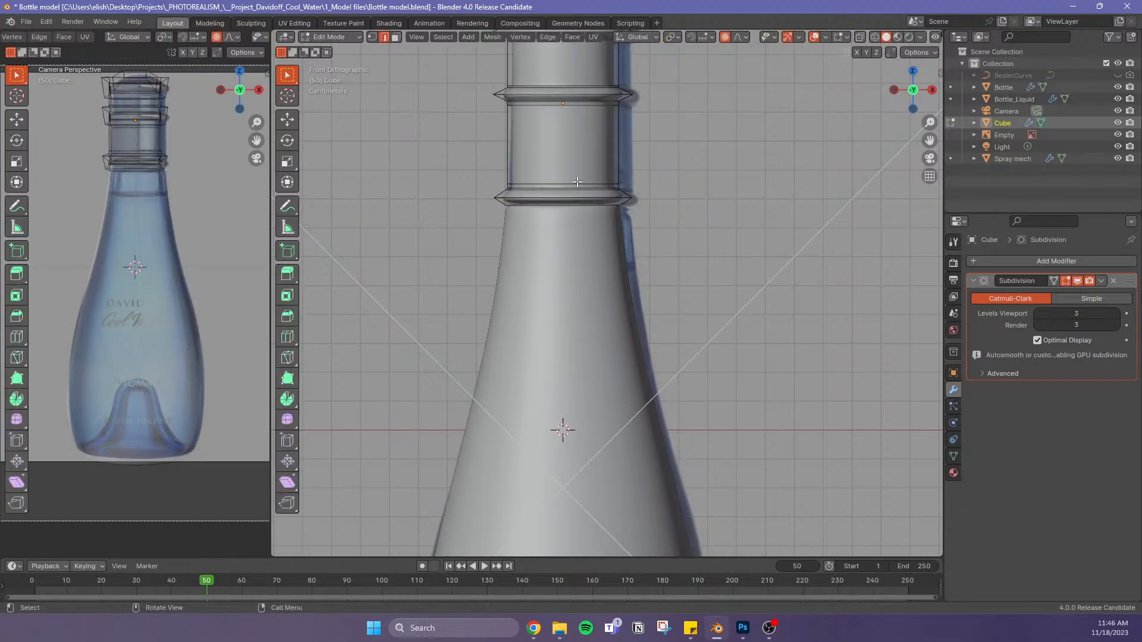
{"action": "left_click", "coordinate": [652, 197], "text": "alt"}
{"action": "key", "text": "ctrl+b"}
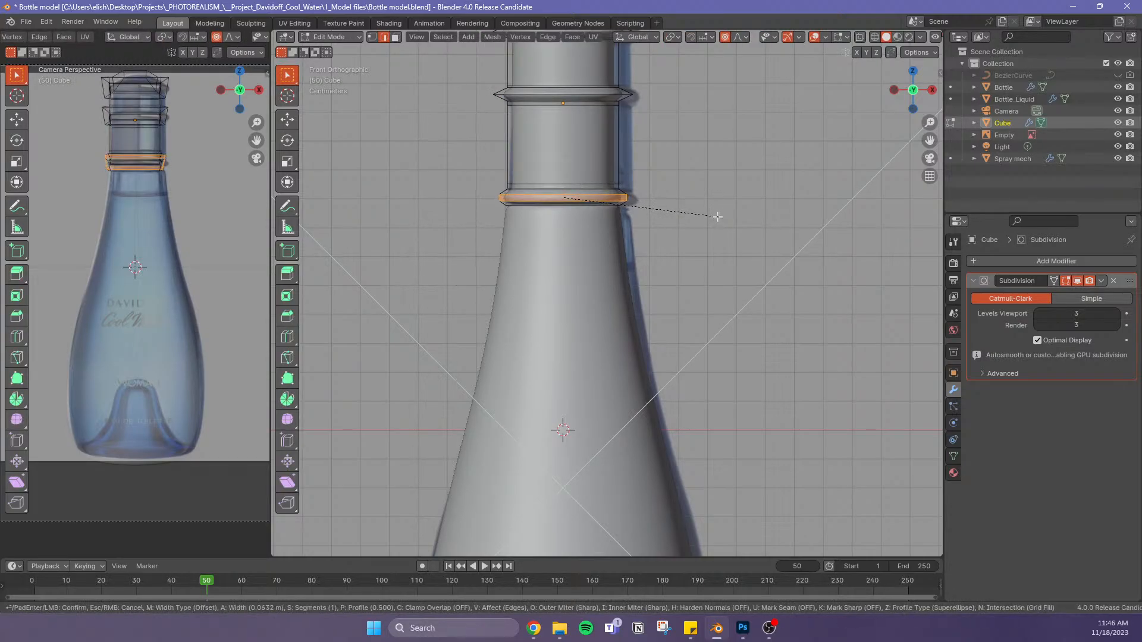
{"action": "left_click", "coordinate": [718, 217]}
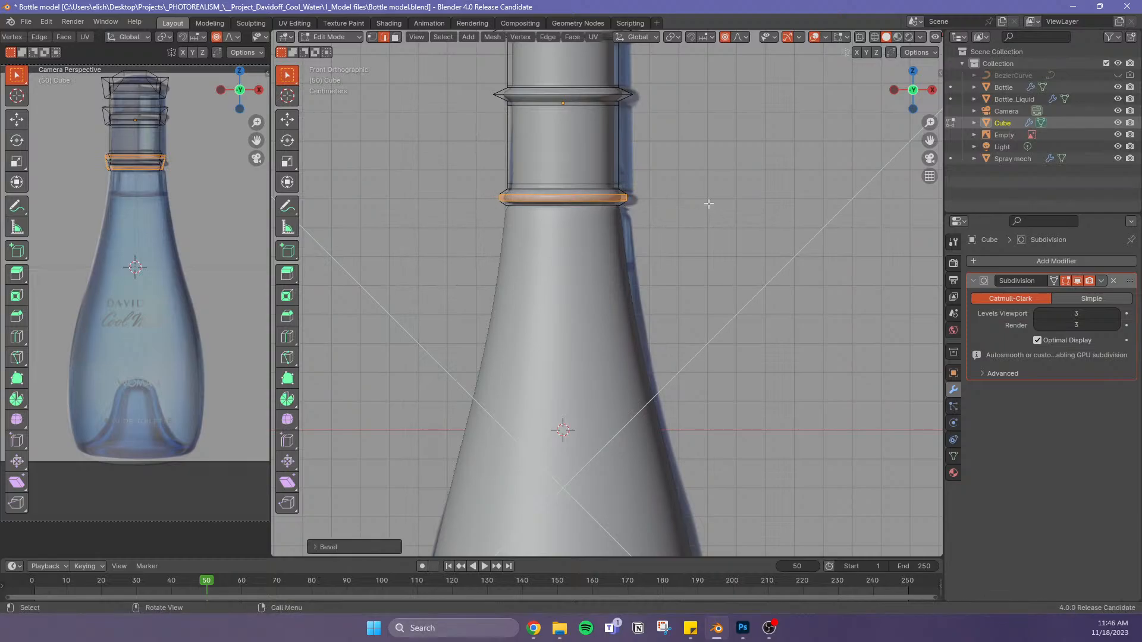
Scale the bottom ring's bevelled band along Z by about 1.1 and fine-tune its height along Z
{"action": "key", "text": "s"}
{"action": "key", "text": "z"}
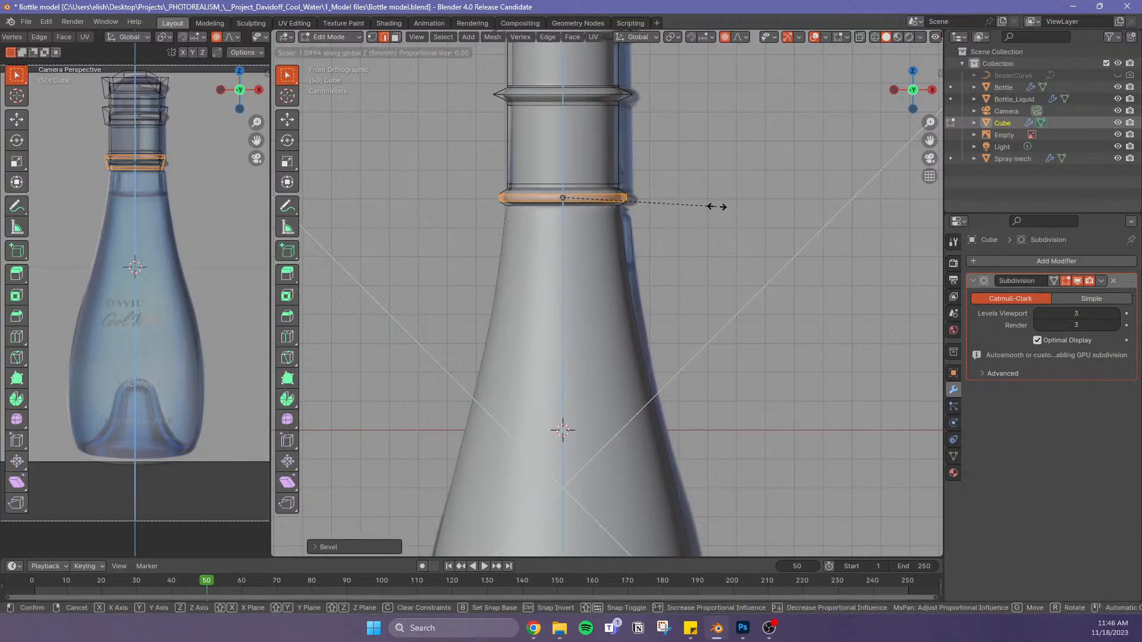
{"action": "left_click", "coordinate": [721, 209]}
{"action": "key", "text": "g"}
{"action": "key", "text": "z"}
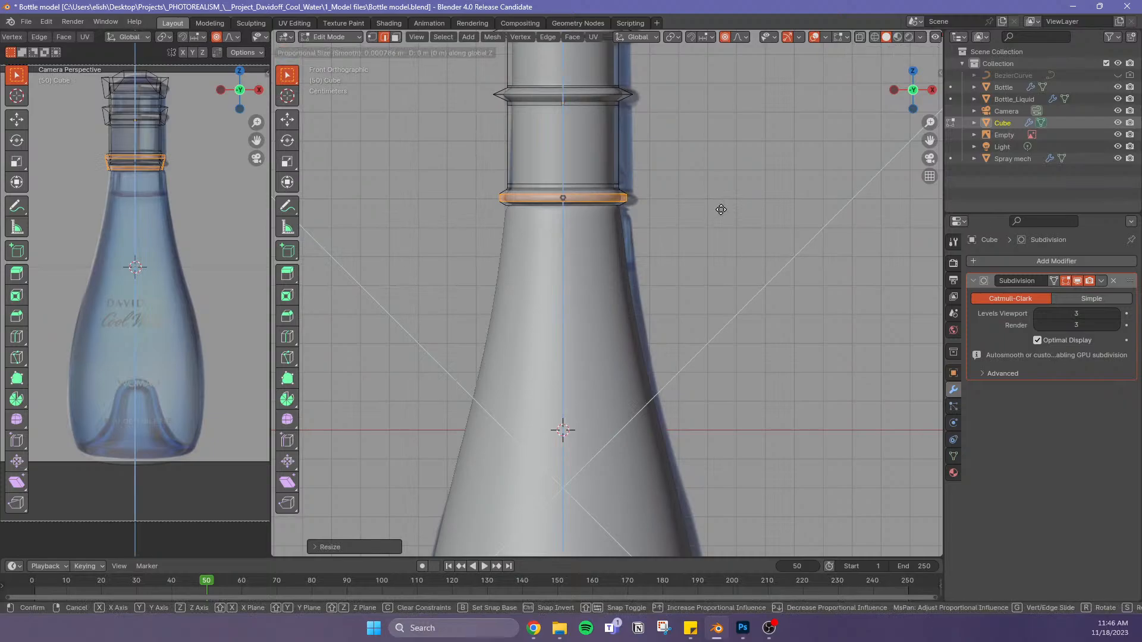
{"action": "left_click", "coordinate": [720, 209]}
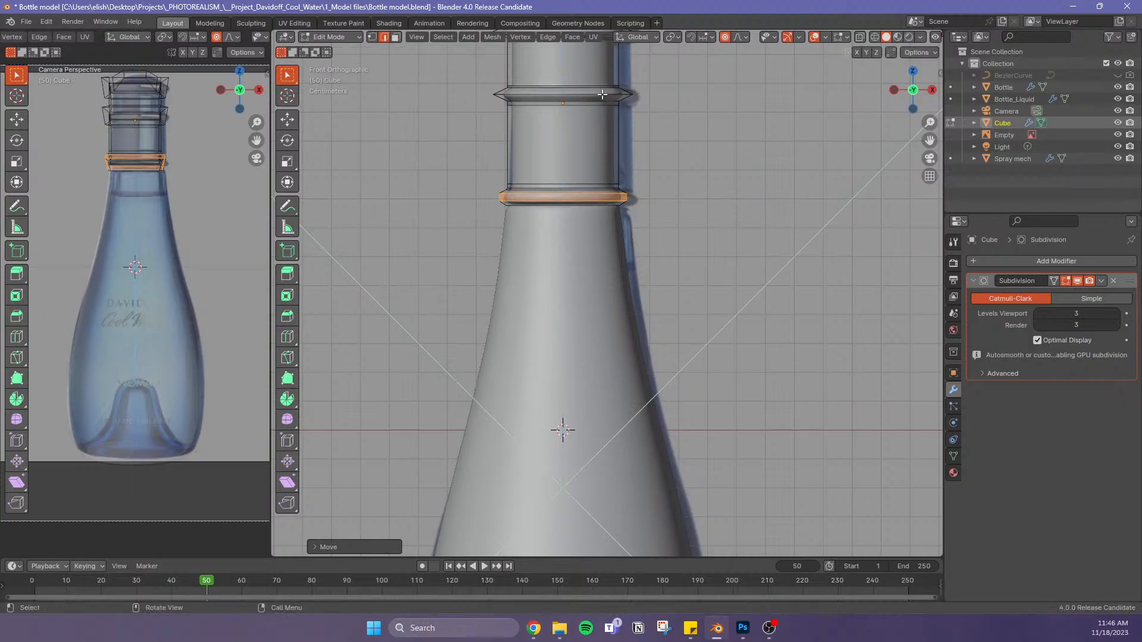
Bevel the middle ring's protruding edge loop into a narrow flat band with one segment
{"action": "left_click", "coordinate": [602, 94], "text": "alt"}
{"action": "key", "text": "ctrl+b"}
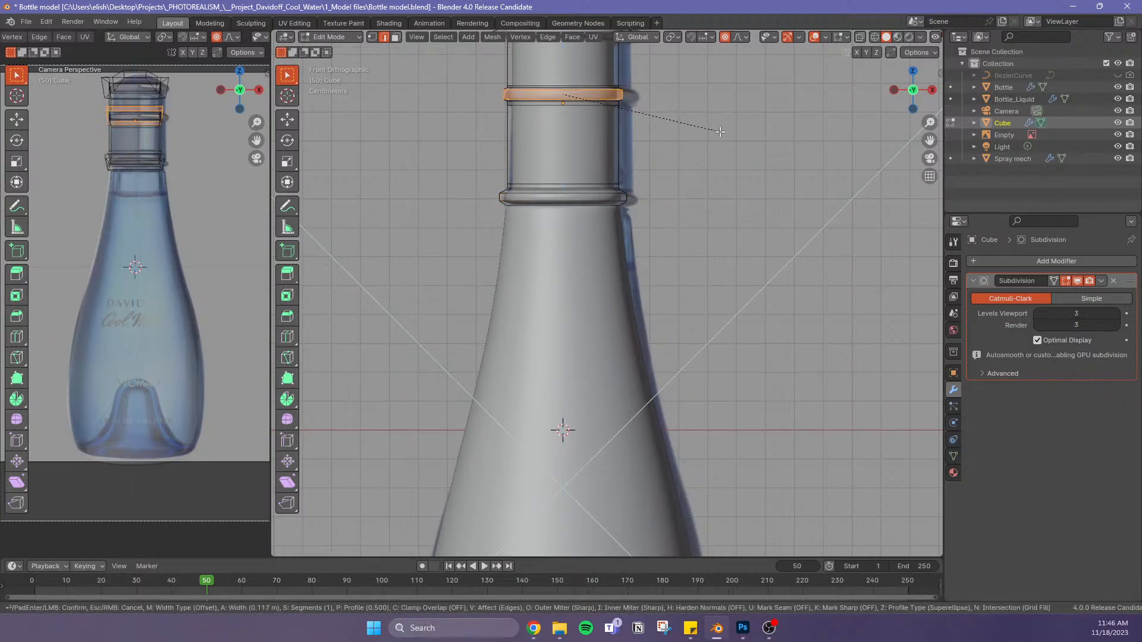
{"action": "left_click", "coordinate": [716, 132]}
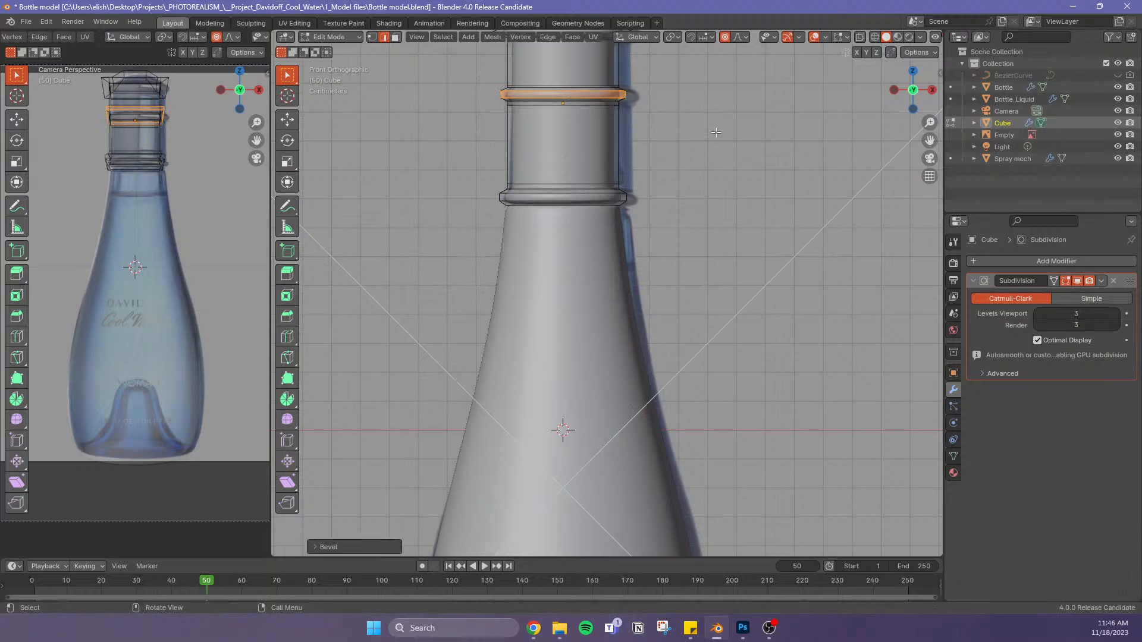
Edge-slide the loop just below the middle ring slightly upward, closer to the ring
{"action": "middle_click_drag", "start_coordinate": [717, 134], "coordinate": [732, 275], "text": "shift"}
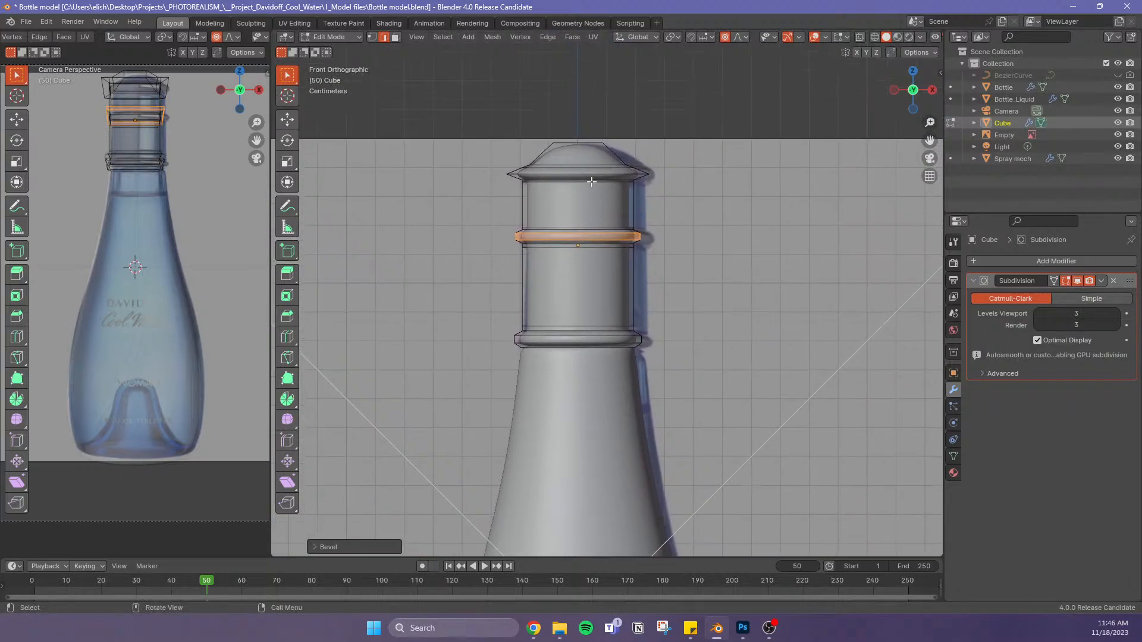
{"action": "left_click", "coordinate": [590, 246], "text": "alt"}
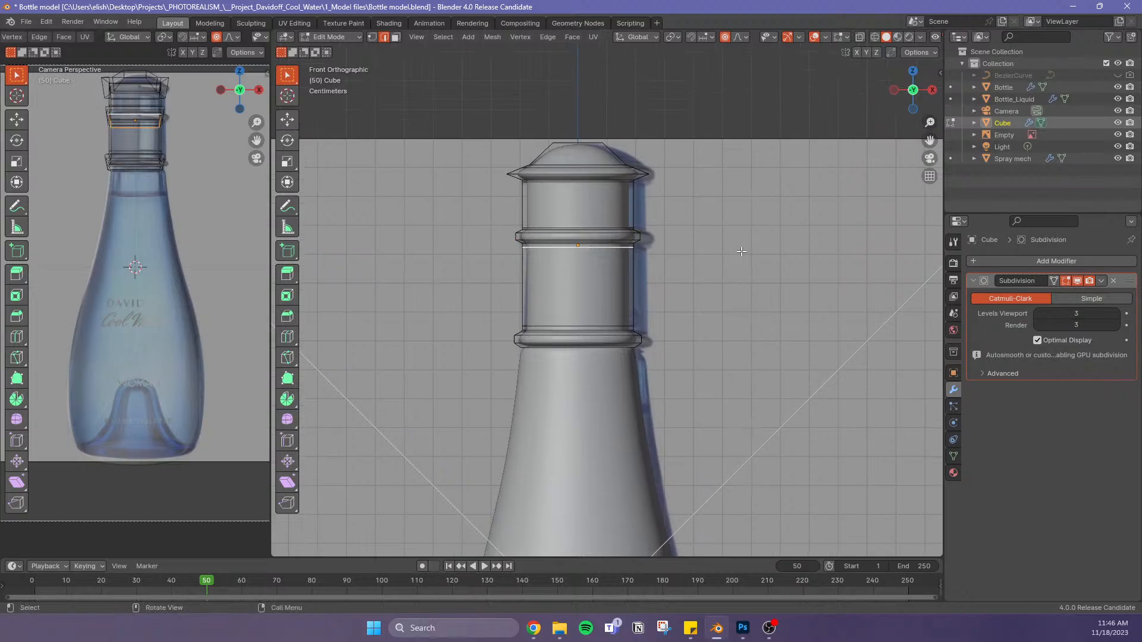
{"action": "key", "text": "g"}
{"action": "key", "text": "g"}
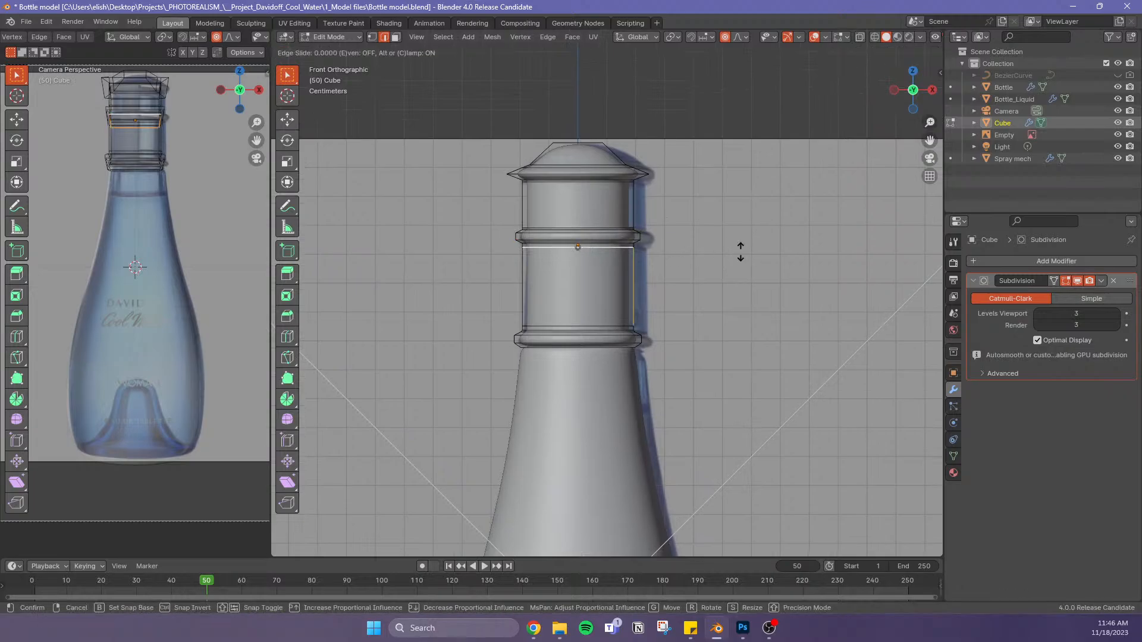
{"action": "left_click", "coordinate": [737, 248]}
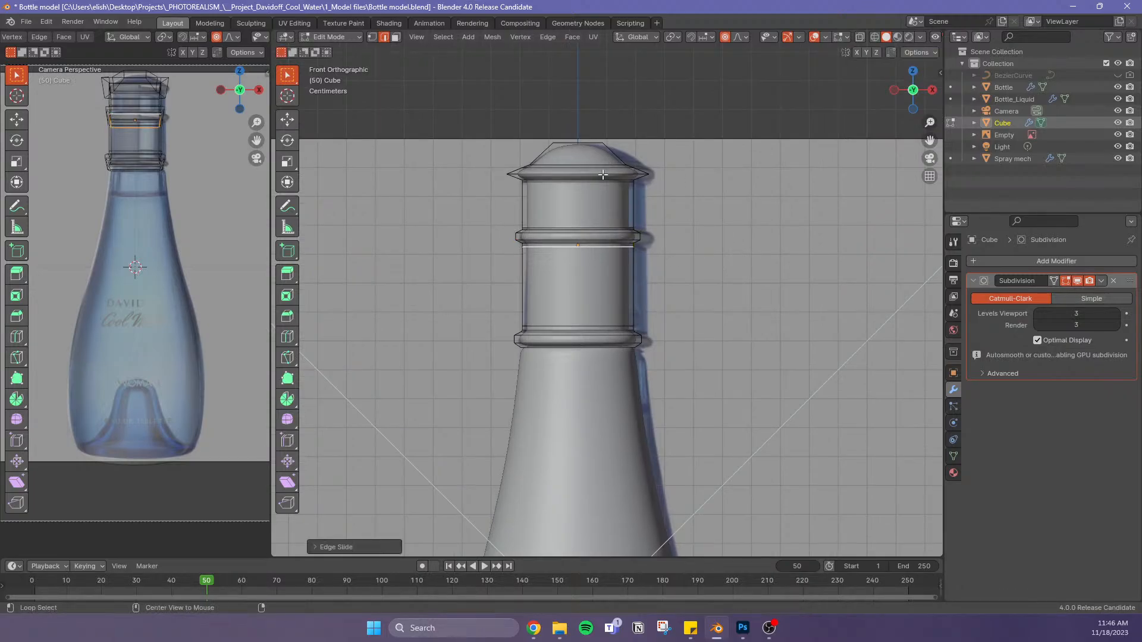
Bevel the top ring's protruding edge loop with a width of about 0.098 m and one segment
{"action": "left_click", "coordinate": [603, 174], "text": "alt"}
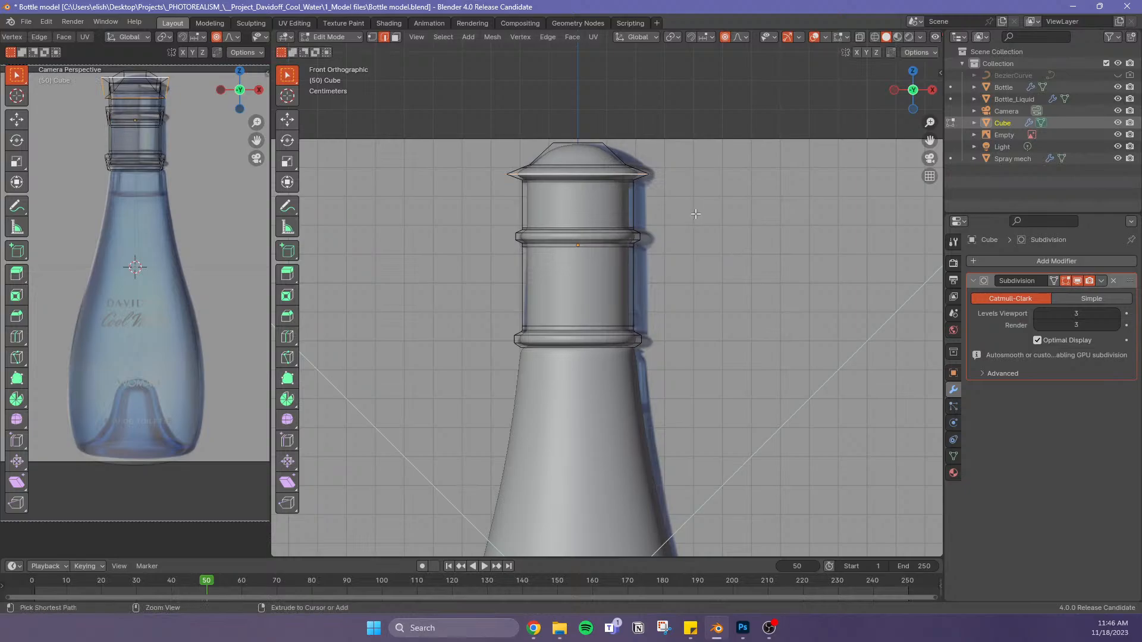
{"action": "key", "text": "ctrl+r"}
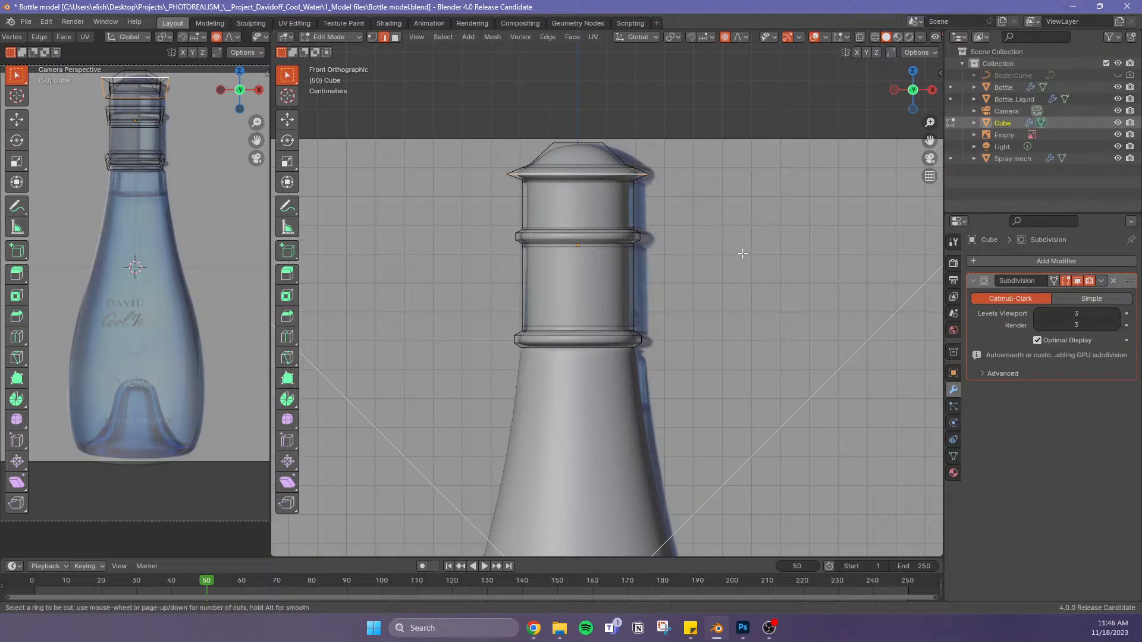
{"action": "key", "text": "Escape"}
{"action": "key", "text": "ctrl+b"}
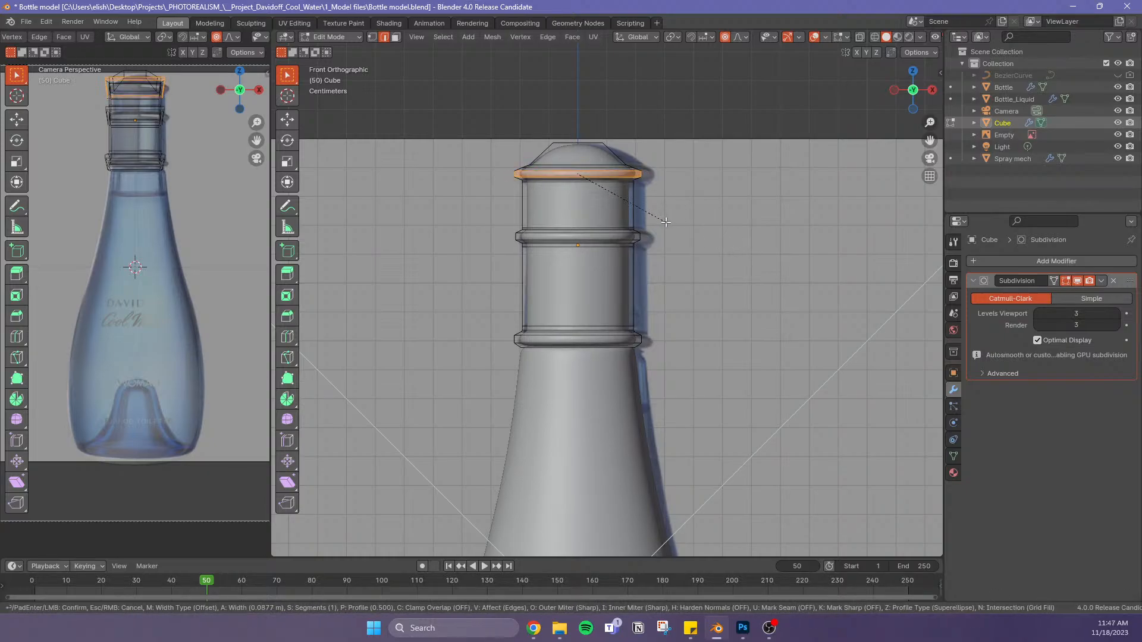
{"action": "left_click", "coordinate": [665, 222]}
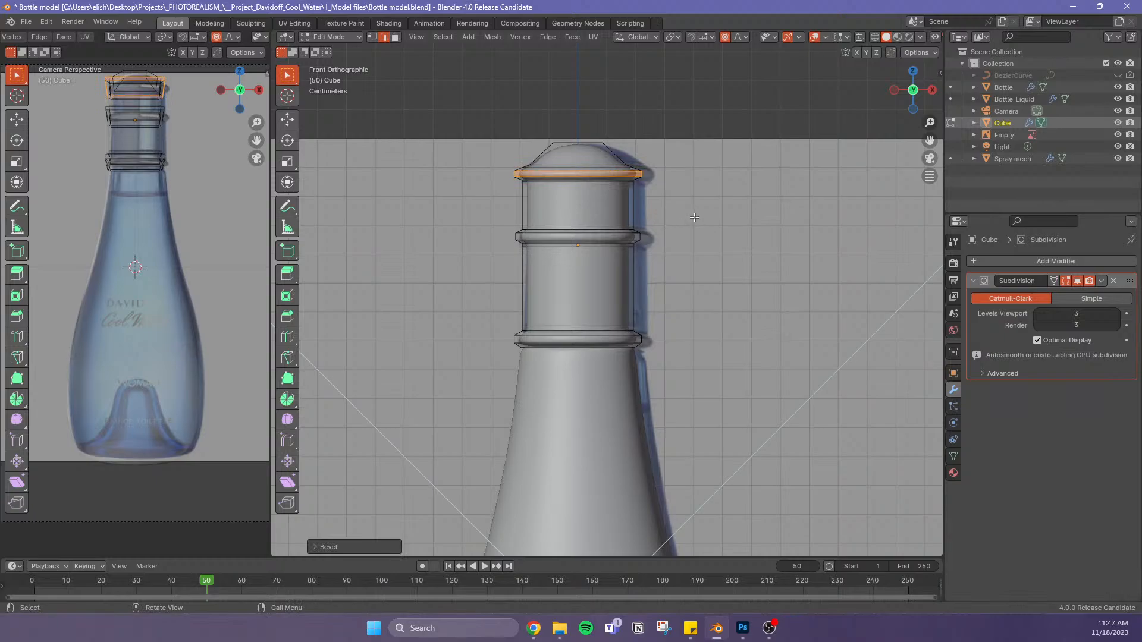
{"action": "key", "text": "g"}
{"action": "key", "text": "z"}
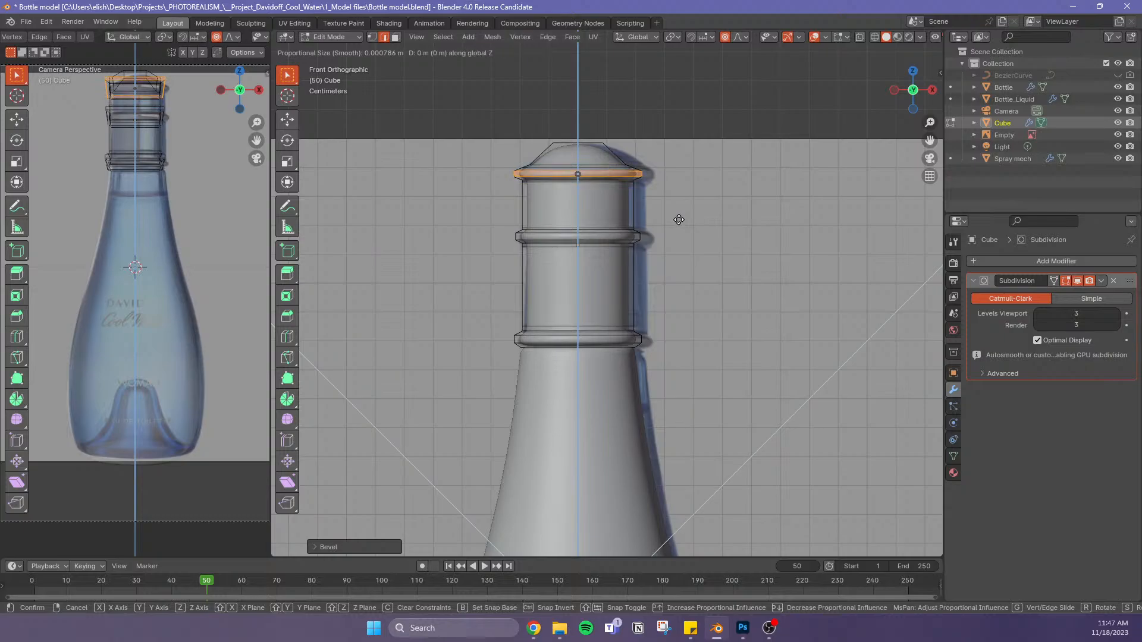
{"action": "left_click", "coordinate": [679, 219]}
{"action": "left_click", "coordinate": [621, 166], "text": "alt"}
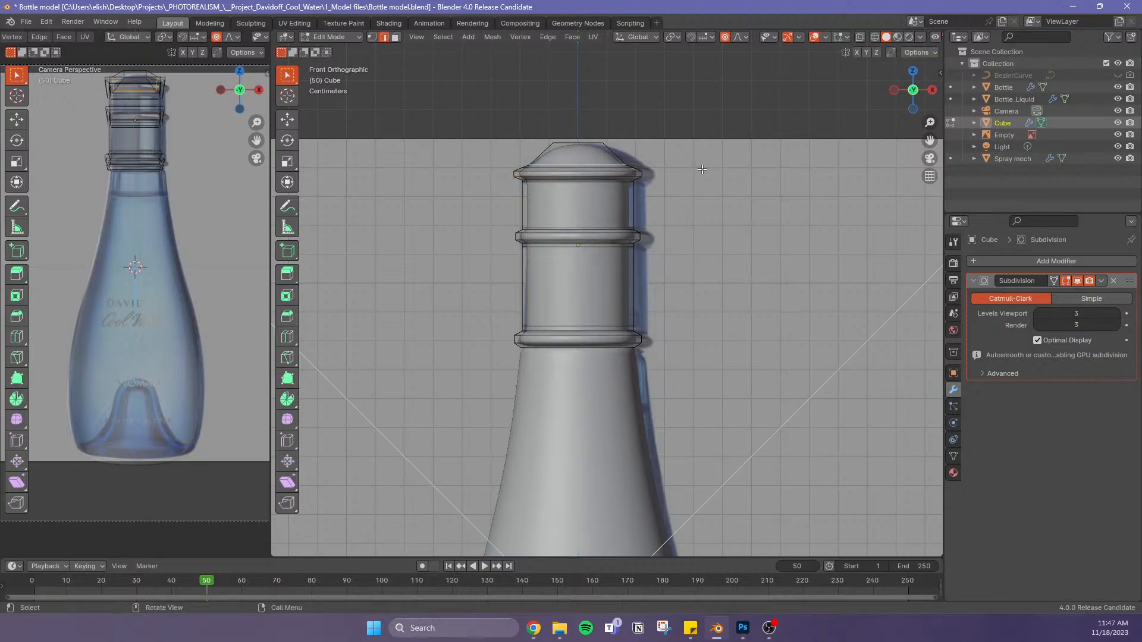
{"action": "scroll", "coordinate": [605, 132], "scroll_direction": "up", "scroll_amount": 2}
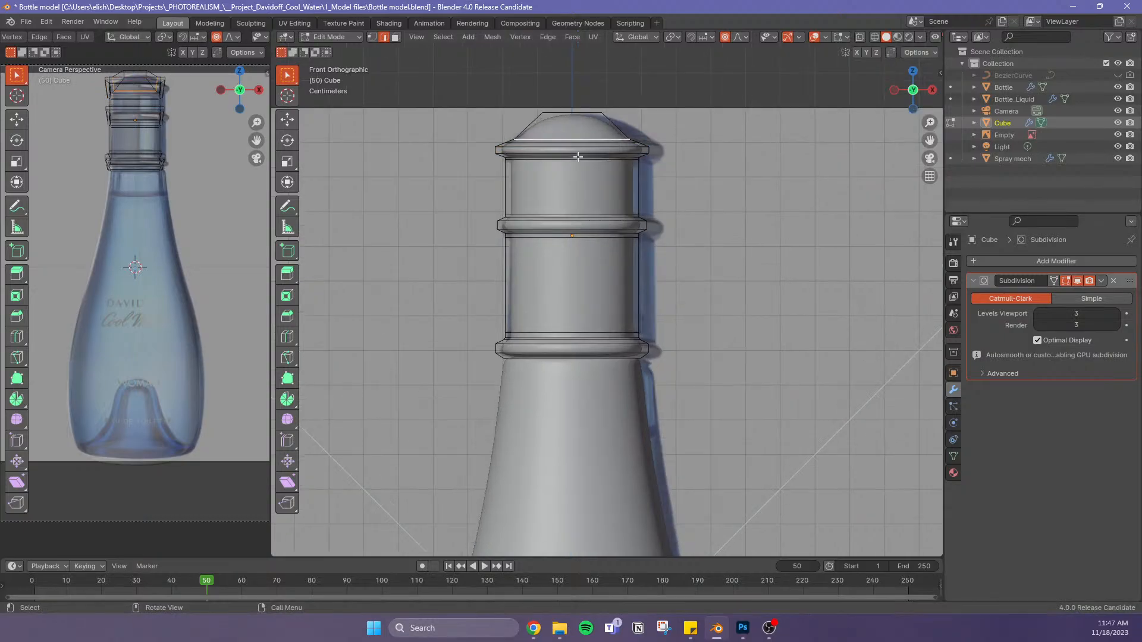
{"action": "middle_click_drag", "start_coordinate": [605, 132], "coordinate": [603, 206], "text": "shift"}
{"action": "scroll", "coordinate": [604, 206], "scroll_direction": "up", "scroll_amount": 2}
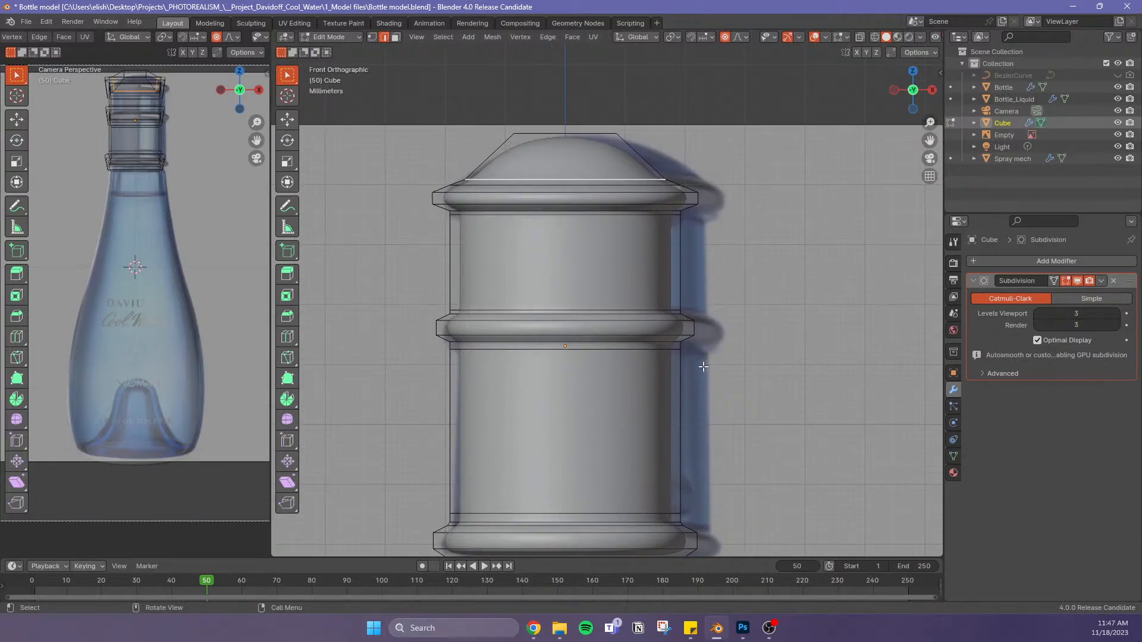
{"action": "middle_click_drag", "start_coordinate": [652, 287], "coordinate": [655, 302], "text": "shift"}
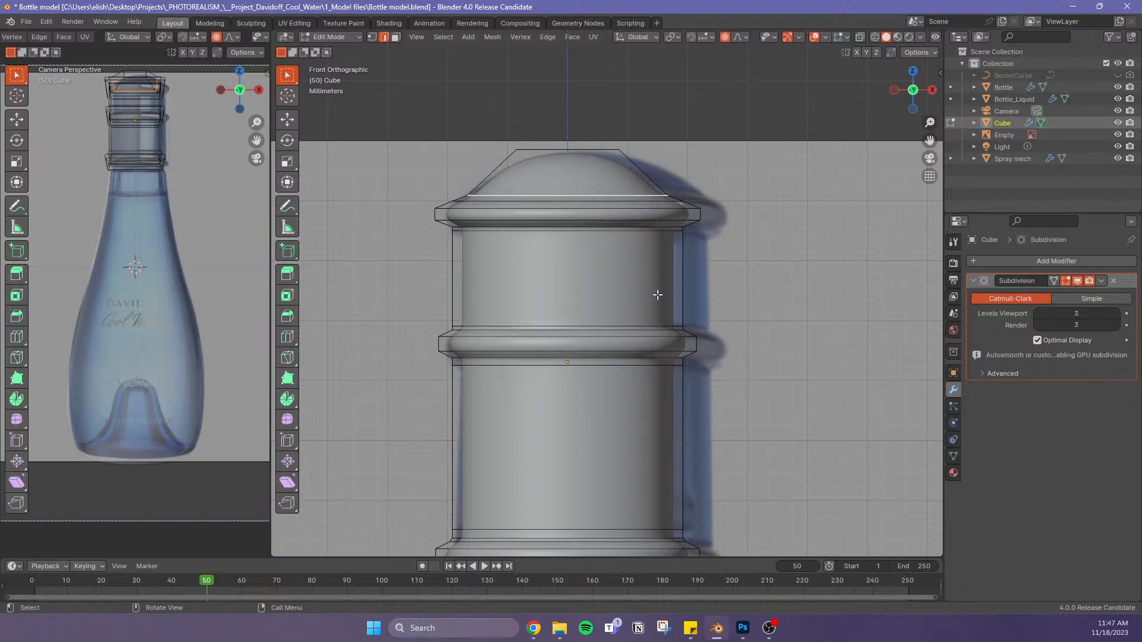
{"action": "scroll", "coordinate": [658, 294], "scroll_direction": "down", "scroll_amount": 5}
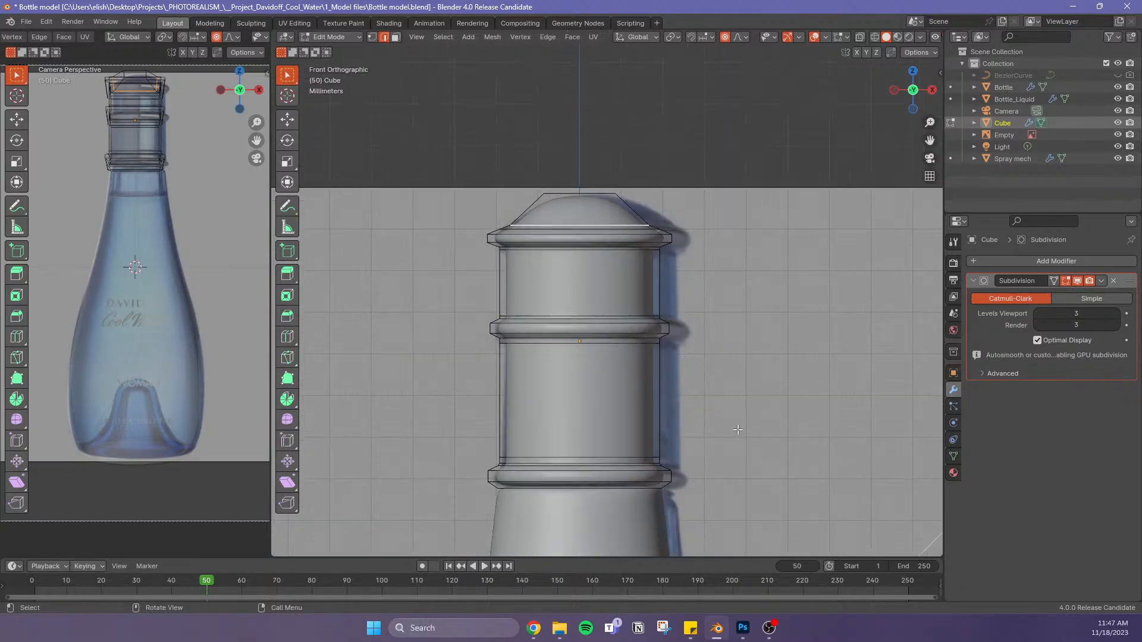
{"action": "scroll", "coordinate": [564, 357], "scroll_direction": "up", "scroll_amount": 2}
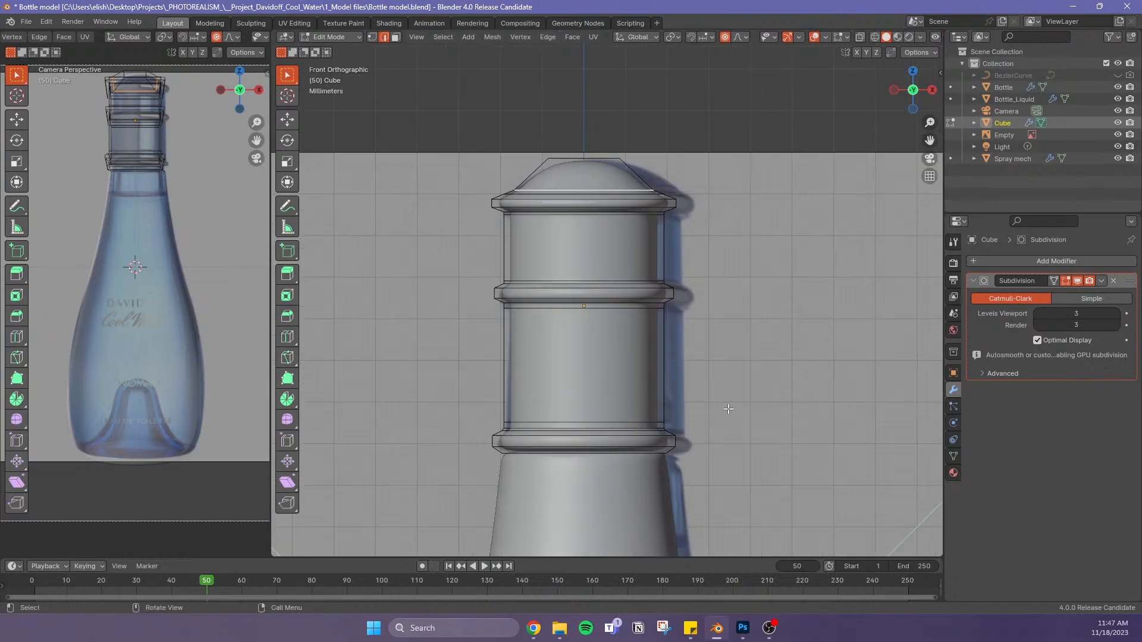
{"action": "left_click_drag", "start_coordinate": [718, 403], "coordinate": [470, 471]}
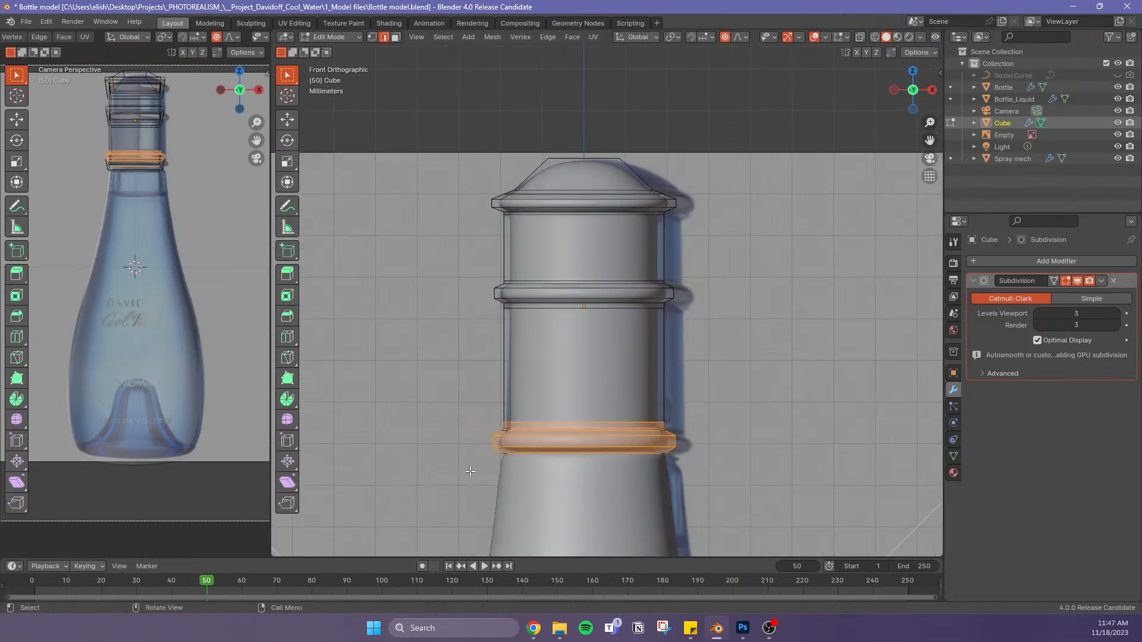
{"action": "left_click", "coordinate": [692, 431]}
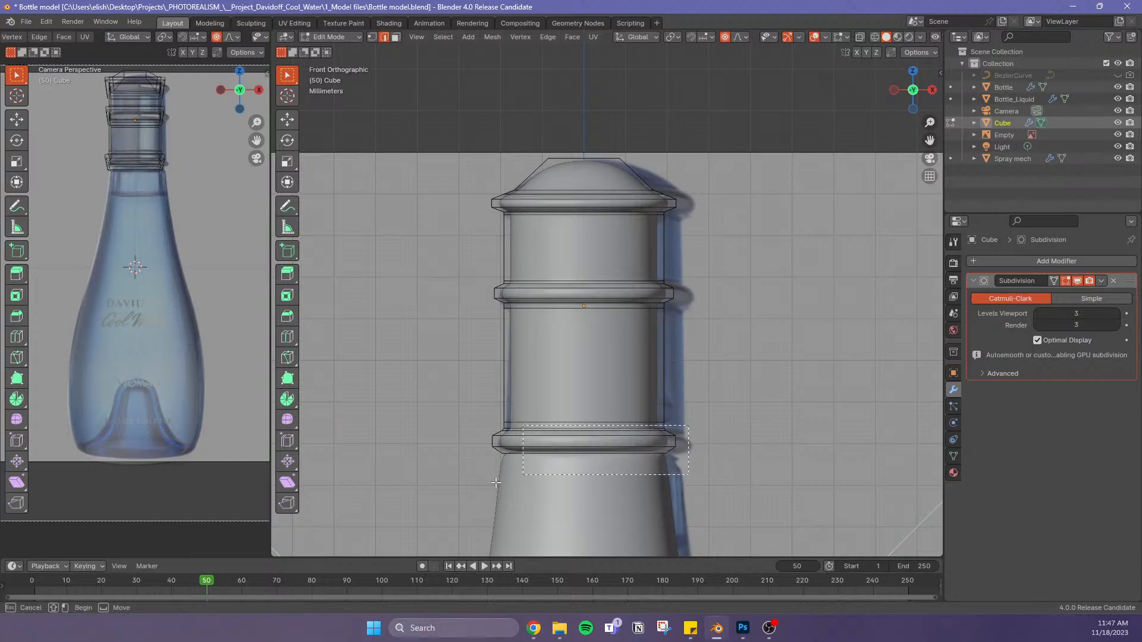
{"action": "left_click", "coordinate": [684, 471], "text": "alt"}
{"action": "right_click", "coordinate": [688, 473]}
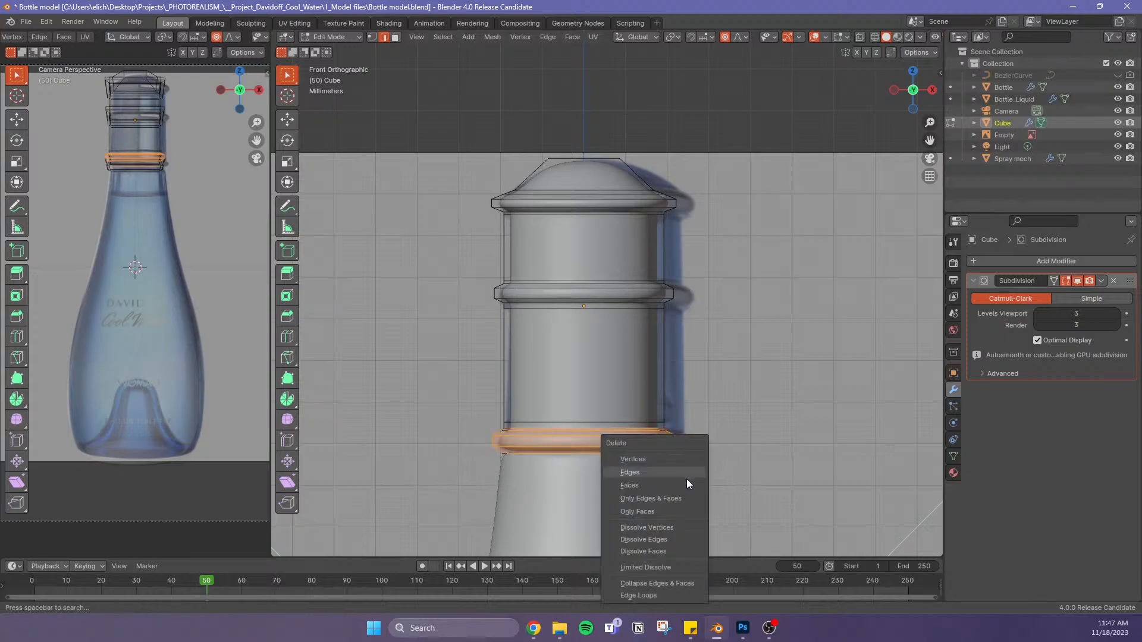
{"action": "key", "text": "Escape"}
Turn on X-ray, select the whole bottom ring of the cap through the mesh, and delete its faces
{"action": "key", "text": "alt+z"}
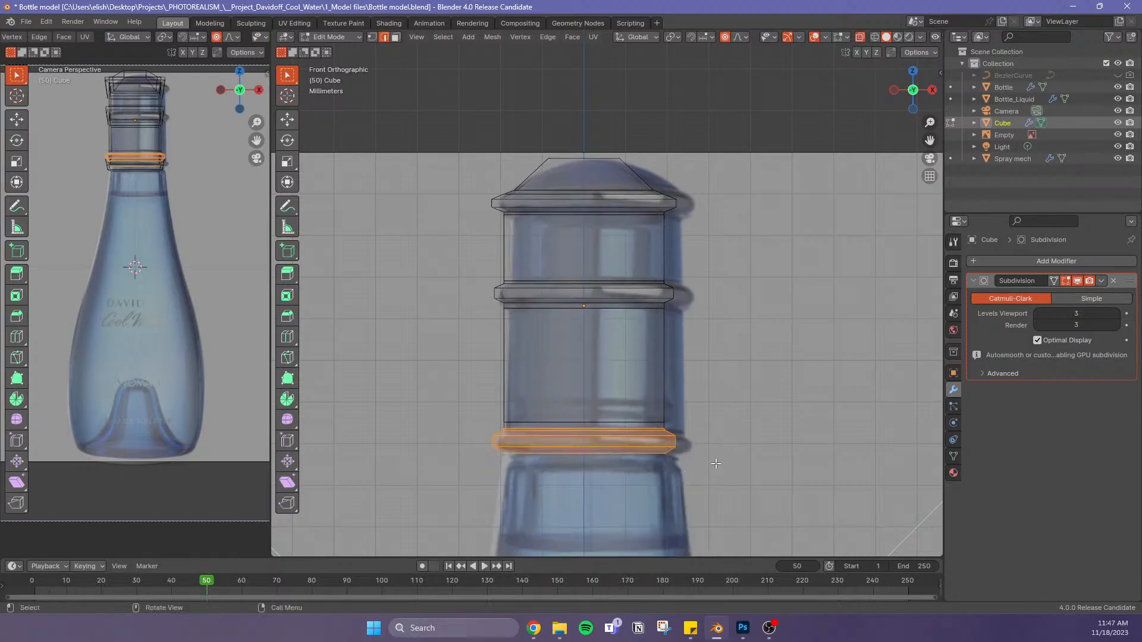
{"action": "left_click", "coordinate": [716, 461]}
{"action": "left_click_drag", "start_coordinate": [685, 428], "coordinate": [412, 486]}
{"action": "key", "text": "x"}
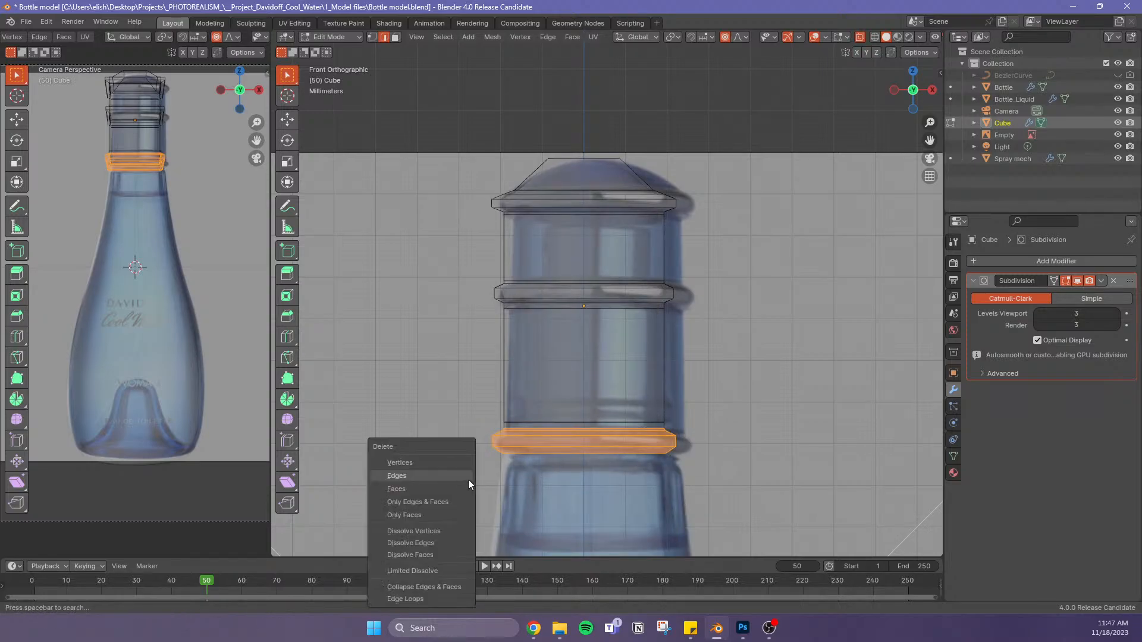
{"action": "key", "text": "Escape"}
{"action": "key", "text": "x"}
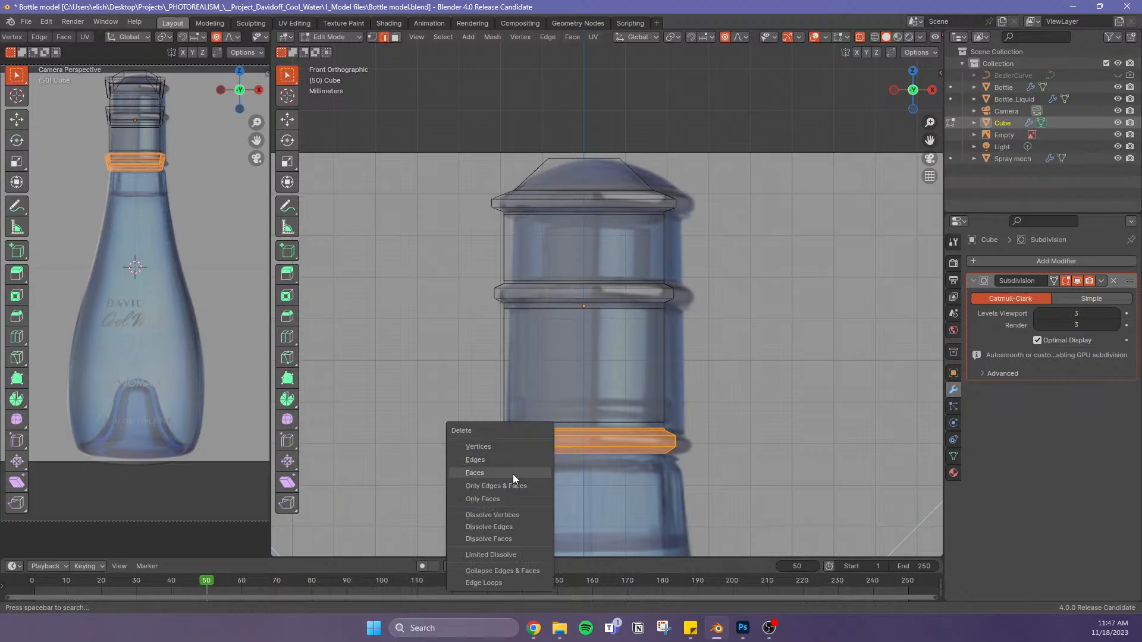
{"action": "left_click", "coordinate": [513, 473]}
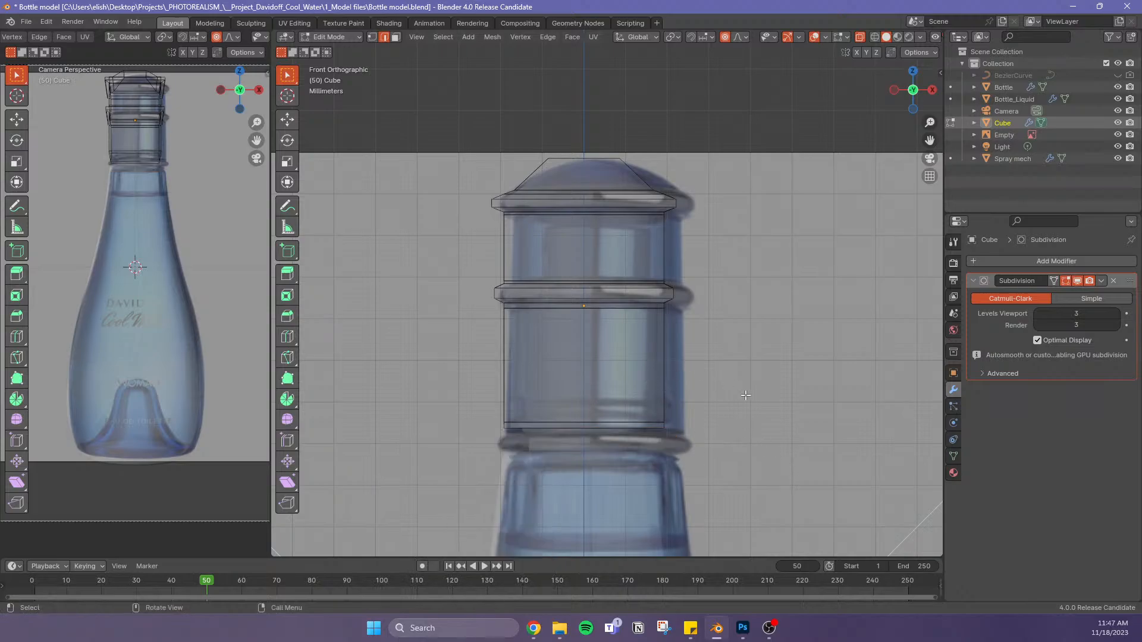
Leave the cap's Edit Mode and open the spray mechanism's mesh in Edit Mode with X-ray on
{"action": "key", "text": "Tab"}
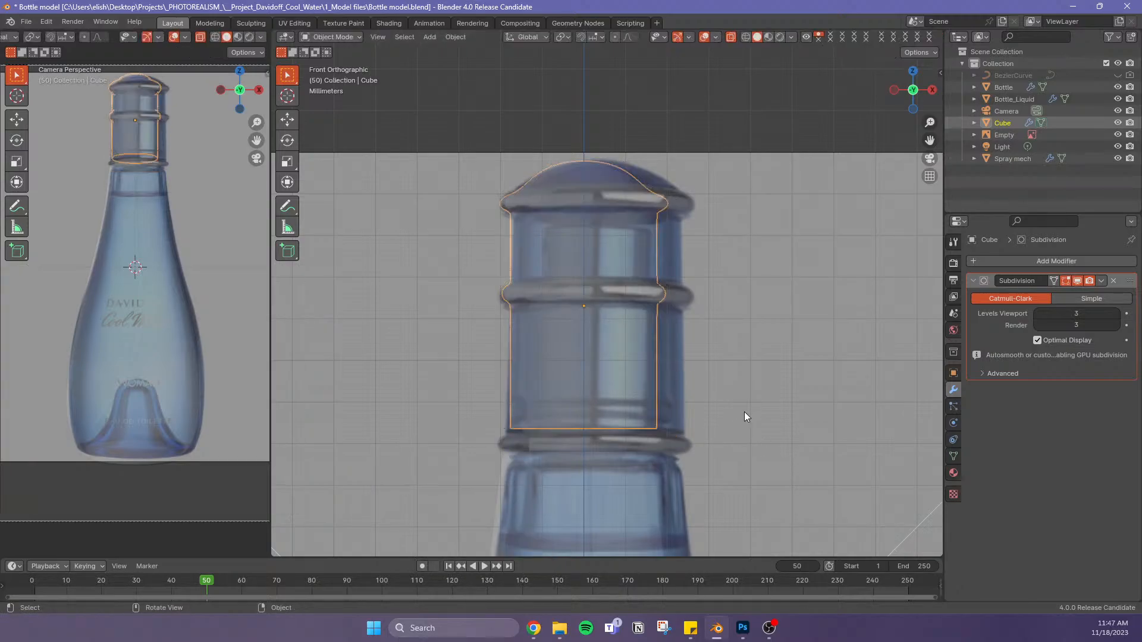
{"action": "left_click", "coordinate": [641, 451]}
{"action": "key", "text": "alt+z"}
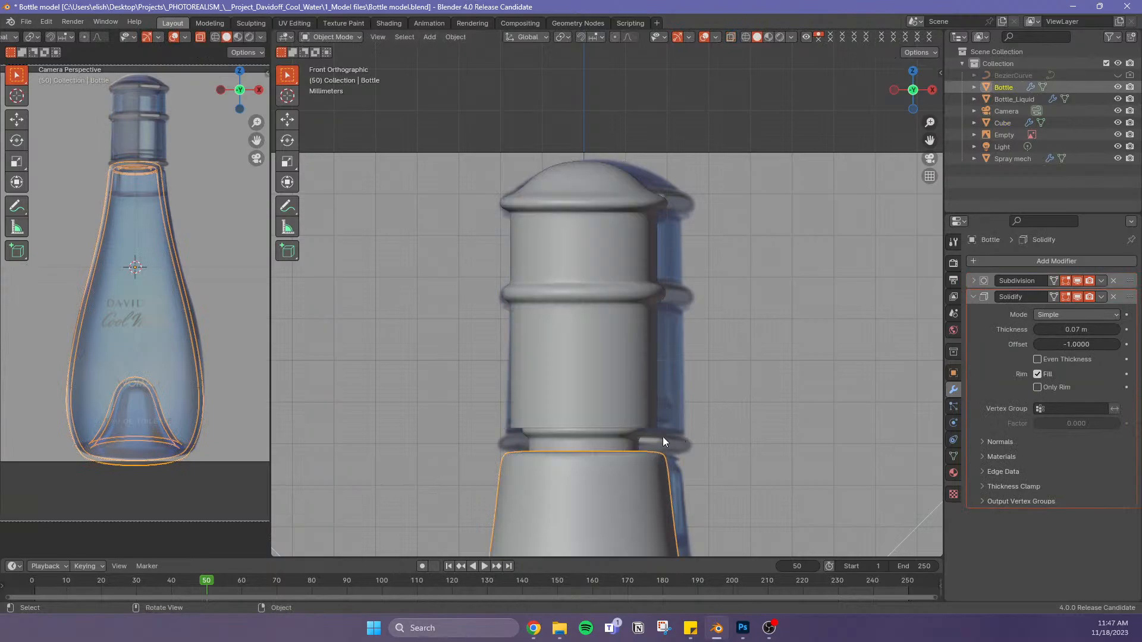
{"action": "left_click", "coordinate": [616, 451]}
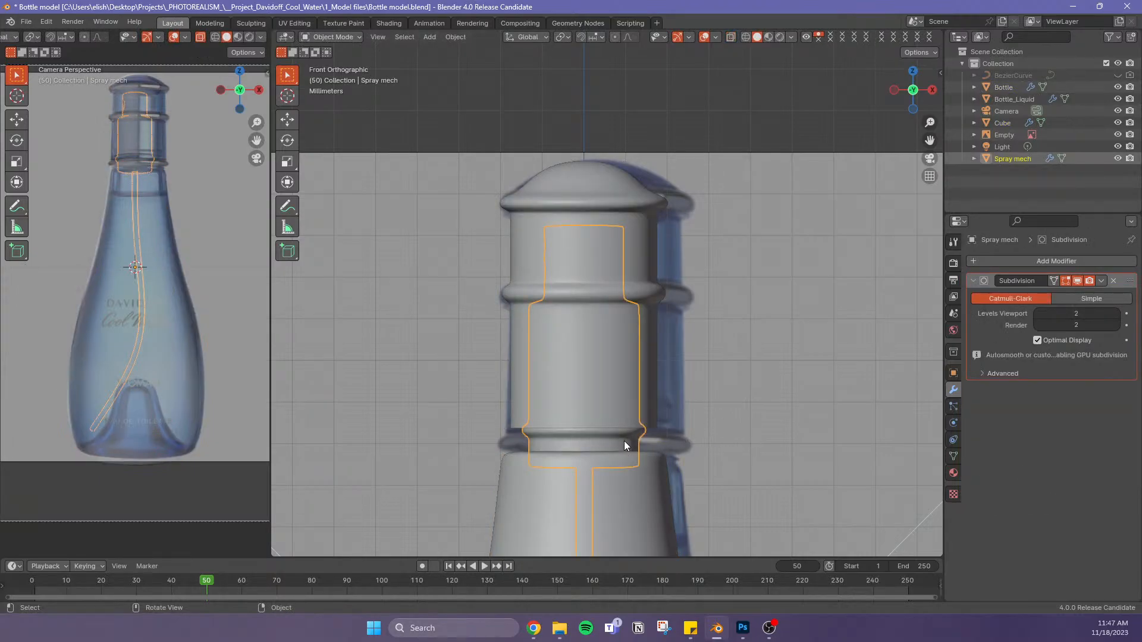
{"action": "key", "text": "Tab"}
{"action": "key", "text": "alt+z"}
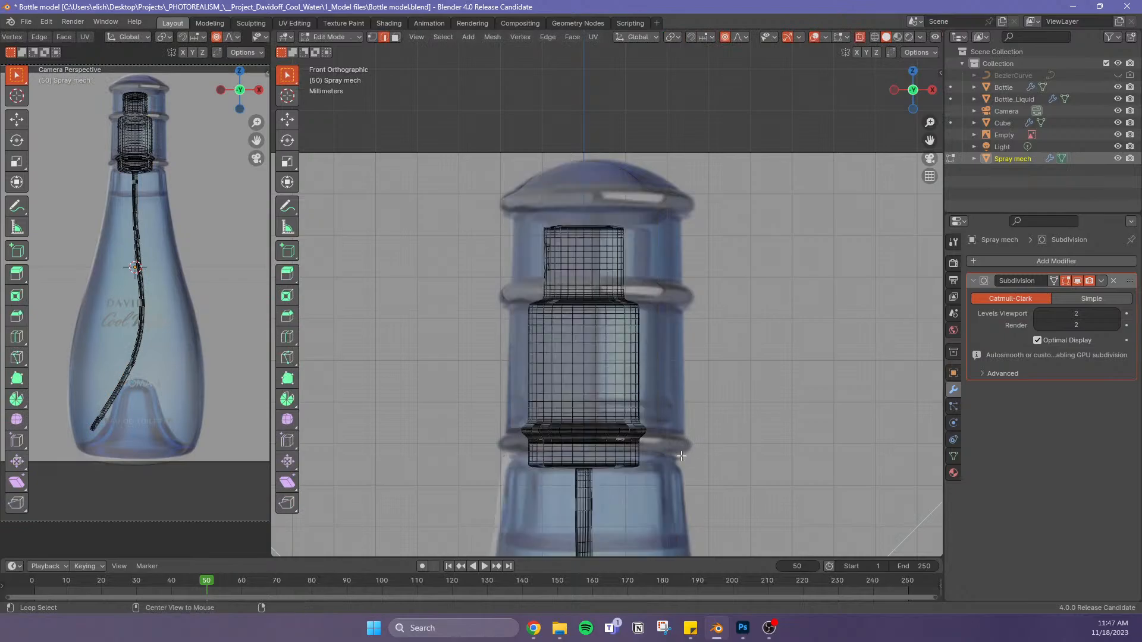
Scale the middle edge loop of the spray mechanism's lower collar outward to about the width of the bottle's upper rim
{"action": "middle_click_drag", "start_coordinate": [697, 412], "coordinate": [735, 360], "text": "shift"}
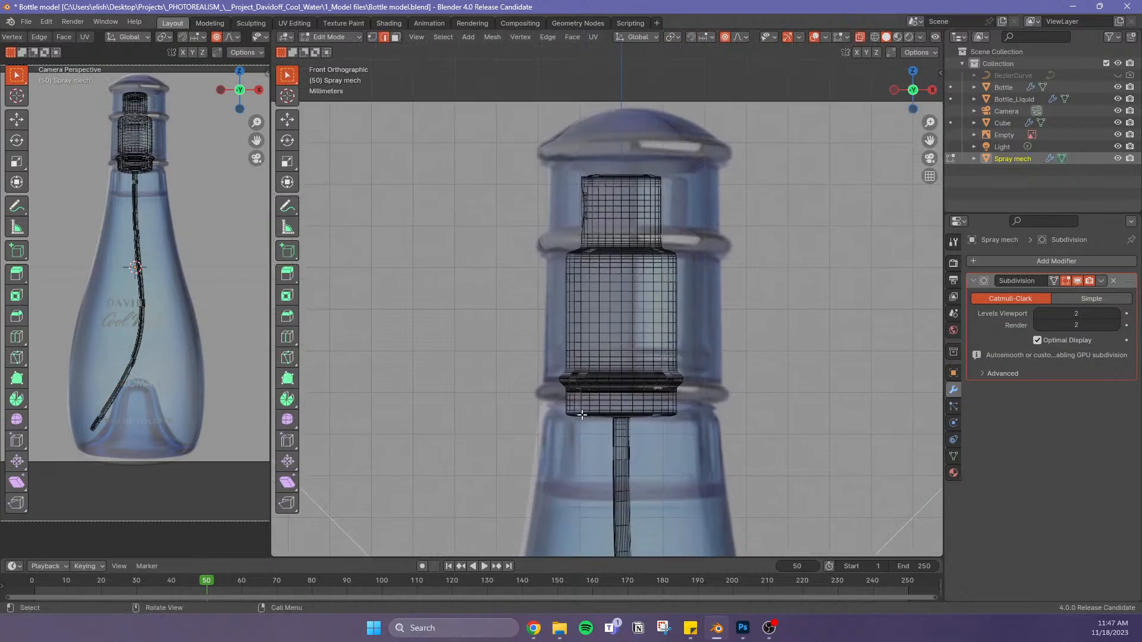
{"action": "scroll", "coordinate": [581, 415], "scroll_direction": "up", "scroll_amount": 1}
{"action": "scroll", "coordinate": [728, 457], "scroll_direction": "up", "scroll_amount": 1}
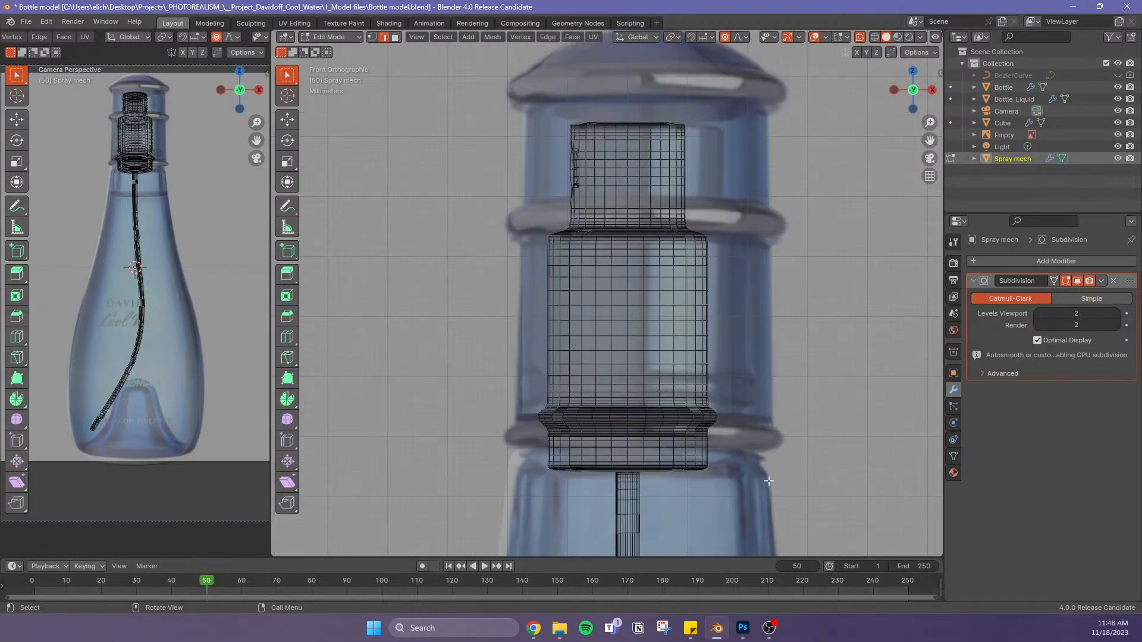
{"action": "middle_click_drag", "start_coordinate": [700, 461], "coordinate": [705, 427], "text": "shift"}
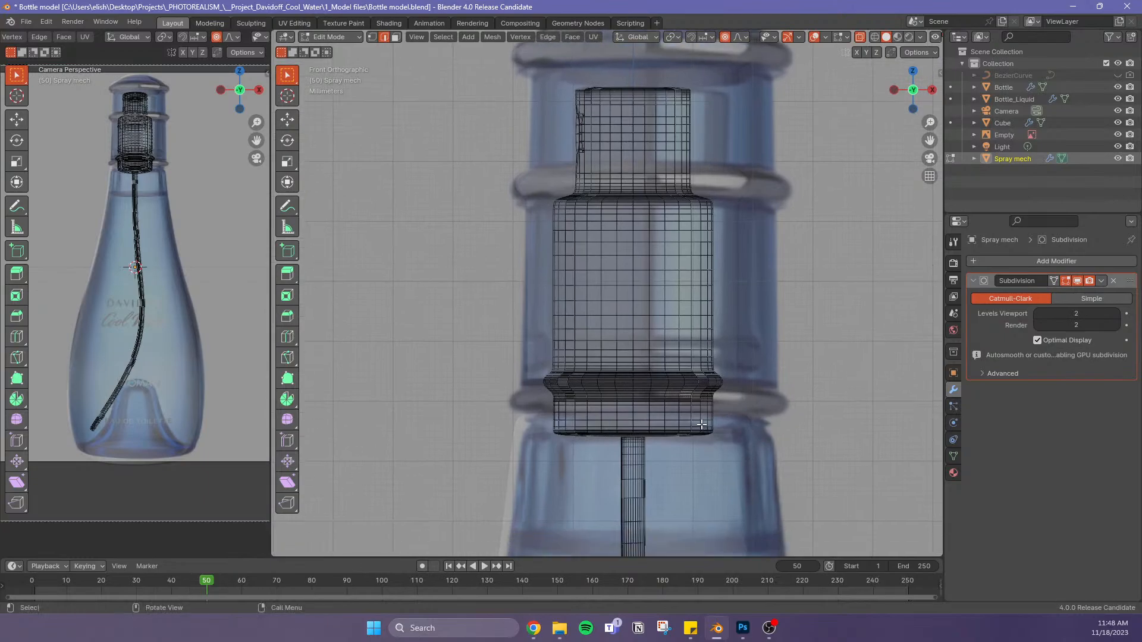
{"action": "scroll", "coordinate": [685, 407], "scroll_direction": "up", "scroll_amount": 3}
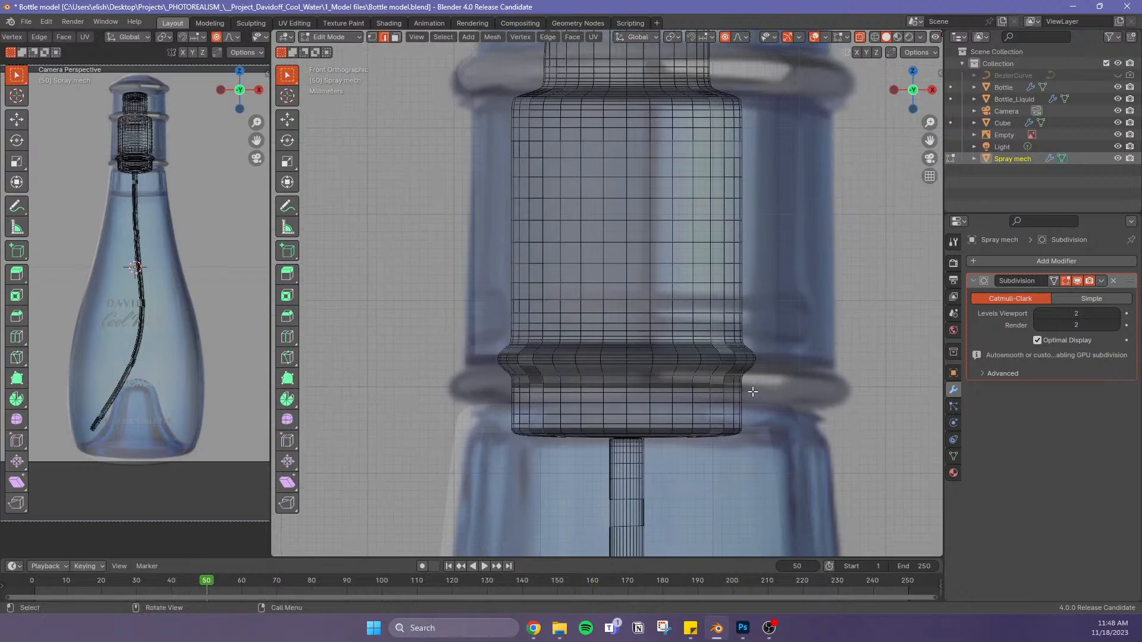
{"action": "left_click", "coordinate": [461, 417], "text": "alt"}
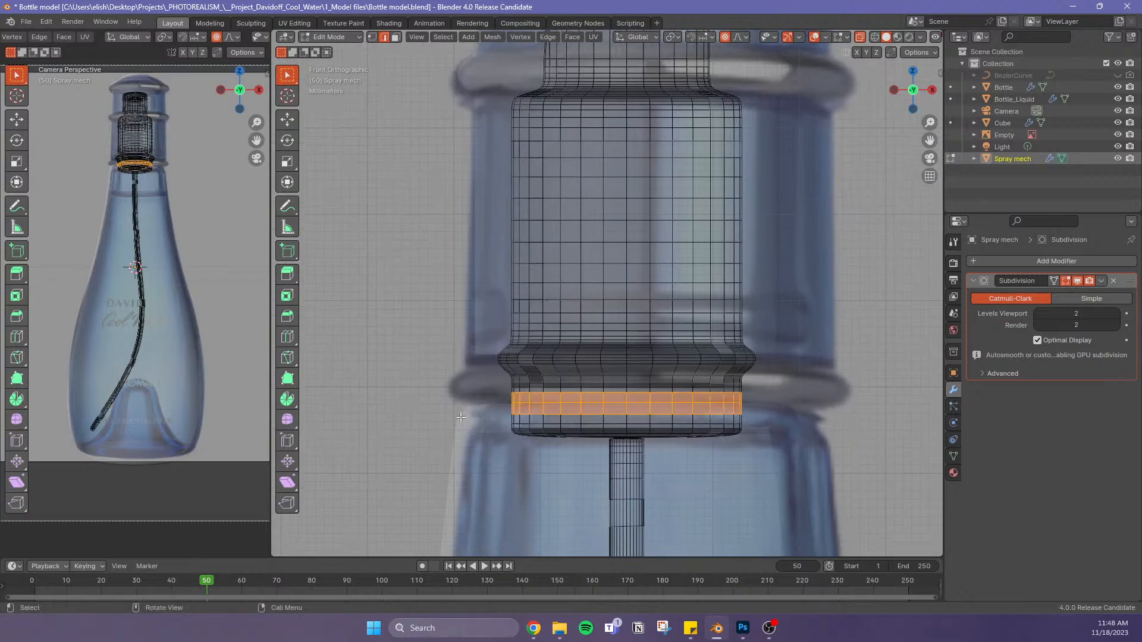
{"action": "left_click", "coordinate": [698, 404], "text": "alt"}
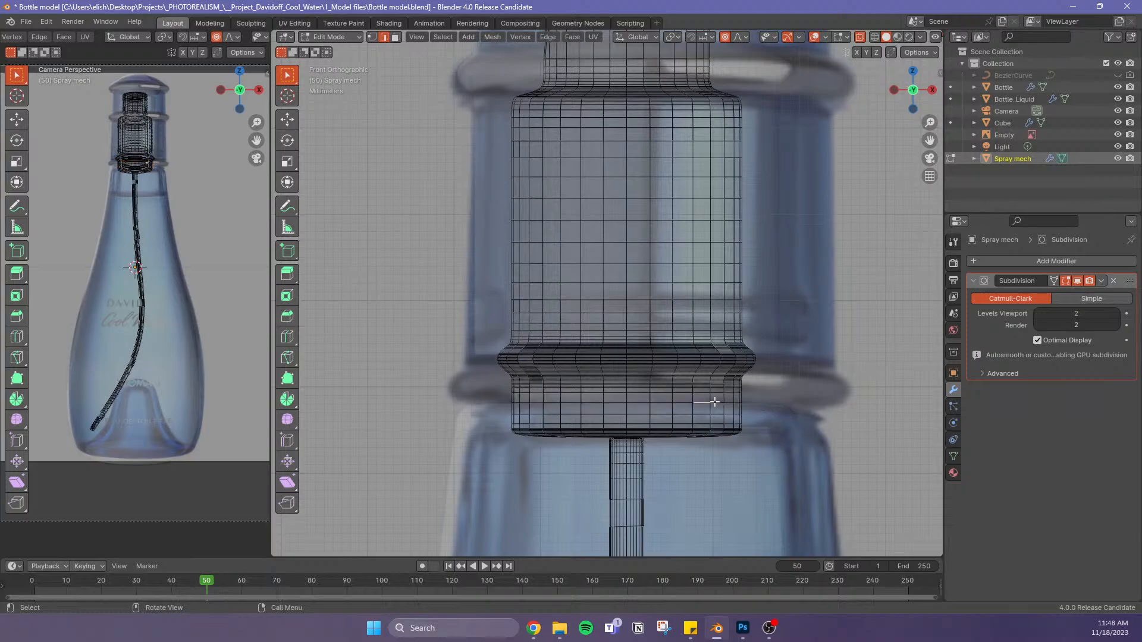
{"action": "key", "text": "s"}
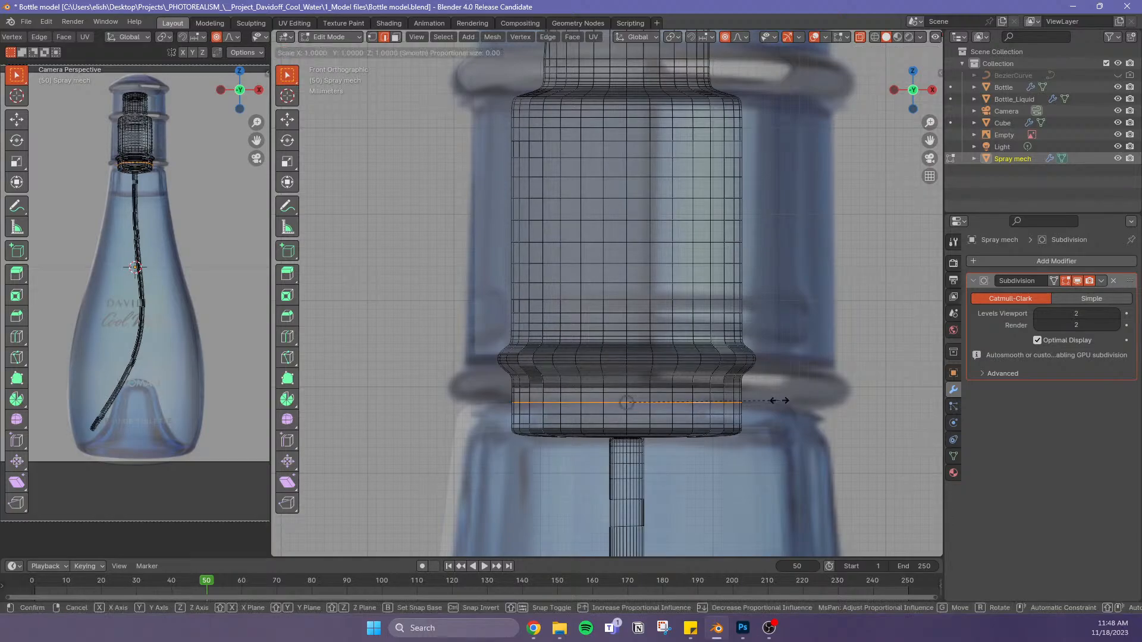
{"action": "left_click", "coordinate": [850, 402]}
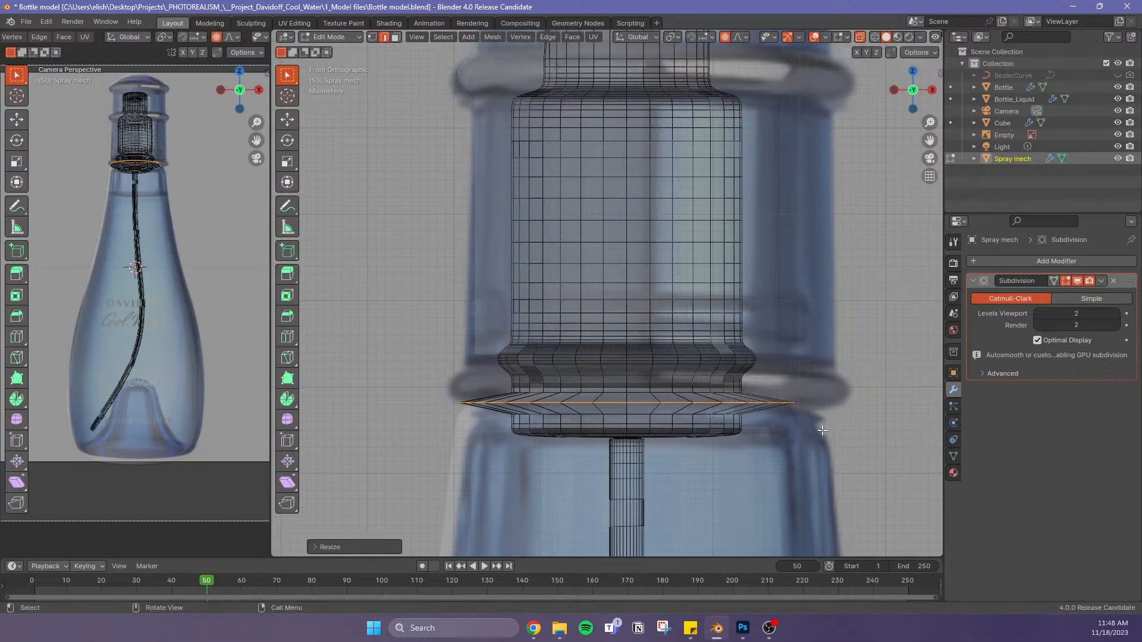
Turn off X-ray and bevel the widened collar loop into a narrow band with one segment
{"action": "key", "text": "alt+z"}
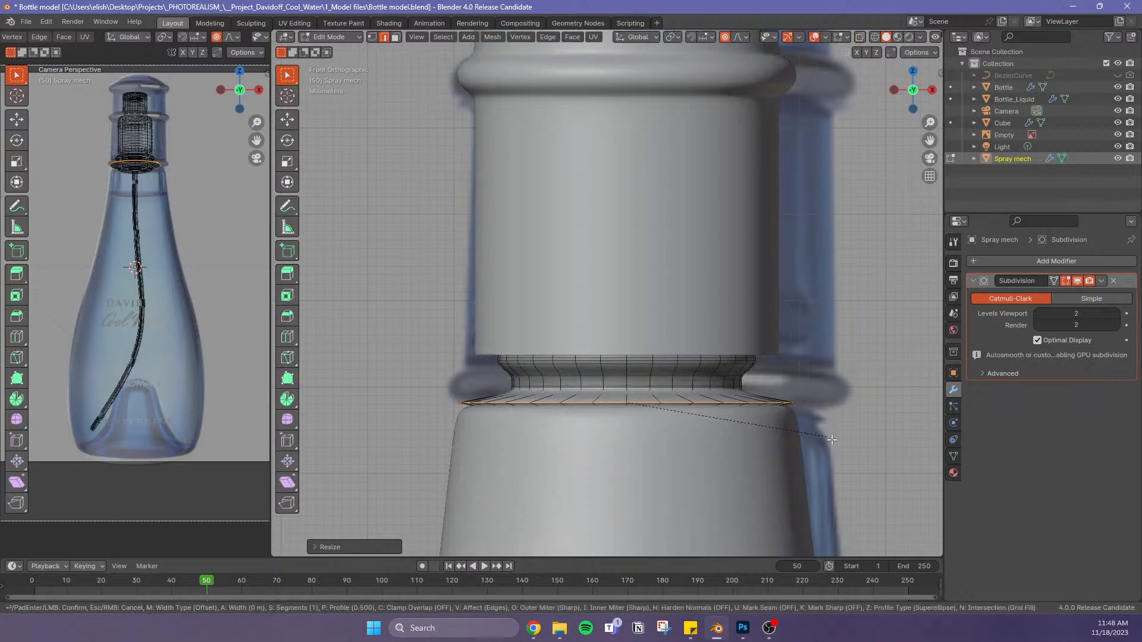
{"action": "key", "text": "ctrl+b"}
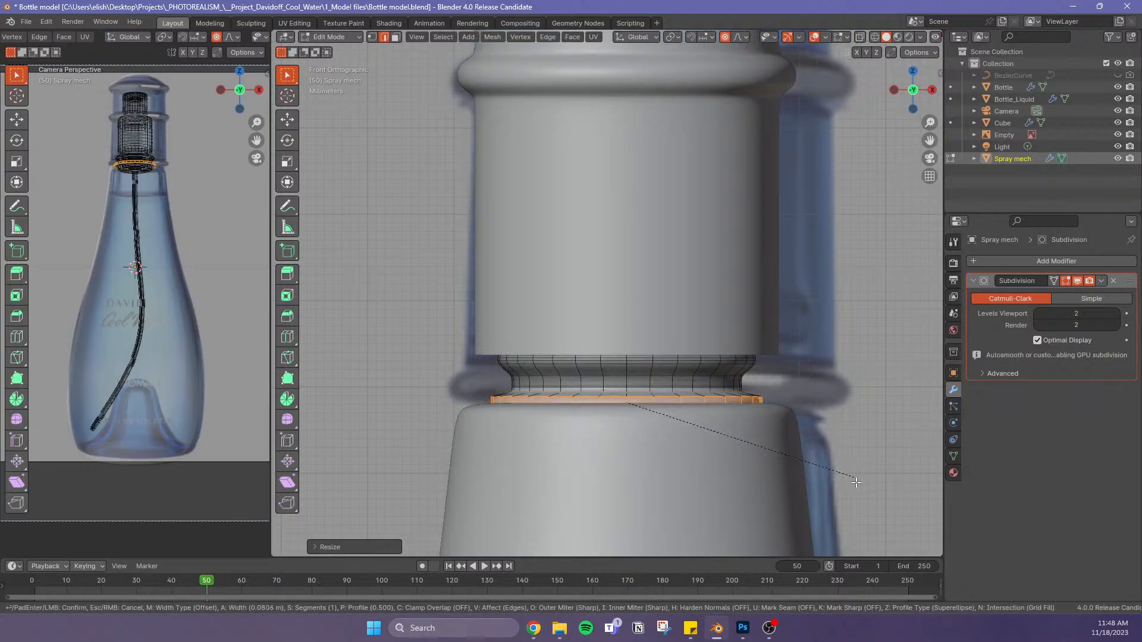
{"action": "left_click", "coordinate": [843, 471]}
Scale the bevelled collar band outward in the horizontal plane until it slightly overhangs the bottle's upper rim
{"action": "key", "text": "s"}
{"action": "key", "text": "shift+z"}
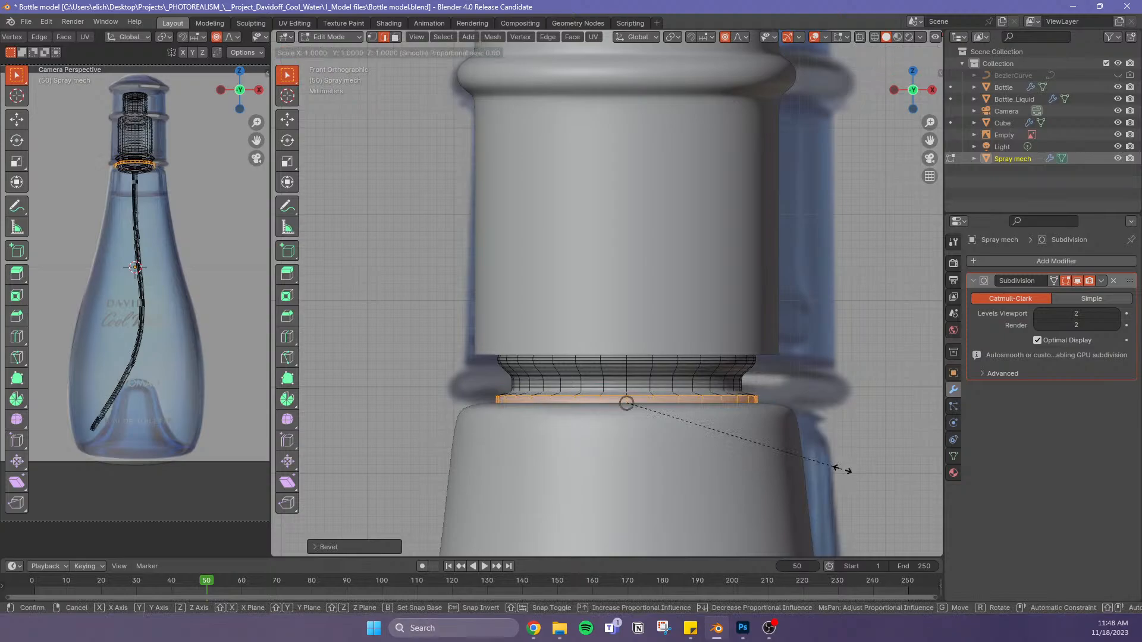
{"action": "left_click", "coordinate": [918, 492]}
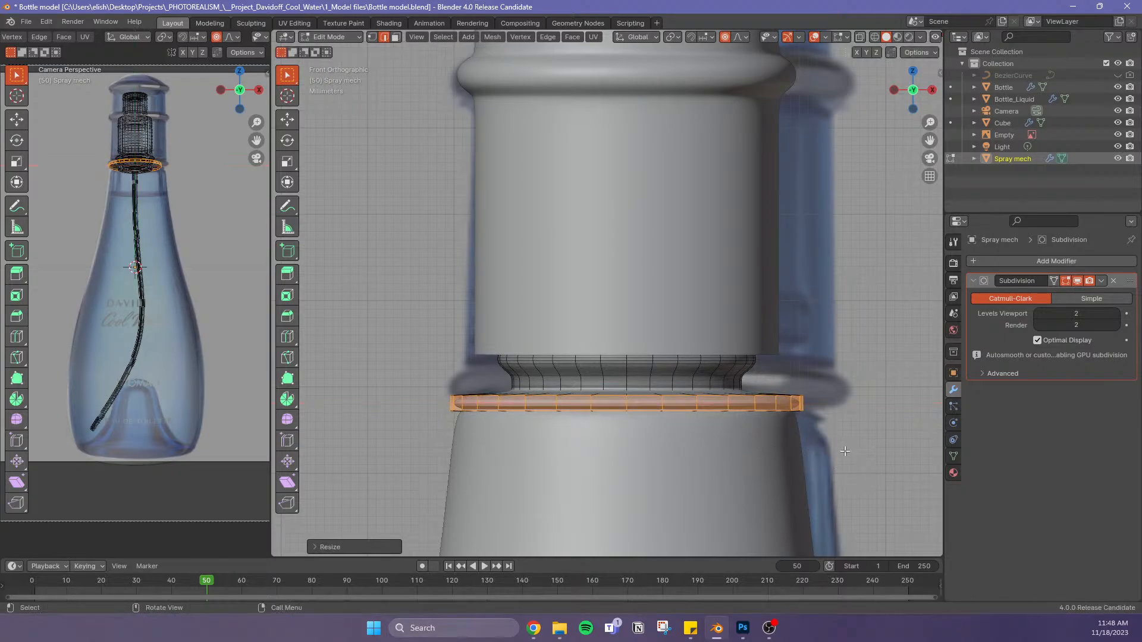
{"action": "key", "text": "s"}
{"action": "key", "text": "z"}
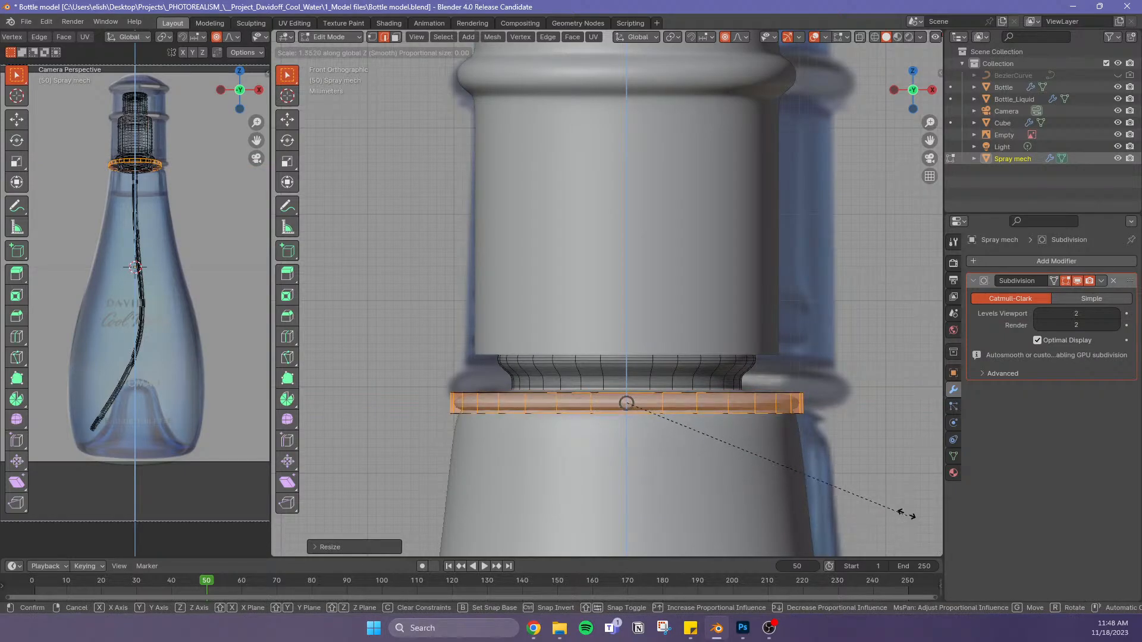
{"action": "left_click", "coordinate": [870, 489]}
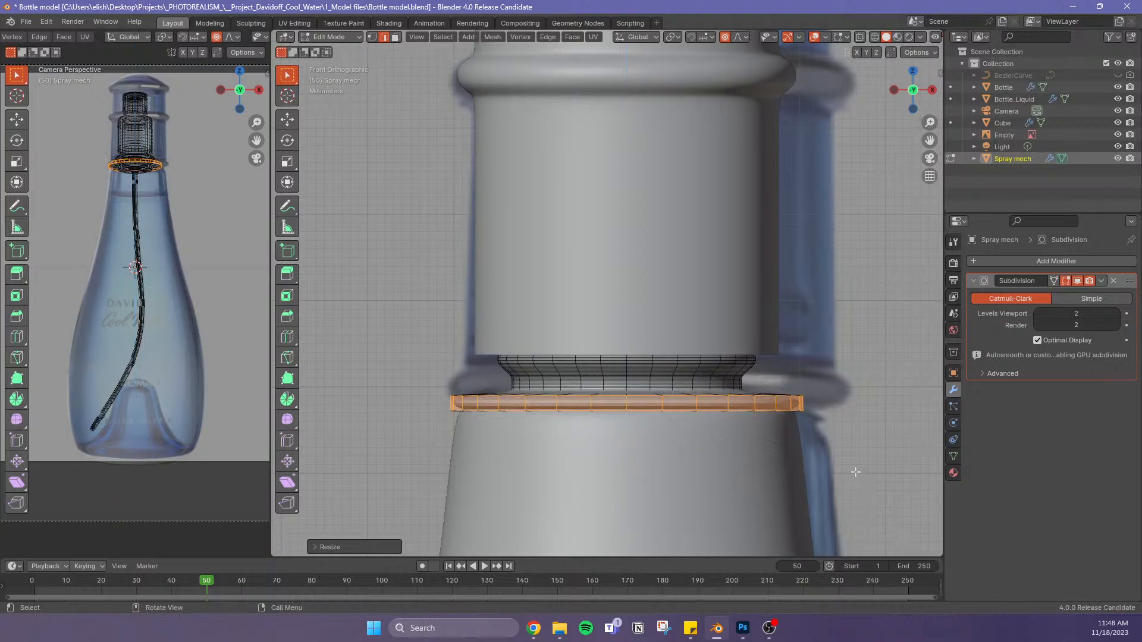
{"action": "key", "text": "s"}
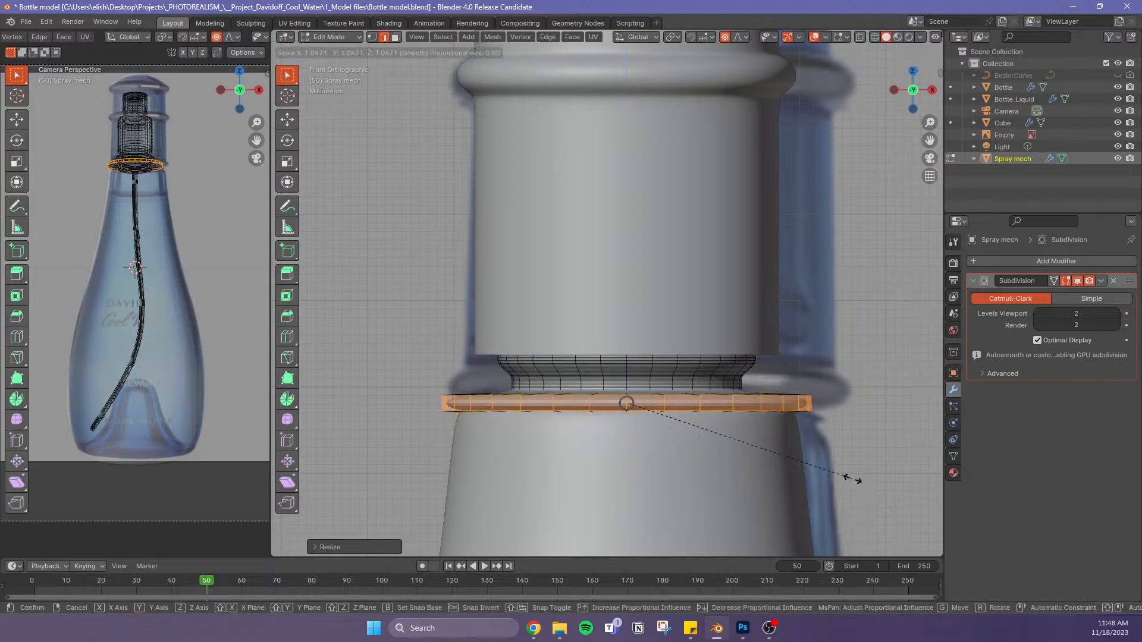
{"action": "left_click", "coordinate": [846, 478]}
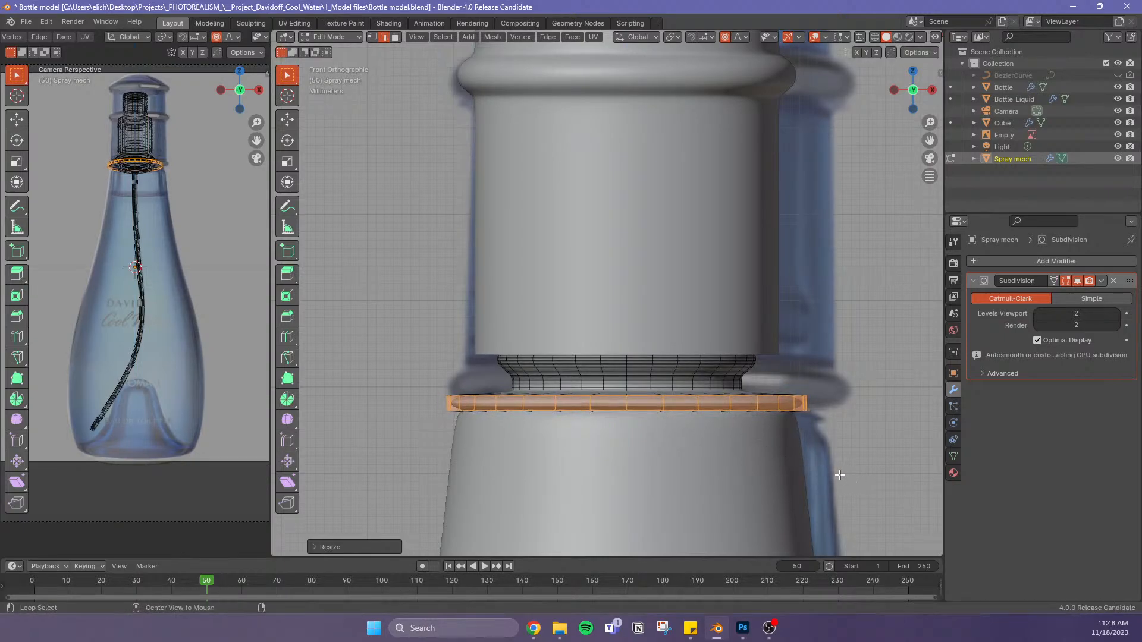
Select the bottom edge loop of the collar band and move it slightly down along Z to make the band taller
{"action": "key", "text": "alt+z"}
{"action": "left_click", "coordinate": [630, 413], "text": "alt"}
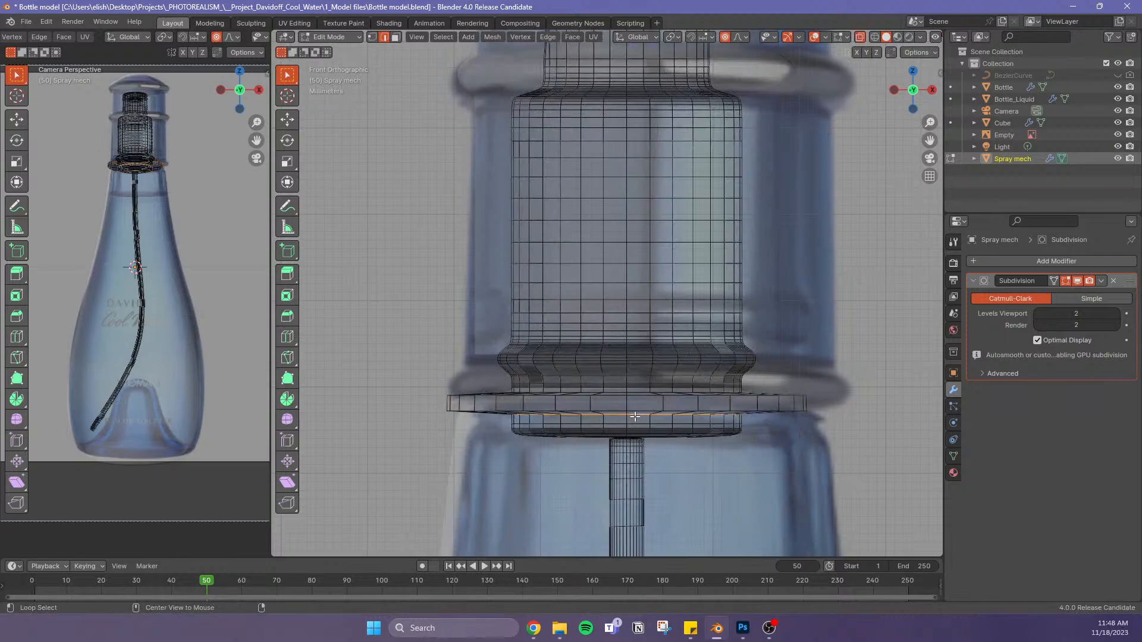
{"action": "left_click", "coordinate": [656, 410], "text": "alt"}
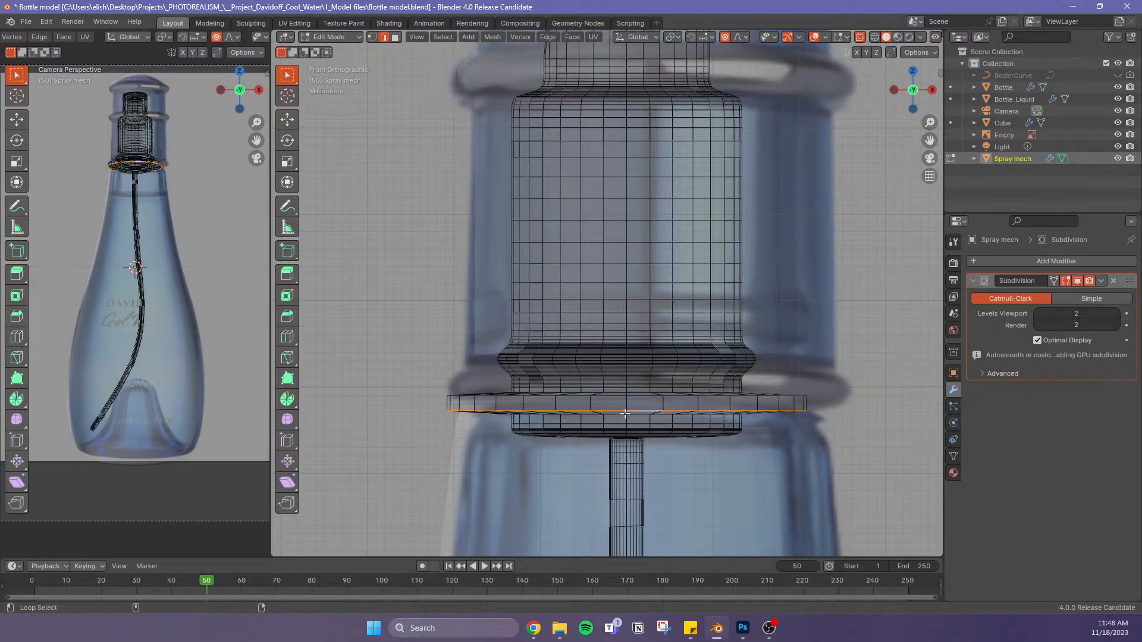
{"action": "key", "text": "alt+z"}
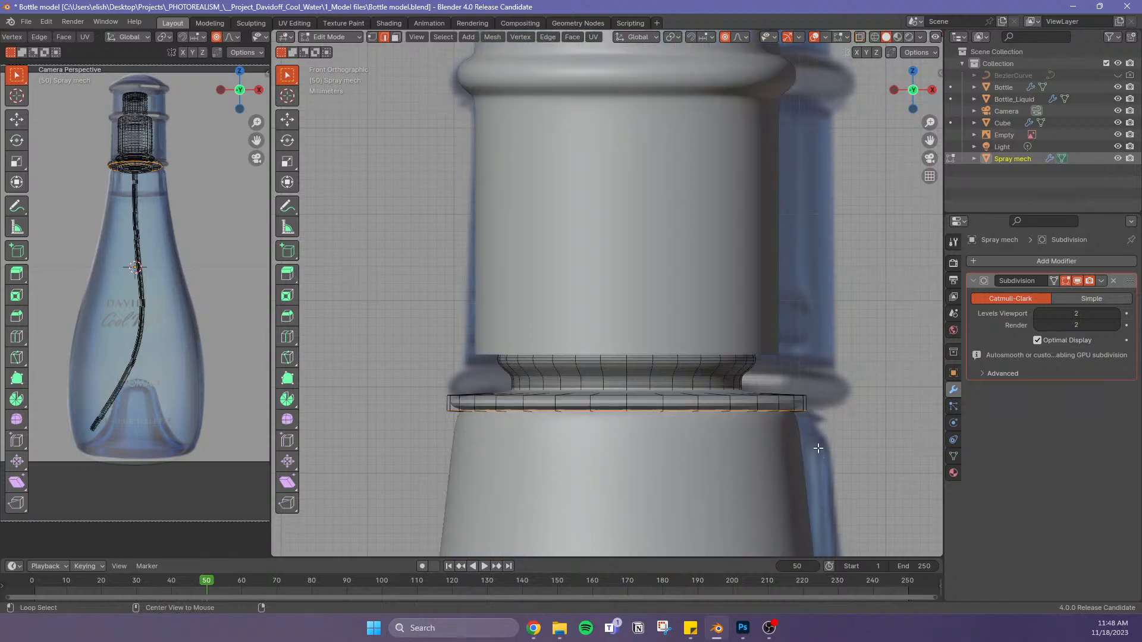
{"action": "key", "text": "g"}
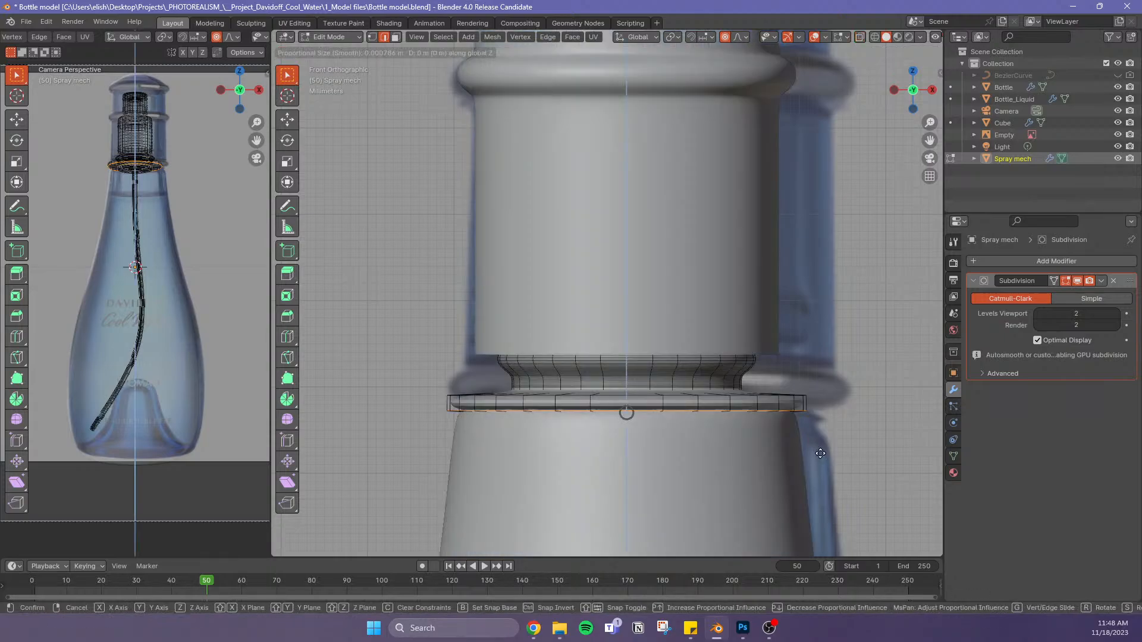
{"action": "key", "text": "z"}
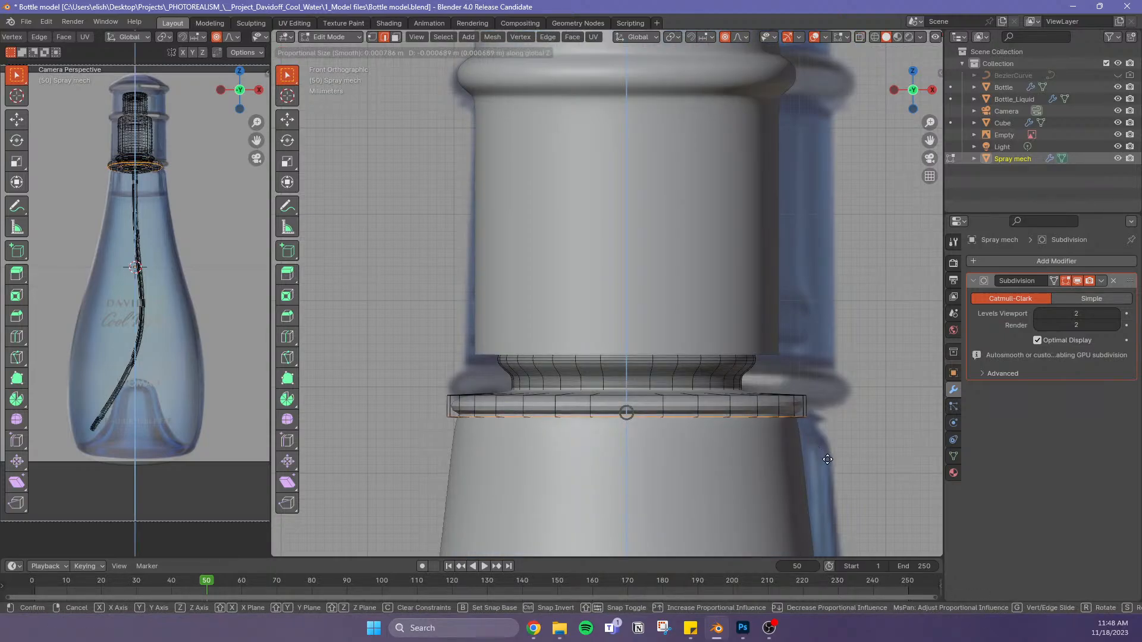
{"action": "left_click", "coordinate": [829, 459]}
In X-ray, slide the lowest of the closely spaced edge loops above the collar band up onto its neighbouring loop
{"action": "key", "text": "alt+z"}
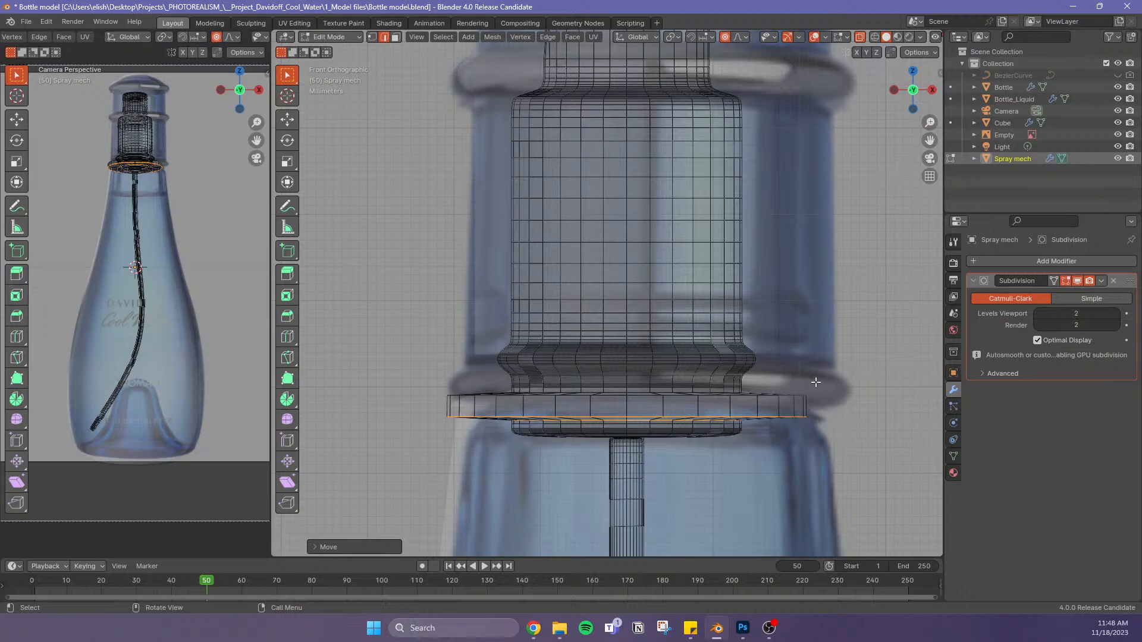
{"action": "left_click_drag", "start_coordinate": [820, 382], "coordinate": [440, 402]}
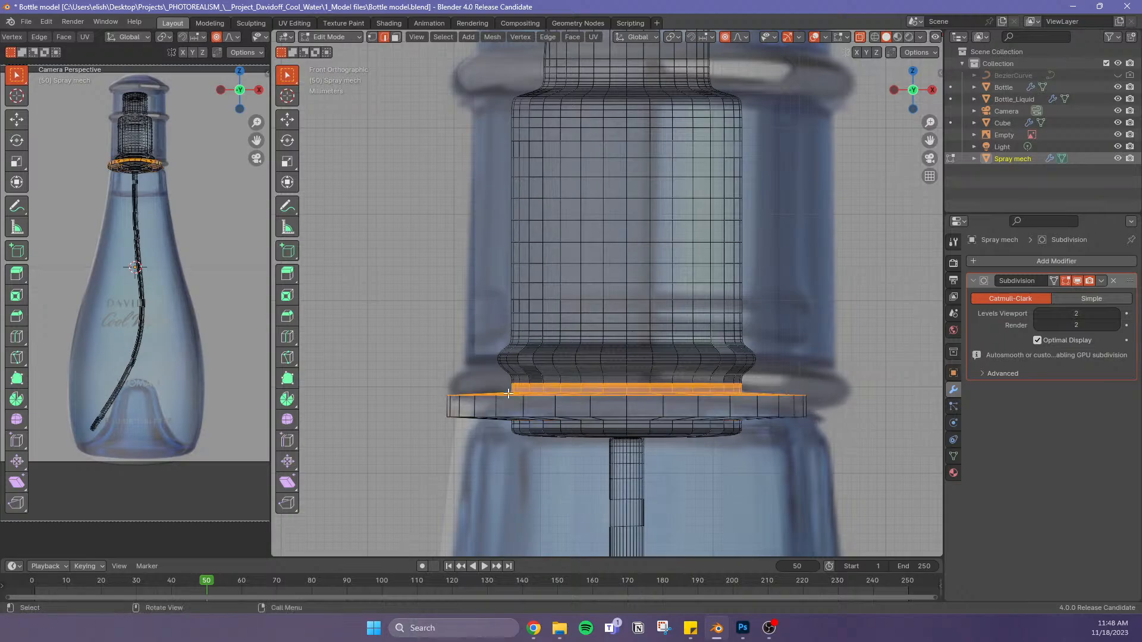
{"action": "scroll", "coordinate": [597, 386], "scroll_direction": "up", "scroll_amount": 2, "text": "alt"}
{"action": "scroll", "coordinate": [614, 387], "scroll_direction": "up", "scroll_amount": 4}
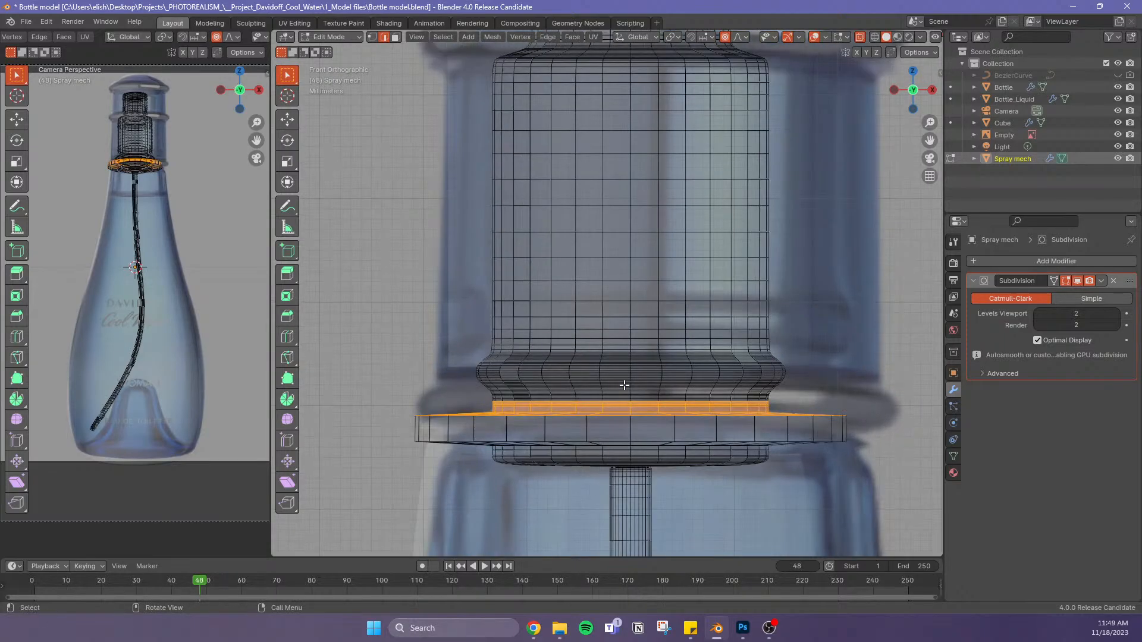
{"action": "scroll", "coordinate": [651, 489], "scroll_direction": "up", "scroll_amount": 1}
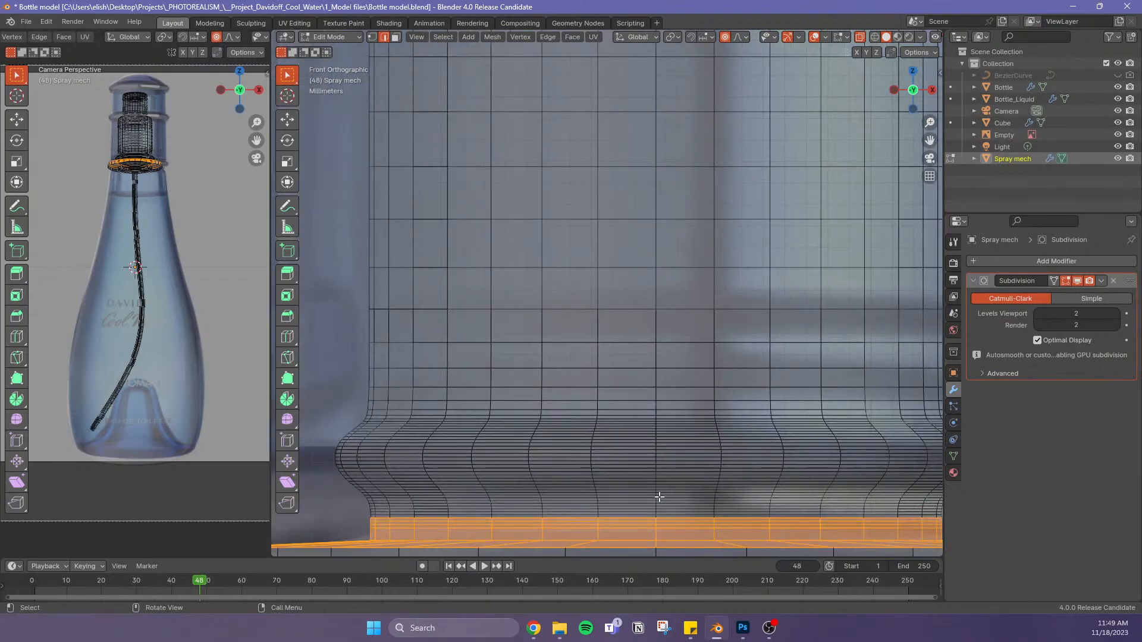
{"action": "key", "text": "alt+a"}
{"action": "left_click", "coordinate": [633, 528], "text": "alt"}
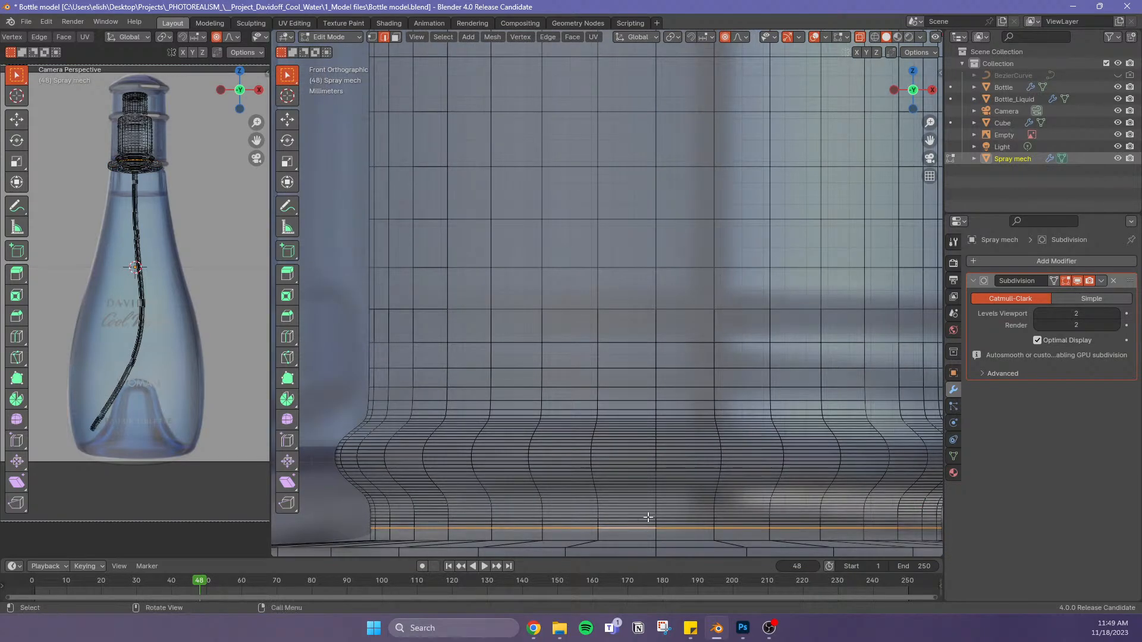
{"action": "key", "text": "g"}
{"action": "key", "text": "g"}
{"action": "left_click", "coordinate": [655, 455]}
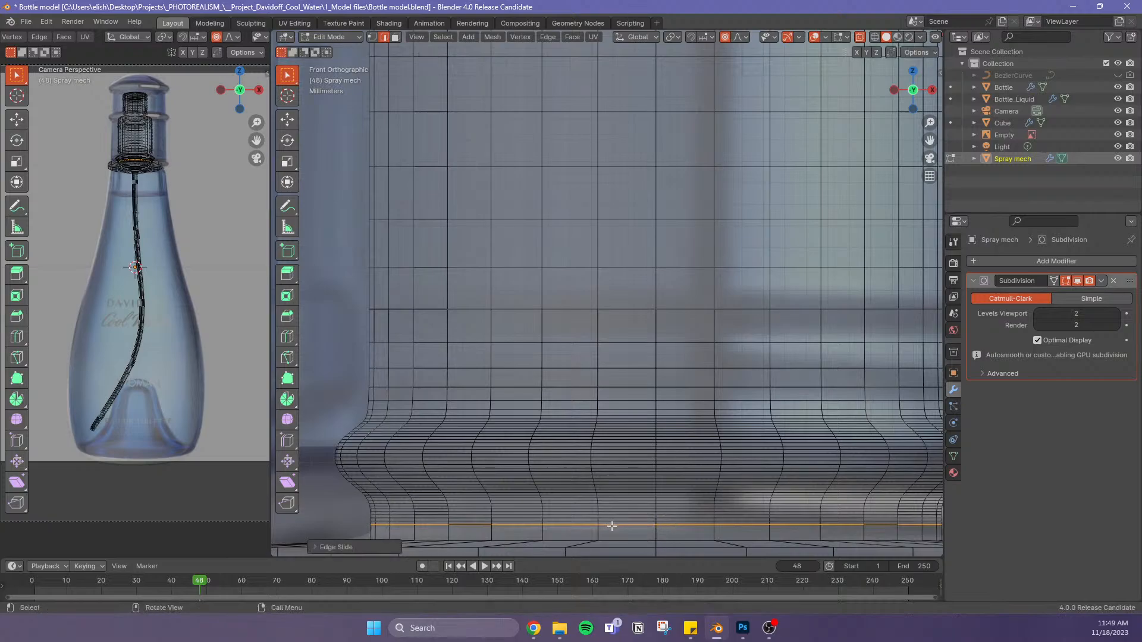
Select the whole spray mechanism mesh and merge its overlapping vertices by distance
{"action": "key", "text": "a"}
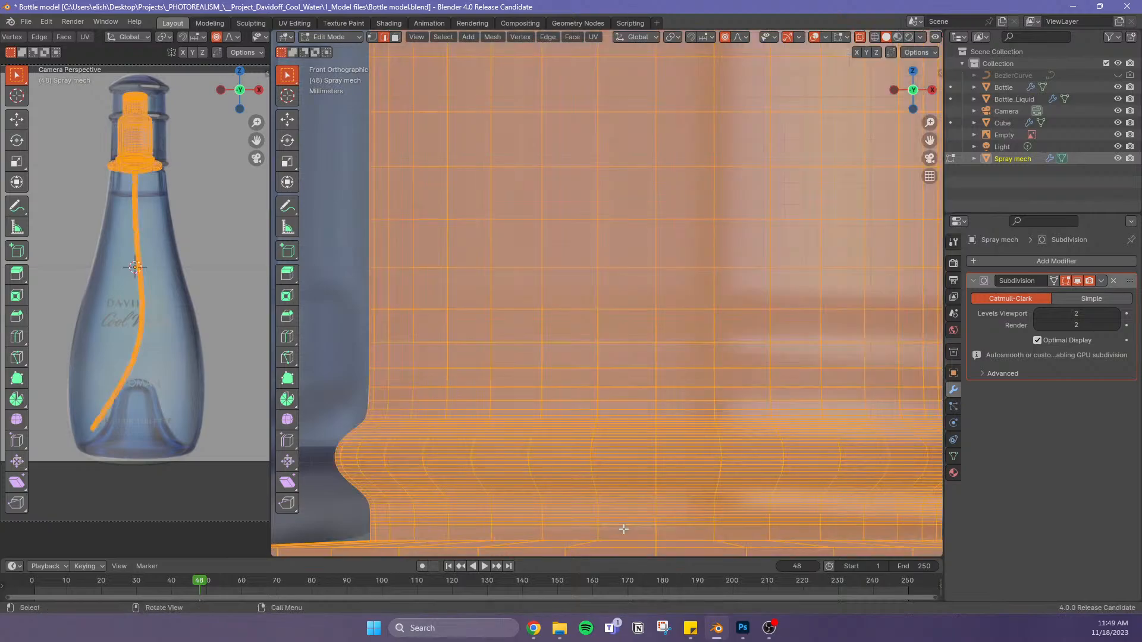
{"action": "key", "text": "m"}
{"action": "left_click", "coordinate": [624, 529]}
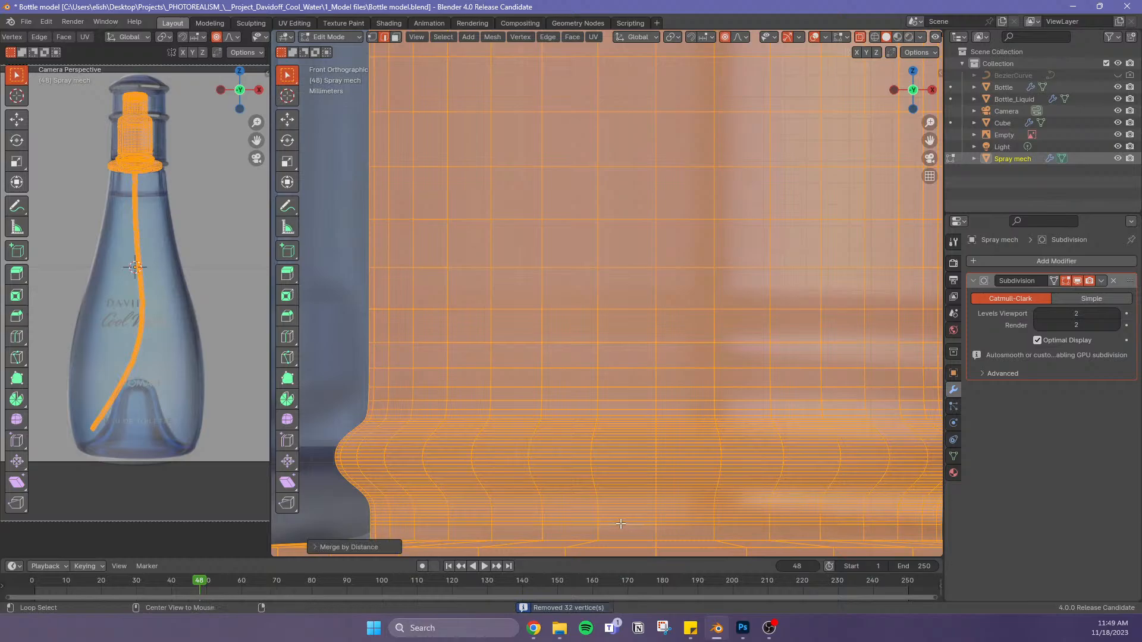
{"action": "key", "text": "alt+z"}
{"action": "key", "text": "alt+z"}
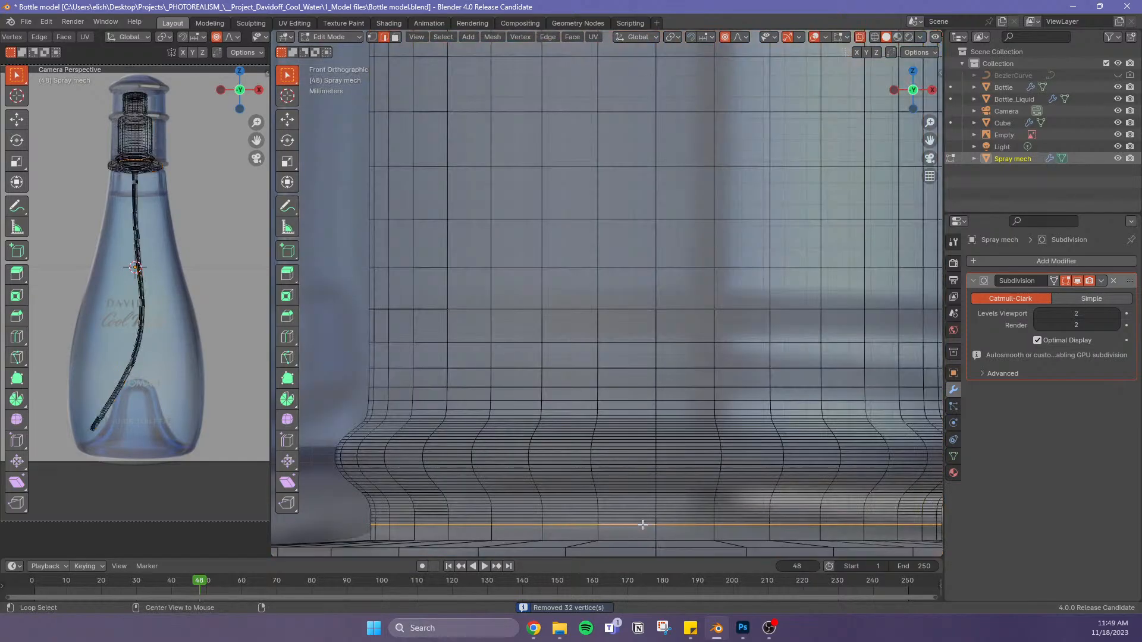
Edge-slide the lowest remaining dense loop above the band onto the loop above it, and merge the whole mesh by distance
{"action": "left_click", "coordinate": [668, 529], "text": "alt"}
{"action": "key", "text": "g"}
{"action": "key", "text": "g"}
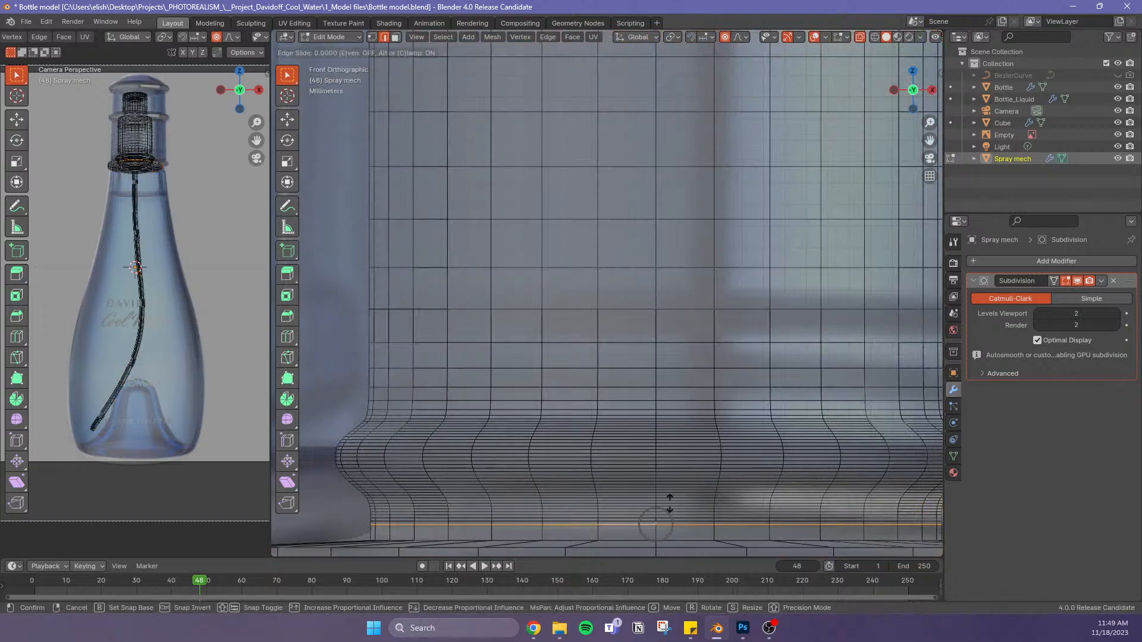
{"action": "left_click", "coordinate": [649, 497]}
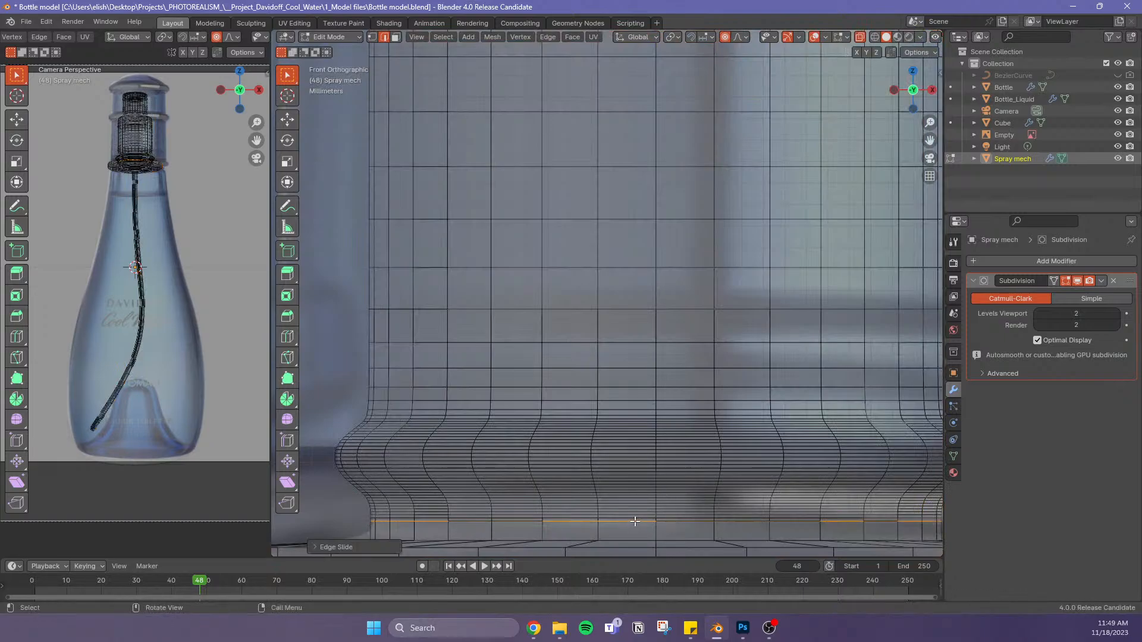
{"action": "key", "text": "a"}
{"action": "key", "text": "m"}
{"action": "left_click", "coordinate": [633, 527]}
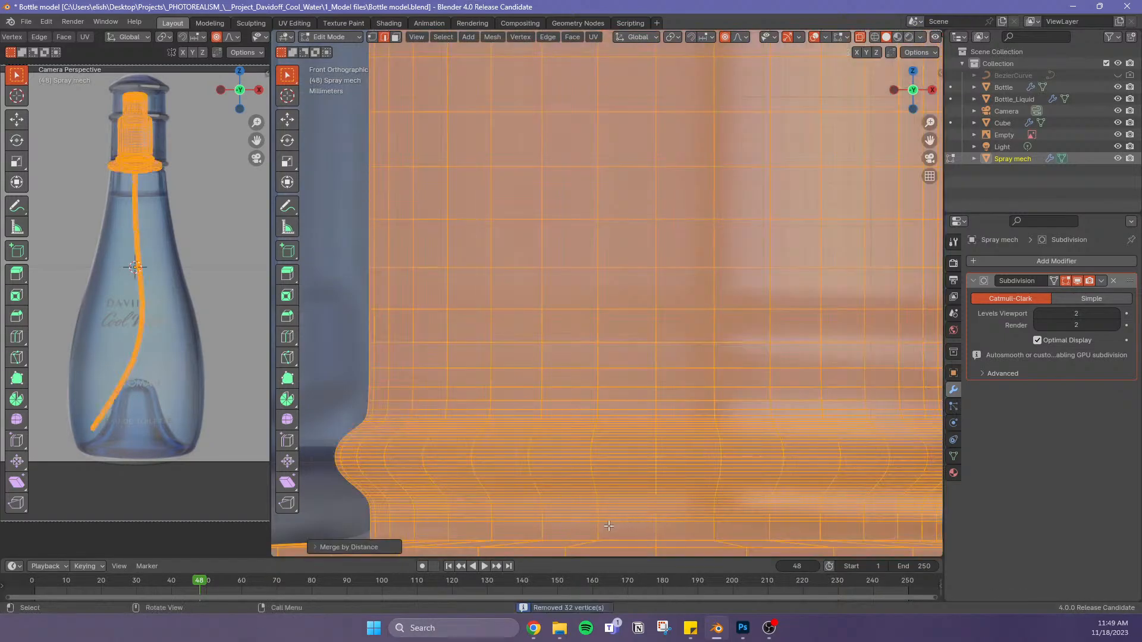
Collapse another tightly spaced loop at the base of the neck's bulge by sliding it fully upward and merging by distance
{"action": "left_click", "coordinate": [670, 521], "text": "alt"}
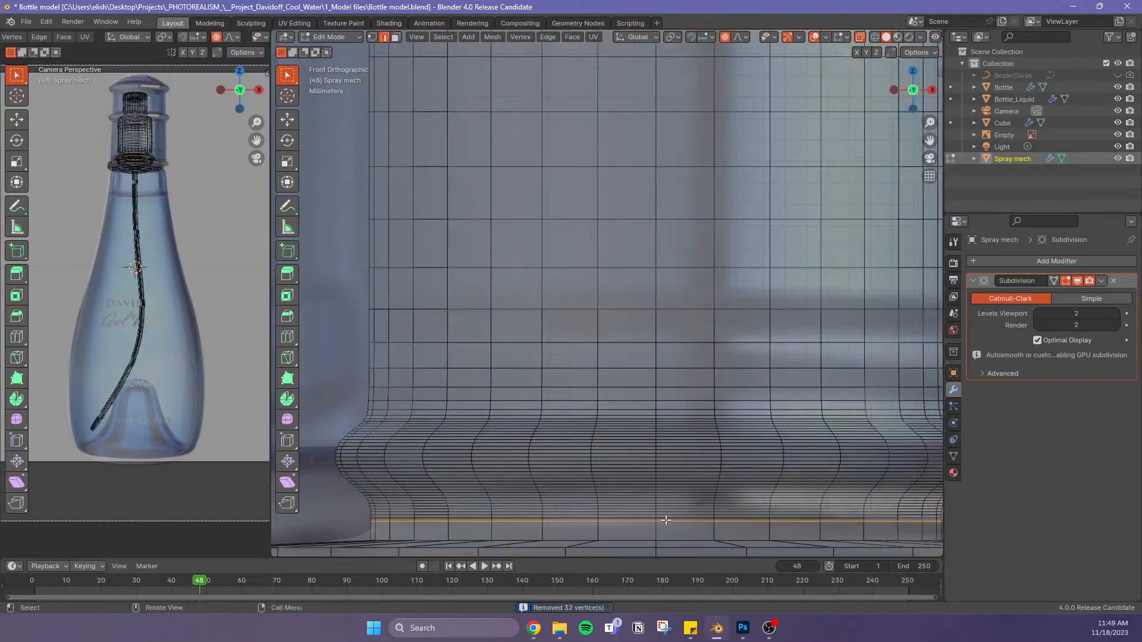
{"action": "key", "text": "g"}
{"action": "key", "text": "g"}
{"action": "left_click", "coordinate": [667, 462]}
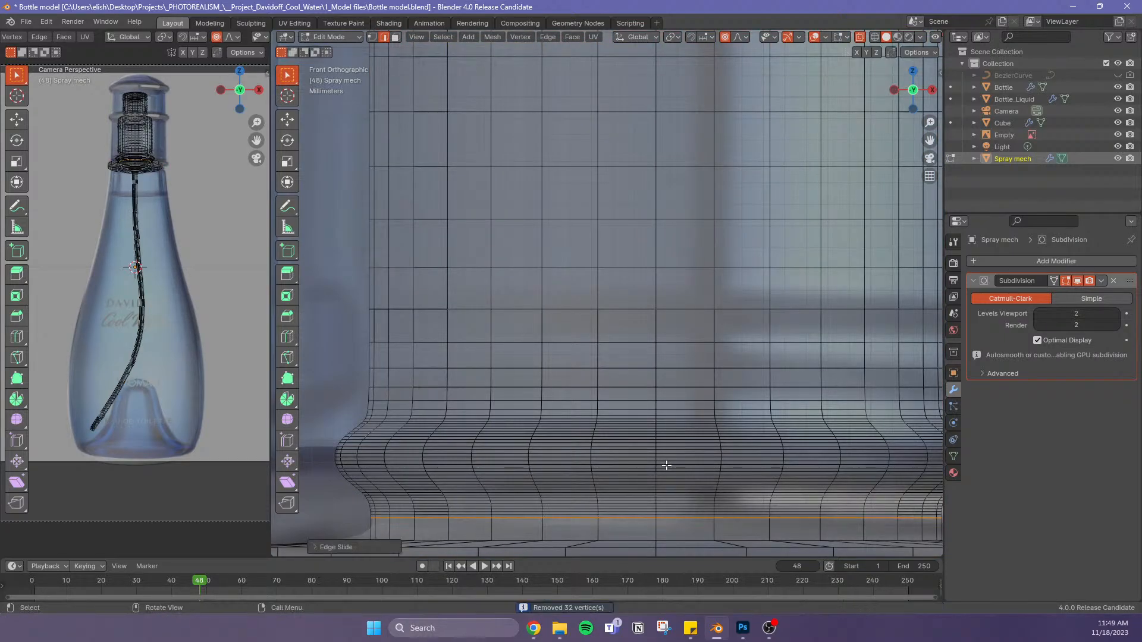
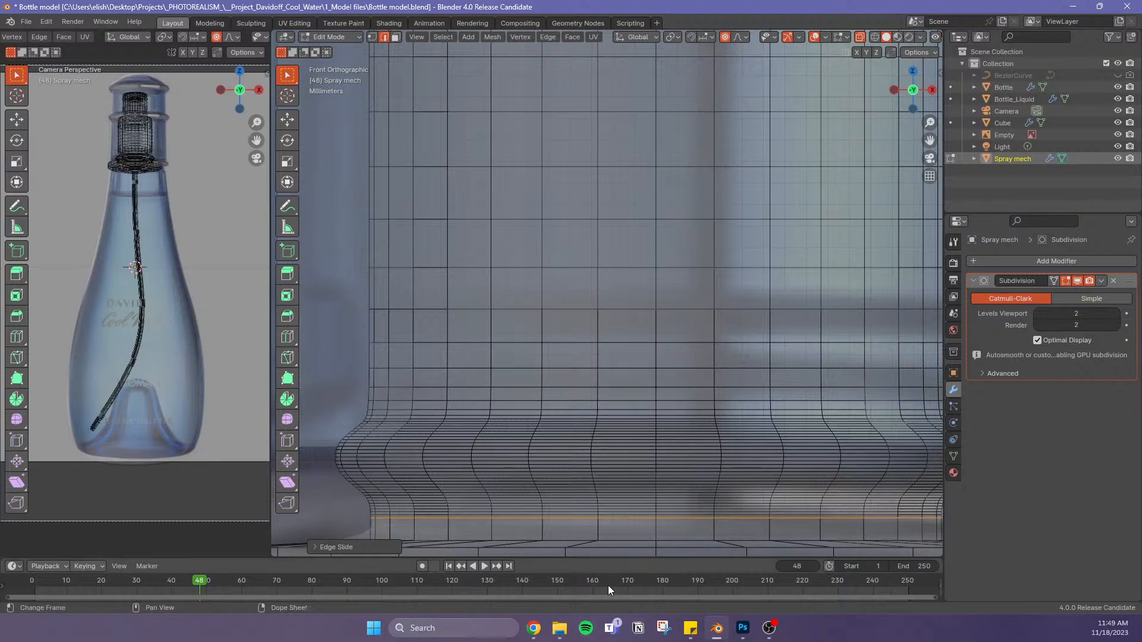
{"action": "key", "text": "a"}
{"action": "key", "text": "m"}
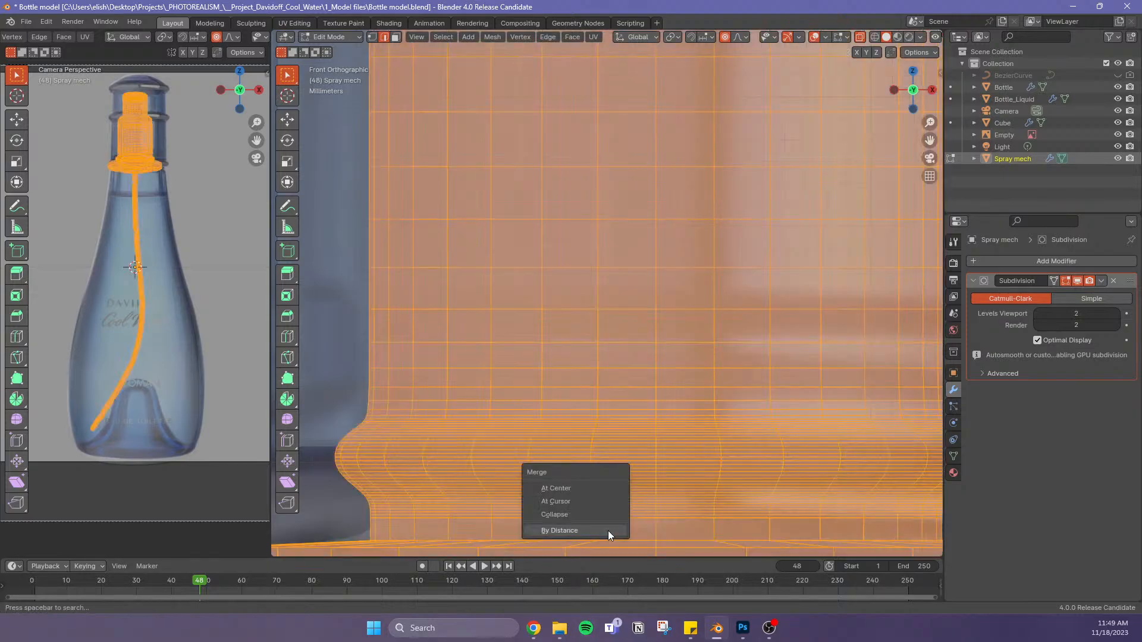
{"action": "left_click", "coordinate": [608, 530]}
Thin the neck's lower loops once more: slide the bottom dense loop onto the adjacent one and merge all vertices by distance
{"action": "left_click", "coordinate": [623, 518], "text": "alt"}
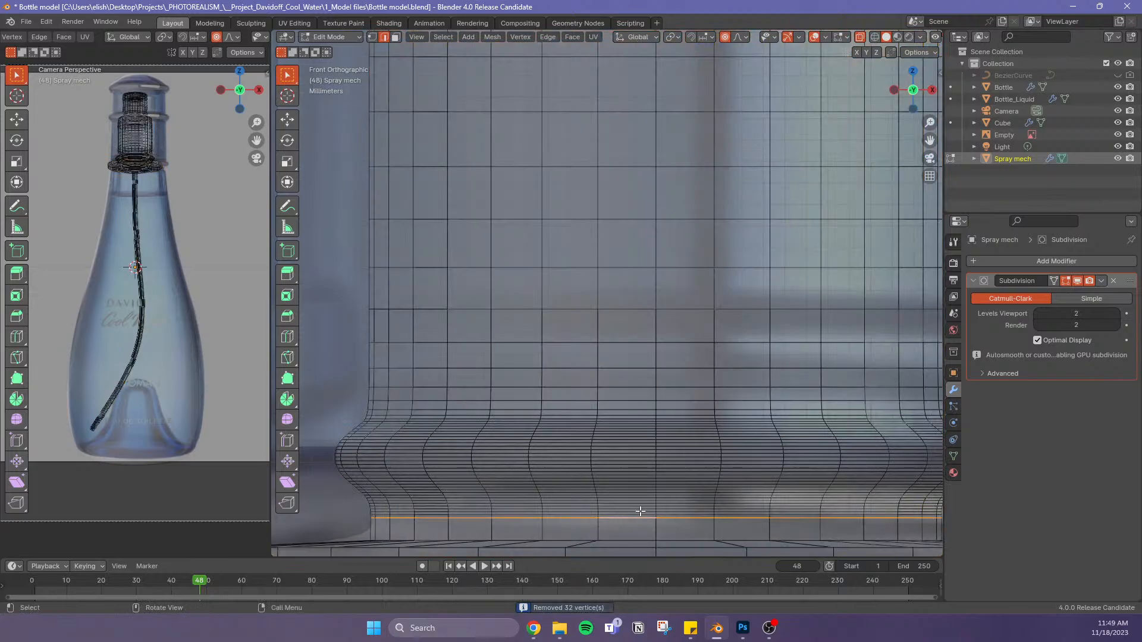
{"action": "key", "text": "g"}
{"action": "key", "text": "g"}
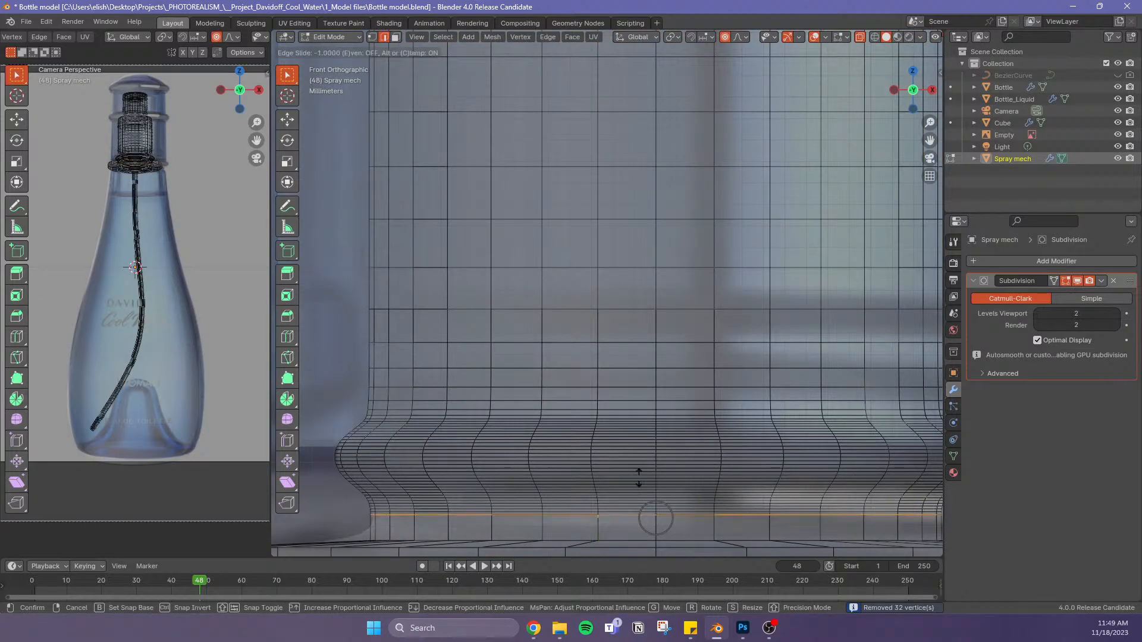
{"action": "left_click", "coordinate": [639, 477]}
{"action": "key", "text": "a"}
{"action": "key", "text": "m"}
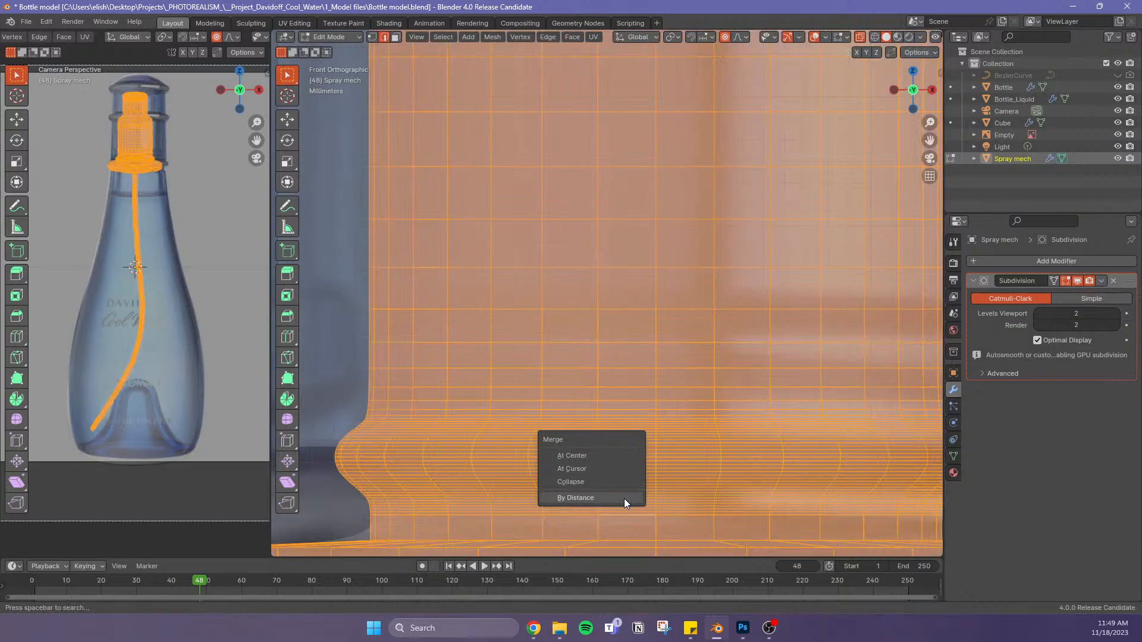
{"action": "left_click", "coordinate": [623, 498]}
Merge the next lowest dense loop above the collar band into the loop above it by distance
{"action": "left_click", "coordinate": [632, 515], "text": "alt"}
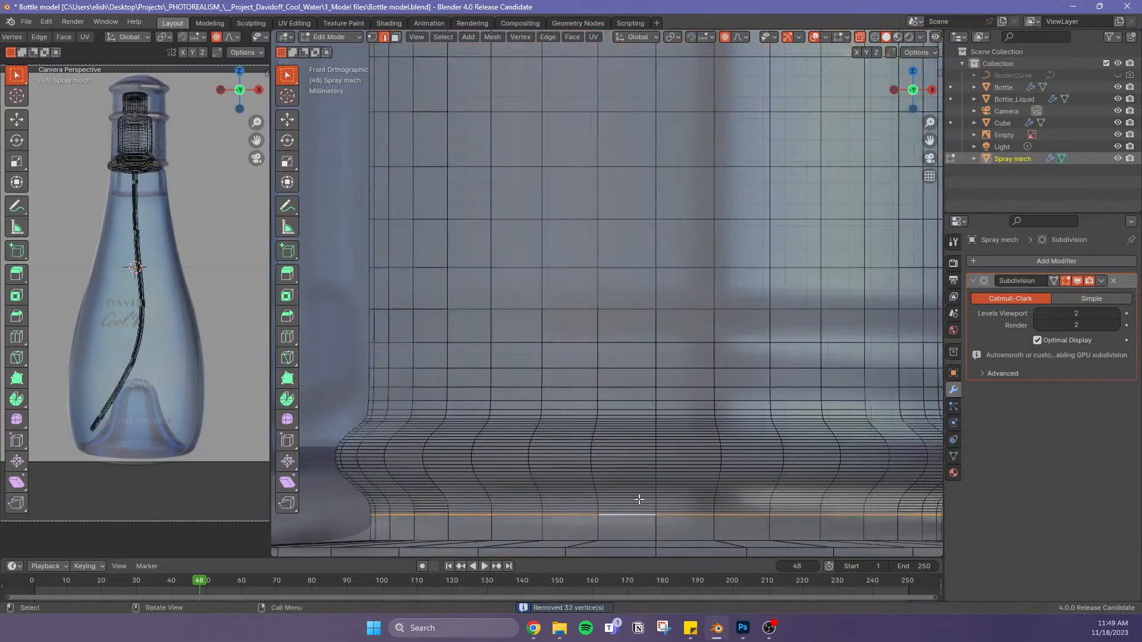
{"action": "key", "text": "a"}
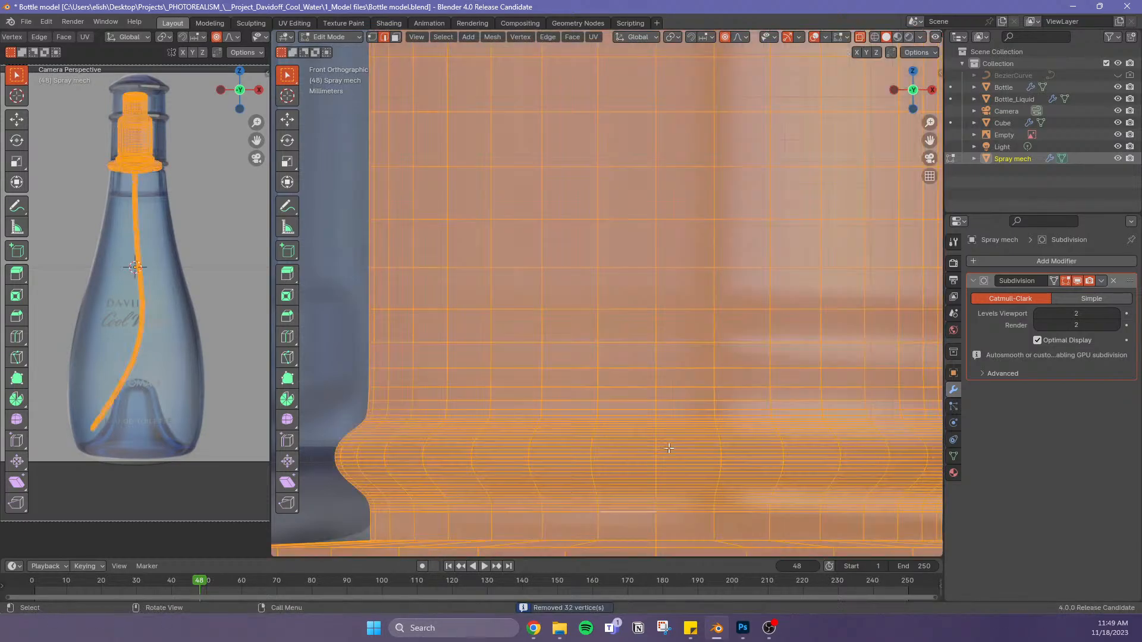
{"action": "key", "text": "m"}
{"action": "left_click", "coordinate": [665, 451]}
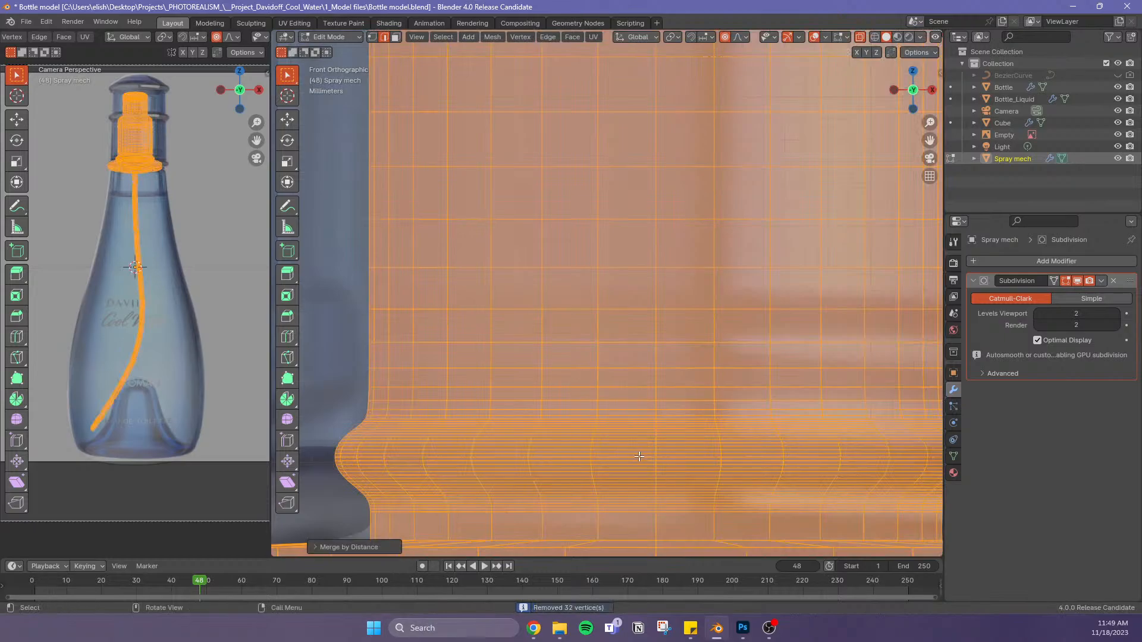
Slide the lowest dense loop under the neck's bulge up onto the adjacent loop and merge the whole mesh by distance
{"action": "left_click", "coordinate": [641, 513], "text": "alt"}
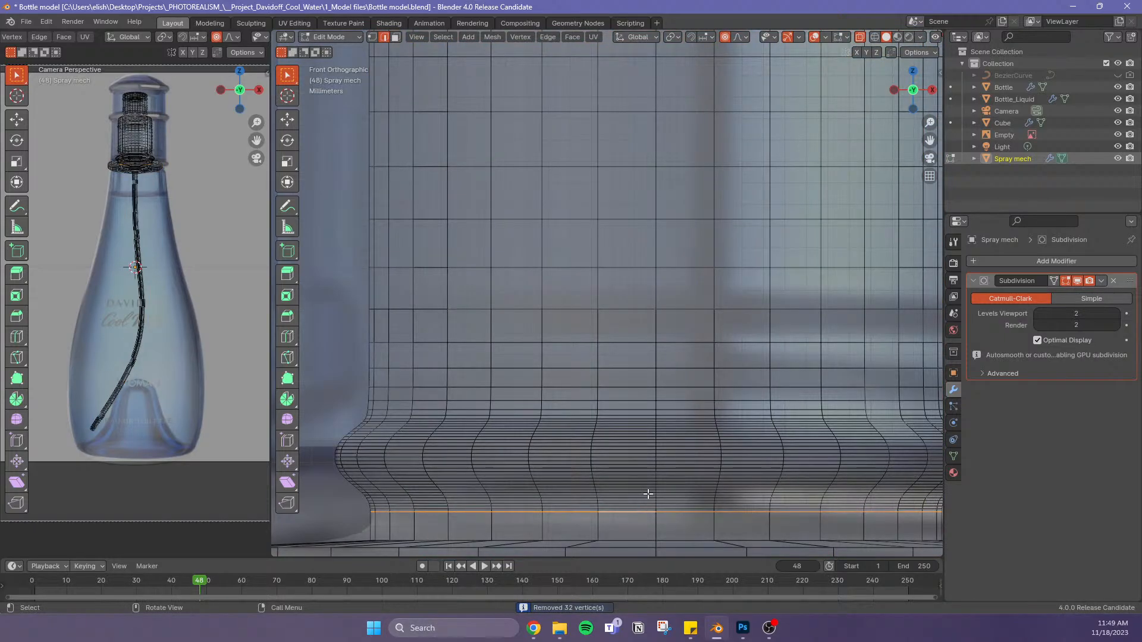
{"action": "key", "text": "g"}
{"action": "key", "text": "g"}
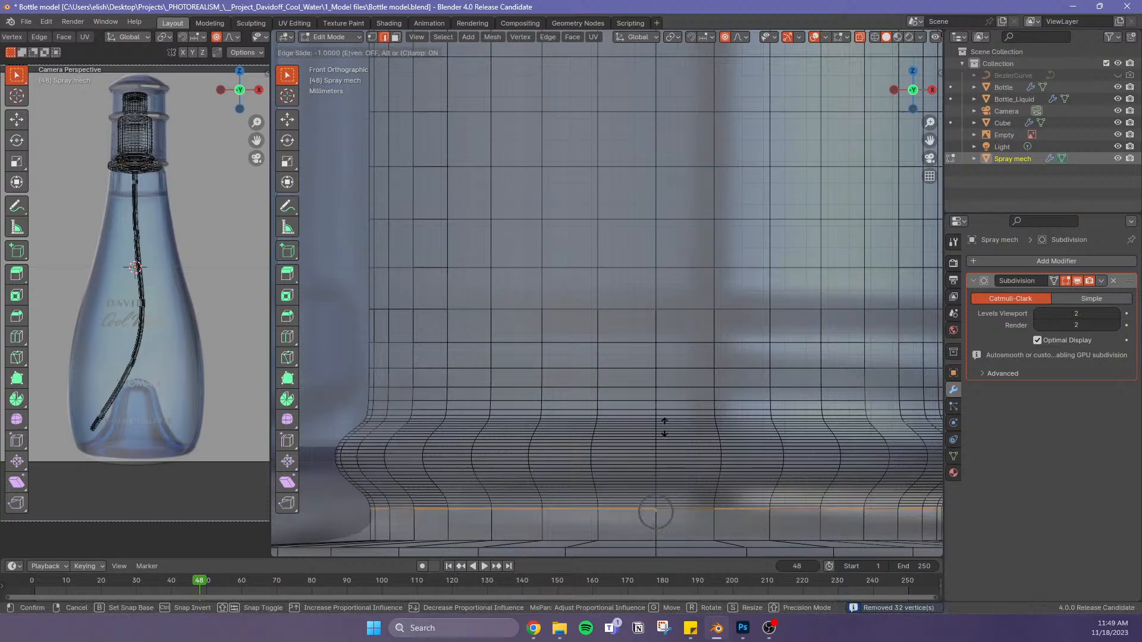
{"action": "left_click", "coordinate": [662, 429]}
{"action": "key", "text": "a"}
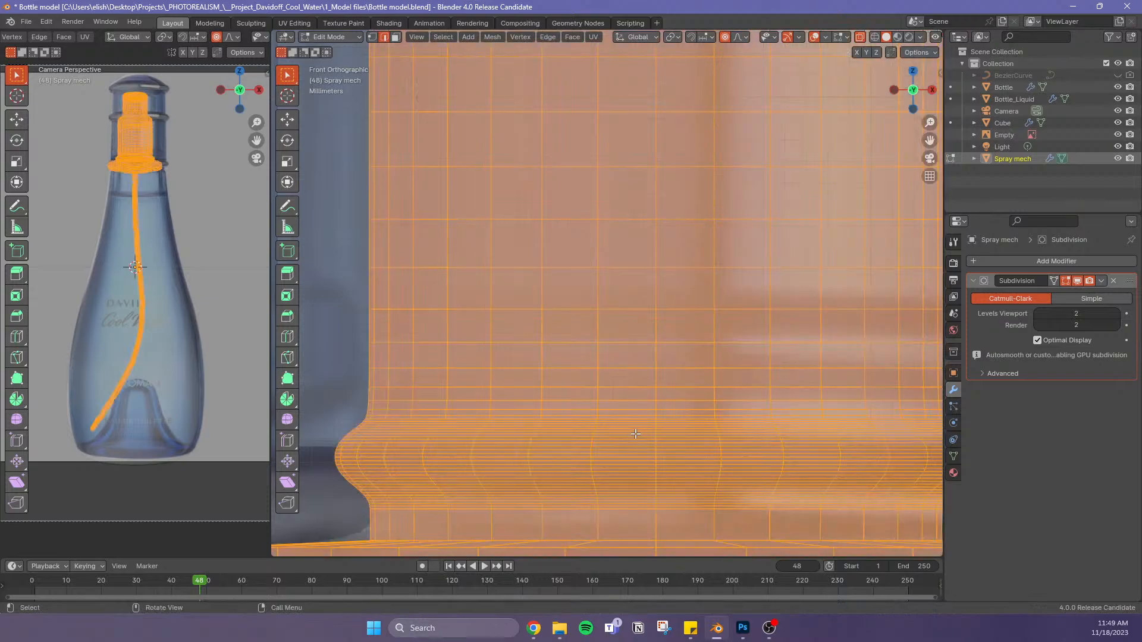
{"action": "key", "text": "m"}
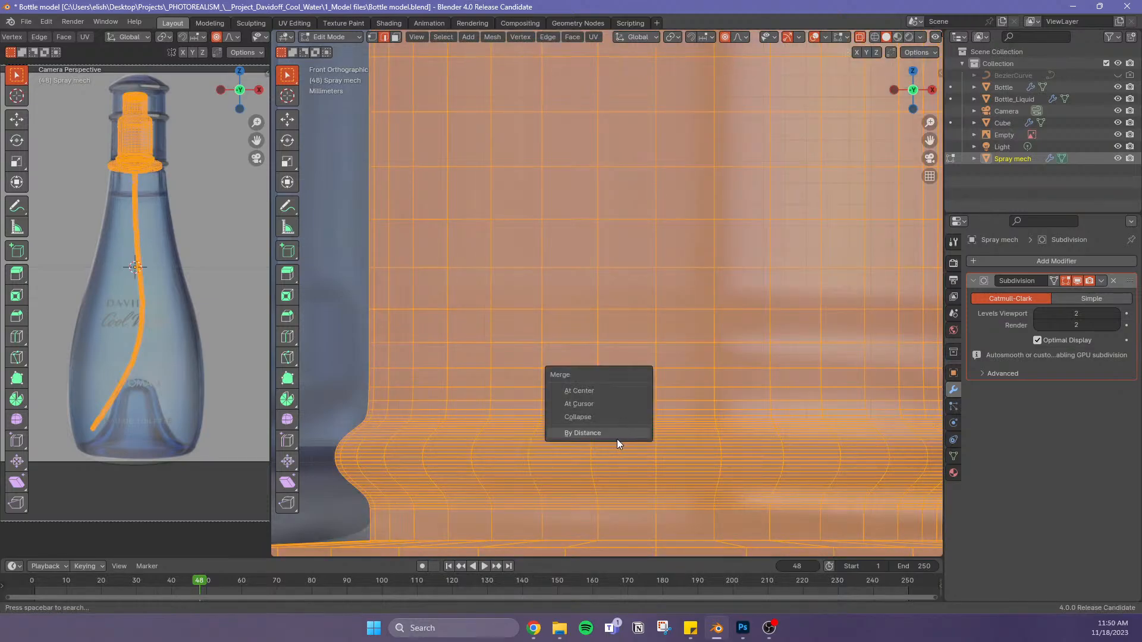
{"action": "left_click", "coordinate": [617, 433]}
Collapse the next lowest tight loop beneath the bulge with a full upward edge slide and a merge by distance
{"action": "left_click", "coordinate": [619, 509], "text": "alt"}
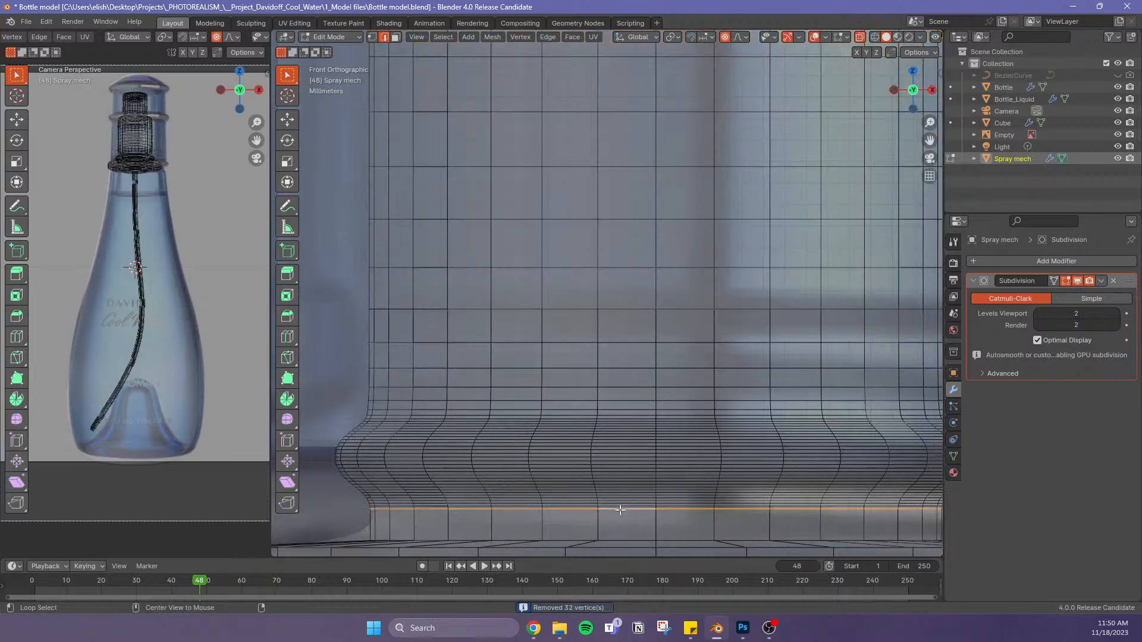
{"action": "key", "text": "g"}
{"action": "key", "text": "g"}
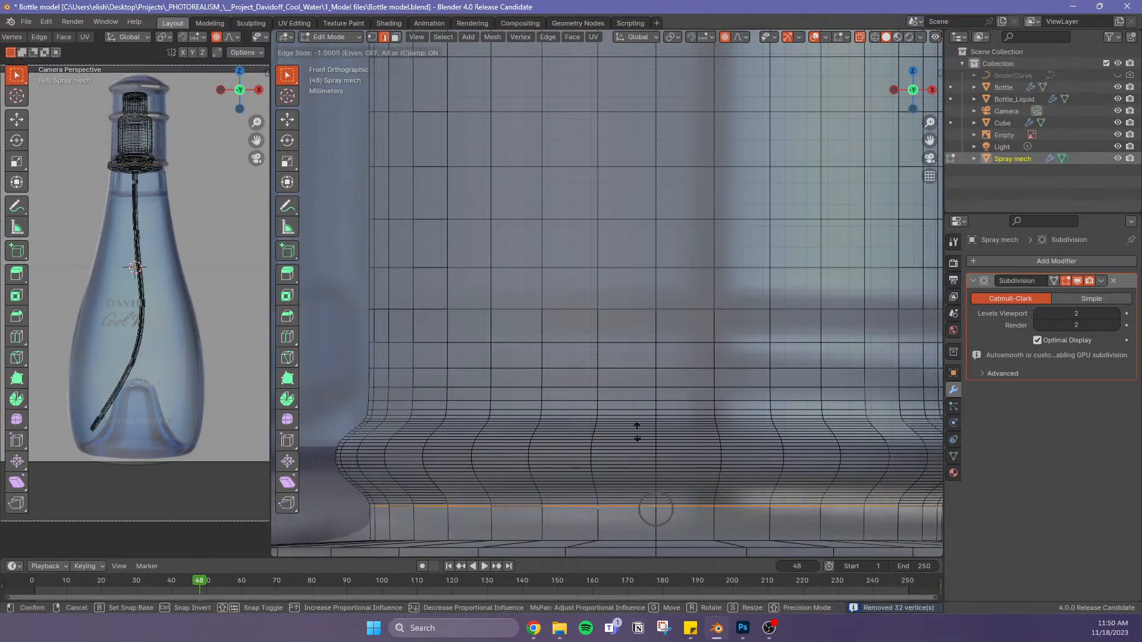
{"action": "left_click", "coordinate": [637, 433]}
{"action": "key", "text": "a"}
{"action": "key", "text": "m"}
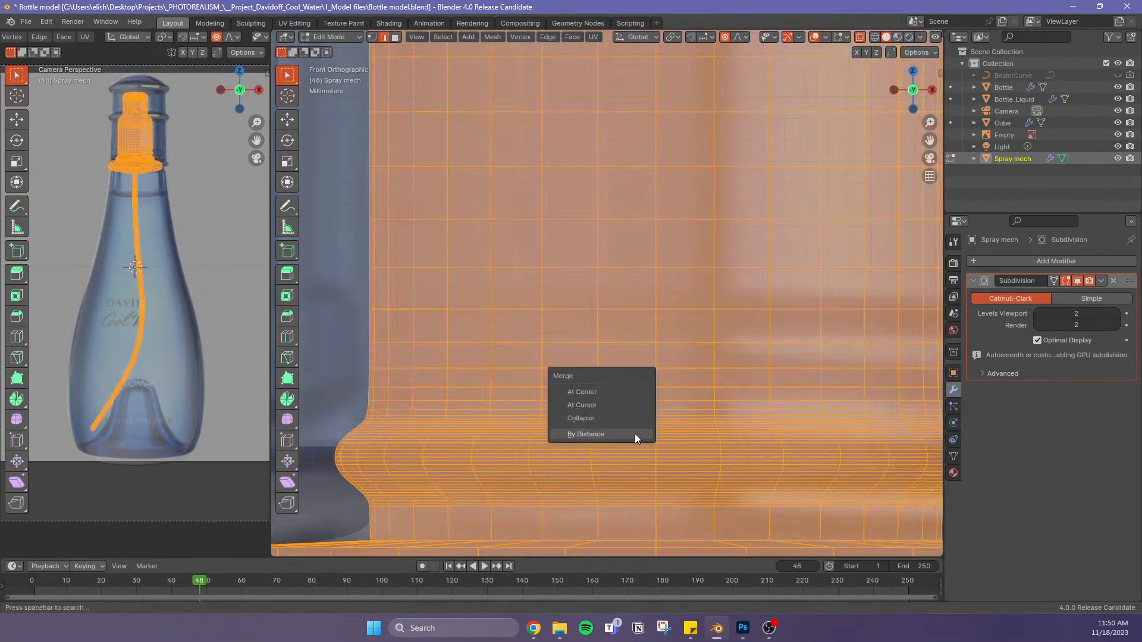
{"action": "left_click", "coordinate": [634, 434]}
Try adding a horizontal edge loop in the gap between the bulge's dense loops and the collar plate
{"action": "key", "text": "ctrl+r"}
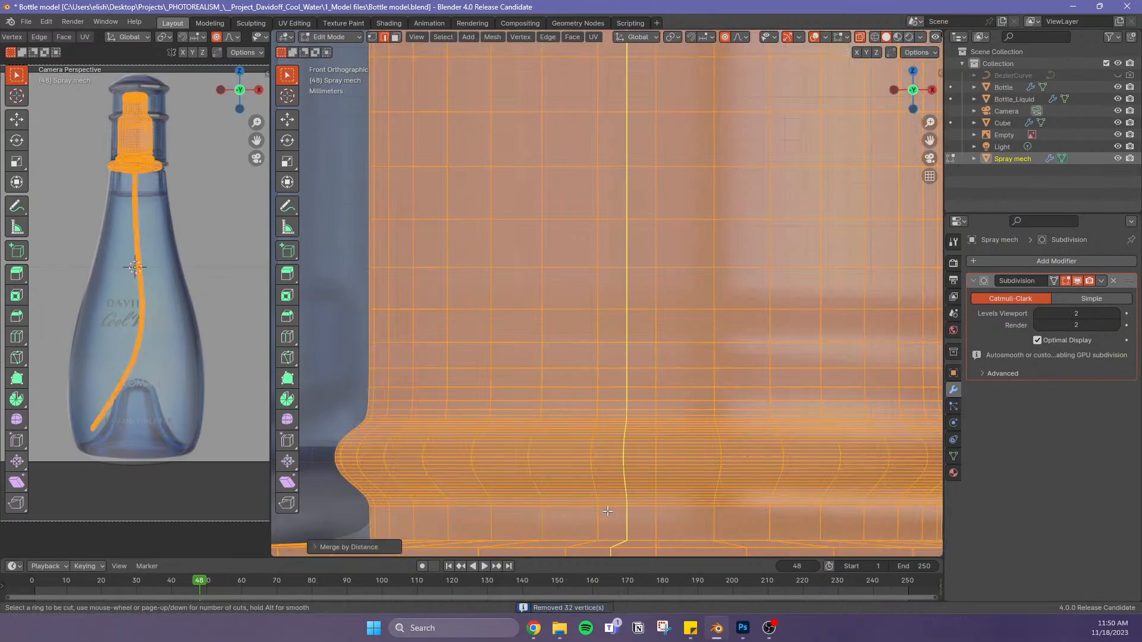
{"action": "left_click", "coordinate": [417, 522]}
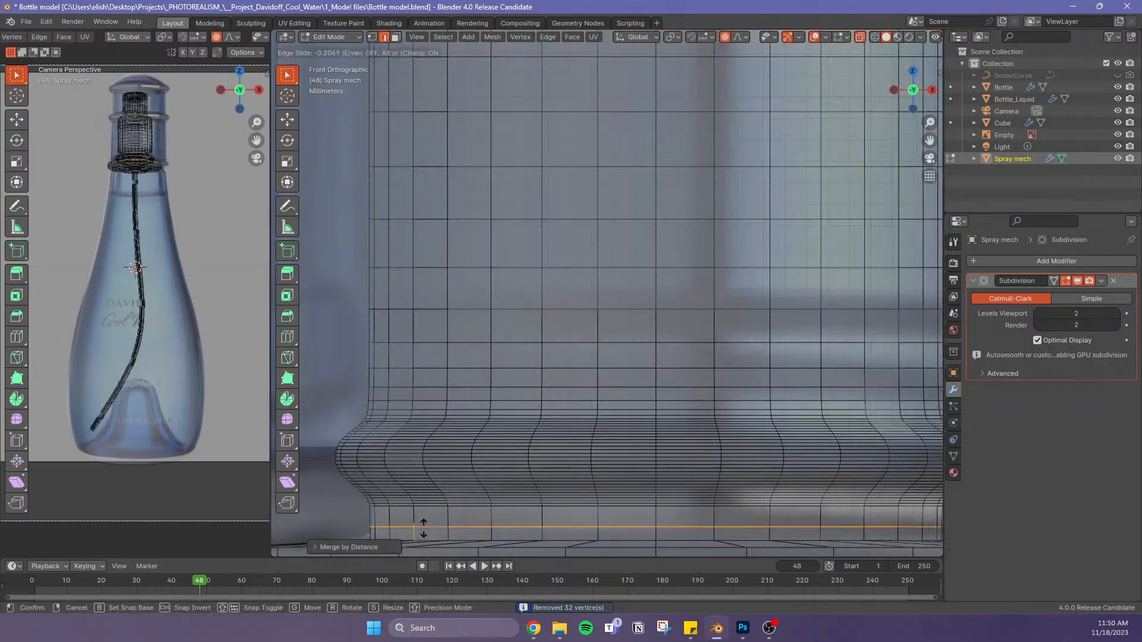
{"action": "left_click", "coordinate": [452, 514]}
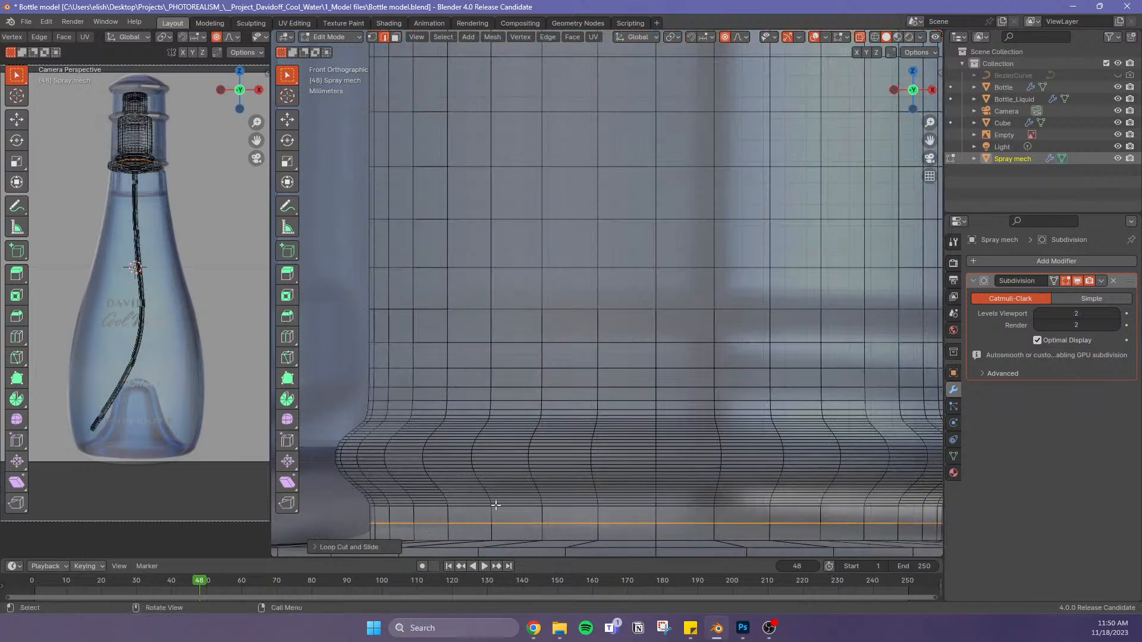
{"action": "key", "text": "alt+z"}
{"action": "key", "text": "alt+z"}
{"action": "key", "text": "a"}
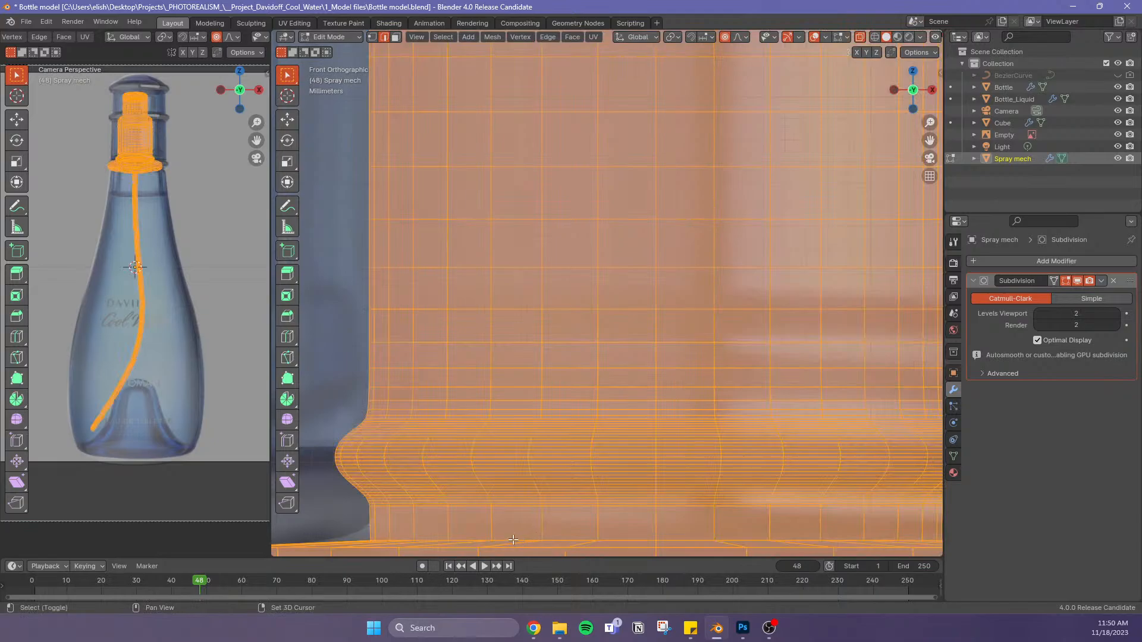
{"action": "key", "text": "alt+a"}
Raise the collar plate's upper edge loop about 0.00095 m along Z
{"action": "scroll", "coordinate": [512, 535], "scroll_direction": "down", "scroll_amount": 3}
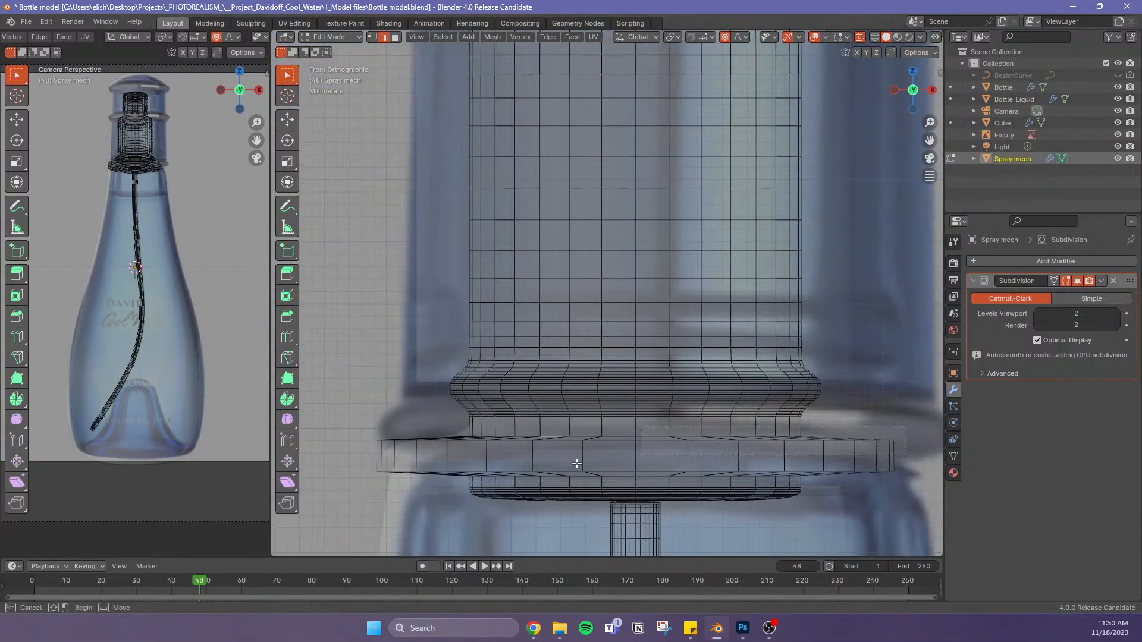
{"action": "left_click", "coordinate": [516, 443], "text": "alt"}
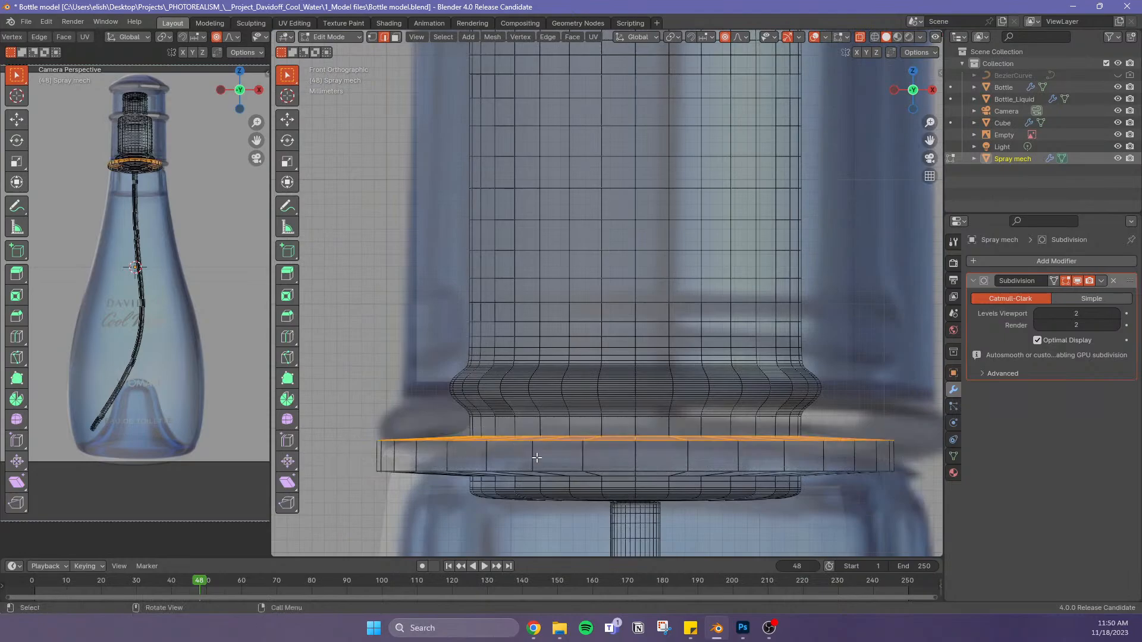
{"action": "key", "text": "g"}
{"action": "key", "text": "z"}
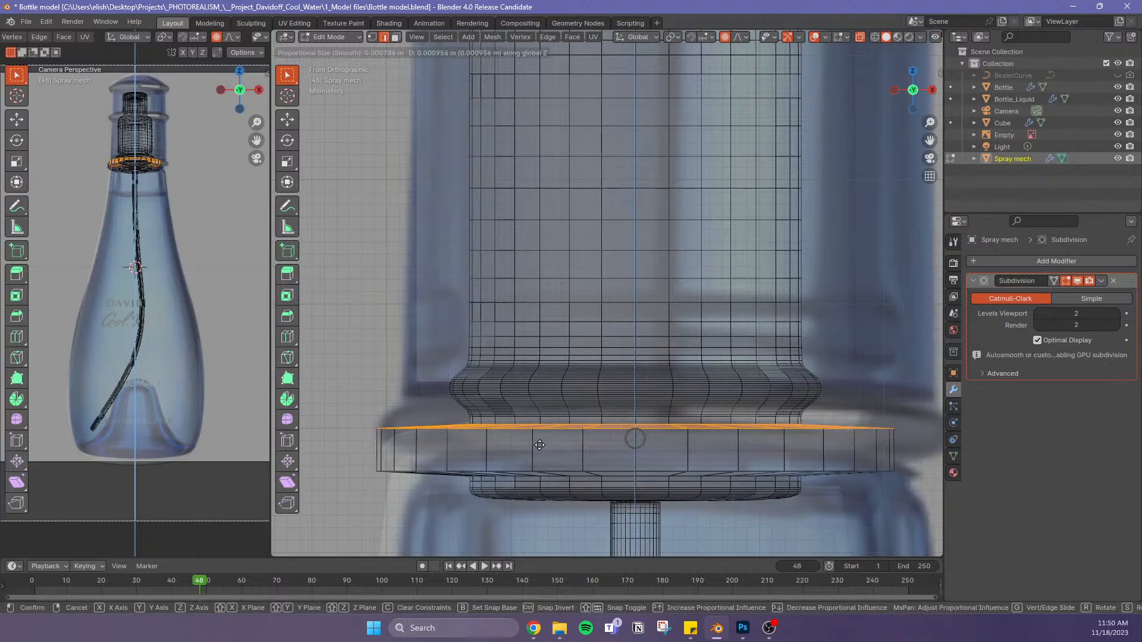
{"action": "left_click", "coordinate": [539, 445]}
Add a centred horizontal edge loop around the side of the collar plate
{"action": "key", "text": "ctrl+r"}
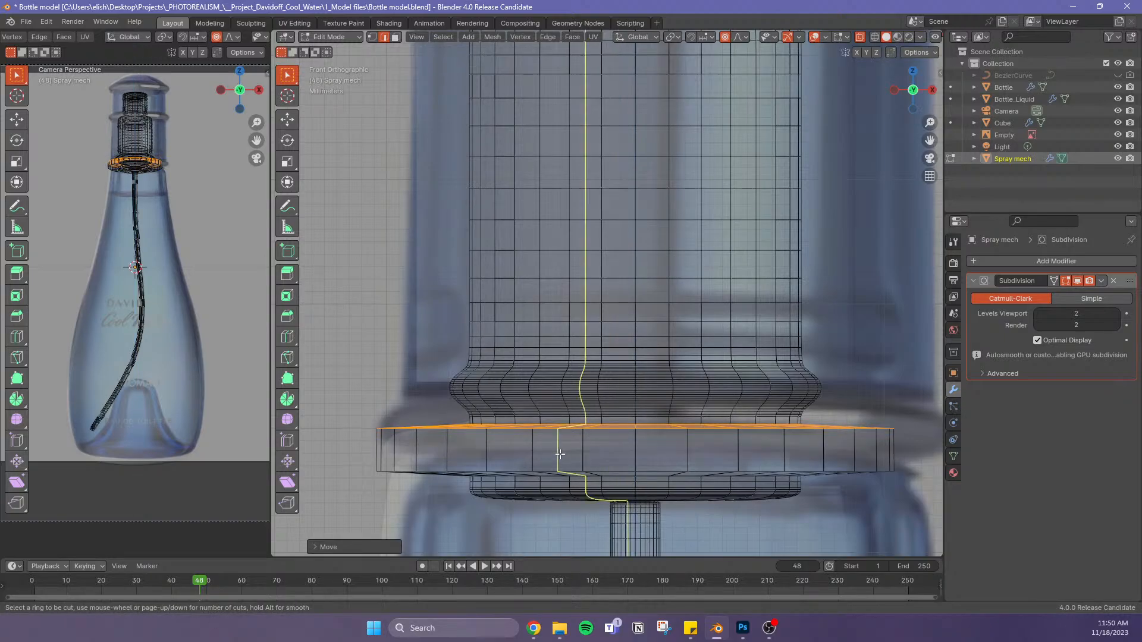
{"action": "left_click", "coordinate": [574, 452]}
{"action": "right_click", "coordinate": [573, 453]}
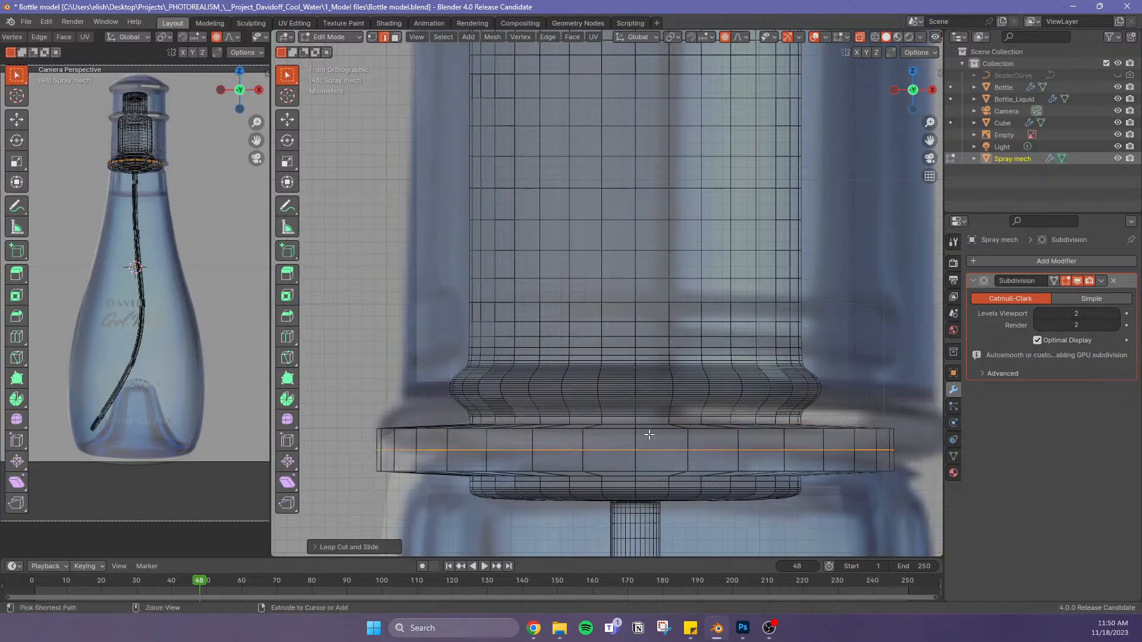
Try a narrow single-segment bevel on the collar plate's middle loop and view it with X-ray off
{"action": "scroll", "coordinate": [722, 430], "scroll_direction": "up", "scroll_amount": 2}
{"action": "scroll", "coordinate": [722, 431], "scroll_direction": "down", "scroll_amount": 4}
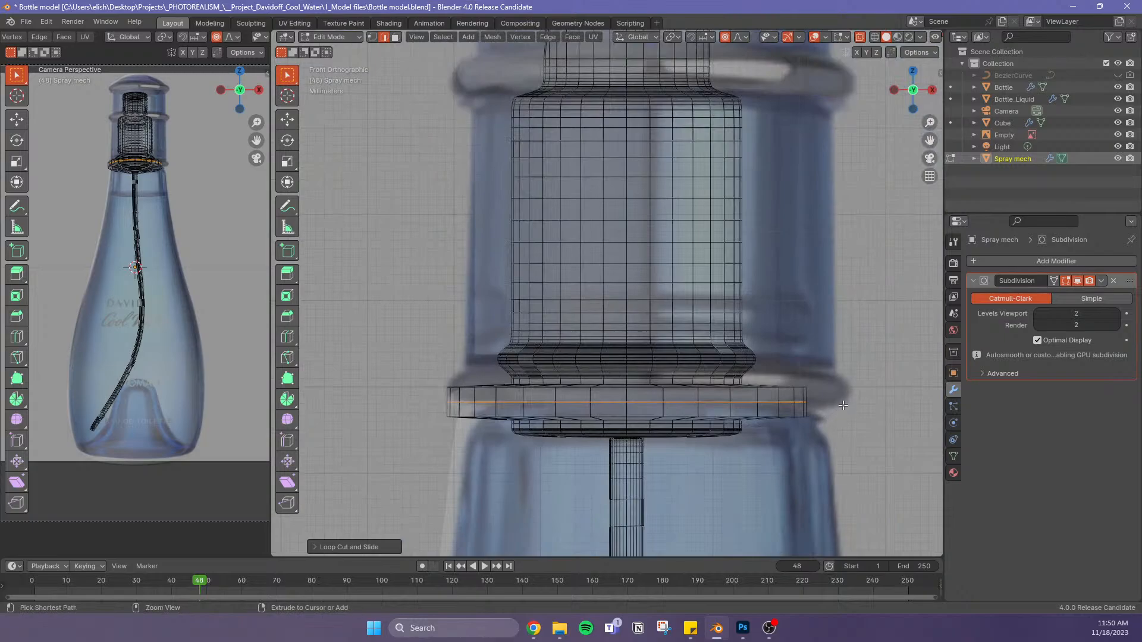
{"action": "key", "text": "ctrl+b"}
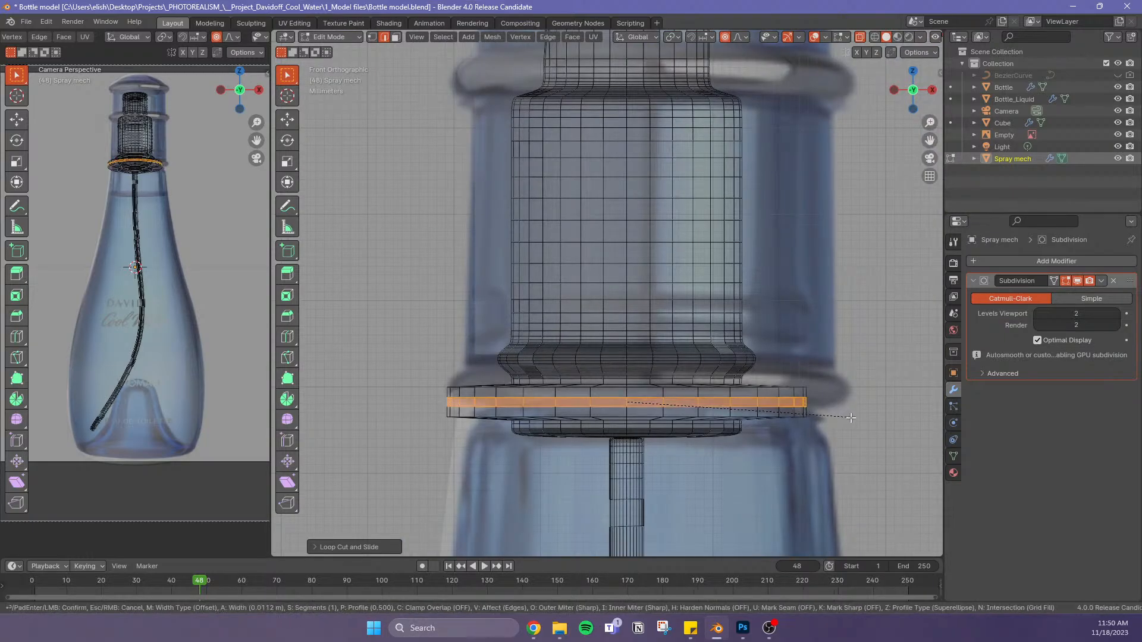
{"action": "left_click", "coordinate": [850, 421]}
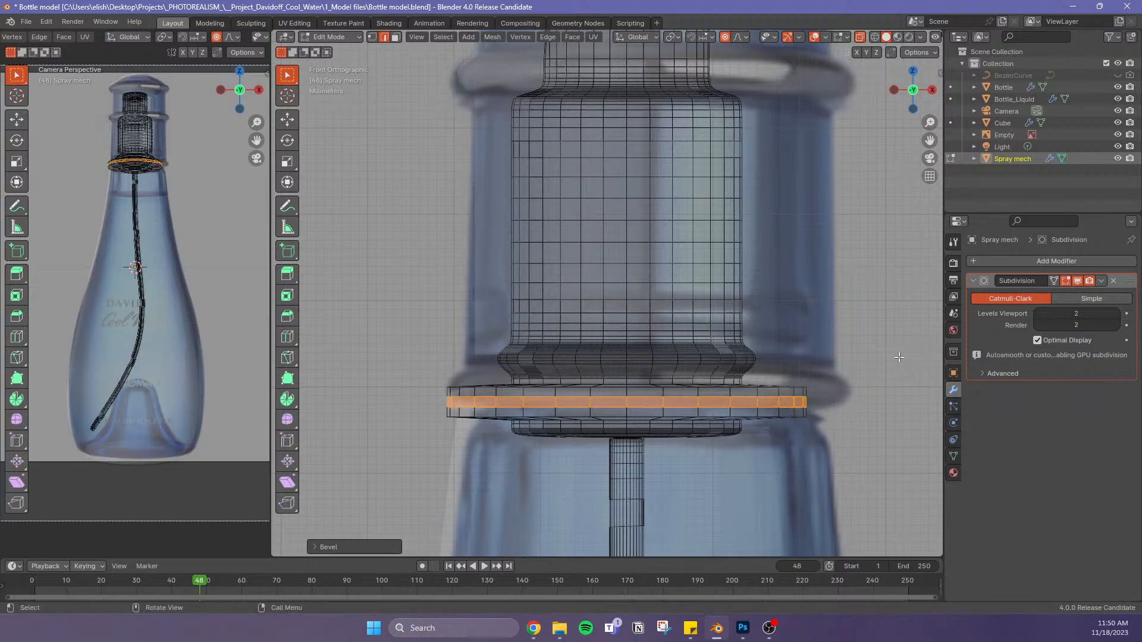
{"action": "key", "text": "alt+z"}
{"action": "left_click", "coordinate": [861, 404]}
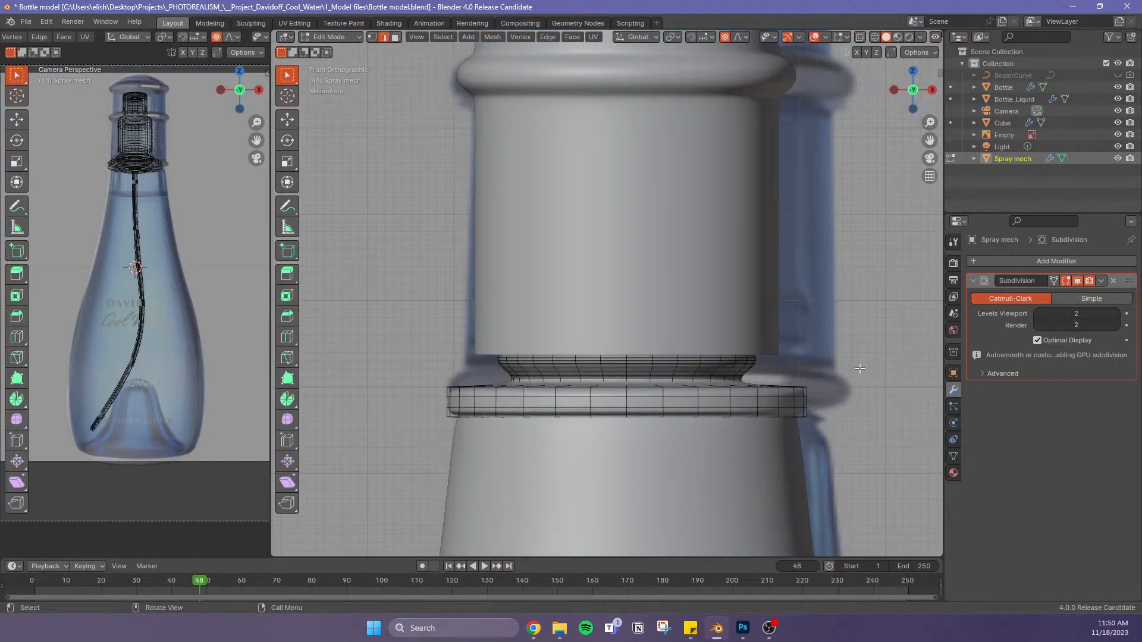
Inspect the smoothed collar plate against the cap and bottle in Object Mode
{"action": "scroll", "coordinate": [860, 369], "scroll_direction": "down", "scroll_amount": 3}
{"action": "key", "text": "Tab"}
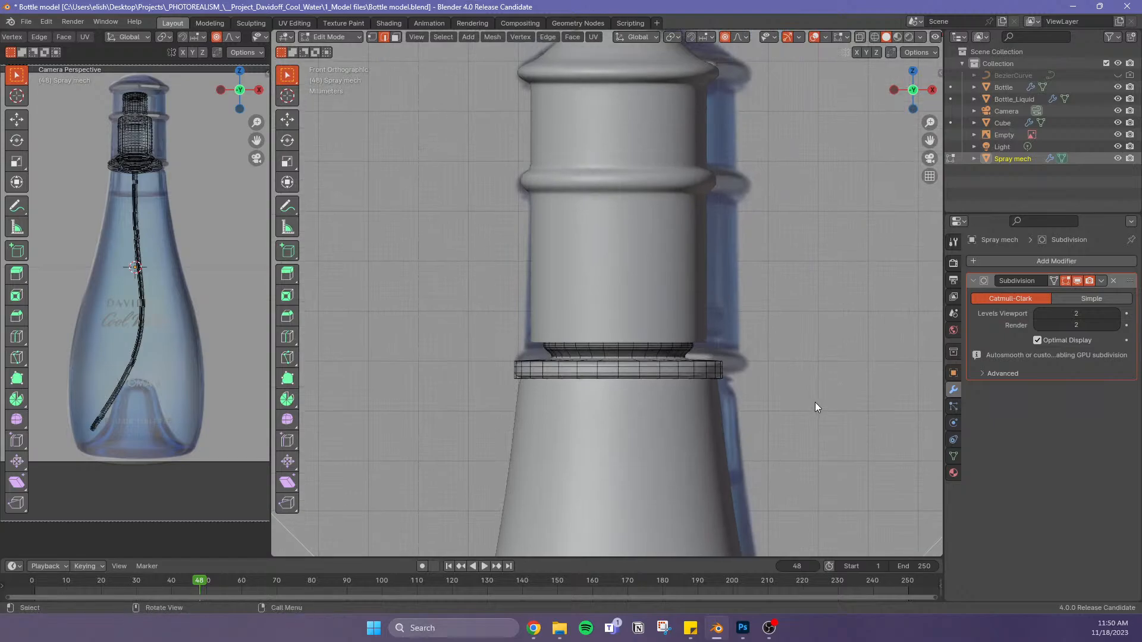
{"action": "left_click", "coordinate": [637, 326]}
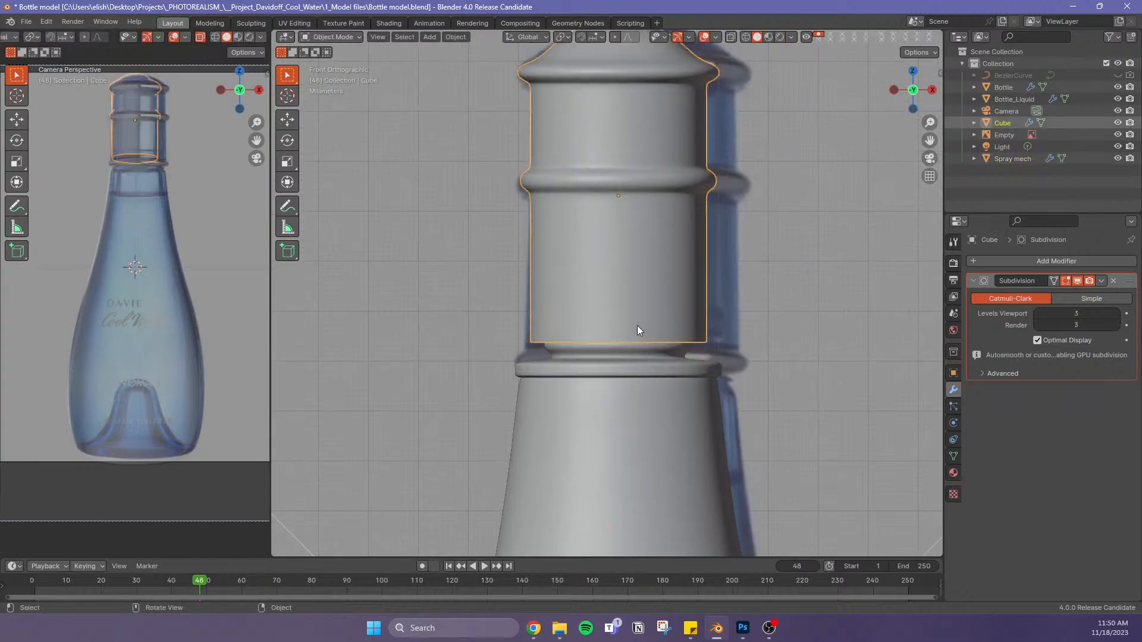
{"action": "left_click", "coordinate": [622, 370]}
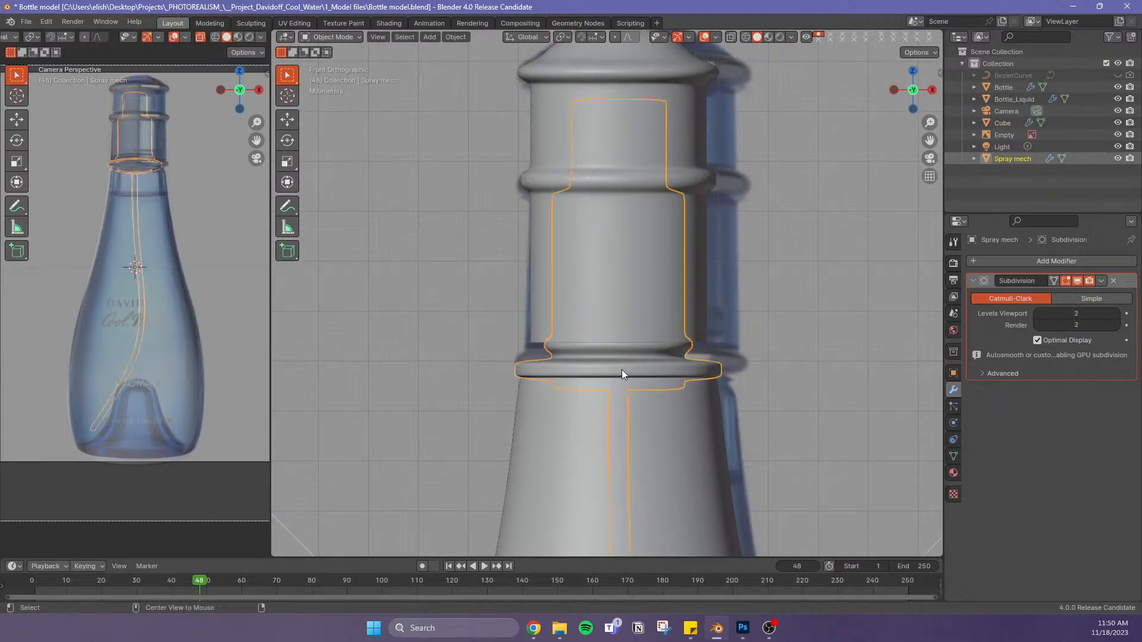
{"action": "left_click", "coordinate": [625, 374]}
{"action": "left_click", "coordinate": [651, 377]}
Undo the bevel on the collar plate's middle loop and reselect the spray mechanism in Object Mode
{"action": "key", "text": "Tab"}
{"action": "left_click", "coordinate": [655, 374], "text": "alt"}
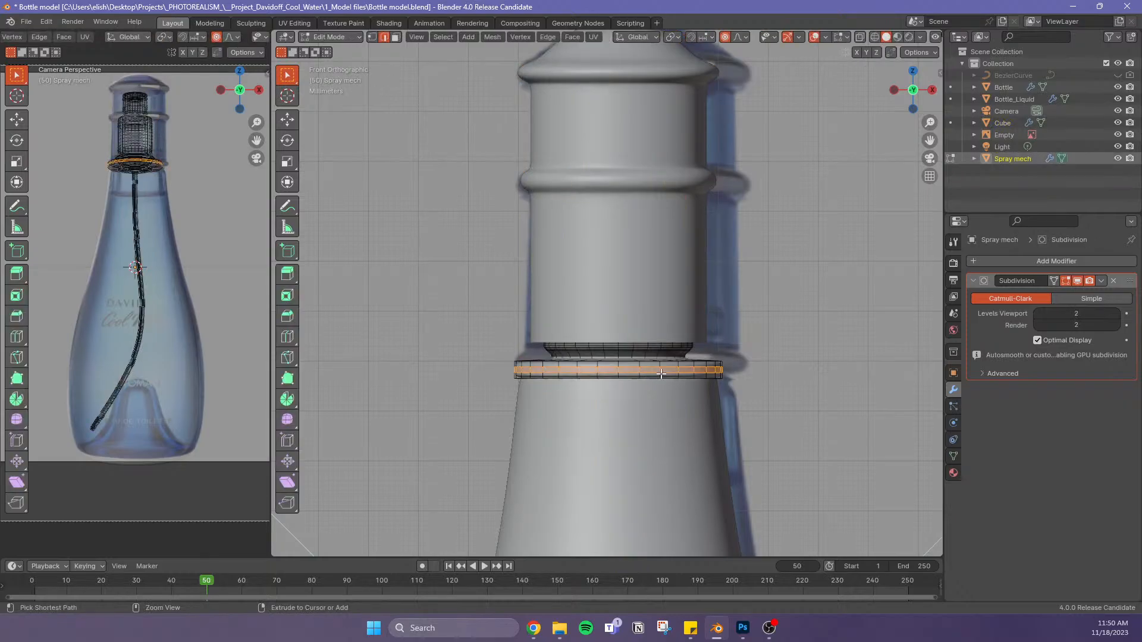
{"action": "left_click", "coordinate": [795, 390]}
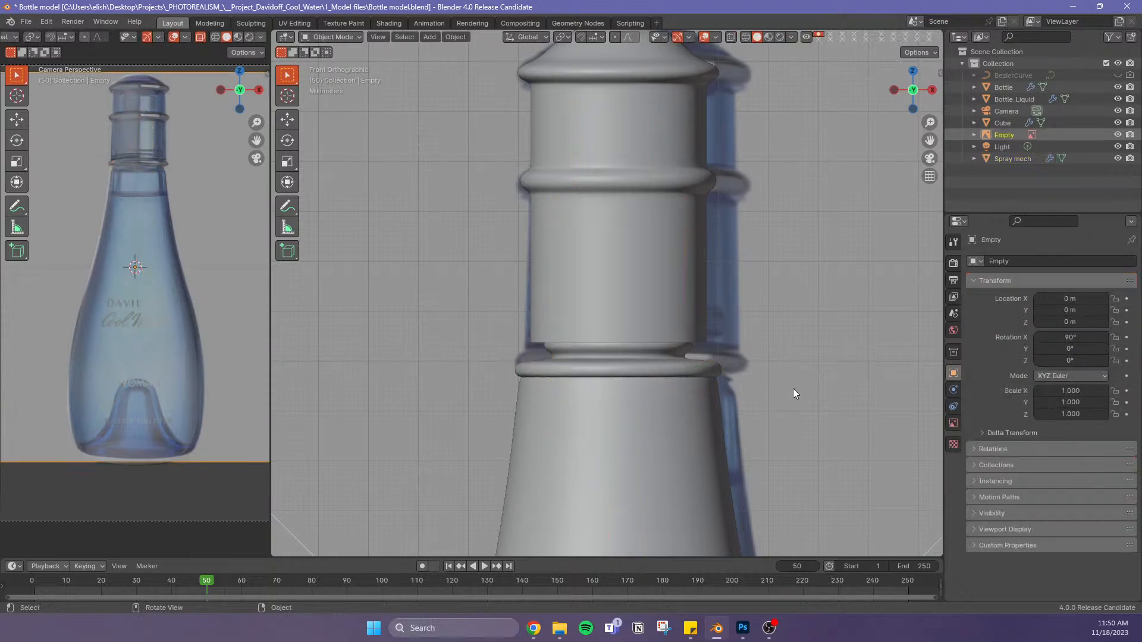
{"action": "left_click", "coordinate": [631, 332]}
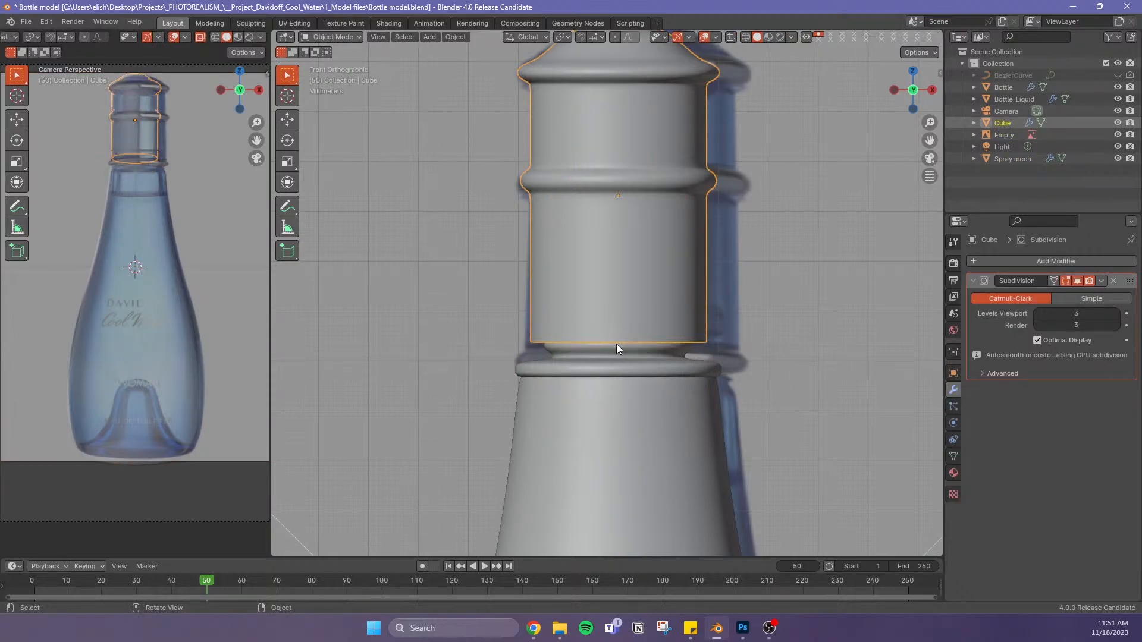
{"action": "left_click", "coordinate": [636, 361]}
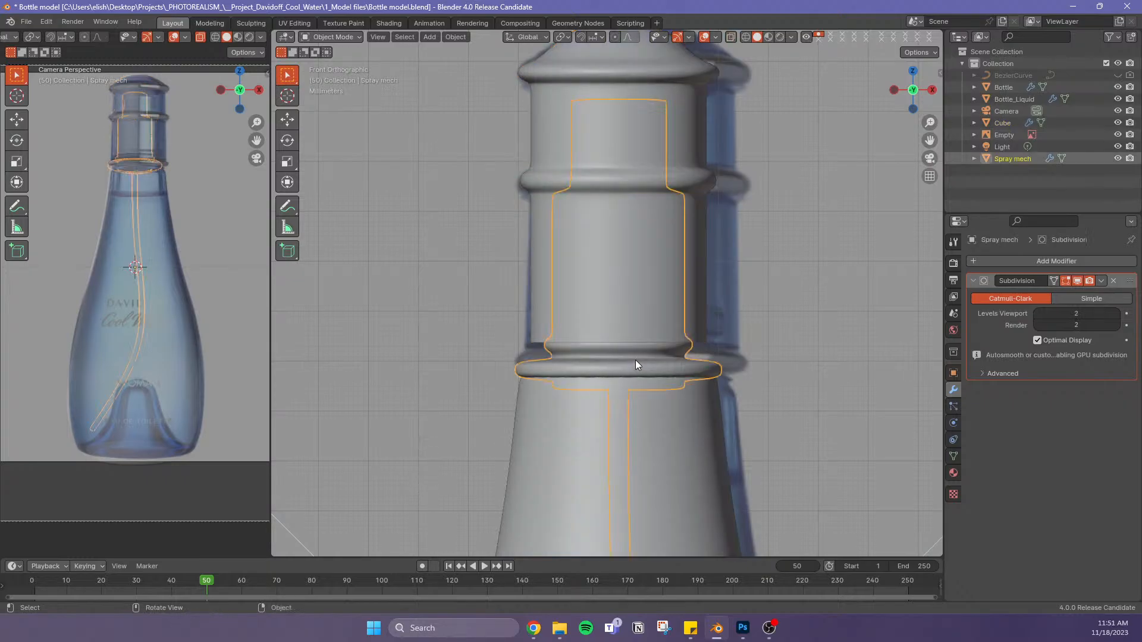
Edit the spray mechanism again, edge-sliding the bulge's lowest loop onto the one above and merging all vertices by distance
{"action": "key", "text": "Tab"}
{"action": "scroll", "coordinate": [677, 488], "scroll_direction": "up", "scroll_amount": 6}
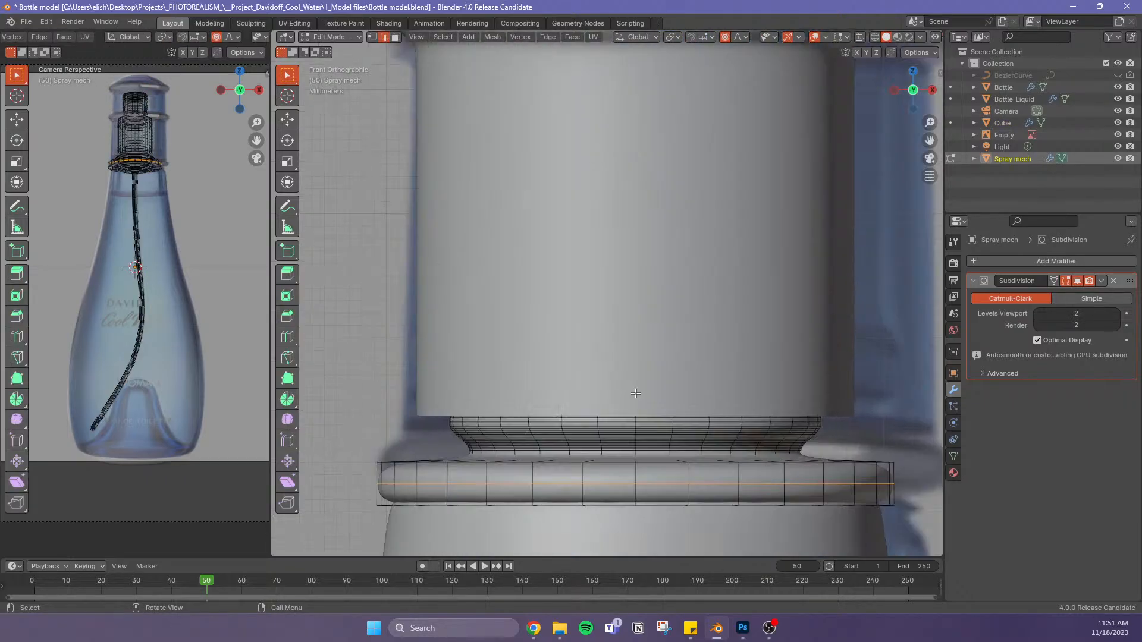
{"action": "scroll", "coordinate": [677, 488], "scroll_direction": "up", "scroll_amount": 3}
{"action": "middle_click_drag", "start_coordinate": [676, 519], "coordinate": [652, 286], "text": "shift"}
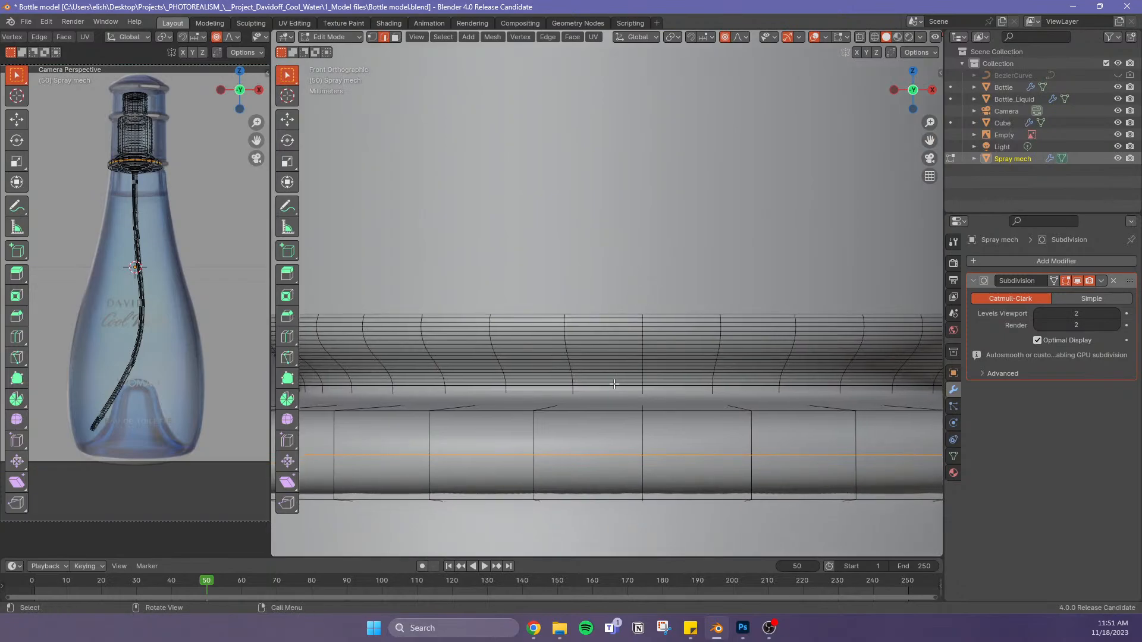
{"action": "left_click", "coordinate": [613, 386]}
{"action": "left_click", "coordinate": [612, 385], "text": "alt"}
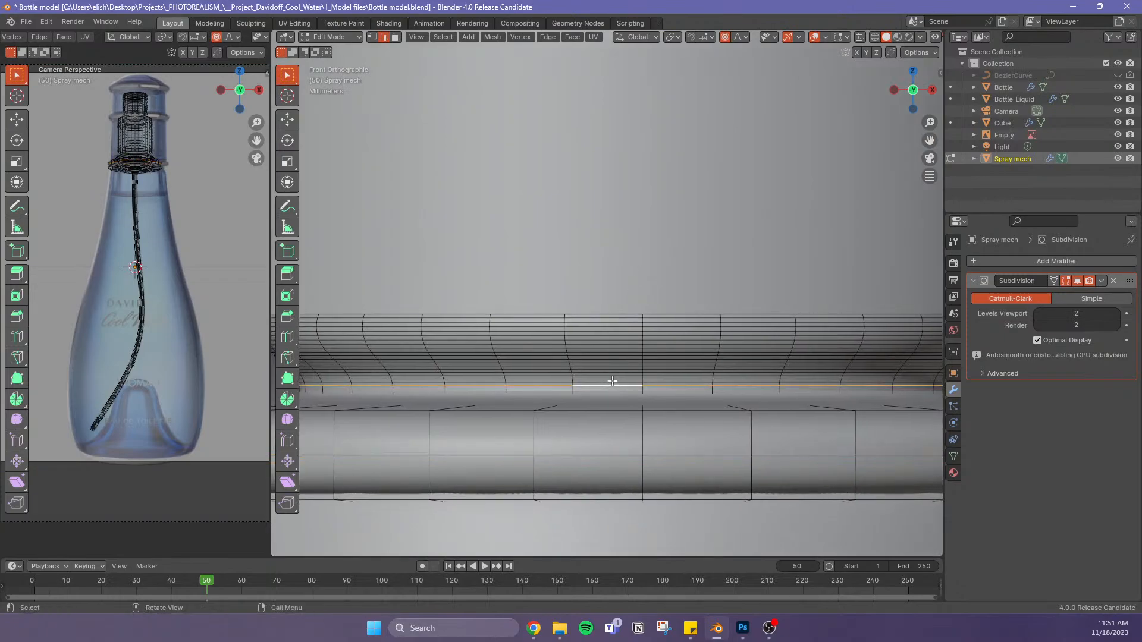
{"action": "key", "text": "a"}
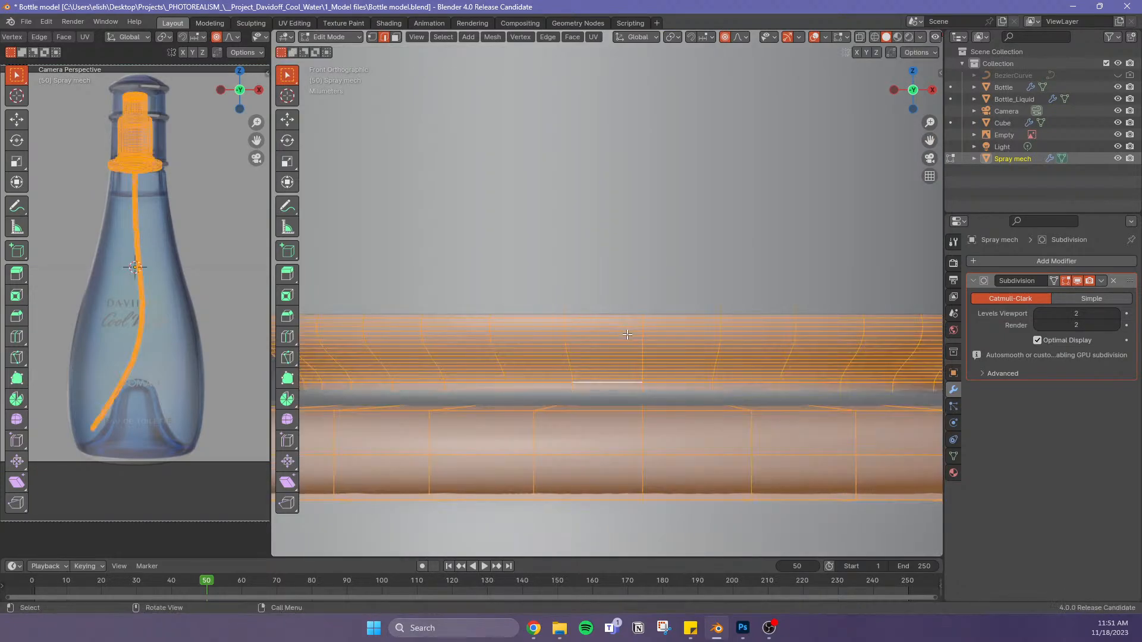
{"action": "key", "text": "m"}
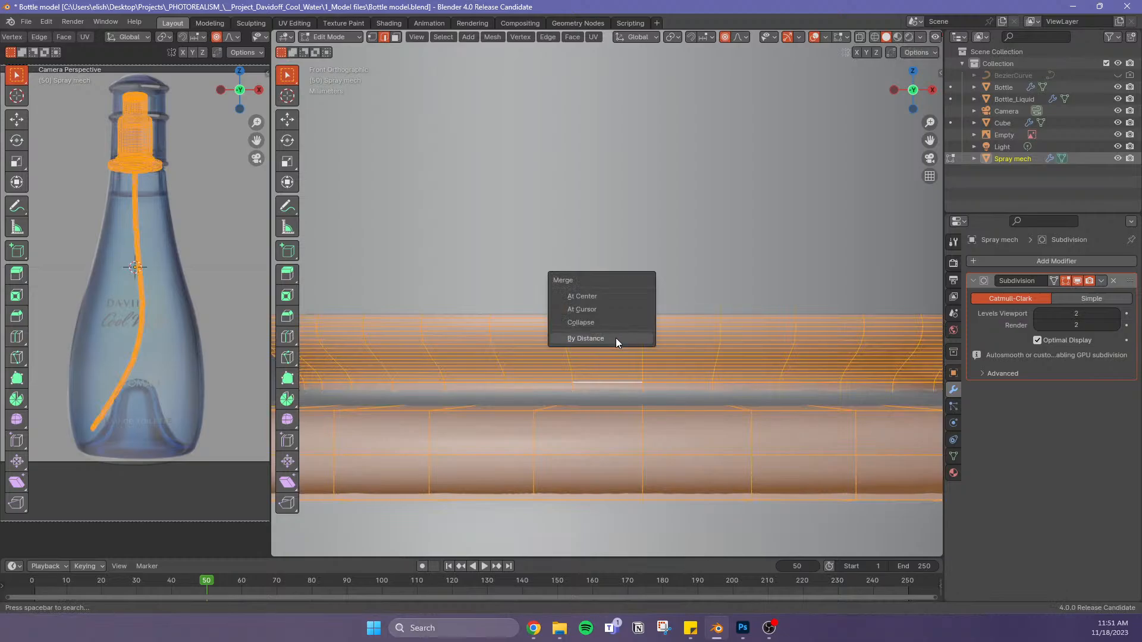
{"action": "left_click", "coordinate": [616, 338]}
Edge-slide the bulge's next lowest loop onto the loop above it and merge all vertices of the spray mechanism by distance
{"action": "key", "text": "space"}
{"action": "left_click", "coordinate": [613, 382]}
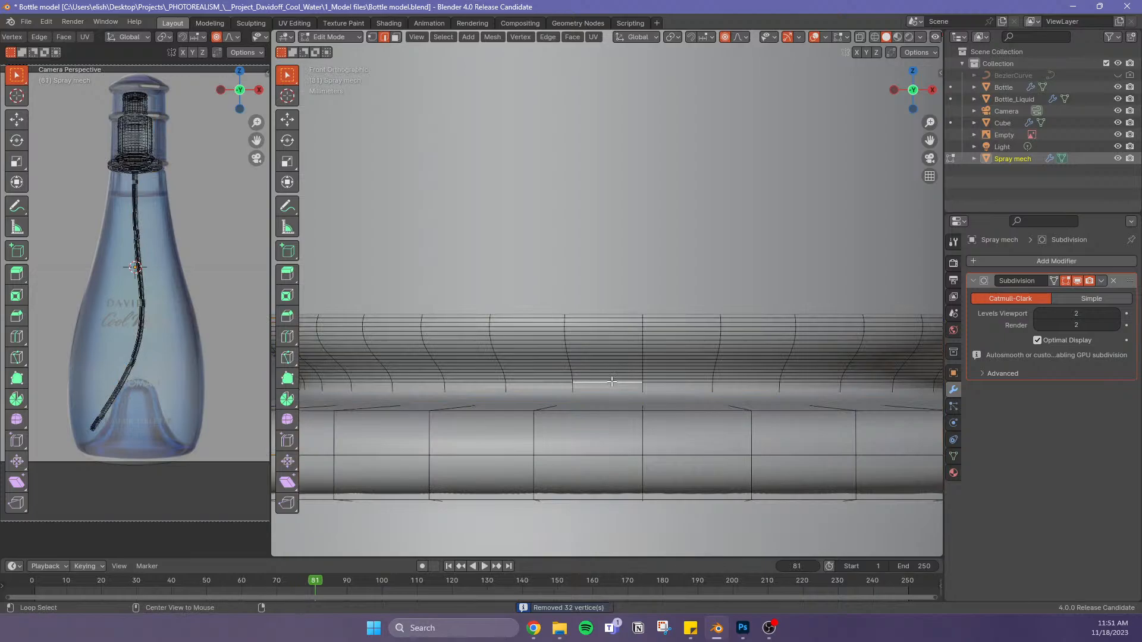
{"action": "left_click", "coordinate": [623, 386], "text": "alt"}
{"action": "key", "text": "g"}
{"action": "key", "text": "g"}
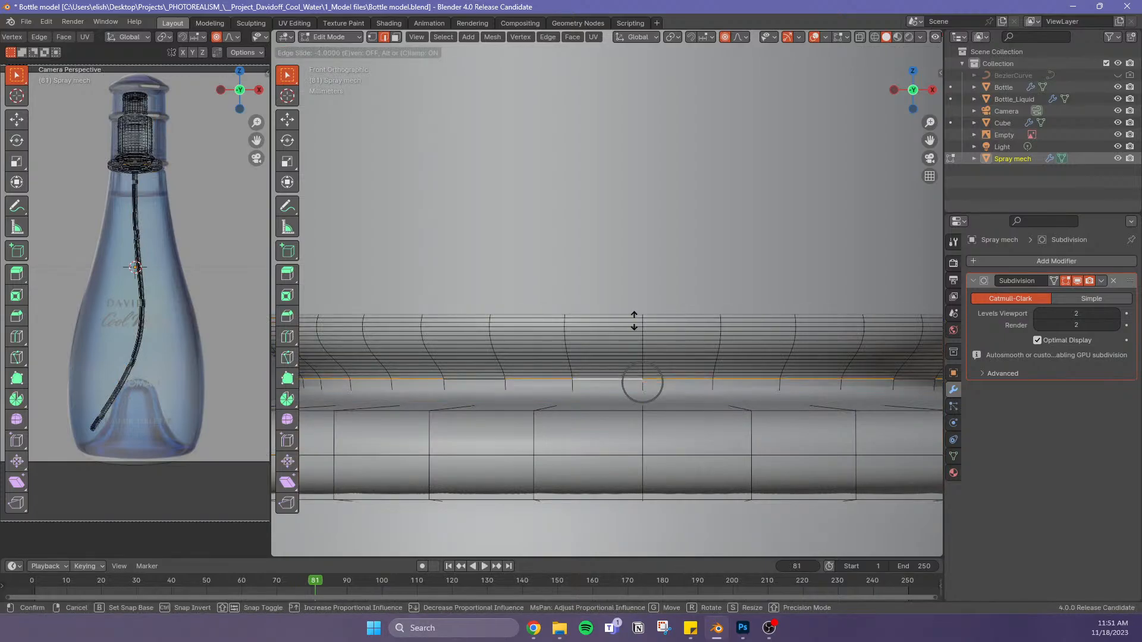
{"action": "left_click", "coordinate": [635, 319]}
{"action": "key", "text": "a"}
{"action": "key", "text": "m"}
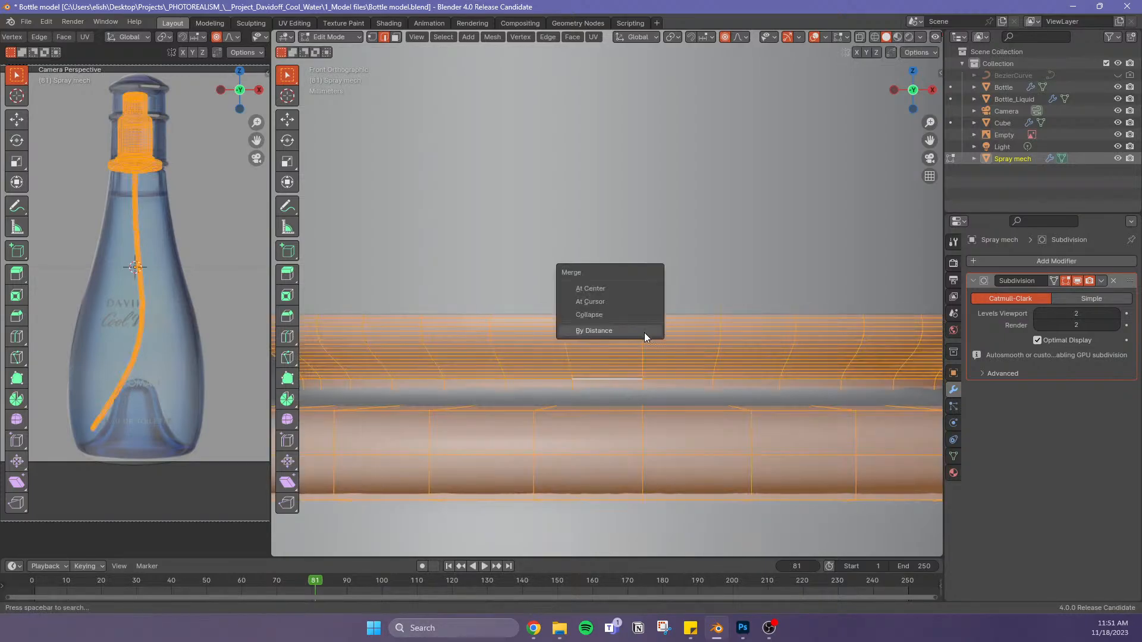
{"action": "left_click", "coordinate": [632, 331]}
{"action": "scroll", "coordinate": [625, 369], "scroll_direction": "down", "scroll_amount": 4}
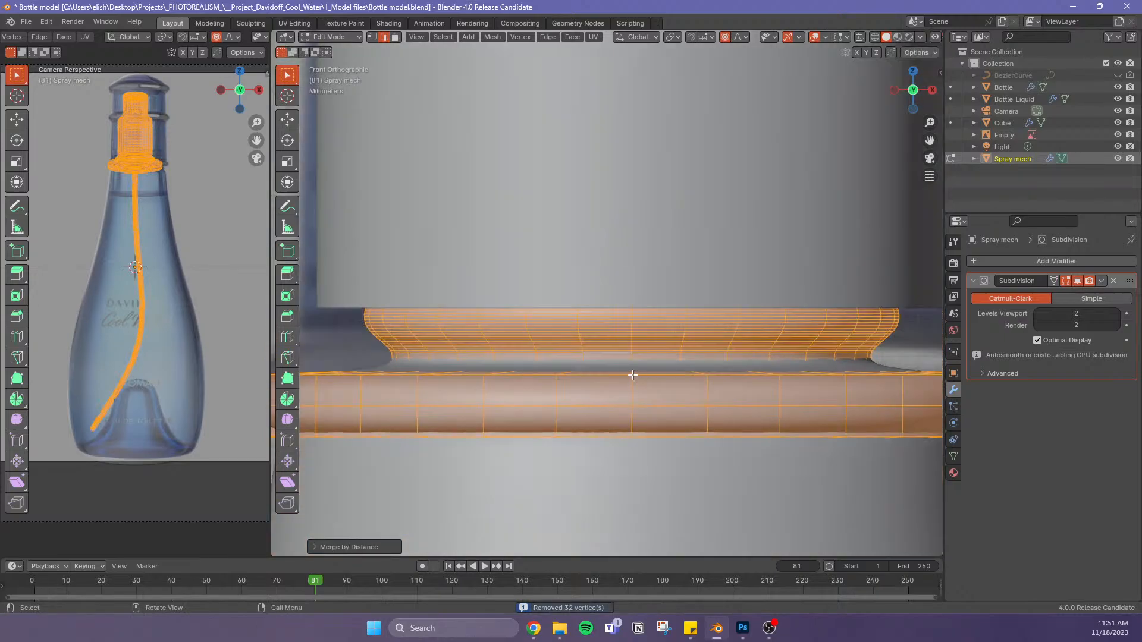
Scale the collar plate's upper and lower outer edge loops inward in X and Y only, tapering its rim toward the middle loop
{"action": "left_click", "coordinate": [537, 359]}
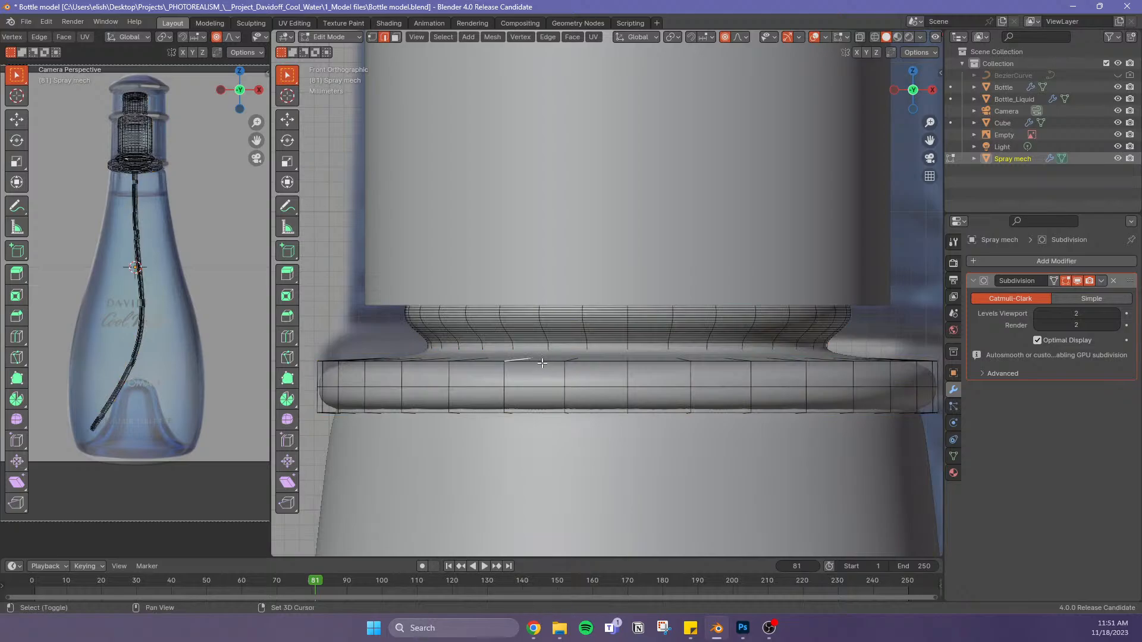
{"action": "left_click", "coordinate": [543, 364], "text": "alt"}
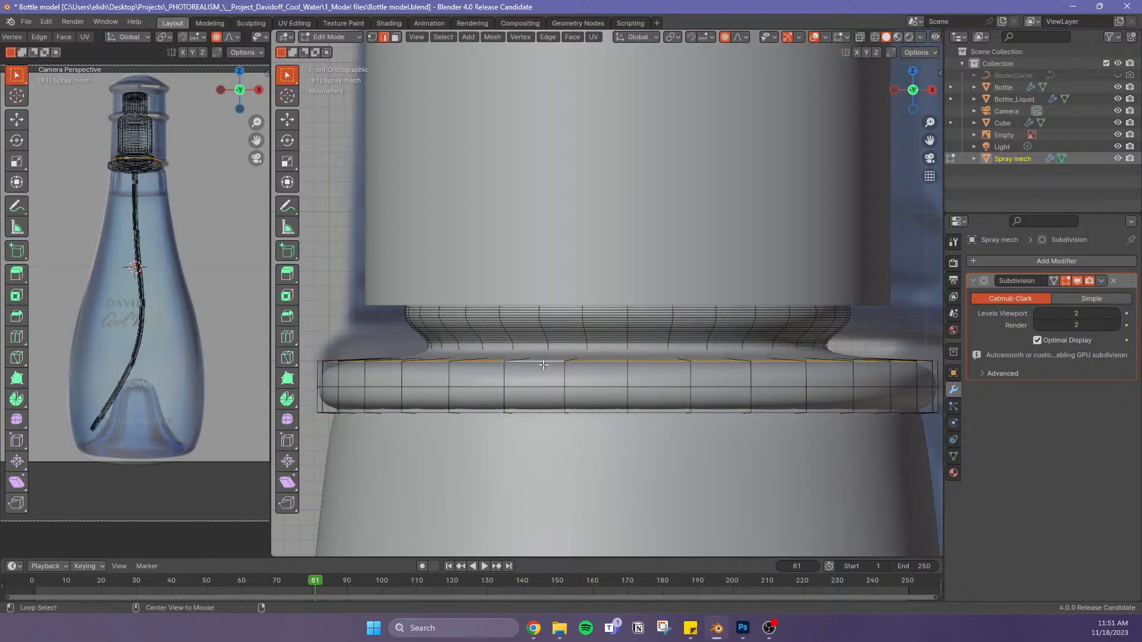
{"action": "left_click", "coordinate": [535, 411], "text": "alt+shift"}
{"action": "key", "text": "s"}
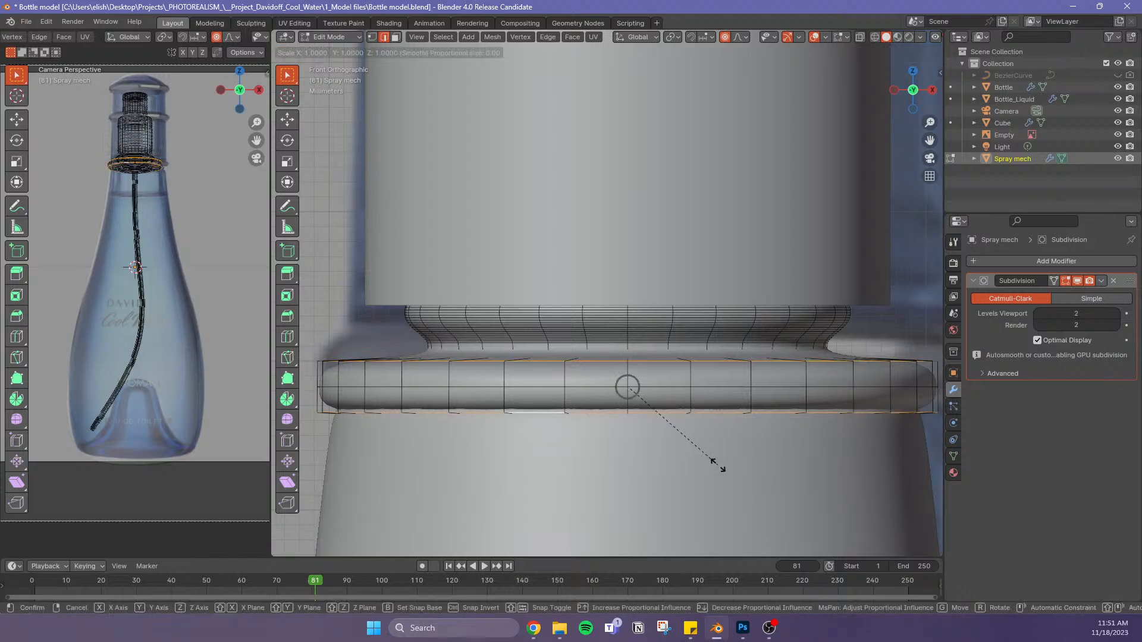
{"action": "key", "text": "shift+z"}
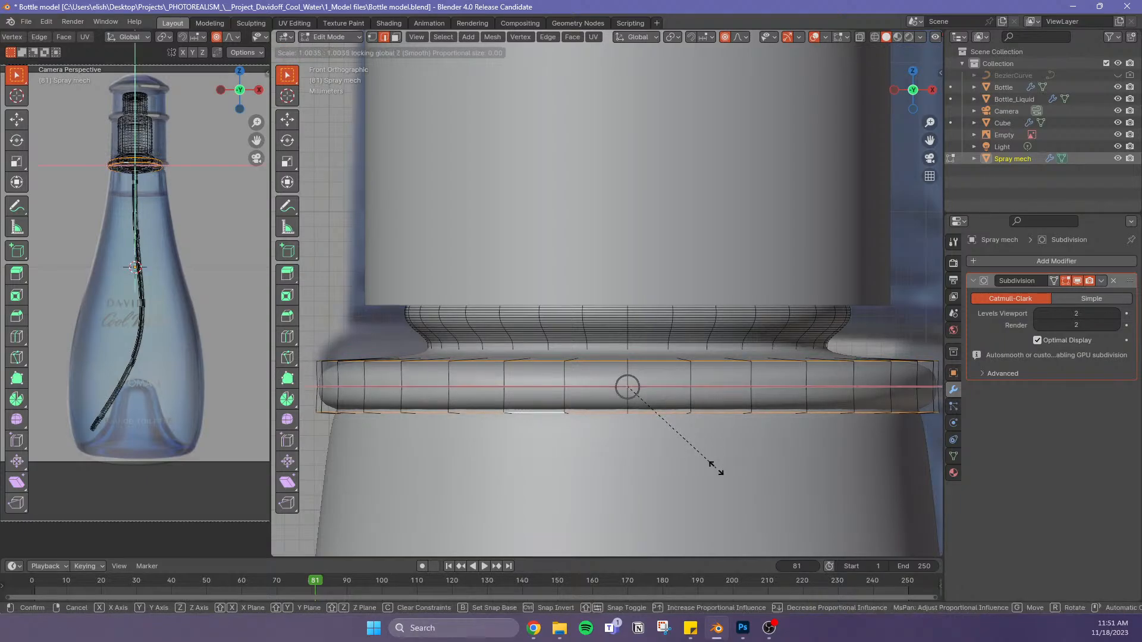
{"action": "left_click", "coordinate": [708, 465]}
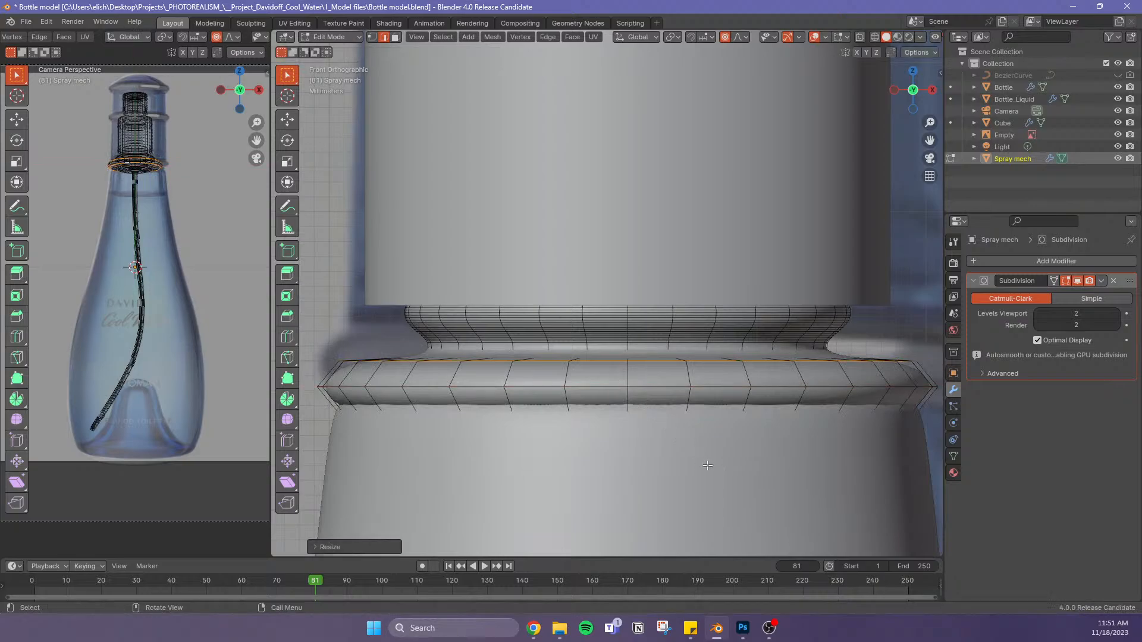
Edit the cap and move its bottom pair of edge loops down about 3.8 mm along Z, extending the cap onto the collar plate
{"action": "key", "text": "Tab"}
{"action": "left_click", "coordinate": [556, 198]}
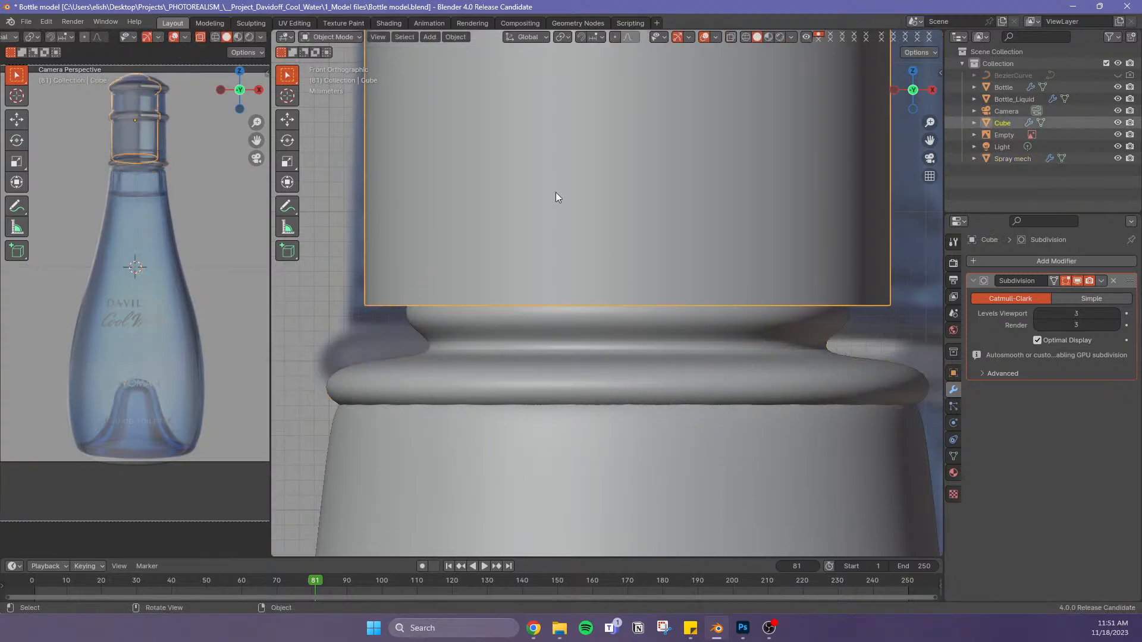
{"action": "key", "text": "Tab"}
{"action": "scroll", "coordinate": [643, 273], "scroll_direction": "down", "scroll_amount": 3}
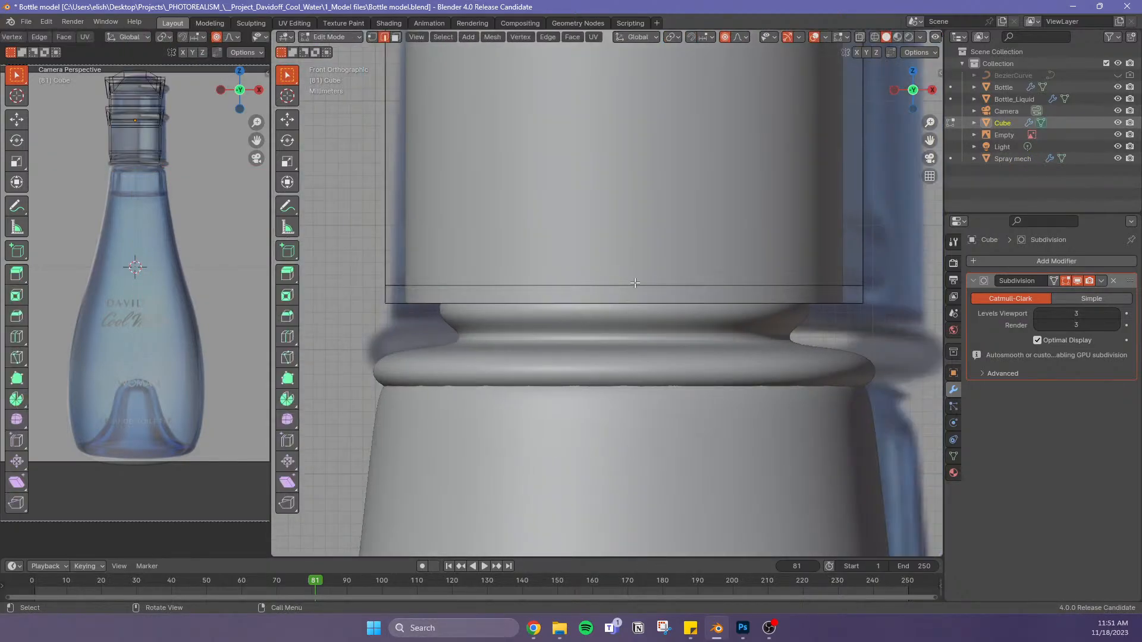
{"action": "key", "text": "alt+z"}
{"action": "left_click_drag", "start_coordinate": [840, 252], "coordinate": [448, 328]}
{"action": "key", "text": "g"}
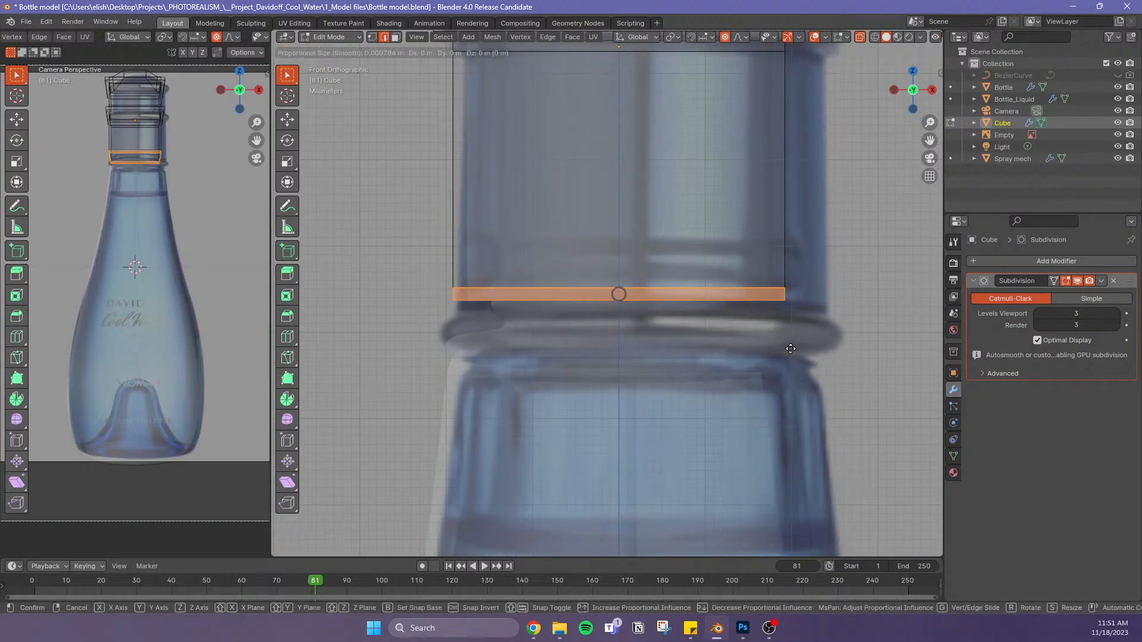
{"action": "key", "text": "z"}
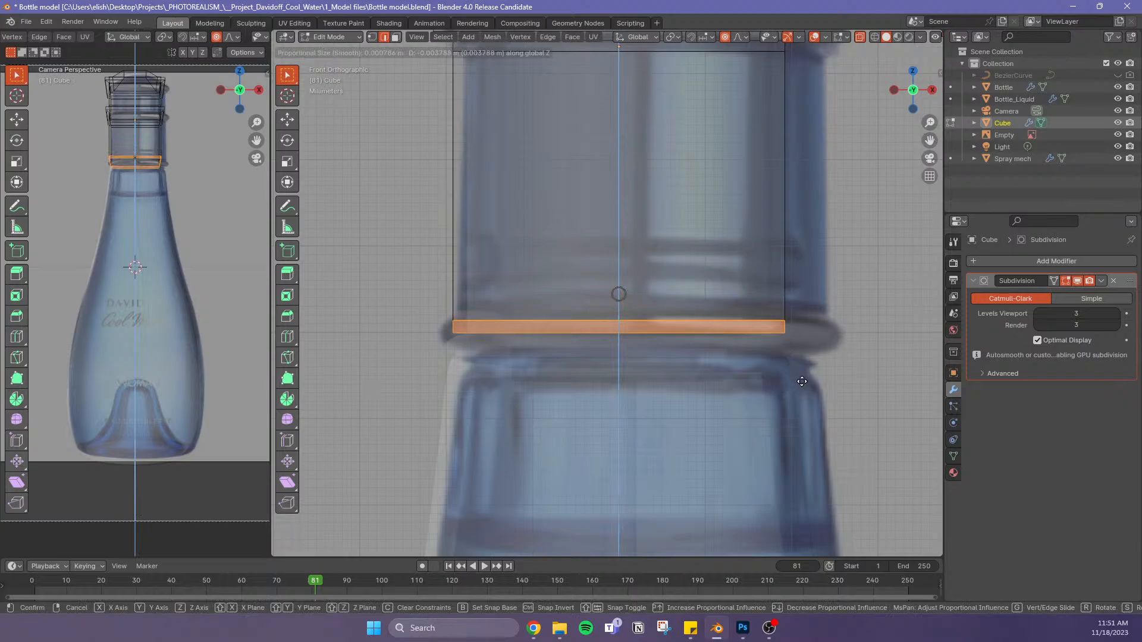
{"action": "left_click", "coordinate": [802, 382]}
{"action": "key", "text": "Tab"}
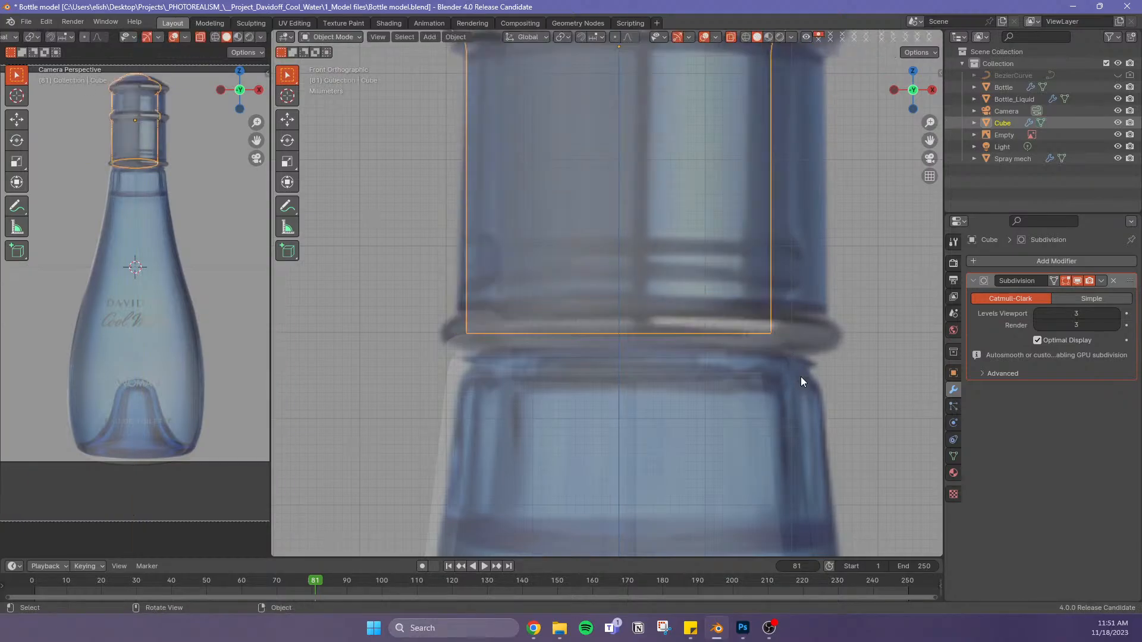
Edit the spray mechanism and move the loop where the neck meets the collar plate down along Z, level with the plate's upper edge
{"action": "left_click", "coordinate": [782, 348]}
{"action": "key", "text": "Tab"}
{"action": "scroll", "coordinate": [565, 326], "scroll_direction": "up", "scroll_amount": 1}
{"action": "scroll", "coordinate": [565, 326], "scroll_direction": "down", "scroll_amount": 1}
{"action": "scroll", "coordinate": [538, 338], "scroll_direction": "up", "scroll_amount": 3}
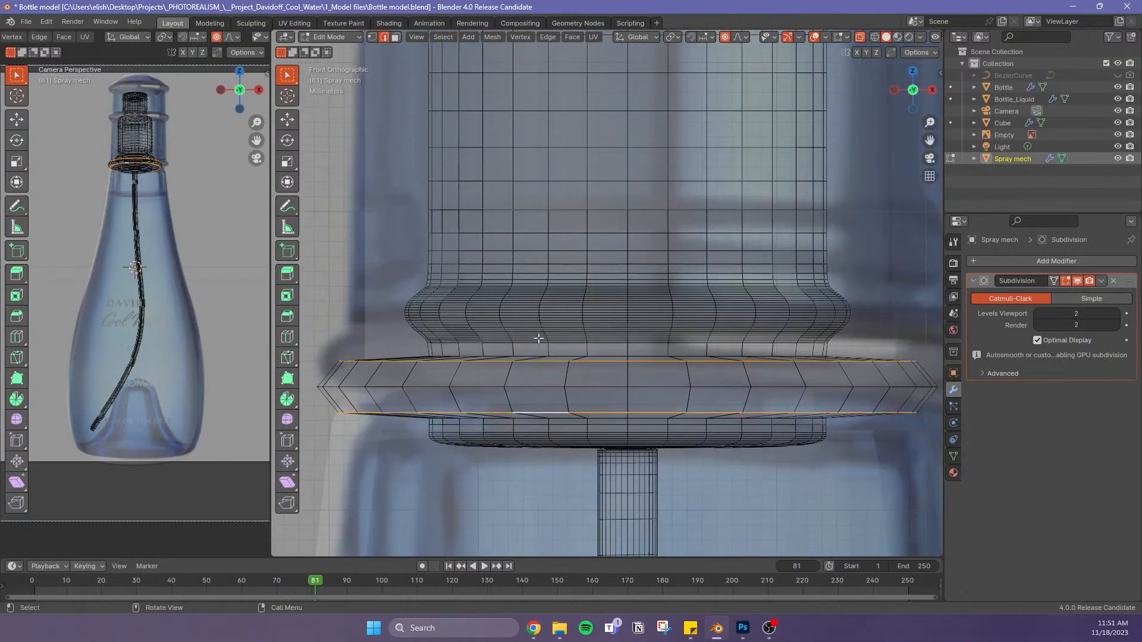
{"action": "scroll", "coordinate": [538, 339], "scroll_direction": "up", "scroll_amount": 1}
{"action": "left_click", "coordinate": [568, 369], "text": "alt"}
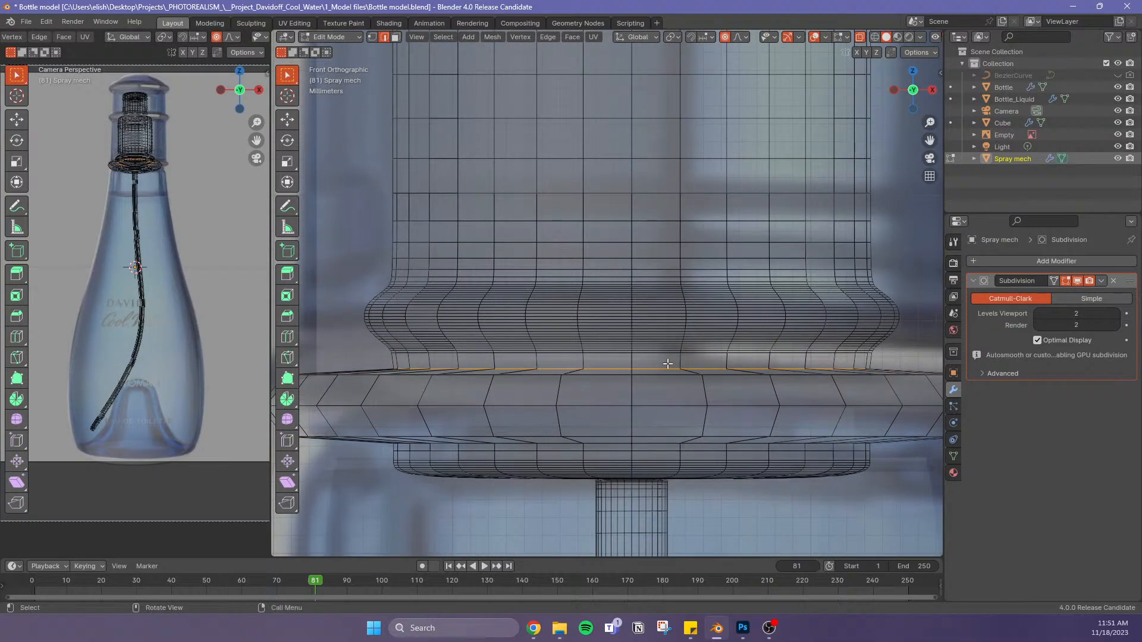
{"action": "key", "text": "g"}
{"action": "key", "text": "z"}
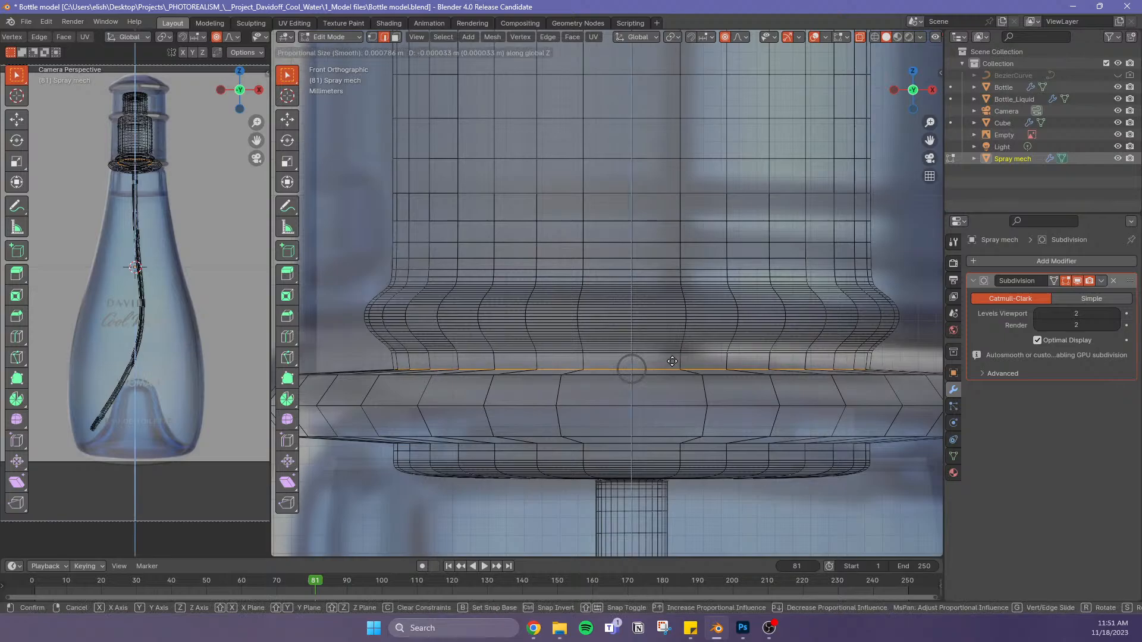
{"action": "left_click", "coordinate": [673, 363]}
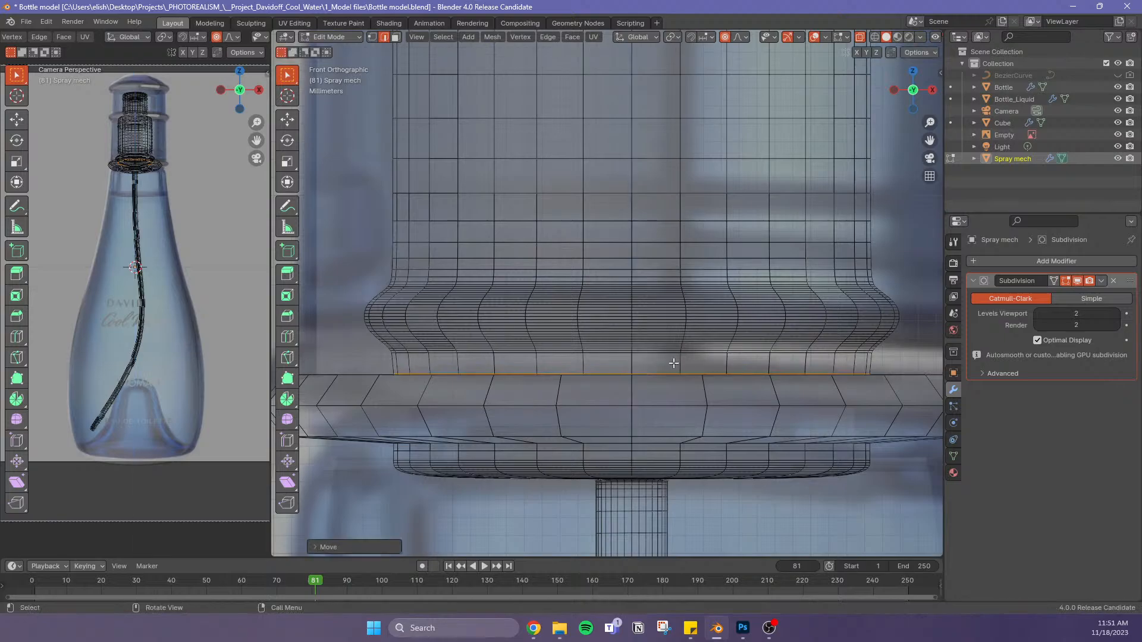
Inspect how the cap, collar plate and bottle fit together in Object Mode with X-ray off
{"action": "key", "text": "Tab"}
{"action": "scroll", "coordinate": [668, 366], "scroll_direction": "down", "scroll_amount": 3}
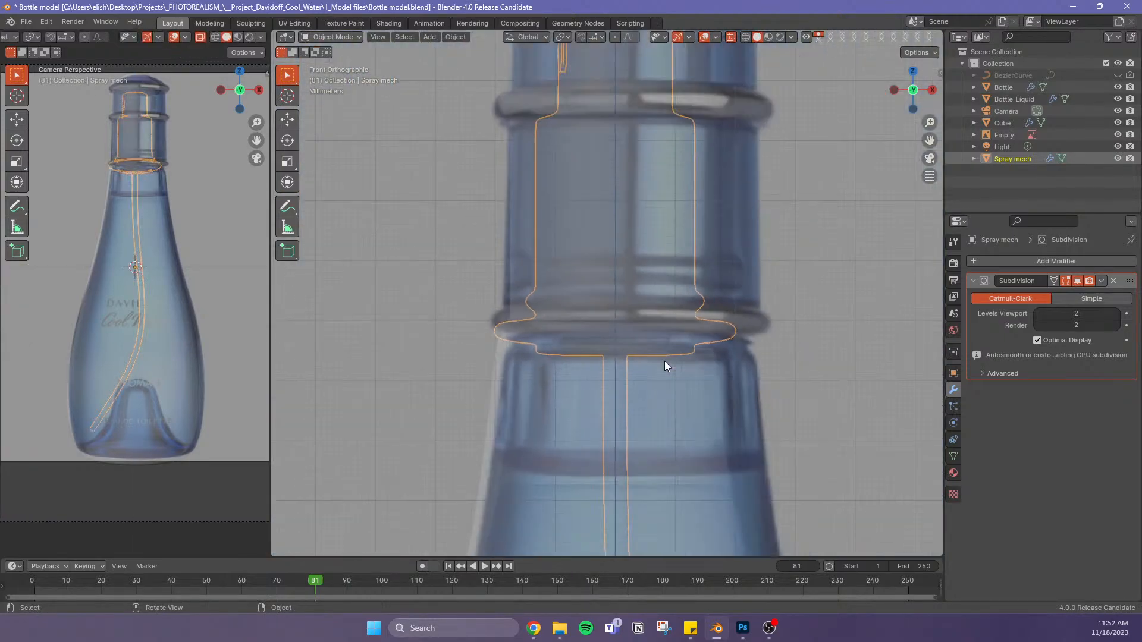
{"action": "scroll", "coordinate": [776, 362], "scroll_direction": "down", "scroll_amount": 2}
{"action": "key", "text": "alt+z"}
{"action": "scroll", "coordinate": [767, 363], "scroll_direction": "down", "scroll_amount": 2}
{"action": "scroll", "coordinate": [761, 357], "scroll_direction": "down", "scroll_amount": 1}
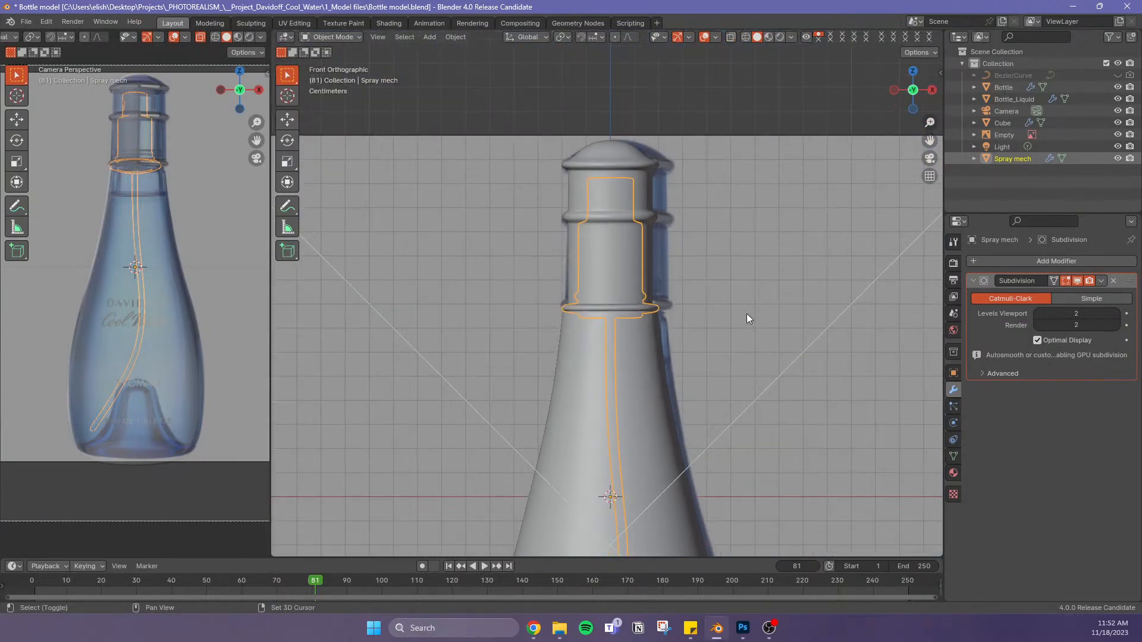
{"action": "scroll", "coordinate": [603, 259], "scroll_direction": "up", "scroll_amount": 4}
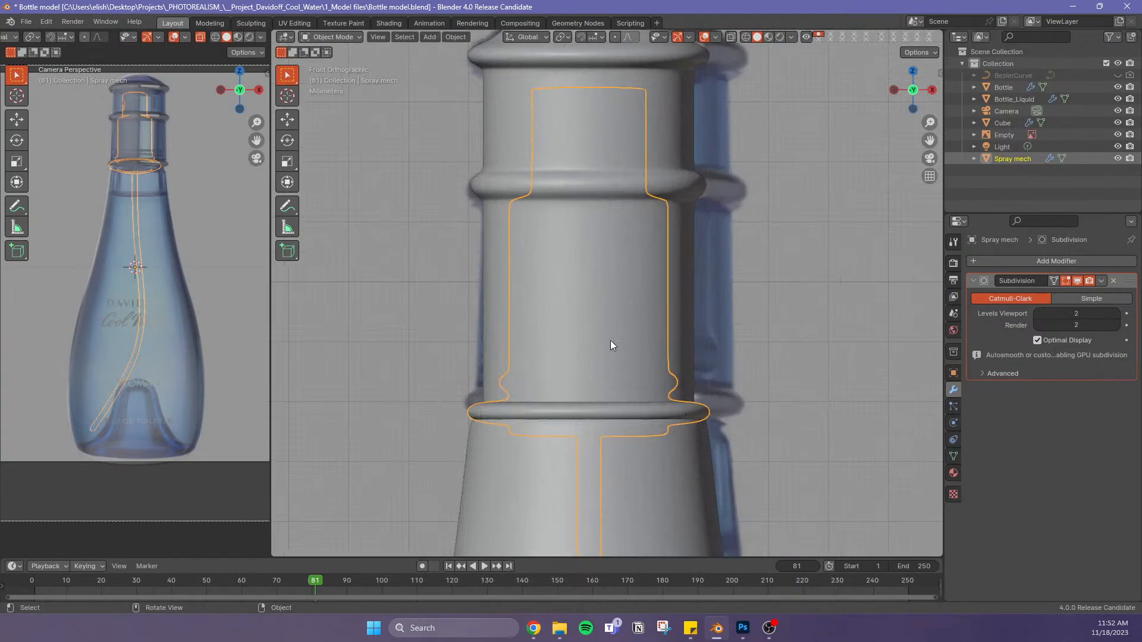
{"action": "left_click", "coordinate": [606, 324]}
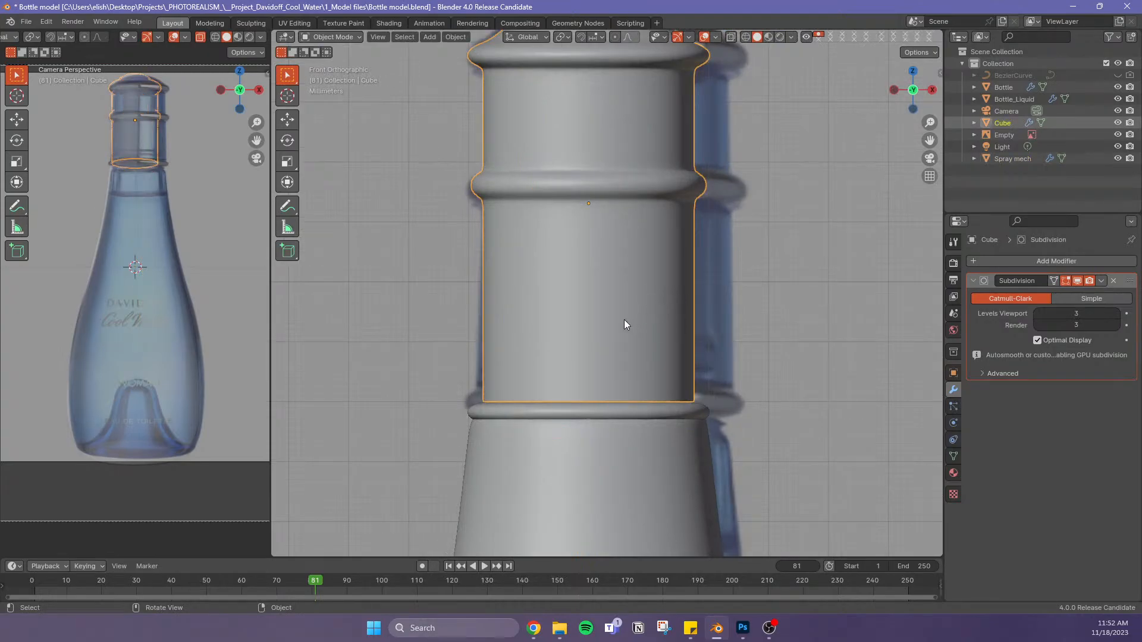
Edit the bottle and edge-slide the second loop from its mouth upward, closer to the rim
{"action": "left_click", "coordinate": [601, 443]}
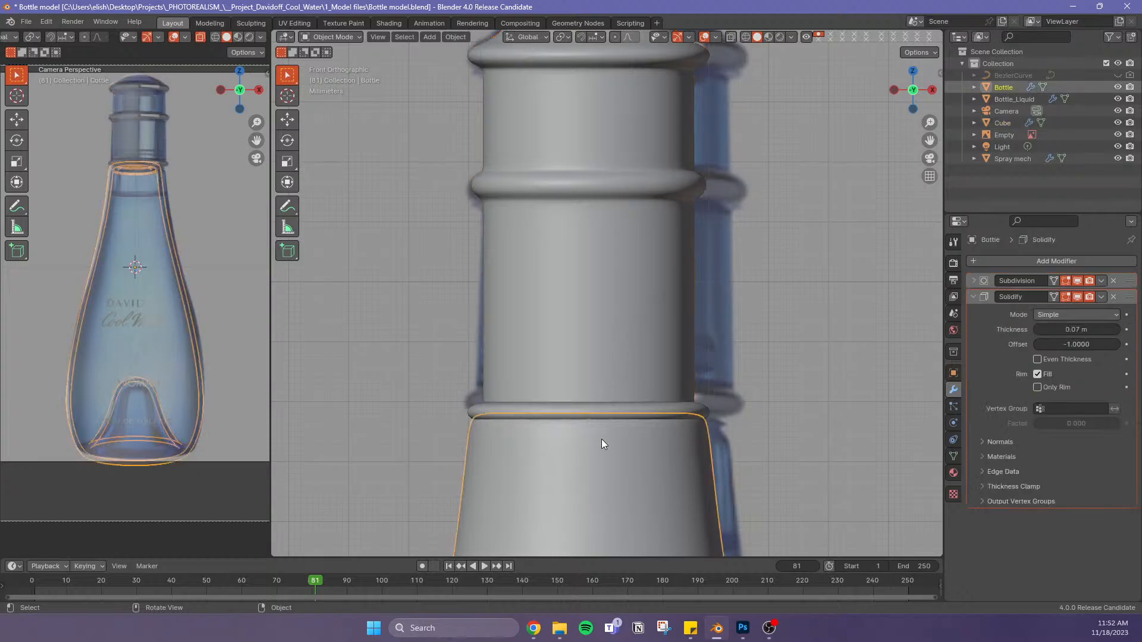
{"action": "key", "text": "Tab"}
{"action": "left_click_drag", "start_coordinate": [750, 392], "coordinate": [411, 444]}
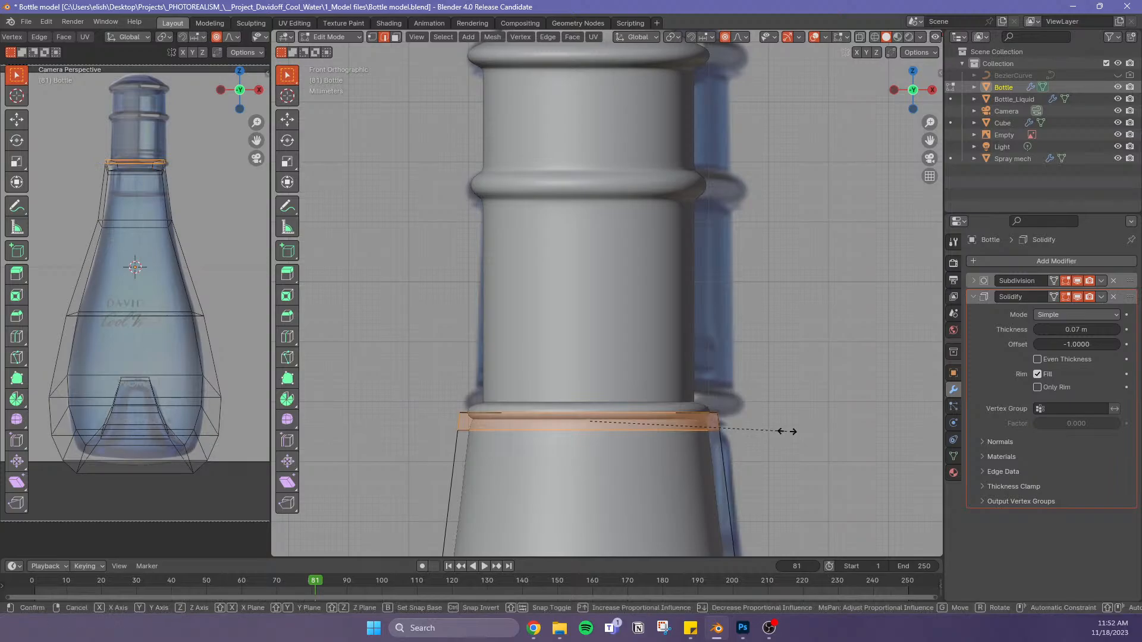
{"action": "left_click", "coordinate": [528, 434], "text": "alt"}
{"action": "key", "text": "g"}
{"action": "key", "text": "g"}
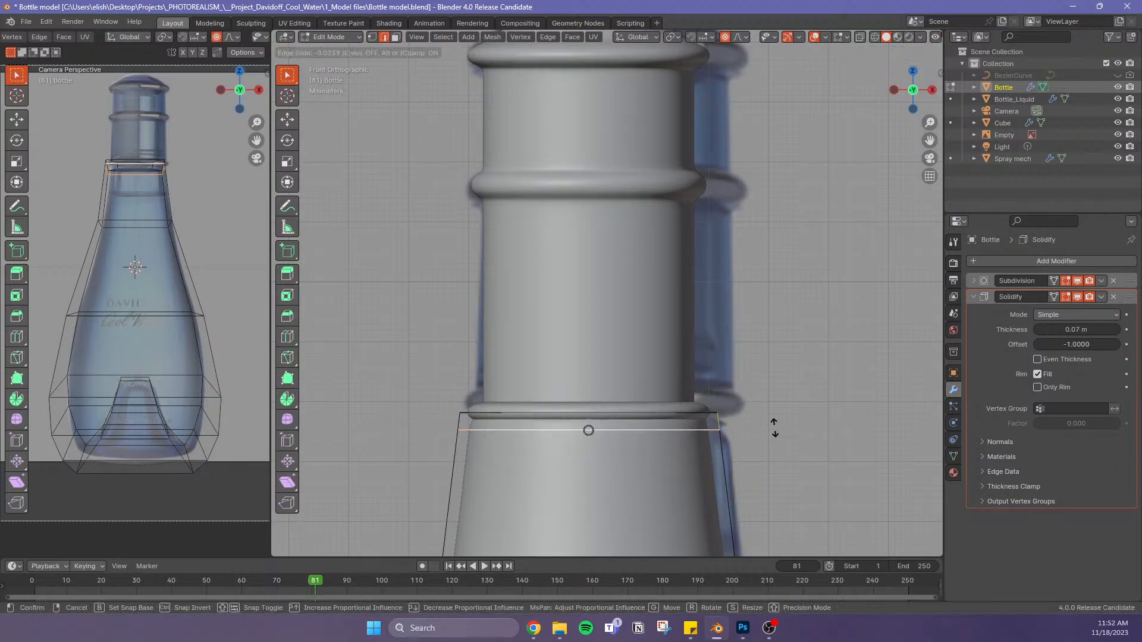
{"action": "left_click", "coordinate": [790, 366]}
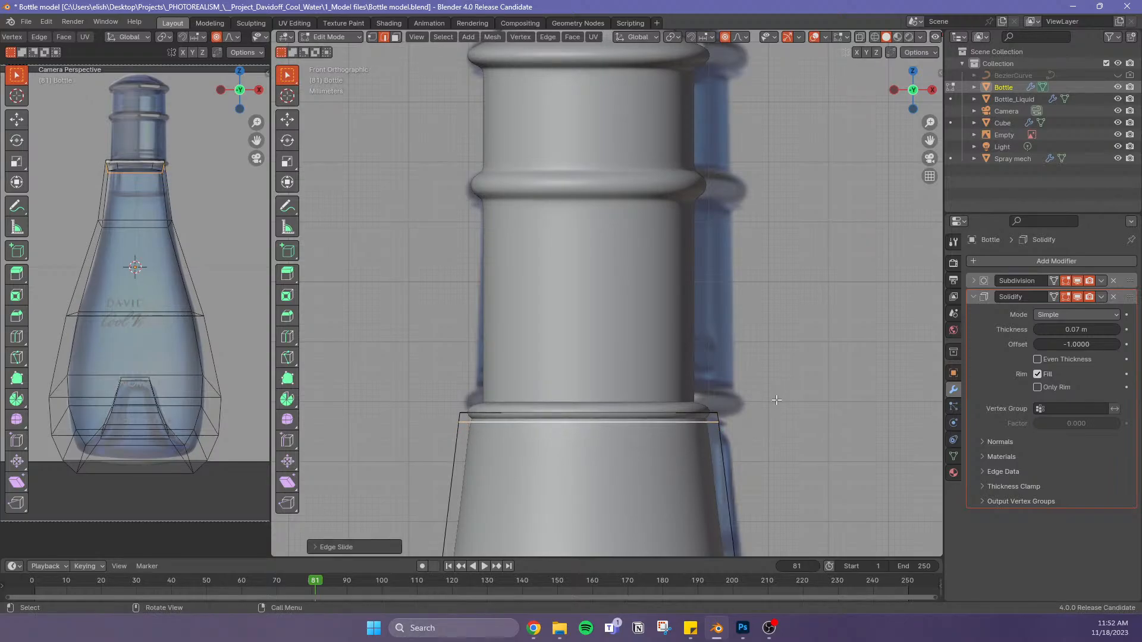
Scale the bottle's top two edge loops to about 0.958 with X-ray selection, and return to Object Mode with X-ray off
{"action": "key", "text": "alt+z"}
{"action": "left_click_drag", "start_coordinate": [415, 395], "coordinate": [861, 428]}
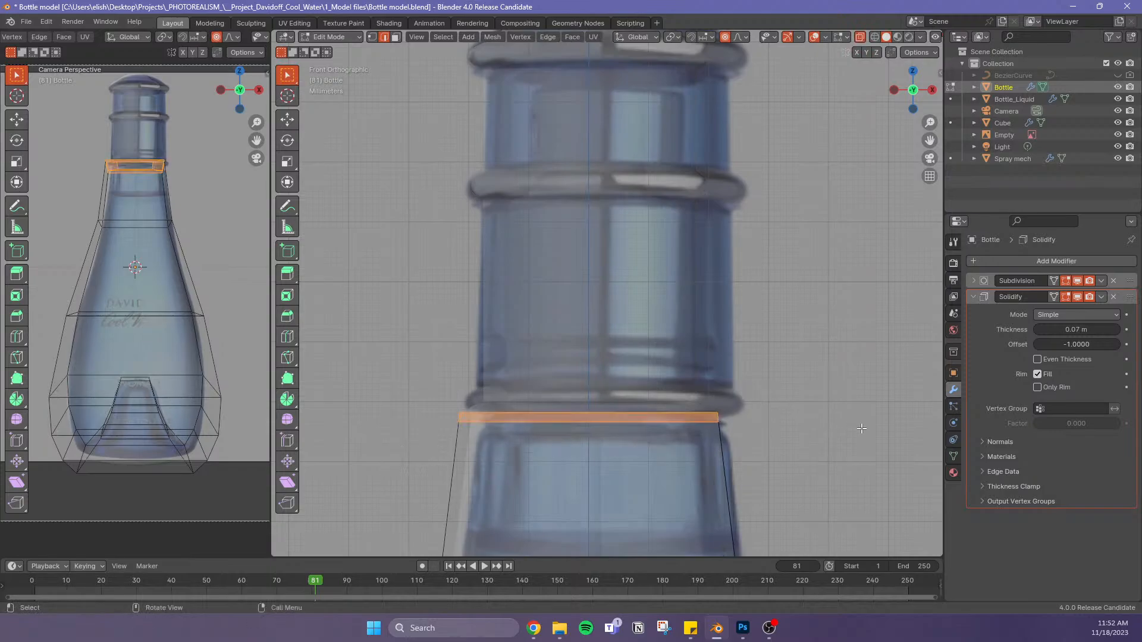
{"action": "key", "text": "s"}
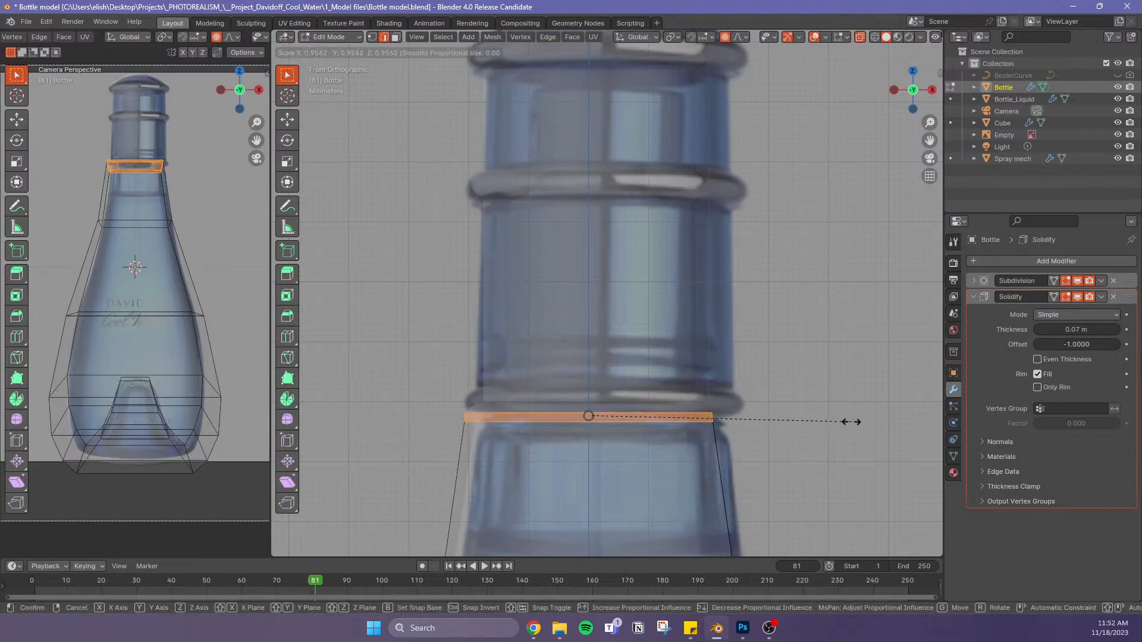
{"action": "left_click", "coordinate": [851, 422]}
{"action": "key", "text": "alt+z"}
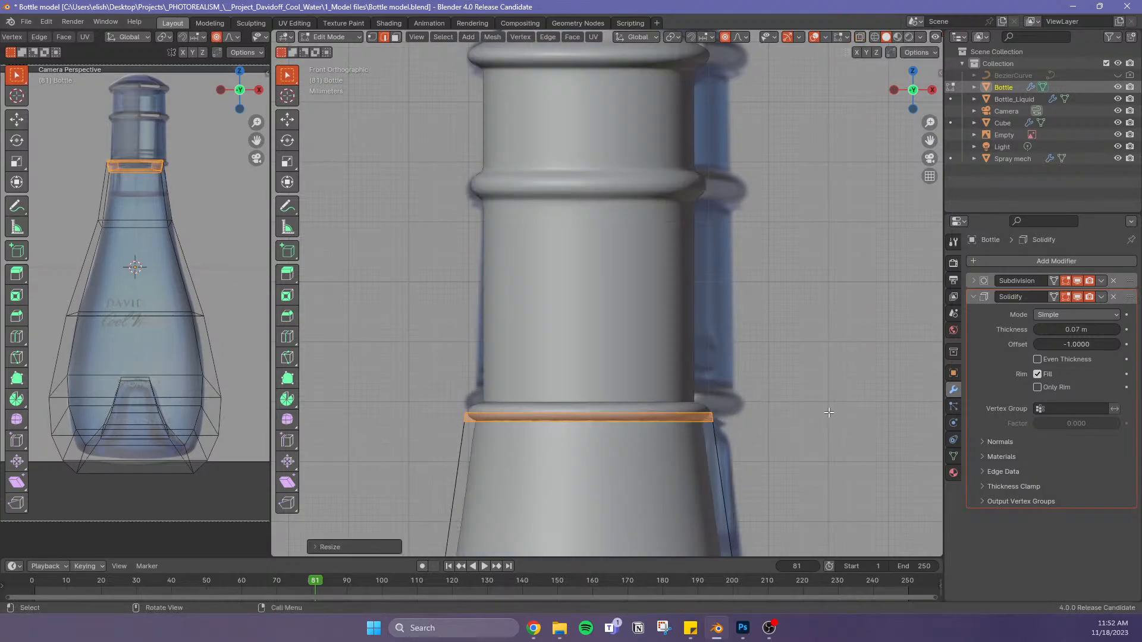
{"action": "left_click", "coordinate": [827, 412]}
{"action": "scroll", "coordinate": [788, 367], "scroll_direction": "down", "scroll_amount": 8}
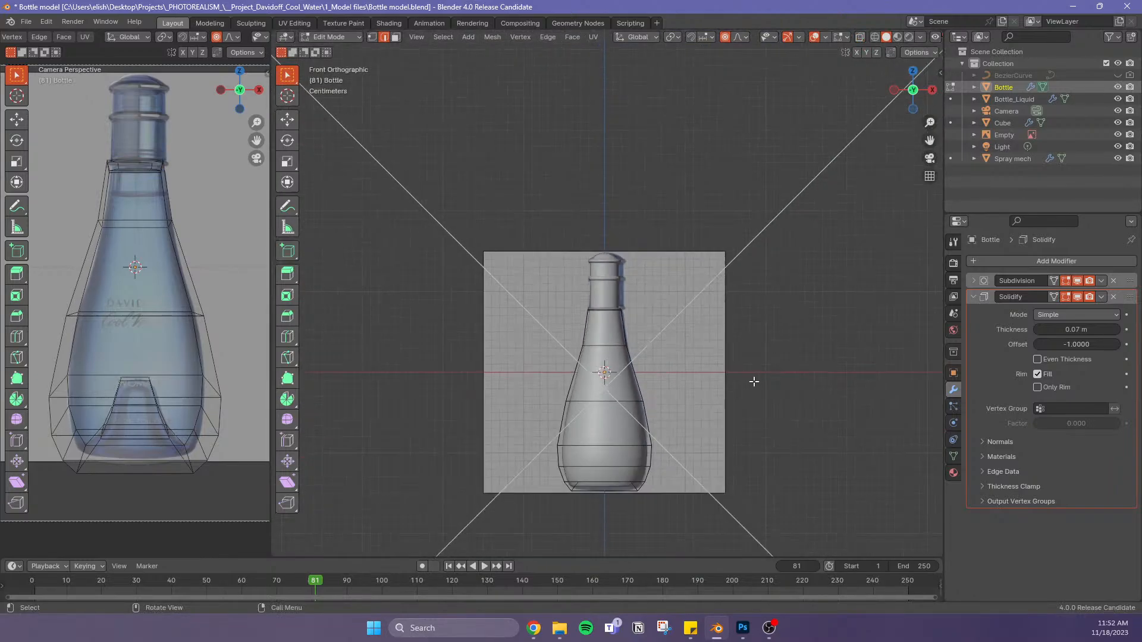
{"action": "key", "text": "Tab"}
{"action": "left_click", "coordinate": [661, 366]}
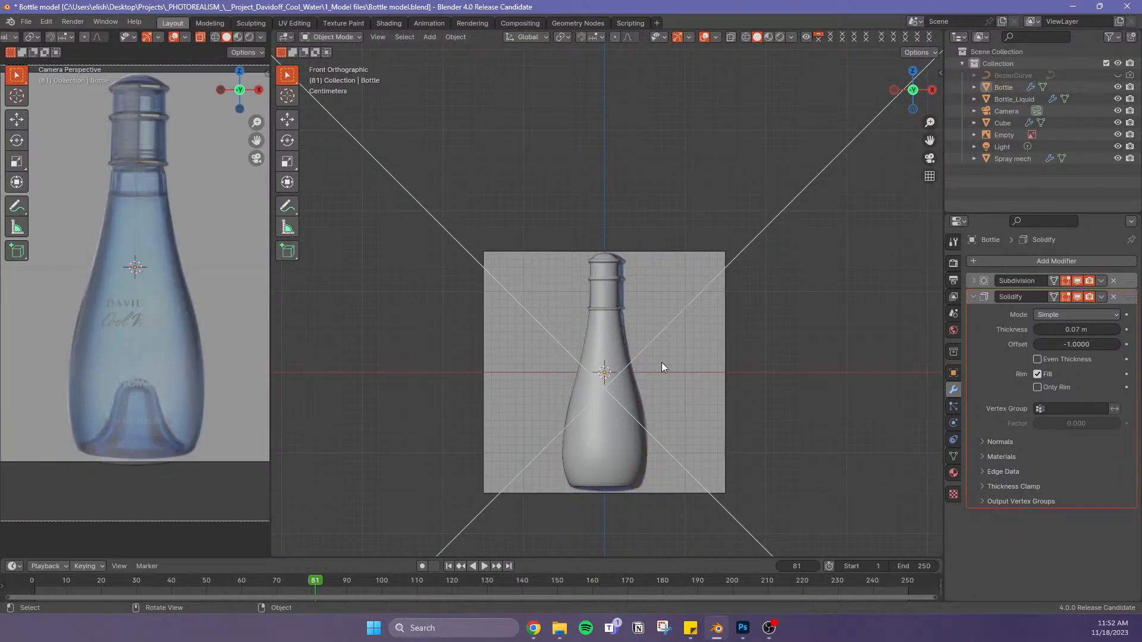
Edit the cap and scale the edge loop at the base of its dome to about 1.155
{"action": "scroll", "coordinate": [599, 269], "scroll_direction": "up", "scroll_amount": 6}
{"action": "left_click", "coordinate": [591, 258]}
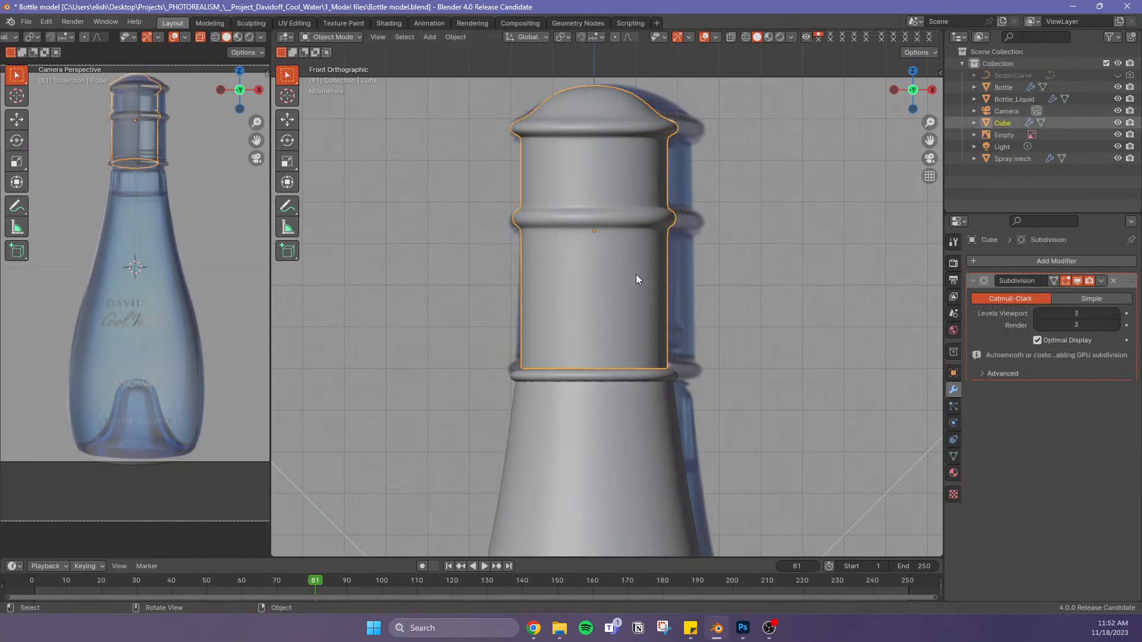
{"action": "scroll", "coordinate": [637, 251], "scroll_direction": "up", "scroll_amount": 2, "text": "shift"}
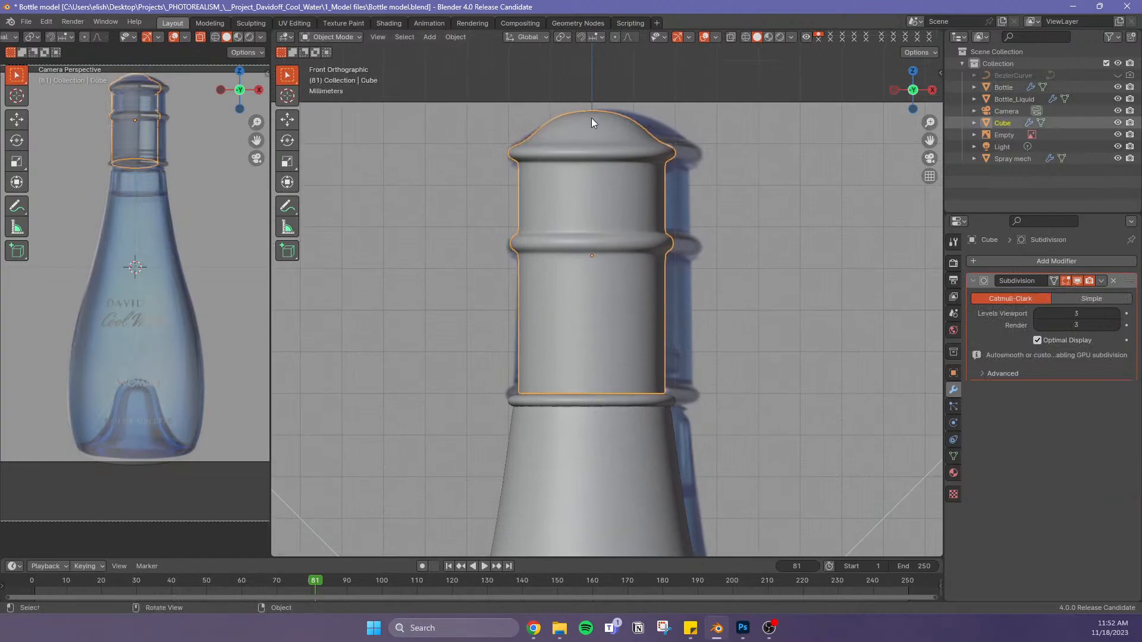
{"action": "key", "text": "Tab"}
{"action": "scroll", "coordinate": [576, 122], "scroll_direction": "up", "scroll_amount": 2}
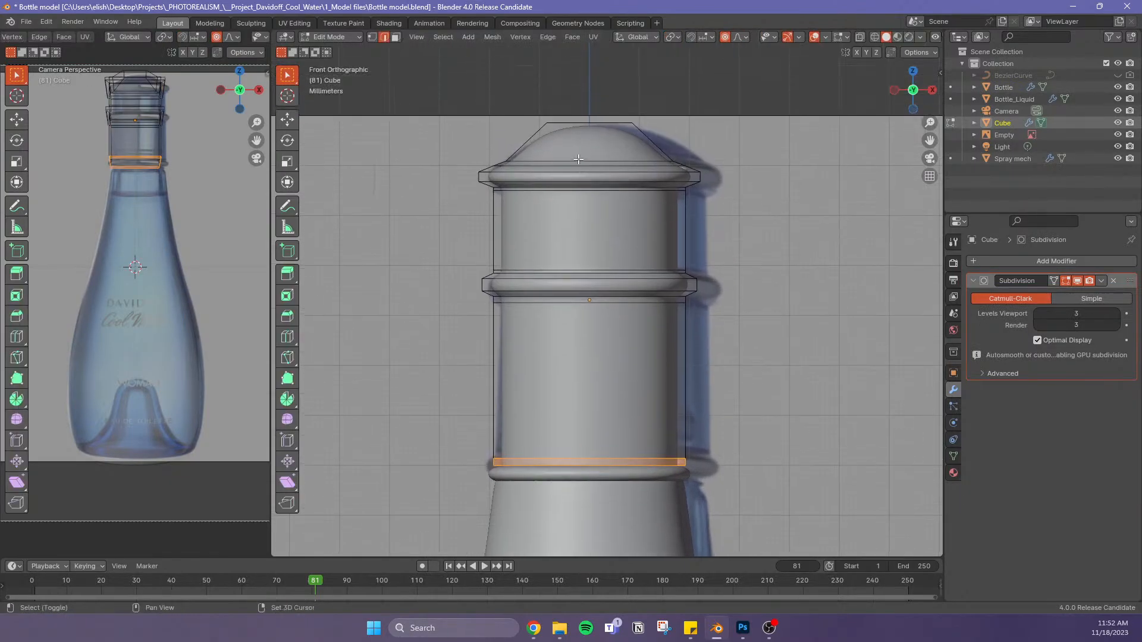
{"action": "left_click", "coordinate": [573, 160], "text": "alt"}
{"action": "key", "text": "s"}
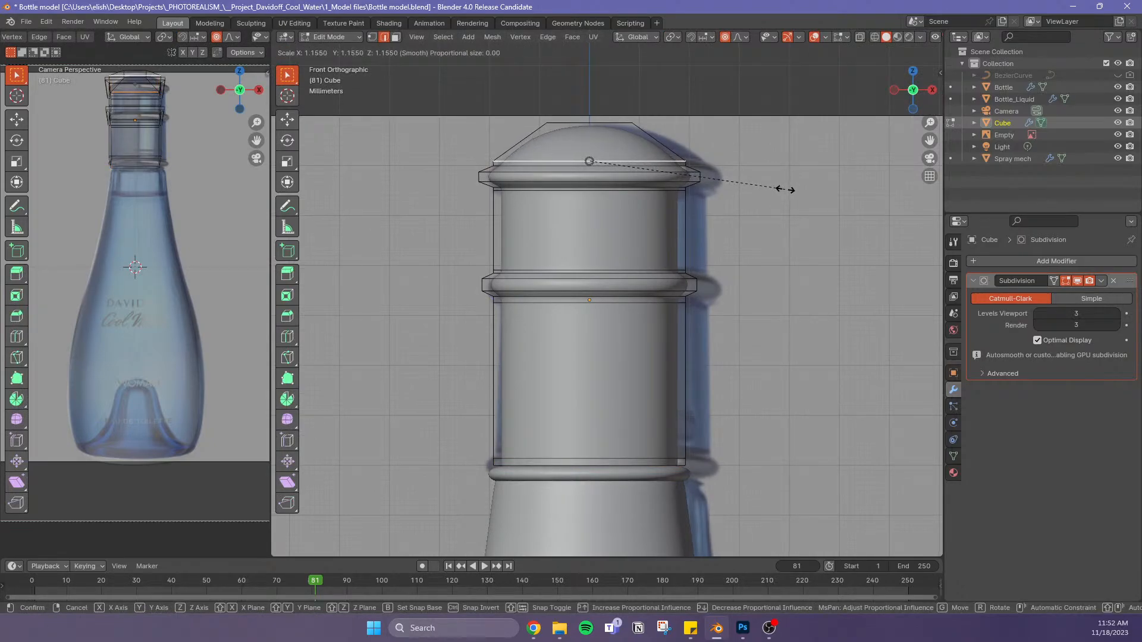
{"action": "left_click", "coordinate": [785, 189]}
Add an edge loop between the cap's dome base and upper ring, bevel it into a narrow band, and return to Object Mode
{"action": "scroll", "coordinate": [610, 143], "scroll_direction": "up", "scroll_amount": 2}
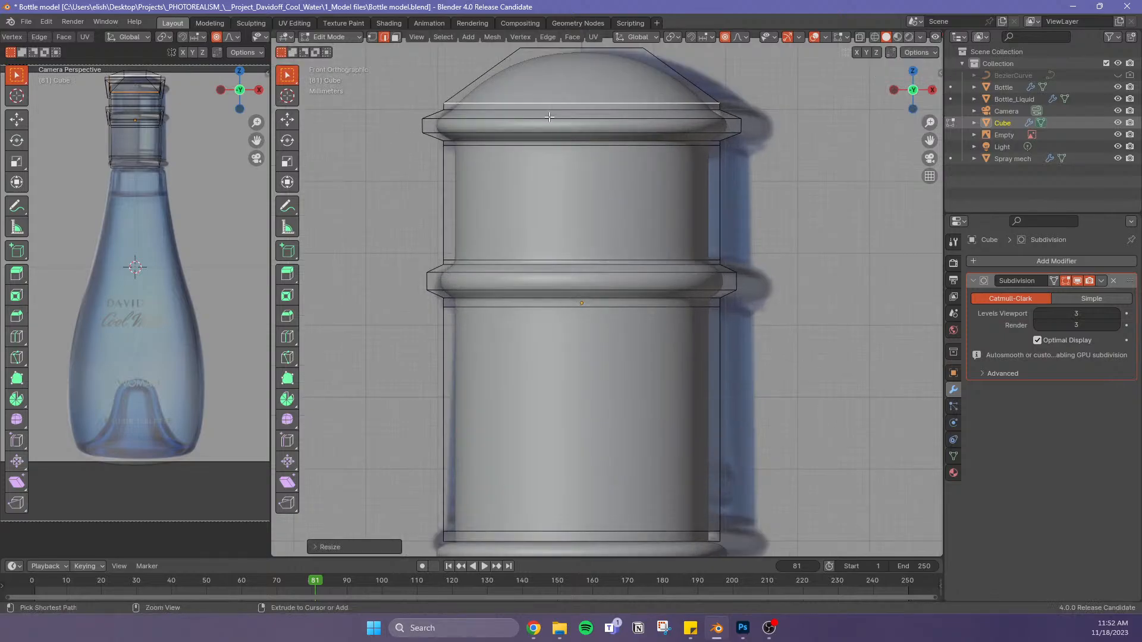
{"action": "key", "text": "ctrl+r"}
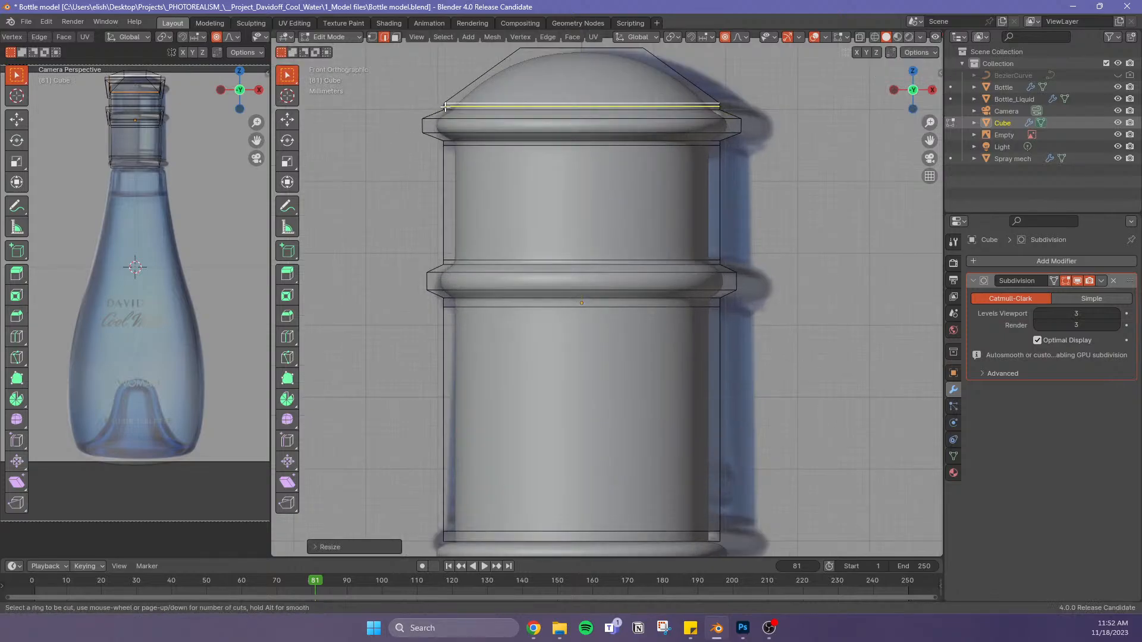
{"action": "left_click", "coordinate": [441, 107]}
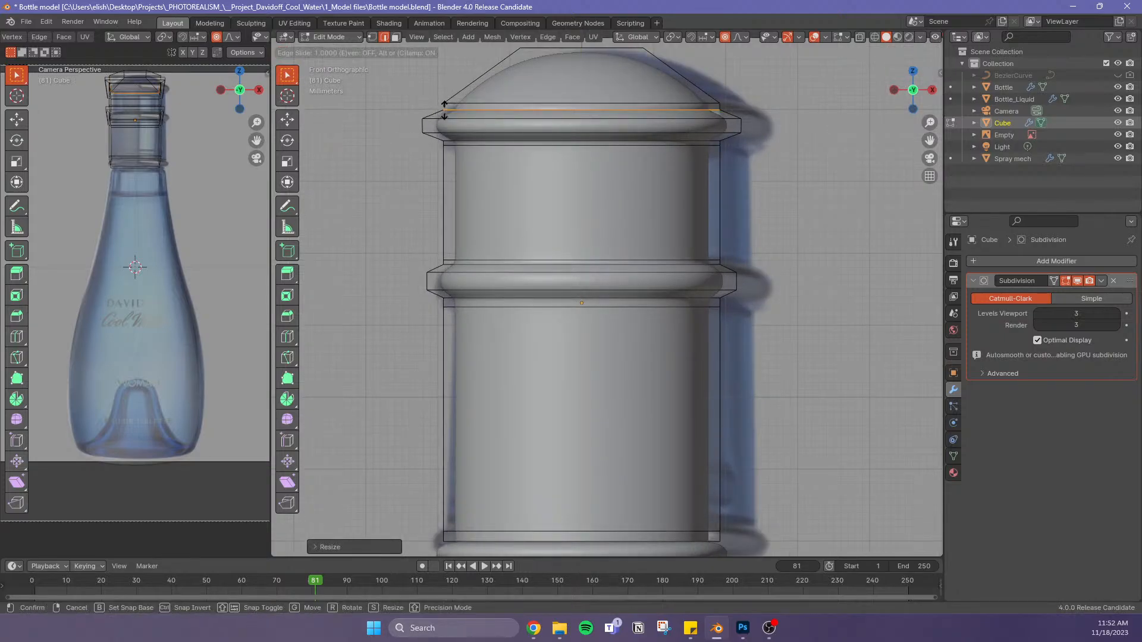
{"action": "left_click", "coordinate": [442, 107]}
{"action": "key", "text": "ctrl+b"}
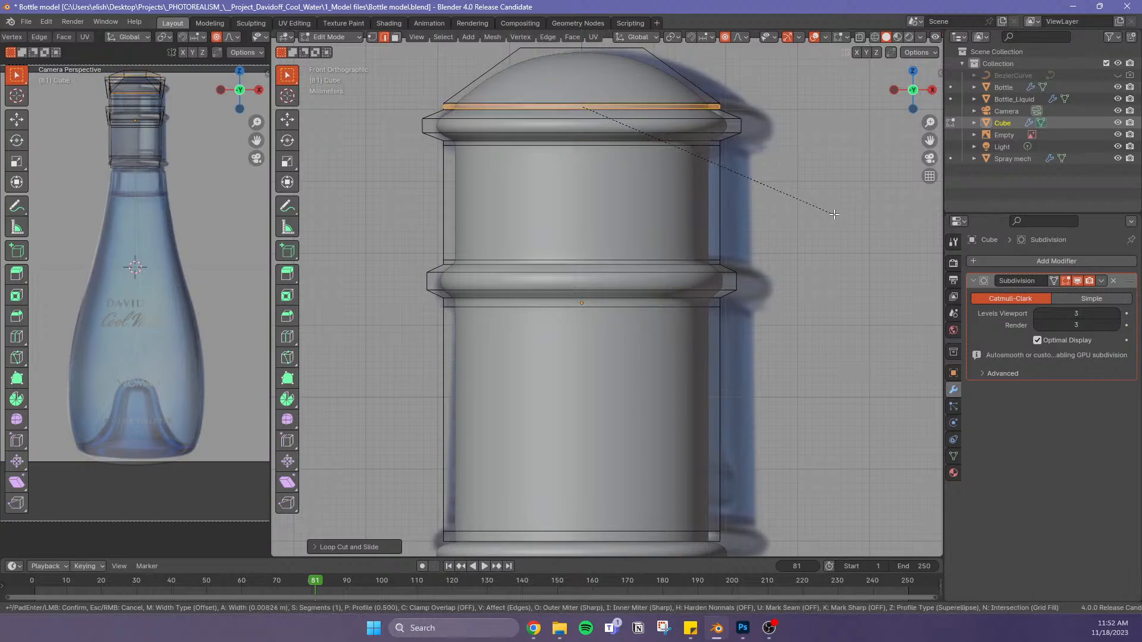
{"action": "left_click", "coordinate": [830, 208]}
{"action": "key", "text": "Tab"}
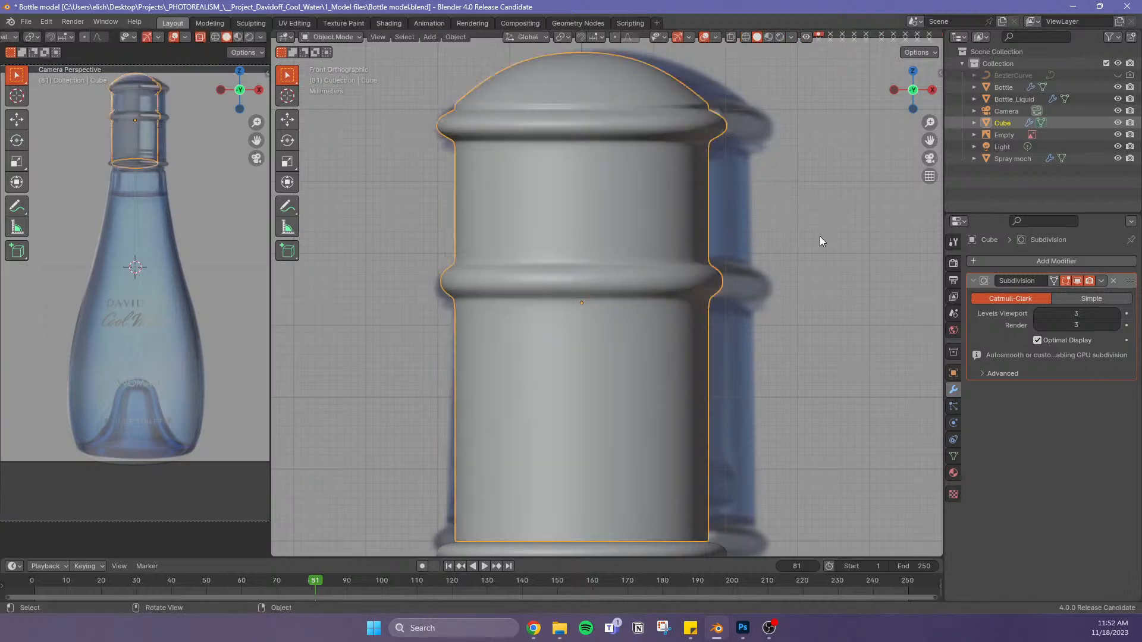
Select the reference image behind the bottle and hide it in the viewport
{"action": "left_click", "coordinate": [819, 237]}
{"action": "scroll", "coordinate": [786, 192], "scroll_direction": "down", "scroll_amount": 3}
{"action": "scroll", "coordinate": [787, 188], "scroll_direction": "down", "scroll_amount": 5}
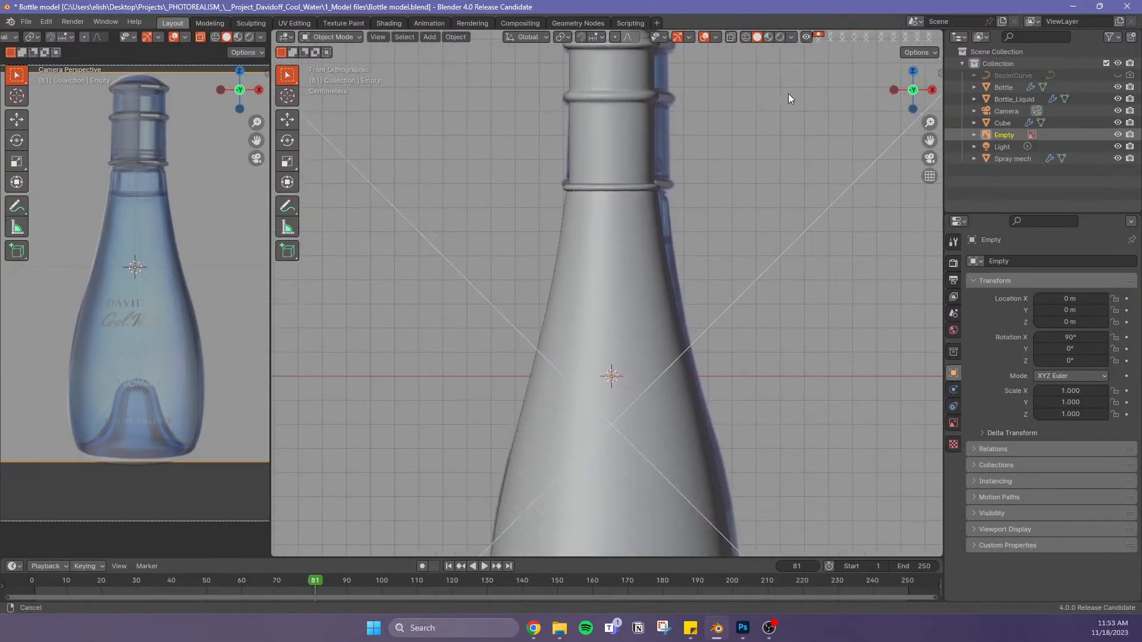
{"action": "scroll", "coordinate": [780, 186], "scroll_direction": "down", "scroll_amount": 1}
{"action": "middle_click_drag", "start_coordinate": [785, 208], "coordinate": [784, 108], "text": "shift"}
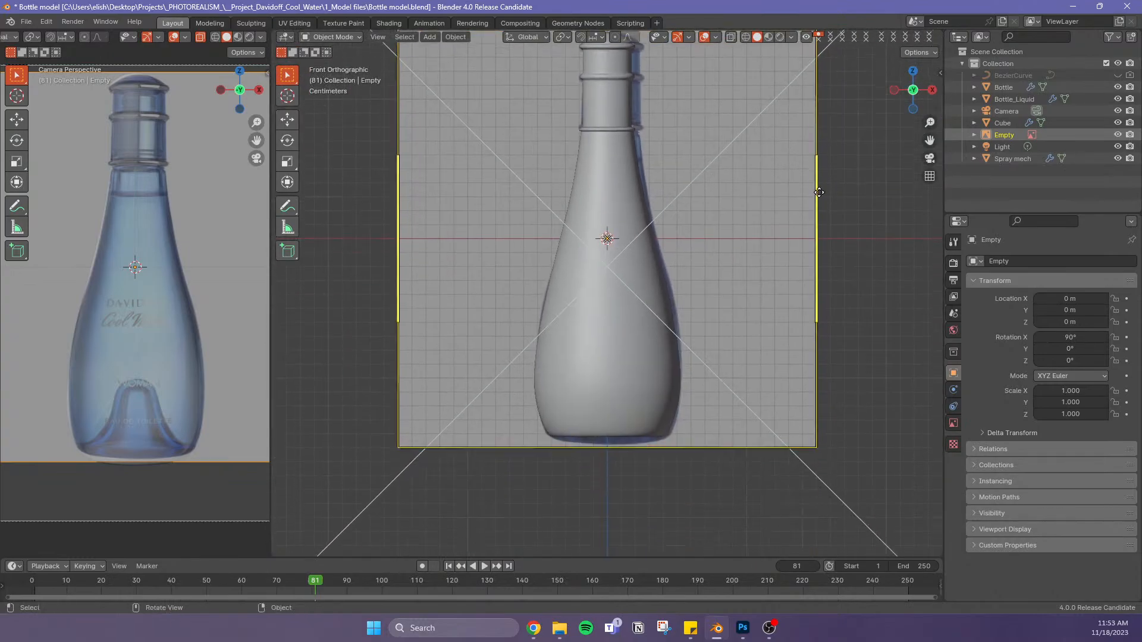
{"action": "left_click", "coordinate": [872, 236]}
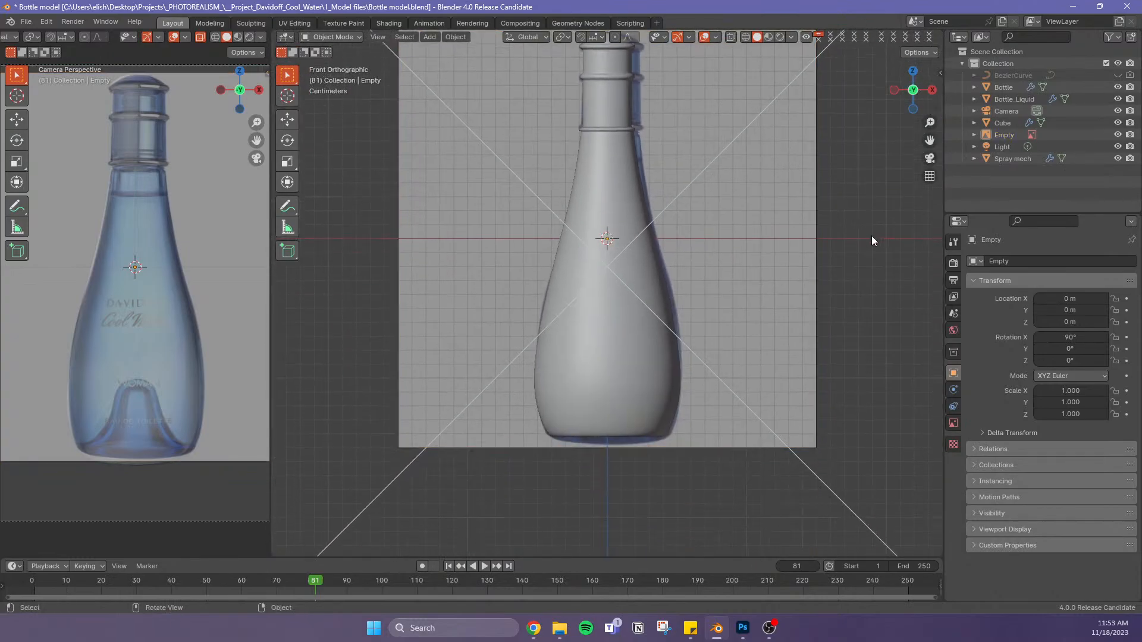
{"action": "left_click", "coordinate": [641, 420]}
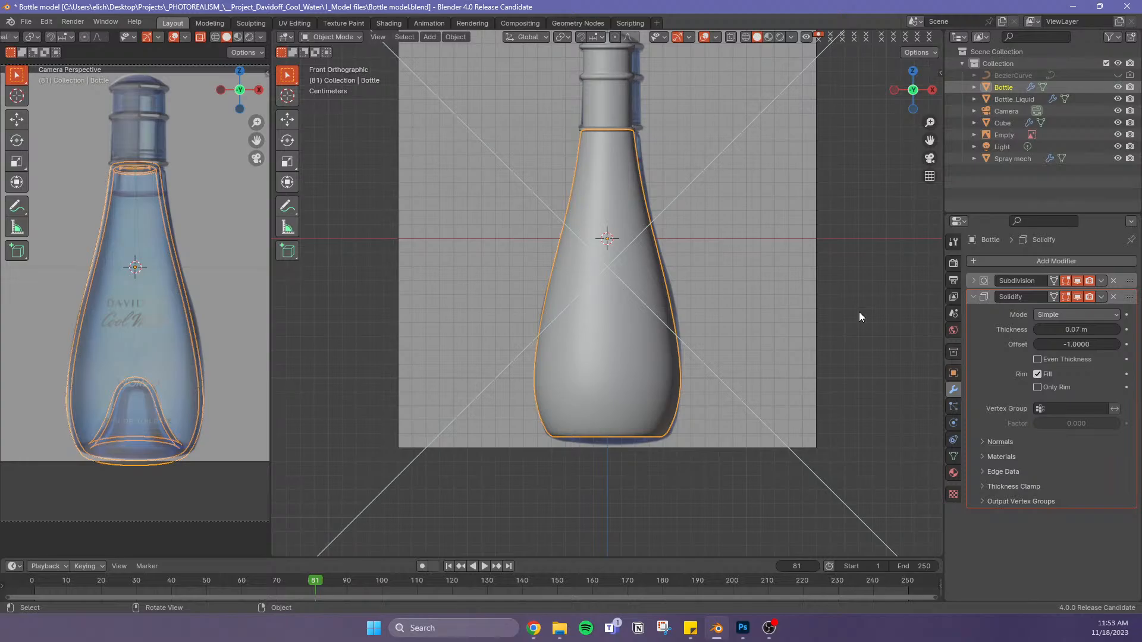
{"action": "left_click", "coordinate": [859, 190]}
{"action": "left_click", "coordinate": [782, 372]}
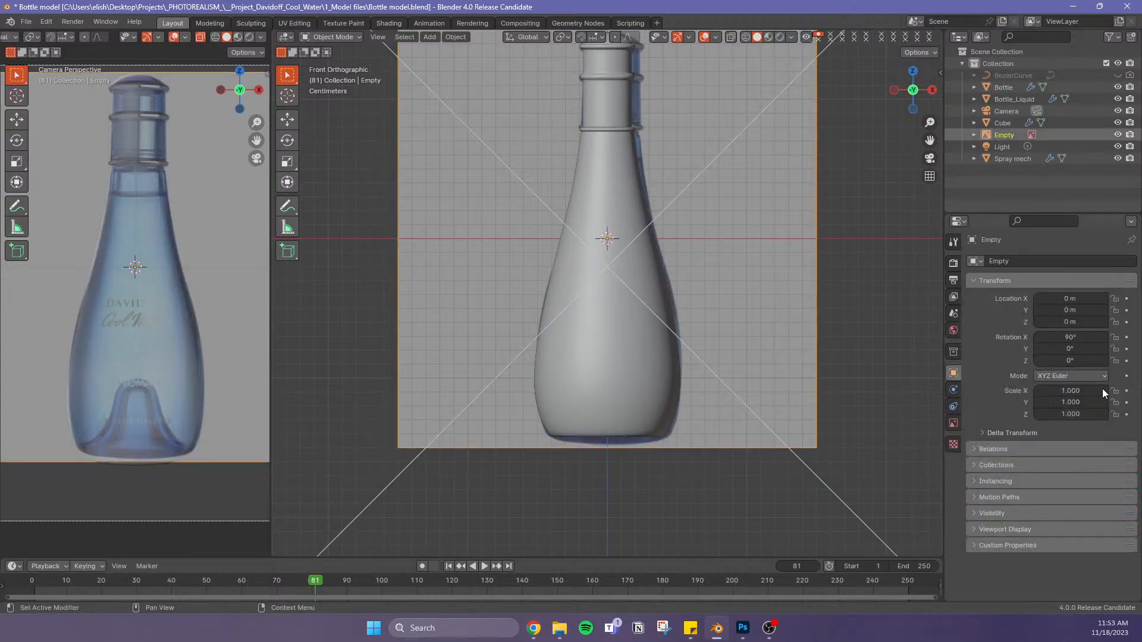
{"action": "left_click", "coordinate": [1117, 135]}
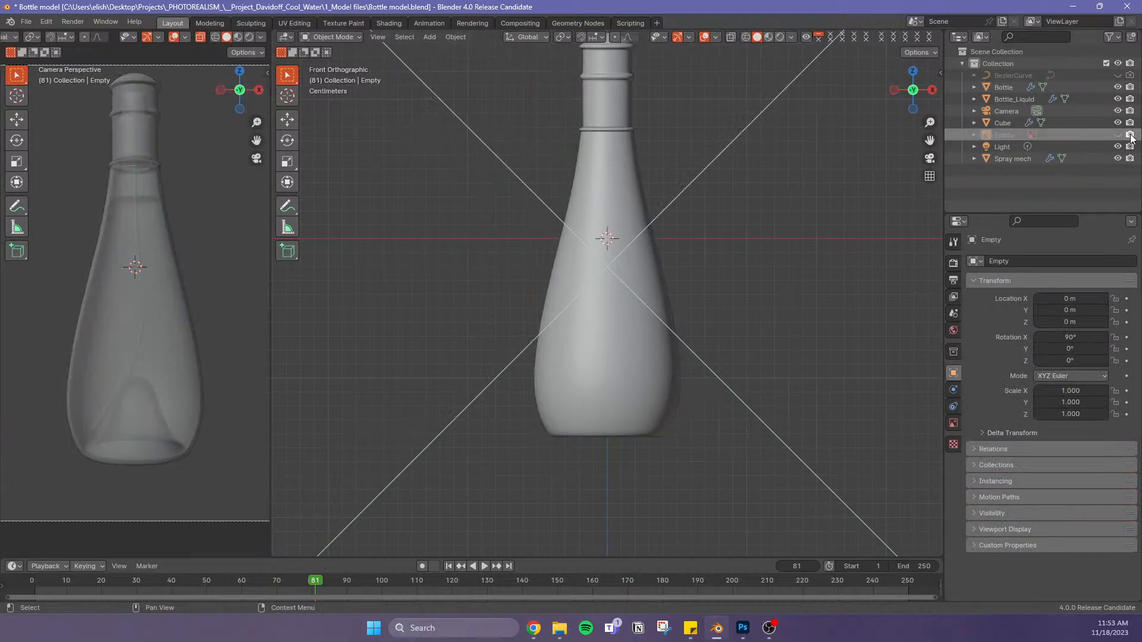
Delete the default light from the scene
{"action": "scroll", "coordinate": [797, 343], "scroll_direction": "down", "scroll_amount": 6}
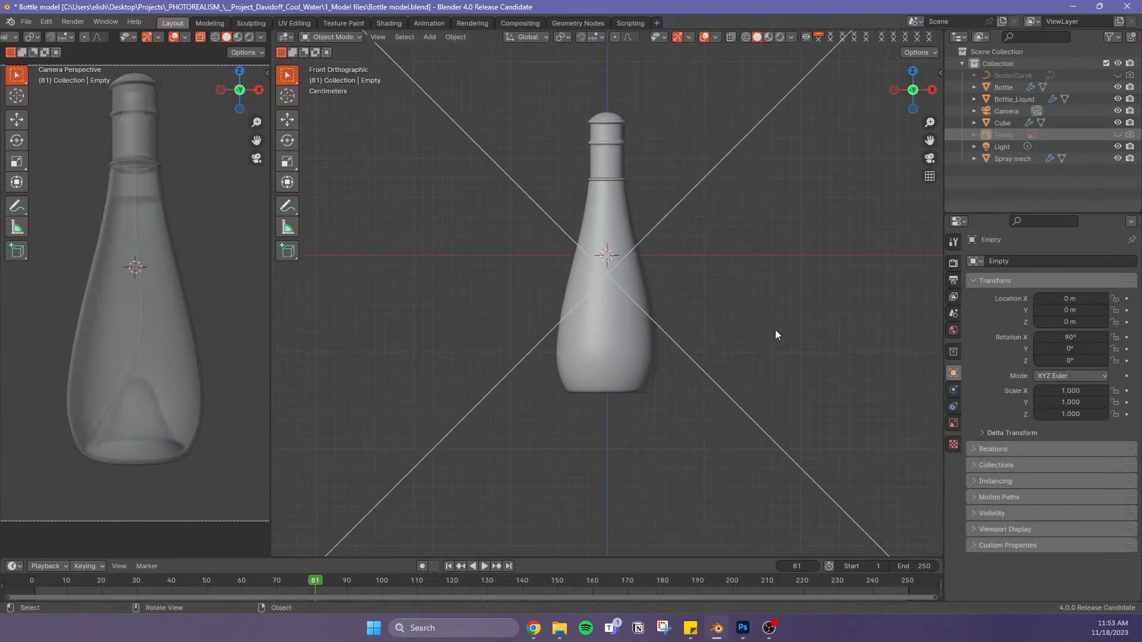
{"action": "scroll", "coordinate": [747, 332], "scroll_direction": "down", "scroll_amount": 8}
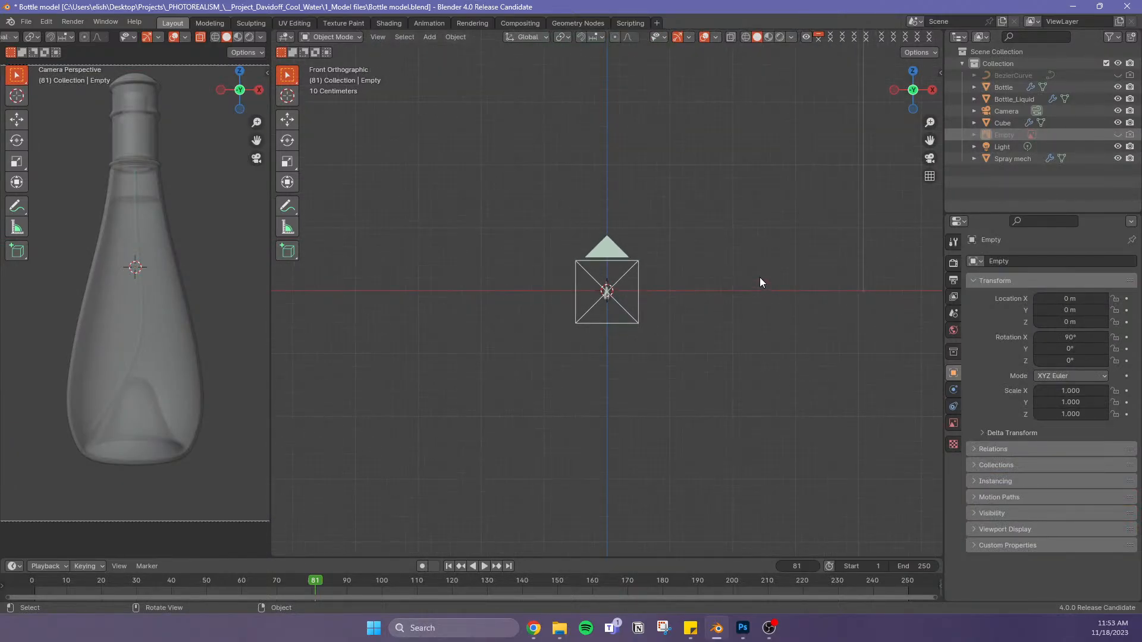
{"action": "left_click", "coordinate": [727, 113]}
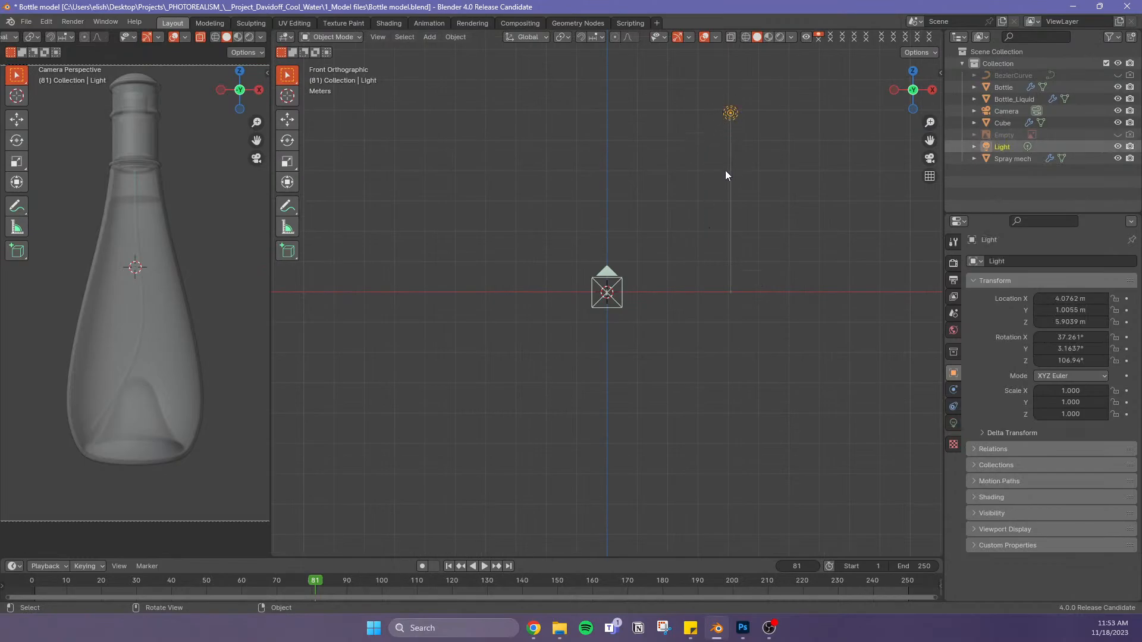
{"action": "key", "text": "Delete"}
Move the camera back along Y to about -0.726 m so the whole bottle has space around it in the frame
{"action": "scroll", "coordinate": [555, 235], "scroll_direction": "up", "scroll_amount": 5}
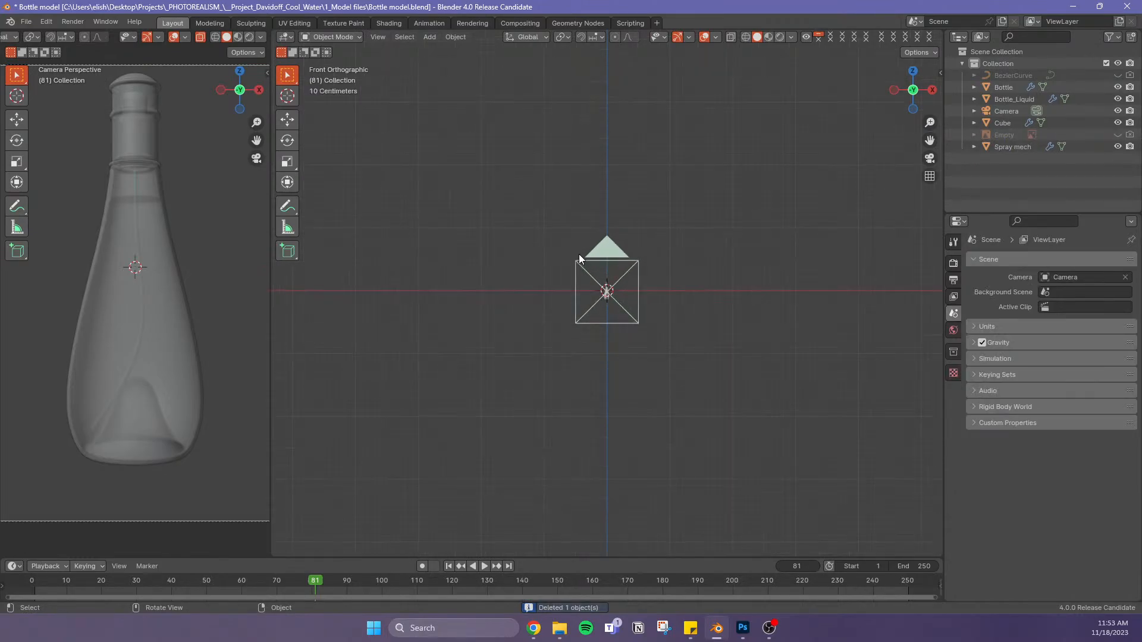
{"action": "left_click", "coordinate": [648, 333]}
{"action": "key", "text": "g"}
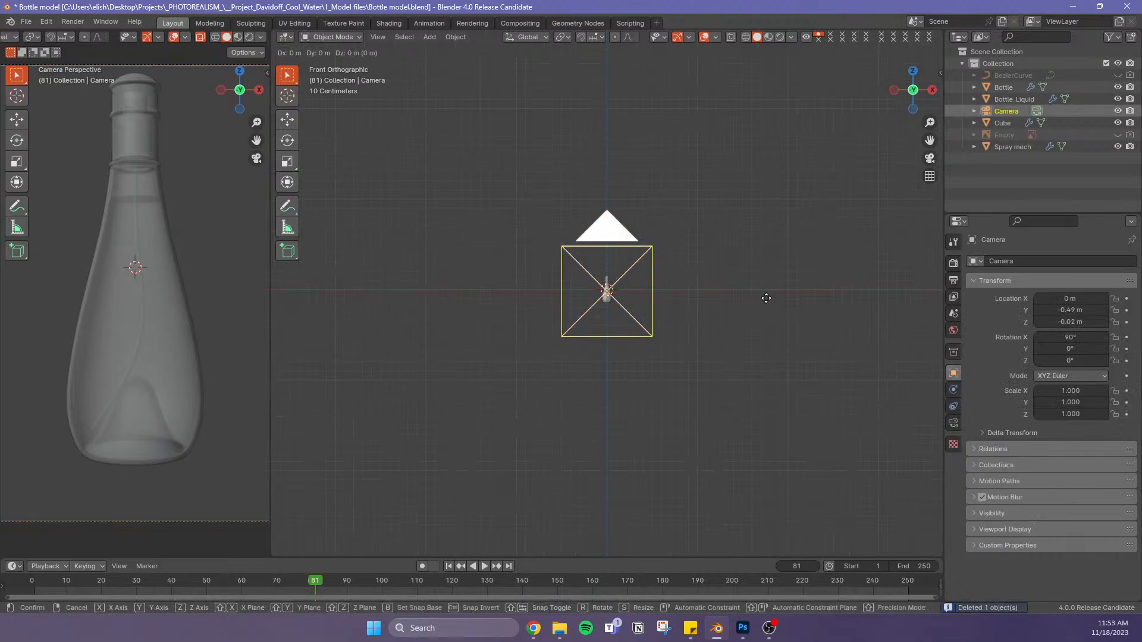
{"action": "key", "text": "y"}
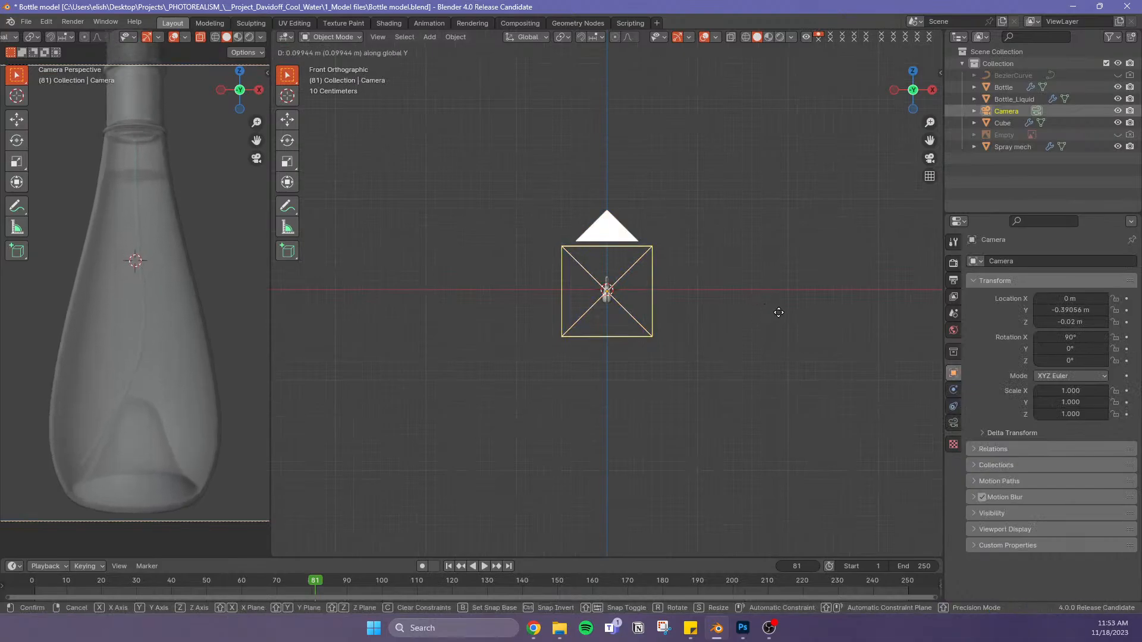
{"action": "left_click", "coordinate": [746, 276]}
{"action": "middle_click_drag", "start_coordinate": [763, 275], "coordinate": [587, 324]}
{"action": "scroll", "coordinate": [589, 324], "scroll_direction": "up", "scroll_amount": 1}
{"action": "middle_click_drag", "start_coordinate": [621, 370], "coordinate": [601, 312], "text": "shift"}
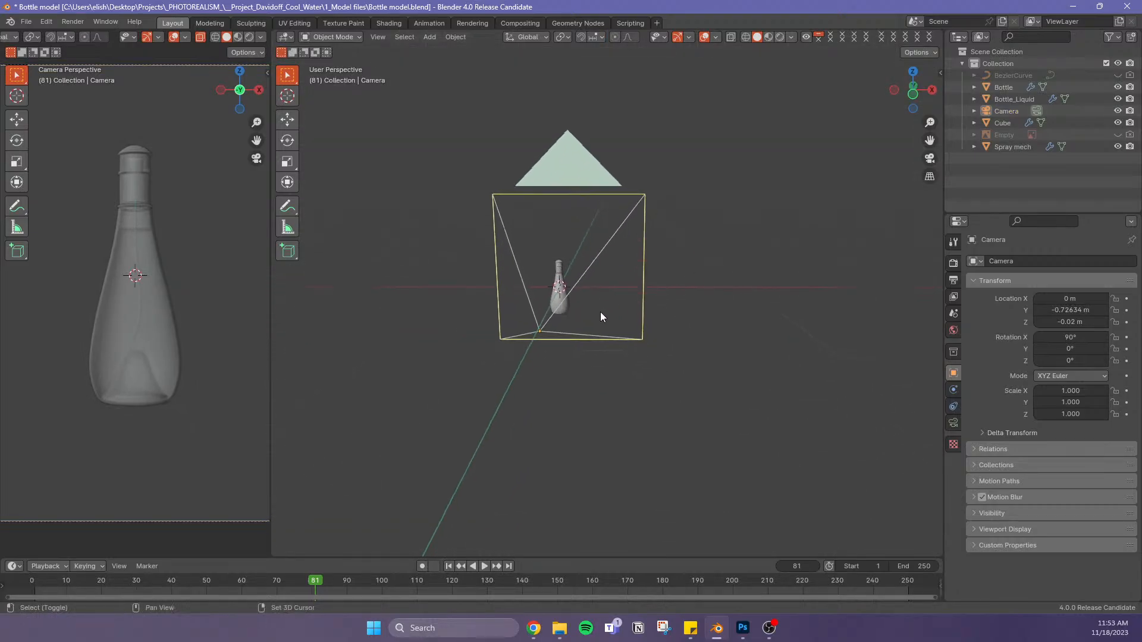
{"action": "scroll", "coordinate": [556, 299], "scroll_direction": "up", "scroll_amount": 5}
{"action": "left_click", "coordinate": [479, 333]}
{"action": "left_click", "coordinate": [726, 290]}
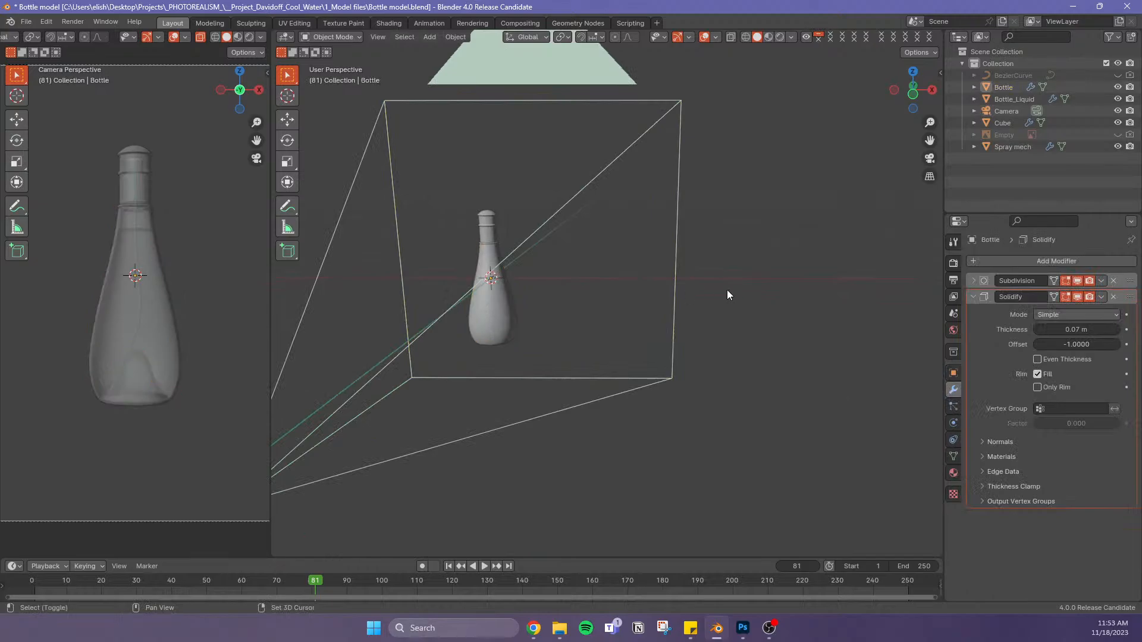
{"action": "middle_click_drag", "start_coordinate": [679, 311], "coordinate": [736, 309]}
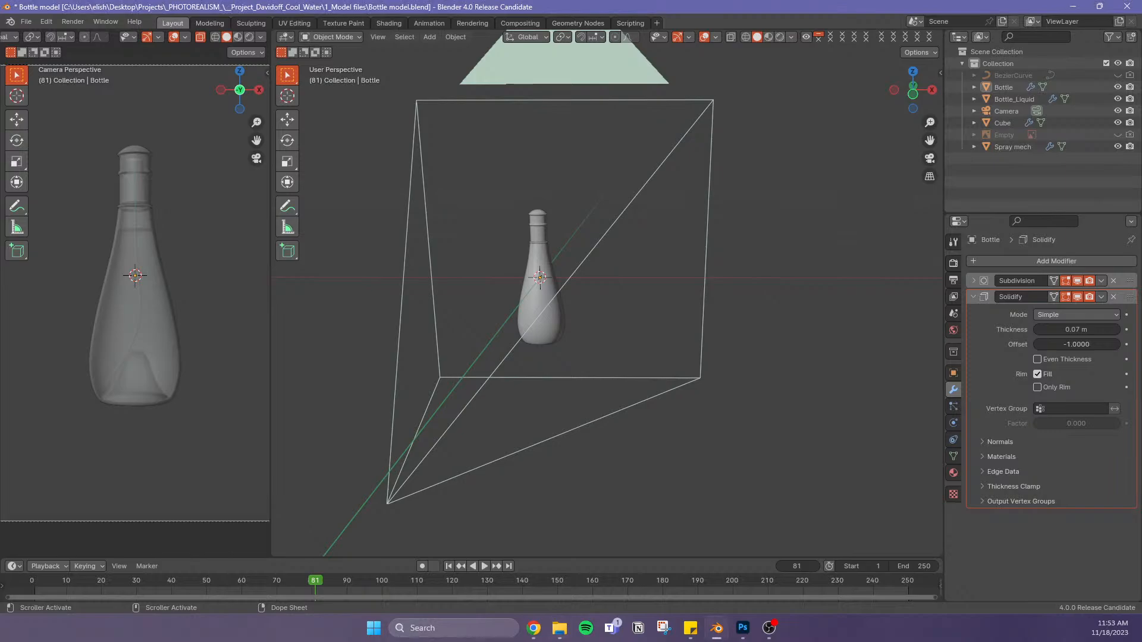
{"action": "key", "text": "super+d"}
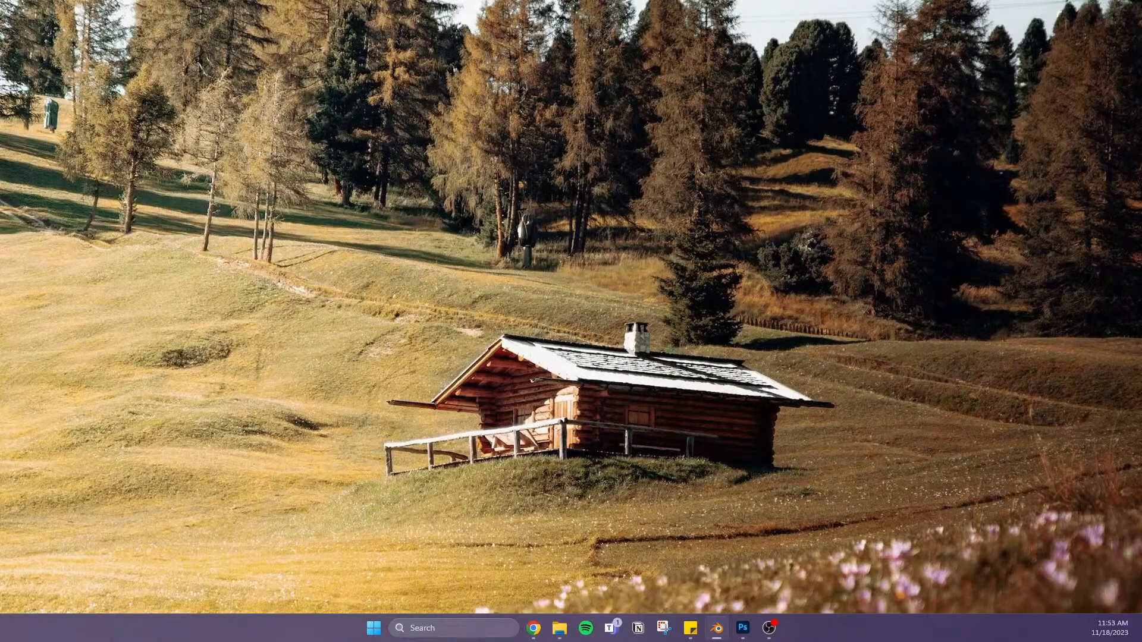
{"action": "key", "text": "super+d"}
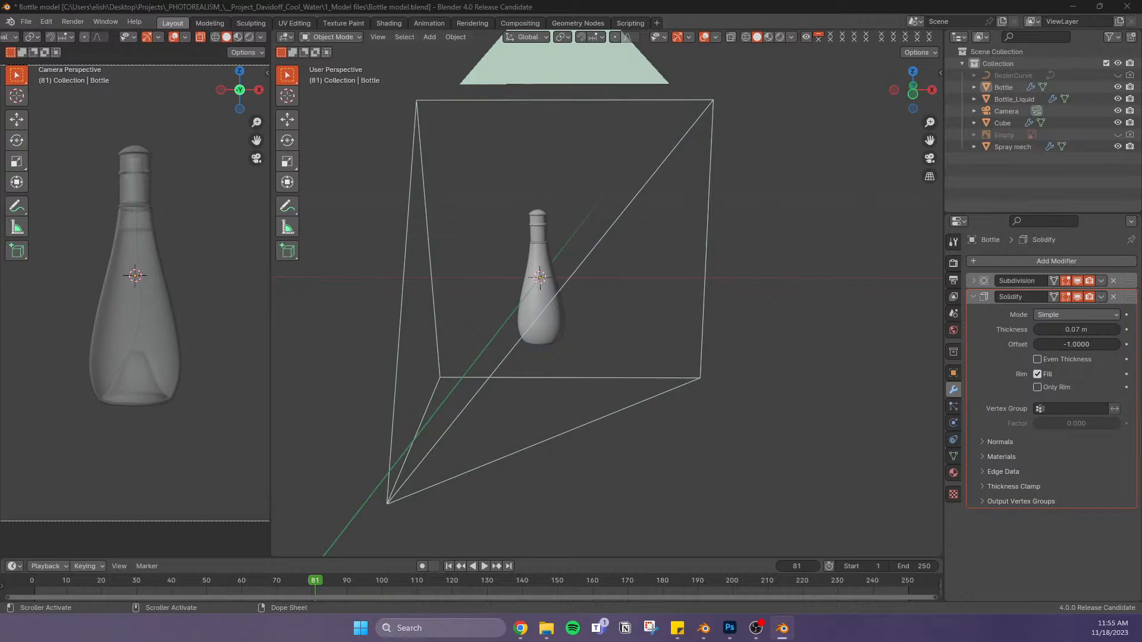
Select the bottle and create a new material for it in the Shading workspace
{"action": "left_click", "coordinate": [536, 323]}
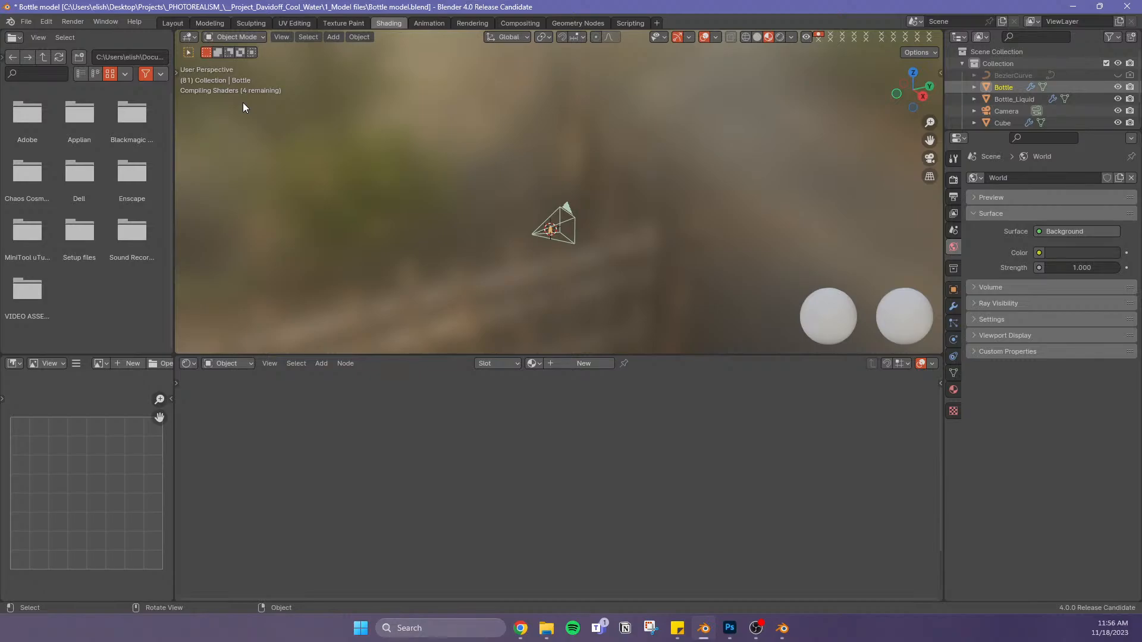
{"action": "key", "text": "ctrl+s"}
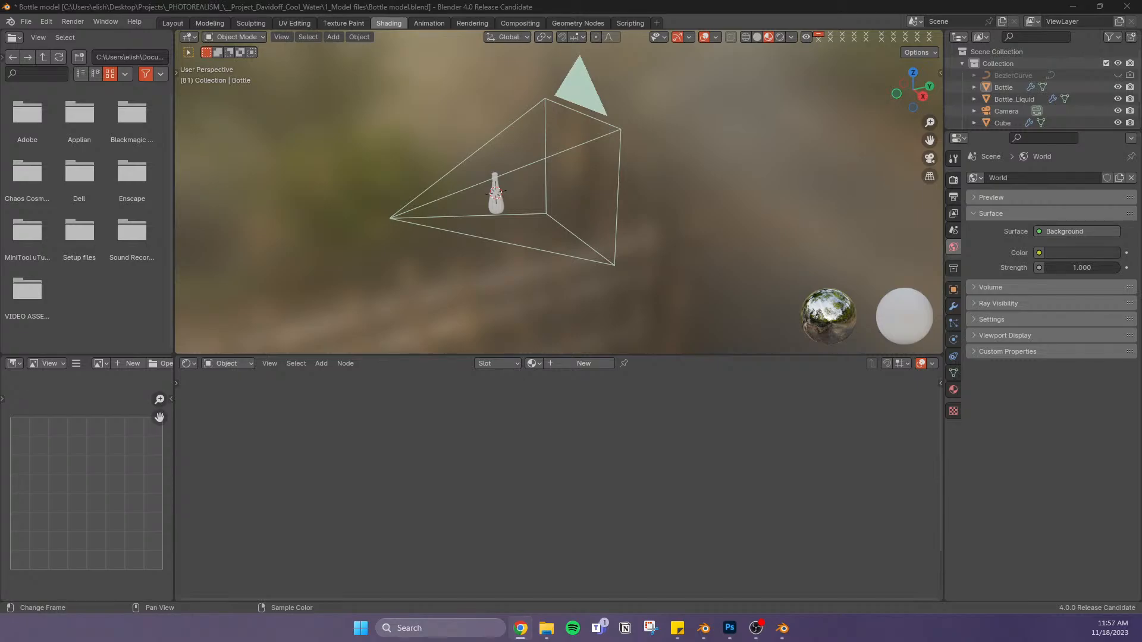
{"action": "left_click", "coordinate": [544, 508]}
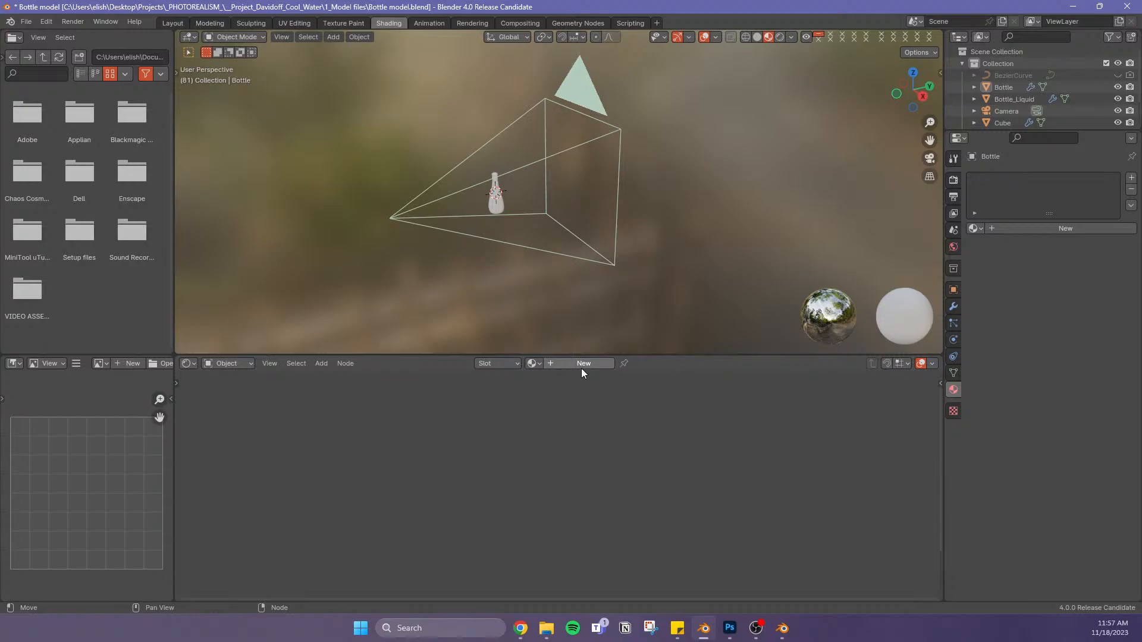
{"action": "left_click", "coordinate": [583, 364]}
{"action": "key", "text": "alt+Tab"}
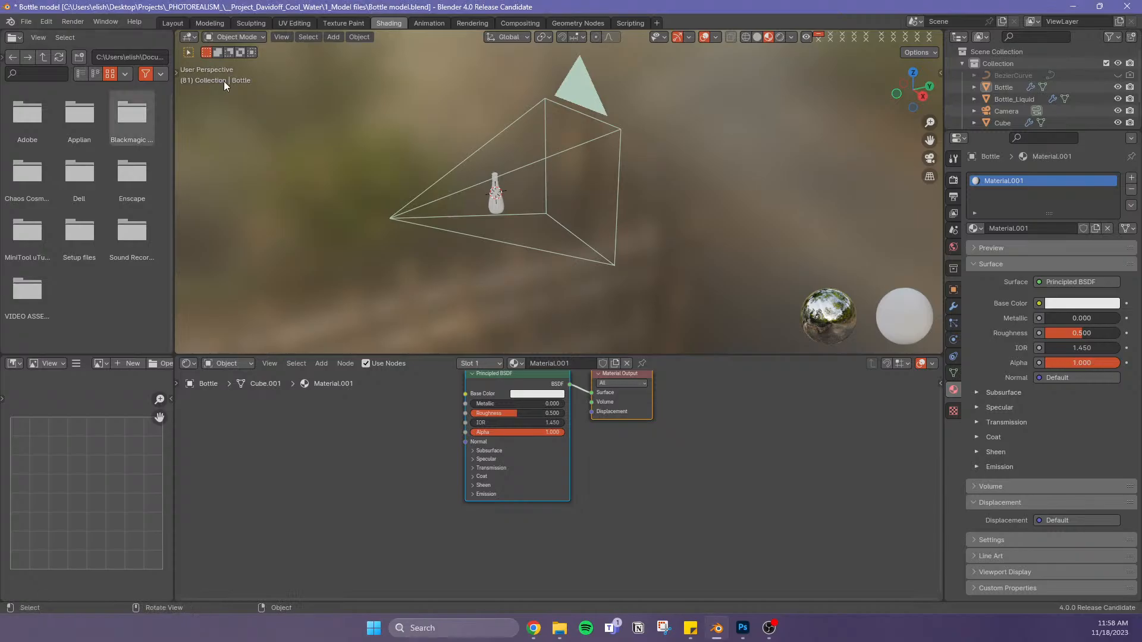
Look through the Interface and Editing preferences, leaving them as they are, and close the preferences
{"action": "left_click", "coordinate": [37, 21]}
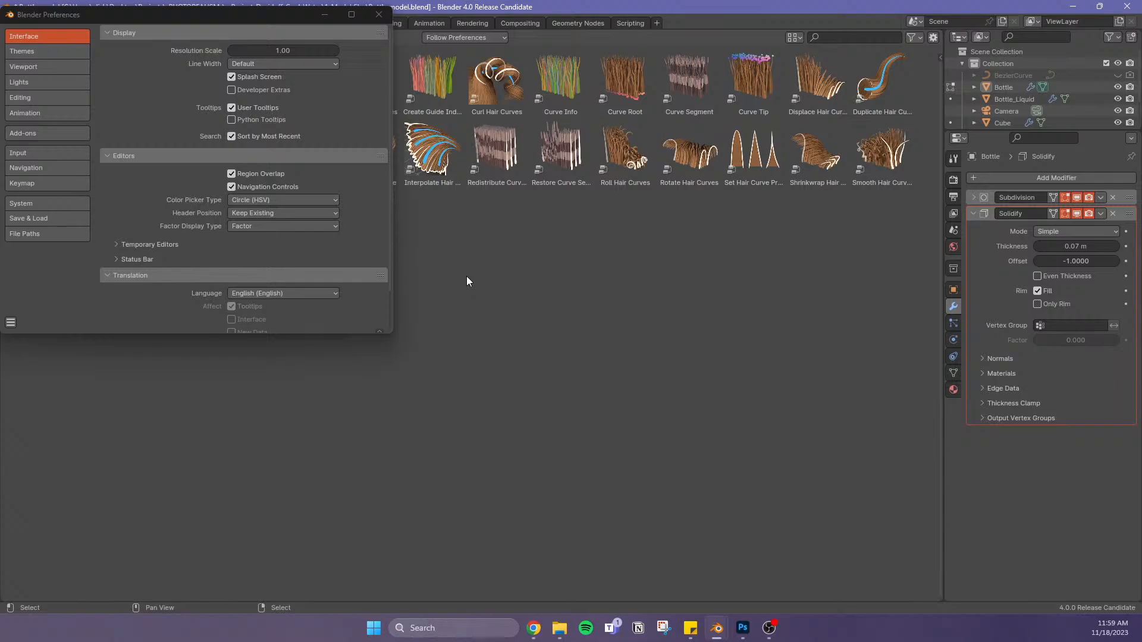
{"action": "left_click", "coordinate": [40, 97]}
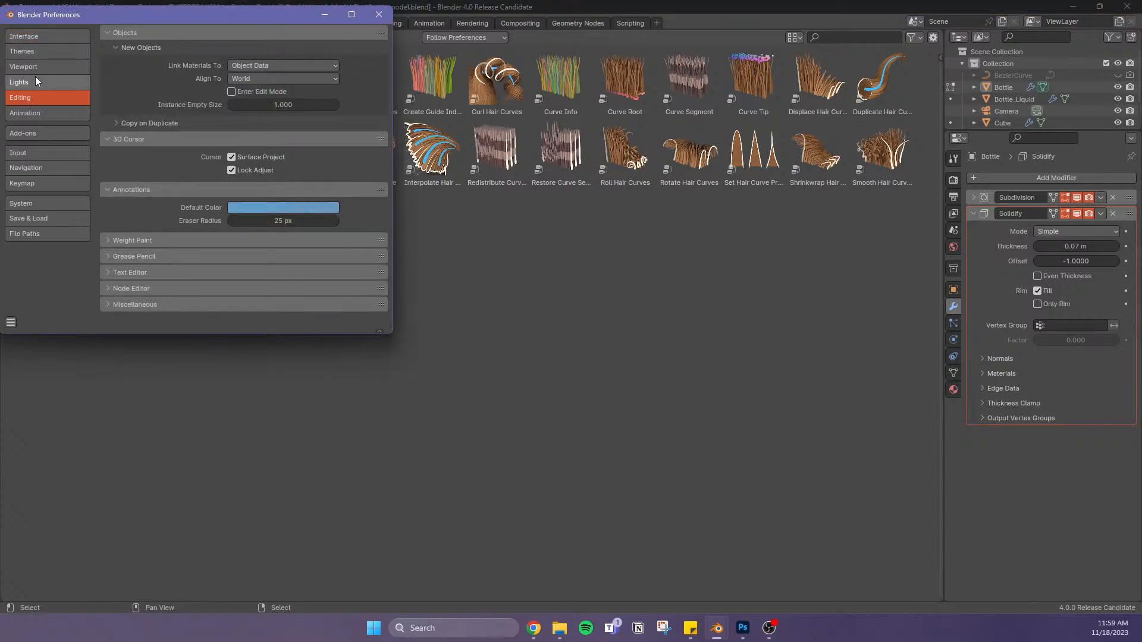
{"action": "left_click", "coordinate": [378, 14]}
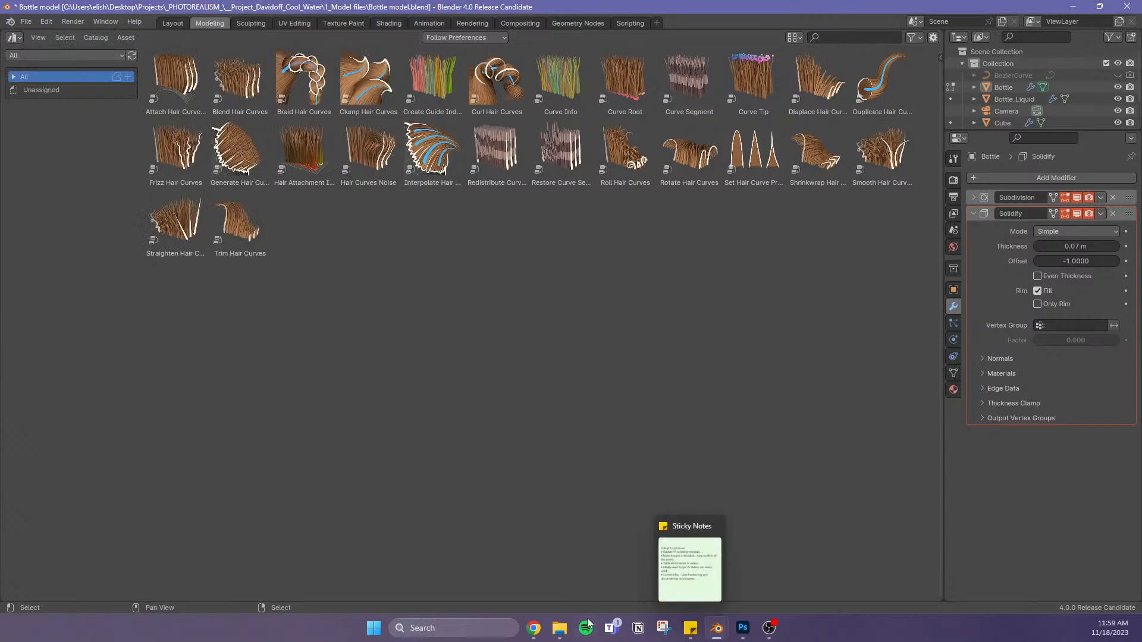
Bring the jug model with a handle into the scene beside the camera frame and select only that jug
{"action": "left_click", "coordinate": [26, 22]}
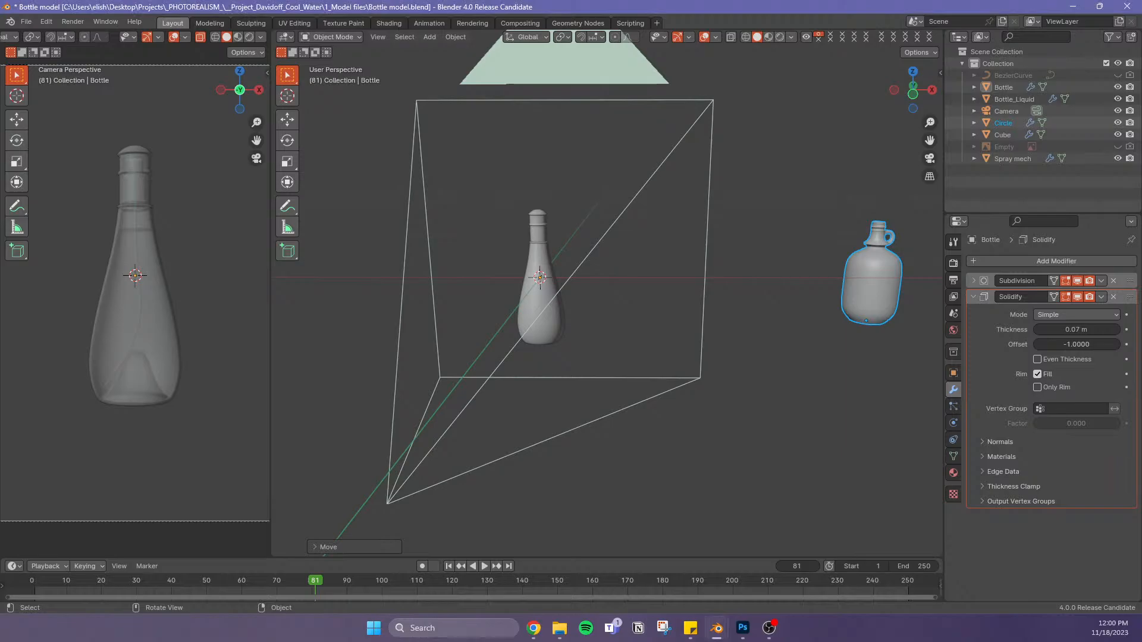
{"action": "key", "text": "alt+a"}
{"action": "left_click", "coordinate": [873, 297]}
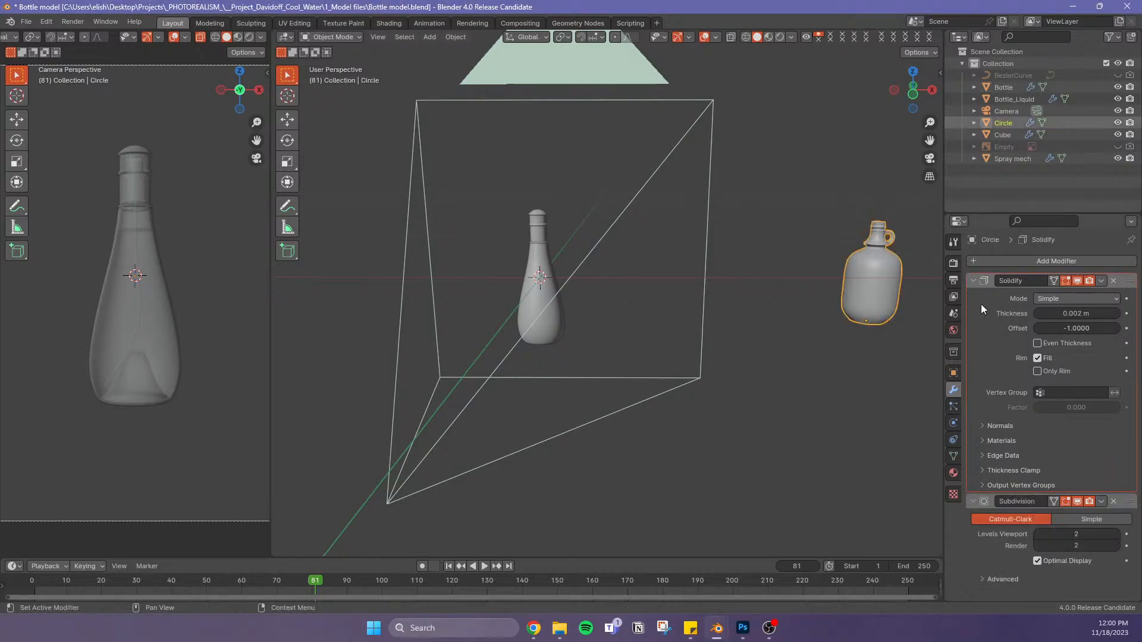
Assign the jug's existing glass material, Material.003, to the bottle in place of its plain white material
{"action": "left_click", "coordinate": [952, 474]}
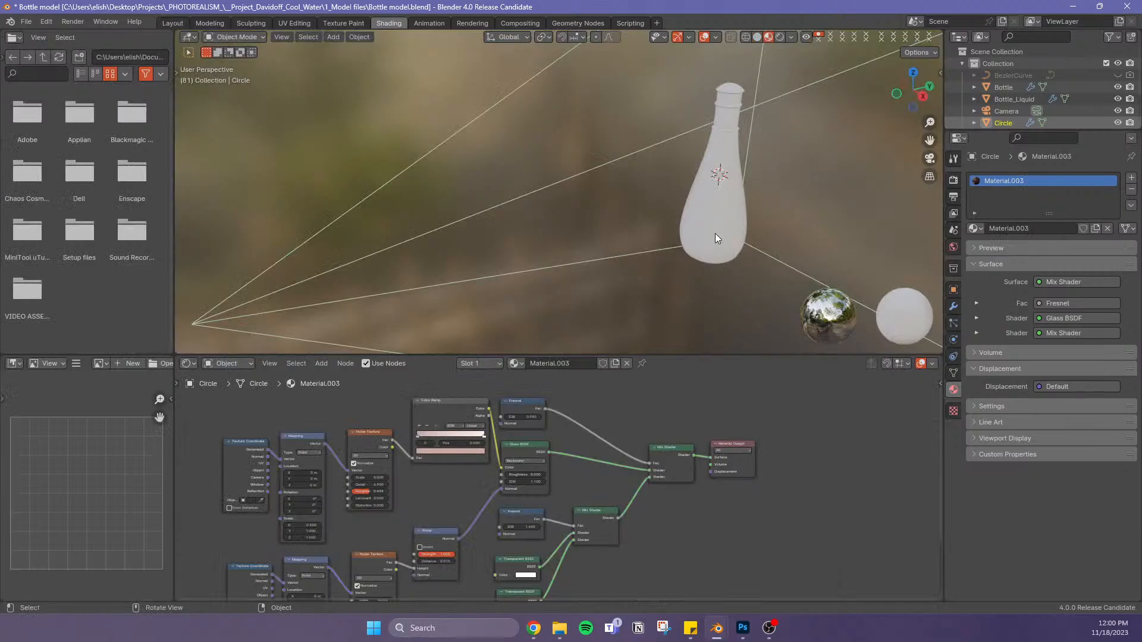
{"action": "left_click", "coordinate": [715, 234]}
{"action": "left_click", "coordinate": [975, 229]}
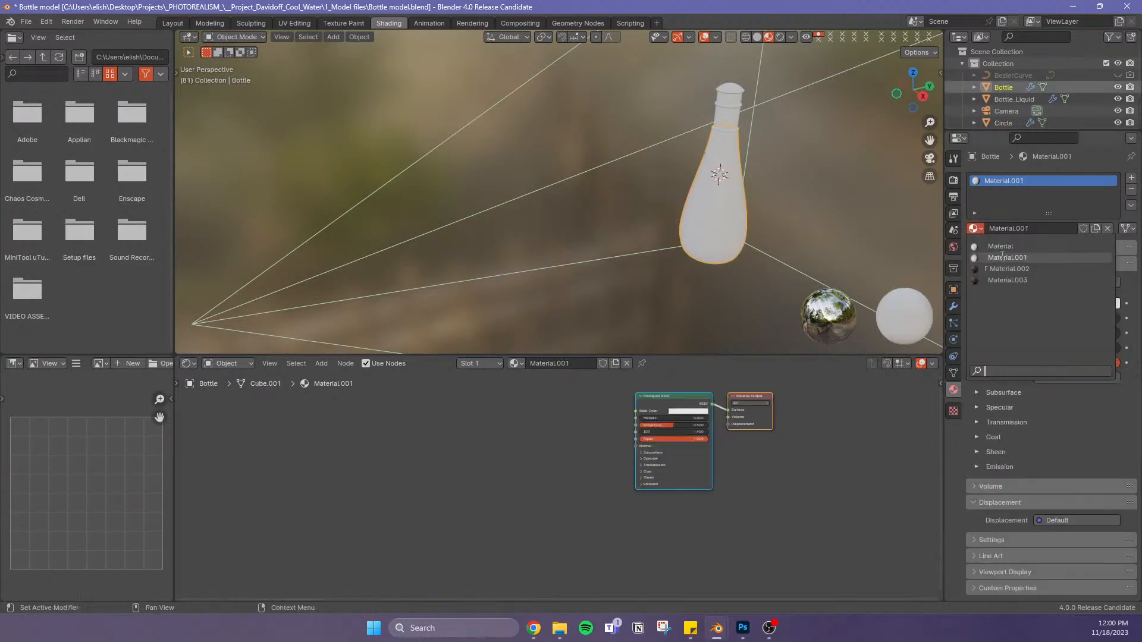
{"action": "left_click", "coordinate": [1007, 280]}
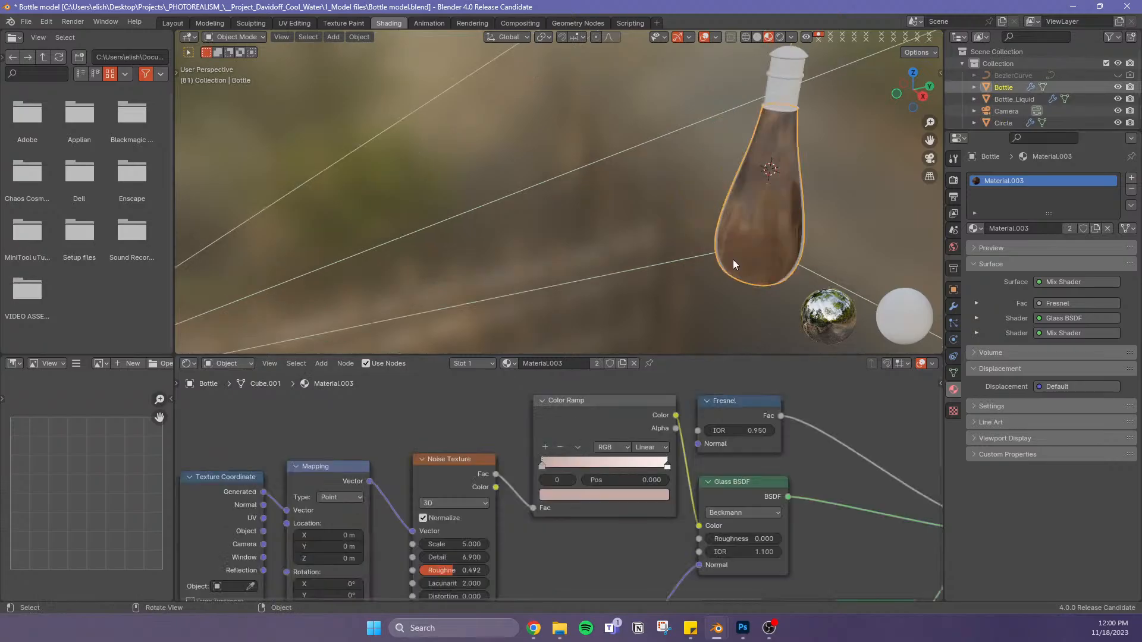
{"action": "scroll", "coordinate": [733, 260], "scroll_direction": "up", "scroll_amount": 1}
{"action": "scroll", "coordinate": [607, 541], "scroll_direction": "down", "scroll_amount": 1}
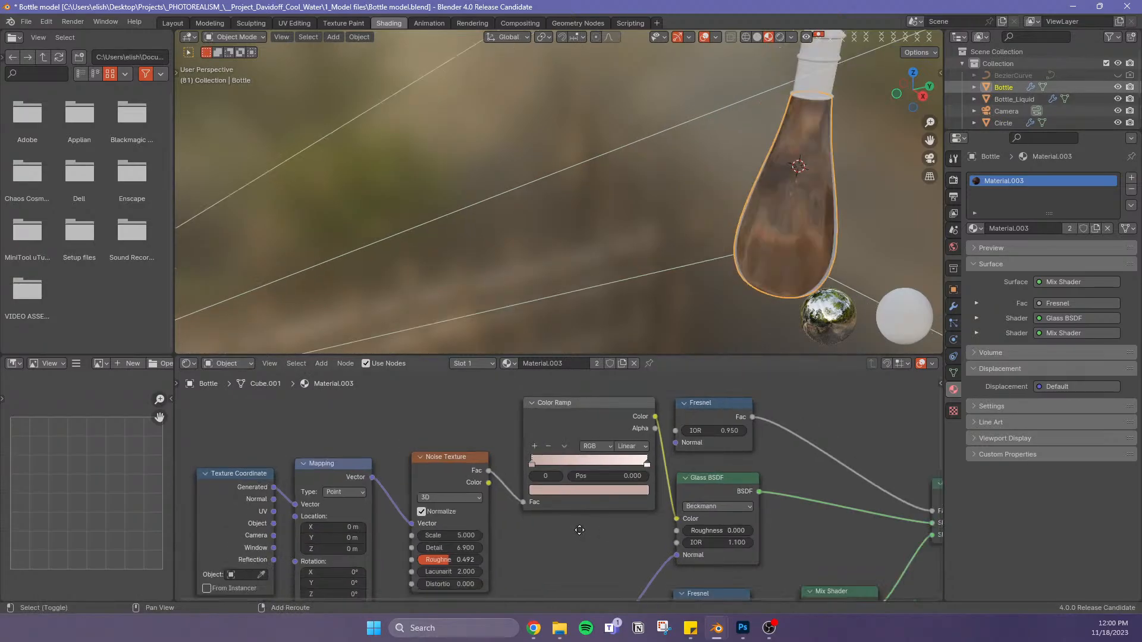
{"action": "middle_click_drag", "start_coordinate": [579, 530], "coordinate": [464, 491], "text": "shift"}
{"action": "key", "text": "shift+a"}
{"action": "mouse_move", "coordinate": [775, 244]}
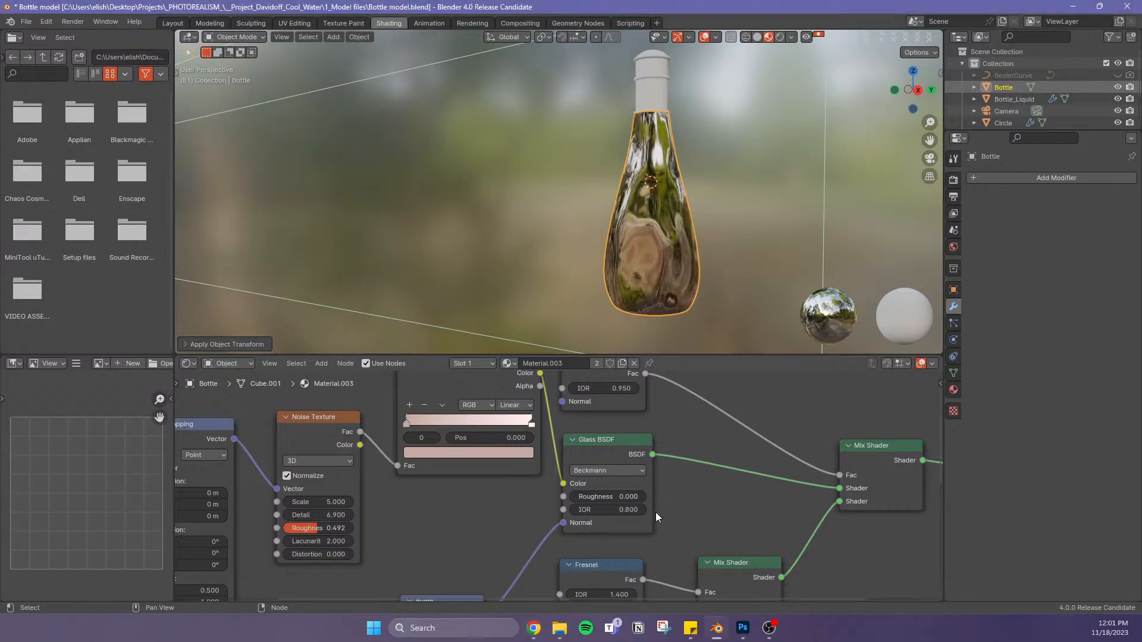
Set the IOR of the bottle material's Glass BSDF node to 0.900 and expand the material preview
{"action": "left_click", "coordinate": [643, 509]}
{"action": "left_click", "coordinate": [656, 526]}
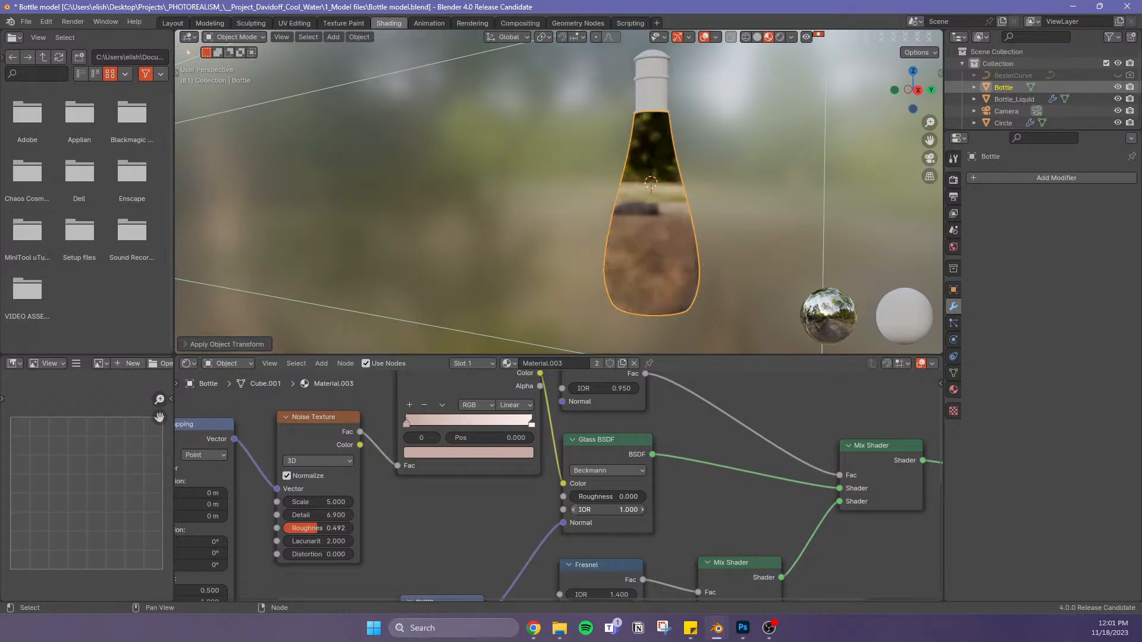
{"action": "left_click_drag", "start_coordinate": [612, 510], "coordinate": [611, 510]}
{"action": "left_click", "coordinate": [954, 389]}
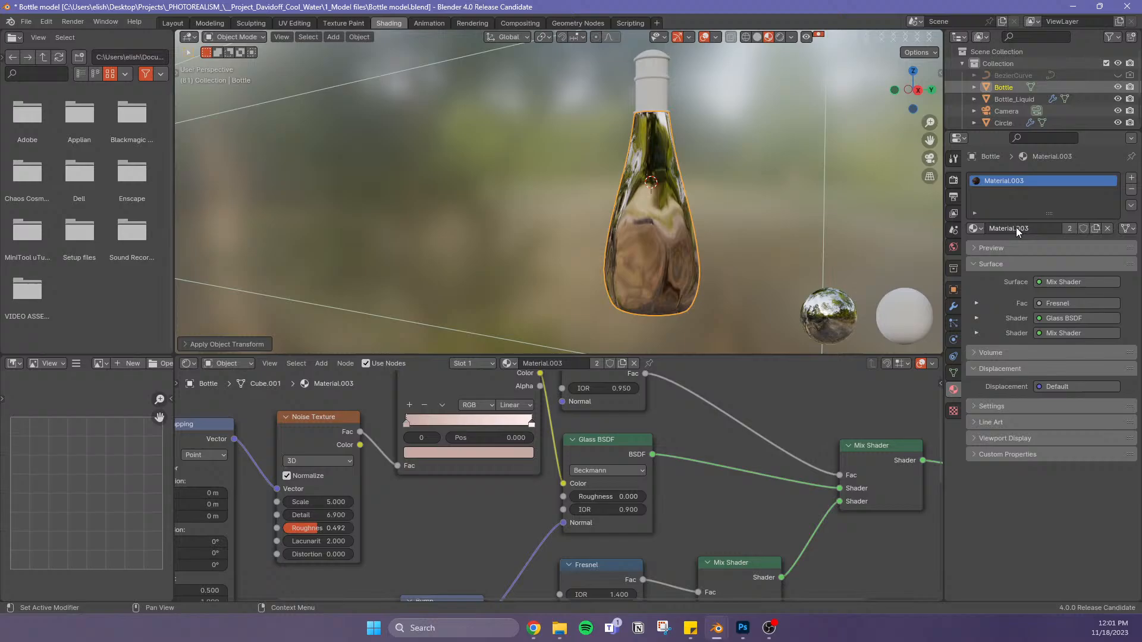
{"action": "left_click", "coordinate": [1002, 248]}
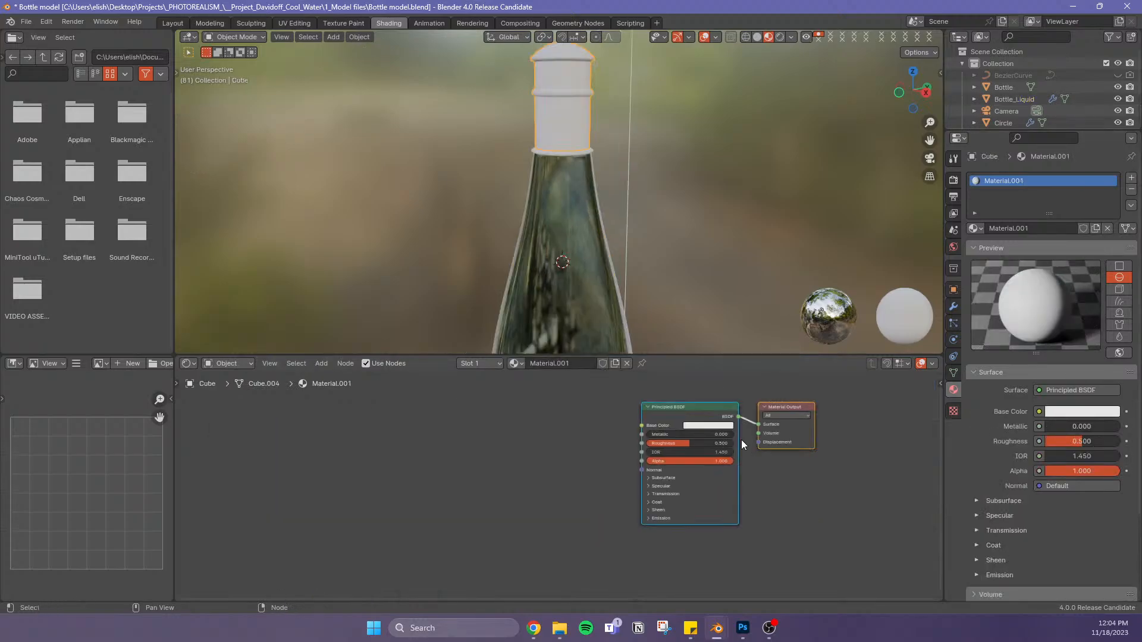
Raise the Metallic value of the cap material's Principled BSDF to about 0.986
{"action": "scroll", "coordinate": [742, 441], "scroll_direction": "up", "scroll_amount": 3}
{"action": "left_click_drag", "start_coordinate": [716, 421], "coordinate": [777, 421]}
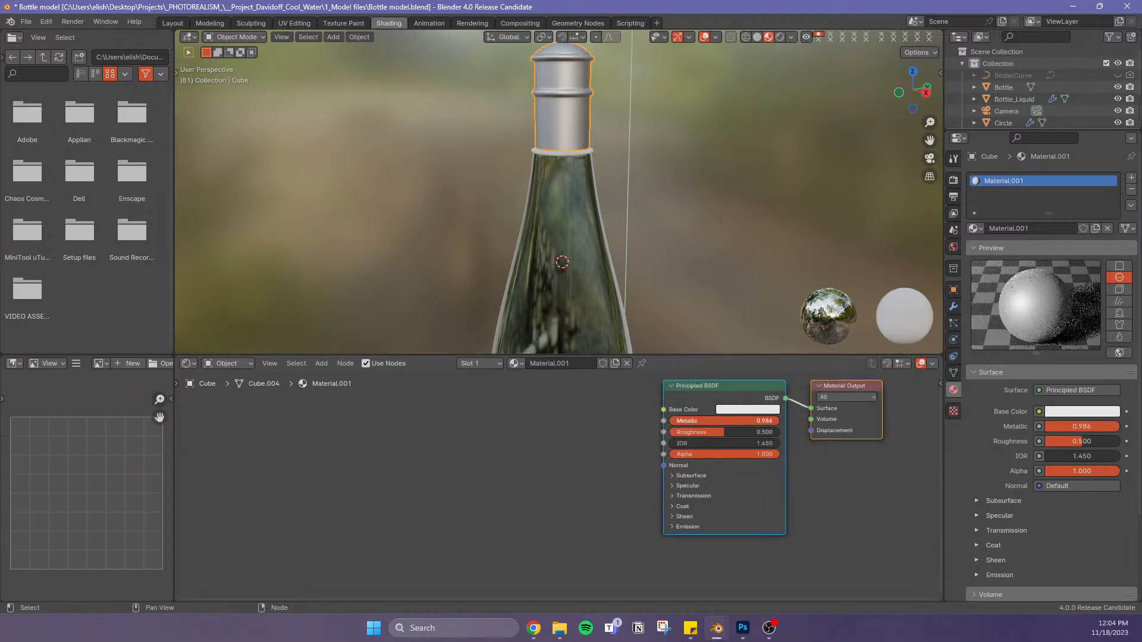